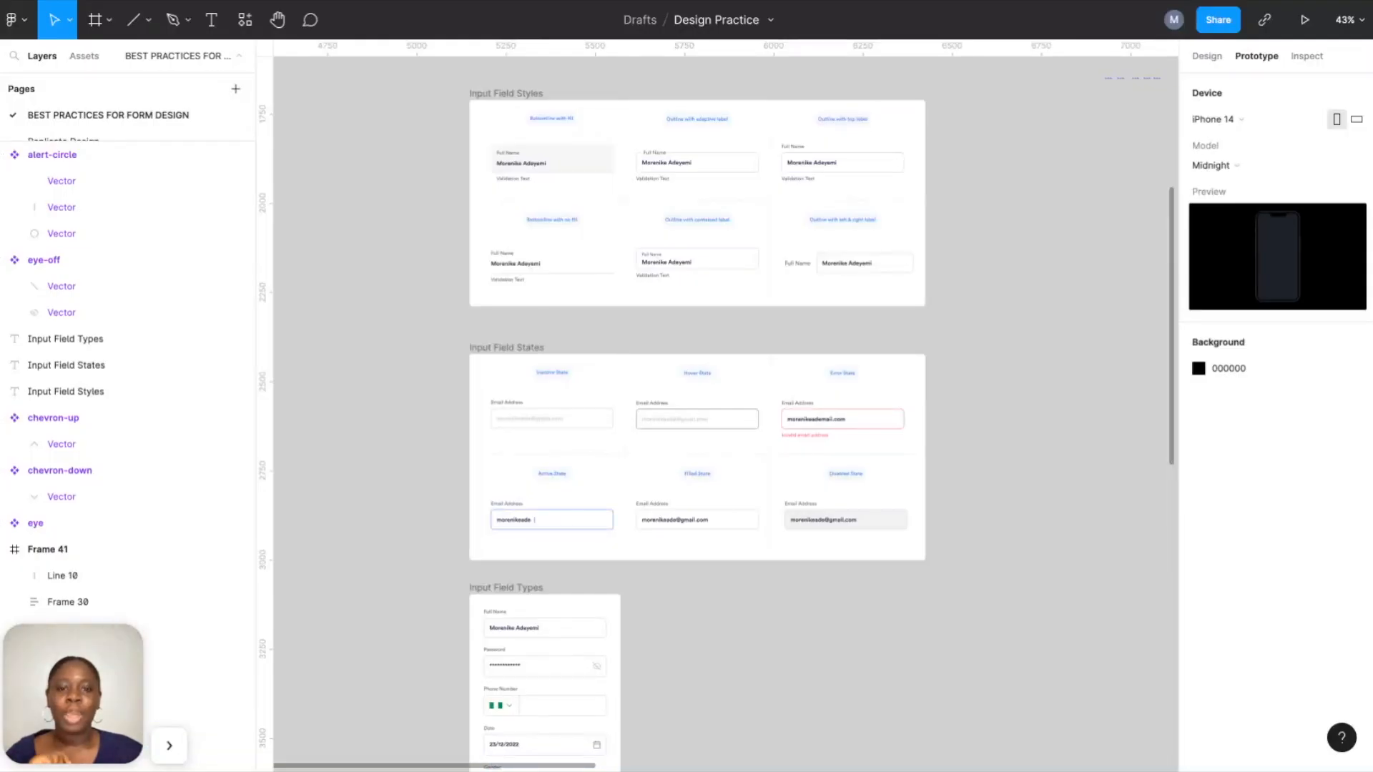
Scroll across the canvas to review the Input Field frames and reach Frame 40, Input Field States.
scroll(795, 333, "up", 3)
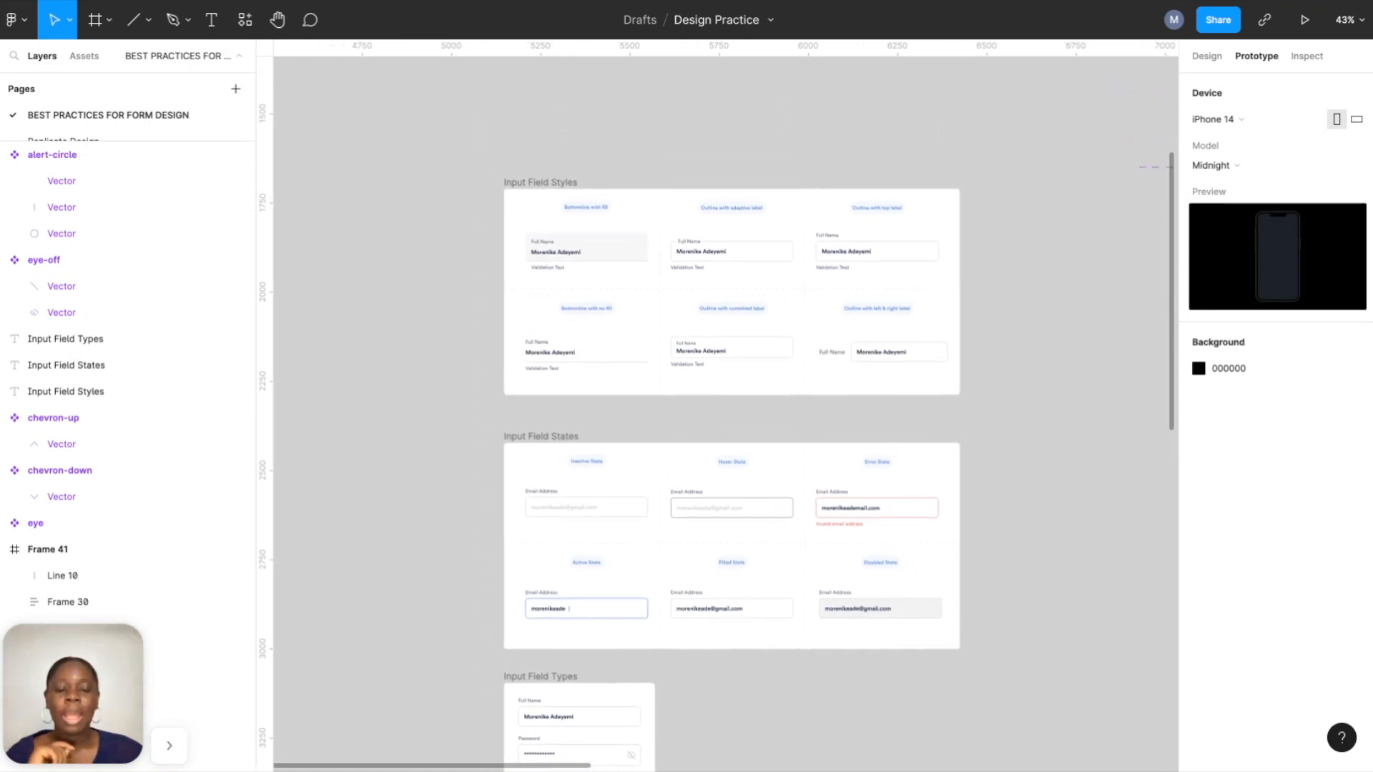
scroll(798, 333, "up", 1)
scroll(796, 333, "up", 3)
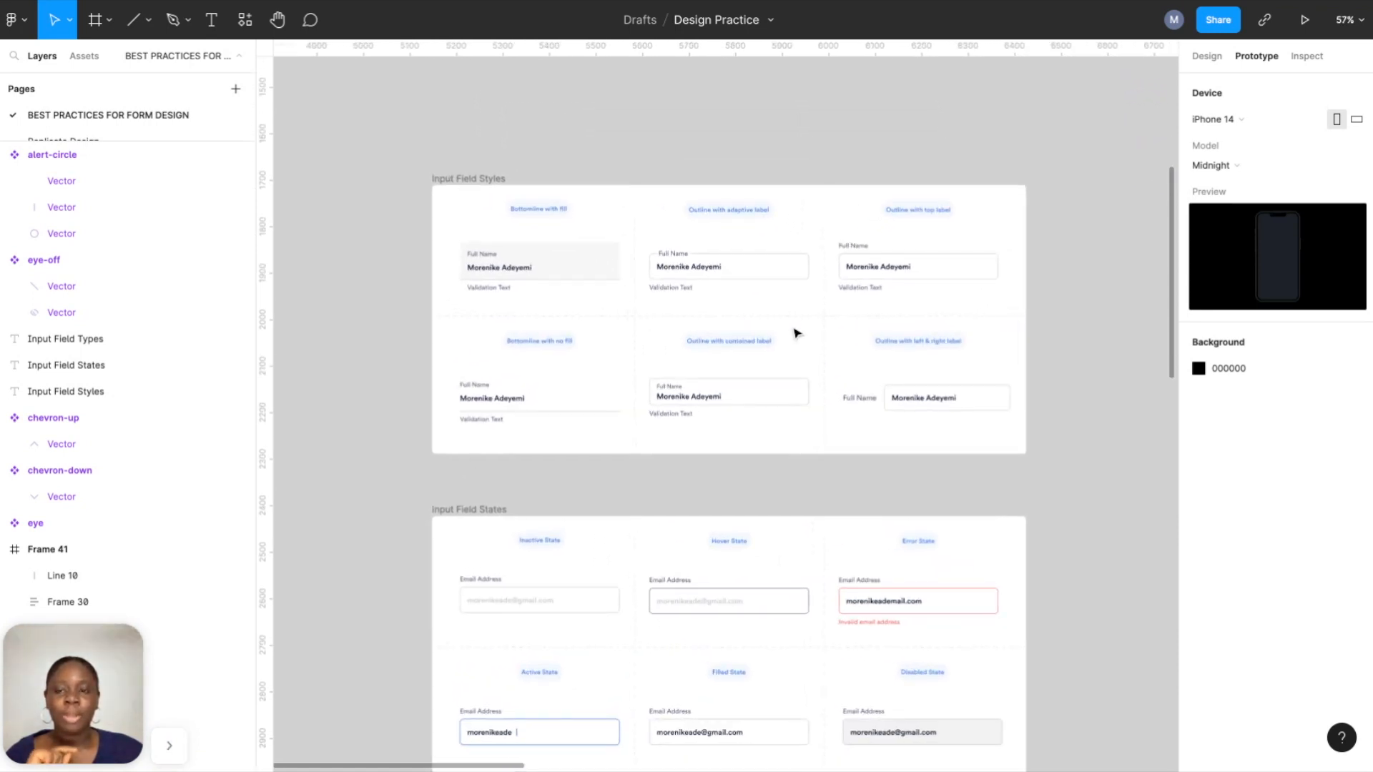
scroll(796, 330, "up", 4)
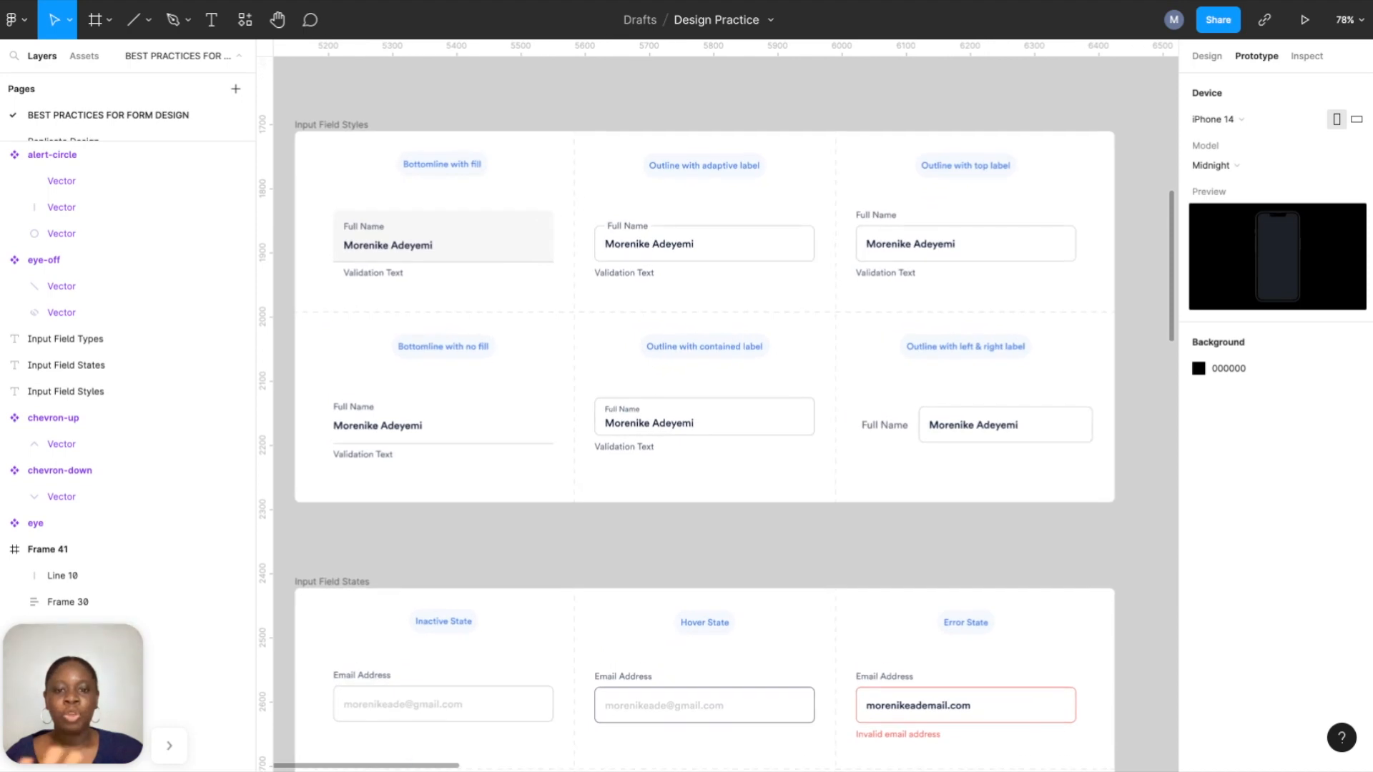
scroll(795, 331, "down", 1)
scroll(726, 406, "down", 15)
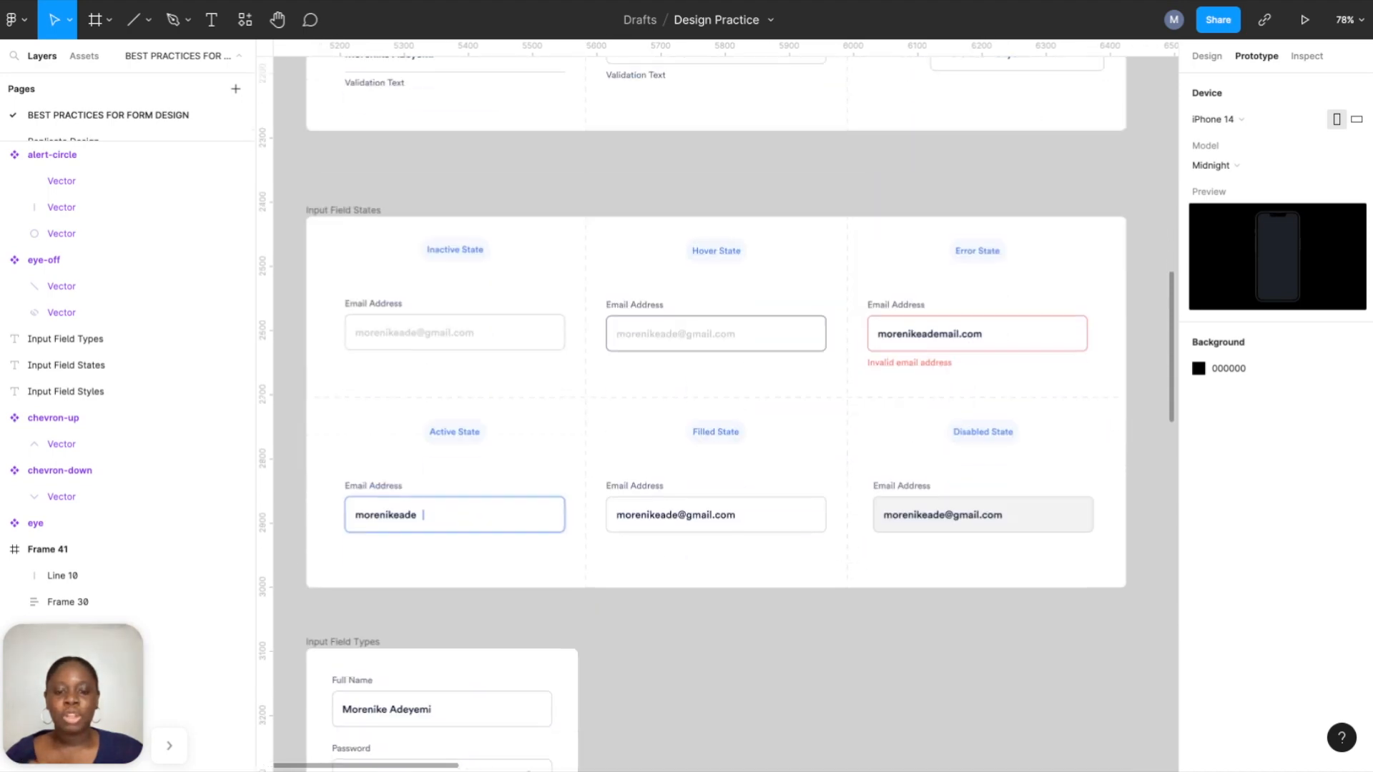
scroll(726, 406, "up", 15)
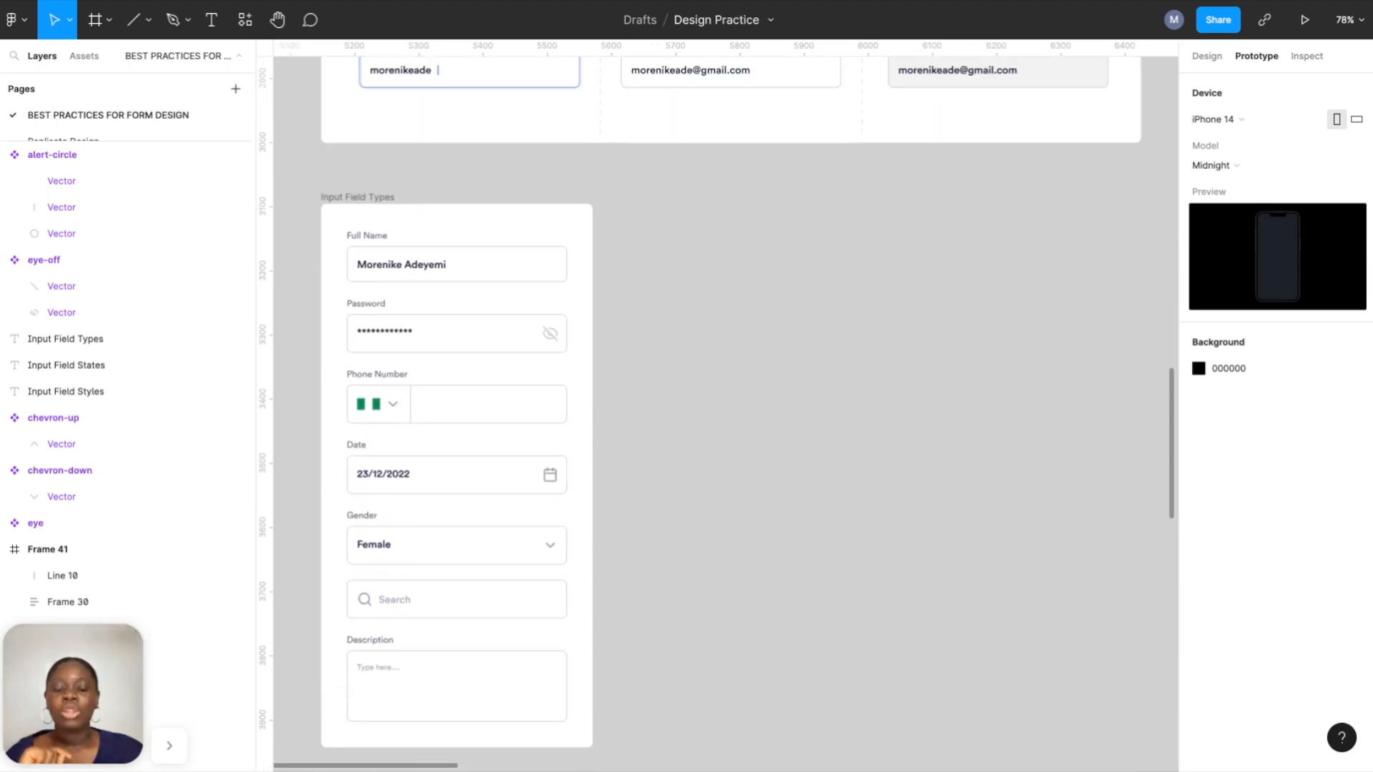
scroll(545, 272, "down", 2)
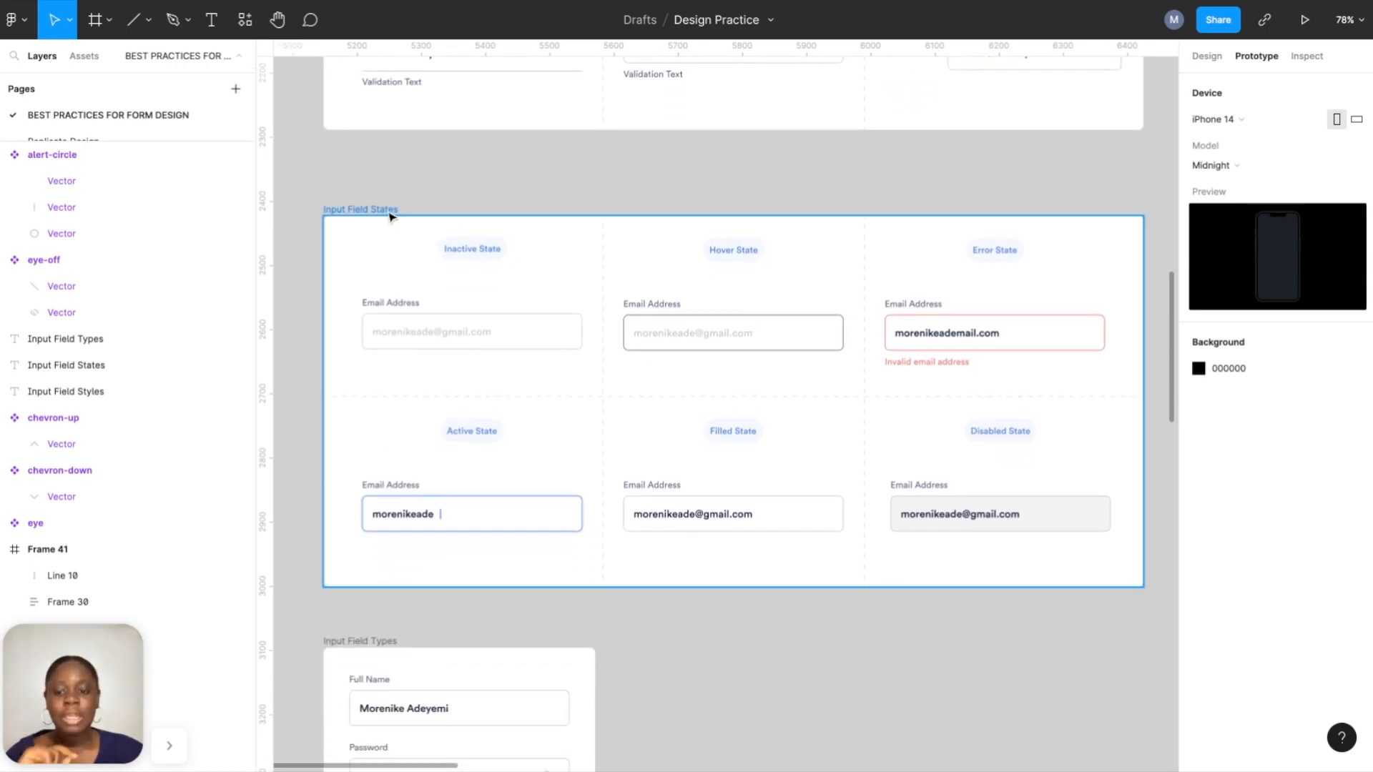
scroll(390, 216, "down", 4)
scroll(389, 393, "down", 4)
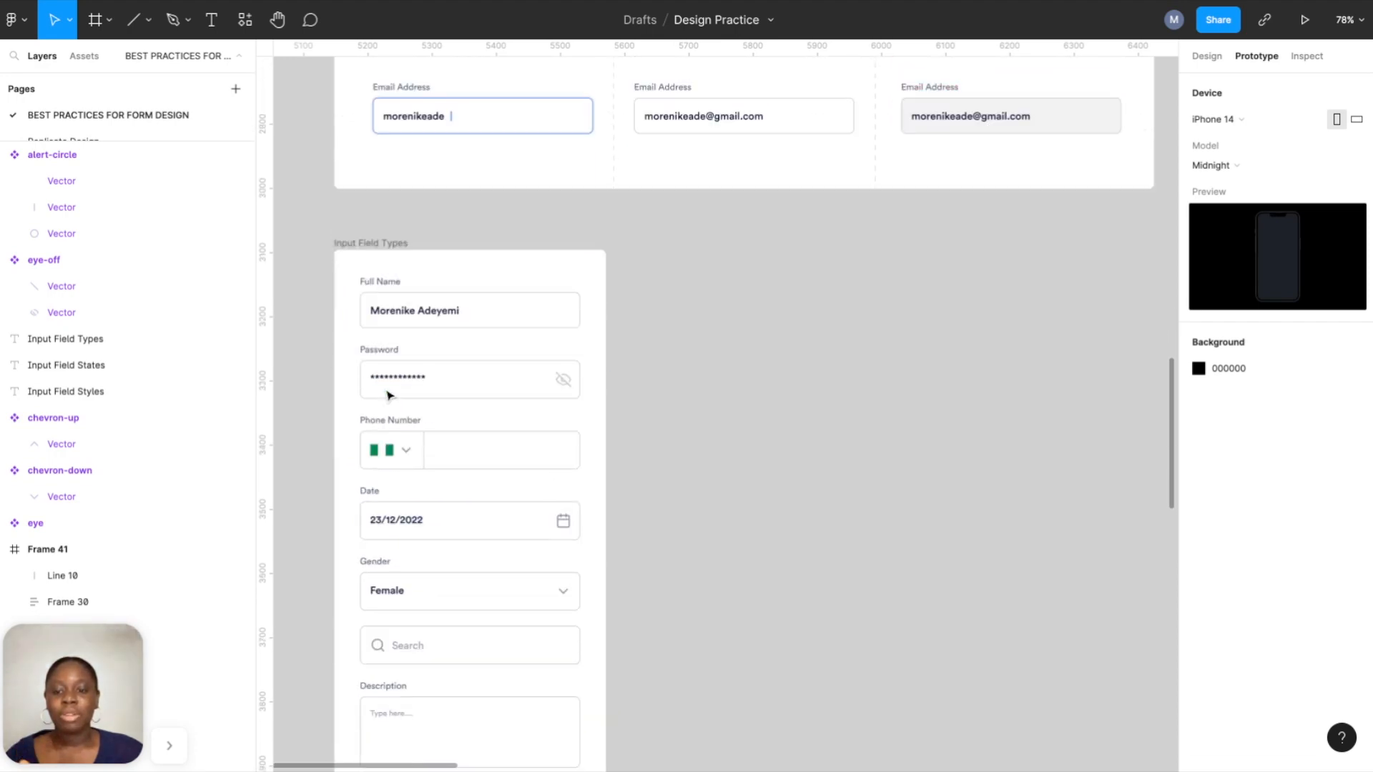
scroll(389, 393, "up", 17)
scroll(722, 407, "down", 2)
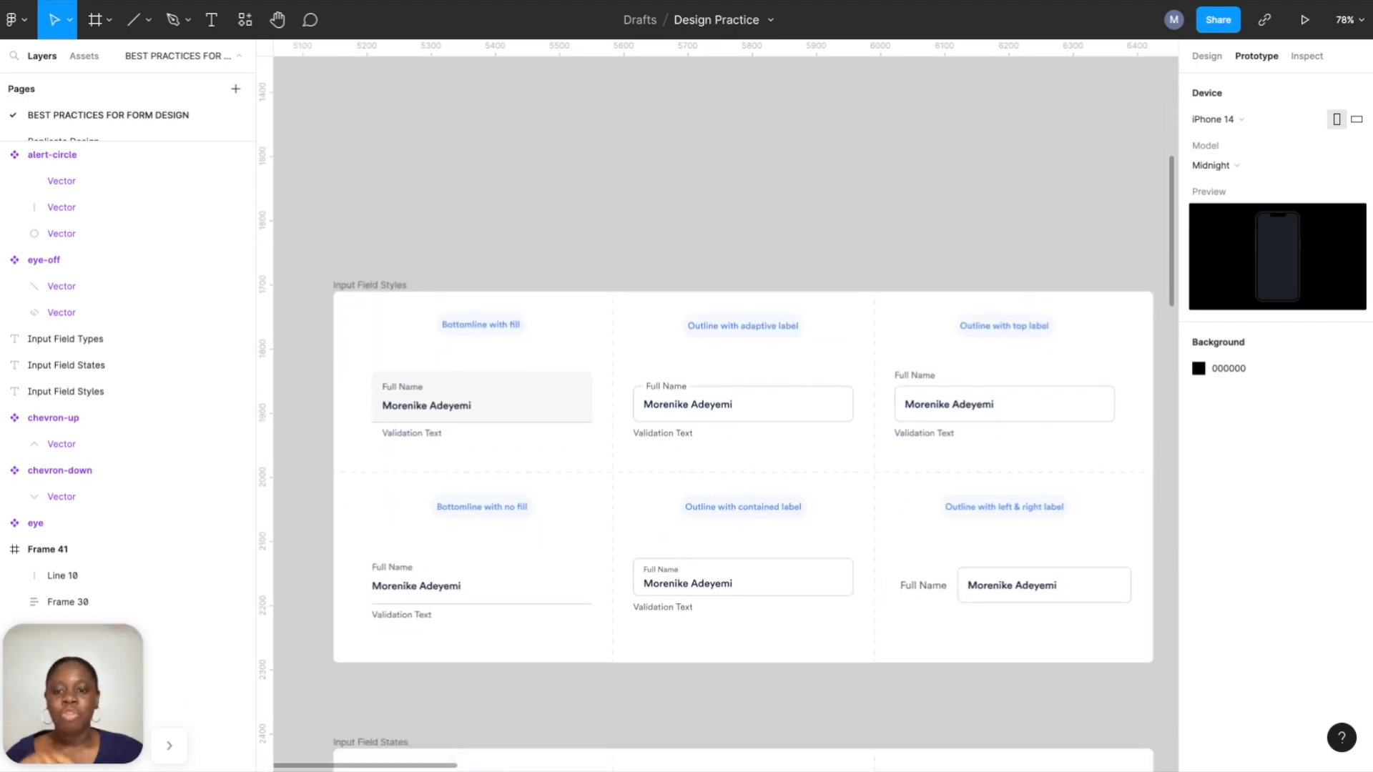
scroll(328, 310, "down", 1)
scroll(327, 310, "right", 1)
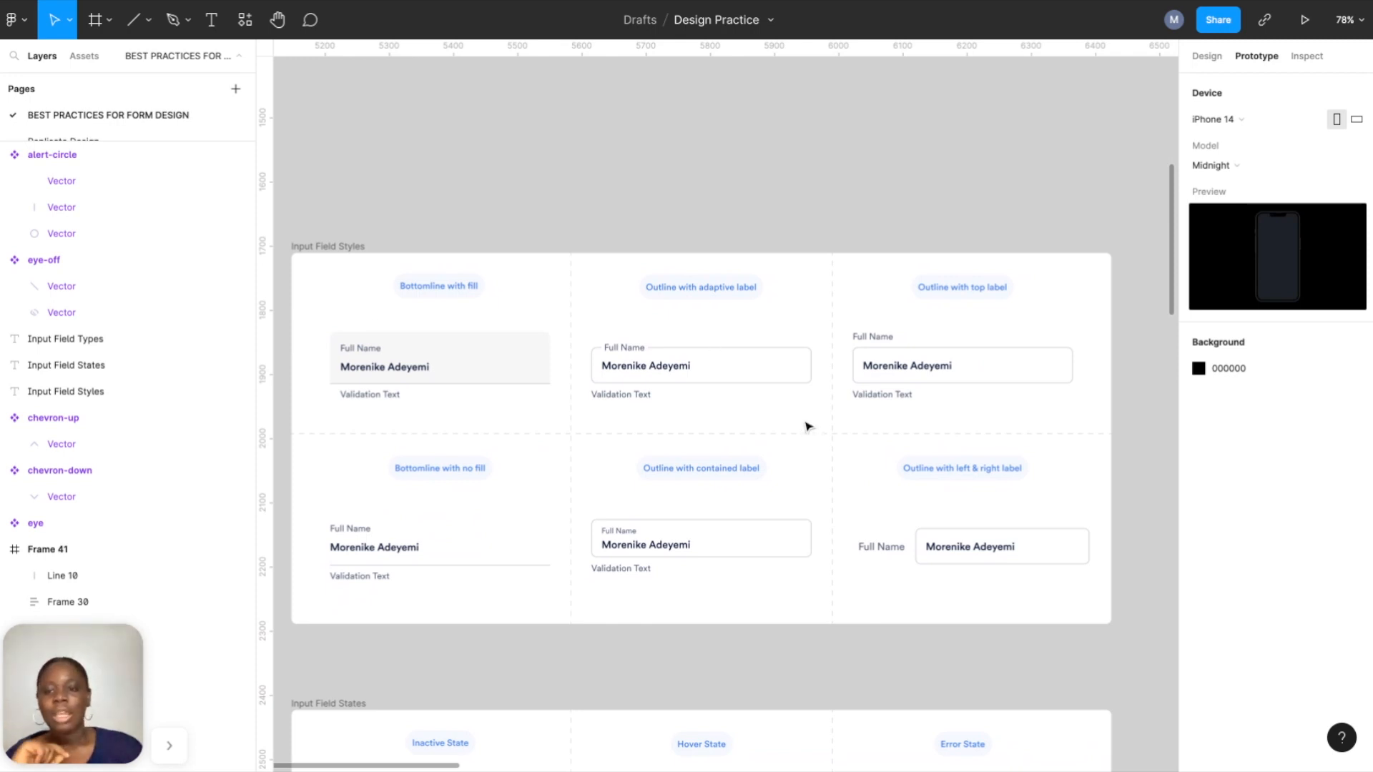
scroll(807, 427, "down", 5)
scroll(808, 427, "down", 2)
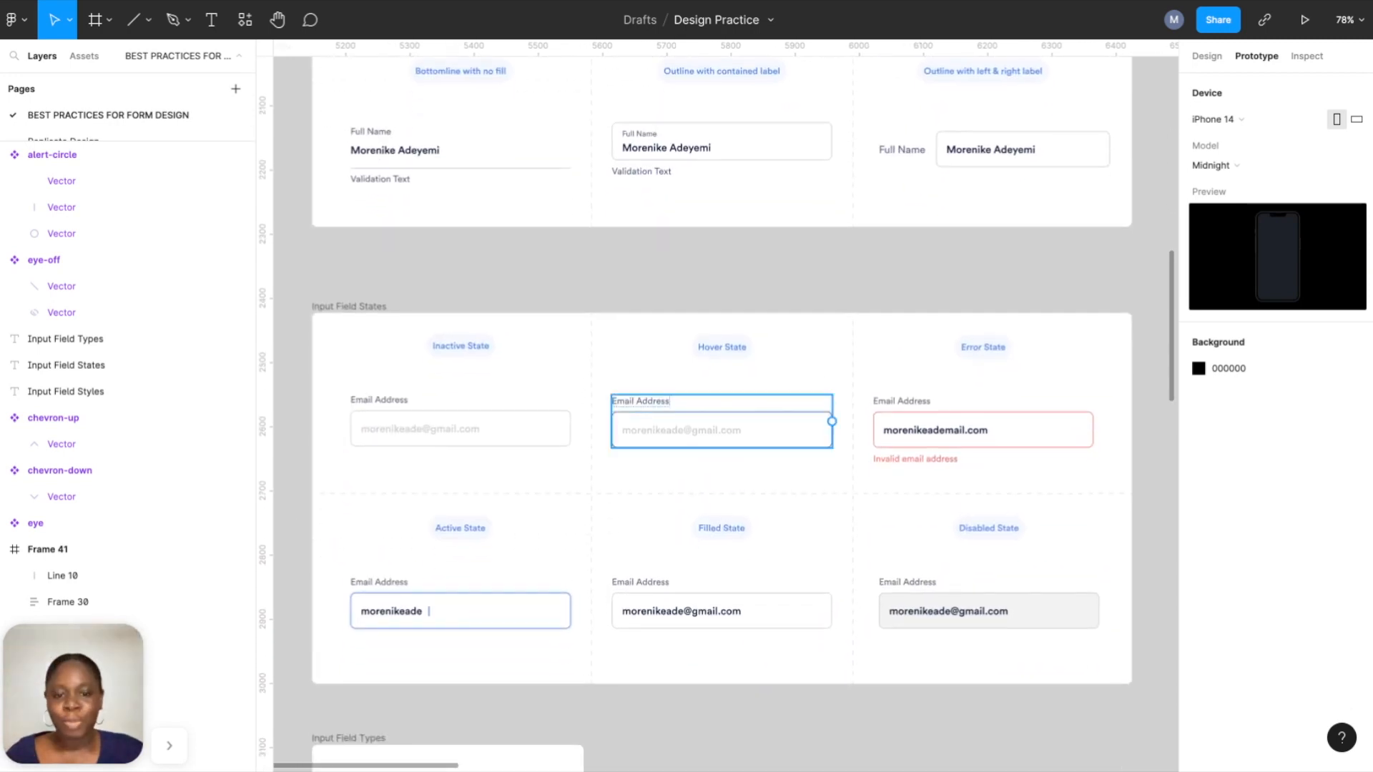
scroll(787, 429, "down", 6)
scroll(867, 453, "right", 4)
scroll(867, 454, "down", 4)
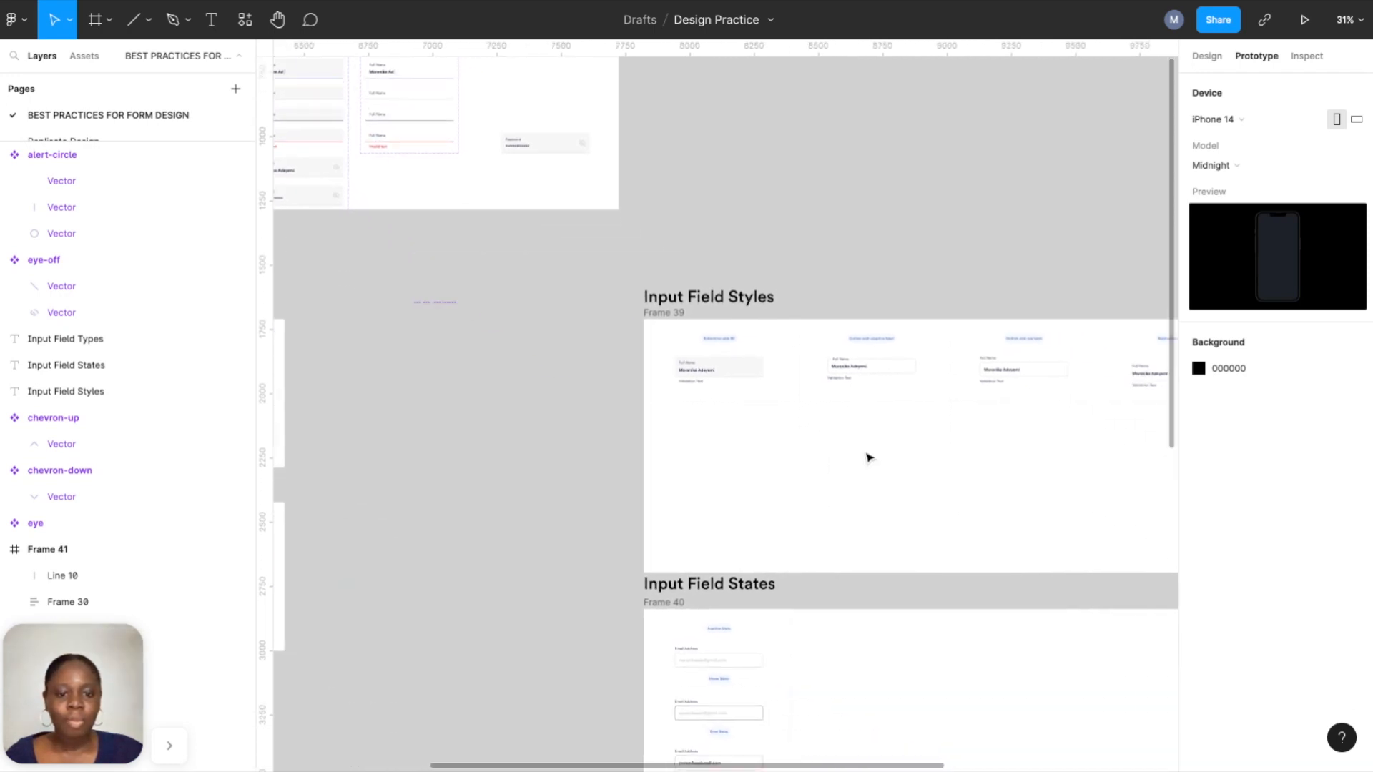
scroll(821, 601, "up", 5)
scroll(818, 594, "down", 3)
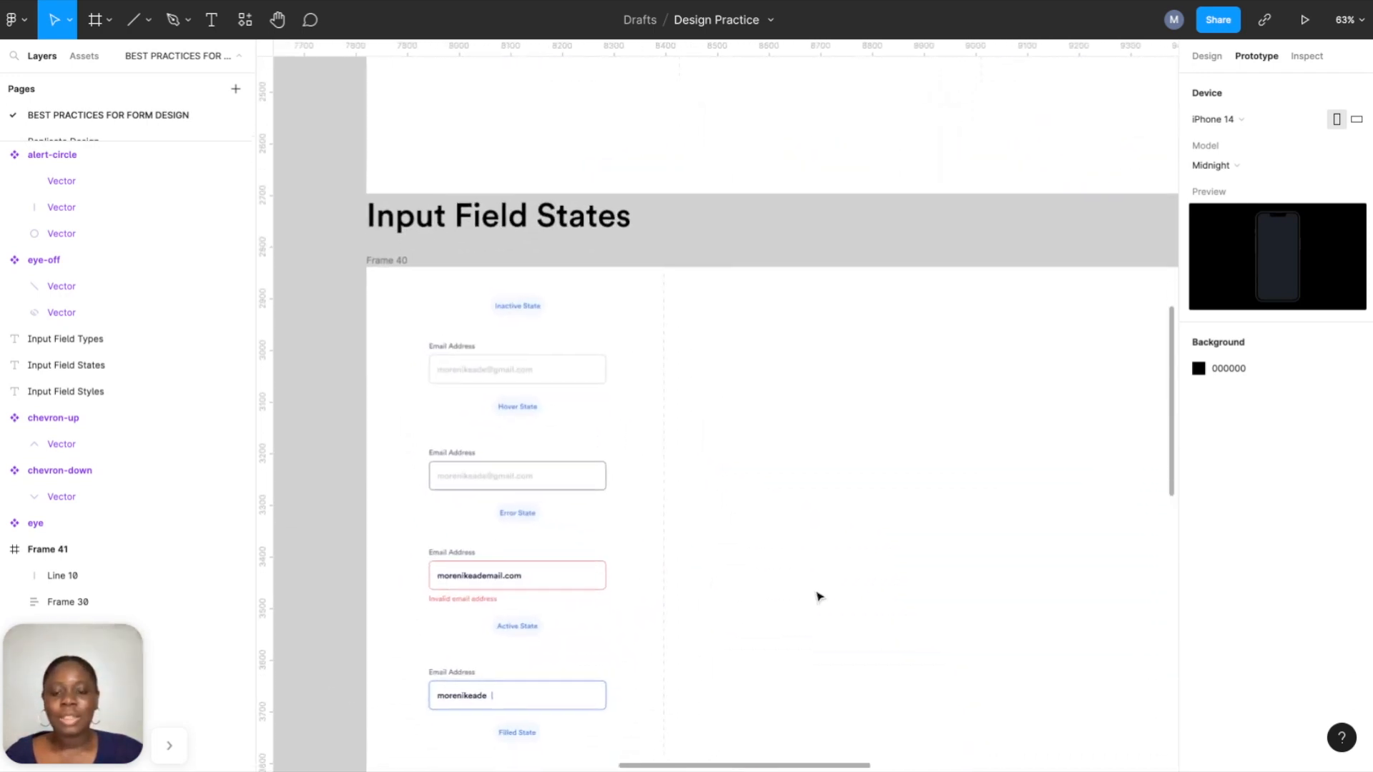
scroll(662, 294, "up", 4)
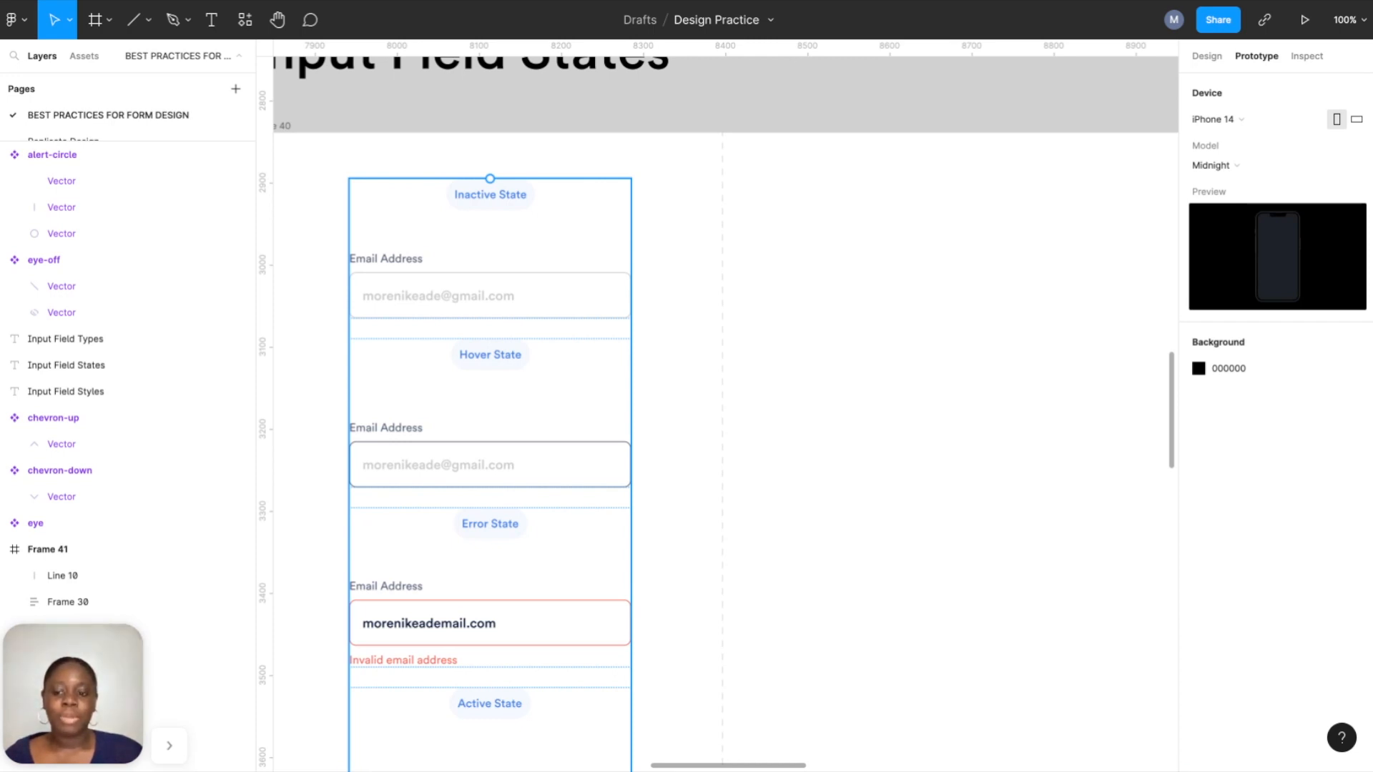
Select the Inactive State email field to see its Group 1 grouping.
left_click(425, 299)
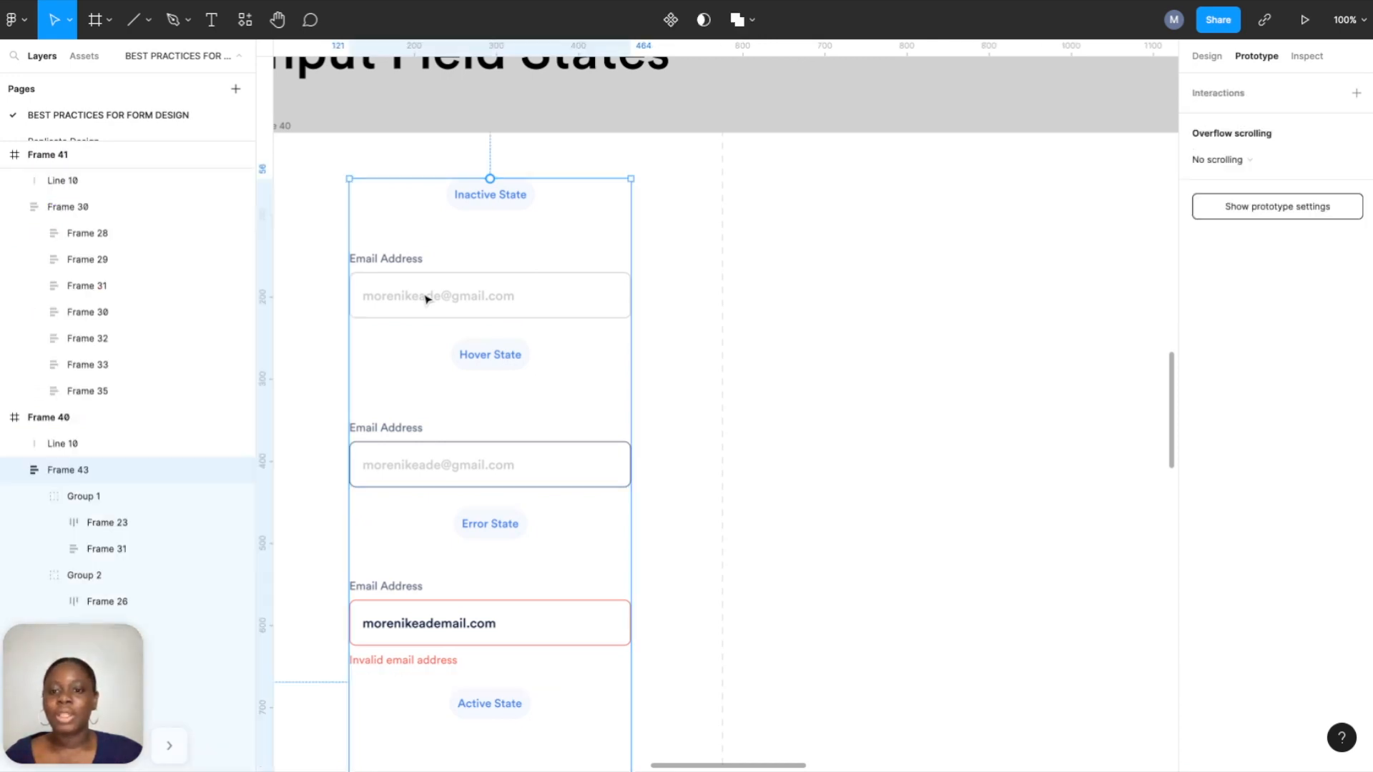
Add a text layer holding a sample email address to the right of the Inactive State field.
left_click(211, 22)
left_click(767, 316)
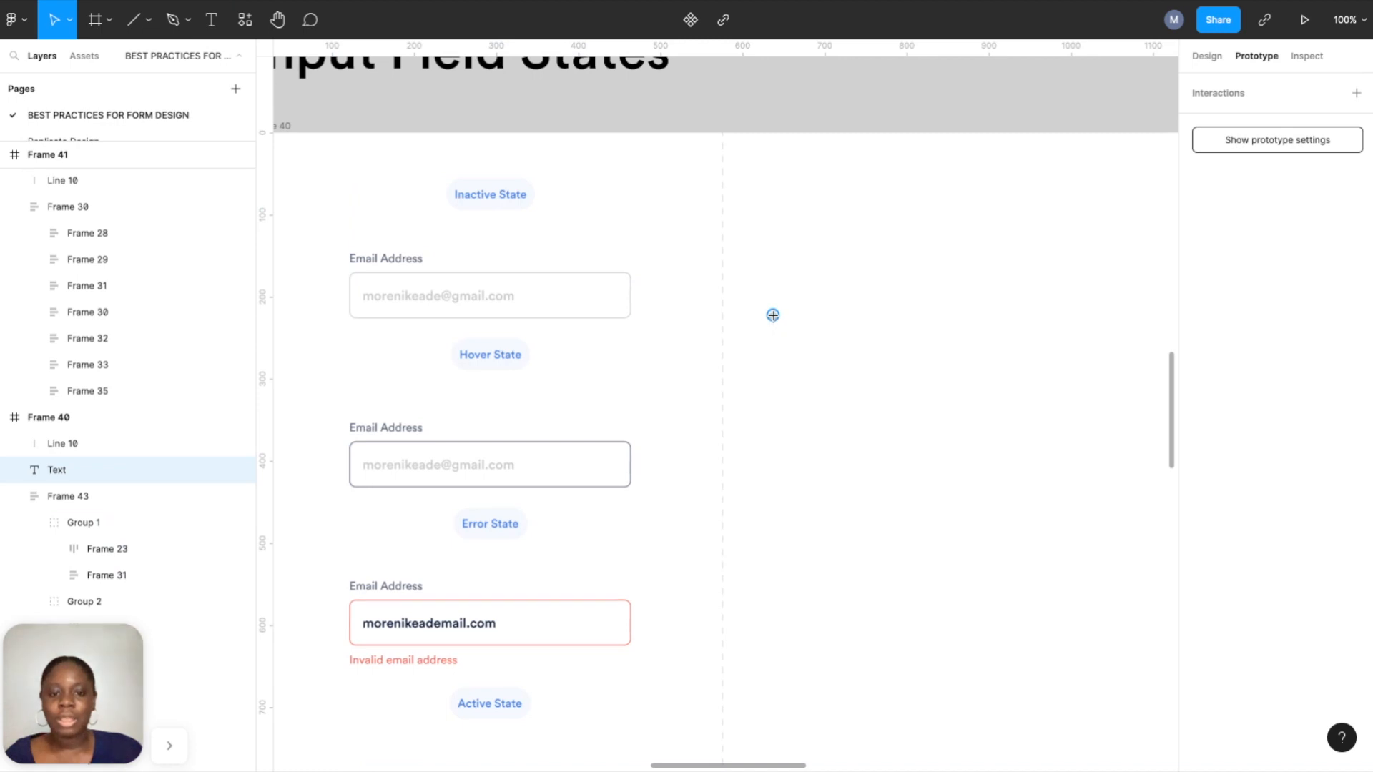
left_click(1207, 57)
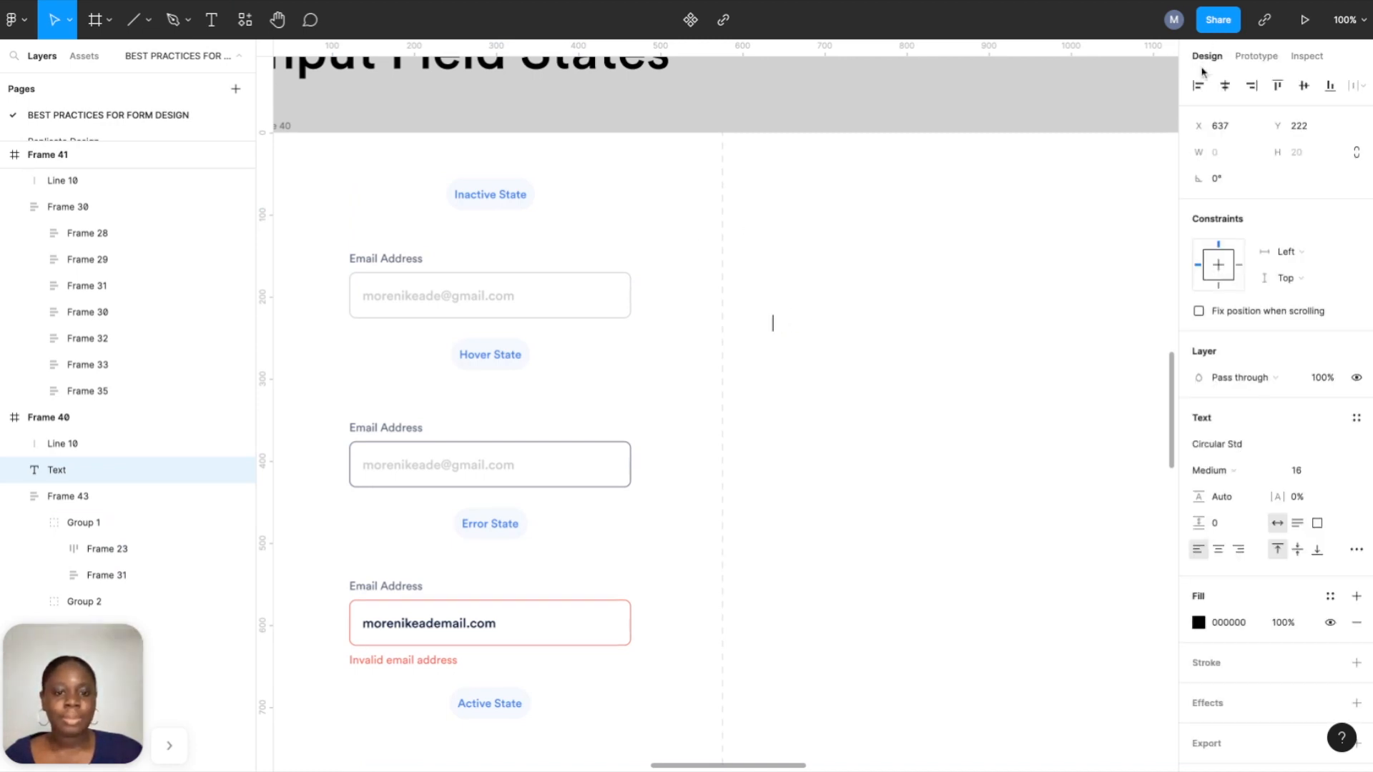
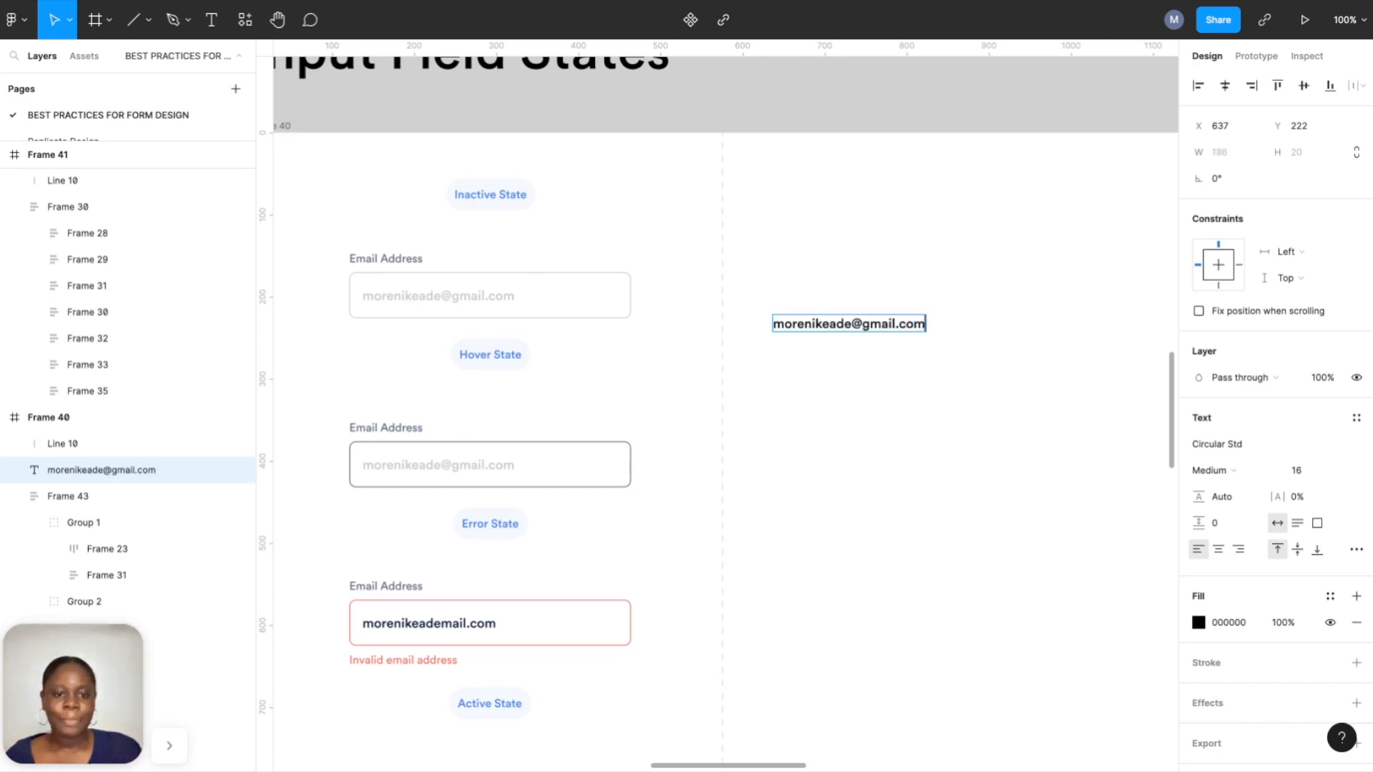
key("Escape")
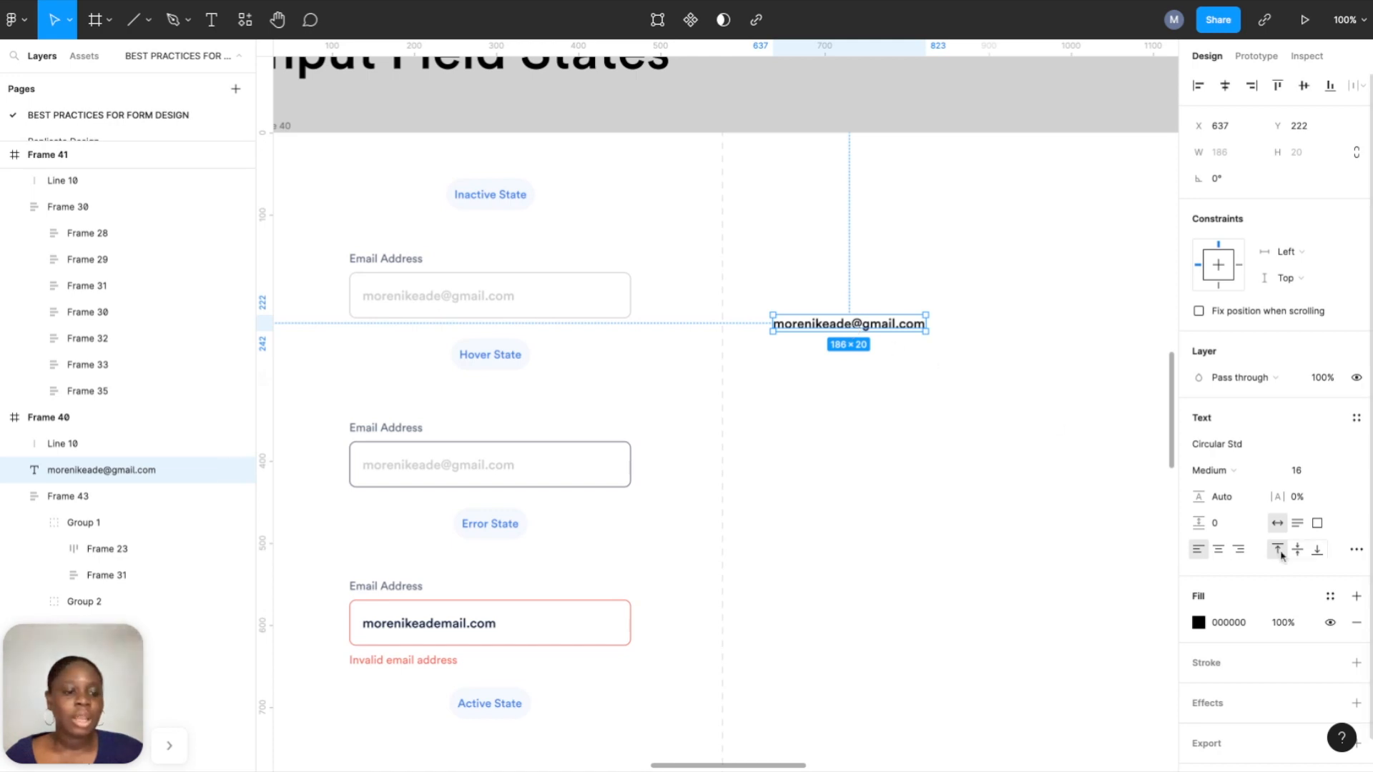
Give the email text the Stroke line colour style at size 16 and shift it slightly right.
left_click(1330, 596)
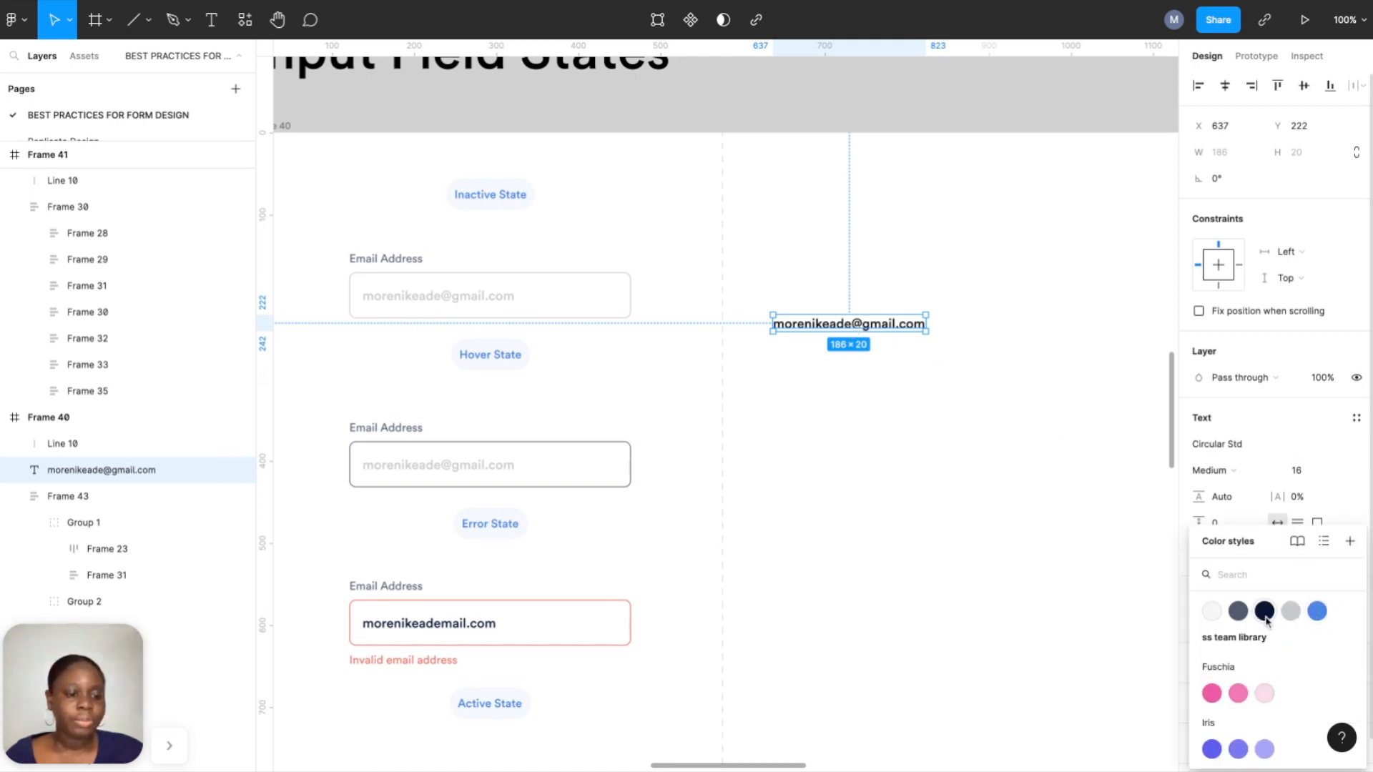
left_click(1291, 612)
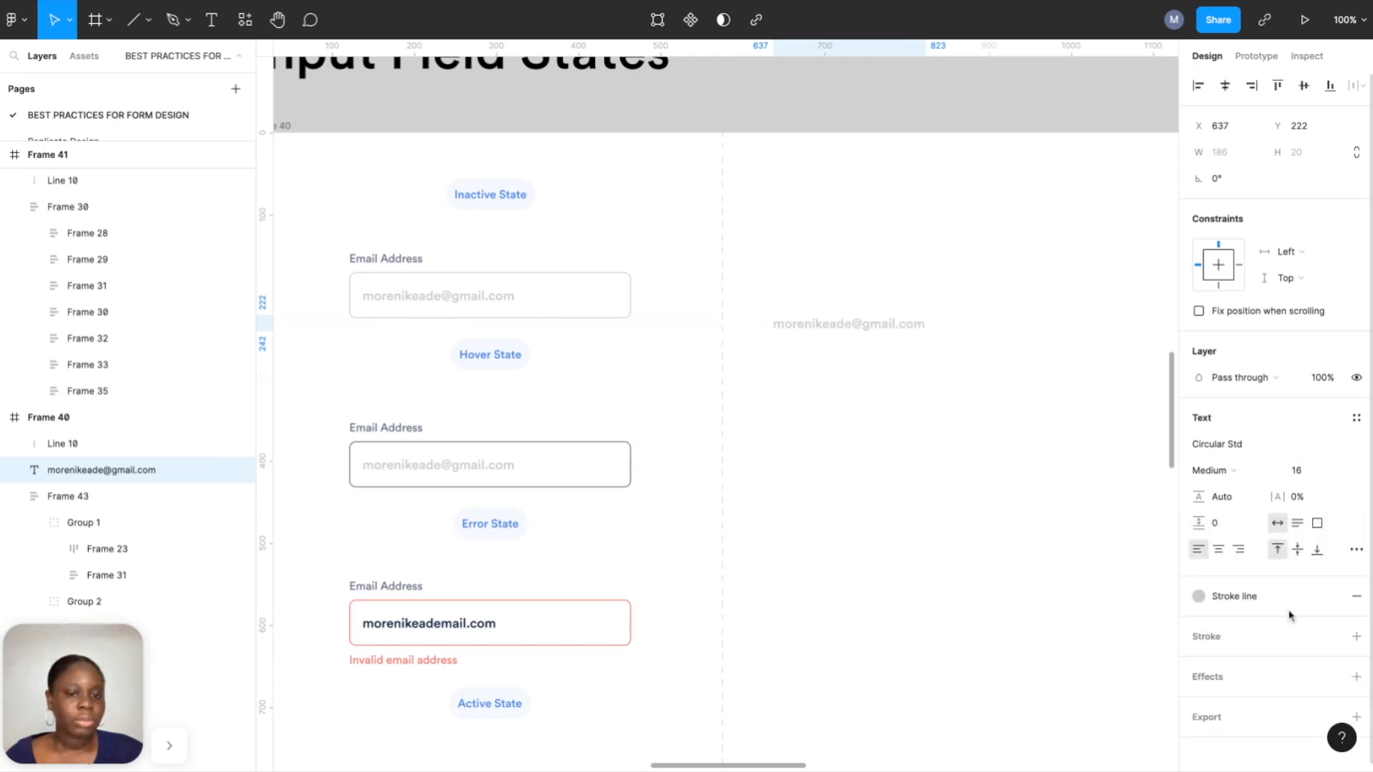
left_click(1335, 471)
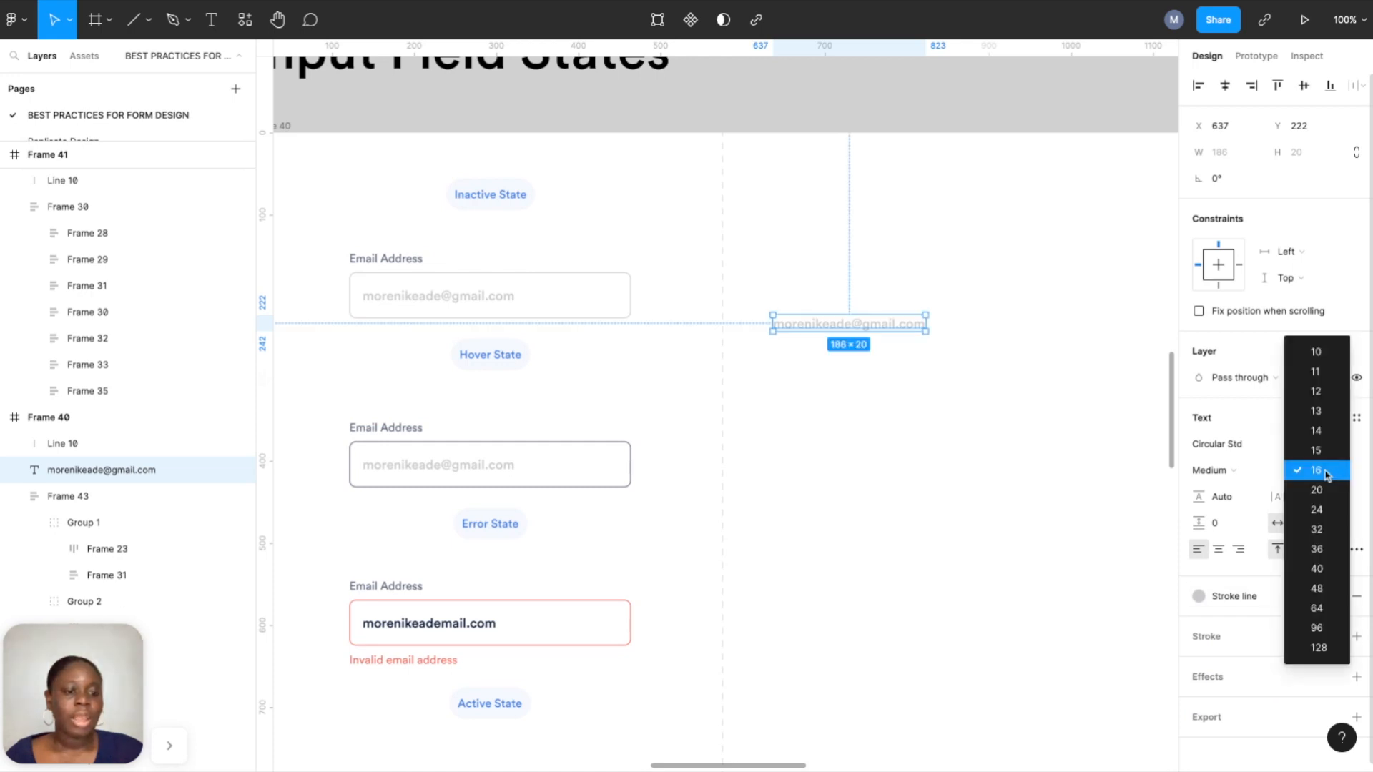
left_click(1327, 472)
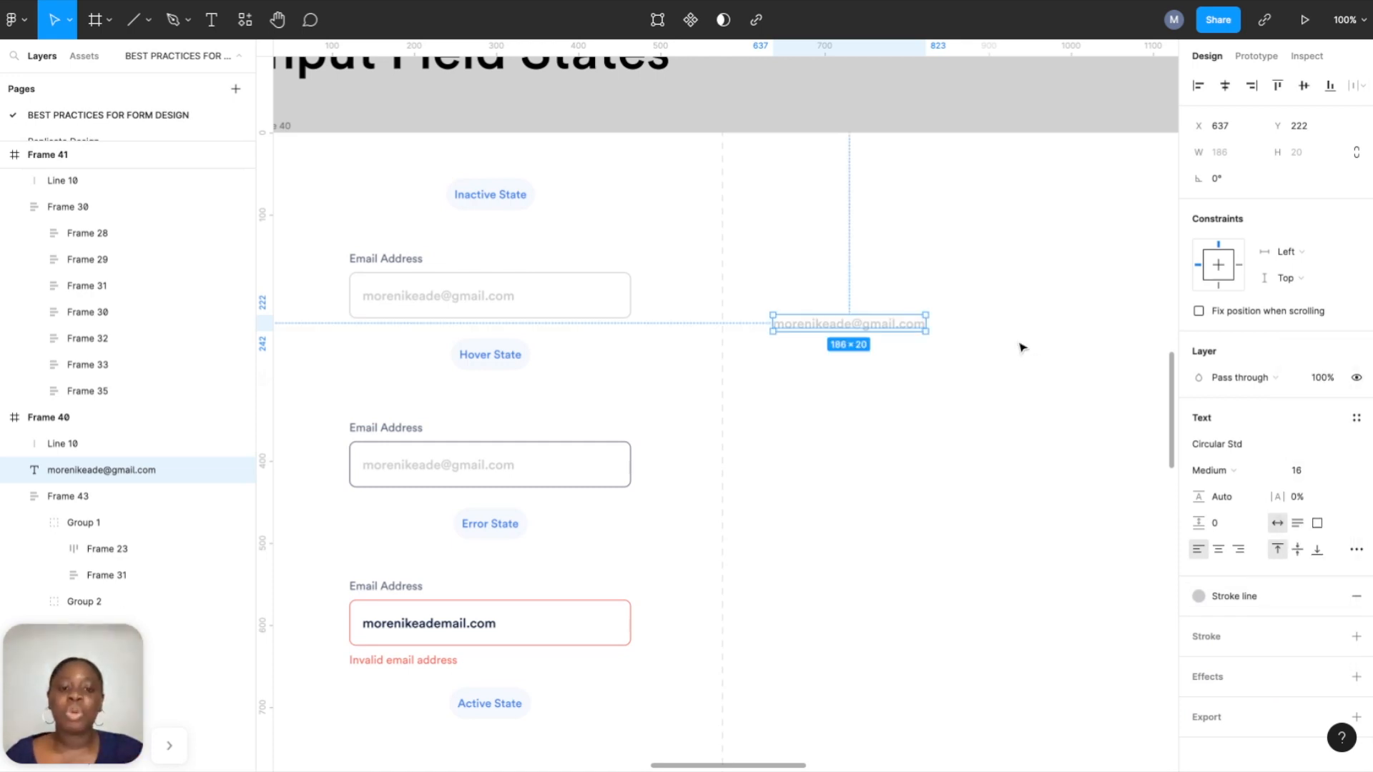
scroll(1022, 349, "right", 1)
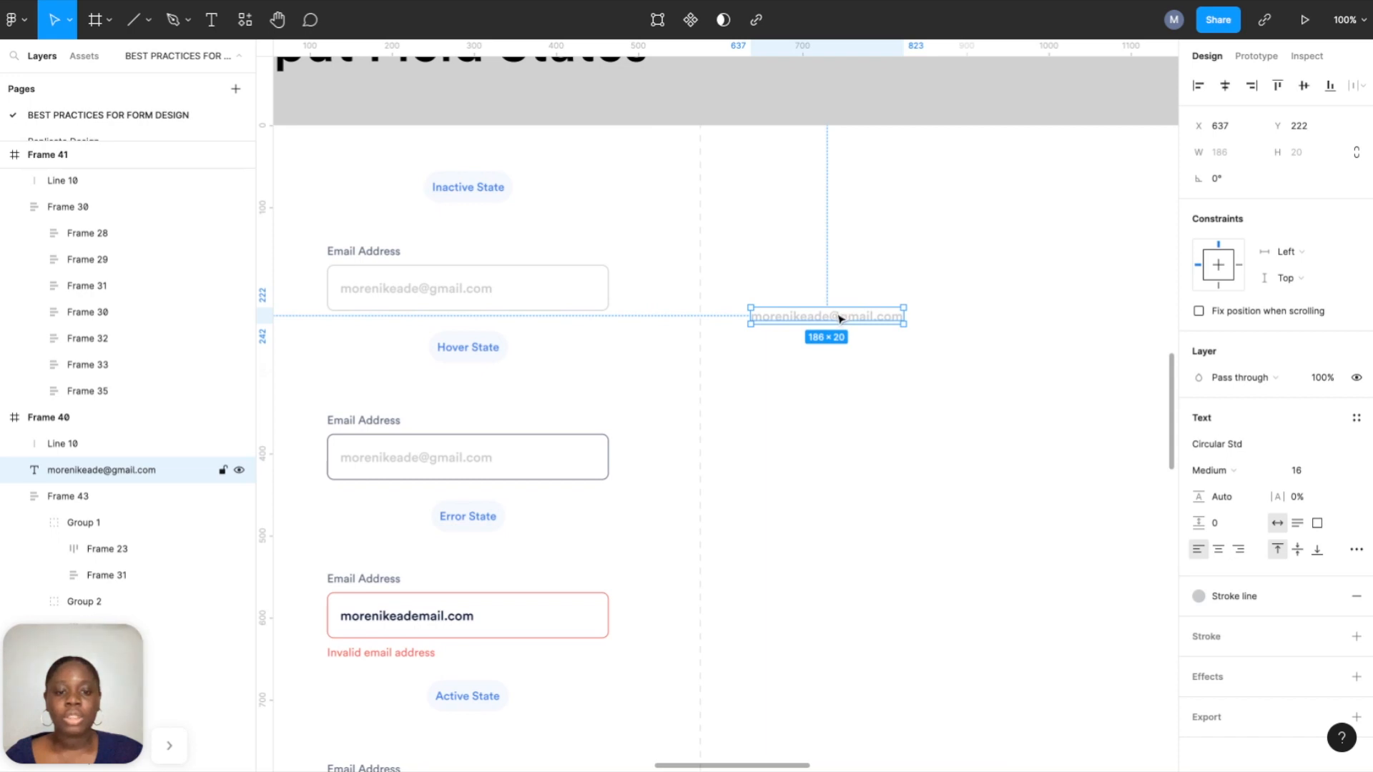
left_click_drag(840, 318, 916, 322)
left_click(699, 223)
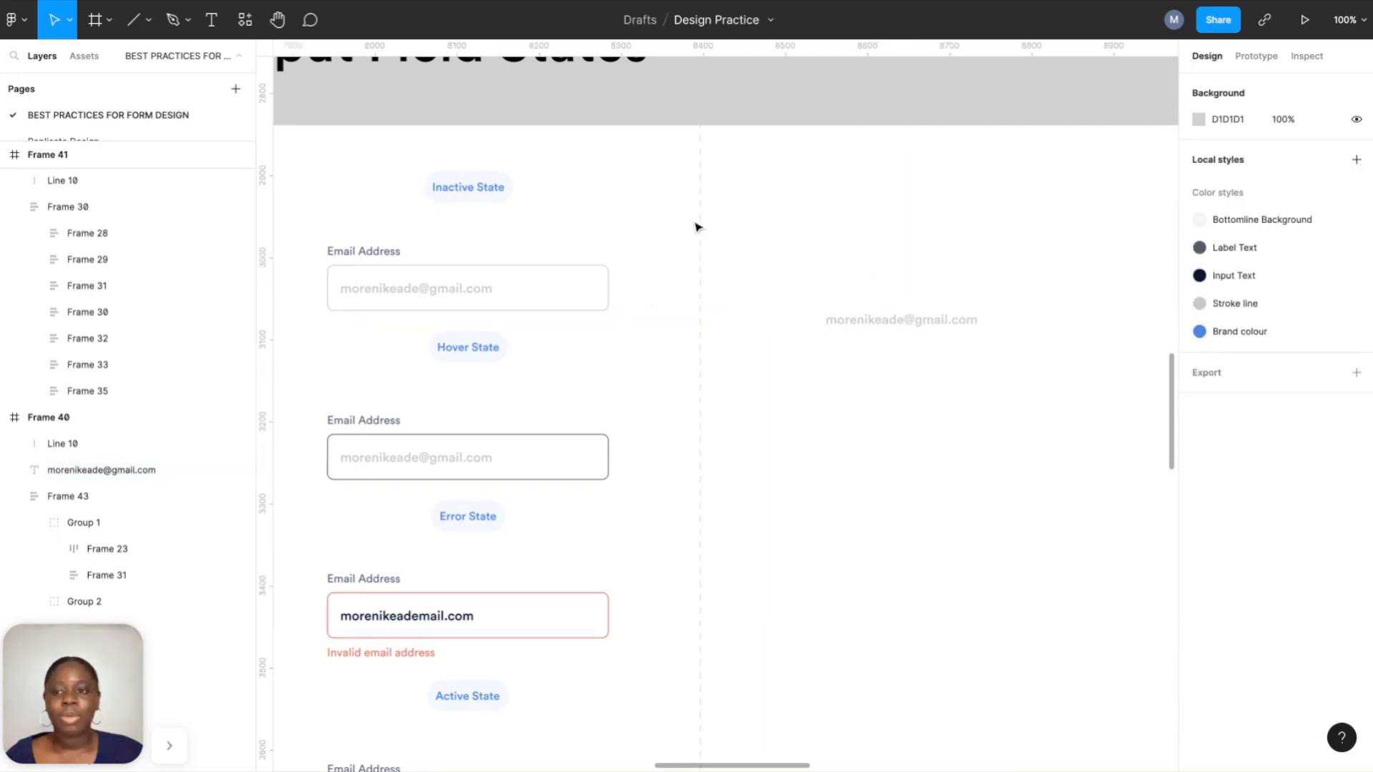
Place alert-circle and chevron-down icons from Assets beside the email text, alert icon on its left.
left_click(87, 62)
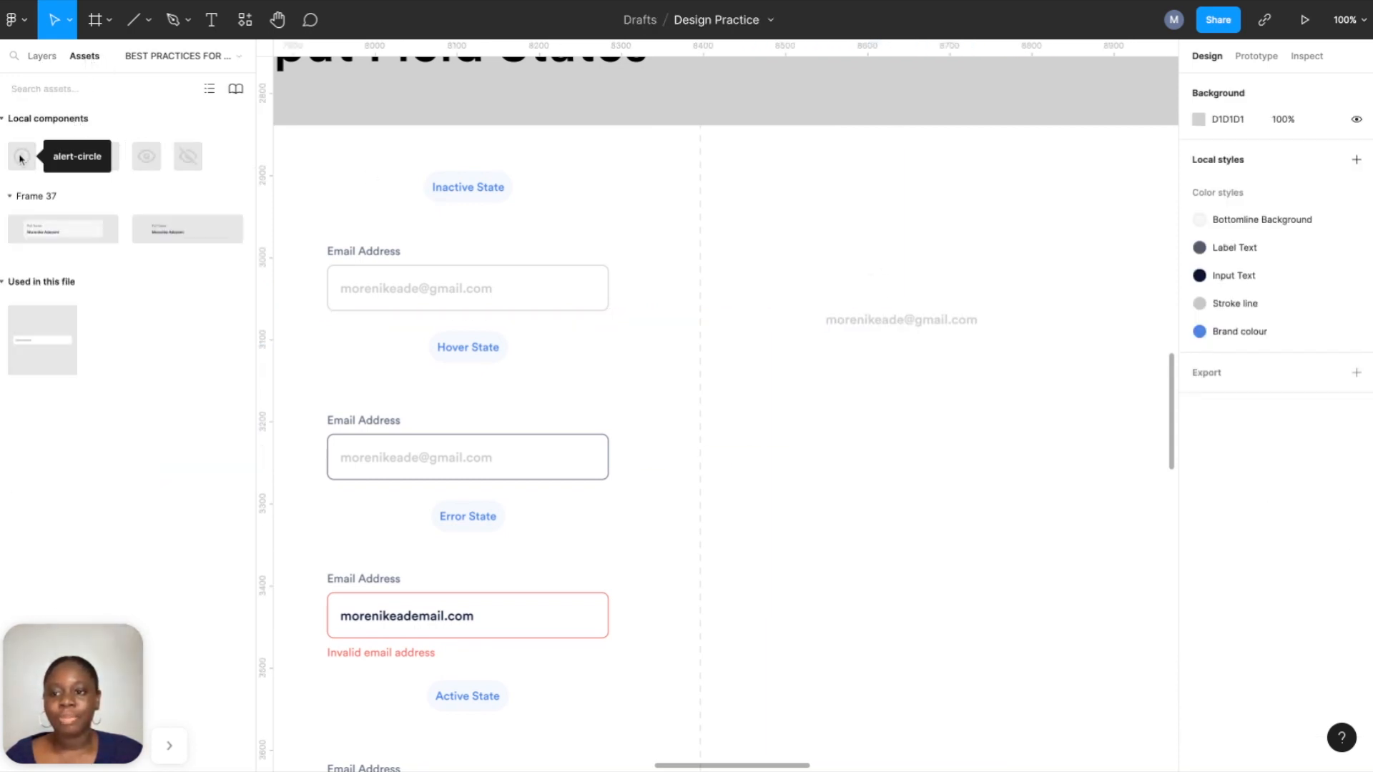
left_click_drag(20, 158, 720, 296)
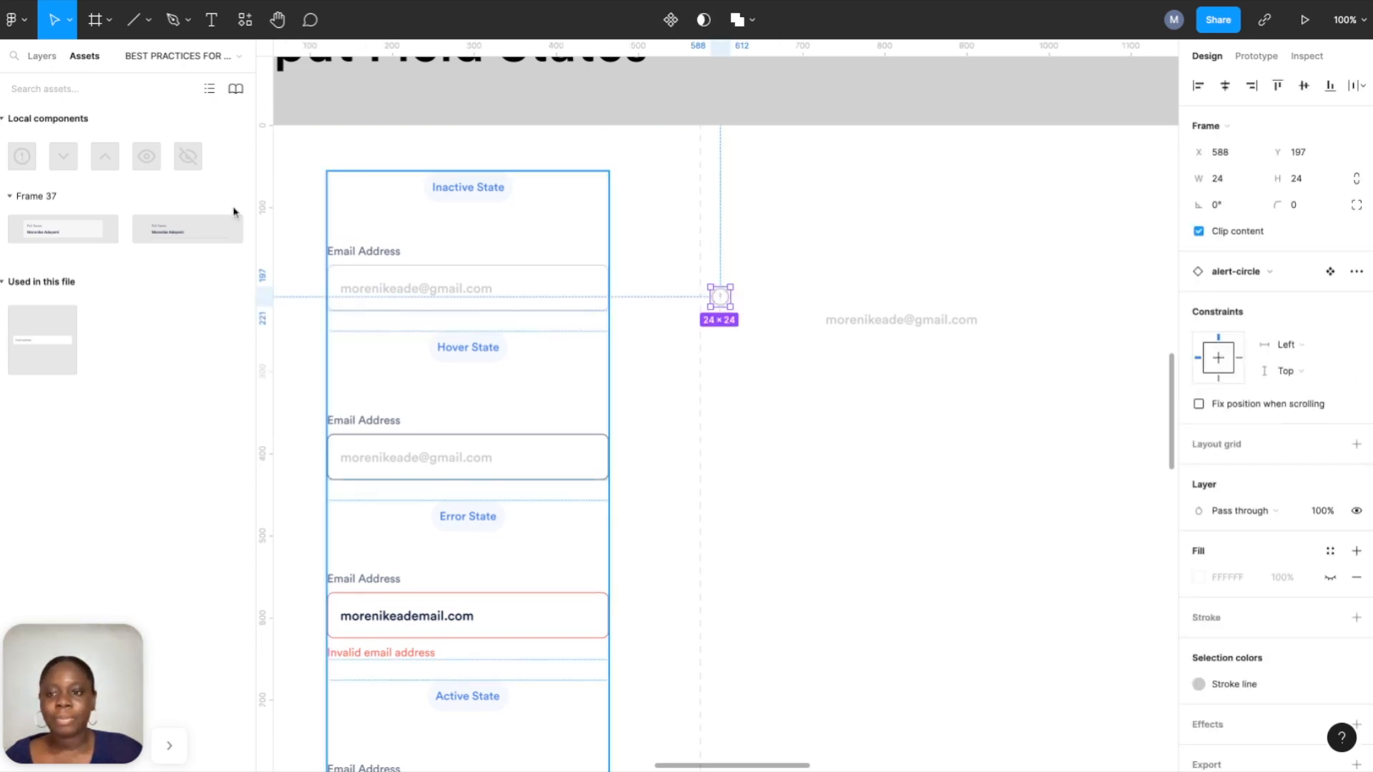
left_click_drag(59, 159, 972, 389)
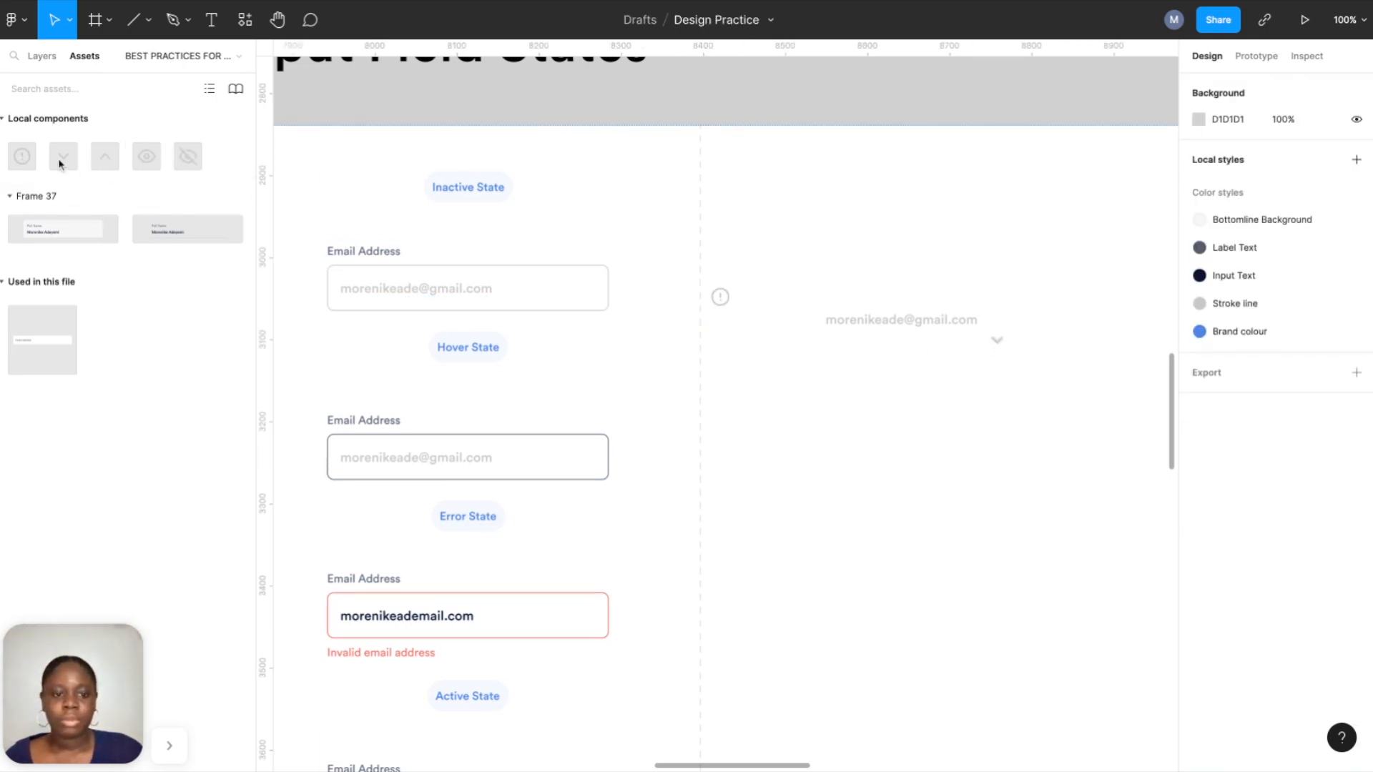
left_click_drag(995, 342, 996, 318)
left_click_drag(720, 296, 762, 308)
left_click_drag(847, 319, 848, 307)
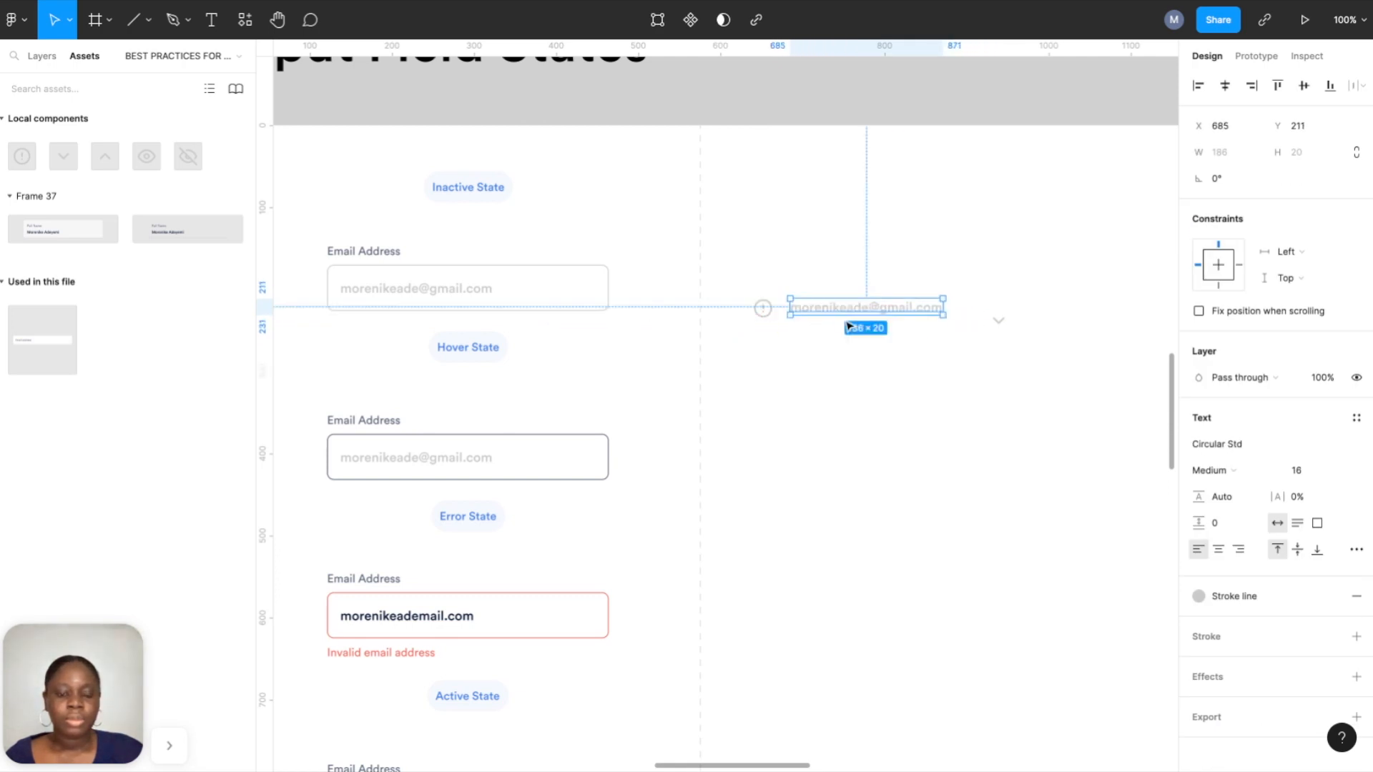
Select the alert icon together with the email text and show the Layers list.
scroll(848, 327, "up", 5)
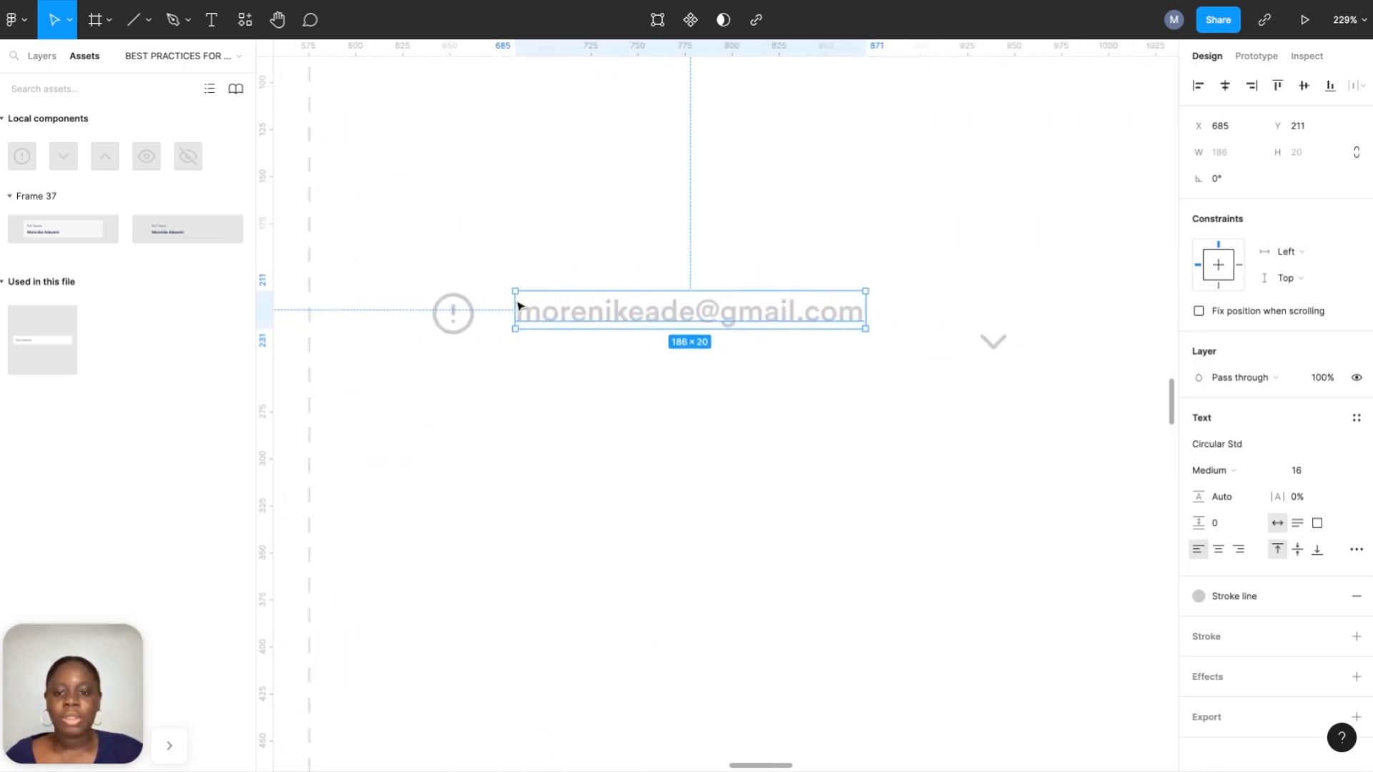
left_click(454, 312, "shift")
left_click(41, 57)
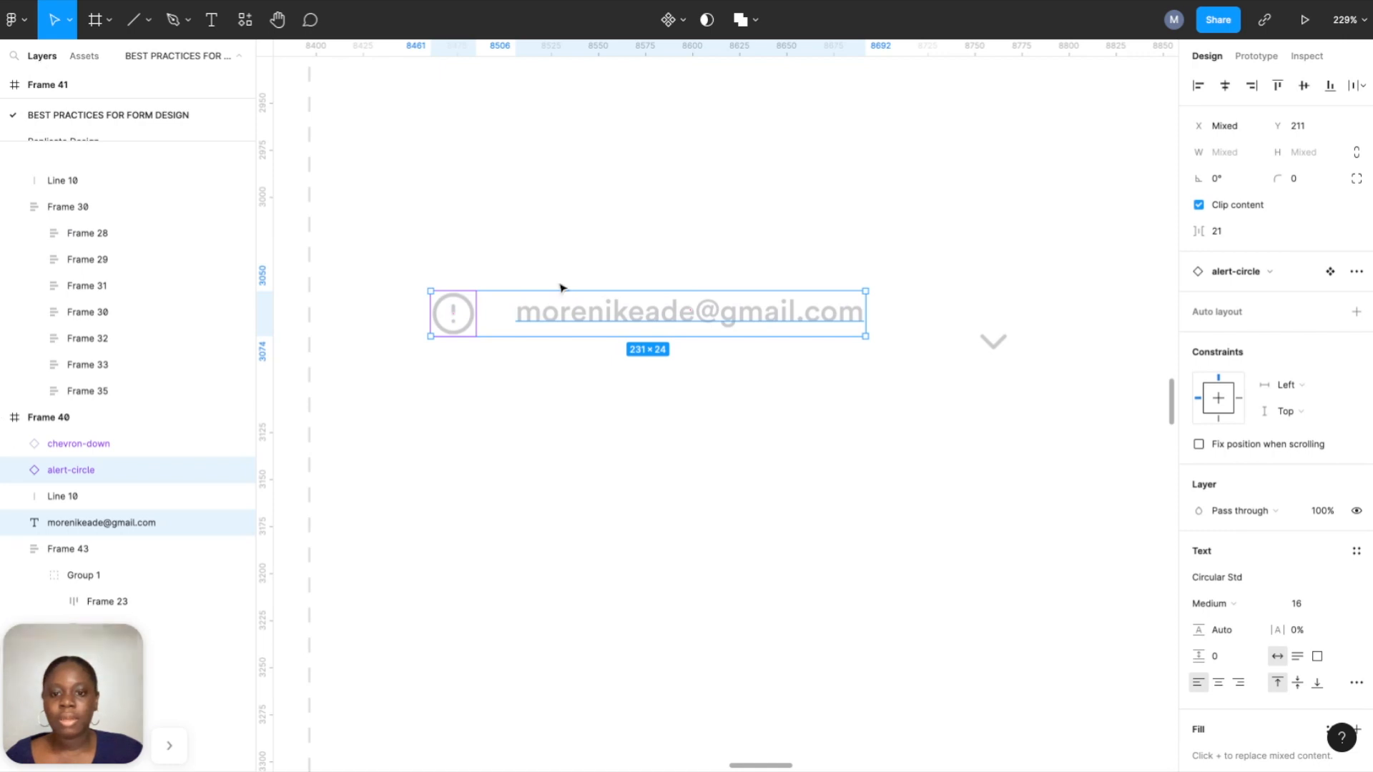
Wrap the alert icon and email text in auto layout with an 8 px gap.
left_click(1357, 312)
left_click(1223, 360)
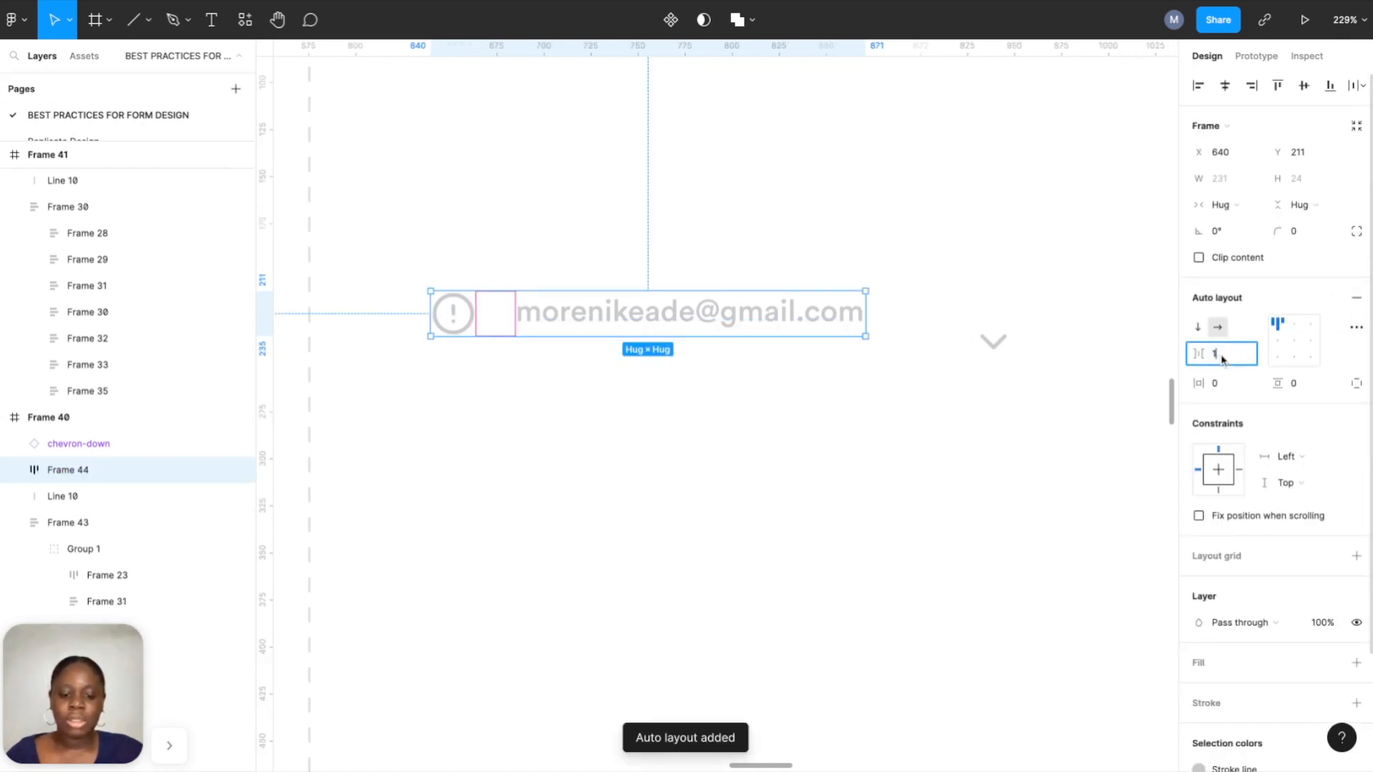
type("16")
key("Return")
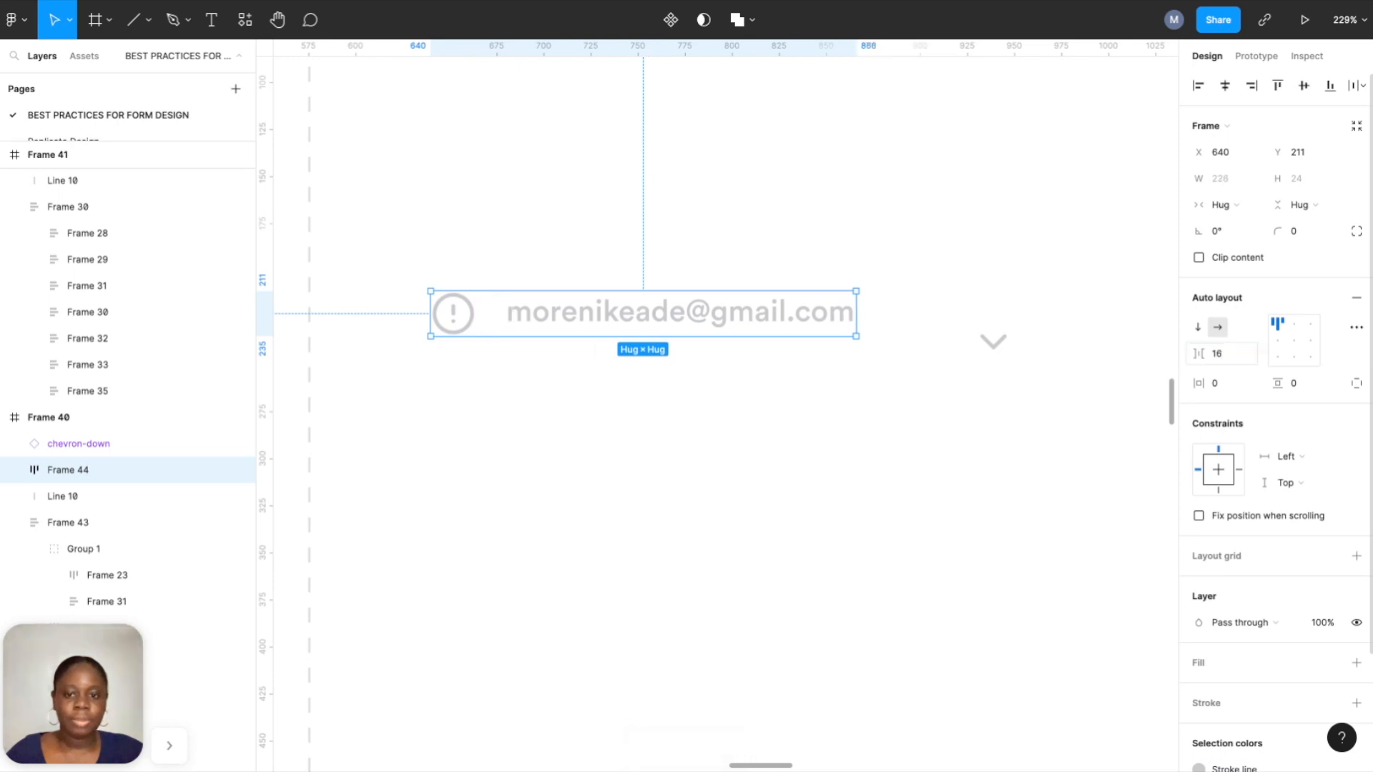
left_click(1217, 353)
type("8")
key("Return")
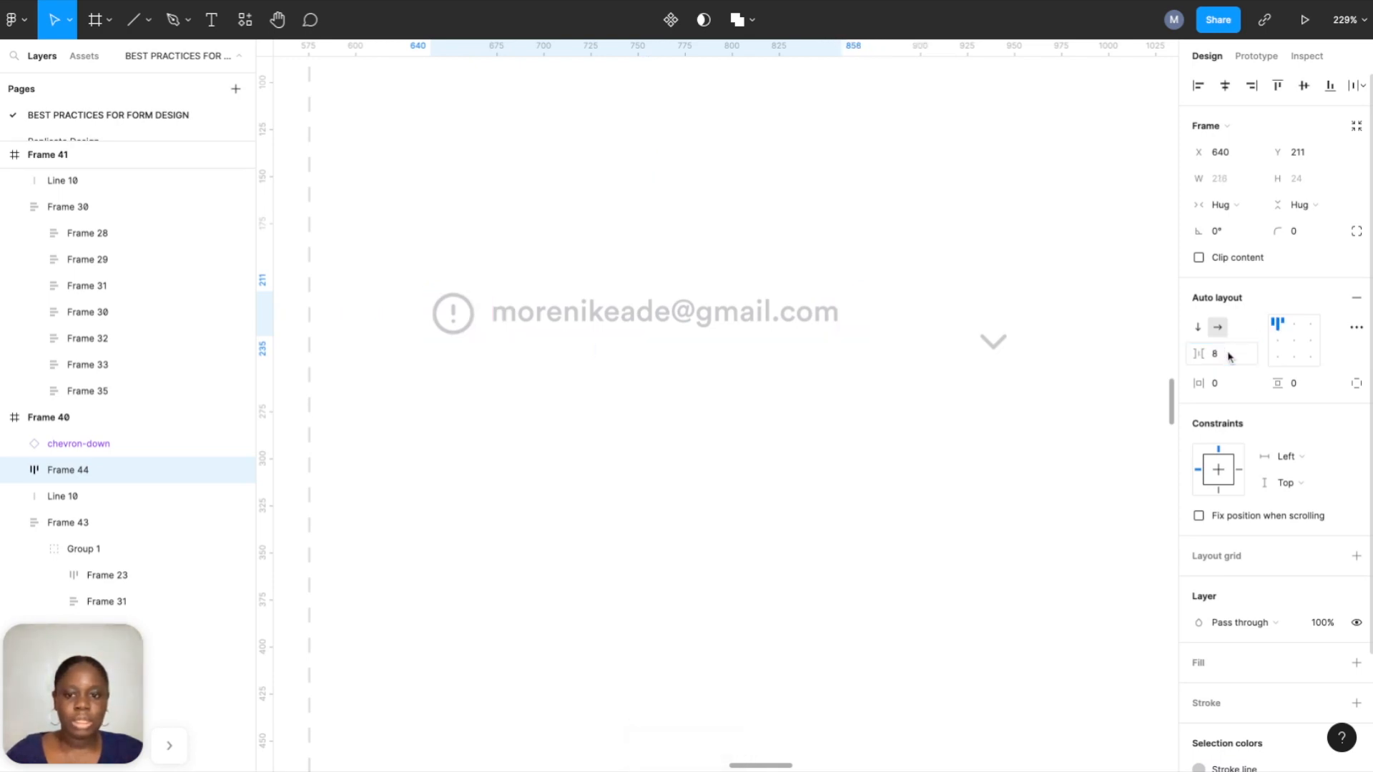
Select the alert icon inside the new Frame 44 row.
left_click(991, 342)
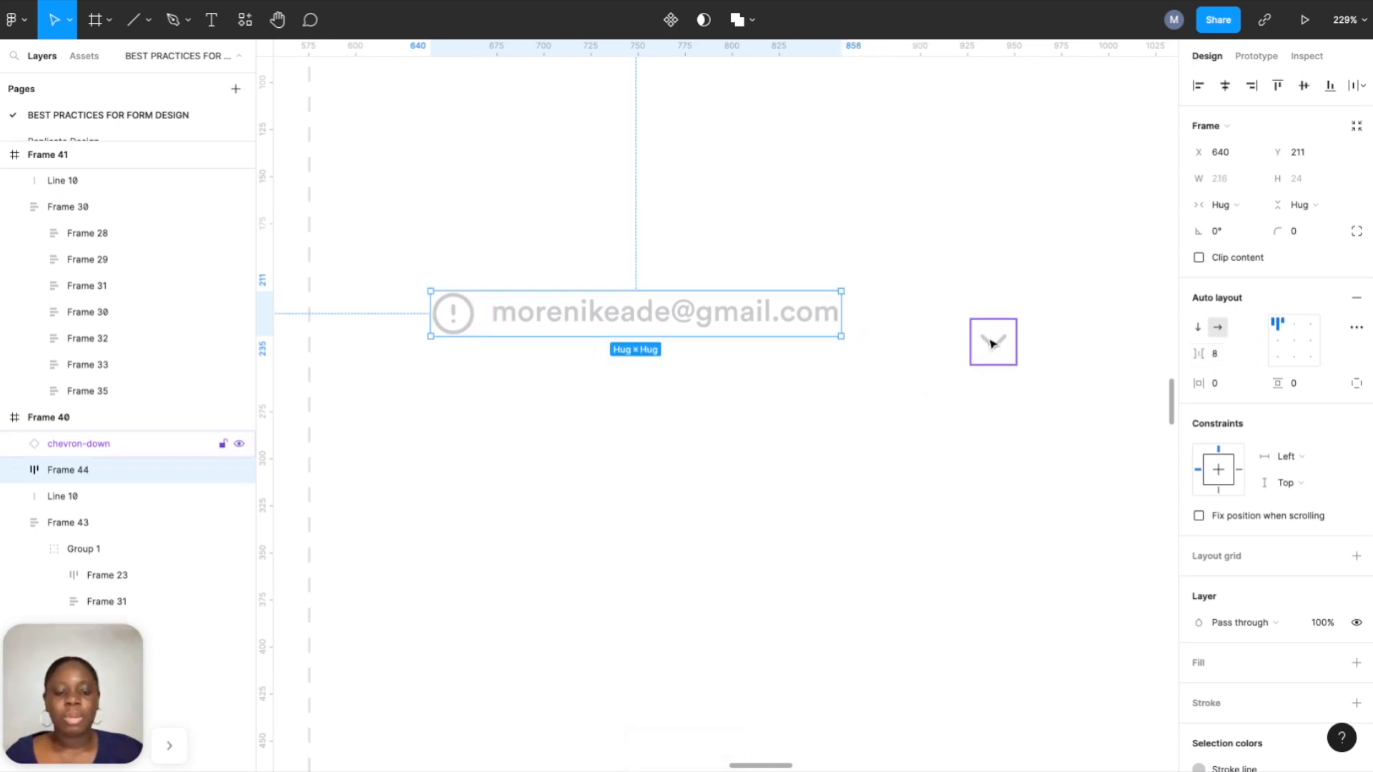
left_click(741, 314)
double_click(455, 313)
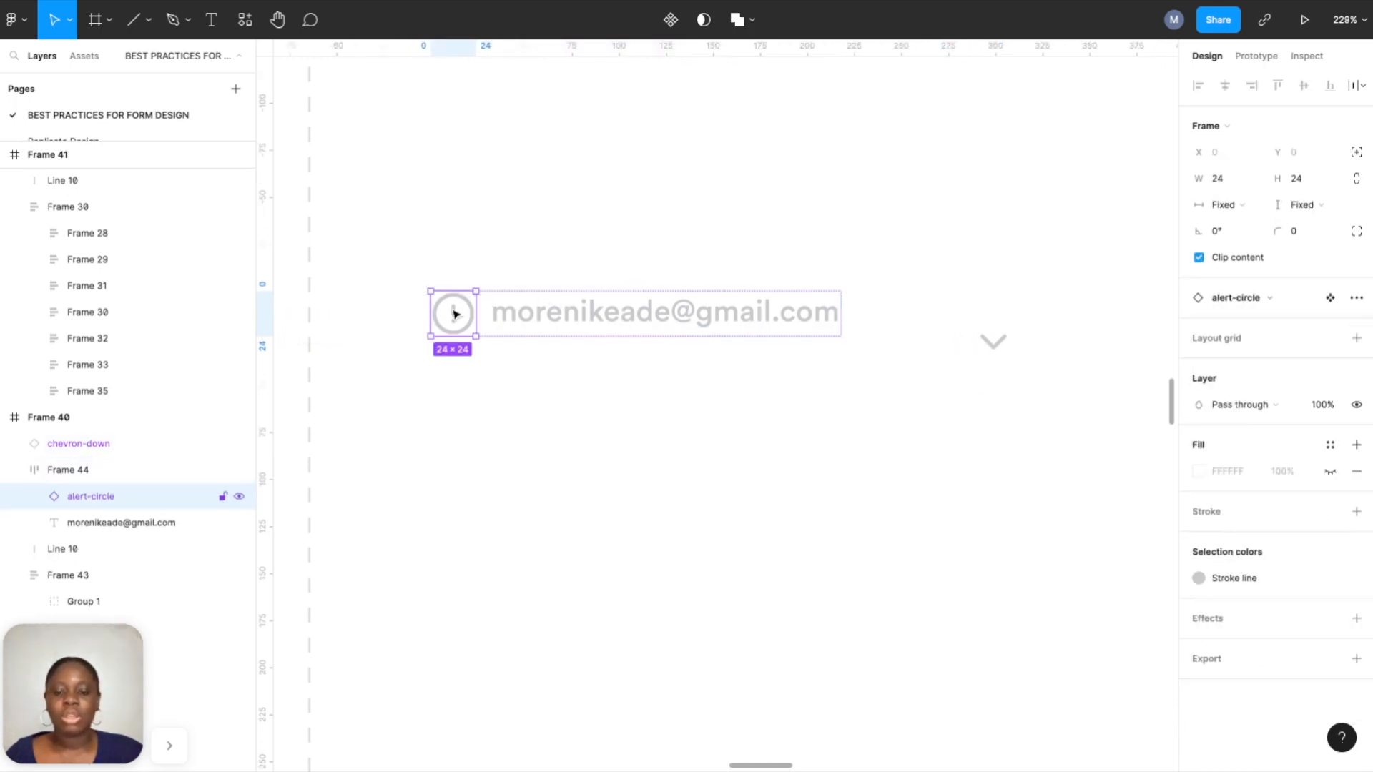
left_click(601, 407)
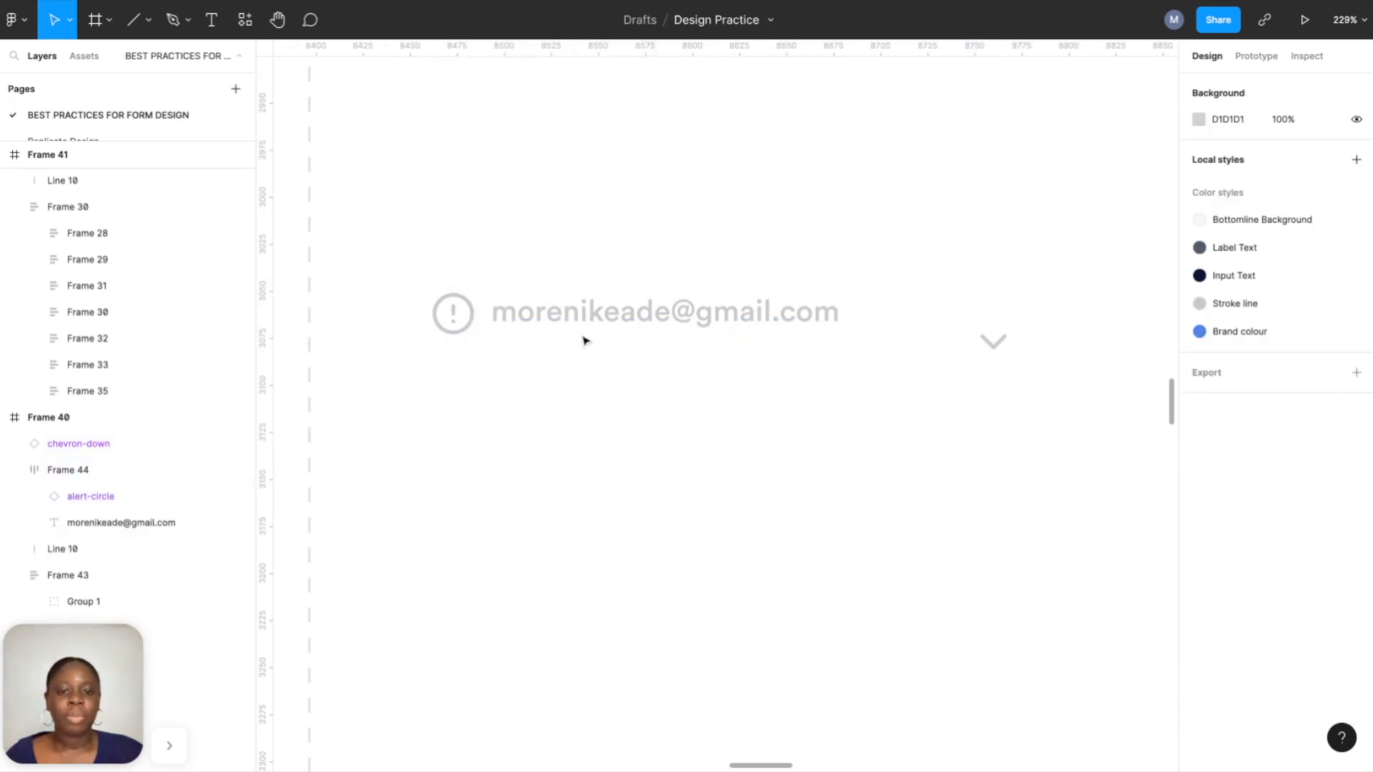
double_click(459, 317)
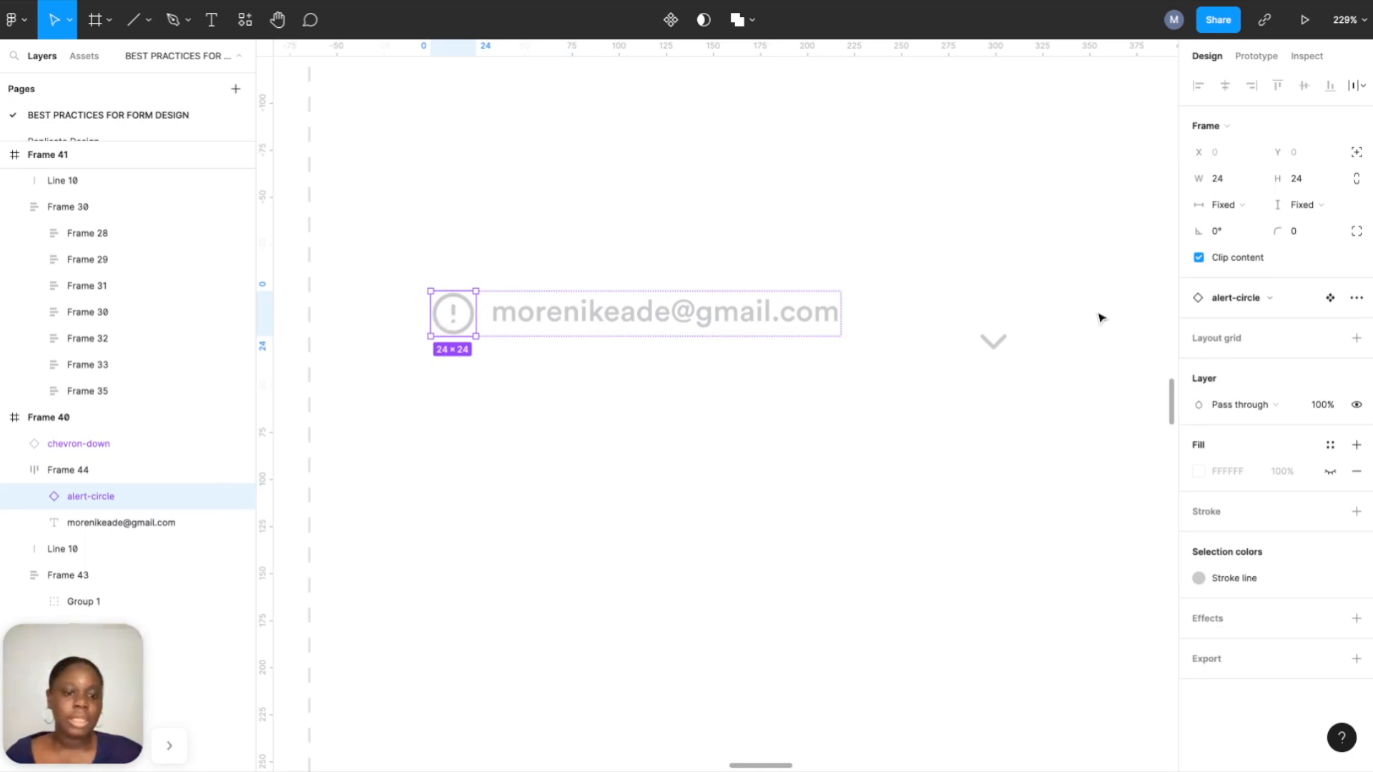
Move the chevron level with Frame 44 and join both into one horizontal auto-layout row.
left_click(1075, 307)
left_click(1006, 344)
left_click_drag(1006, 346, 941, 315)
left_click(679, 311, "shift")
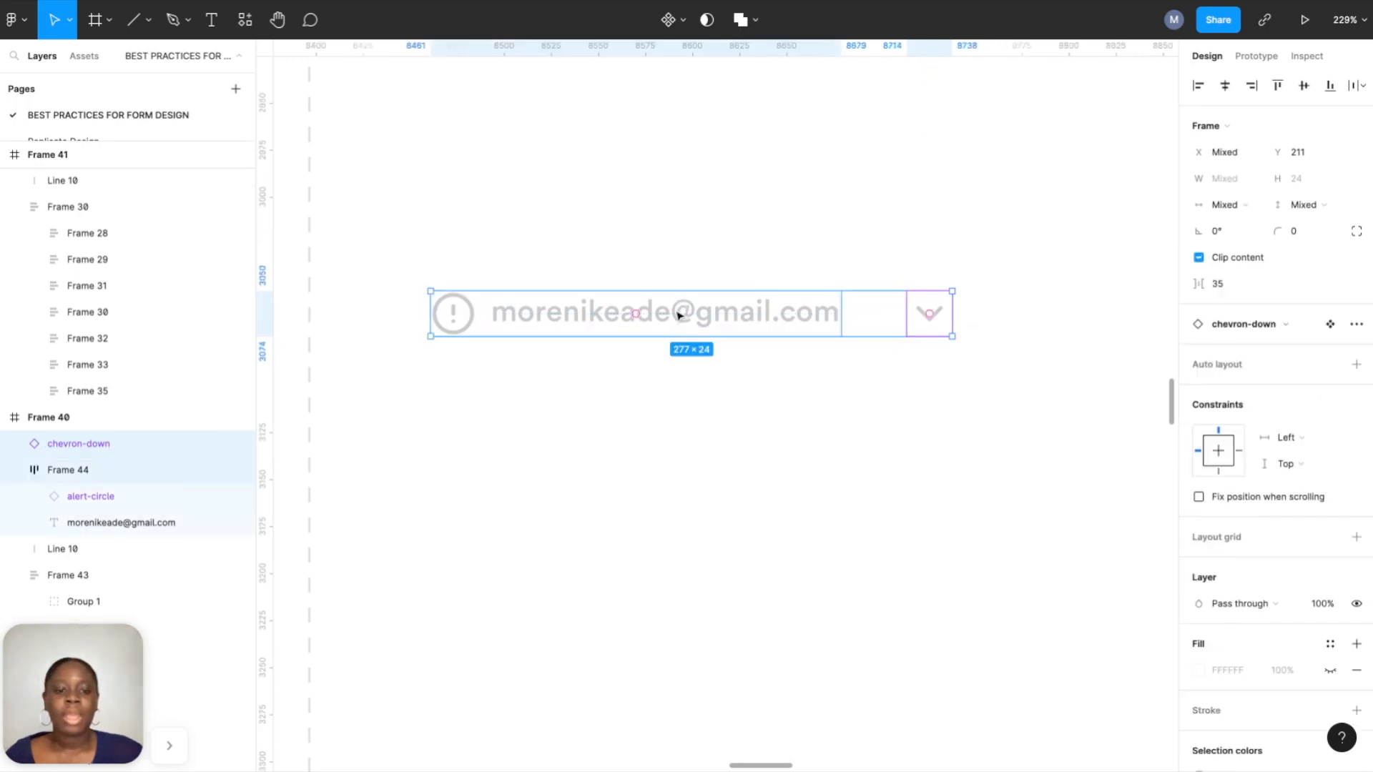
left_click(917, 319)
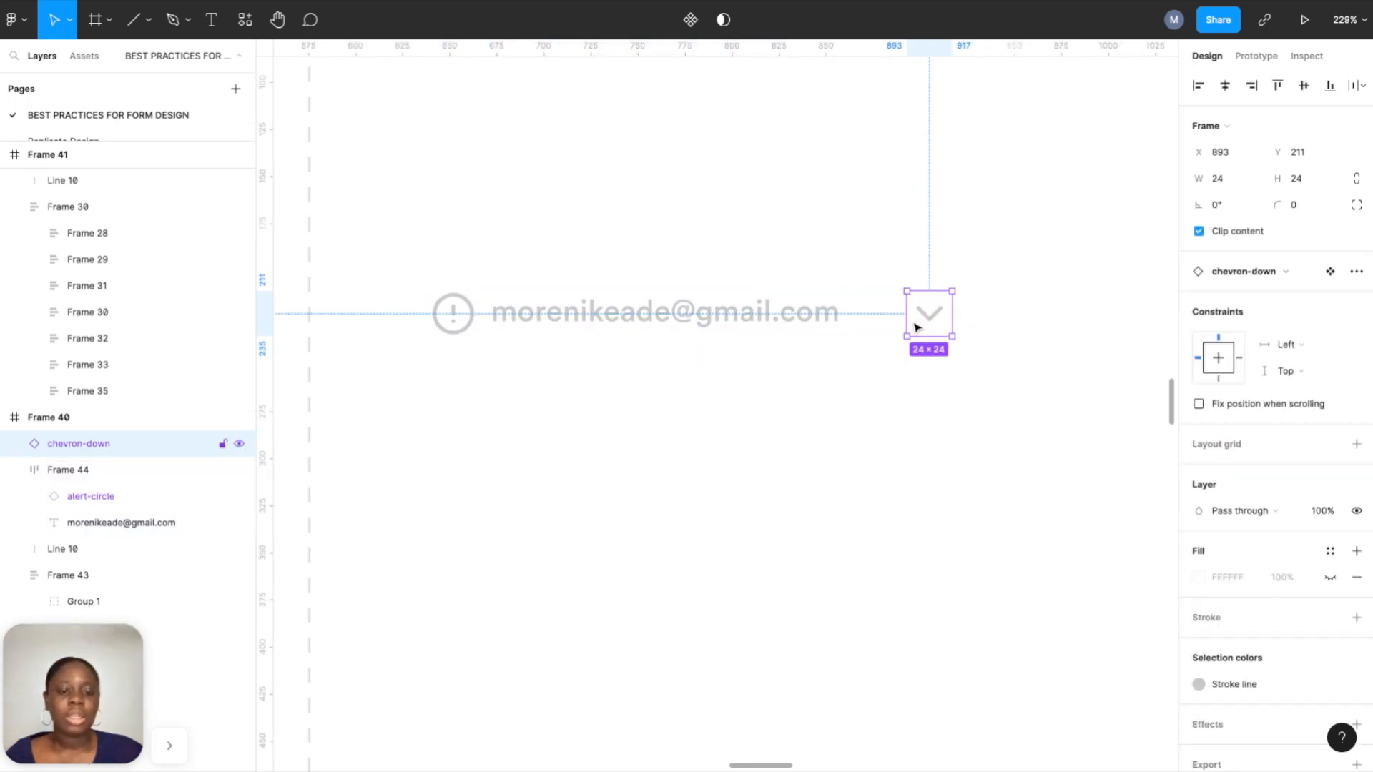
left_click(794, 317, "shift")
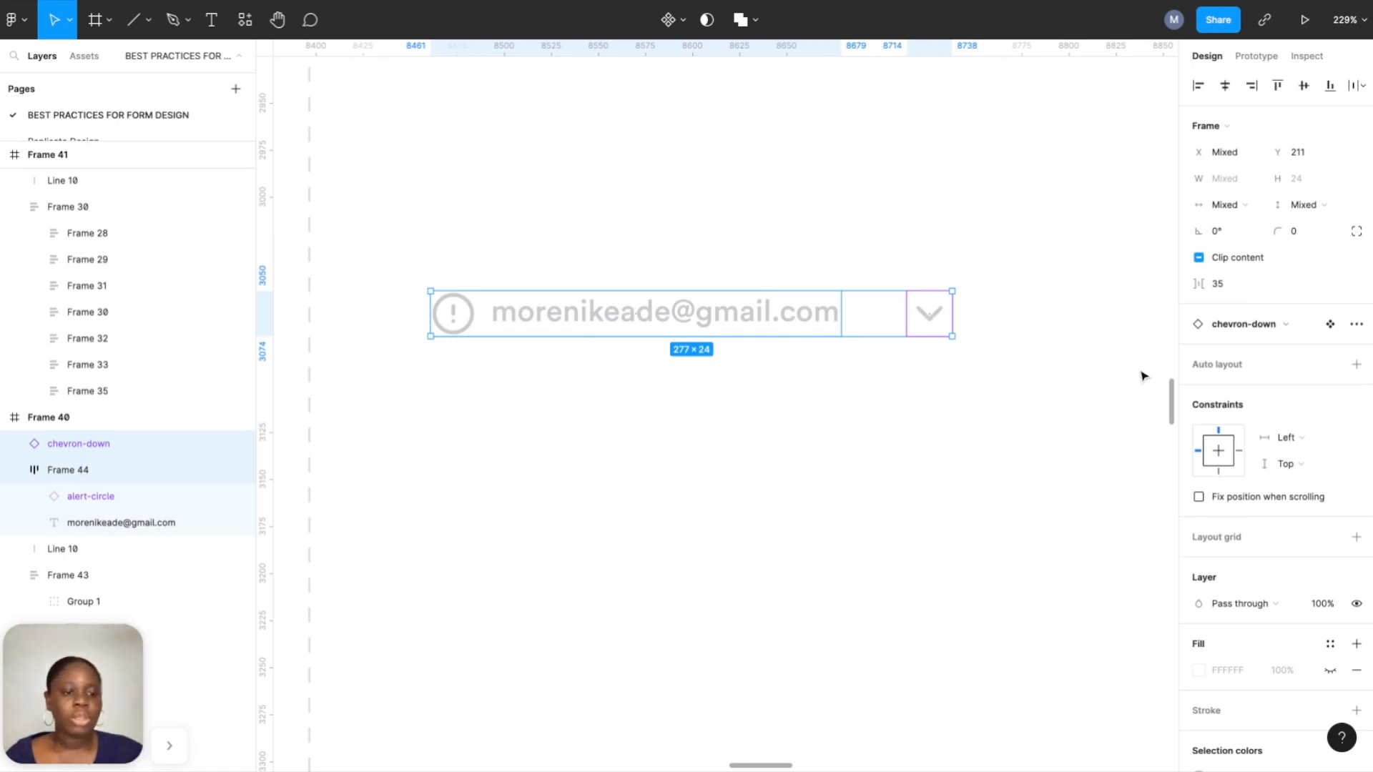
left_click(1357, 365)
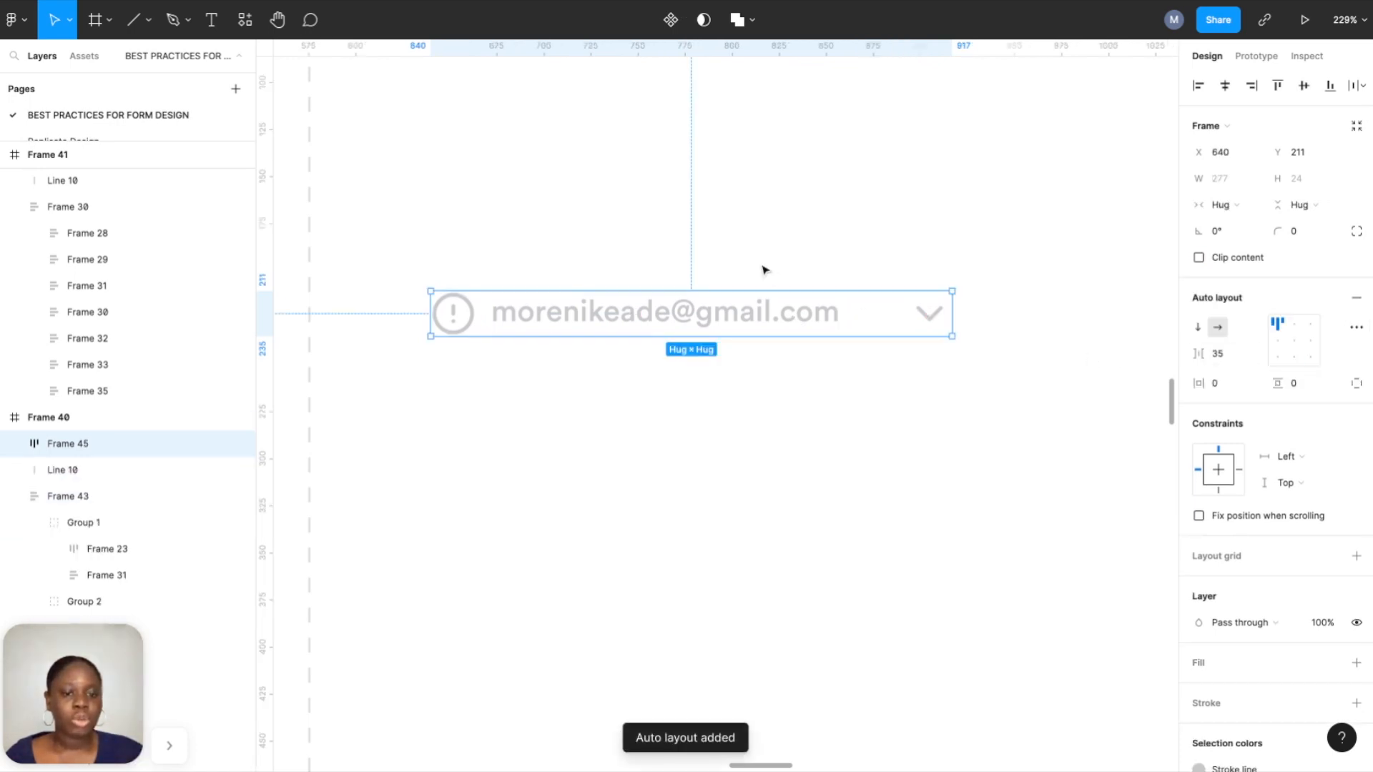
left_click(745, 400)
left_click(741, 322)
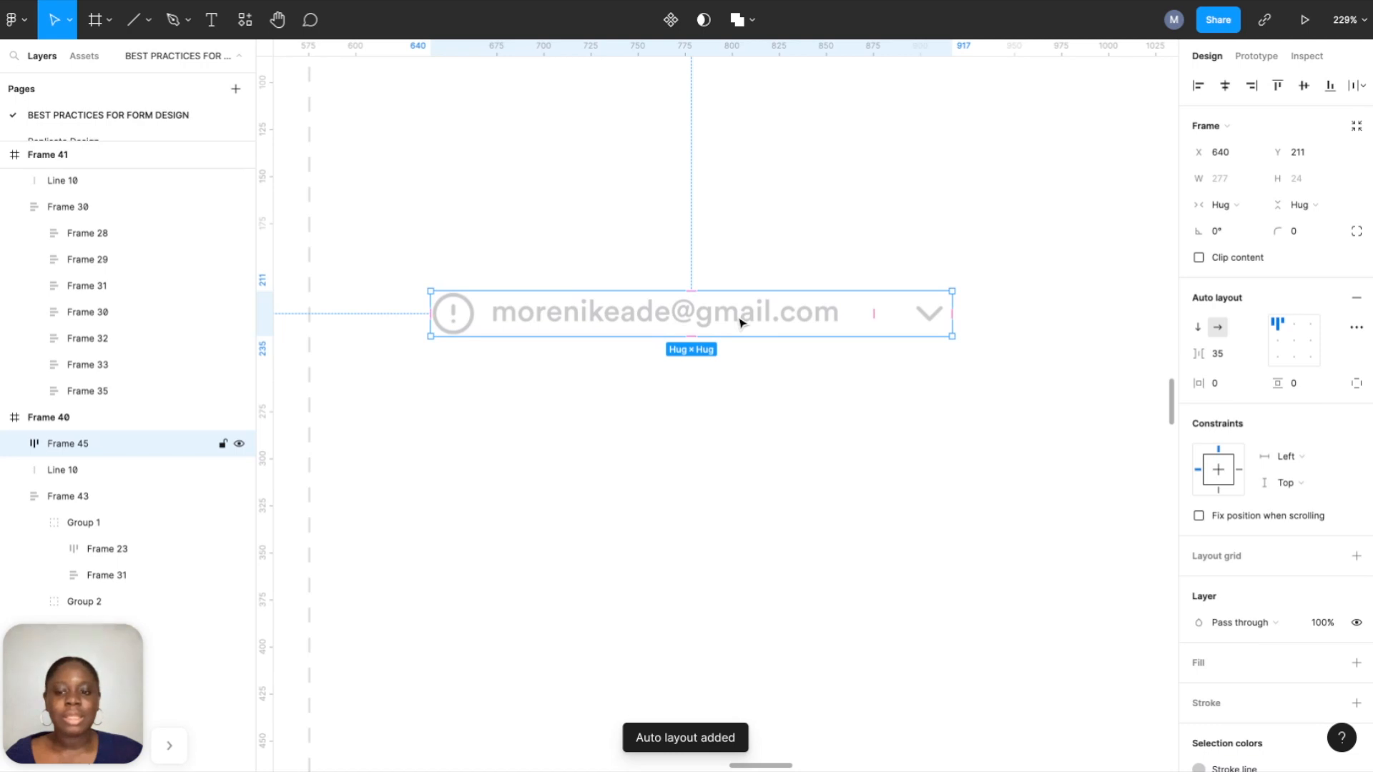
Wrap the row in a new auto-layout frame, leaving it without a fill.
right_click(741, 323)
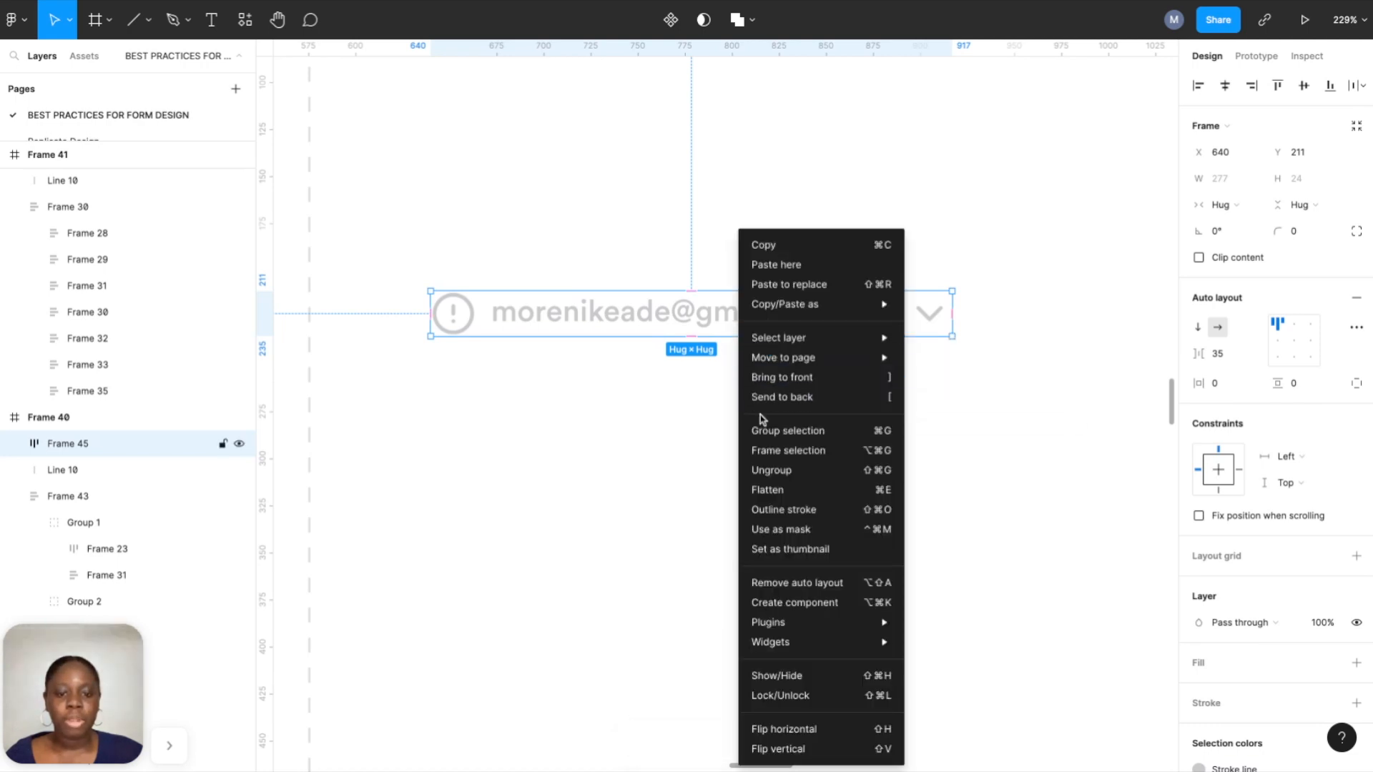
left_click(769, 452)
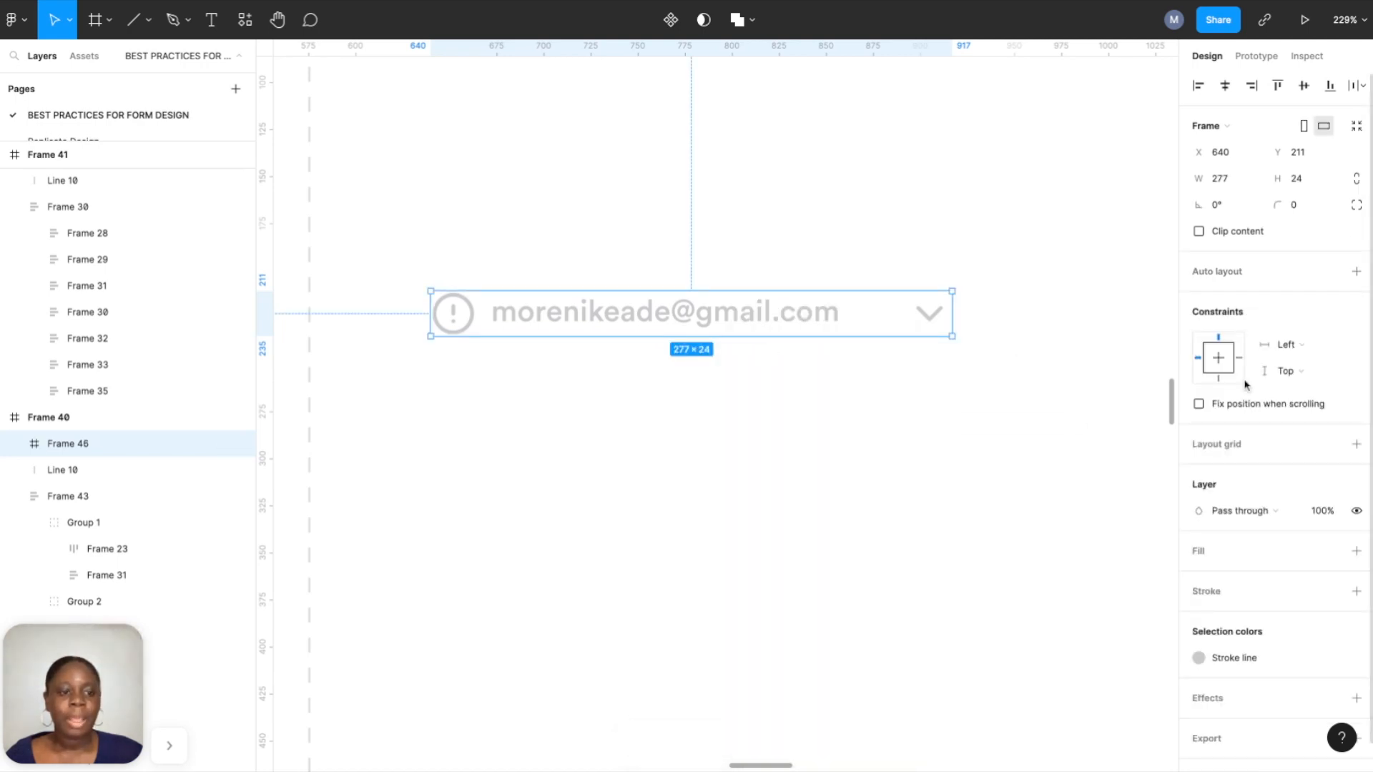
left_click(1362, 278)
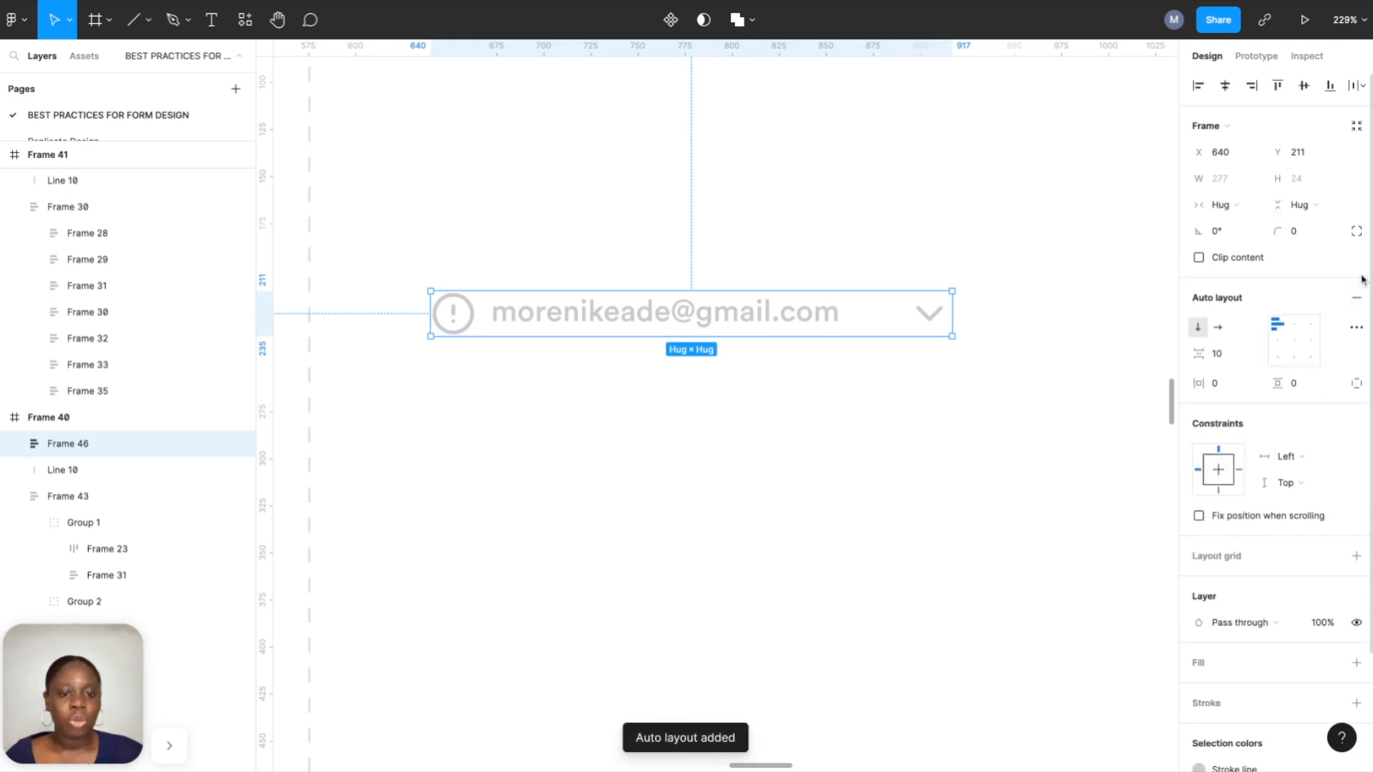
scroll(1259, 547, "down", 1)
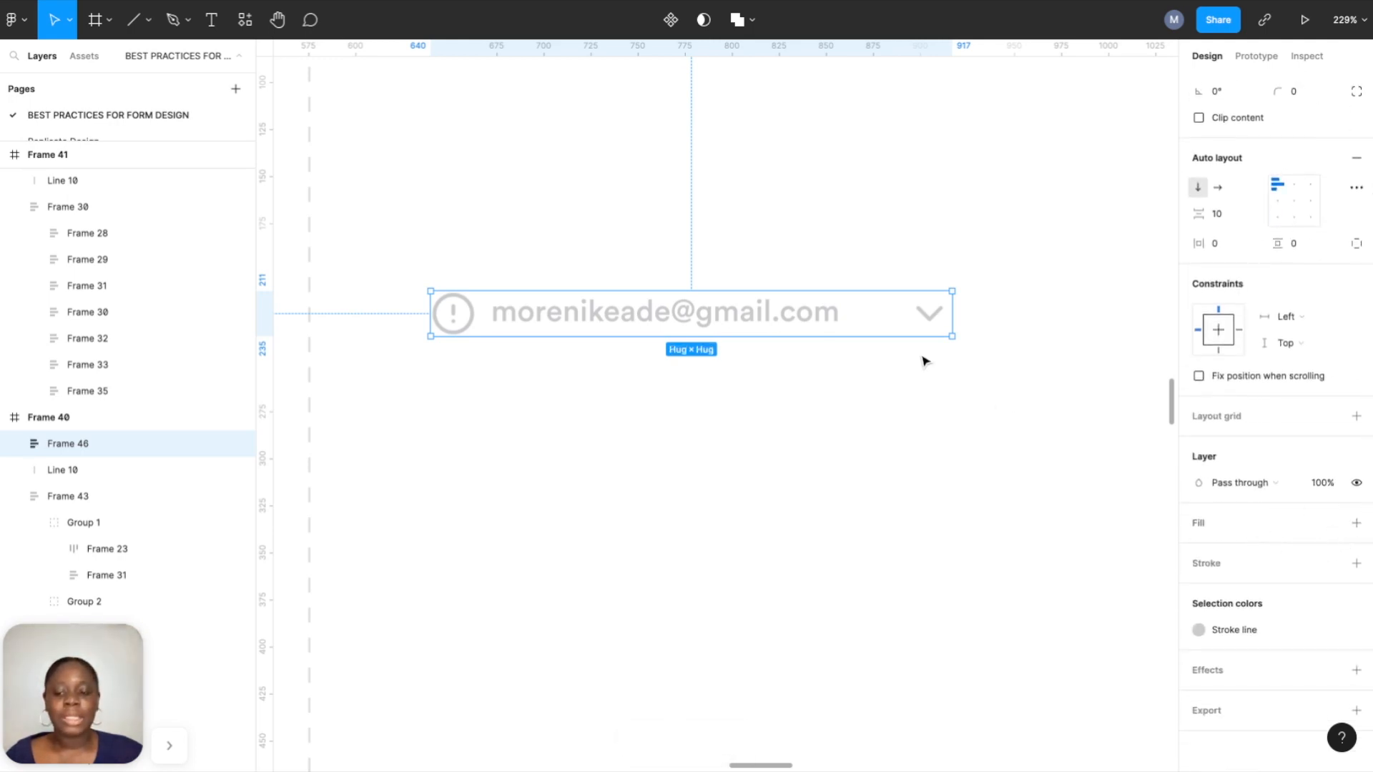
left_click(1365, 528)
left_click(1330, 523)
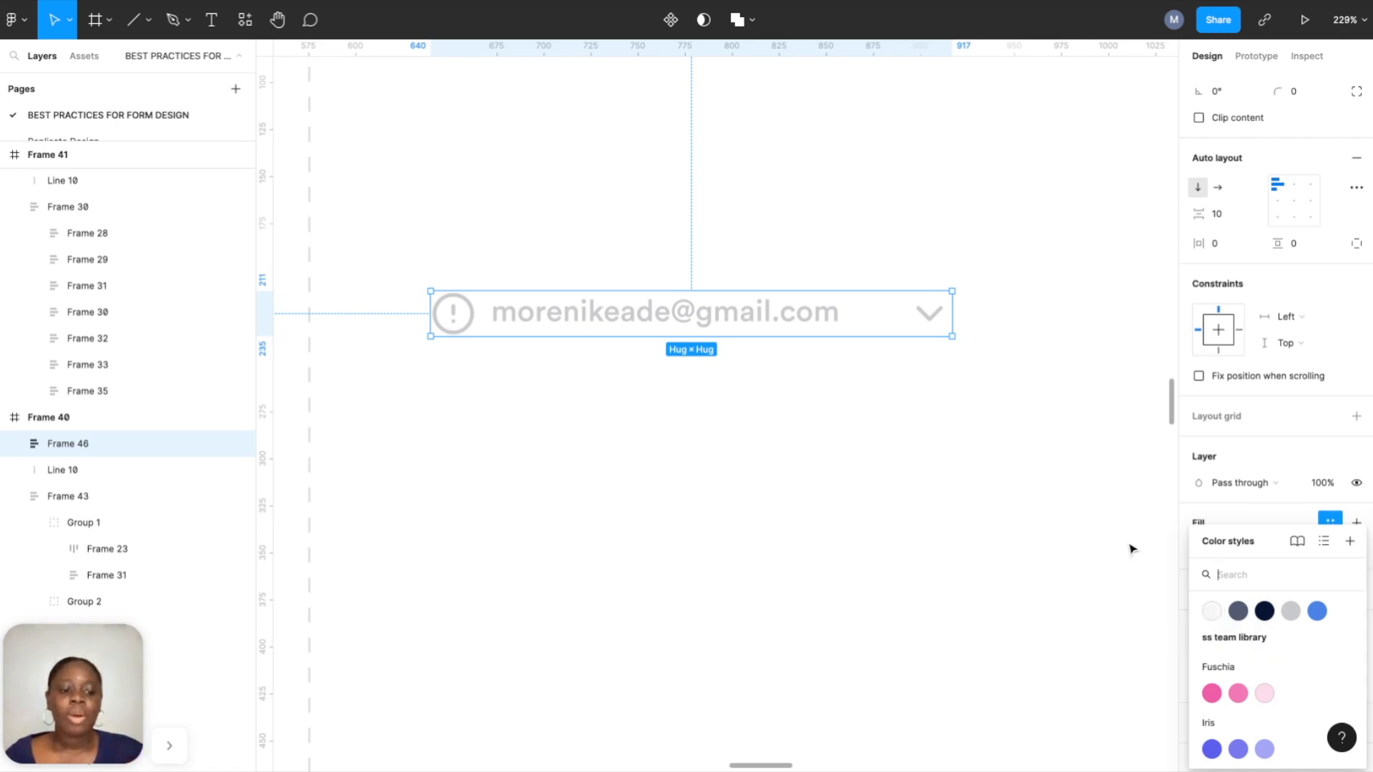
left_click(1250, 452)
left_click(1358, 549)
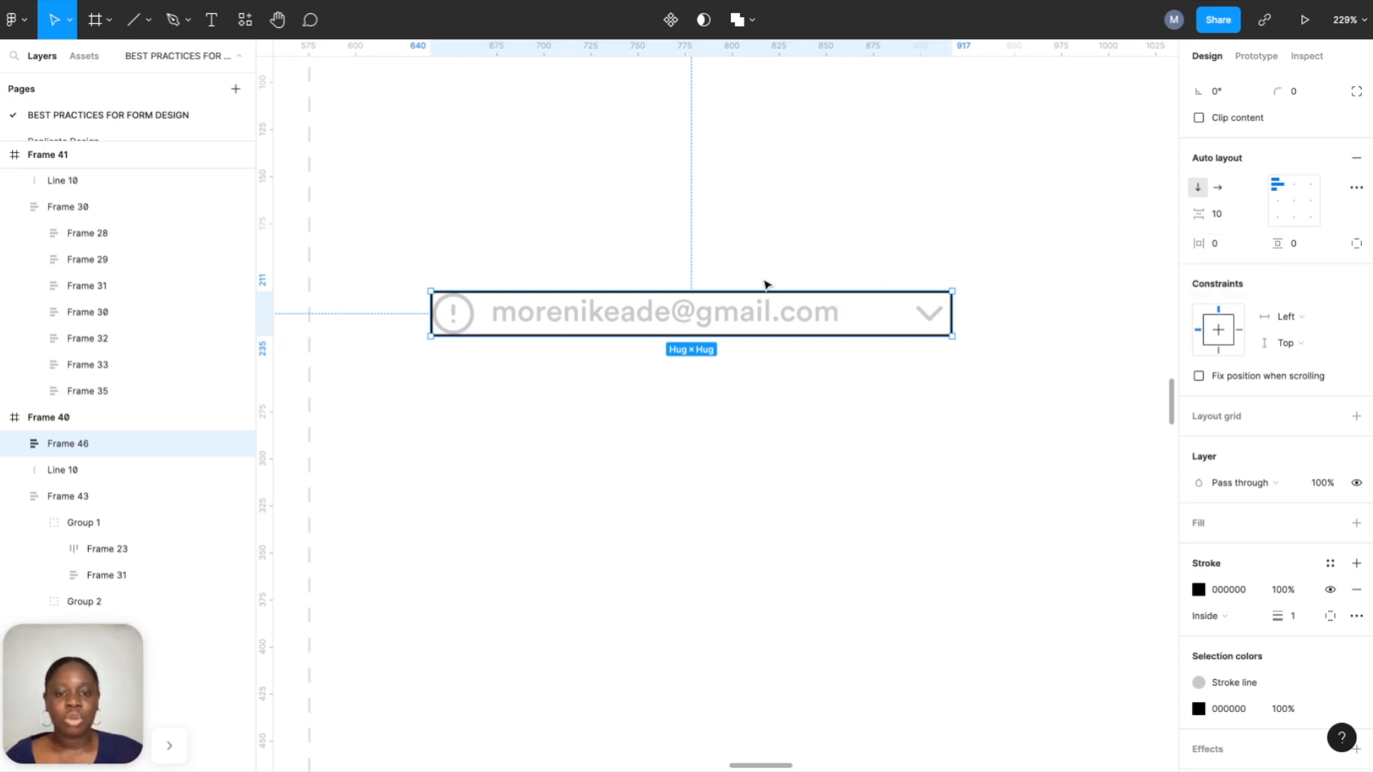
Set the outer frame's horizontal and vertical padding to 16.
left_click(1225, 246)
type("16")
key("Tab")
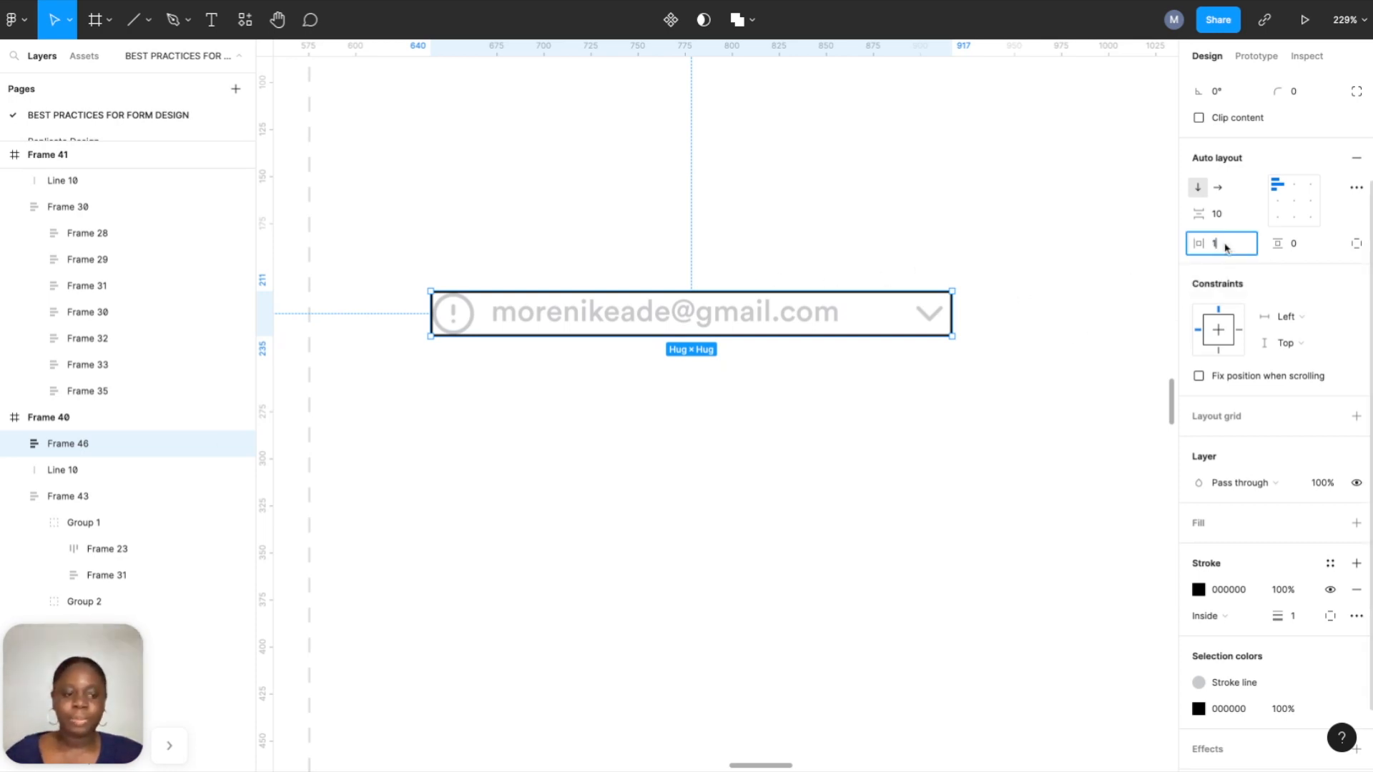
type("16")
key("Return")
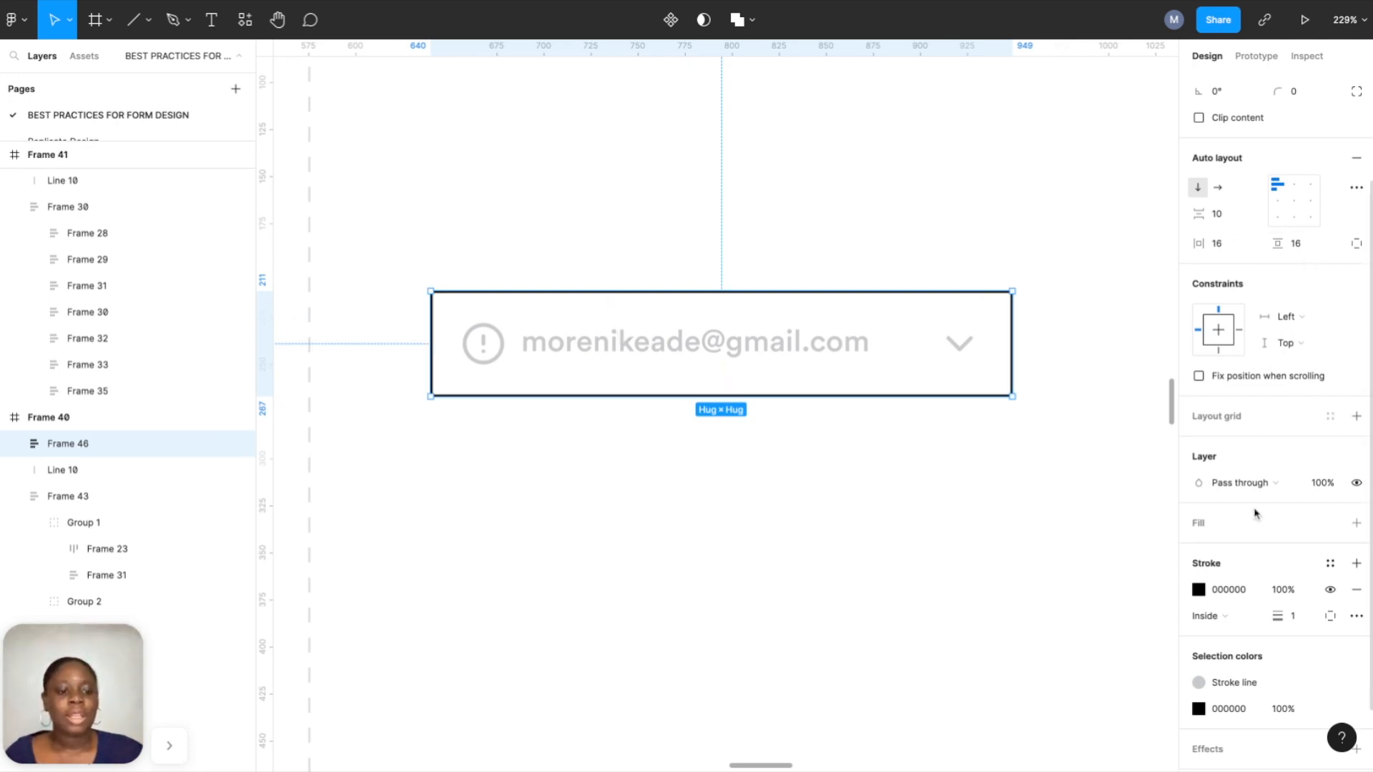
scroll(1254, 518, "down", 2)
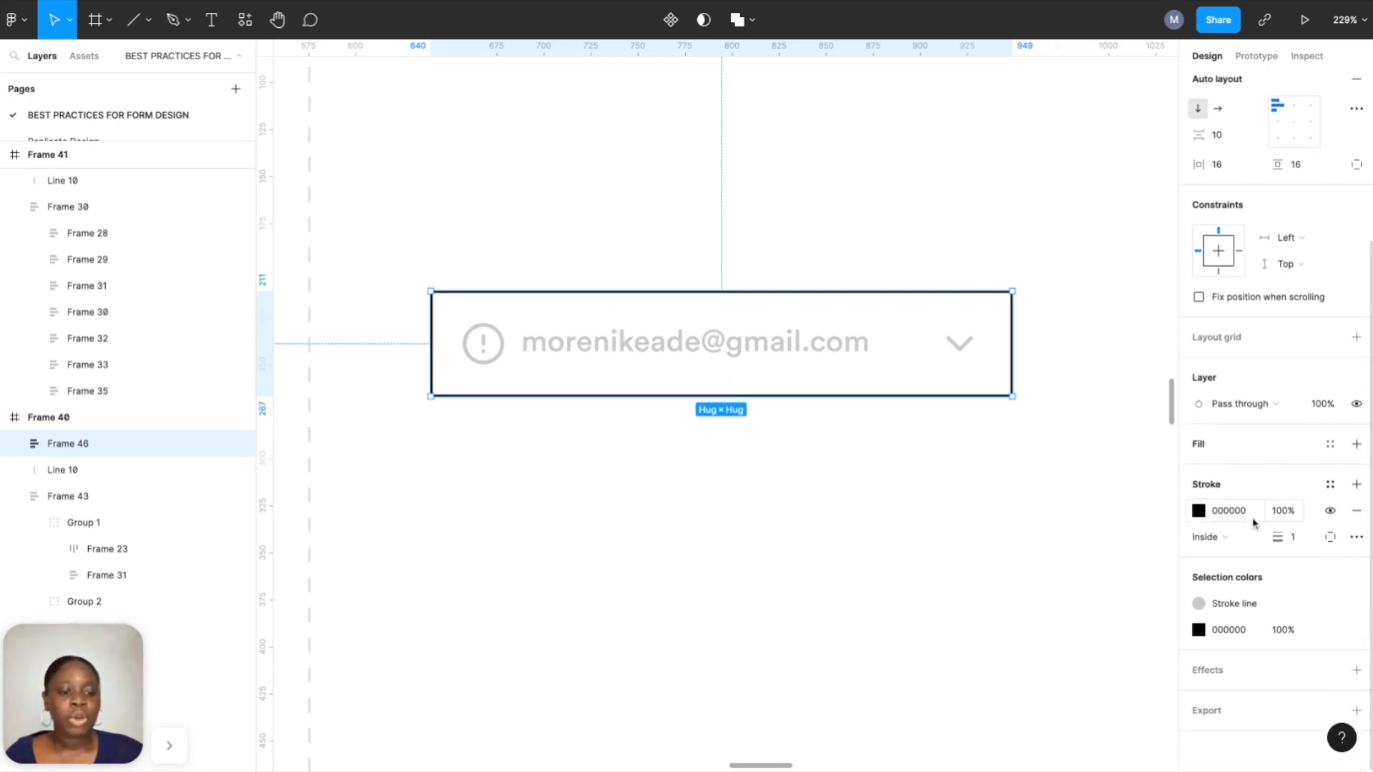
Give the input box a Stroke line border colour and 8 px corner radius.
left_click(1330, 484)
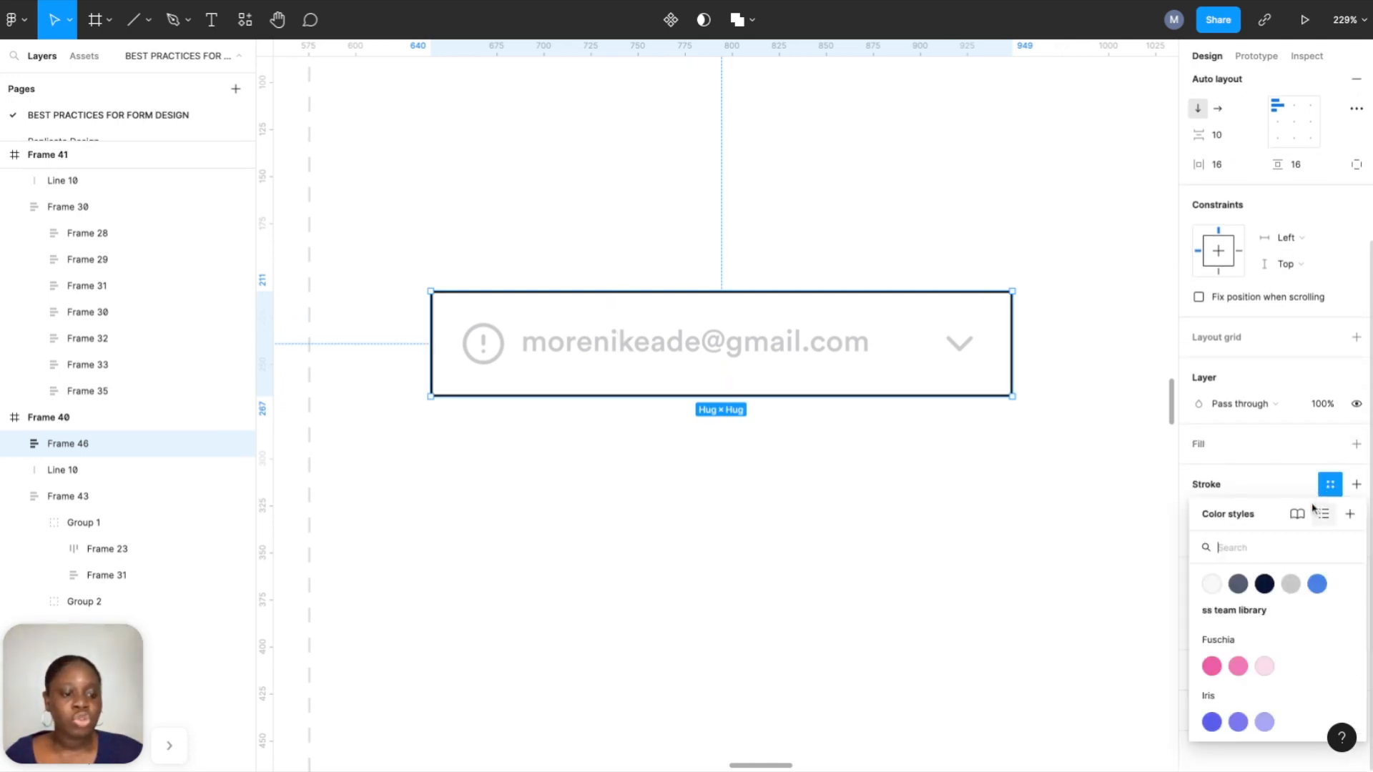
left_click(1295, 587)
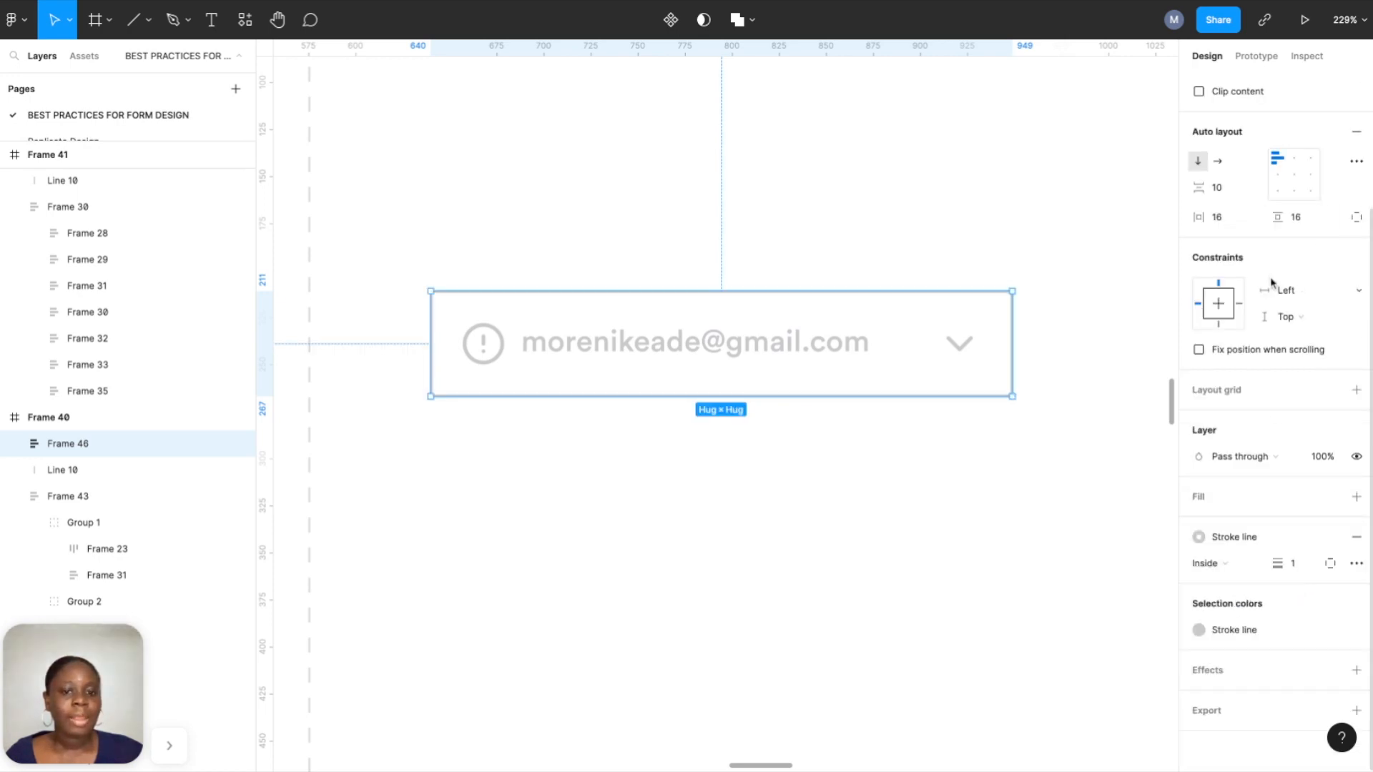
scroll(1273, 282, "up", 4)
left_click(1310, 233)
type("8")
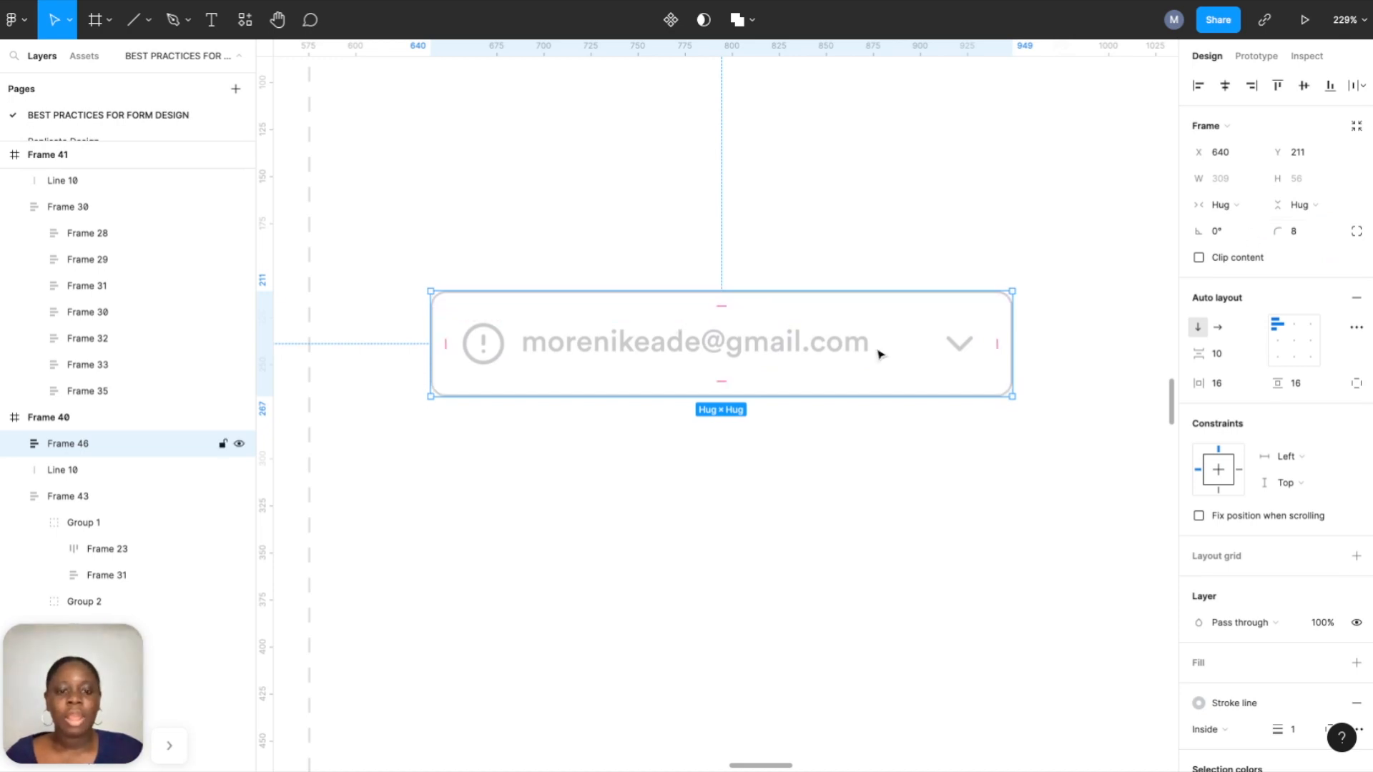
Set the input box width to 343 and select the inner Frame 45 row.
scroll(860, 354, "right", 1)
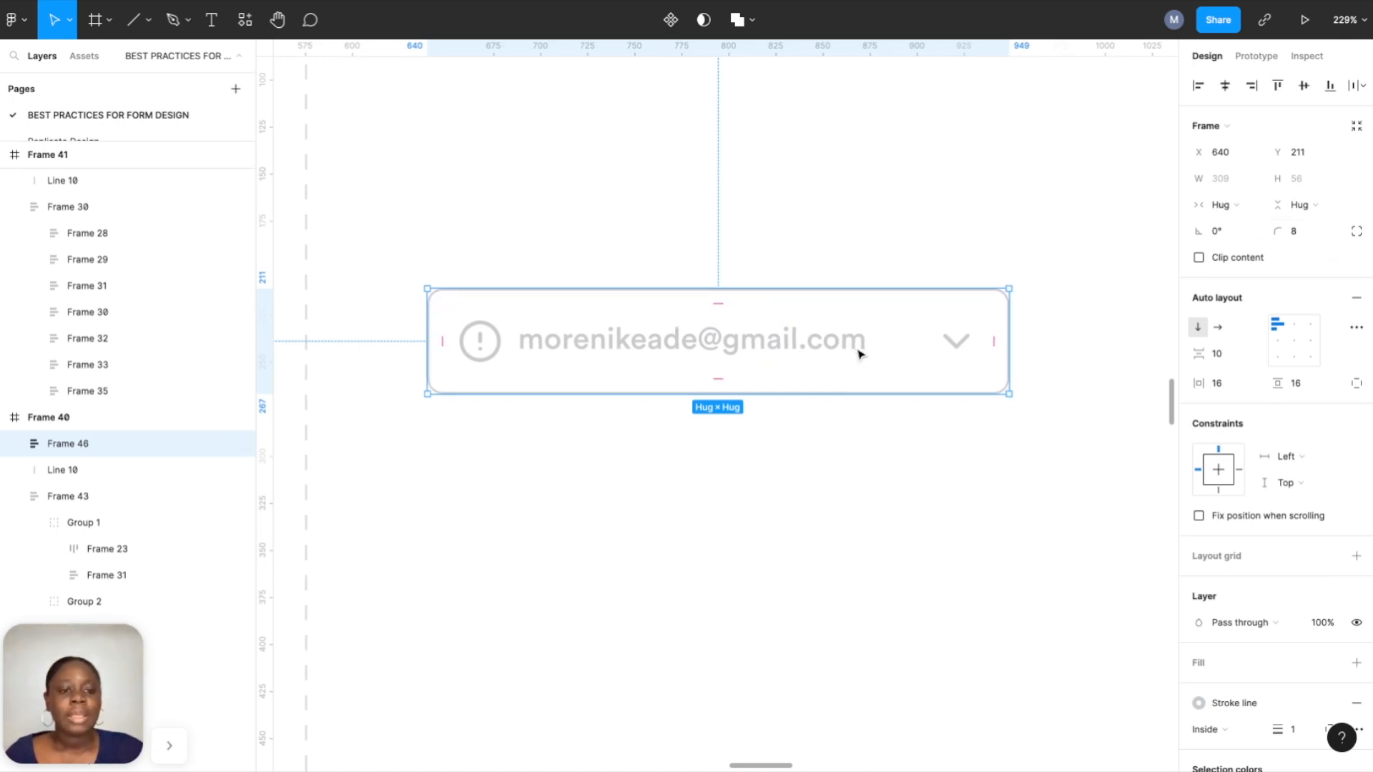
left_click_drag(1009, 322, 1071, 322)
left_click(1223, 182)
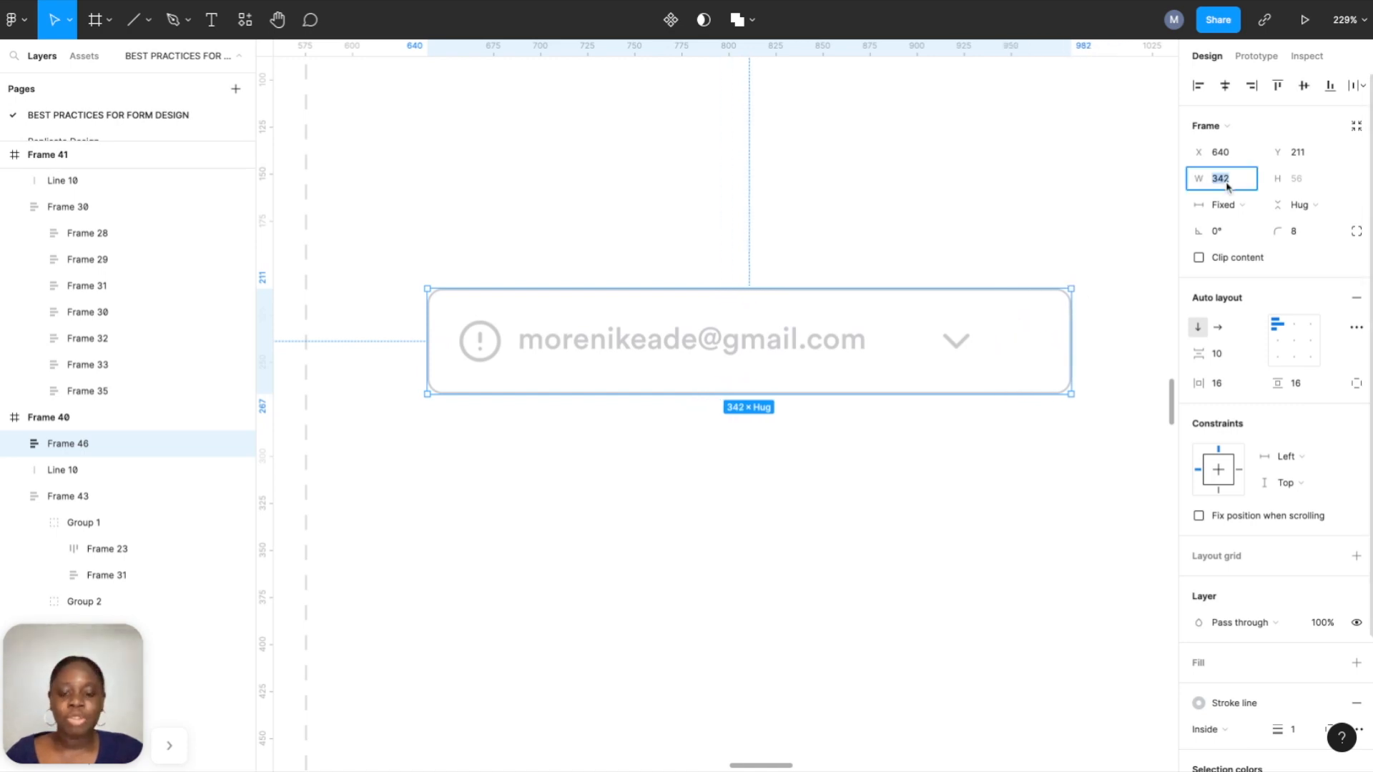
type("343")
key("Return")
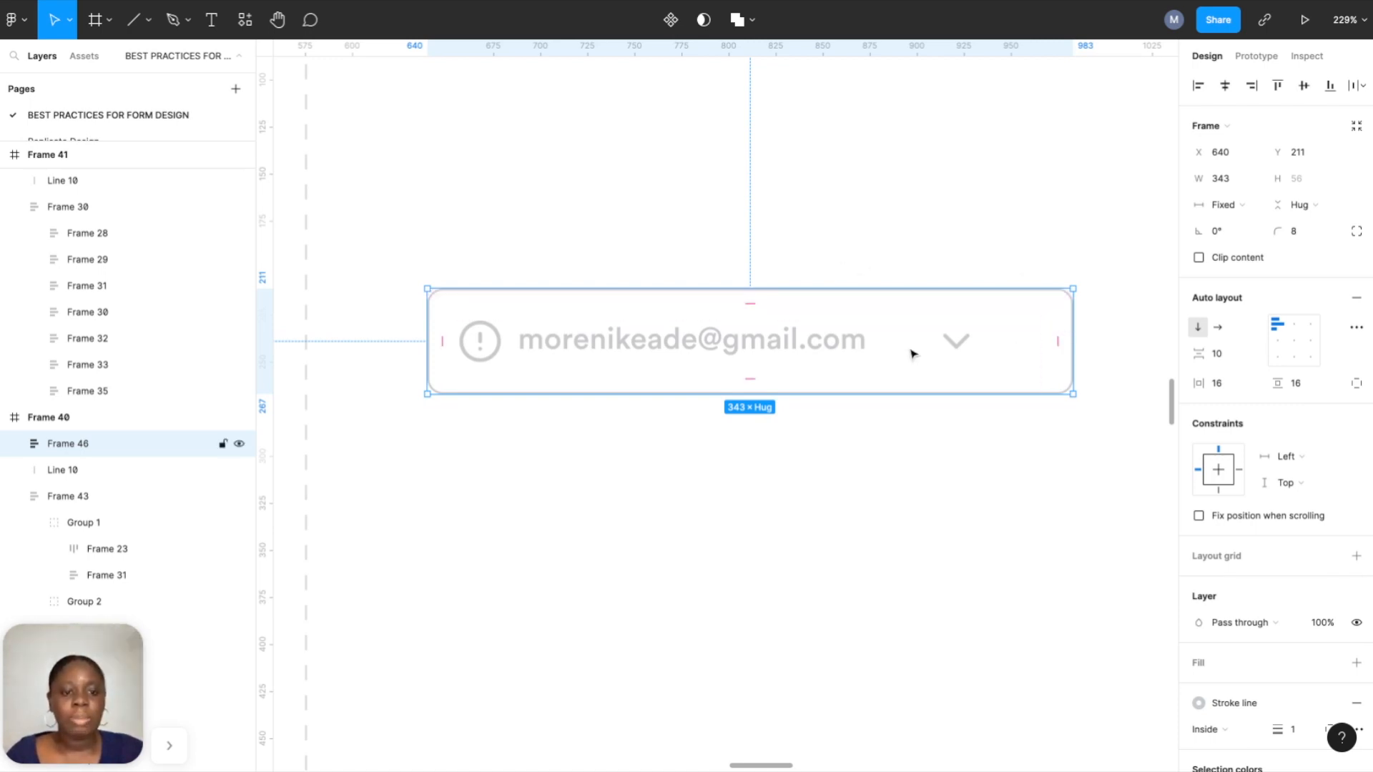
scroll(822, 343, "down", 1)
left_click(778, 315)
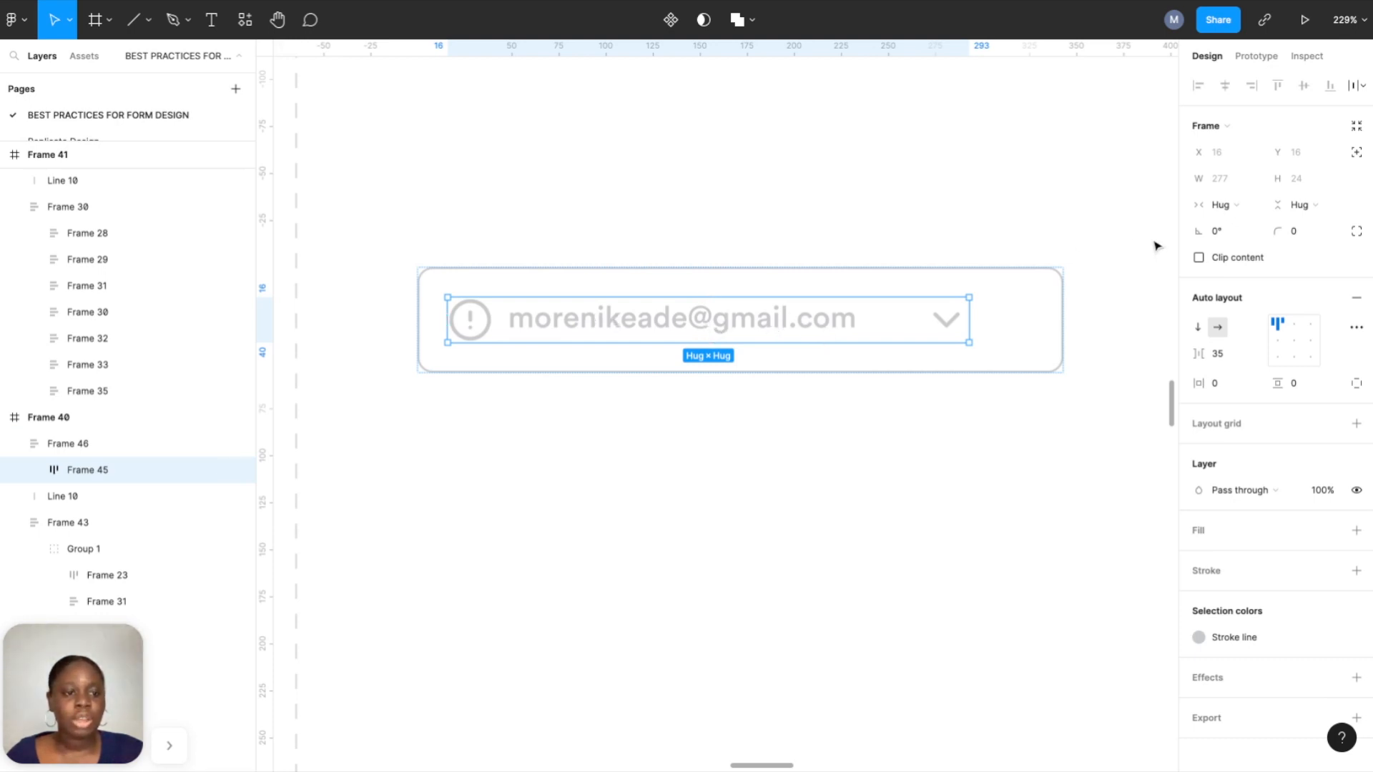
Make Frame 45 fill the box width and set its spacing mode to Space between.
left_click(1231, 206)
left_click(1240, 225)
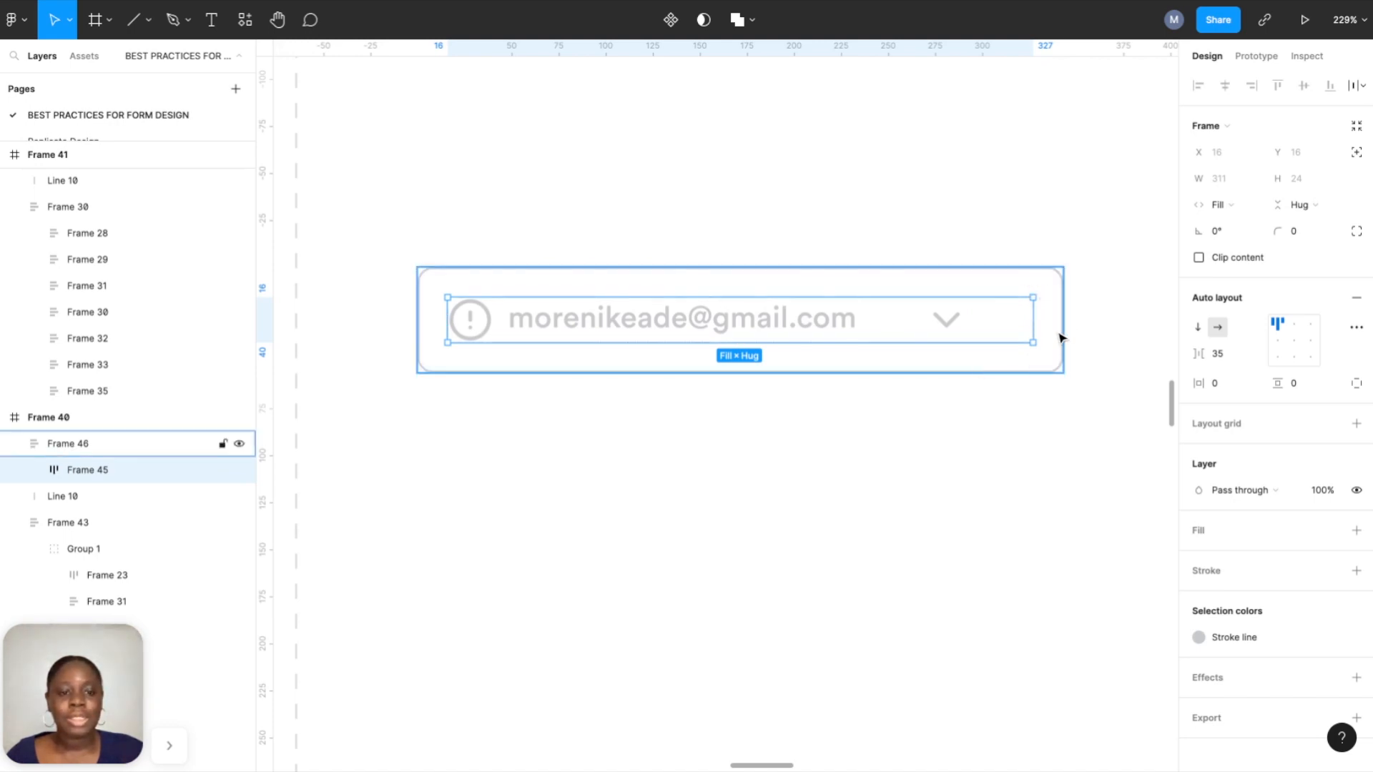
key("alt")
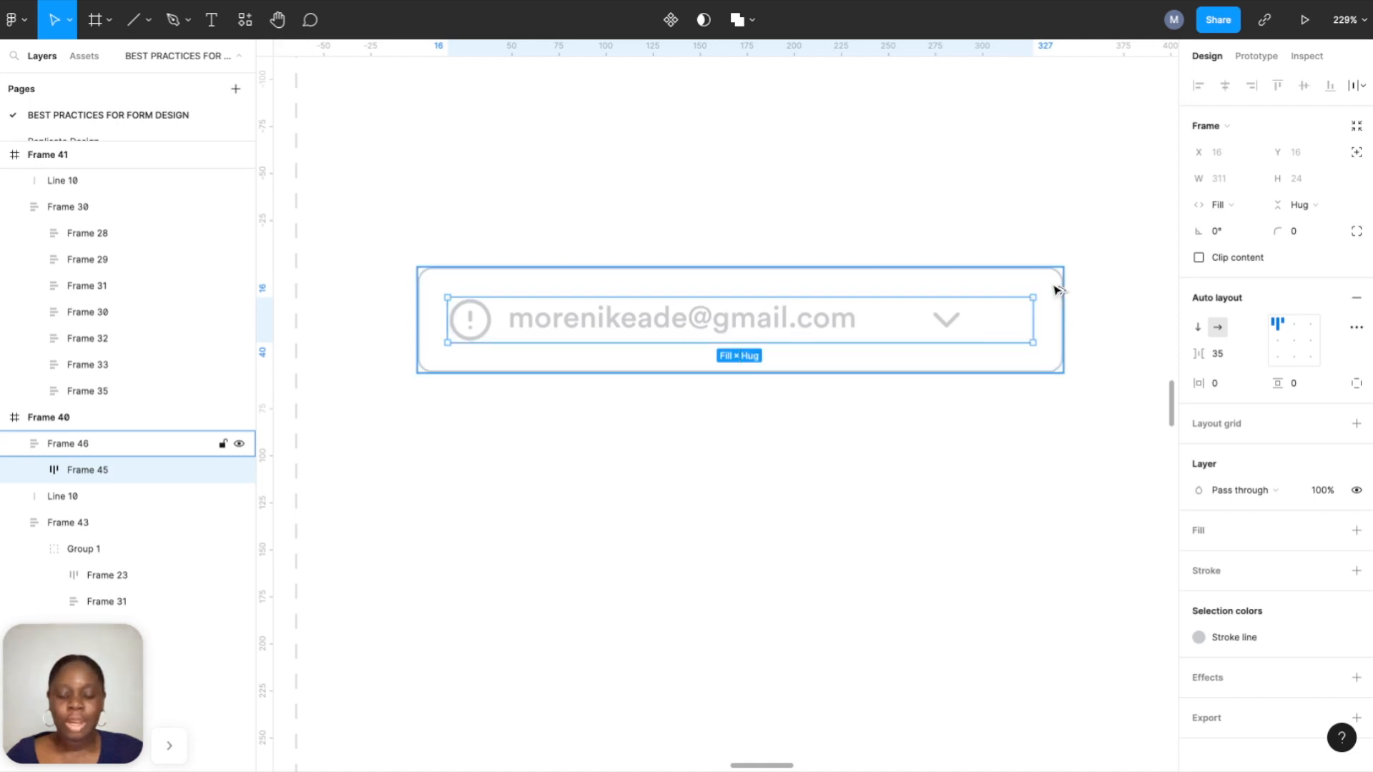
key("alt")
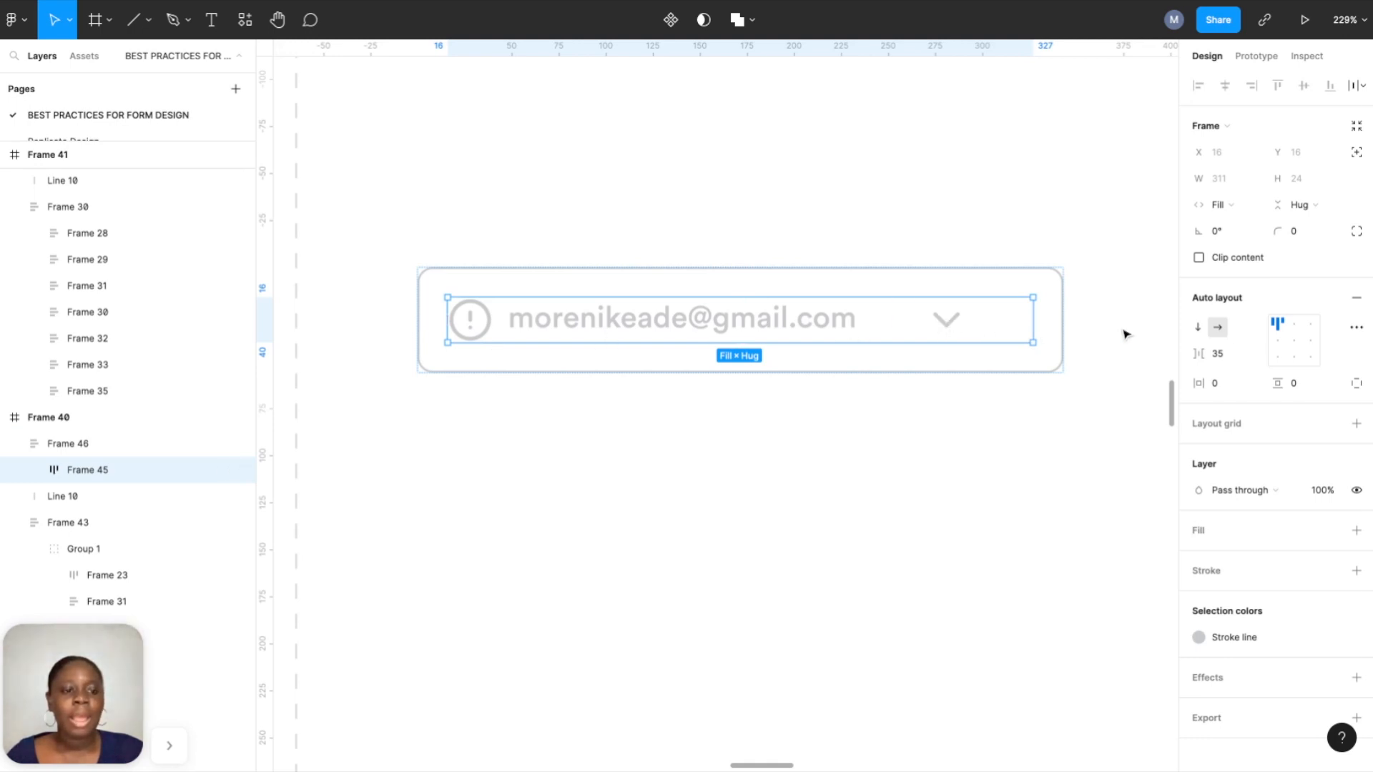
left_click(1356, 329)
left_click(1138, 468)
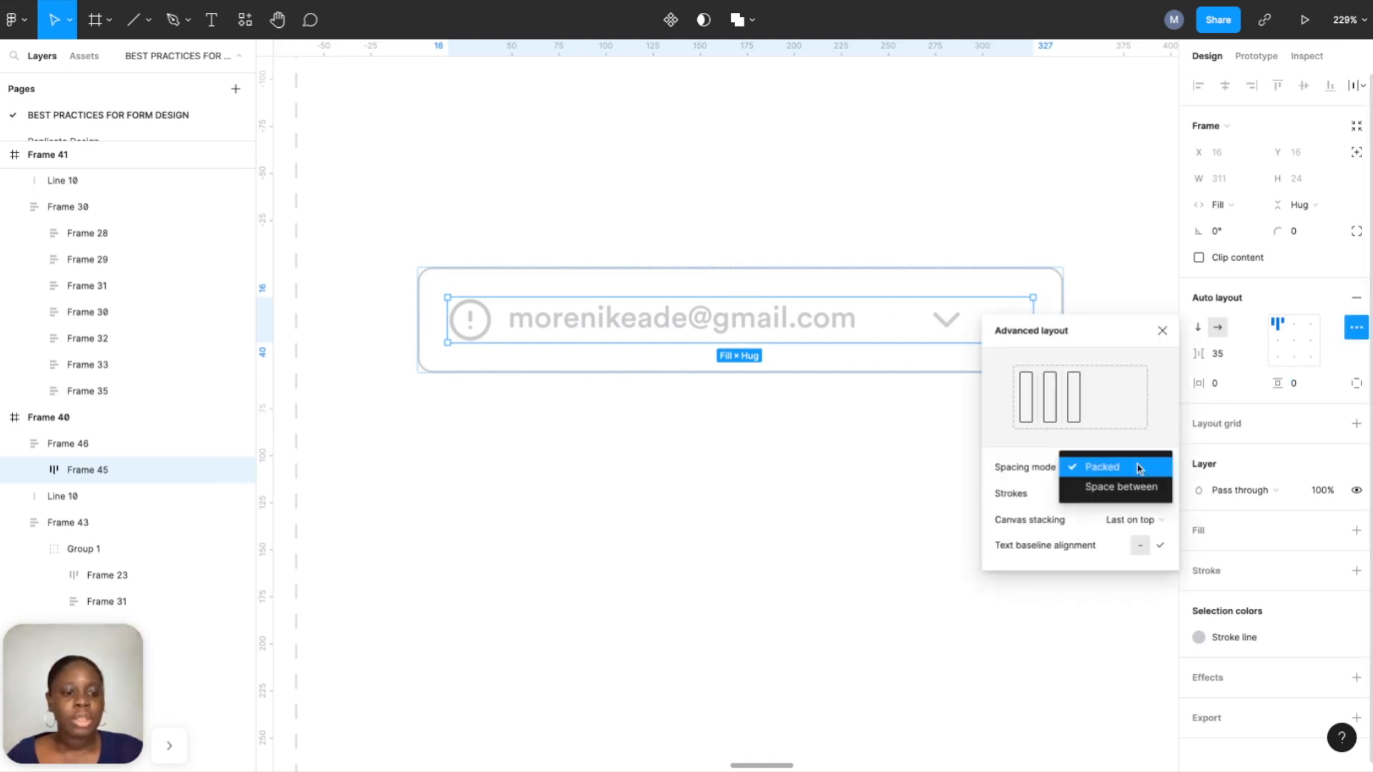
left_click(1131, 486)
scroll(874, 285, "down", 3)
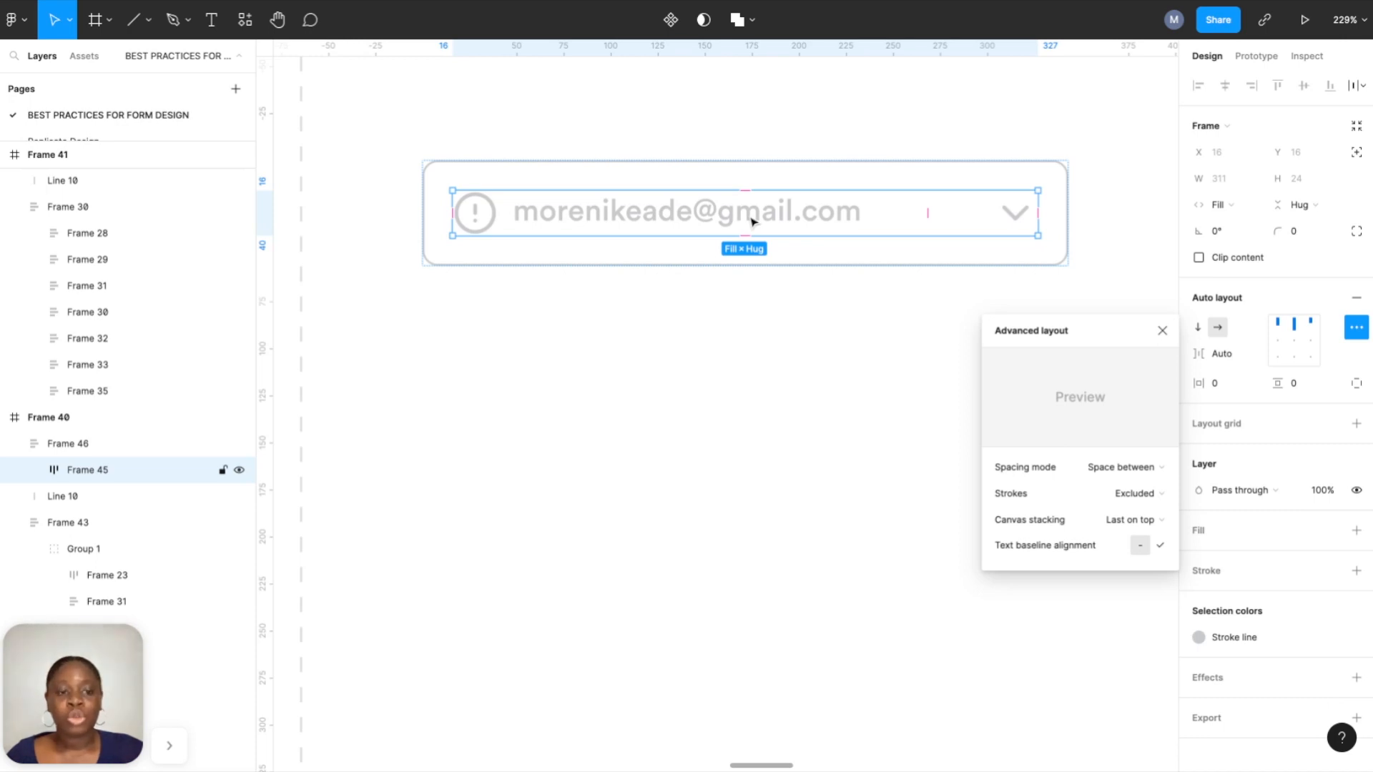
Check the chevron's position, then set the icon and email text group to Fill container width.
left_click(1013, 220)
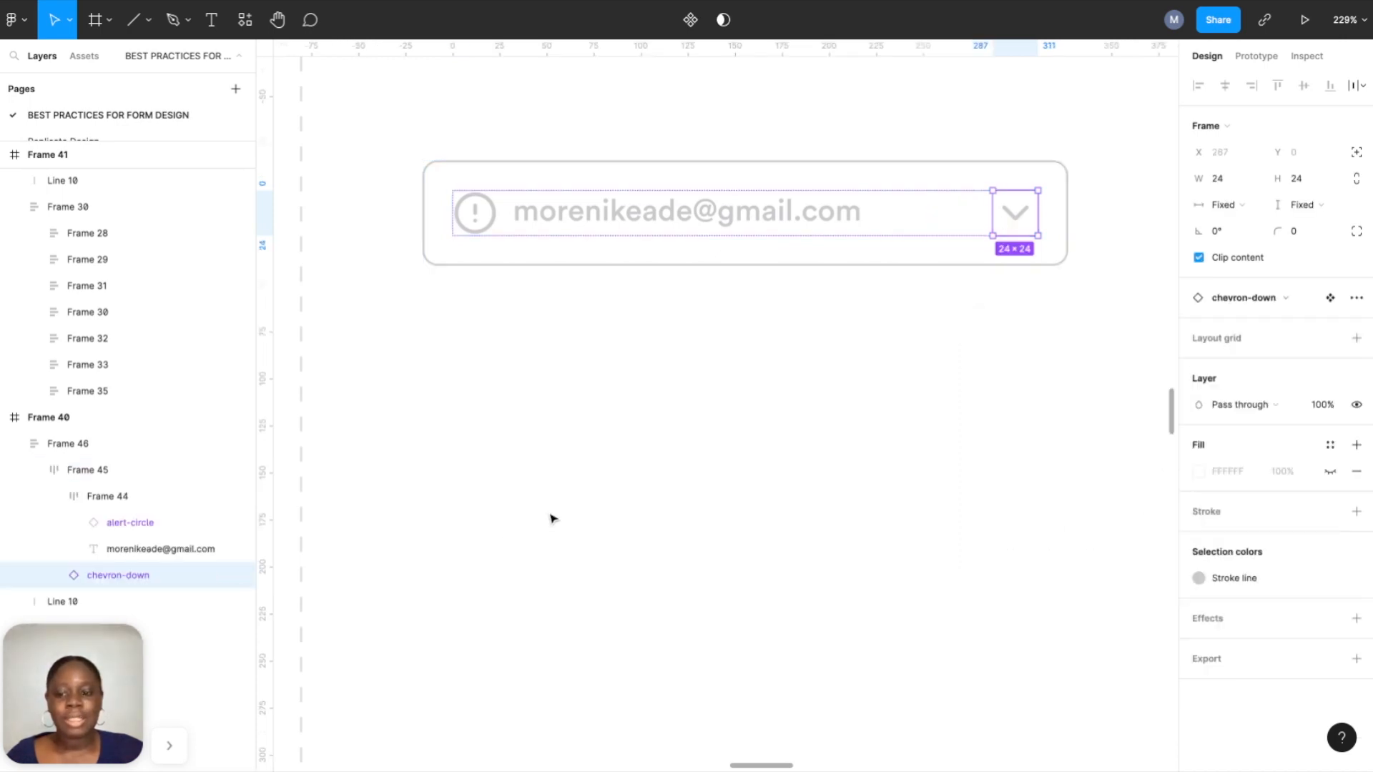
left_click(237, 576)
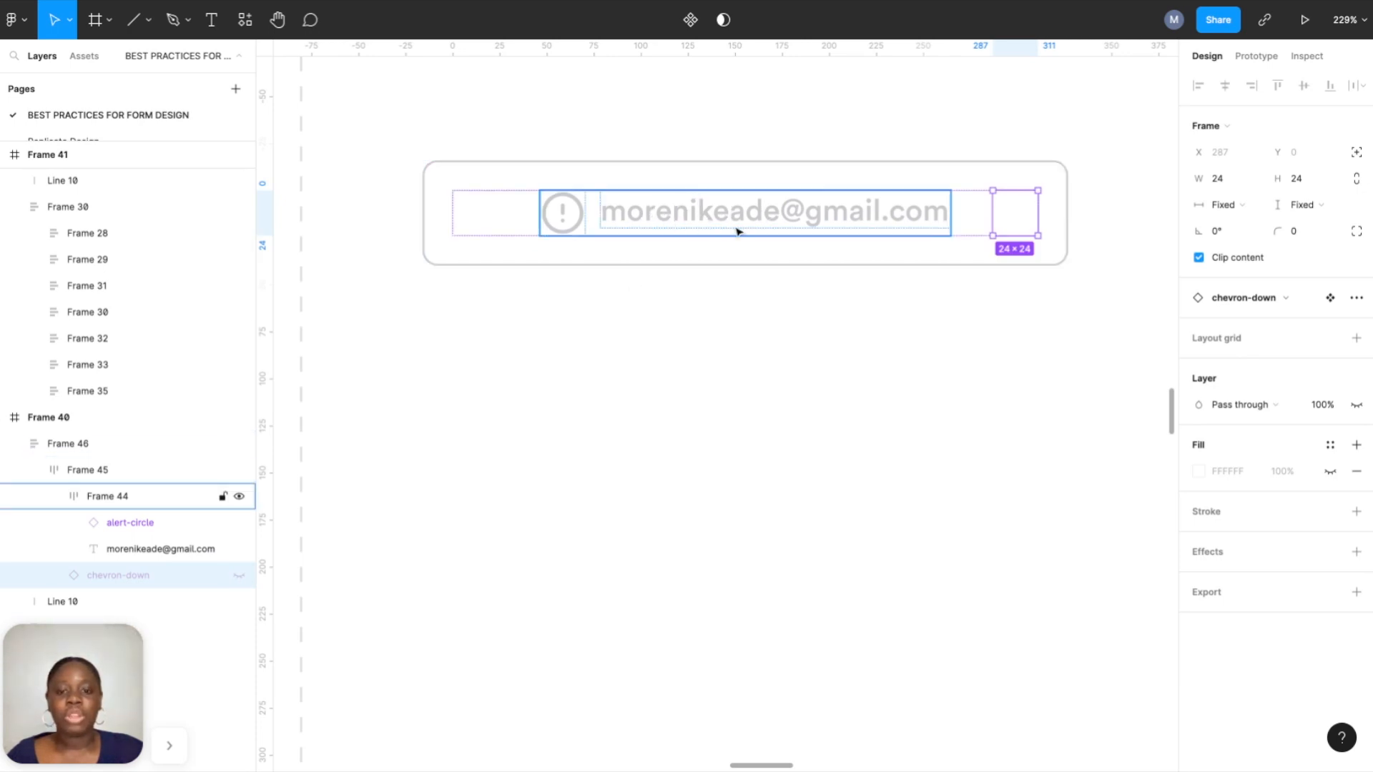
left_click(239, 576)
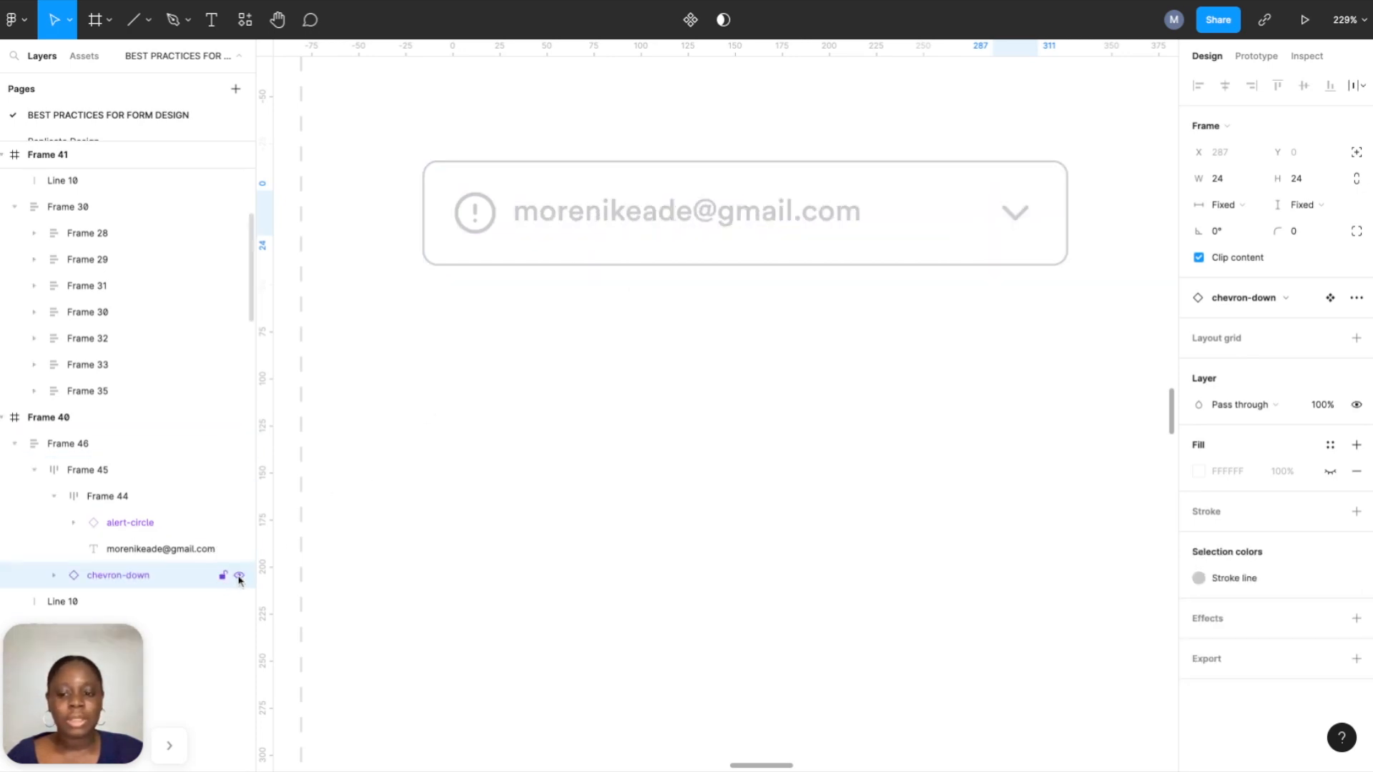
left_click(642, 209)
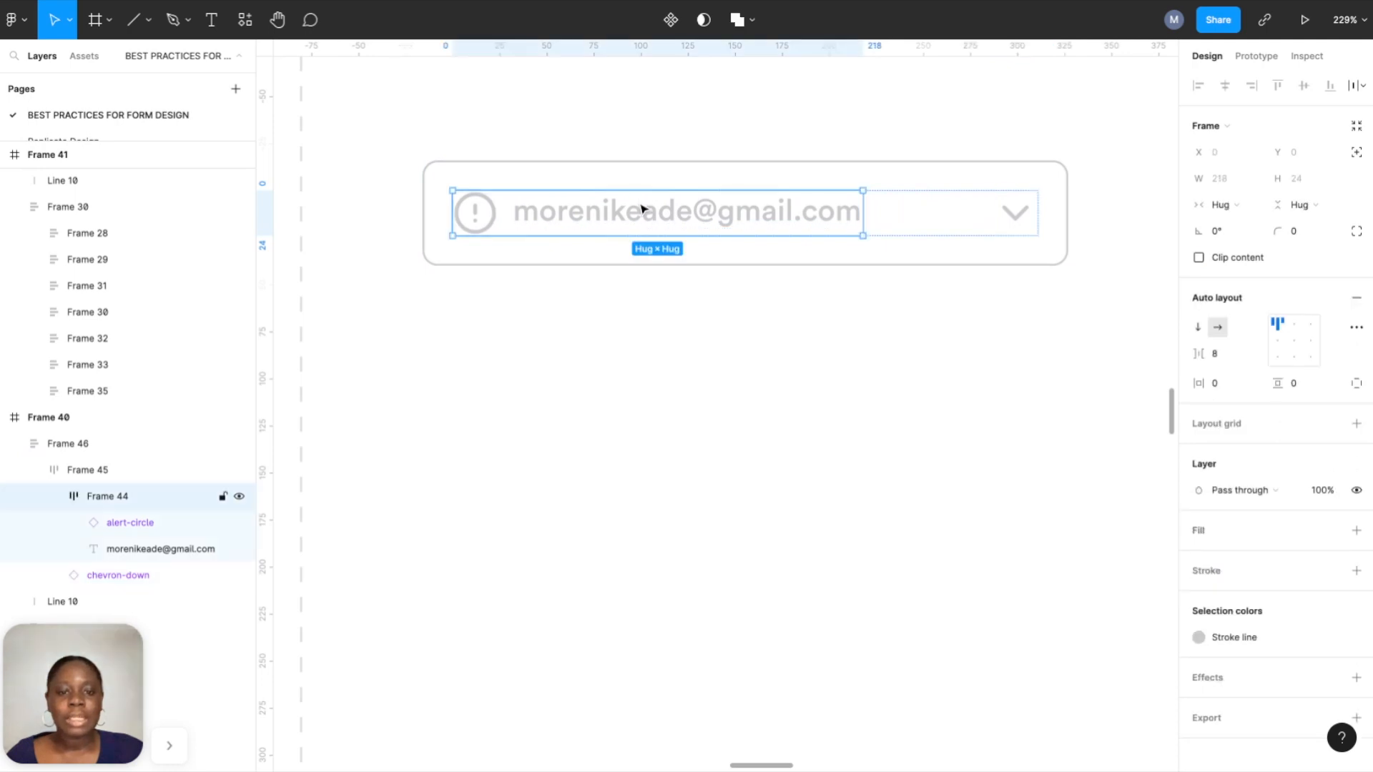
left_click(1236, 206)
left_click(1238, 226)
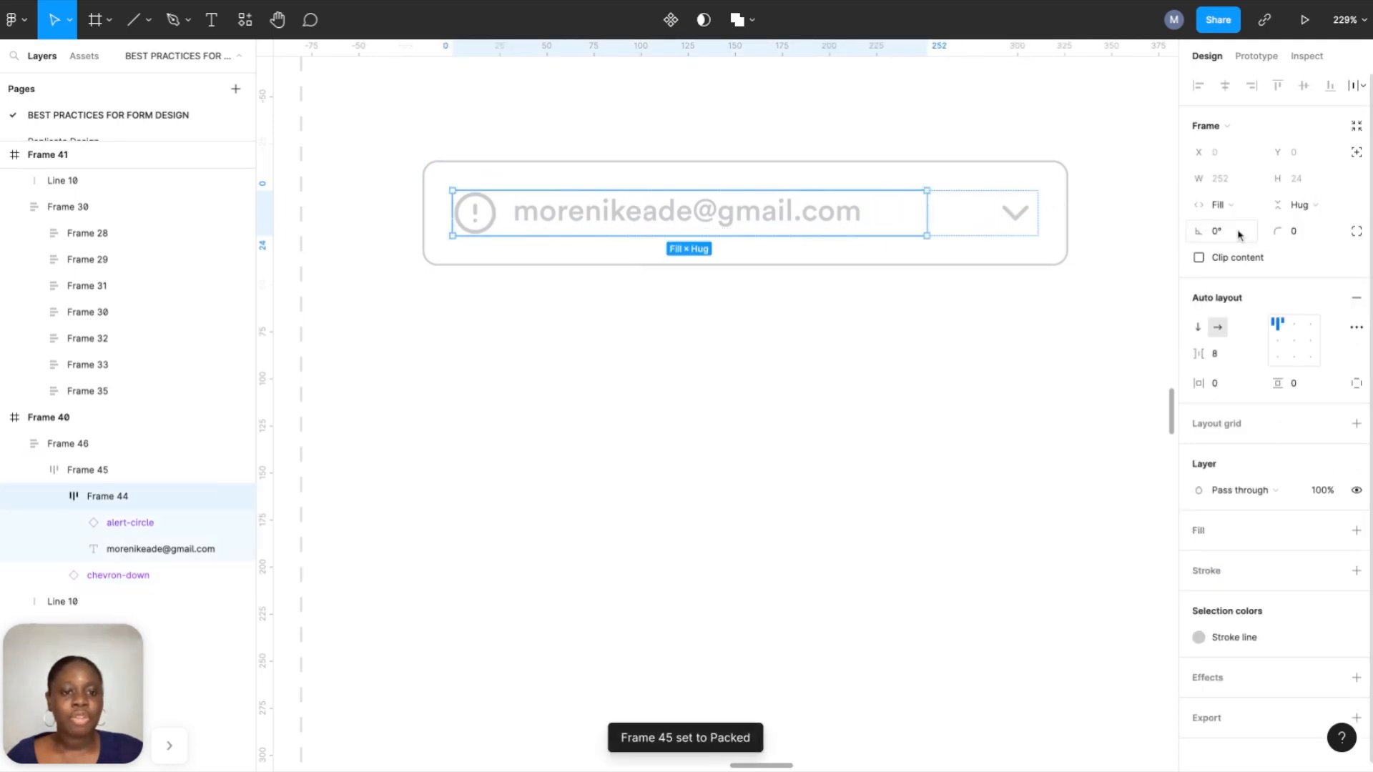
Hide and show the chevron again to confirm it stays at the row's right end.
left_click(187, 578)
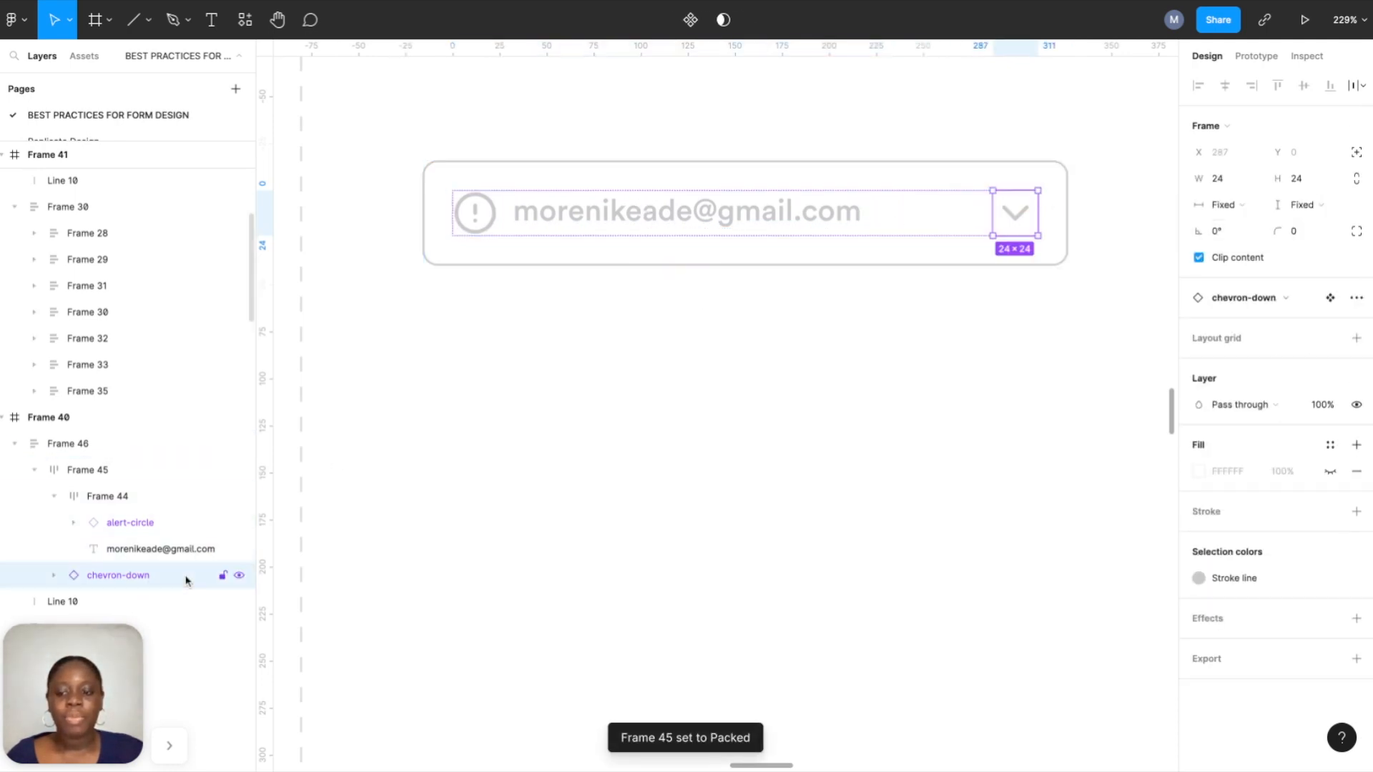
left_click(239, 576)
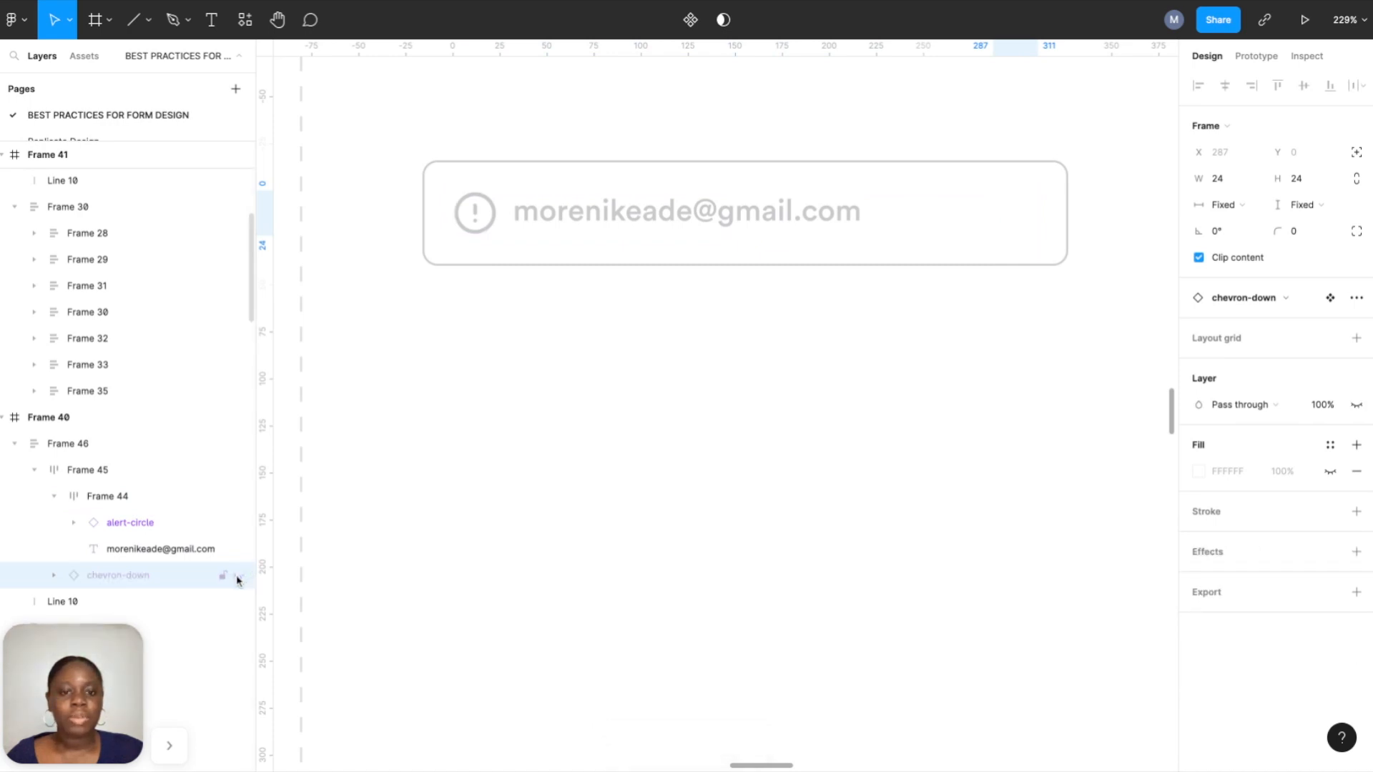
left_click(239, 577)
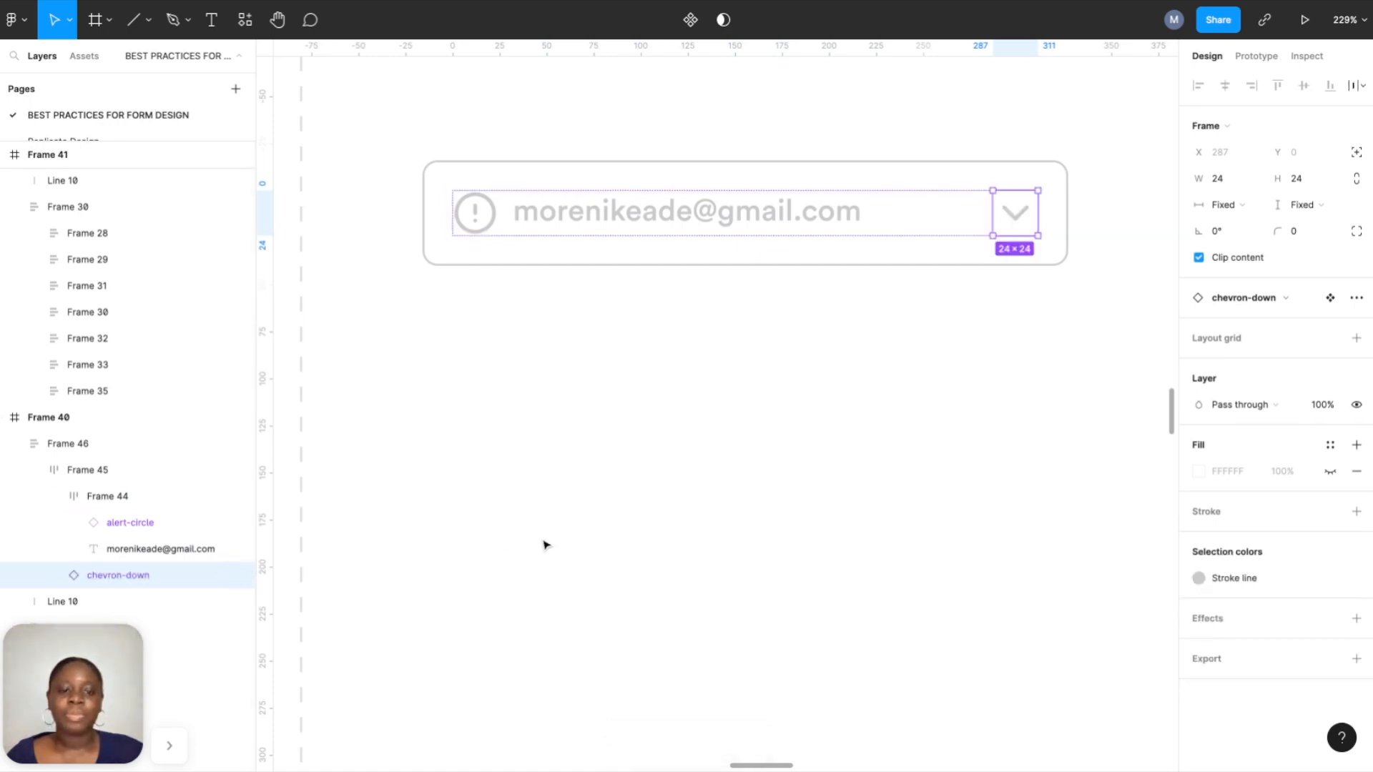
scroll(545, 552, "down", 1)
scroll(563, 598, "down", 5)
scroll(560, 594, "left", 2)
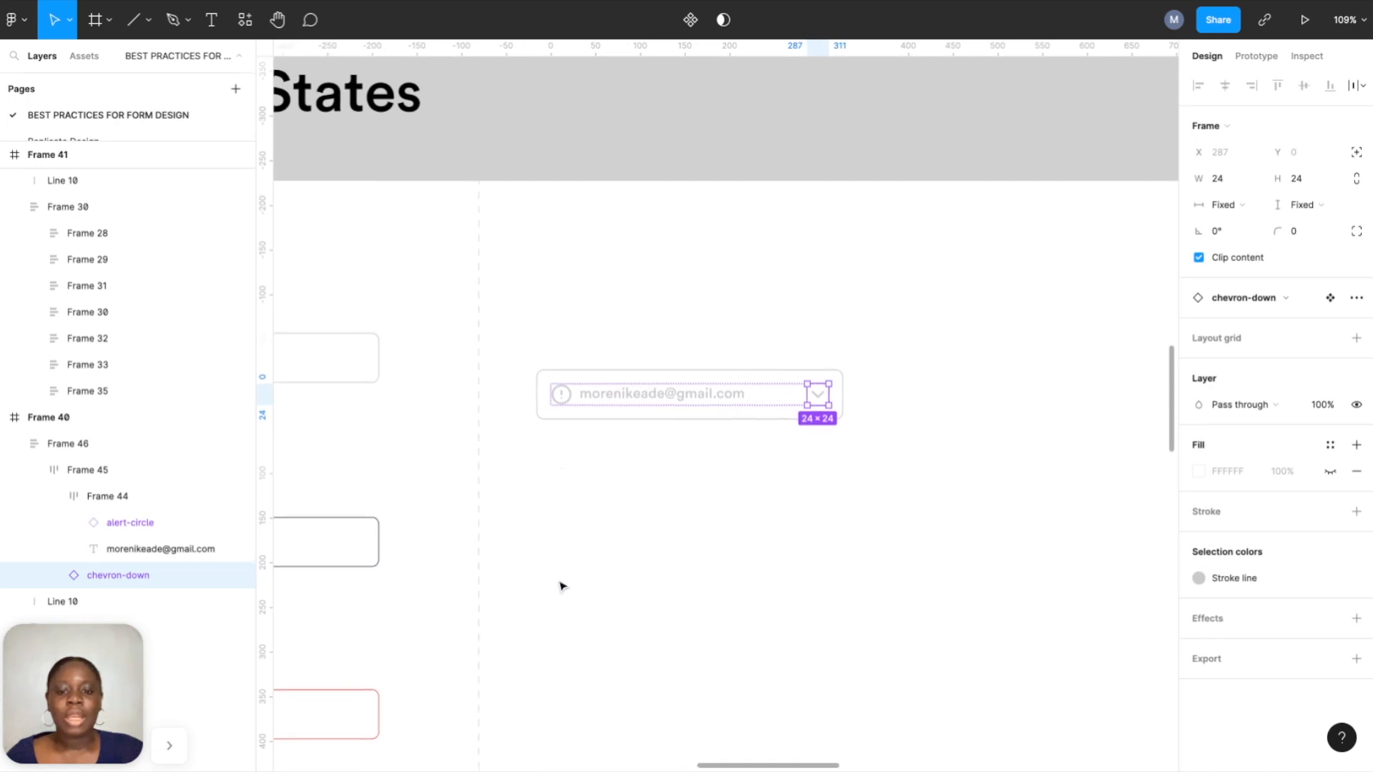
left_click(563, 363)
scroll(563, 362, "left", 5)
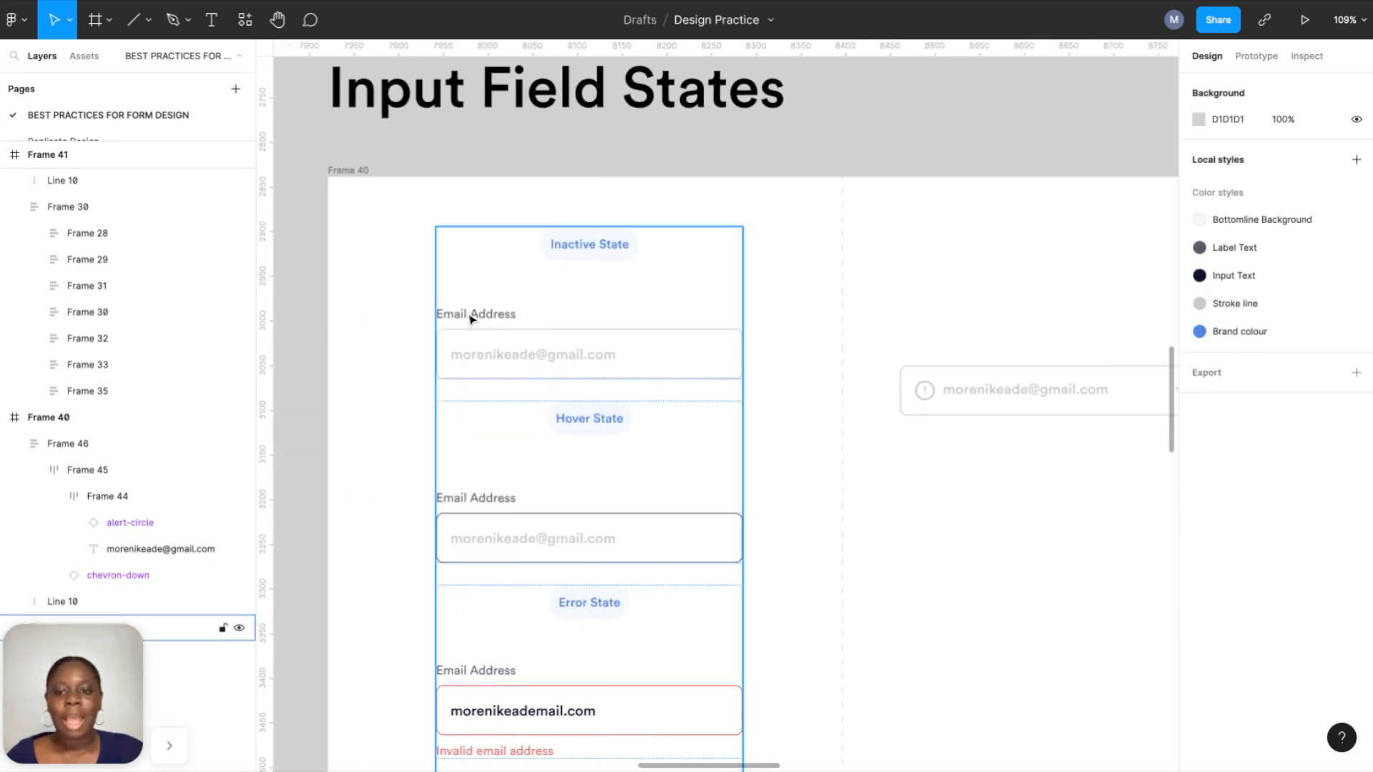
scroll(528, 321, "right", 2)
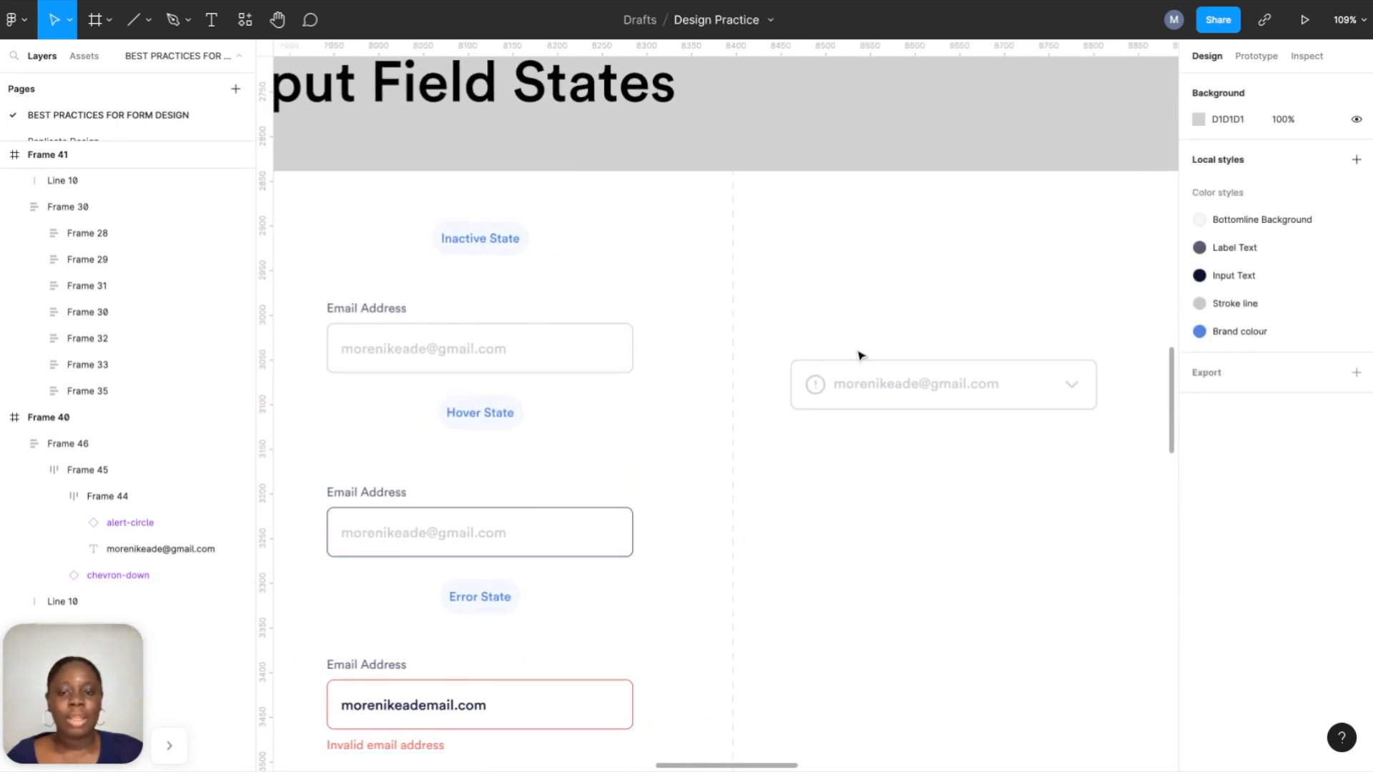
scroll(858, 356, "up", 5)
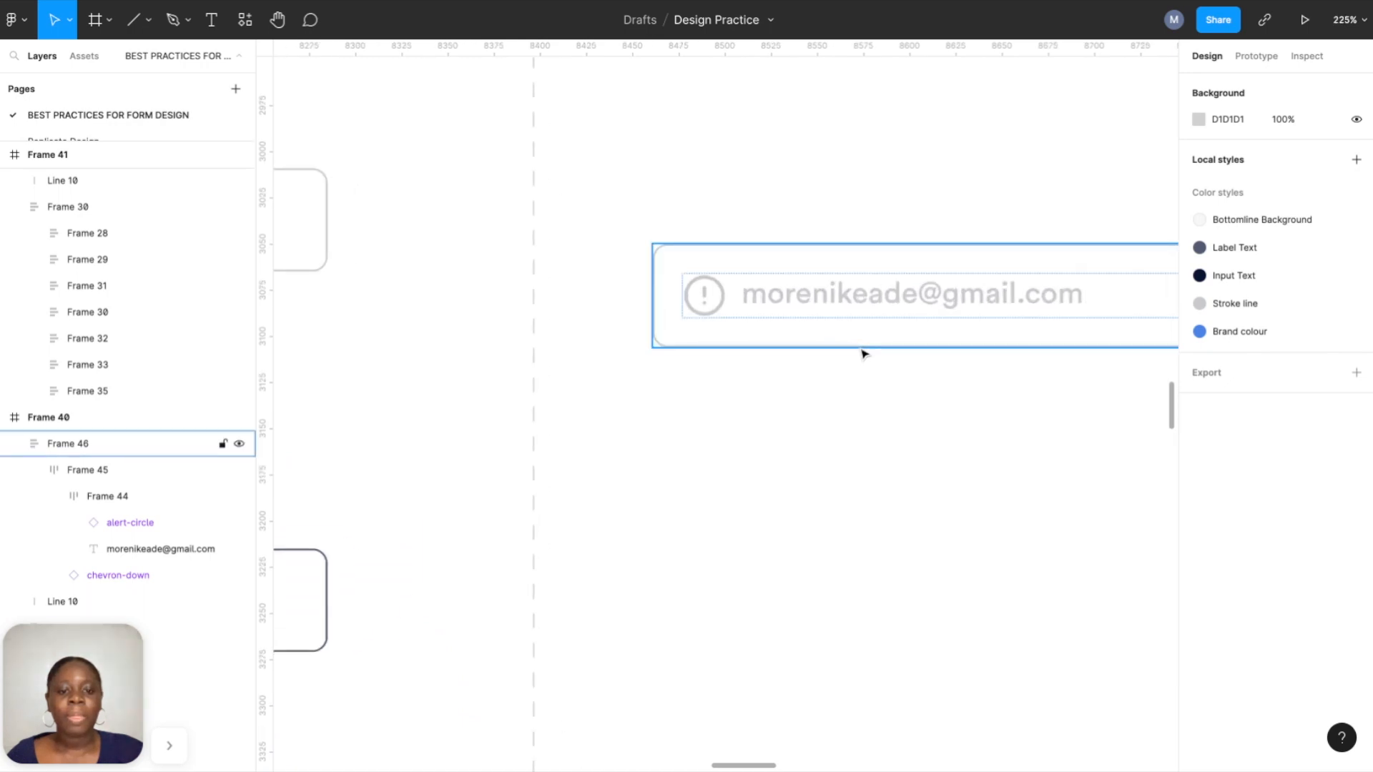
scroll(864, 354, "right", 2)
scroll(864, 354, "up", 2)
Add an 'Email Address' text layer above the email input box.
key("t")
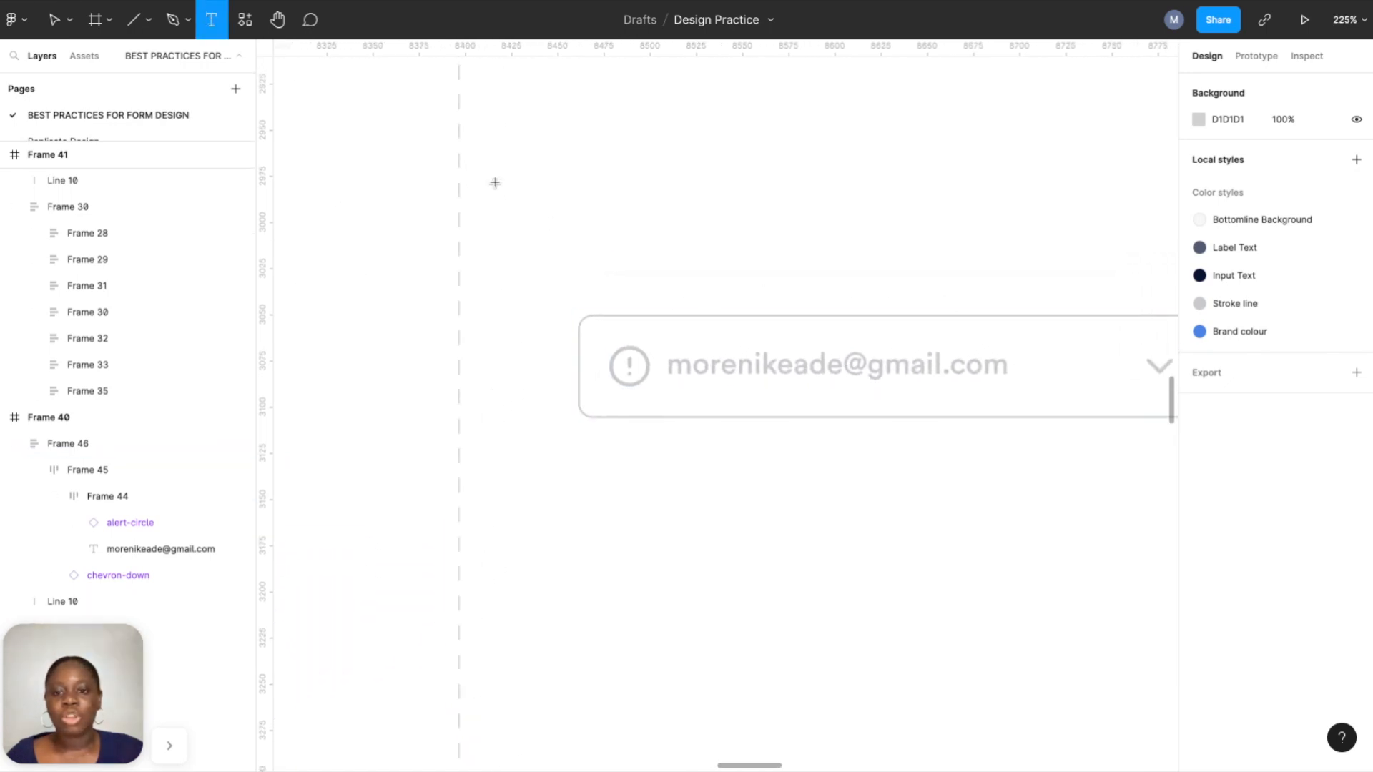
left_click(632, 270)
type("Emai")
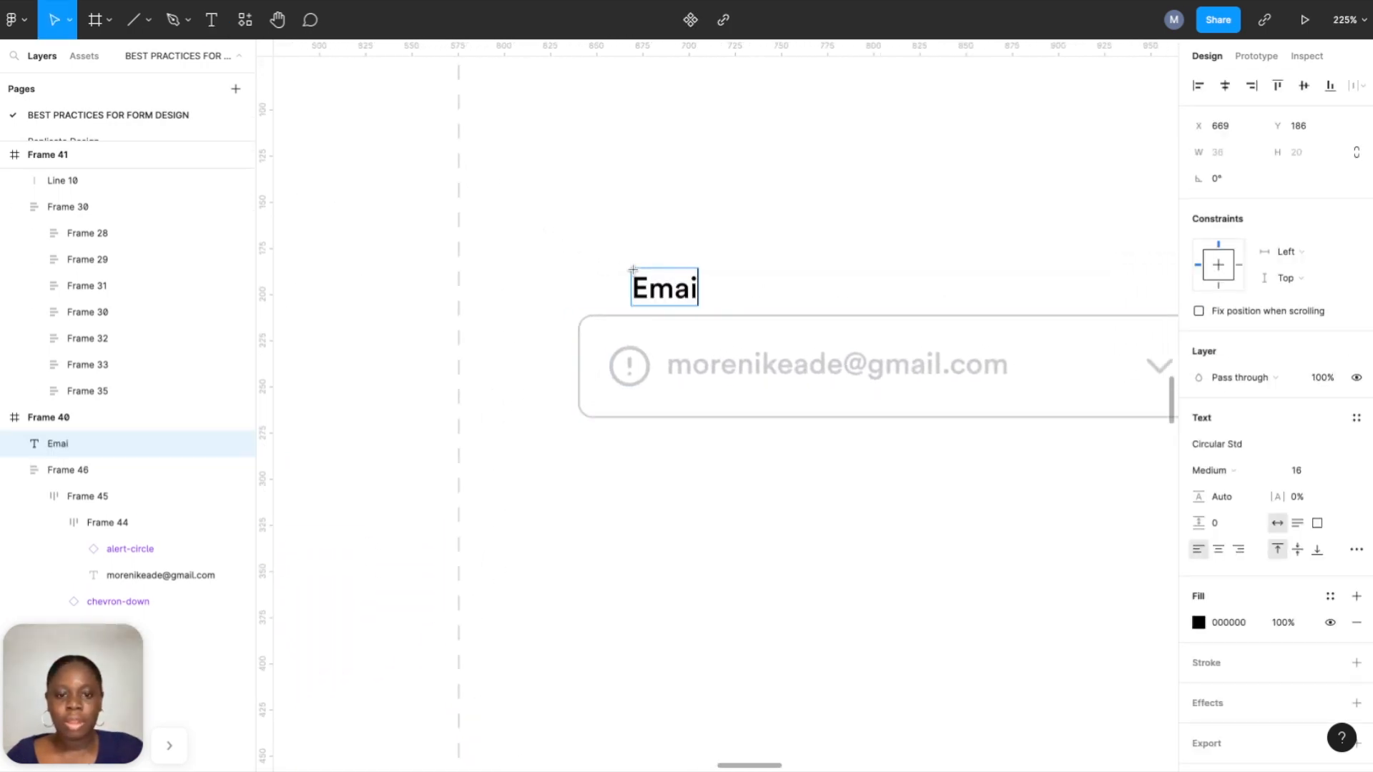
type("l Ad")
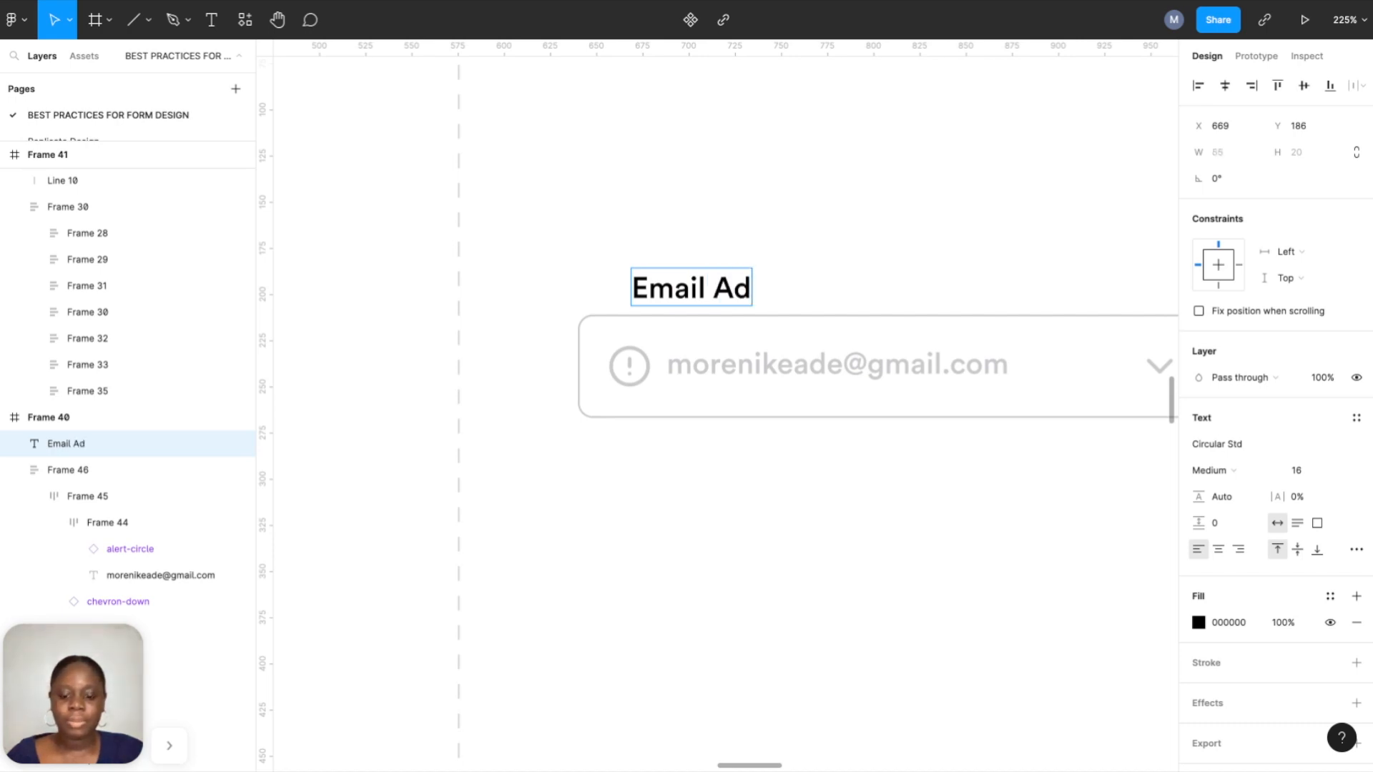
type("dre")
key("BackSpace")
key("BackSpace")
type("dress")
key("Escape")
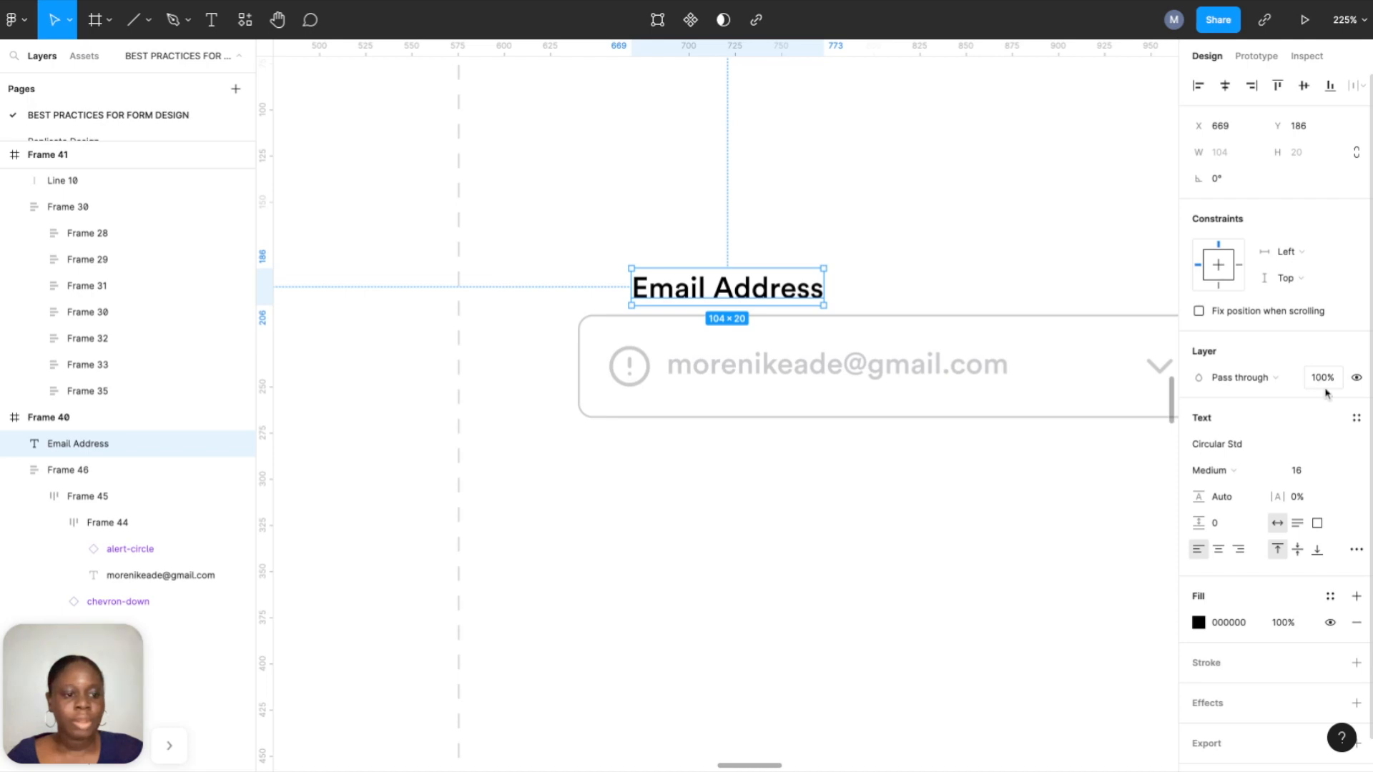
Style the label at size 14, Book weight, Label Text colour, aligned to the input's left edge.
left_click(1339, 471)
left_click(1323, 429)
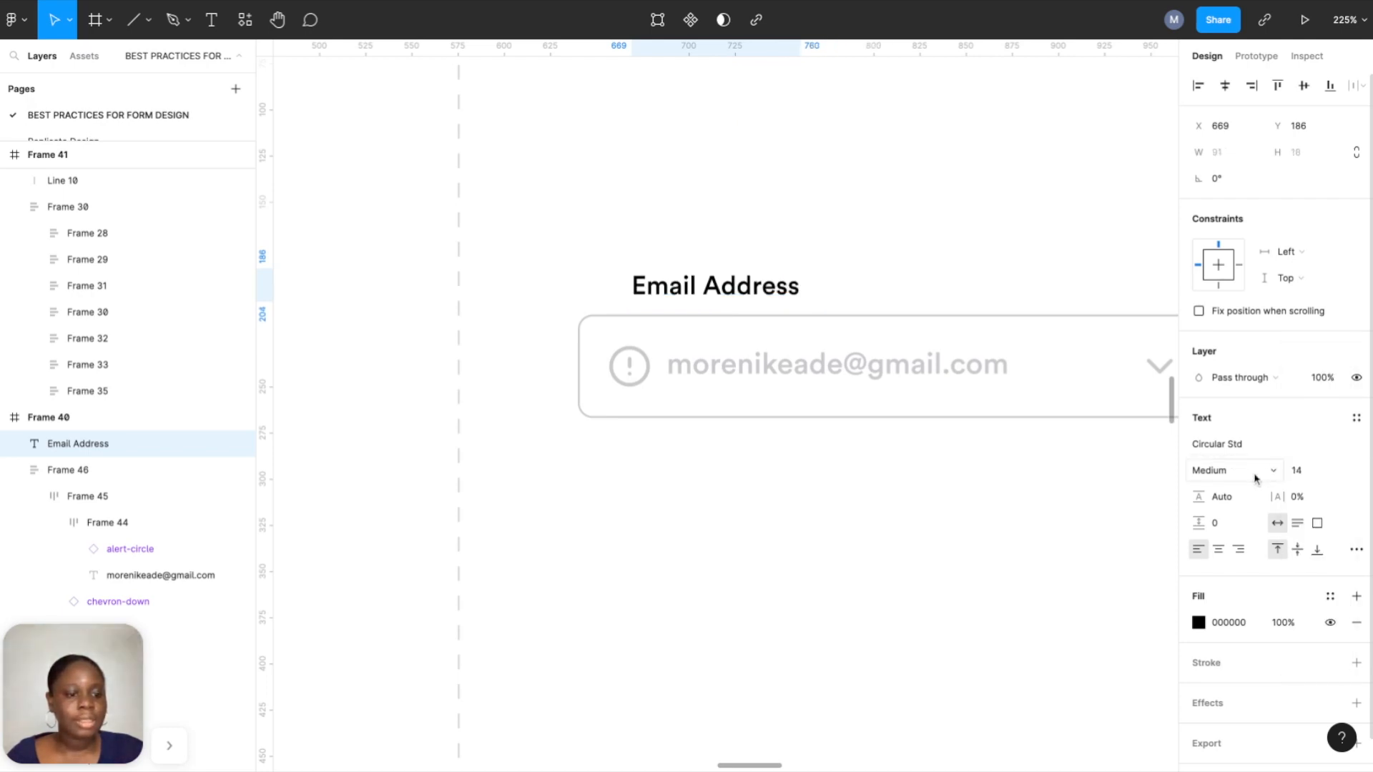
left_click(1250, 472)
left_click(1240, 452)
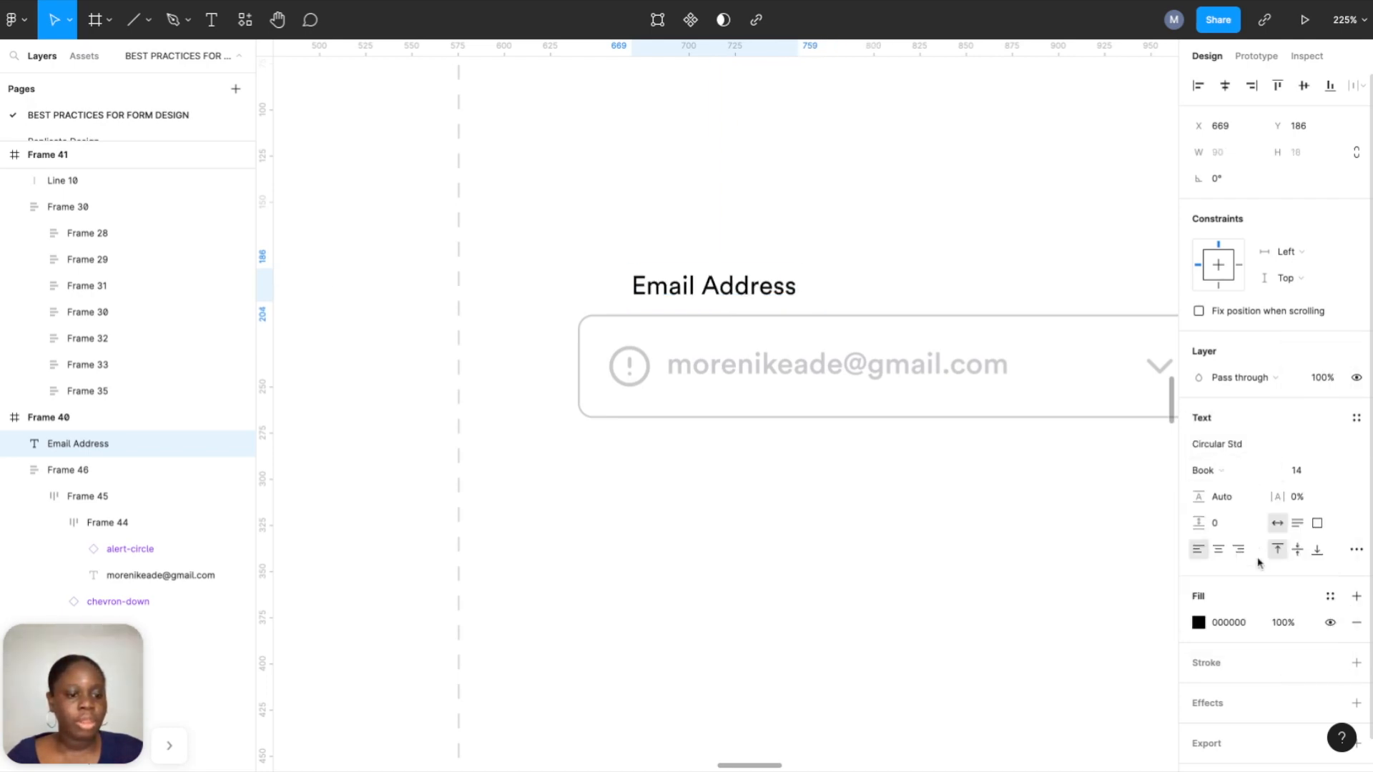
left_click(1330, 597)
left_click(1241, 613)
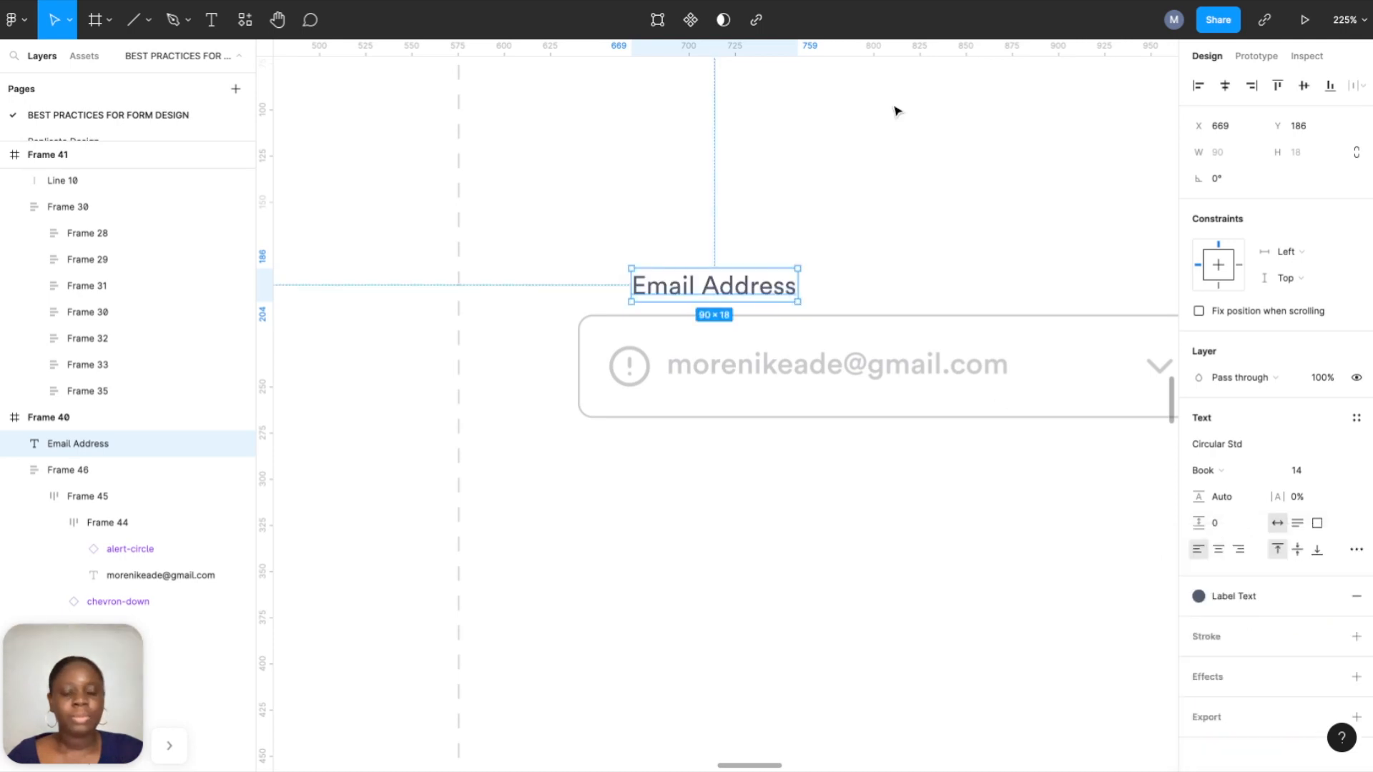
left_click_drag(759, 287, 706, 272)
left_click(724, 327, "shift")
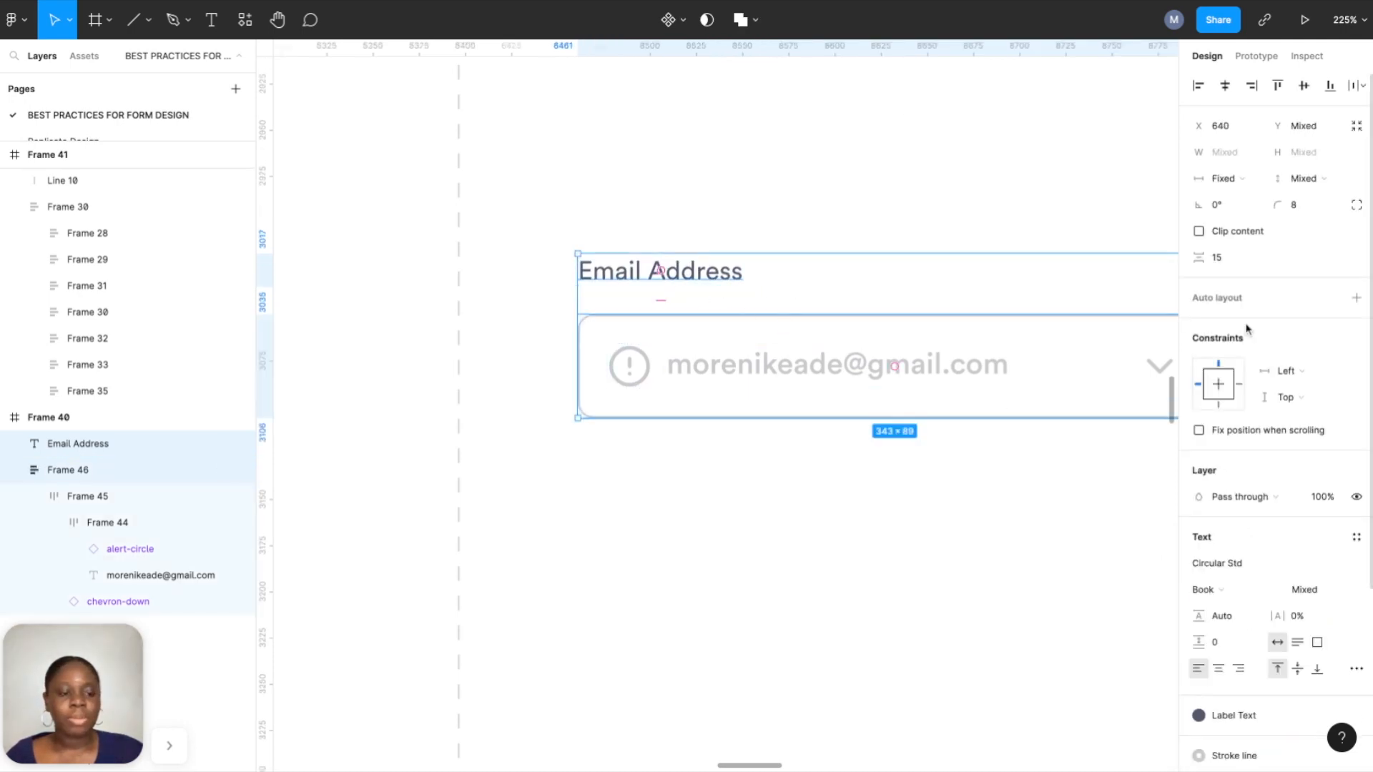
Wrap the Email Address label and input box in vertical auto layout with an 8 gap.
left_click(1357, 298)
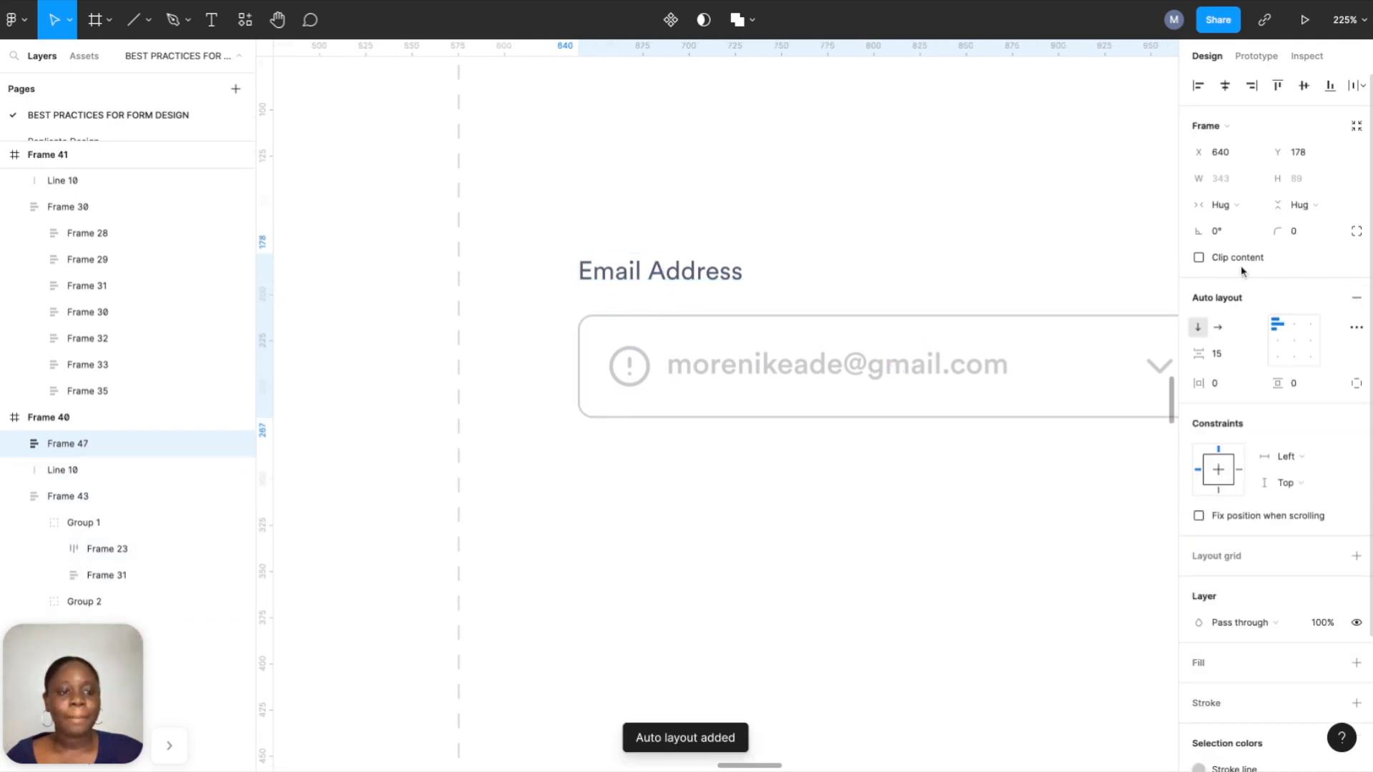
left_click(1219, 355)
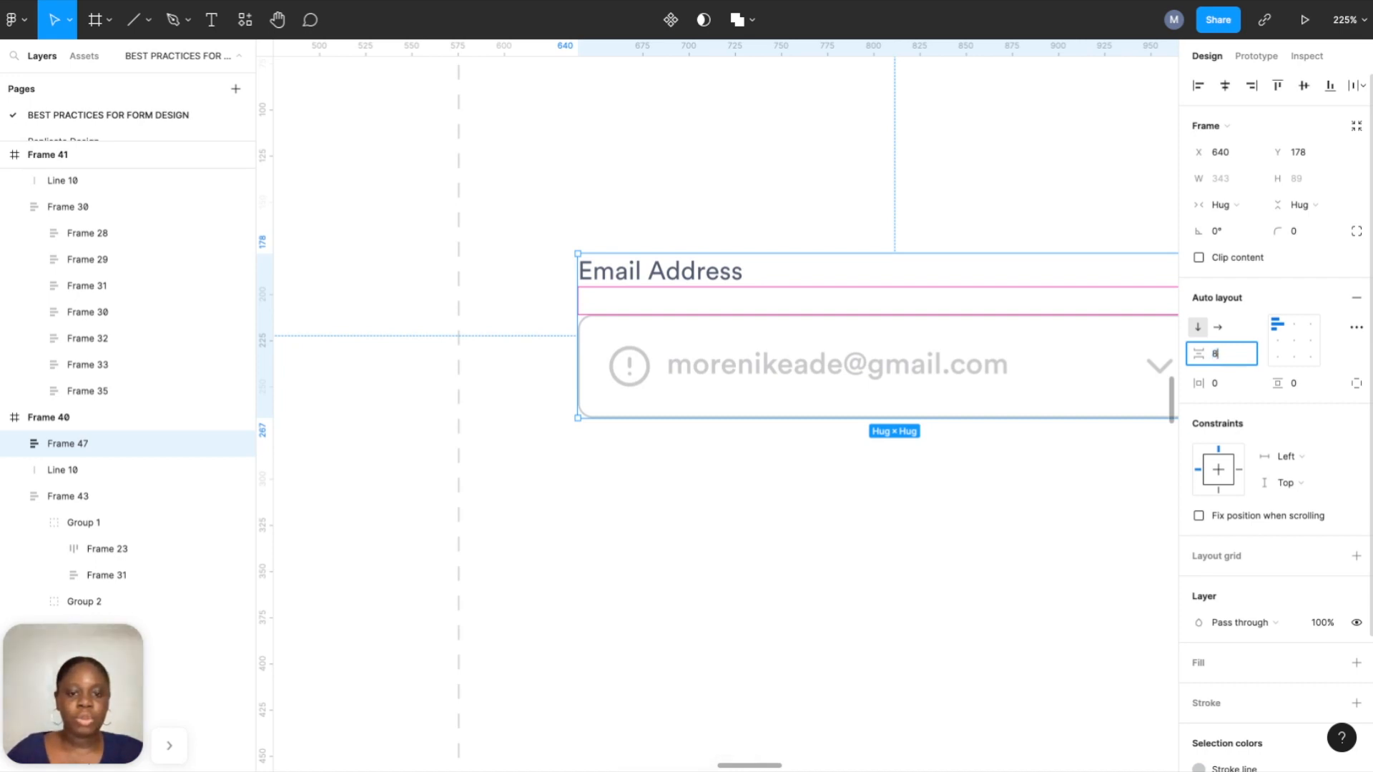
type("8")
key("Return")
left_click(846, 145)
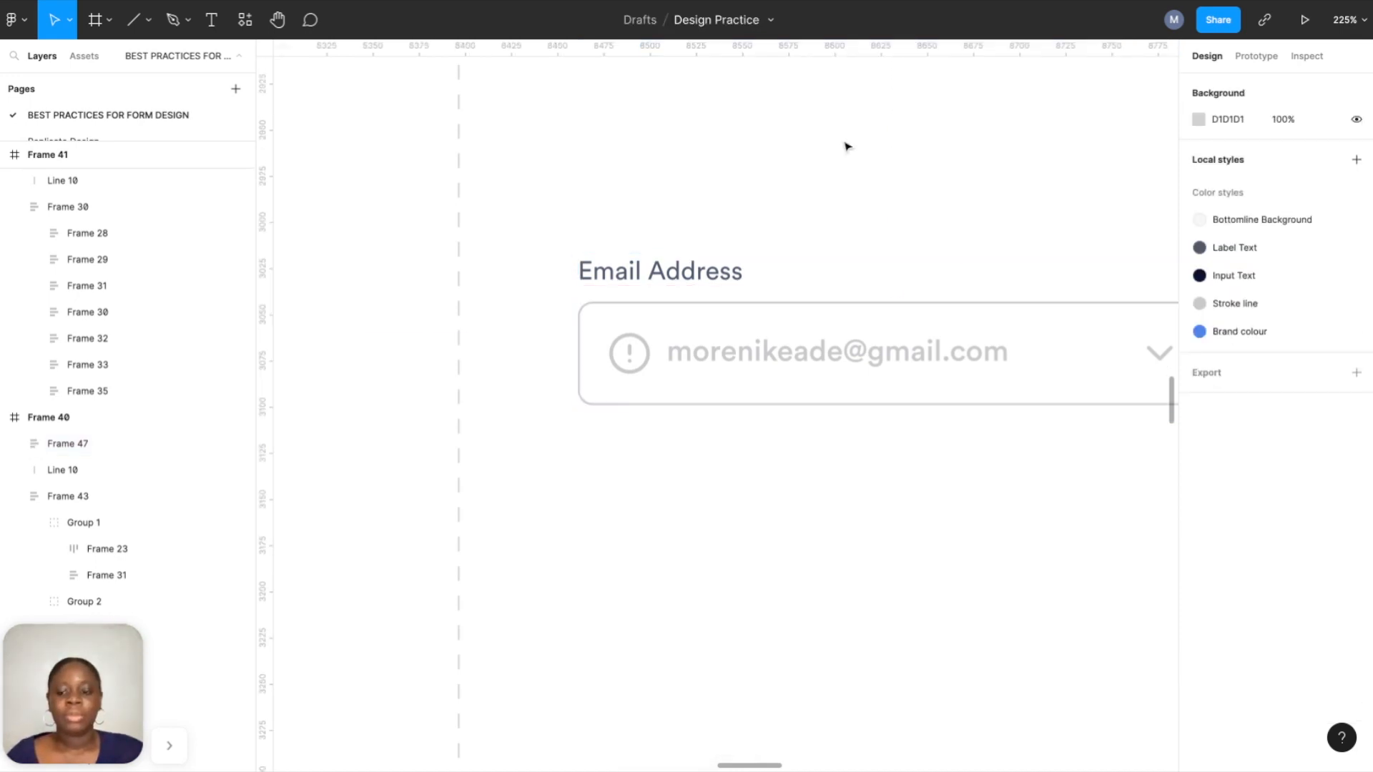
scroll(791, 260, "down", 3)
left_click(757, 255)
scroll(756, 256, "right", 1)
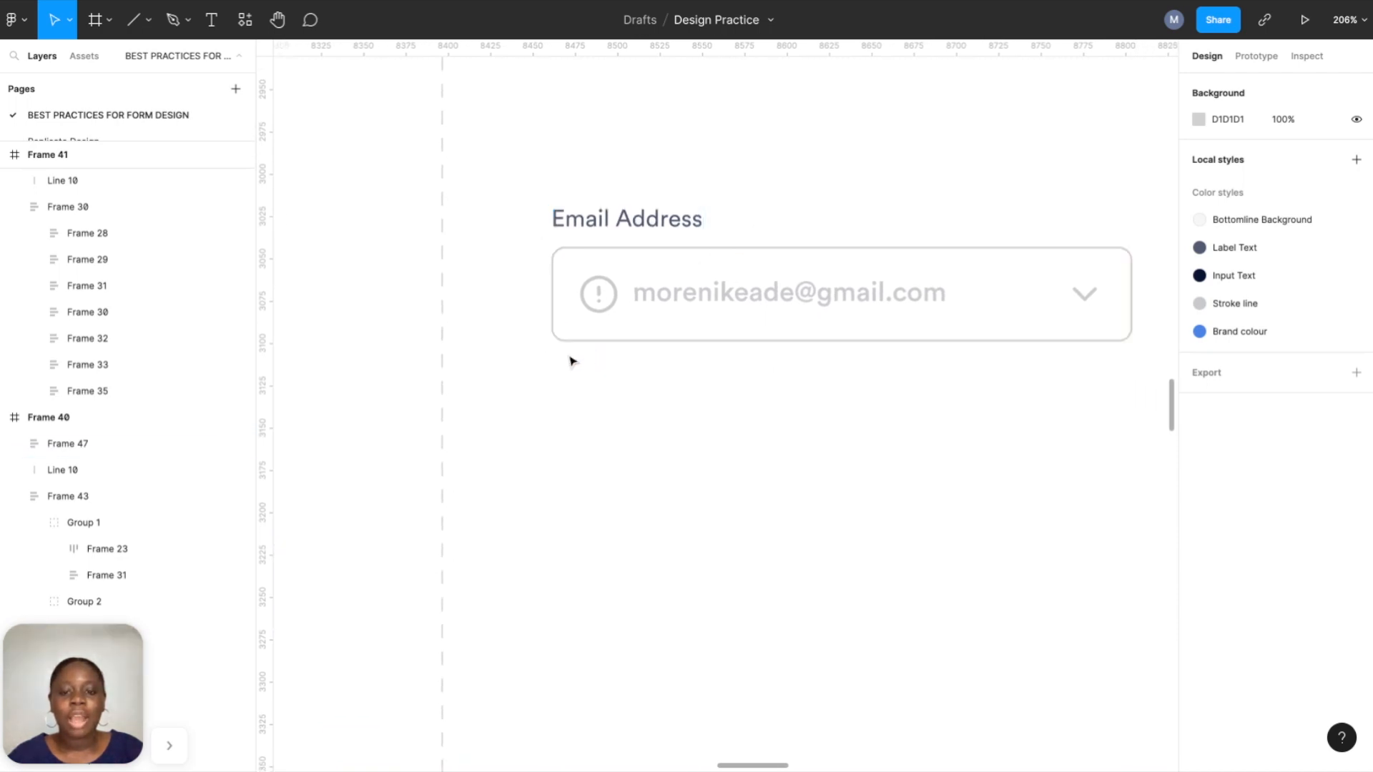
left_click(212, 25)
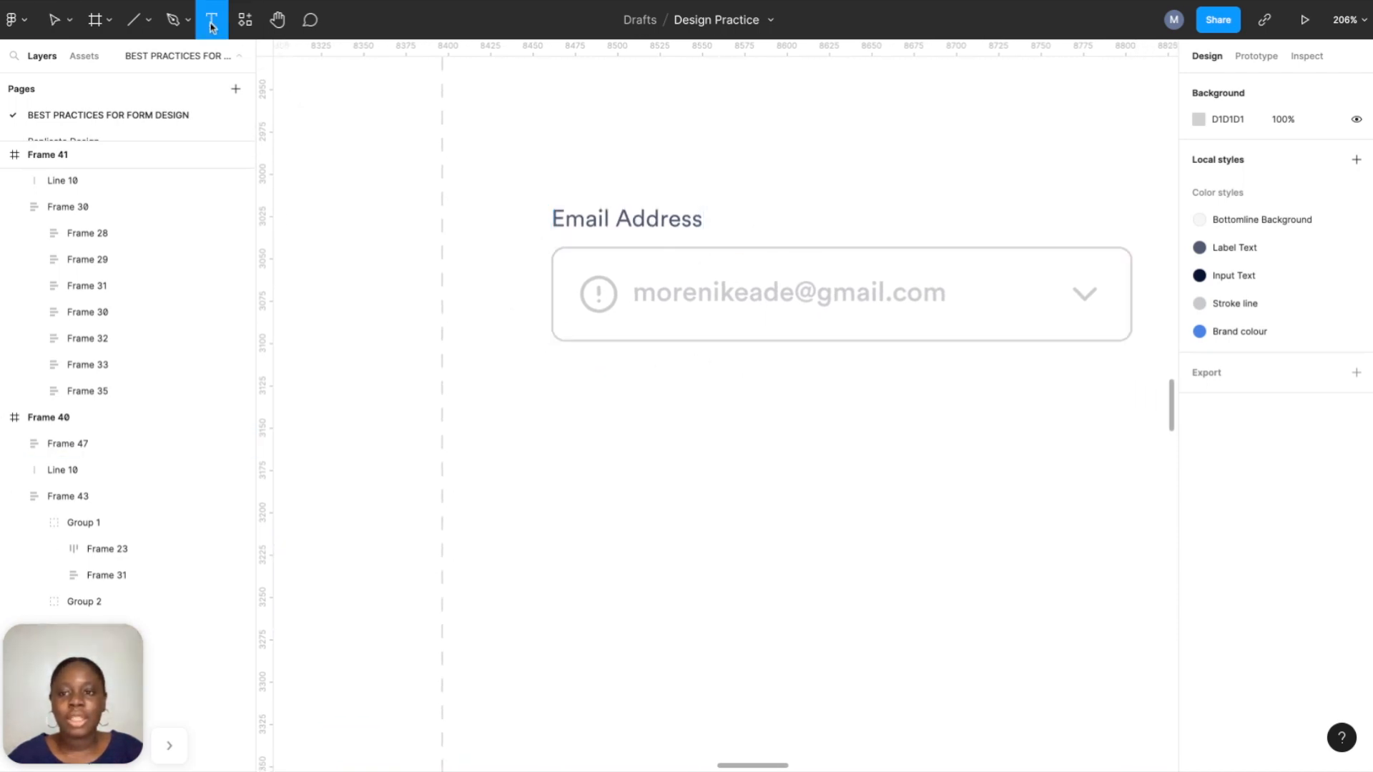
Add a 'Validation Text' caption in the Label Text colour just below the email field.
left_click(636, 399)
type("Va")
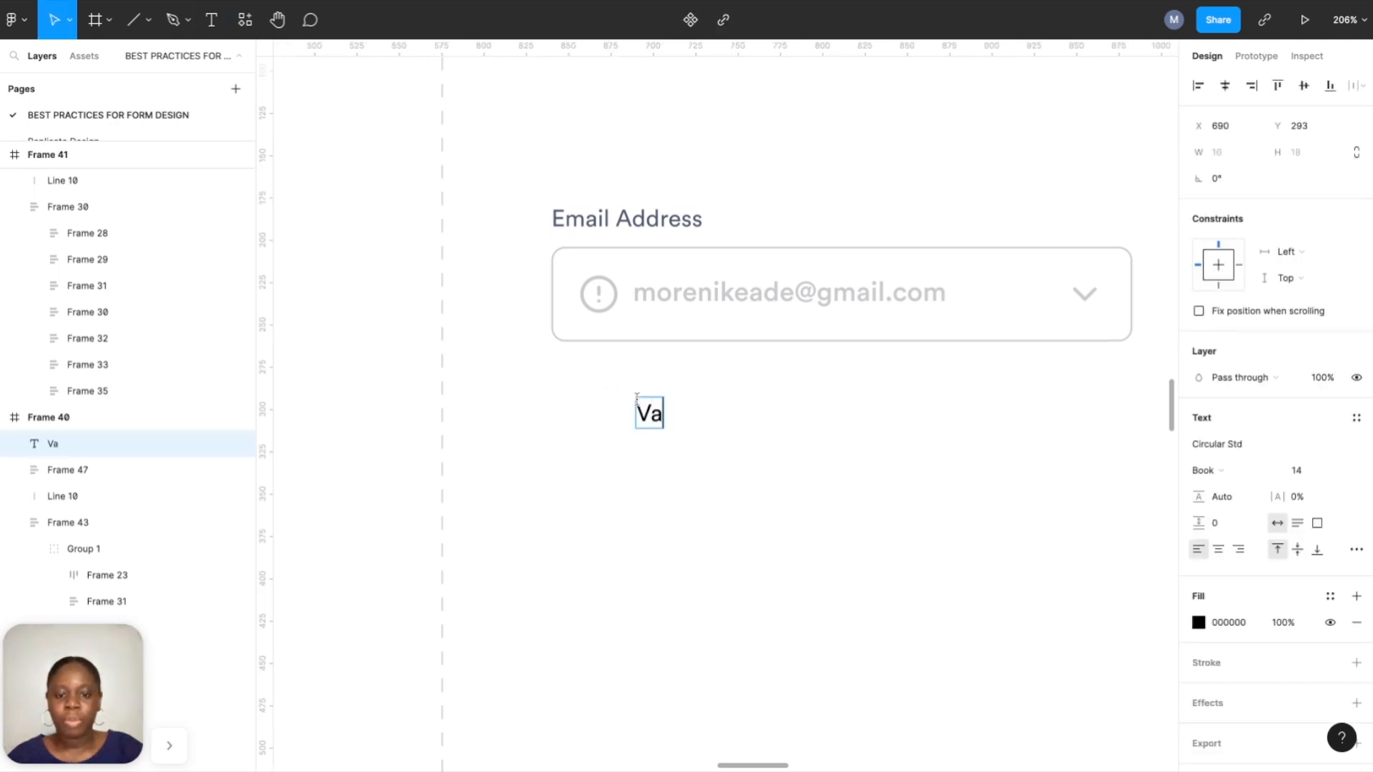
type("lidati")
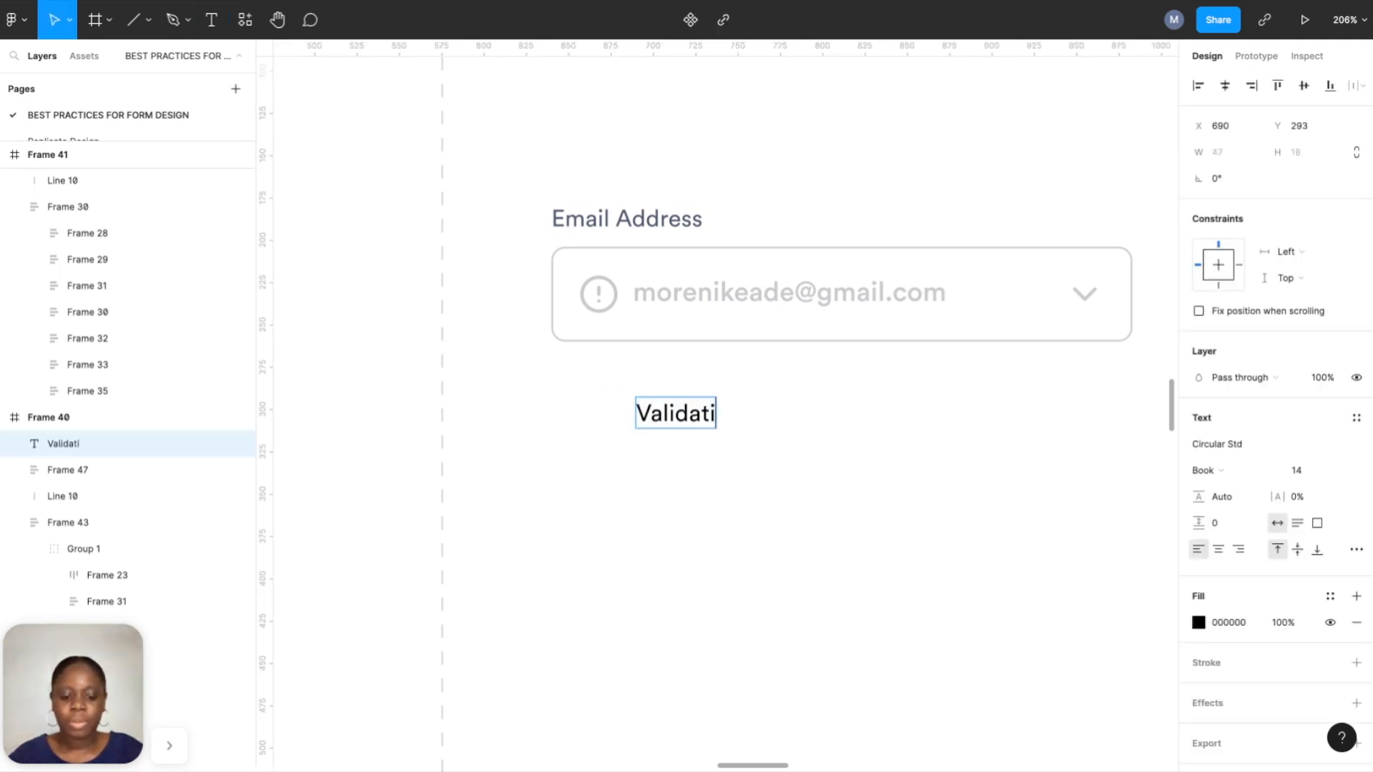
type("on Text")
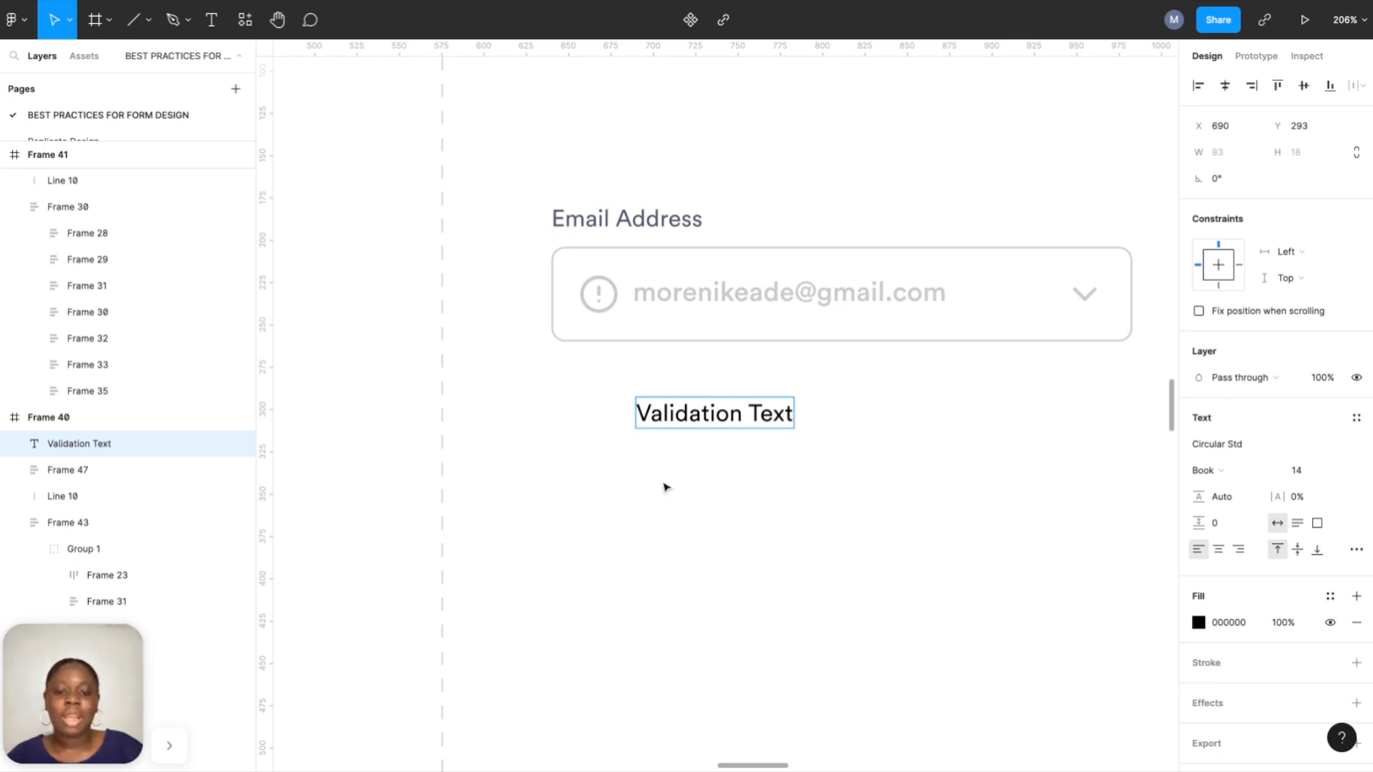
key("Escape")
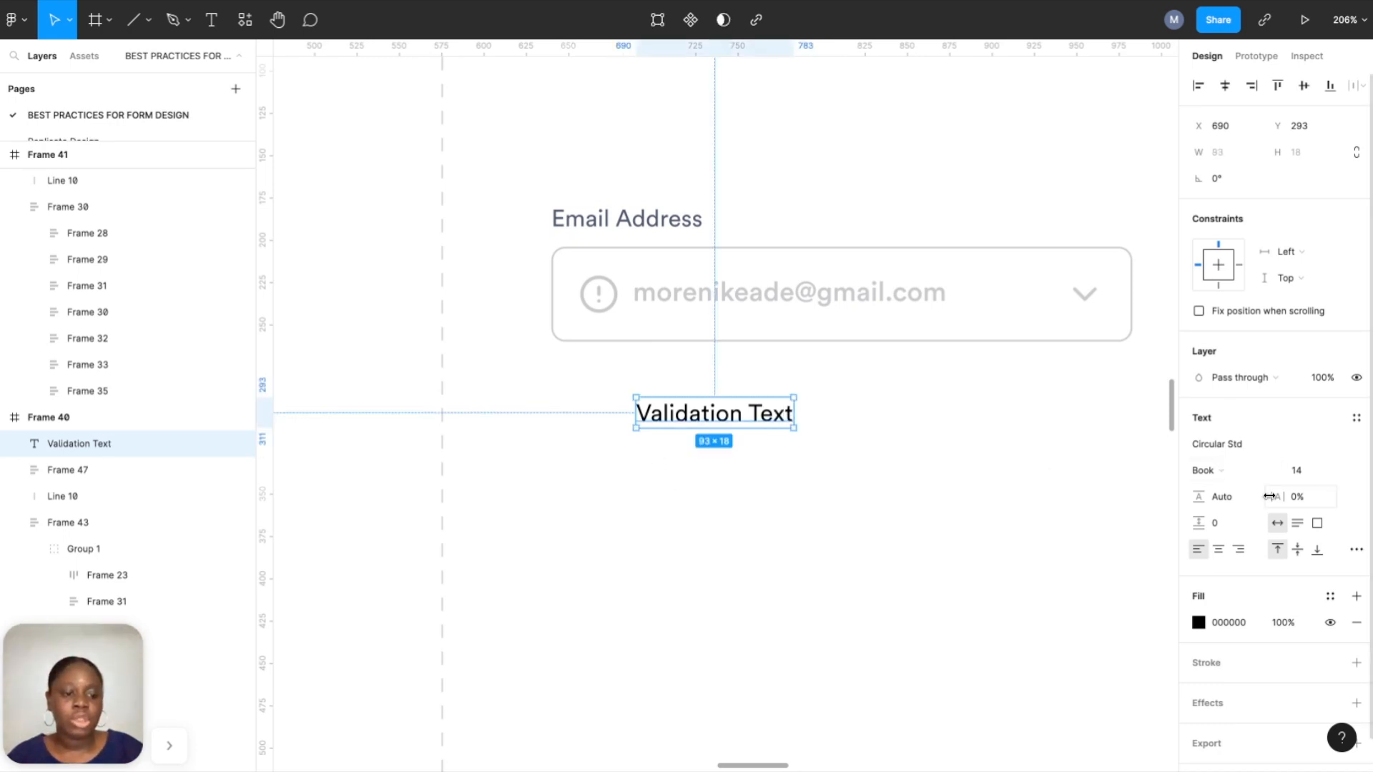
left_click(1330, 596)
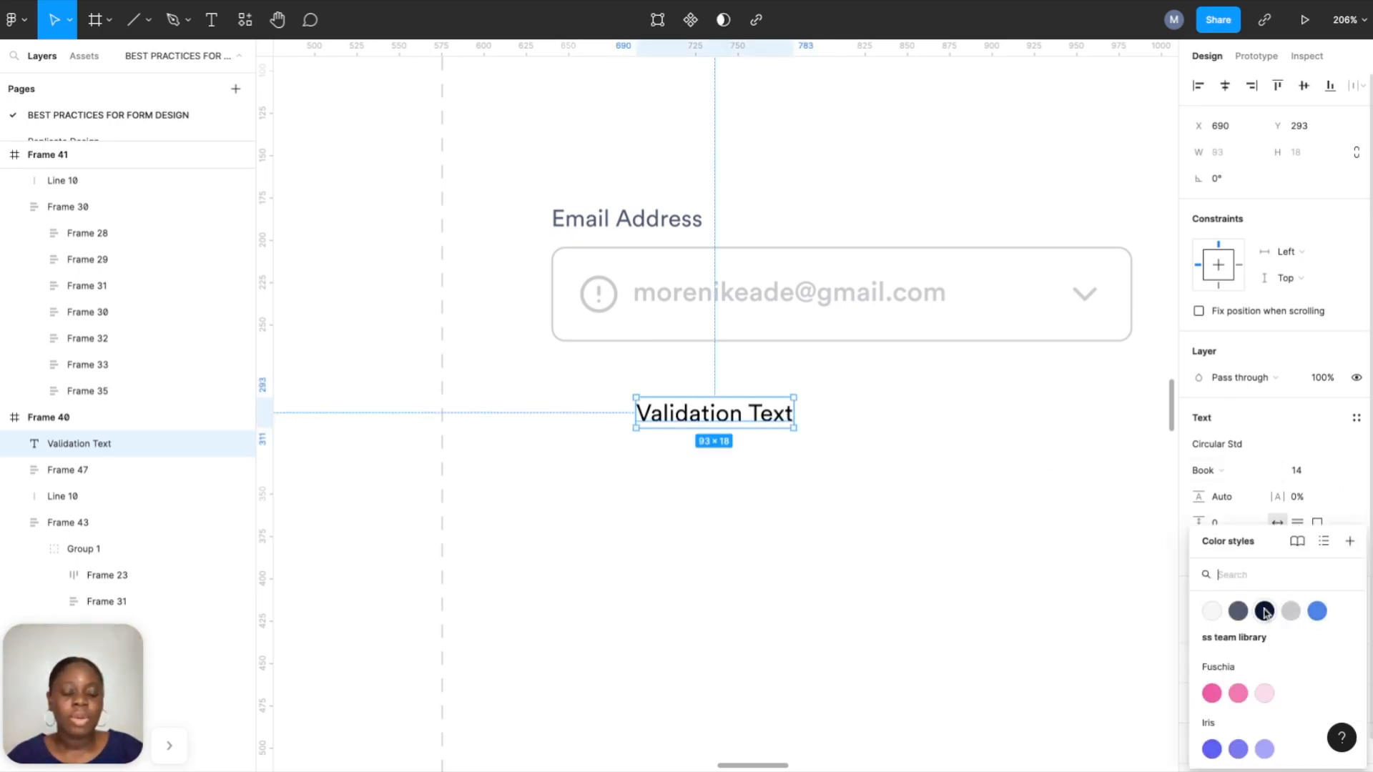
left_click(1298, 612)
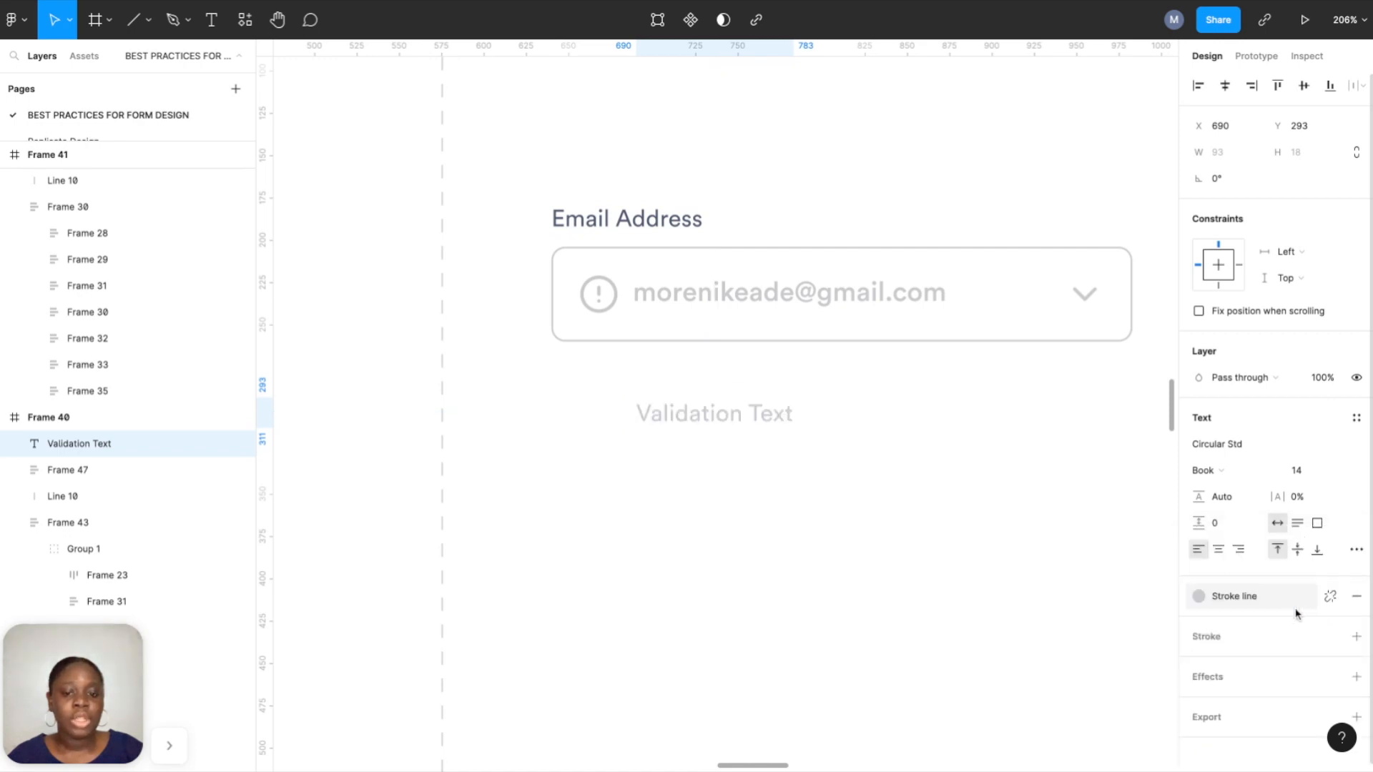
left_click(1228, 603)
left_click(1239, 612)
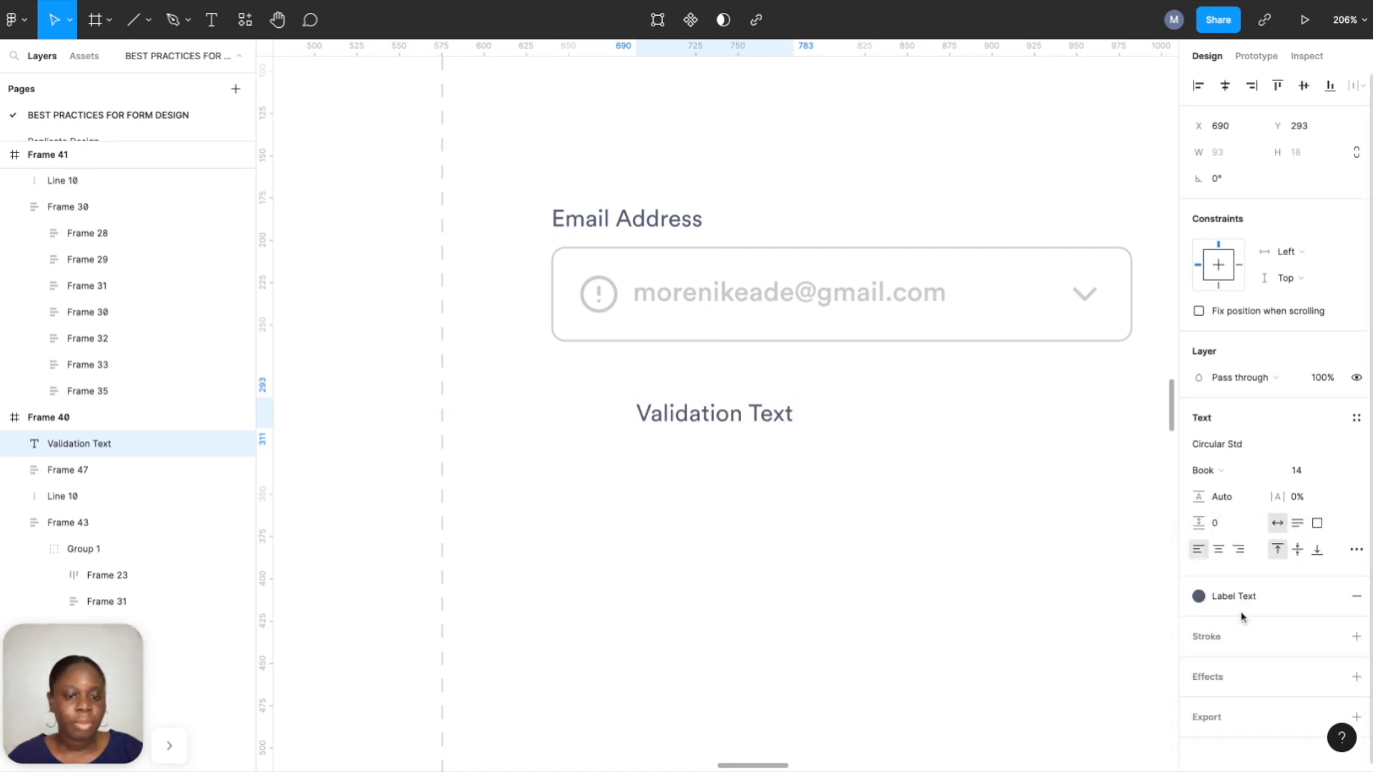
left_click_drag(745, 415, 663, 380)
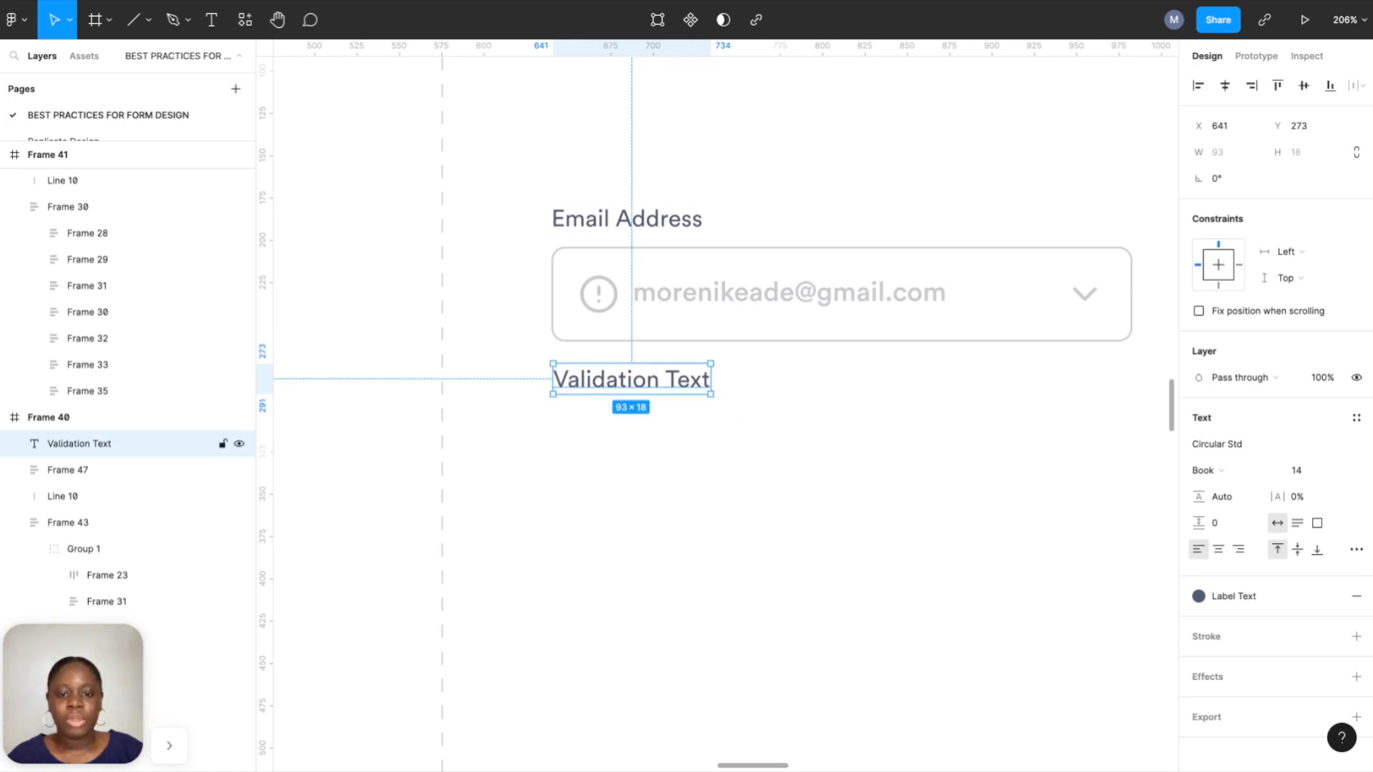
Wrap the Validation Text caption in its own auto-layout frame.
right_click(663, 379)
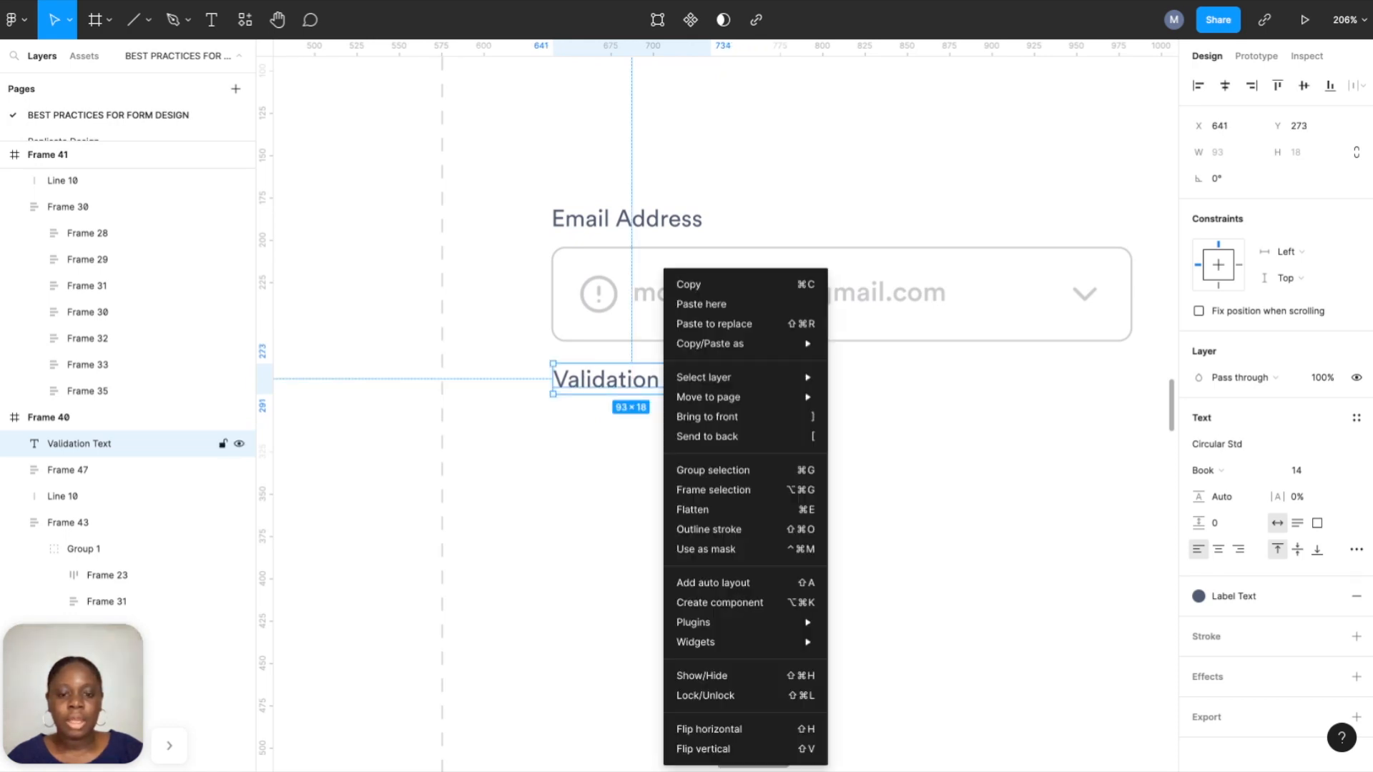
left_click(701, 492)
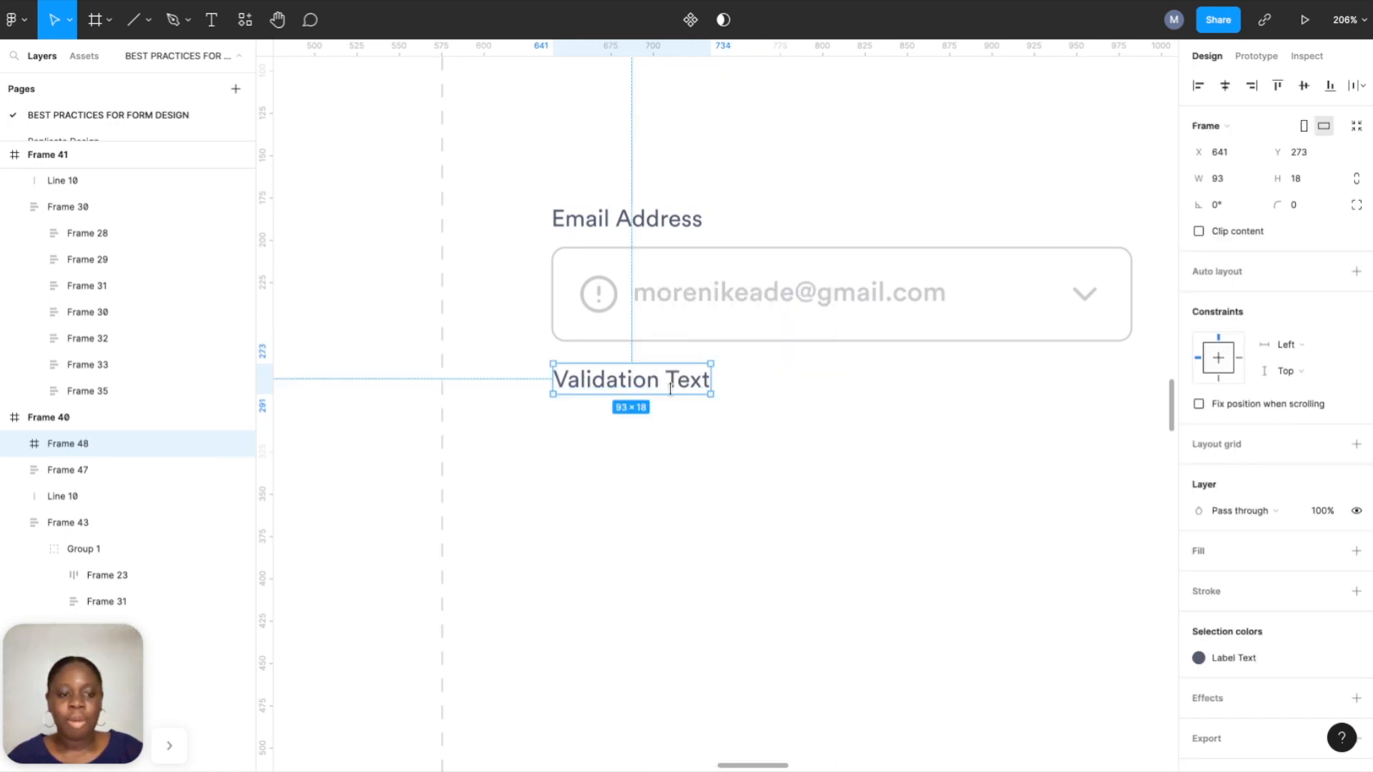
left_click(1363, 271)
left_click(1215, 384)
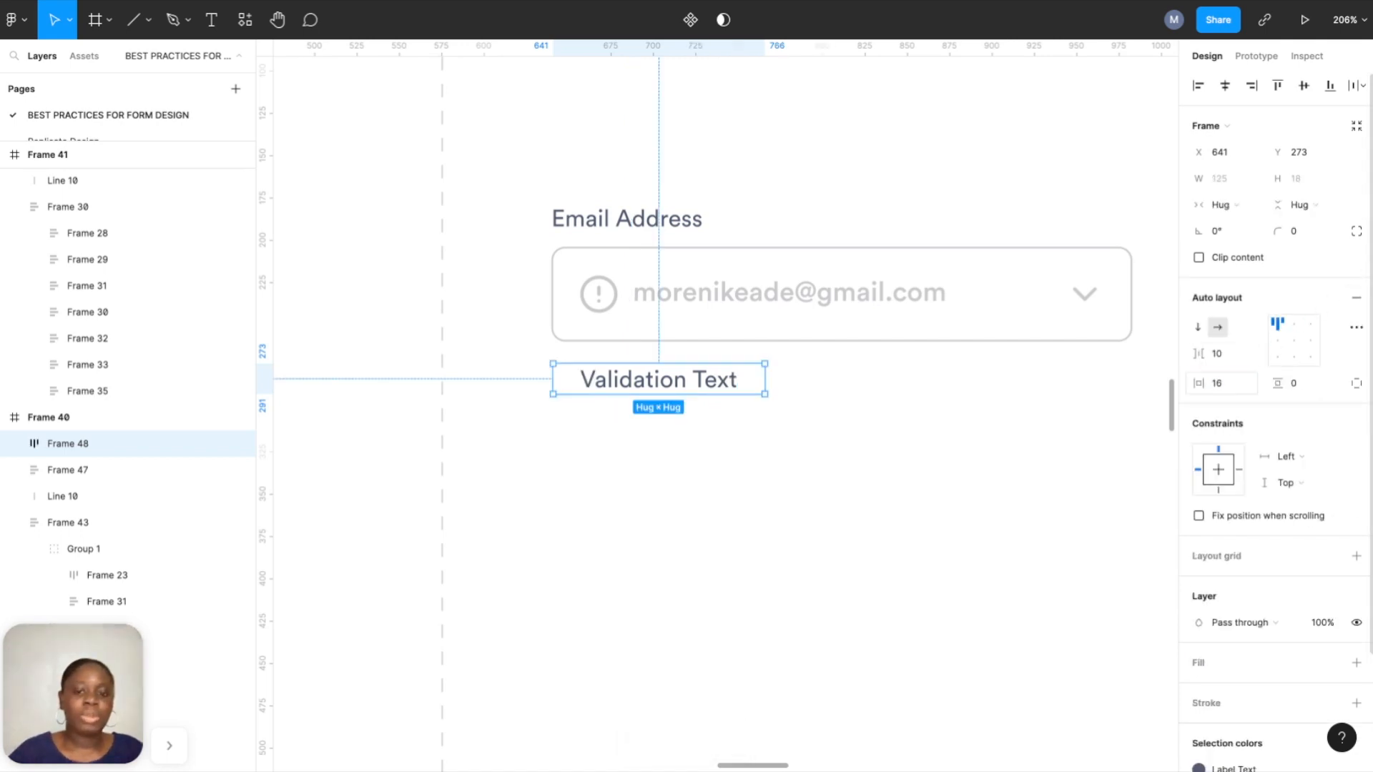
Left-align and stack the email field and caption in auto layout, with 0 caption horizontal padding.
left_click(721, 306, "shift")
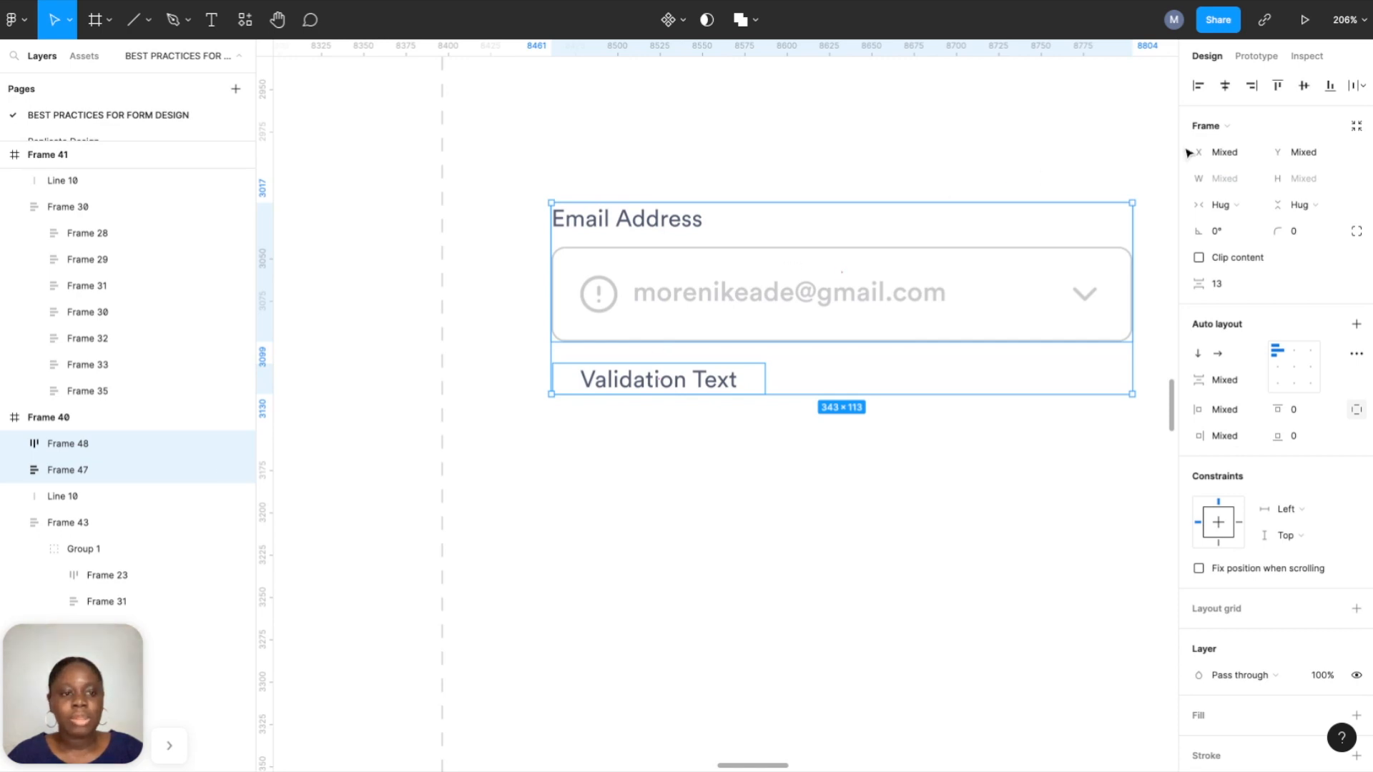
left_click(1198, 86)
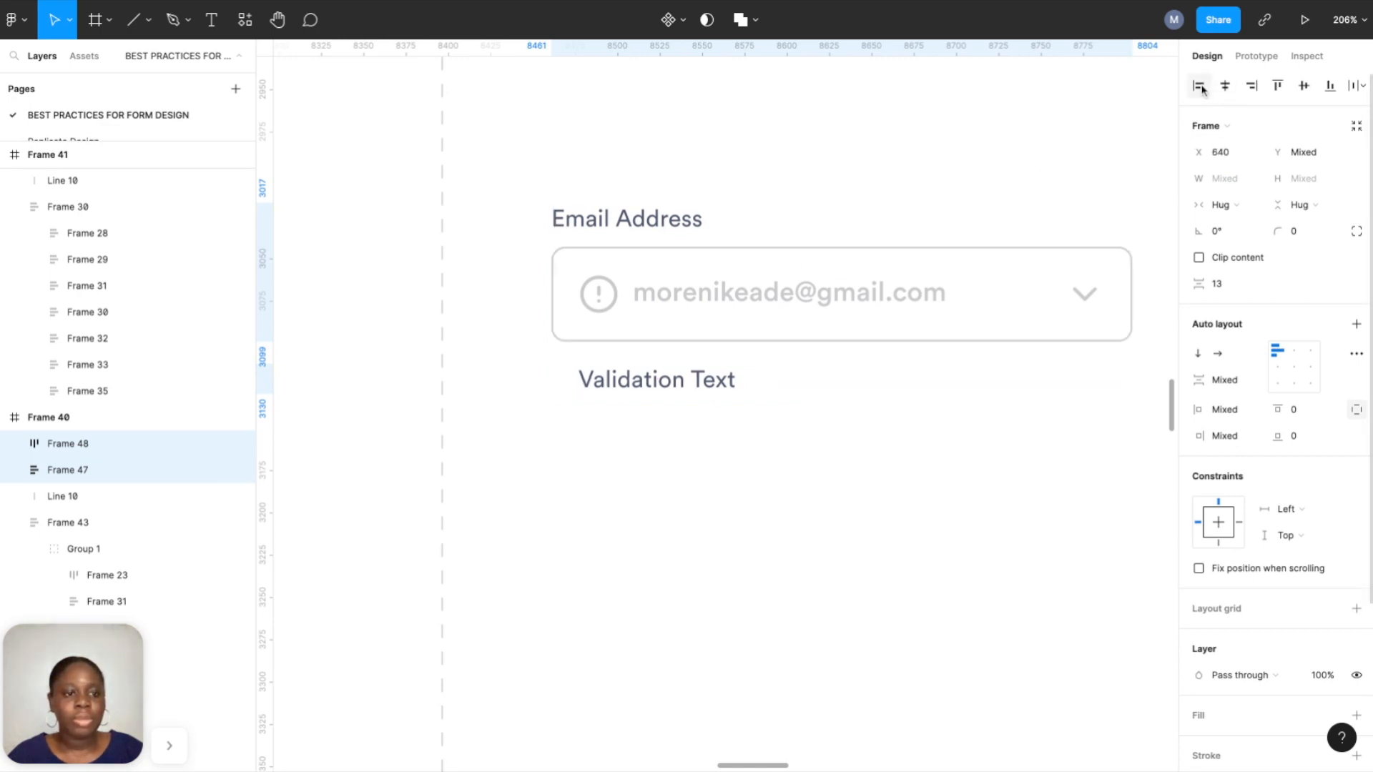
left_click(1356, 324)
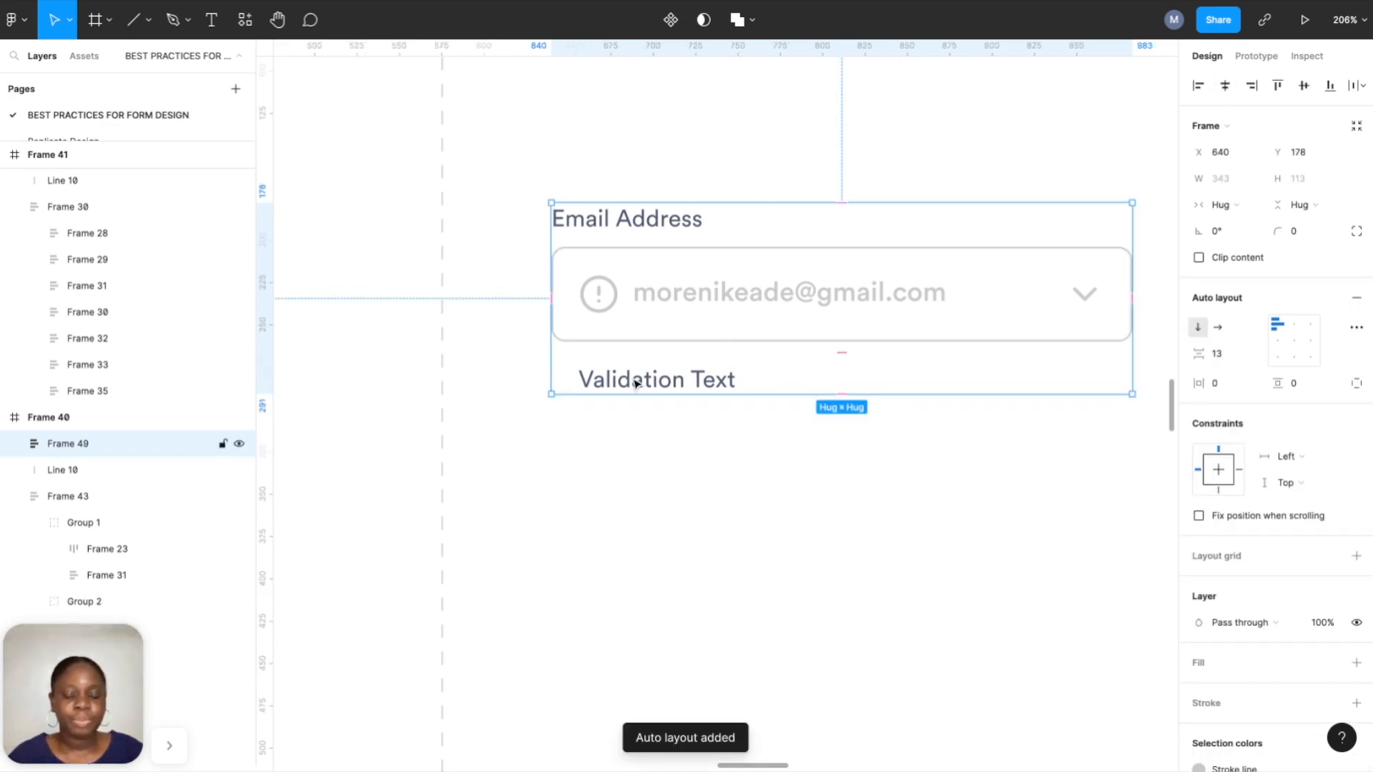
key("Return")
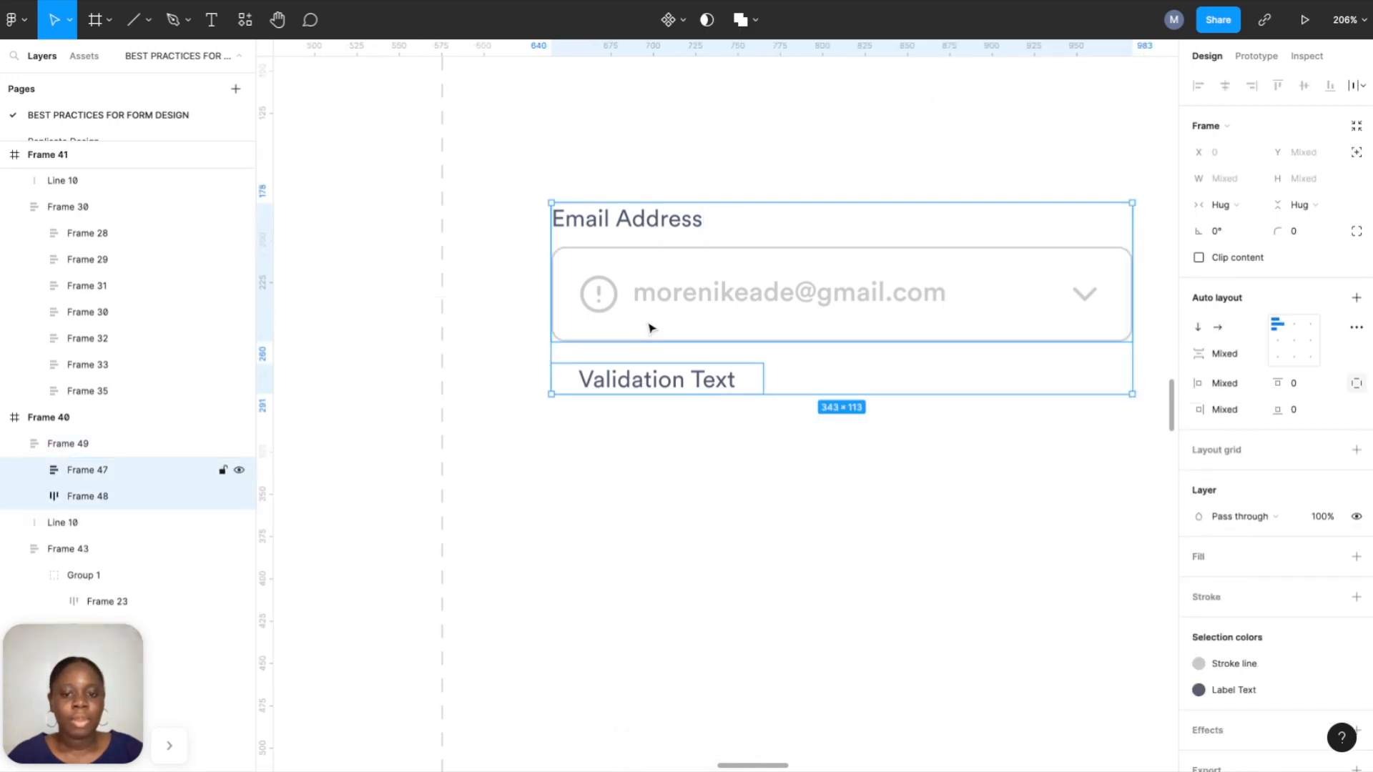
left_click(664, 456)
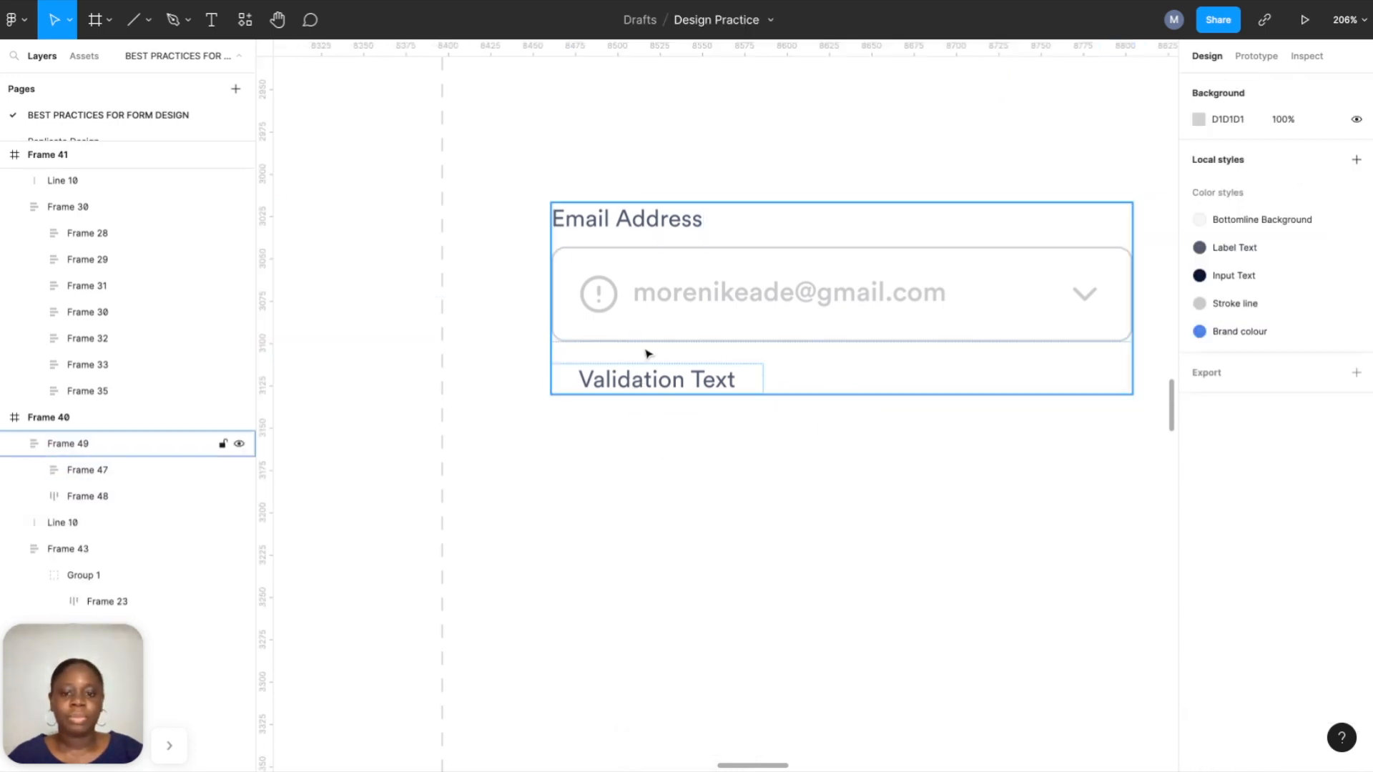
double_click(643, 381)
left_click(1228, 389)
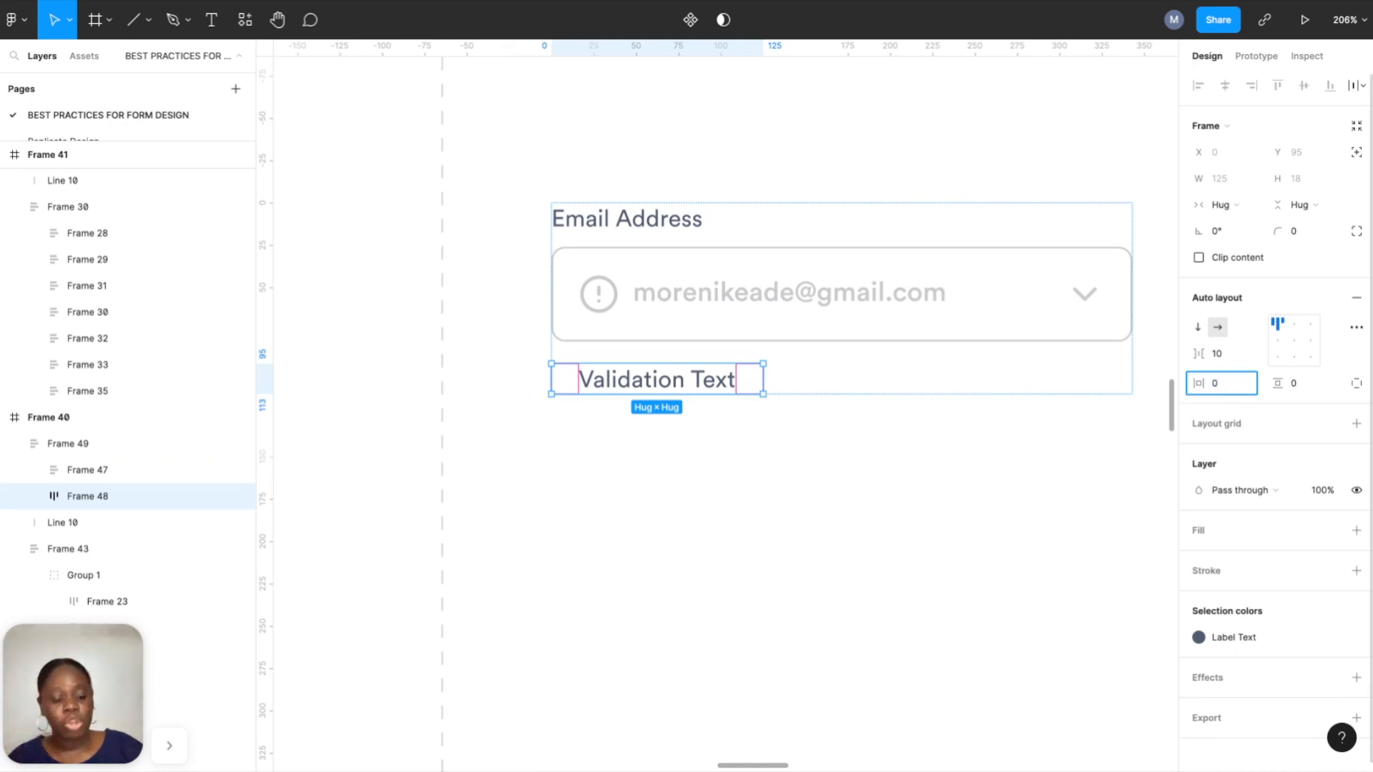
key("Return")
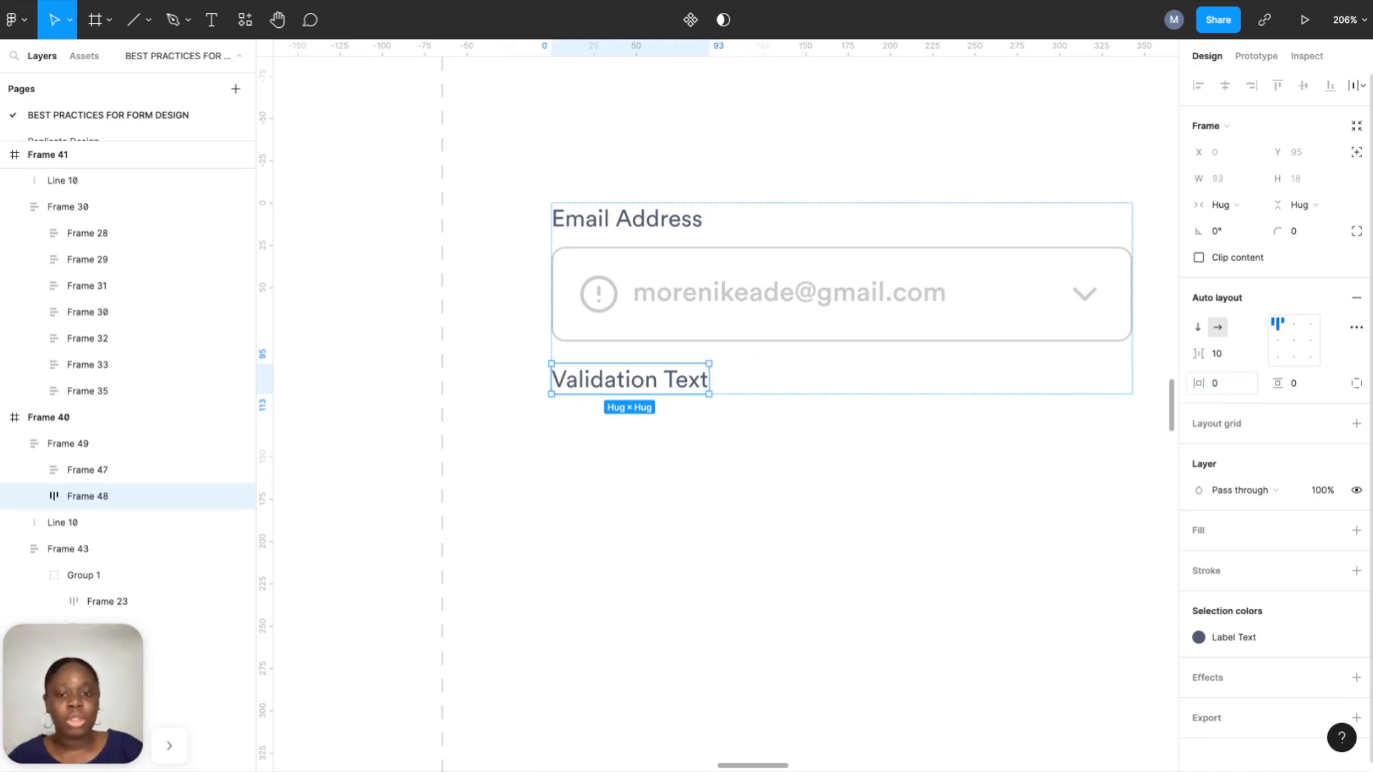
left_click(592, 444)
Review the state examples, then drag the email field group higher in the Input Field States section.
scroll(625, 437, "down", 5)
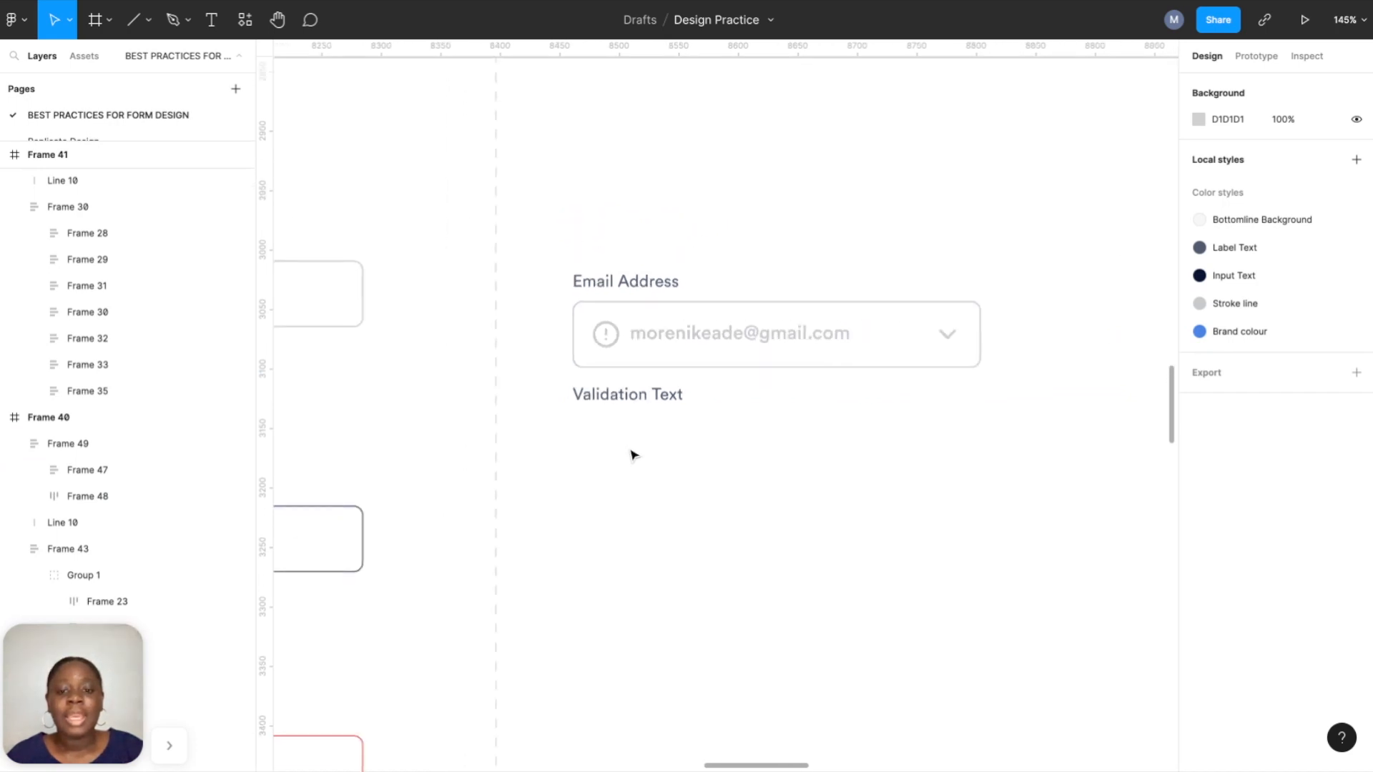
scroll(638, 448, "down", 2)
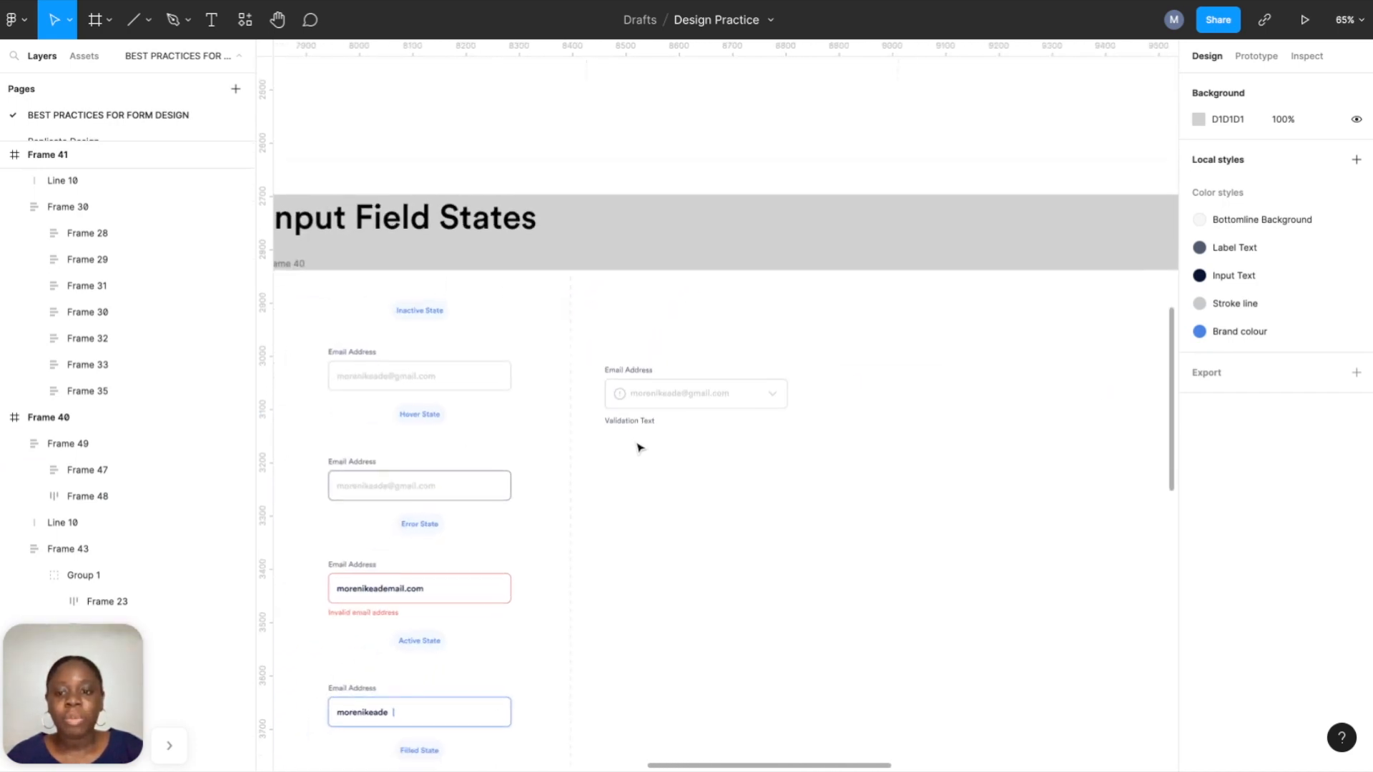
scroll(638, 448, "left", 1)
scroll(699, 403, "up", 4)
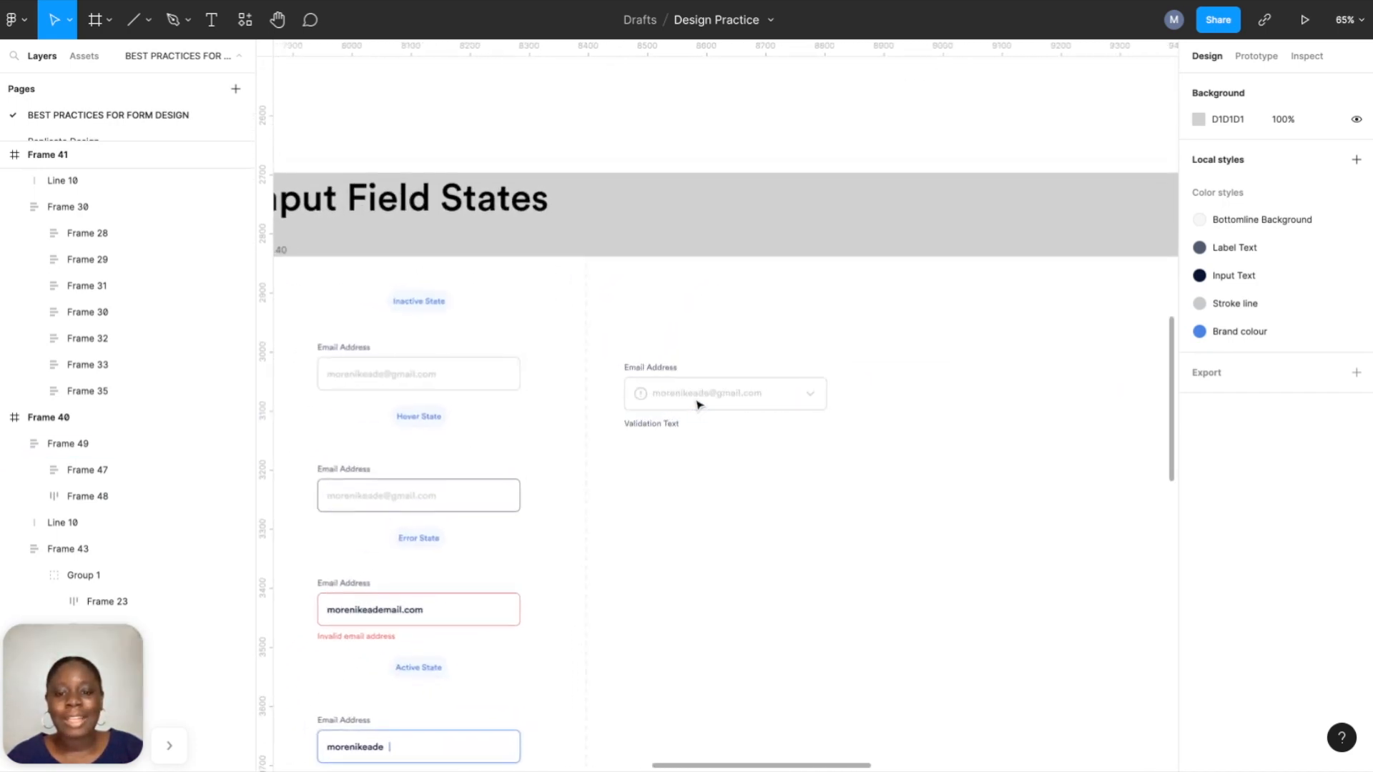
scroll(399, 371, "left", 5)
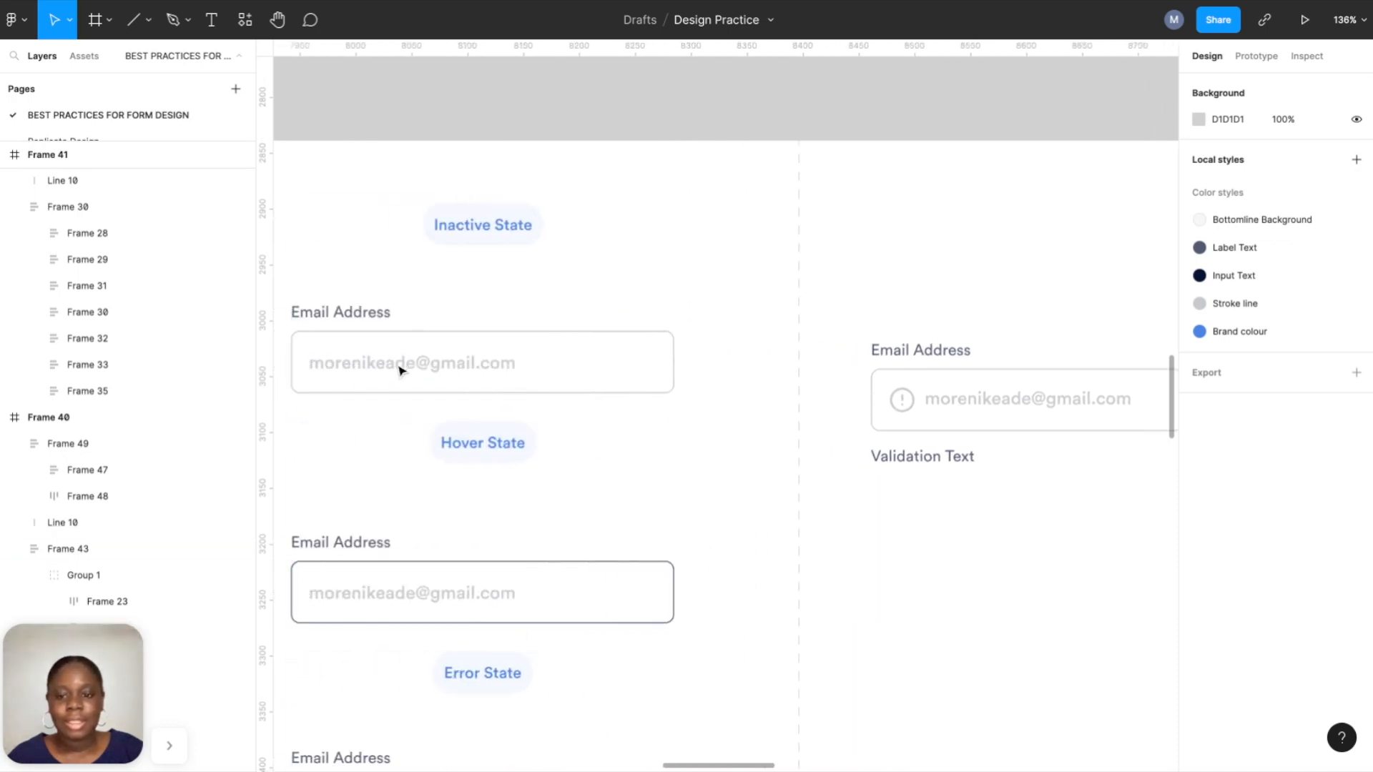
scroll(457, 362, "down", 1)
scroll(861, 383, "right", 3)
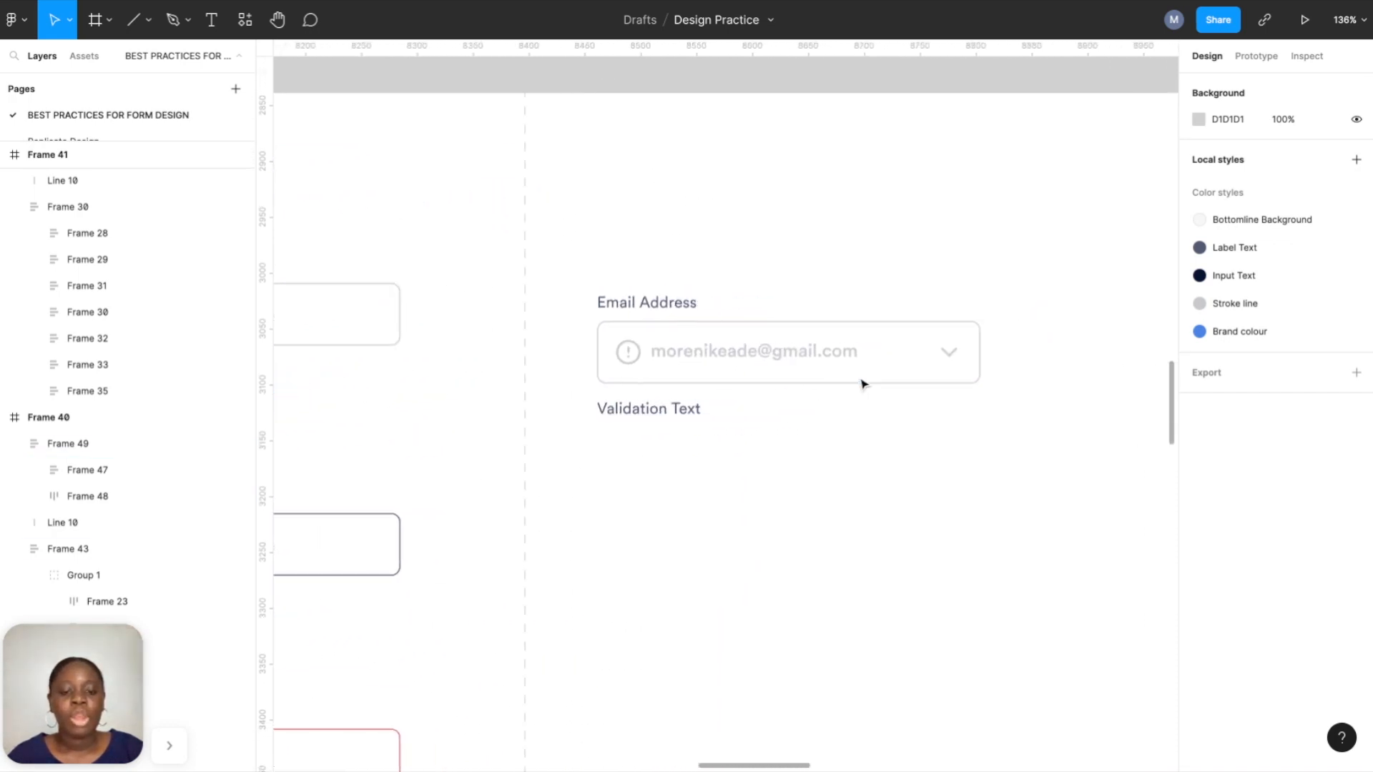
left_click(779, 362)
scroll(780, 363, "down", 2)
left_click_drag(779, 363, 779, 224)
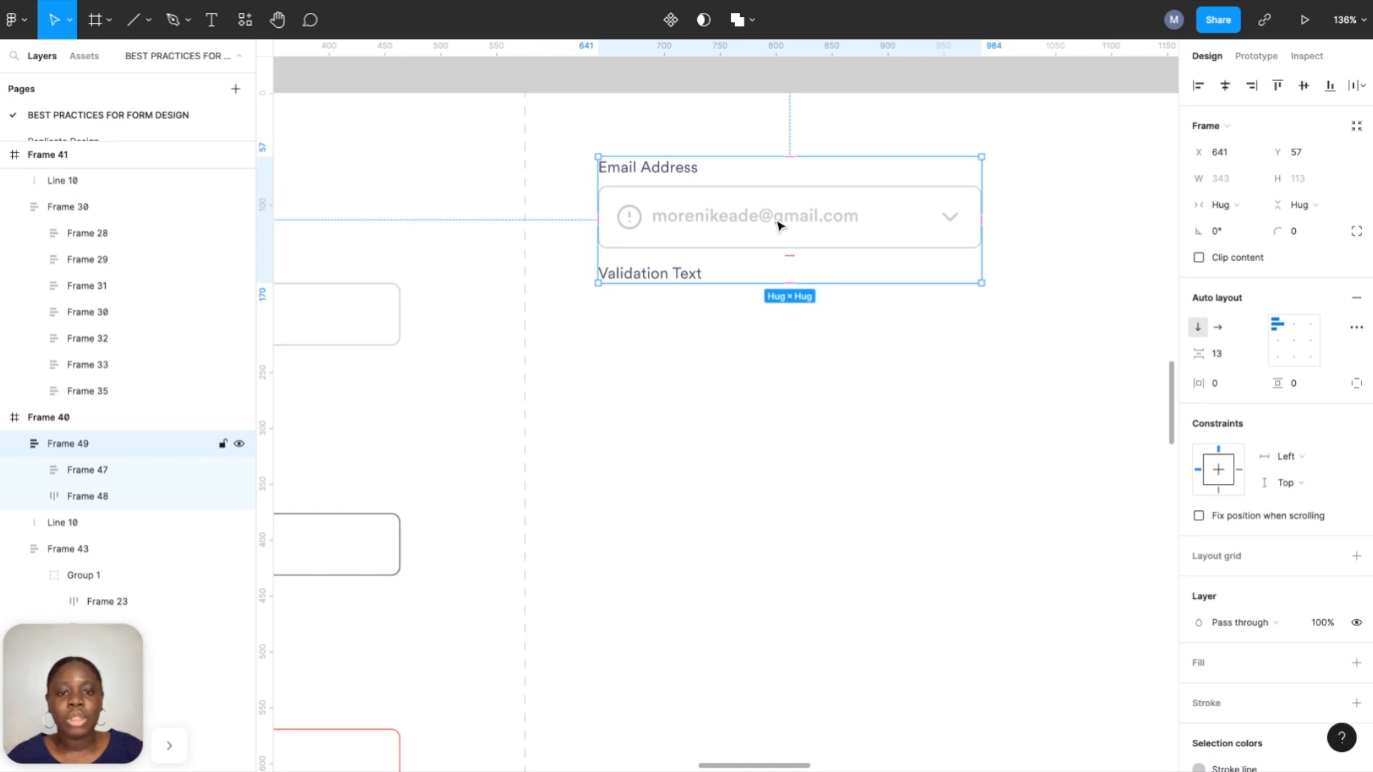
scroll(738, 222, "left", 2)
scroll(738, 222, "down", 4)
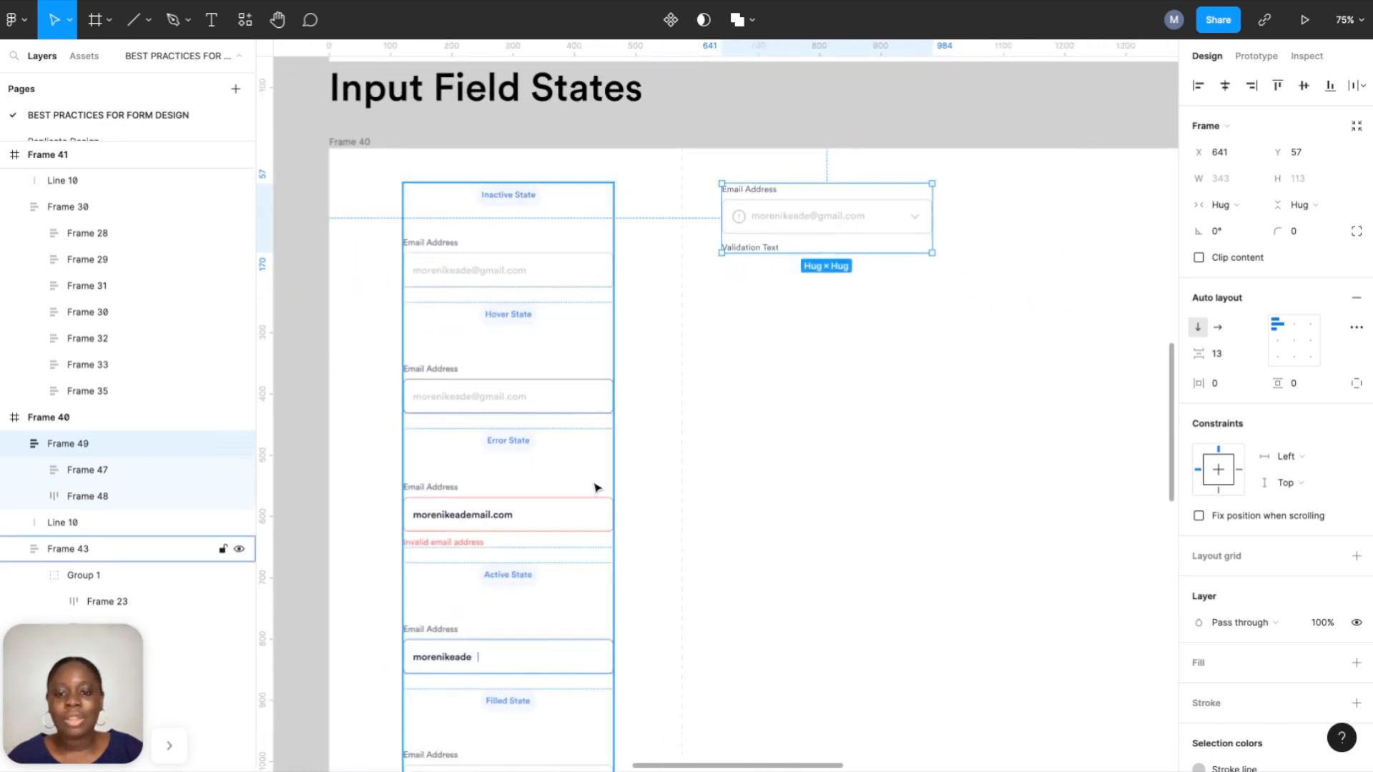
scroll(598, 485, "down", 5)
scroll(595, 488, "up", 2)
scroll(598, 485, "up", 5)
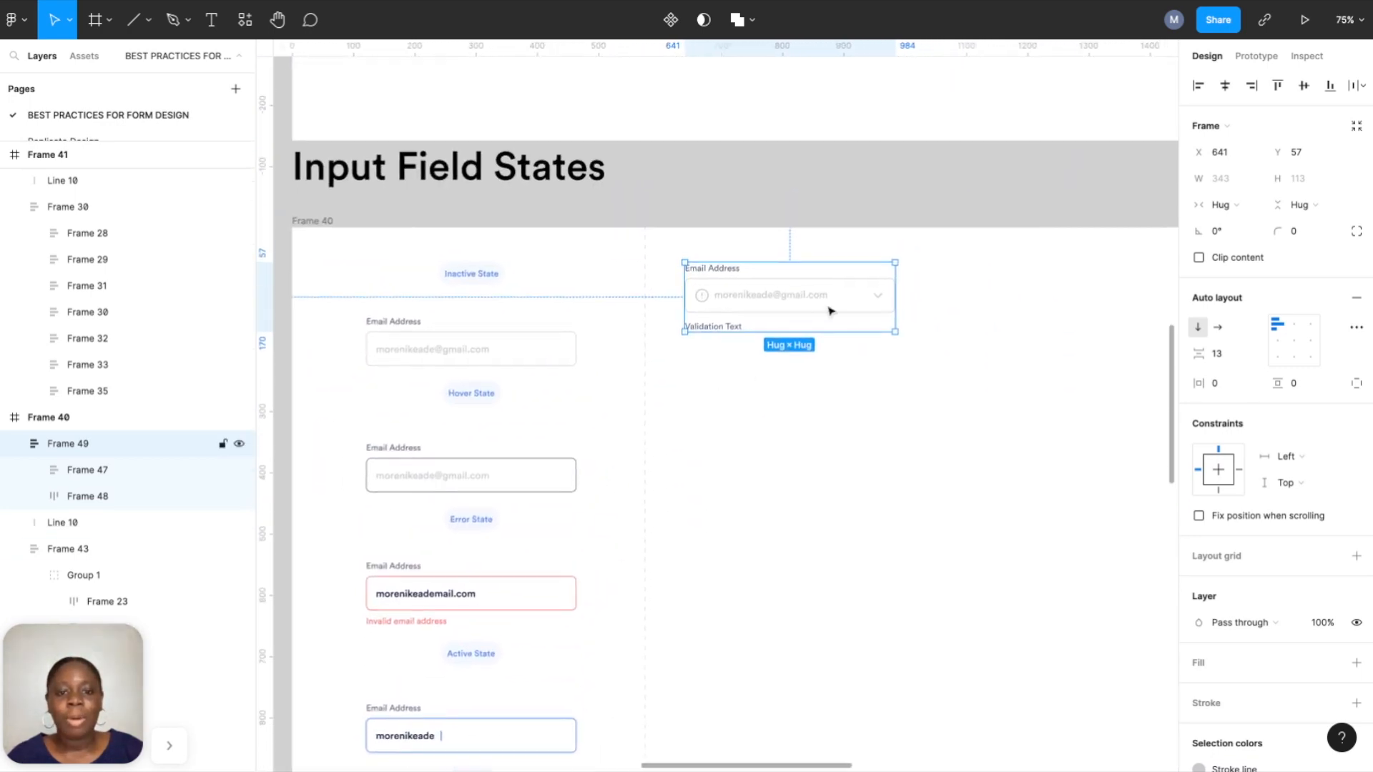
scroll(828, 309, "up", 5)
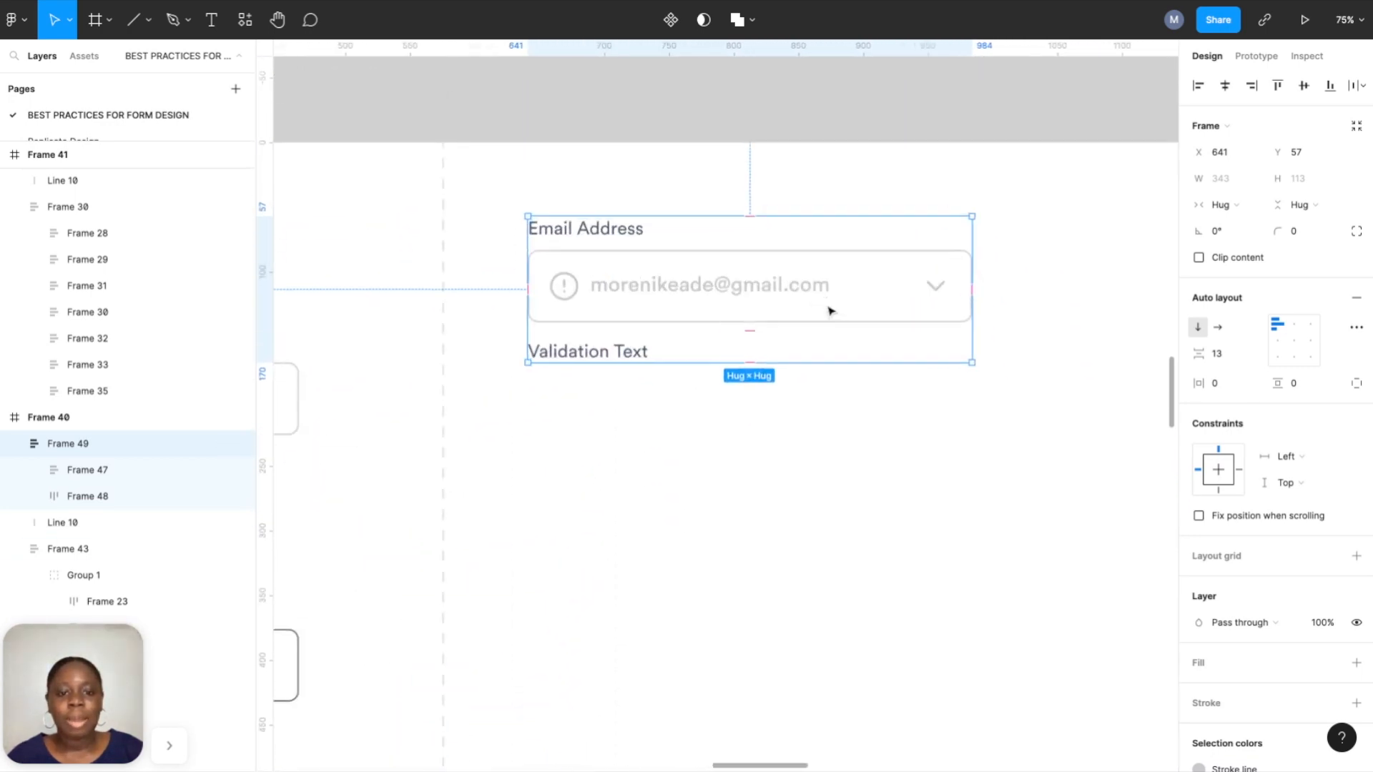
Make the email field group a component with a second variant, naming the variant property 'State'.
left_click(671, 22)
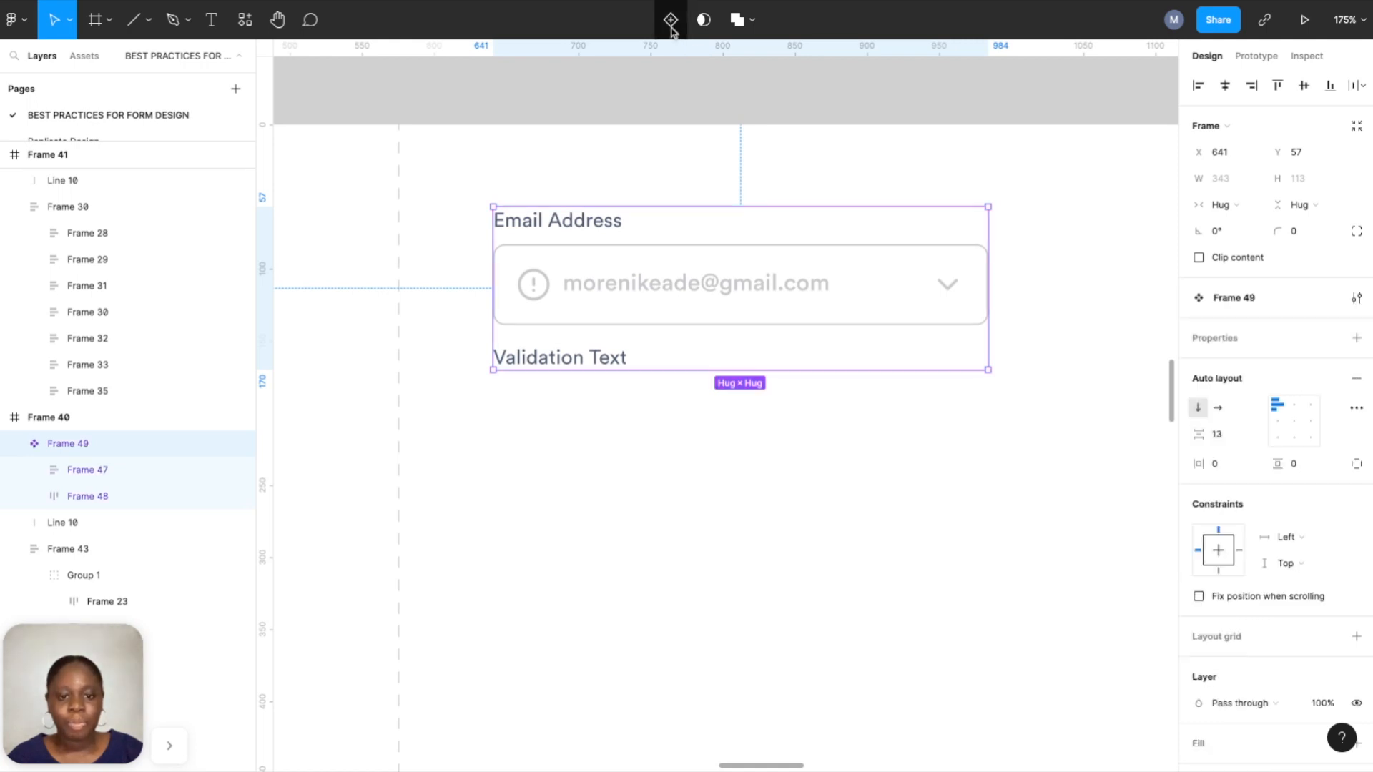
left_click(671, 21)
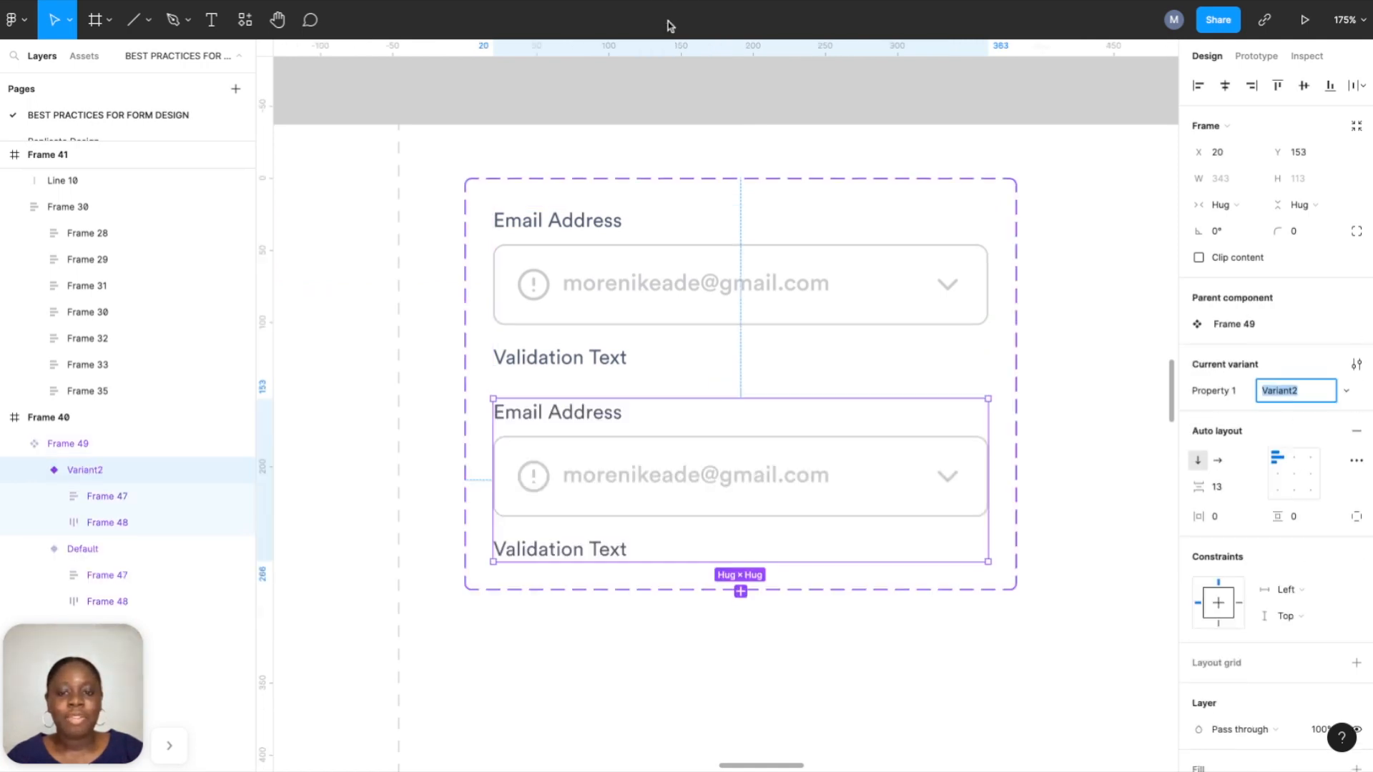
left_click(653, 183)
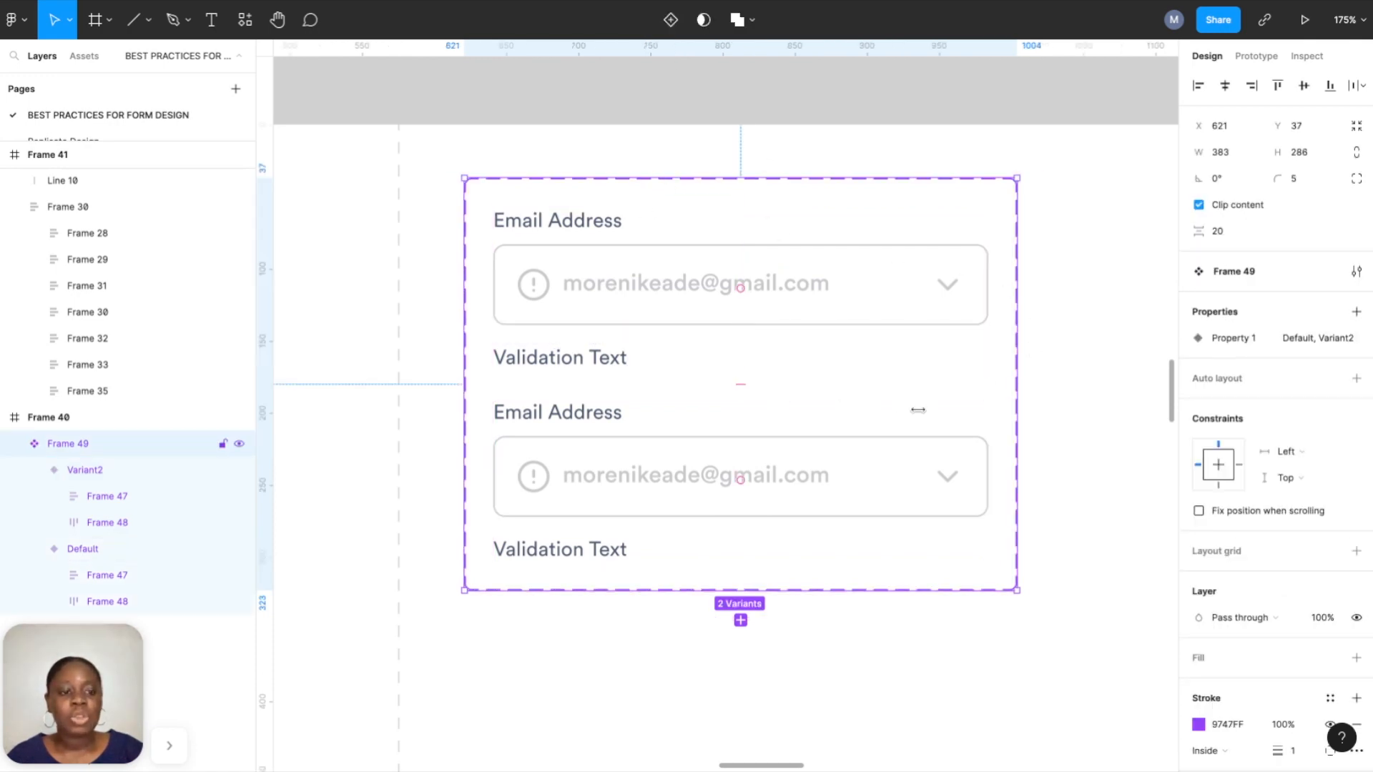
mouse_move(1251, 347)
double_click(1242, 344)
type("Sta")
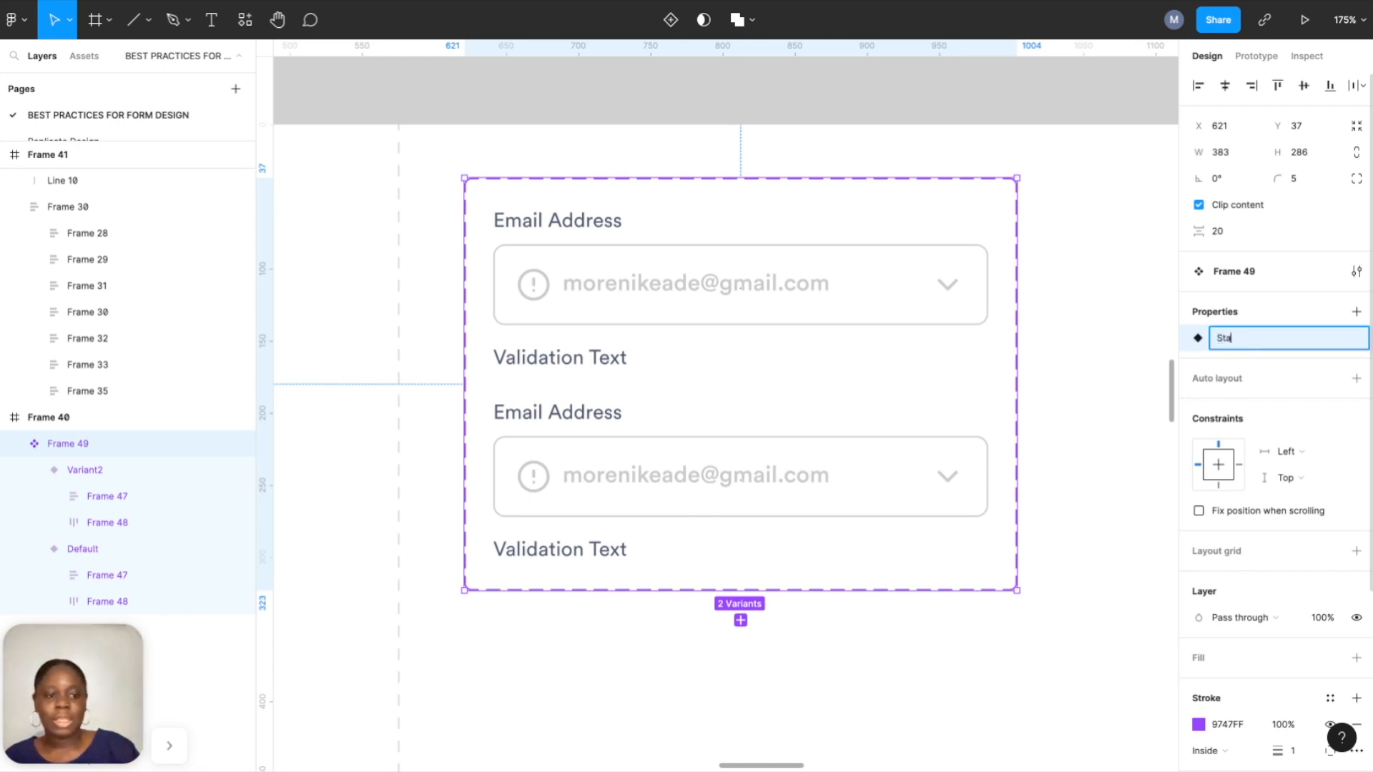
type("te")
key("Return")
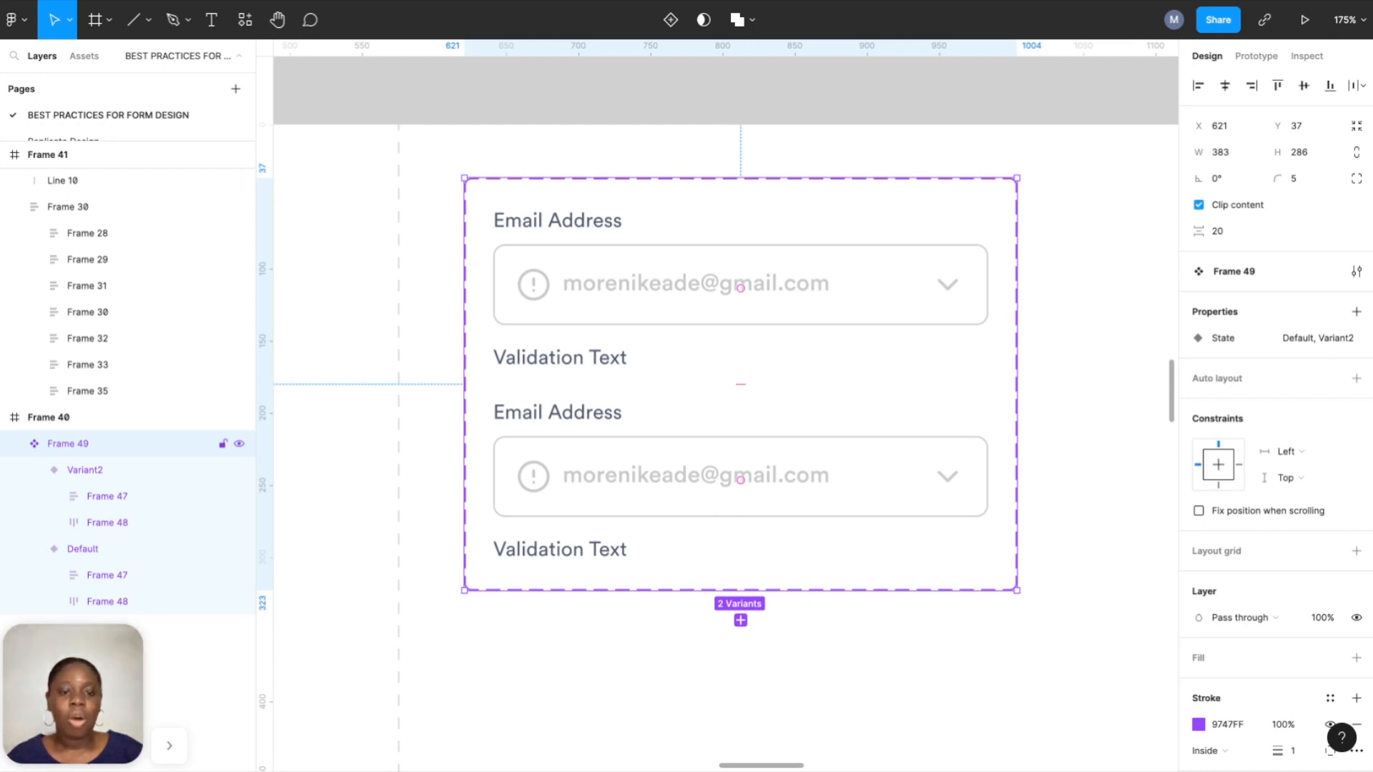
scroll(905, 309, "down", 3, "ctrl")
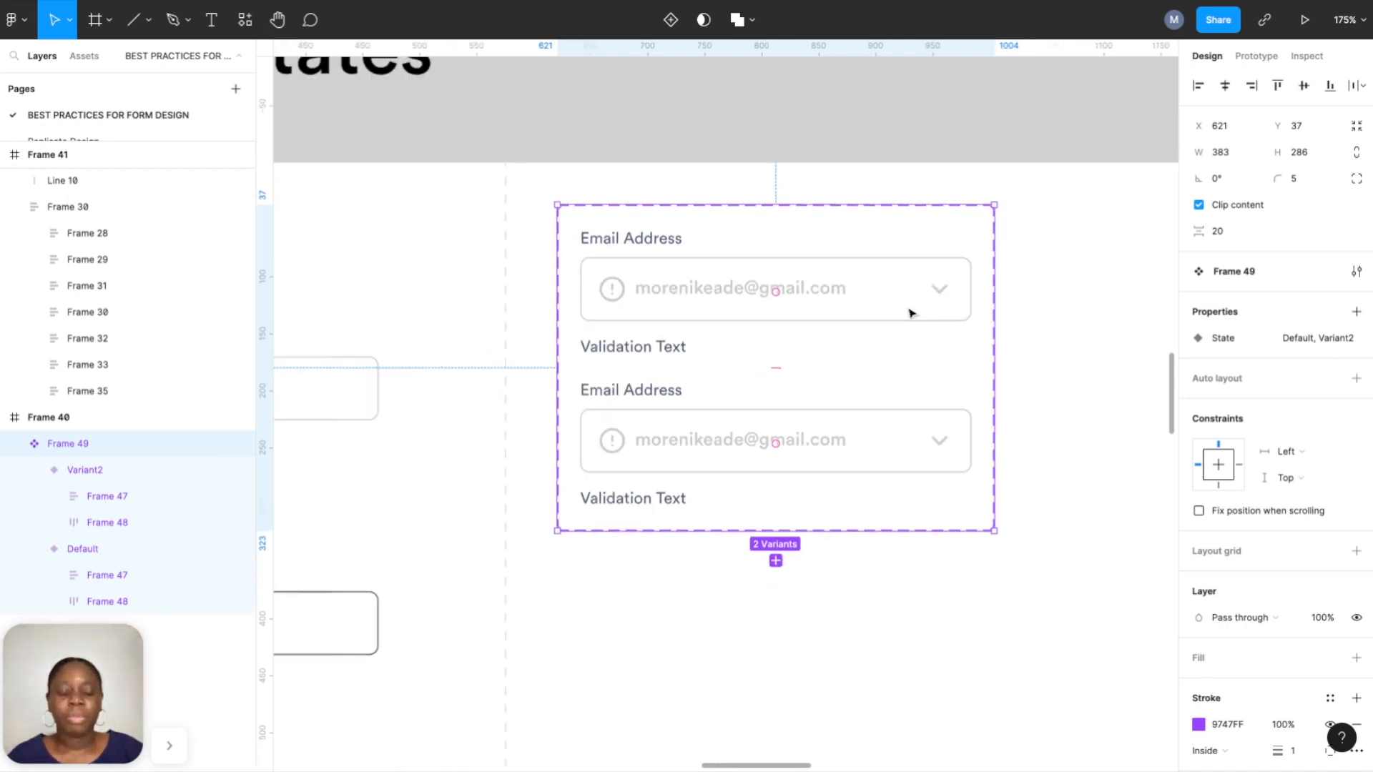
scroll(871, 279, "down", 2)
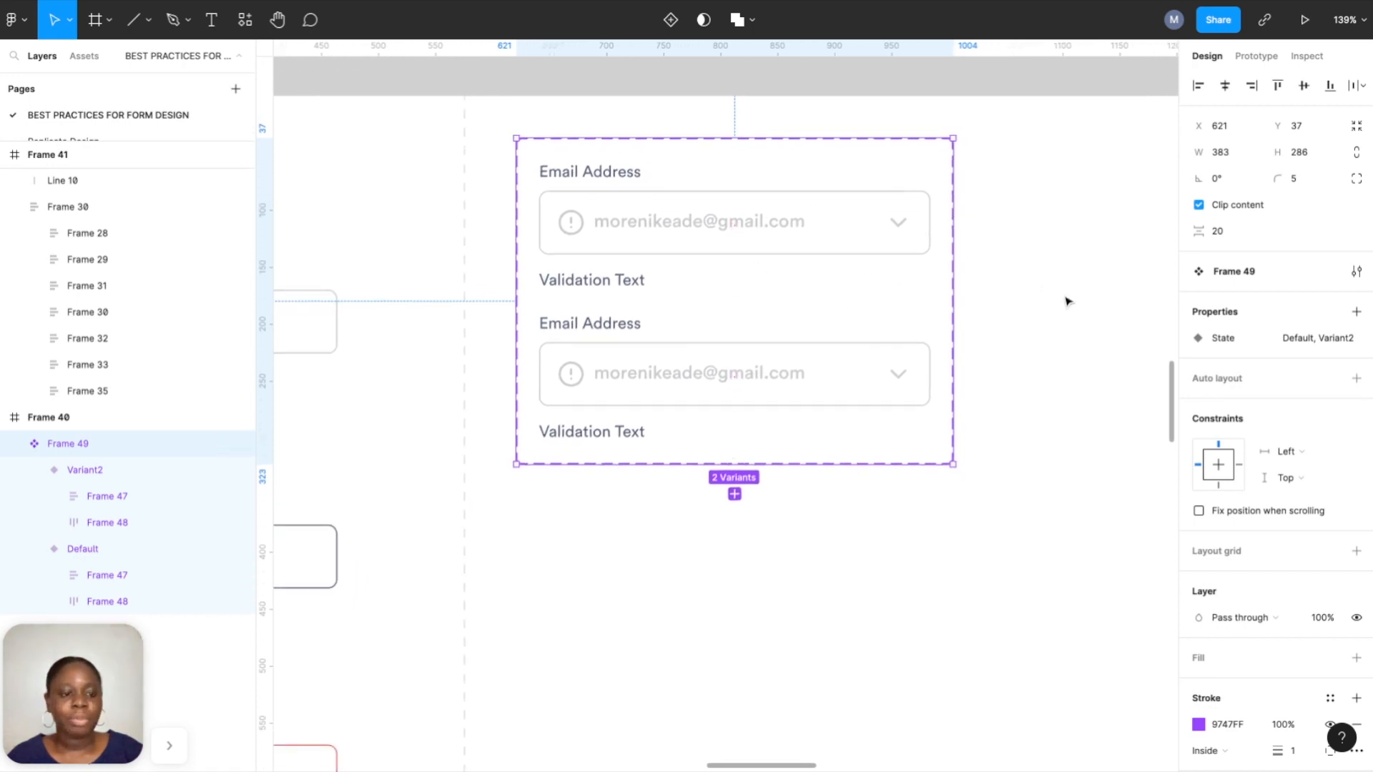
Add Trailing Icon and Leading Icon variant properties, moving Leading Icon above Trailing Icon.
left_click(1353, 315)
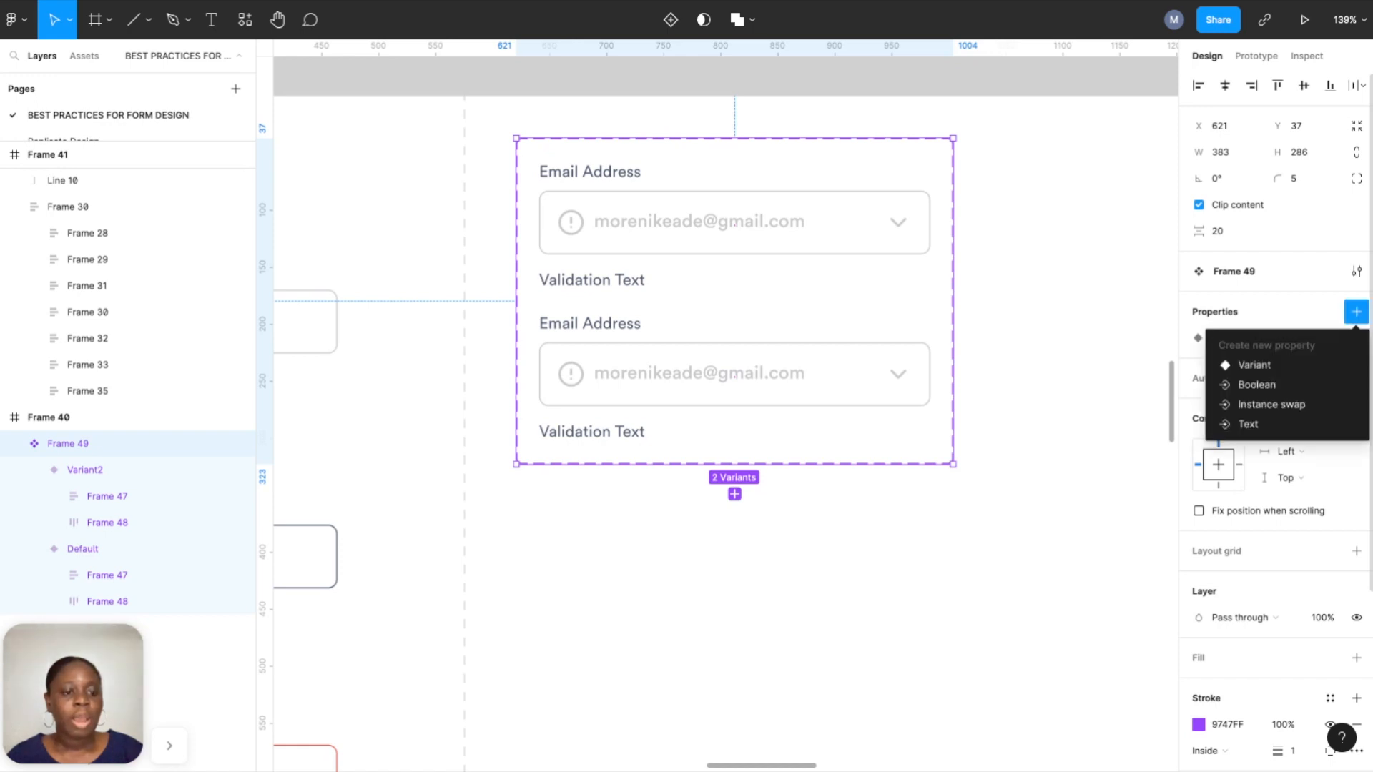
left_click(1266, 371)
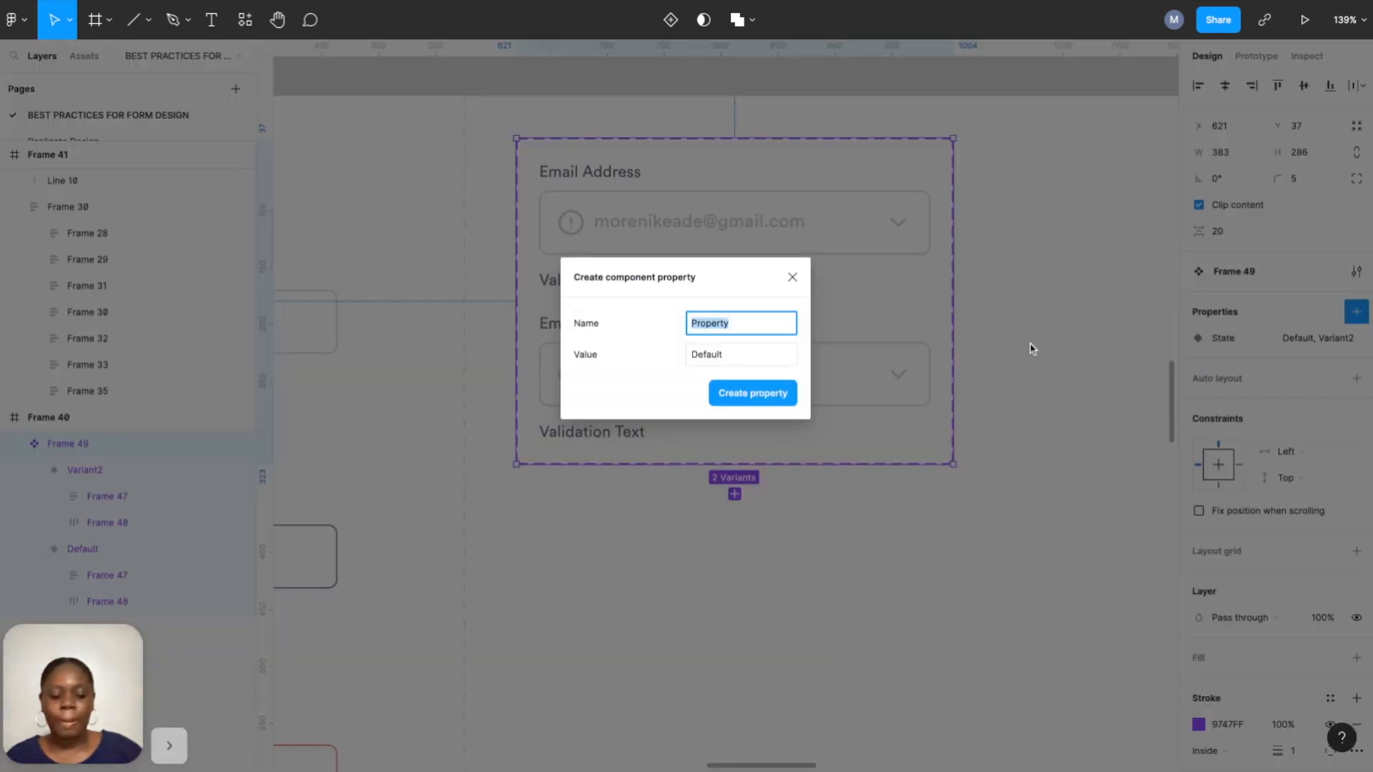
type("Tra")
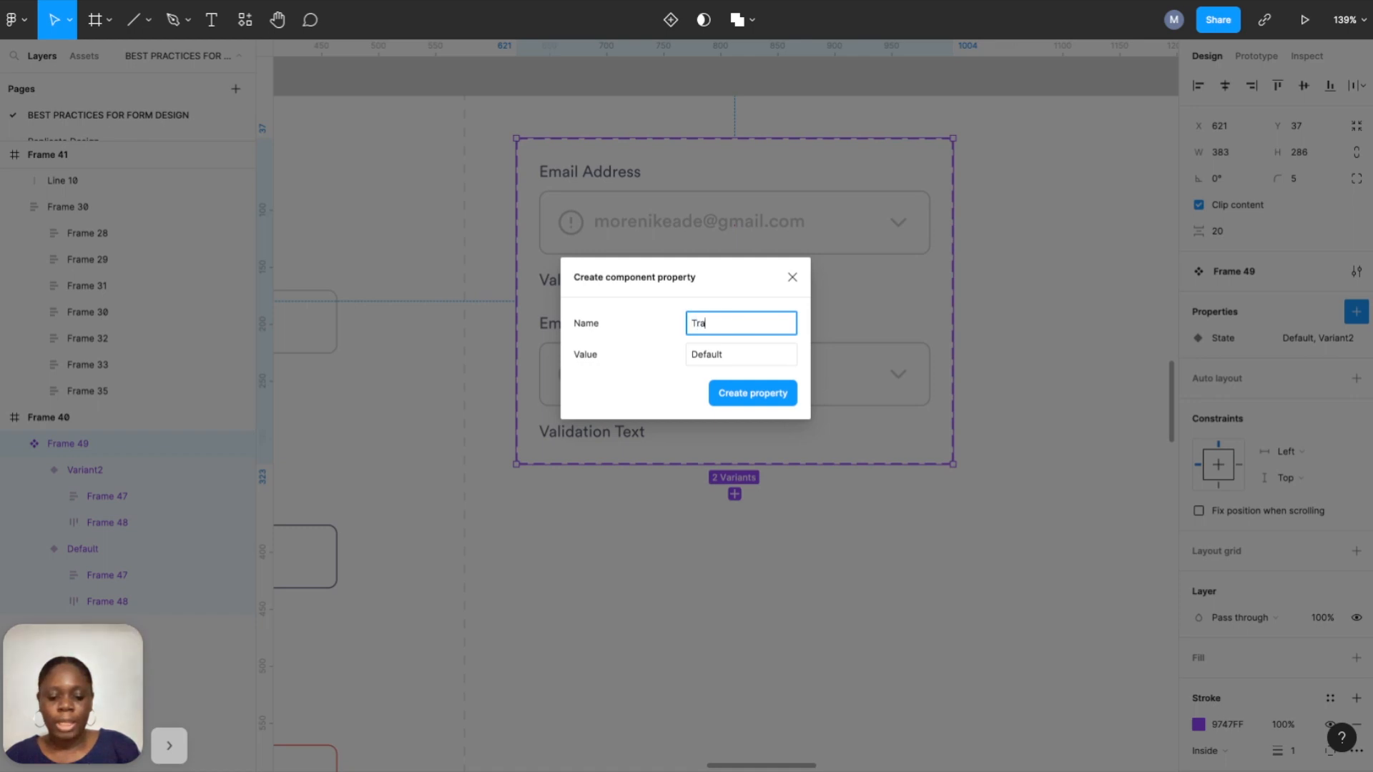
type("iling Icon")
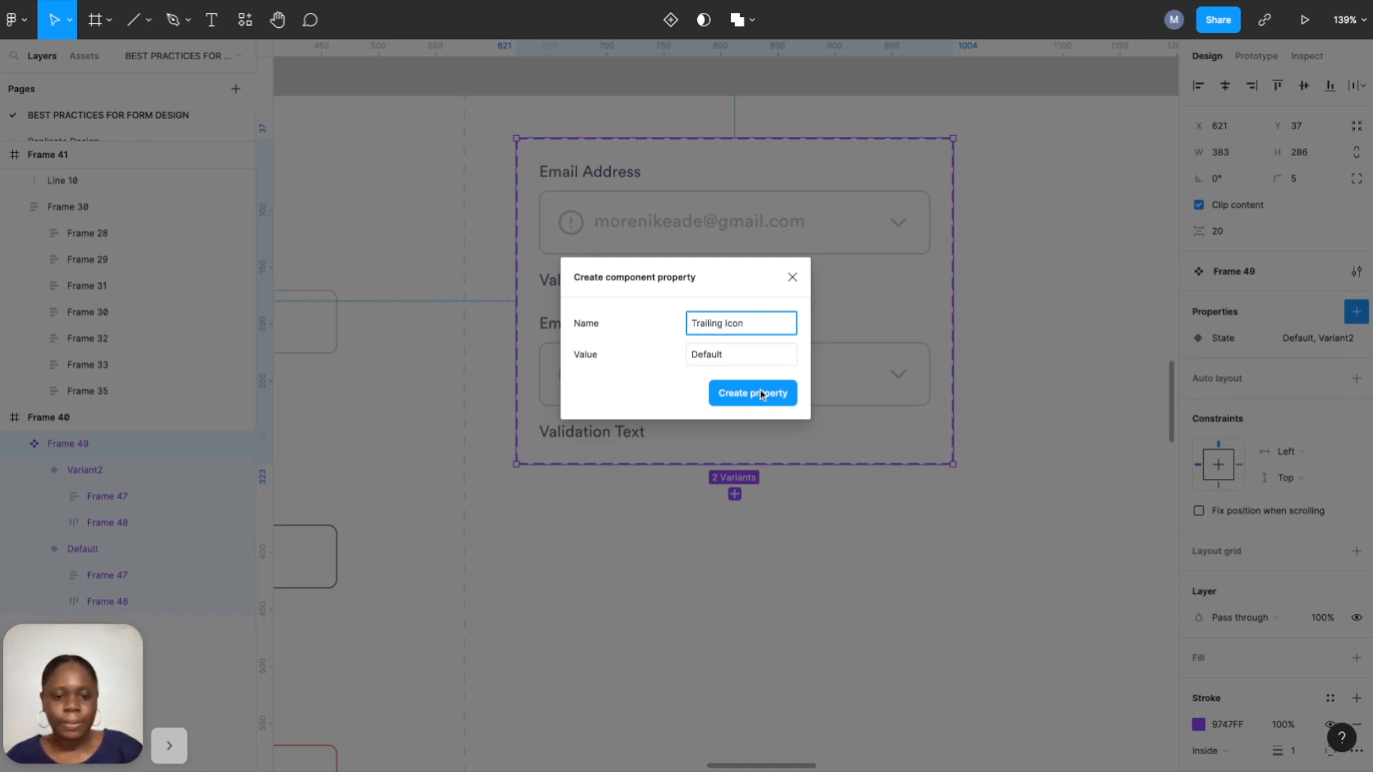
left_click(760, 393)
left_click(1356, 312)
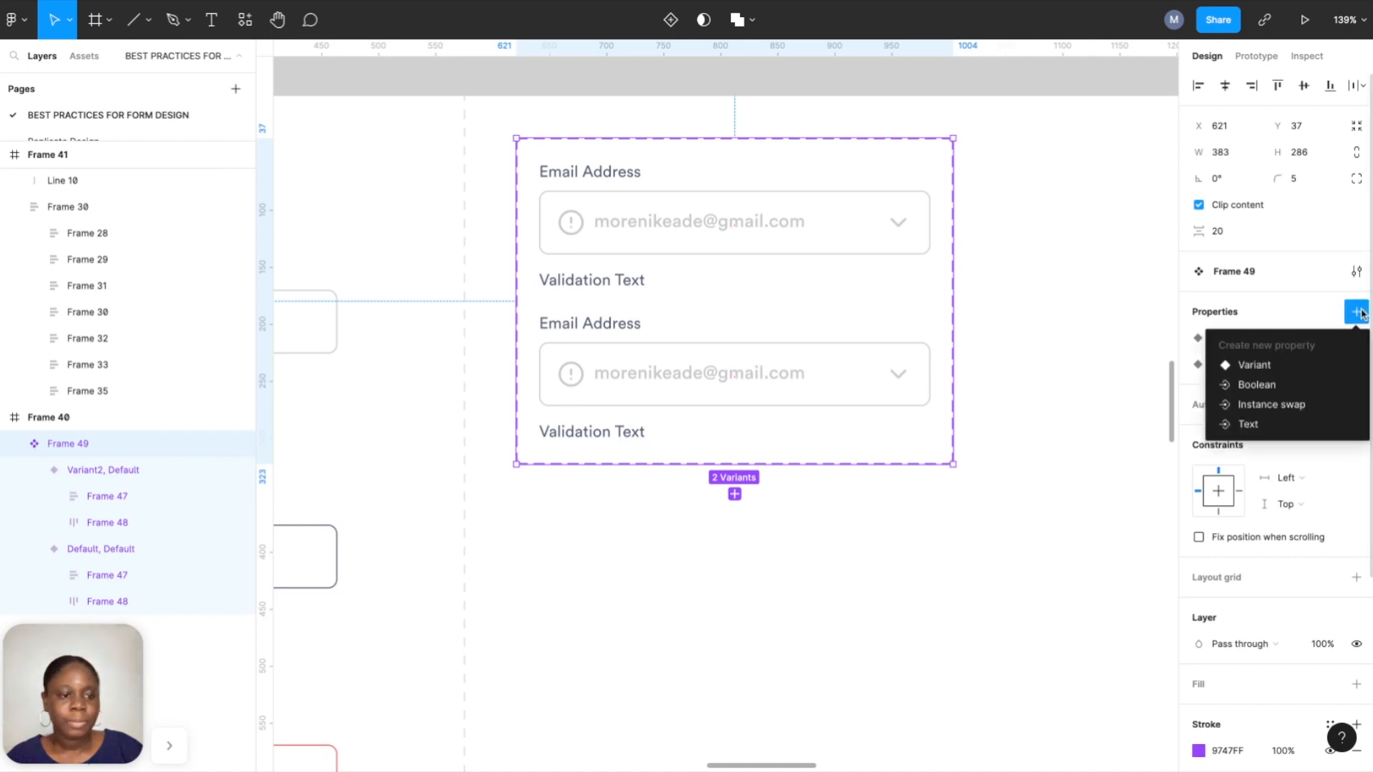
left_click(1236, 371)
type("Leading")
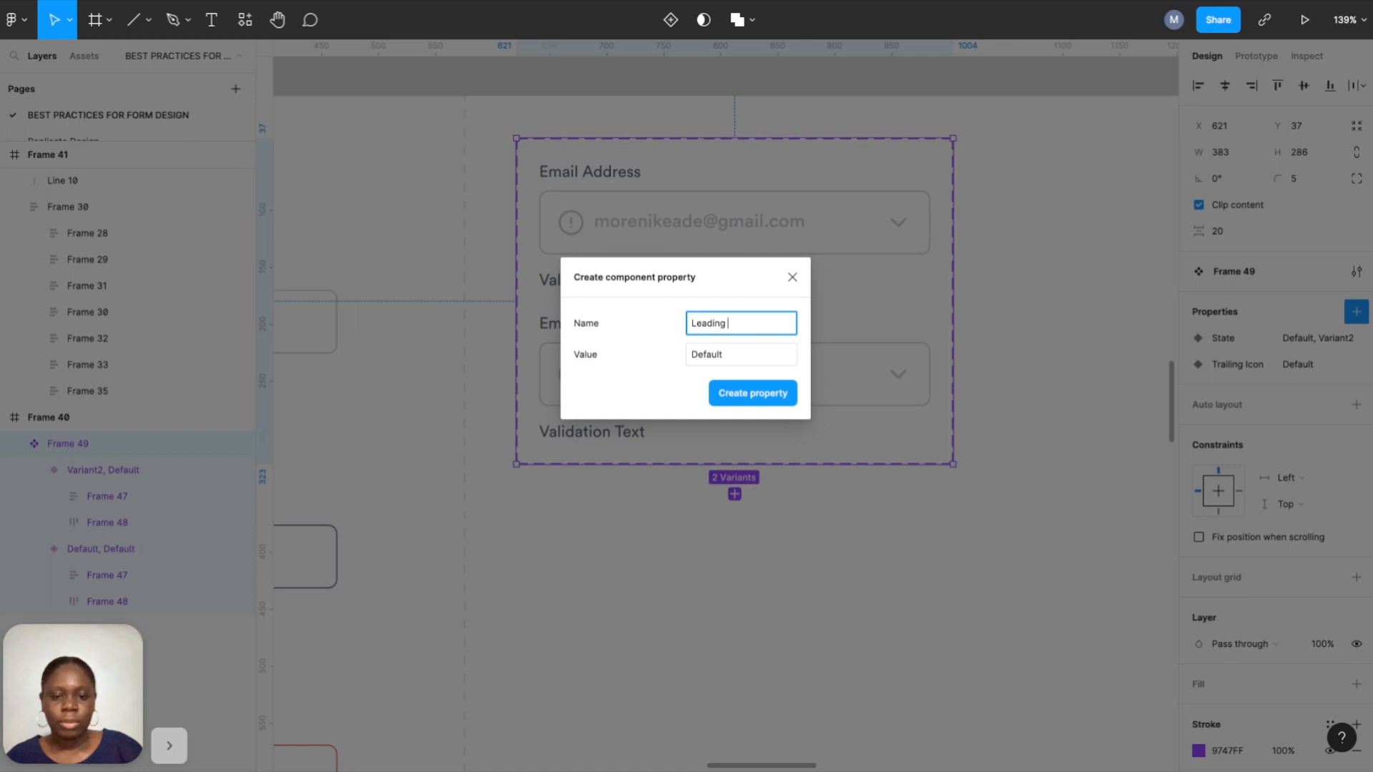
type(" Icon")
left_click(760, 393)
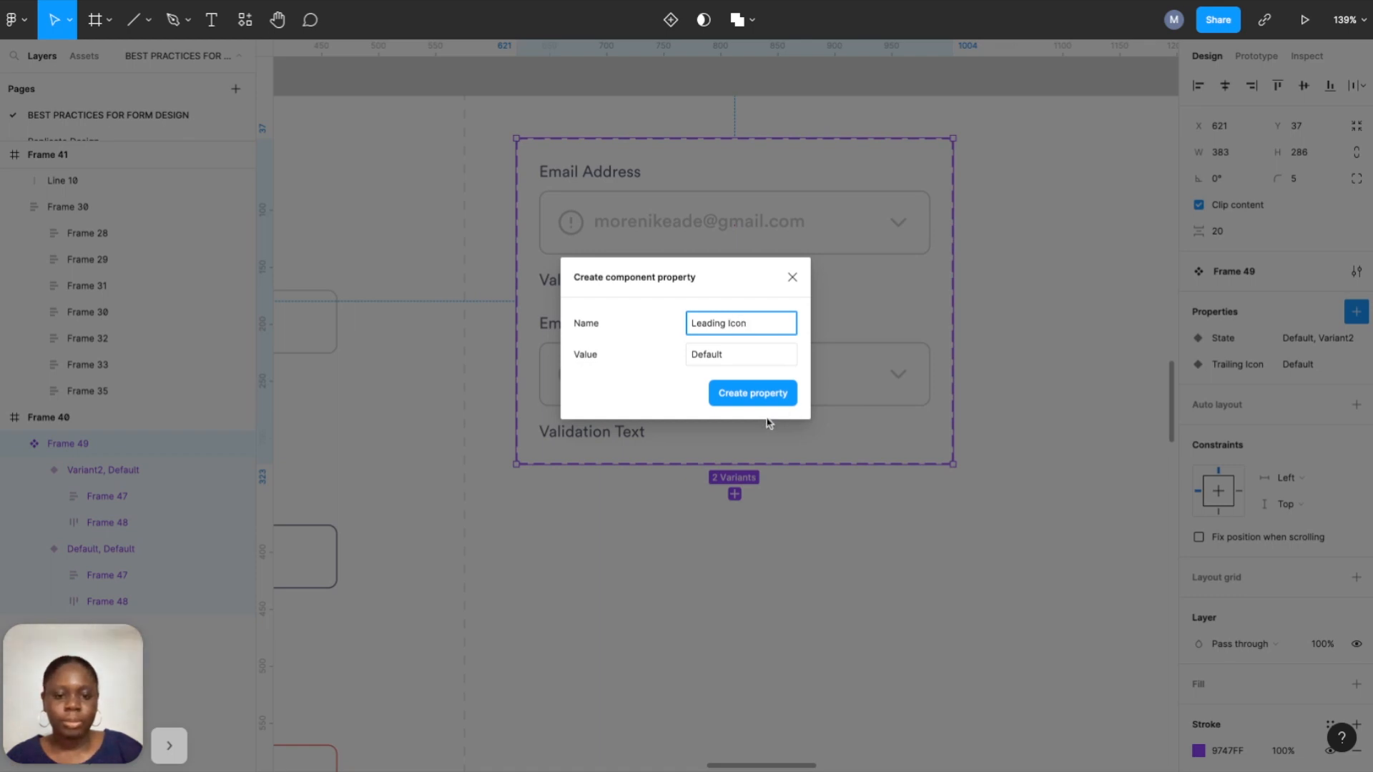
left_click_drag(1187, 391, 1189, 363)
Add a Validation text variant property and review the component set's properties.
left_click(1357, 312)
left_click(1243, 364)
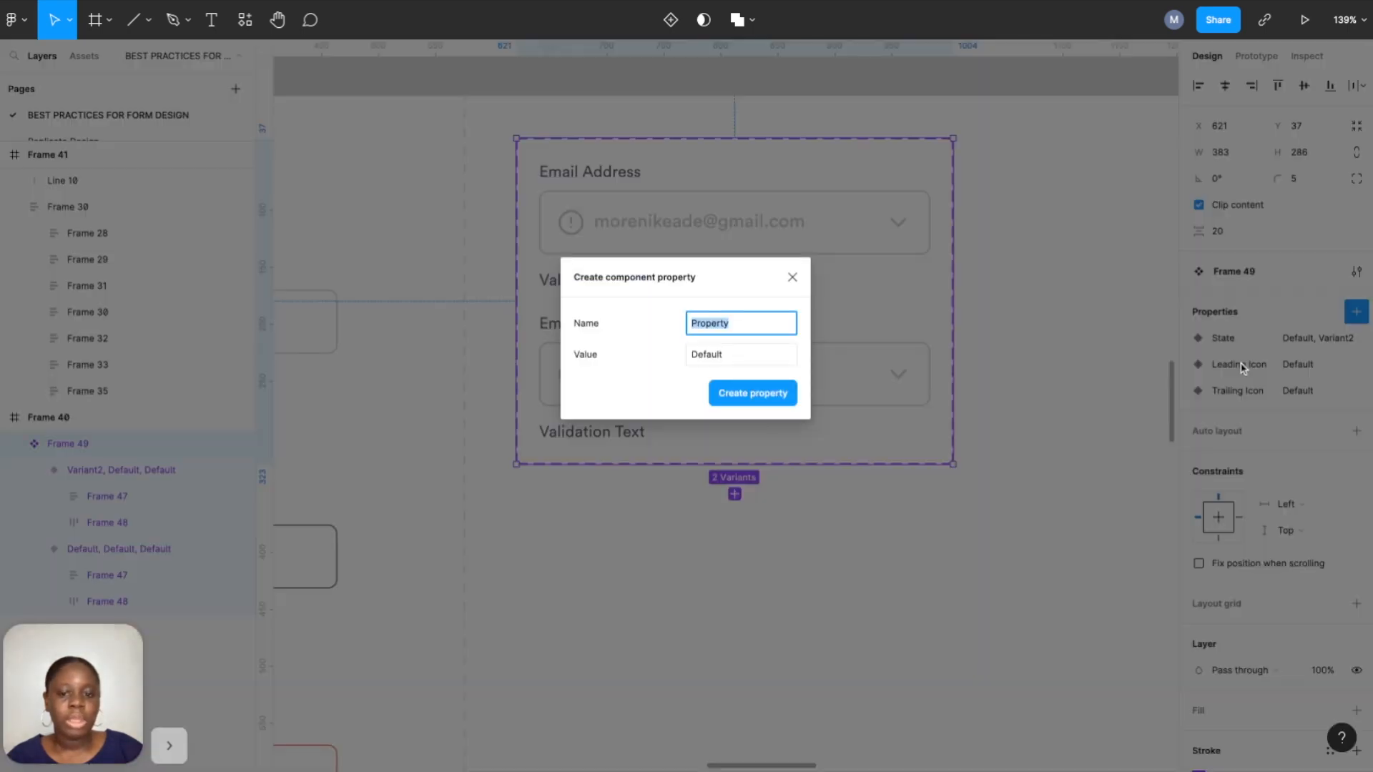
type("Validation text")
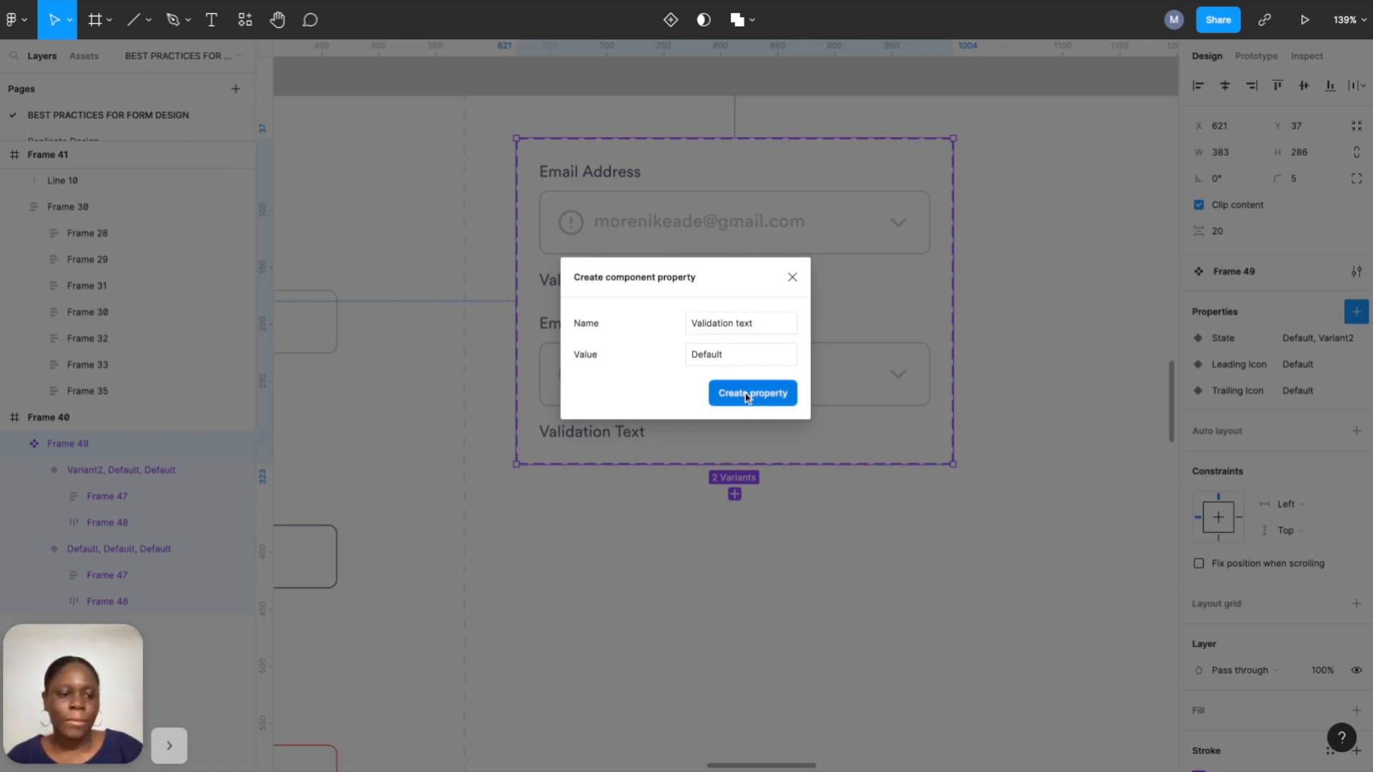
left_click(747, 398)
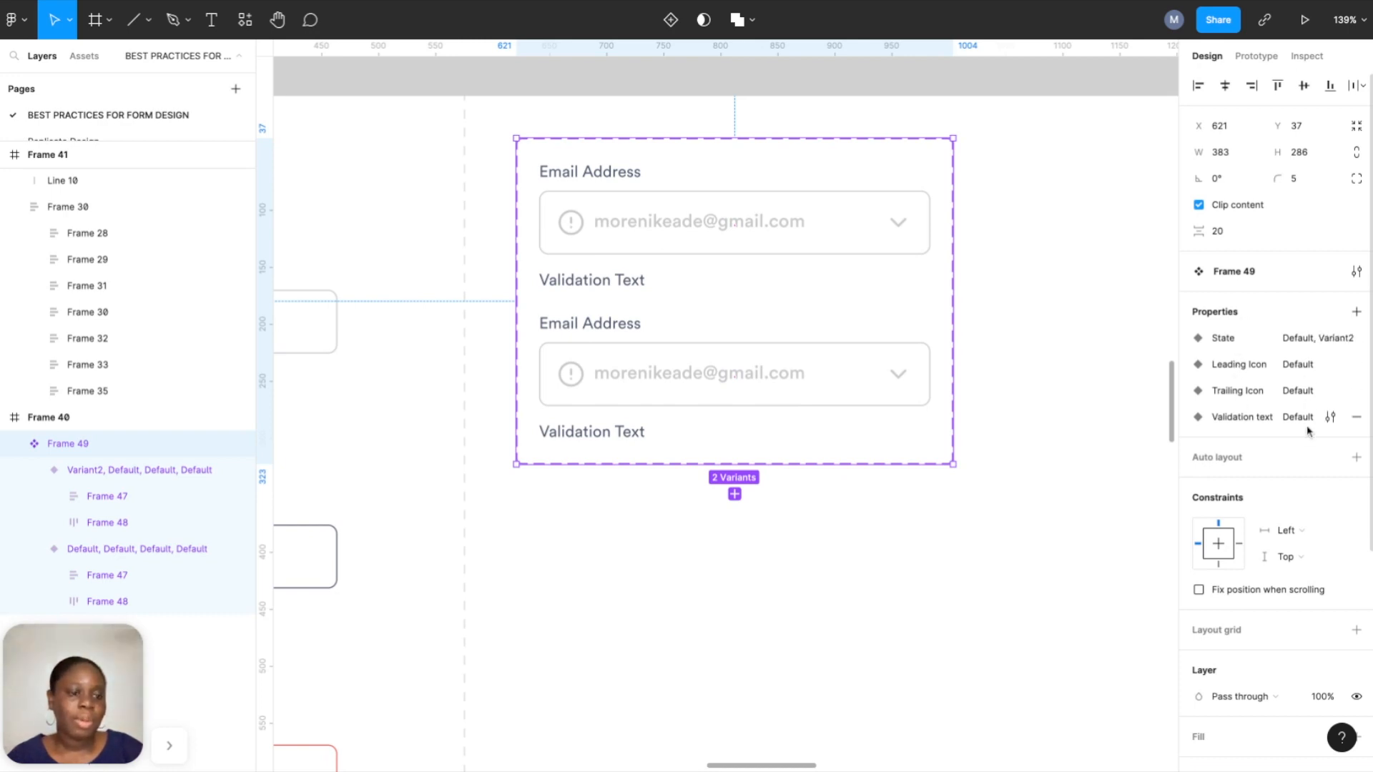
left_click(1303, 369)
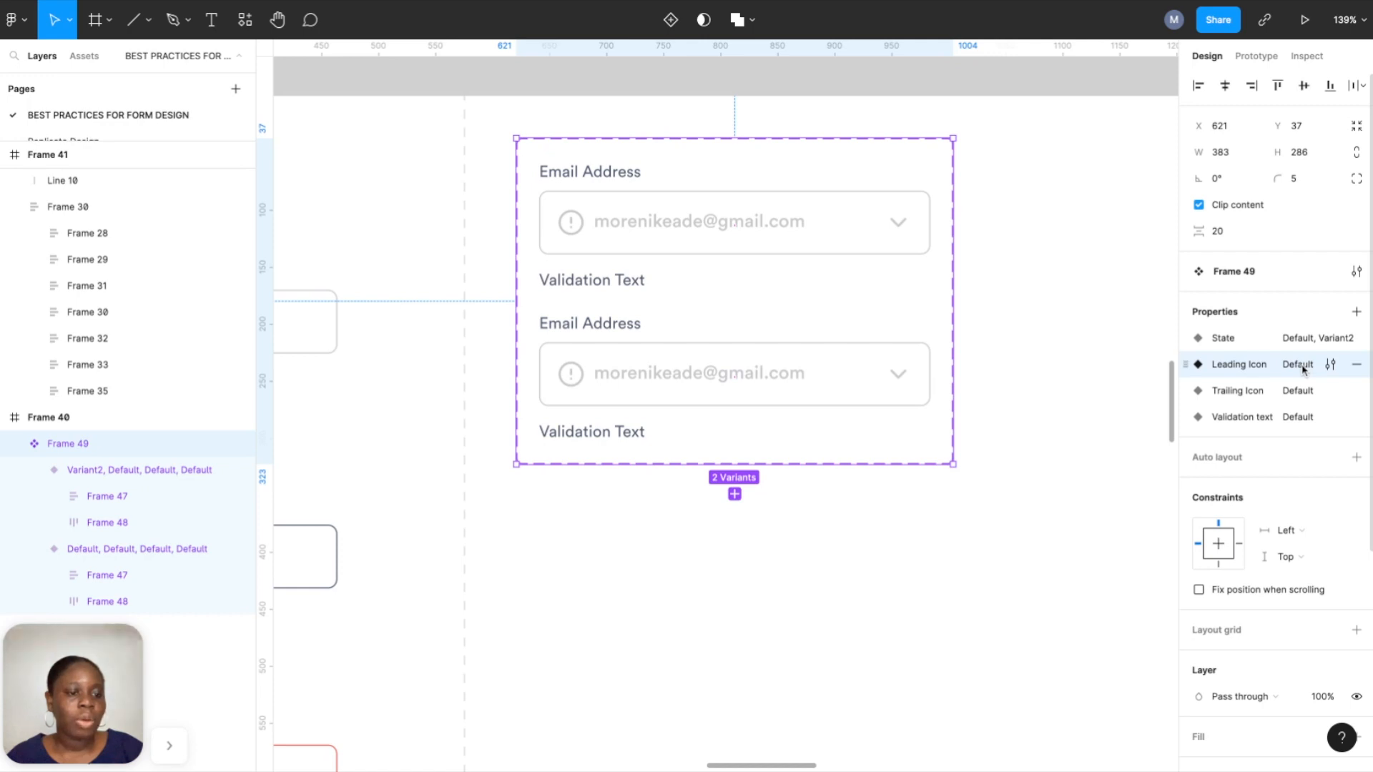
double_click(1303, 369)
left_click(1288, 339)
left_click(1245, 371)
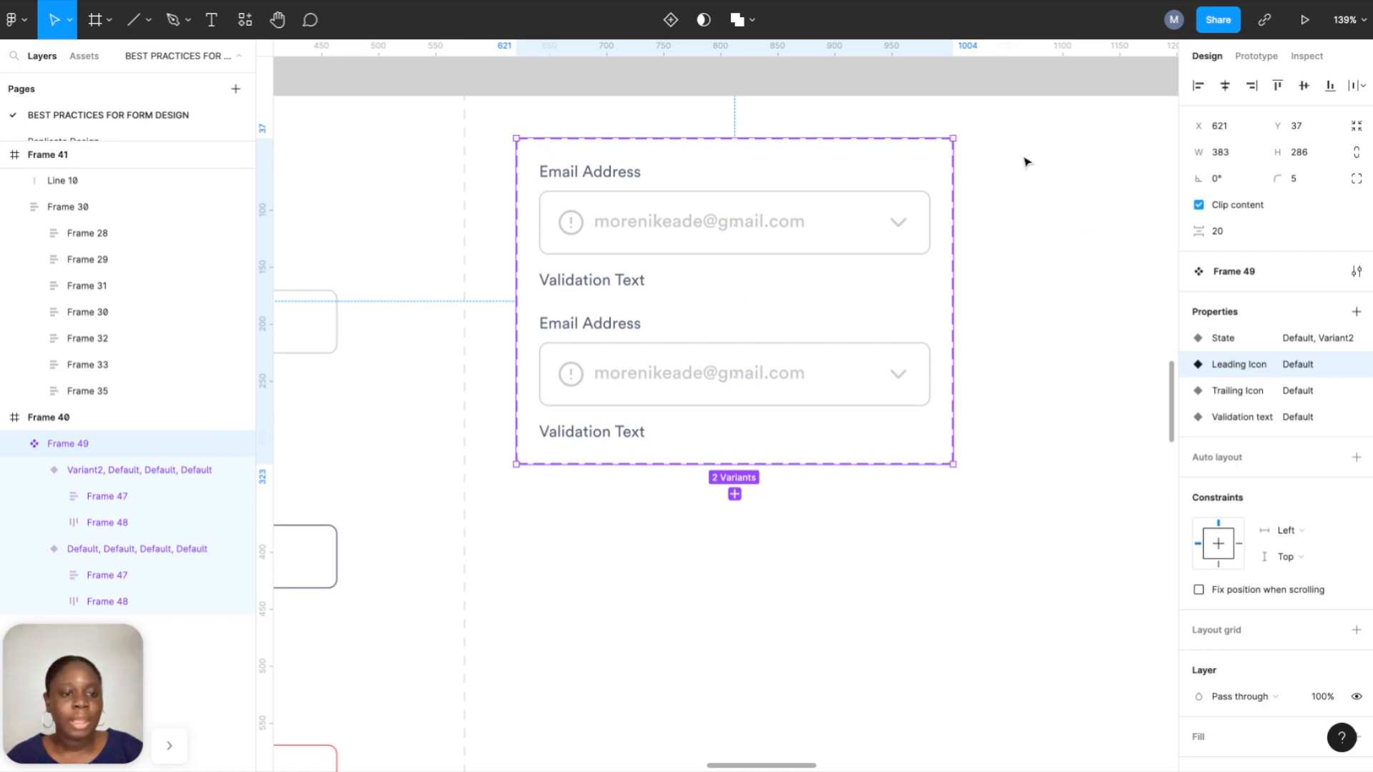
left_click(991, 148)
left_click(907, 147)
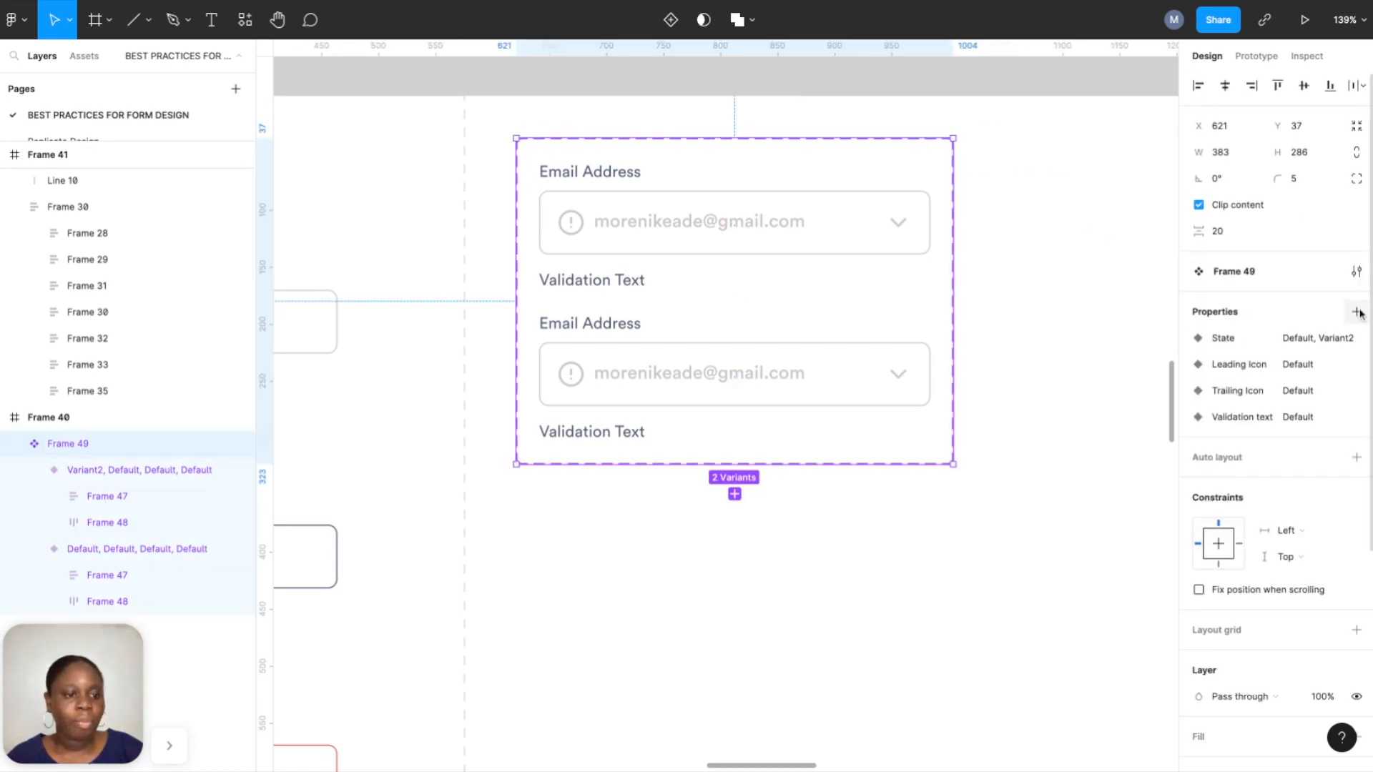
Space the two email field variants 40 apart using temporary auto layout.
left_click(1357, 458)
left_click(1224, 521)
type("4")
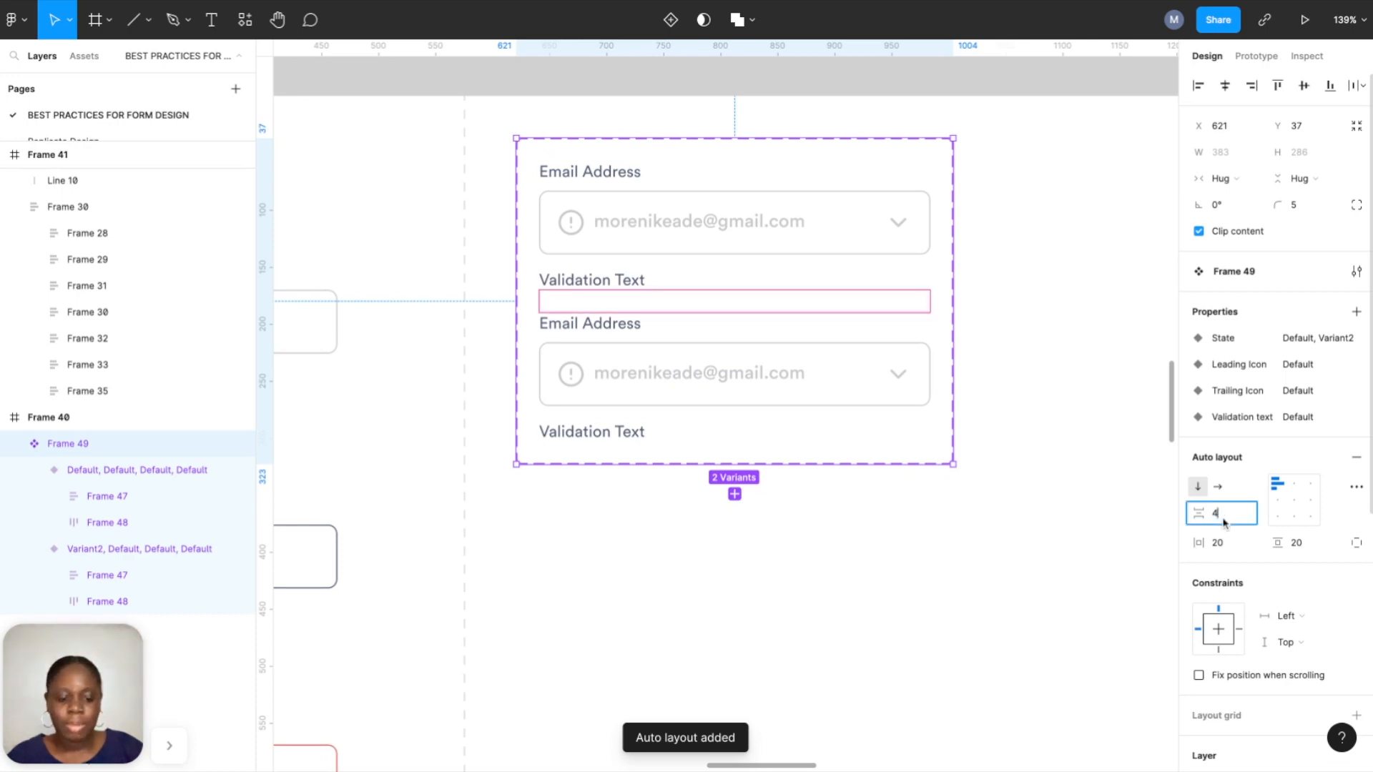
type("0")
key("Return")
left_click(1357, 458)
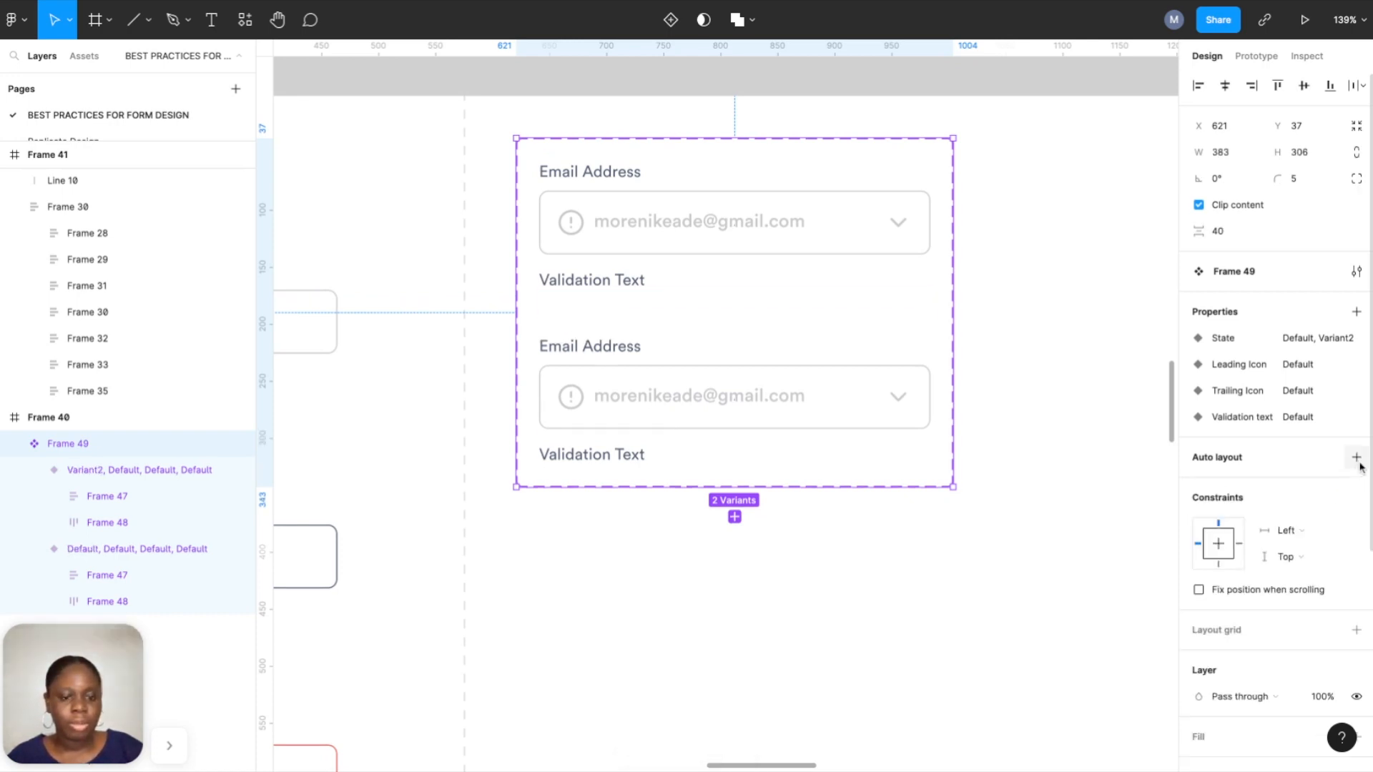
Give the second variant's input box border the Label Text colour style.
left_click(806, 388)
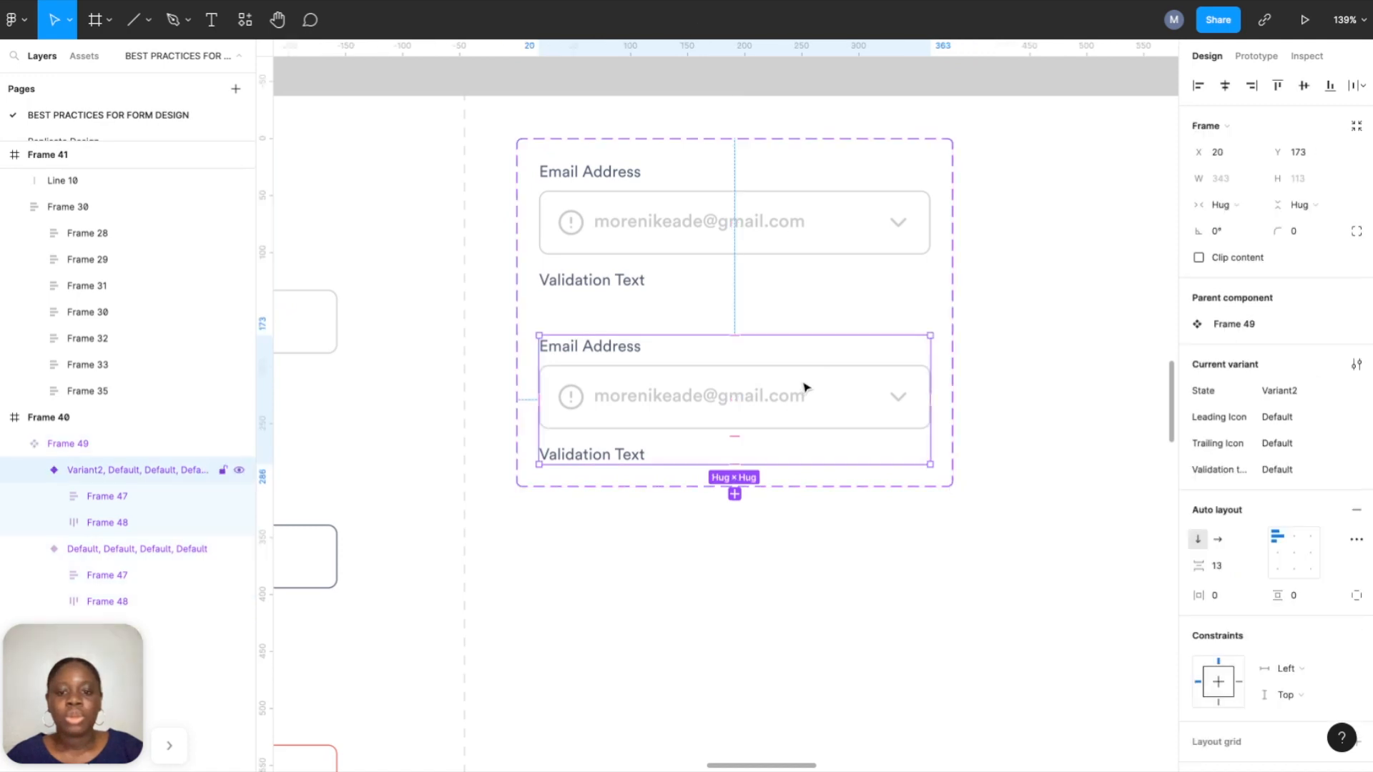
scroll(804, 387, "left", 10)
scroll(805, 387, "down", 3)
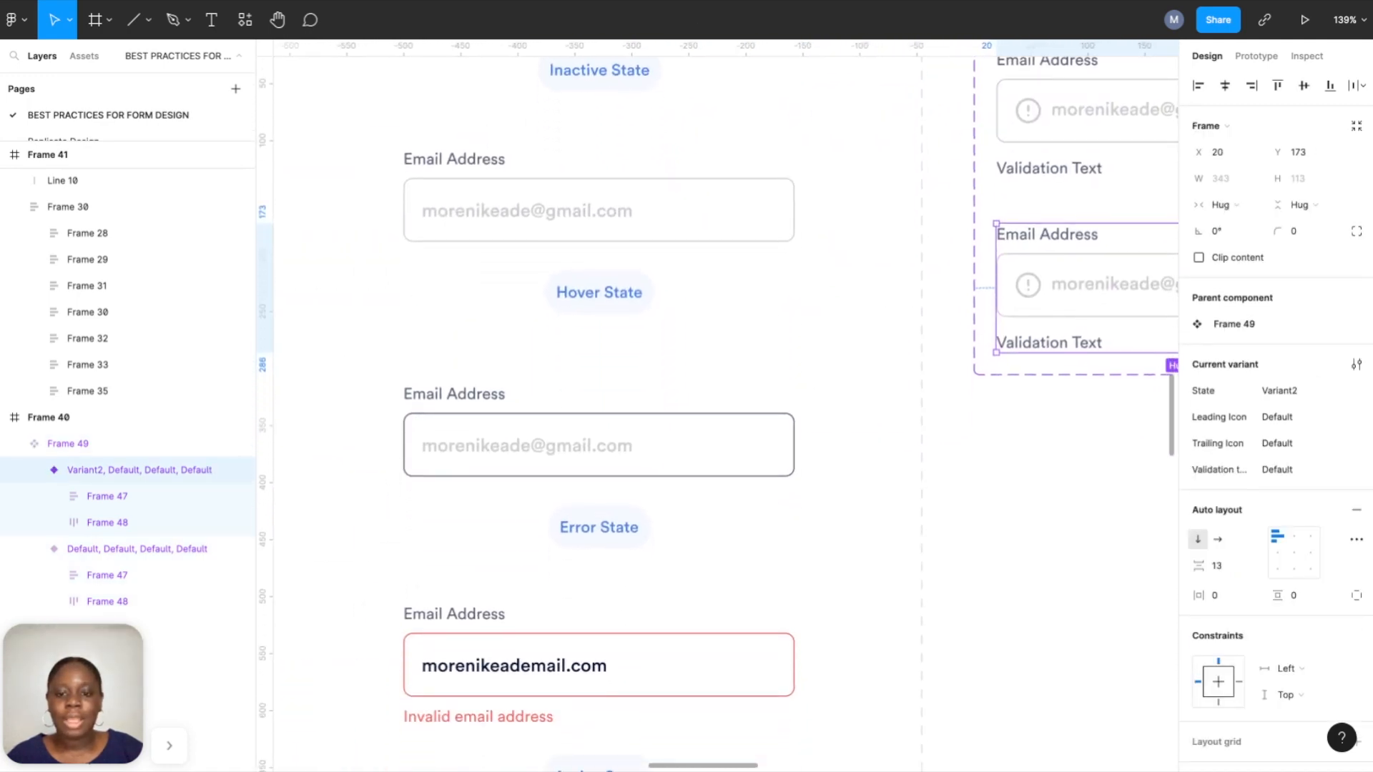
scroll(615, 432, "right", 5)
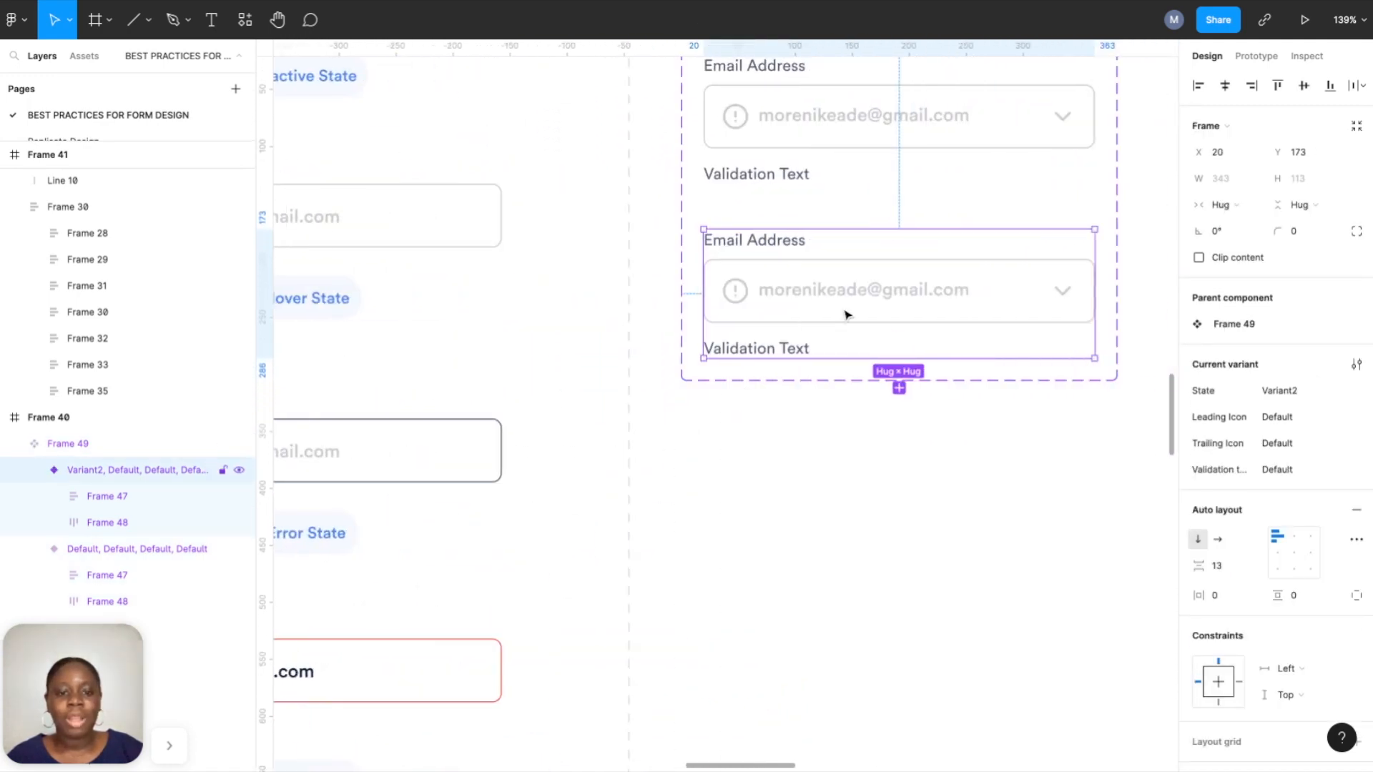
scroll(846, 312, "left", 3)
scroll(846, 329, "right", 10)
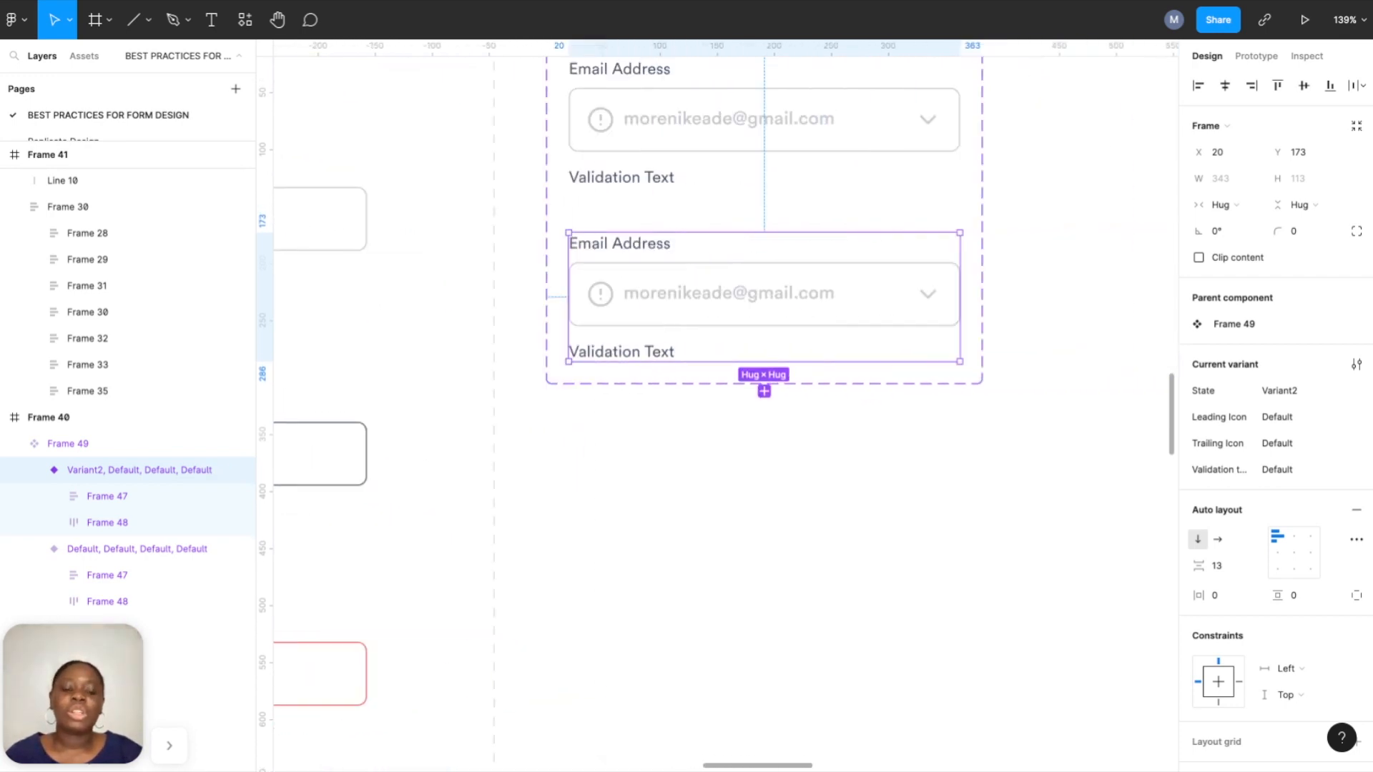
scroll(847, 347, "left", 4)
scroll(848, 347, "up", 2)
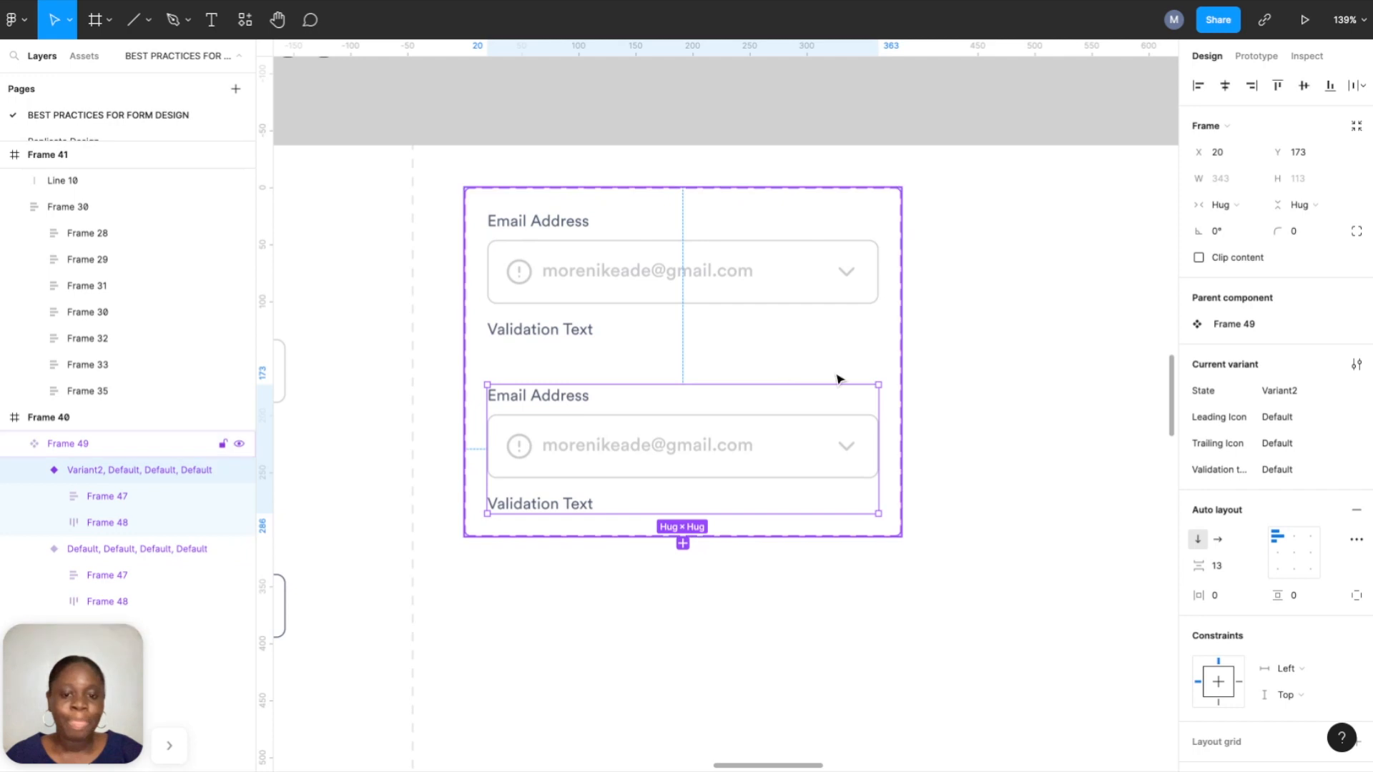
scroll(730, 430, "up", 5)
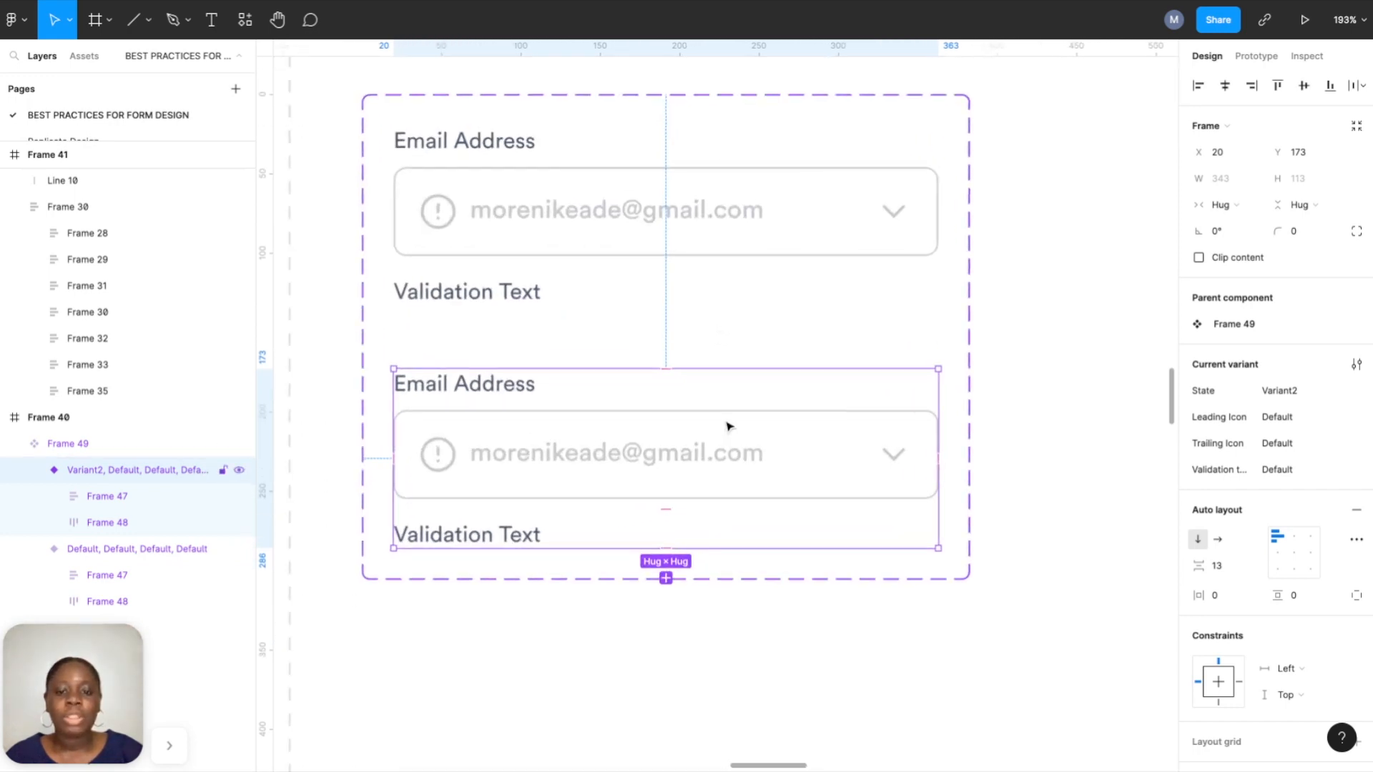
left_click(728, 427)
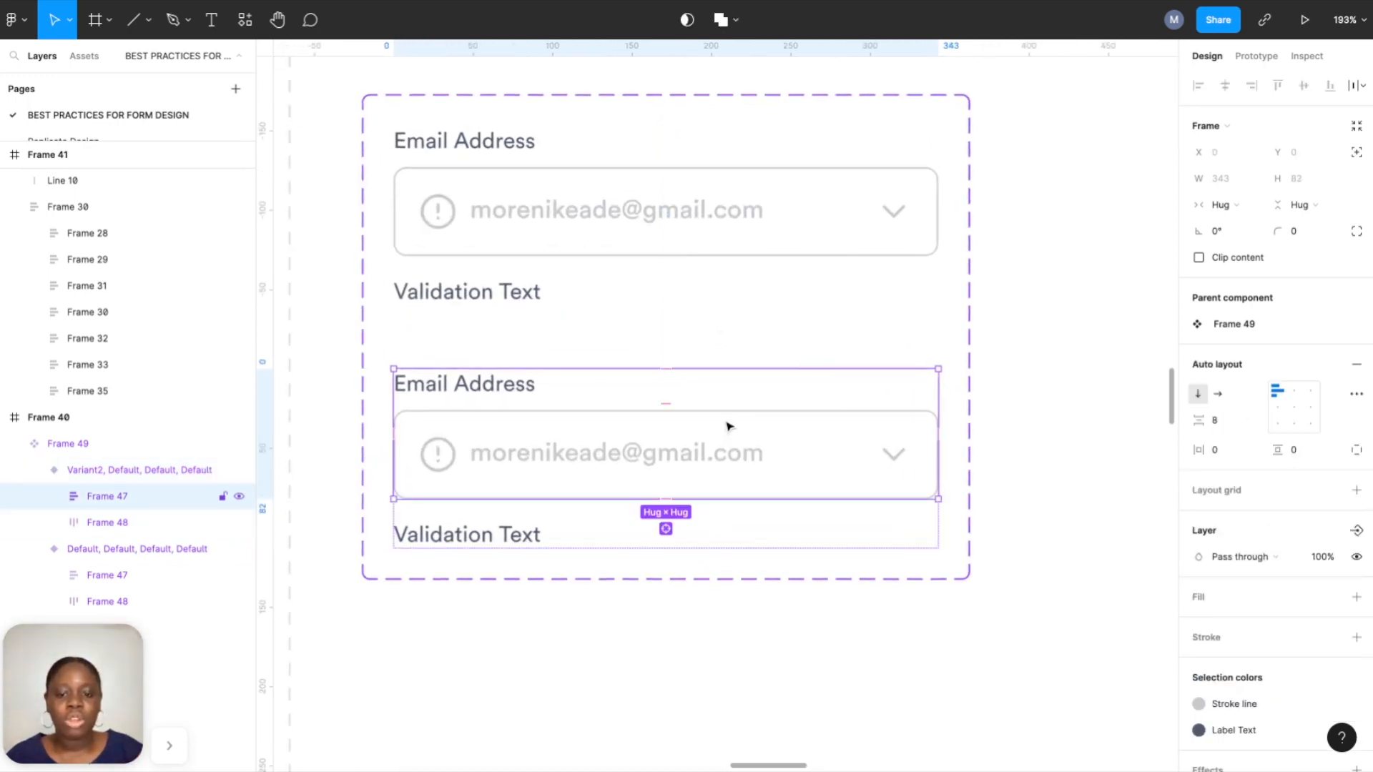
left_click(728, 427)
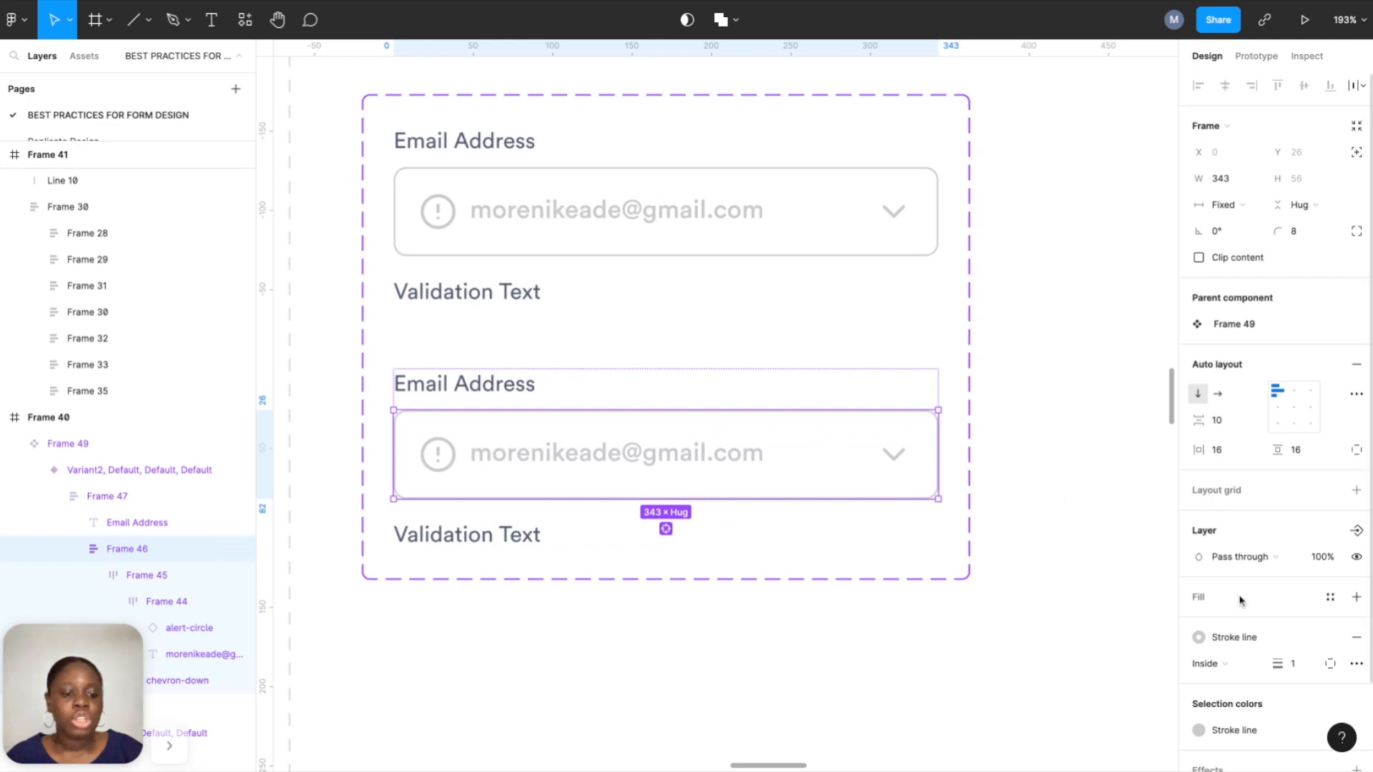
left_click(1249, 638)
left_click(1240, 617)
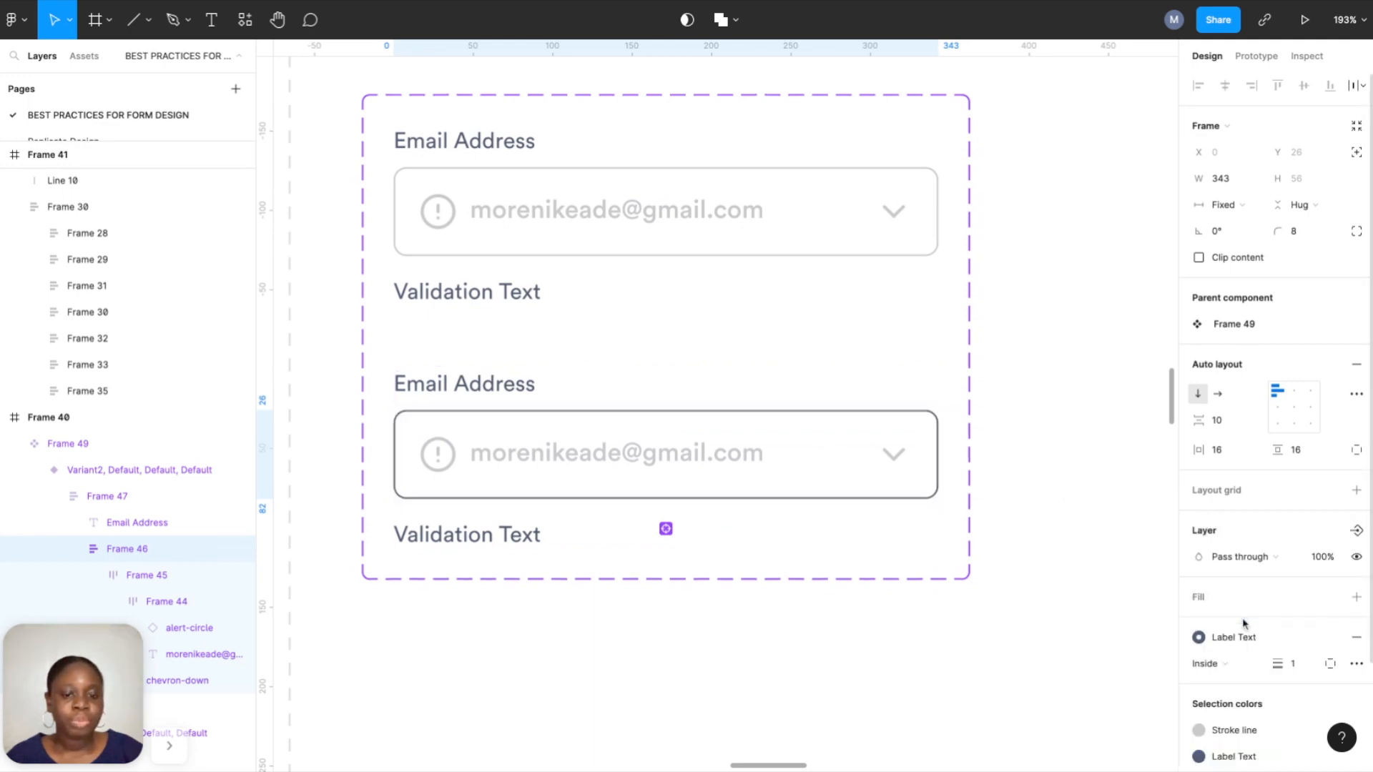
left_click(1058, 510)
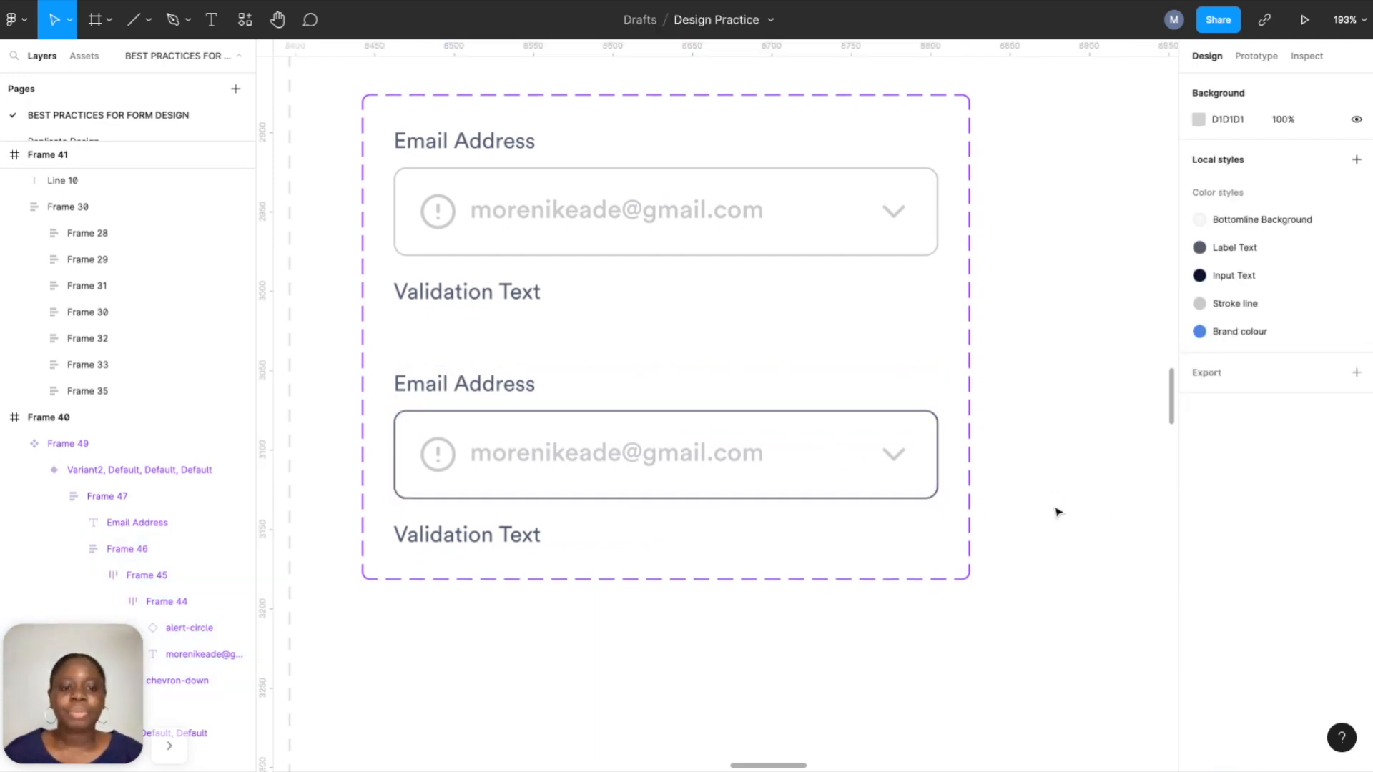
left_click(803, 235)
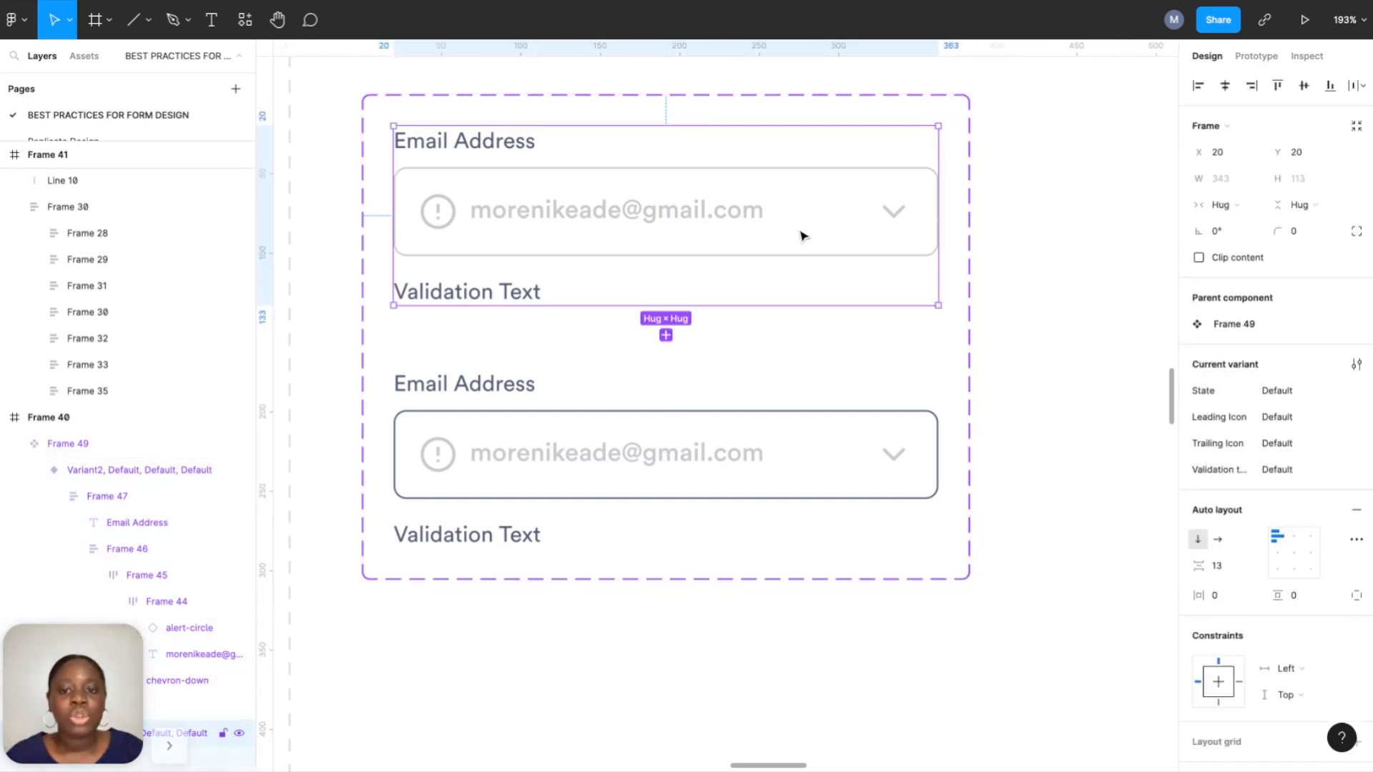
Rename the first variant's State to Inactive and set Leading Icon, Trailing Icon and Validation text to Yes.
left_click(1290, 398)
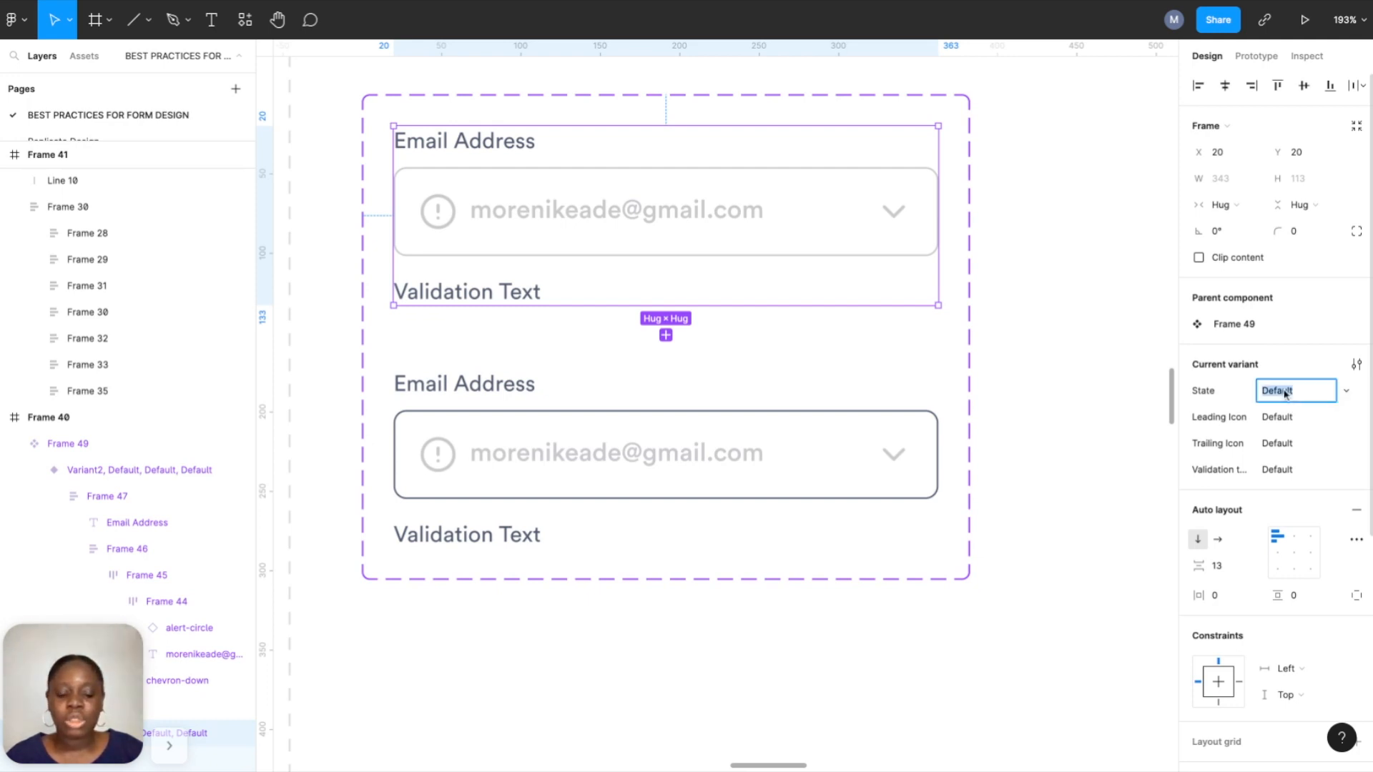
key("BackSpace")
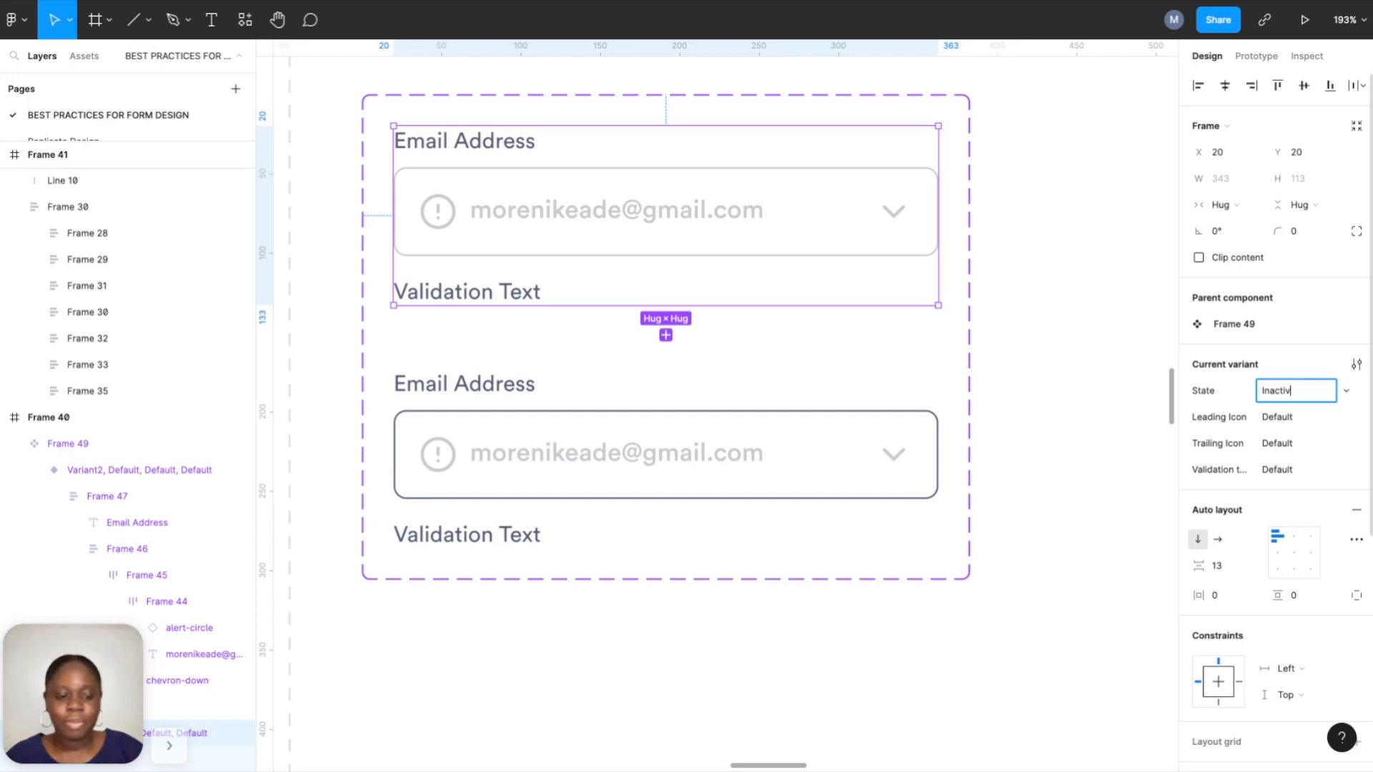
type("Inactive")
left_click(1286, 420)
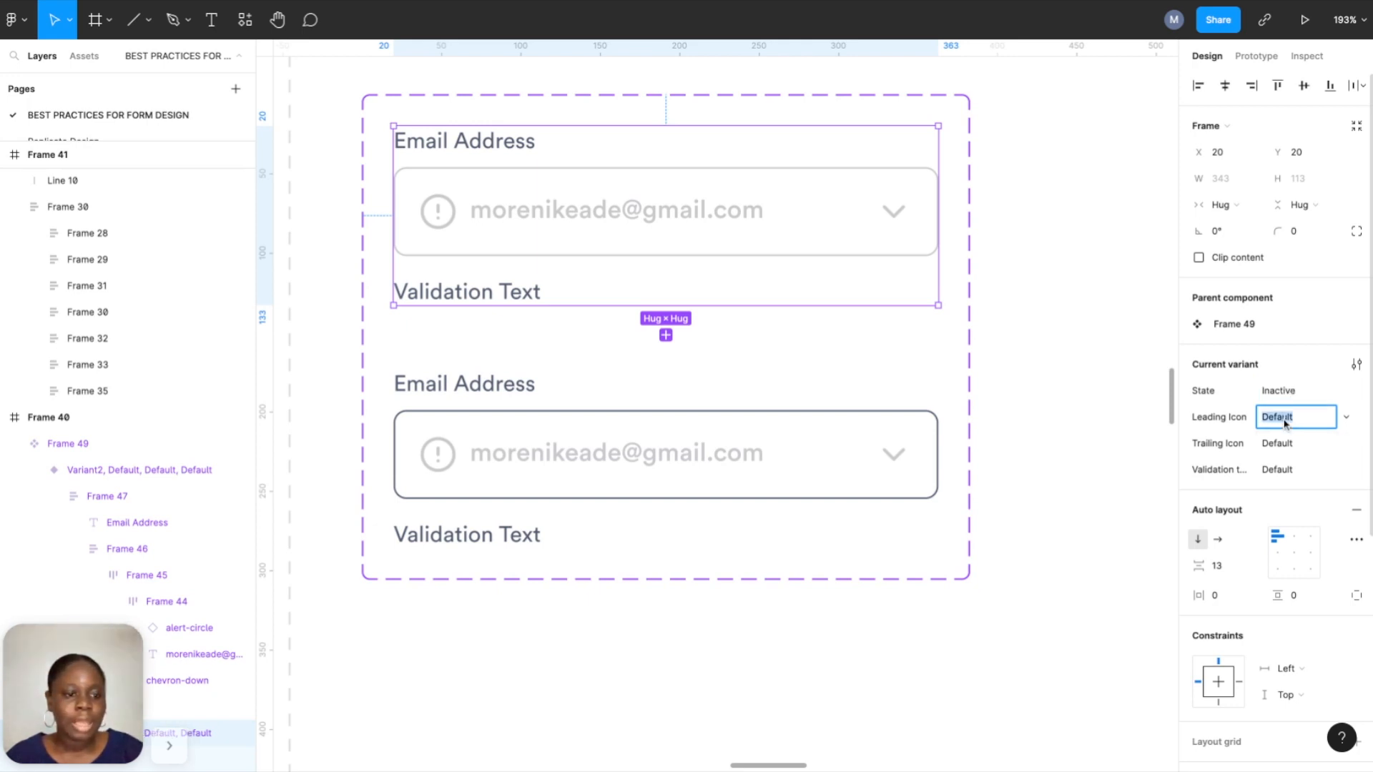
type("Yes")
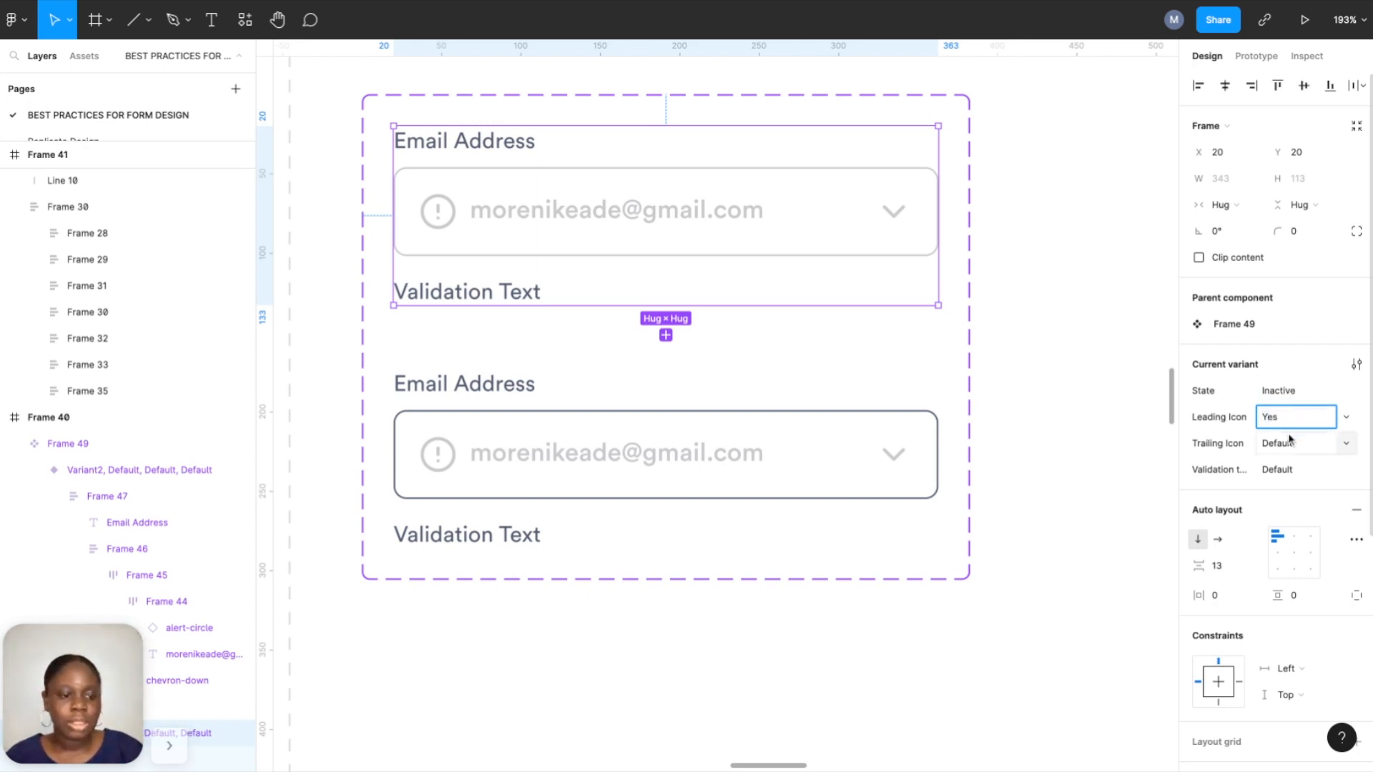
left_click(1291, 446)
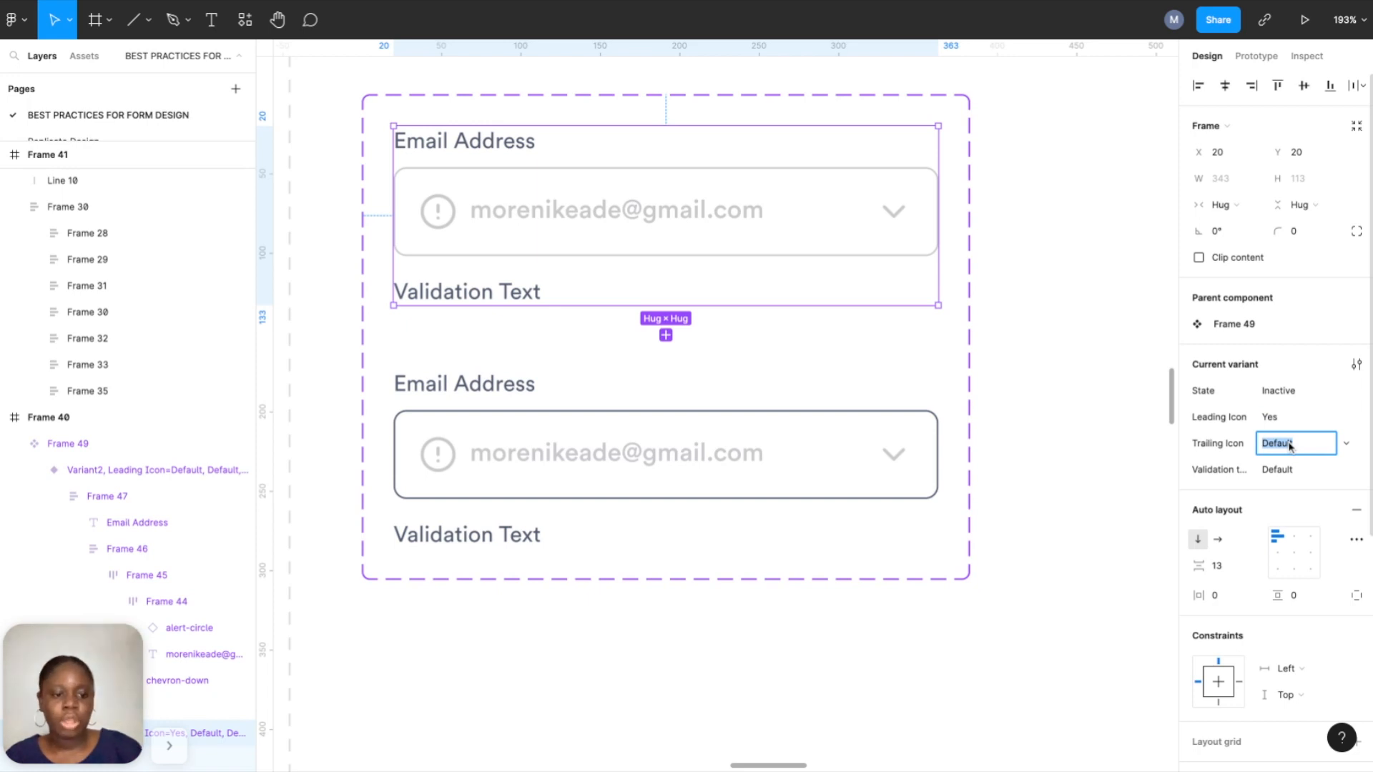
type("Yes")
left_click(1293, 466)
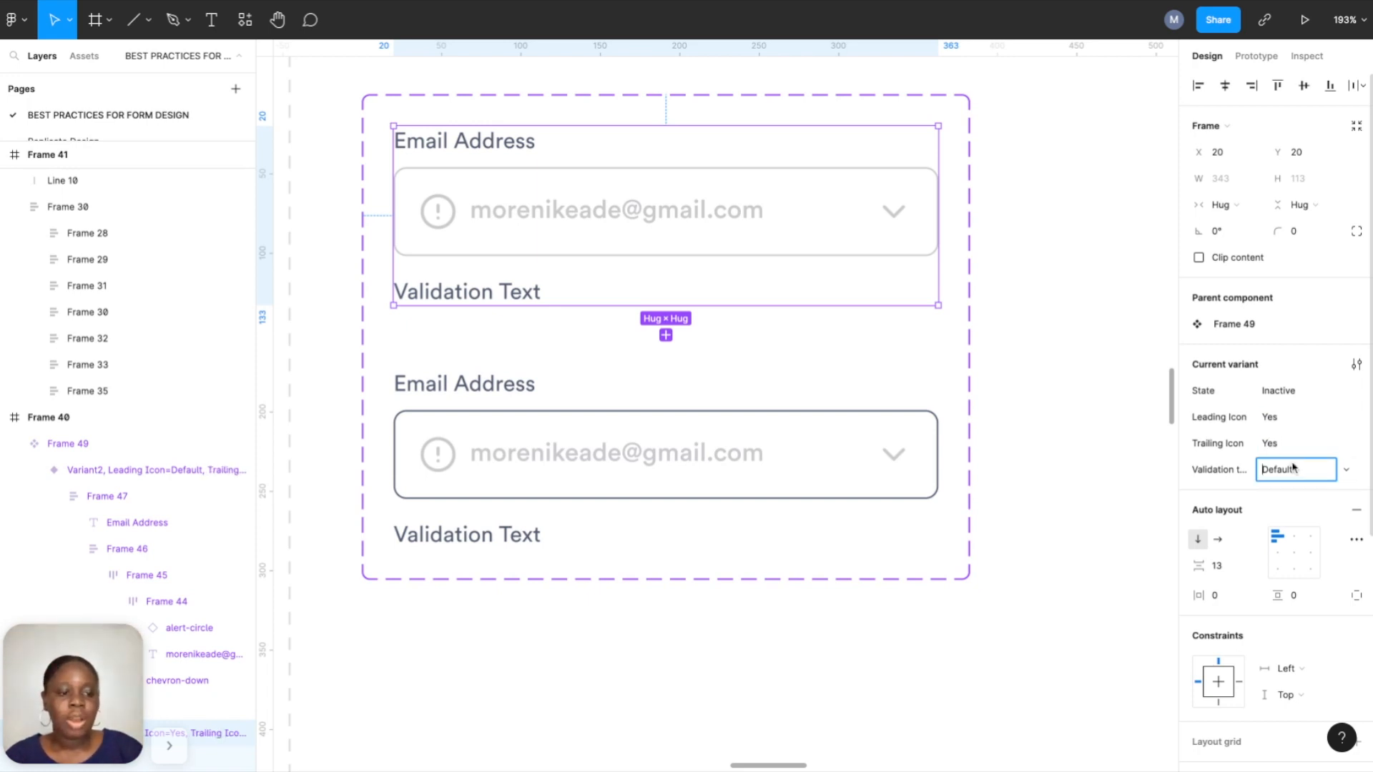
type("Yes")
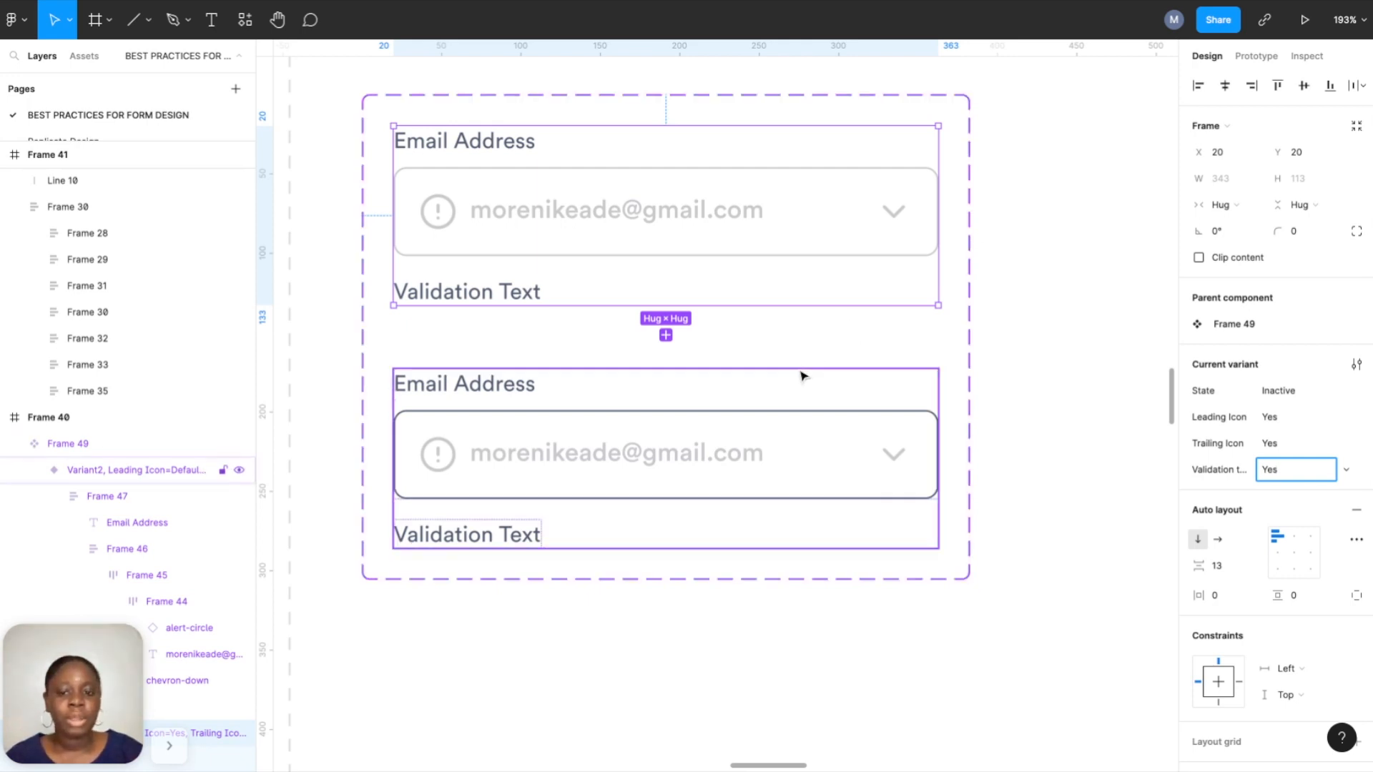
Rename the second variant's State to Hover and set its Leading Icon, Trailing Icon and Validation text to Yes.
left_click(787, 409)
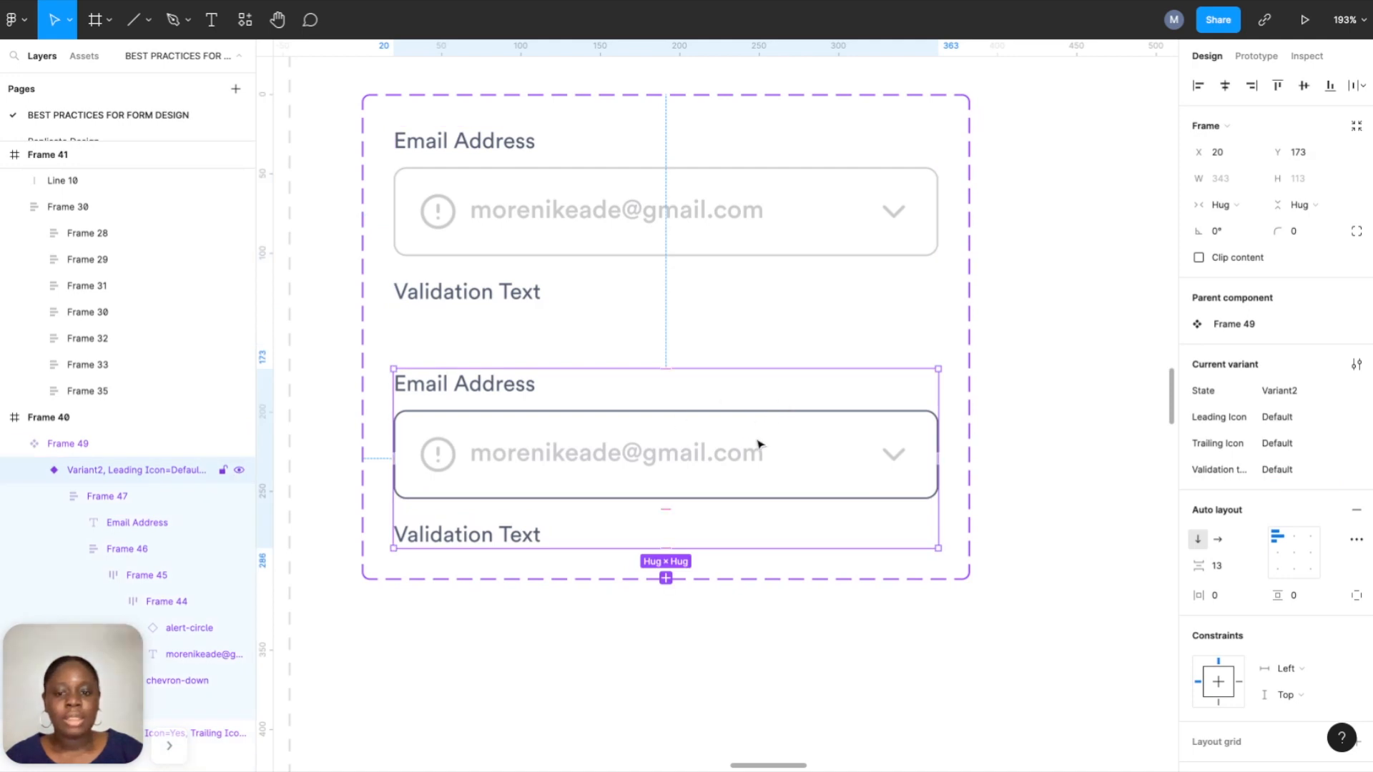
left_click(1279, 400)
type("Hov")
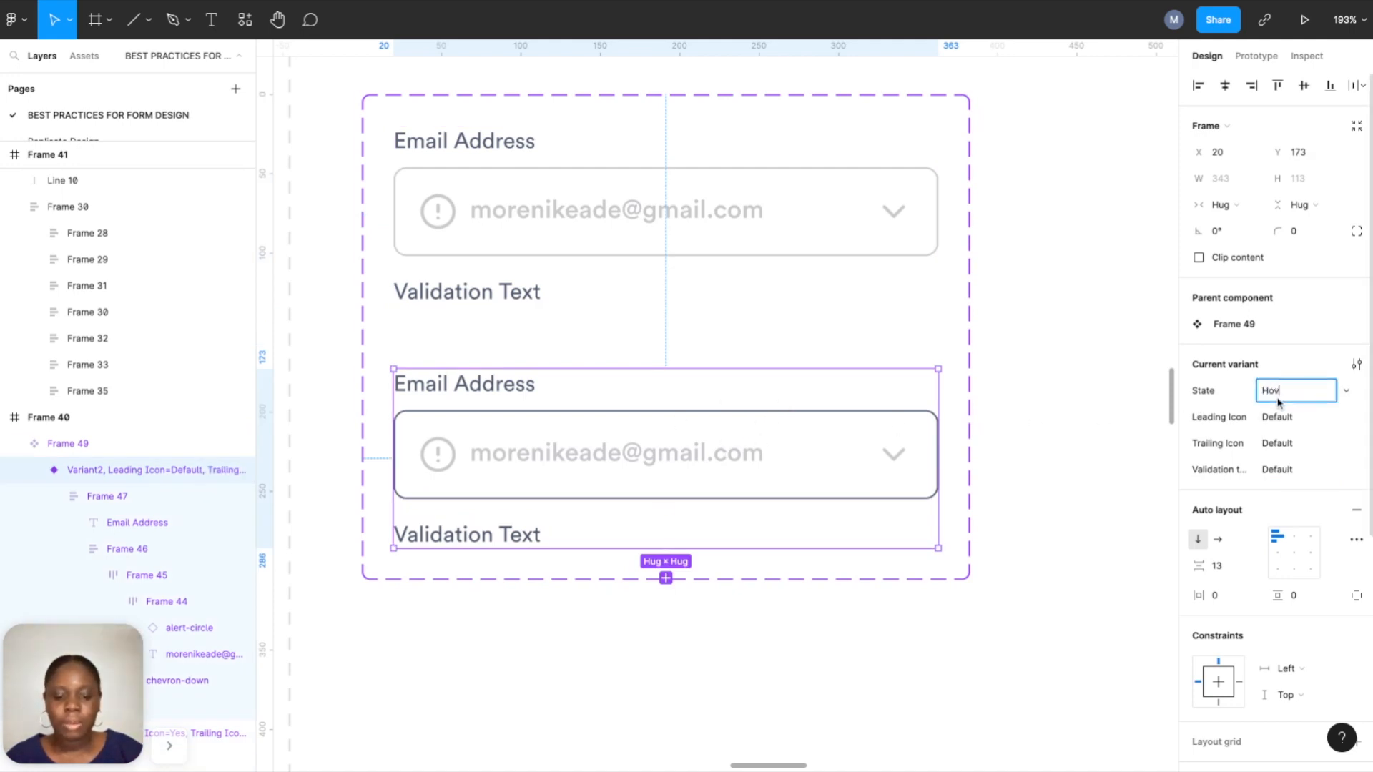
type("er")
left_click(1280, 427)
type("Yes")
left_click(1287, 443)
type("Y")
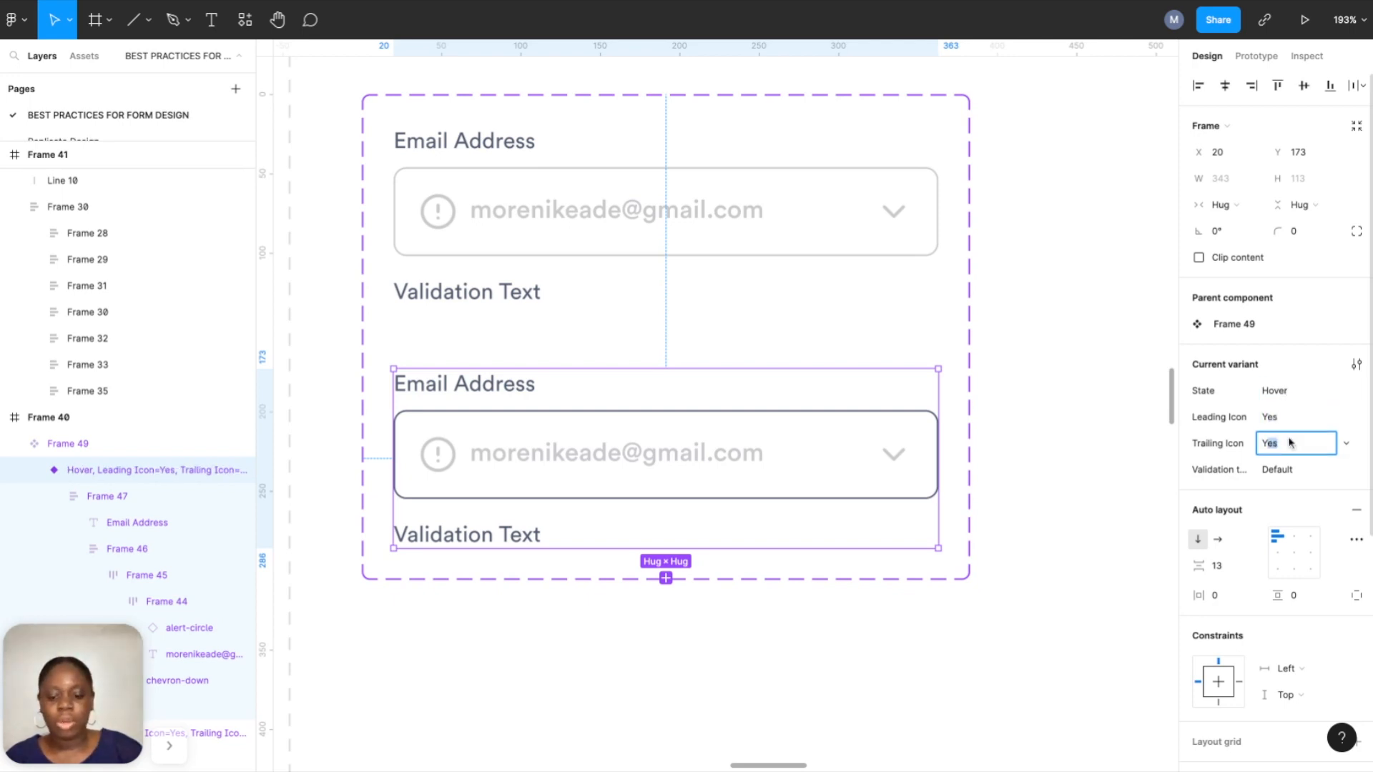
left_click(1294, 469)
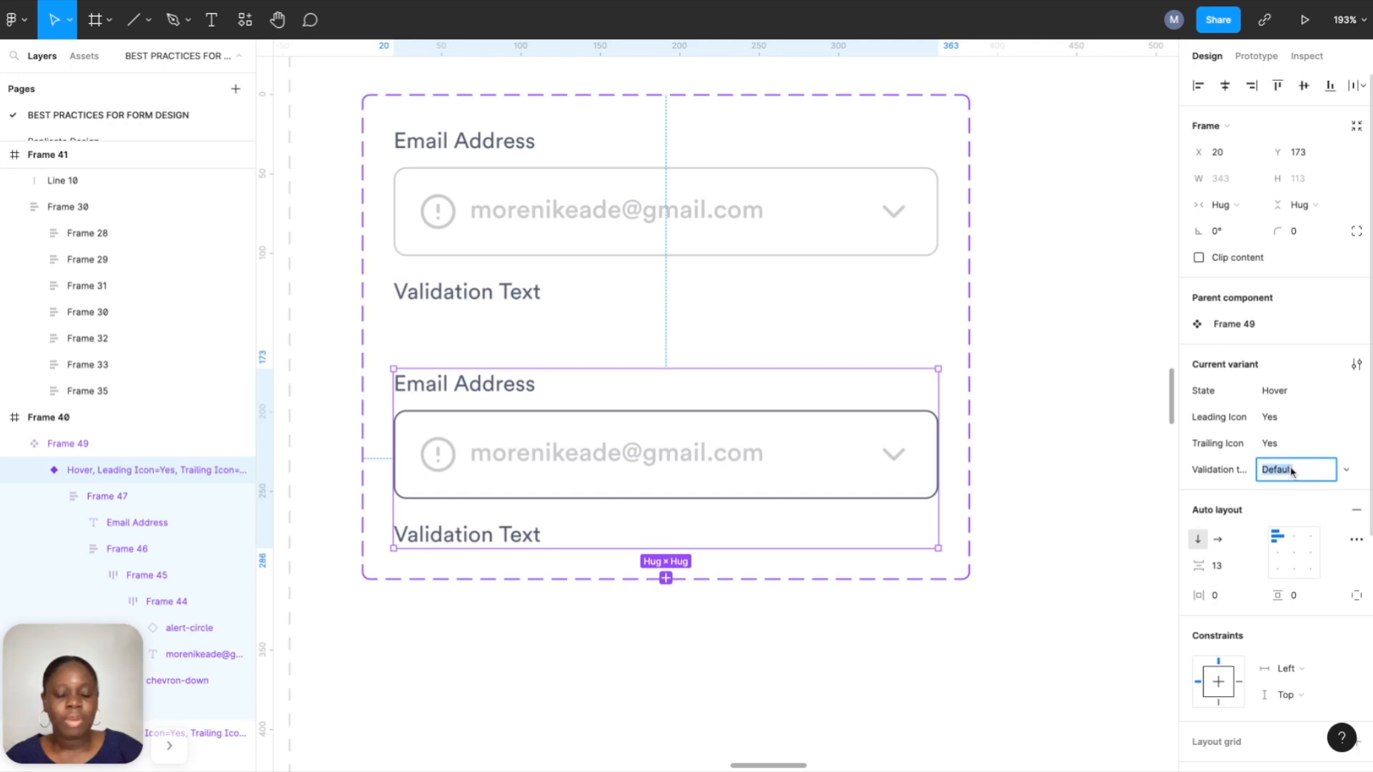
type("Yes")
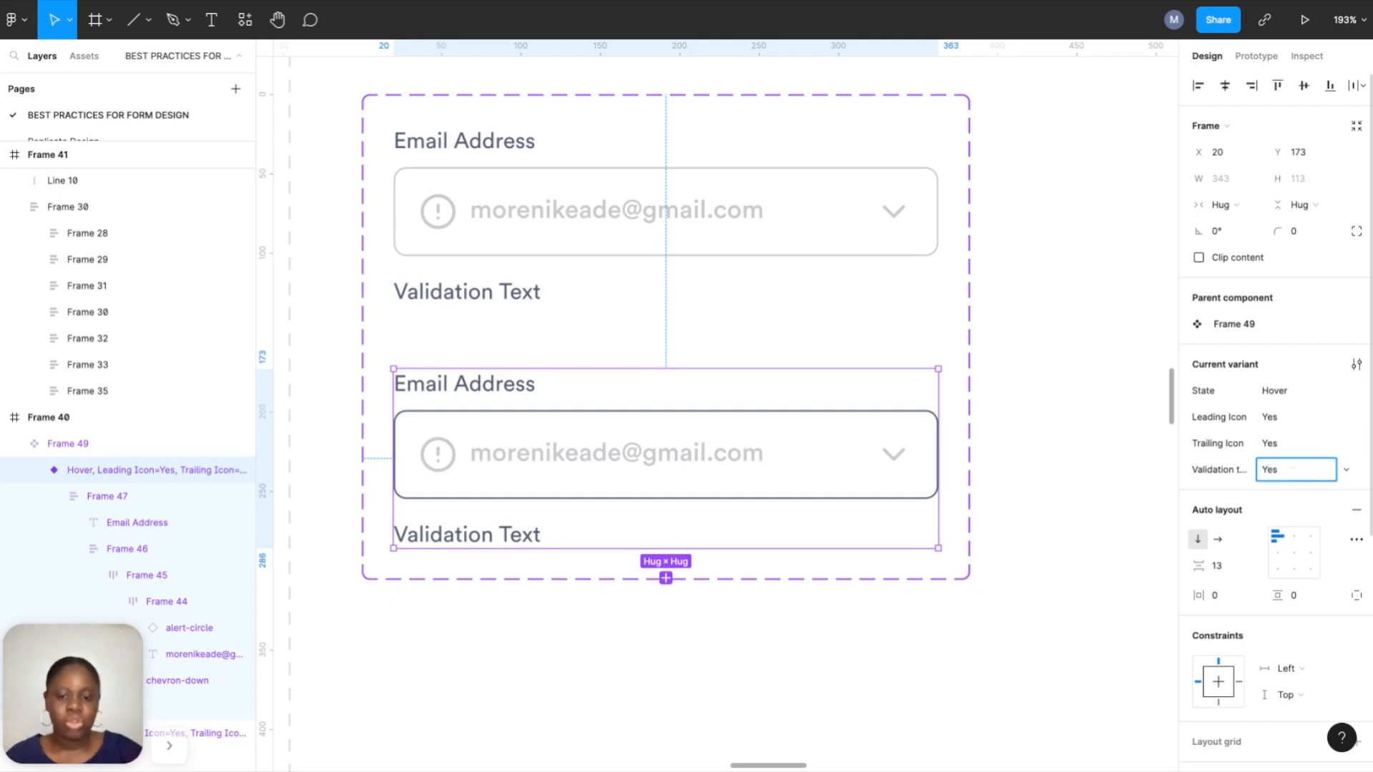
left_click(1100, 499)
left_click(884, 392)
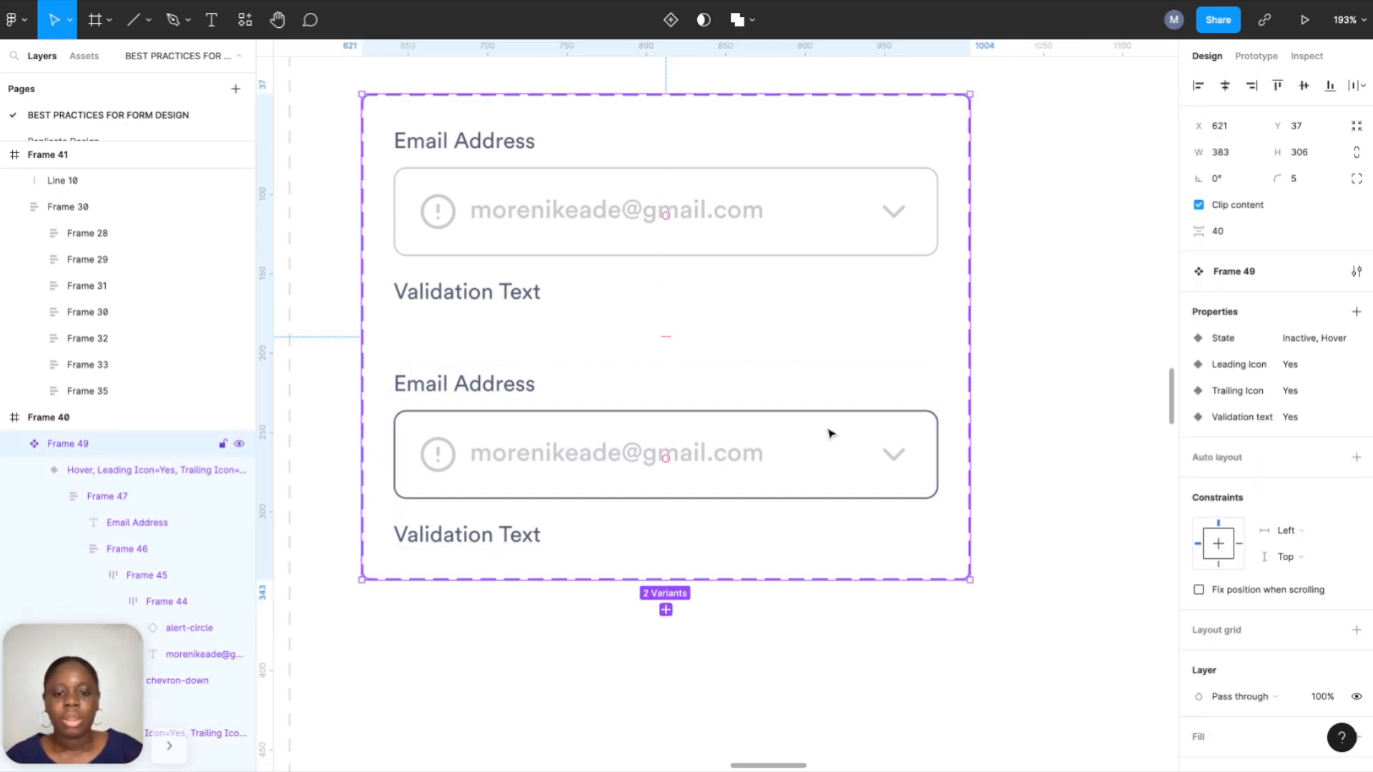
Add a third variant to the component set below the Hover variant.
left_click(830, 433)
left_click(668, 585)
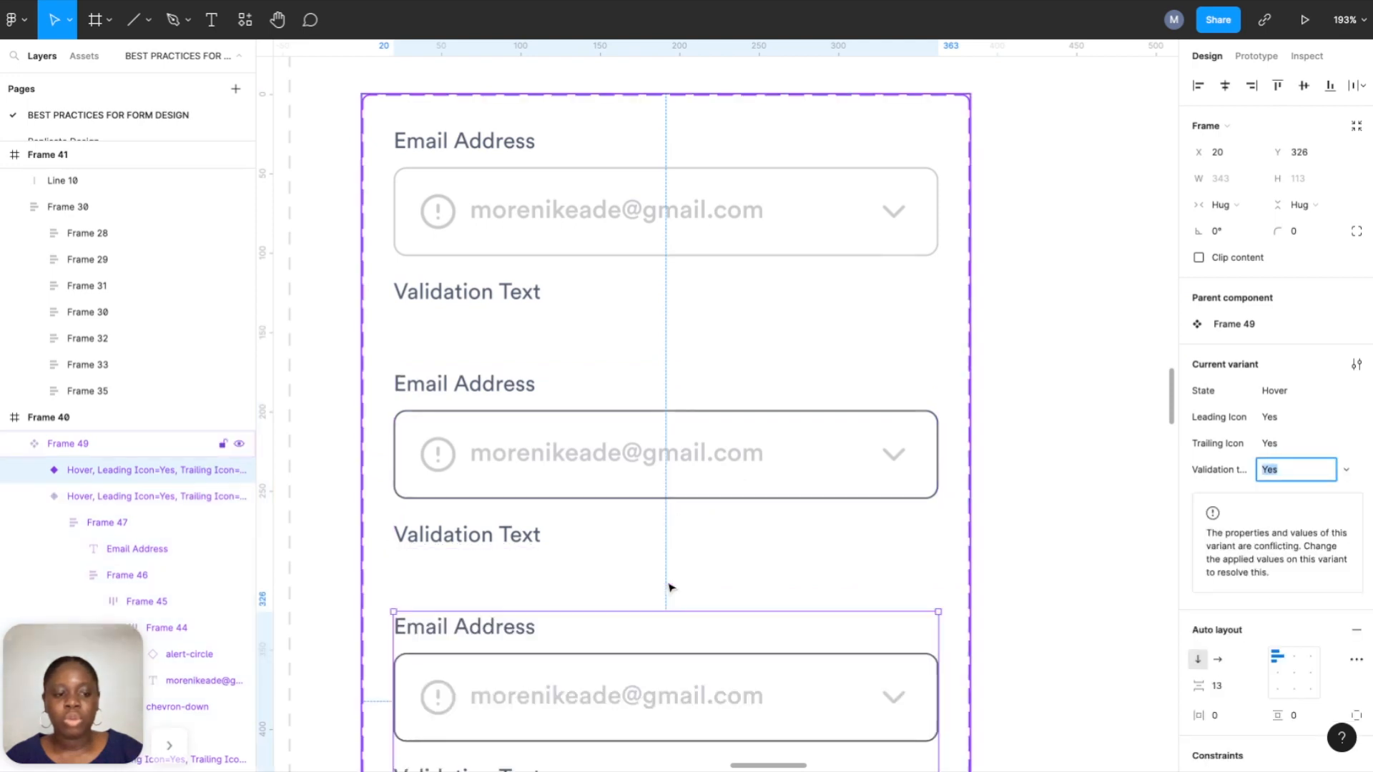
scroll(668, 585, "down", 10)
scroll(670, 596, "down", 1)
scroll(552, 571, "right", 5)
scroll(551, 571, "down", 2)
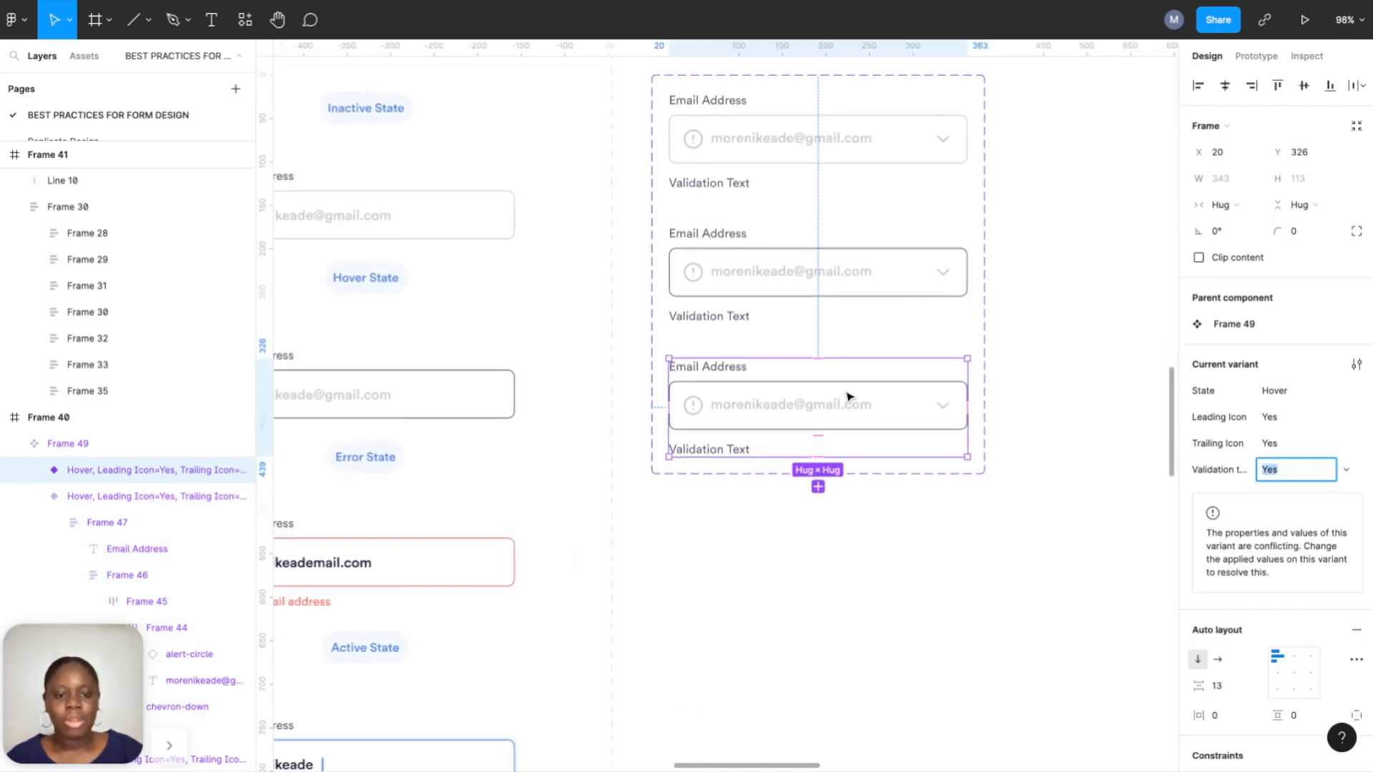
scroll(847, 397, "up", 5)
Detach the third variant's input border from its colour style and make it salmon red.
left_click(822, 384)
left_click(821, 384)
left_click(1220, 644)
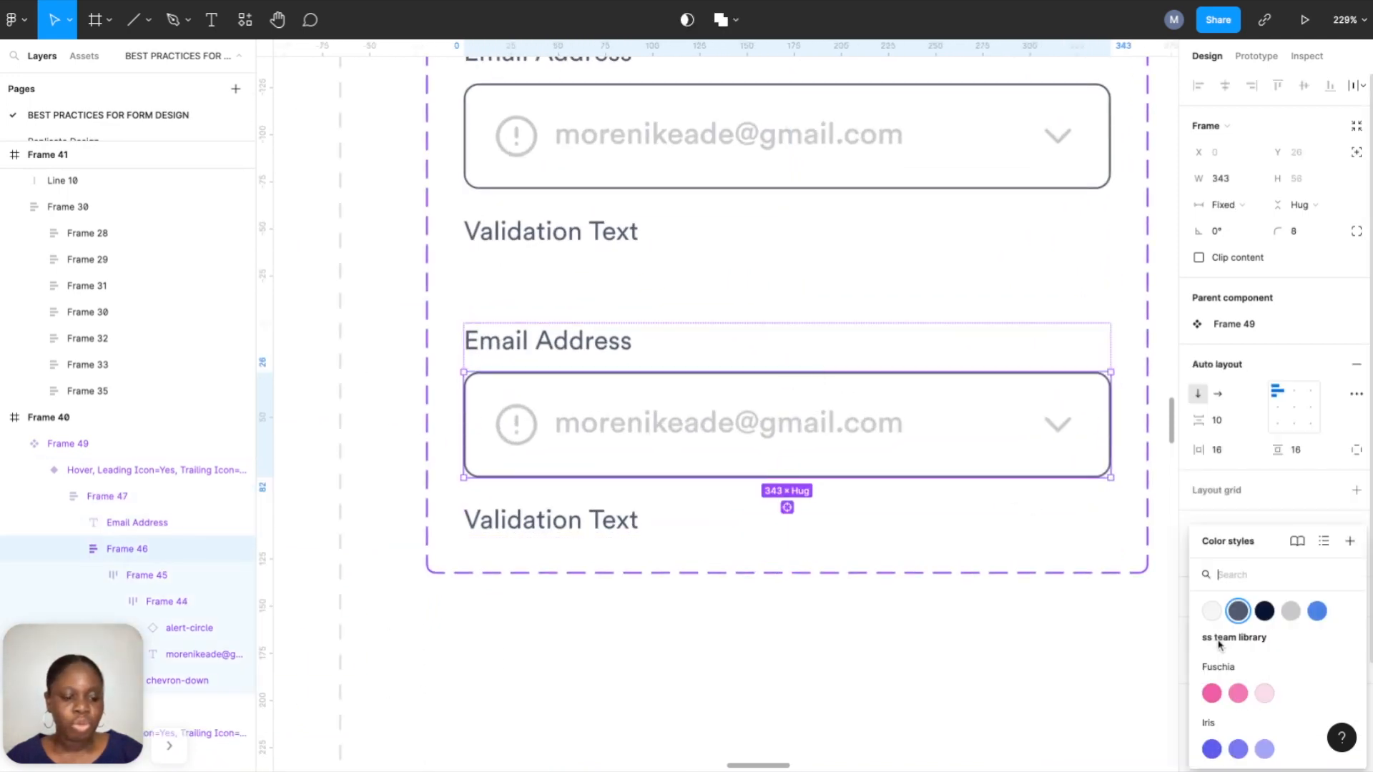
left_click(1253, 523)
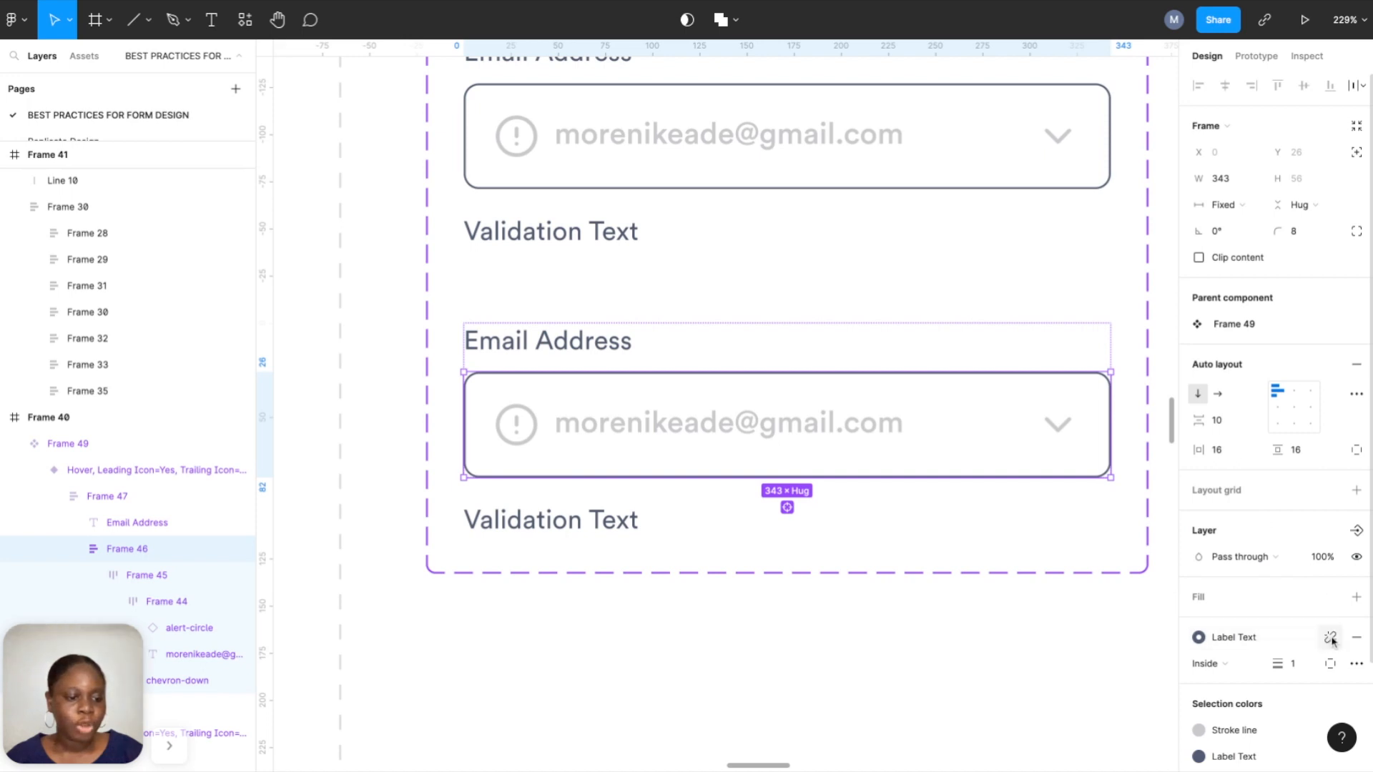
left_click(1333, 642)
scroll(1230, 608, "down", 2)
left_click(1199, 564)
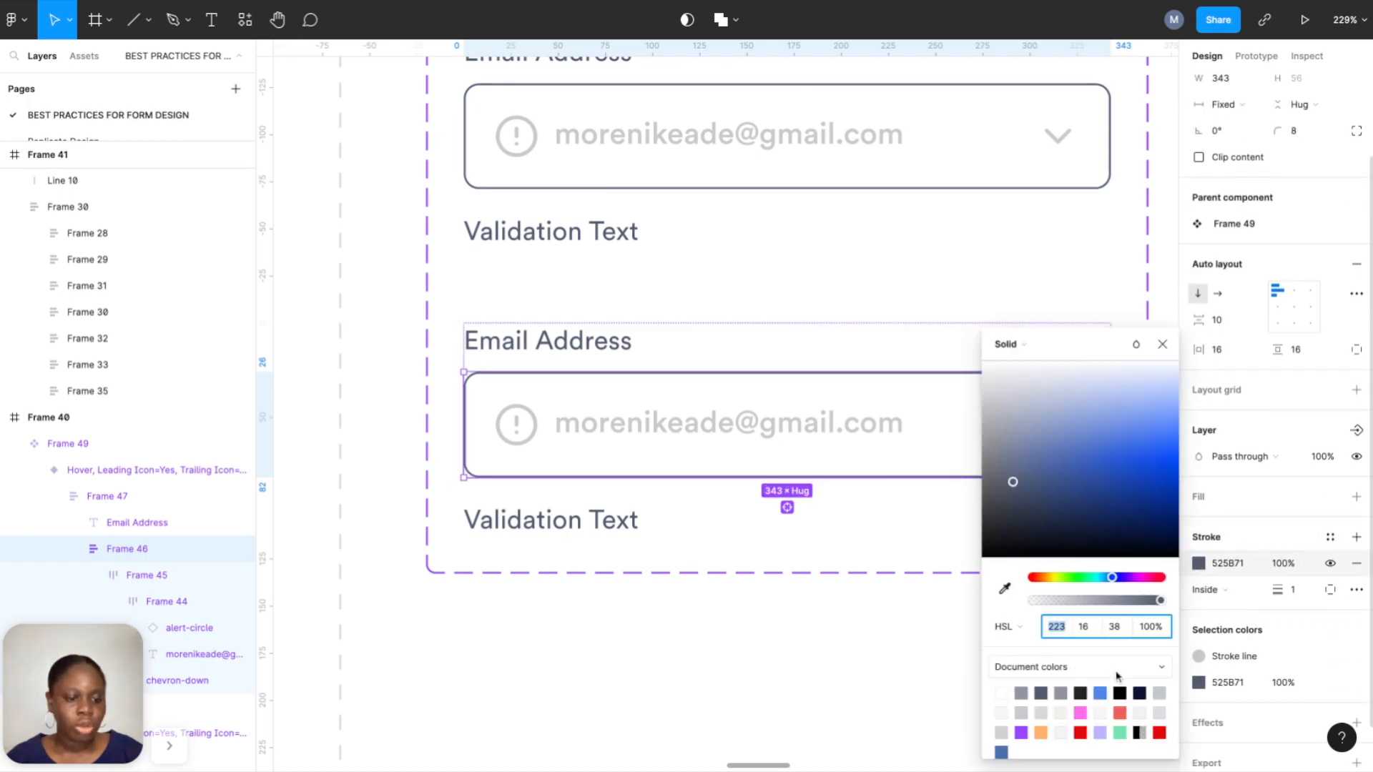
left_click(1120, 713)
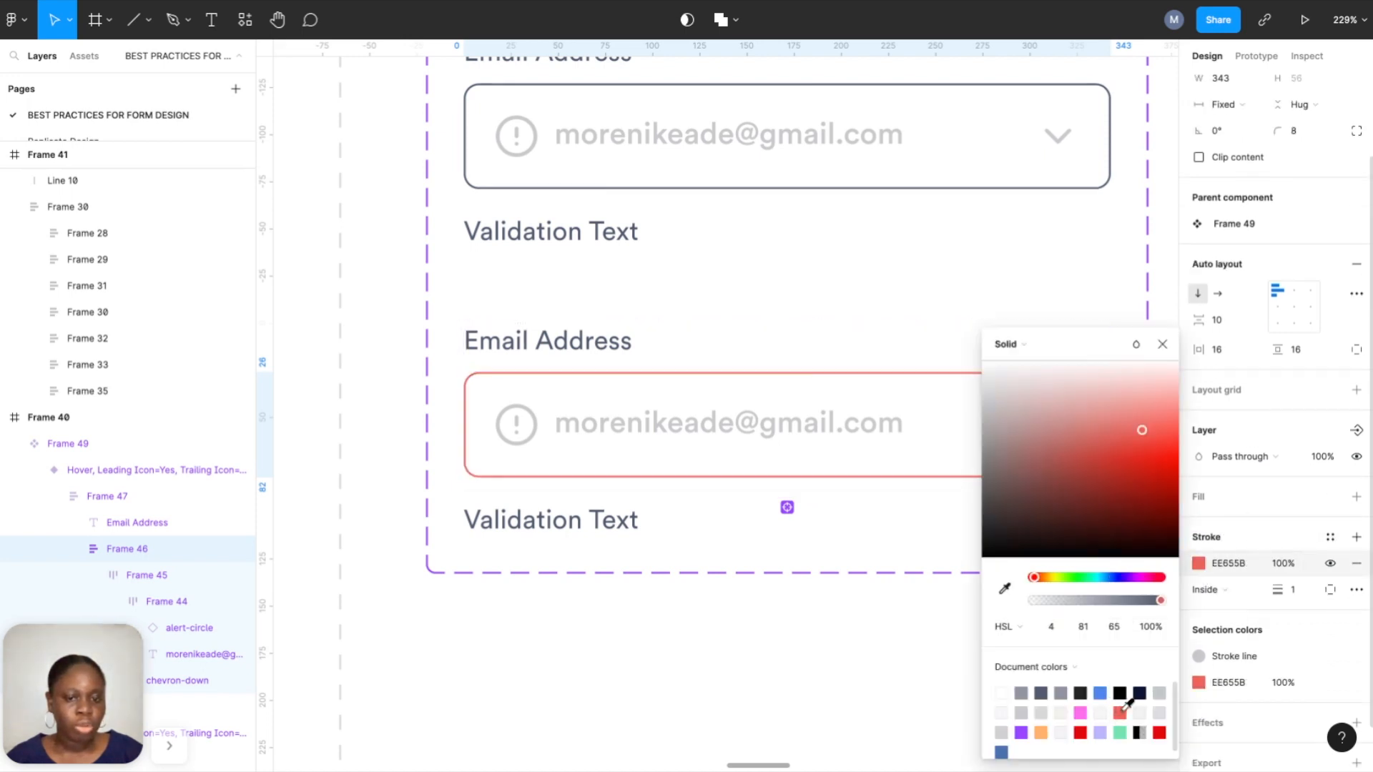
left_click(1233, 569)
key("ctrl+c")
Colour the third variant's validation message red and change its wording to 'Error Text'.
left_click(630, 538)
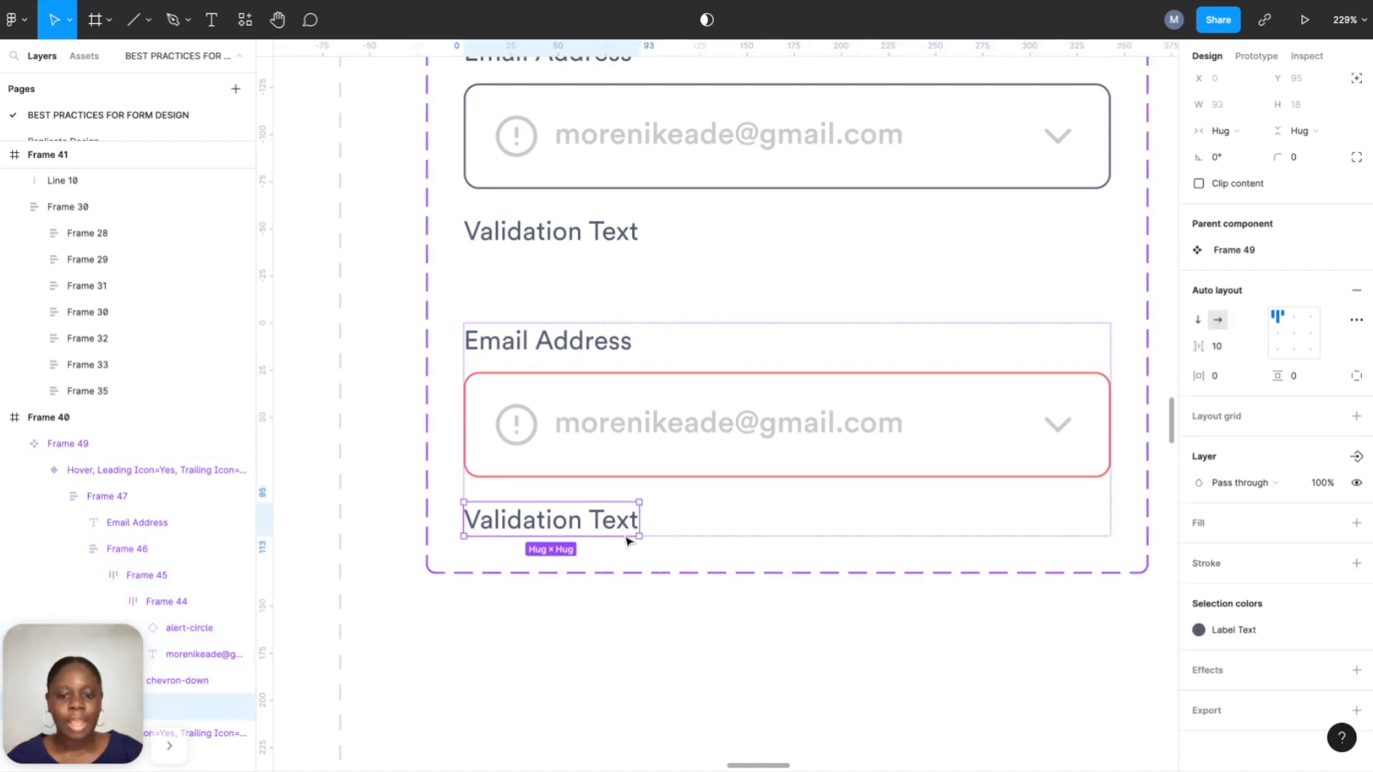
left_click(1231, 630)
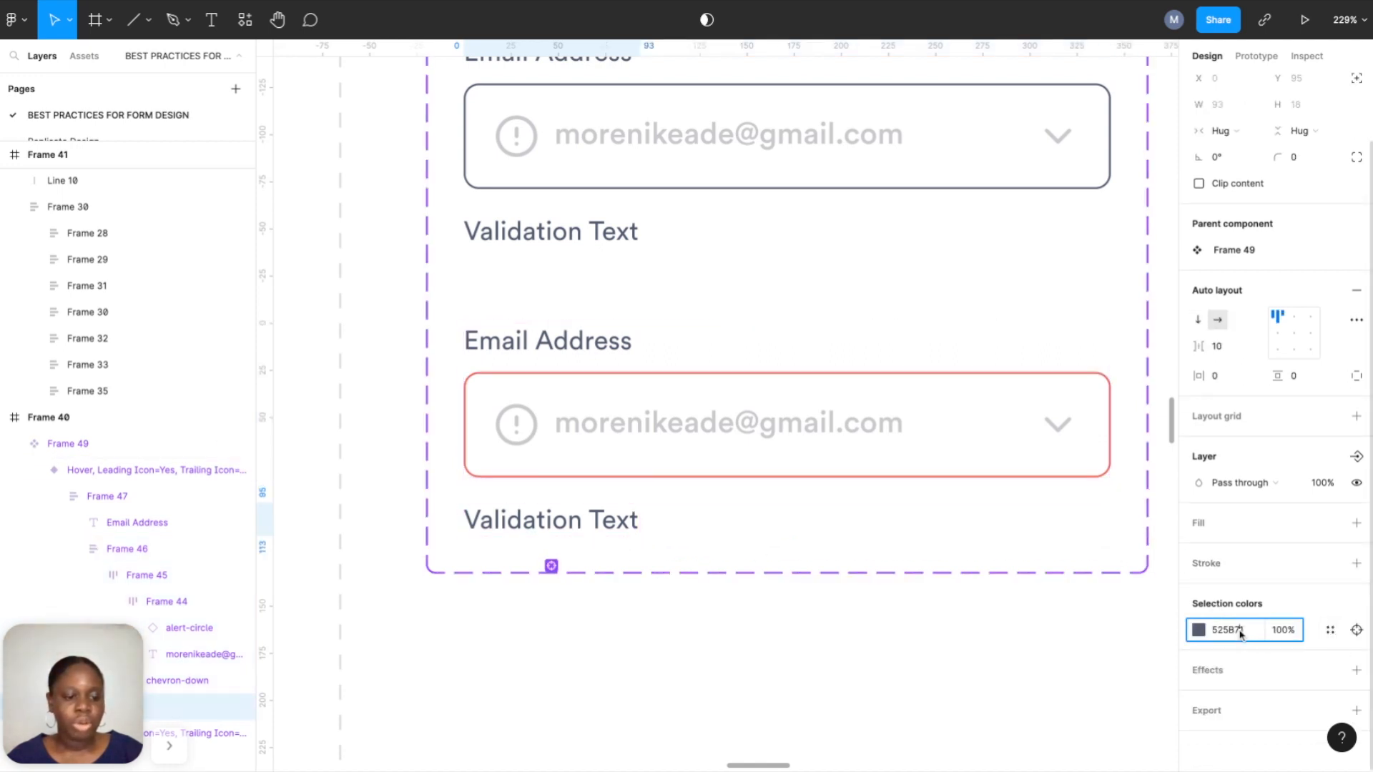
key("ctrl+v")
key("Return")
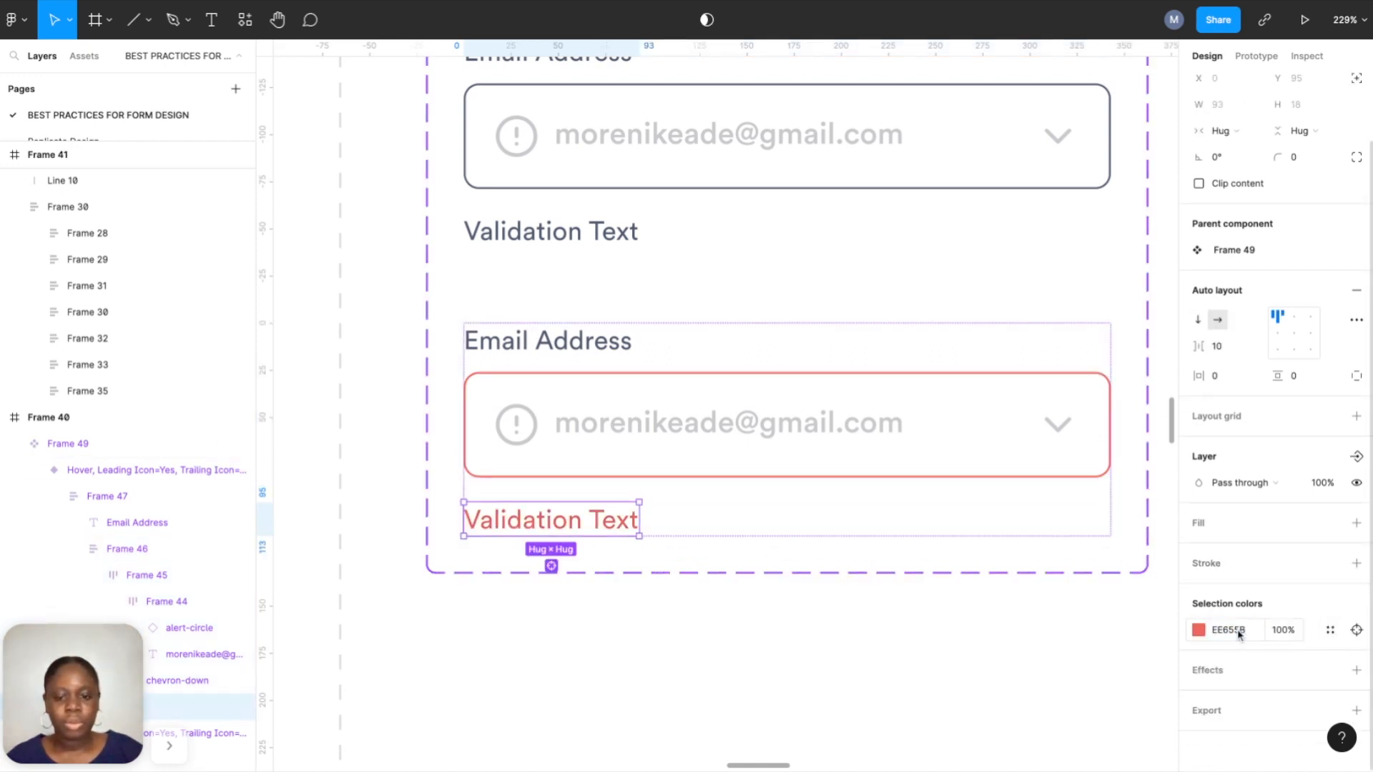
left_click(572, 533)
double_click(576, 529)
left_click_drag(580, 528, 441, 514)
type("Error")
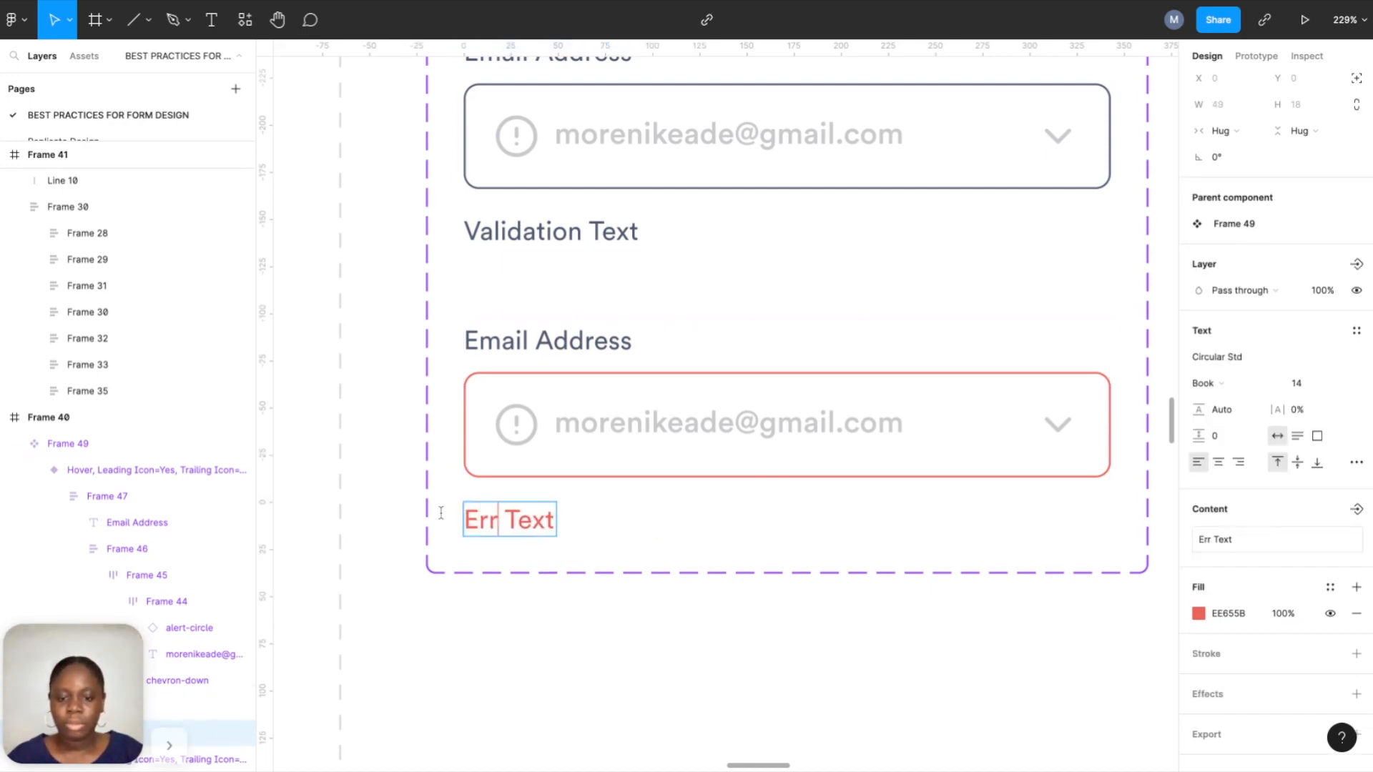
key("Escape")
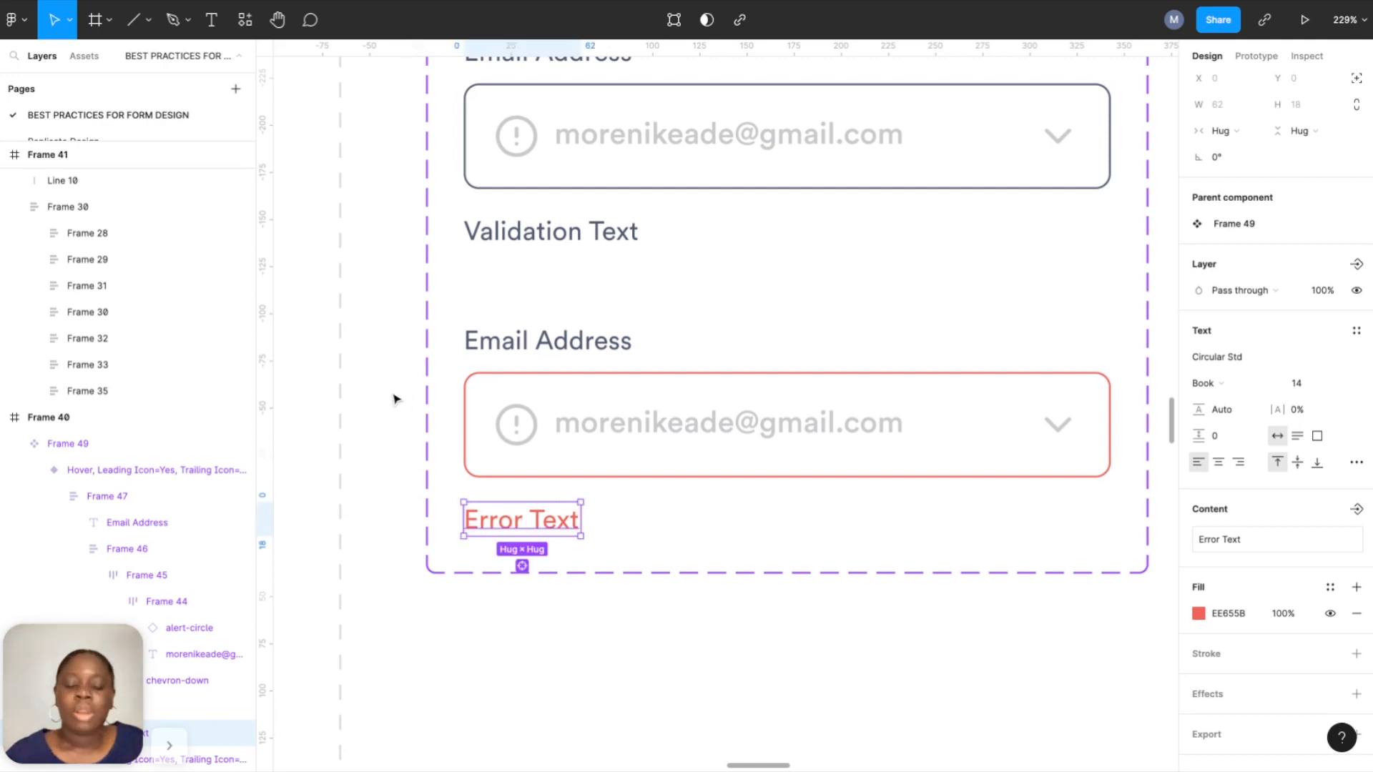
Apply the dark Input Text colour style to the third variant's email text.
double_click(736, 425)
double_click(735, 423)
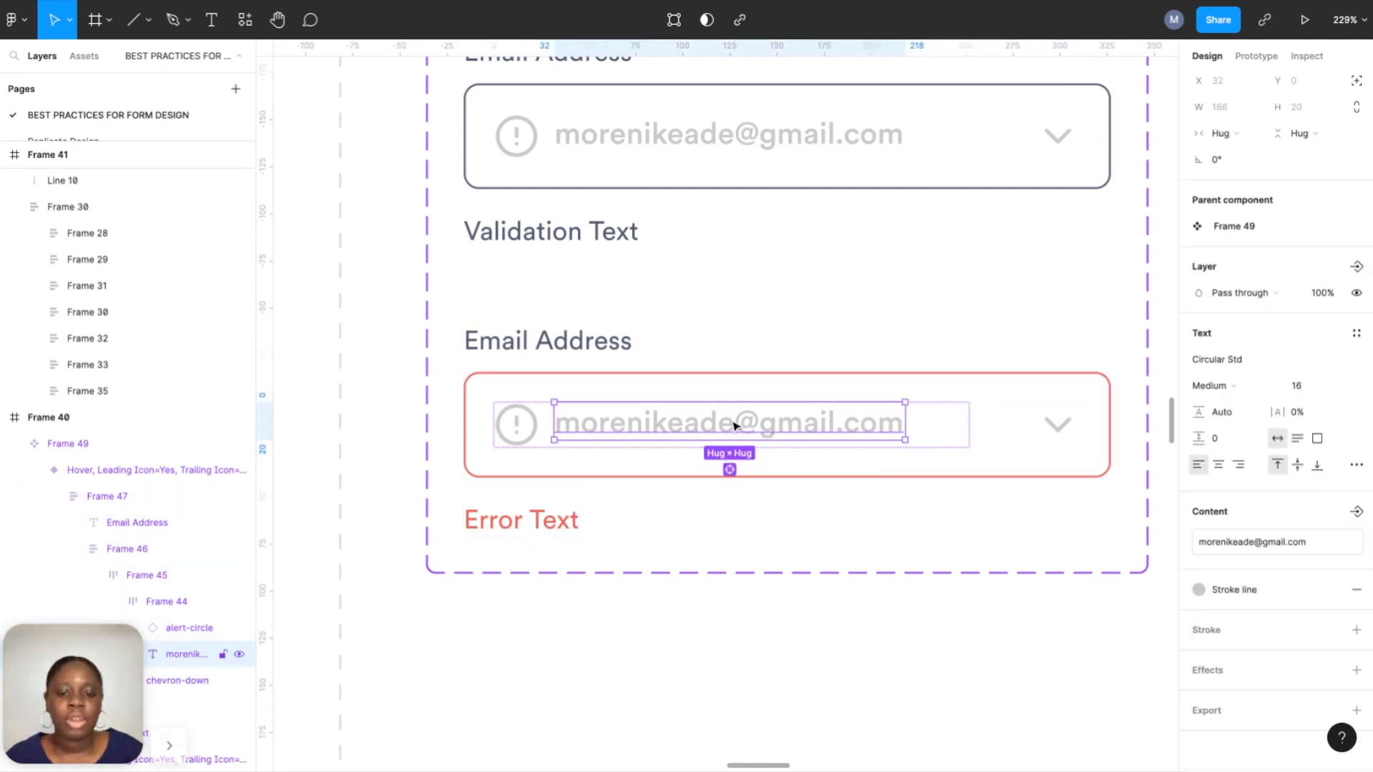
left_click(1221, 586)
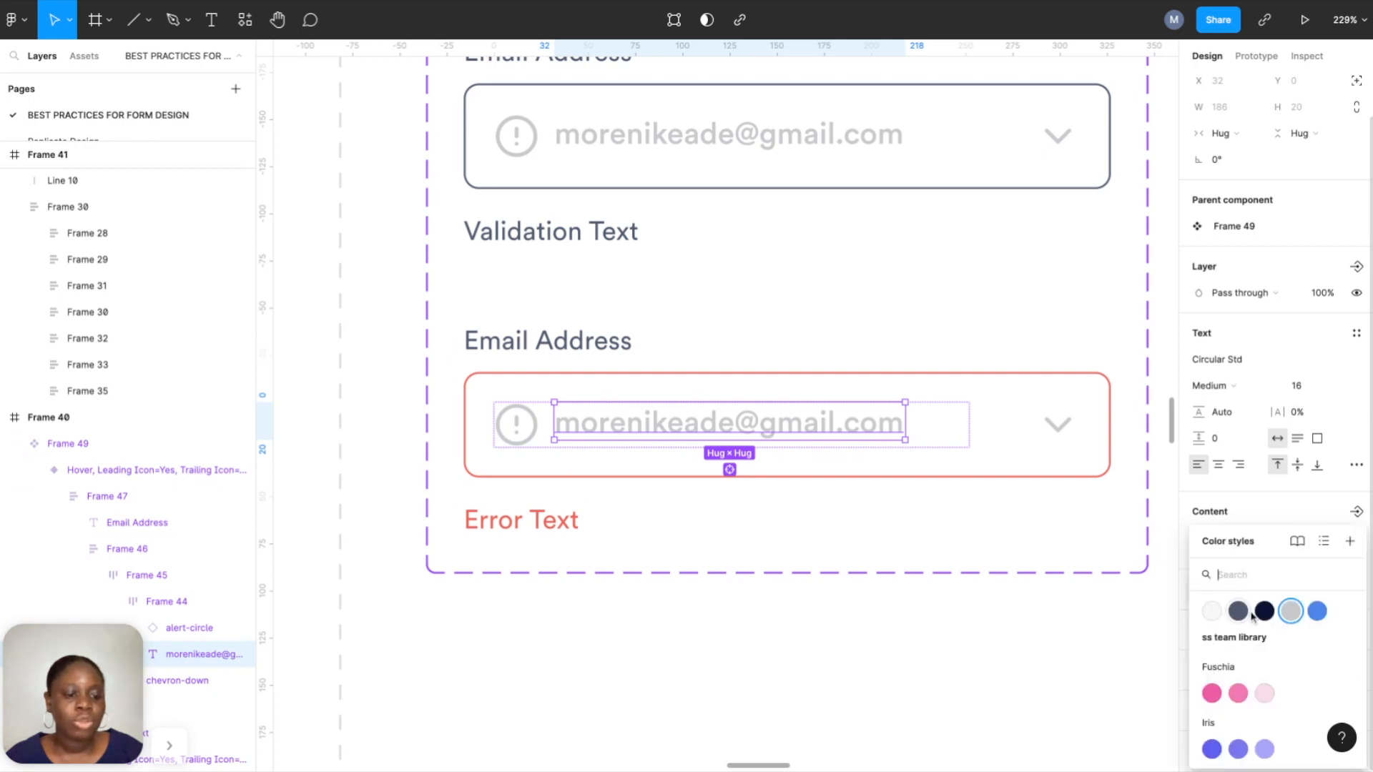
left_click(1225, 610)
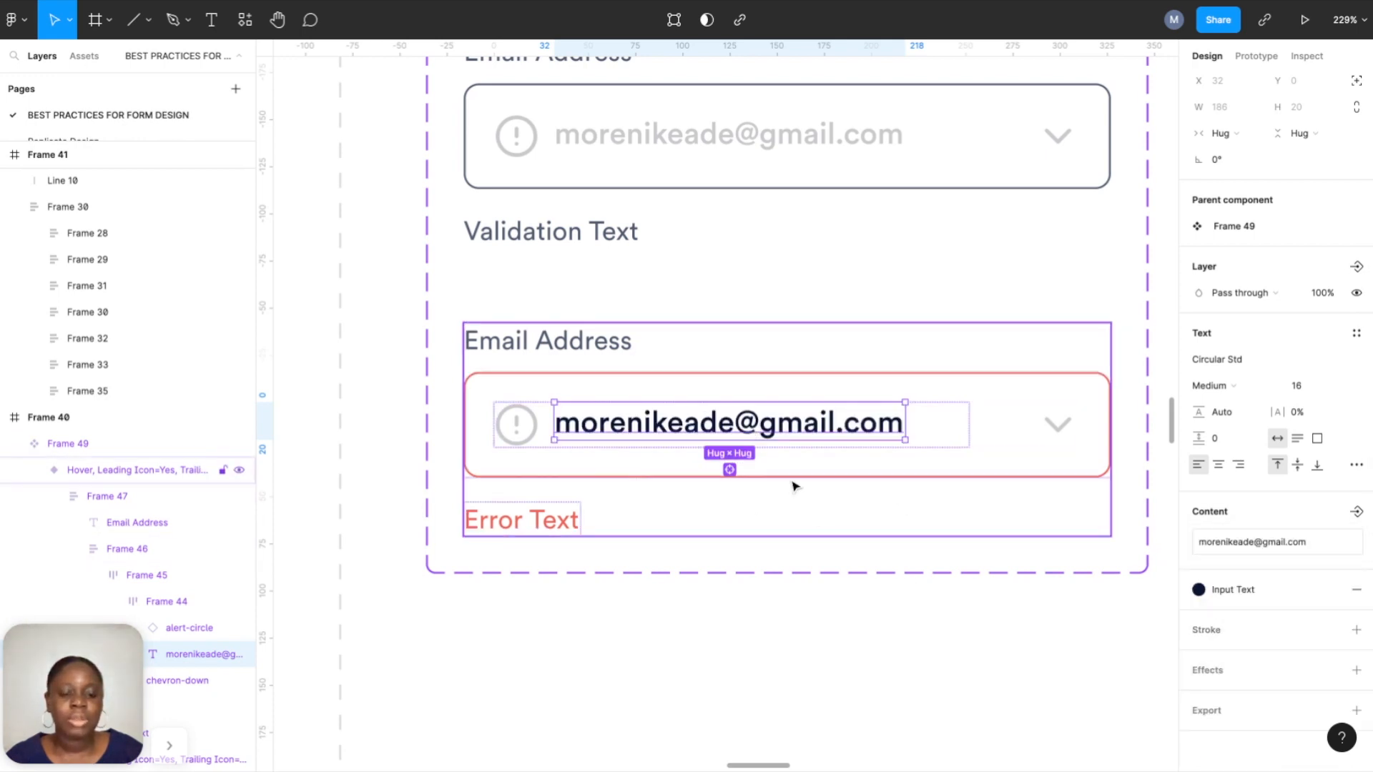
left_click(804, 599)
scroll(810, 628, "down", 5, "ctrl")
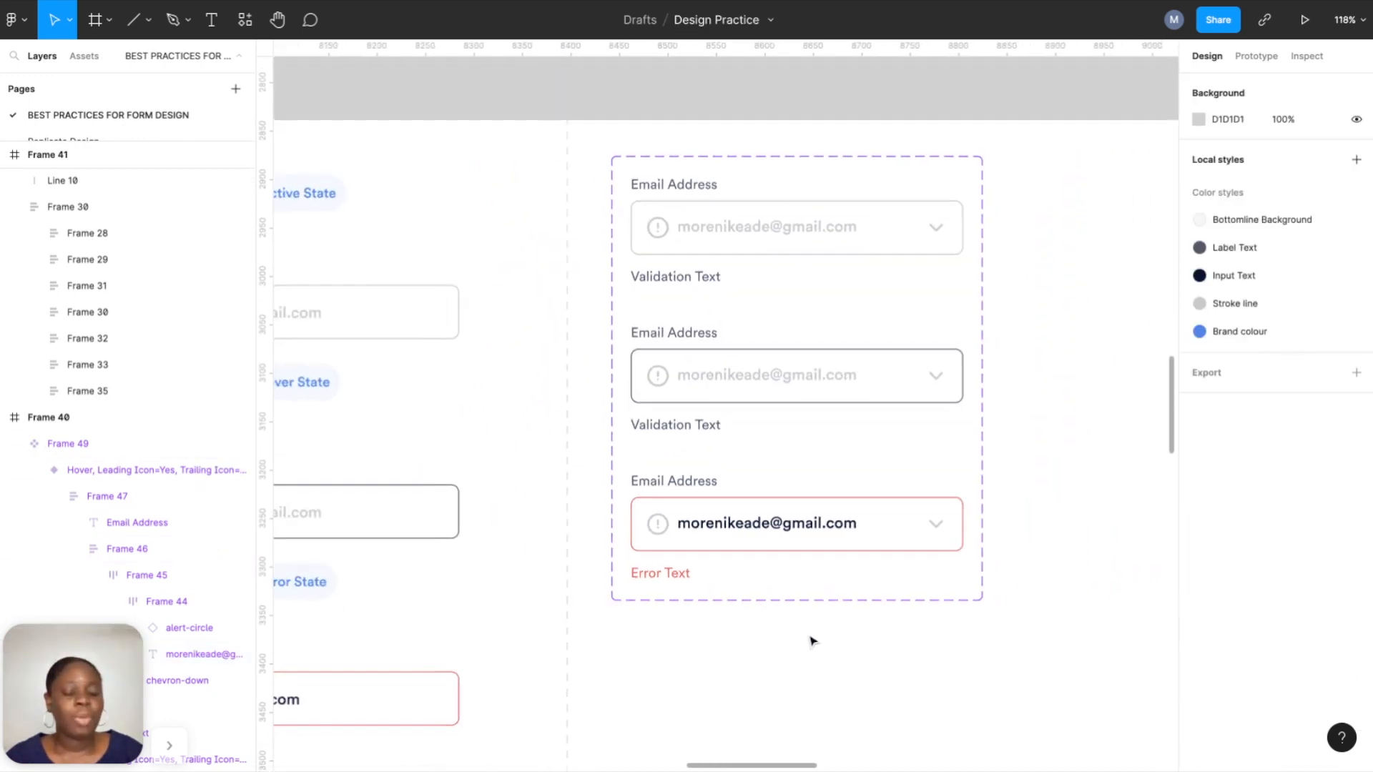
scroll(810, 628, "down", 3)
scroll(811, 630, "down", 5)
scroll(810, 633, "down", 3, "ctrl")
scroll(959, 302, "up", 5, "ctrl")
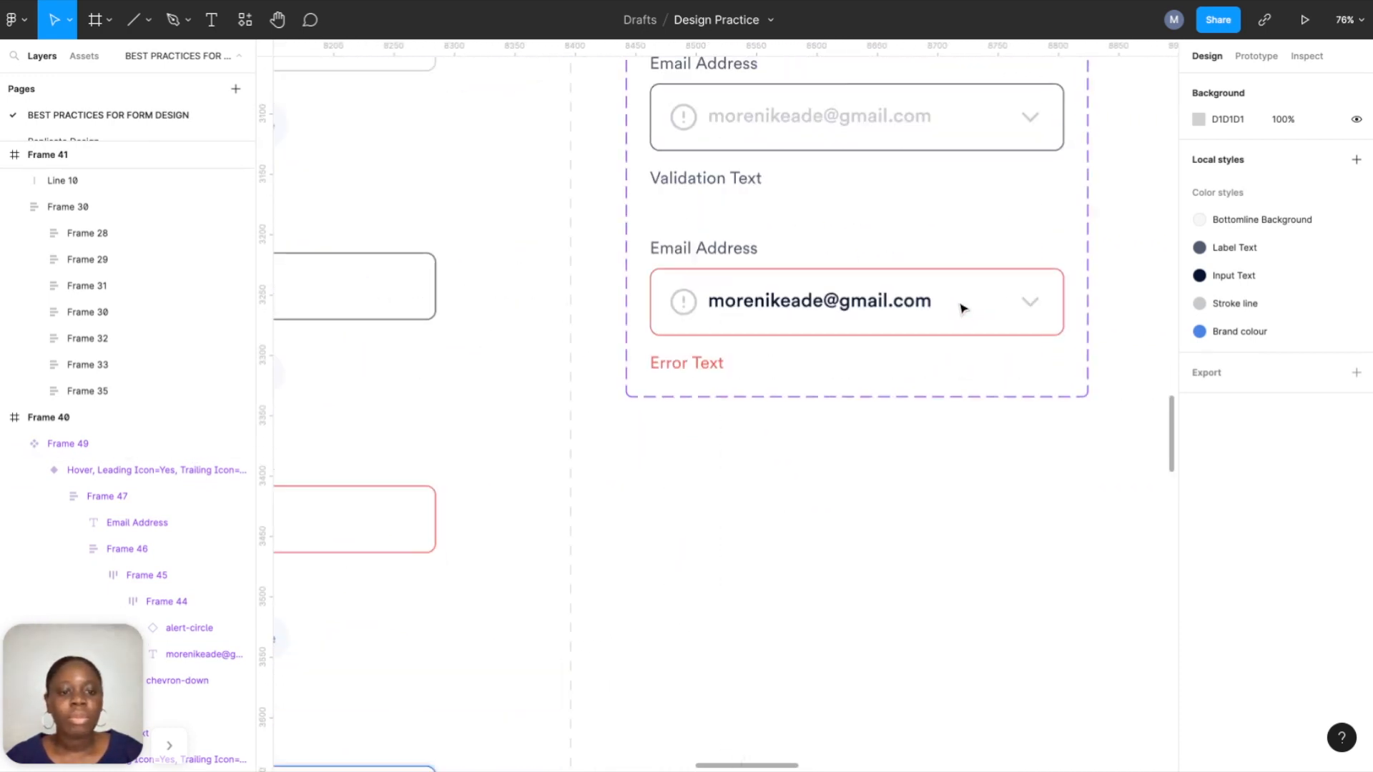
Add a fourth variant to the email input component set.
left_click(959, 306)
left_click(856, 427)
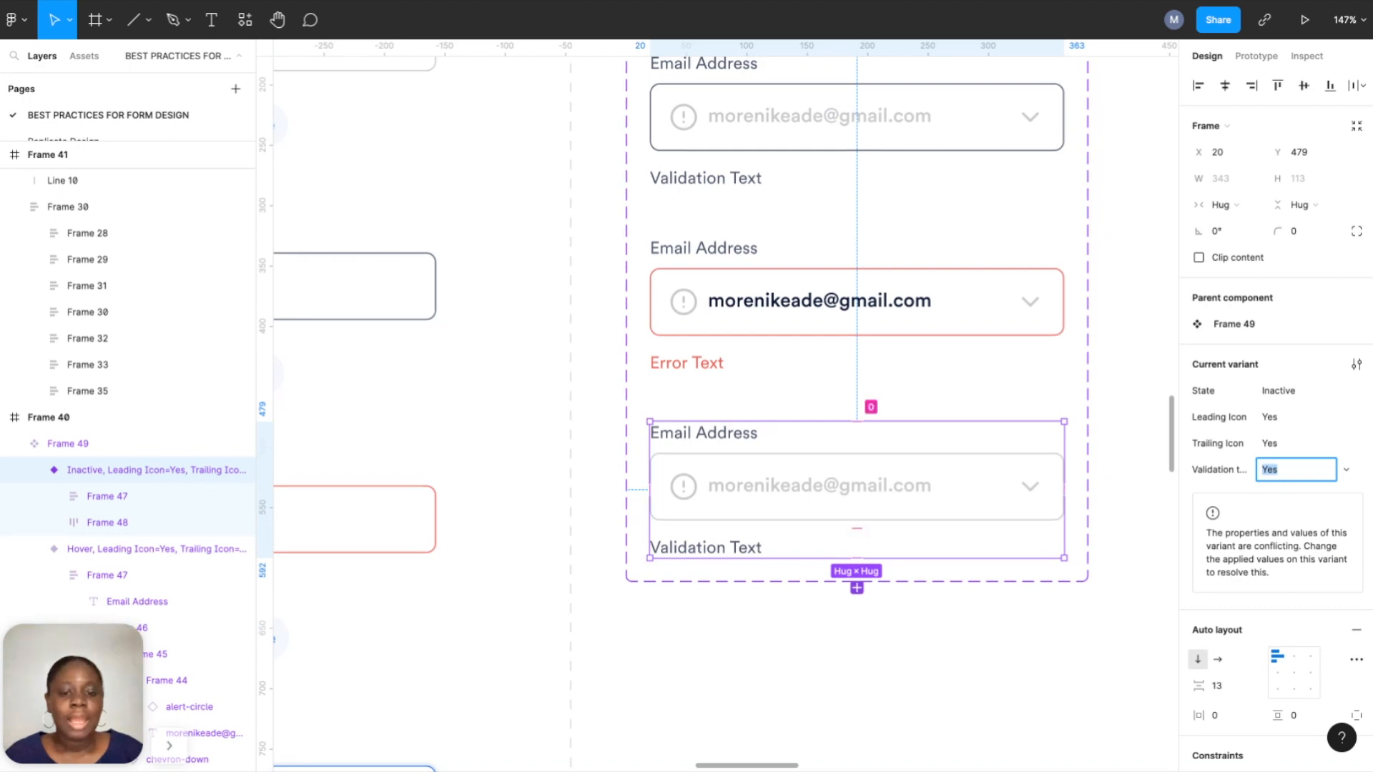
scroll(857, 427, "down", 4, "ctrl")
scroll(630, 492, "down", 2)
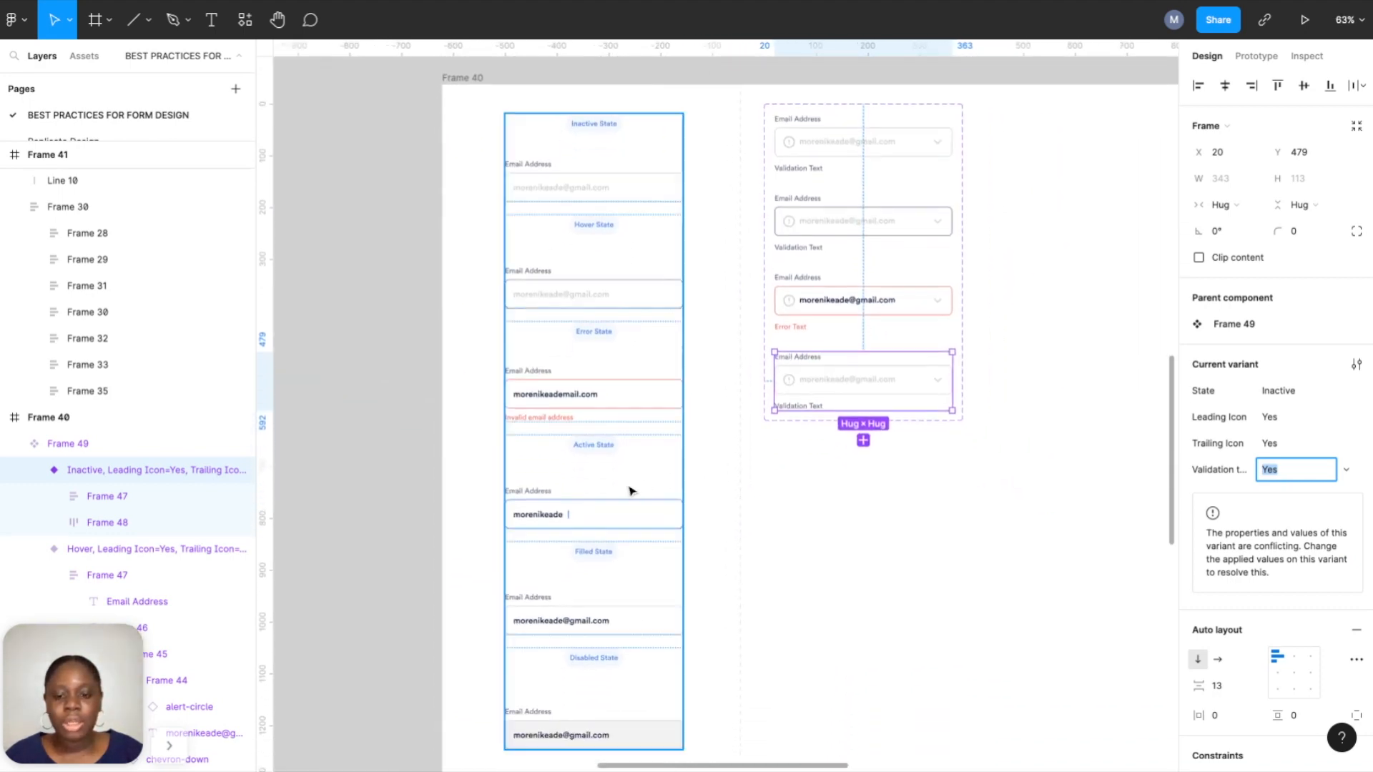
scroll(631, 492, "down", 1)
scroll(951, 359, "up", 8, "ctrl")
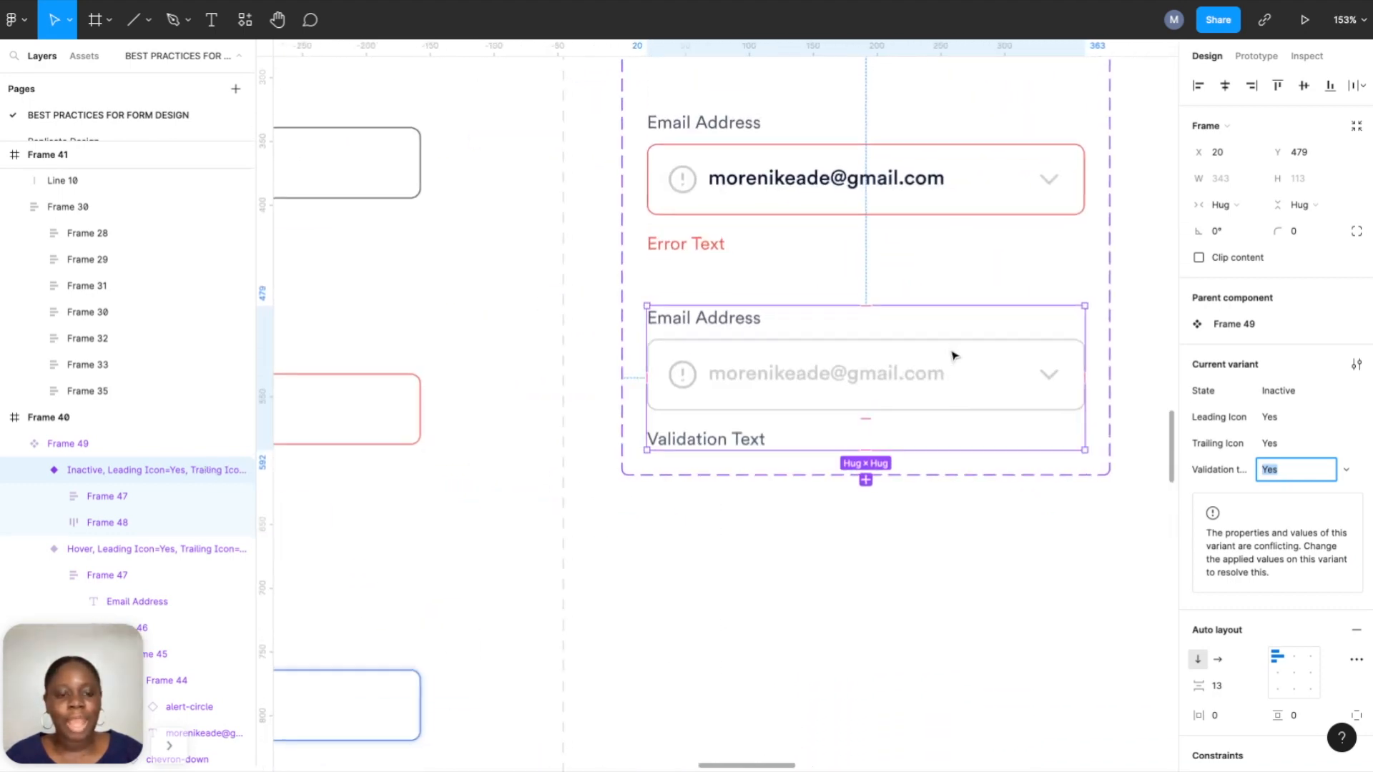
scroll(952, 355, "right", 3)
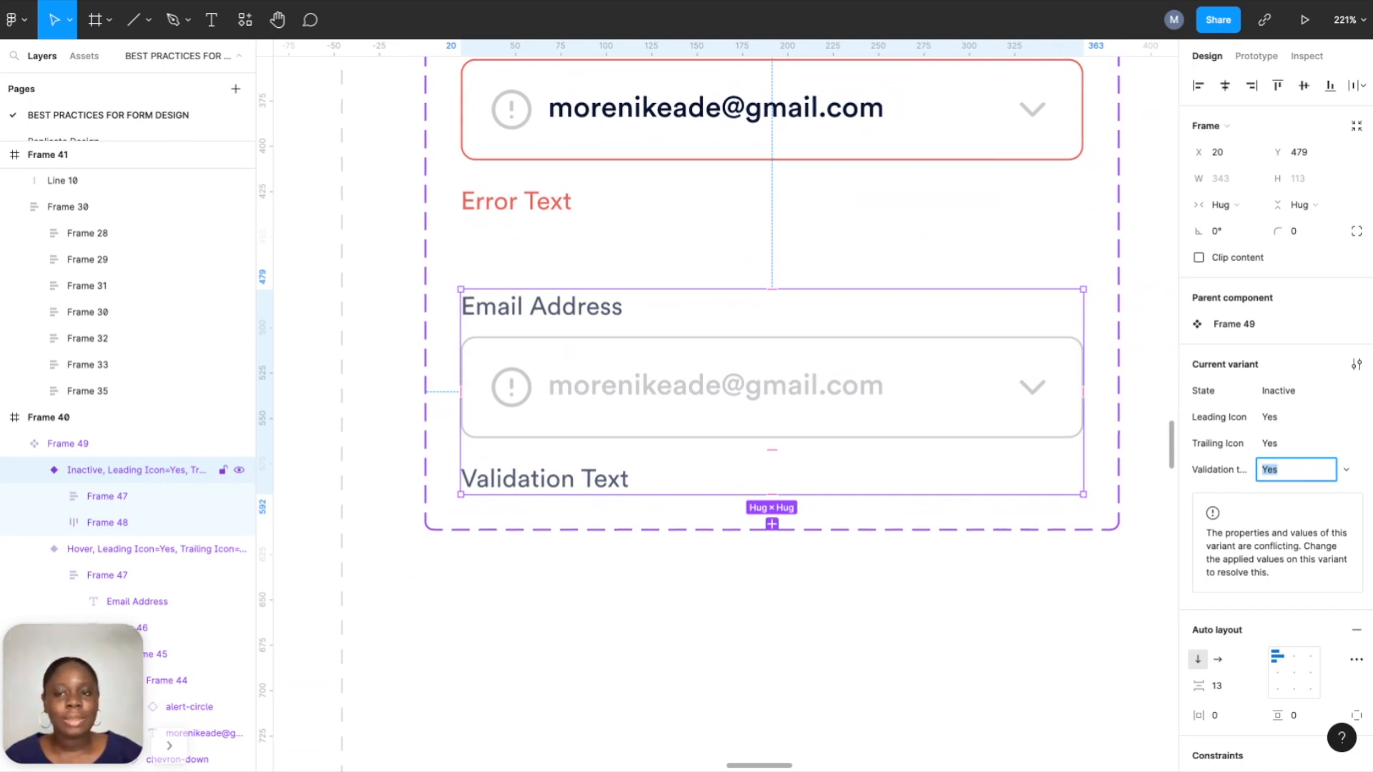
Give the fourth variant's input border the Brand colour style and a stroke weight of 2.
left_click(882, 344)
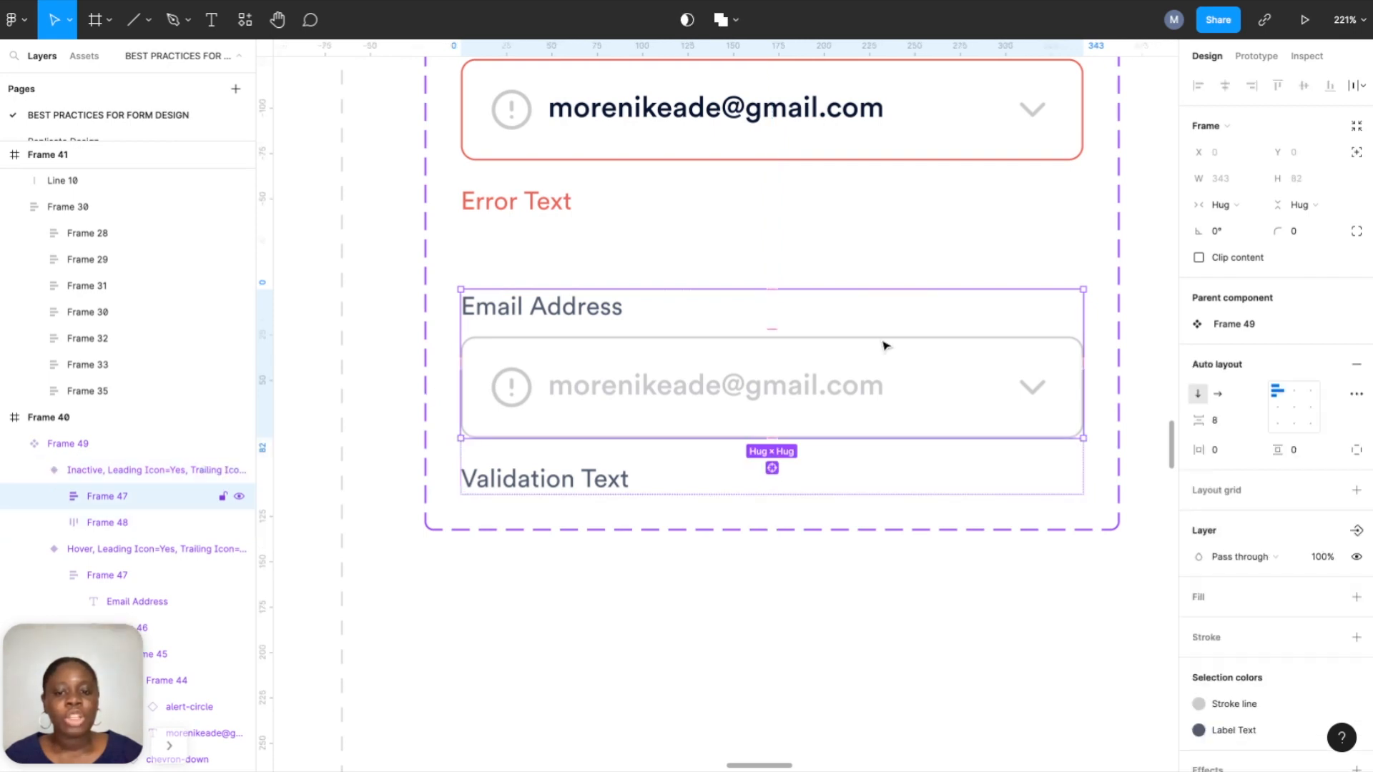
left_click(883, 344)
scroll(1244, 638, "down", 3)
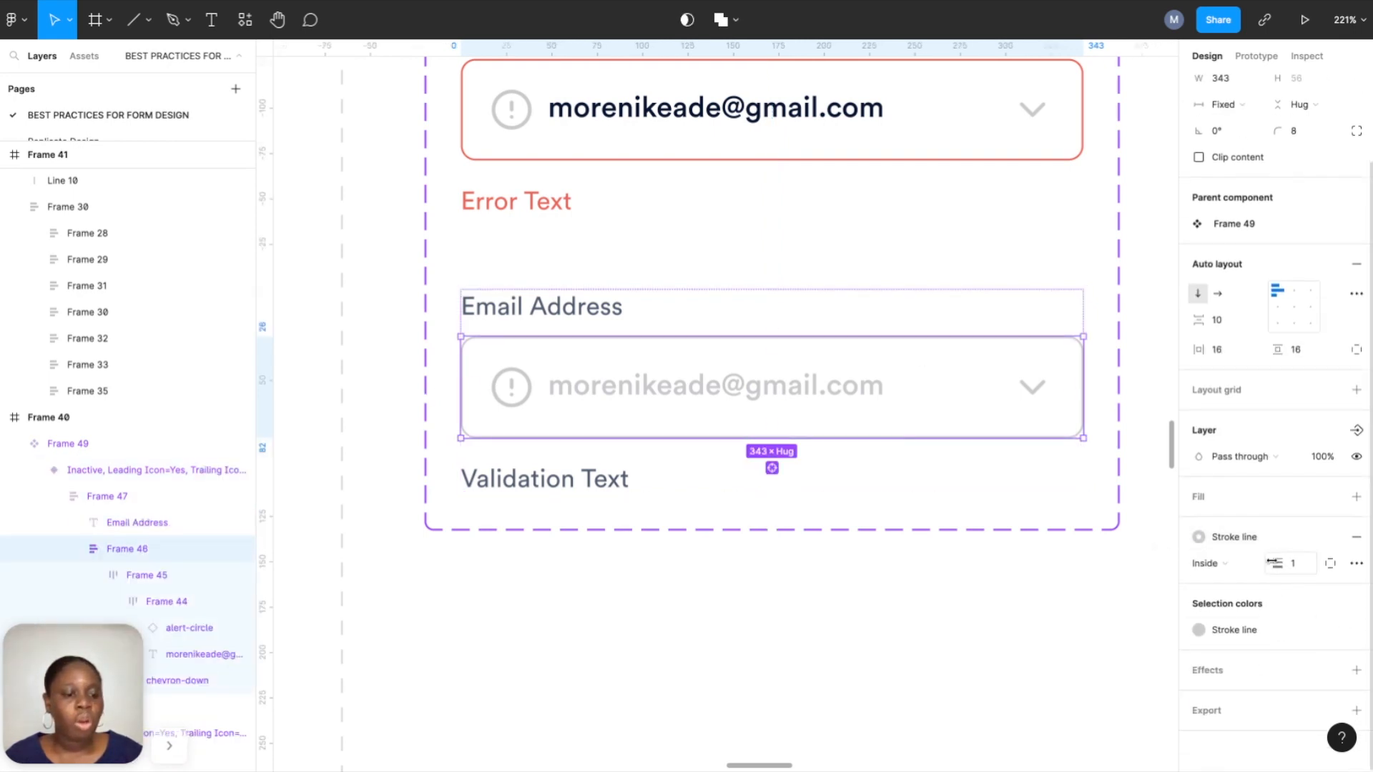
left_click(1256, 538)
left_click(1317, 611)
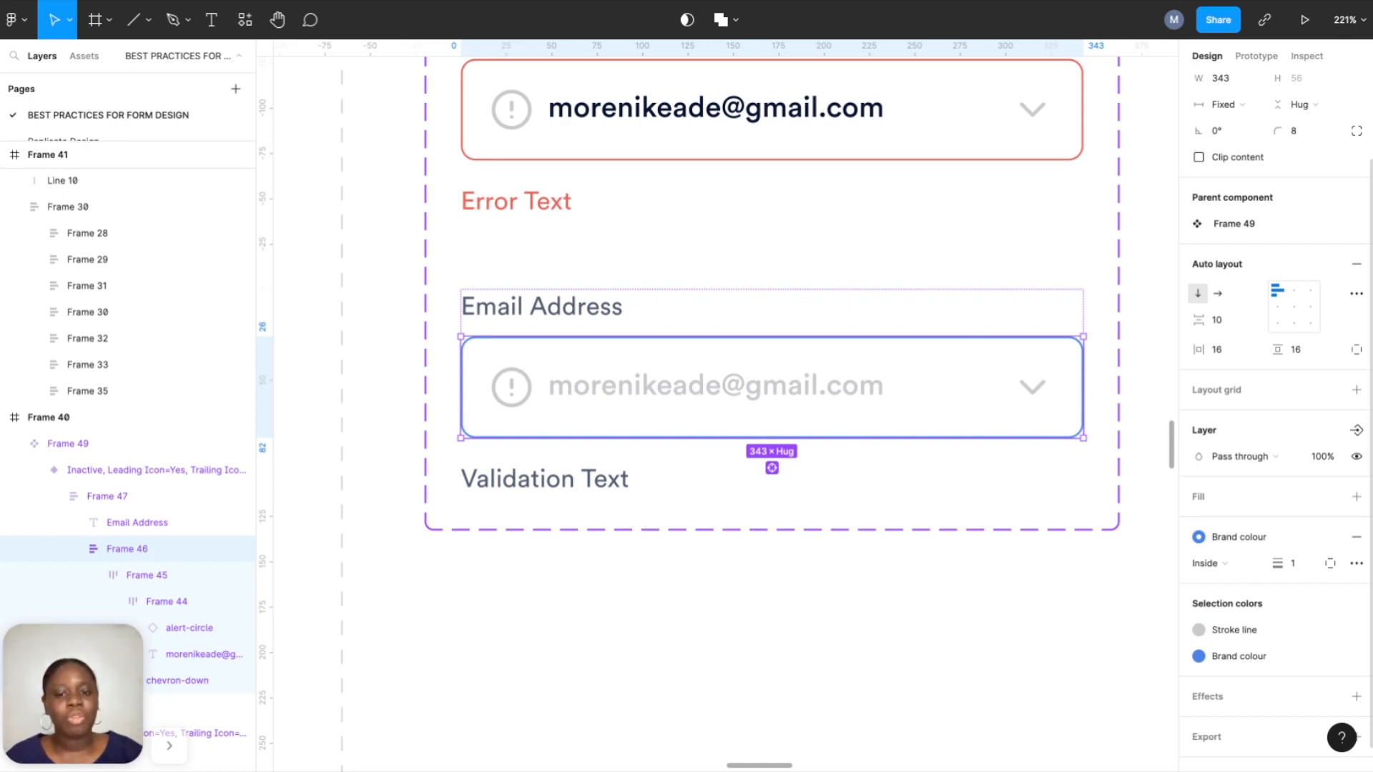
left_click(1295, 565)
type("2")
key("Return")
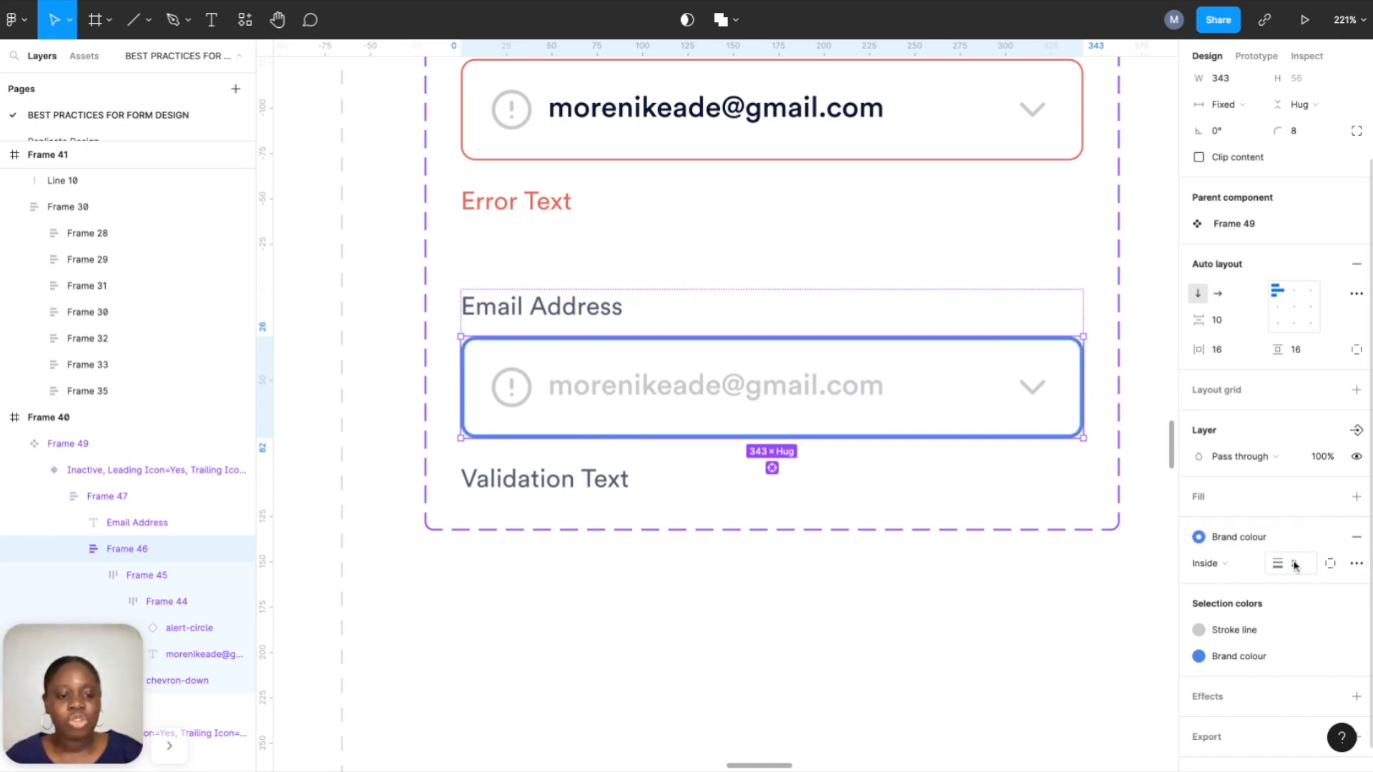
scroll(934, 553, "down", 1)
left_click(925, 635)
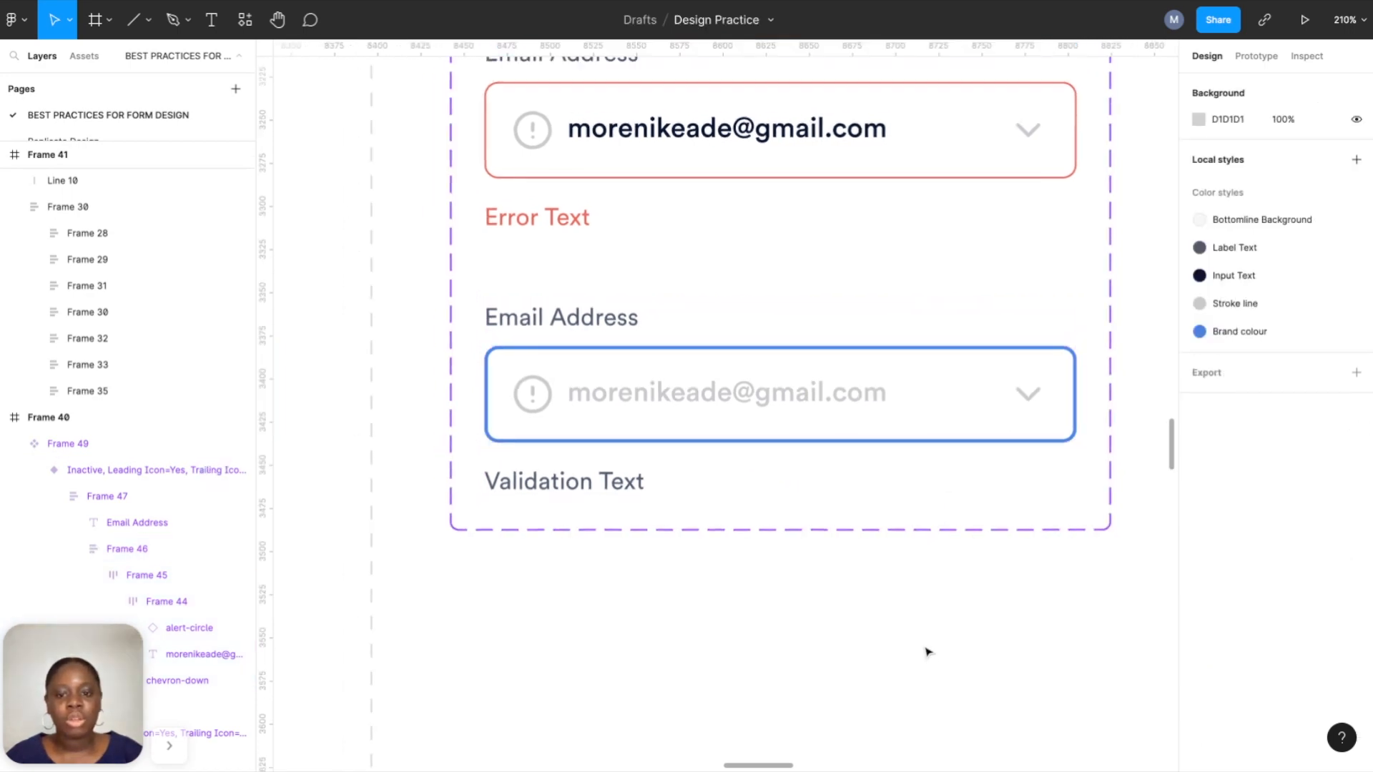
scroll(928, 658, "down", 3)
scroll(873, 505, "up", 5)
Apply the dark Input Text colour style to the fourth variant's email text.
scroll(861, 497, "down", 3)
left_click(796, 438)
double_click(802, 442)
double_click(802, 442)
double_click(802, 442)
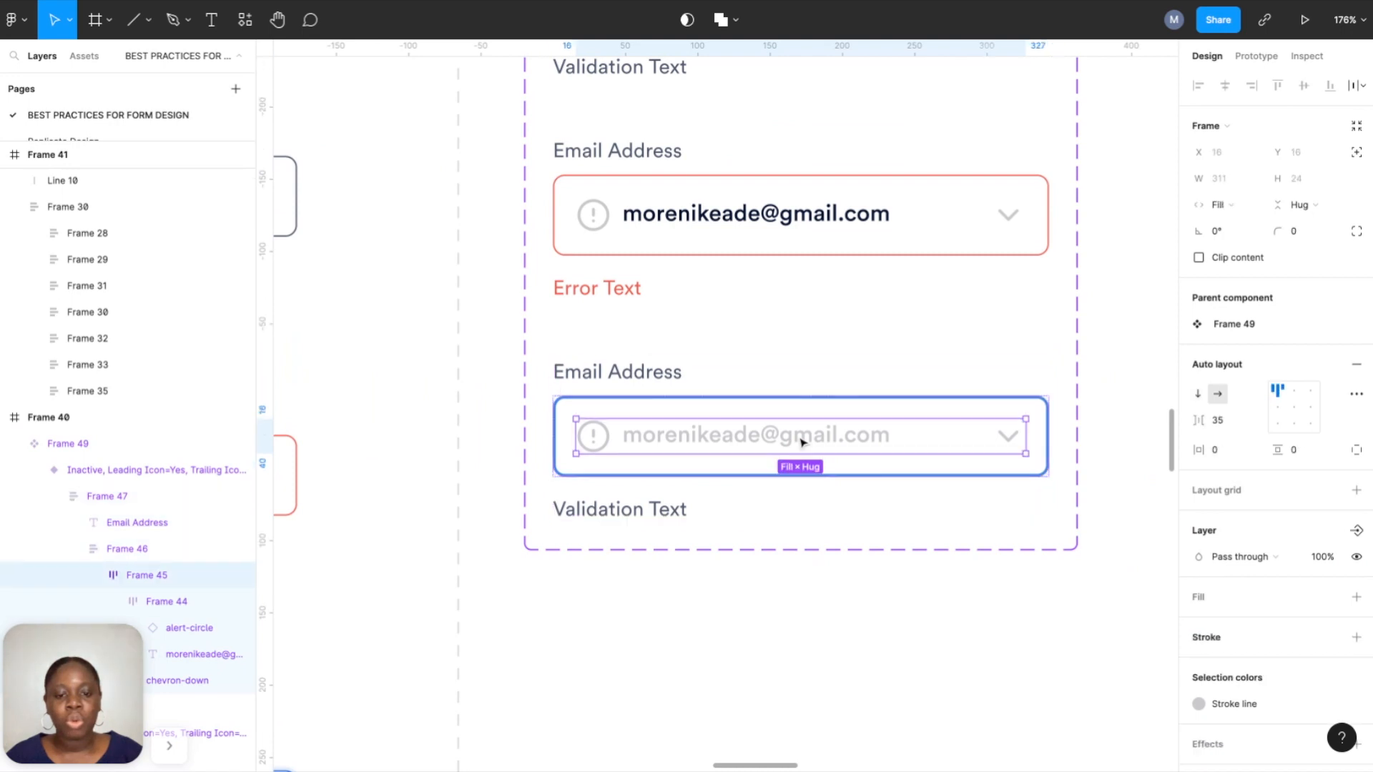
double_click(801, 442)
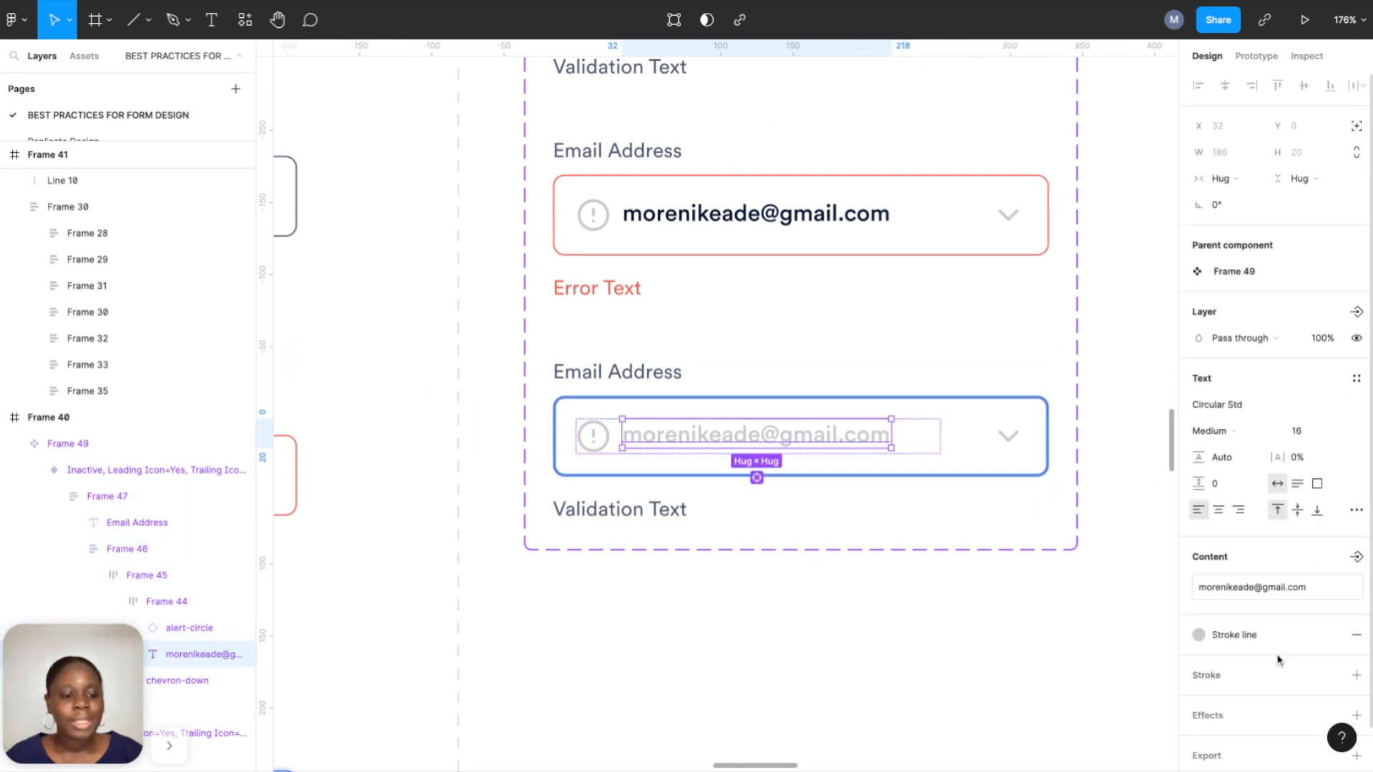
left_click(1265, 634)
left_click(1267, 621)
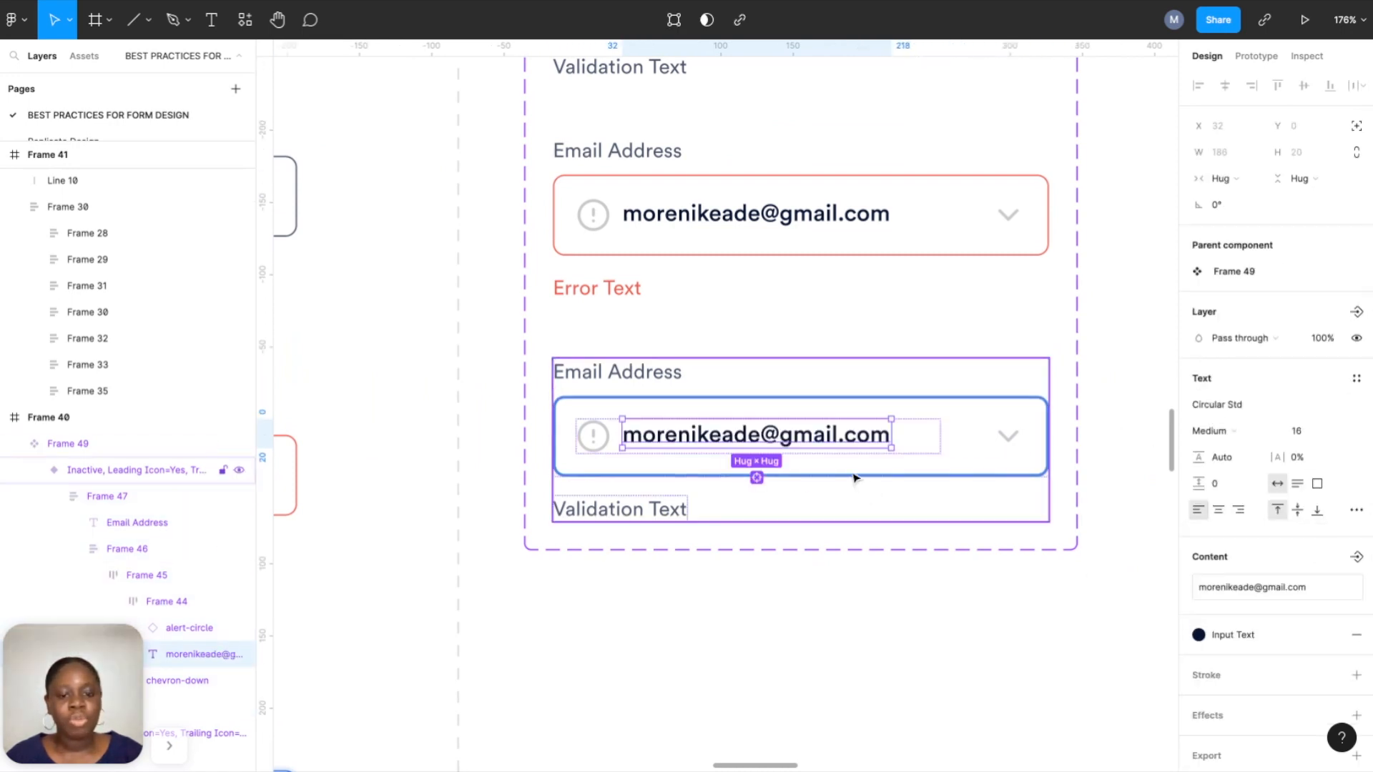
Delete the email's domain so only the part before the @ remains.
double_click(759, 434)
left_click(758, 434)
key("shift+End")
key("BackSpace")
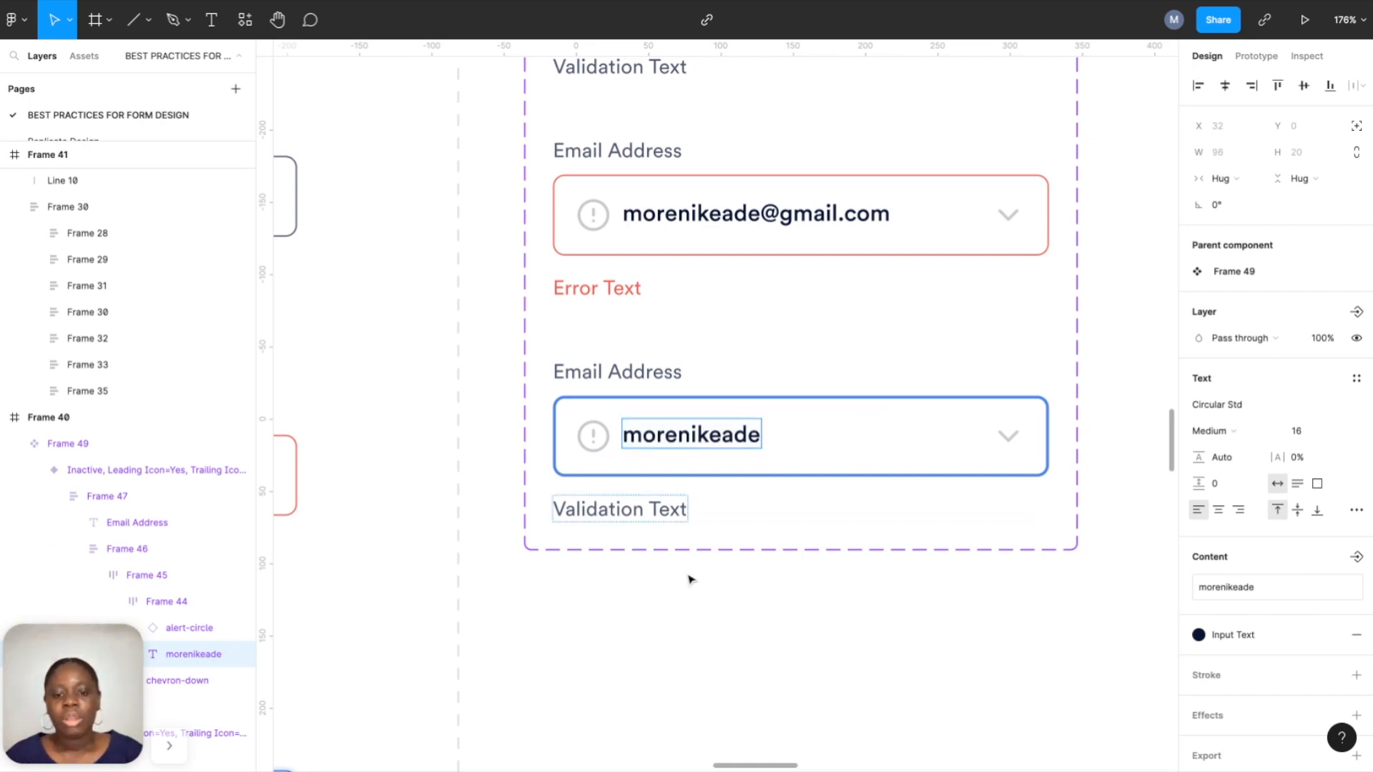
key("Escape")
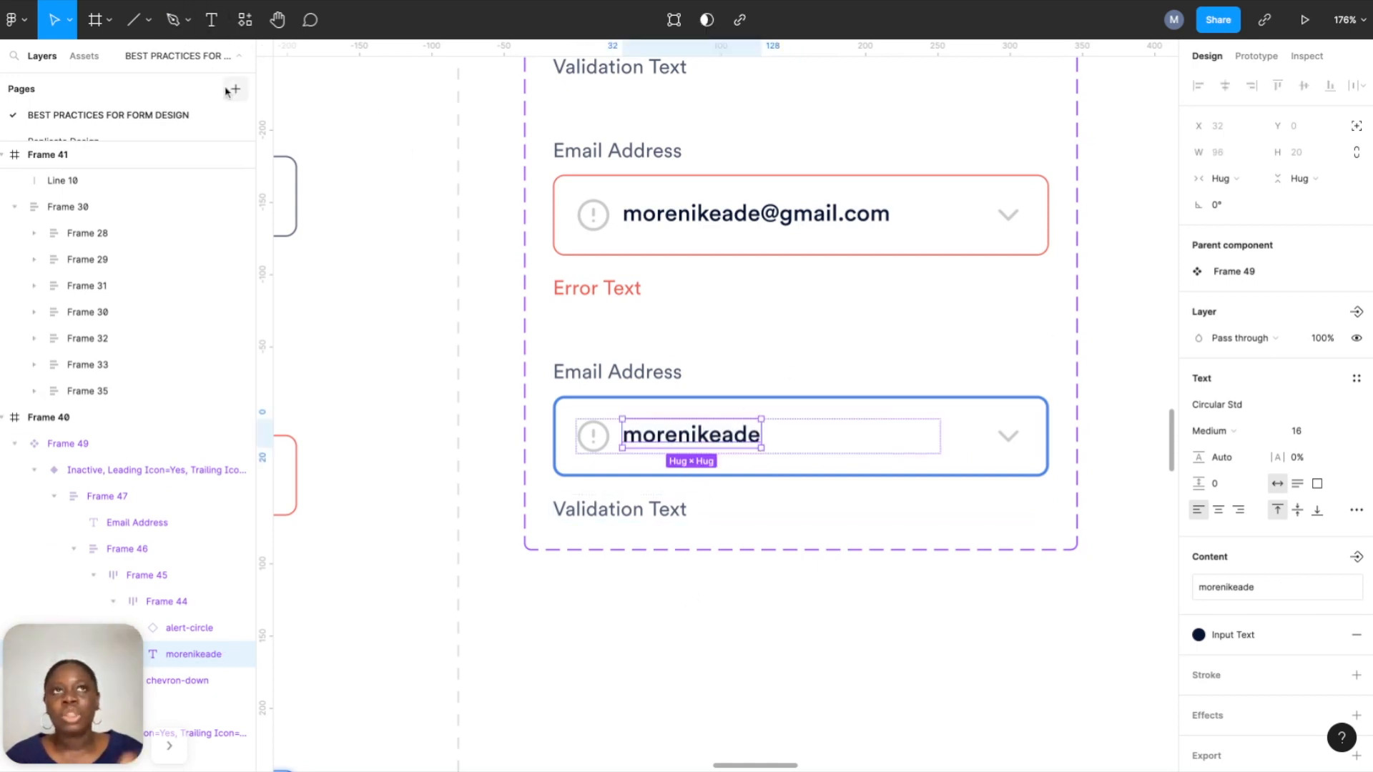
Draw a vertical line 20 long and style it in Brand colour.
left_click(134, 20)
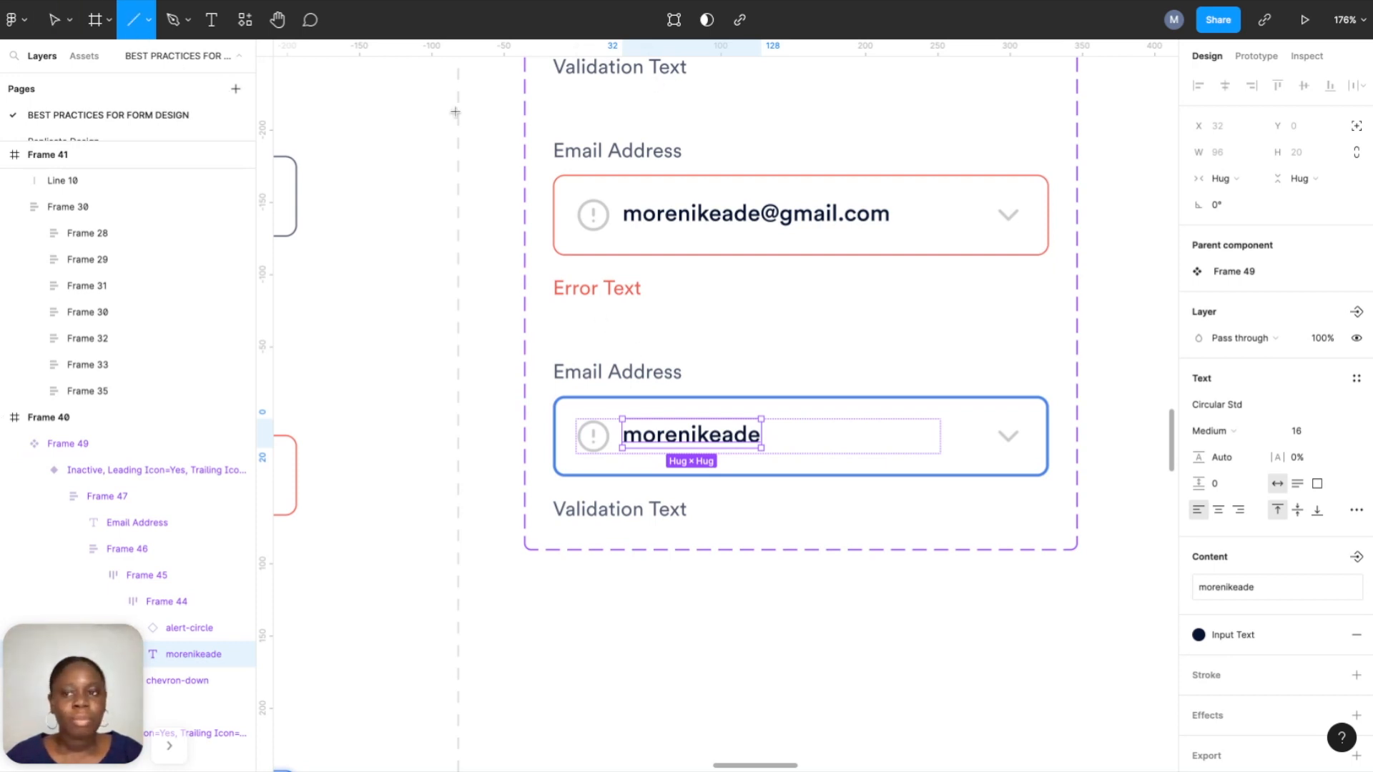
left_click_drag(633, 610, 633, 640)
left_click(1230, 158)
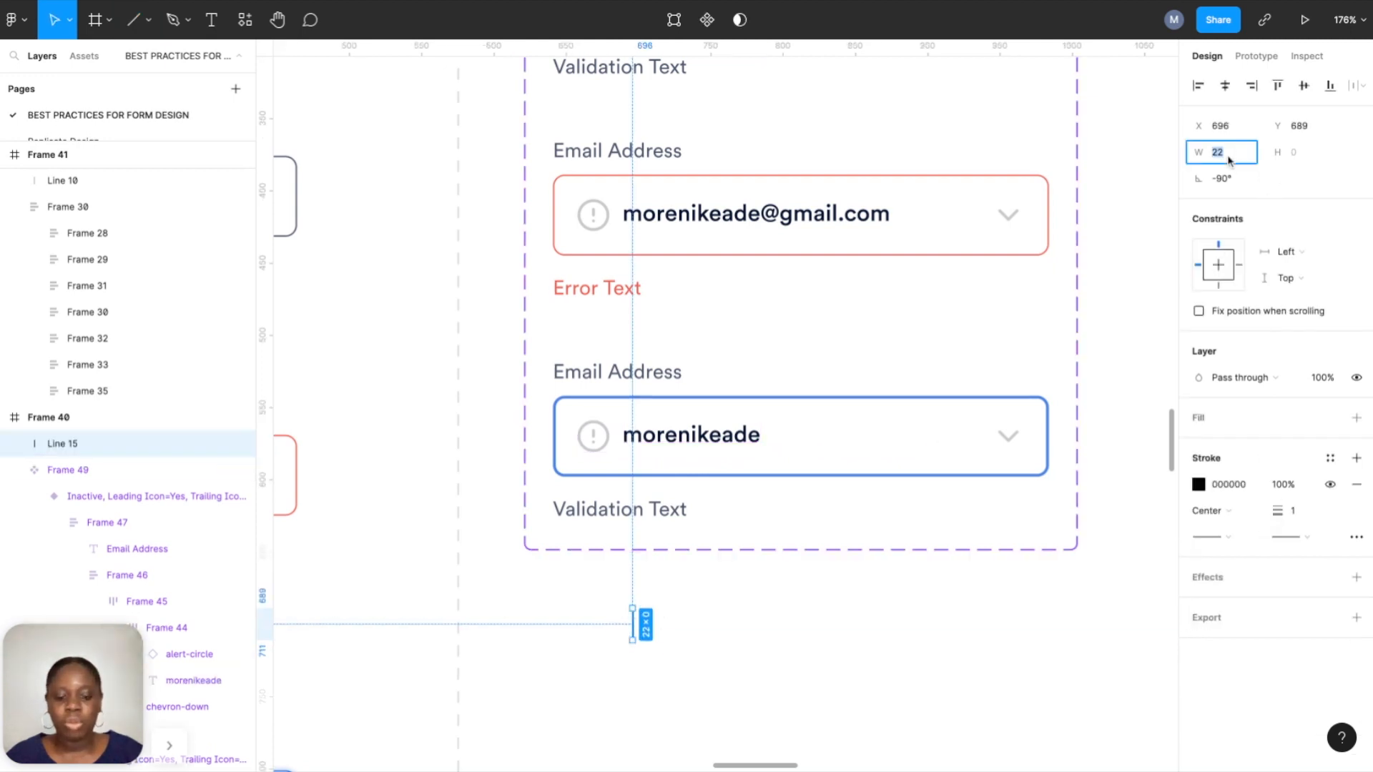
key("Return")
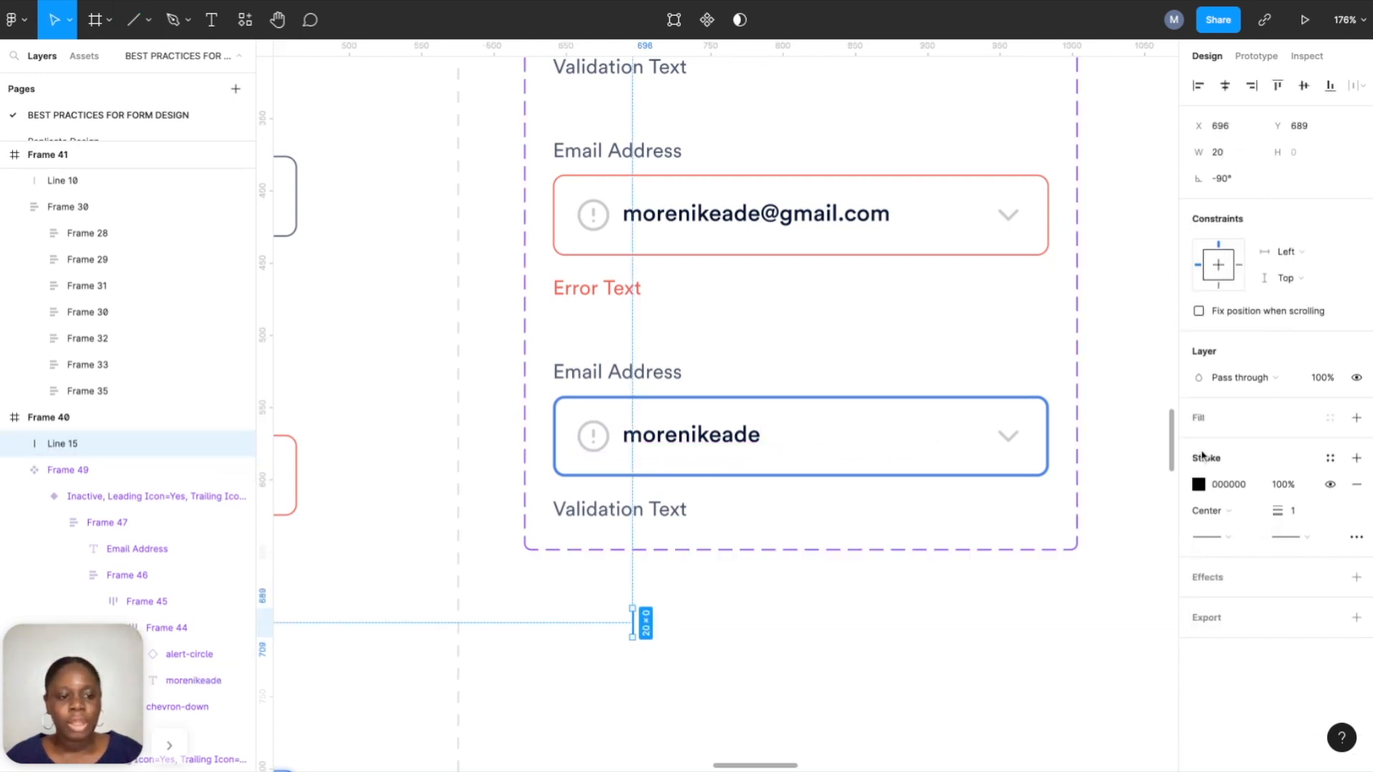
left_click(1332, 457)
left_click(1319, 559)
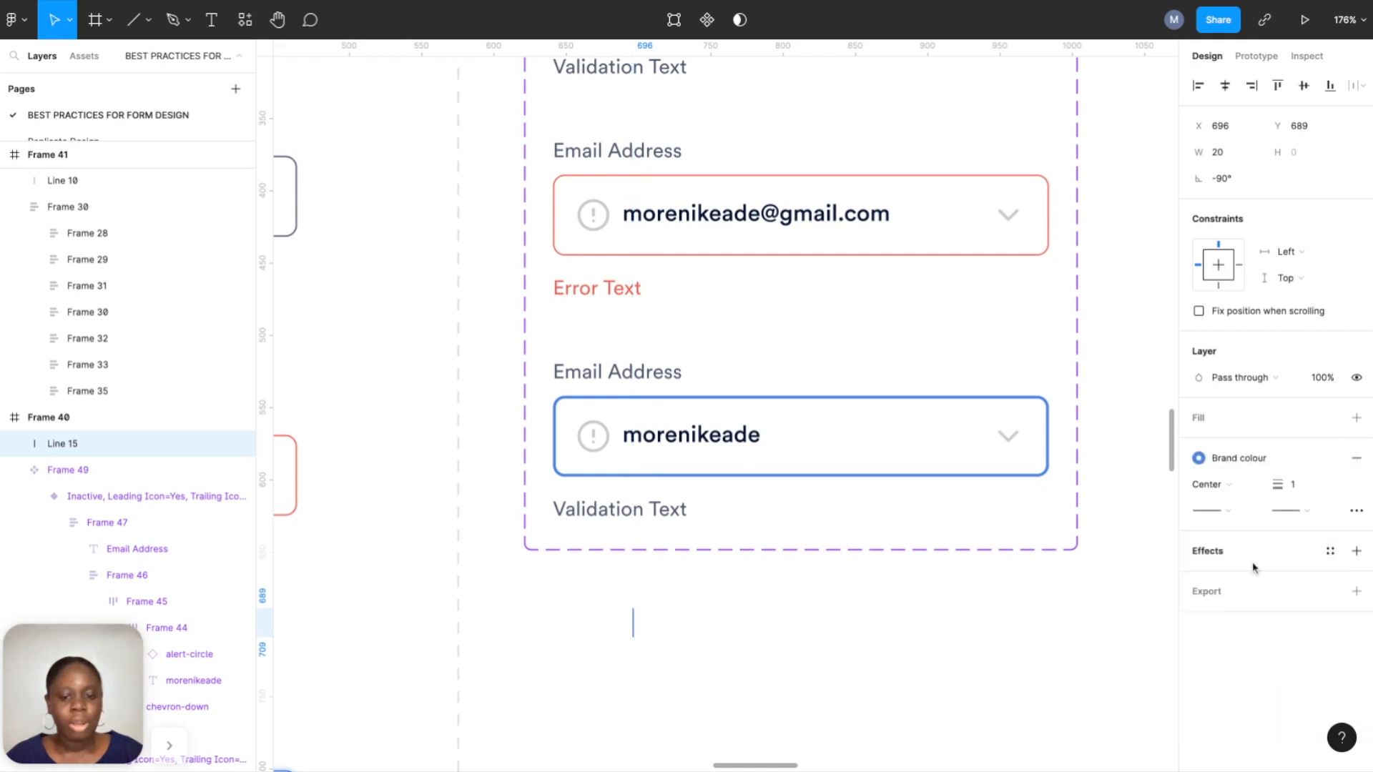
Move the line into the lower field, pasting it after the shortened email text as a caret.
key("Delete")
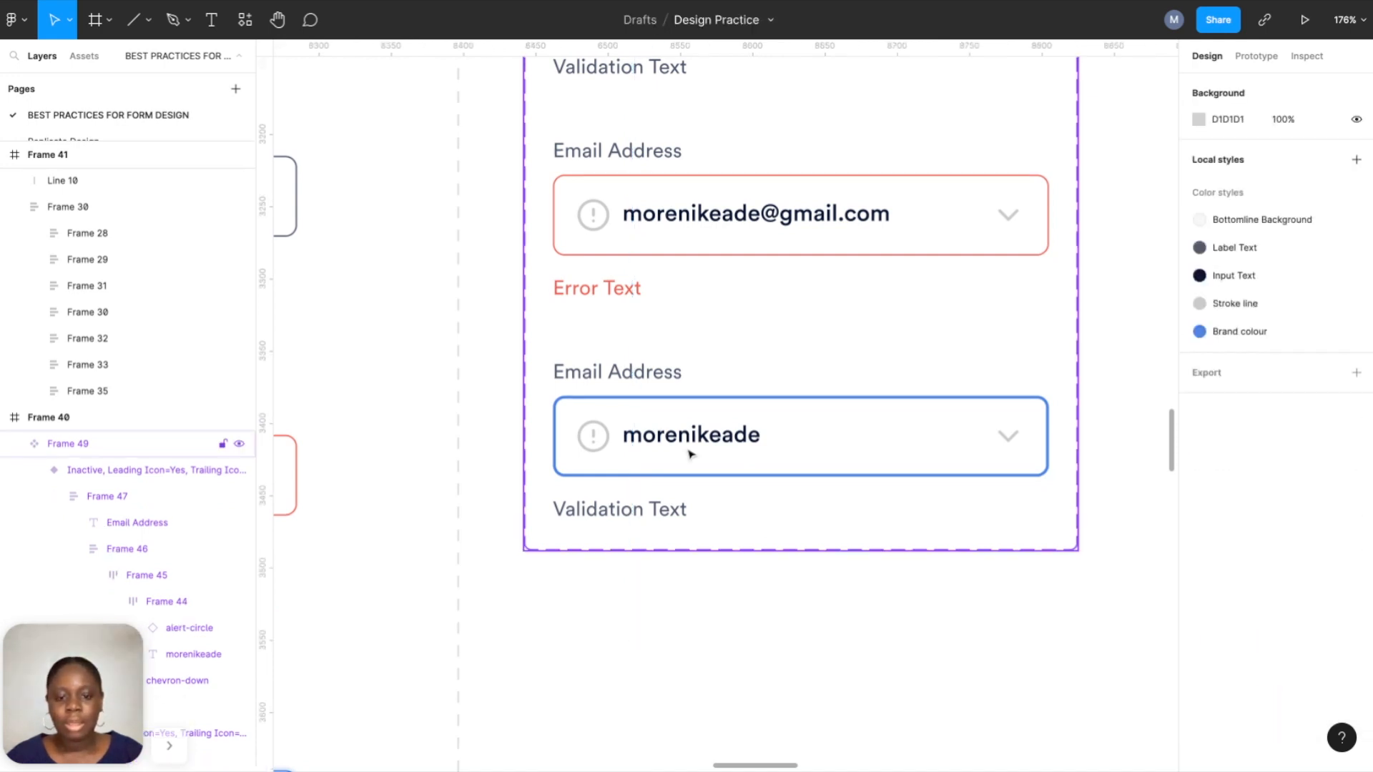
double_click(681, 447)
double_click(682, 446)
double_click(681, 446)
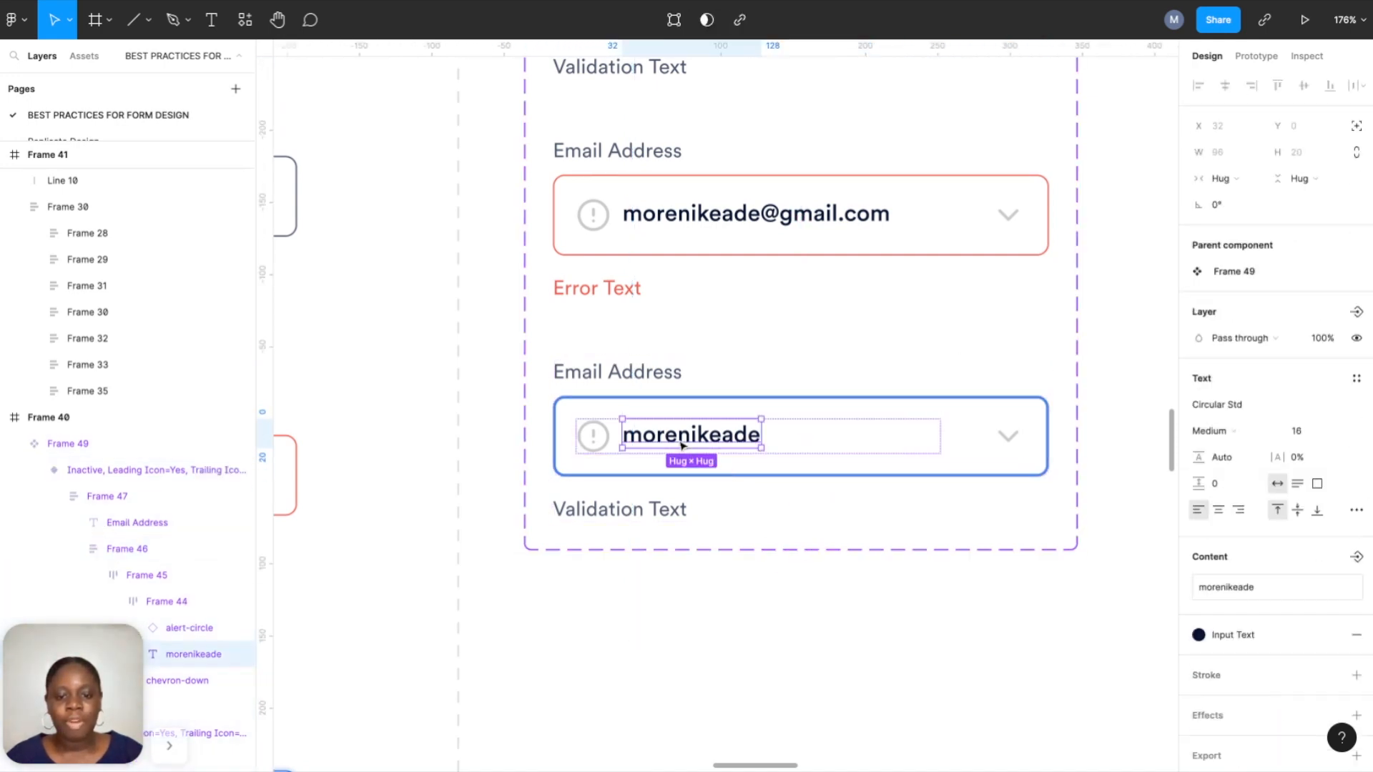
key("ctrl+v")
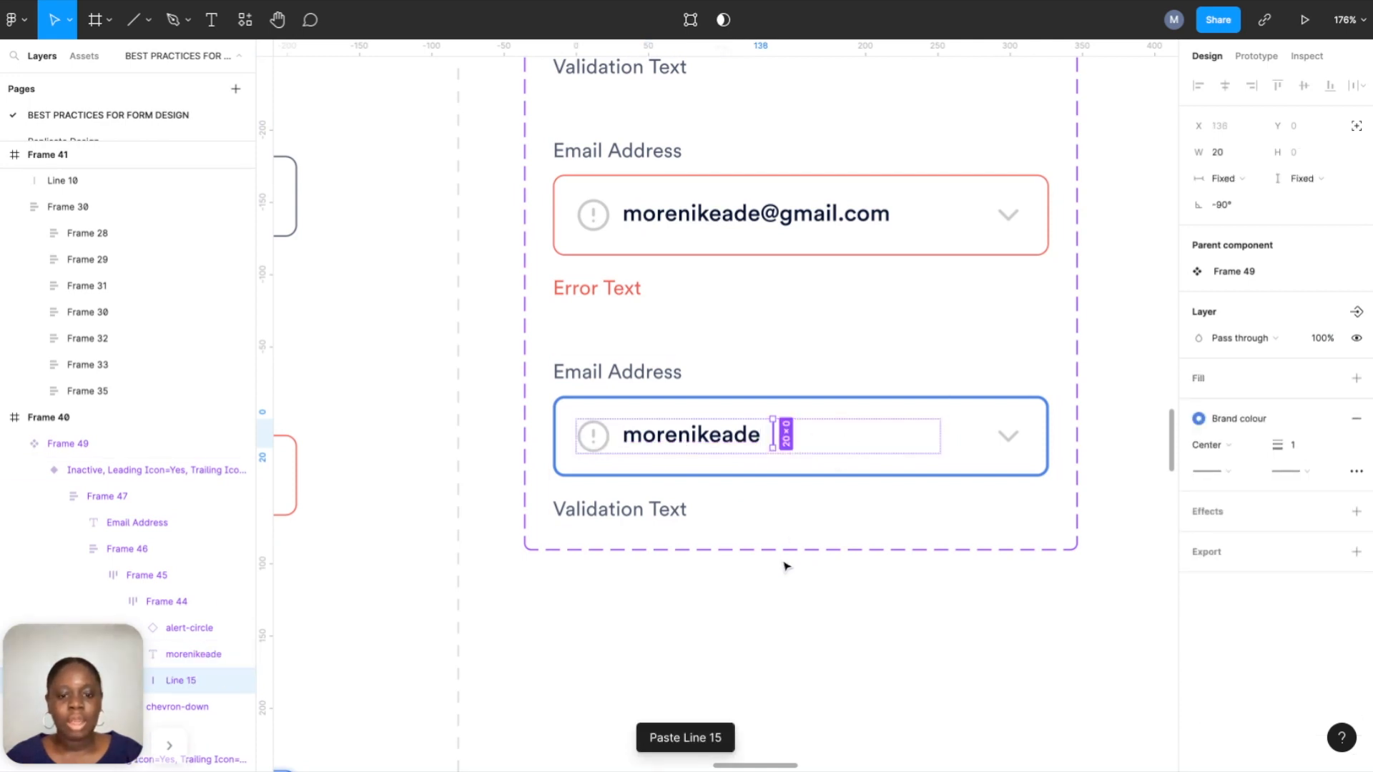
Delete the misplaced caret line from the lower field.
key("Escape")
left_click(776, 438)
double_click(777, 443)
double_click(777, 443)
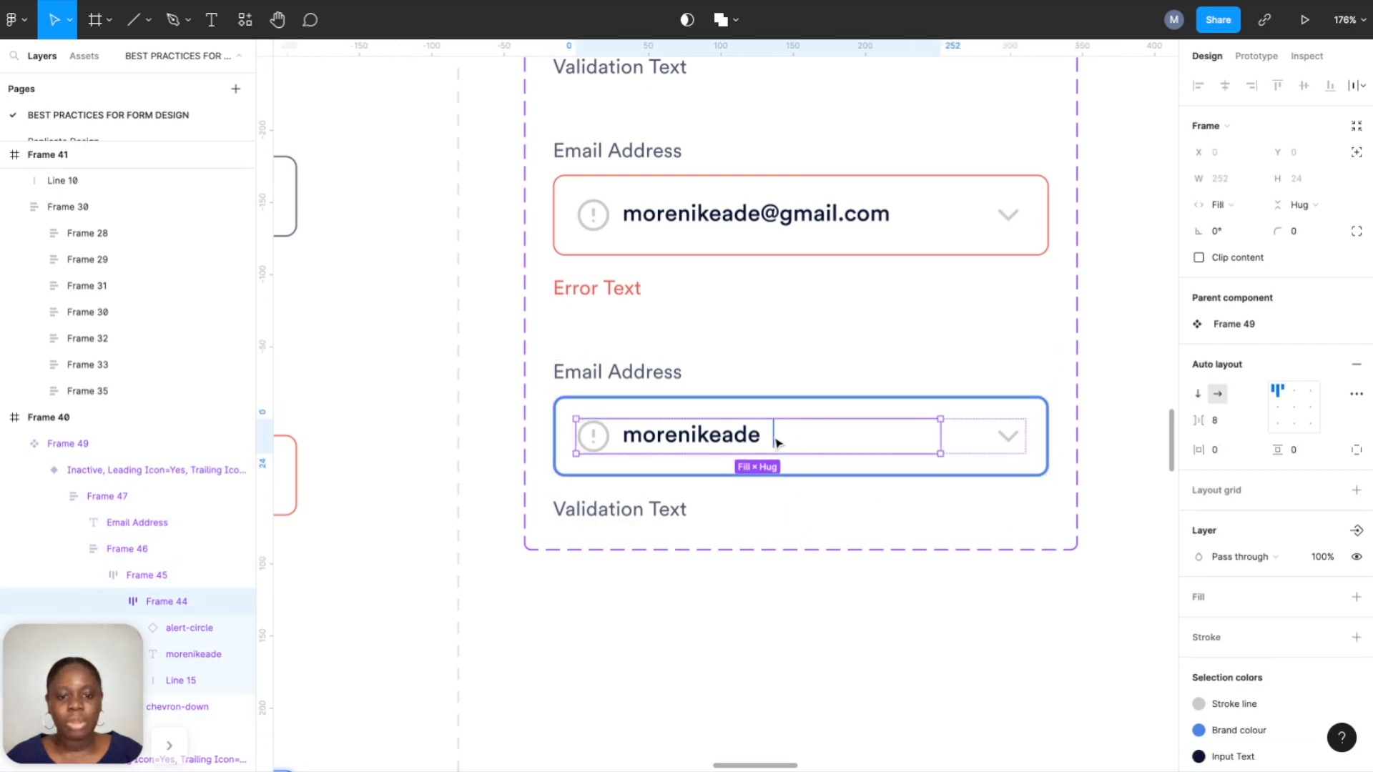
double_click(777, 443)
key("BackSpace")
Wrap the shortened email text in its own frame and add auto layout to it.
double_click(734, 438)
double_click(733, 439)
double_click(733, 439)
double_click(733, 438)
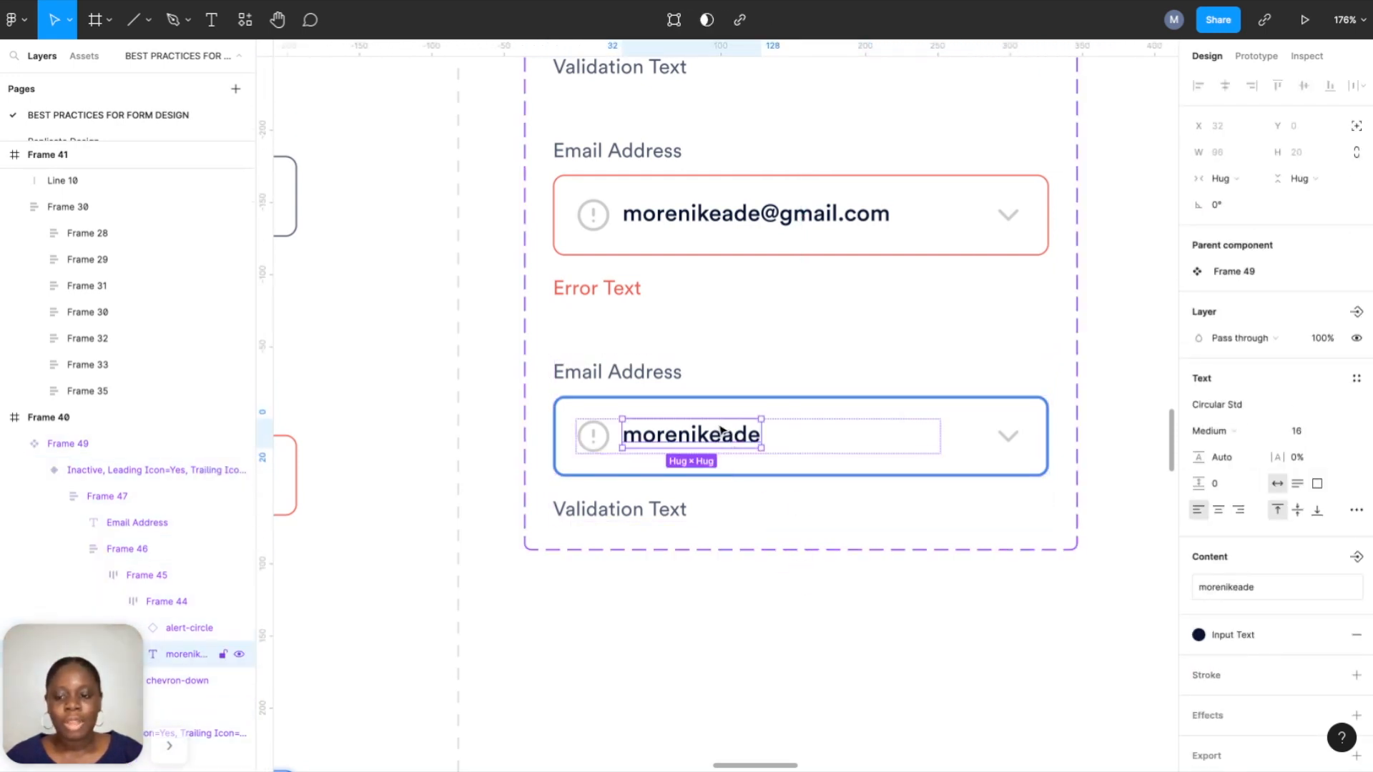
left_click(811, 442)
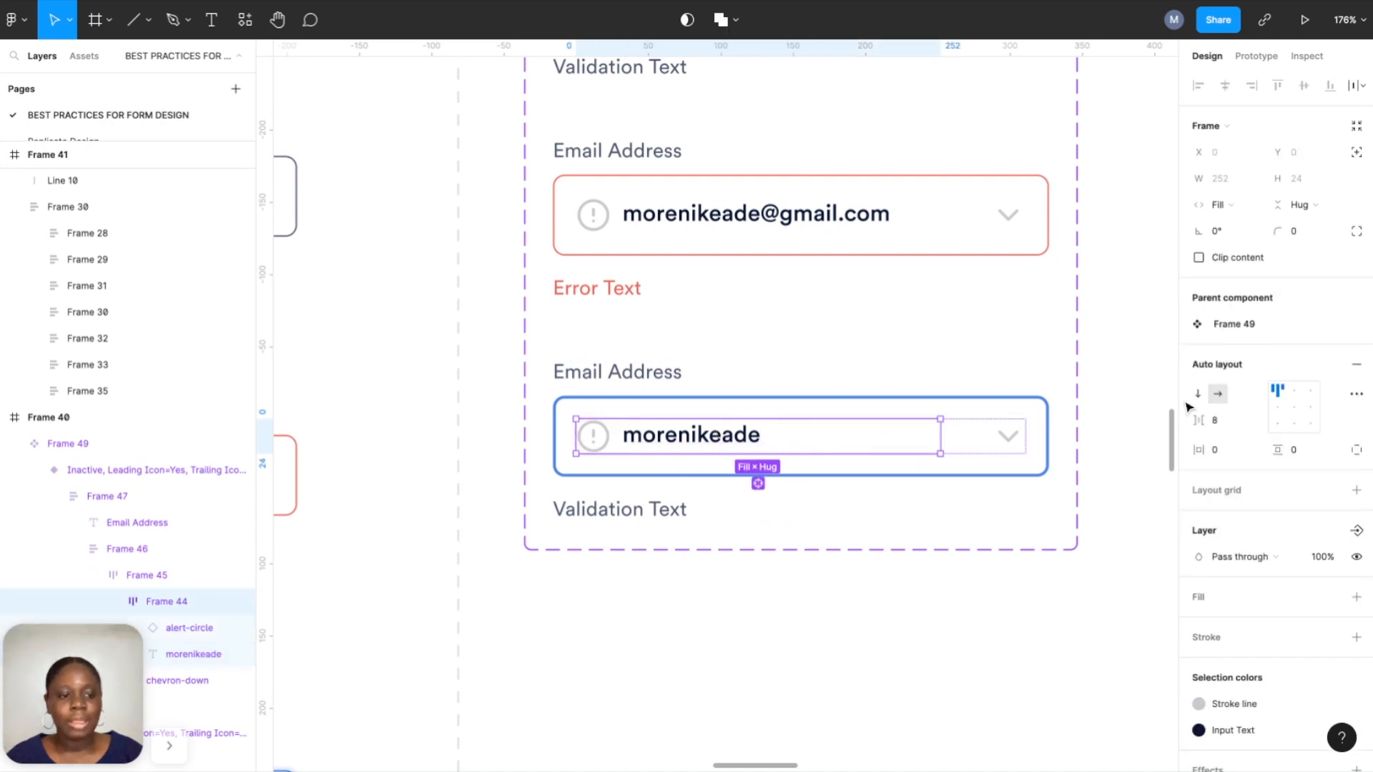
double_click(746, 439)
right_click(746, 442)
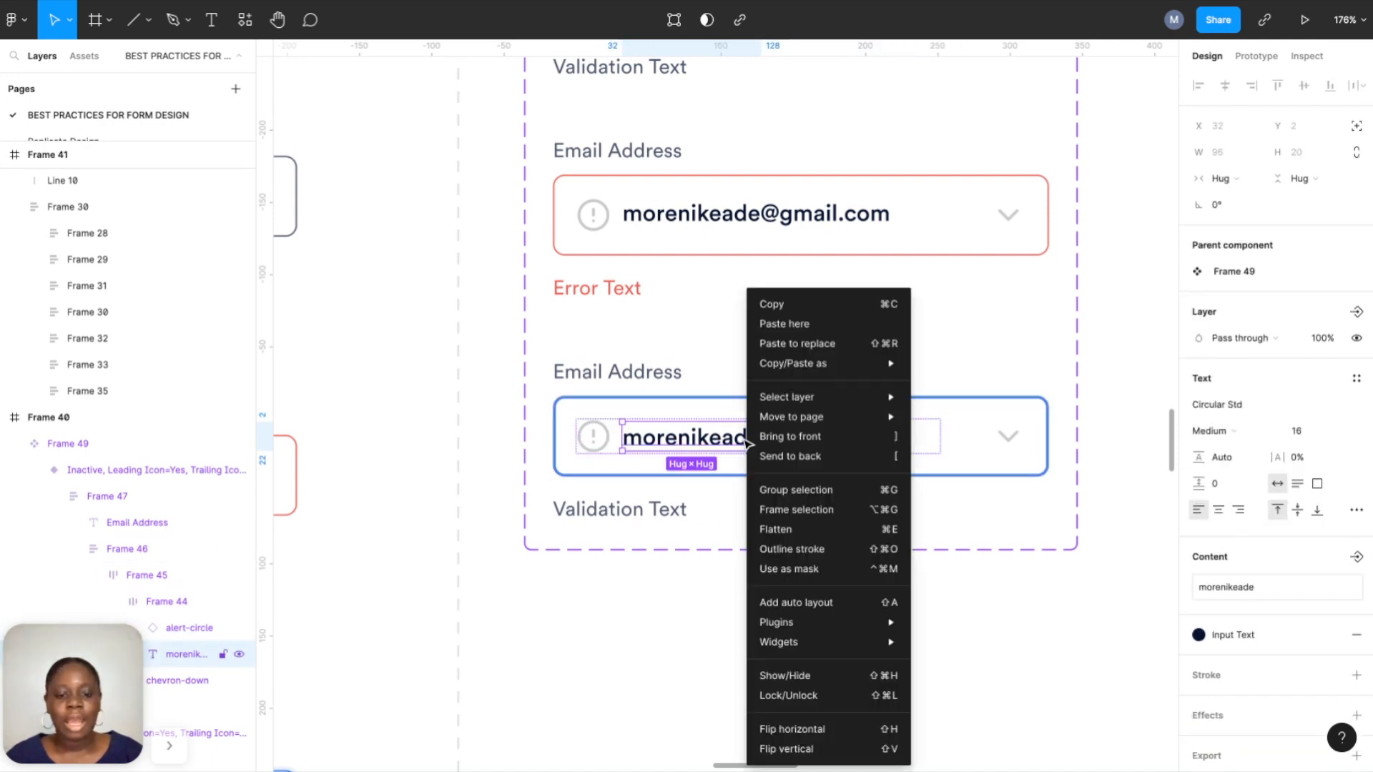
left_click(779, 510)
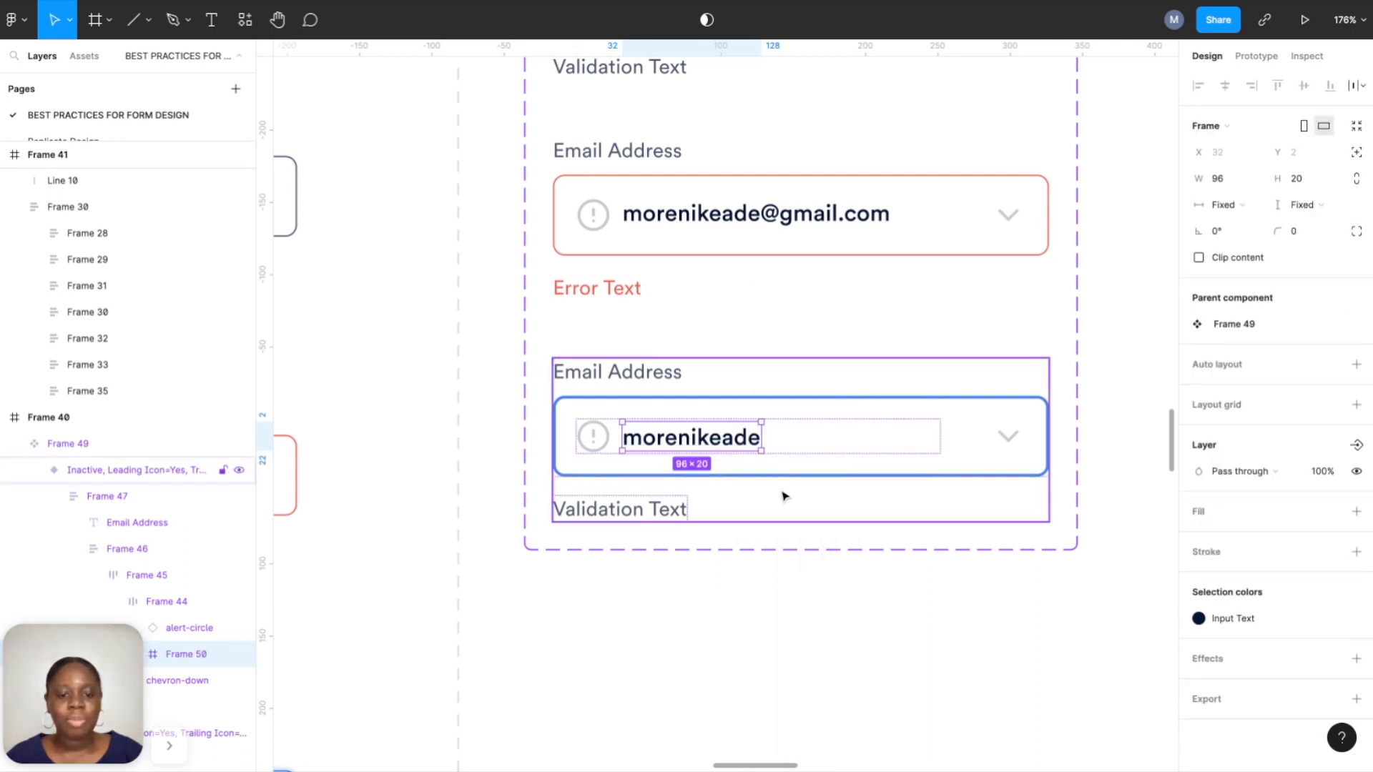
left_click(1356, 364)
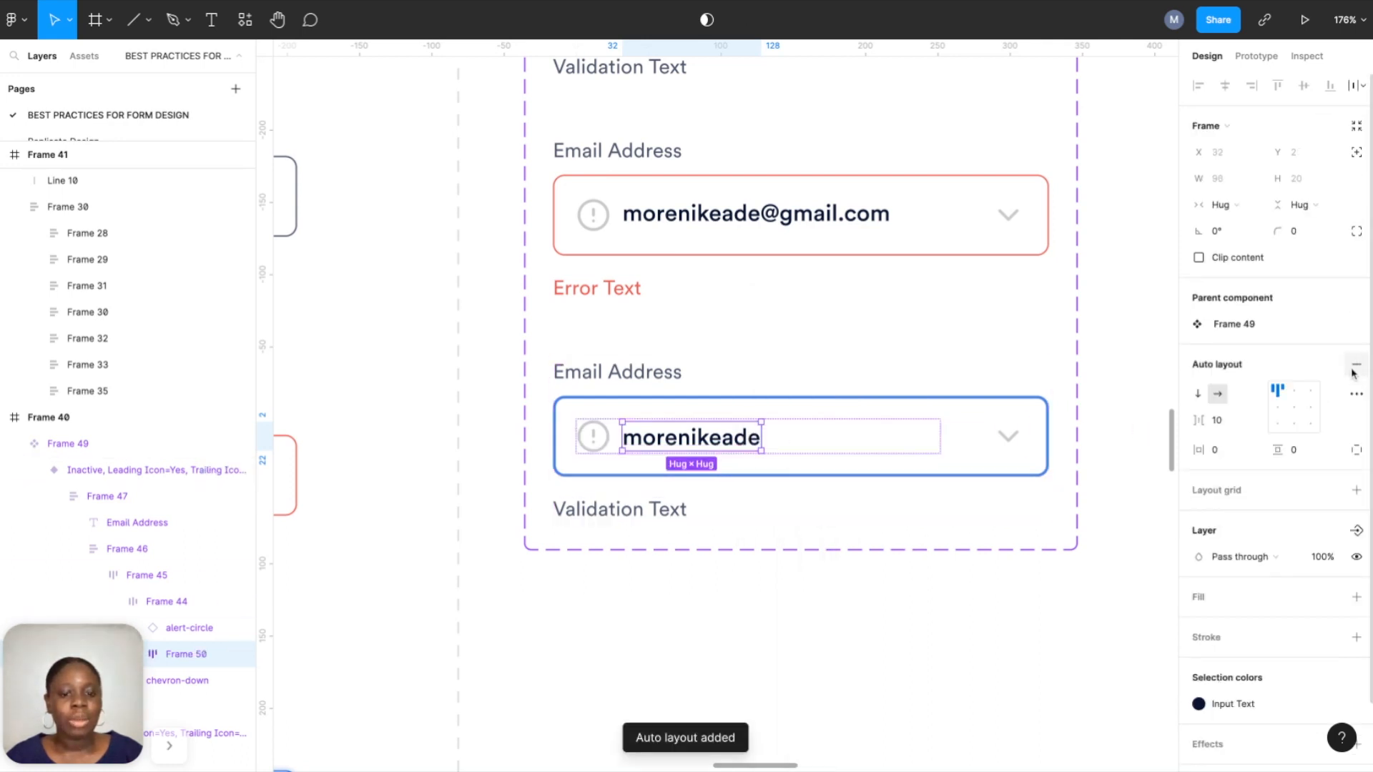
Paste the caret line into the auto-layout frame and set its stroke weight to 2.
key("ctrl+v")
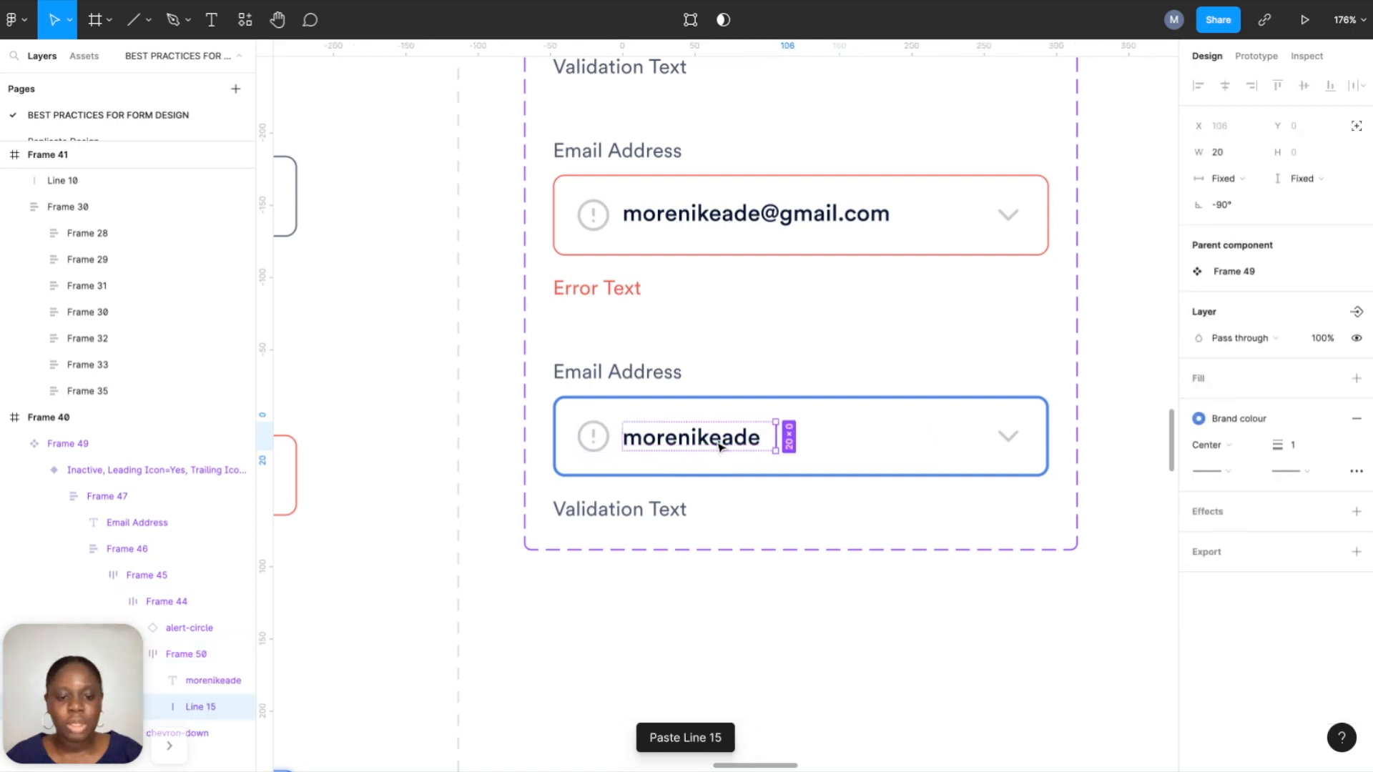
left_click(1304, 454)
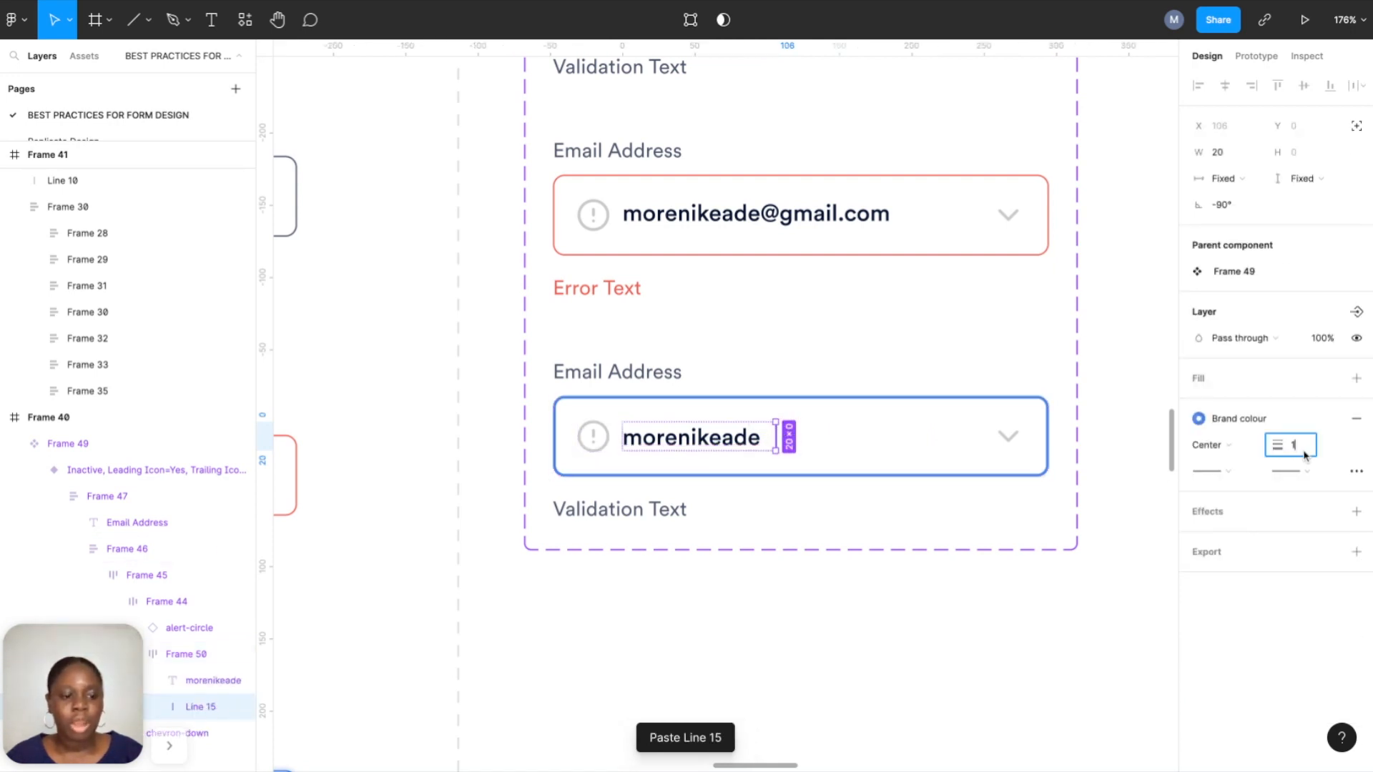
type("2")
key("Return")
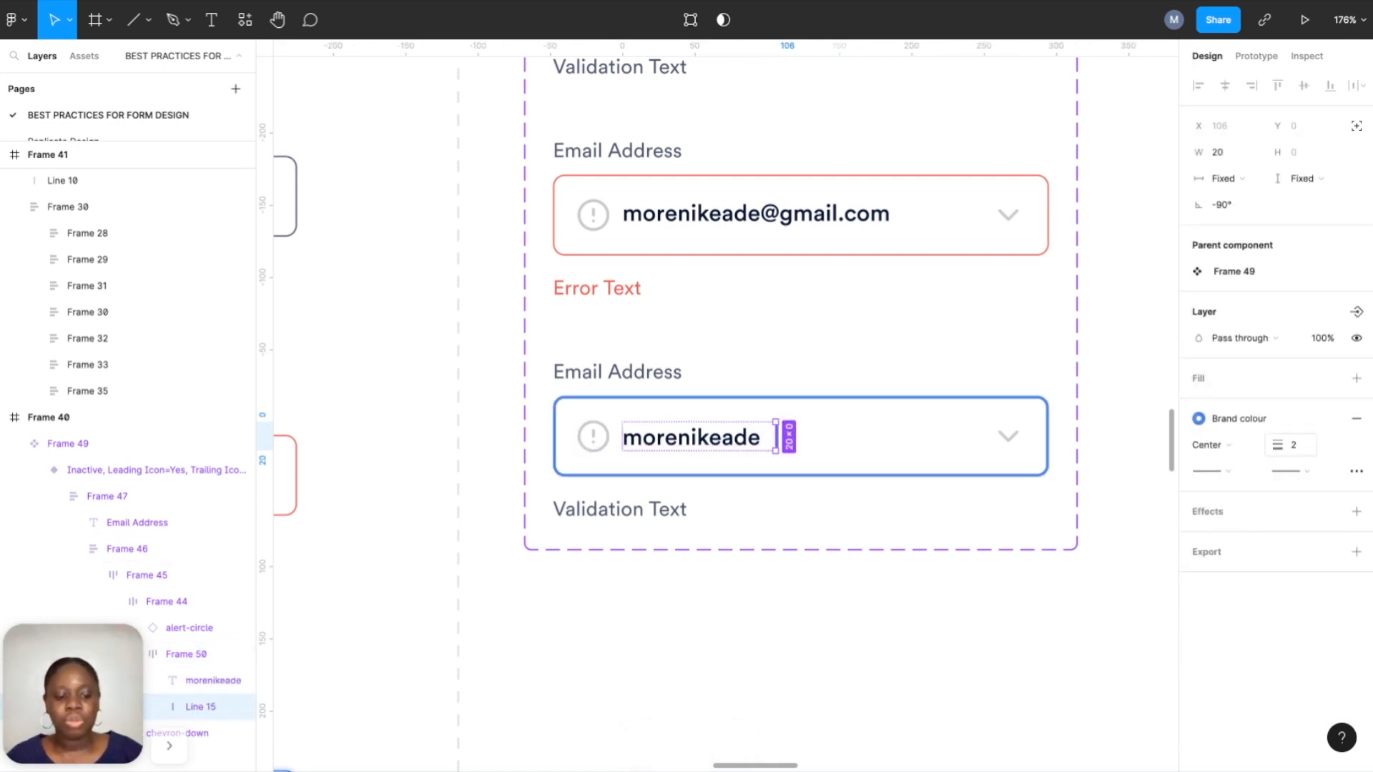
Adjust the auto-layout spacing so the caret sits closer to the email text.
left_click(938, 508)
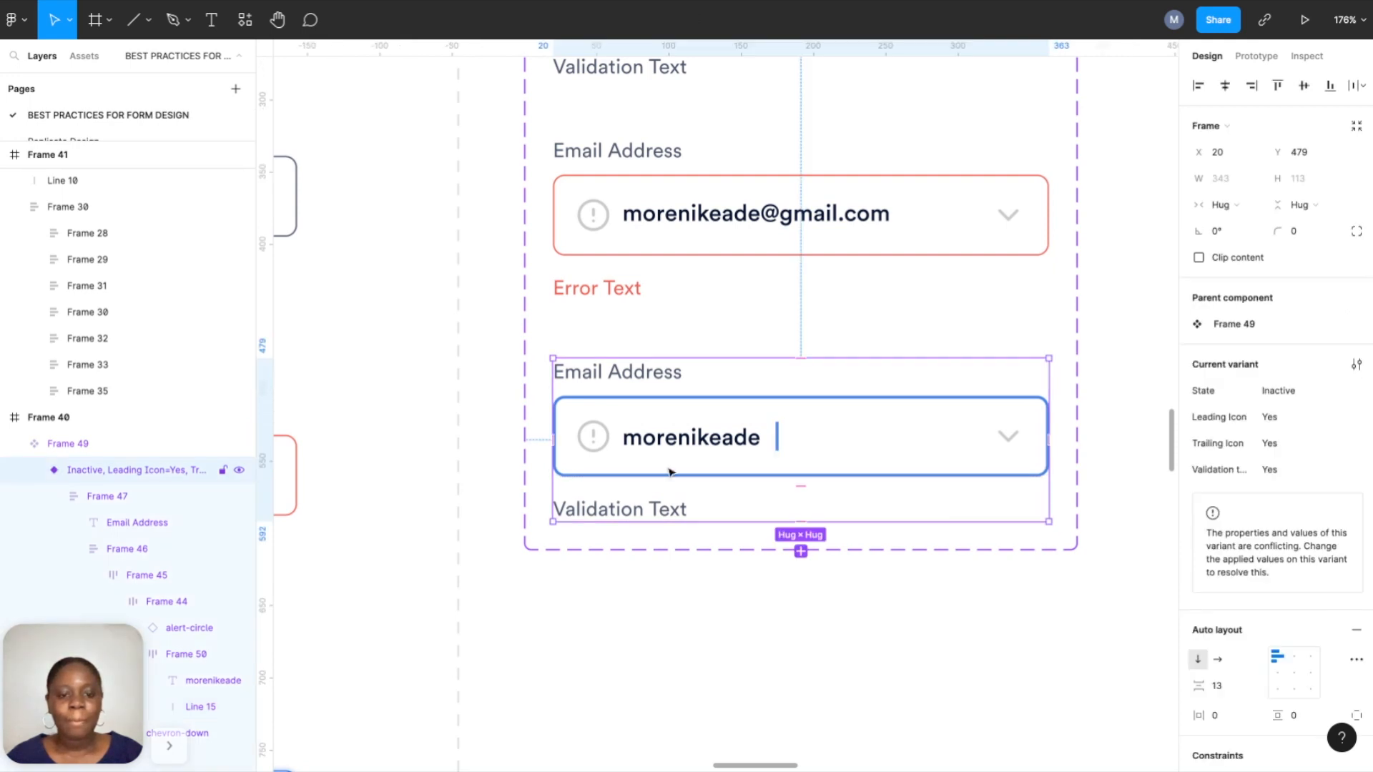
double_click(700, 447)
double_click(699, 447)
double_click(699, 447)
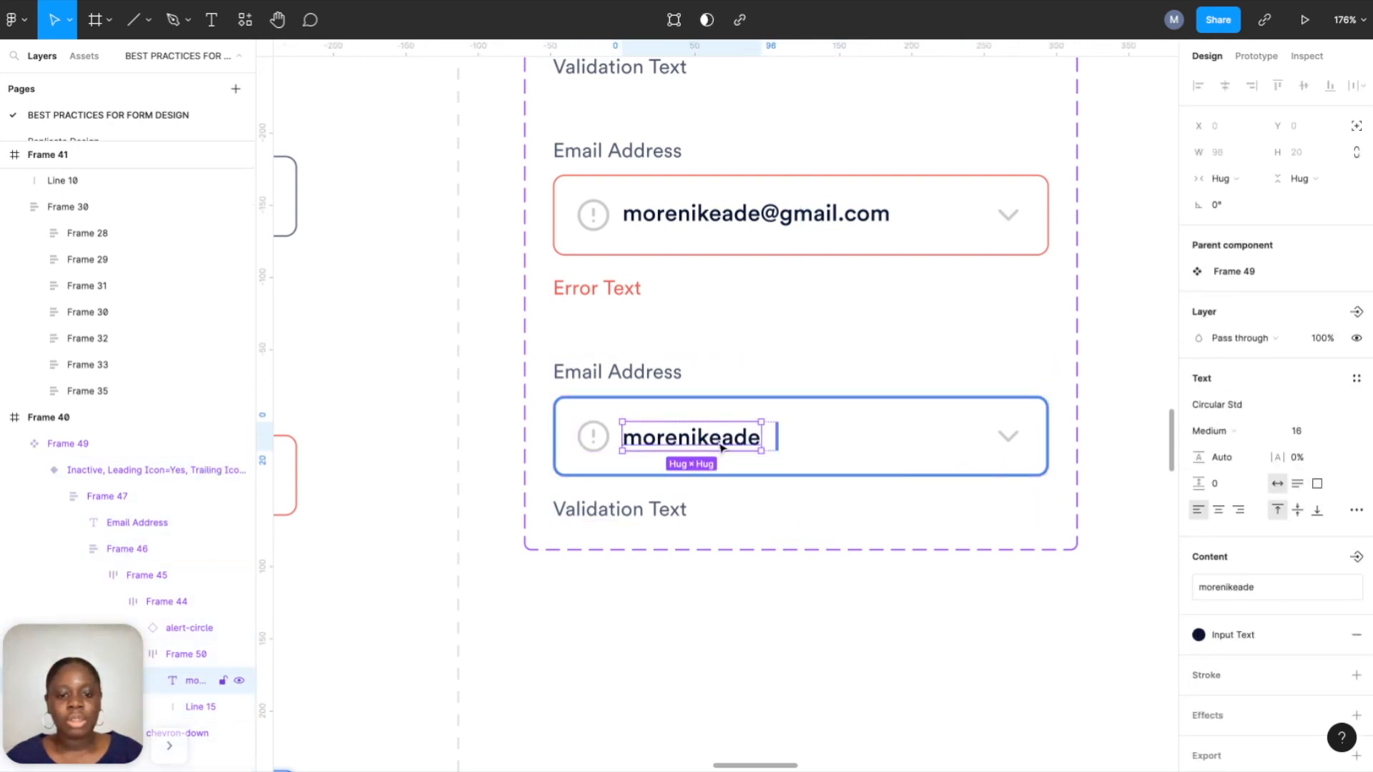
scroll(184, 573, "down", 2)
left_click(183, 601)
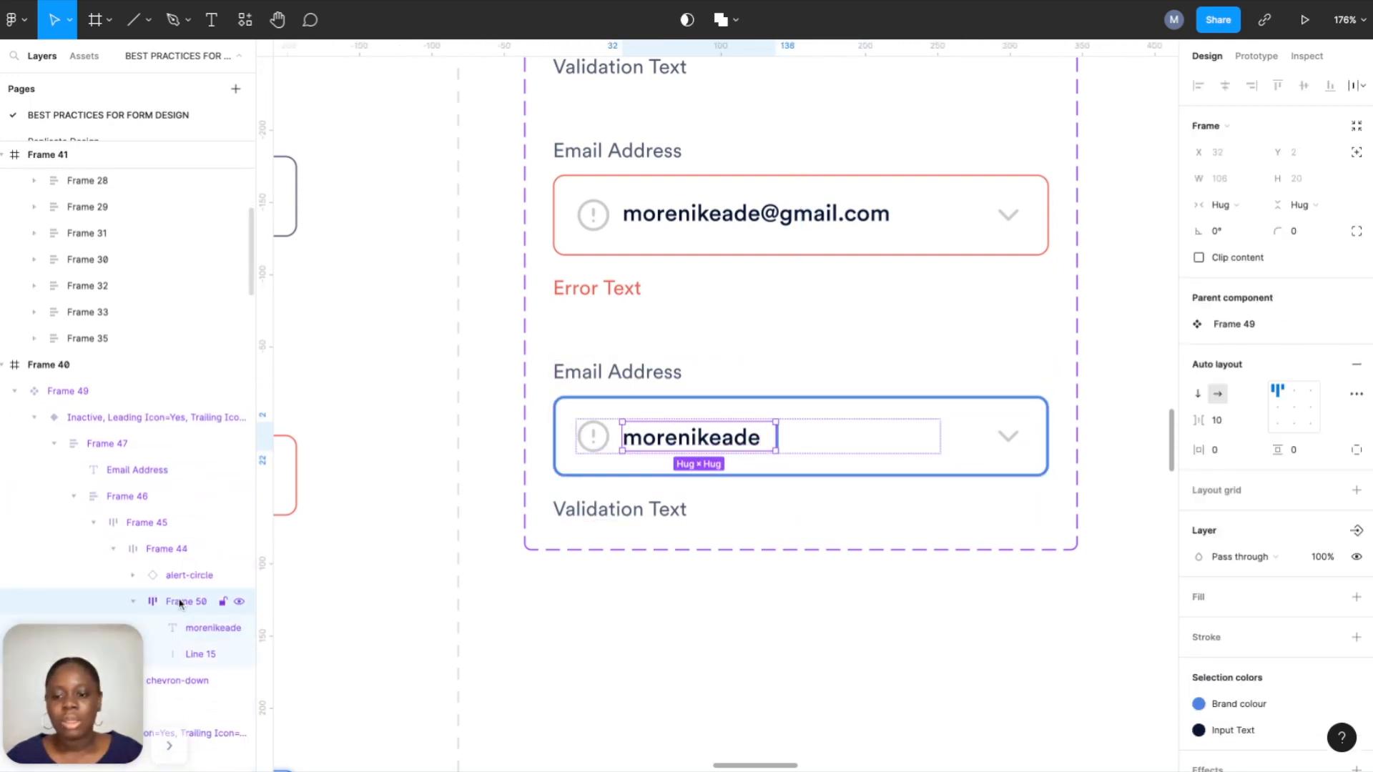
left_click(1218, 422)
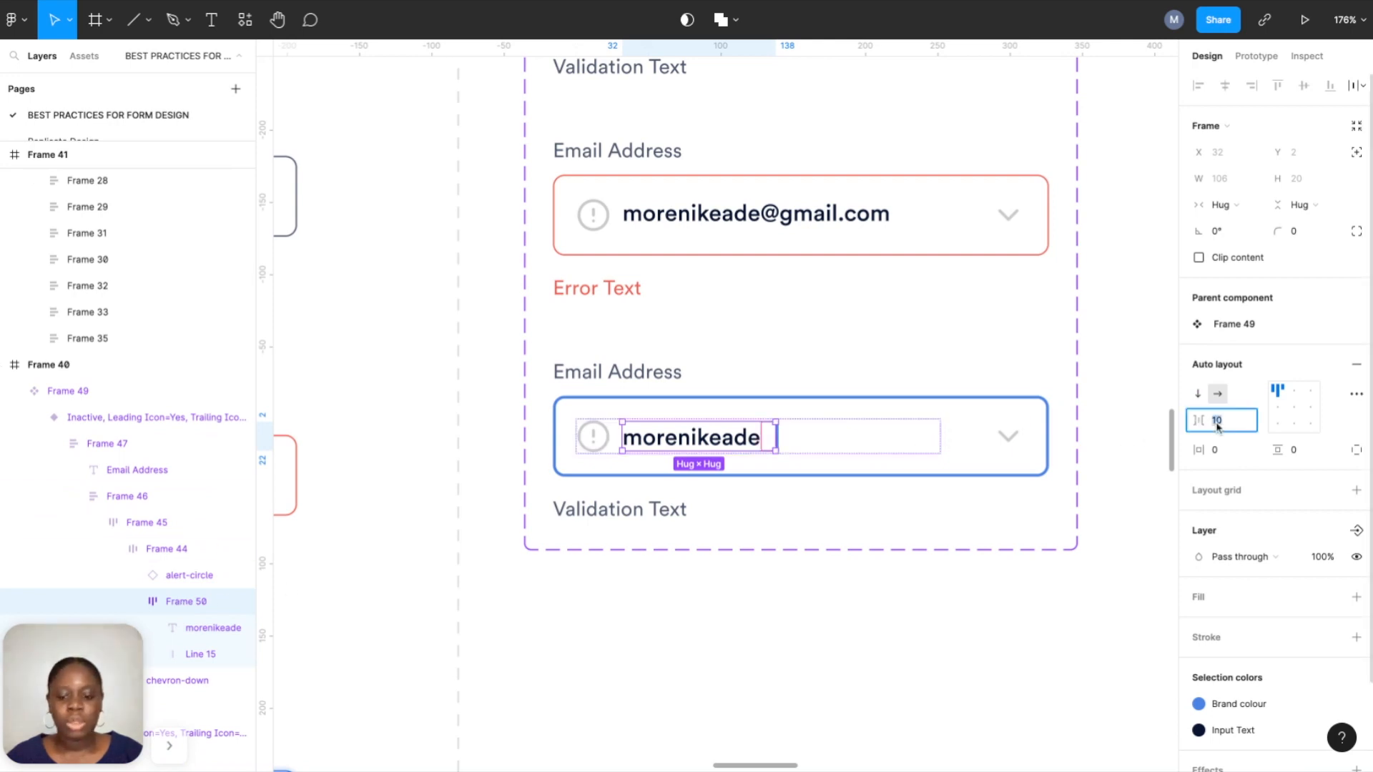
left_click(905, 629)
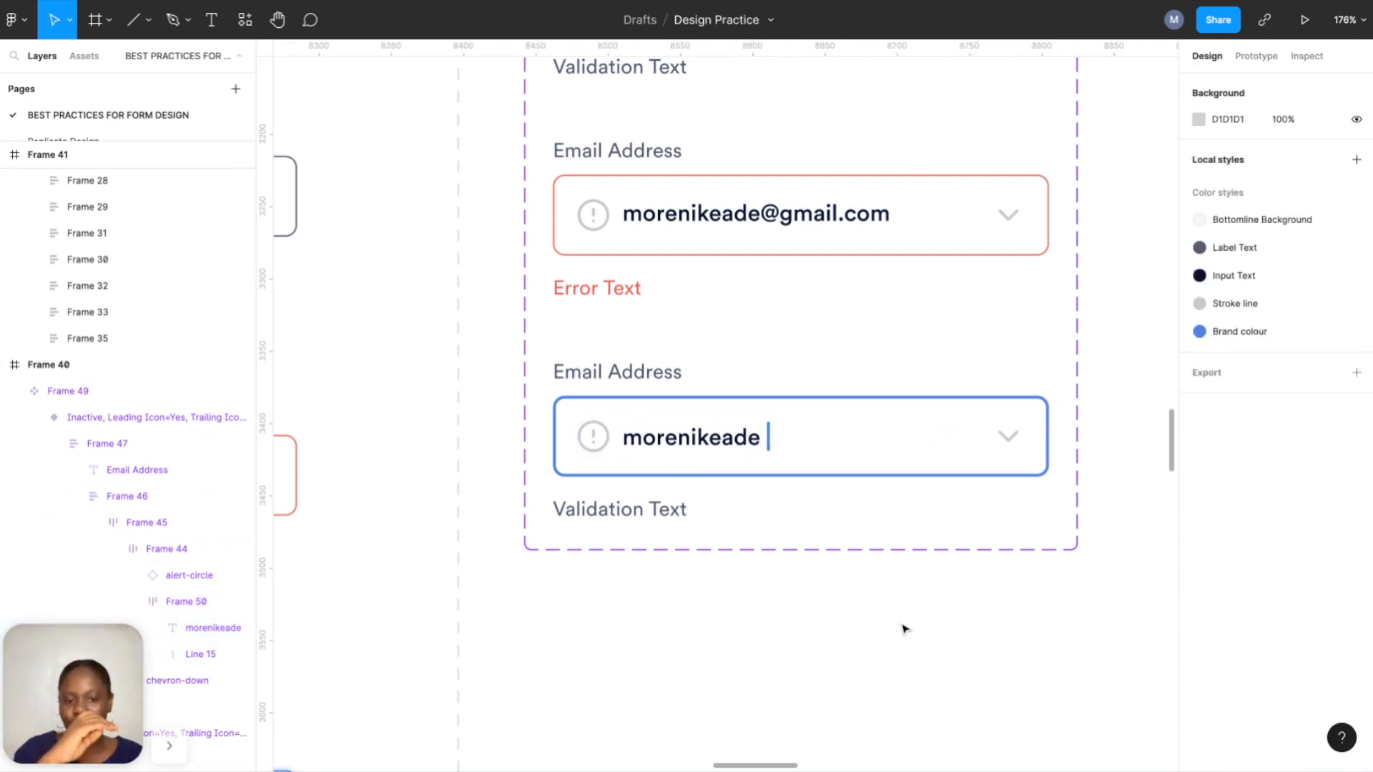
scroll(862, 568, "down", 3)
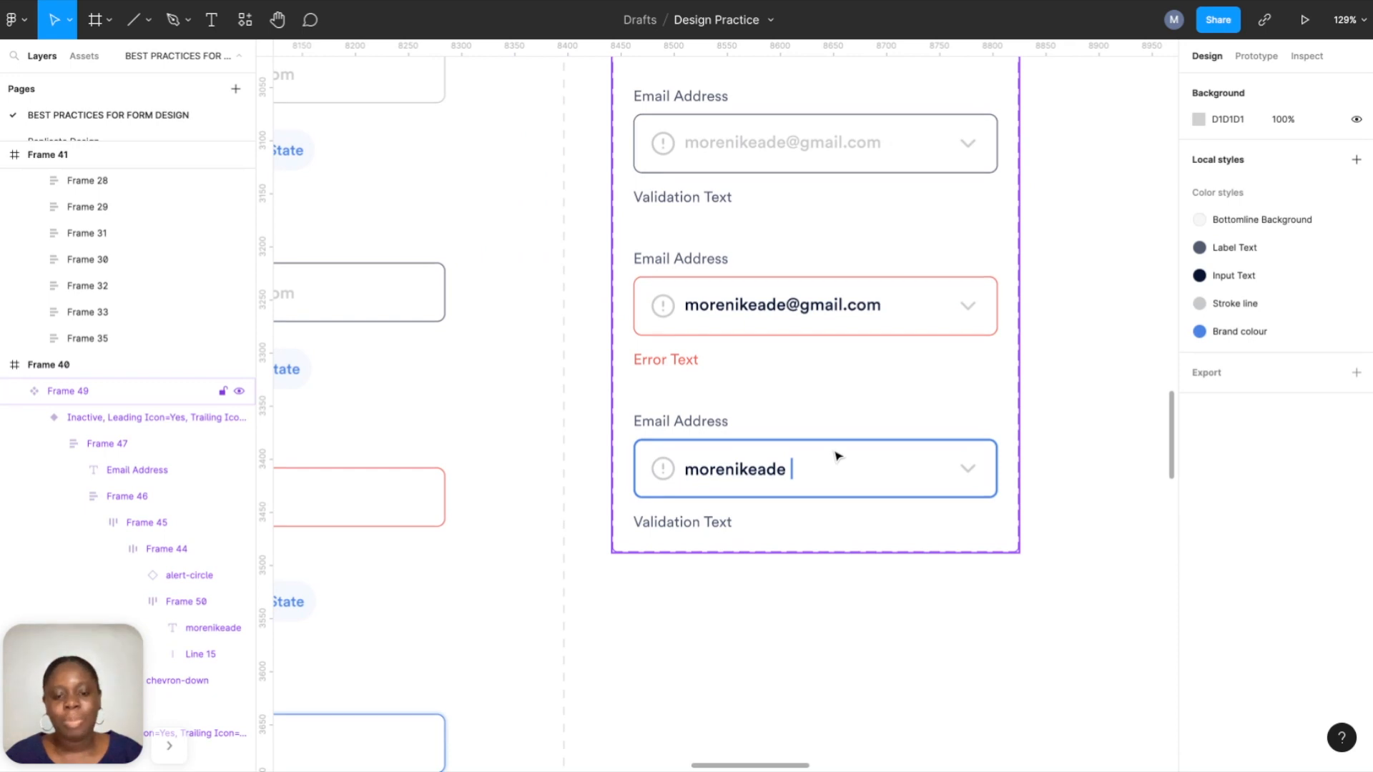
scroll(839, 456, "down", 5)
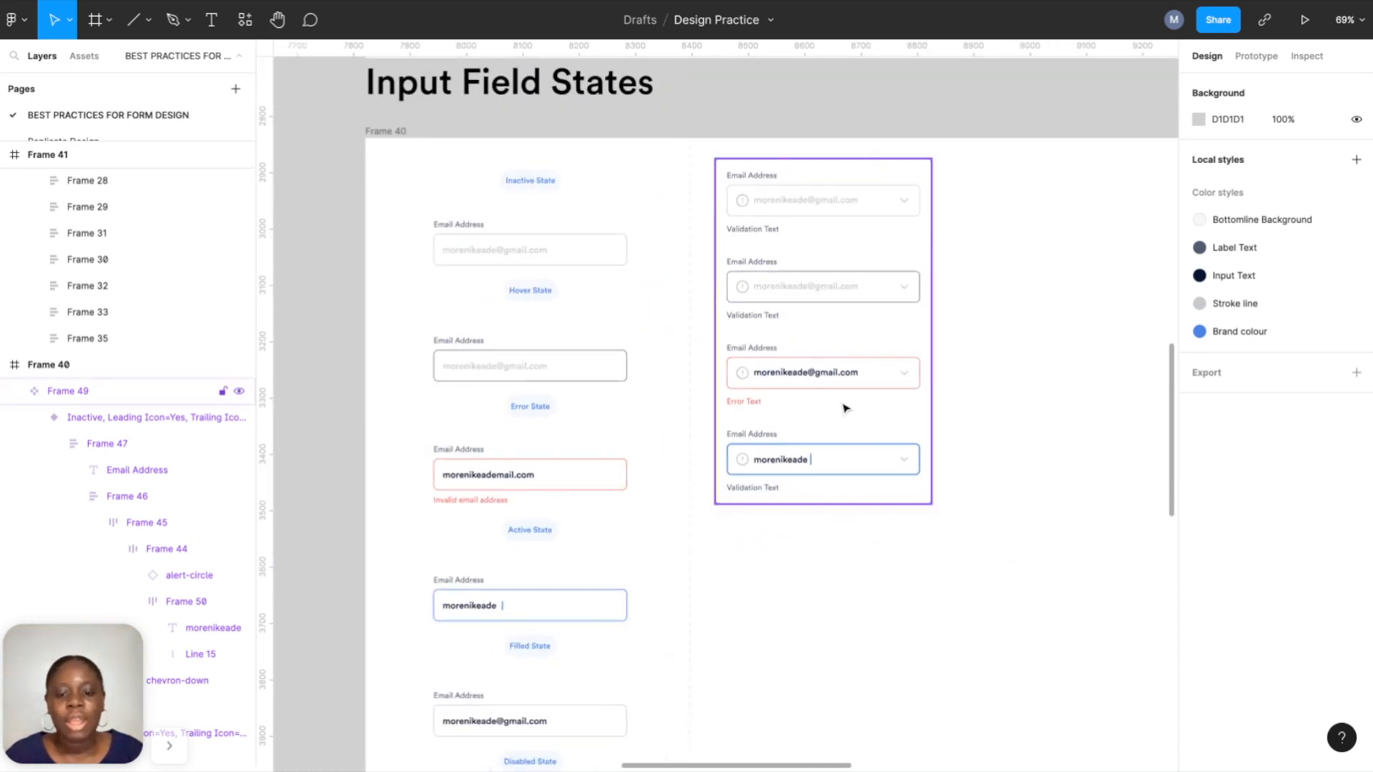
scroll(846, 405, "down", 3)
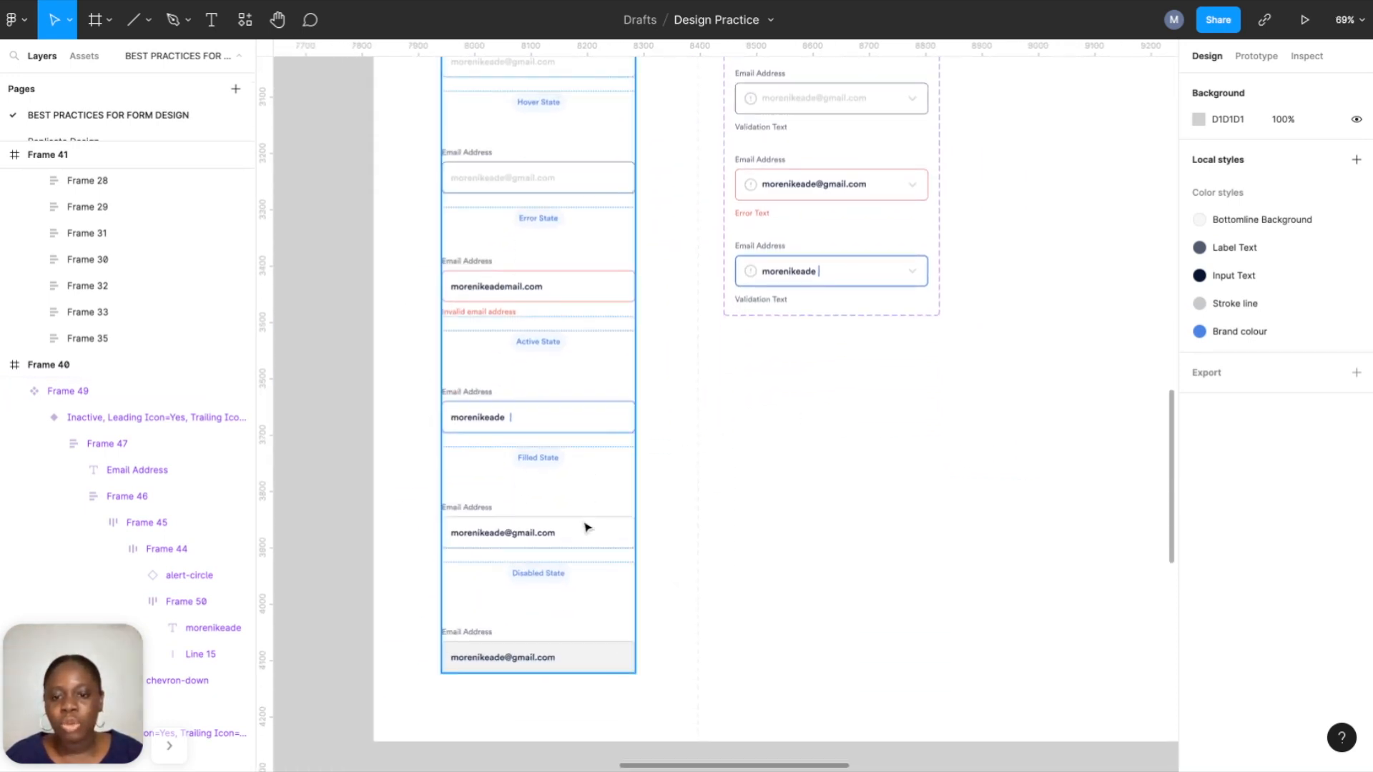
scroll(985, 163, "up", 5)
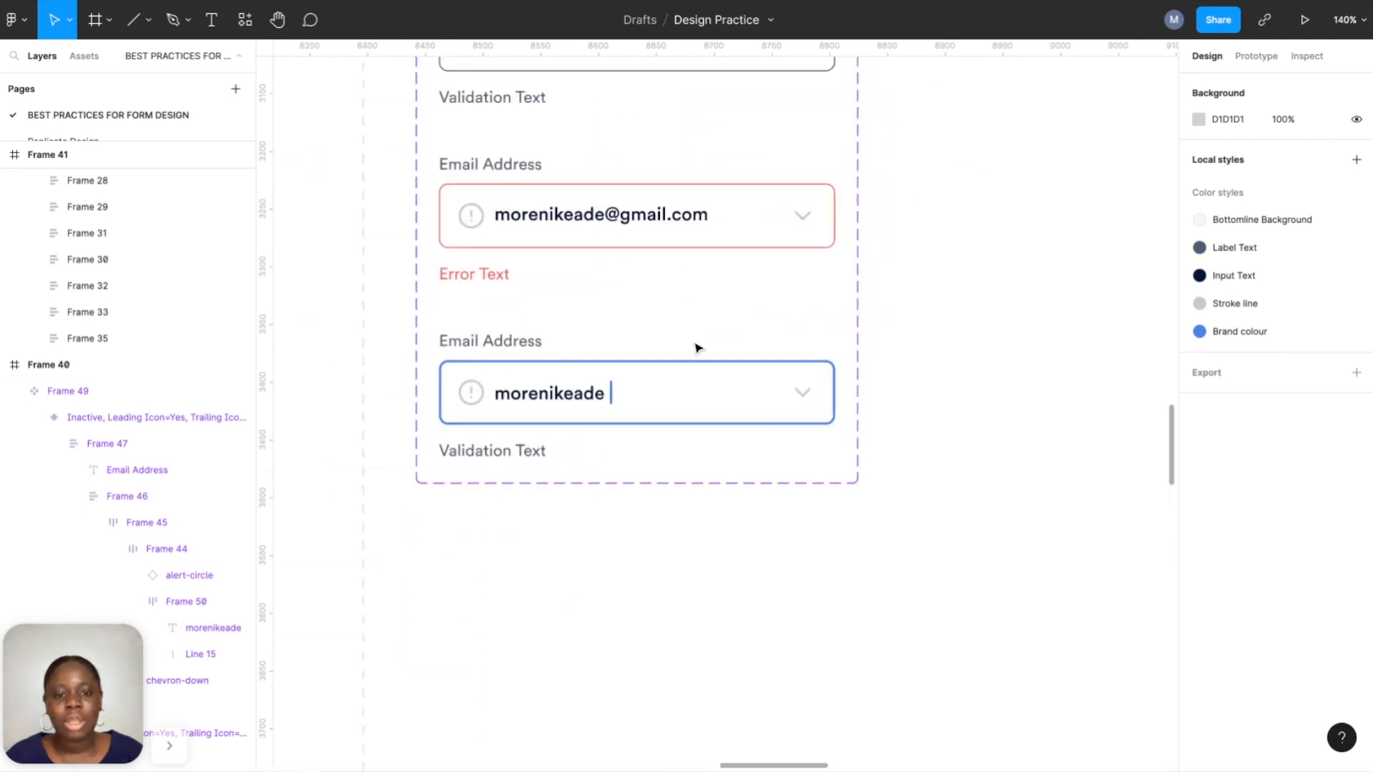
left_click(561, 411)
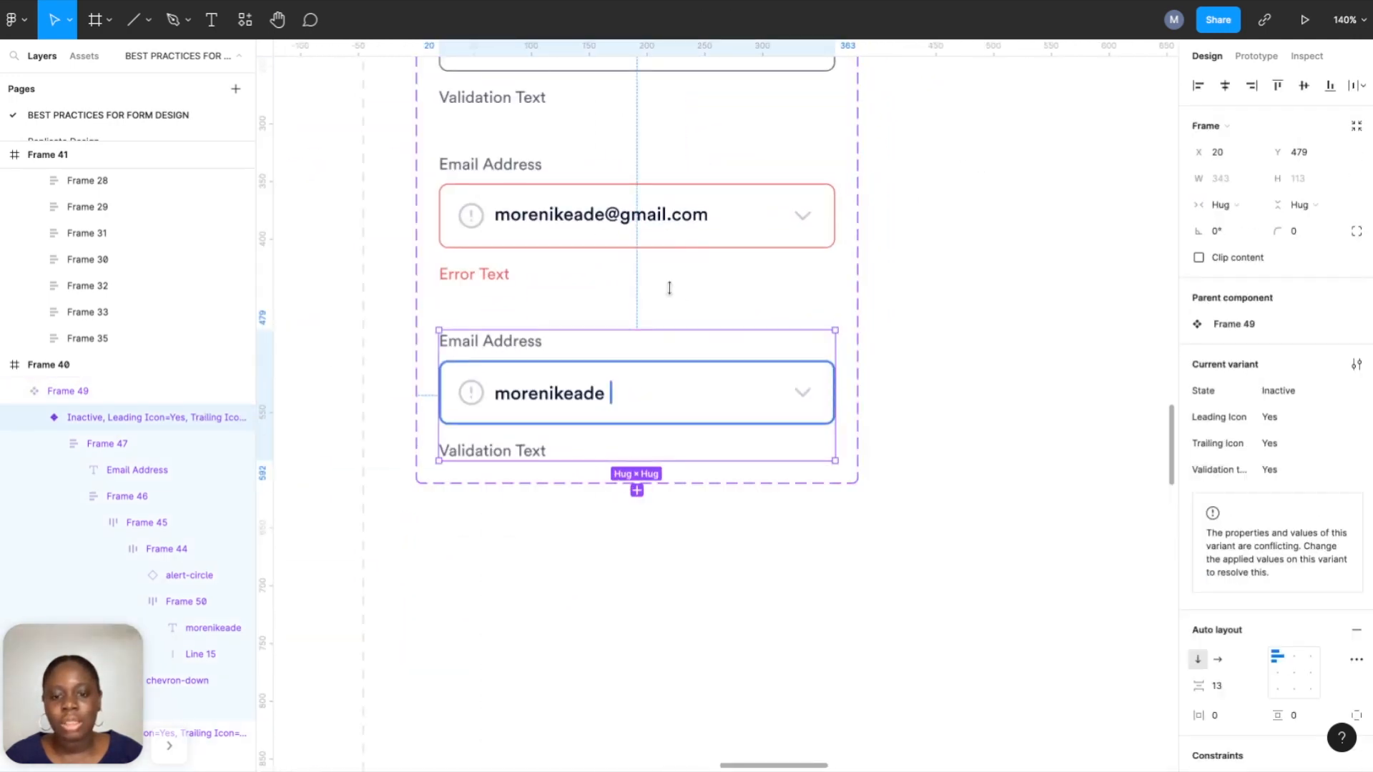
Duplicate the Typing variant and give its input box a grey Stroke line border of weight 1.
key("ctrl+d")
scroll(646, 497, "down", 2)
scroll(646, 497, "left", 2)
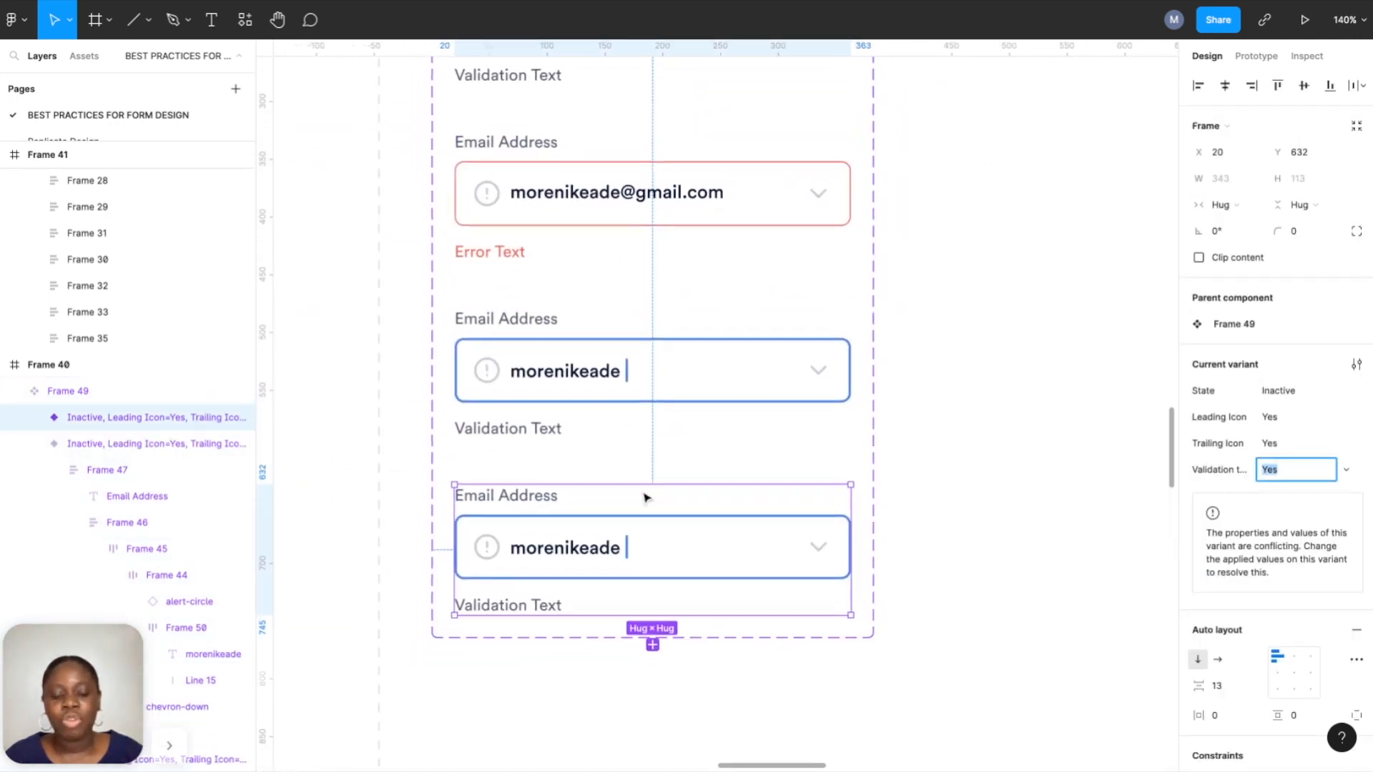
double_click(646, 492)
double_click(646, 492)
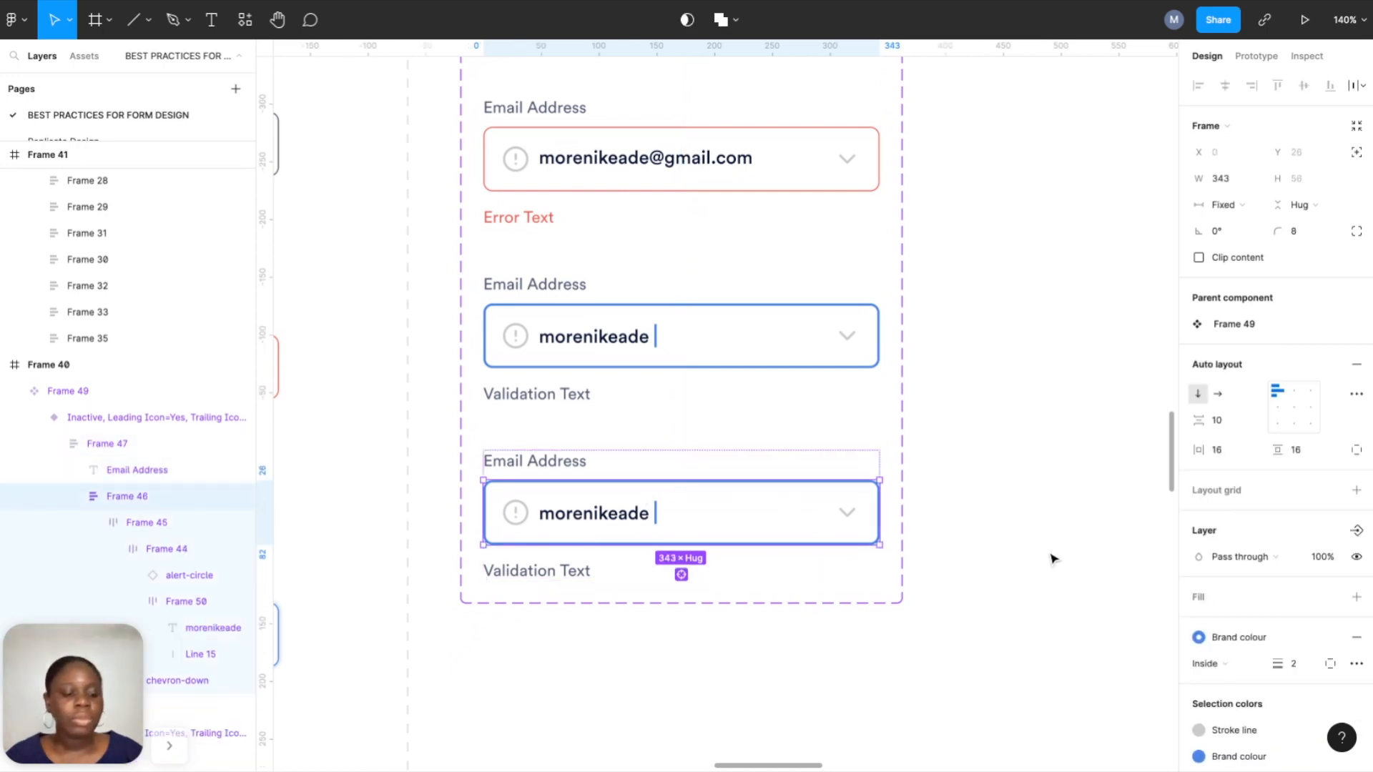
scroll(1216, 629, "down", 3)
left_click(1265, 514)
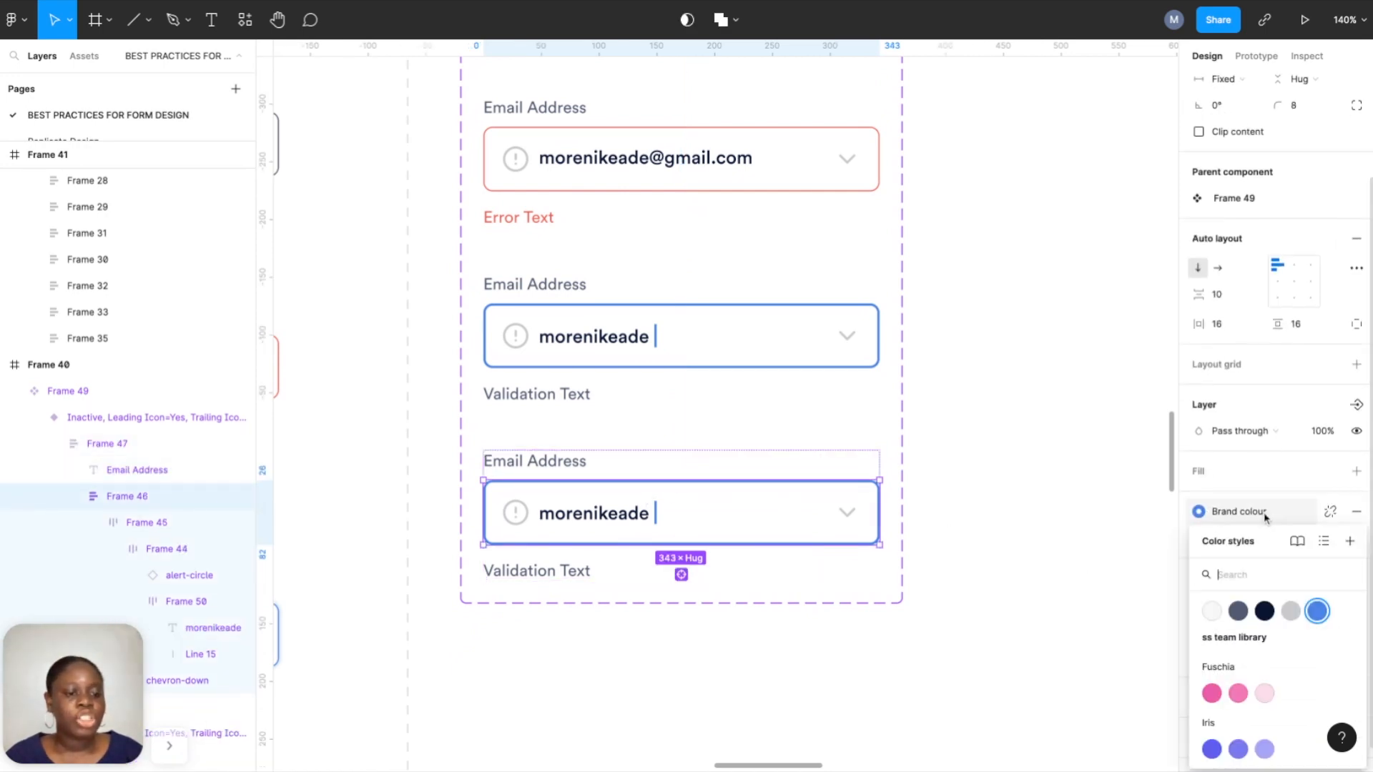
left_click(1292, 612)
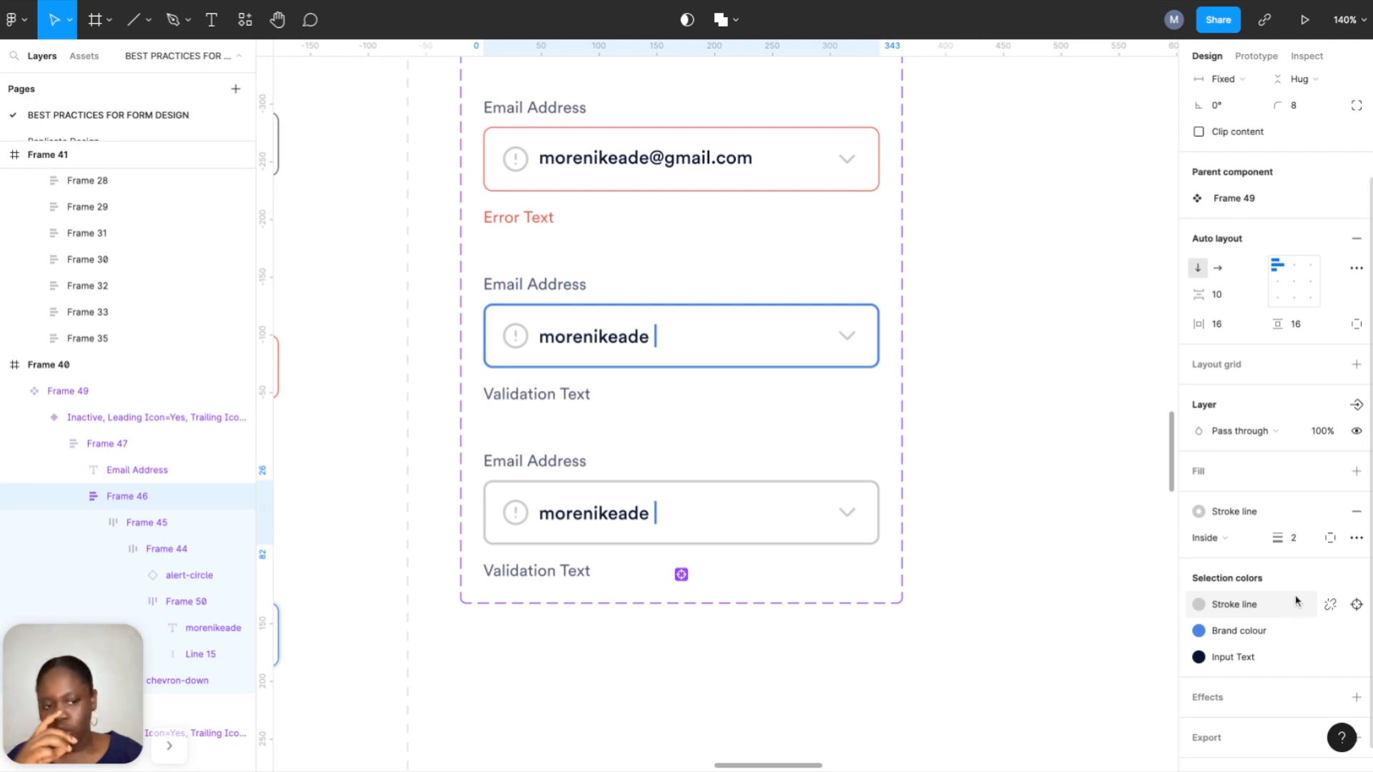
left_click(1294, 538)
type("1")
key("Return")
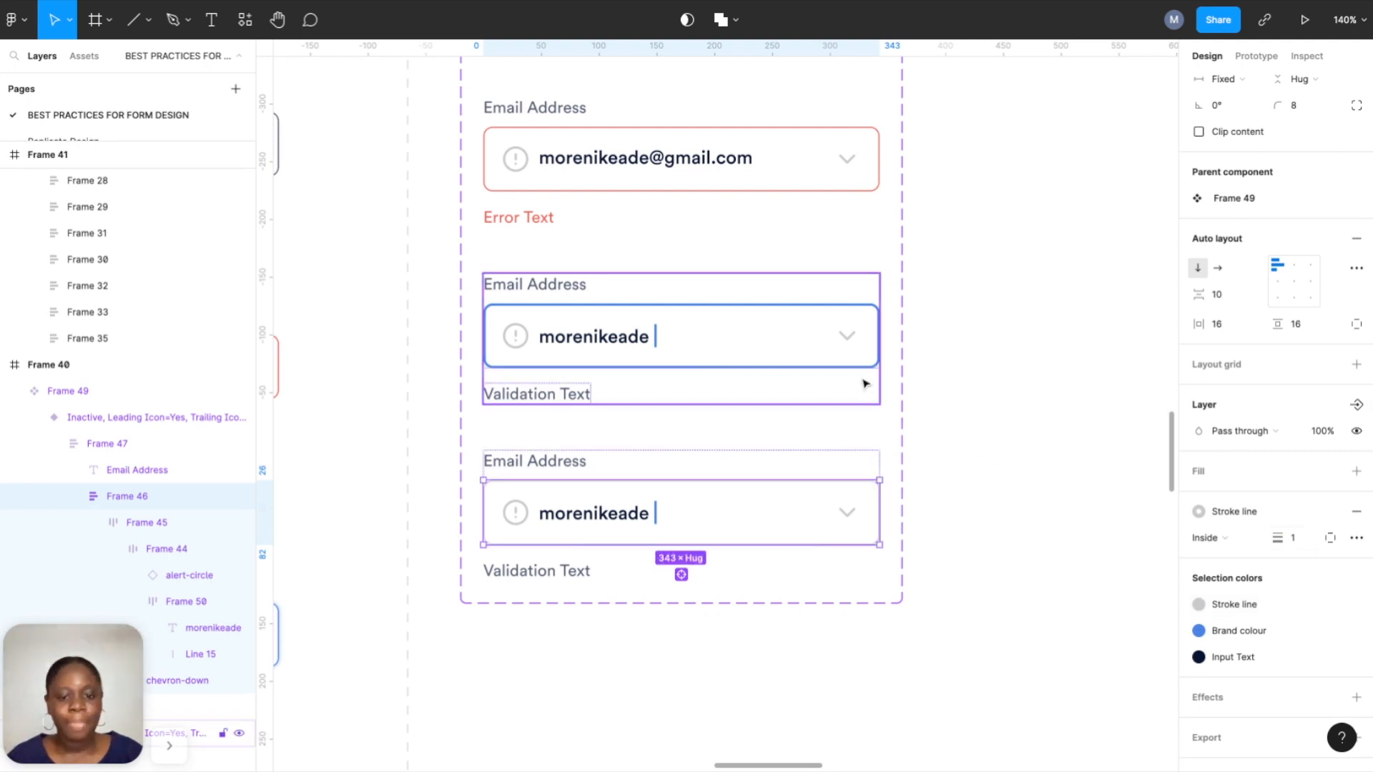
Remove auto layout from the copy's email-text frame, then delete the duplicated variant.
double_click(627, 518)
double_click(627, 518)
double_click(627, 518)
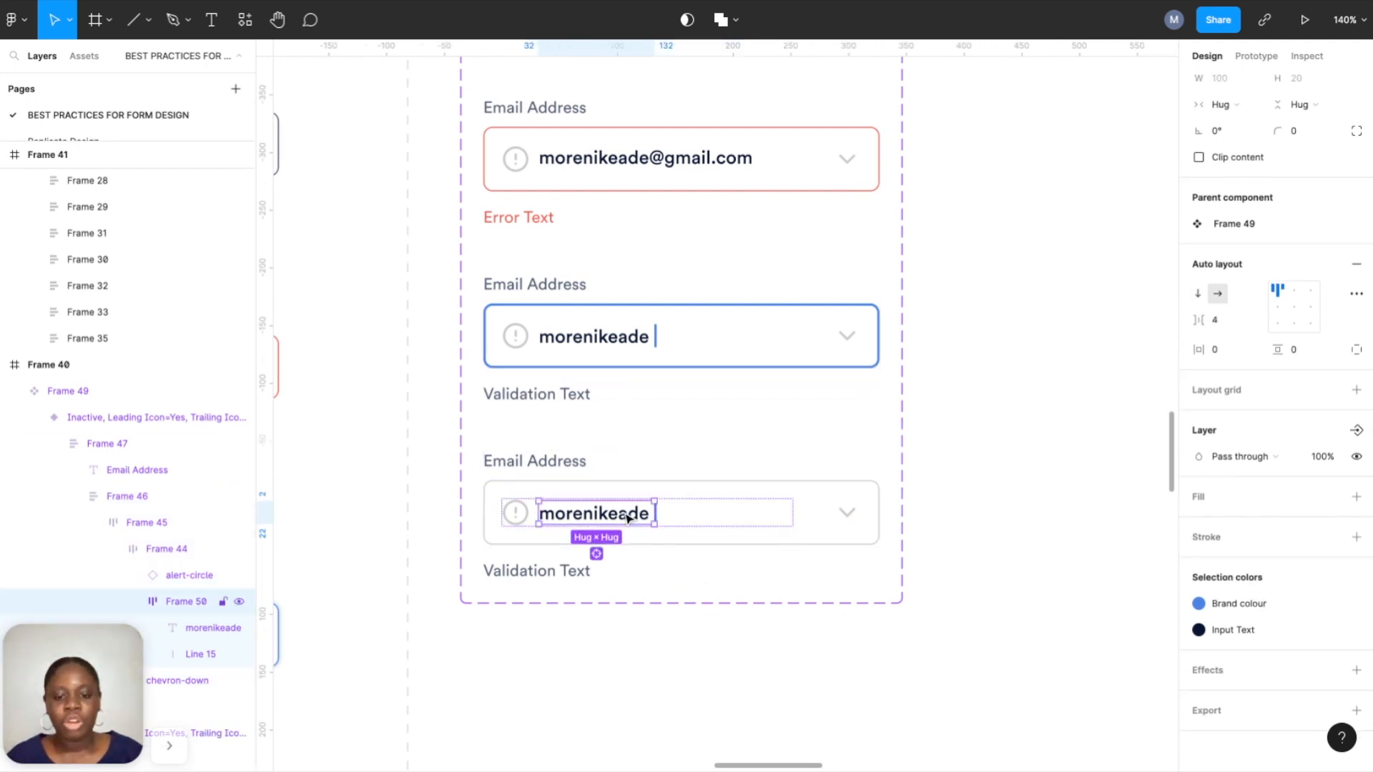
scroll(628, 517, "up", 2)
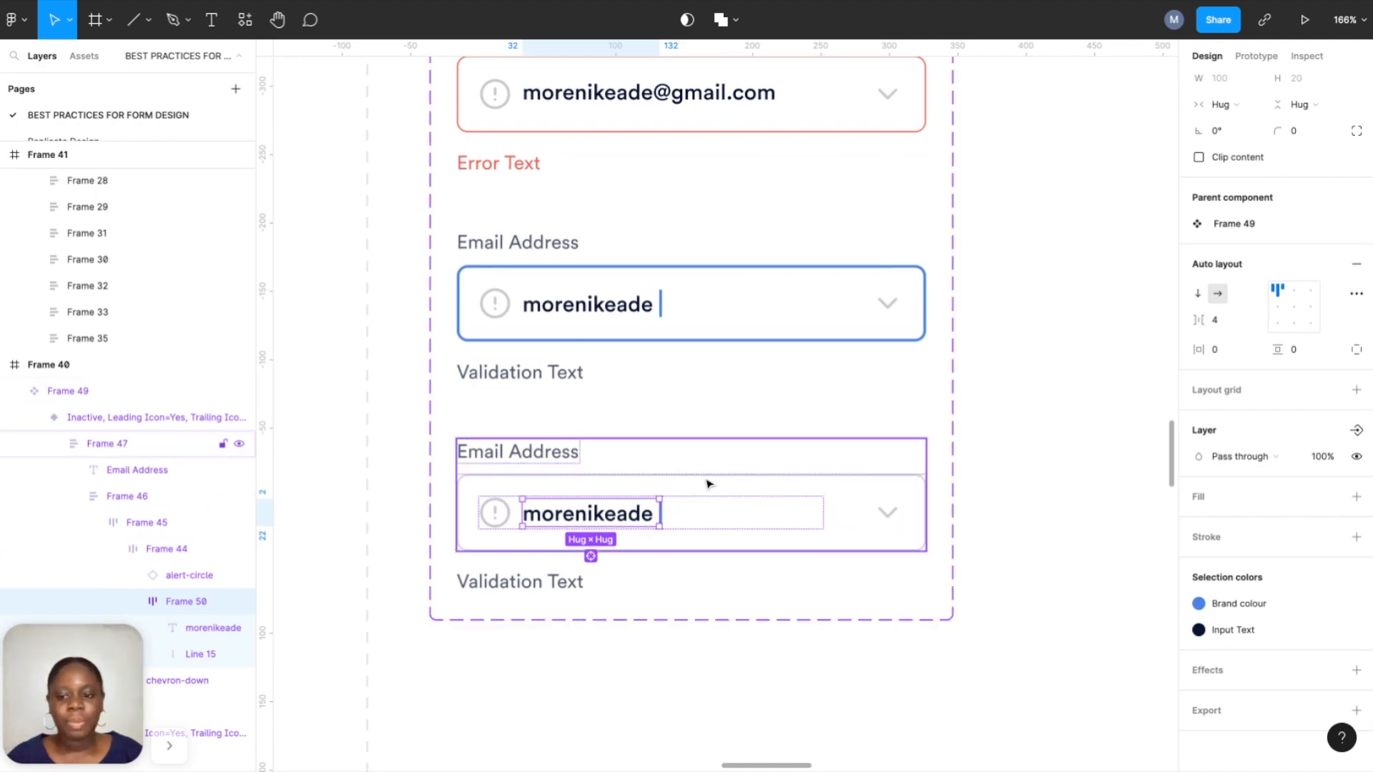
left_click(1354, 269)
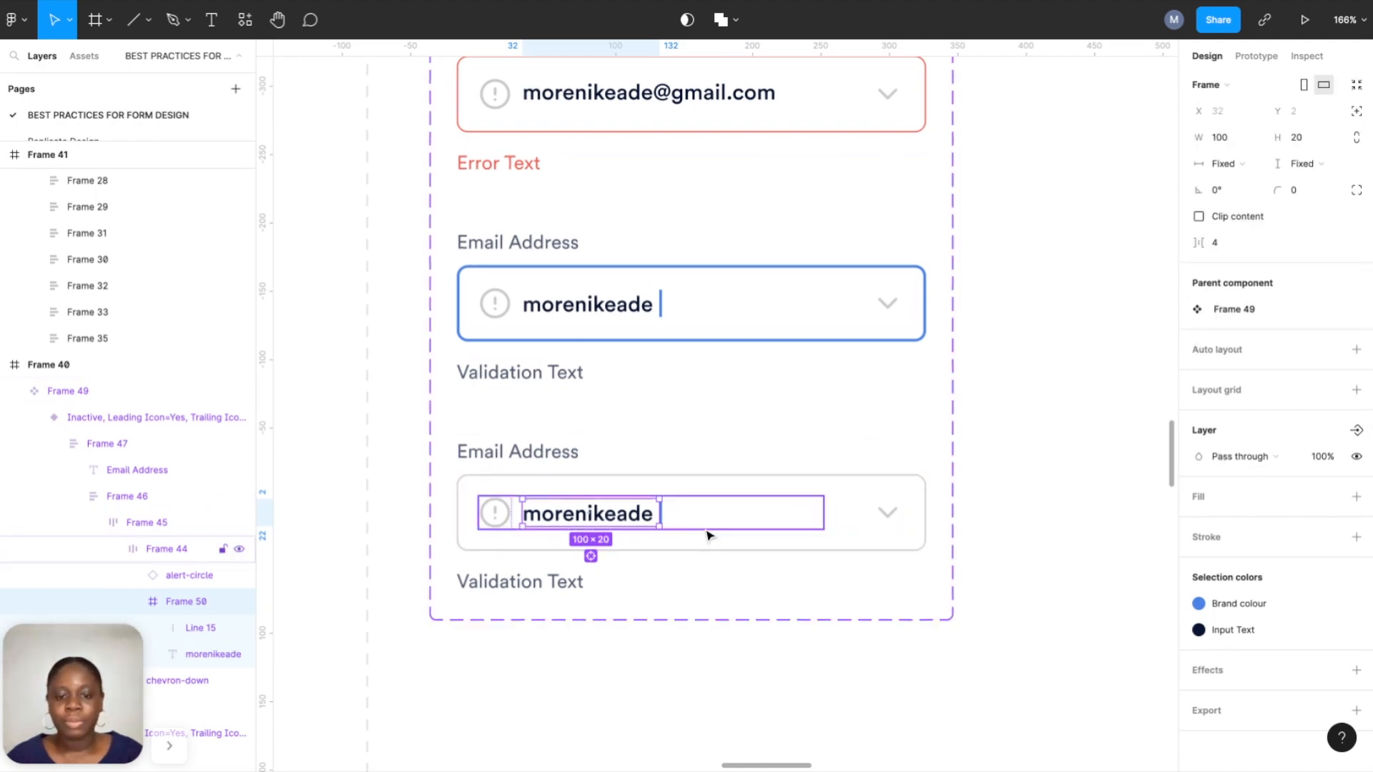
scroll(708, 536, "up", 5)
scroll(679, 522, "down", 8)
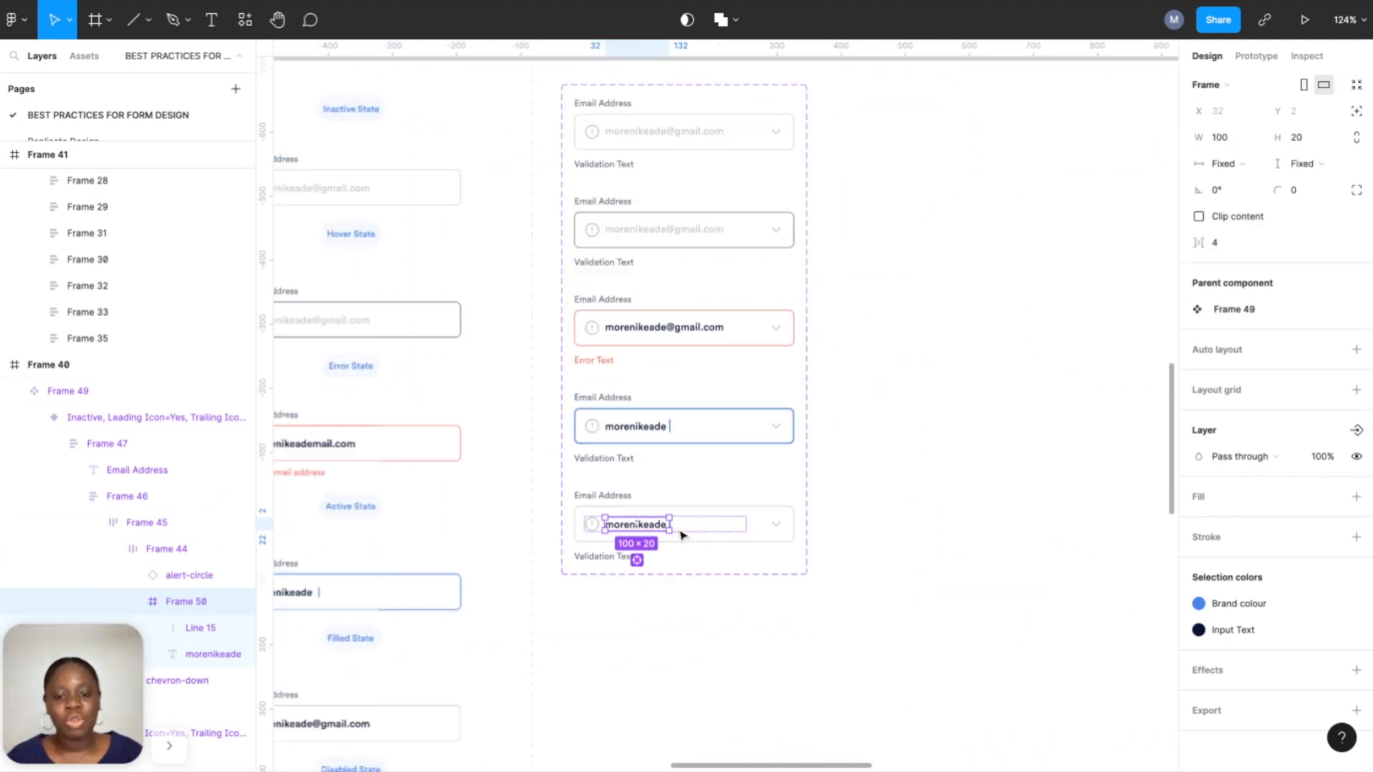
left_click(731, 559)
key("Delete")
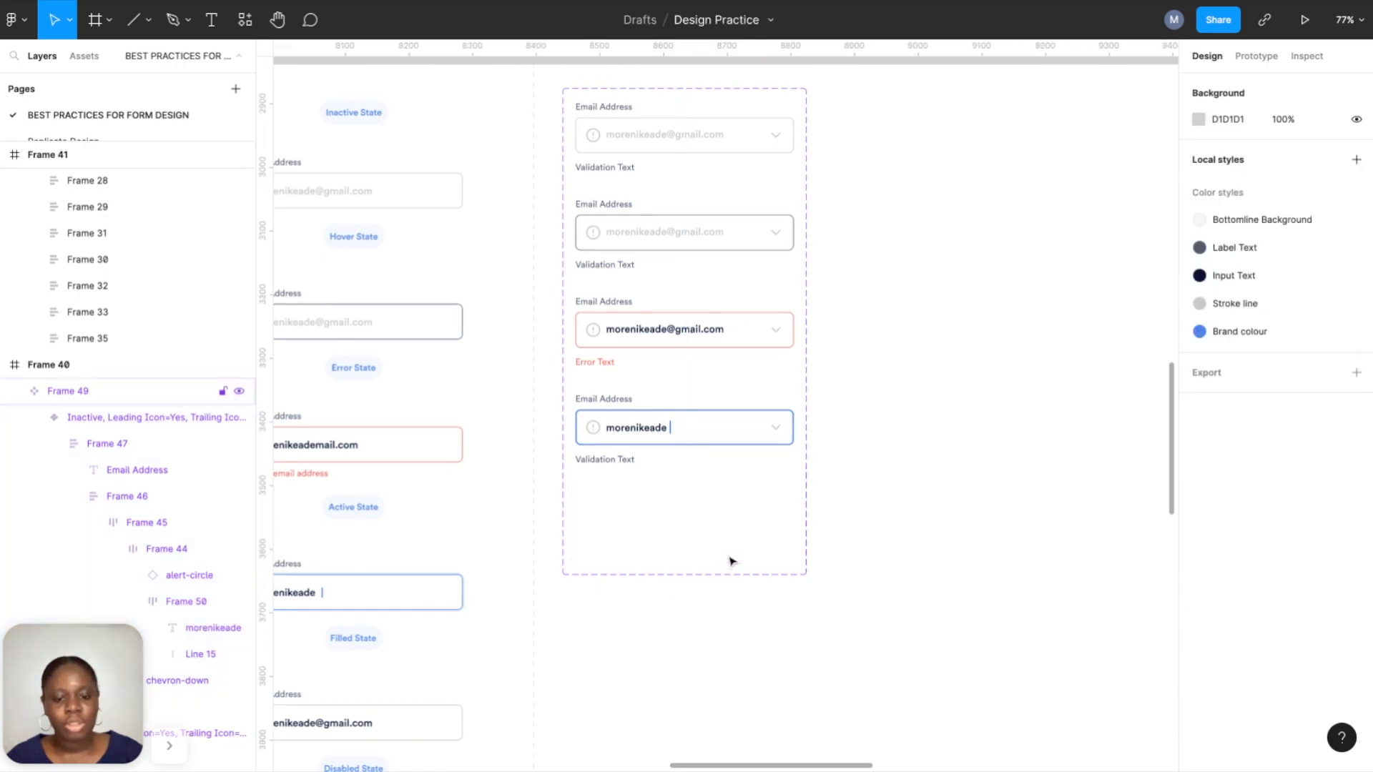
Add a new variant at the bottom of the email component set.
left_click(687, 150)
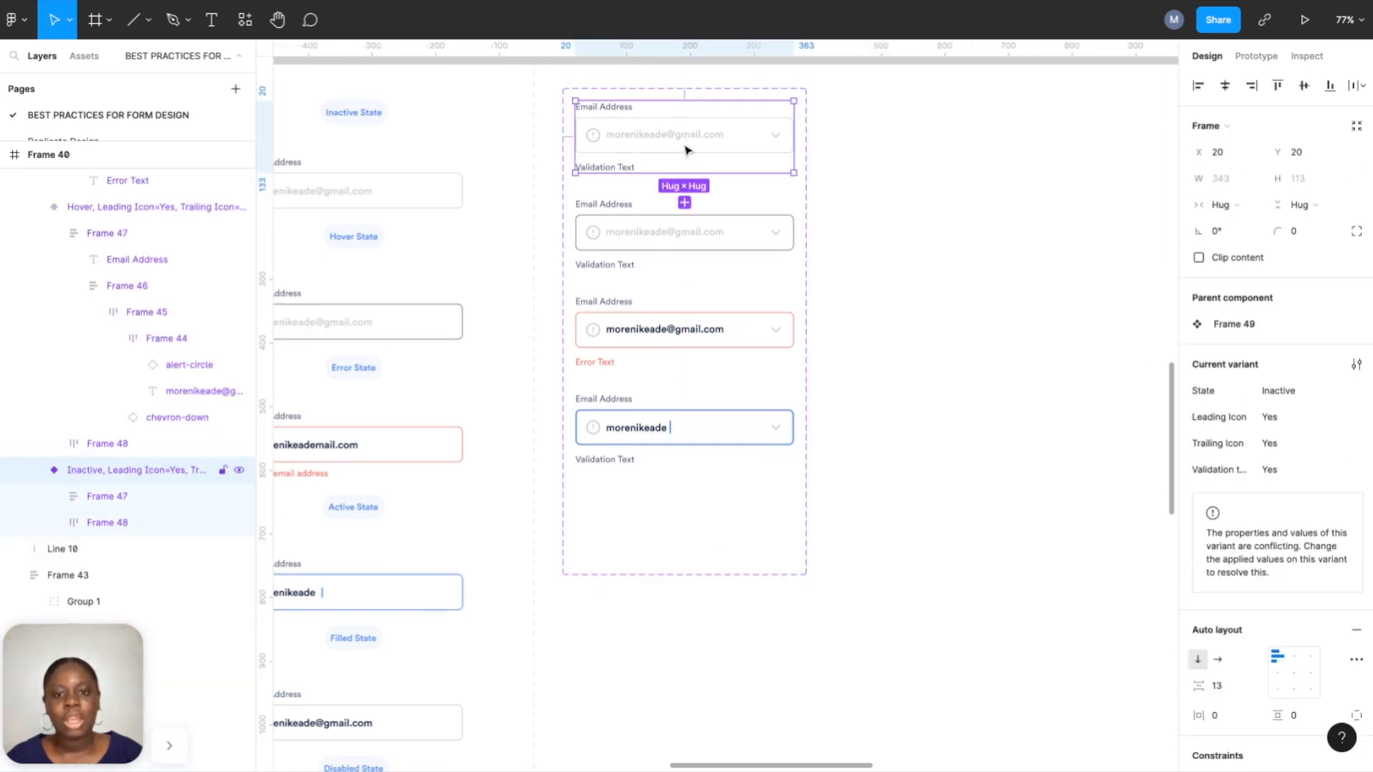
left_click(684, 204)
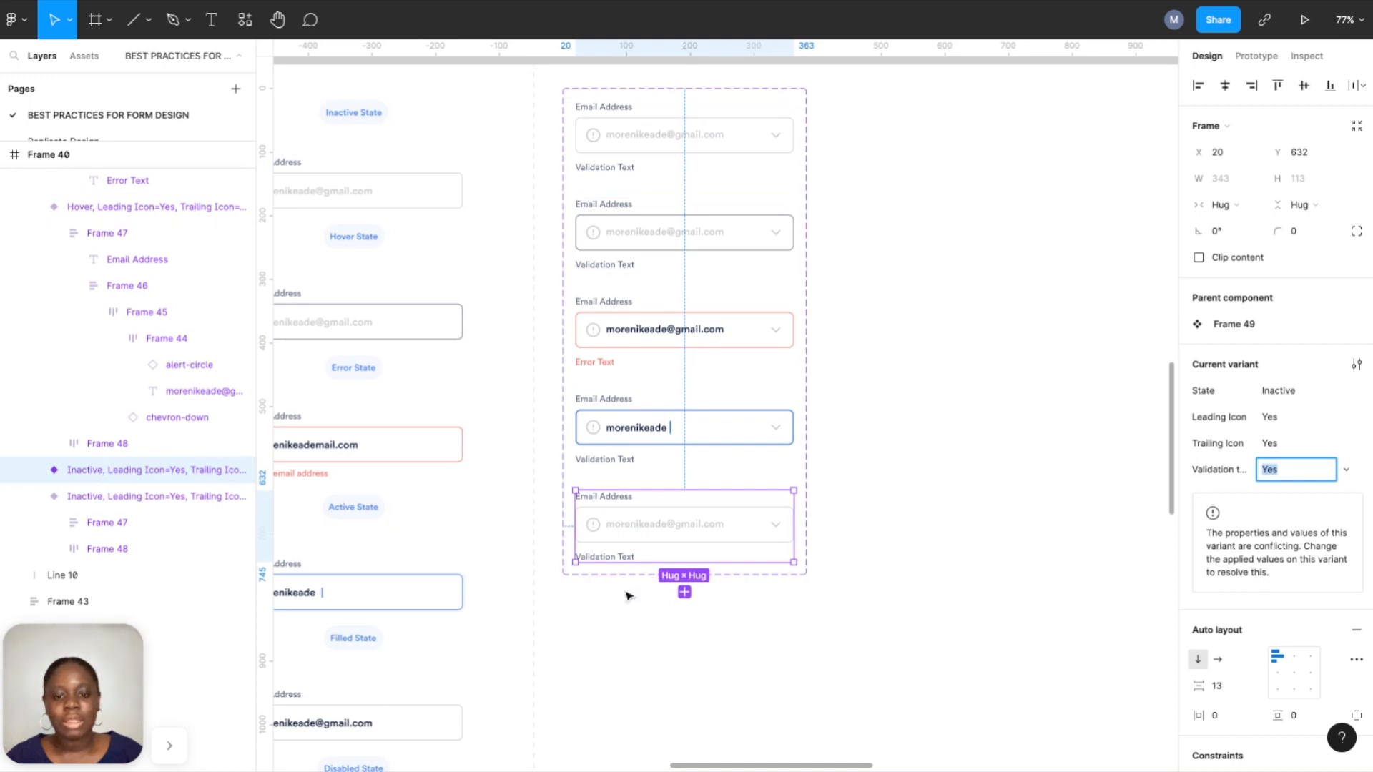
scroll(628, 591, "up", 5)
double_click(739, 452)
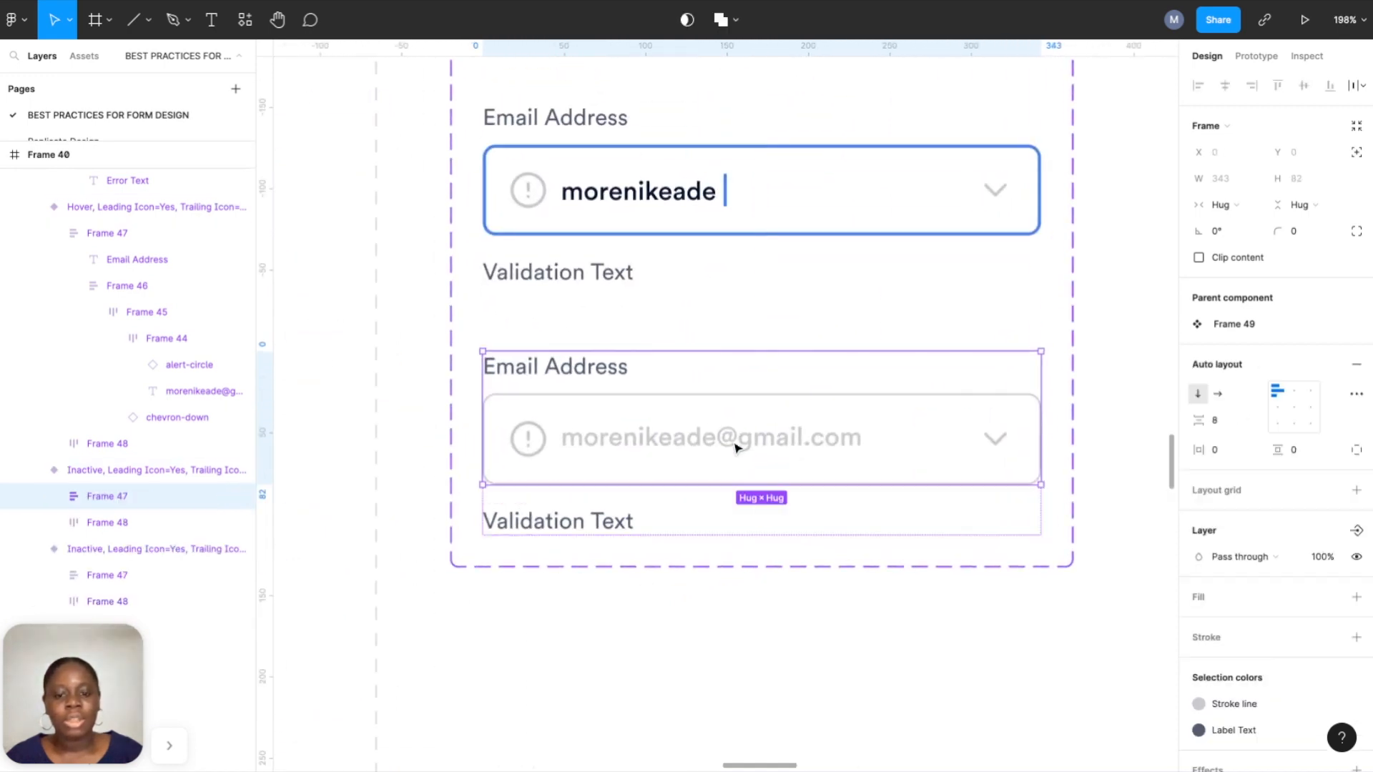
double_click(738, 452)
double_click(739, 452)
double_click(739, 452)
double_click(738, 452)
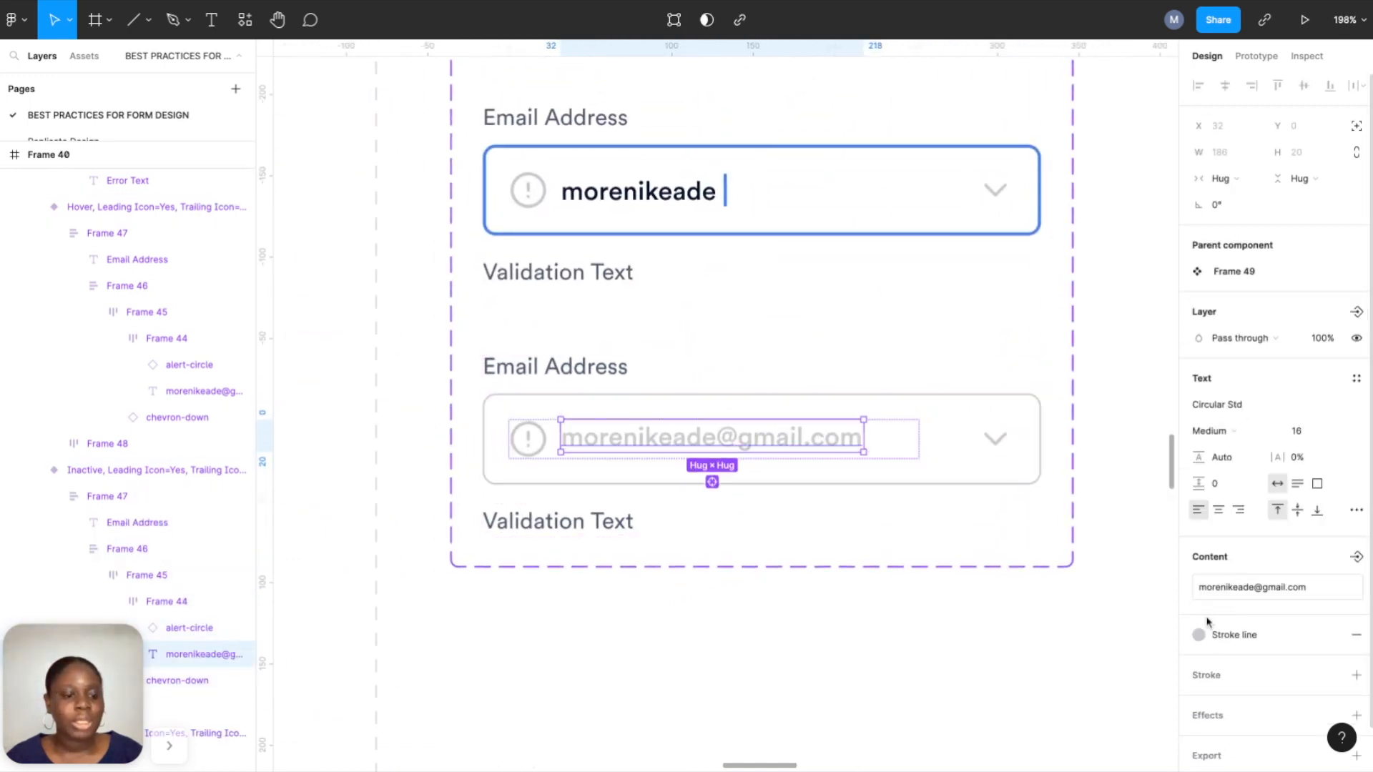
Apply the Input Text colour style to the new variant's email text.
left_click(1230, 636)
left_click(1263, 612)
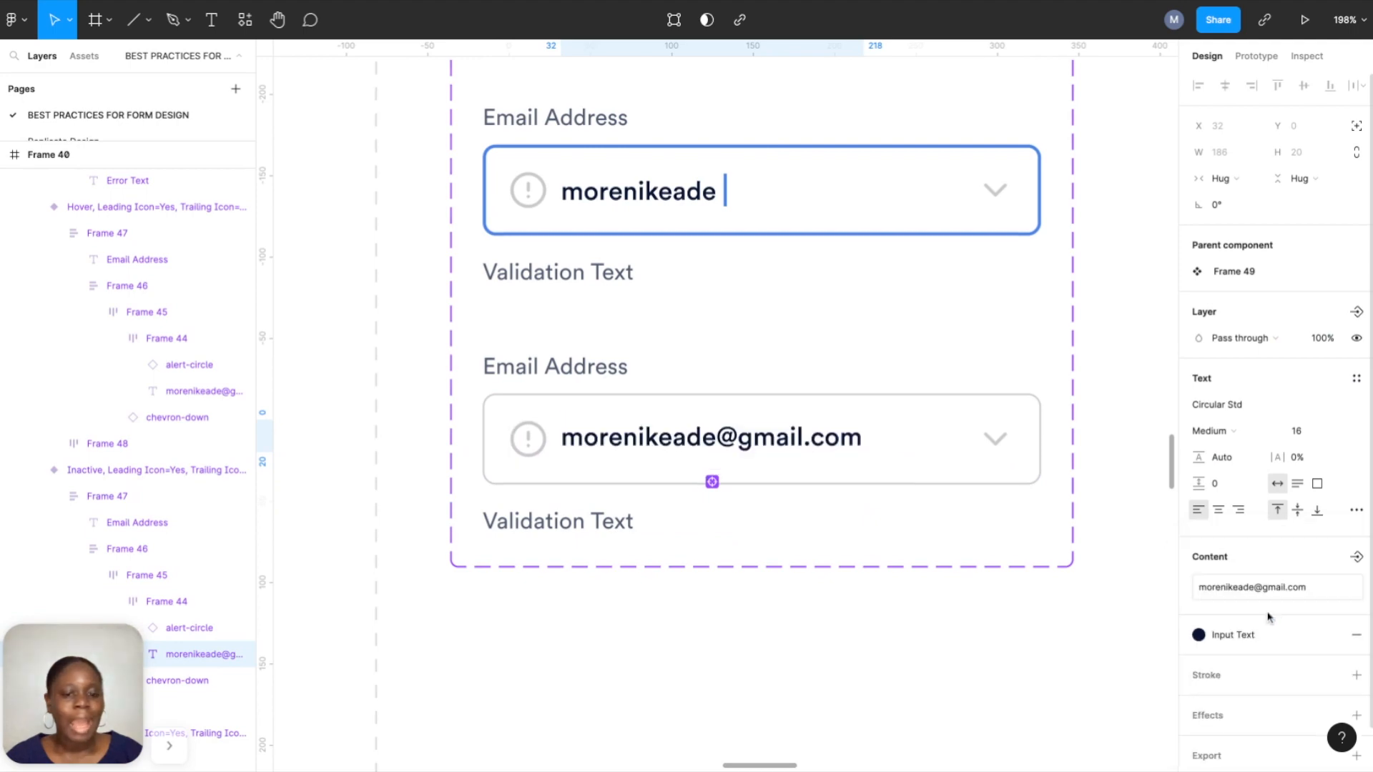
left_click(898, 607)
scroll(899, 604, "down", 3)
scroll(899, 604, "down", 5)
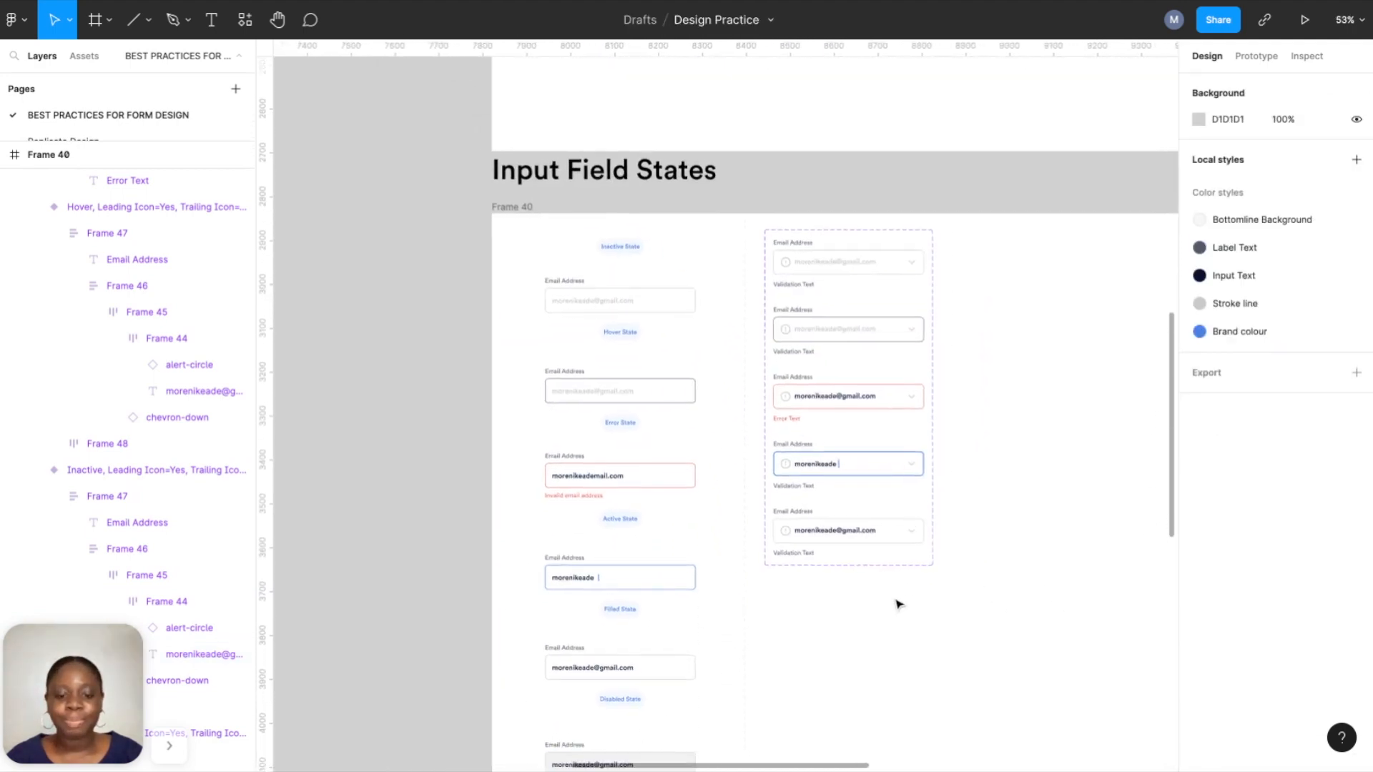
scroll(899, 557, "up", 3)
scroll(899, 557, "down", 3)
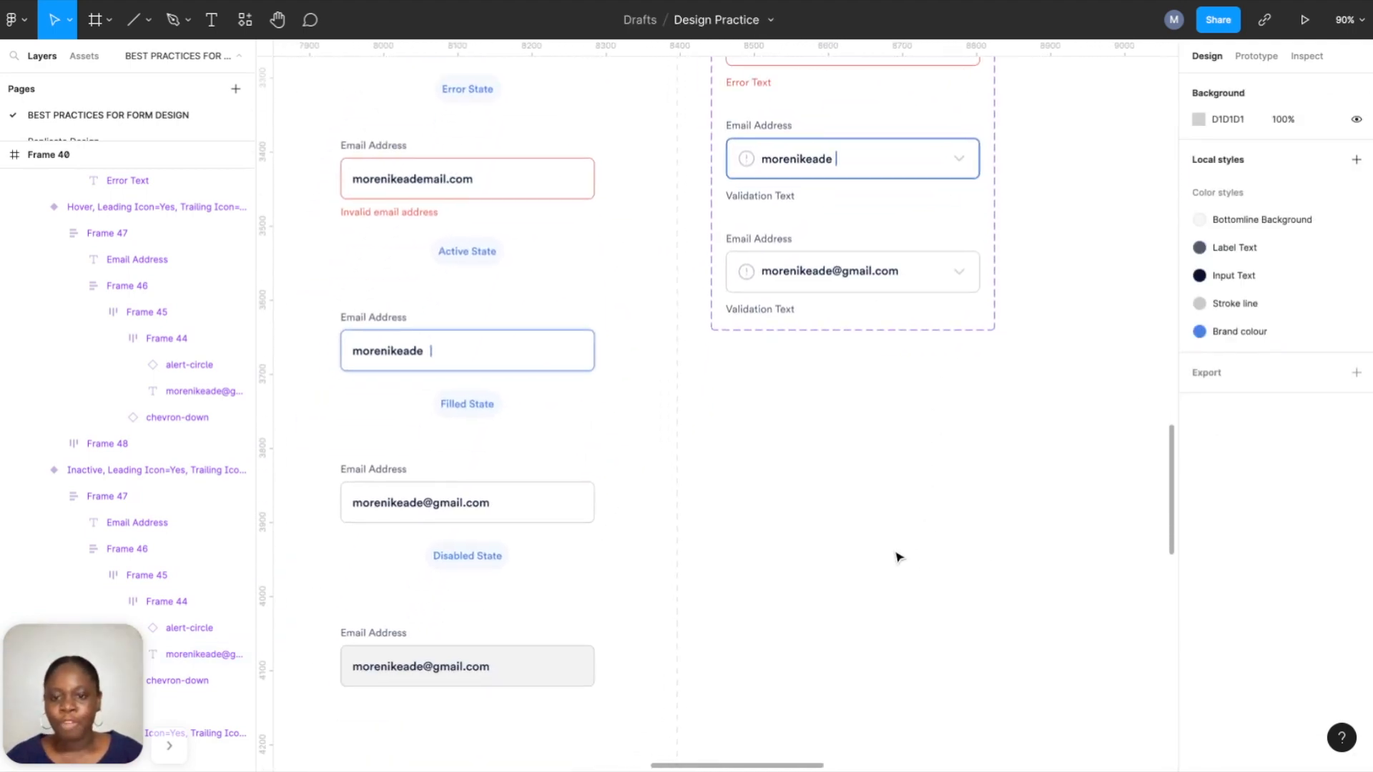
scroll(551, 531, "down", 2)
scroll(551, 531, "up", 2)
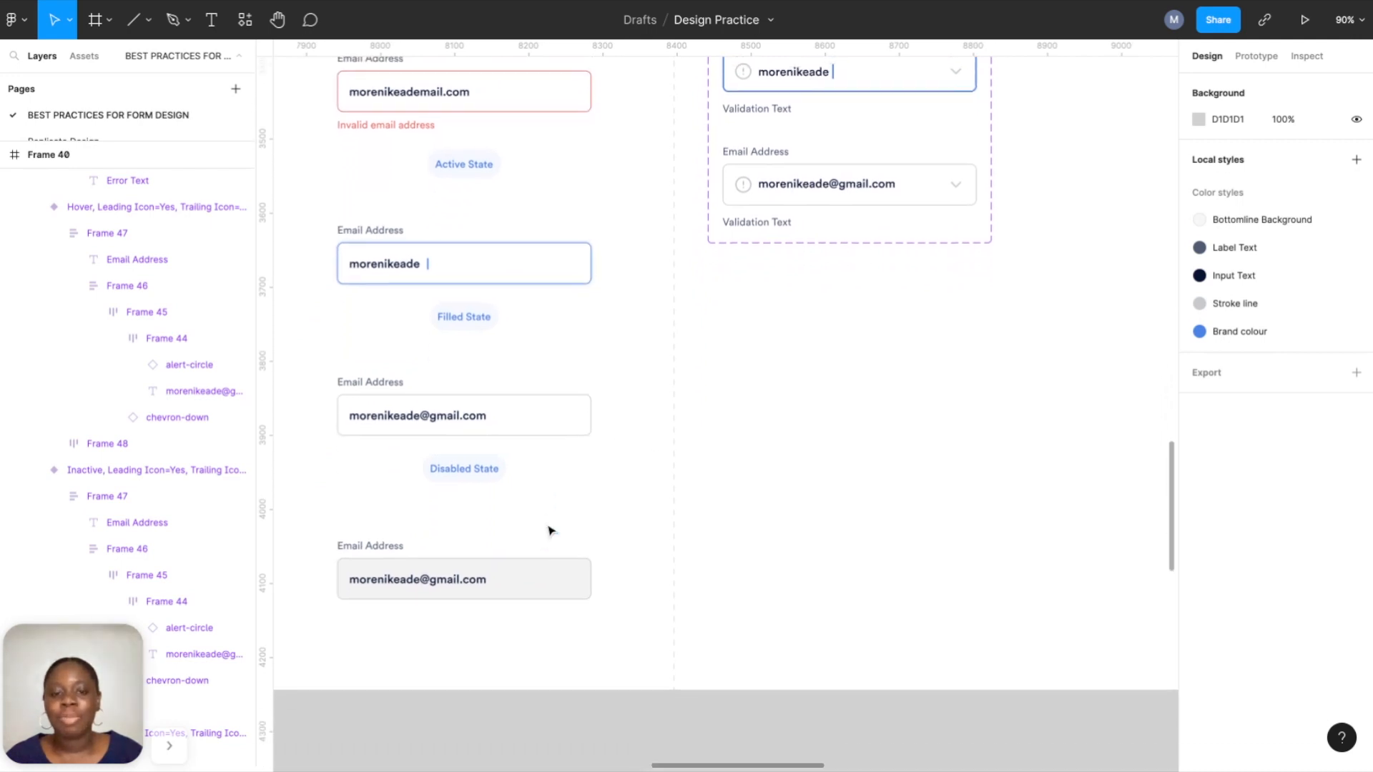
scroll(522, 592, "down", 2)
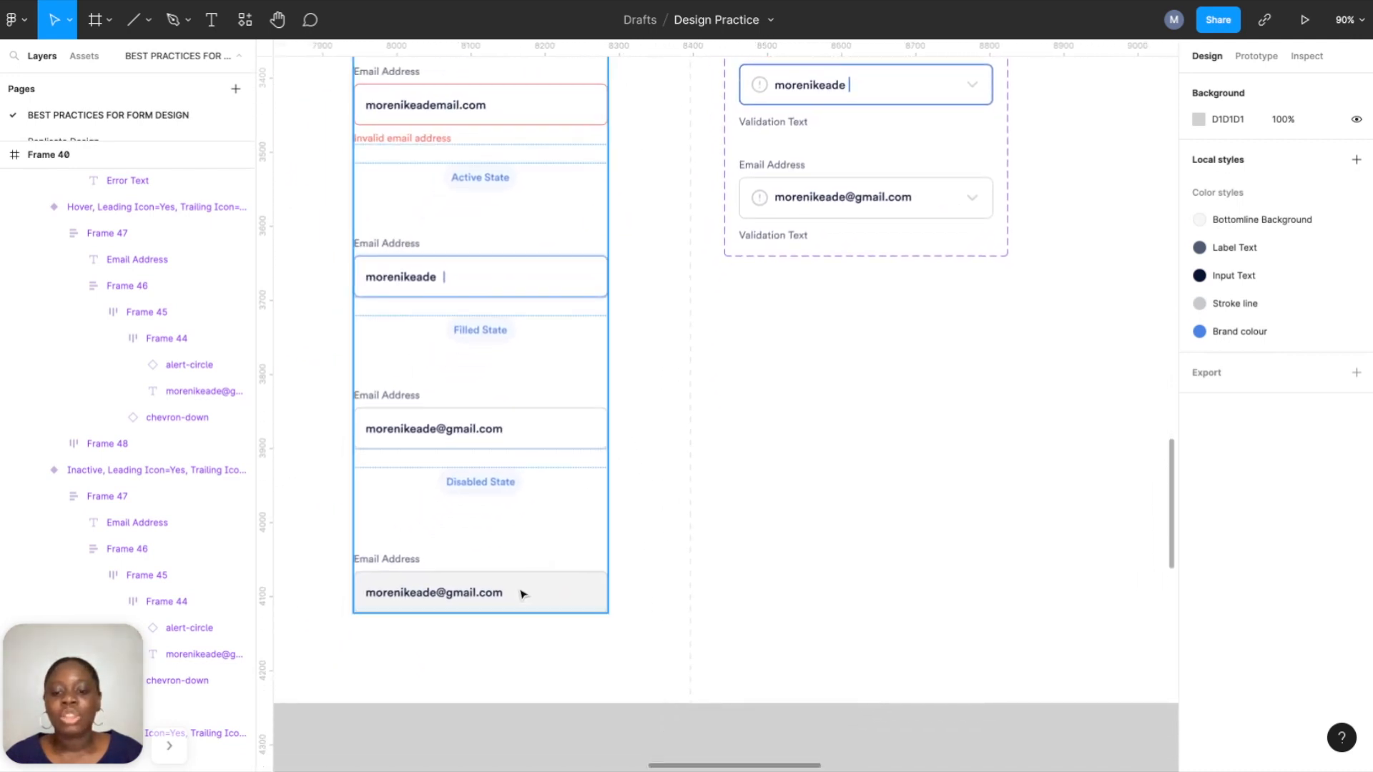
scroll(522, 593, "up", 5)
scroll(521, 595, "down", 3)
scroll(753, 377, "up", 4)
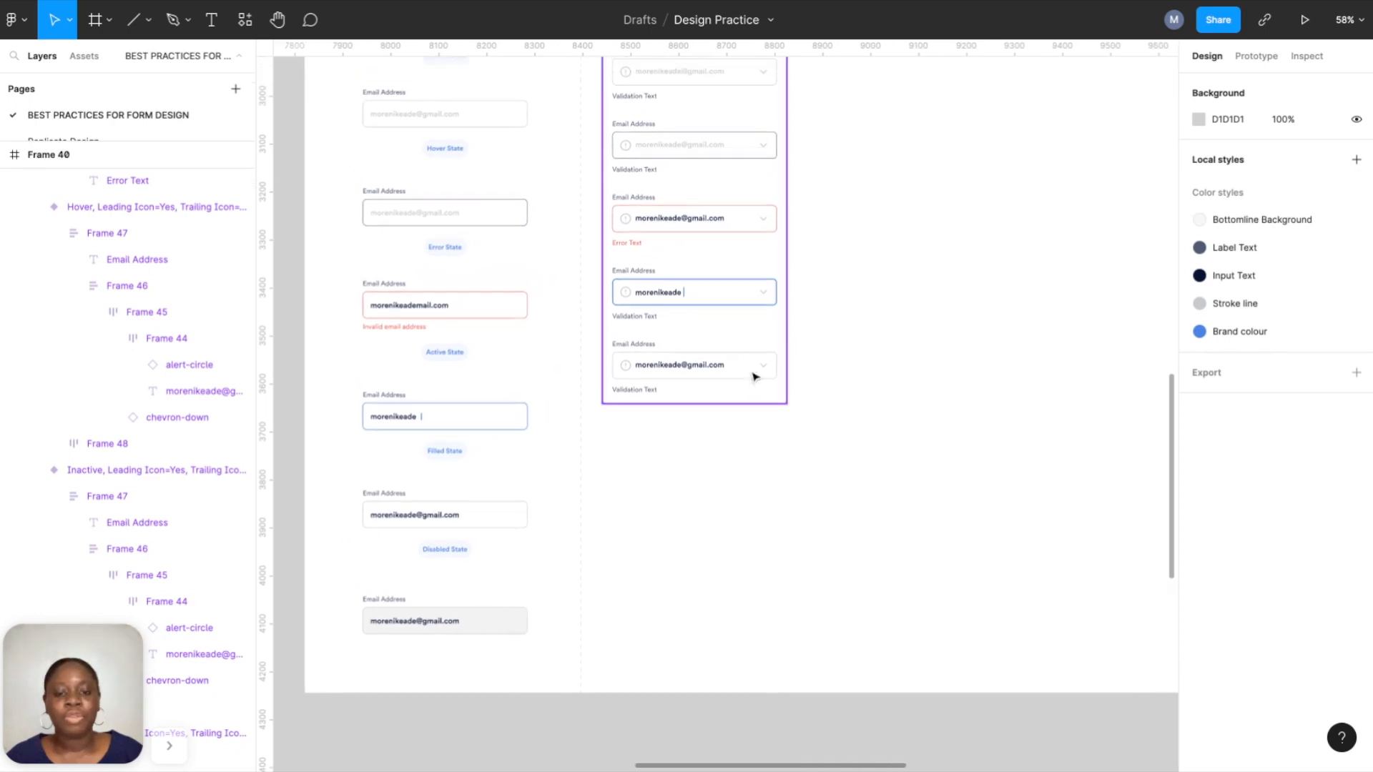
Add a sixth variant and colour its email text with the Input Text style.
left_click(726, 375)
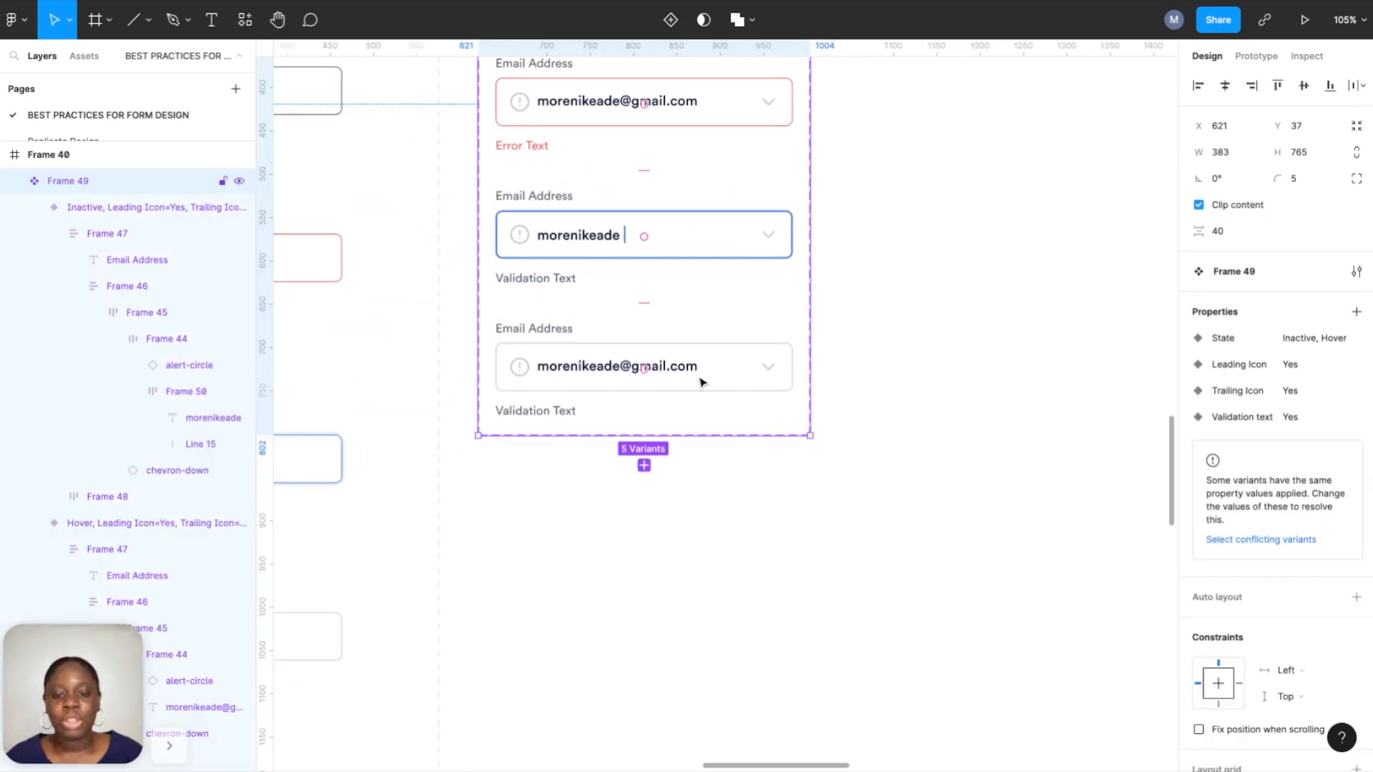
left_click(644, 461)
scroll(646, 476, "up", 4)
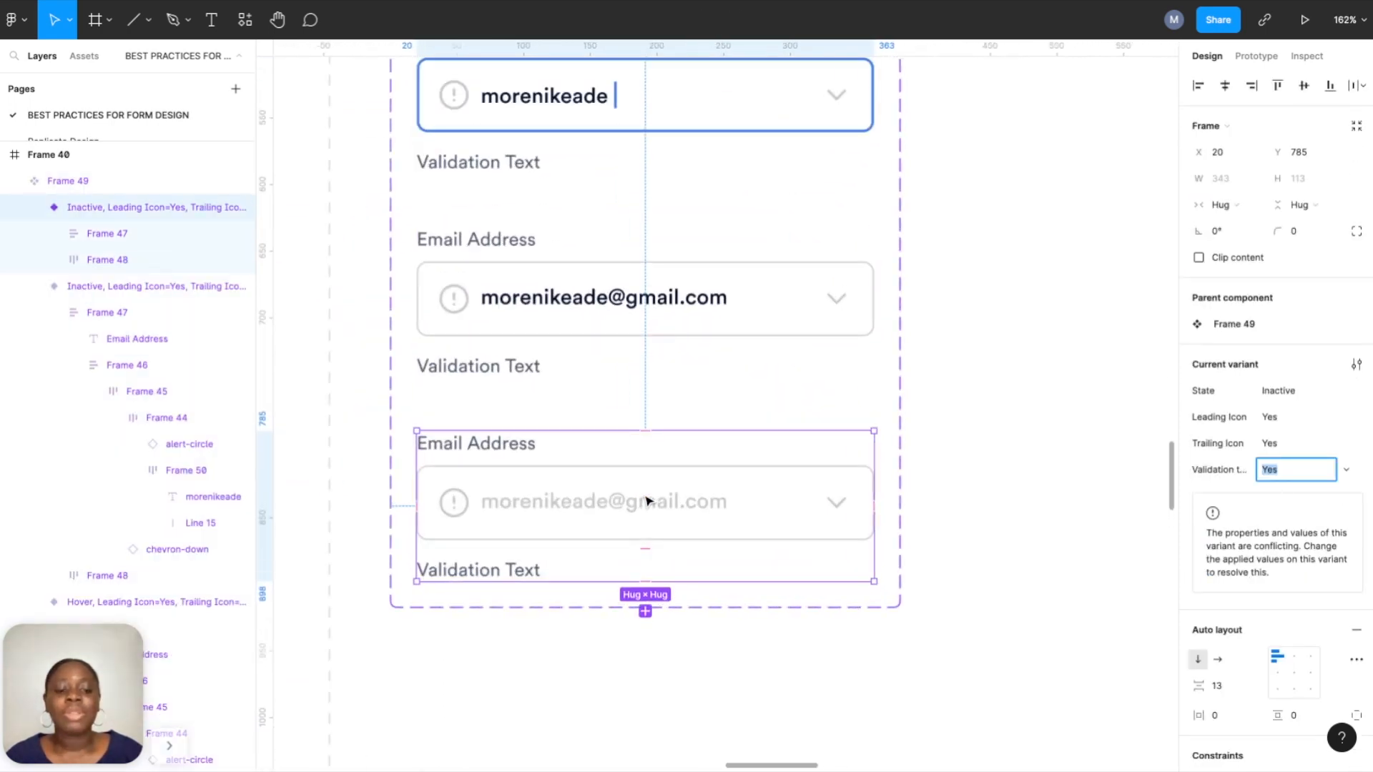
left_click(647, 501)
double_click(647, 502)
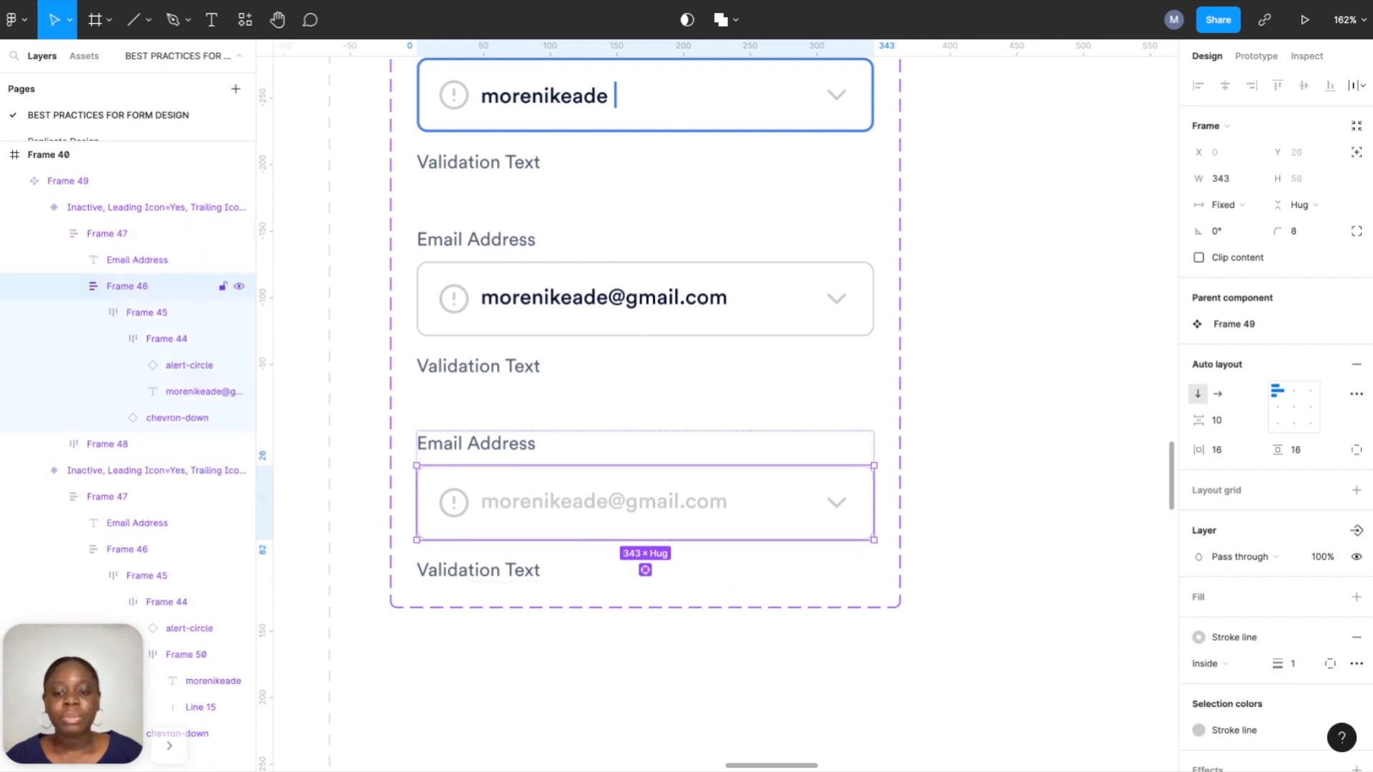
double_click(647, 503)
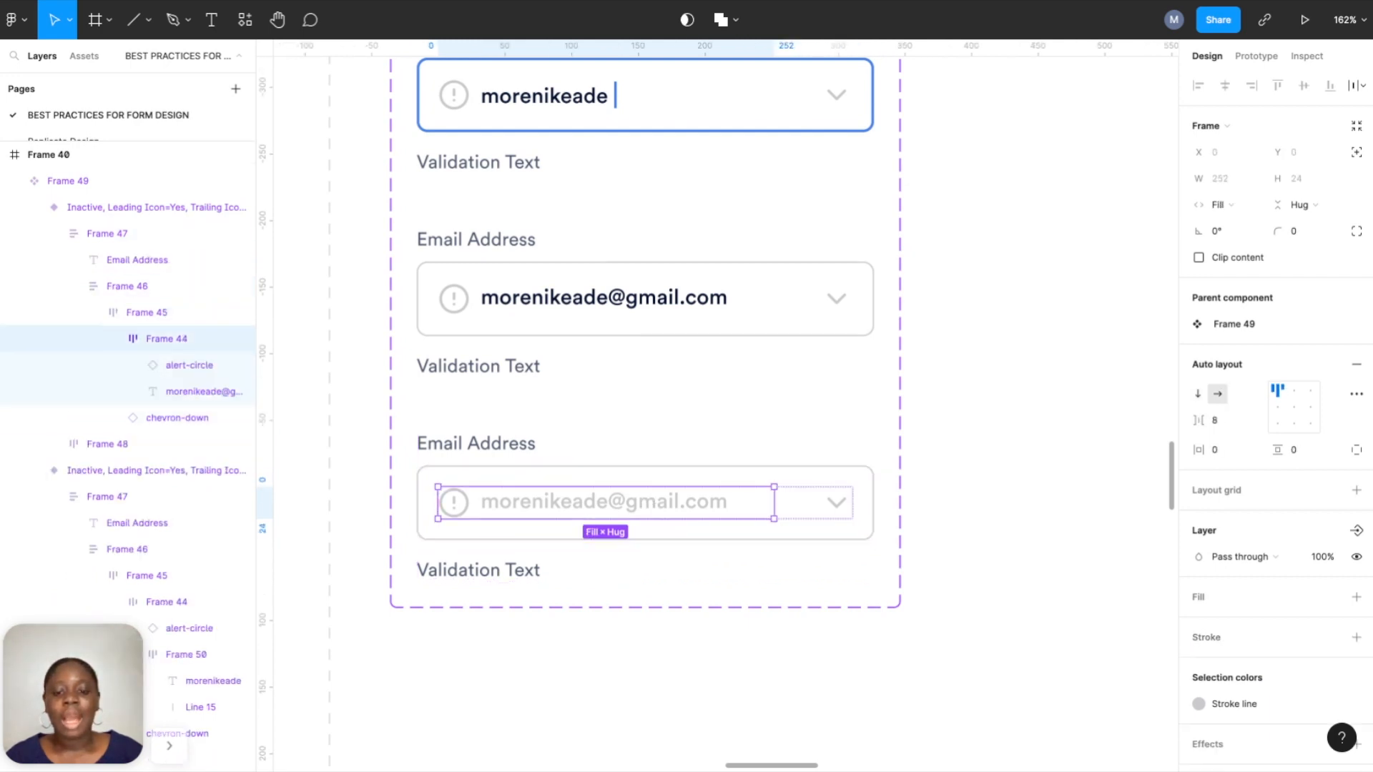
double_click(648, 502)
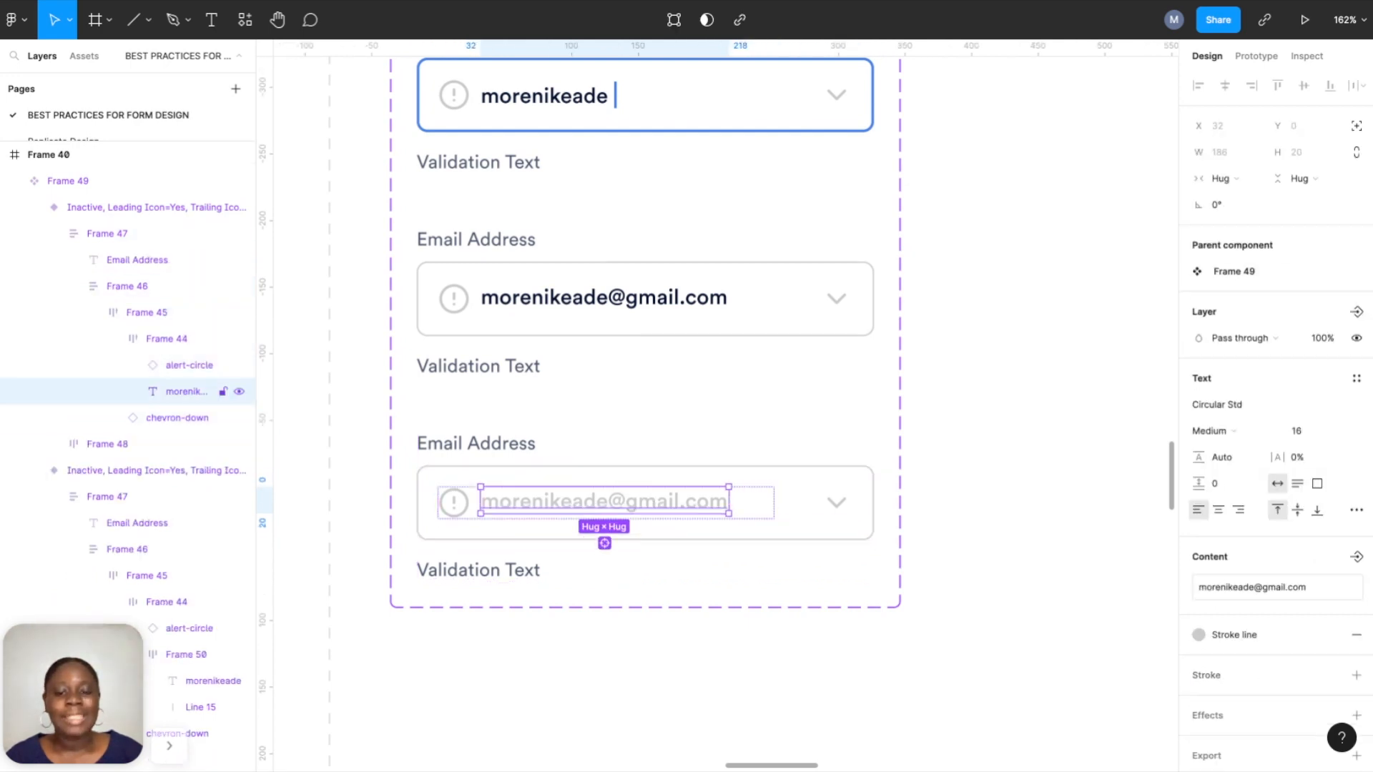
left_click(1257, 635)
left_click(1263, 615)
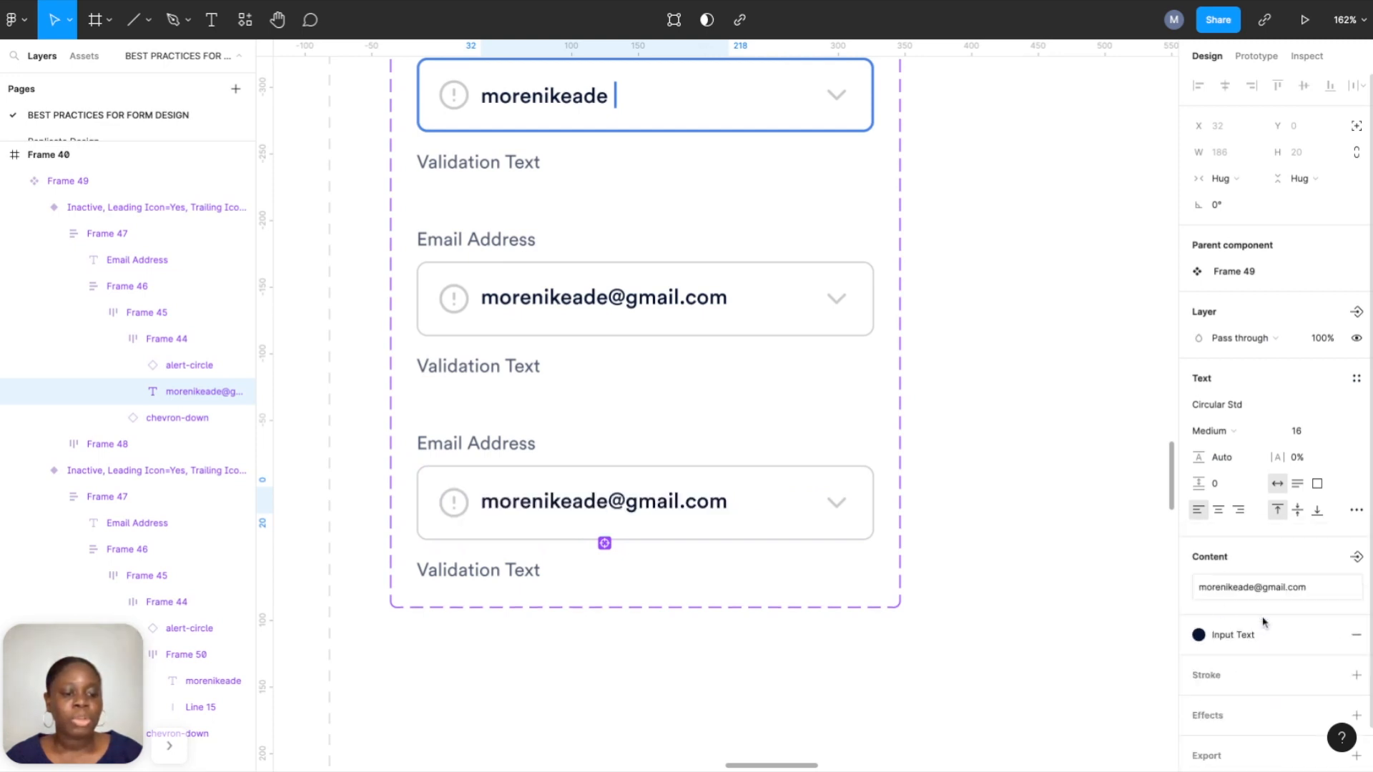
Fill the sixth variant's input box with the Bottomline Background colour style.
left_click(836, 474)
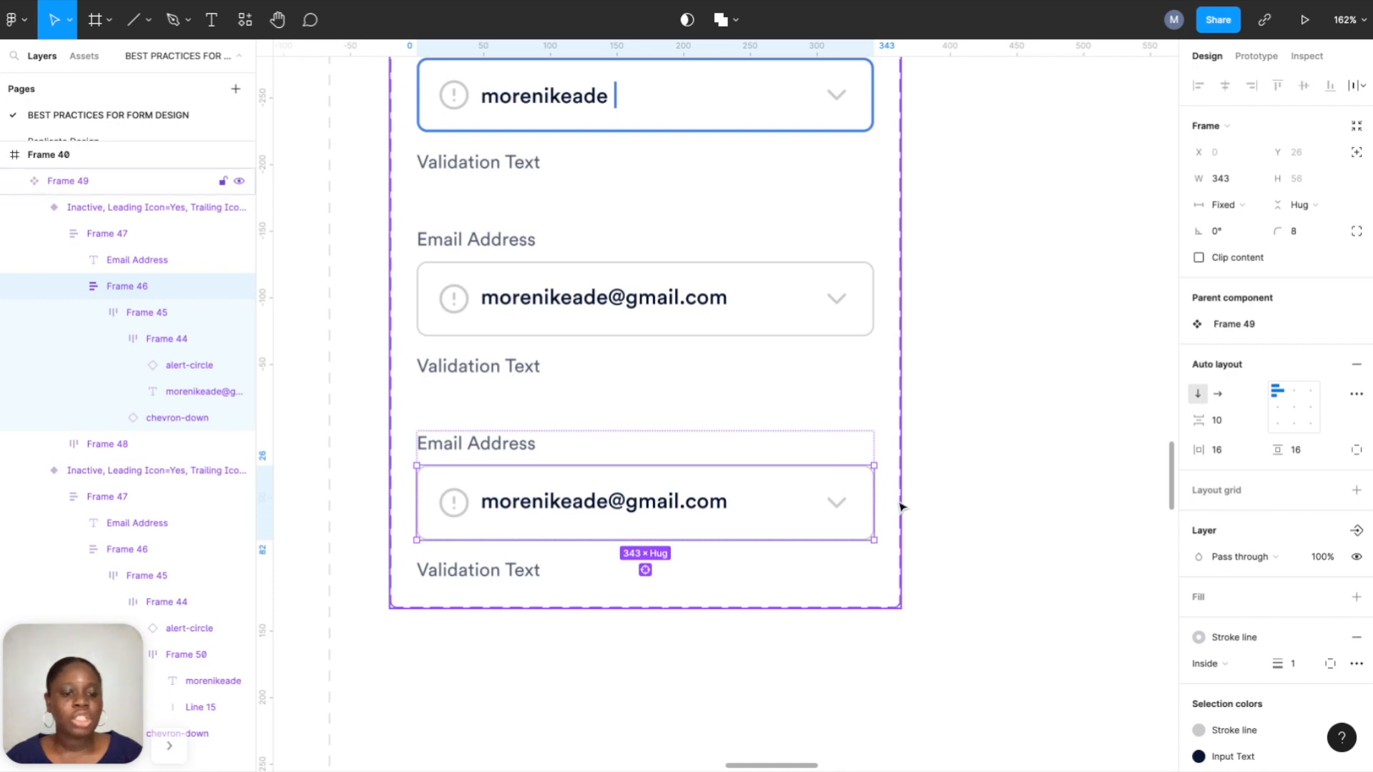
left_click(818, 488)
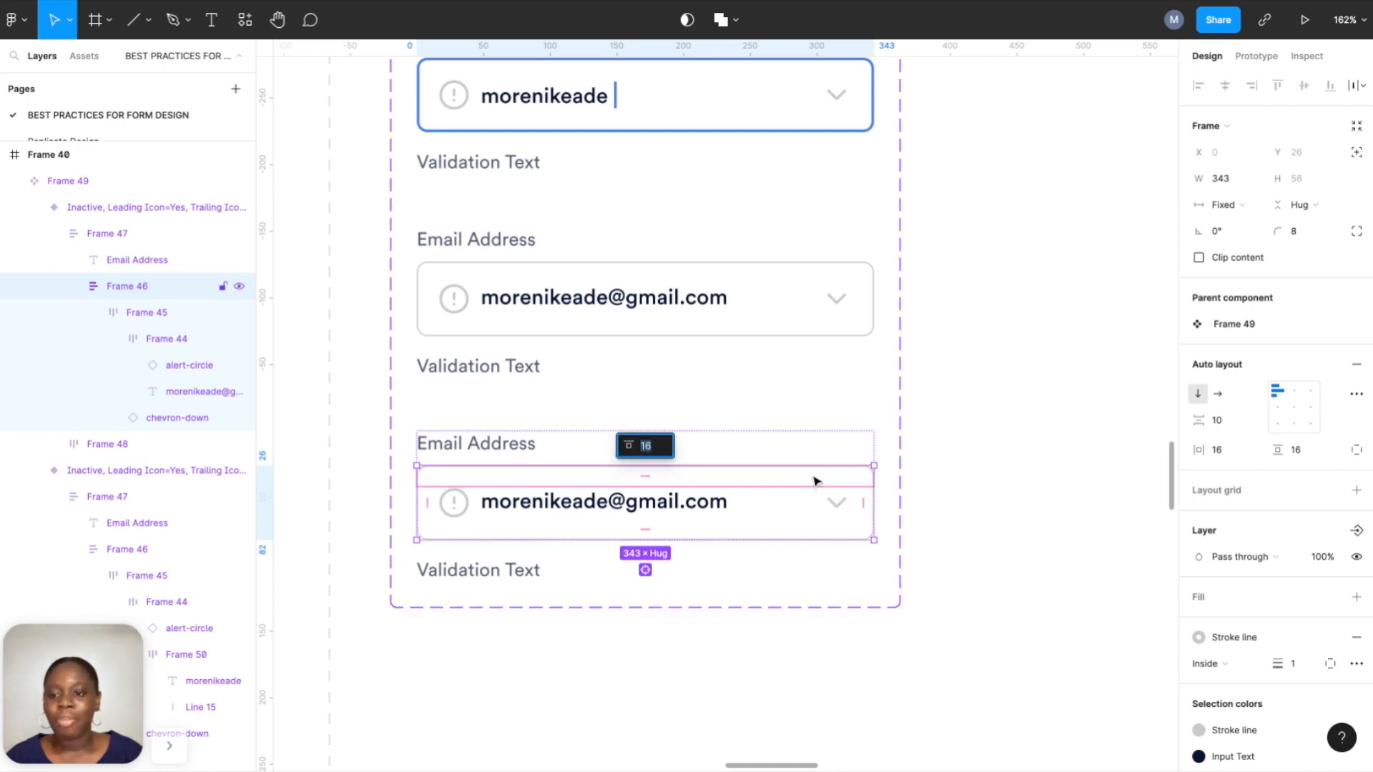
left_click(1356, 597)
left_click(1330, 597)
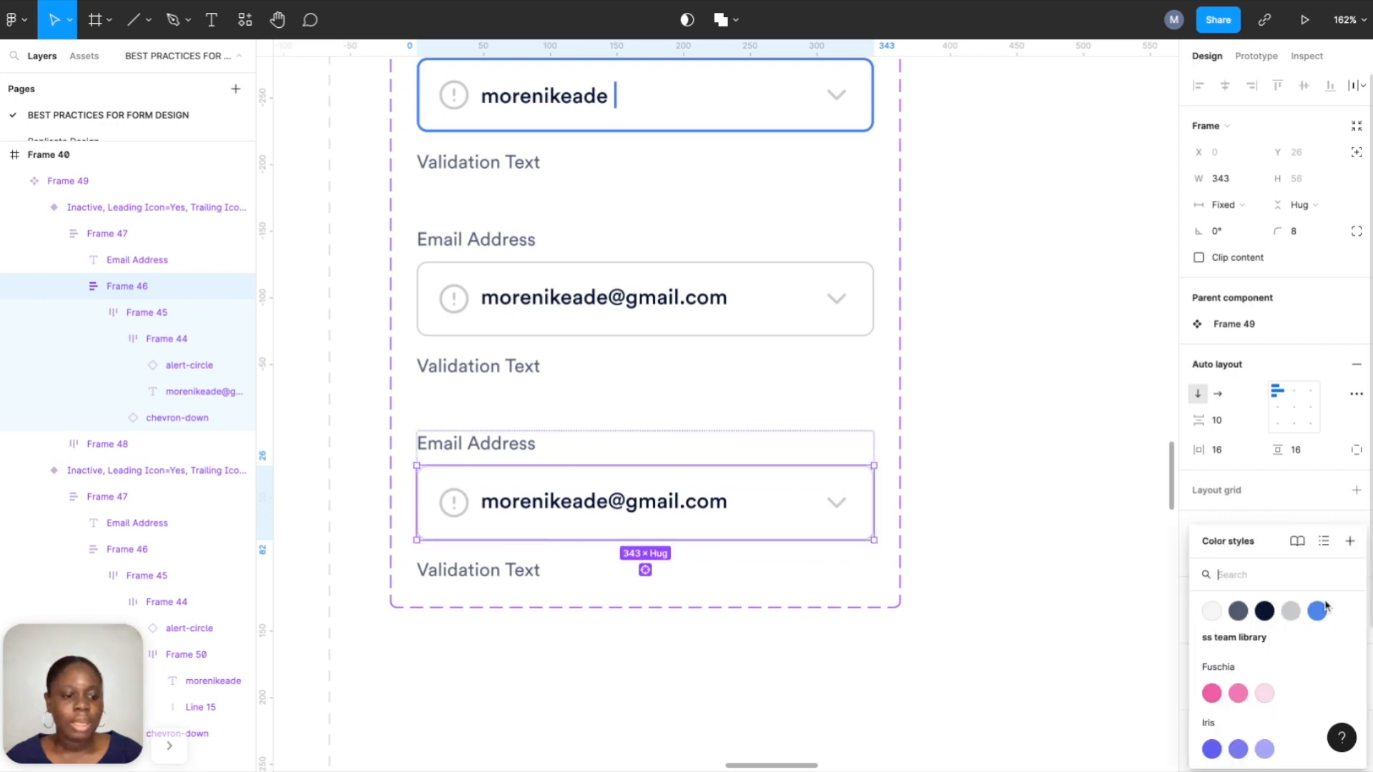
left_click(1219, 610)
left_click(986, 480)
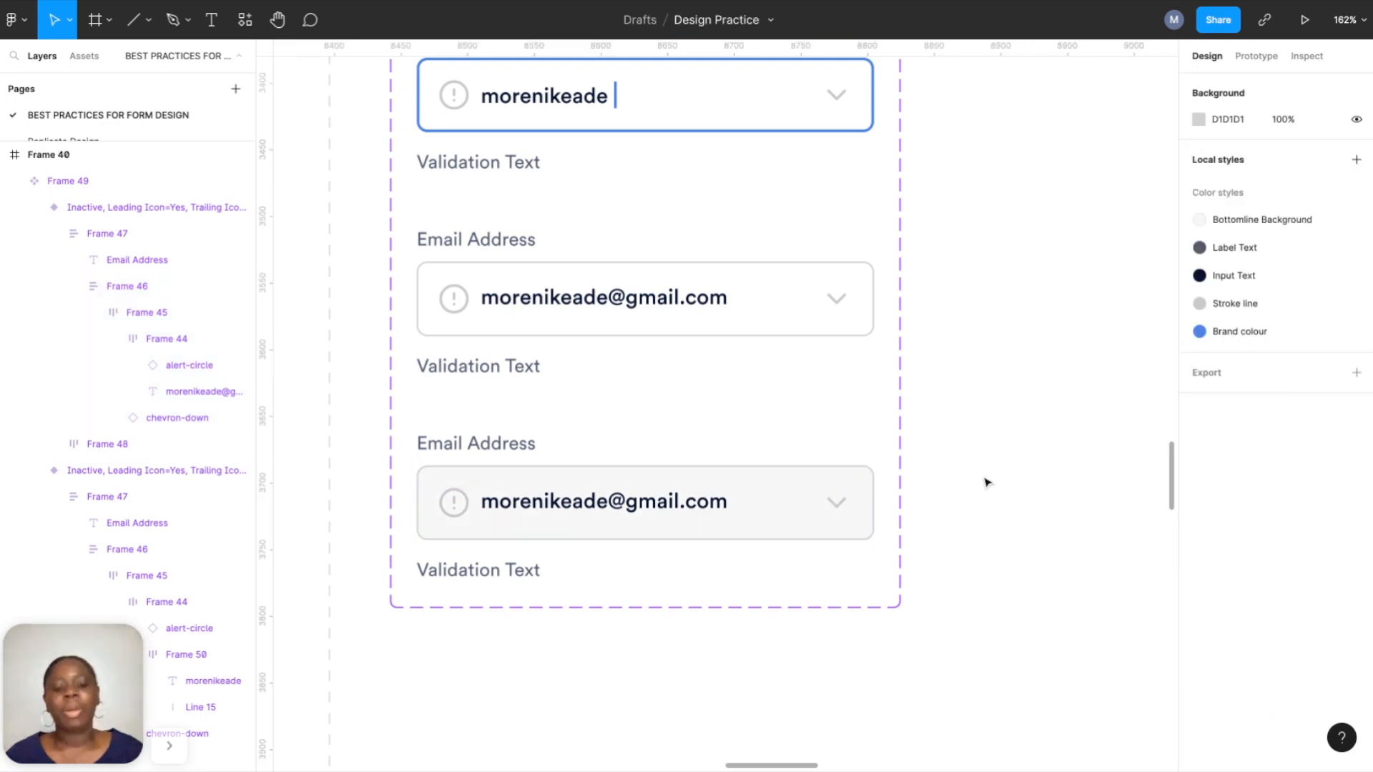
scroll(987, 515, "down", 5)
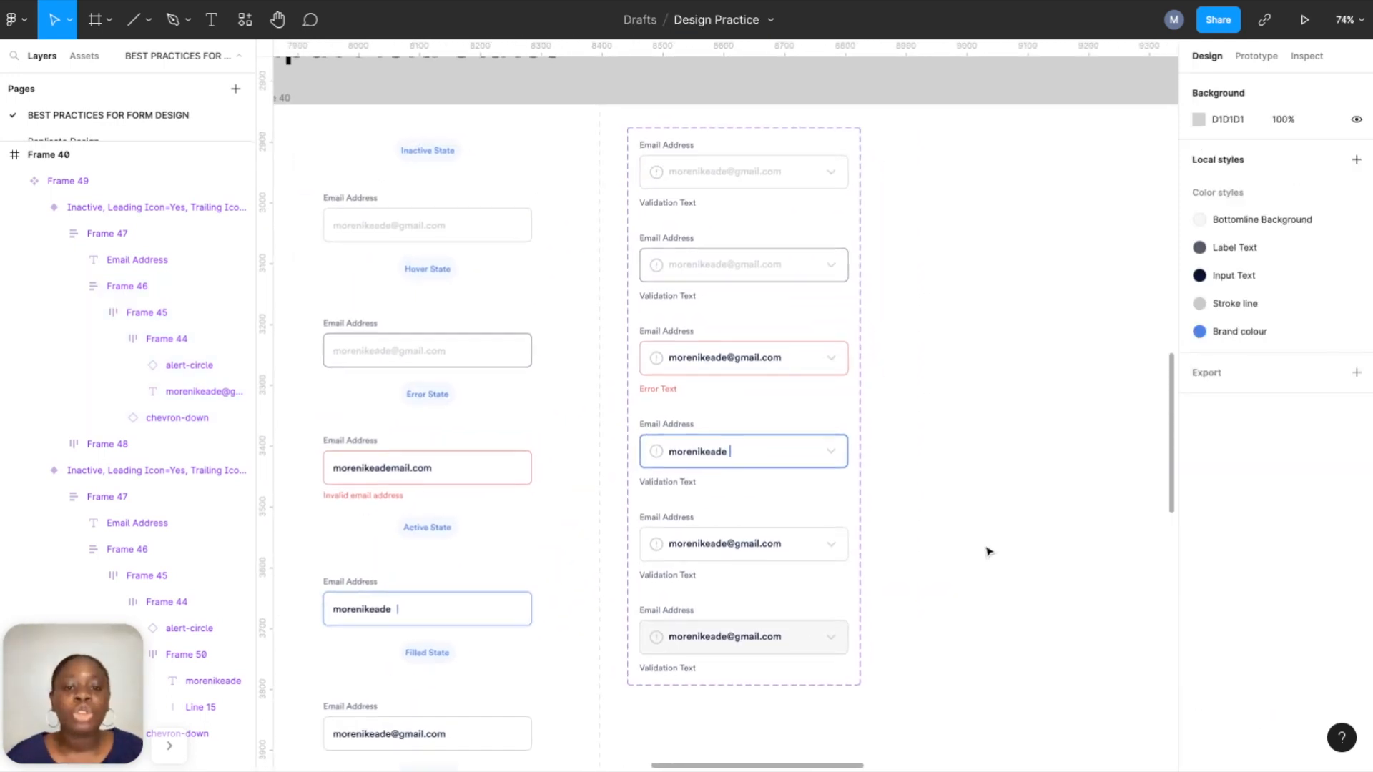
Set the third variant's State to Error and the fourth variant's to Typing.
scroll(987, 550, "up", 2)
scroll(836, 377, "up", 3)
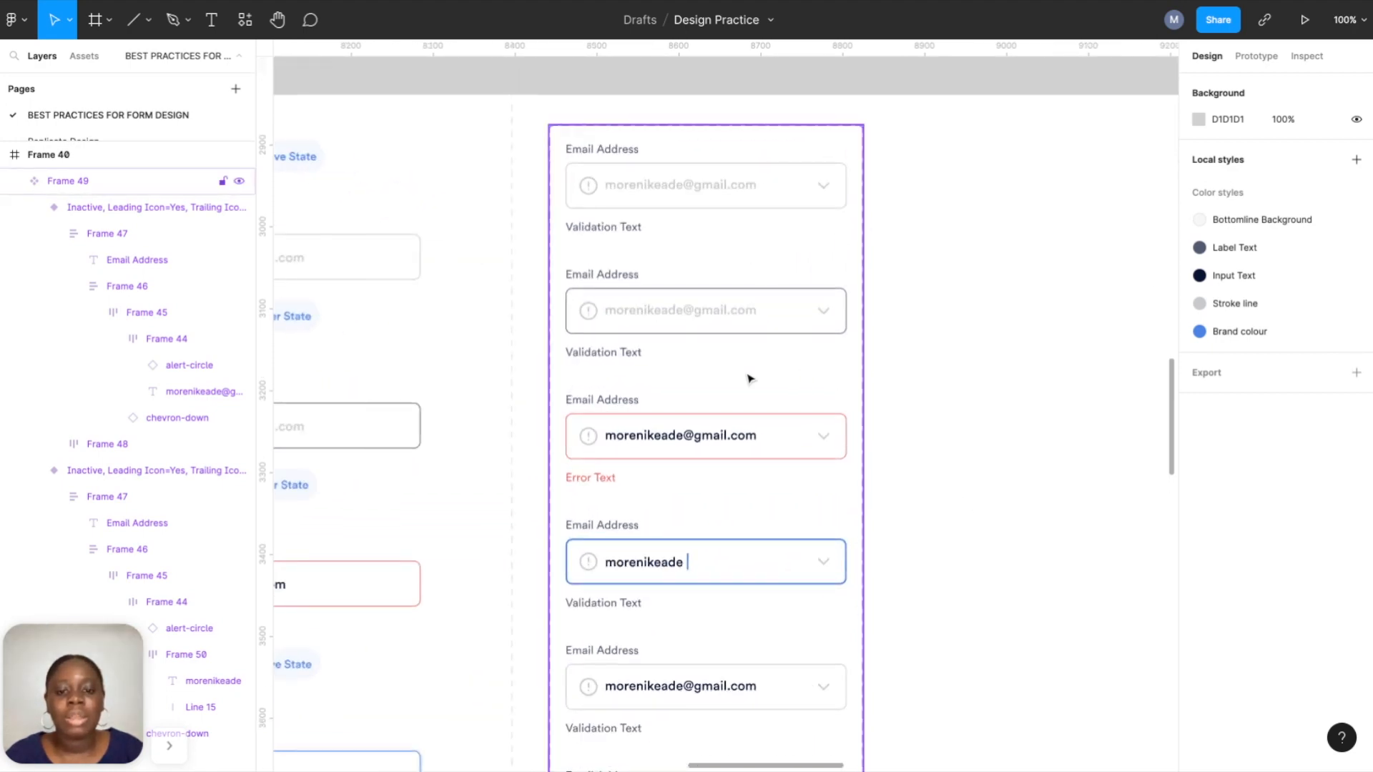
scroll(786, 377, "down", 10)
scroll(718, 574, "up", 10)
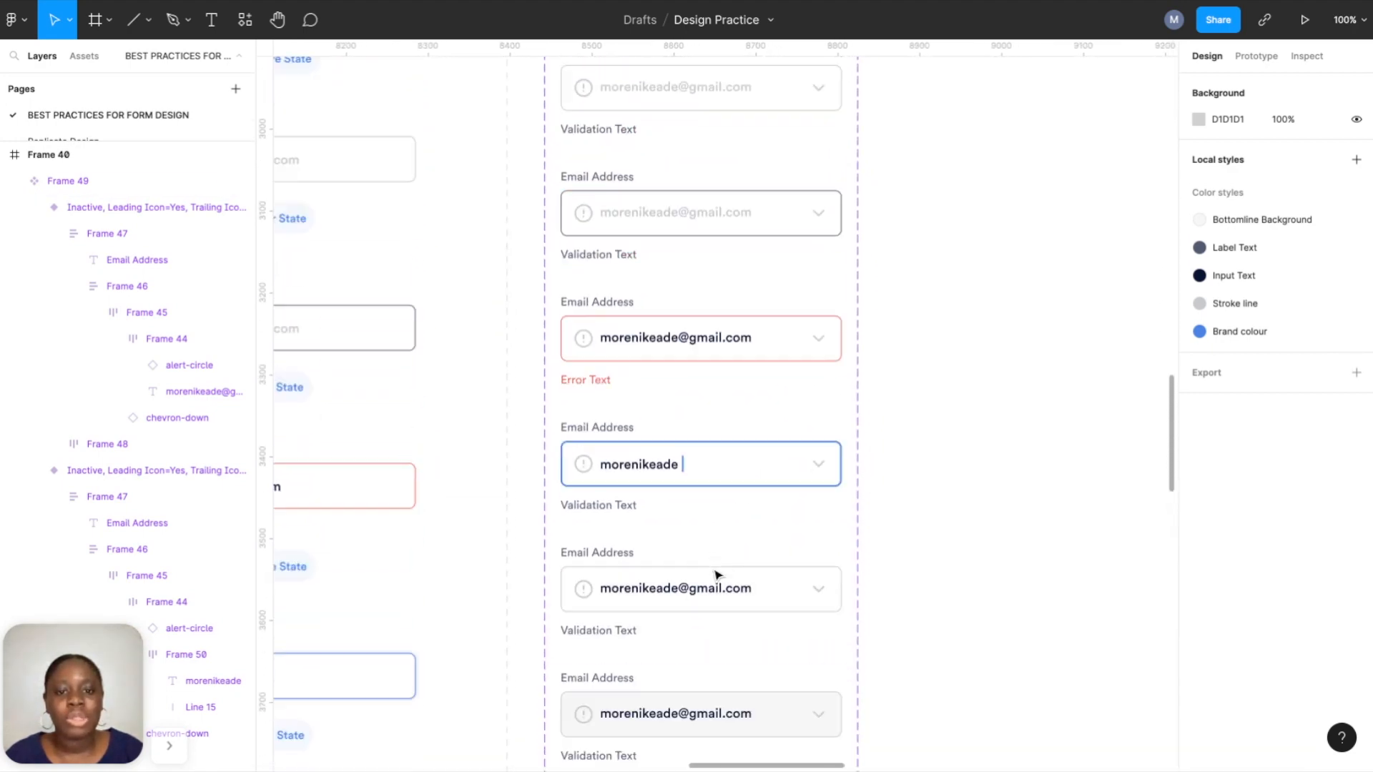
scroll(718, 575, "down", 1)
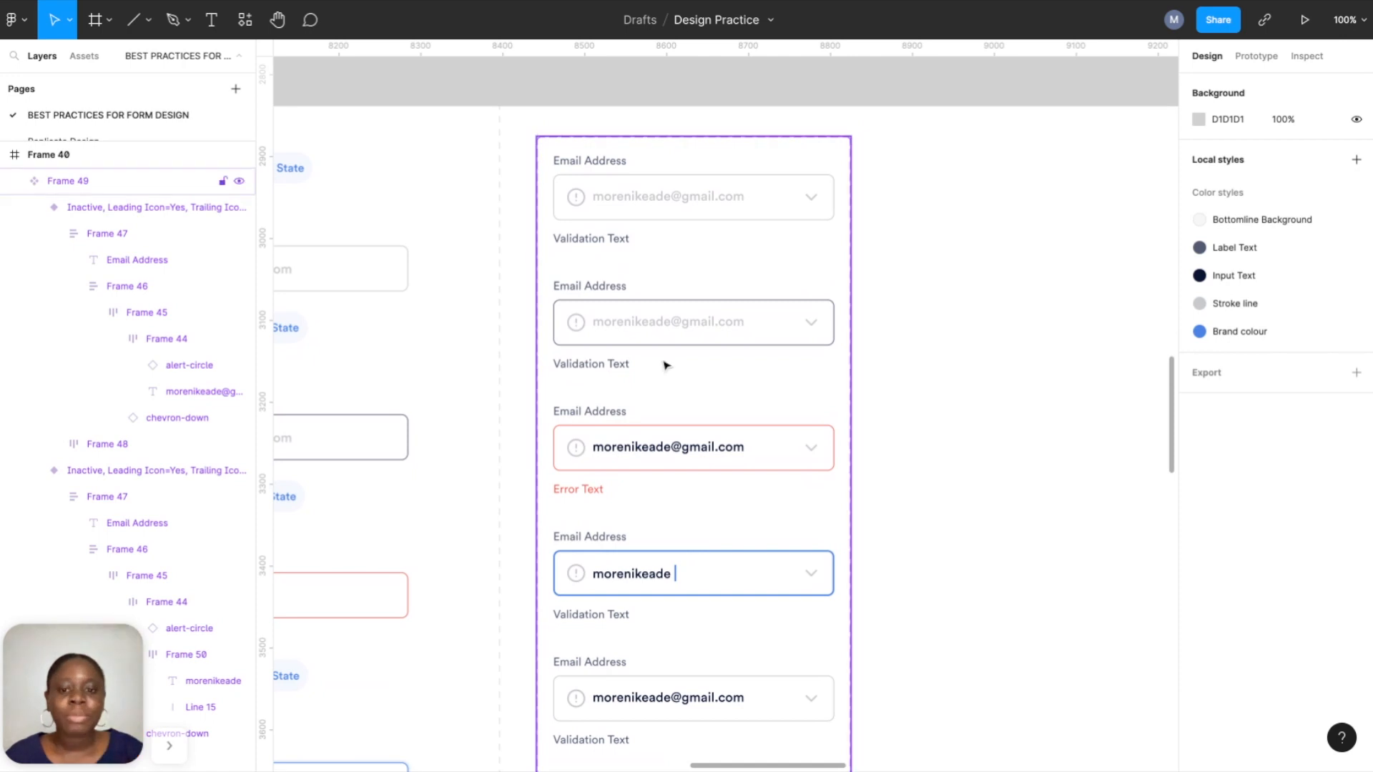
double_click(653, 339)
left_click(648, 416)
left_click(1273, 393)
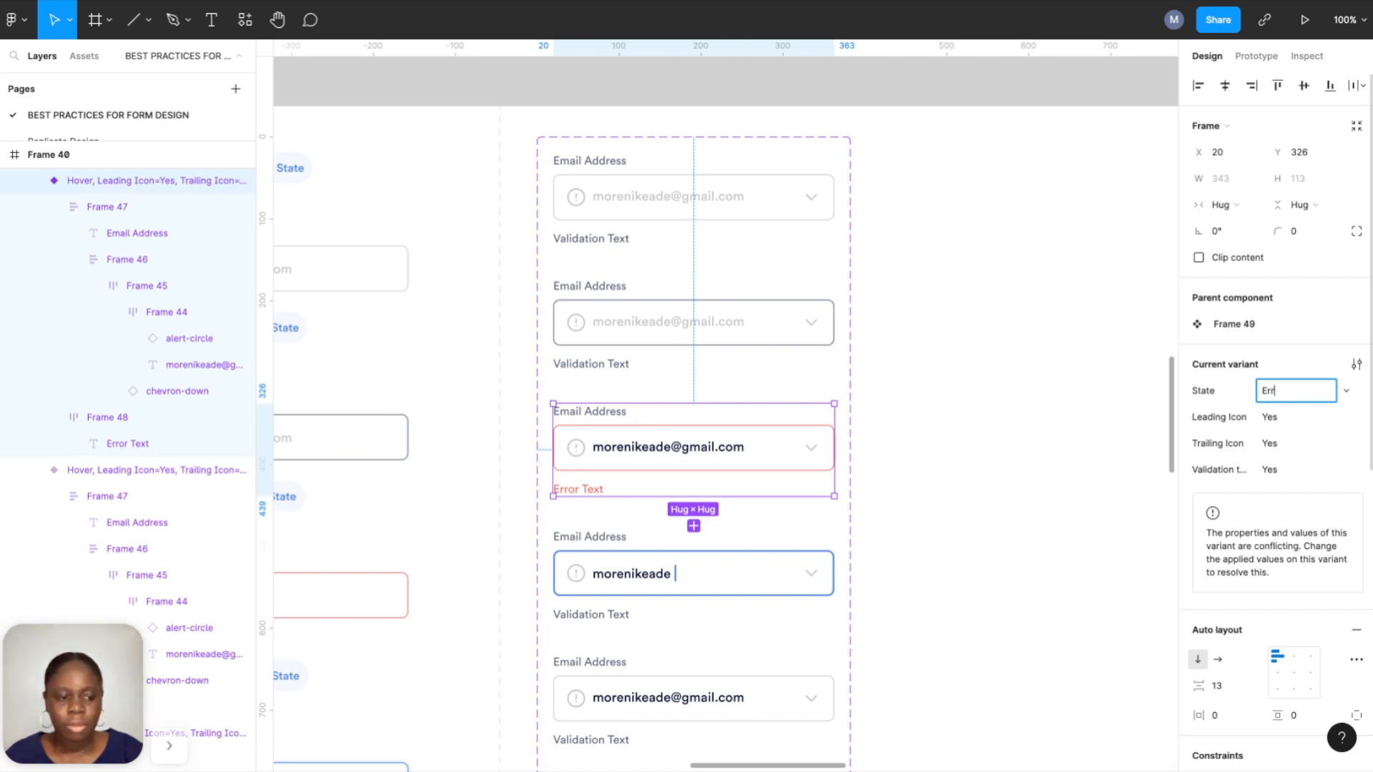
type("Error")
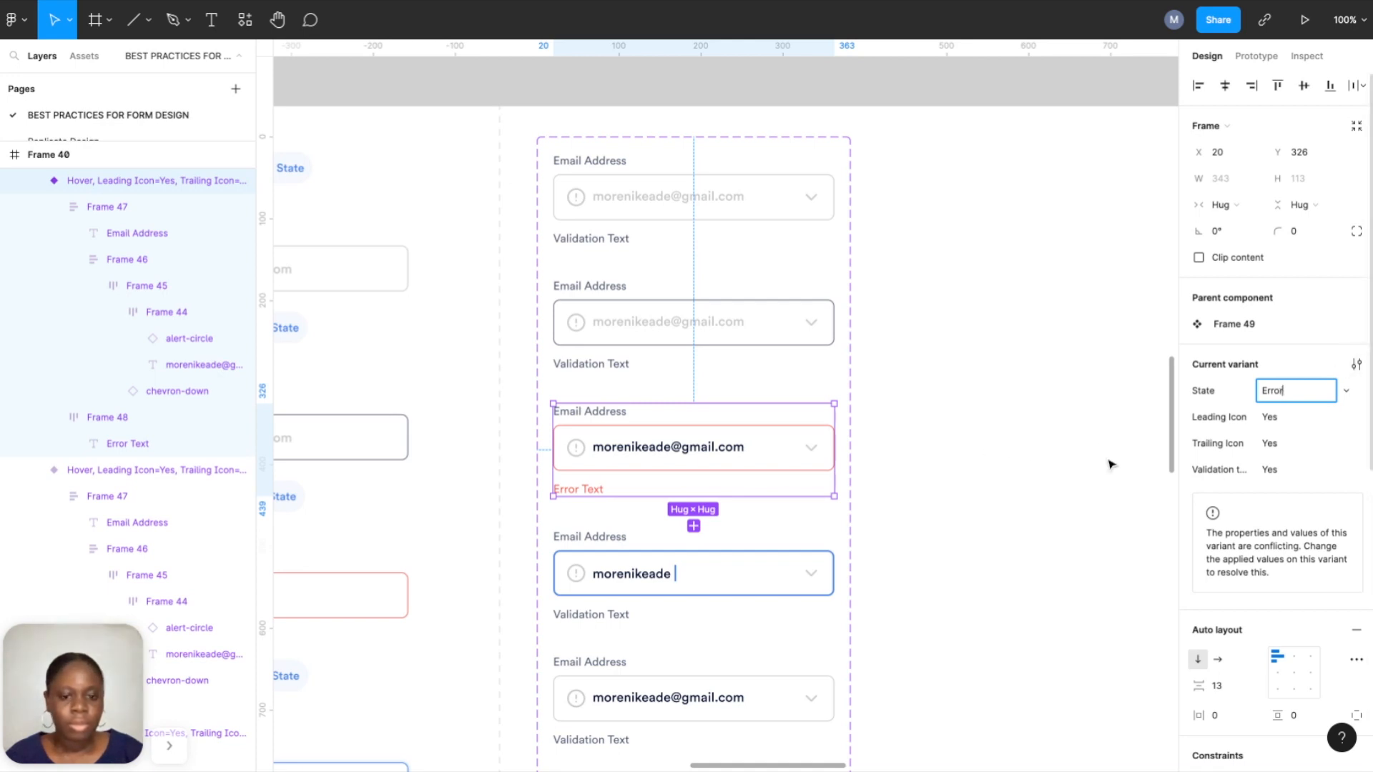
scroll(962, 548, "down", 3)
left_click(768, 440)
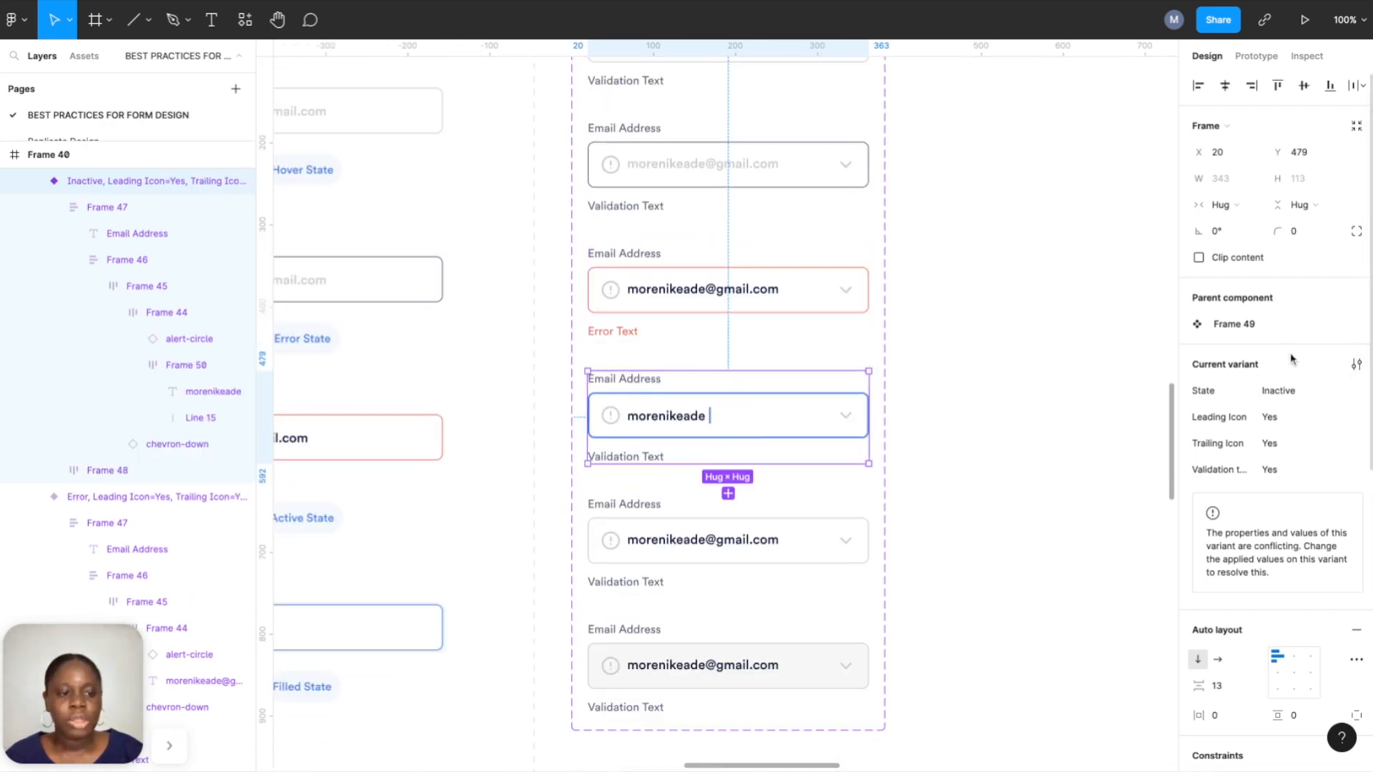
left_click(1299, 397)
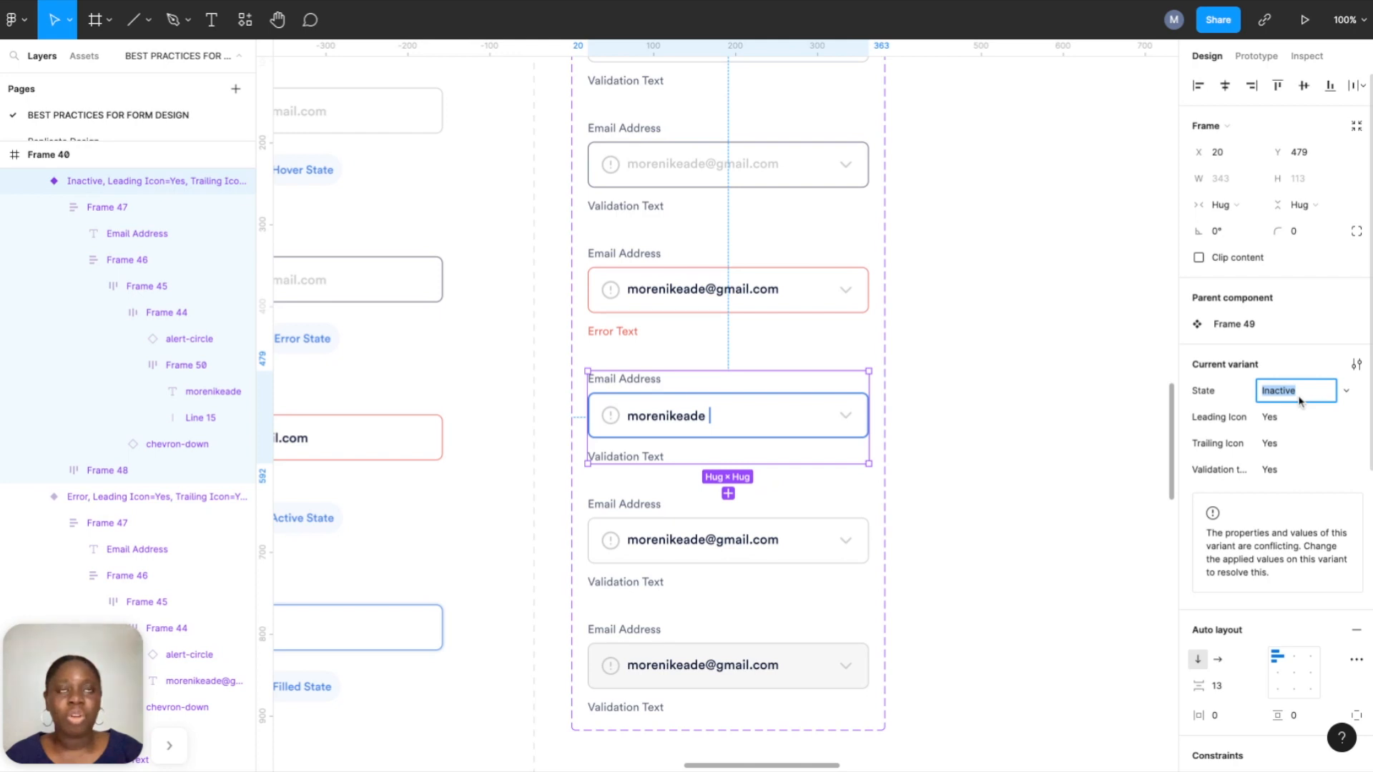
type("Typing")
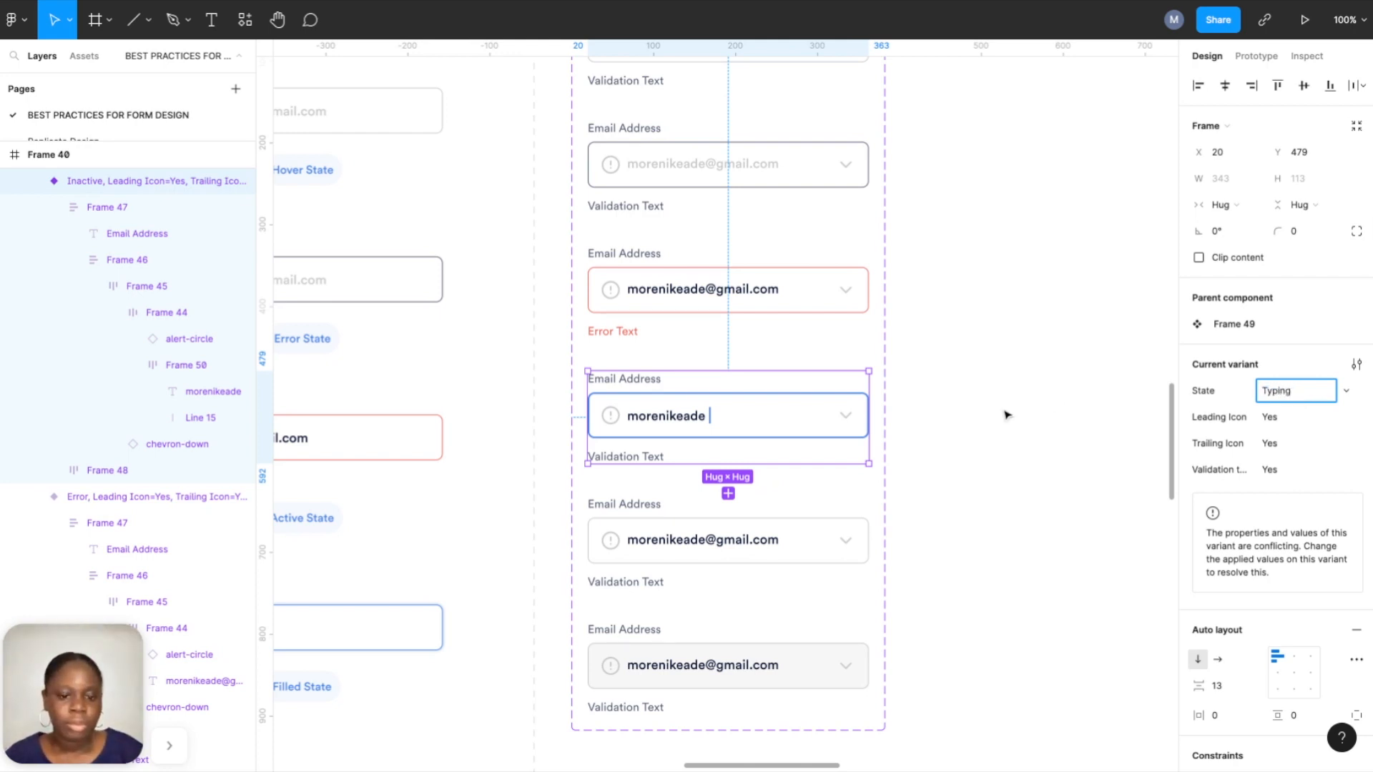
Set the fifth variant's State to Filled and the sixth variant's to Disabled.
left_click(744, 567)
left_click(1269, 393)
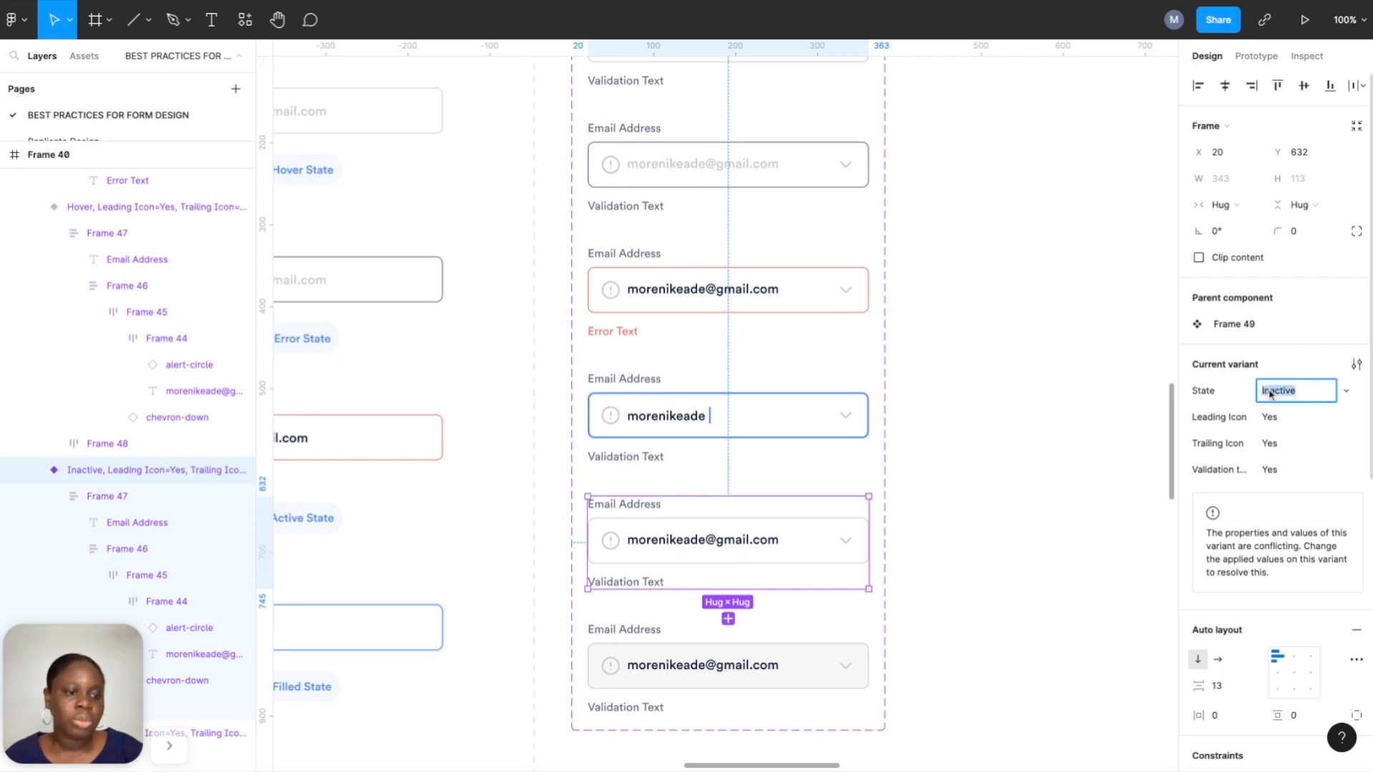
type("Filled")
key("Return")
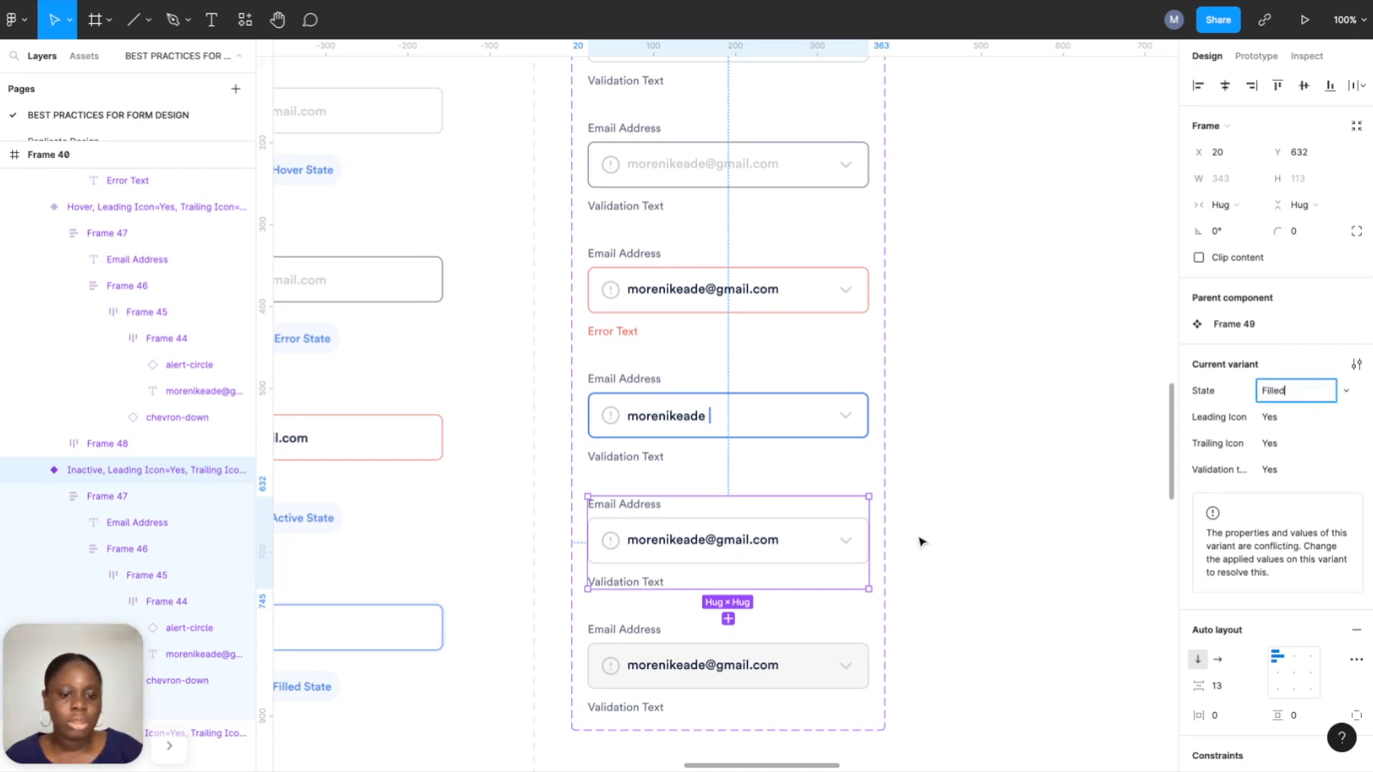
left_click(806, 649)
left_click(1300, 393)
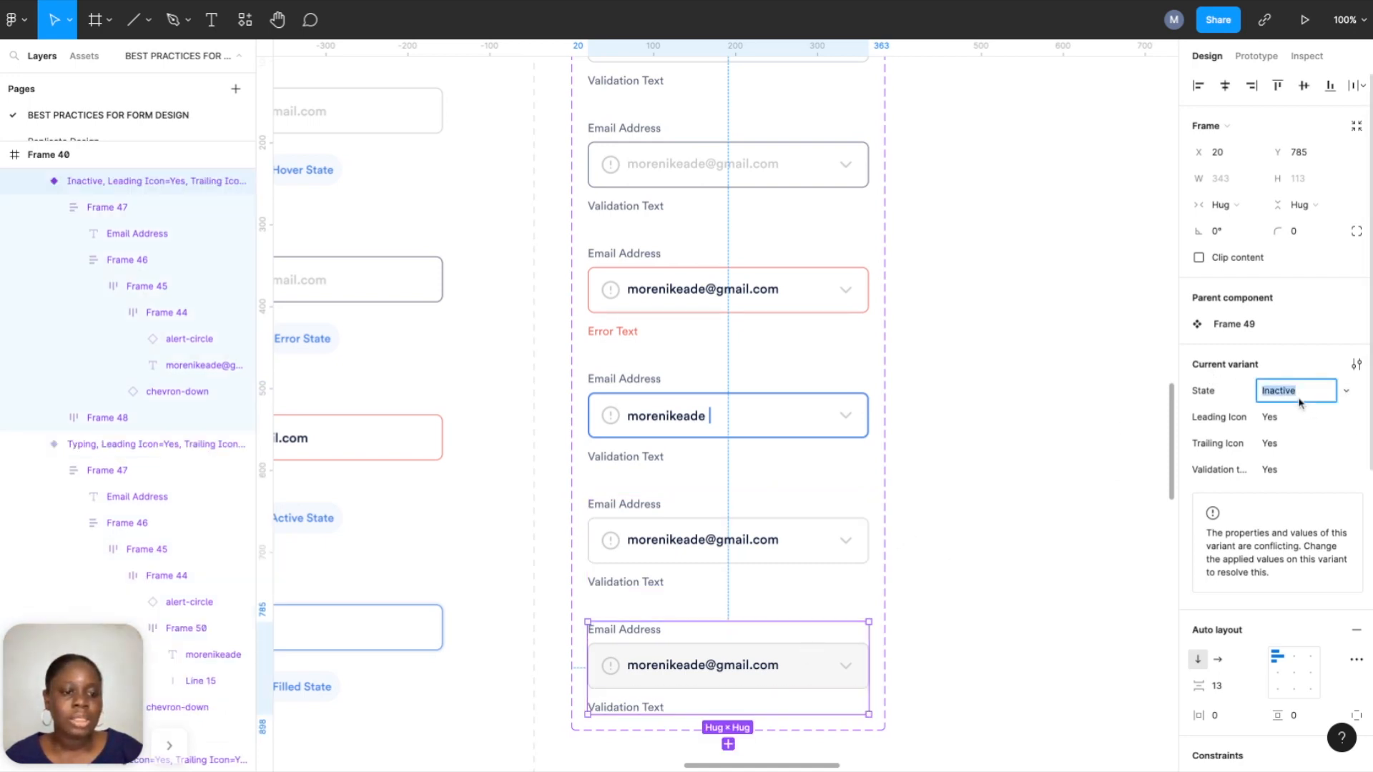
type("Disabled")
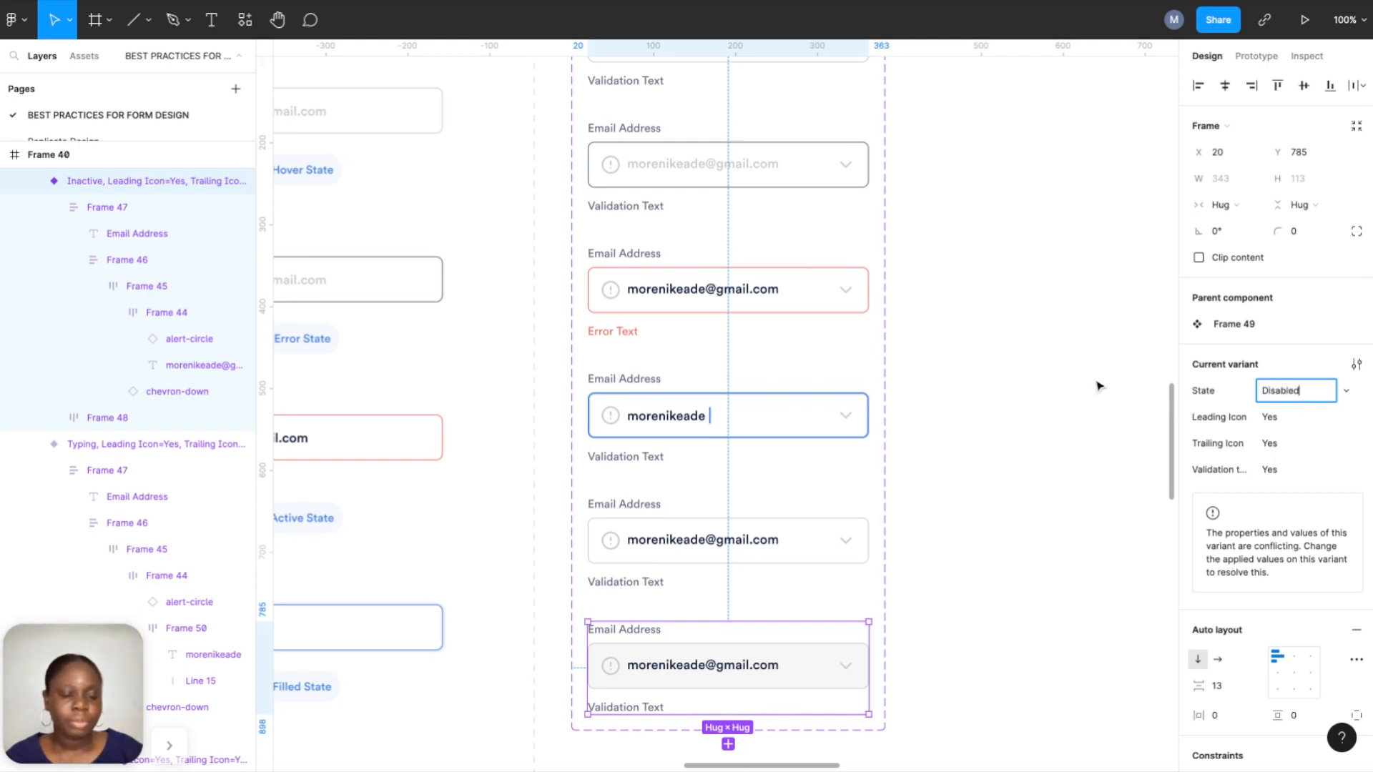
left_click(1100, 386)
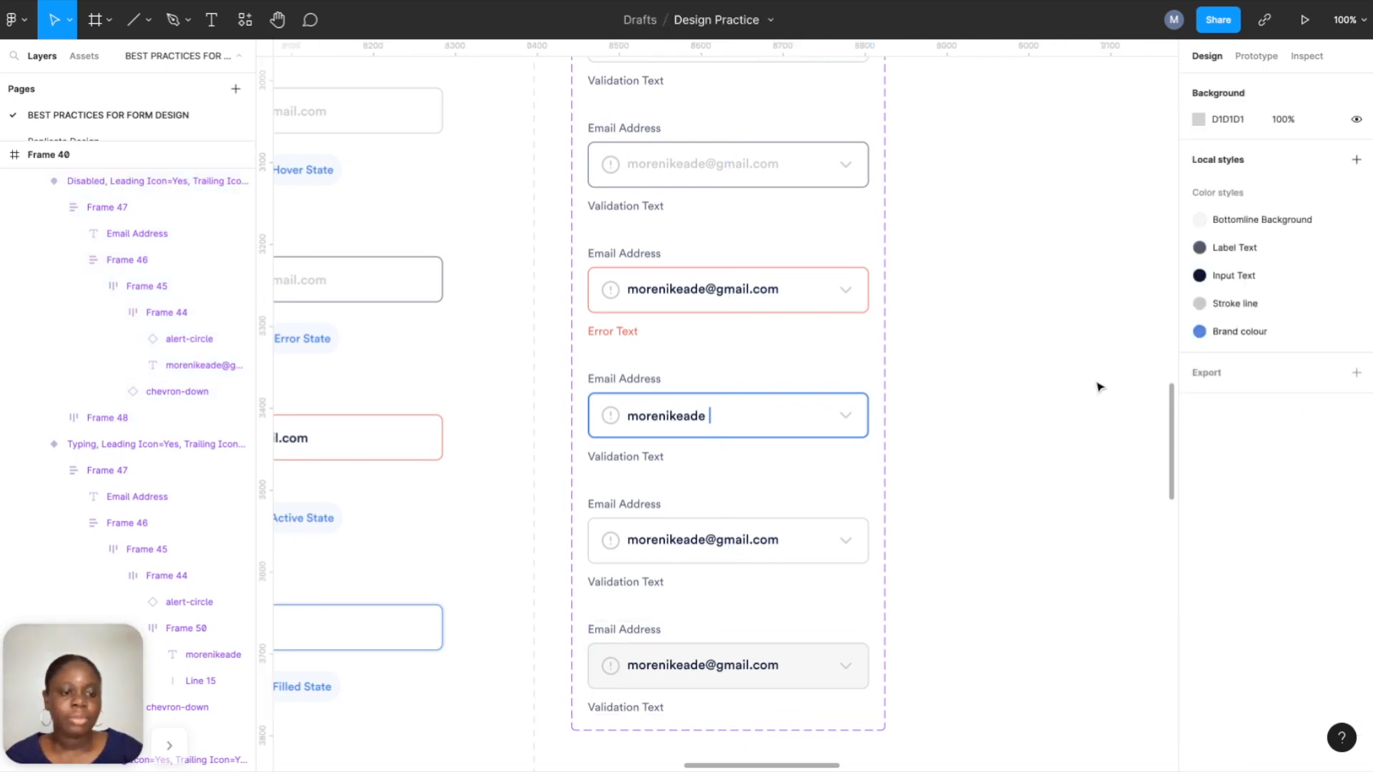
left_click(792, 526)
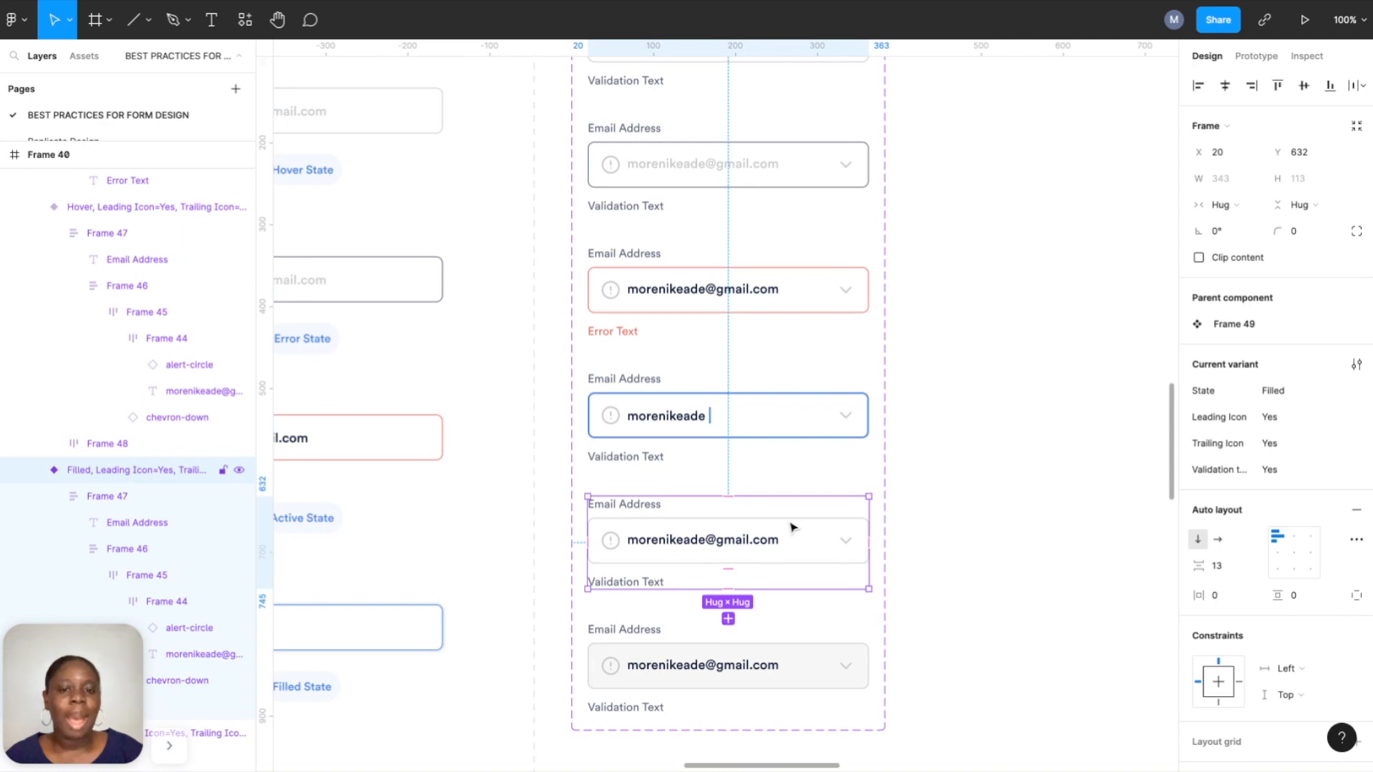
Select component set Frame 49 and drag its right edge out to 753, then 1764 wide.
scroll(789, 539, "up", 5)
scroll(789, 539, "down", 1)
scroll(789, 539, "down", 2, "ctrl")
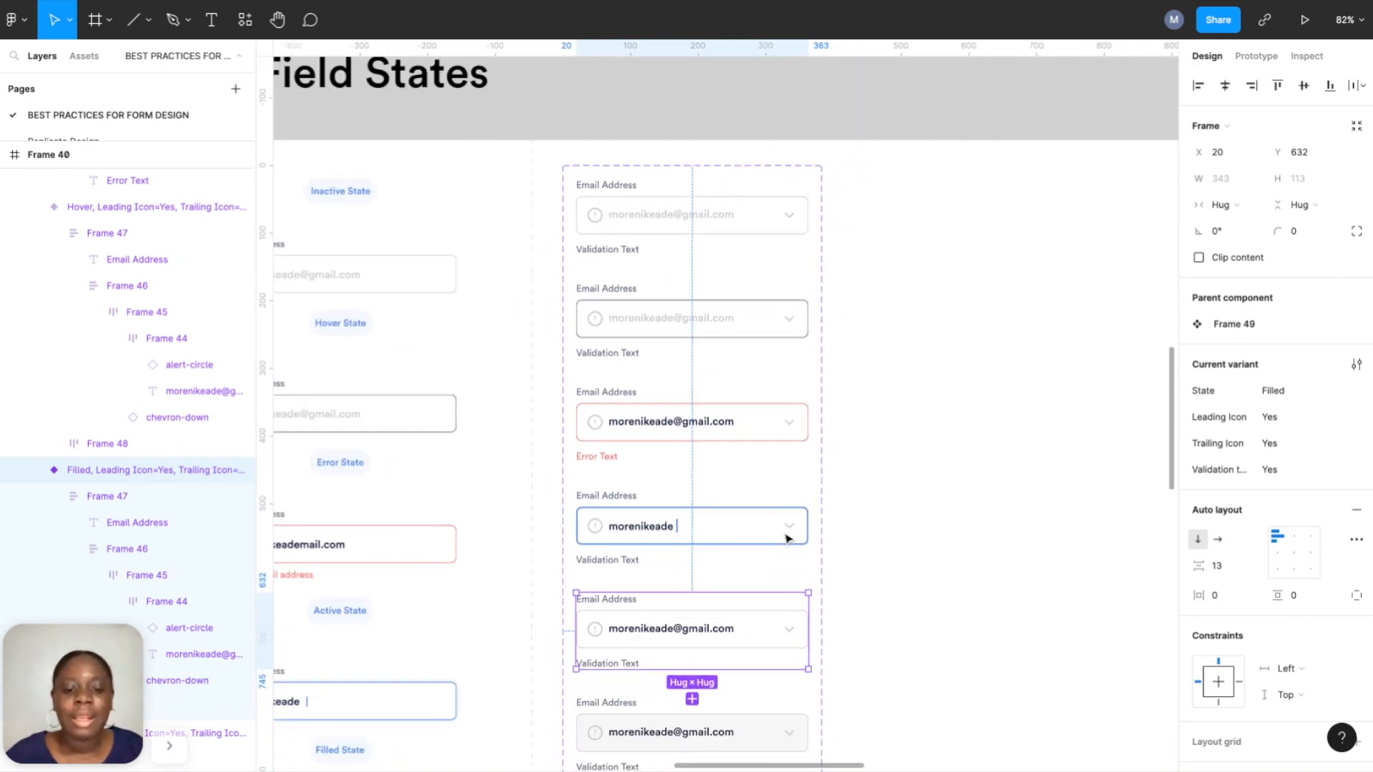
scroll(789, 529, "down", 1)
left_click(778, 450)
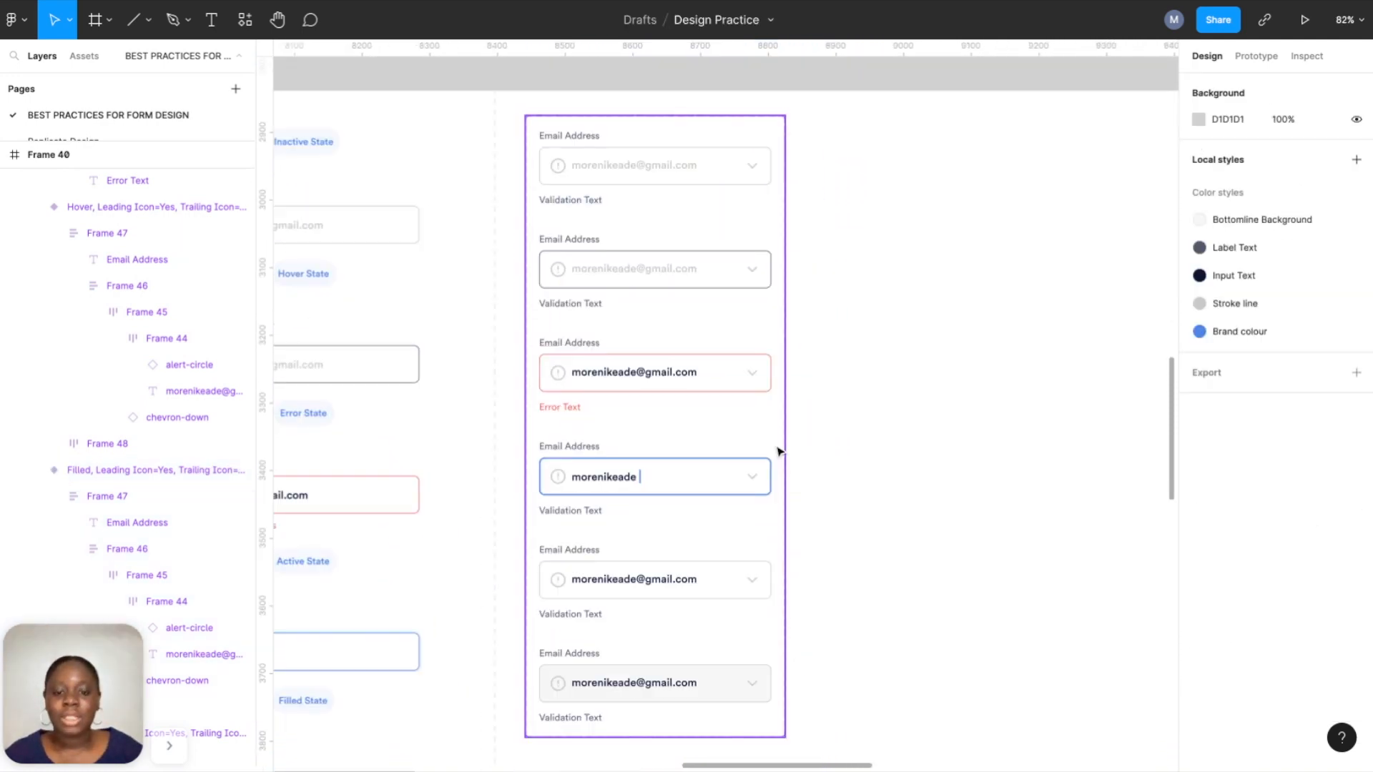
left_click(778, 450)
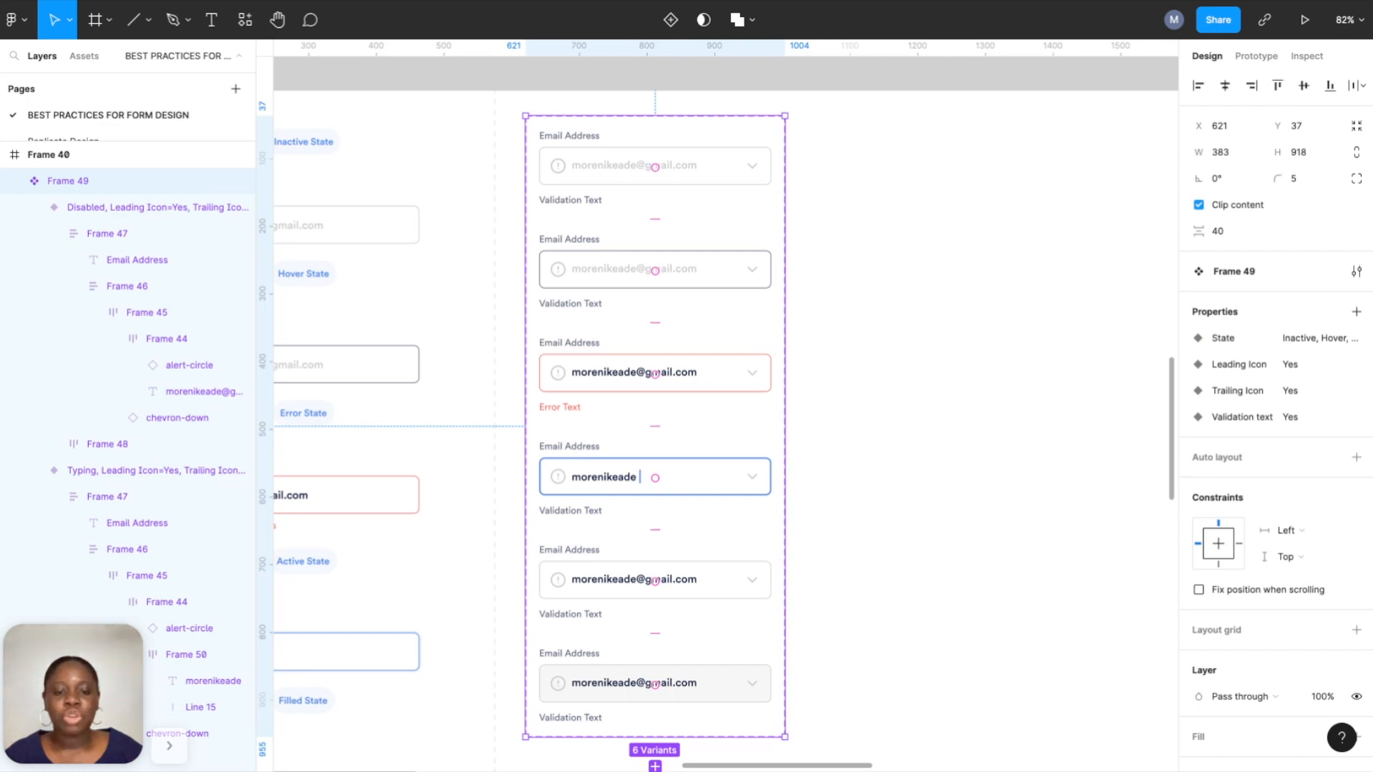
left_click_drag(784, 465, 1035, 465)
scroll(1014, 467, "down", 2, "ctrl")
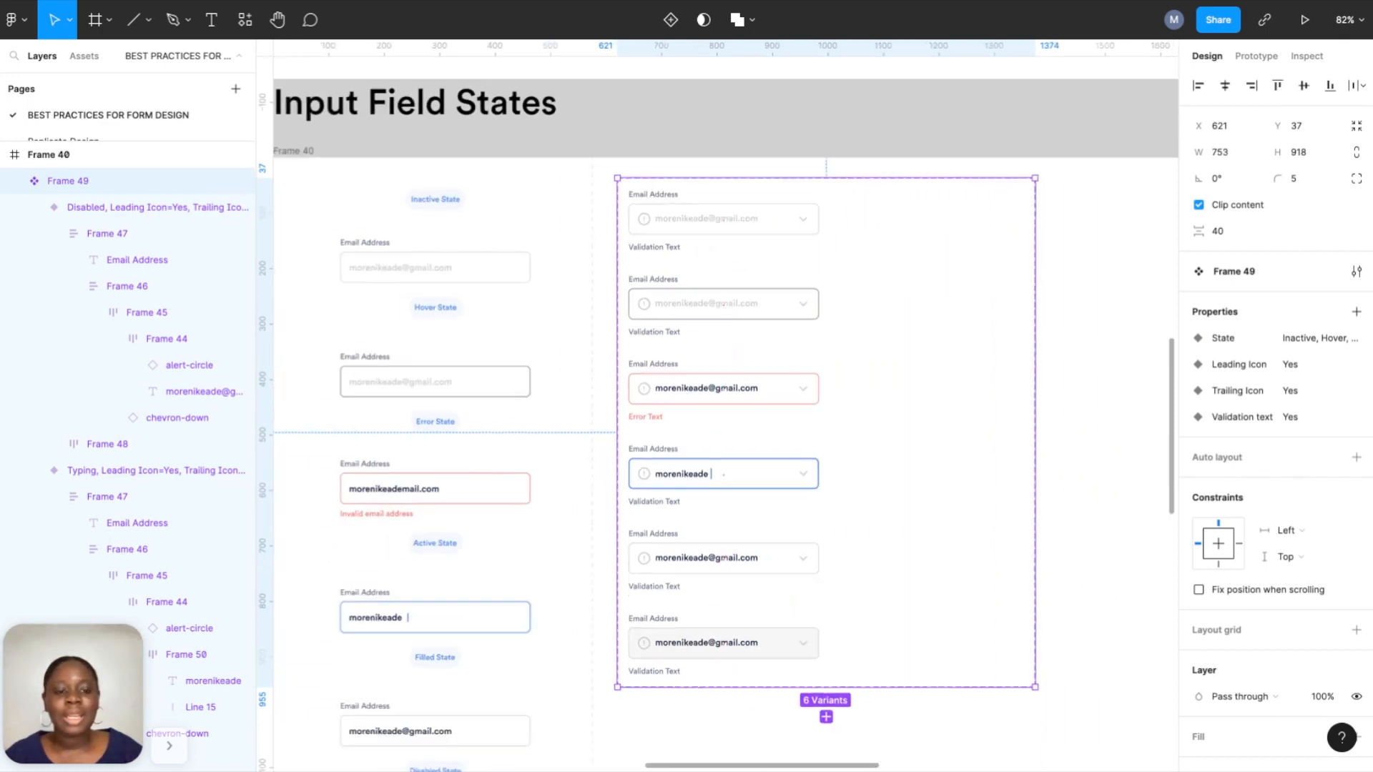
scroll(1013, 467, "right", 3)
left_click_drag(934, 402, 1193, 432)
scroll(448, 354, "left", 5)
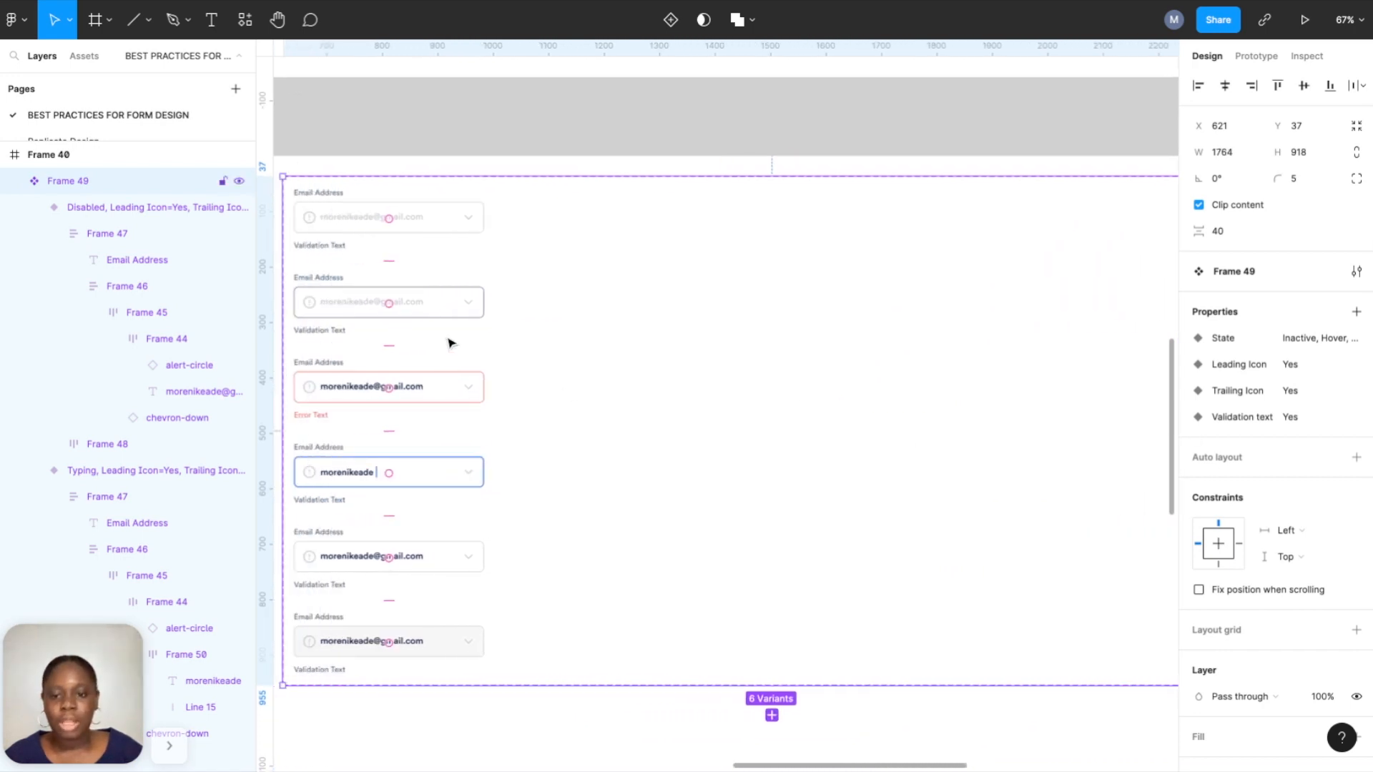
scroll(463, 301, "up", 3)
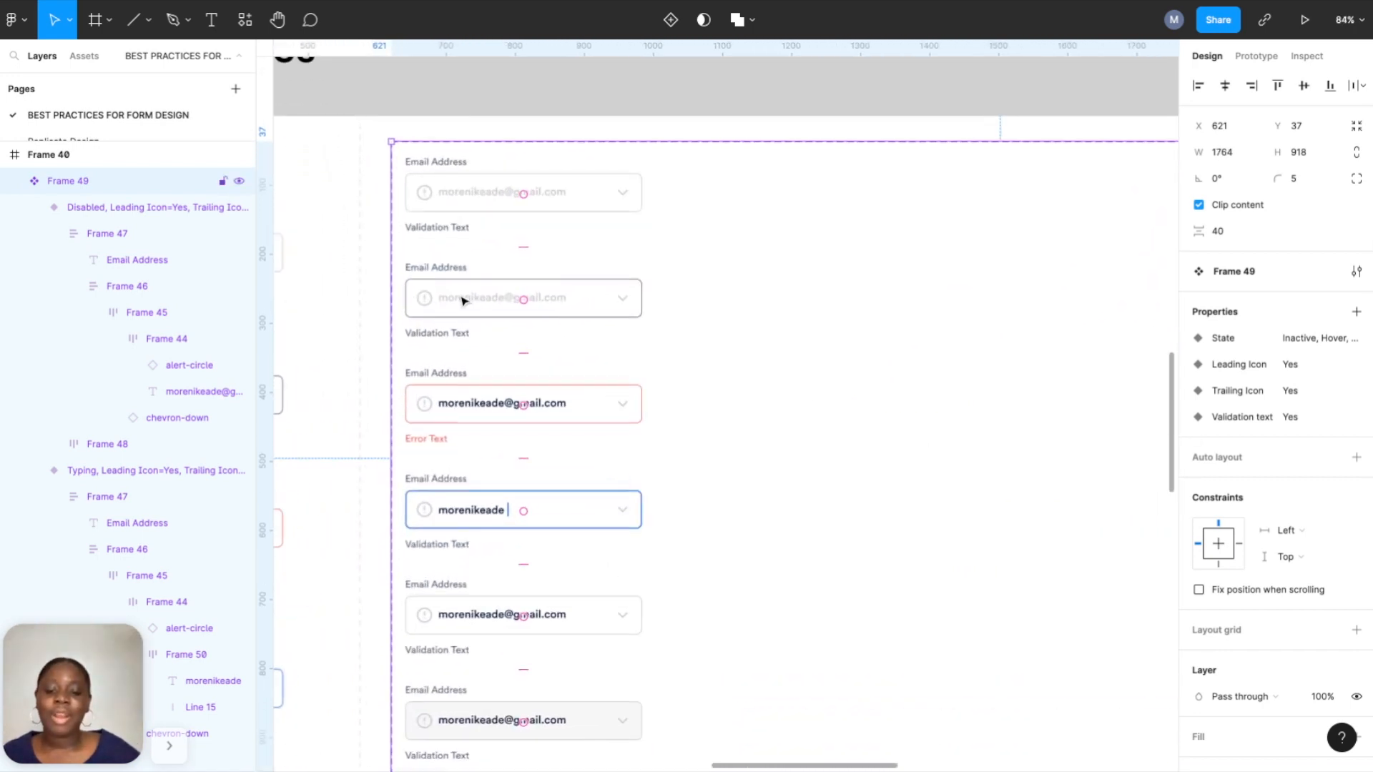
scroll(463, 301, "down", 1)
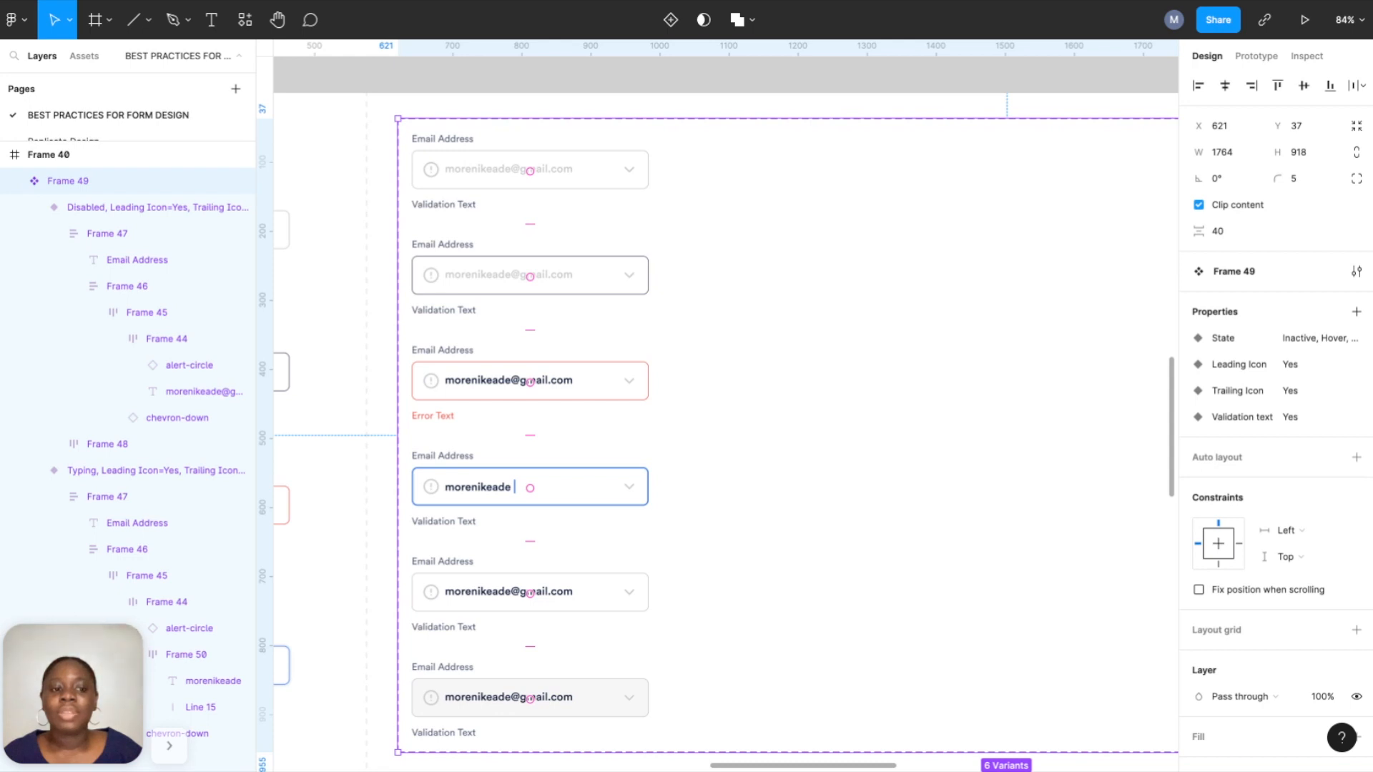
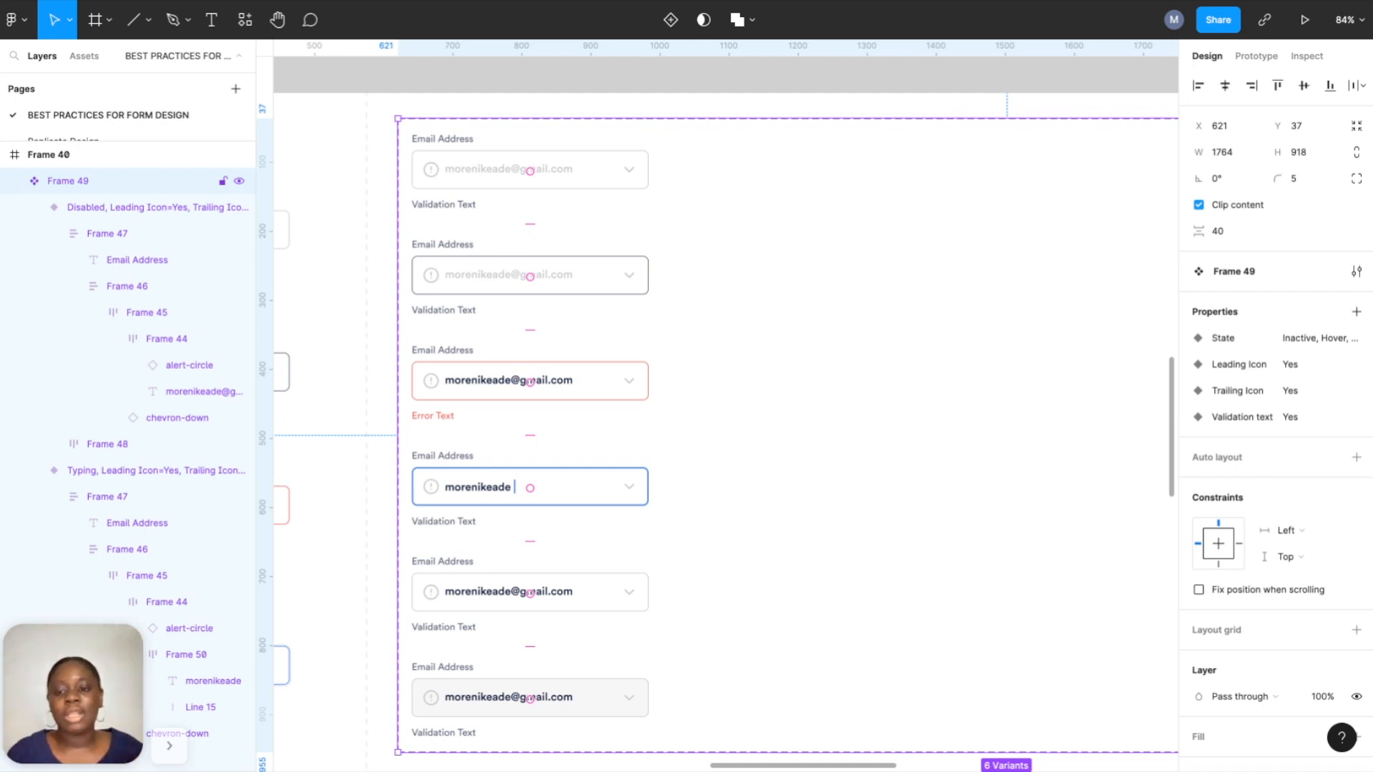
Select all six email field state variants and Alt-drag a copy into a new column on the right.
scroll(434, 175, "down", 3)
double_click(436, 174)
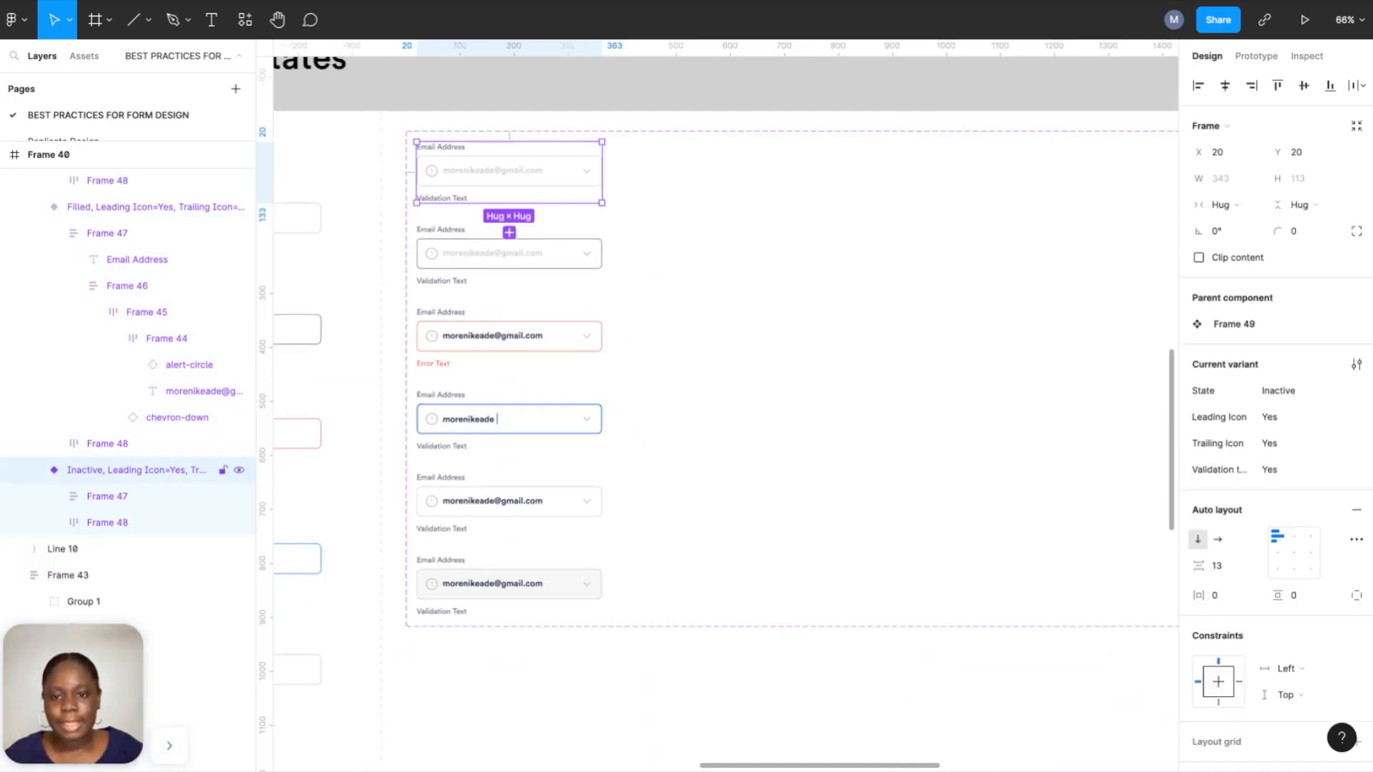
left_click(445, 253, "shift")
left_click(444, 326, "shift")
left_click(449, 407, "shift")
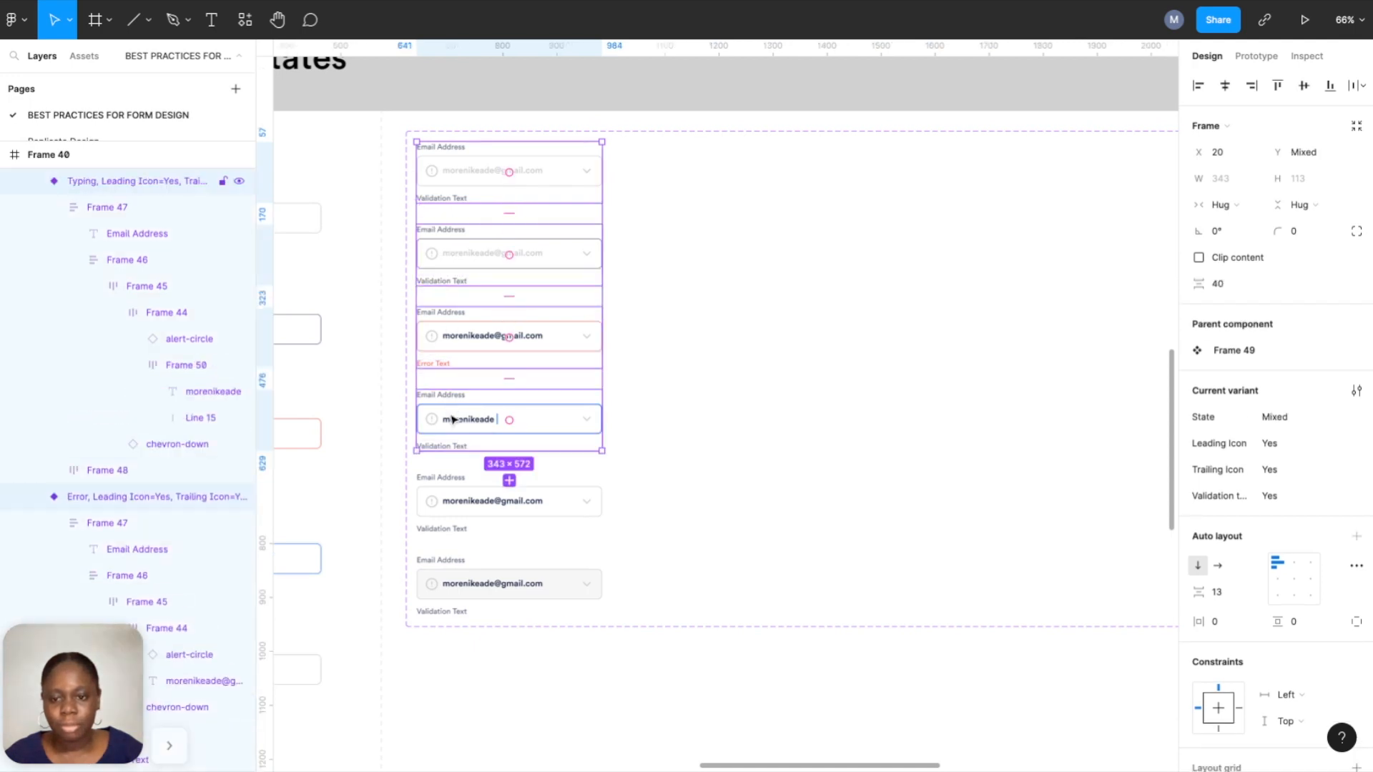
left_click(450, 491, "shift")
left_click(452, 573, "shift")
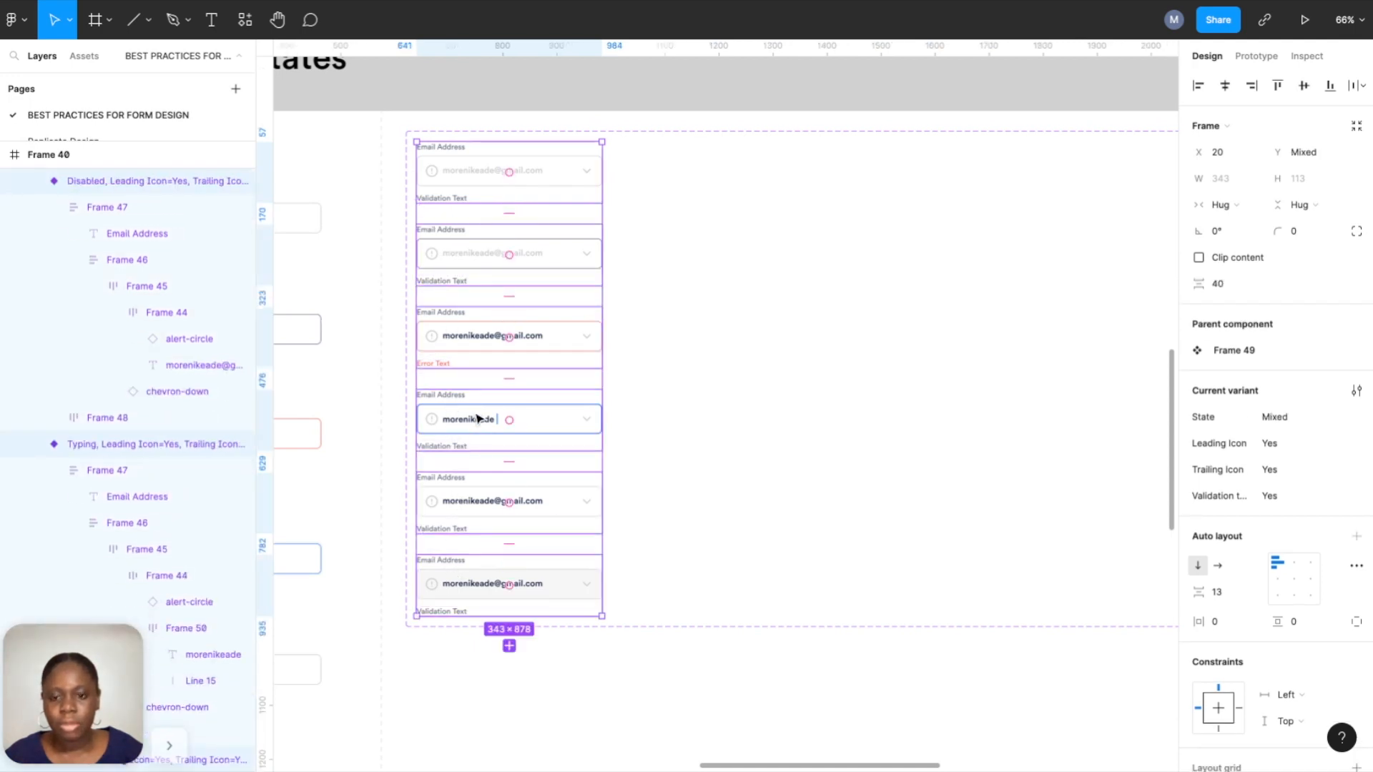
left_click_drag(460, 339, 686, 340)
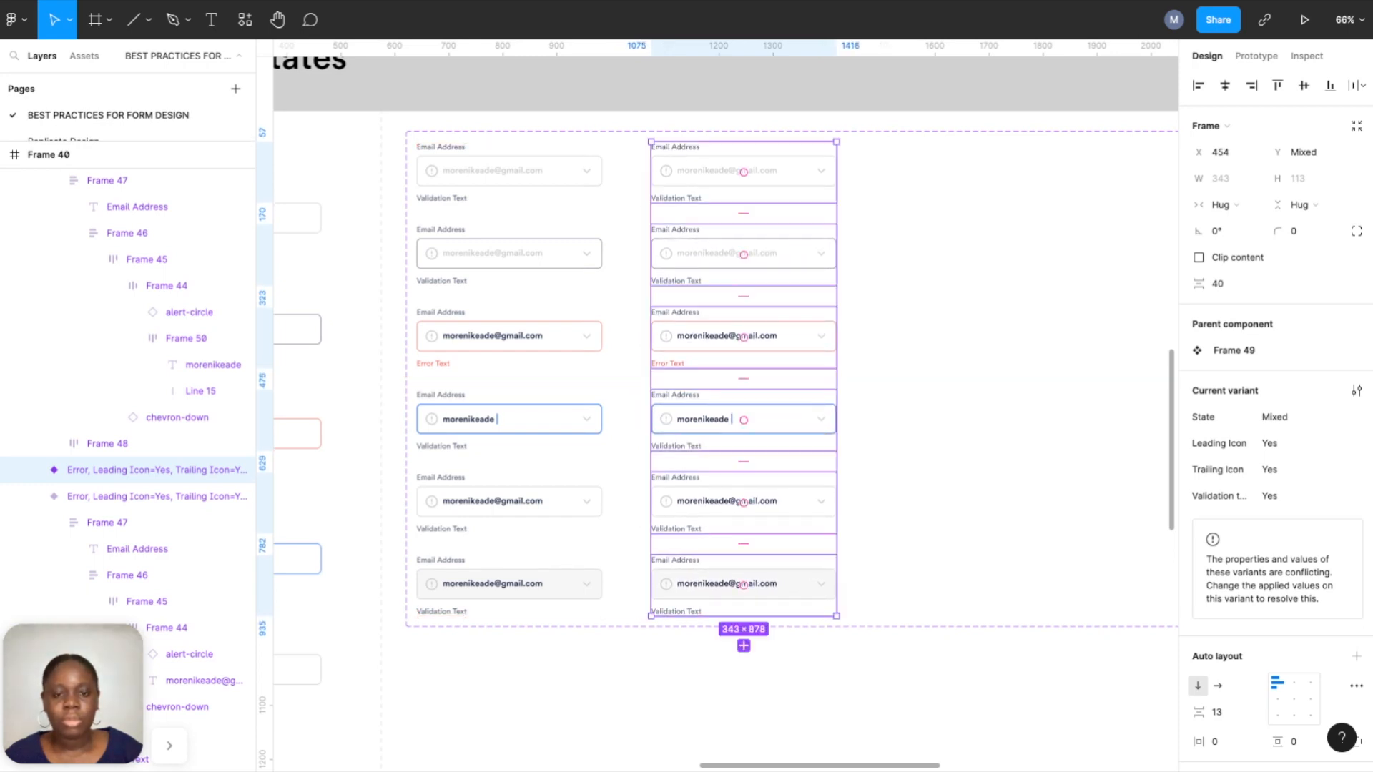
Hide the Validation Text under the top two copied fields and the Error Text under the error field.
scroll(778, 301, "up", 5)
scroll(778, 302, "up", 3)
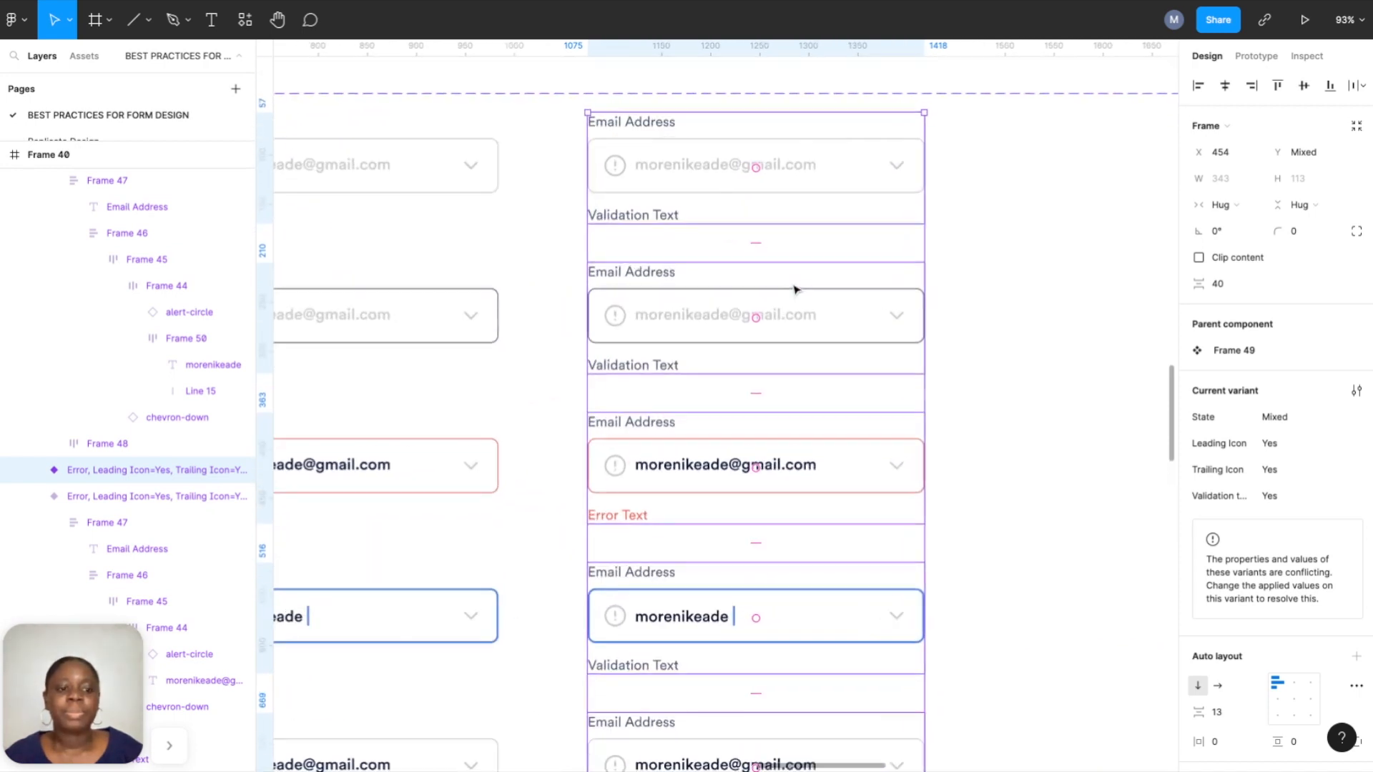
left_click(797, 175)
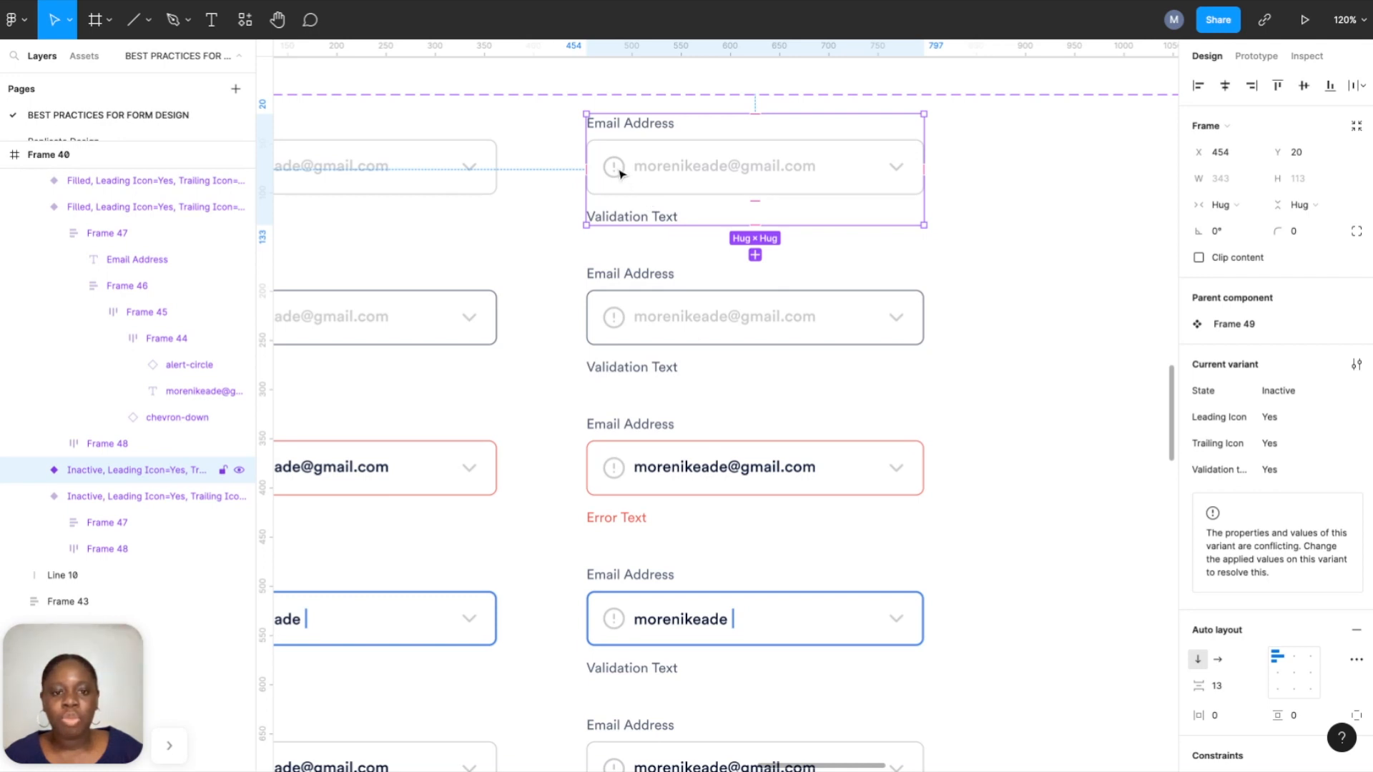
left_click(624, 217)
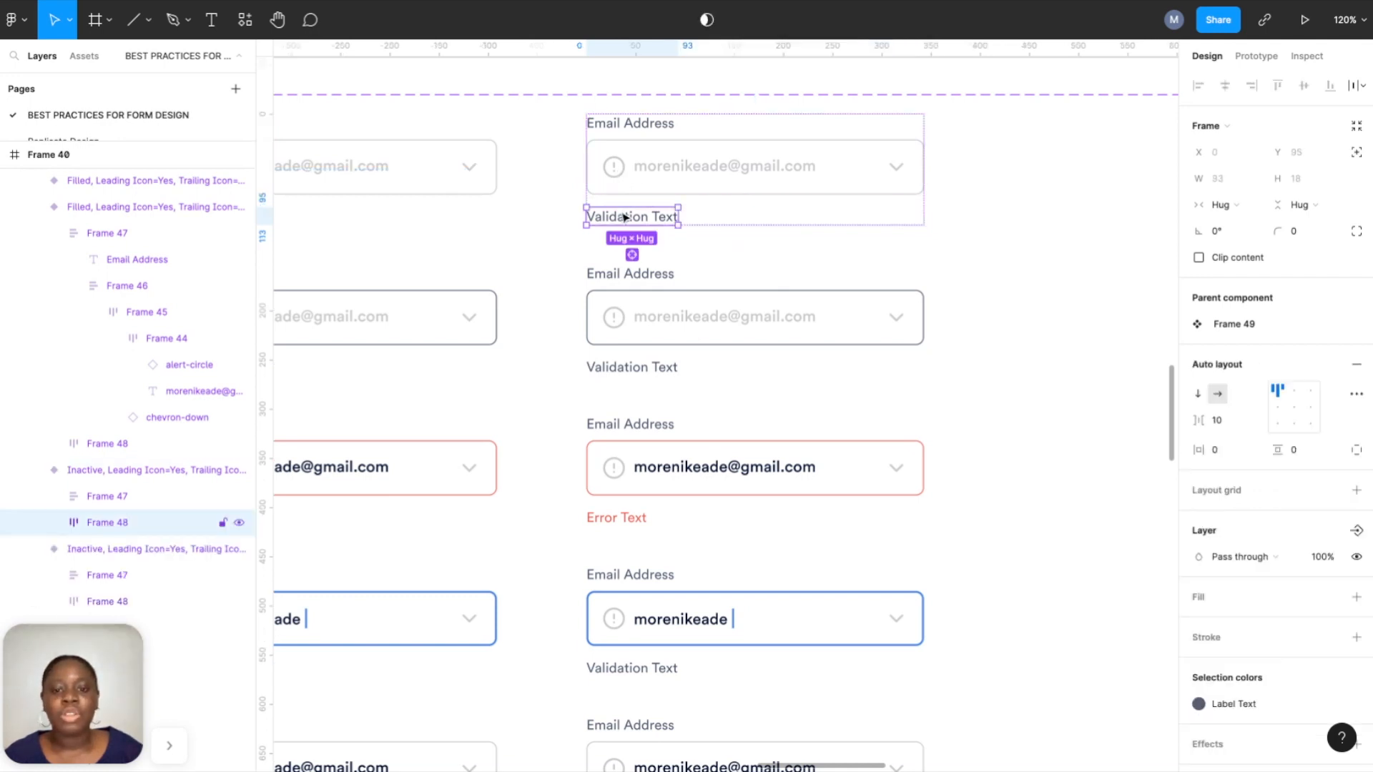
left_click(240, 524)
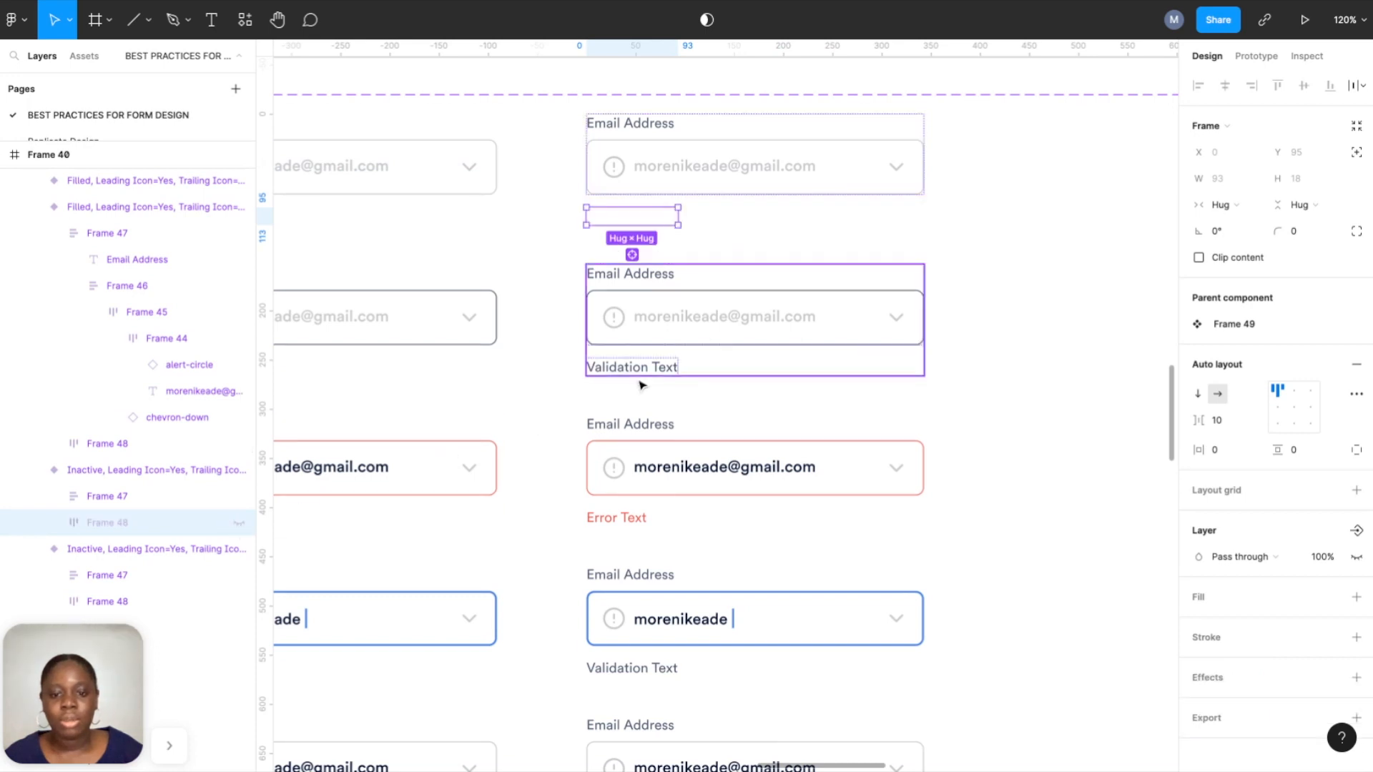
left_click(635, 377)
left_click(632, 370)
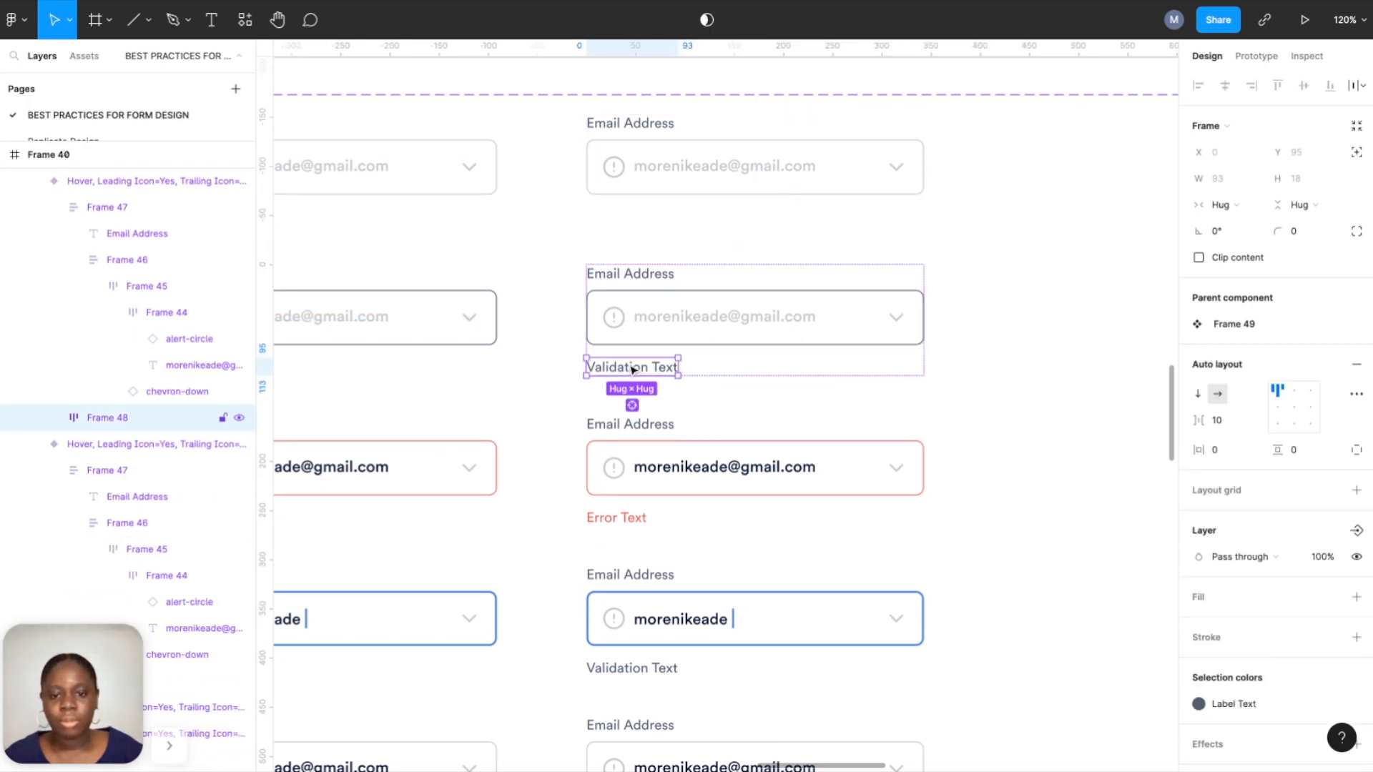
left_click(239, 422)
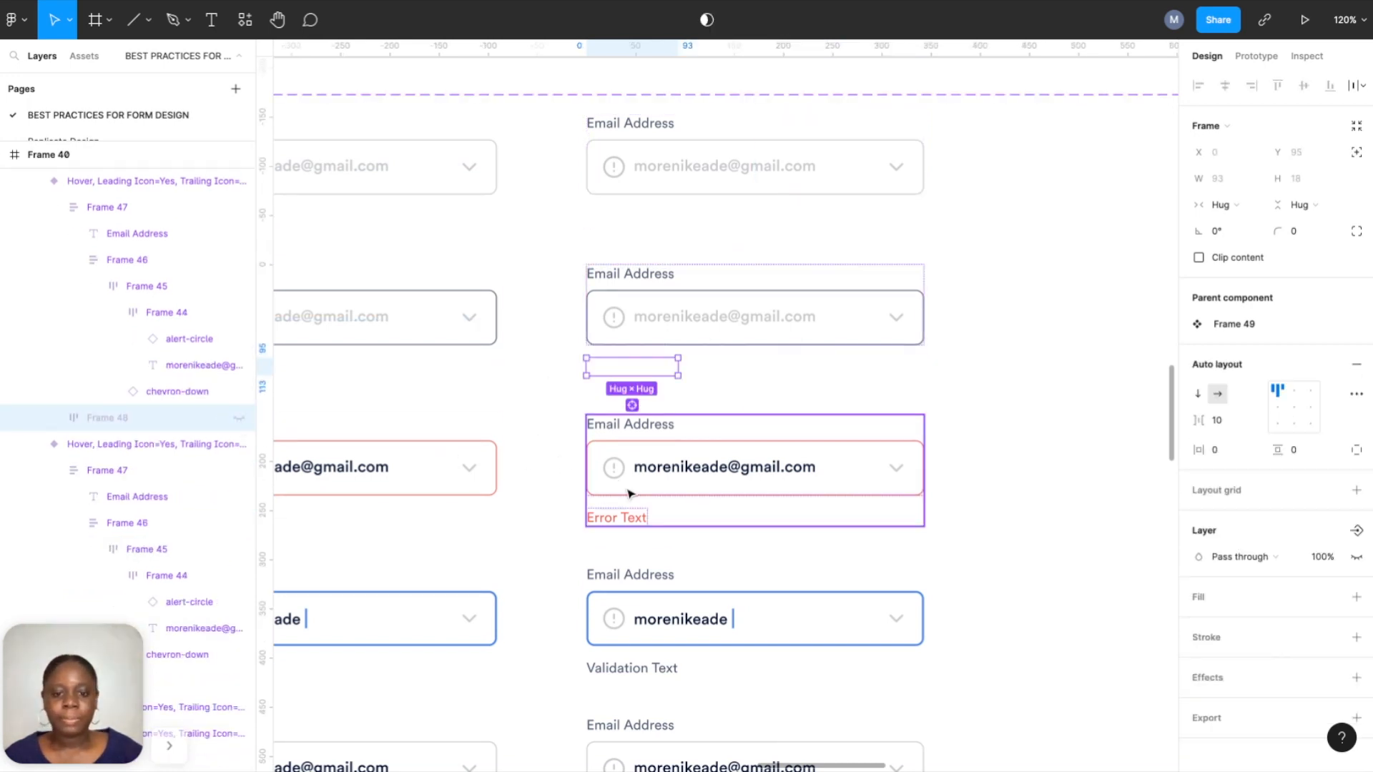
left_click(626, 517)
left_click(239, 421)
Hide the Validation Text under the Typing, Filled and Disabled copies, then select the 12-variant set.
left_click(652, 671)
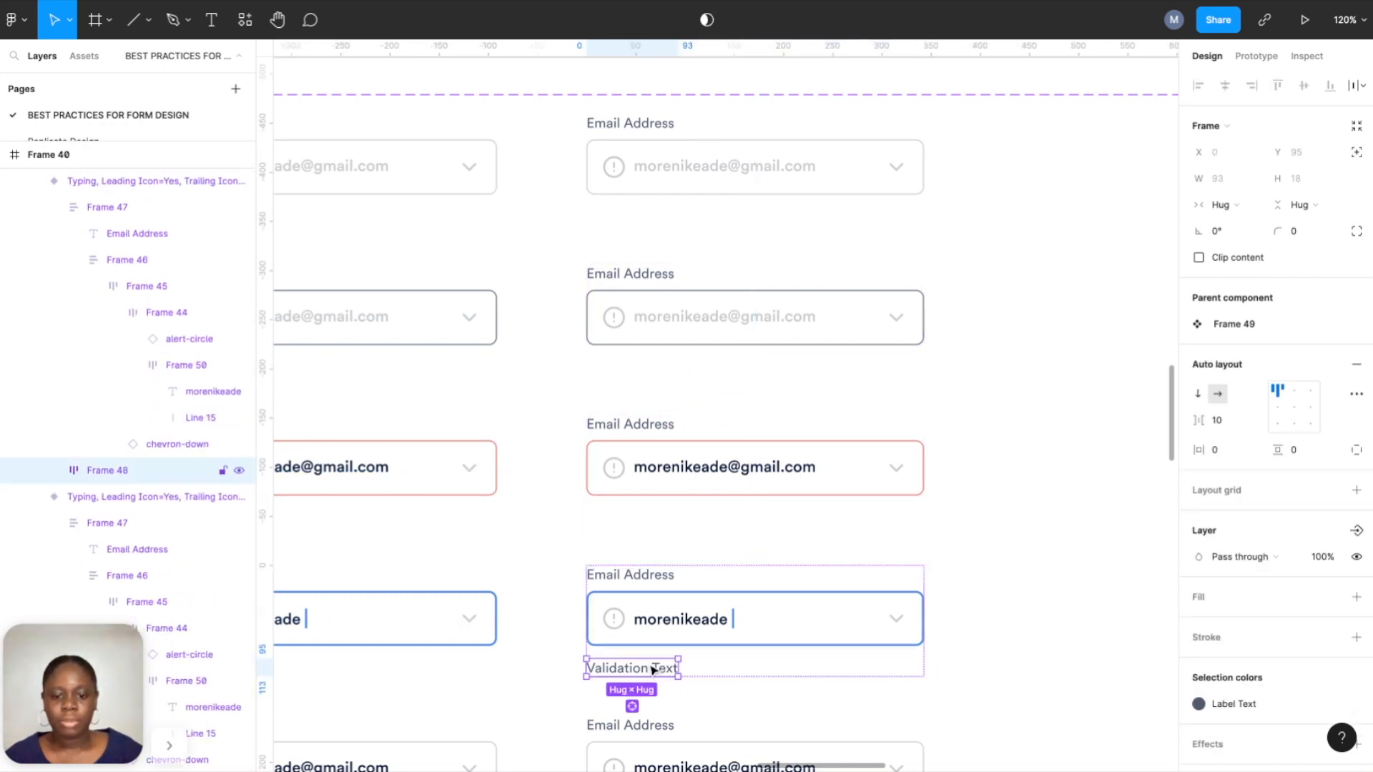
left_click(238, 471)
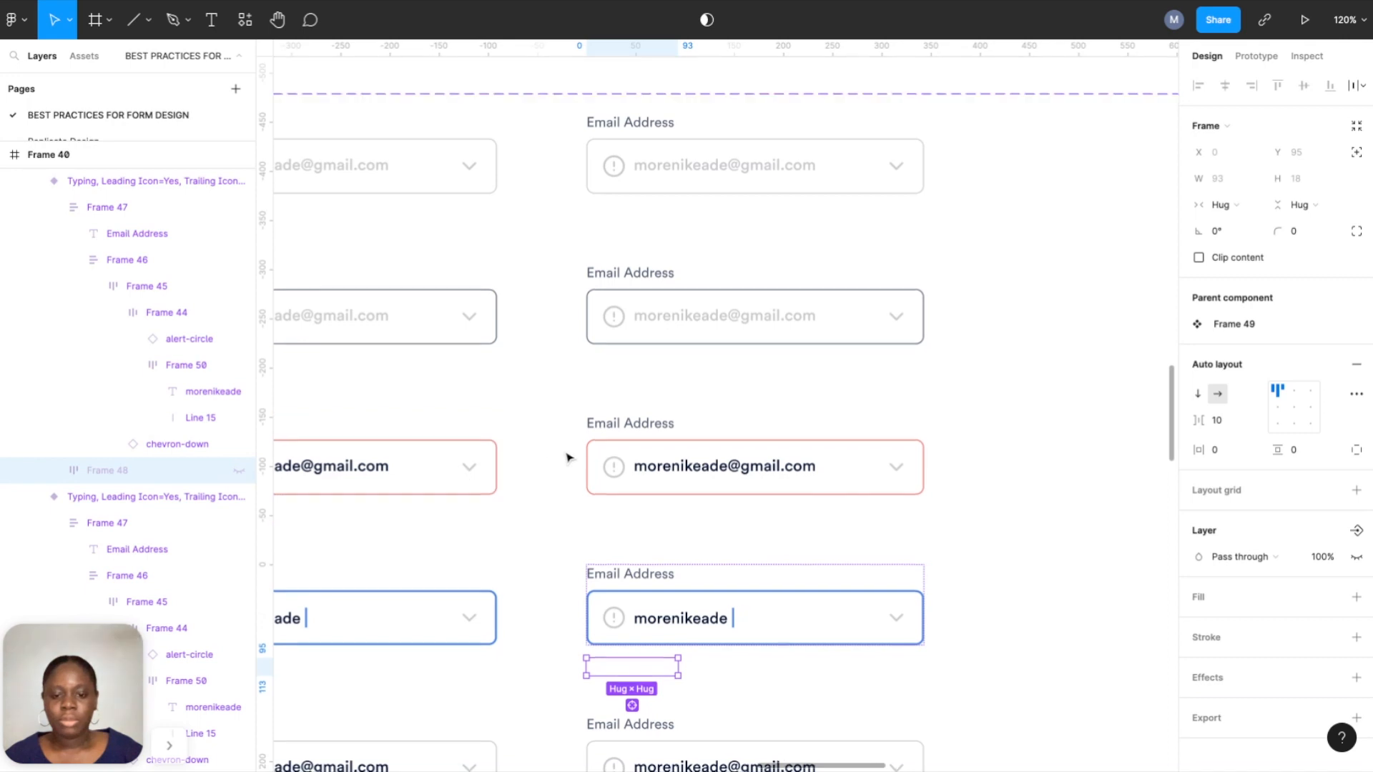
scroll(568, 453, "down", 3)
left_click(648, 688)
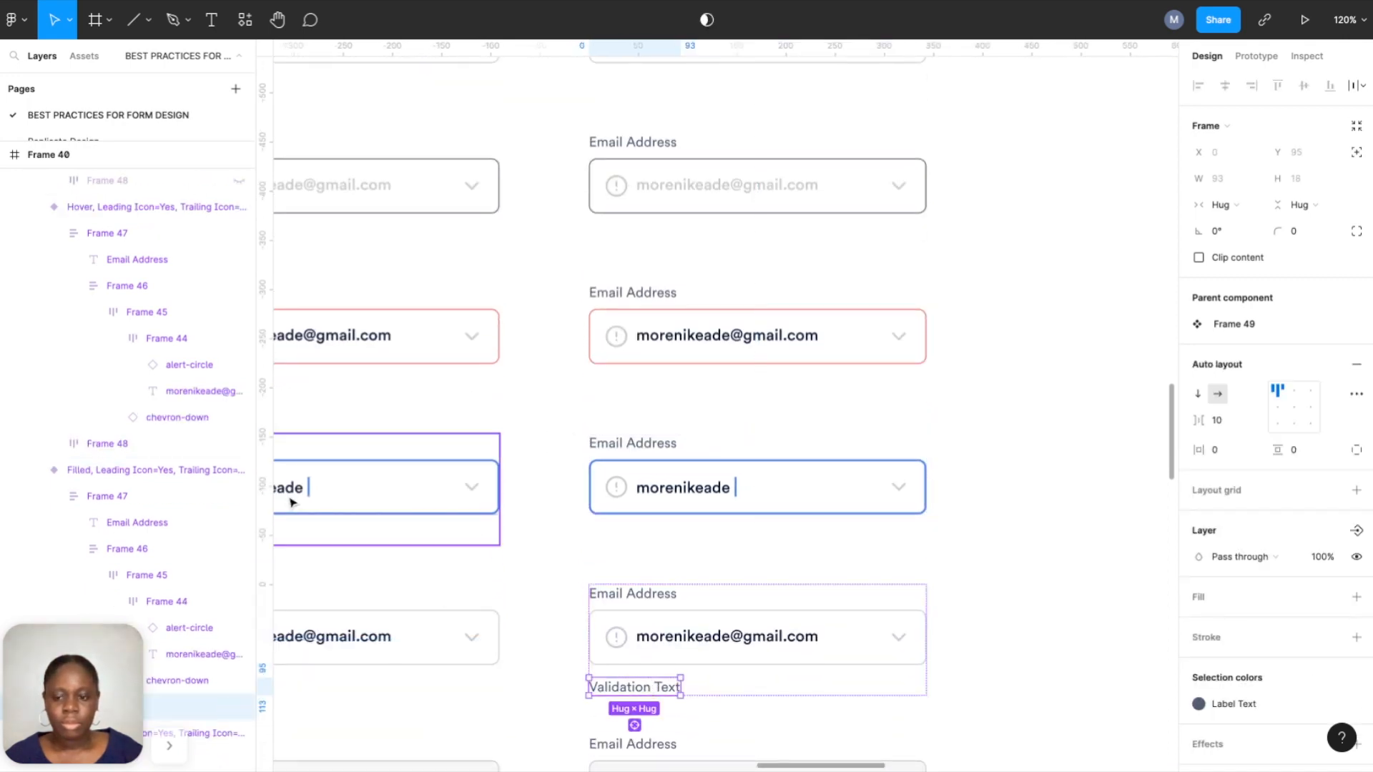
scroll(546, 527, "down", 8)
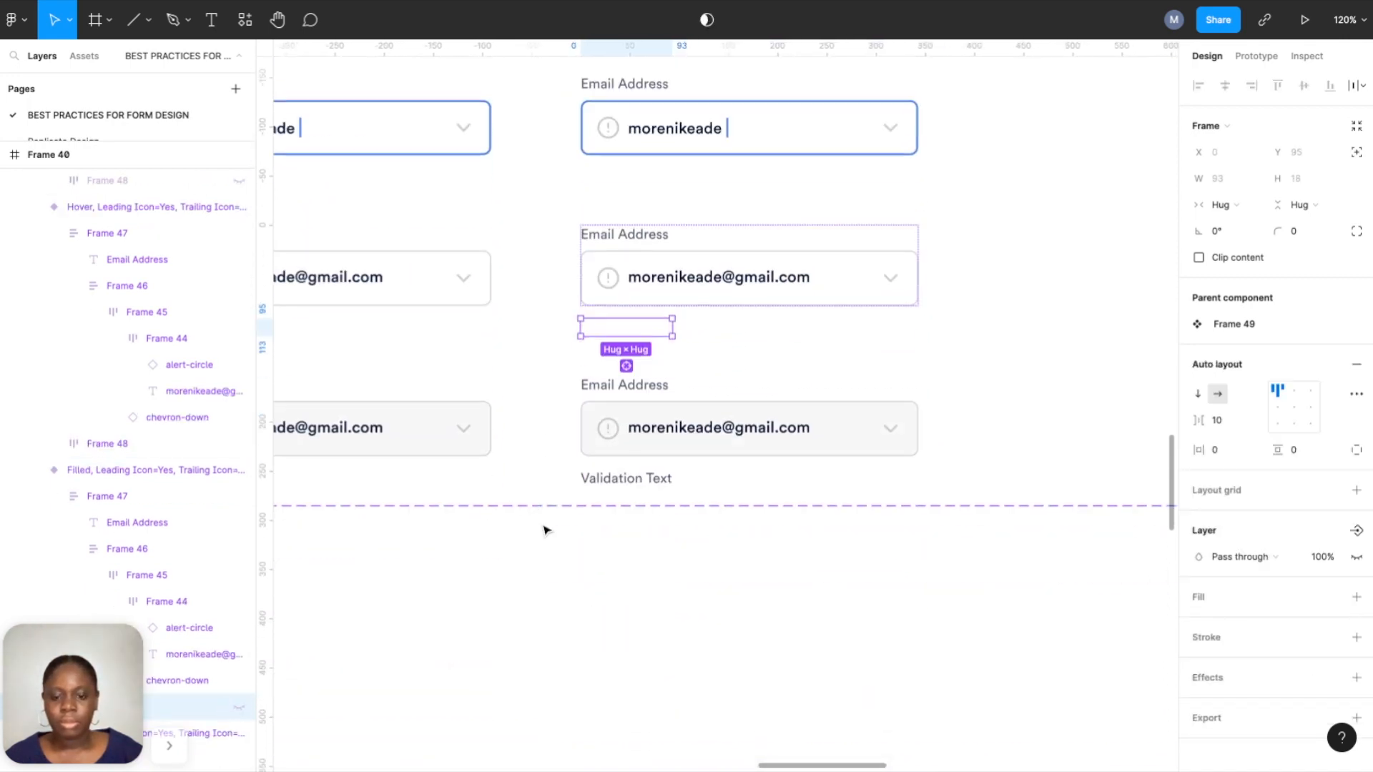
left_click(633, 484)
left_click(631, 482)
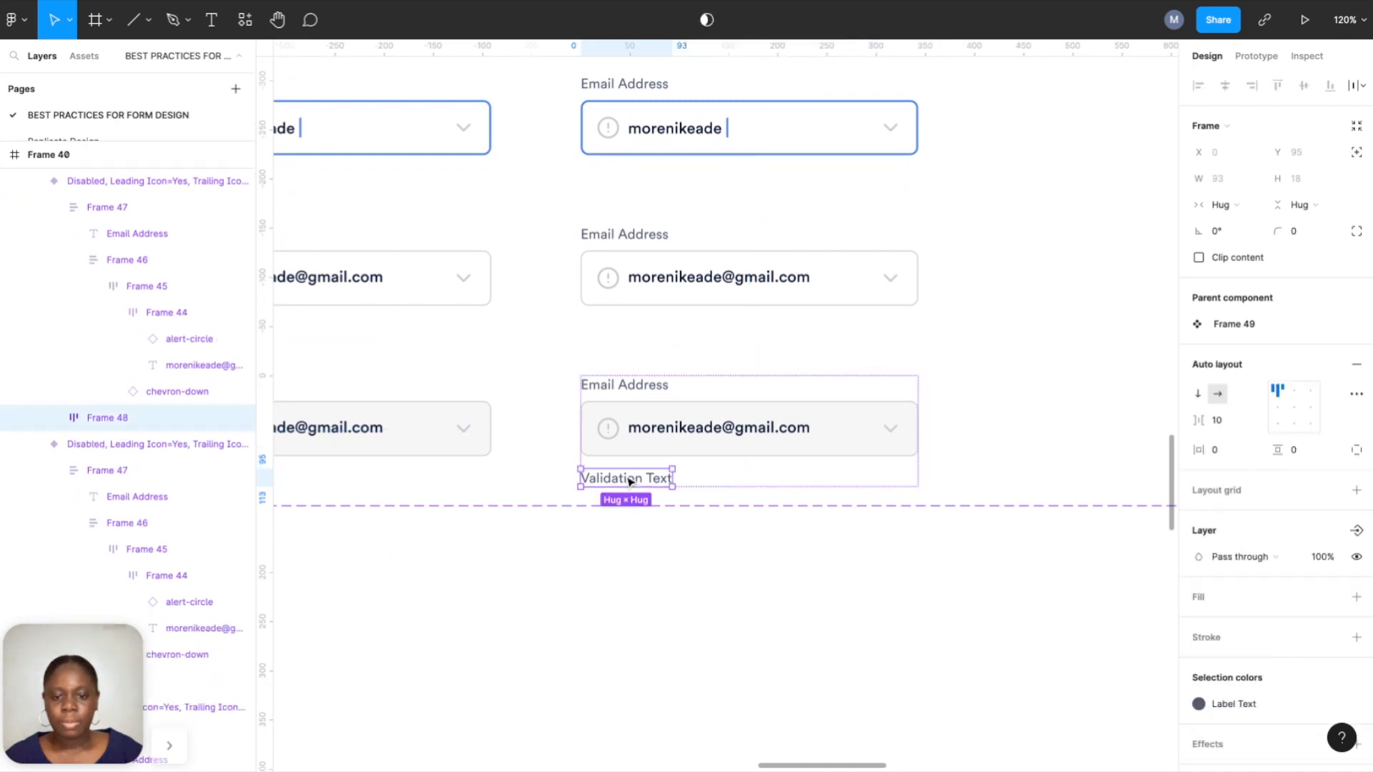
left_click(239, 419)
scroll(724, 414, "down", 6)
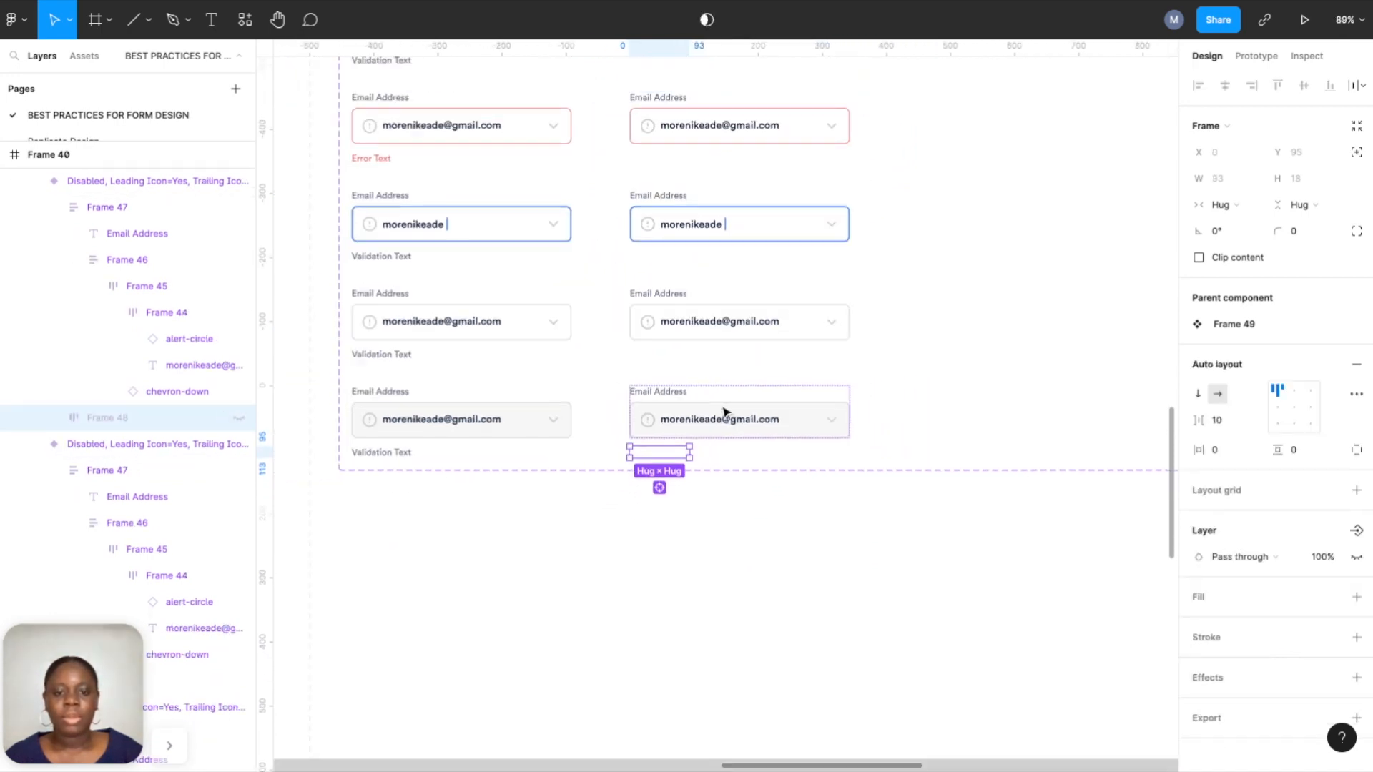
scroll(843, 316, "up", 3)
left_click(844, 316)
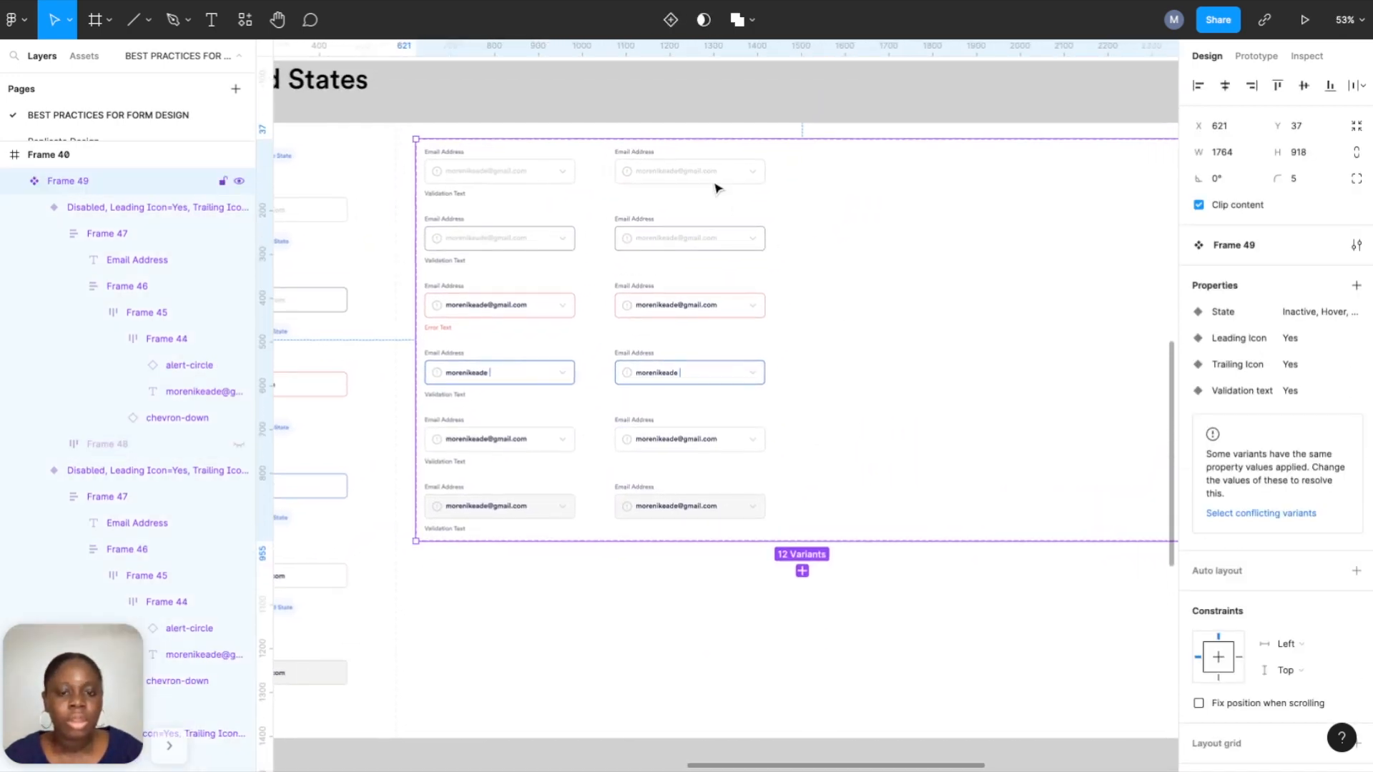
Set Validation Text to No on the six copied variants and duplicate that column with Ctrl+D.
left_click(713, 177)
left_click(699, 245, "shift")
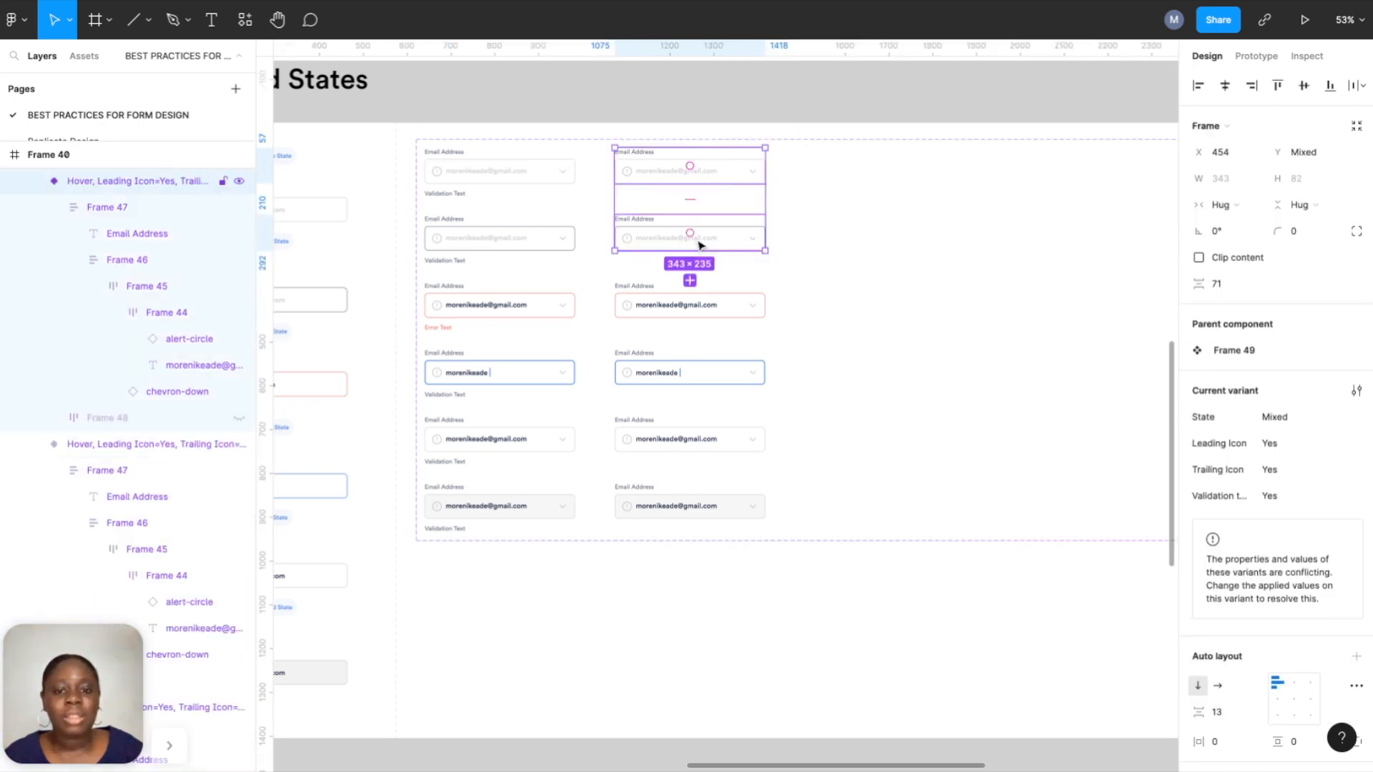
left_click(687, 314, "shift")
left_click(682, 372, "shift")
left_click(663, 439, "shift")
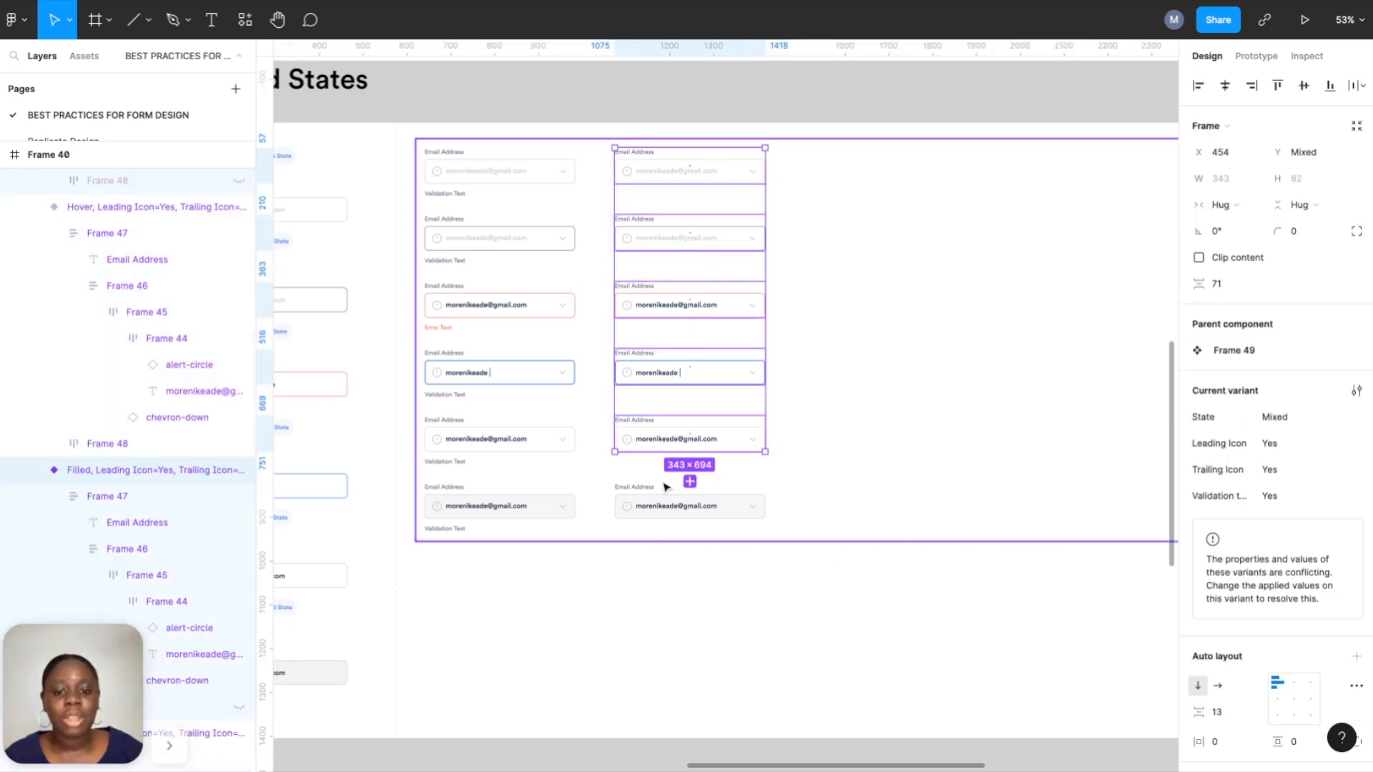
left_click(659, 497, "shift")
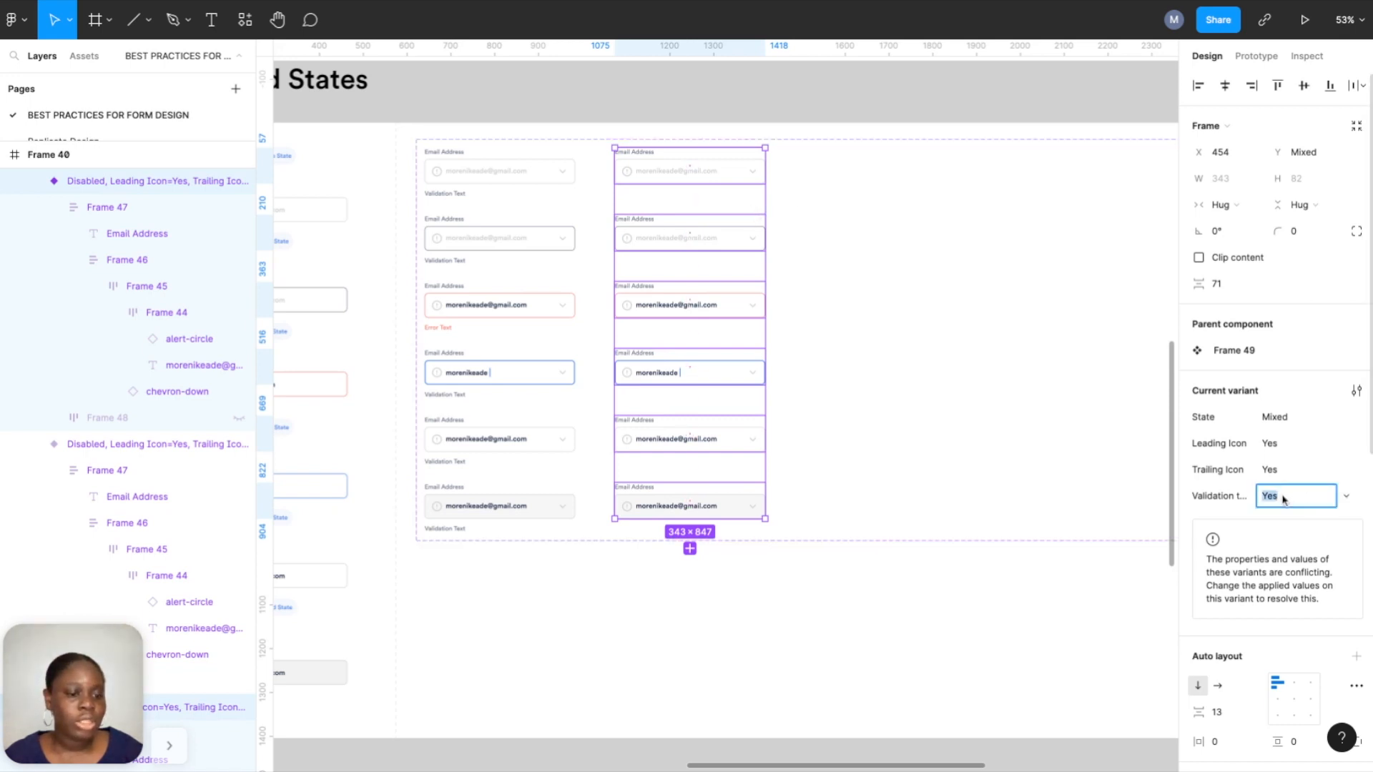
key("Return")
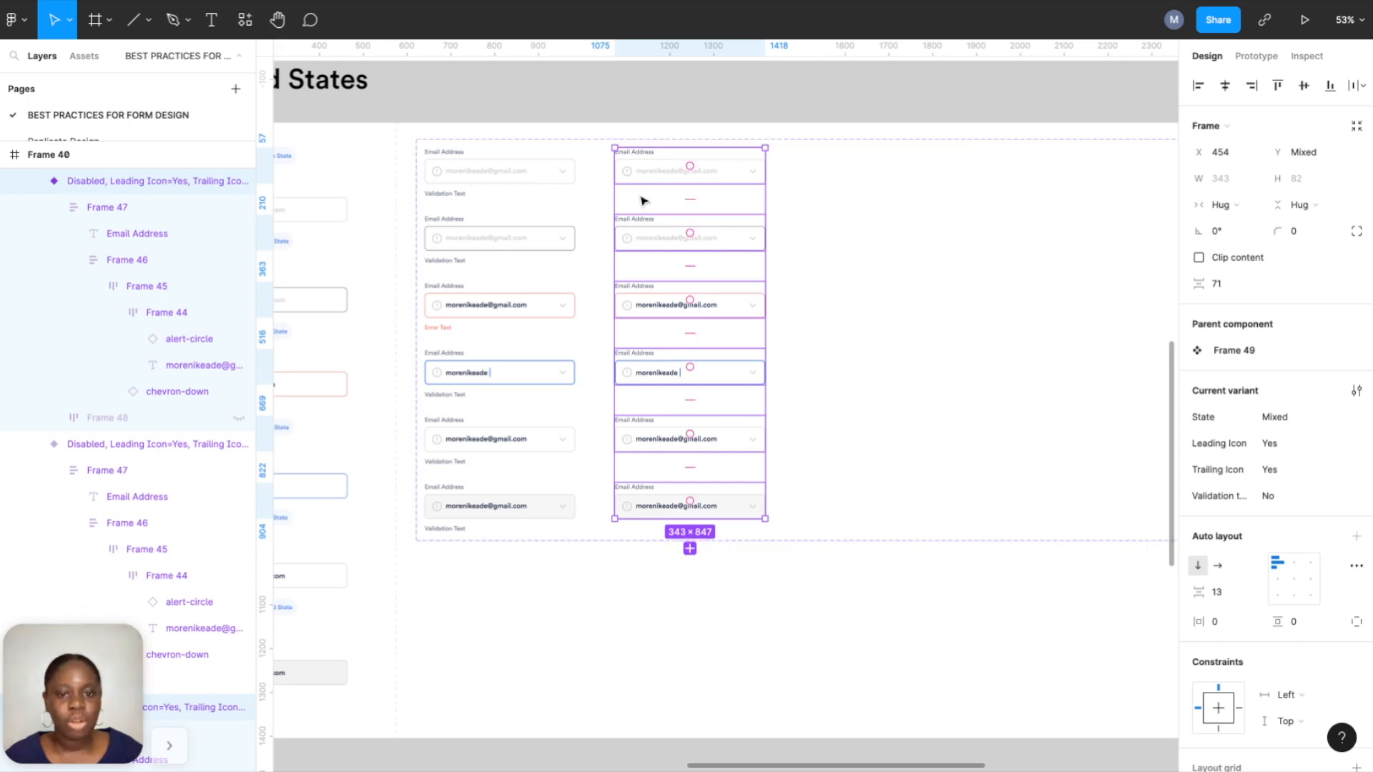
scroll(794, 350, "up", 3)
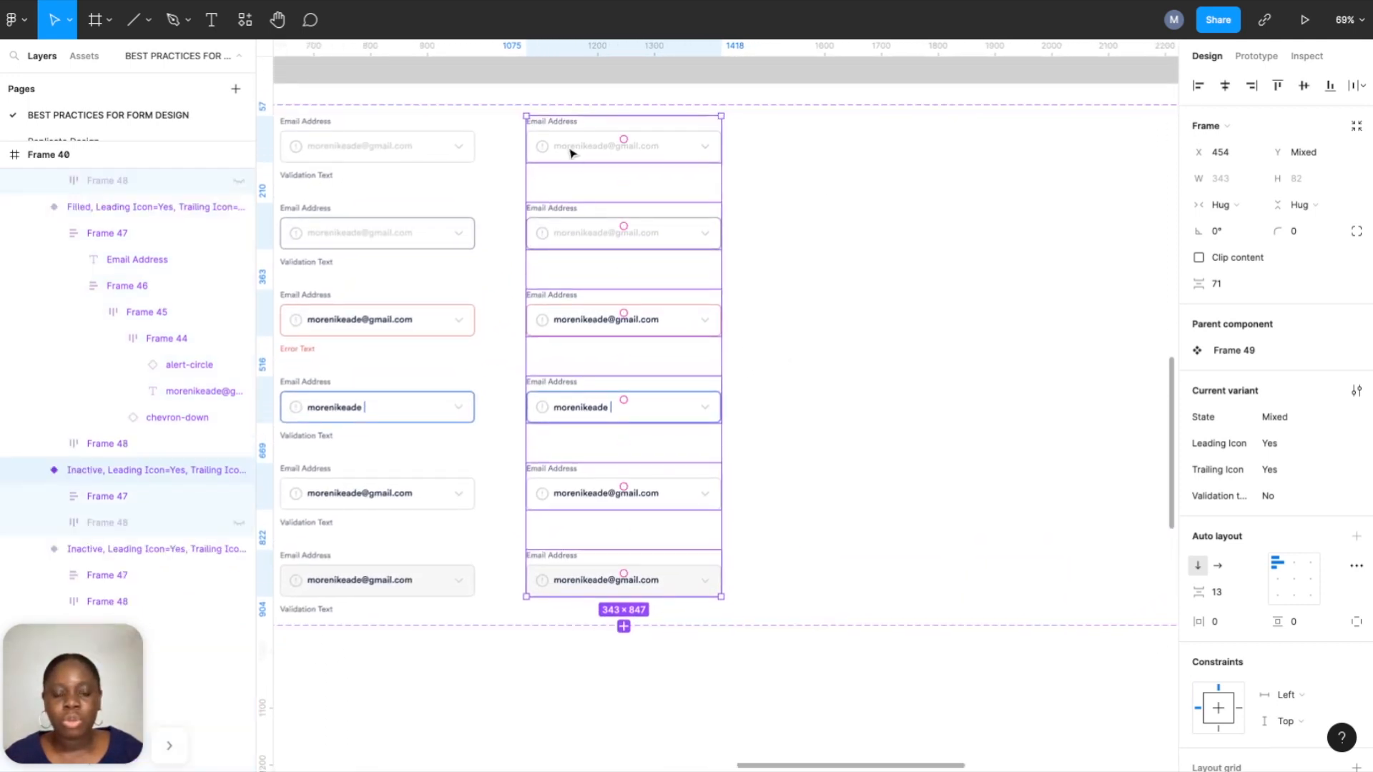
key("ctrl+d")
Align the new third column and hide the alert-circle icon in its top two fields.
mouse_move(860, 361)
left_mouse_down()
mouse_move(850, 356)
mouse_move(867, 356)
left_mouse_up()
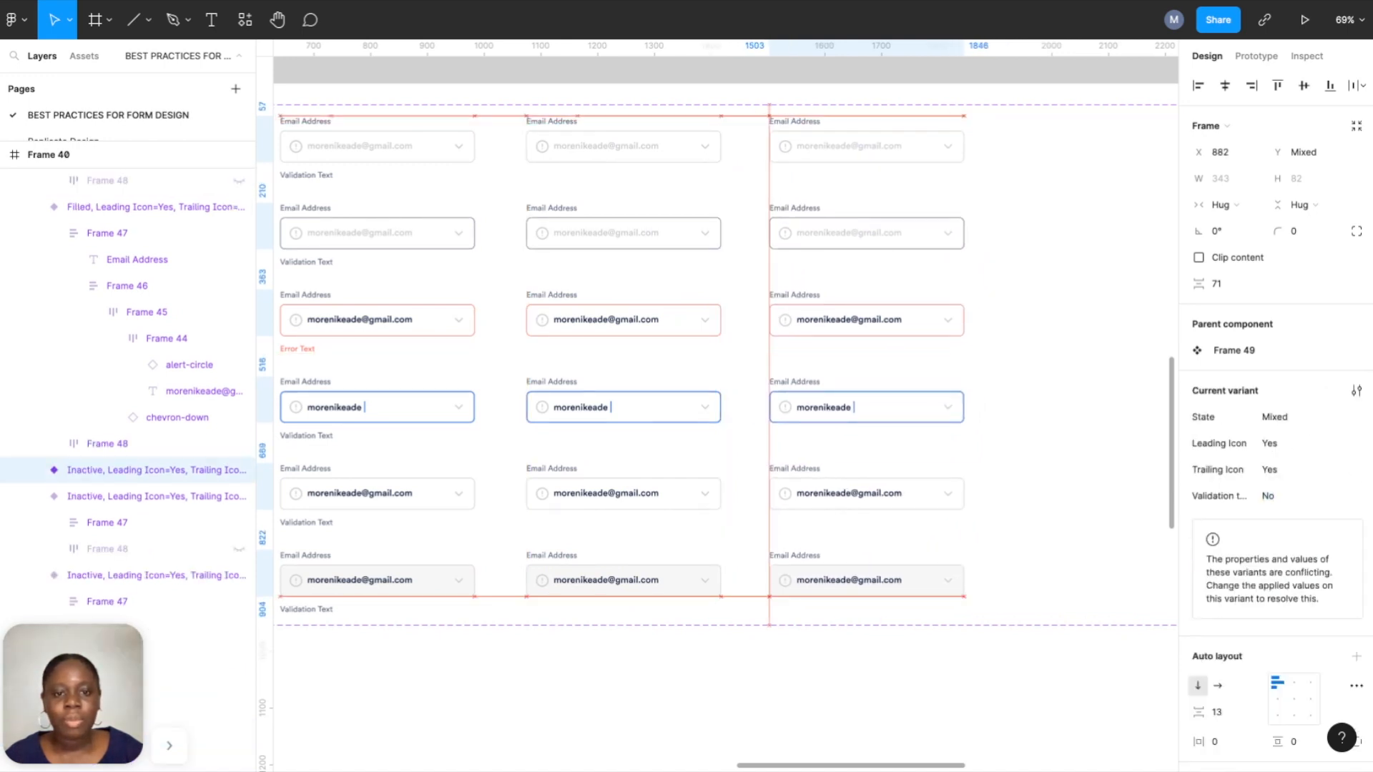
scroll(980, 141, "up", 4)
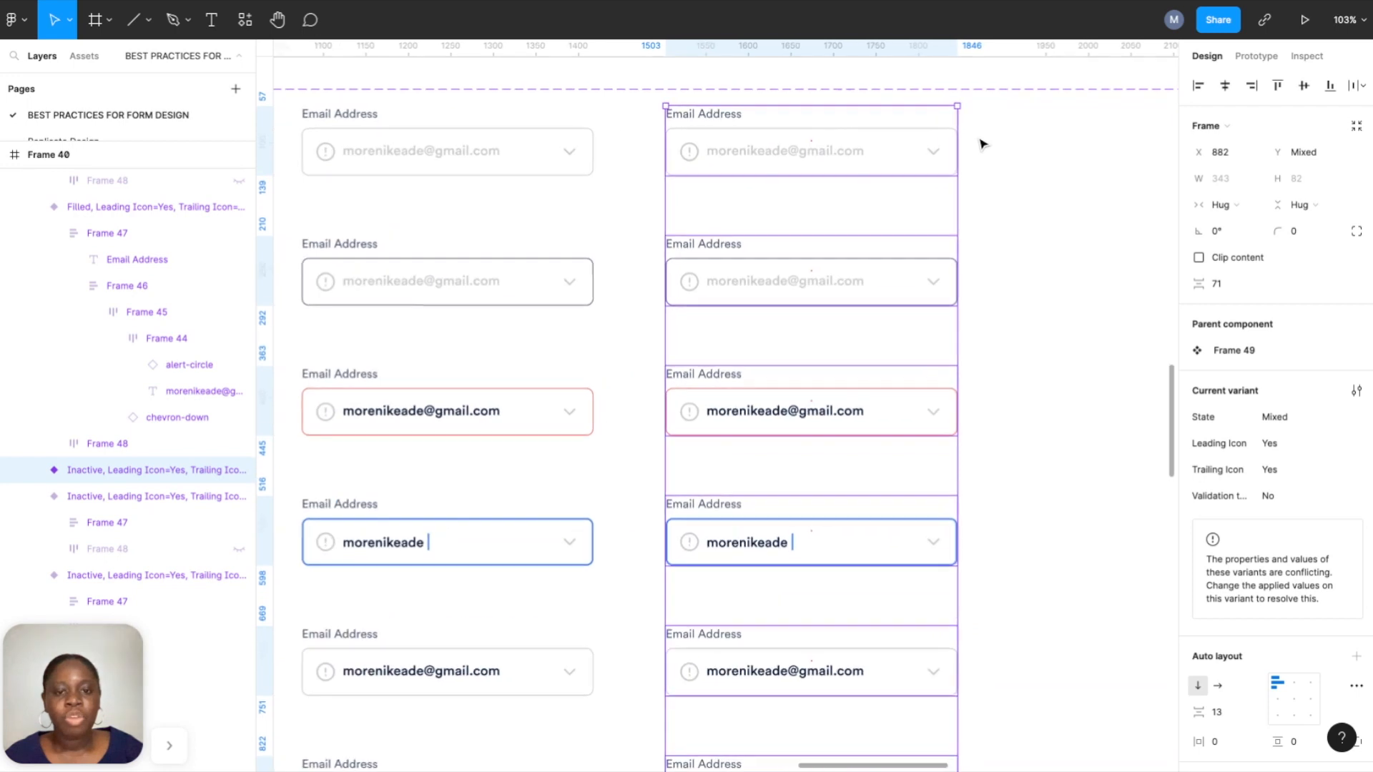
double_click(690, 153)
double_click(690, 154)
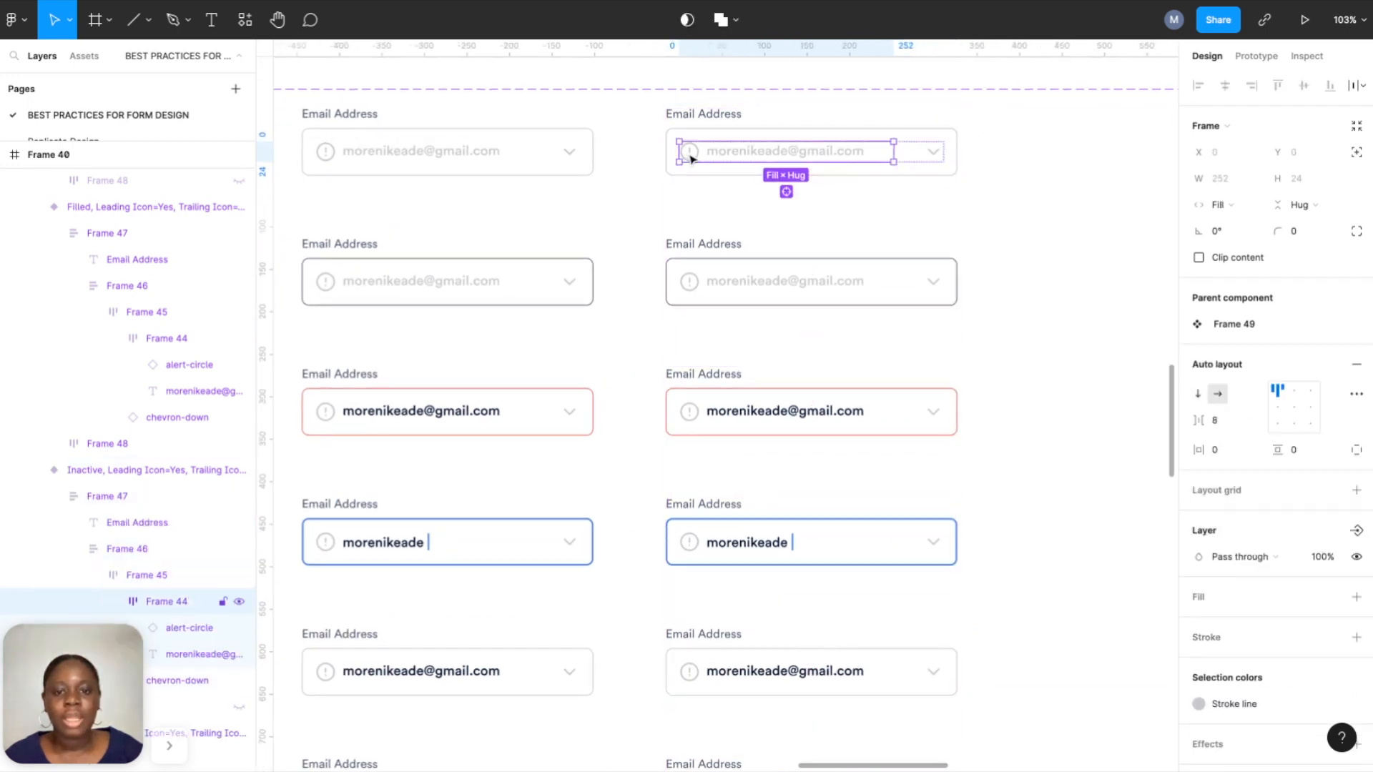
double_click(689, 154)
left_click(240, 628)
left_click(689, 282)
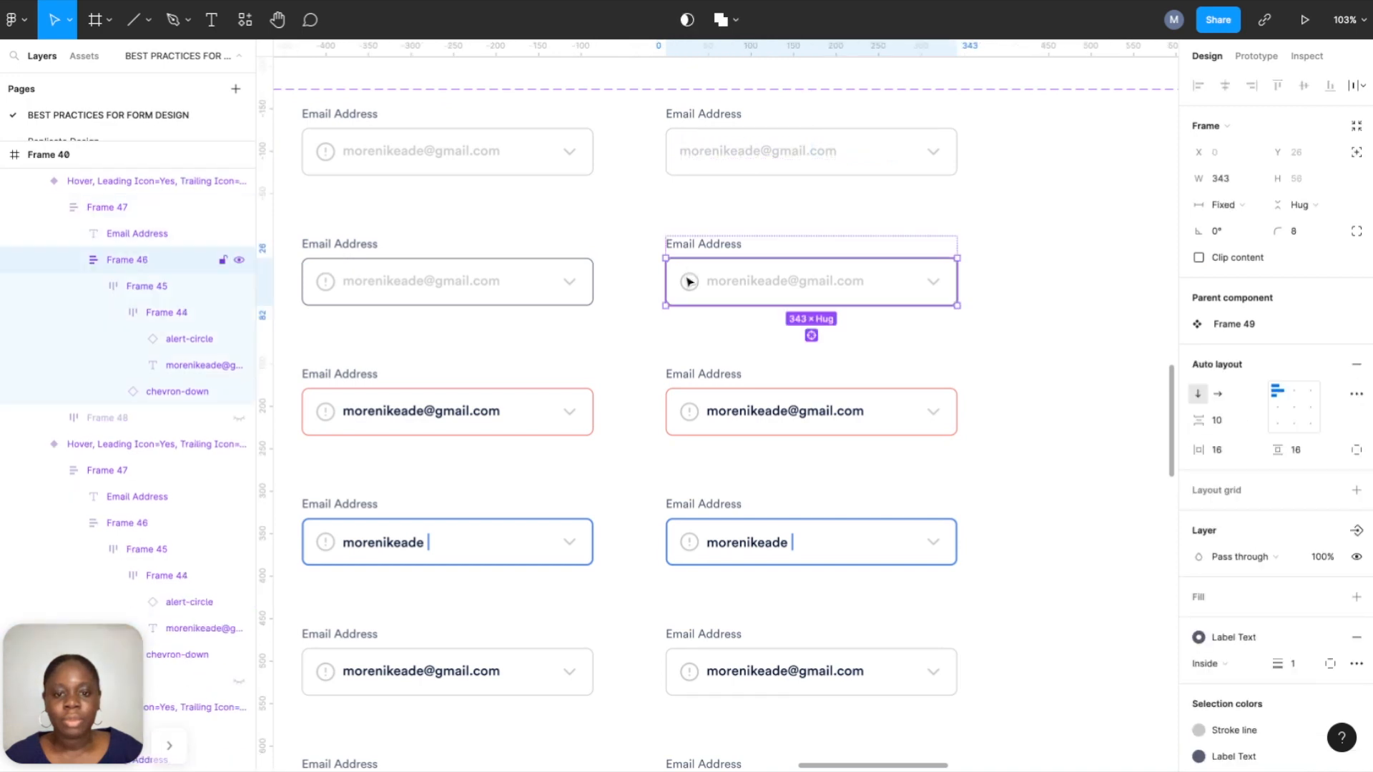
double_click(689, 281)
double_click(689, 281)
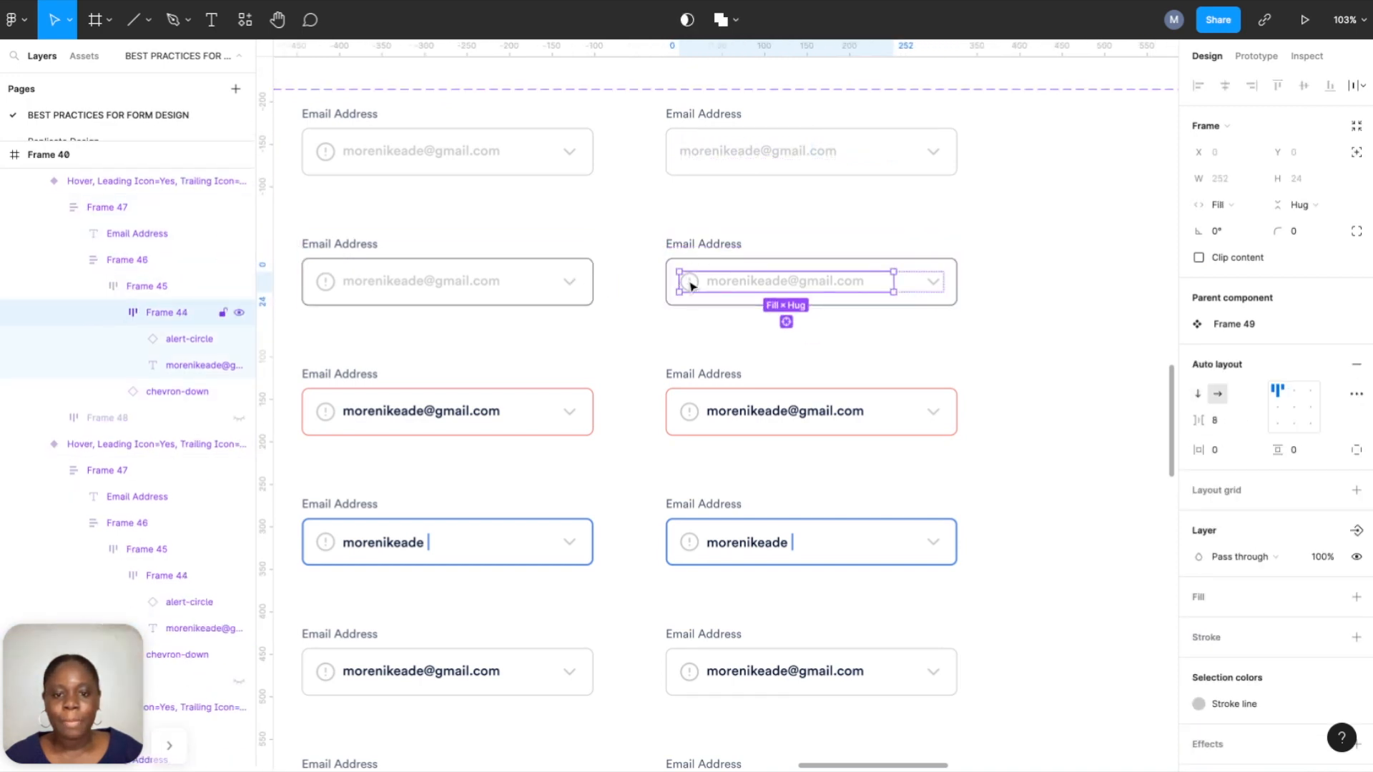
double_click(691, 287)
left_click(240, 339)
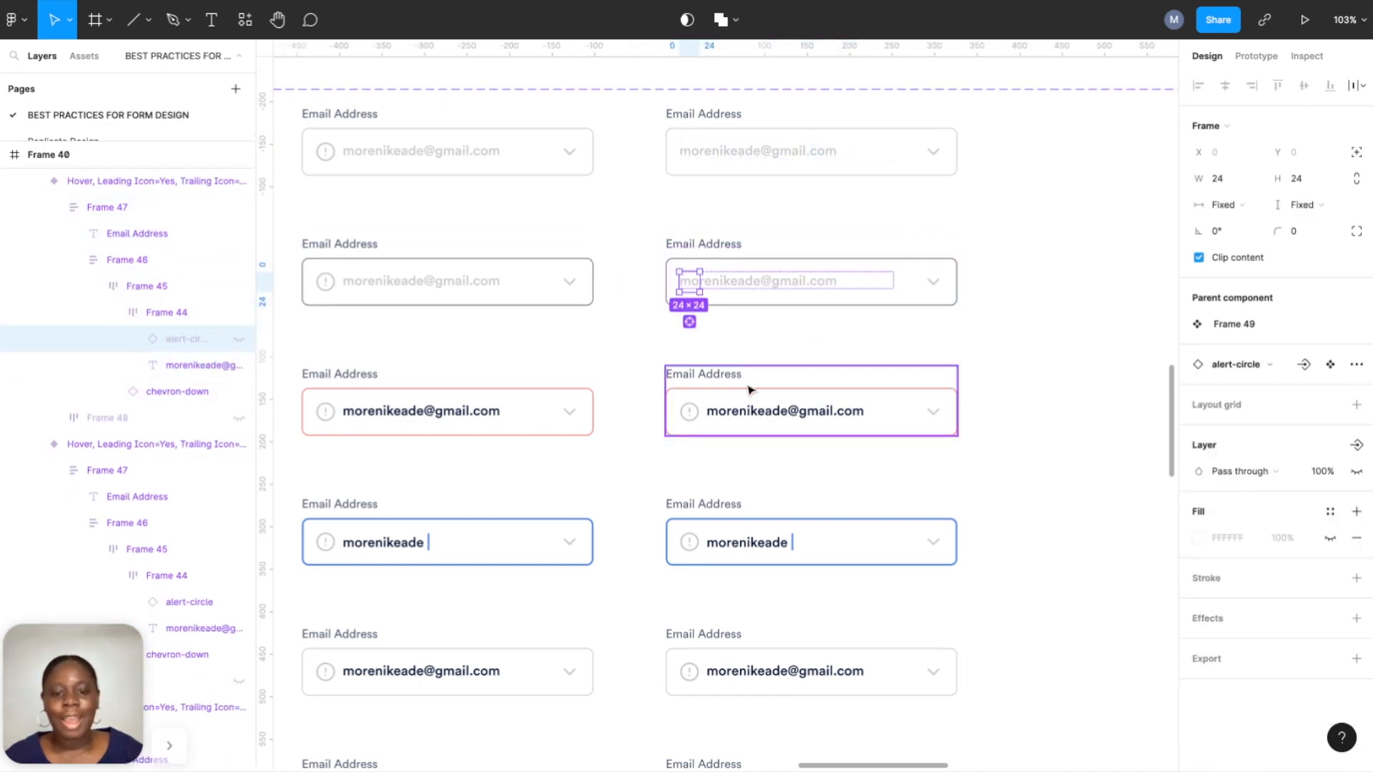
Hide the alert-circle icon in the third column's Error and Typing fields.
left_click(693, 413)
double_click(692, 413)
double_click(692, 413)
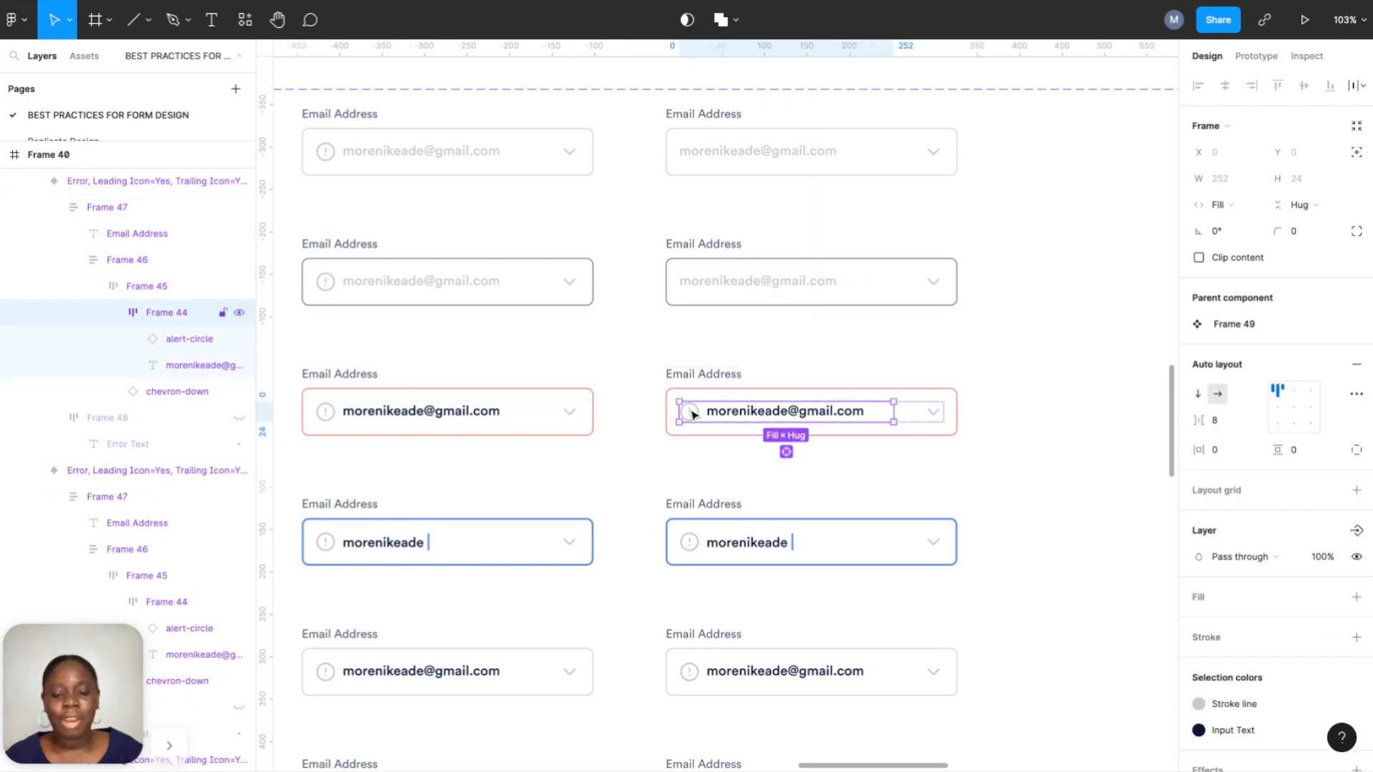
double_click(696, 418)
left_click(239, 339)
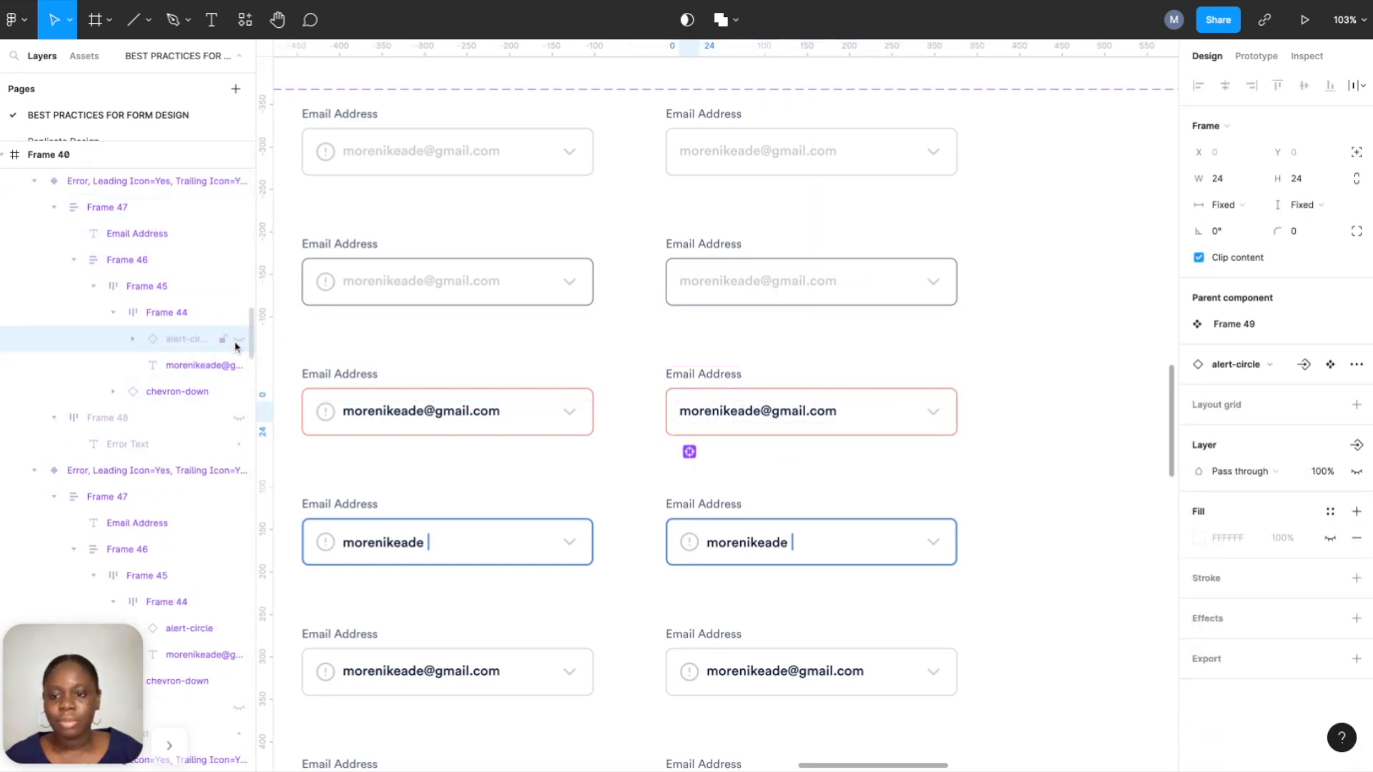
left_click(691, 543)
double_click(691, 544)
double_click(692, 545)
double_click(693, 545)
left_click(238, 341)
Hide the alert-circle icon in the Filled and Disabled fields, then select the 18-variant set.
scroll(610, 515, "down", 2)
scroll(610, 515, "right", 2)
left_click(640, 622)
double_click(641, 621)
double_click(640, 621)
double_click(640, 620)
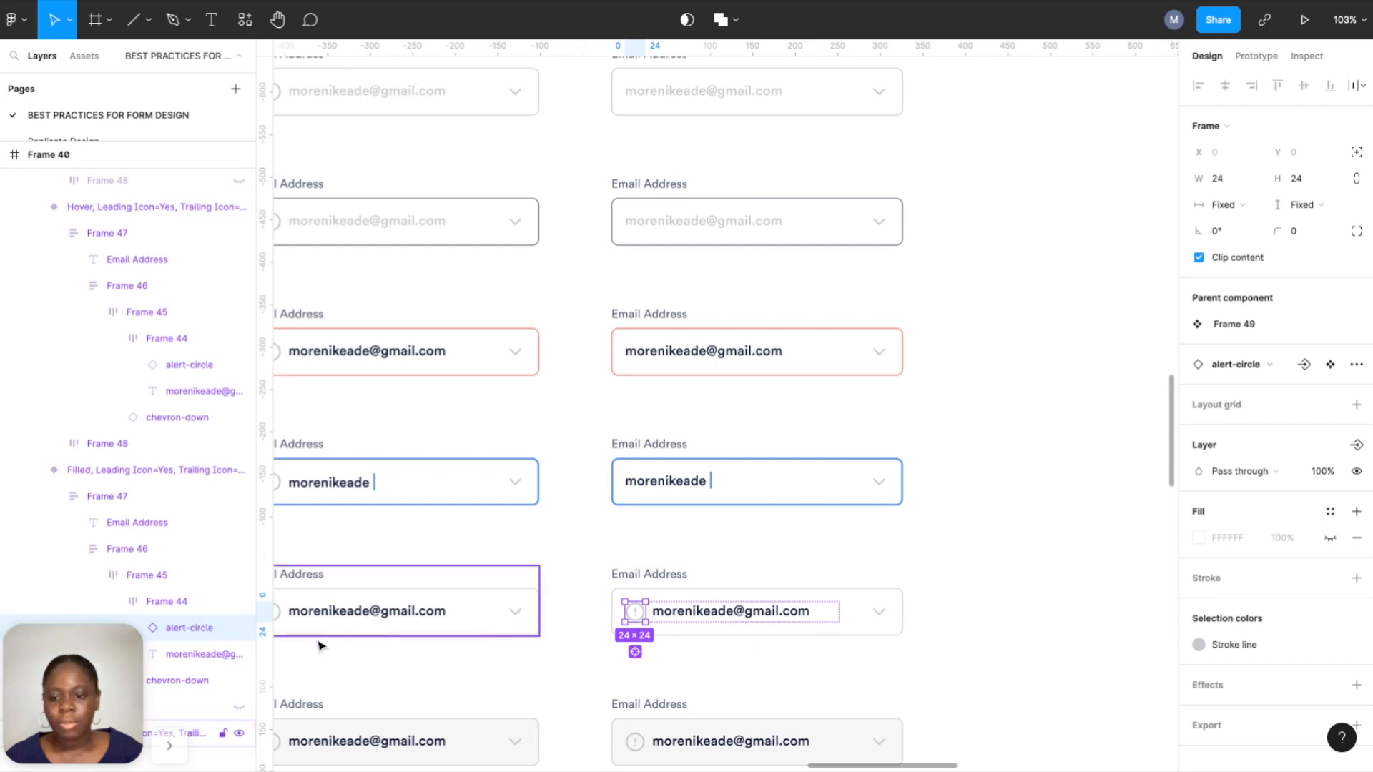
left_click(239, 628)
scroll(663, 472, "down", 4)
scroll(663, 472, "left", 1)
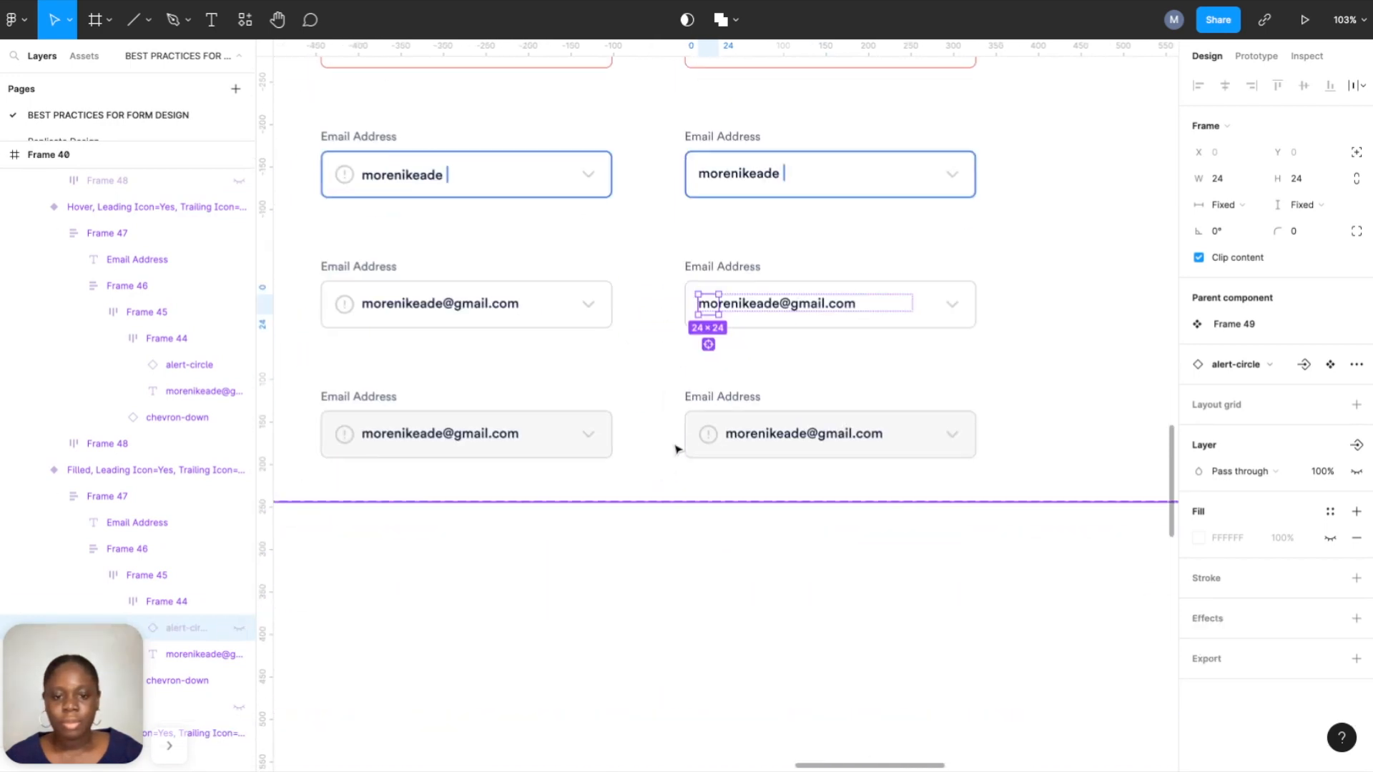
double_click(706, 434)
double_click(705, 435)
double_click(705, 435)
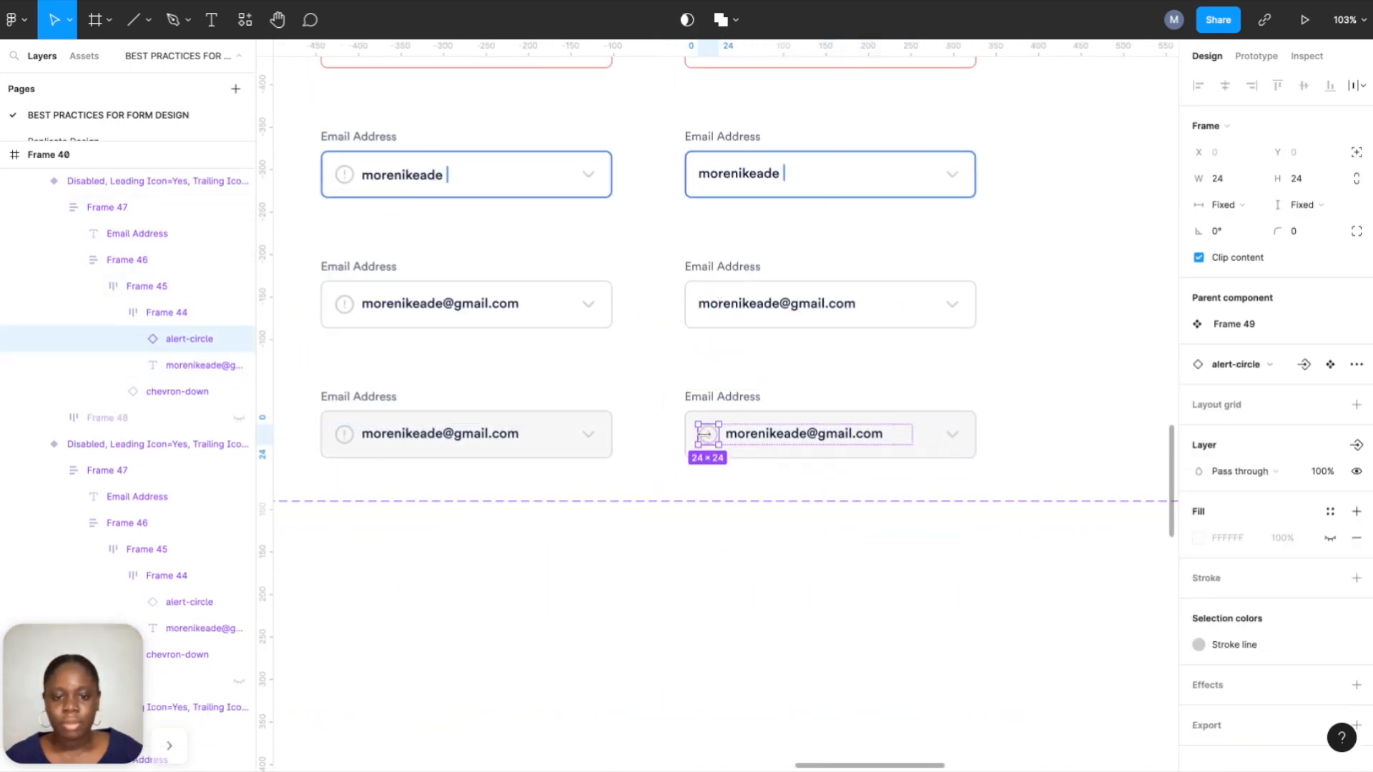
left_click(239, 339)
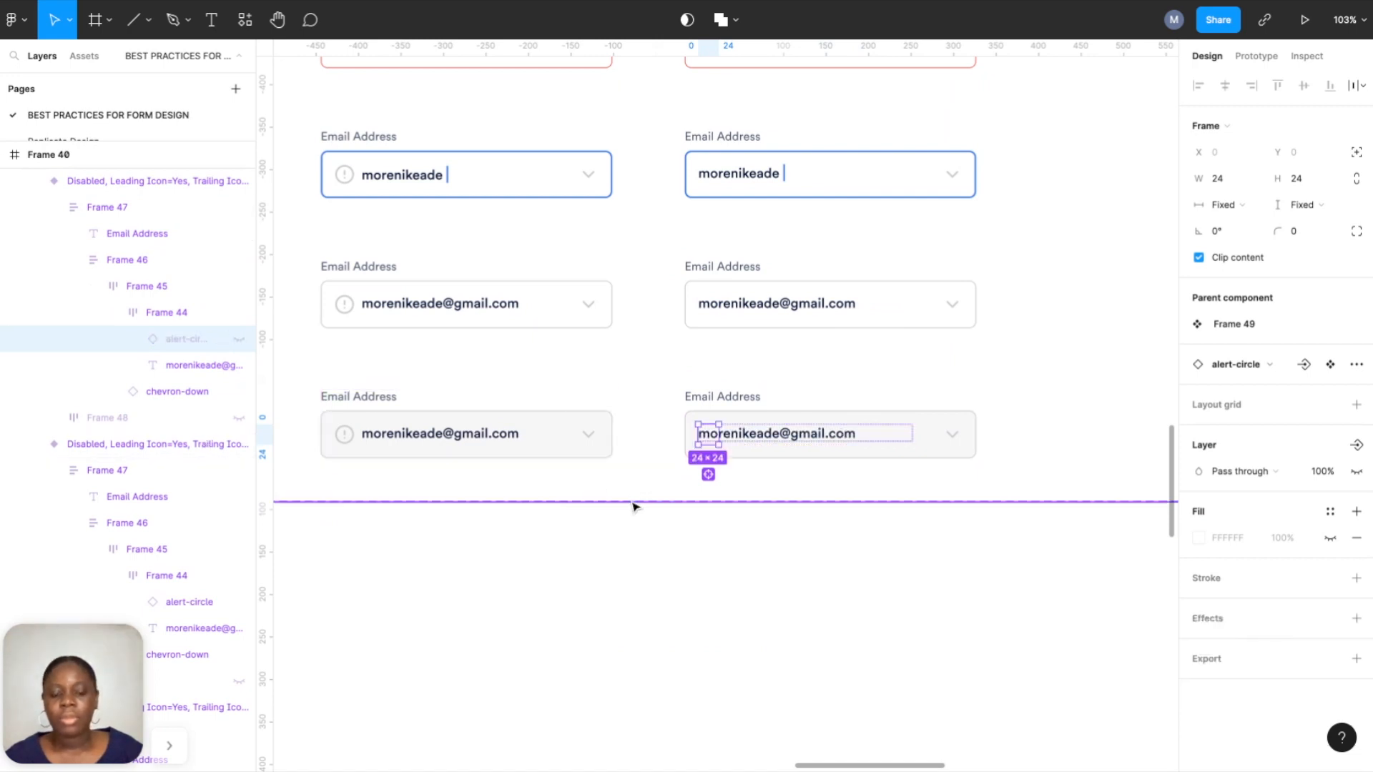
scroll(633, 507, "down", 3)
scroll(635, 515, "up", 3)
left_click(1005, 358)
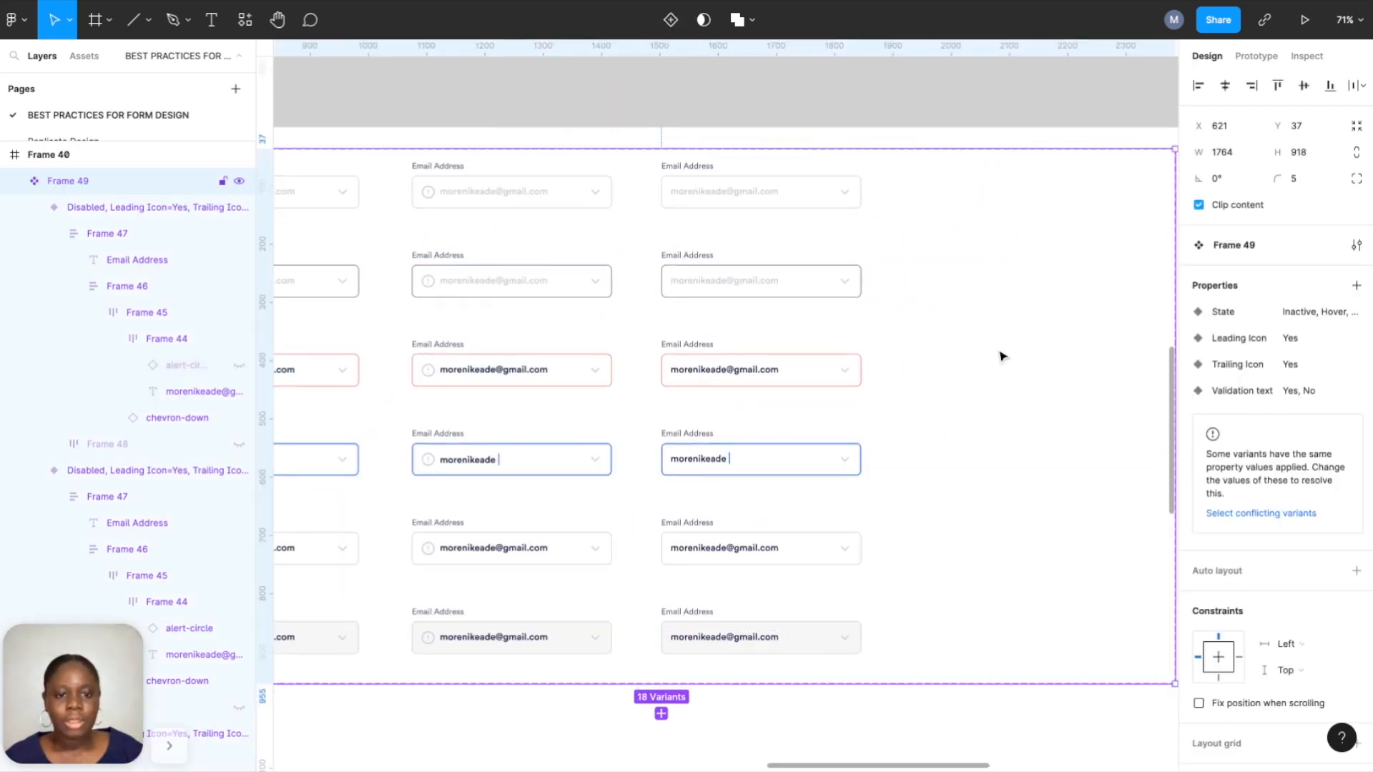
Select the six third-column variants and set their Leading Icon property to No.
left_click(848, 202)
left_click(815, 294, "shift")
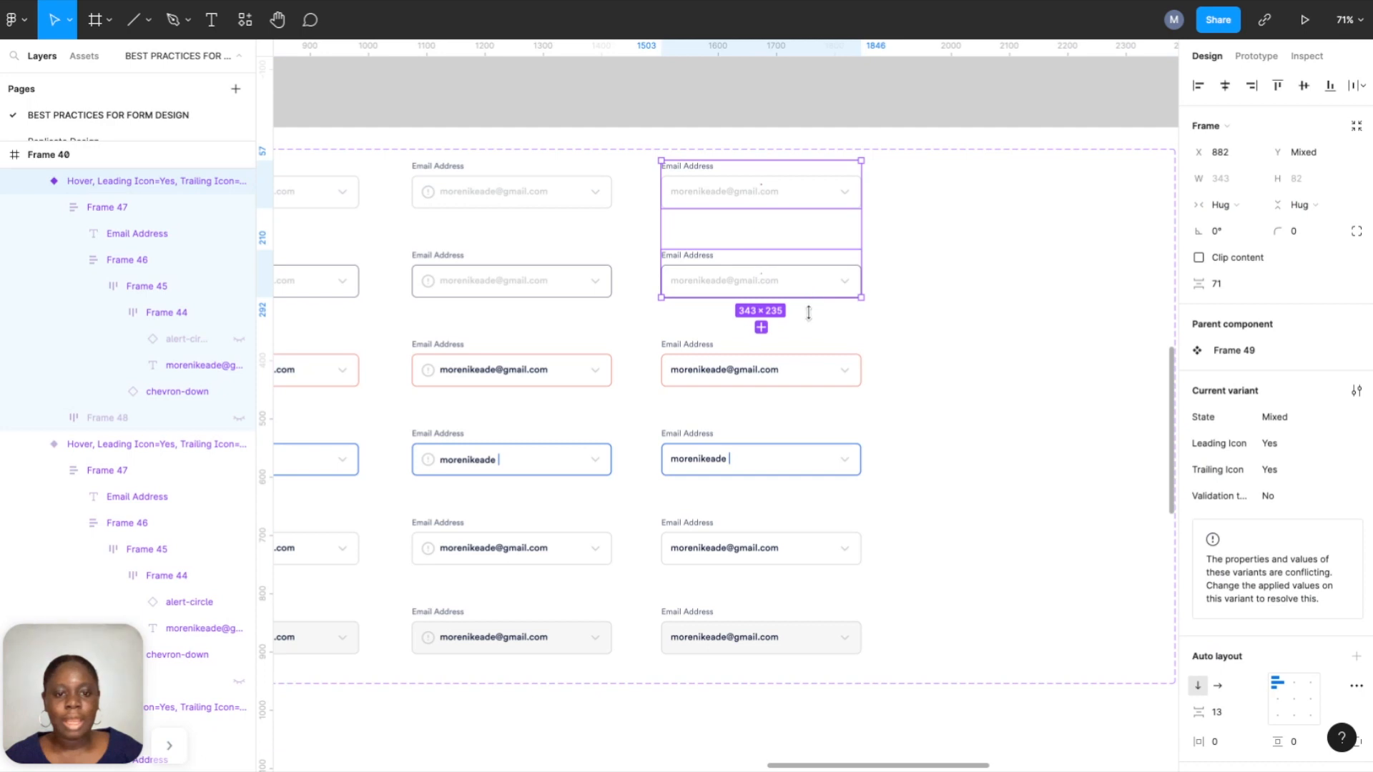
left_click(813, 383, "shift")
left_click(807, 458, "shift")
left_click(798, 545, "shift")
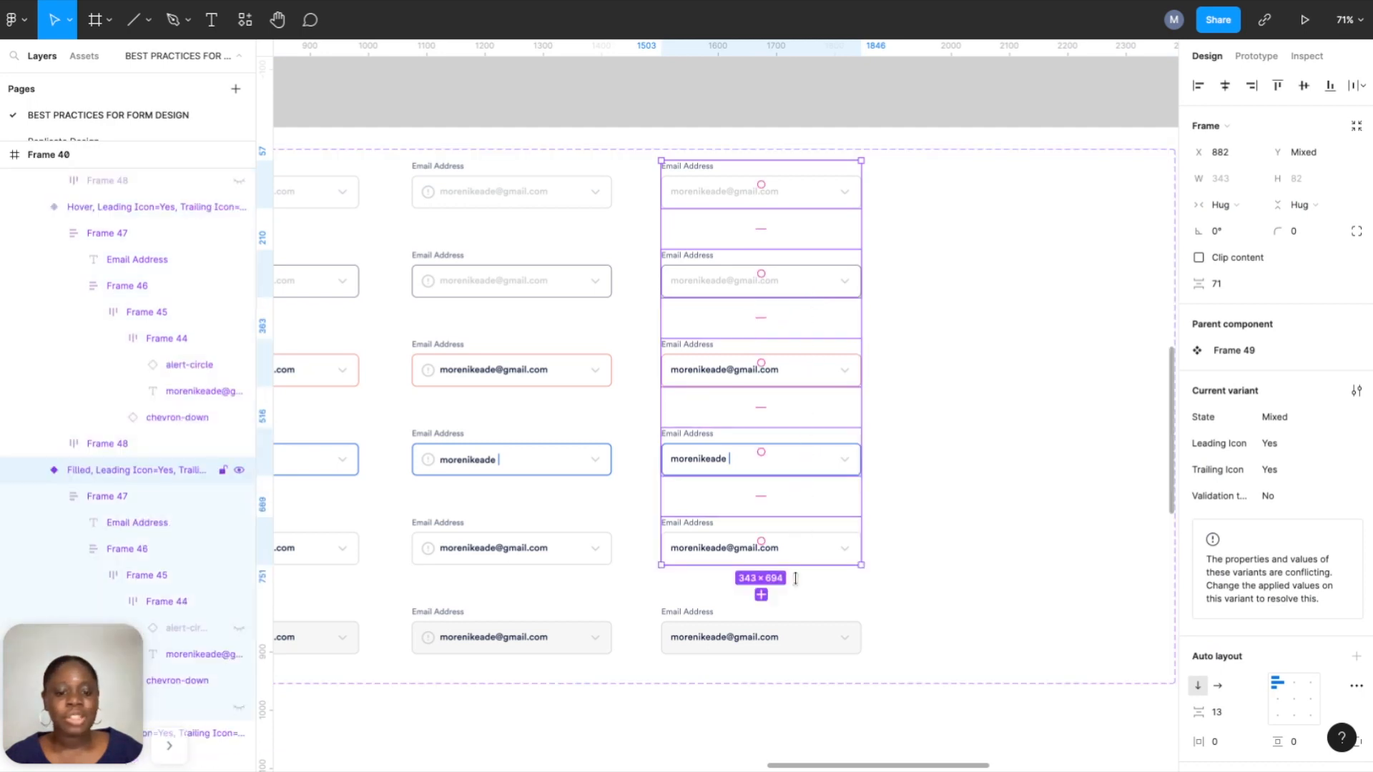
left_click(799, 635, "shift")
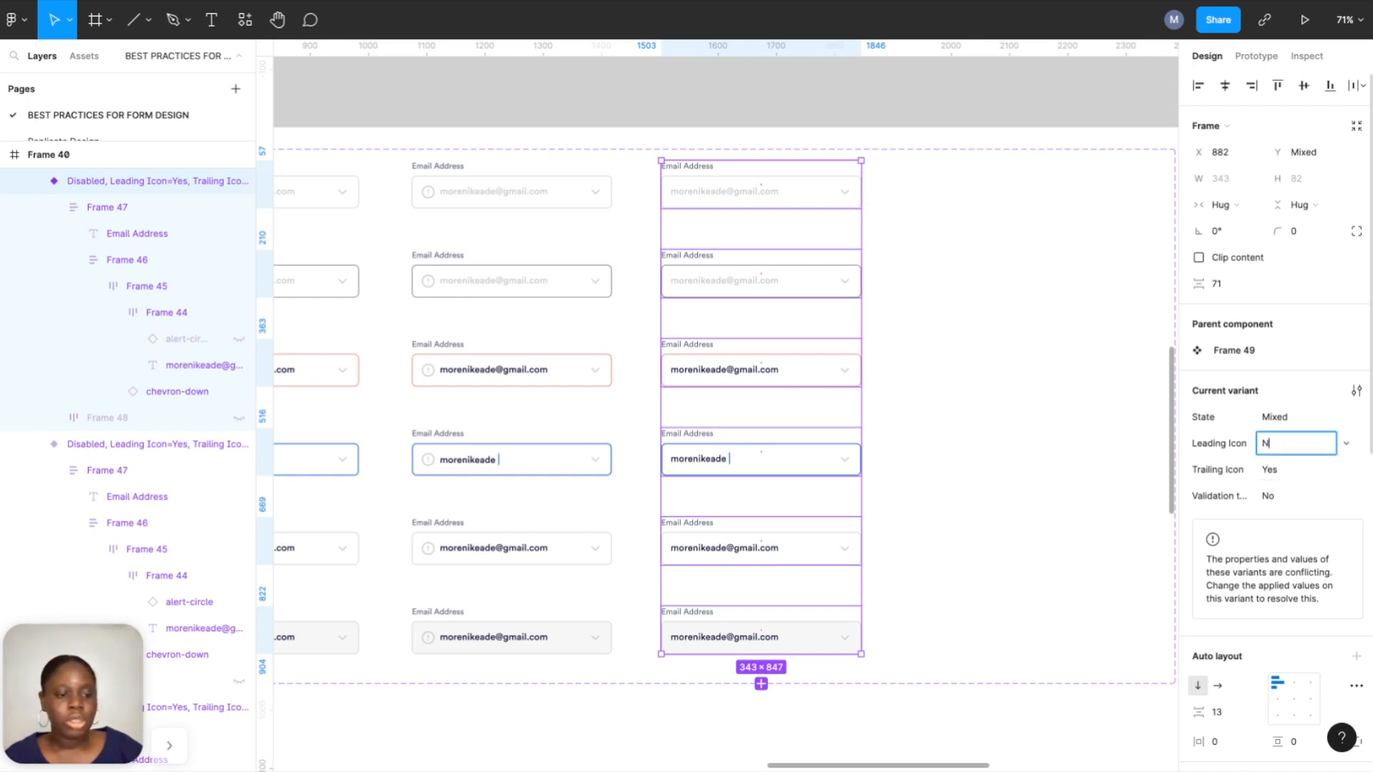
key("Return")
Alt-drag the third column into a fourth column and nudge it to even spacing.
scroll(865, 346, "right", 3)
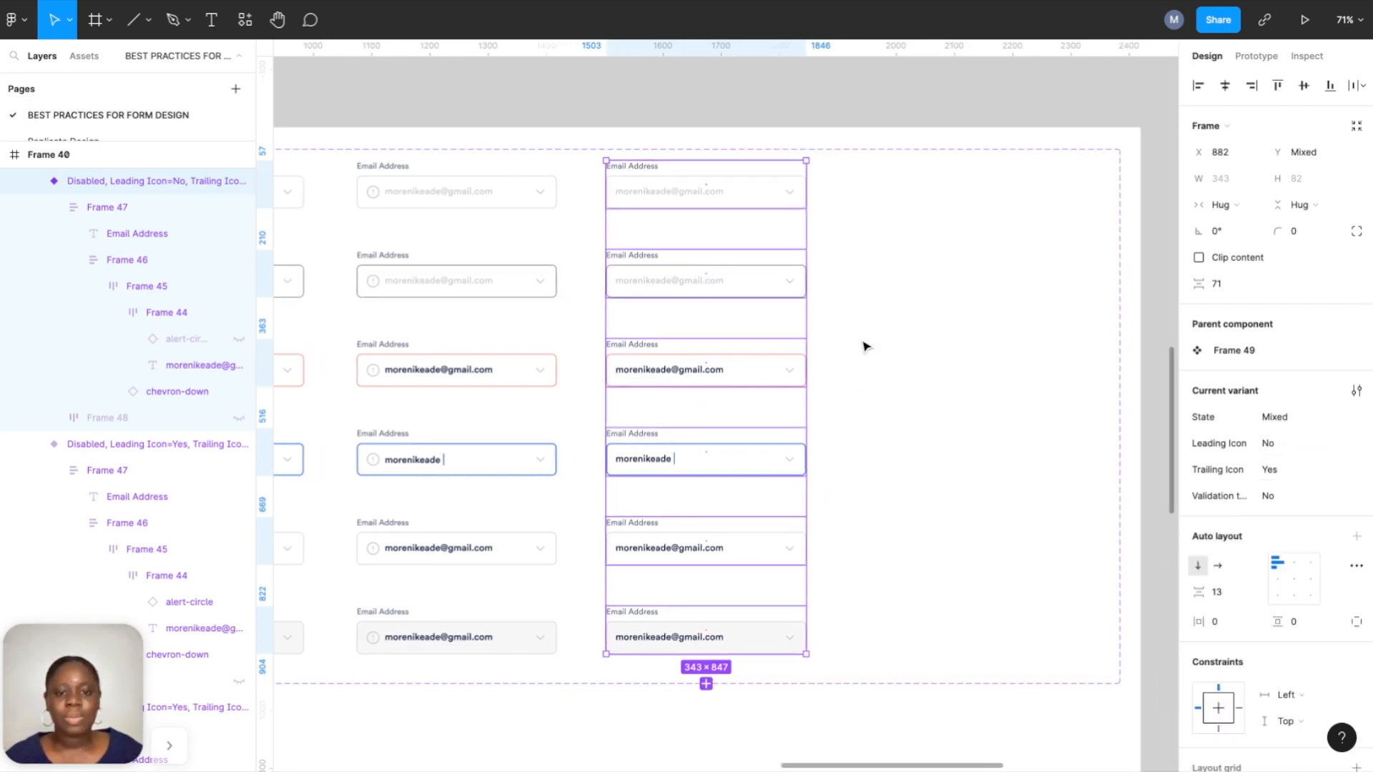
scroll(638, 280, "right", 1)
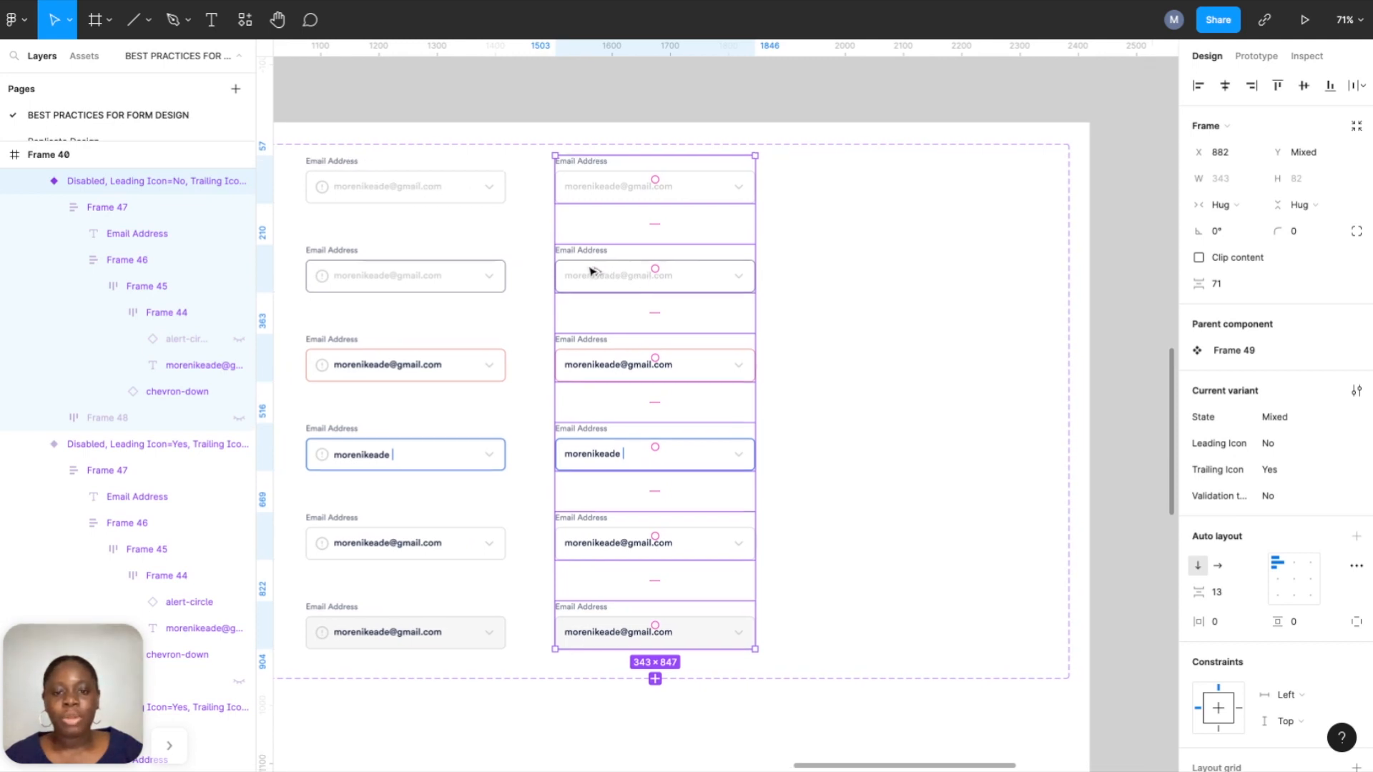
left_click_drag(591, 271, 851, 271, "alt")
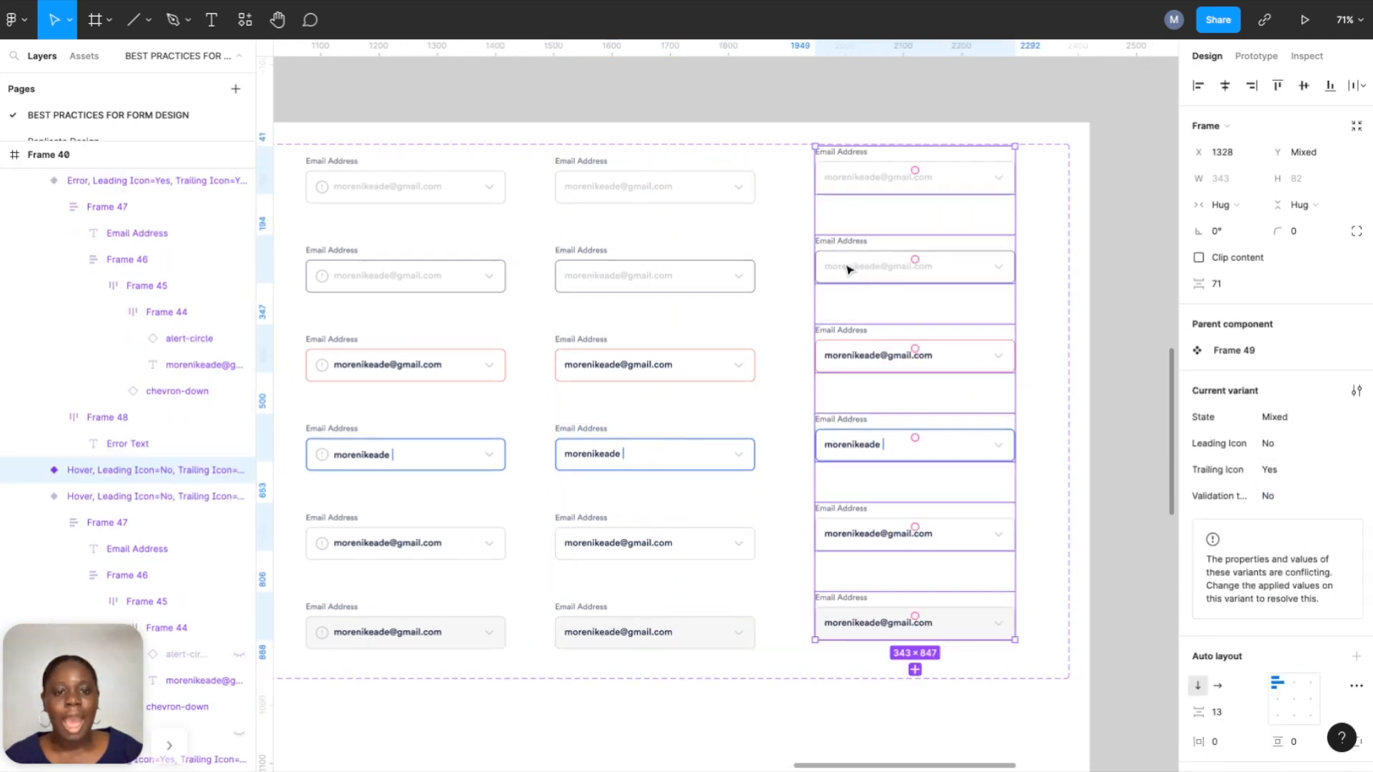
key("Left")
key("Left")
key("Left")
key("Left")
key("Left")
key("Left")
key("Left")
key("Left")
key("Left")
key("Left")
key("Left")
key("Left")
key("Left")
key("Left")
key("Left")
key("Left")
key("Left")
key("Left")
key("Left")
key("Left")
key("Right")
key("Right")
key("Right")
key("Right")
key("Right")
key("Right")
key("Right")
key("Right")
key("Right")
key("Right")
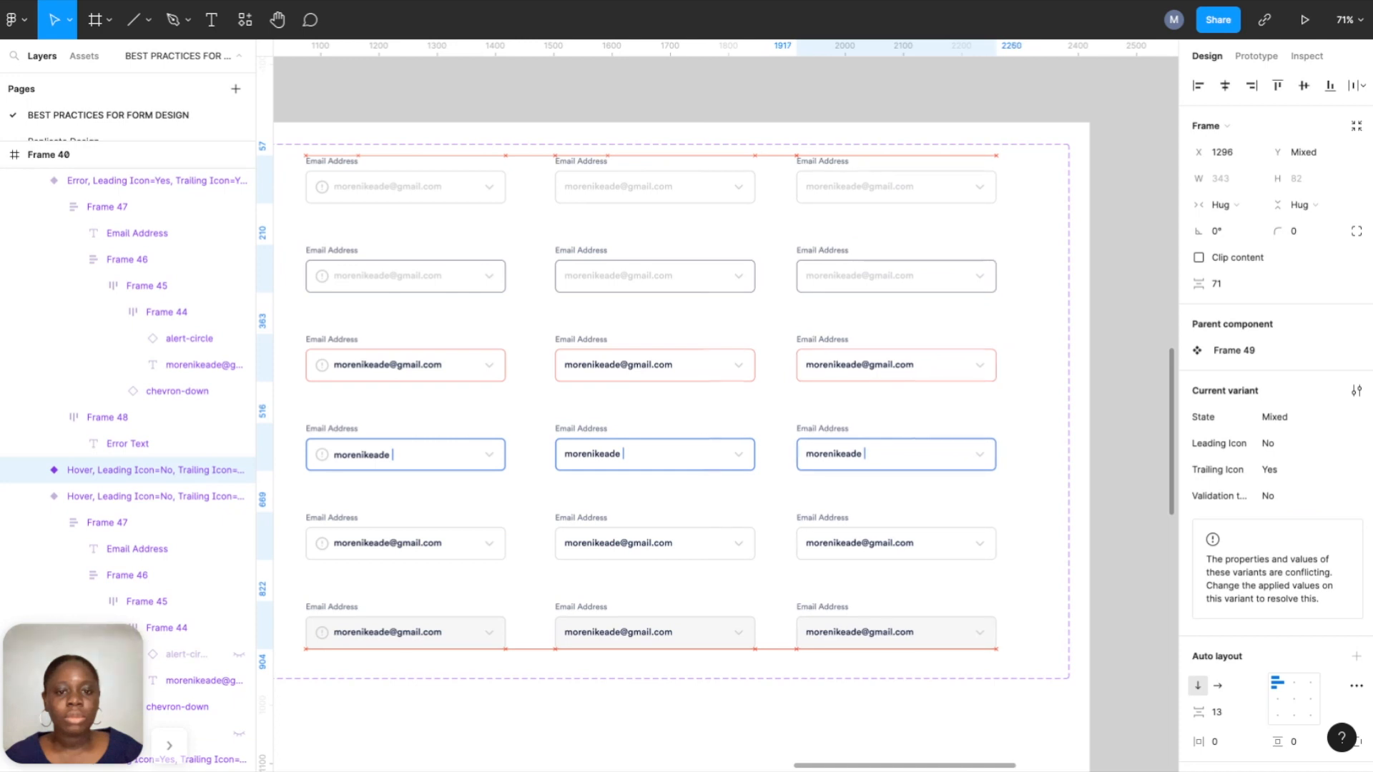
key("shift+Right")
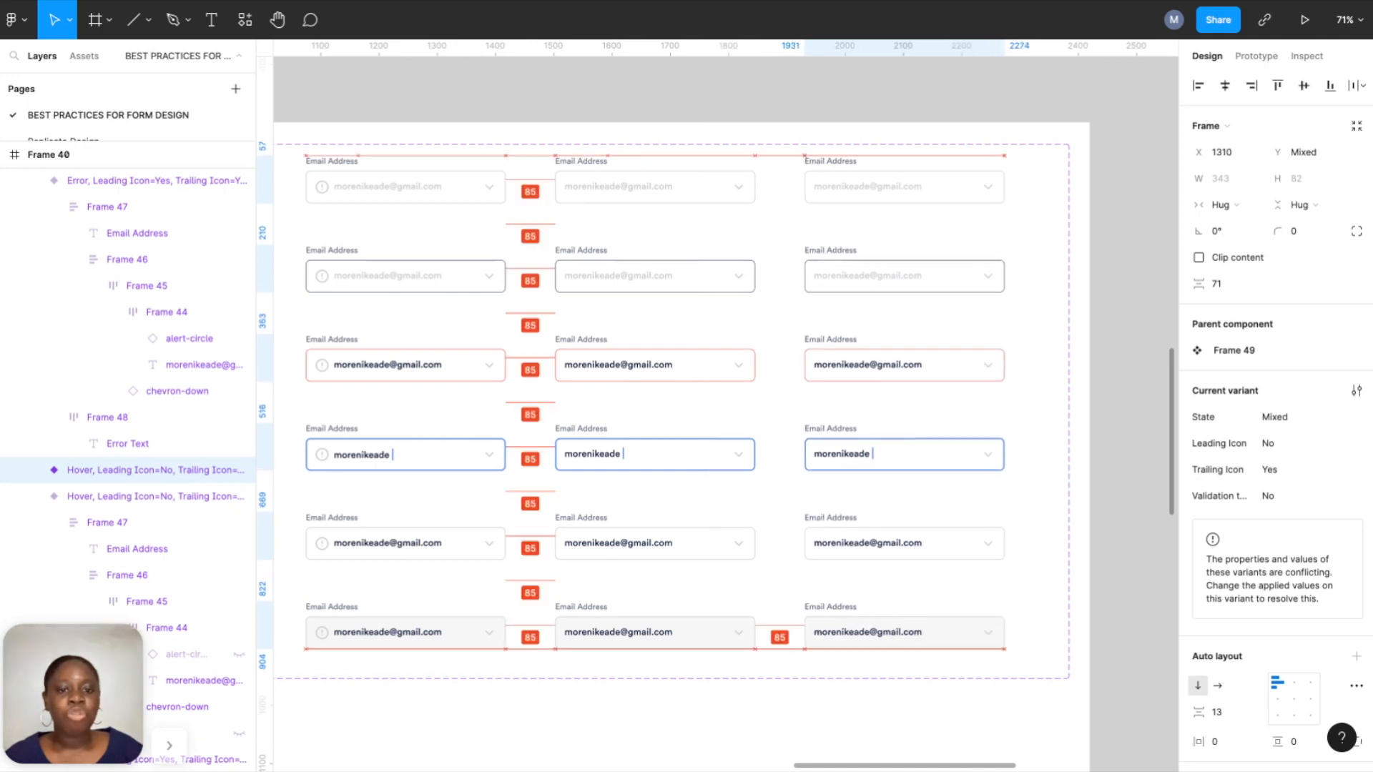
scroll(987, 236, "up", 5, "ctrl")
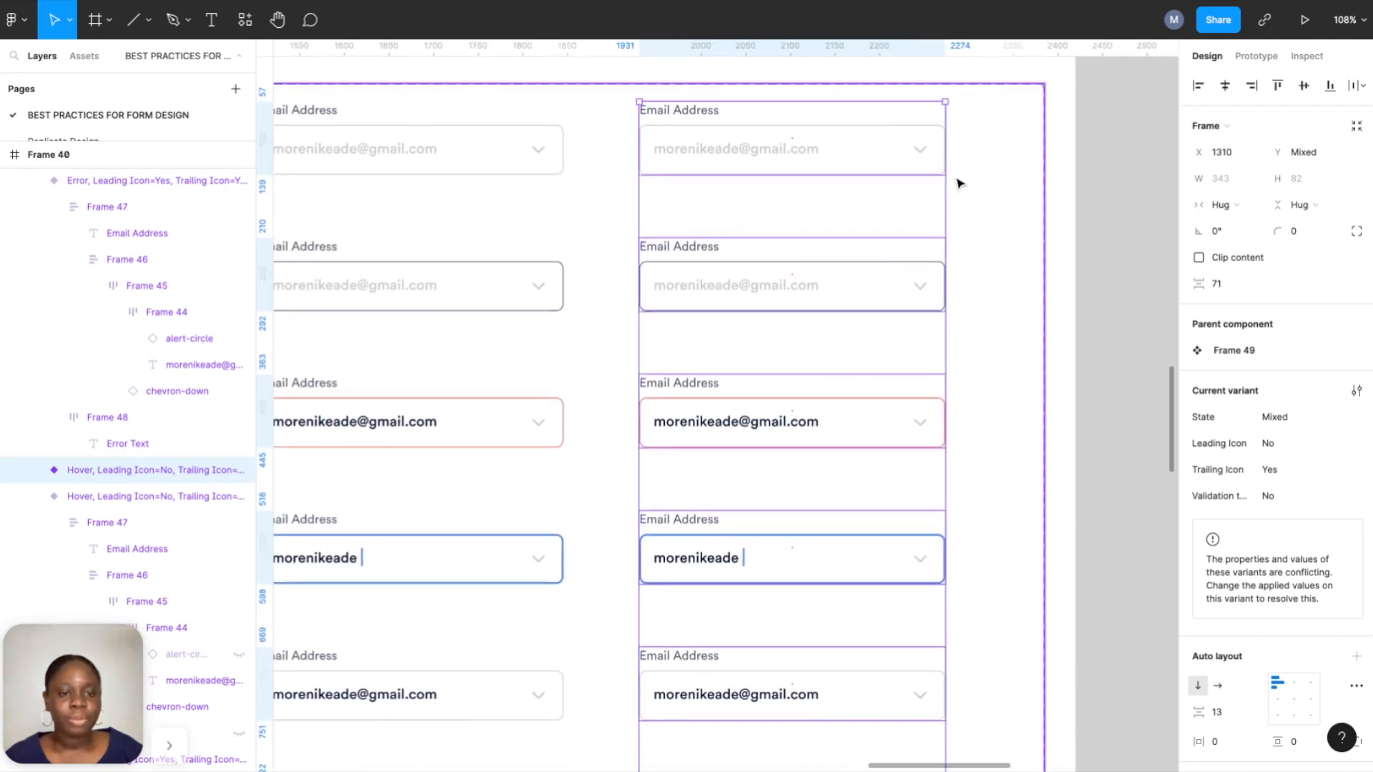
Hide the chevron-down icon in the top two fields of the fourth column.
left_click(930, 163, "ctrl")
left_click(923, 153, "ctrl")
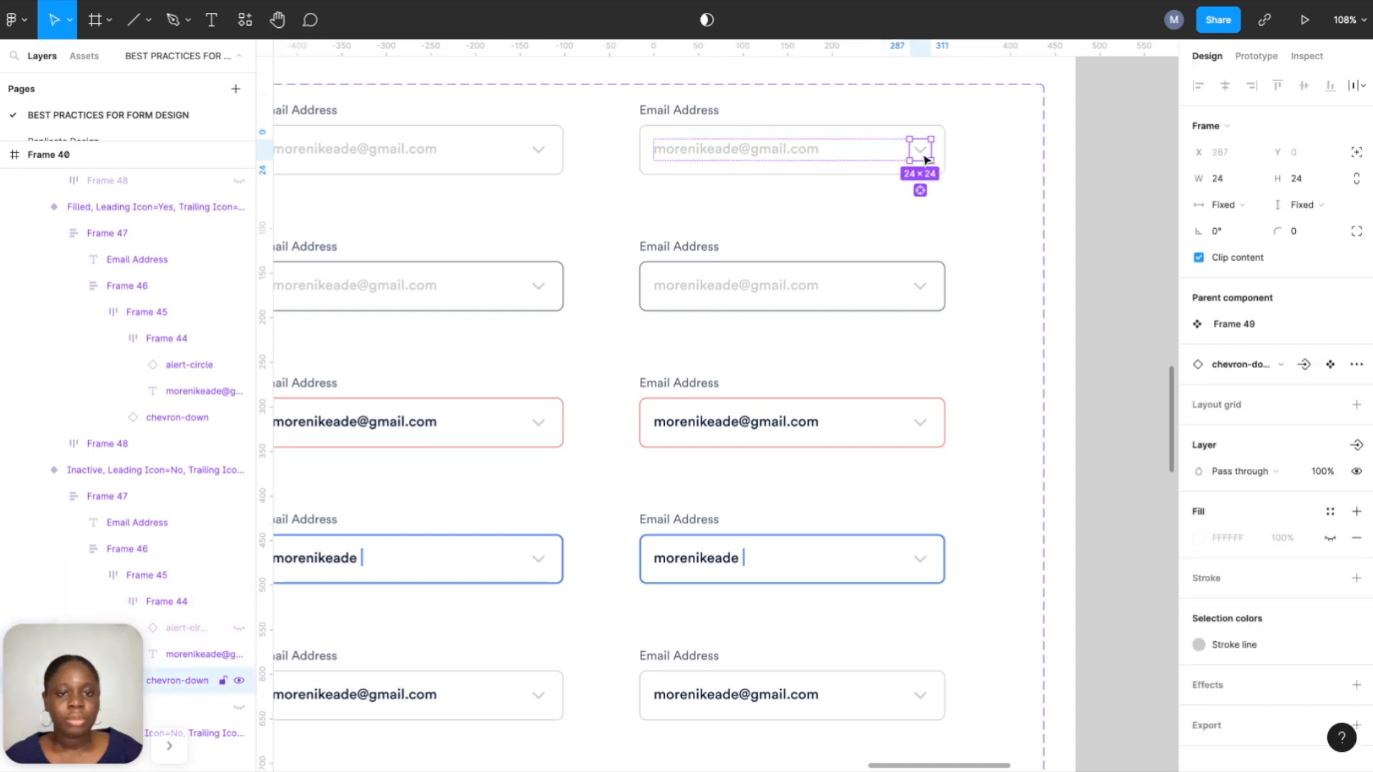
left_click(239, 681)
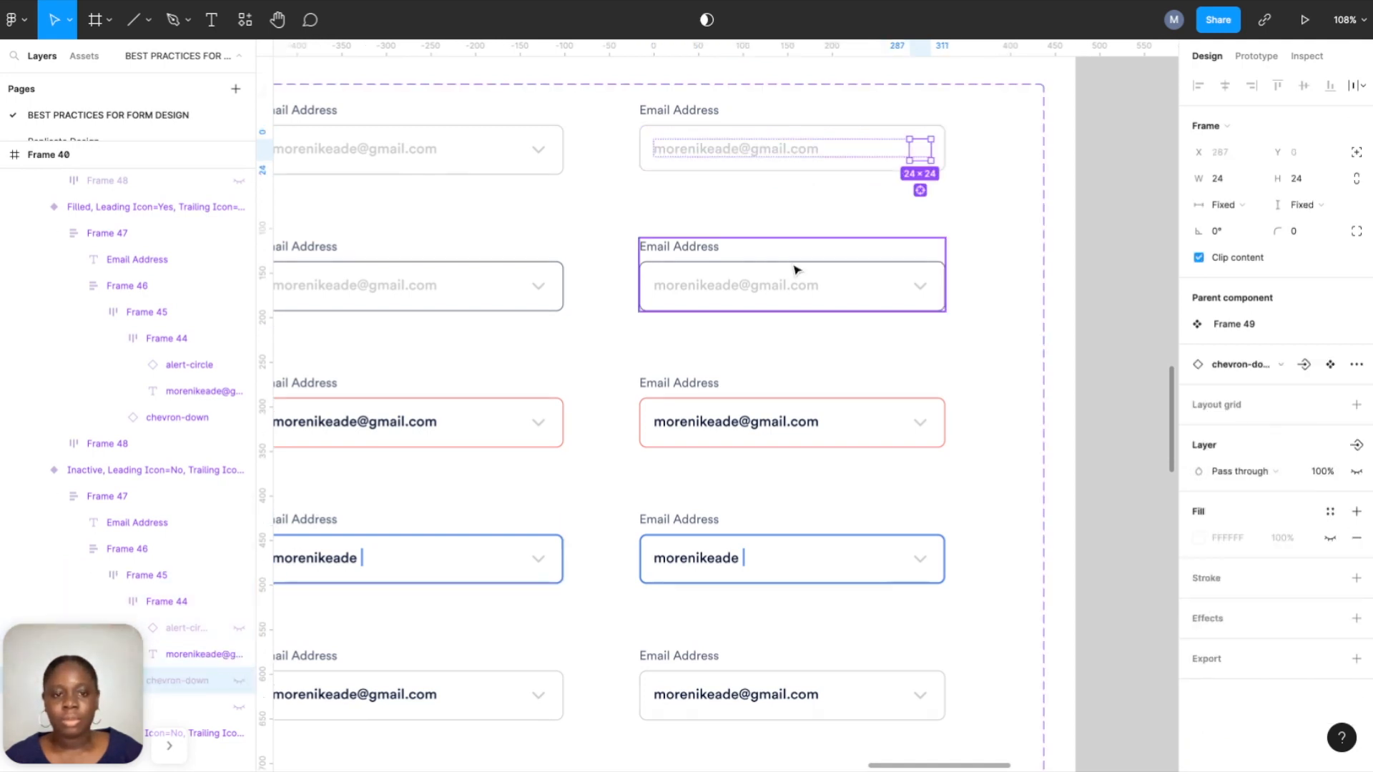
left_click(917, 286)
double_click(918, 285)
double_click(919, 286)
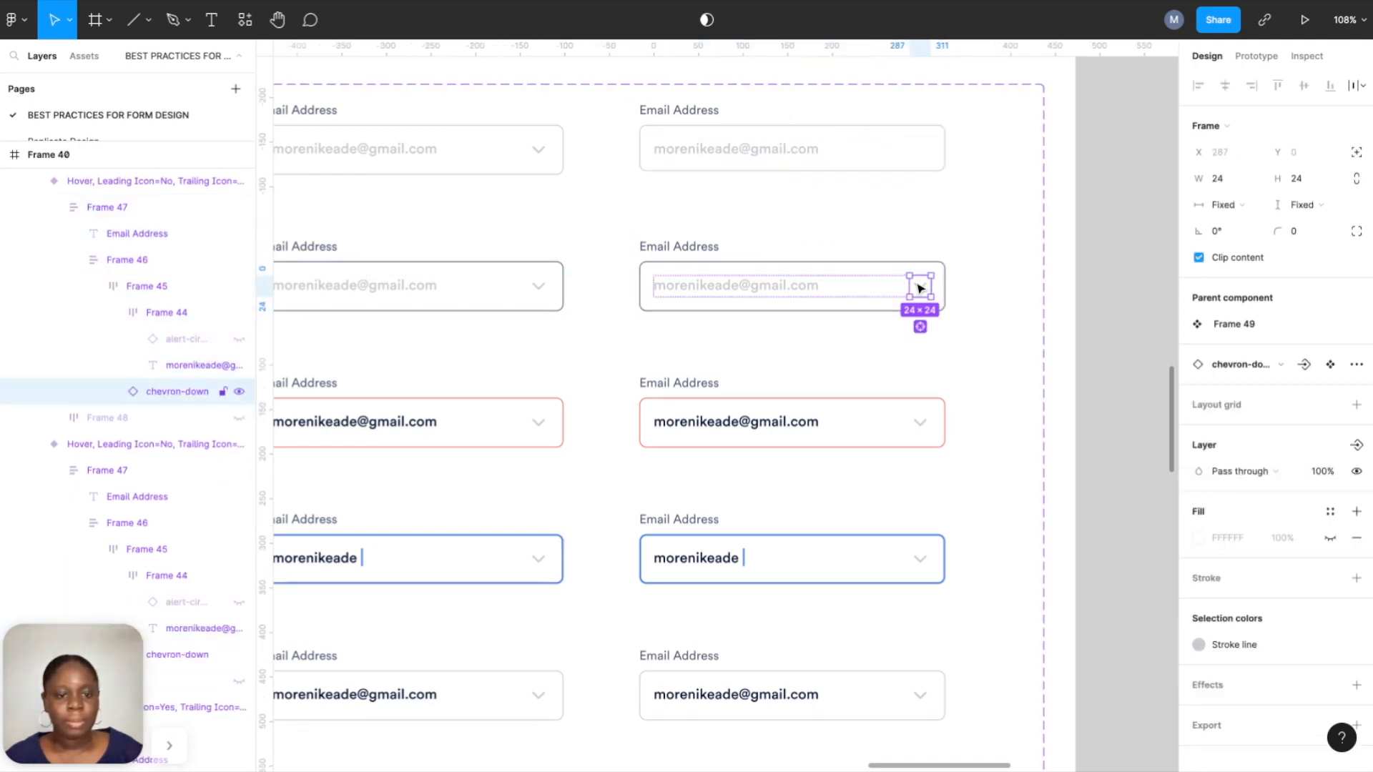
scroll(249, 395, "up", 5)
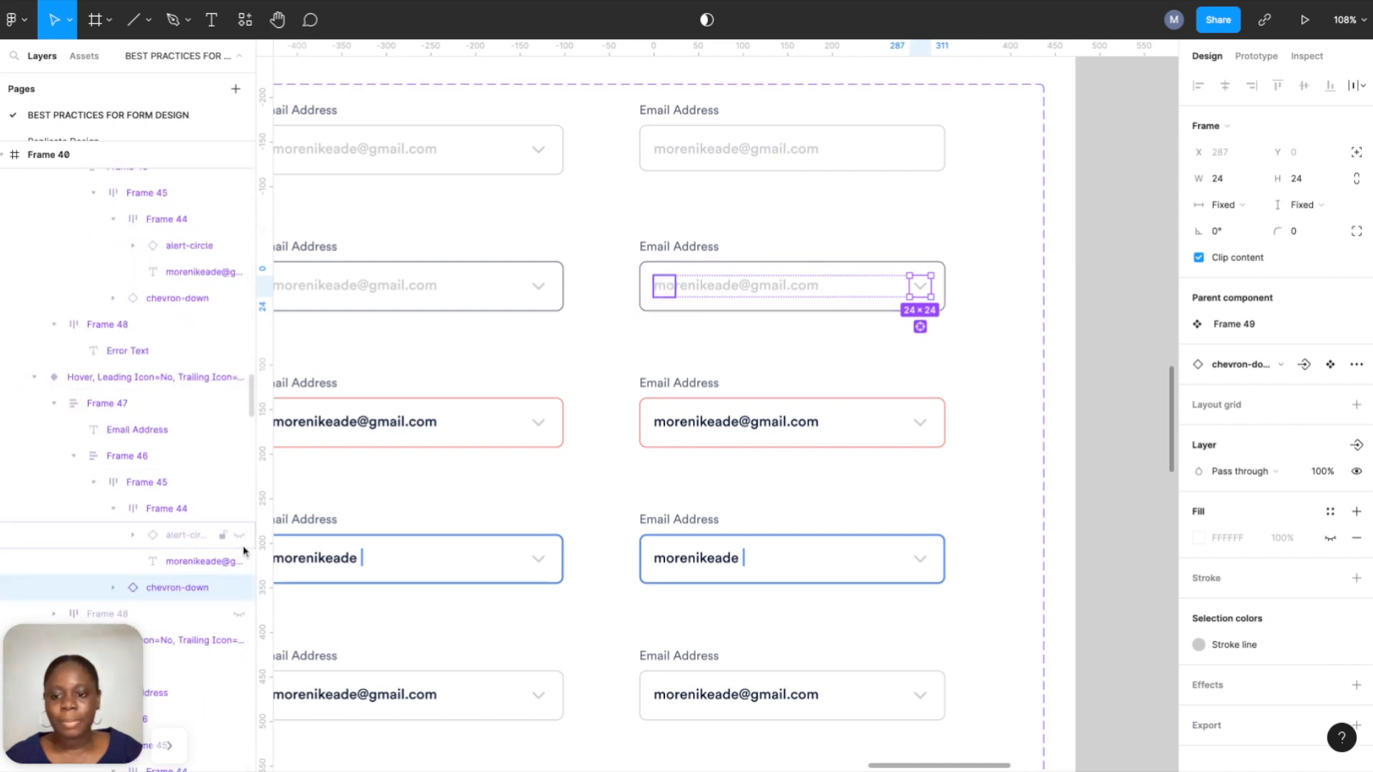
left_click(240, 588)
Hide the chevron-down icon in the fourth column's Error and Typing fields.
left_click(922, 423)
double_click(925, 426)
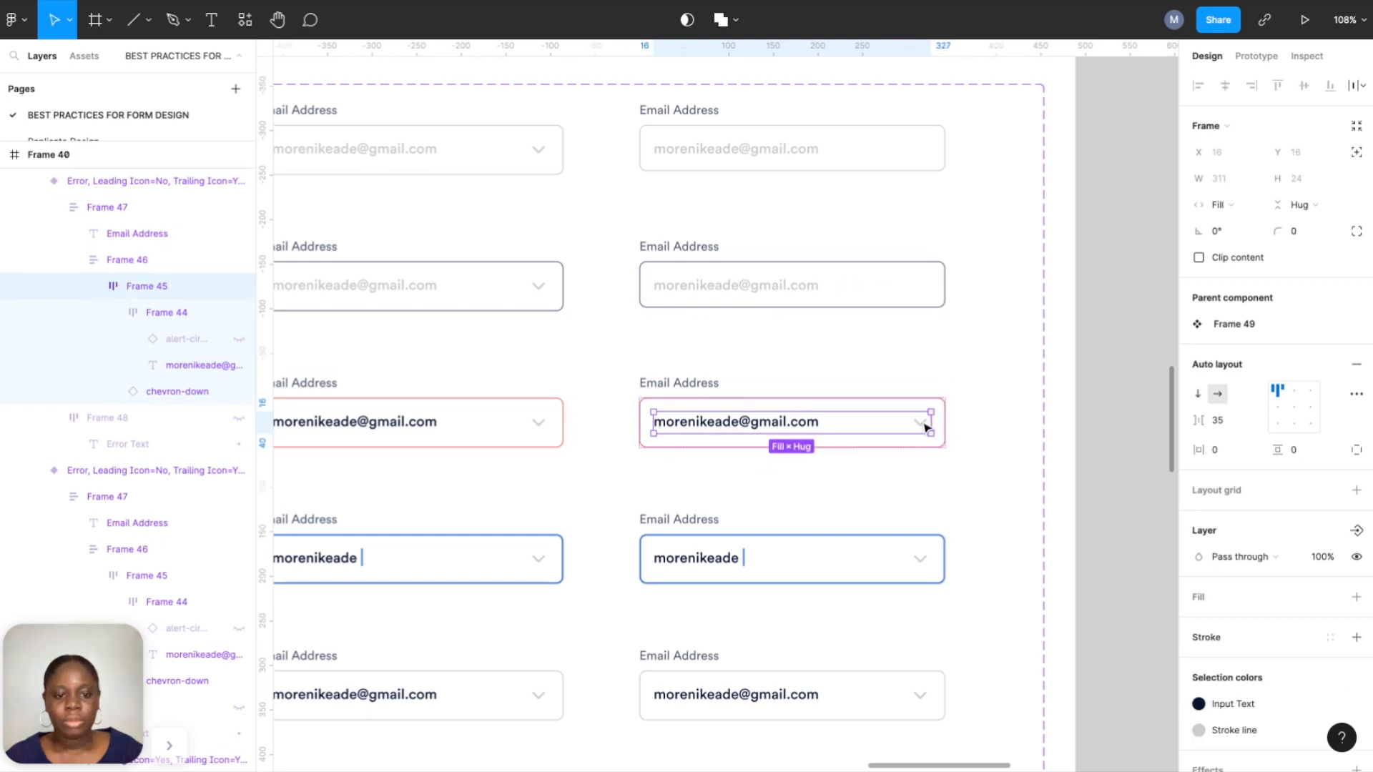
double_click(924, 426)
left_click(239, 393)
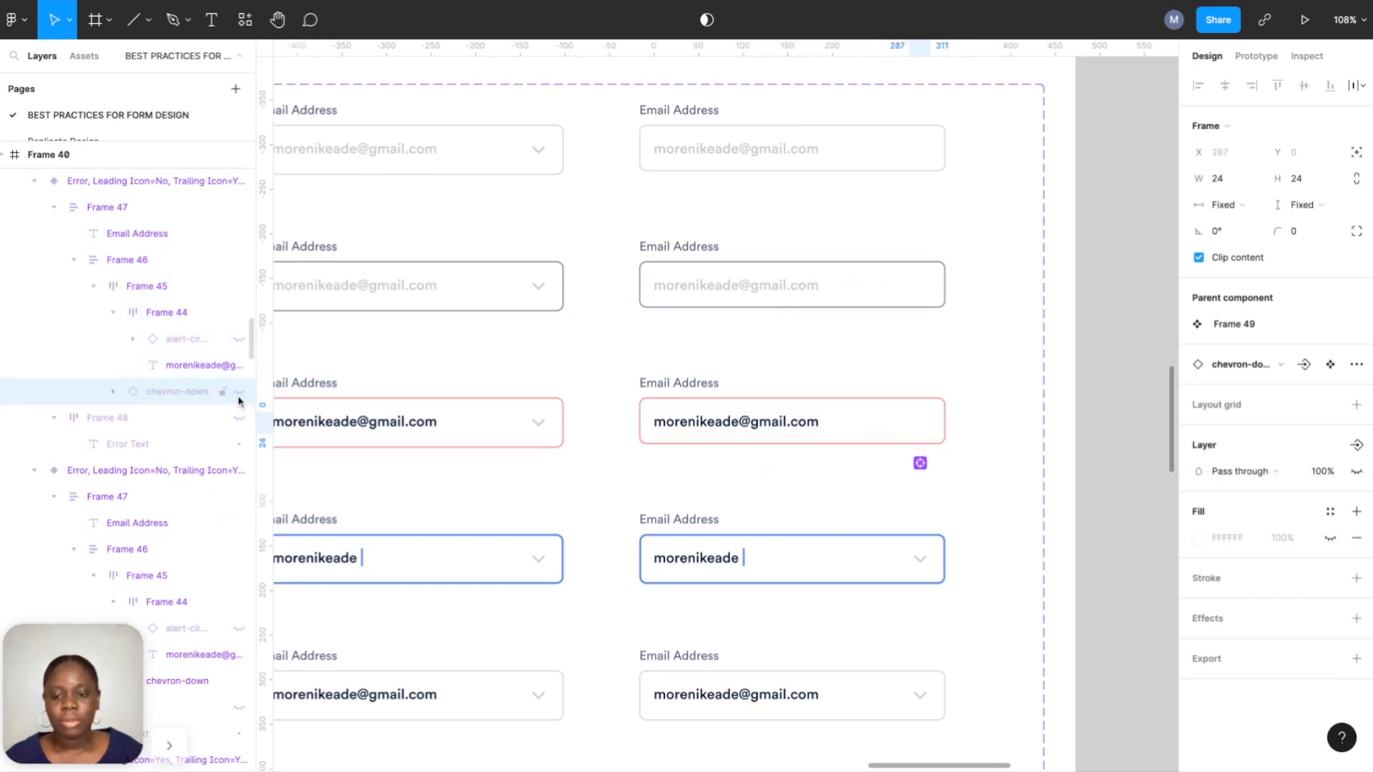
double_click(921, 560)
double_click(920, 560)
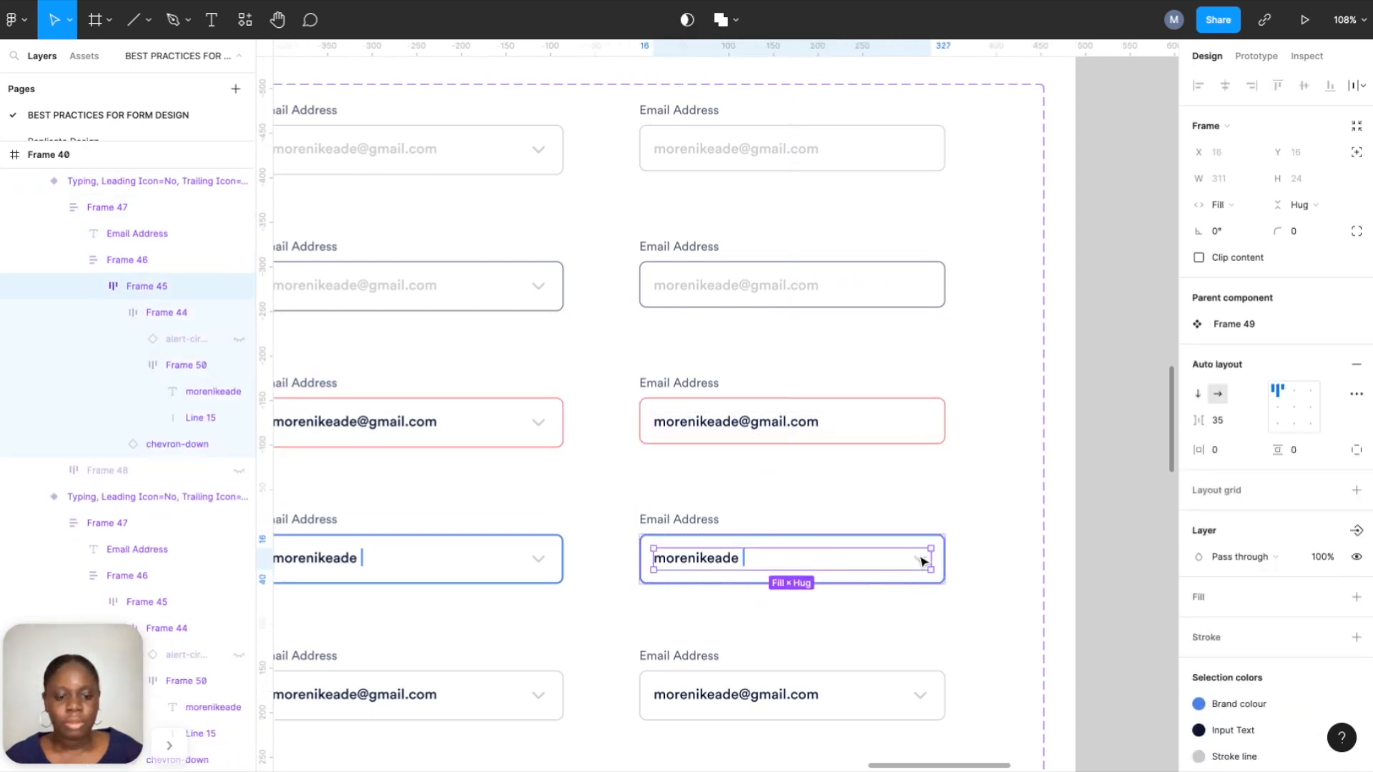
double_click(921, 560)
left_click(239, 444)
Hide the chevron-down icon in the fourth column's Filled field.
left_click(919, 698)
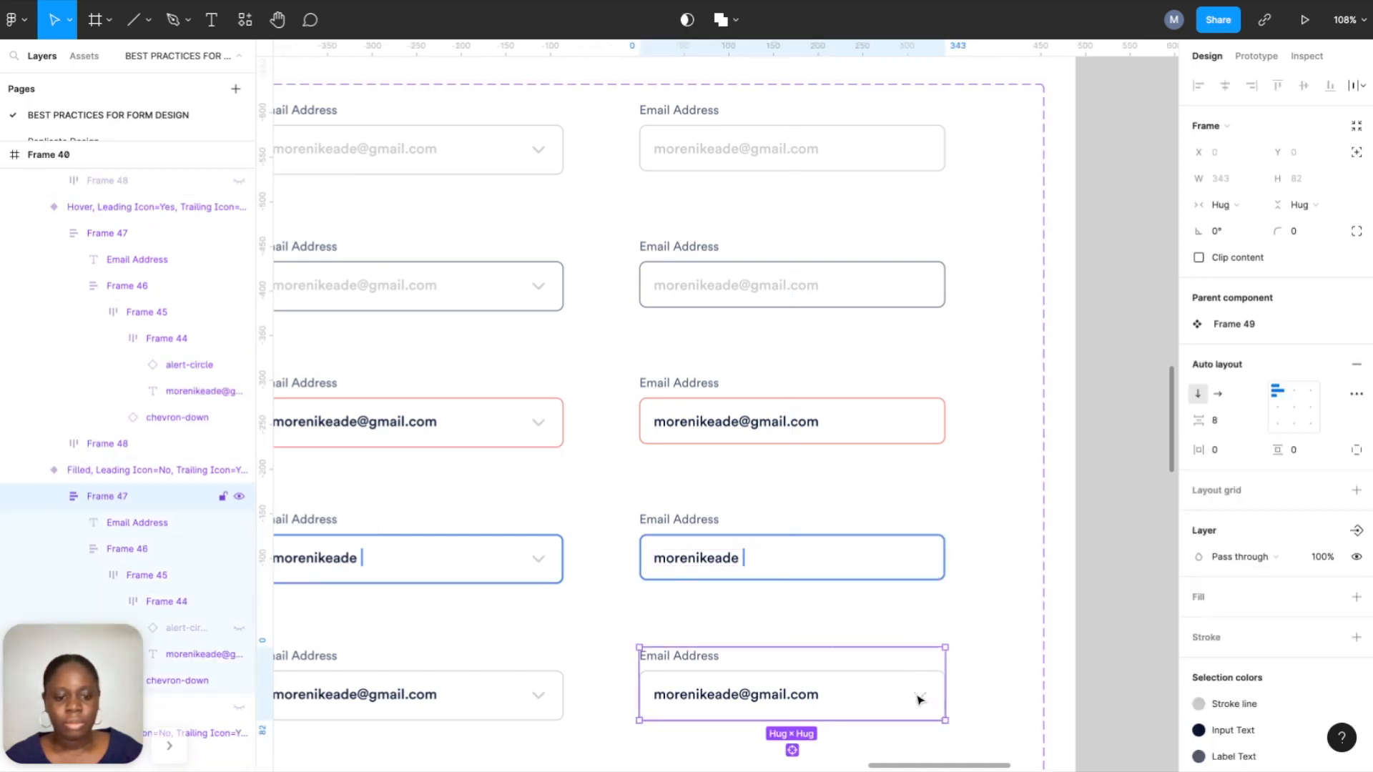
double_click(918, 697)
double_click(919, 697)
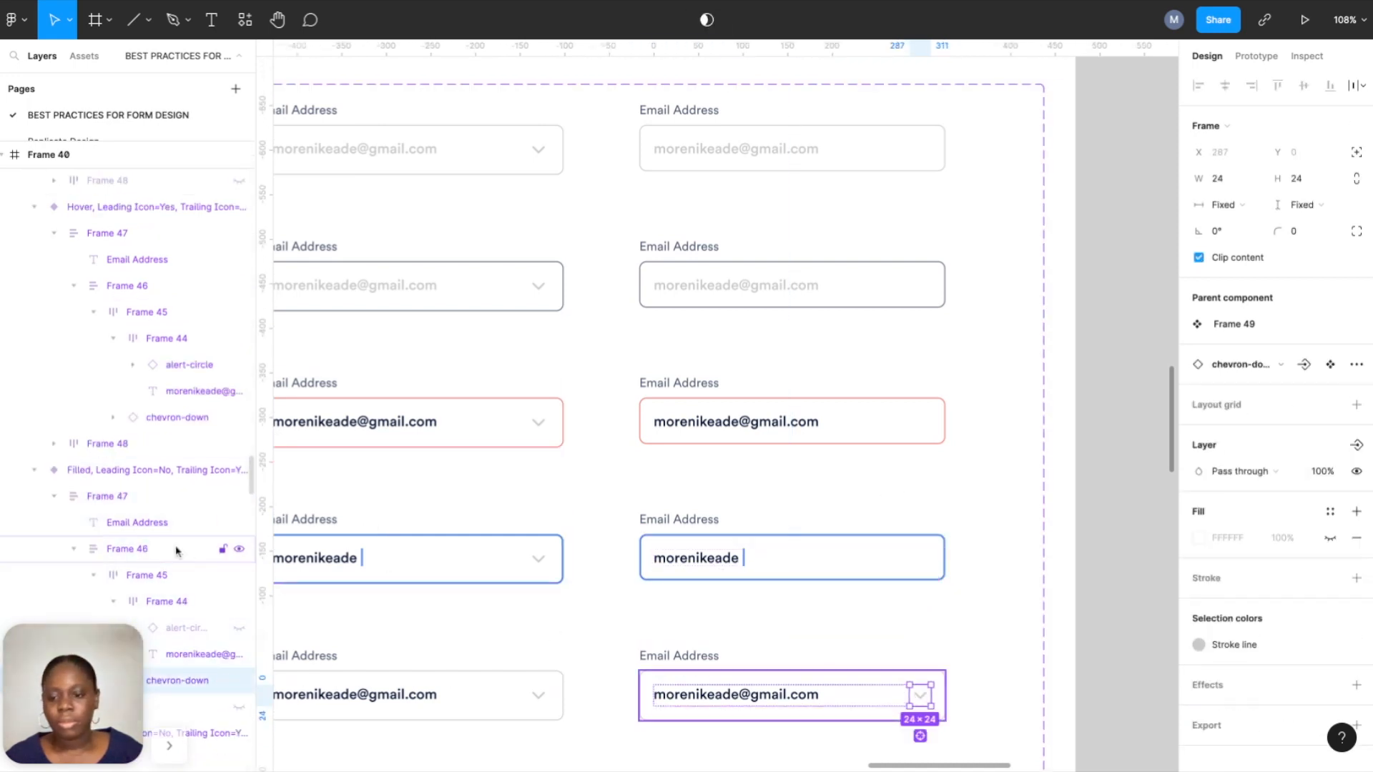
scroll(176, 551, "down", 2)
left_click(239, 613)
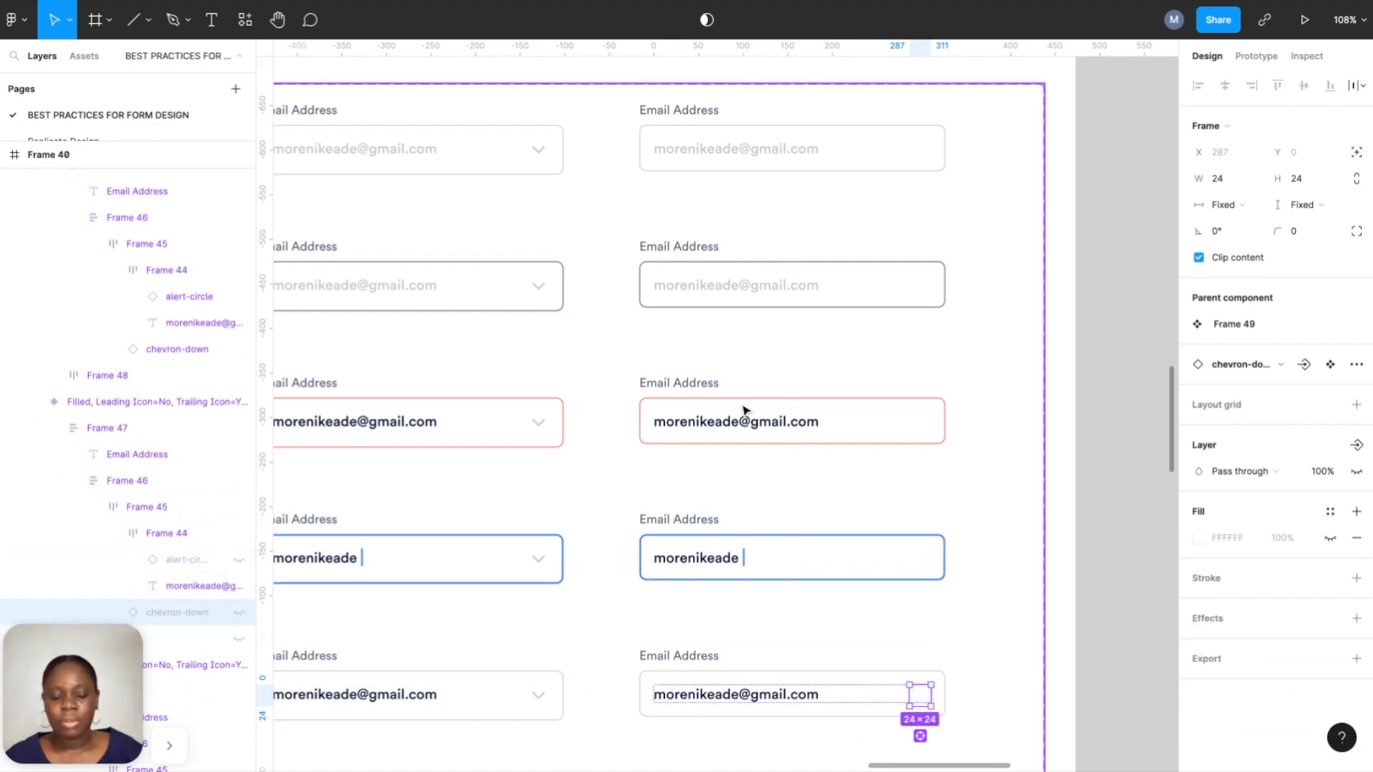
left_click(1123, 260)
scroll(1121, 261, "down", 10)
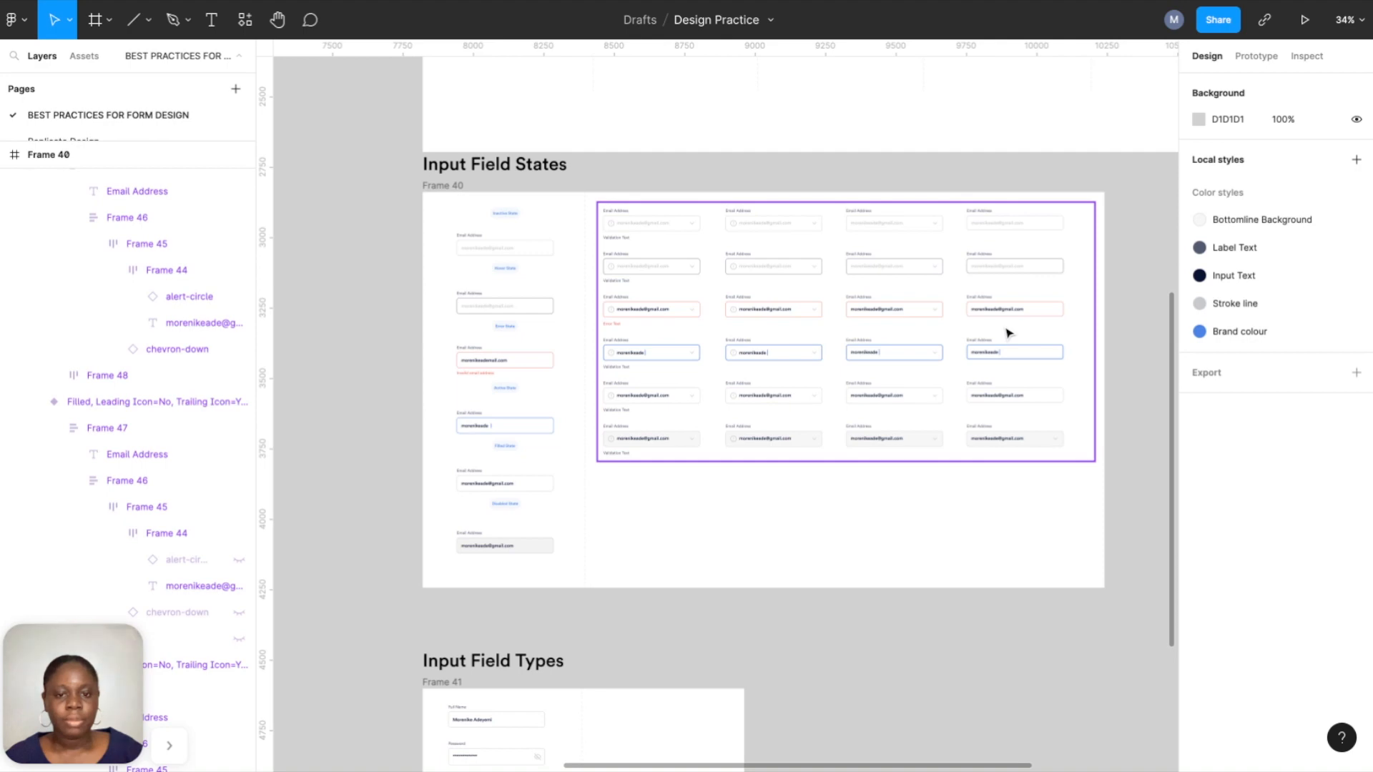
scroll(1009, 333, "up", 5)
scroll(993, 330, "left", 2)
scroll(993, 344, "down", 4)
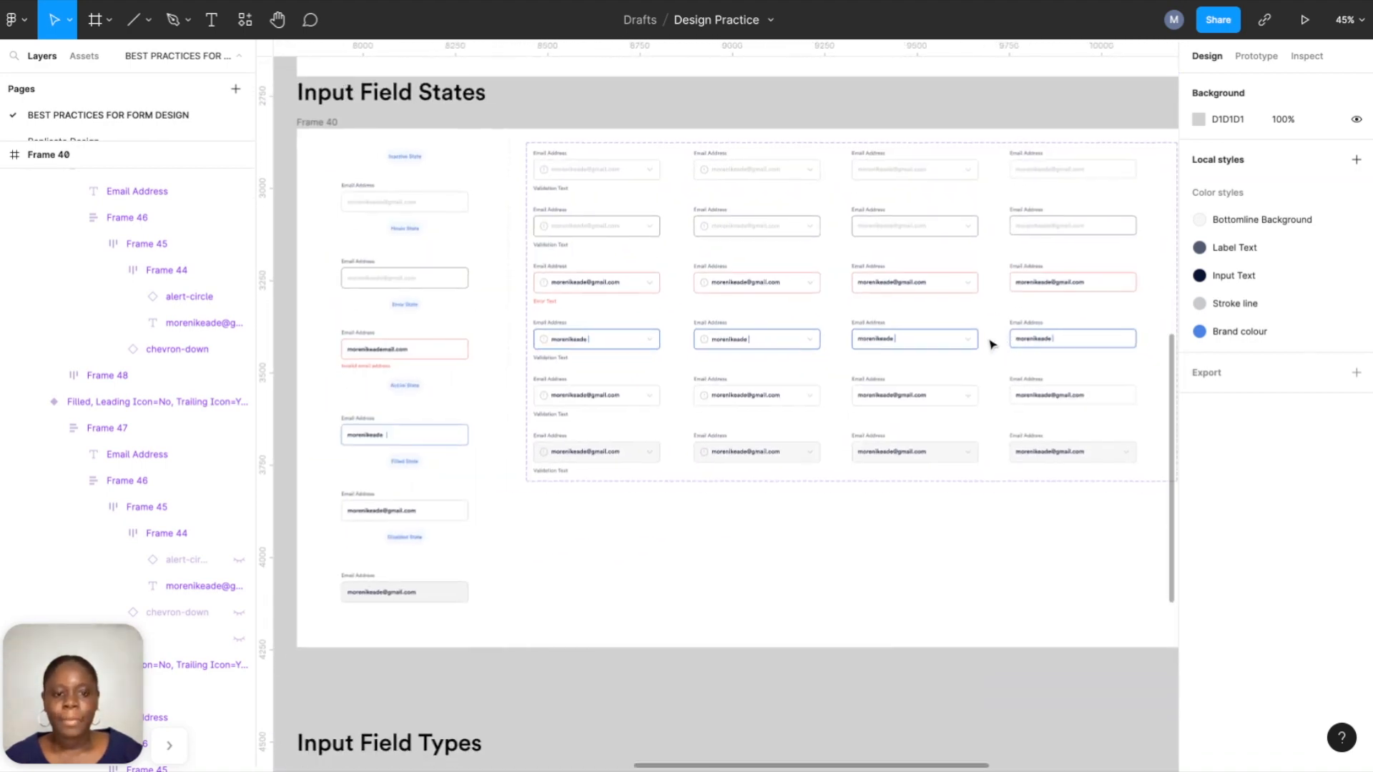
scroll(989, 343, "down", 1)
scroll(1042, 322, "up", 3)
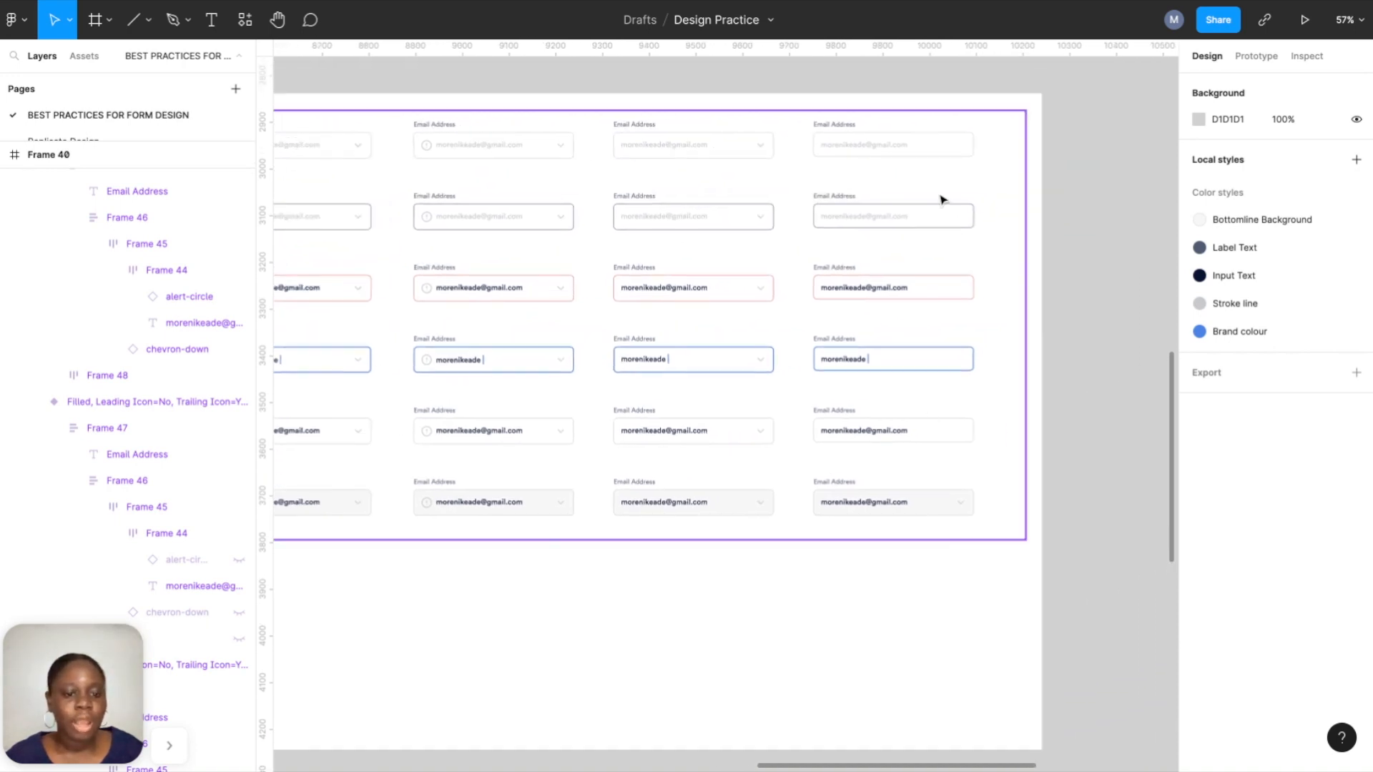
scroll(951, 539, "up", 8)
Hide the chevron-down icon in the bottom Disabled field.
left_click(953, 510)
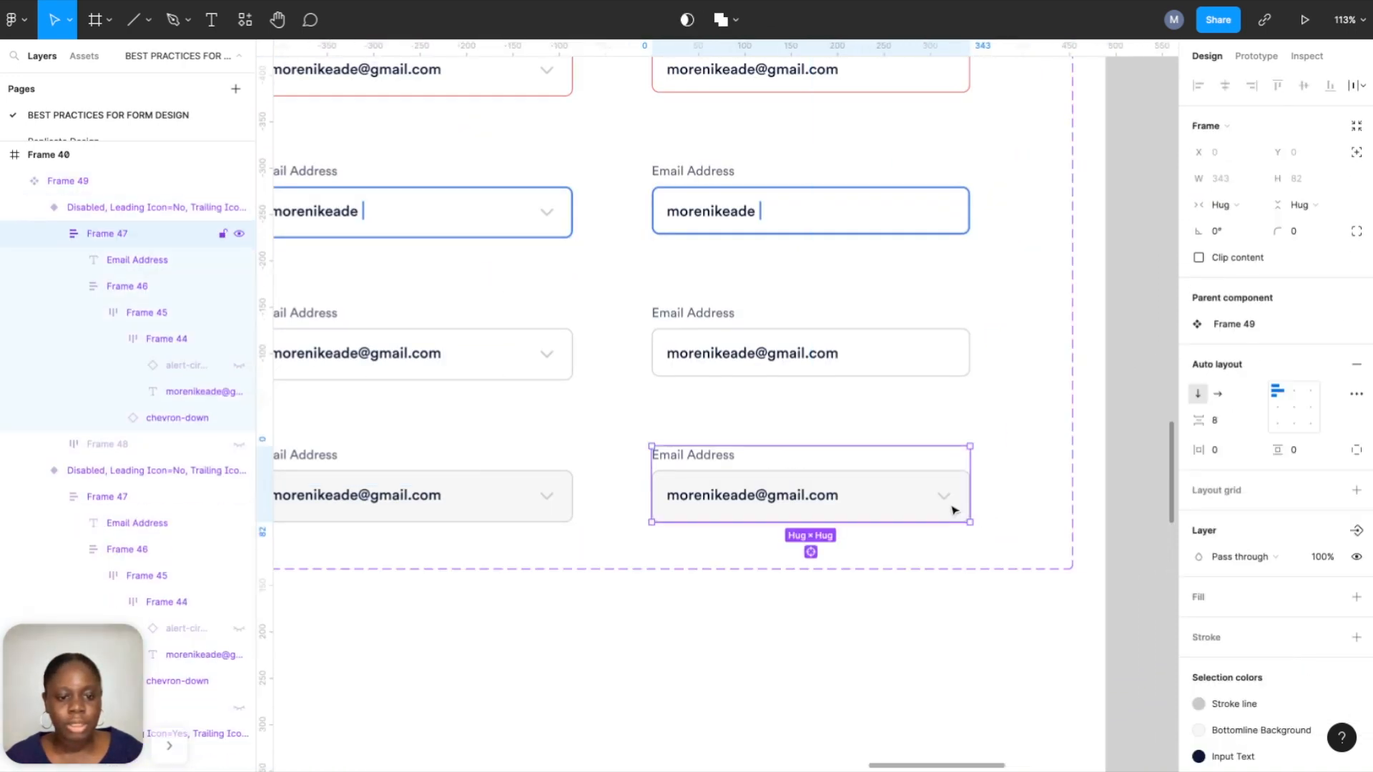
double_click(953, 510)
double_click(944, 496)
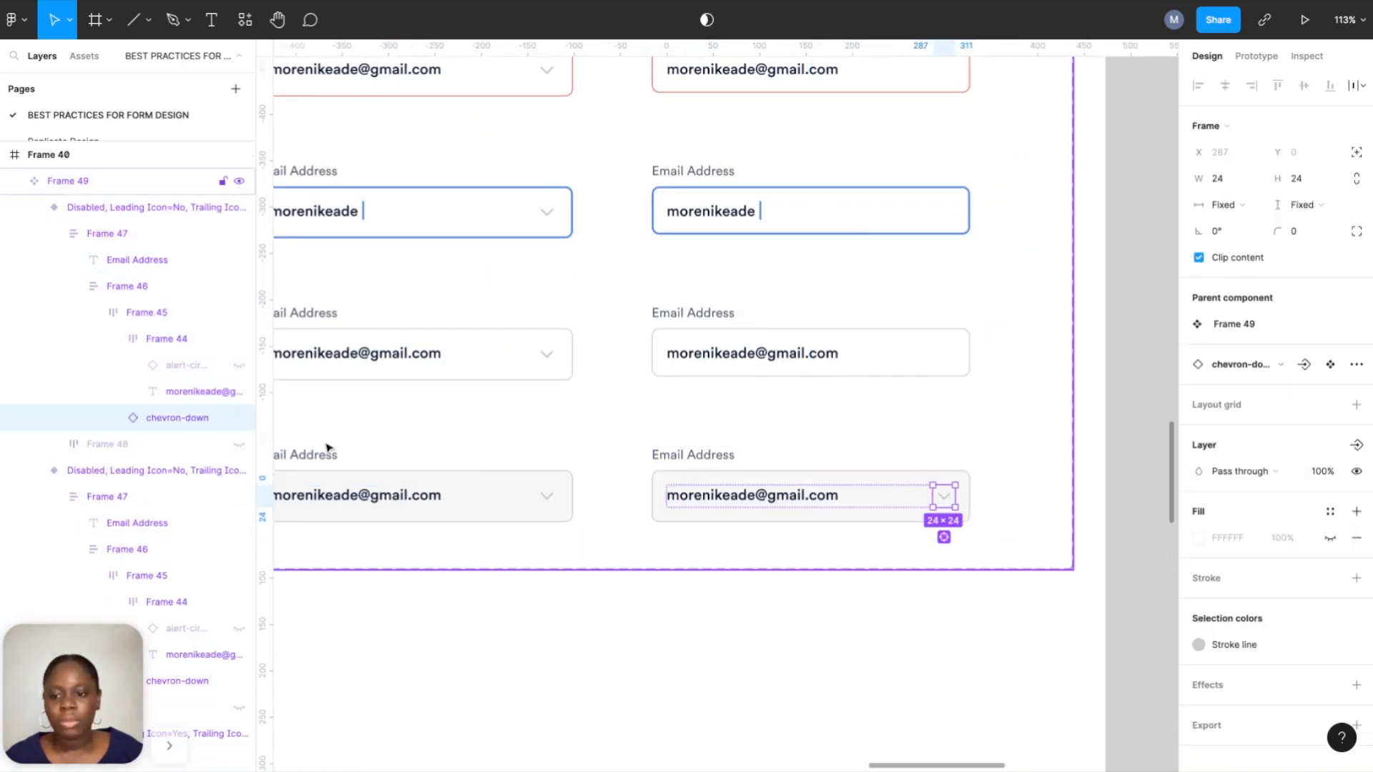
left_click(239, 418)
scroll(558, 444, "down", 6)
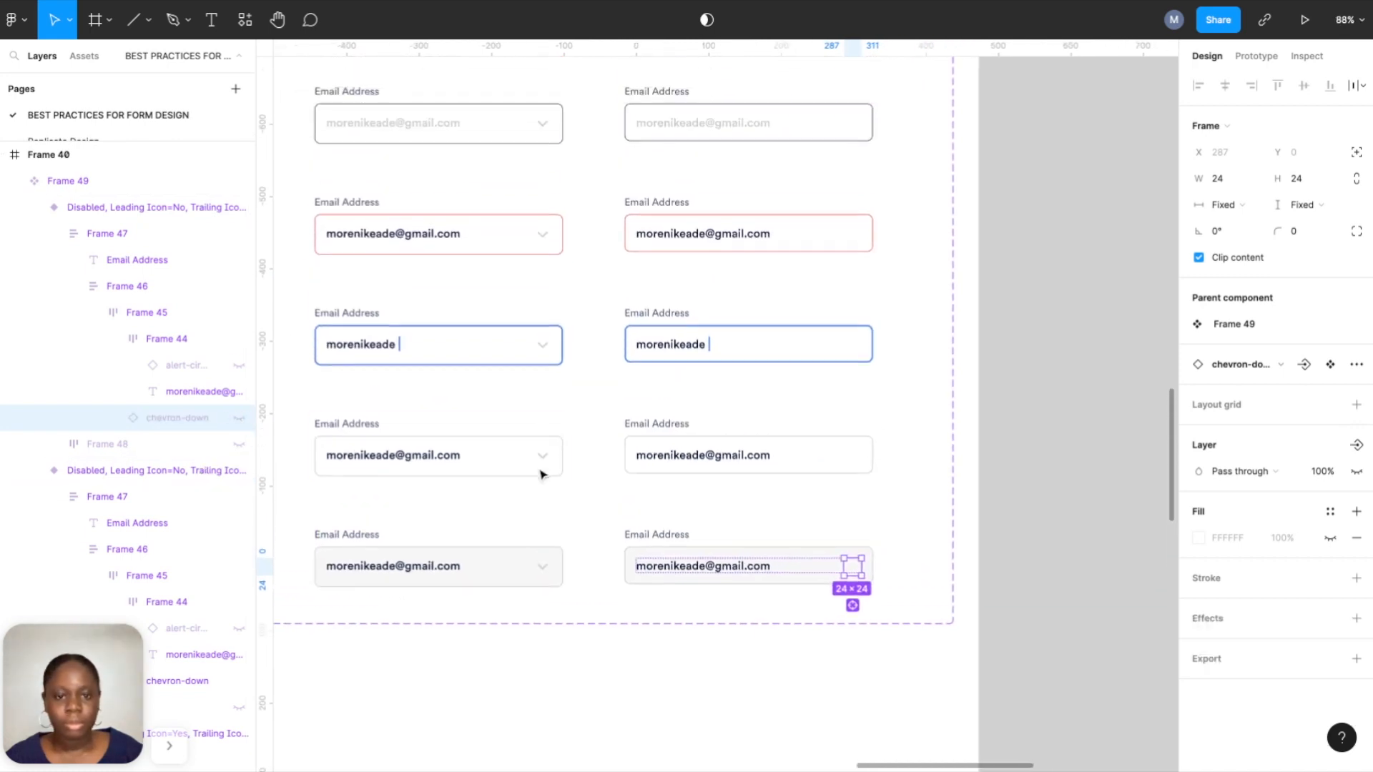
left_click(697, 168)
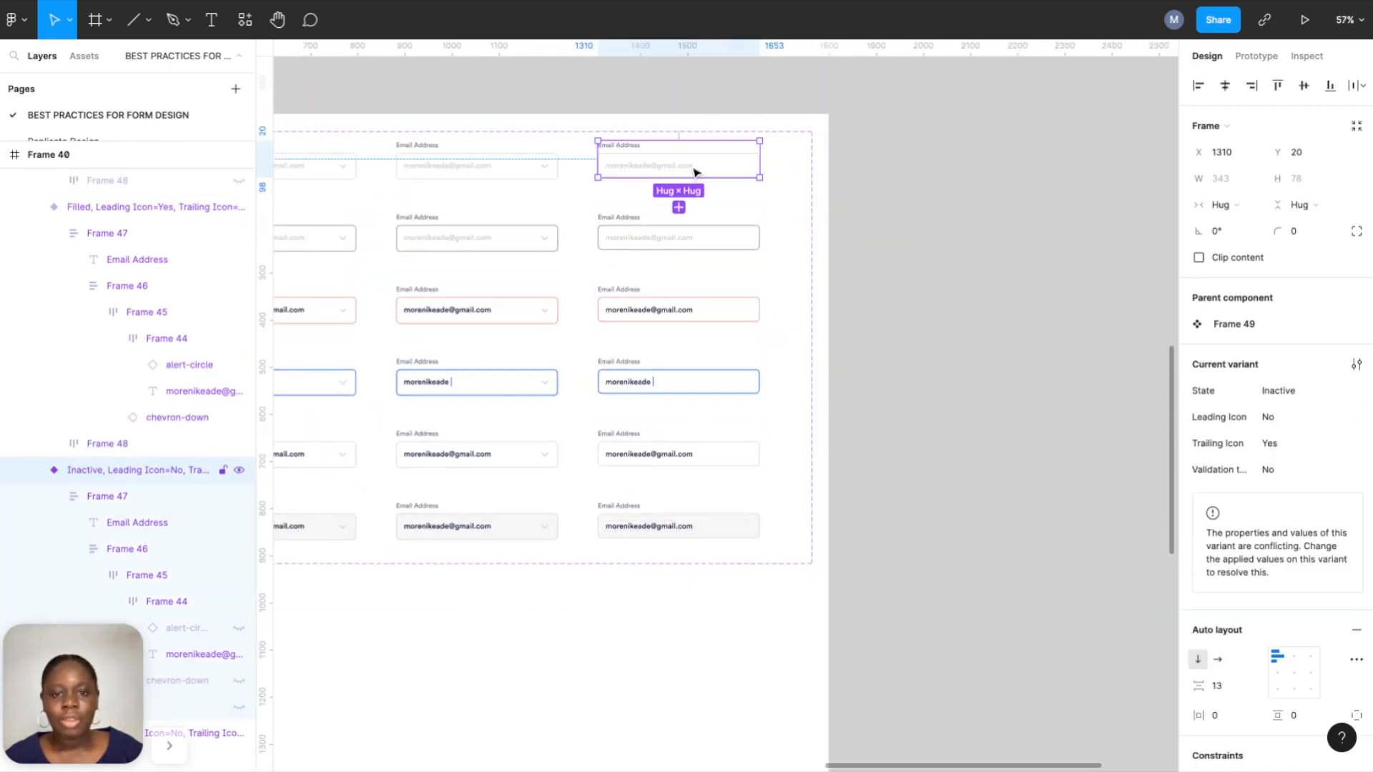
Select all six fourth-column variants and set their Trailing Icon property to No.
left_click(694, 234, "shift")
left_click(690, 315, "shift")
left_click(693, 380, "shift")
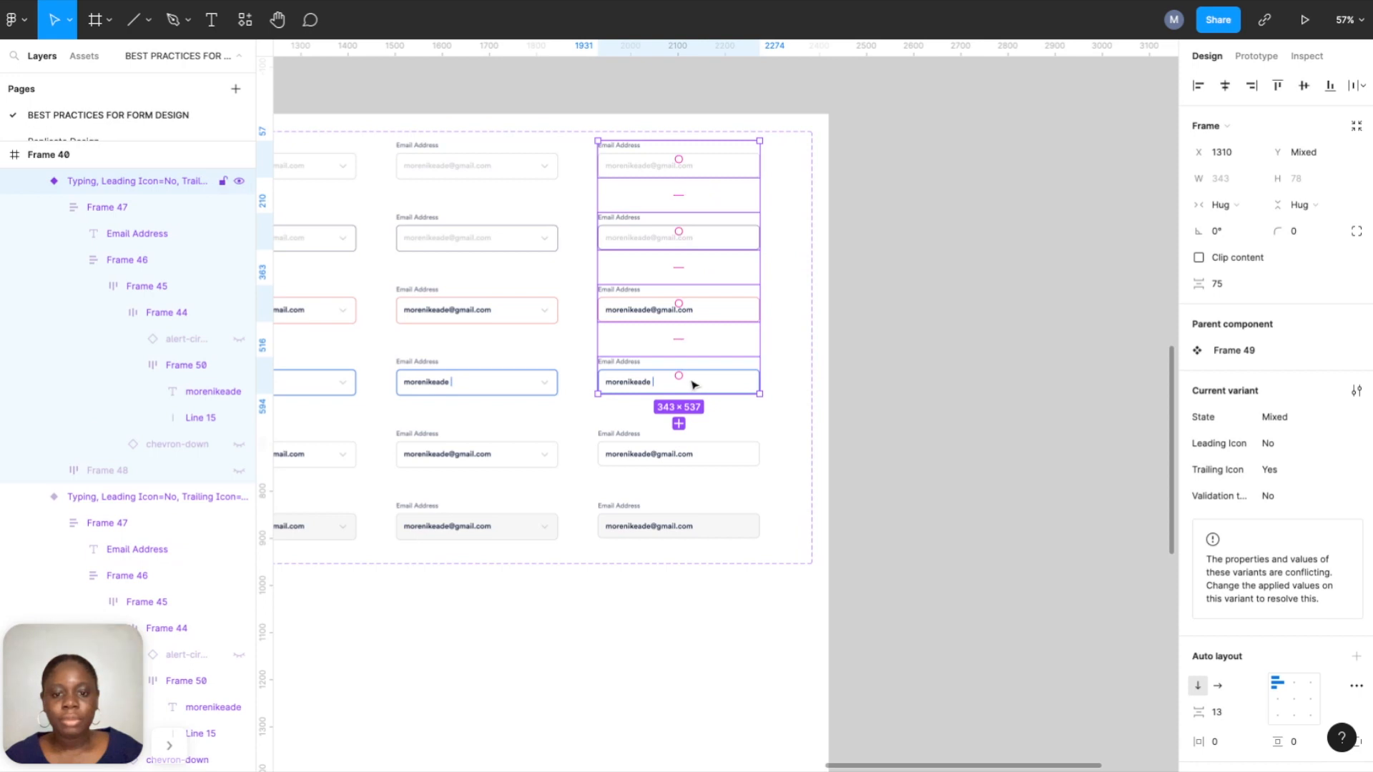
left_click(696, 452, "shift")
left_click(698, 531, "shift")
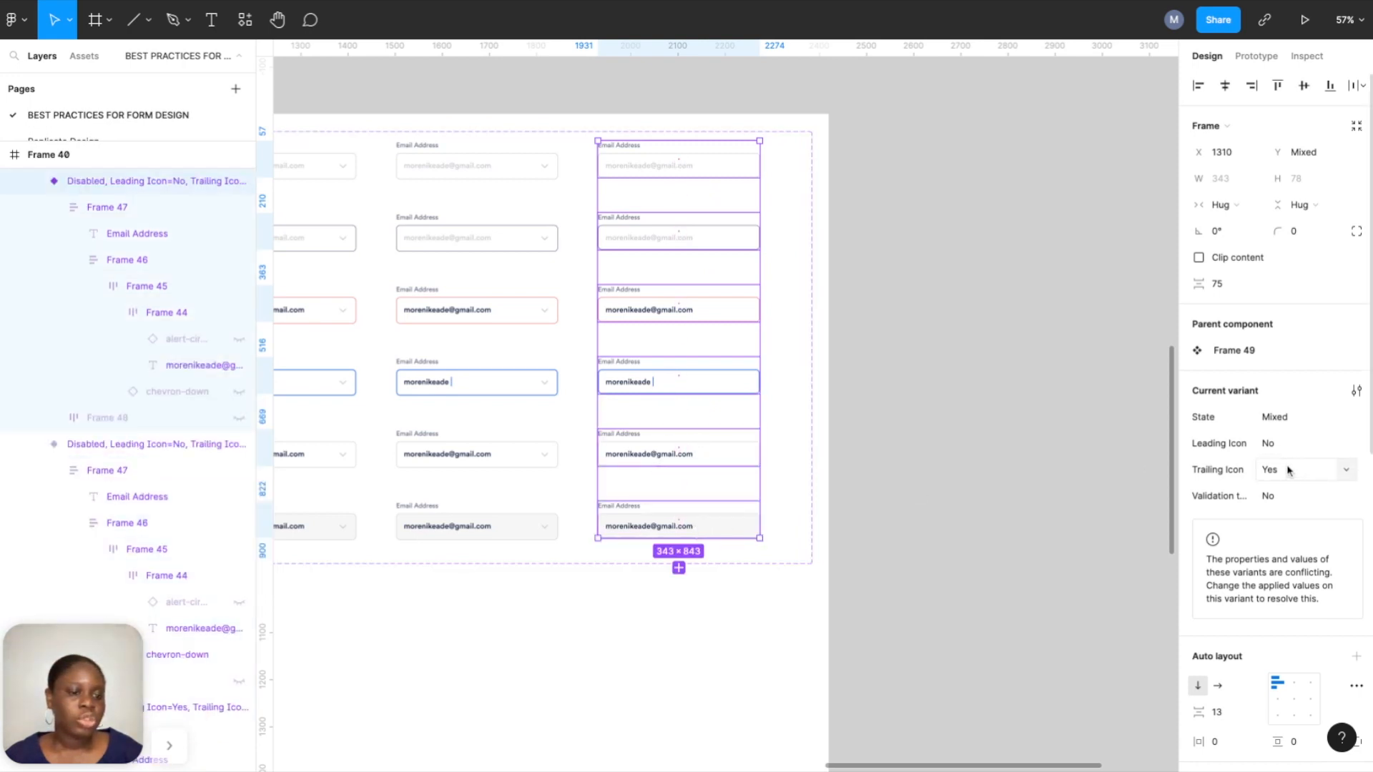
key("Return")
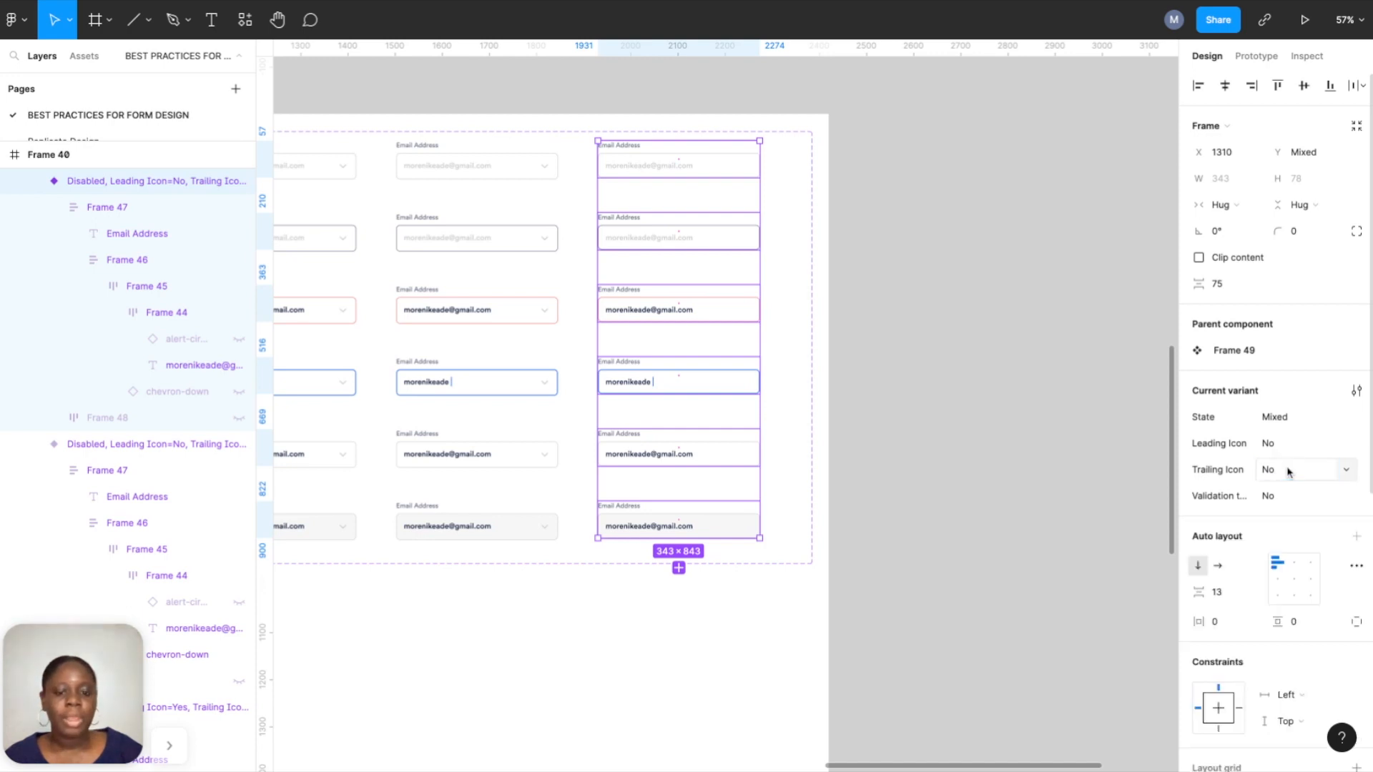
left_click(890, 323)
scroll(892, 325, "down", 4)
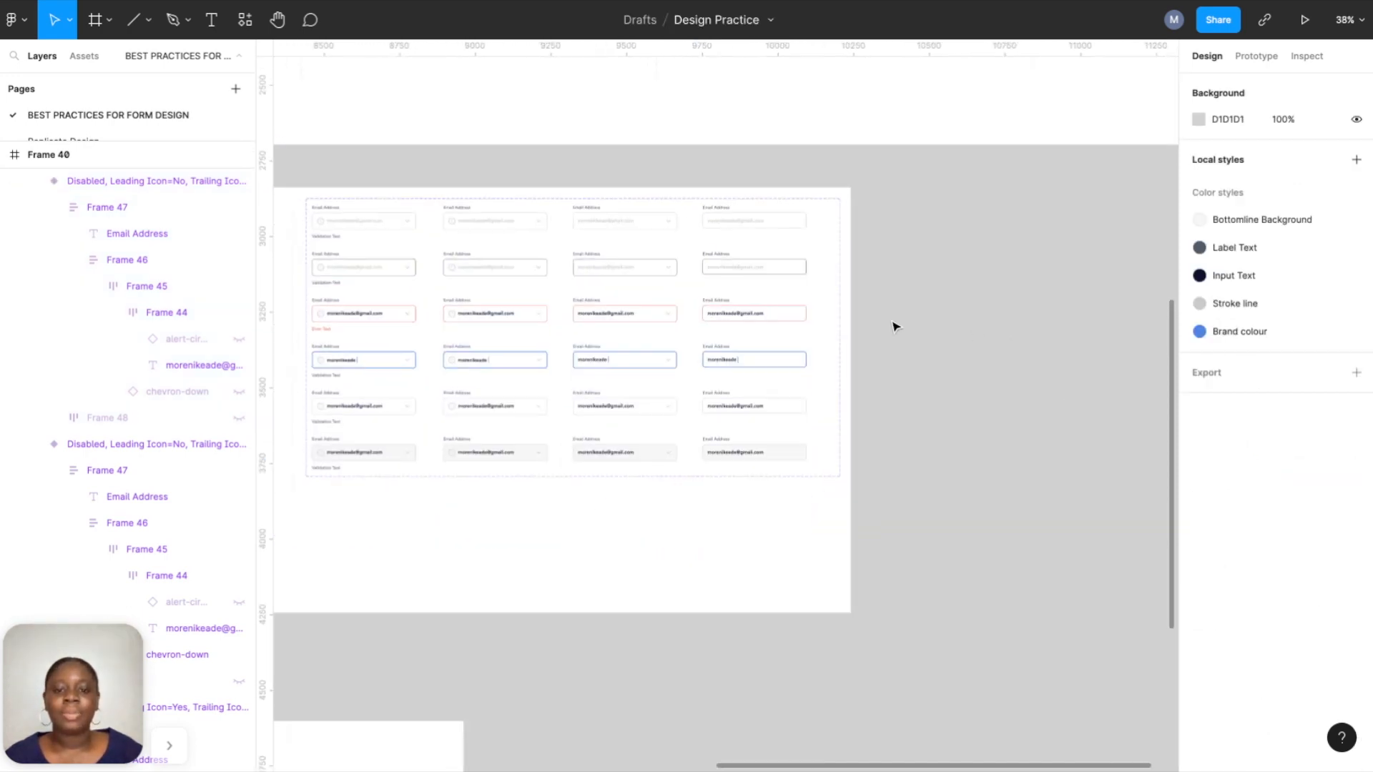
scroll(715, 303, "left", 2)
scroll(714, 303, "up", 4)
scroll(726, 406, "left", 5)
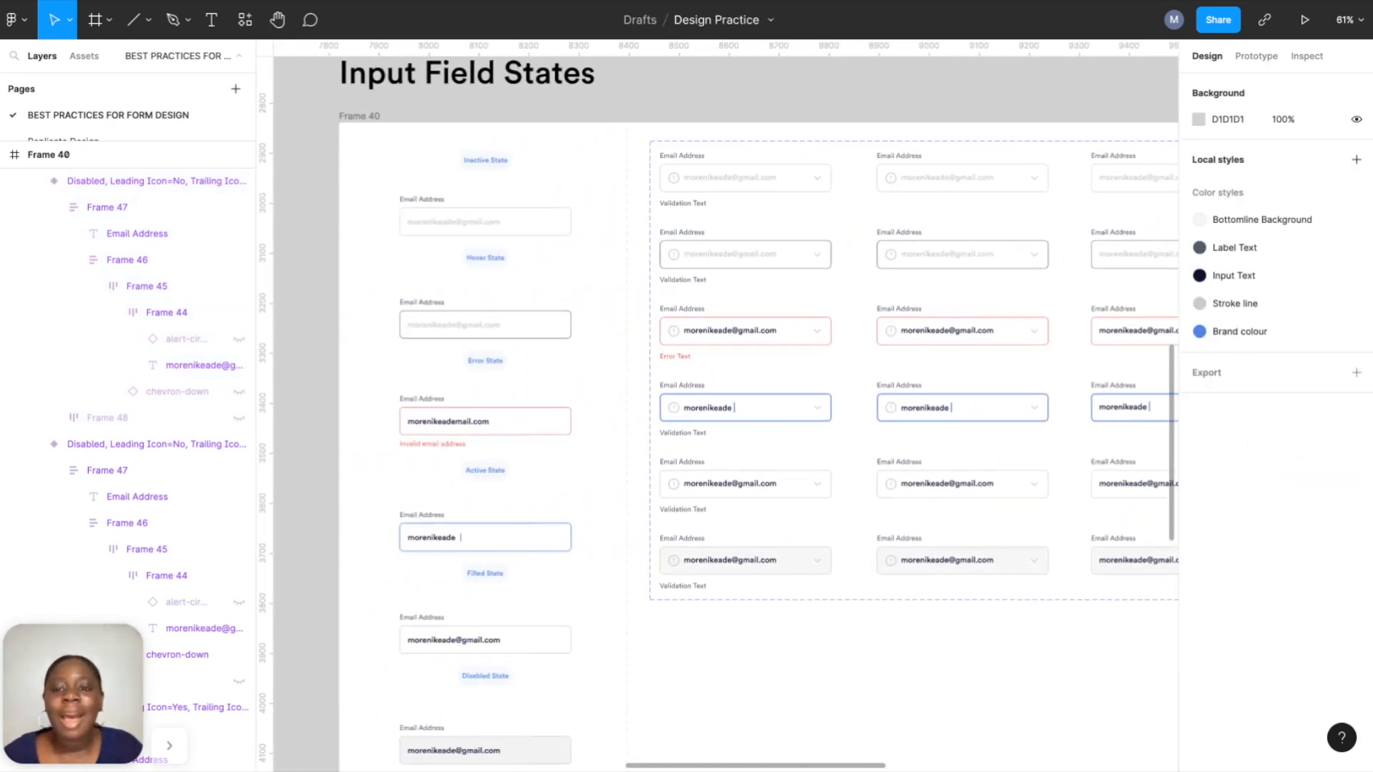
scroll(726, 406, "up", 1)
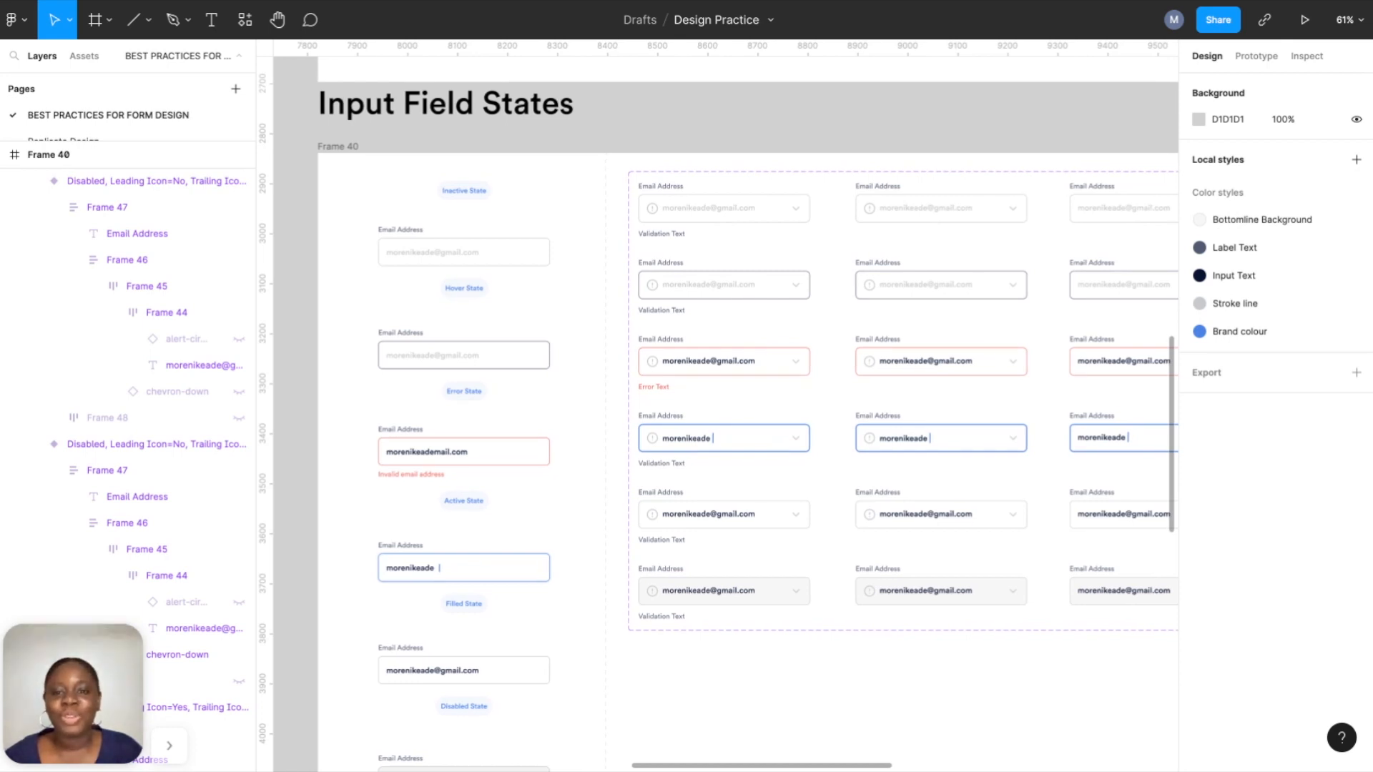
scroll(726, 407, "right", 5)
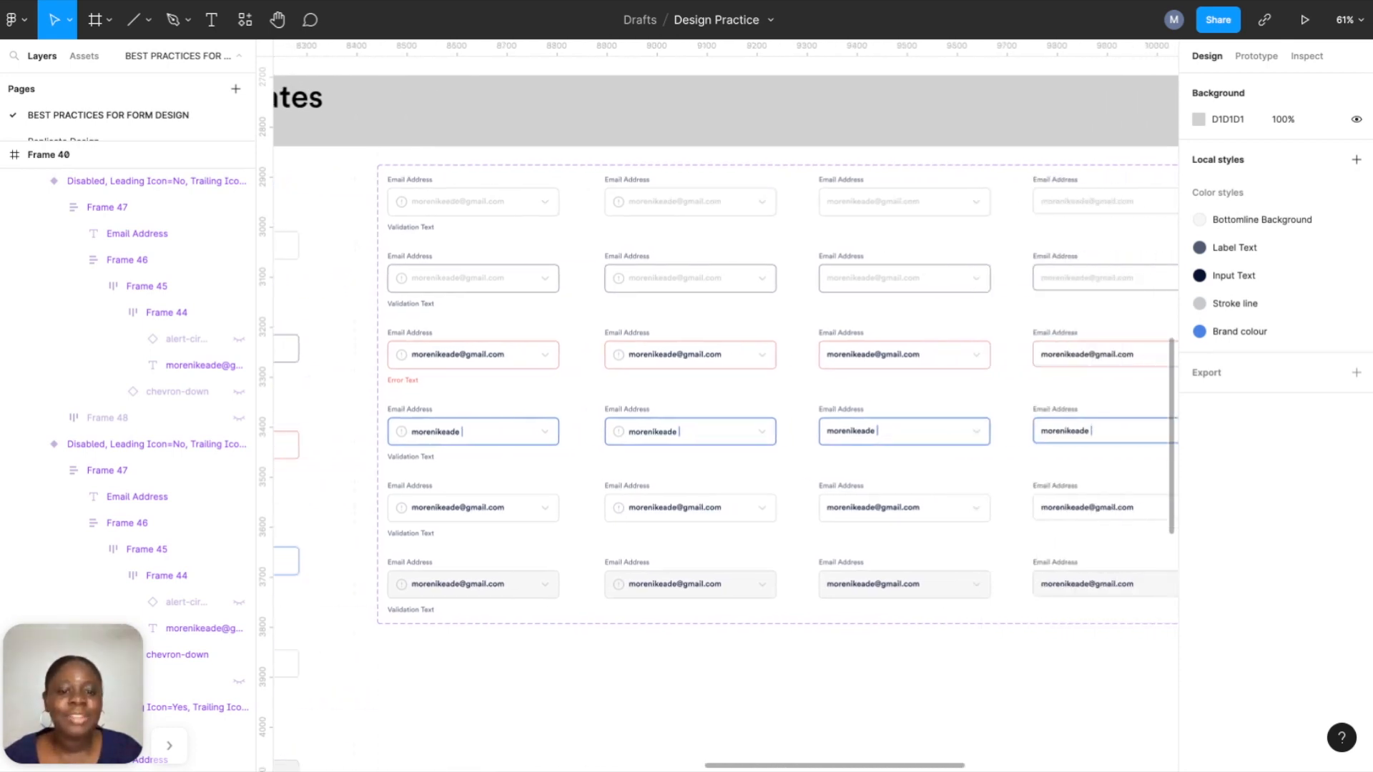
scroll(726, 406, "right", 2)
scroll(726, 406, "down", 1)
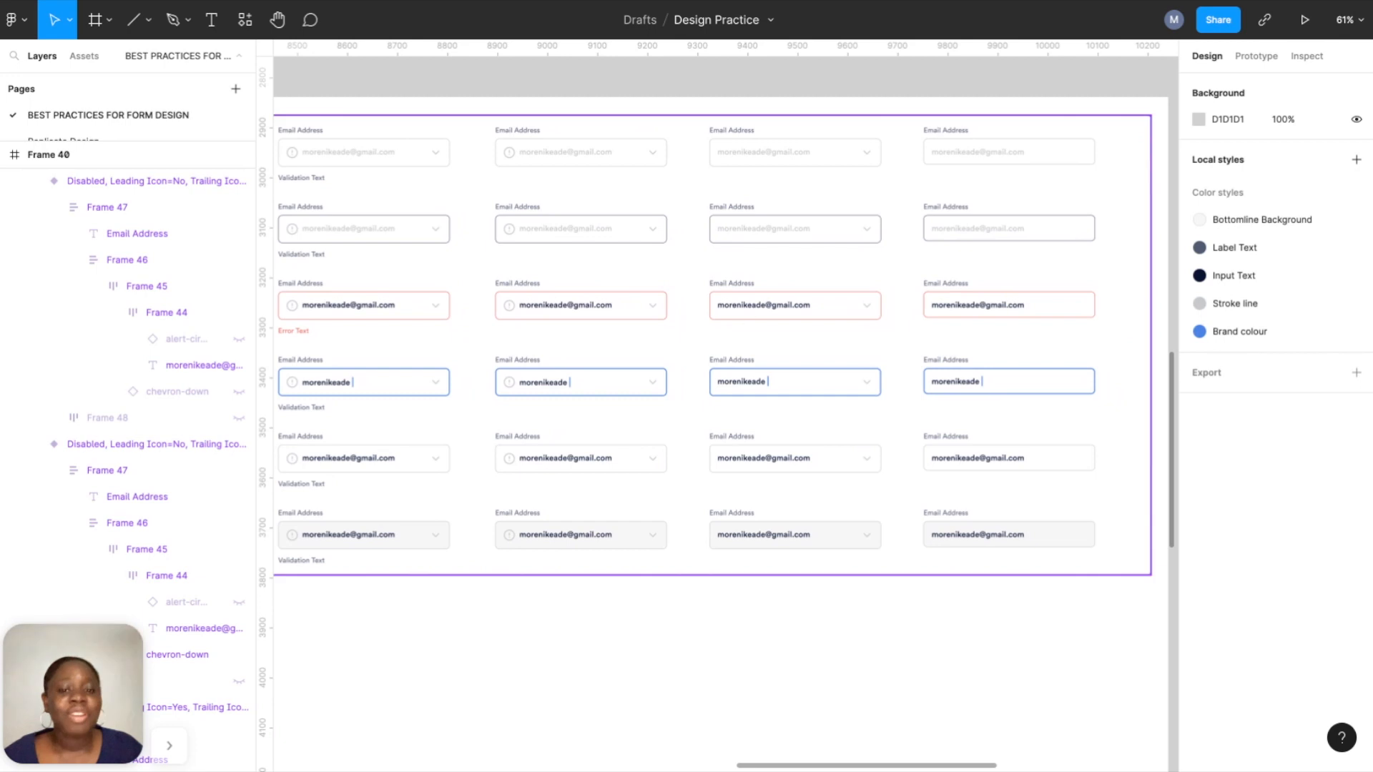
scroll(758, 315, "left", 1)
scroll(758, 315, "up", 1)
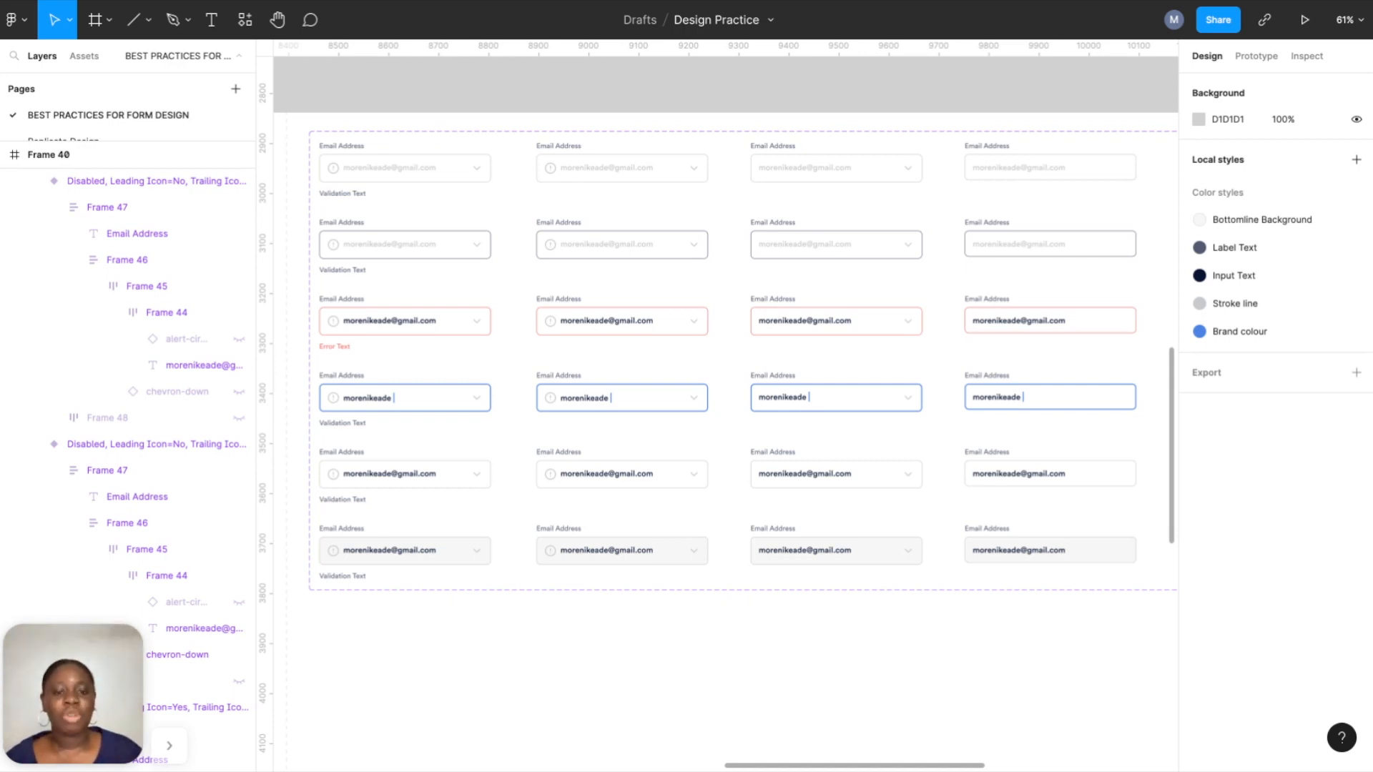
scroll(755, 308, "down", 3)
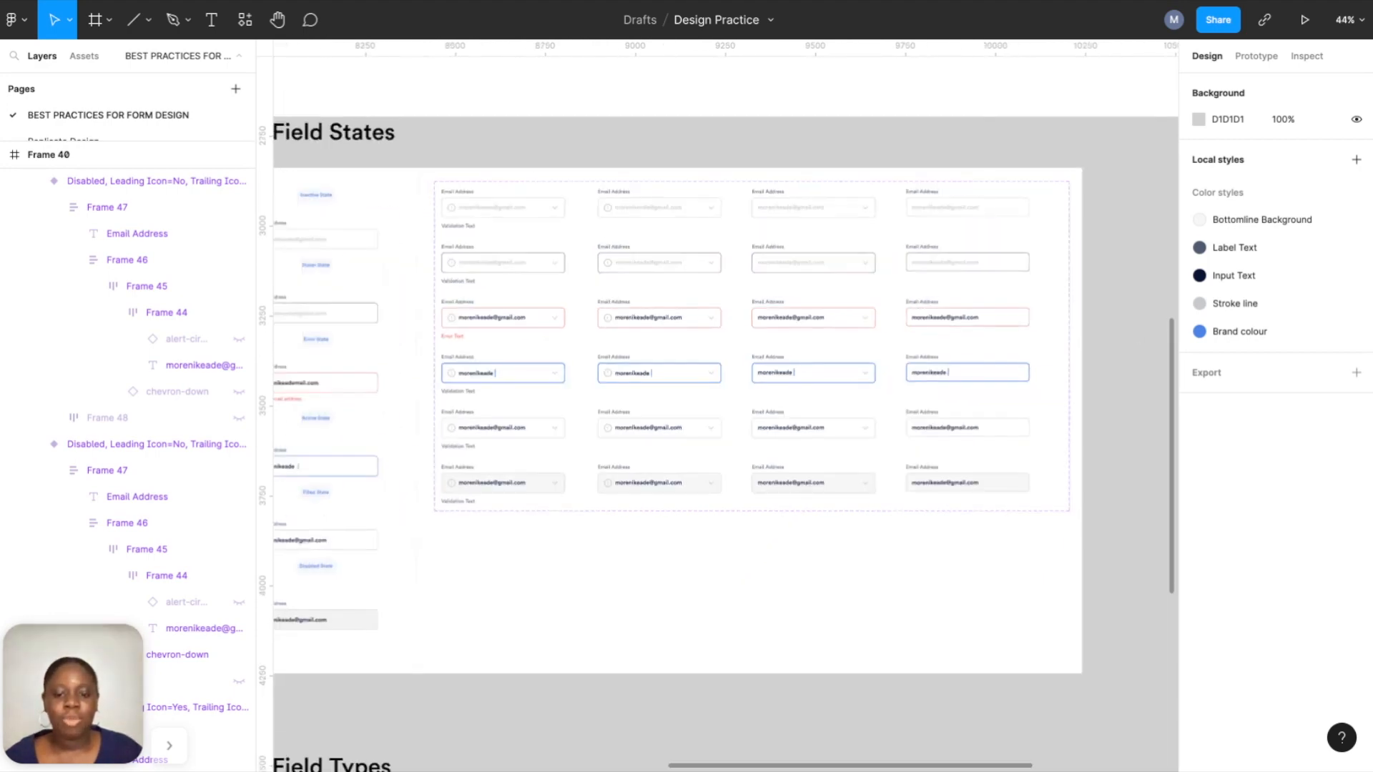
scroll(756, 309, "up", 4)
scroll(756, 309, "down", 3)
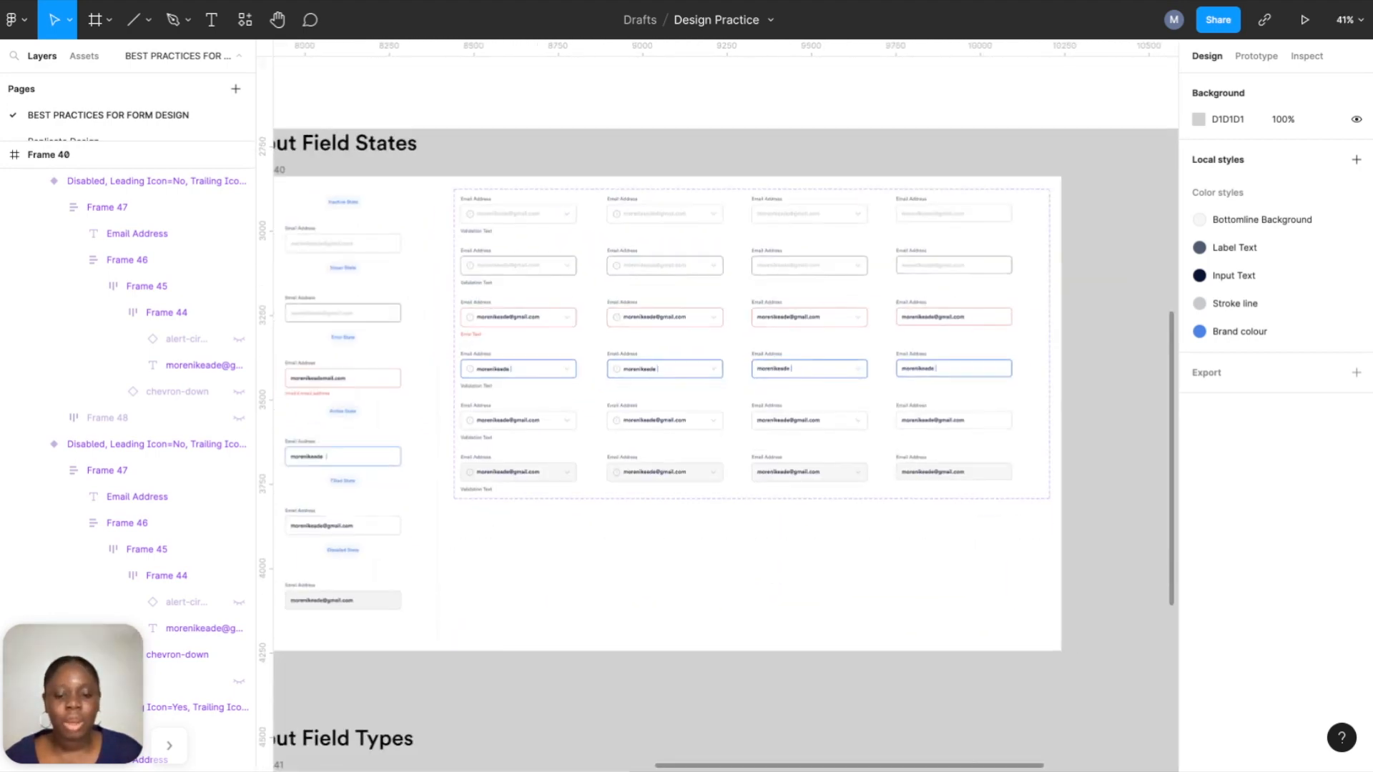
scroll(485, 272, "down", 10)
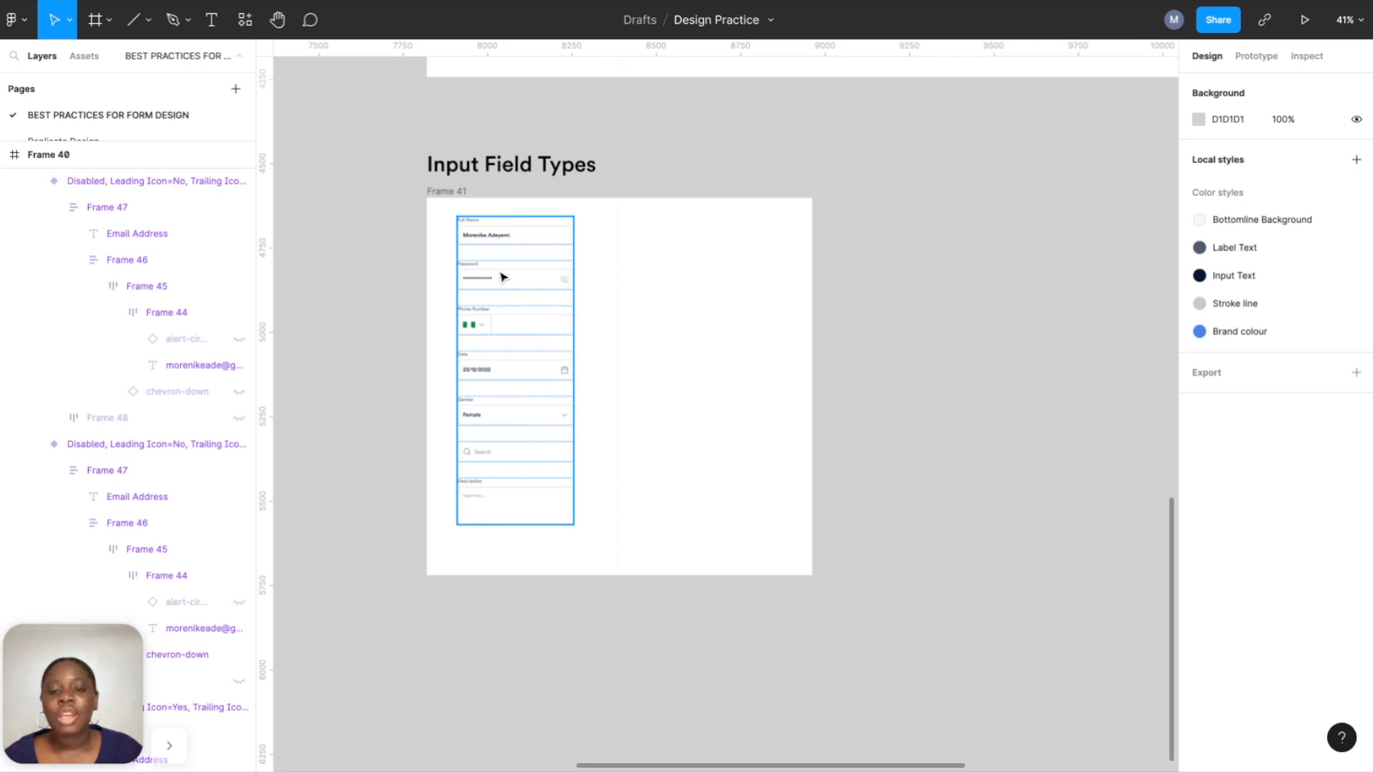
Inspect the form column's Full Name and Password field groups.
scroll(485, 271, "up", 5)
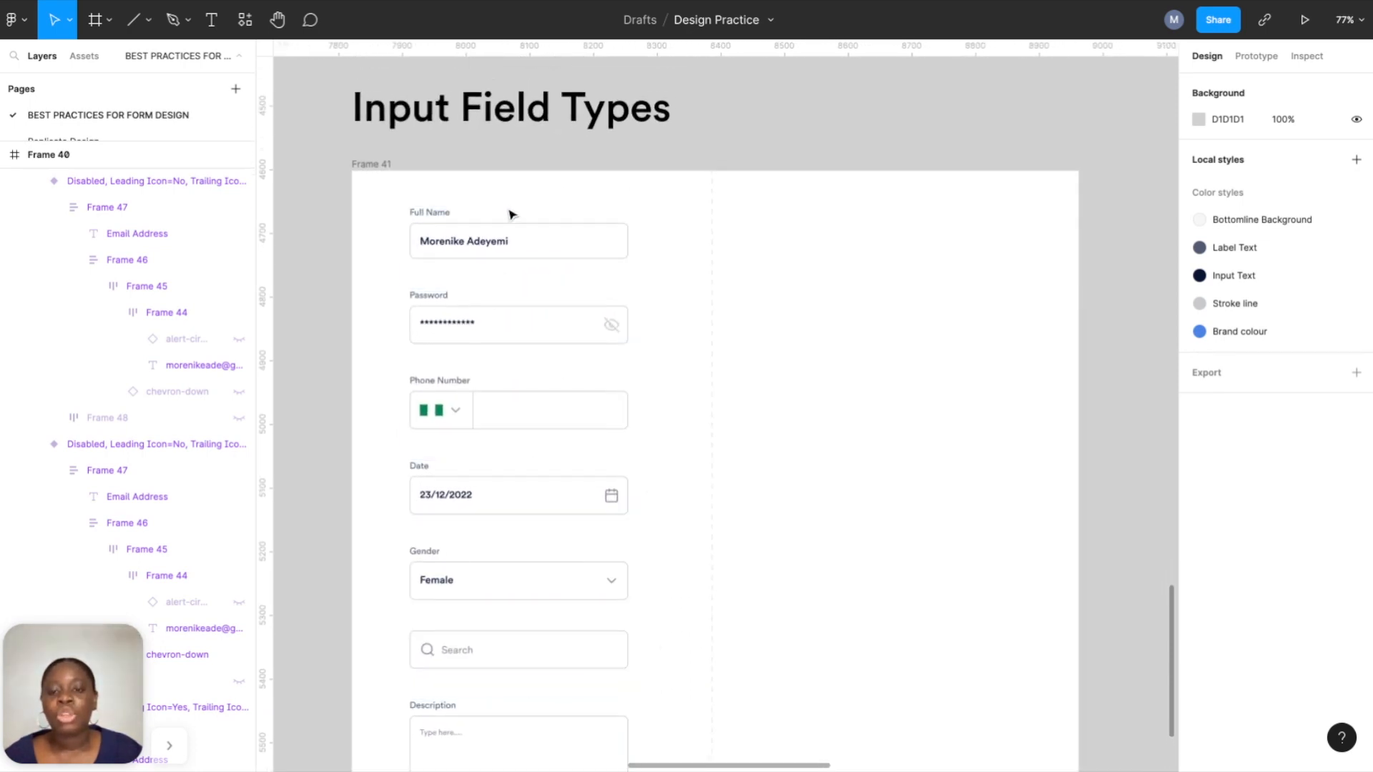
scroll(510, 233, "up", 2)
left_click(472, 241)
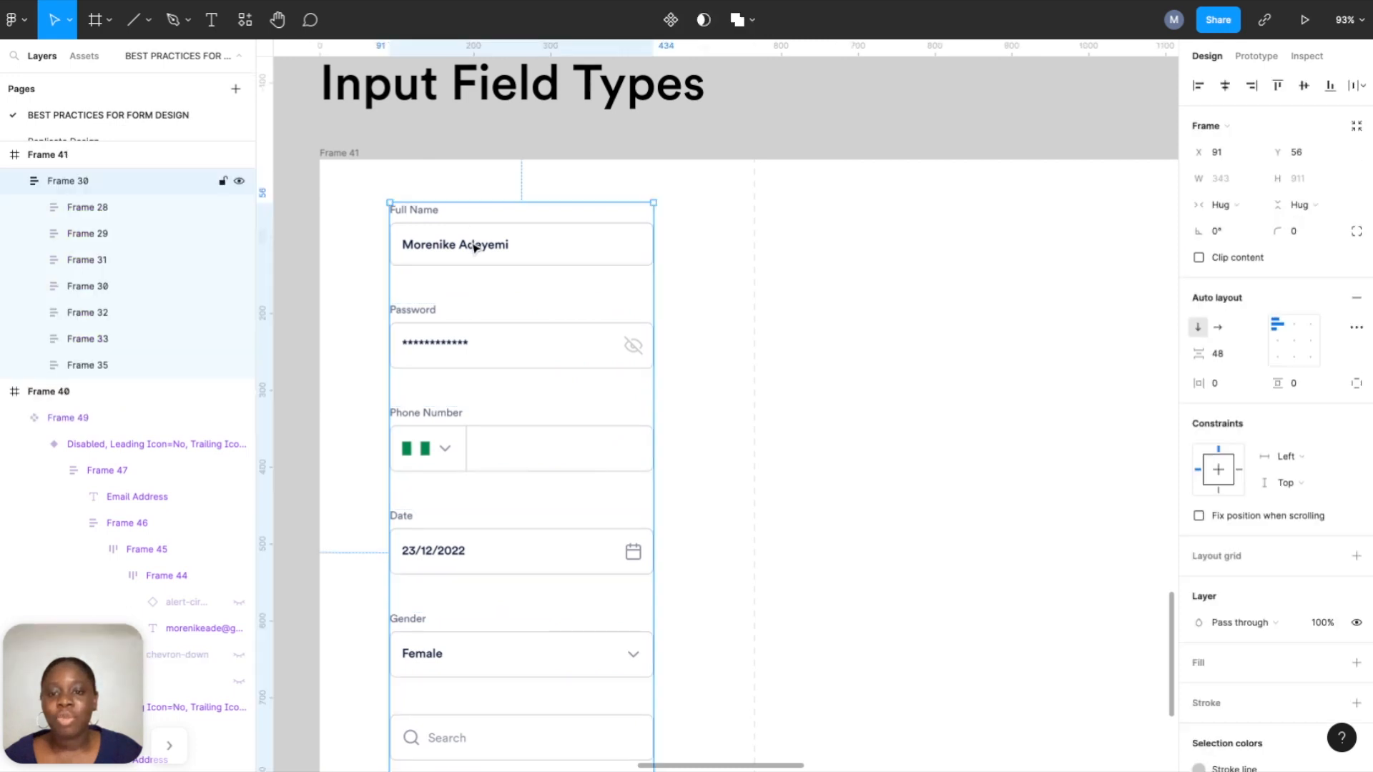
left_click(474, 244)
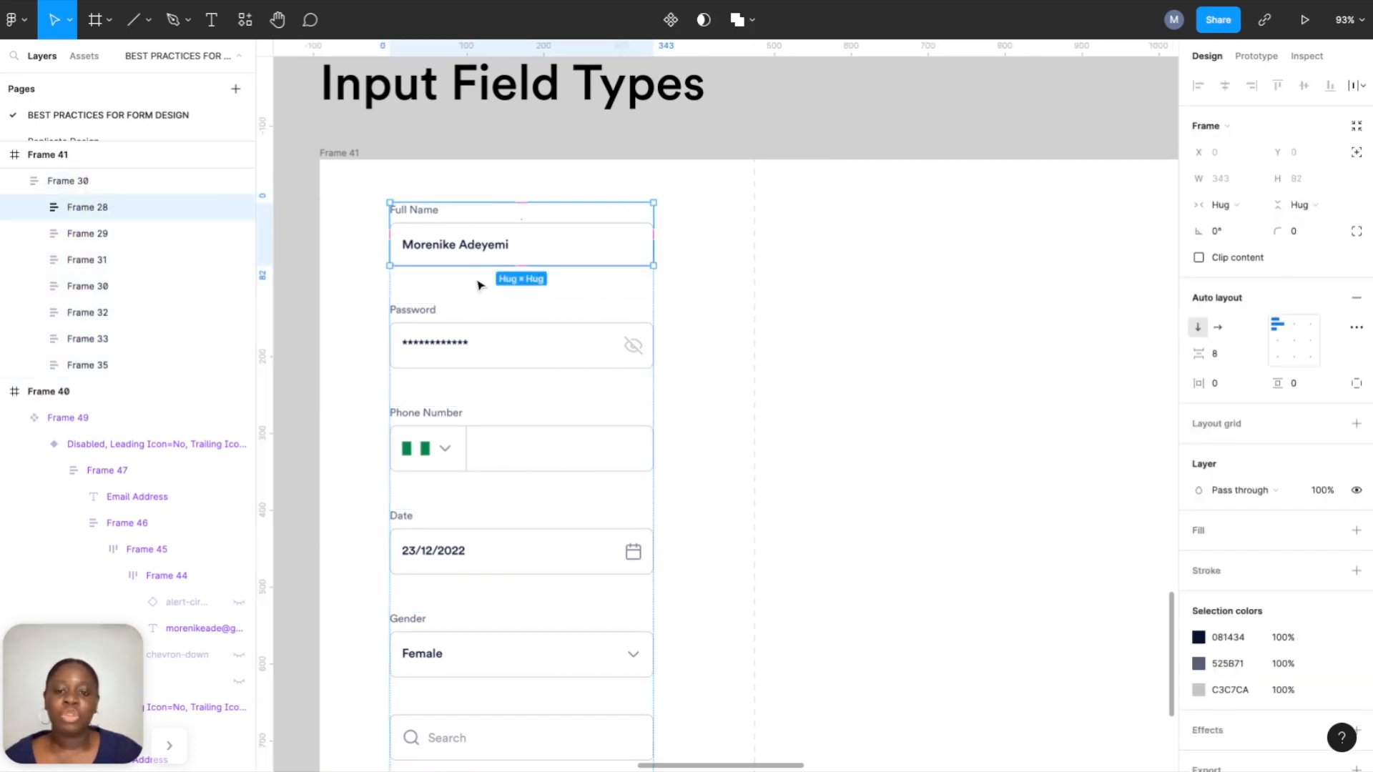
left_click(495, 335)
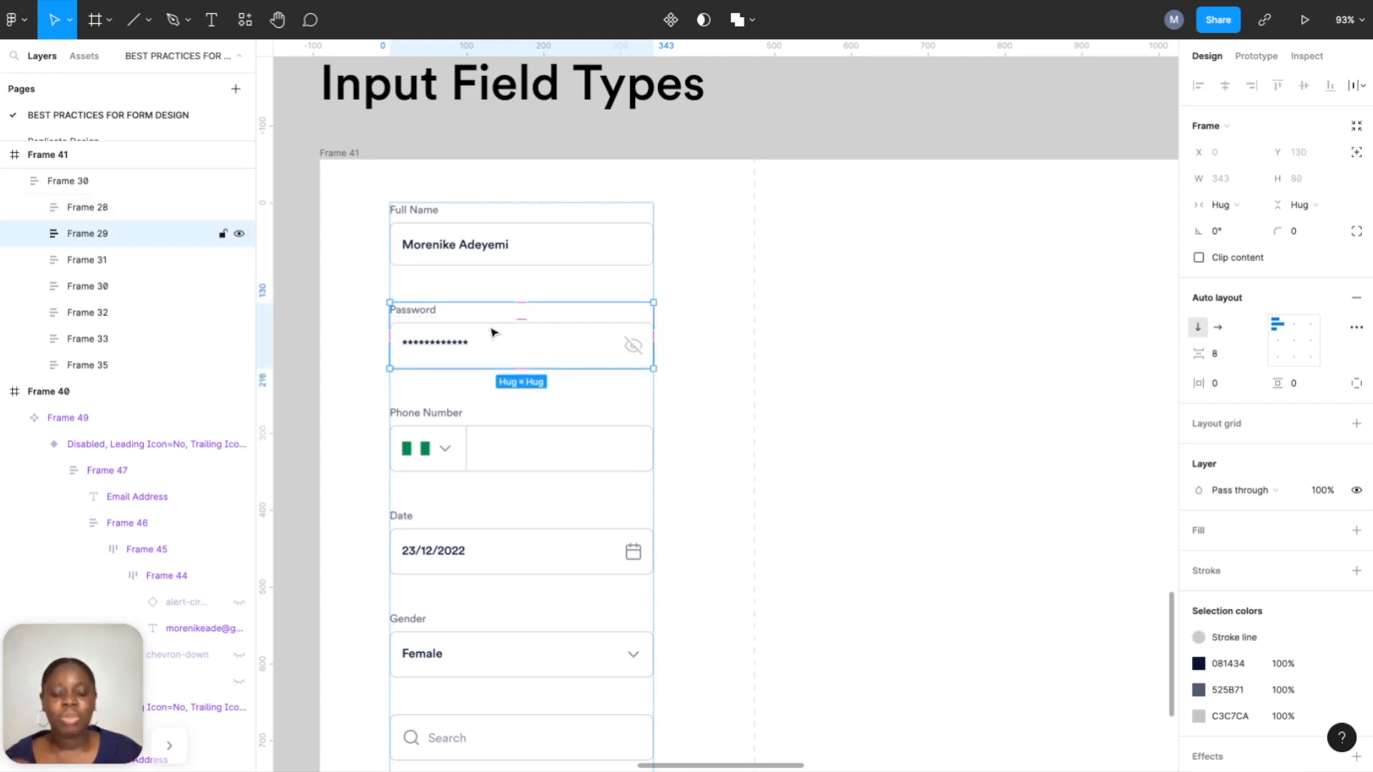
Locate the filled email field variant in the Input Field States grid.
scroll(613, 362, "up", 3)
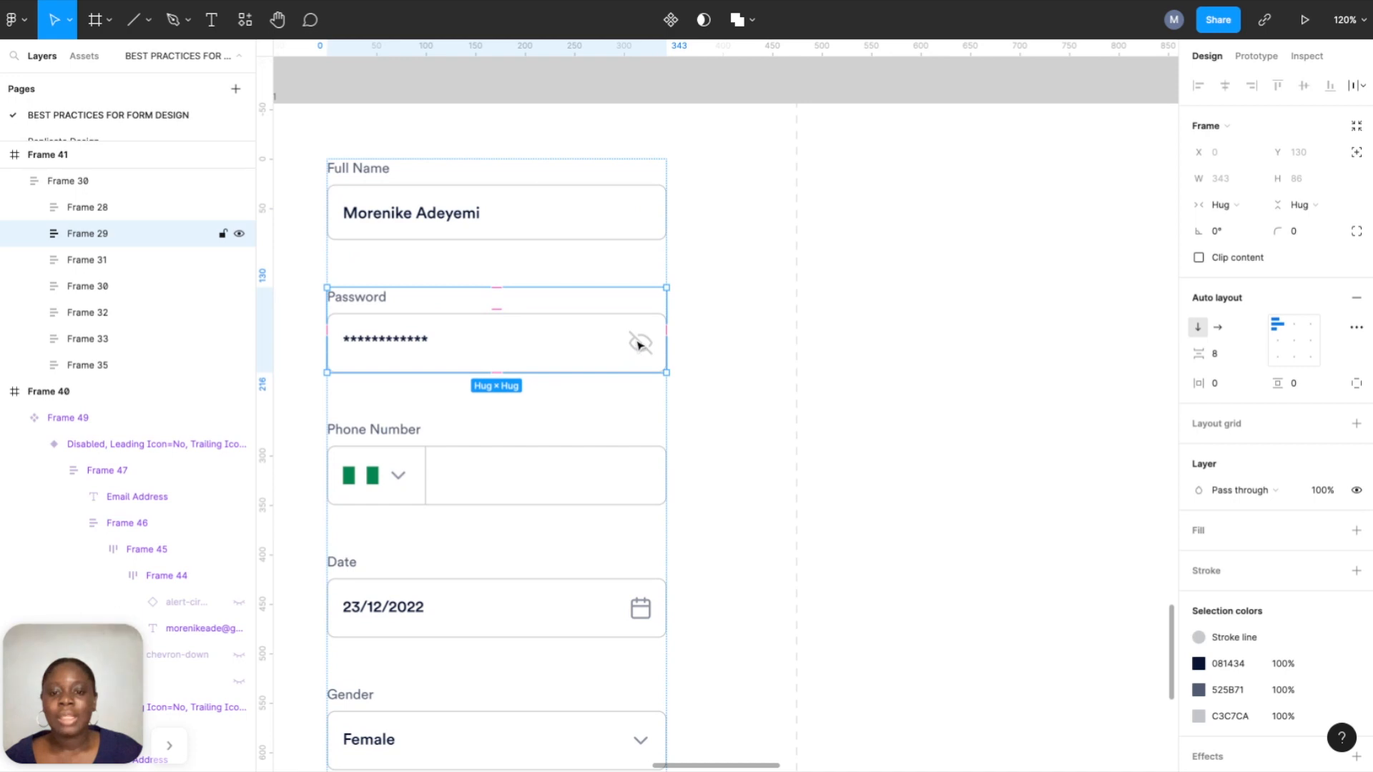
scroll(625, 345, "down", 3)
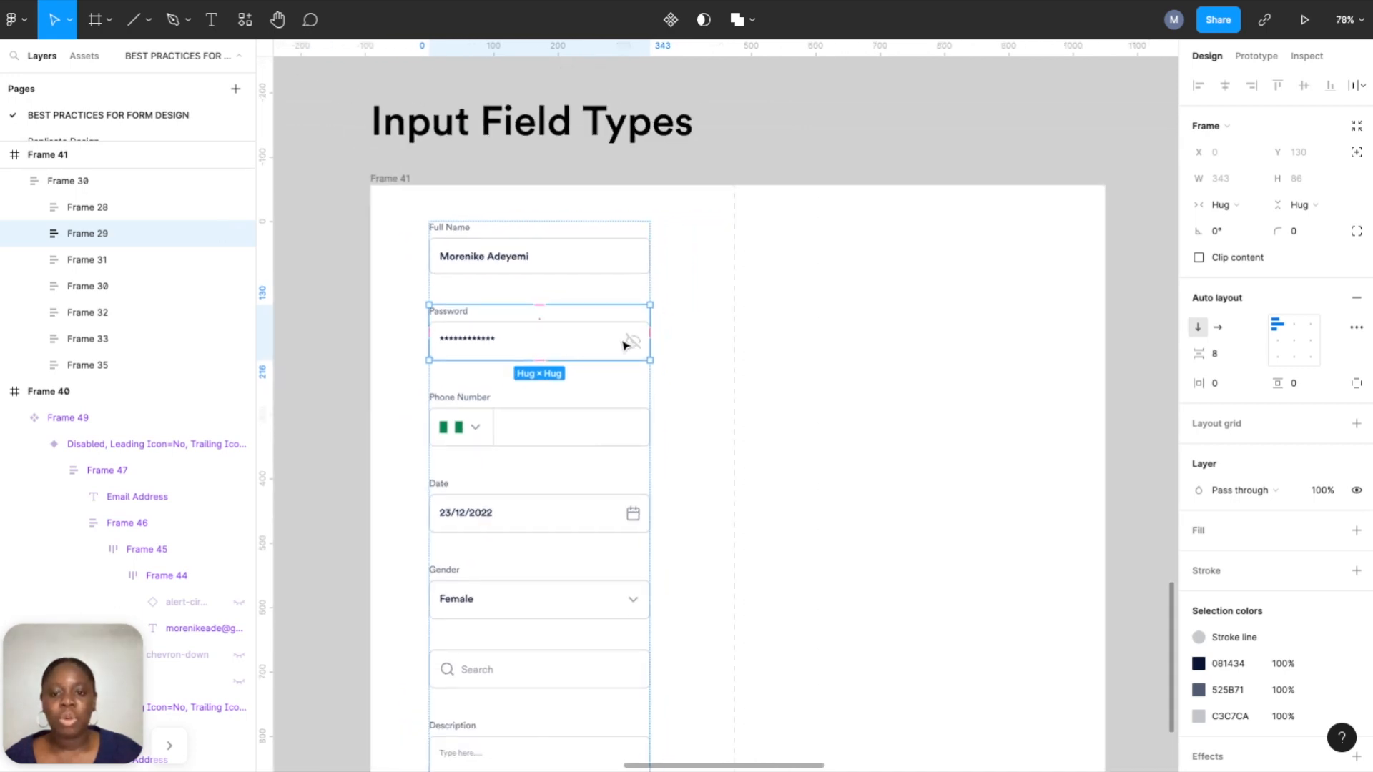
scroll(624, 346, "down", 5)
scroll(624, 346, "right", 3)
scroll(625, 346, "up", 4)
scroll(888, 324, "up", 1)
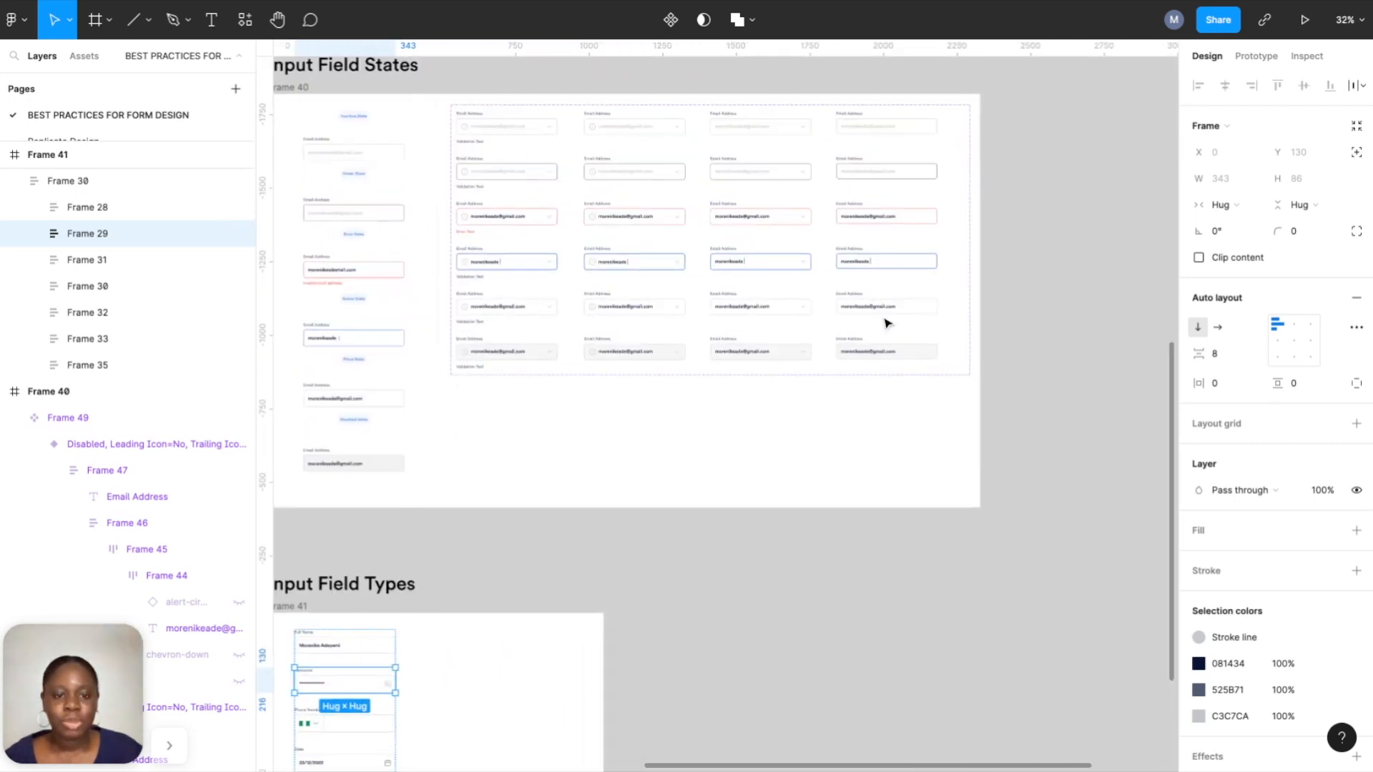
scroll(887, 324, "up", 3)
left_click(884, 304)
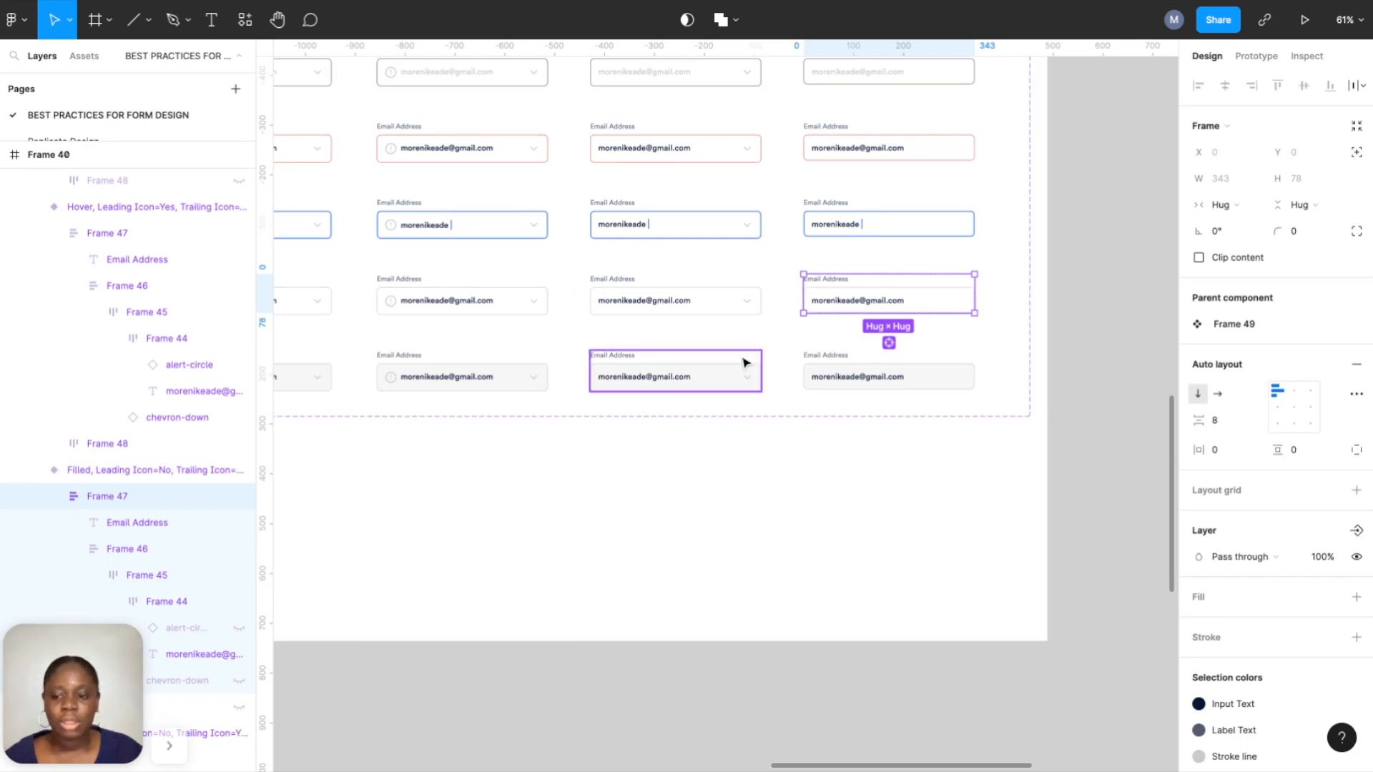
left_click(151, 470)
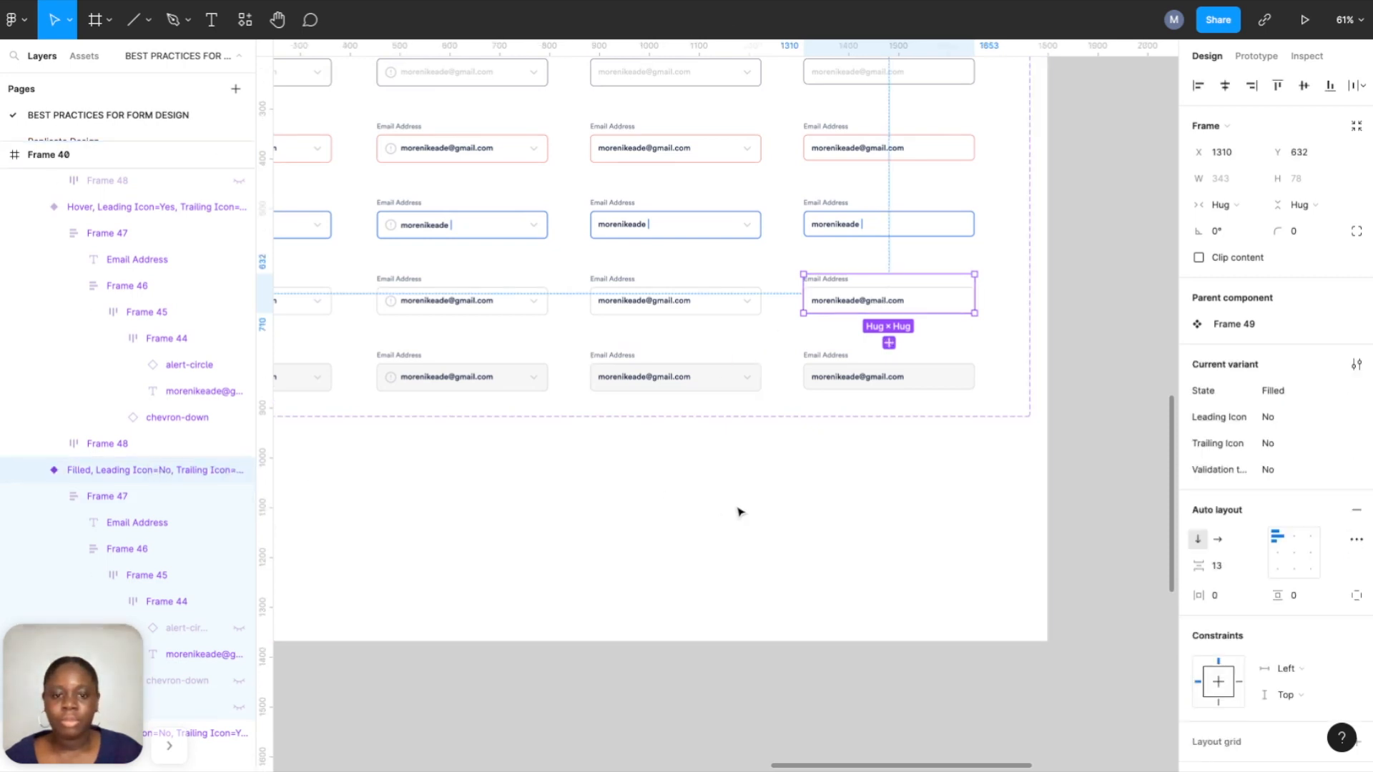
Select the filled email field with trailing icon and target the Input Field Types frame.
scroll(741, 512, "down", 9)
scroll(740, 512, "left", 9)
scroll(880, 349, "up", 4)
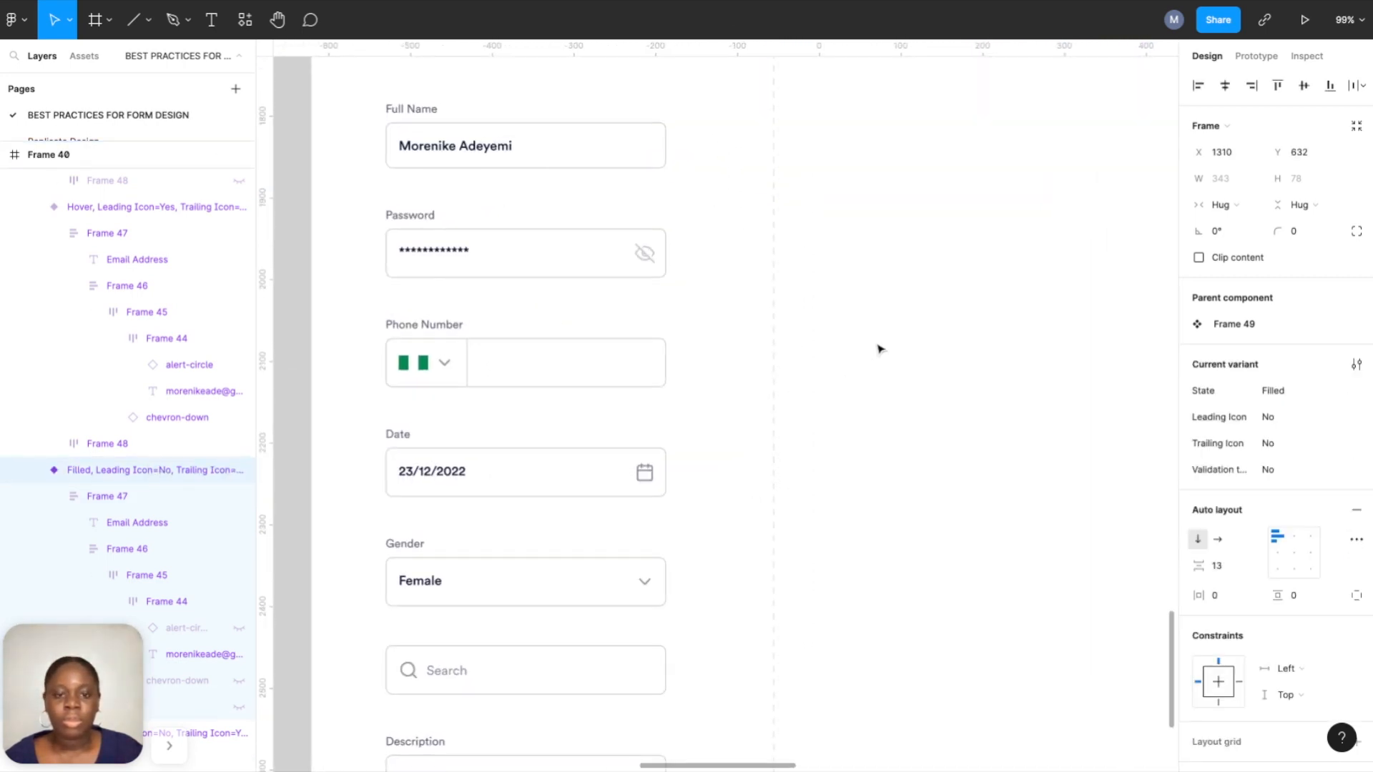
scroll(880, 349, "up", 10)
scroll(880, 349, "right", 6)
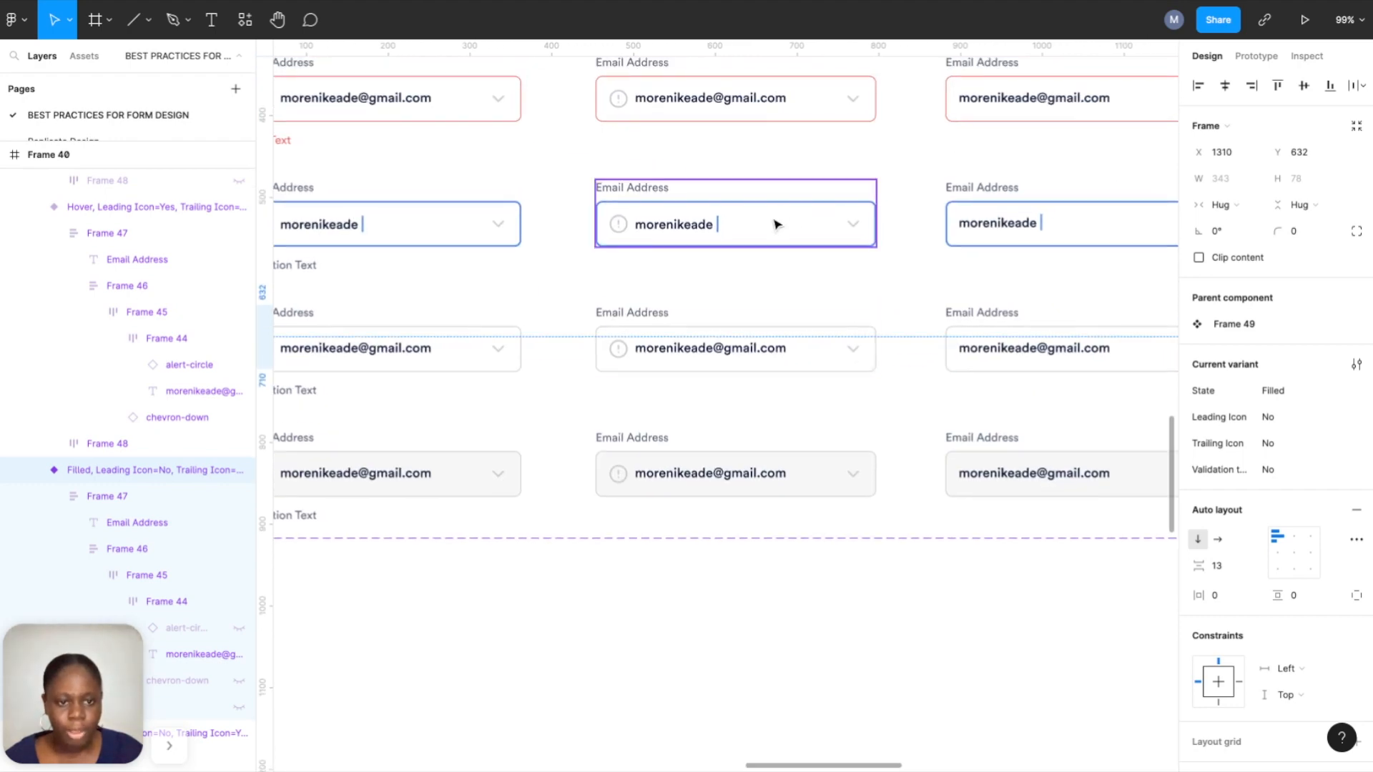
scroll(778, 224, "down", 3)
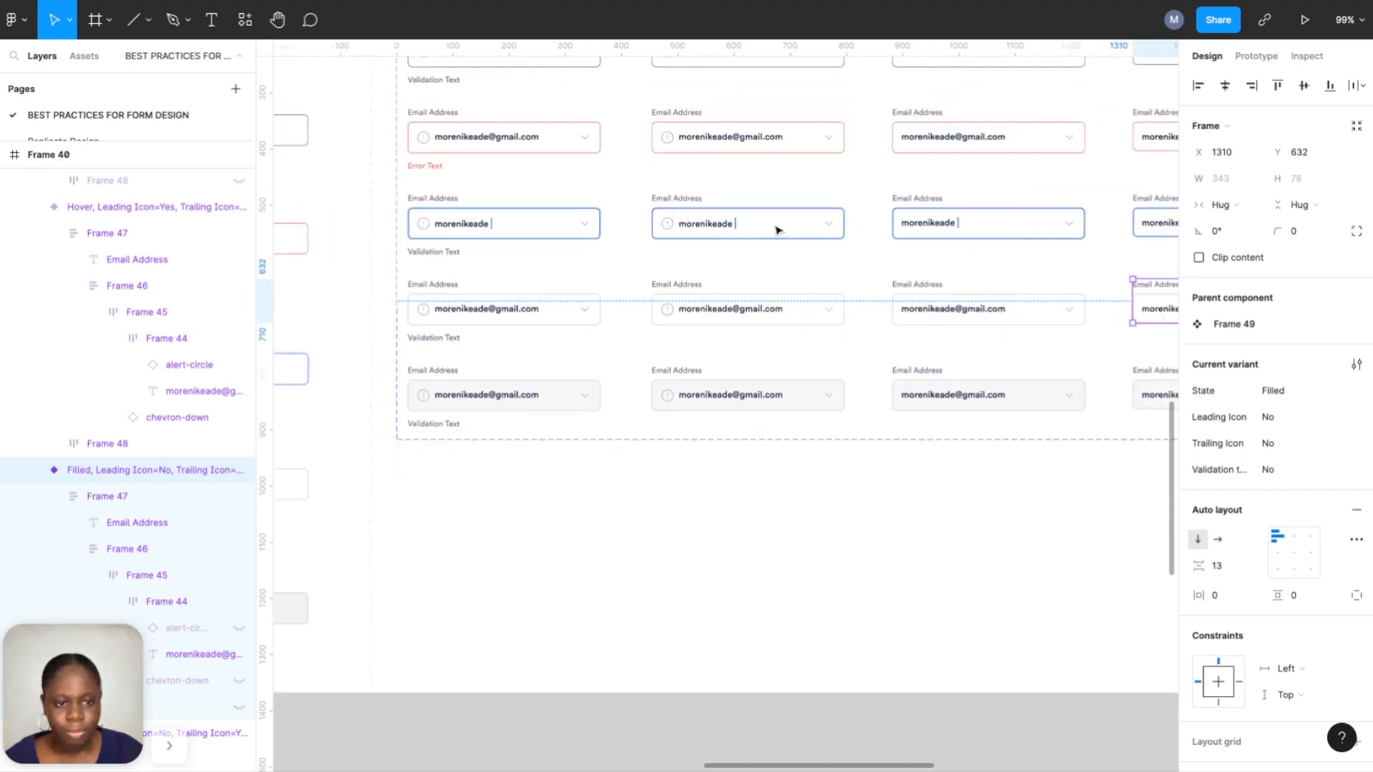
left_click(965, 321)
scroll(963, 319, "down", 10)
scroll(963, 319, "left", 10)
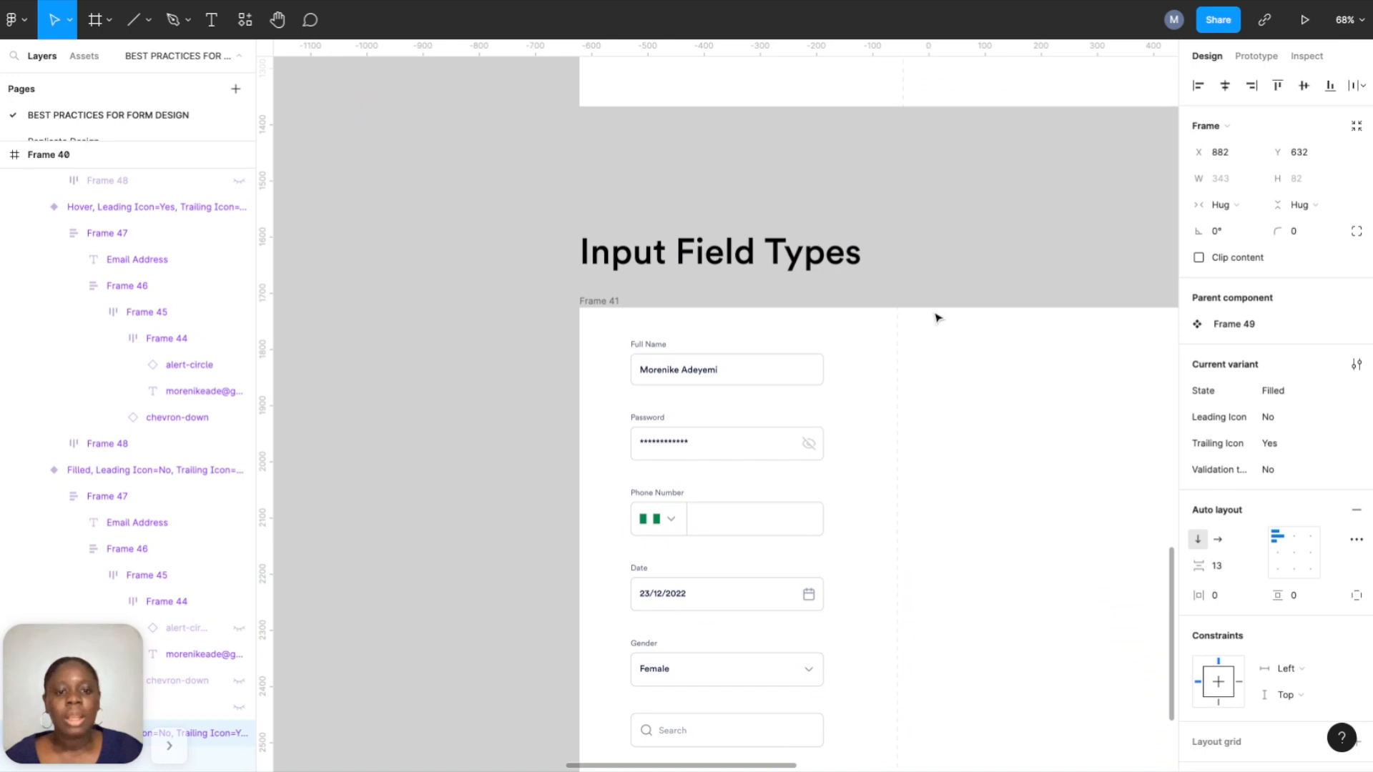
scroll(937, 318, "down", 3)
scroll(937, 317, "right", 4)
left_click(913, 377)
Paste the email field right of the form and swap its dropdown arrow for an eye icon.
key("ctrl+v")
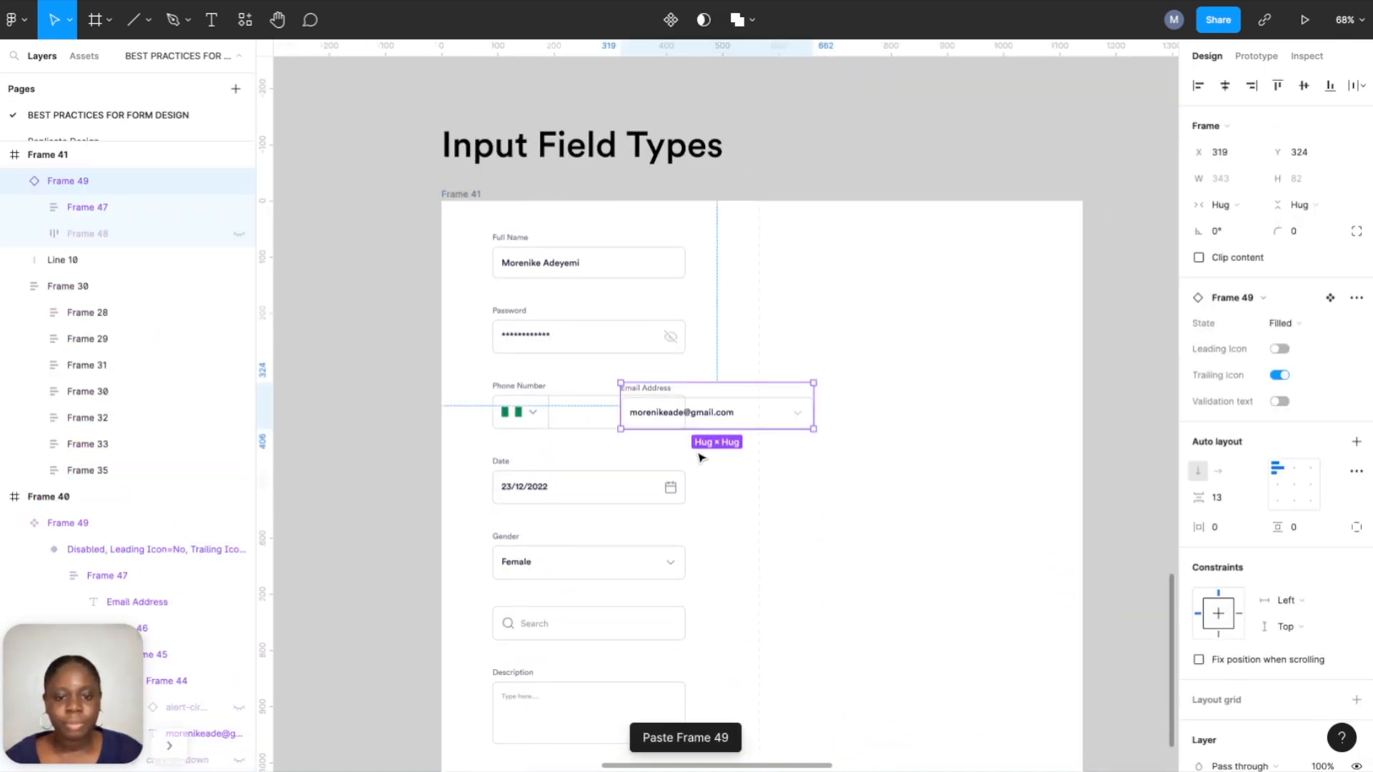
left_click_drag(701, 426, 860, 433)
scroll(928, 442, "up", 5)
double_click(971, 427)
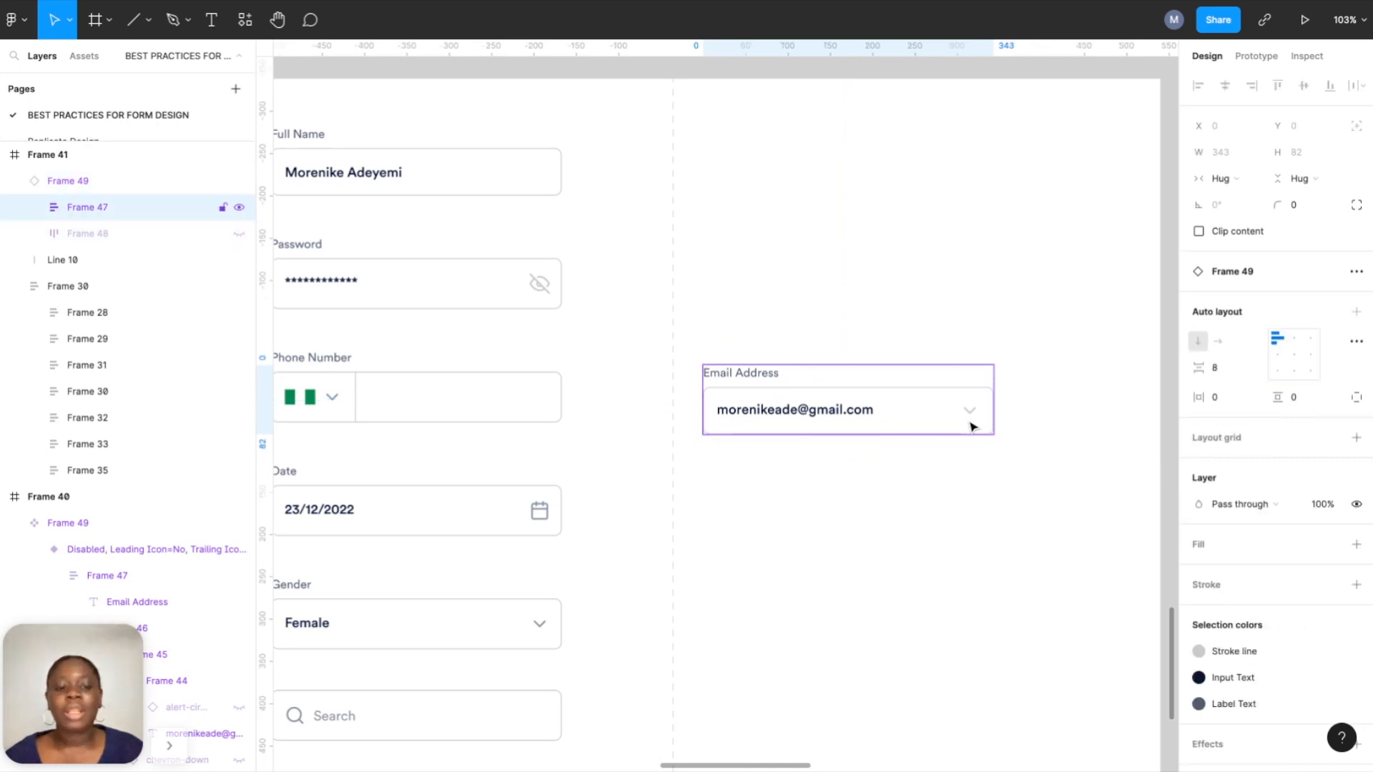
double_click(971, 427)
double_click(971, 417)
double_click(973, 415)
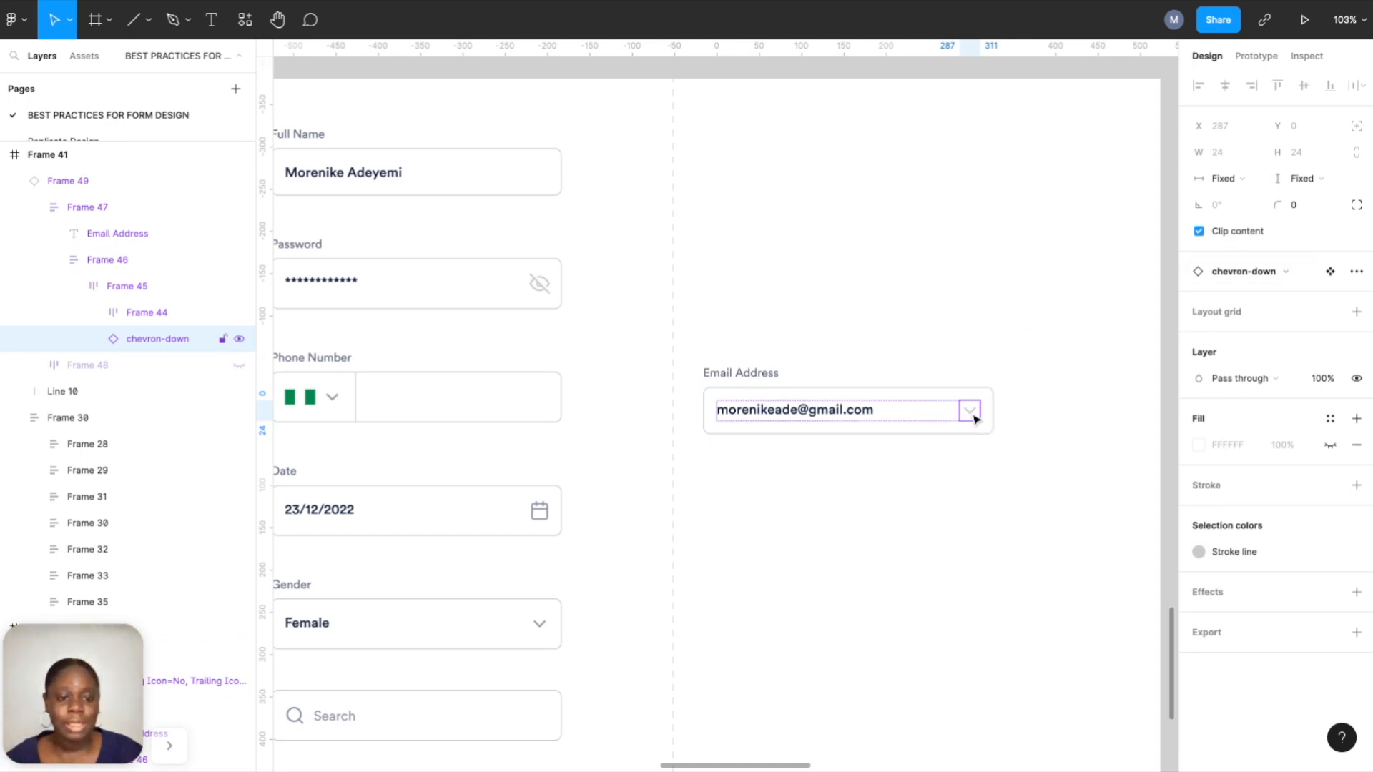
left_click(1256, 273)
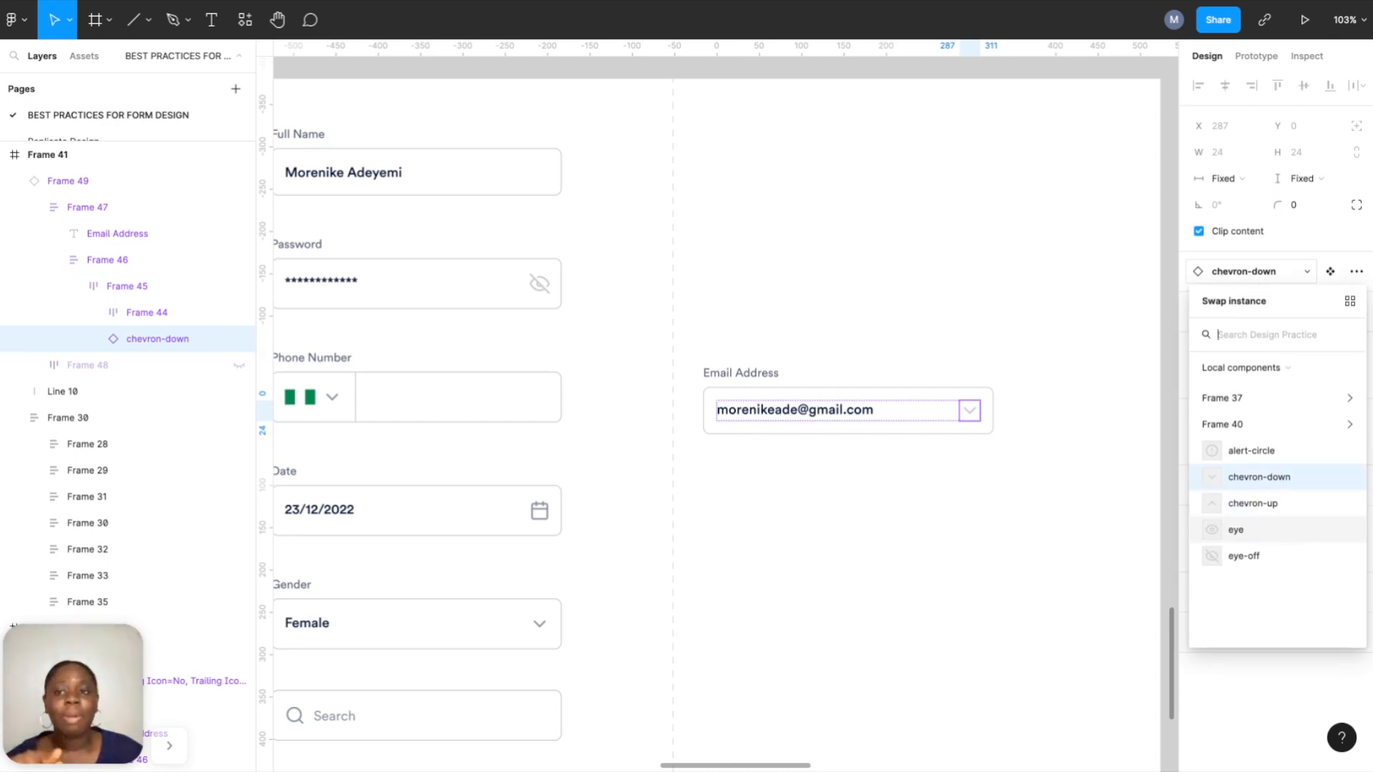
left_click(1239, 533)
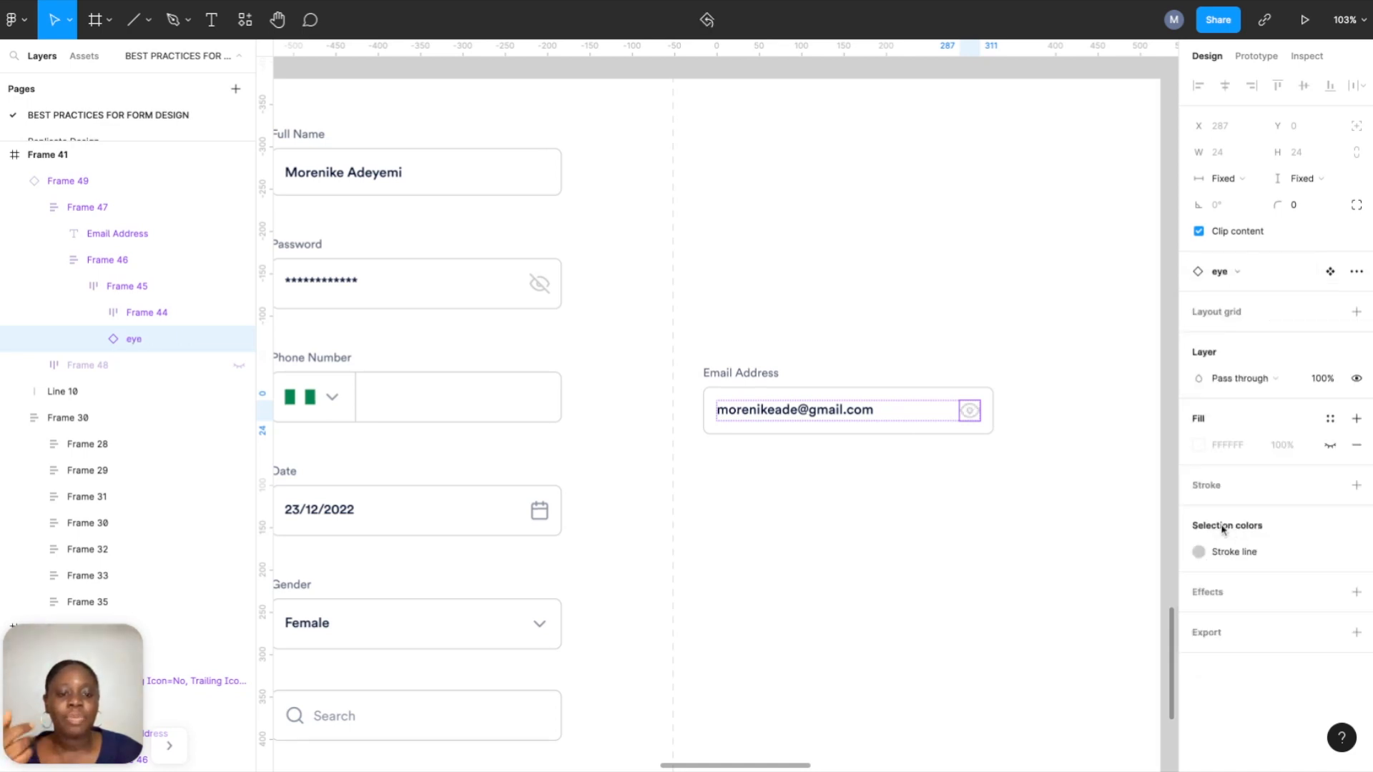
Rename the field's Email Address label to 'Password'.
left_click(760, 375)
double_click(760, 375)
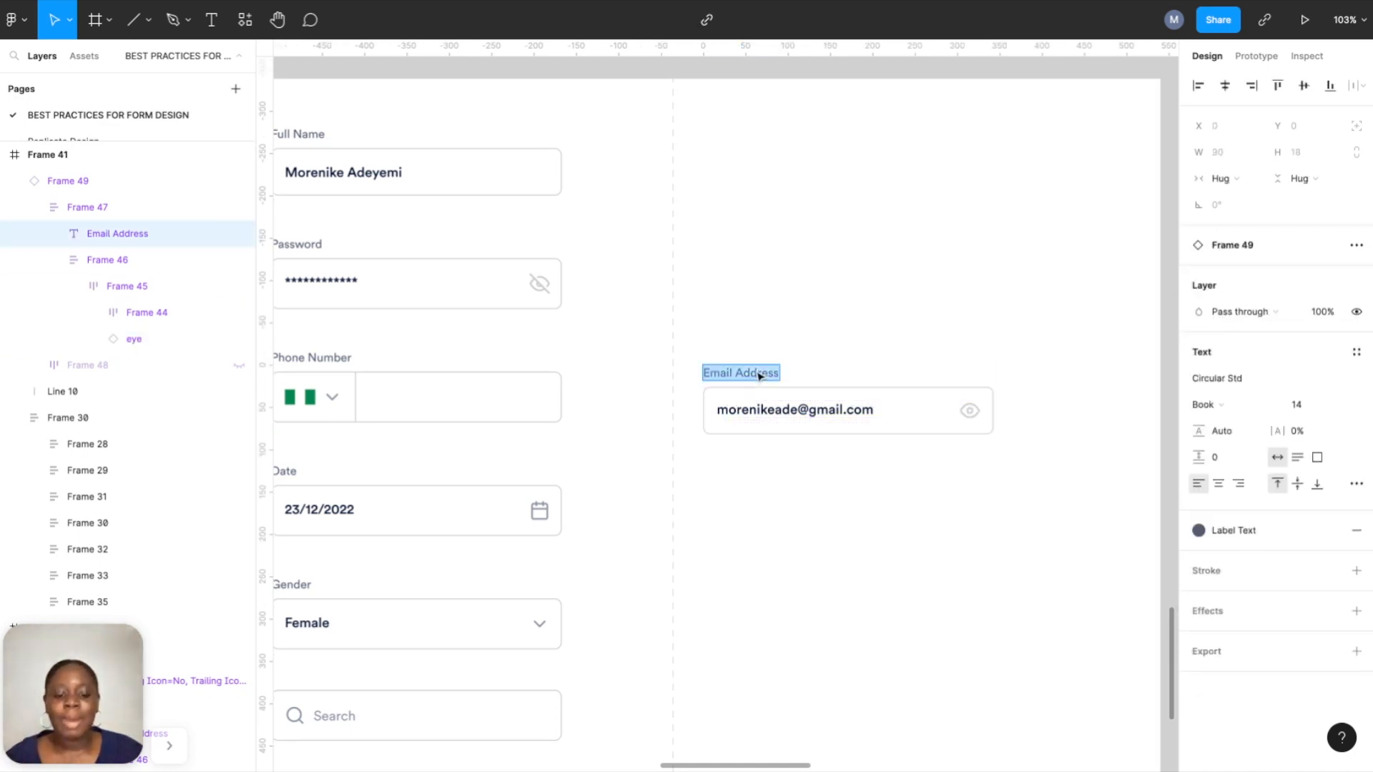
type("Password")
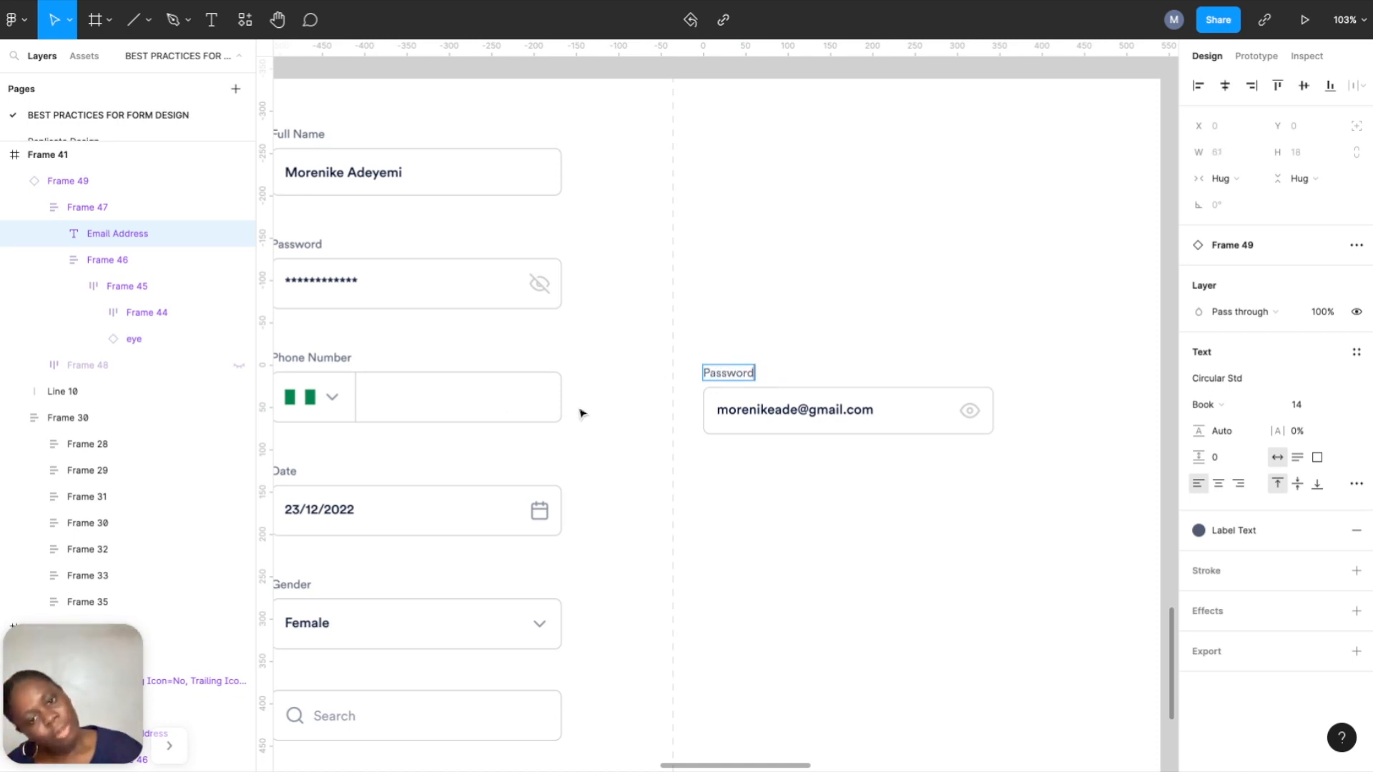
left_click(759, 448)
triple_click(760, 419)
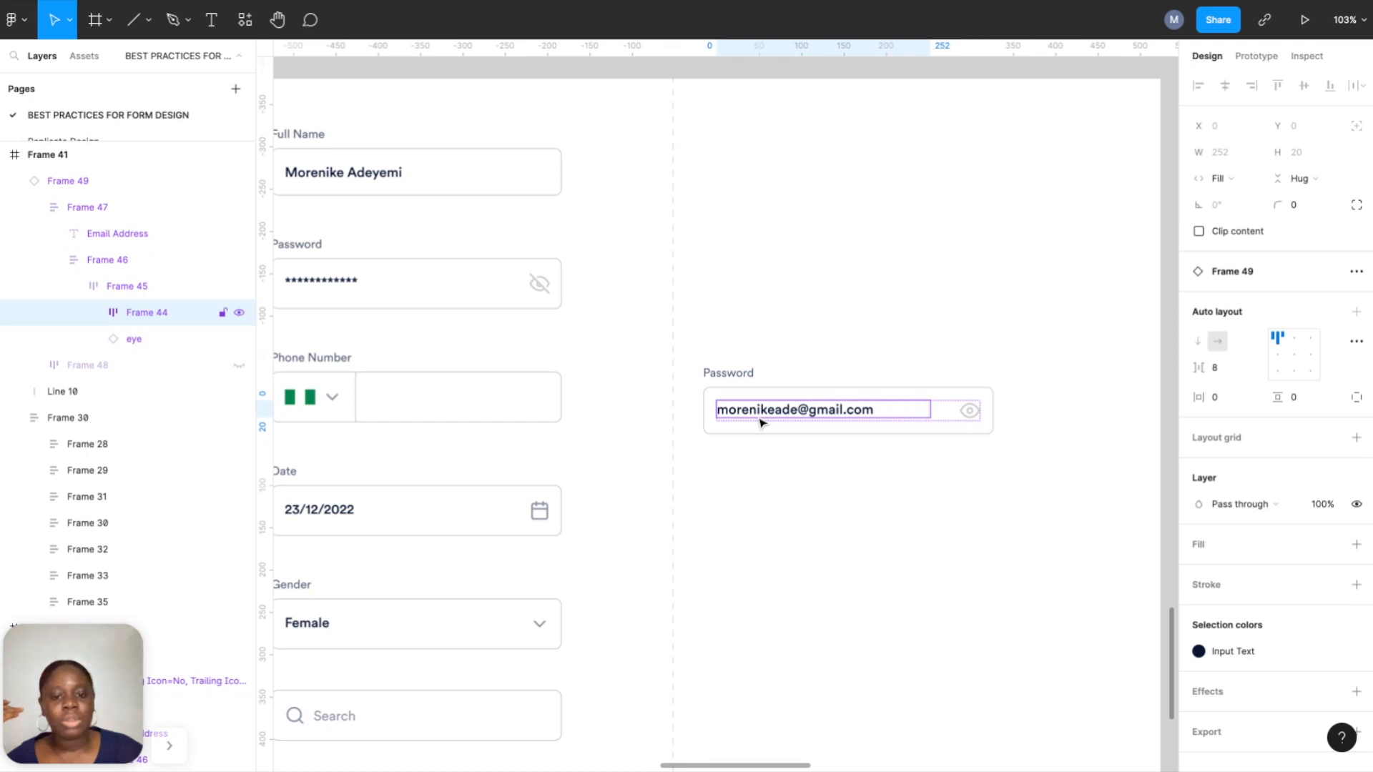
left_click(760, 422)
double_click(760, 422)
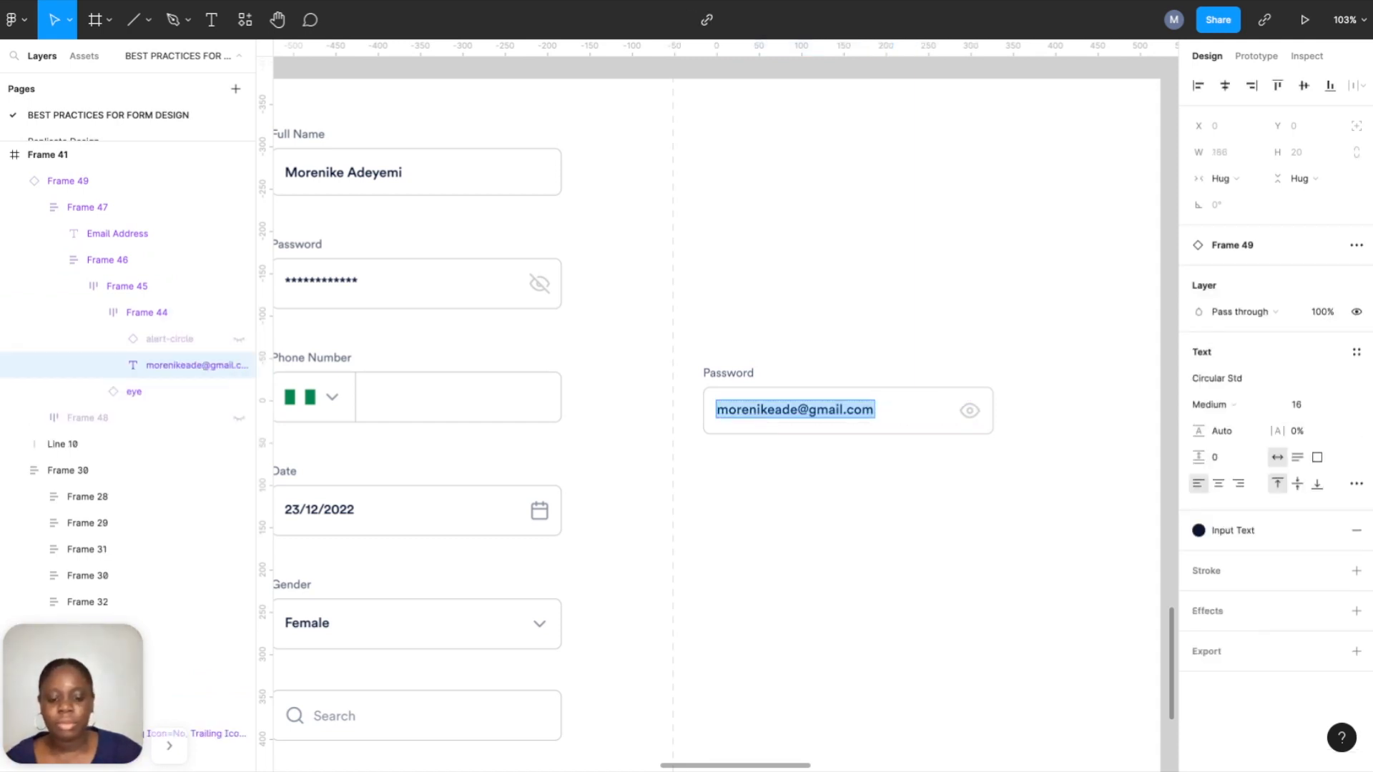
type("mypasswoed")
key("BackSpace")
key("BackSpace")
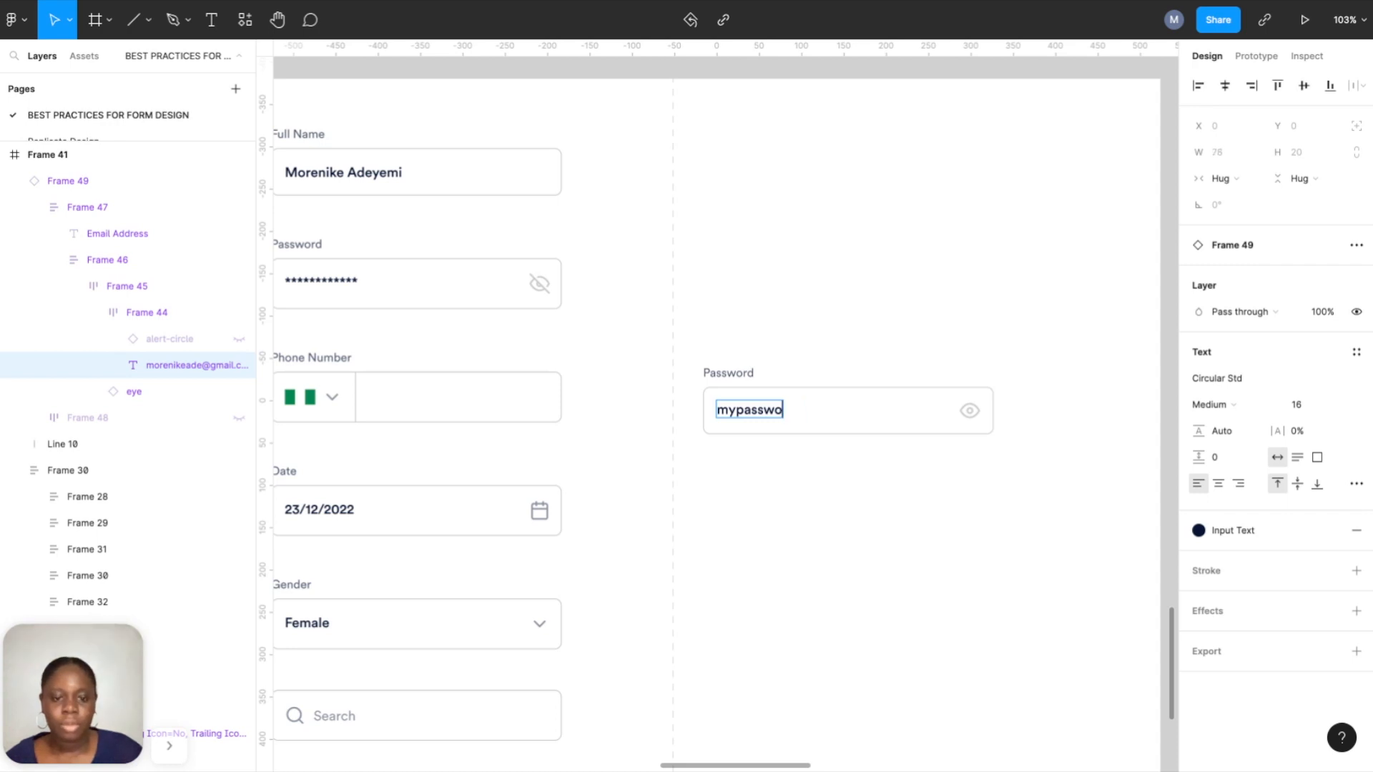
type("rd")
left_click(737, 527)
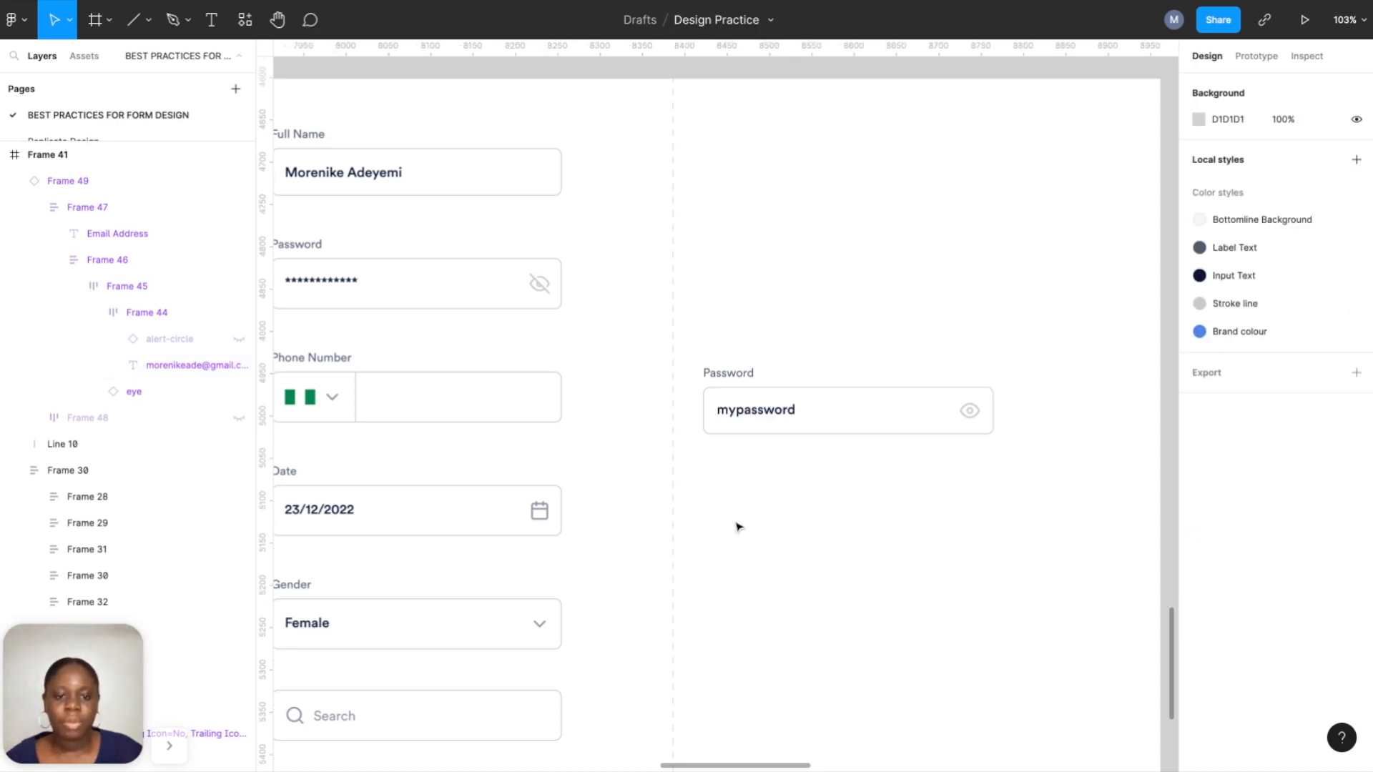
Make the password field a component and add a variant with an eye-off icon.
left_click(744, 390)
left_click(686, 20)
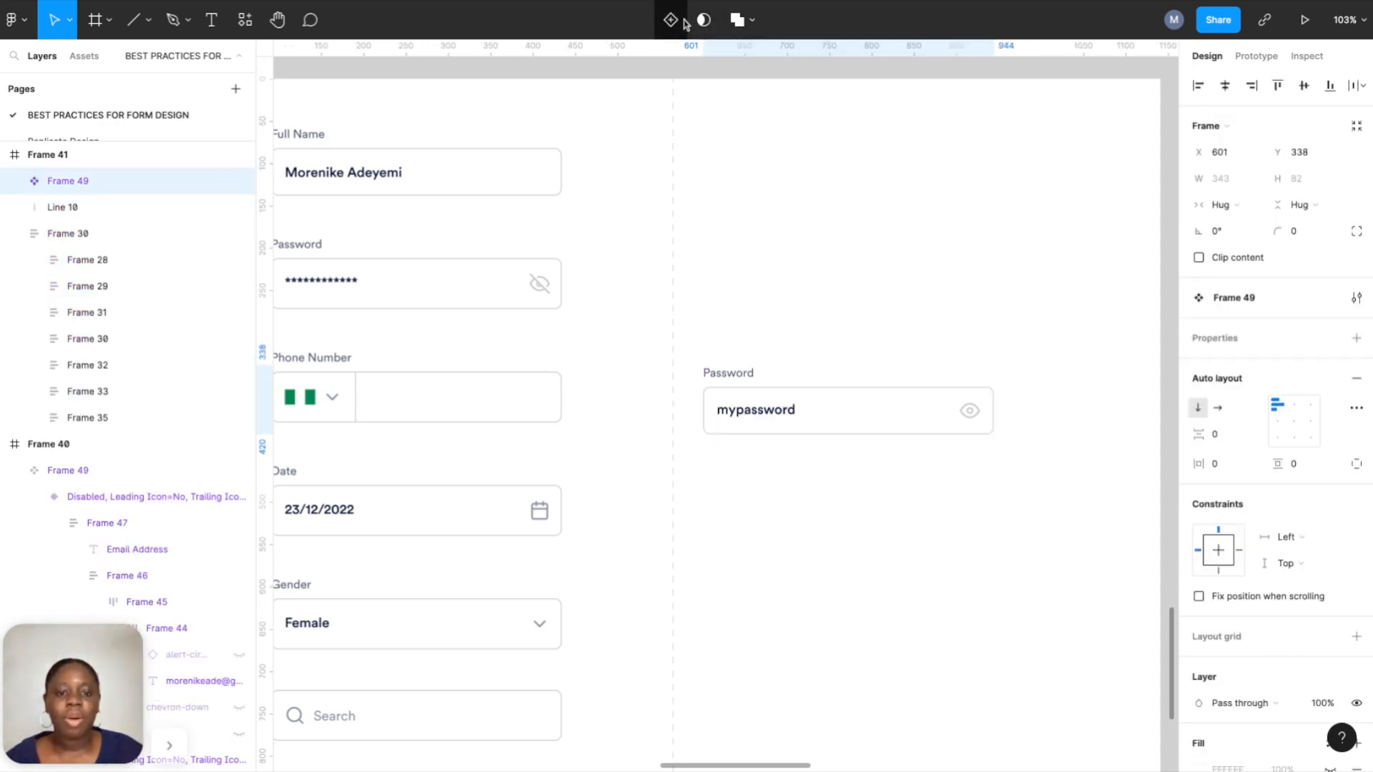
left_click(676, 21)
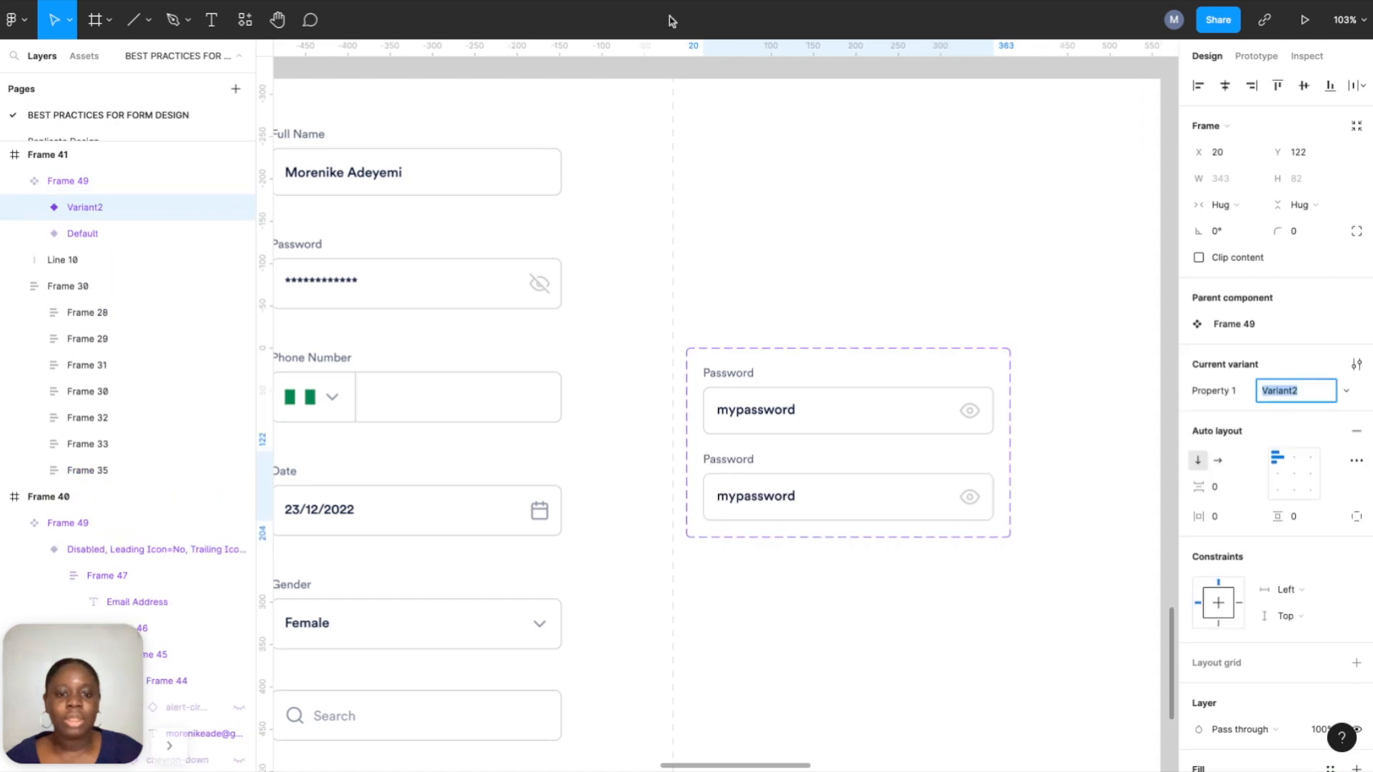
double_click(966, 505)
double_click(965, 505)
double_click(965, 505)
double_click(966, 505)
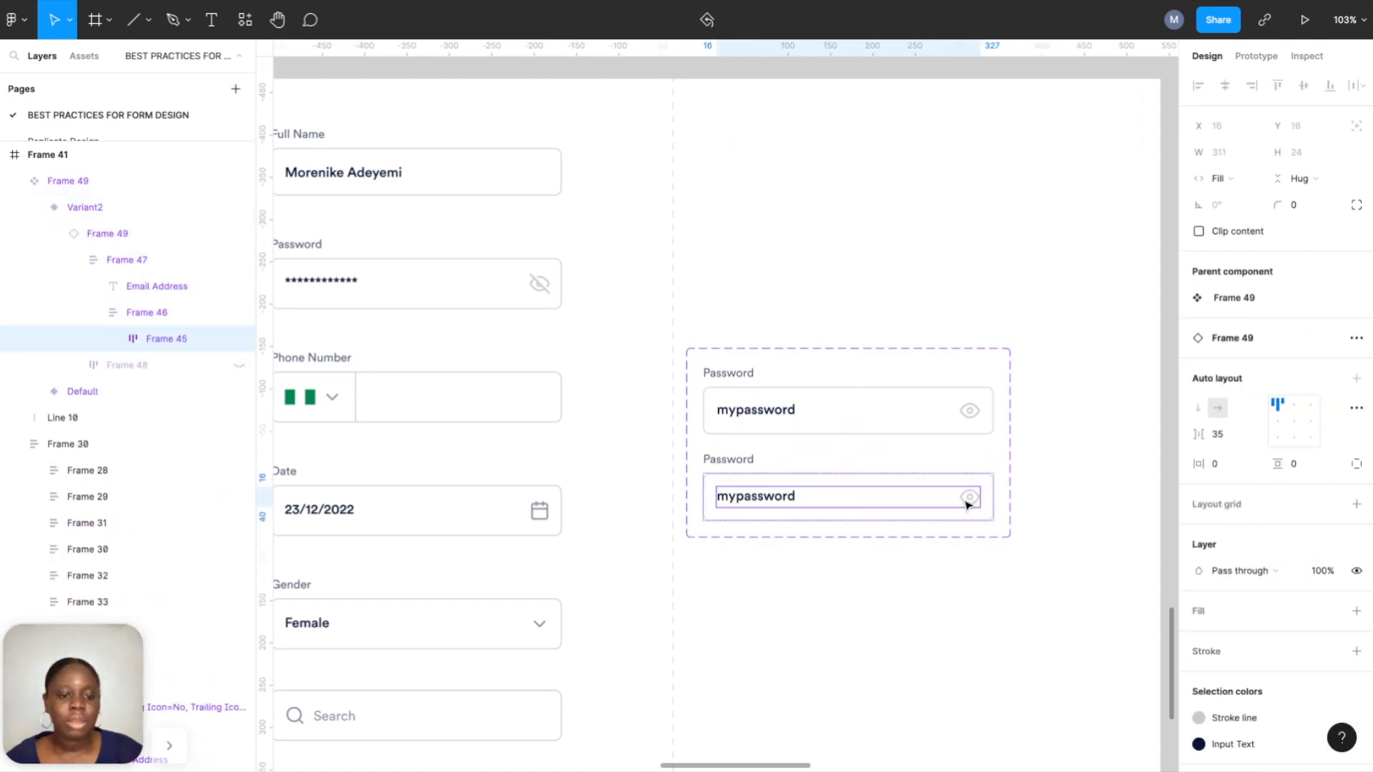
double_click(966, 505)
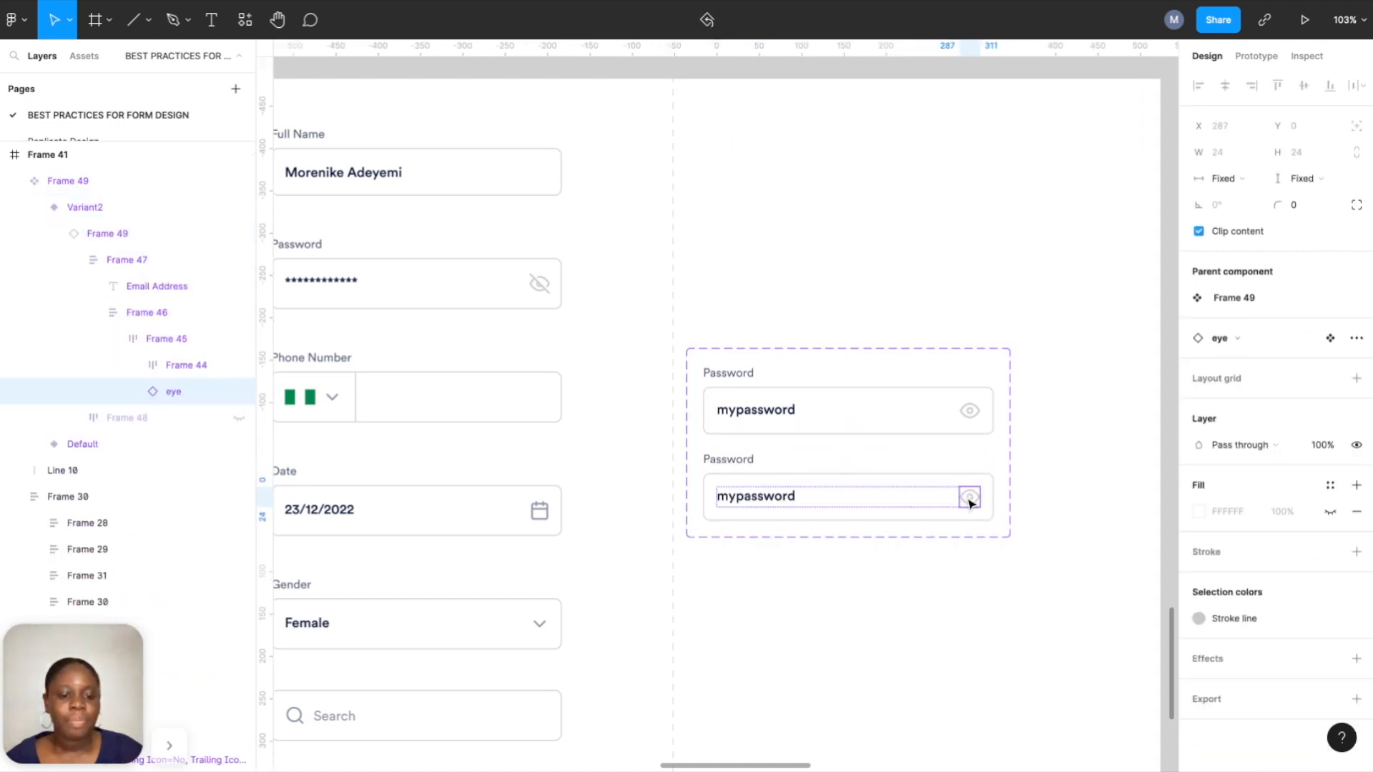
left_click(1248, 341)
left_click(1241, 650)
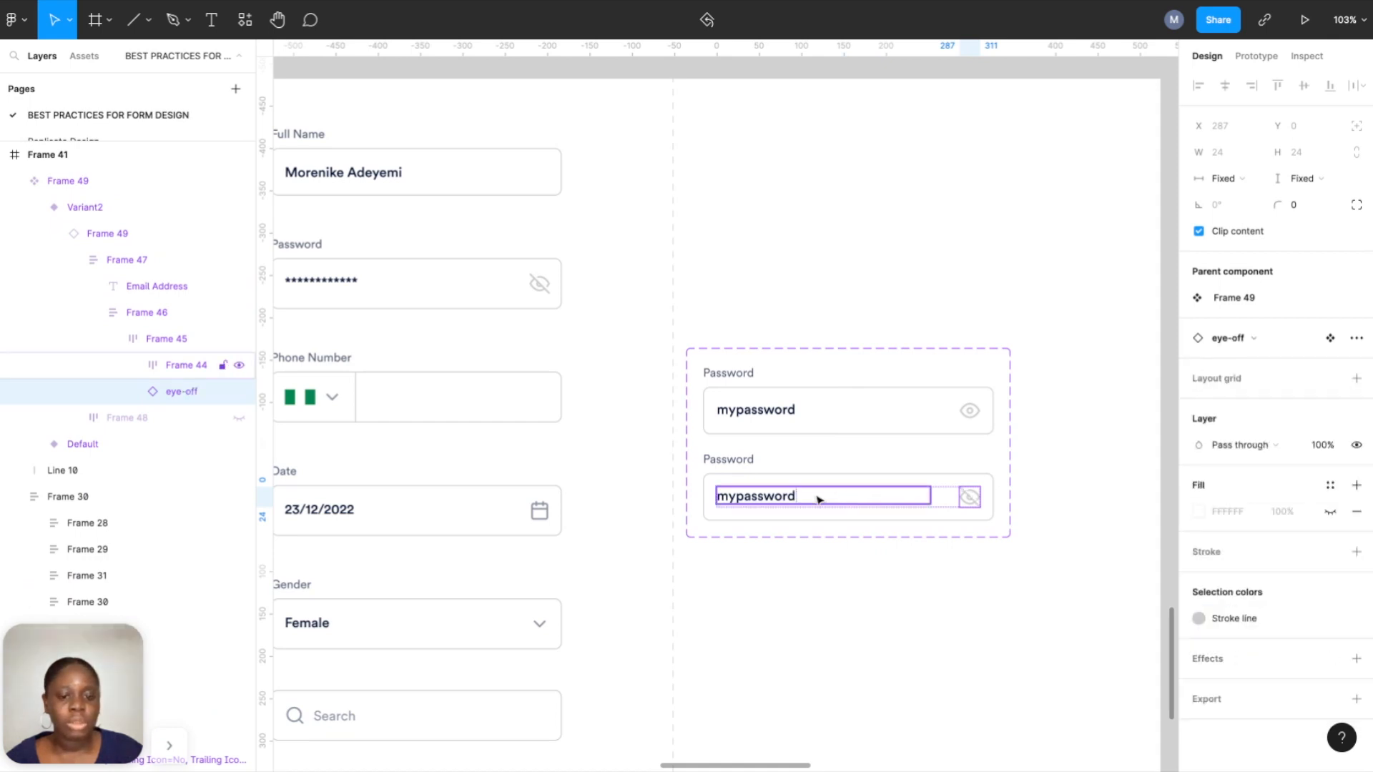
left_click(785, 503)
double_click(785, 503)
double_click(785, 503)
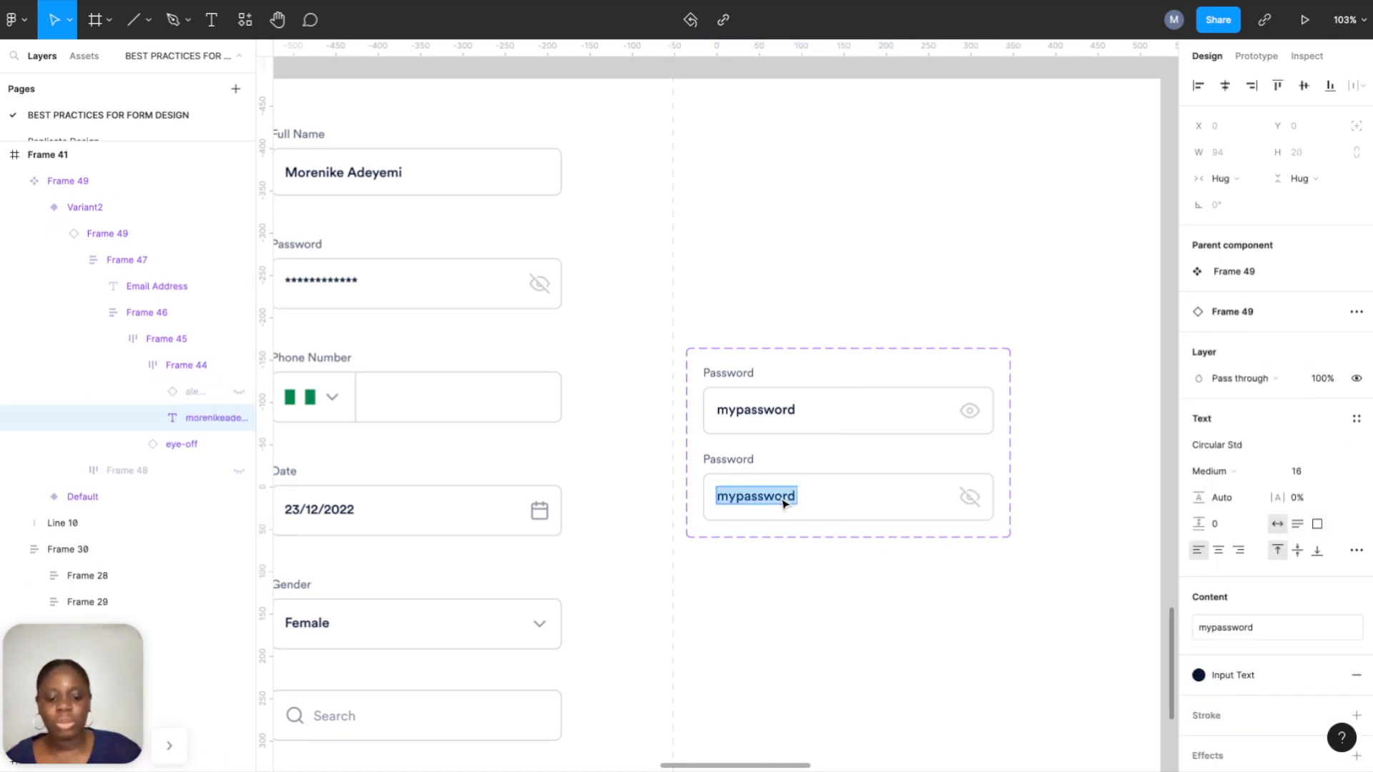
type("**********")
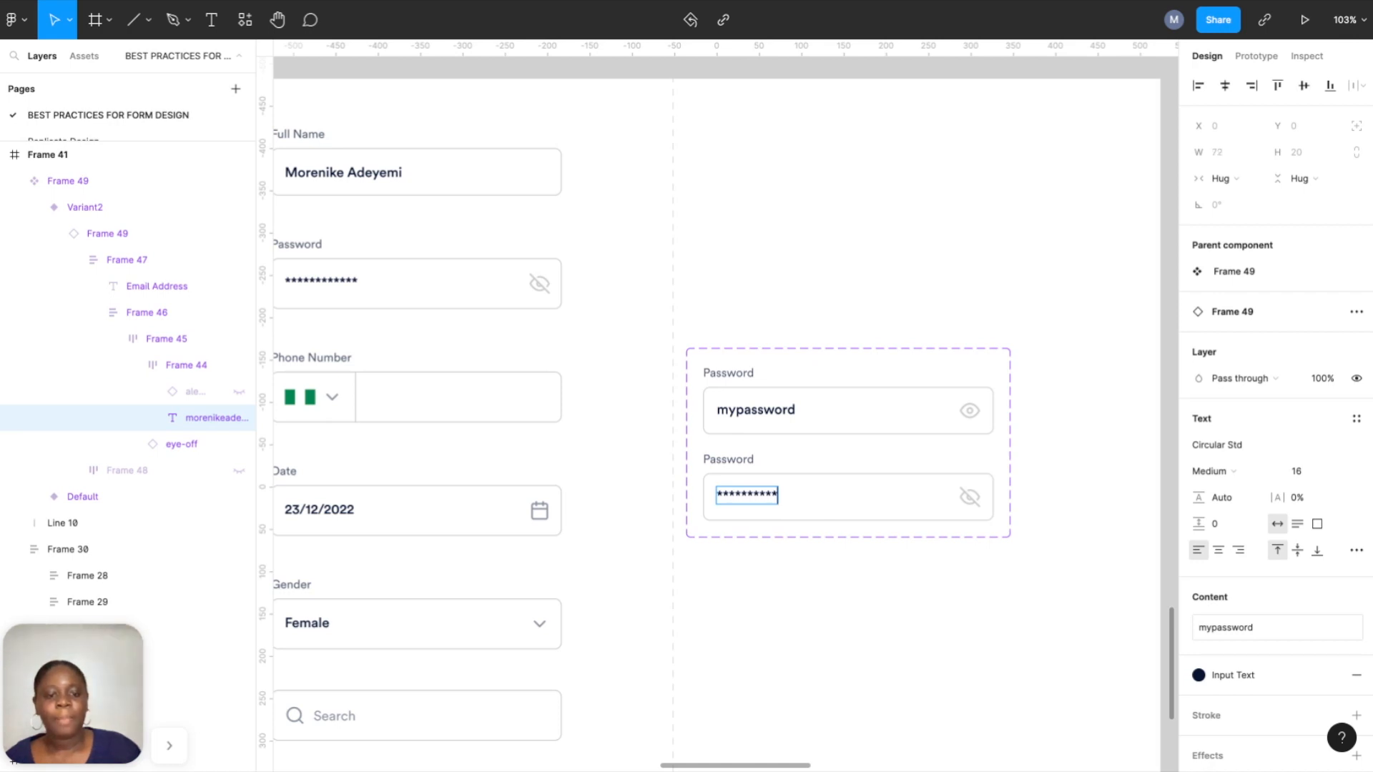
left_click(1062, 519)
scroll(1062, 520, "up", 2)
scroll(1063, 519, "up", 3)
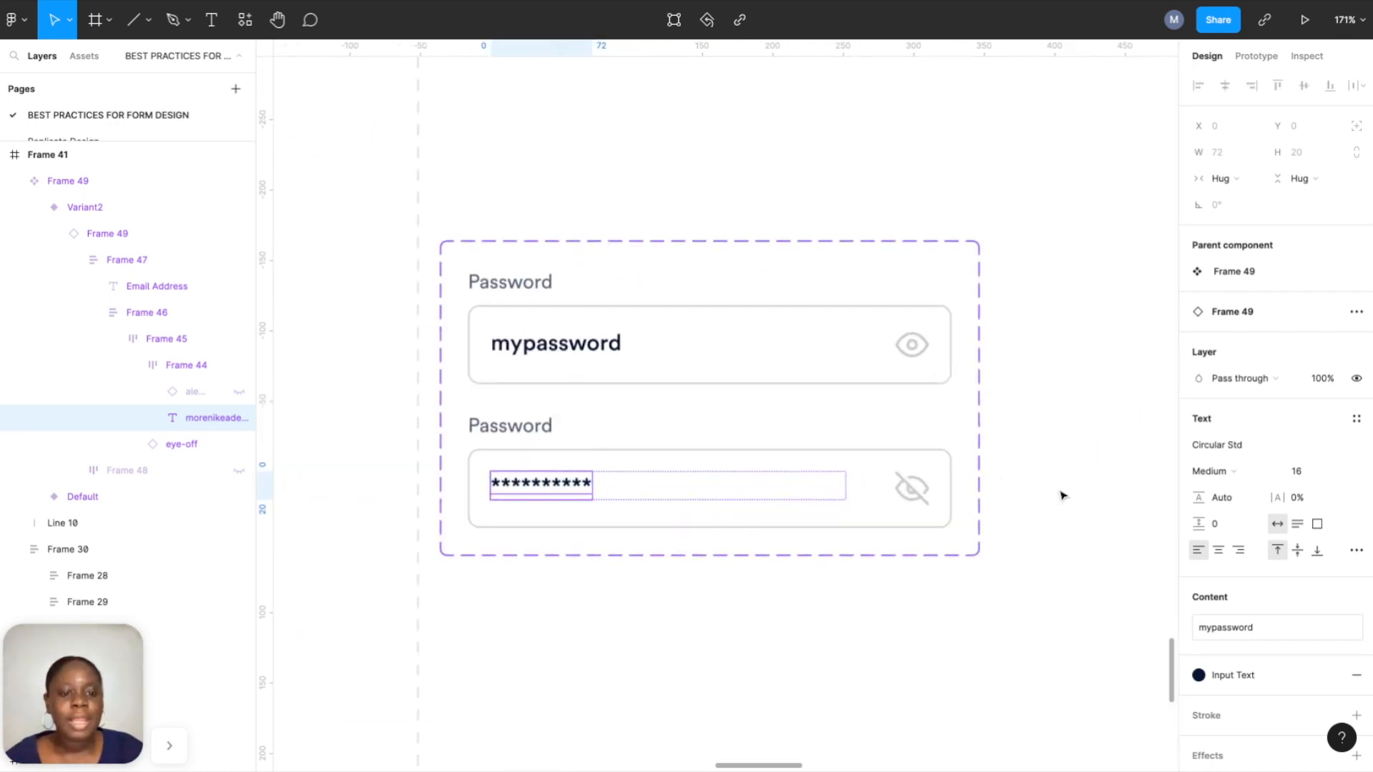
In Prototype mode, link the upper field's eye icon to the masked Variant2.
left_click(1064, 494)
left_click(1257, 56)
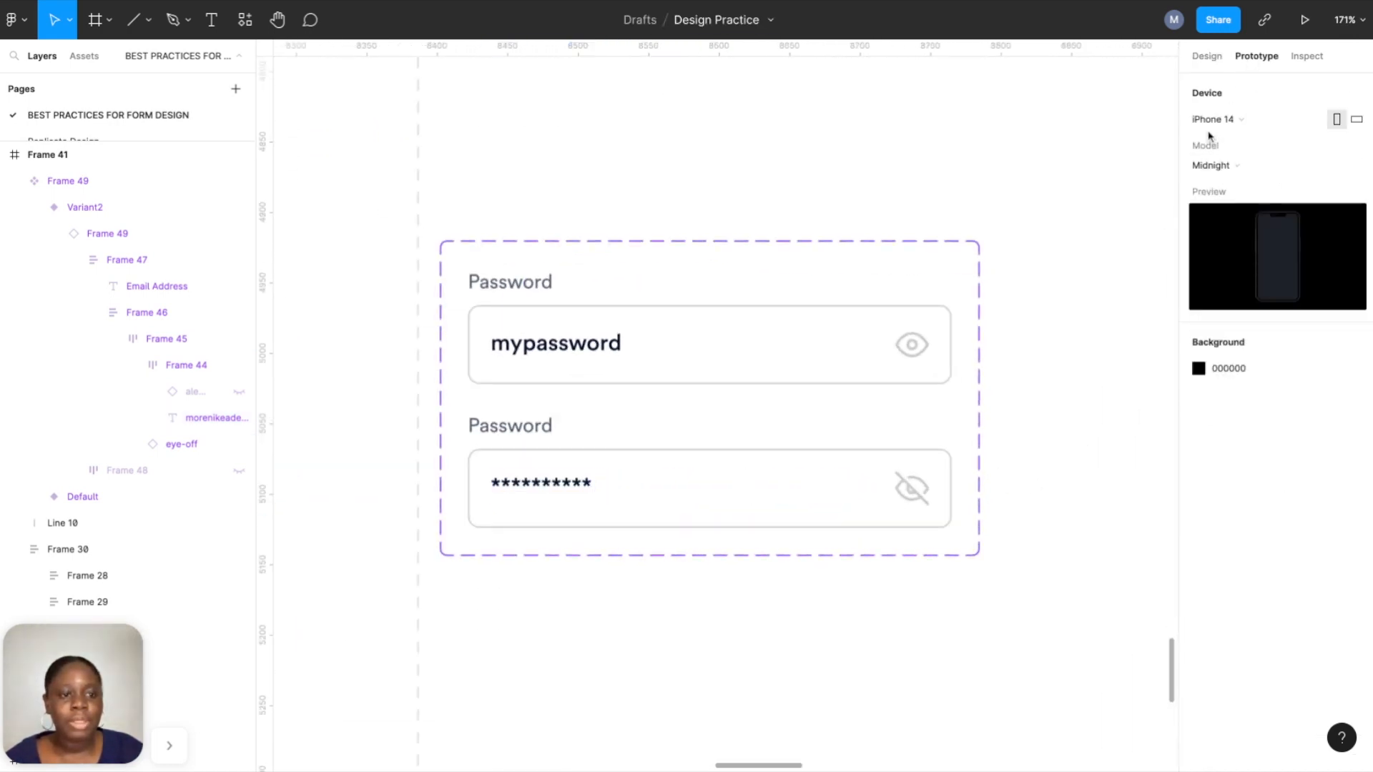
left_click(1206, 58)
left_click(1253, 57)
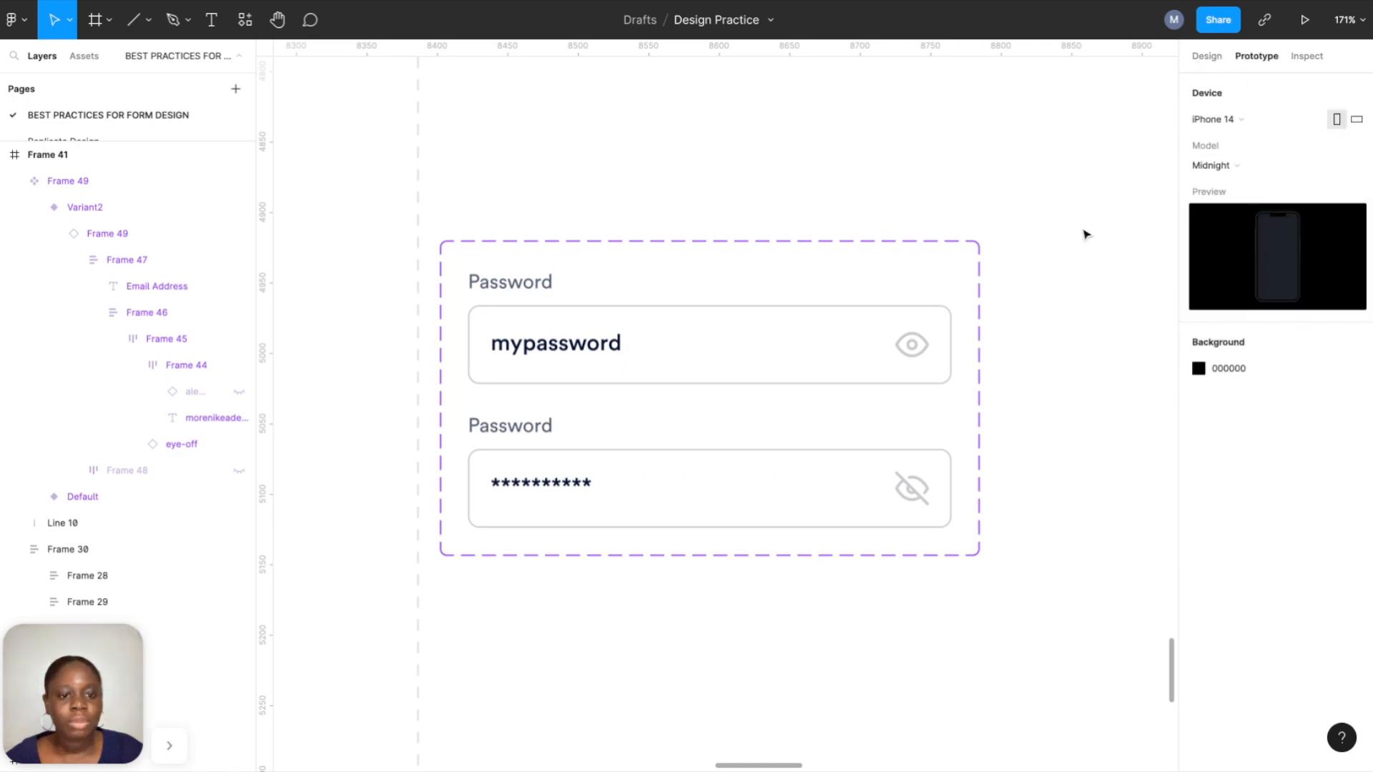
left_click(889, 362)
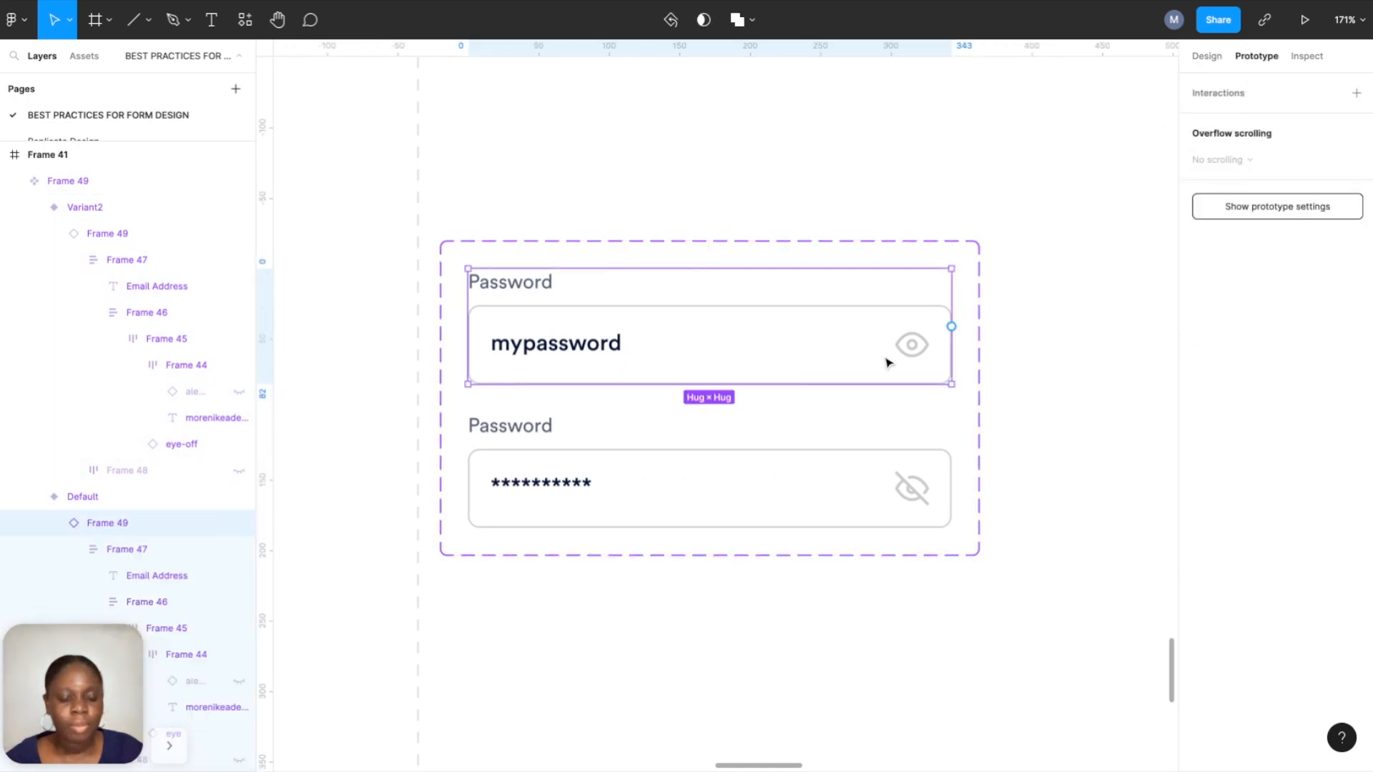
left_click(925, 347)
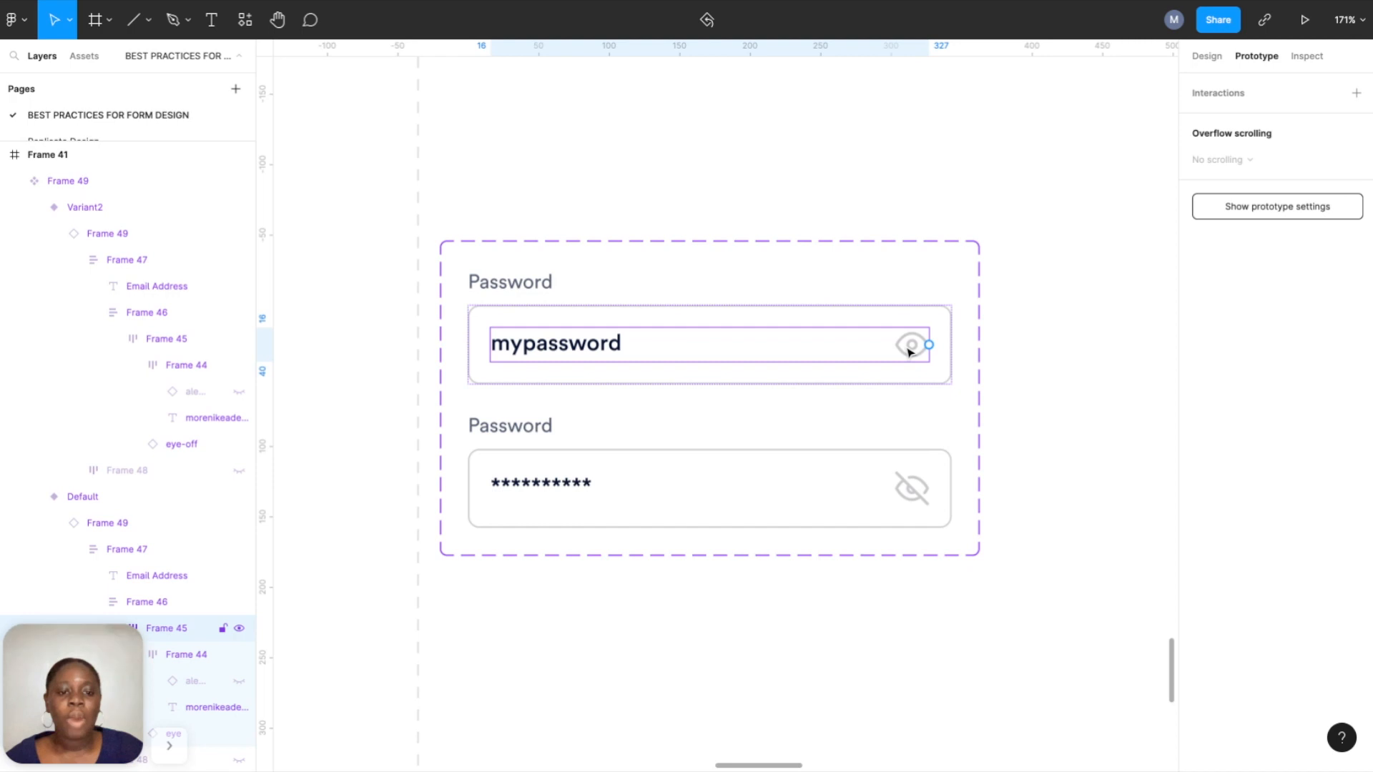
left_click(927, 347)
left_click(927, 347)
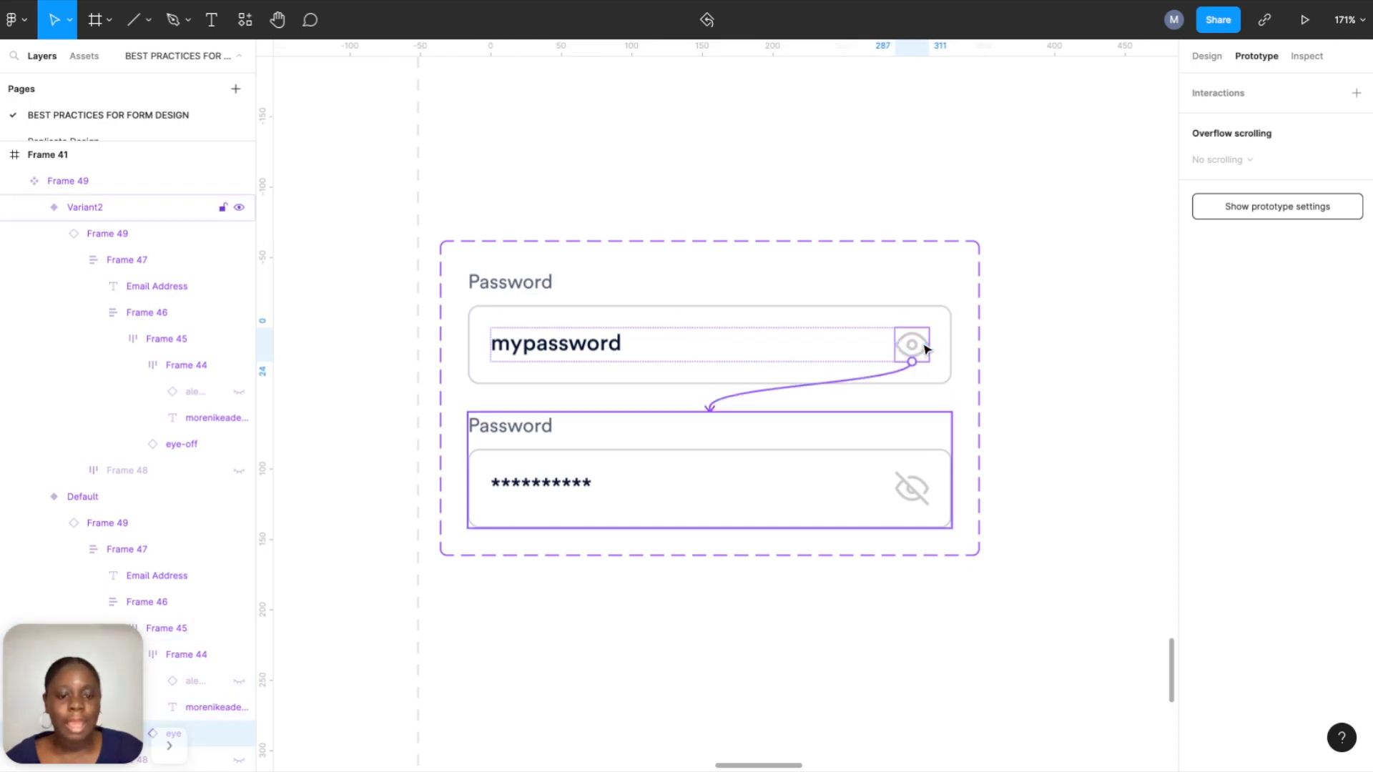
left_click_drag(927, 349, 914, 498)
Link the lower field's eye-off icon back to the visible Default variant.
left_click(913, 498)
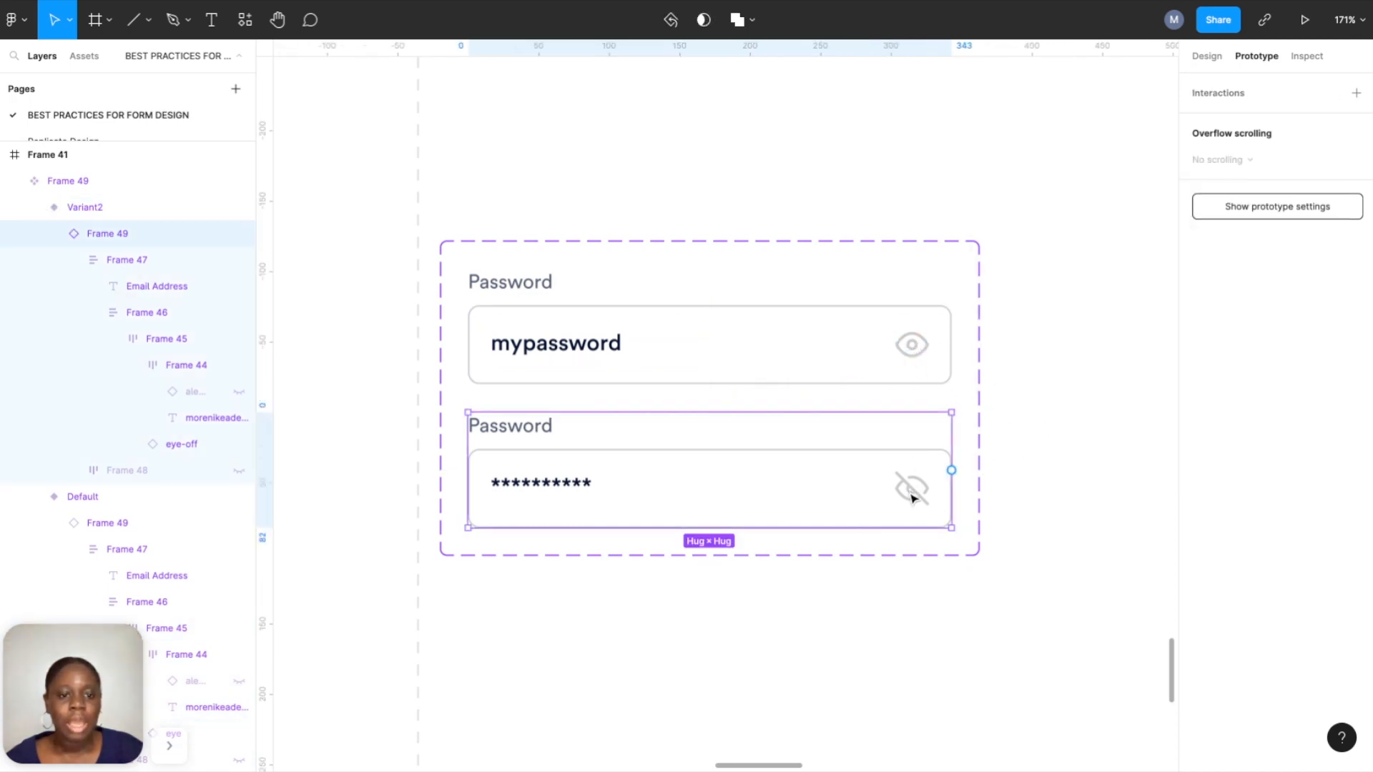
double_click(913, 499)
double_click(913, 498)
double_click(913, 499)
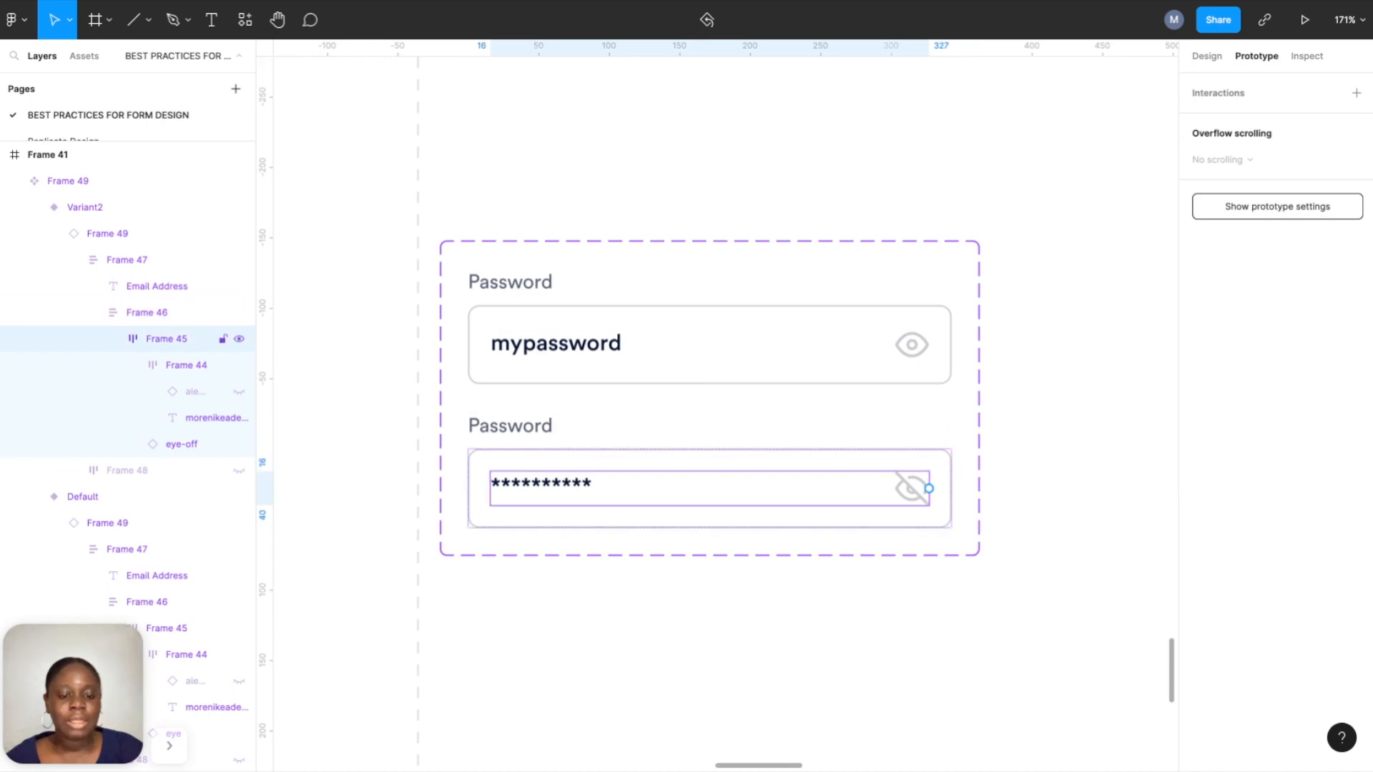
double_click(911, 488)
left_click_drag(930, 488, 710, 386)
left_click(1023, 660)
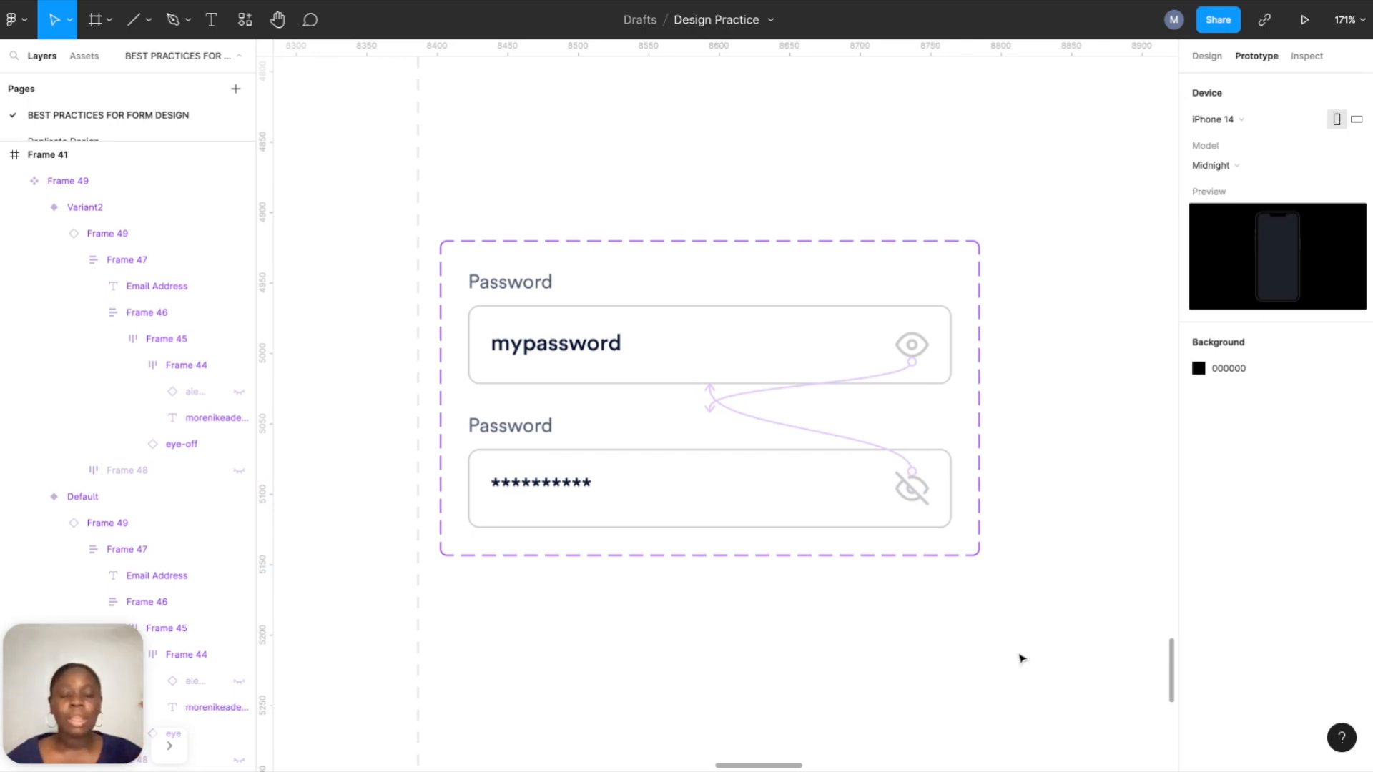
Move the password variants to the top right and sketch a small frame below them.
left_click(1201, 65)
scroll(840, 324, "down", 6)
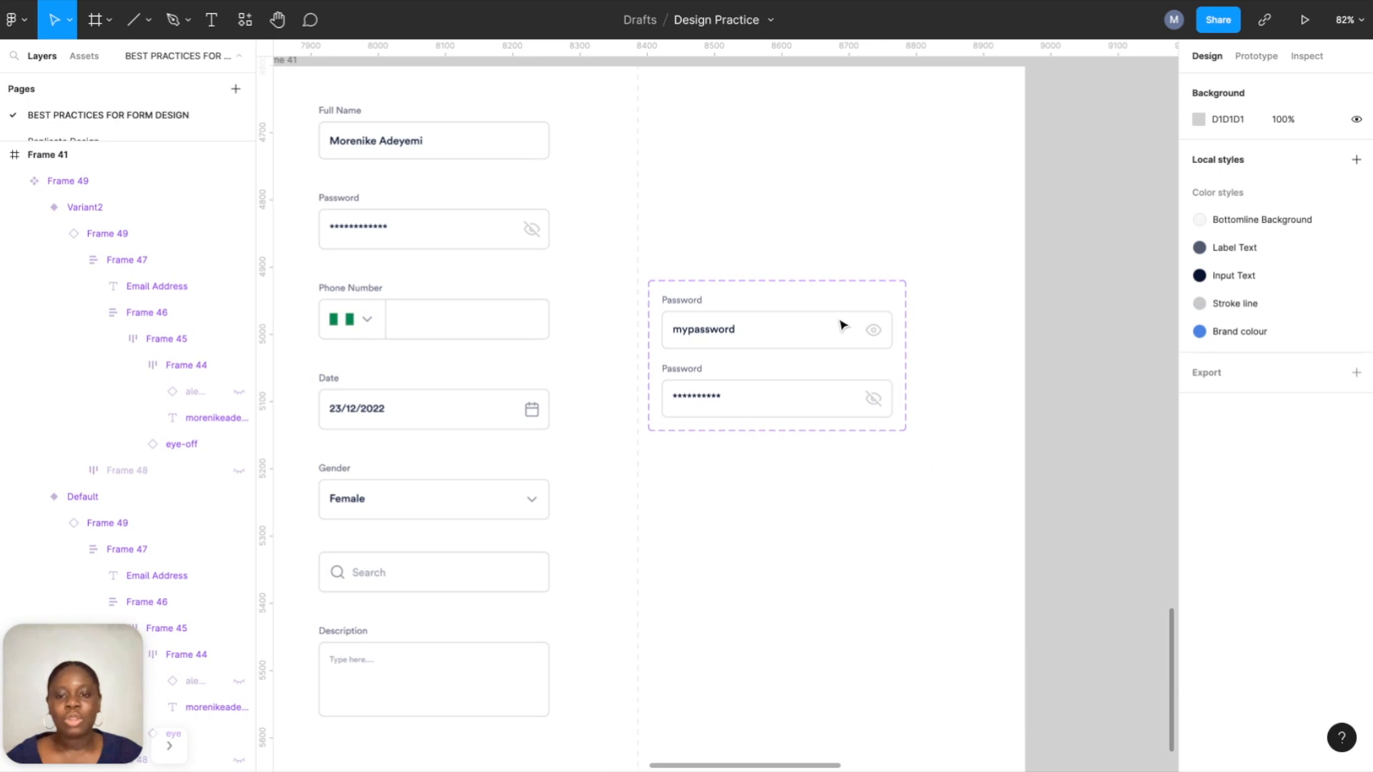
scroll(808, 336, "up", 3)
scroll(809, 337, "down", 4)
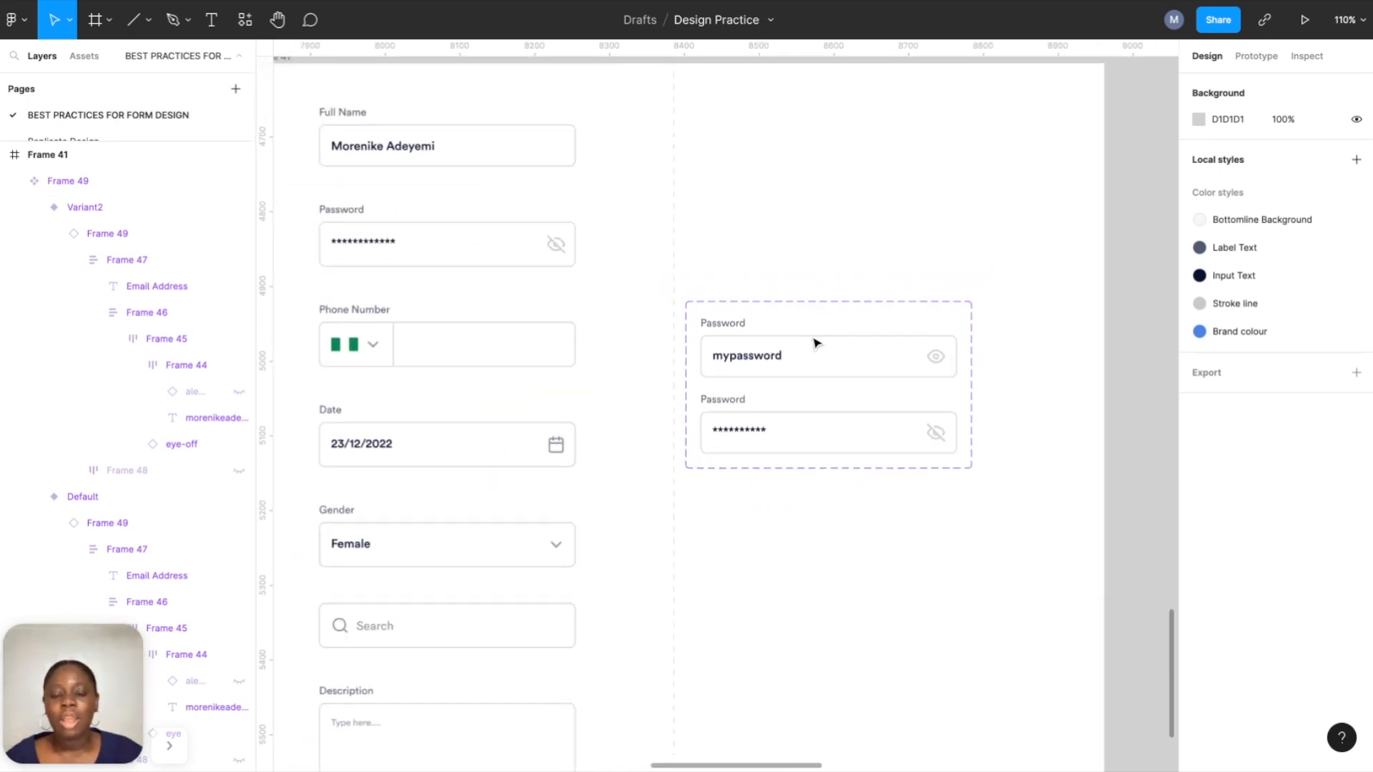
scroll(814, 339, "up", 2)
left_click_drag(795, 363, 822, 160)
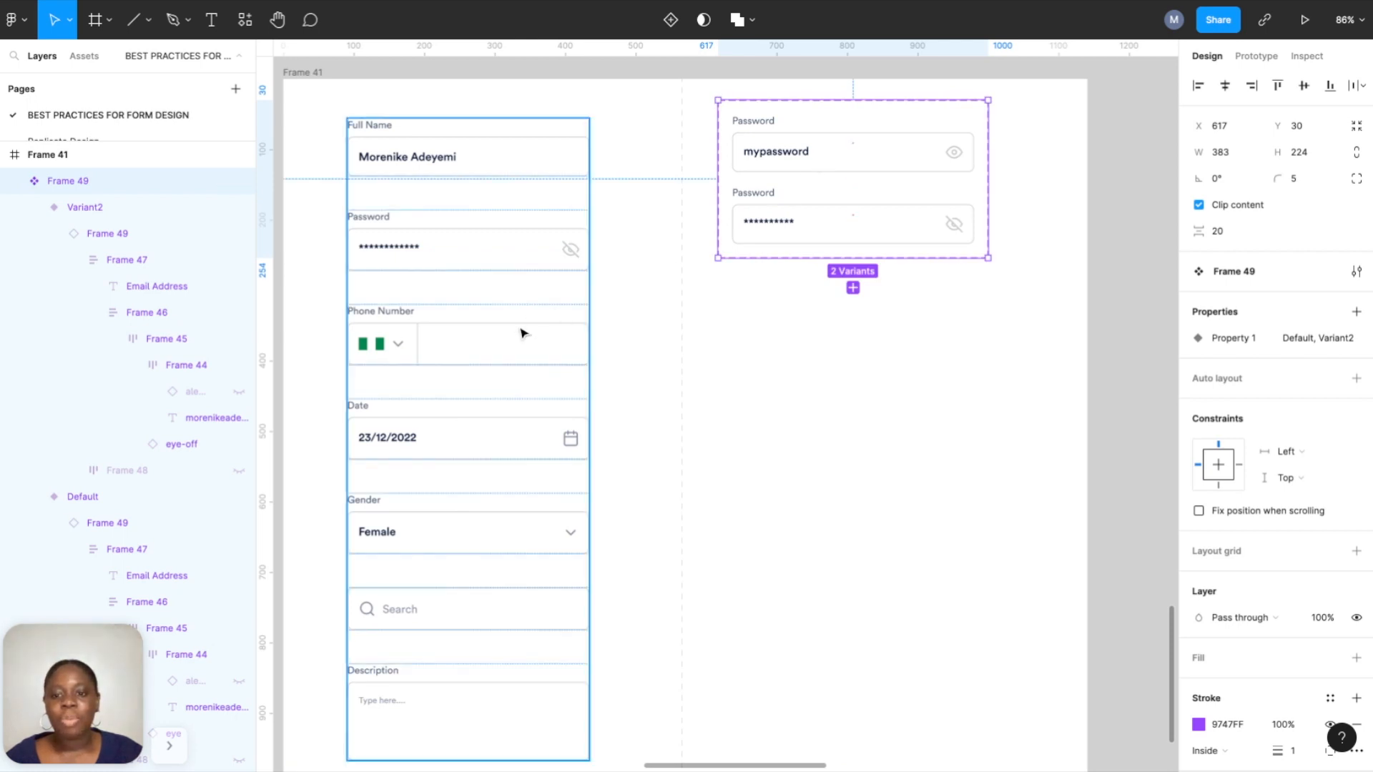
scroll(723, 377, "up", 1)
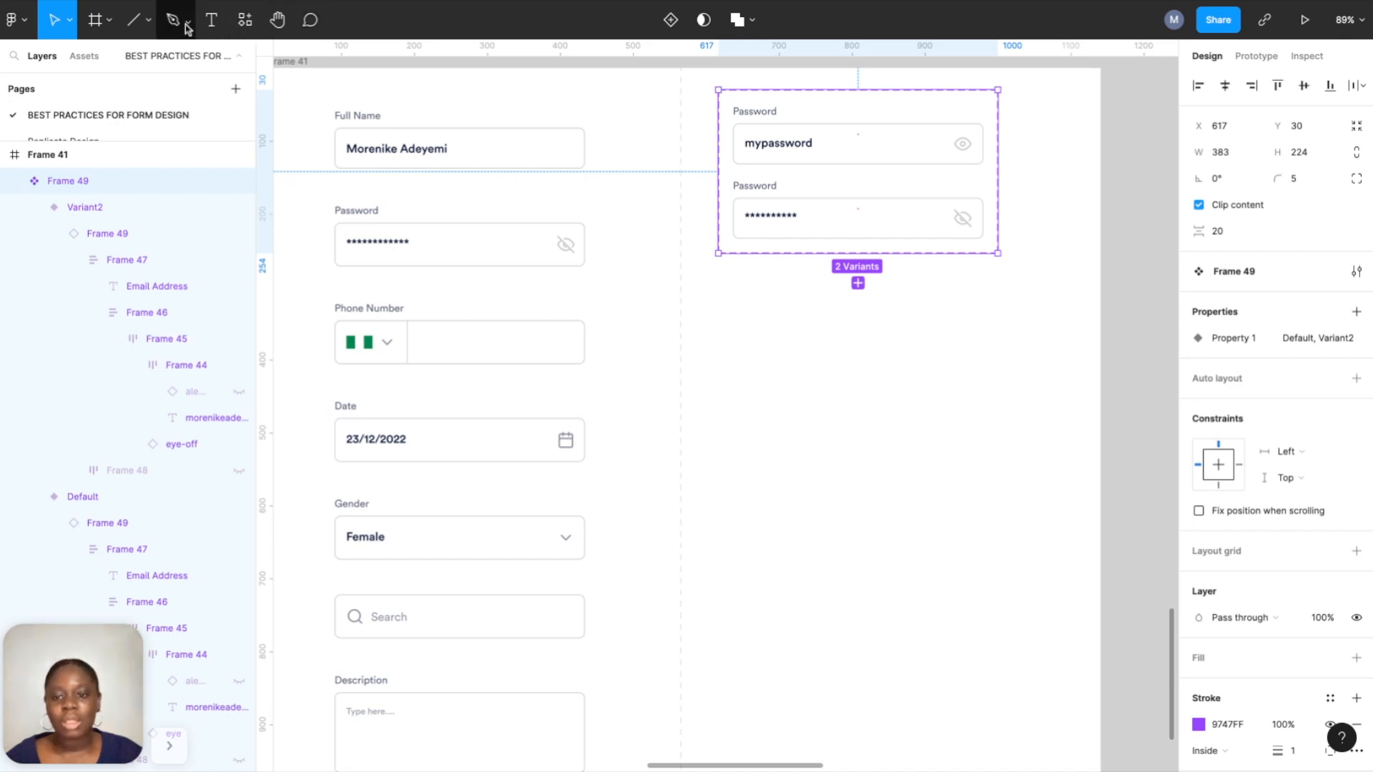
left_click(109, 20)
left_click(109, 65)
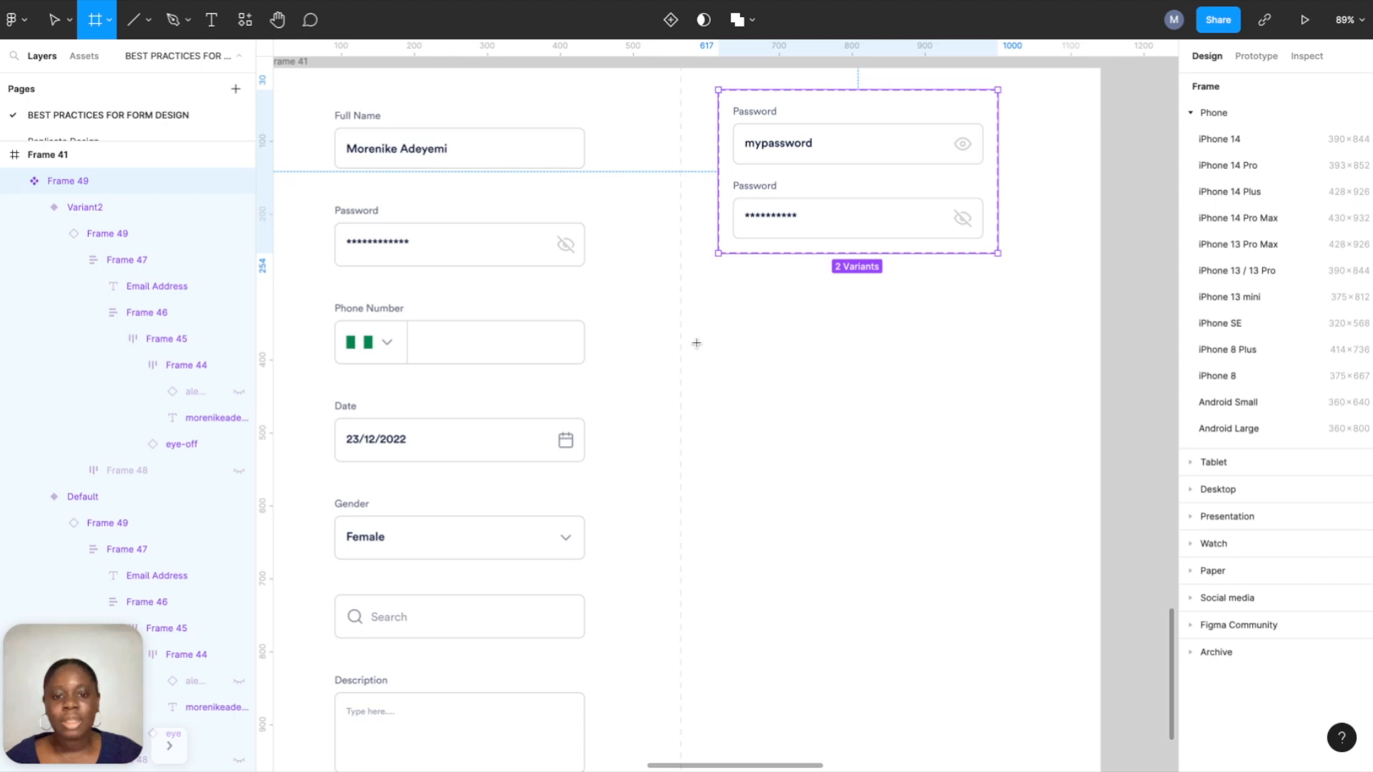
left_click_drag(771, 358, 743, 342)
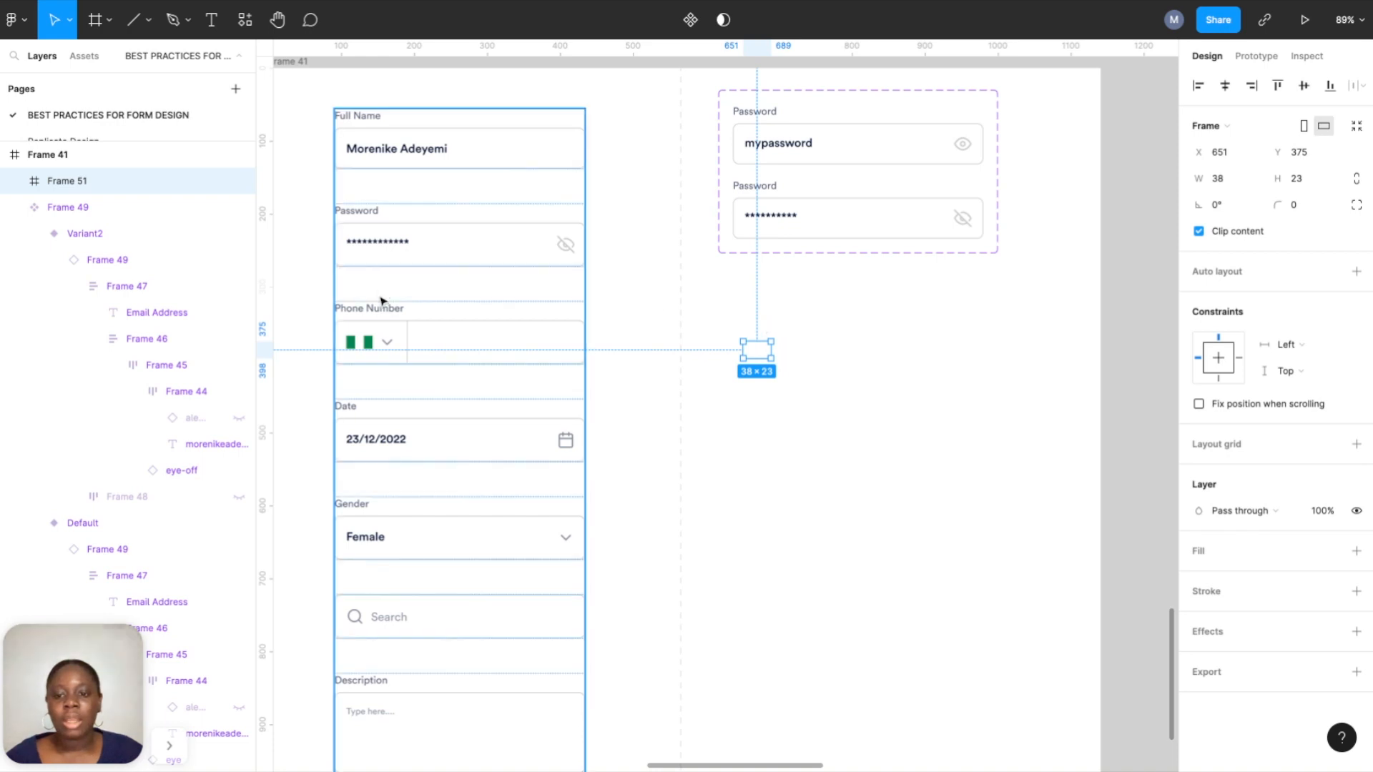
Select the flag frame and flag image inside the form's phone-number field.
left_click(365, 344)
double_click(365, 344)
double_click(365, 347)
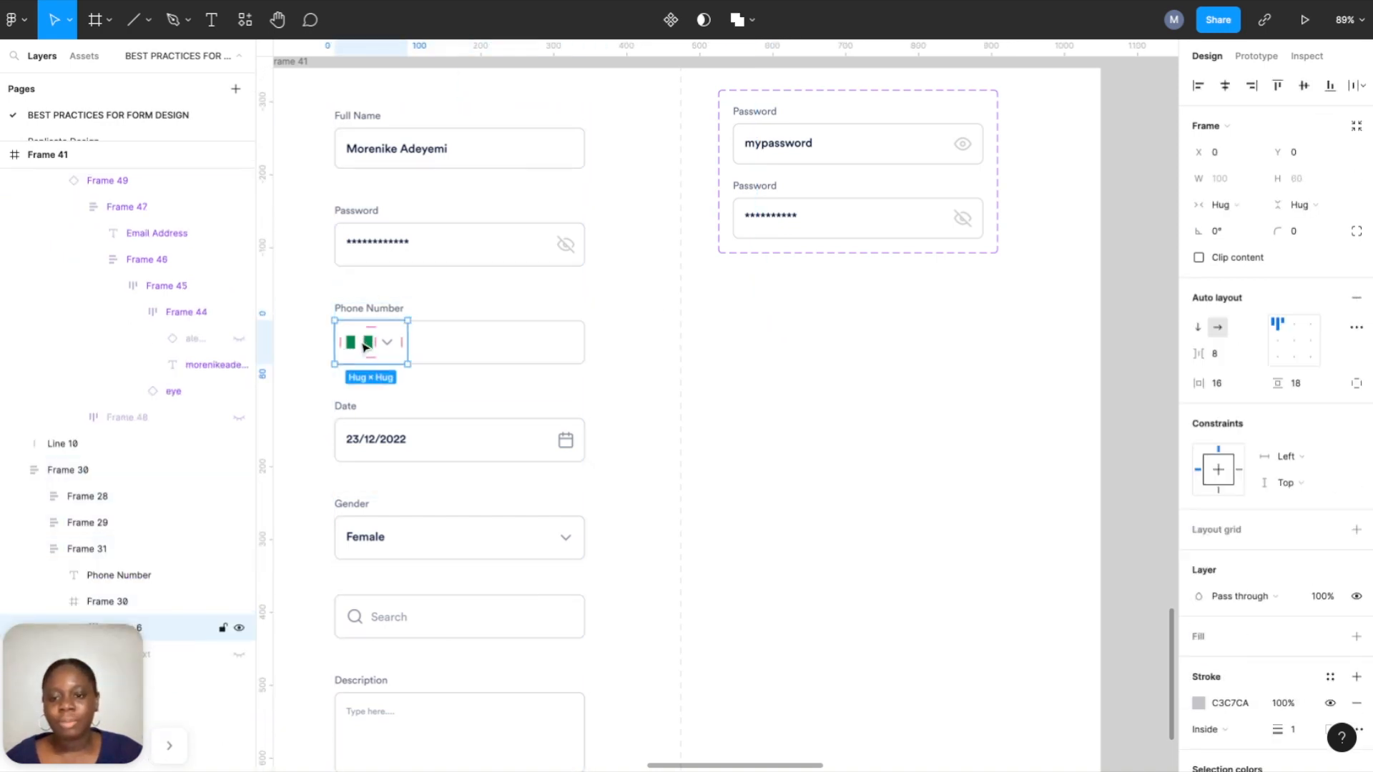
double_click(364, 346)
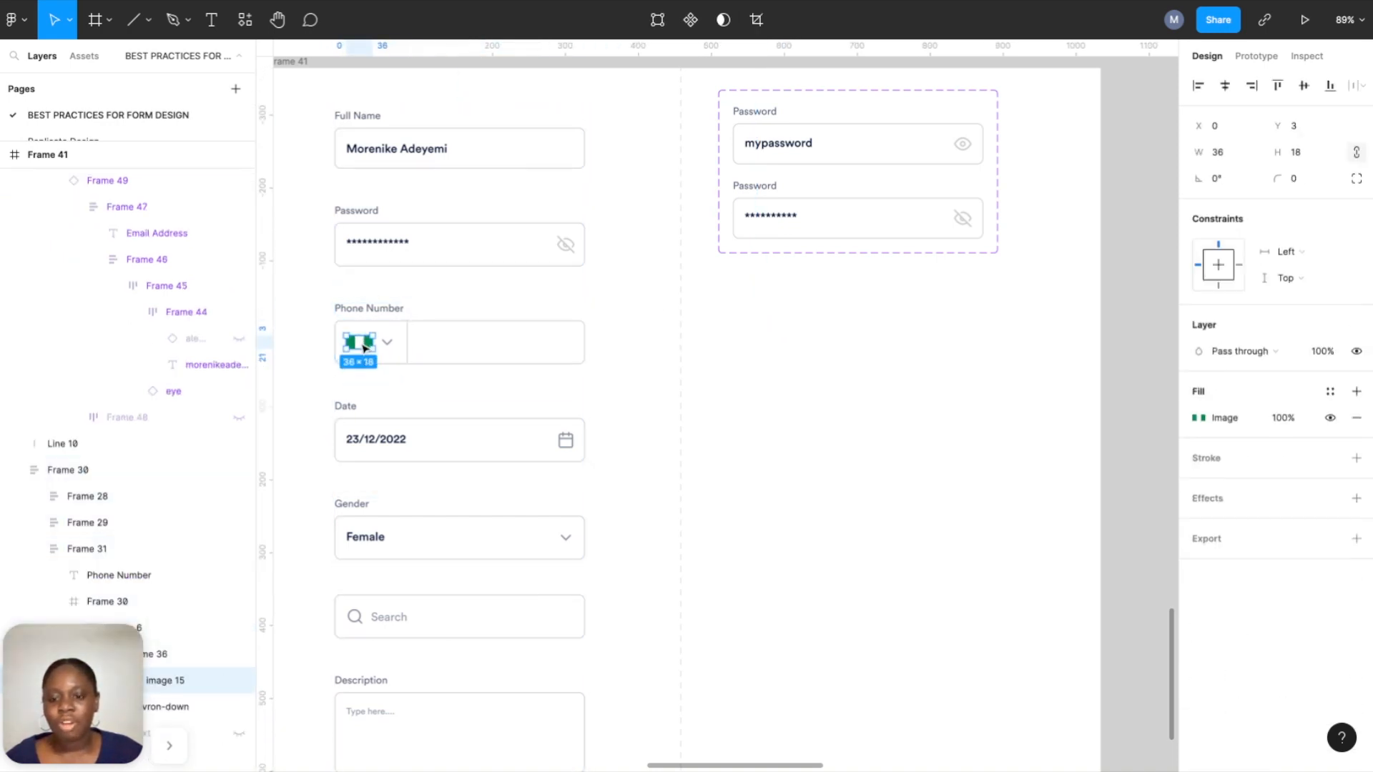
left_click(733, 336)
left_click_drag(728, 330, 810, 374)
left_click(369, 343)
double_click(366, 345)
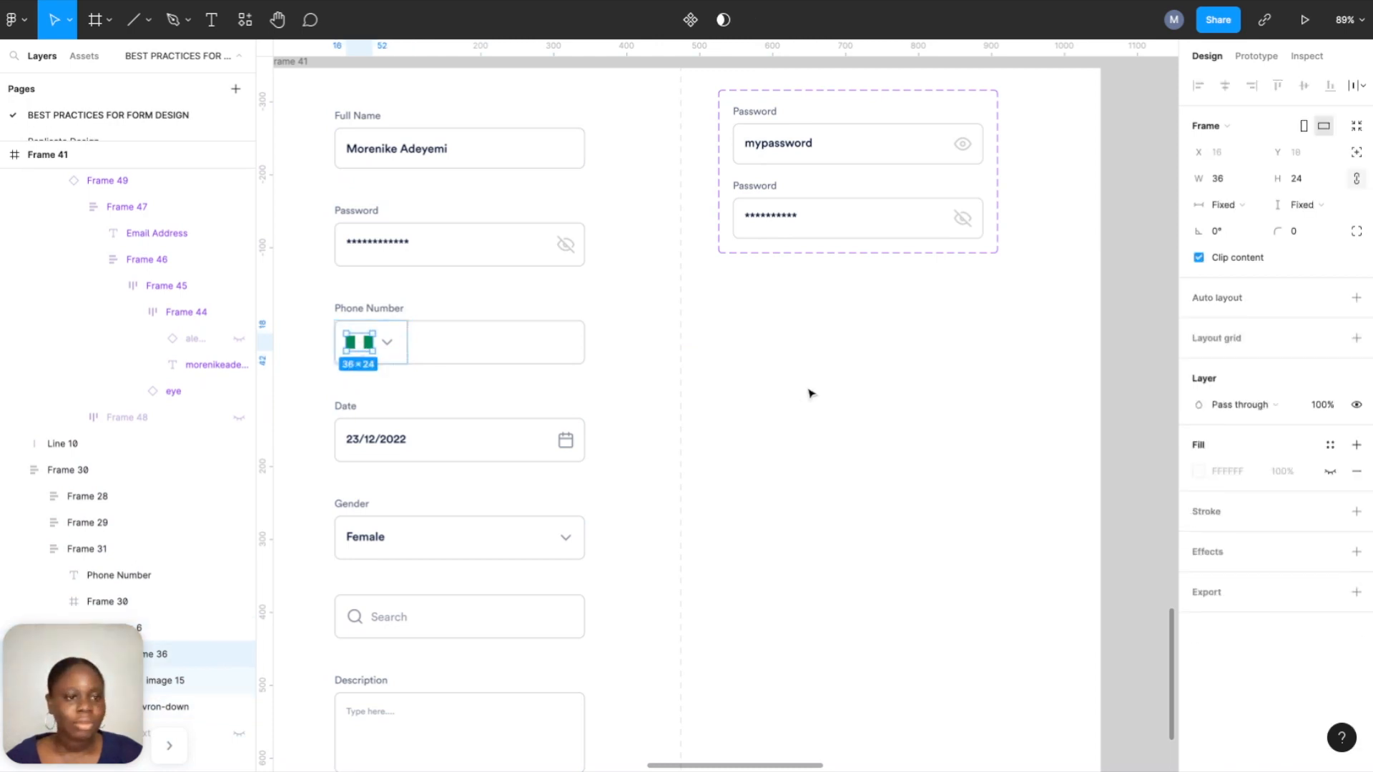
left_click(784, 366)
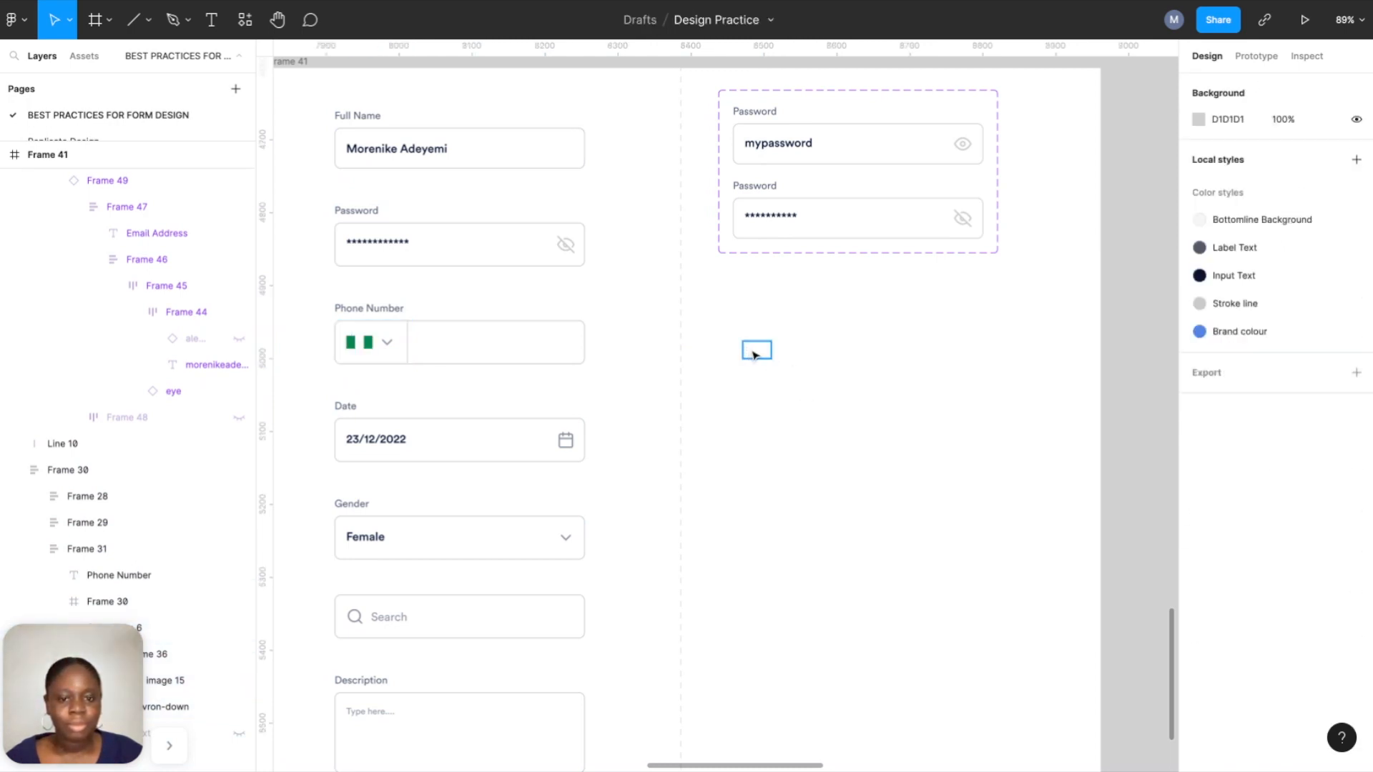
left_click(391, 347)
double_click(391, 346)
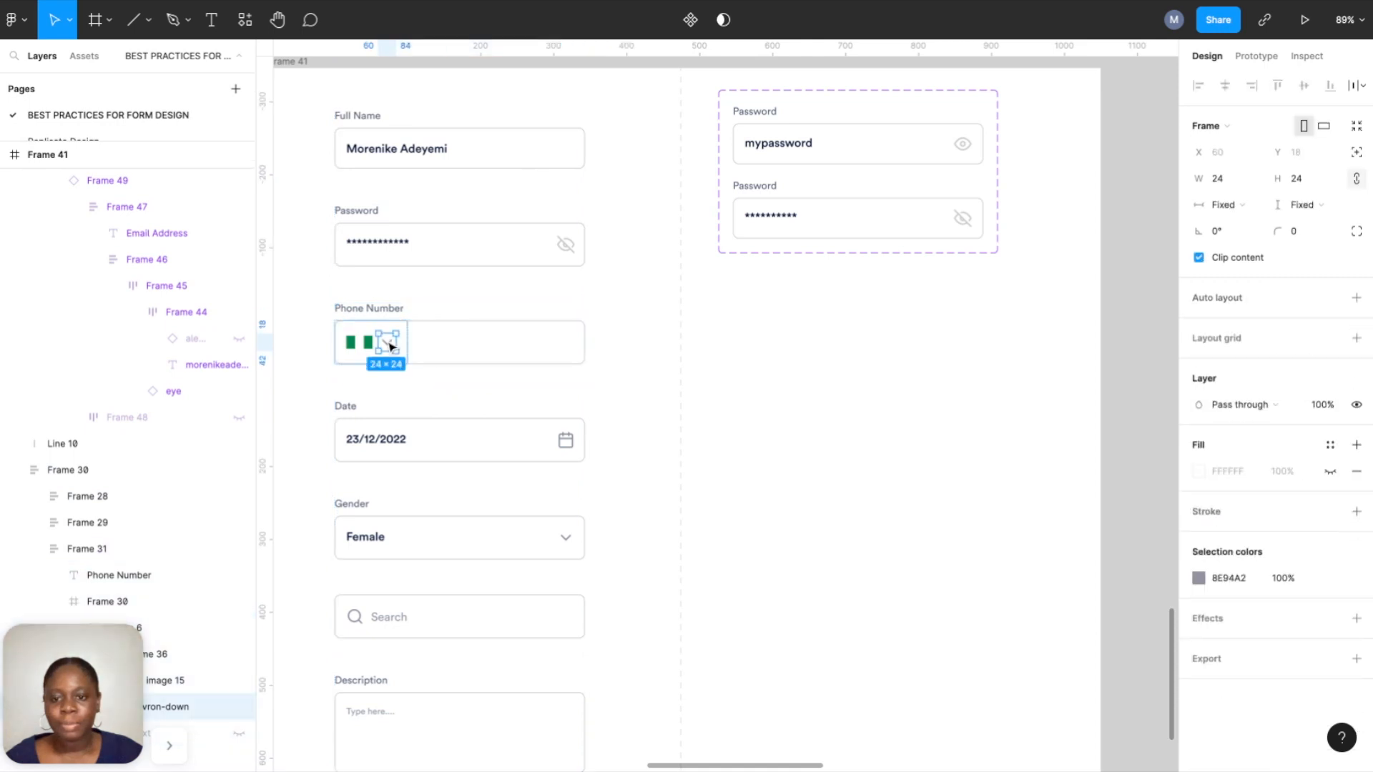
Draw a new frame below the password fields and size it 32×32.
key("f")
left_click_drag(744, 341, 771, 358)
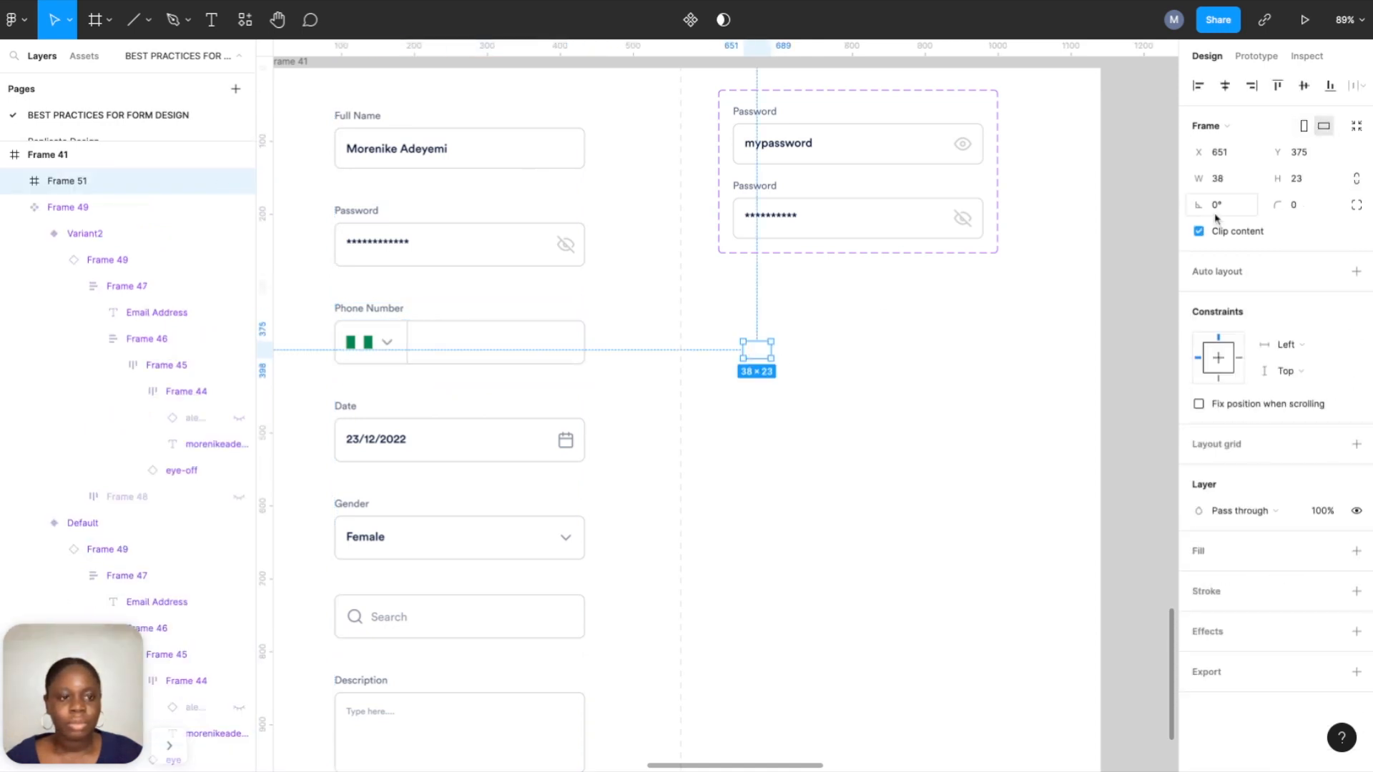
left_click(1237, 189)
type("32")
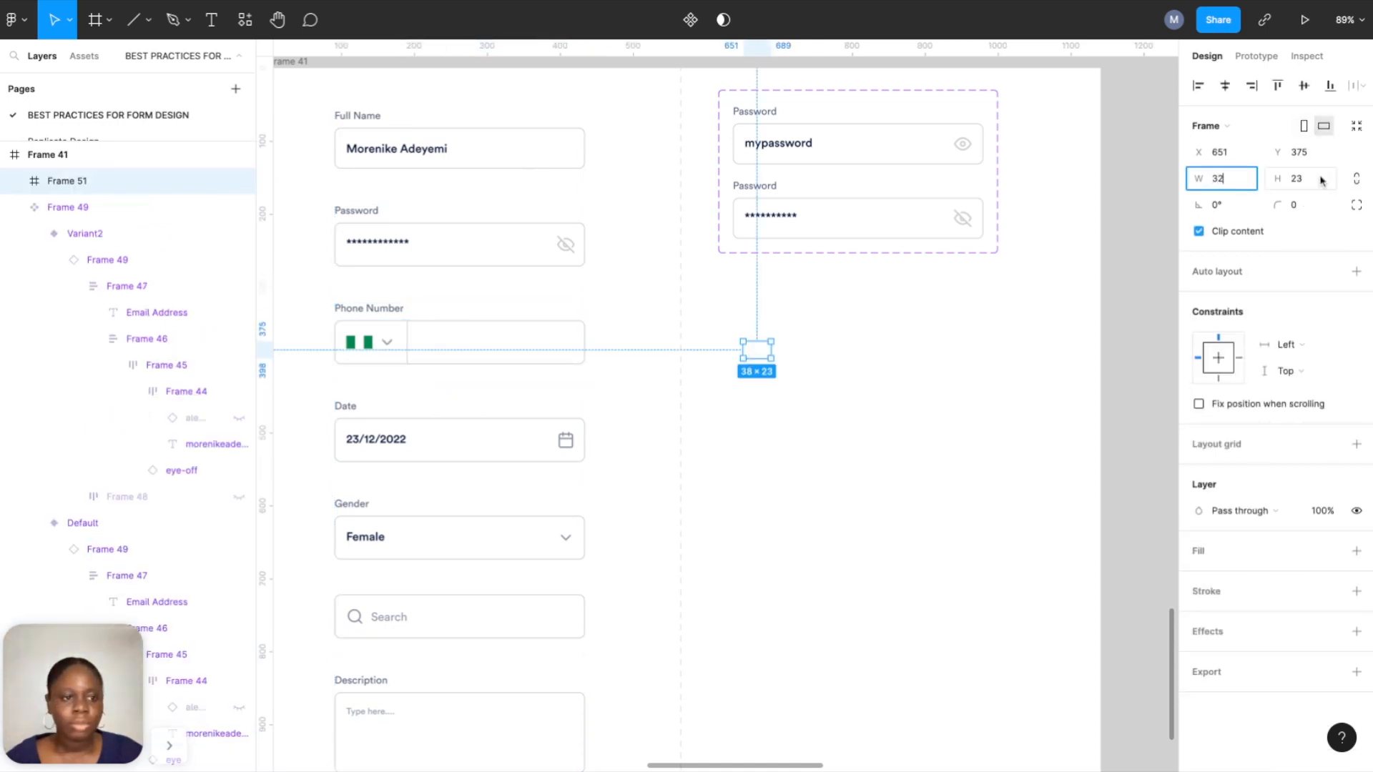
left_click(1318, 180)
key("Return")
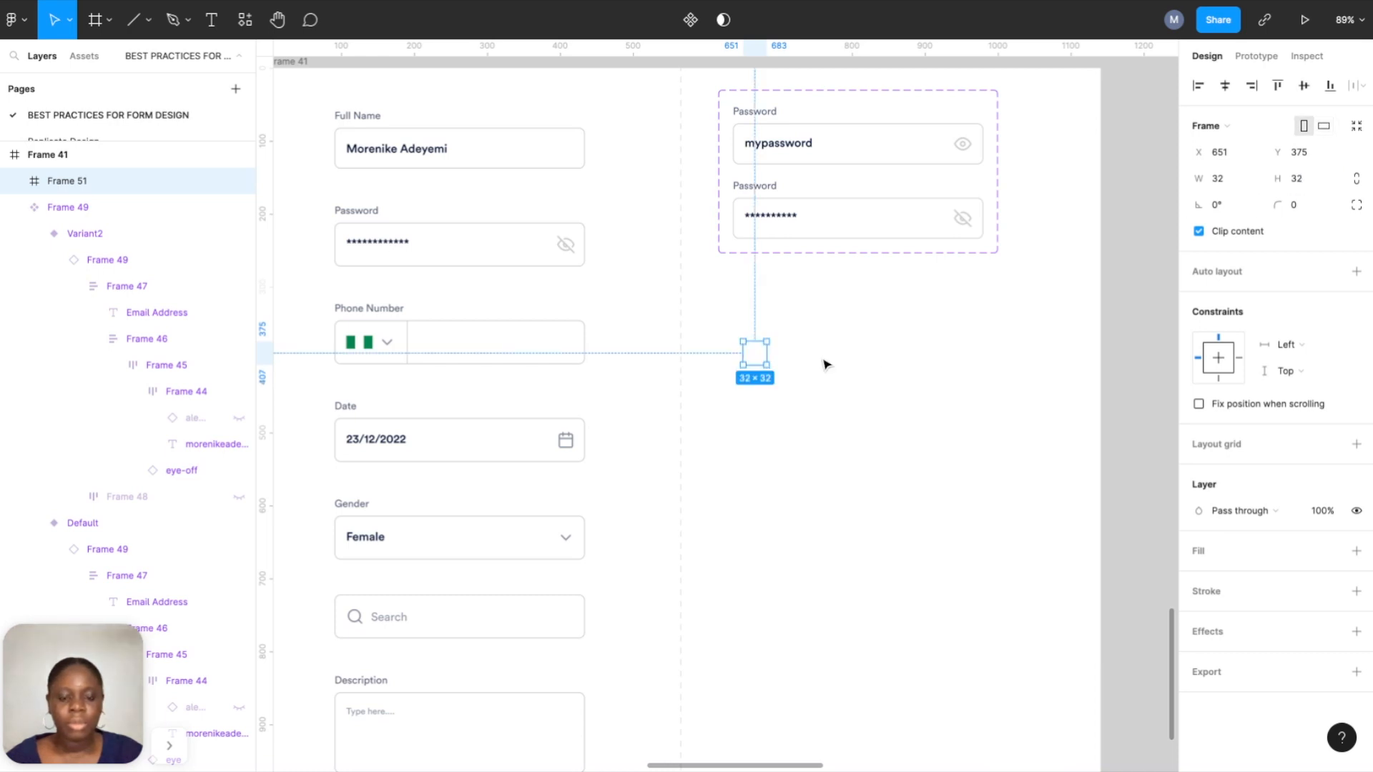
scroll(771, 350, "up", 3)
scroll(771, 350, "up", 5)
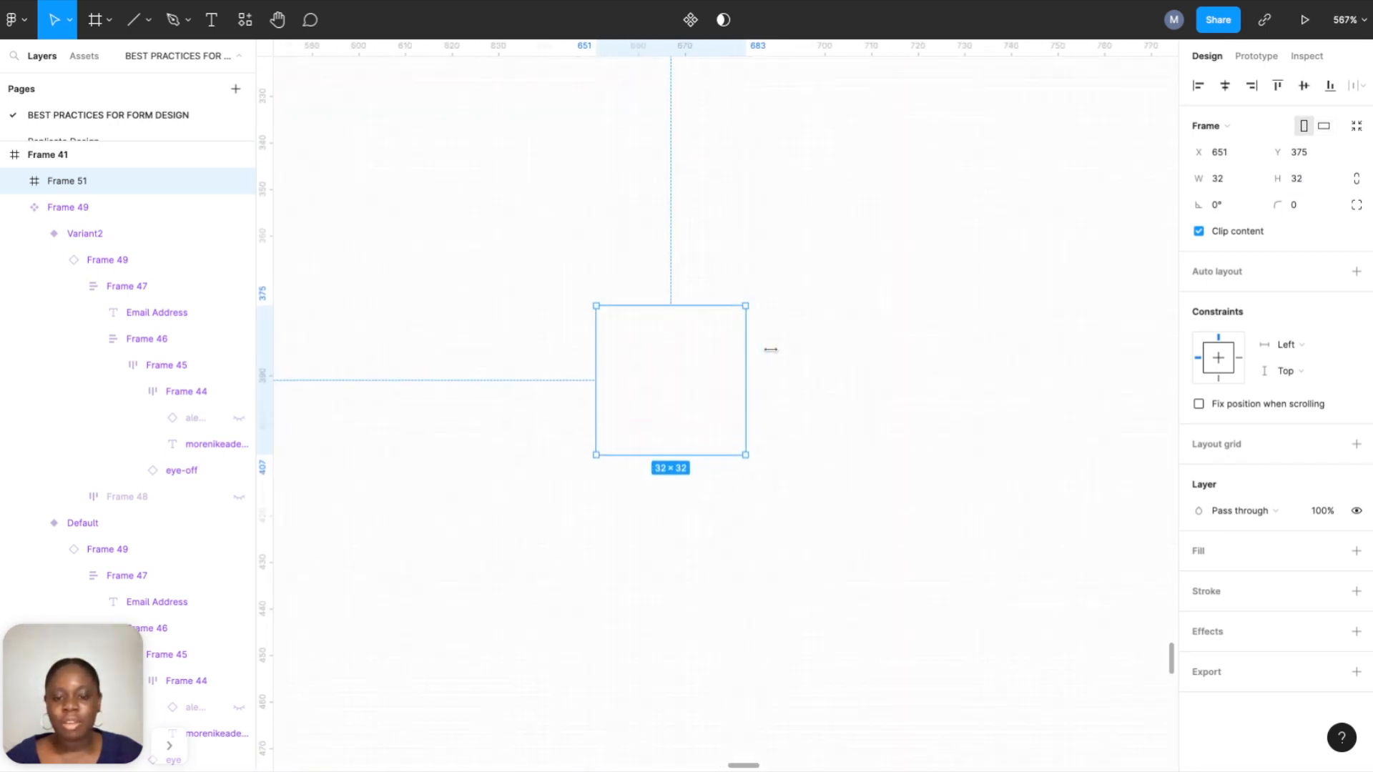
Paste the flag image into the 32×32 frame and centre it horizontally.
key("ctrl+v")
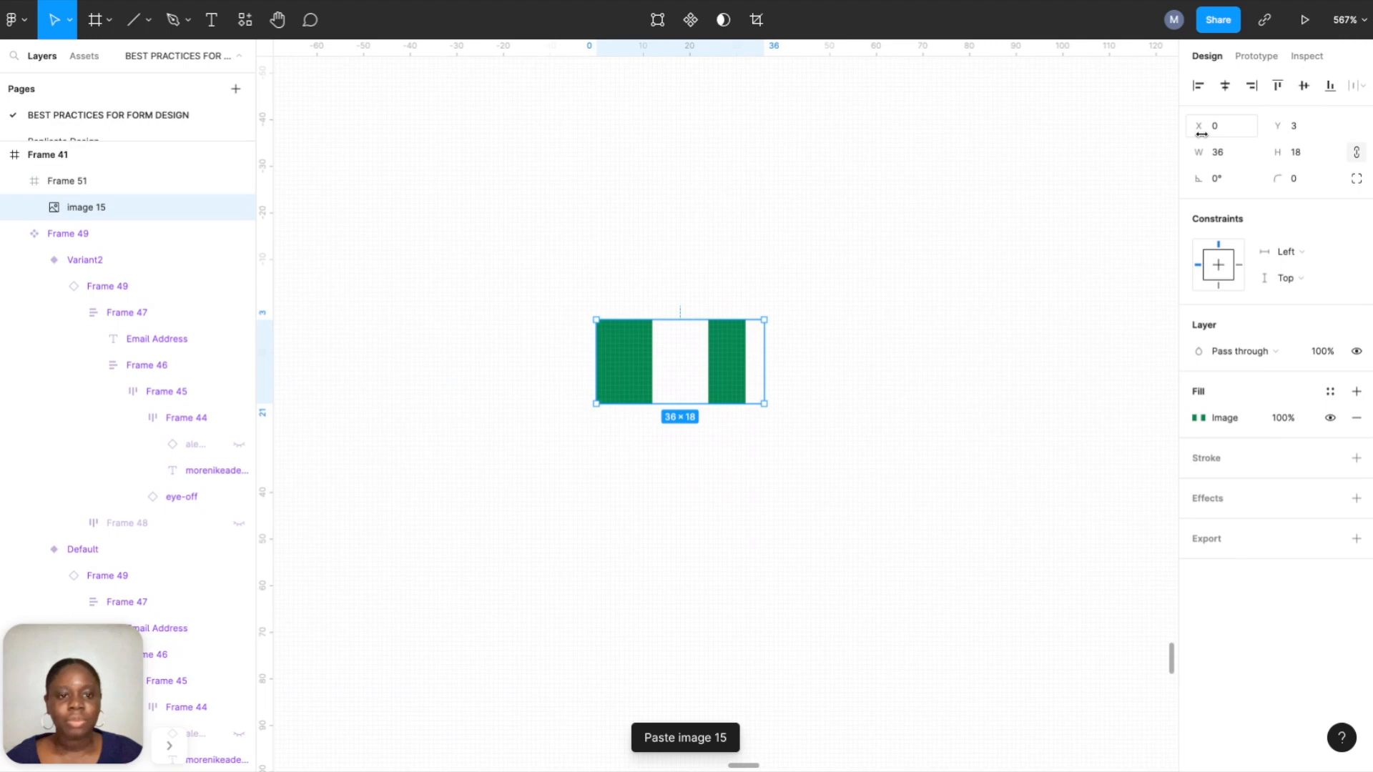
left_click(1226, 85)
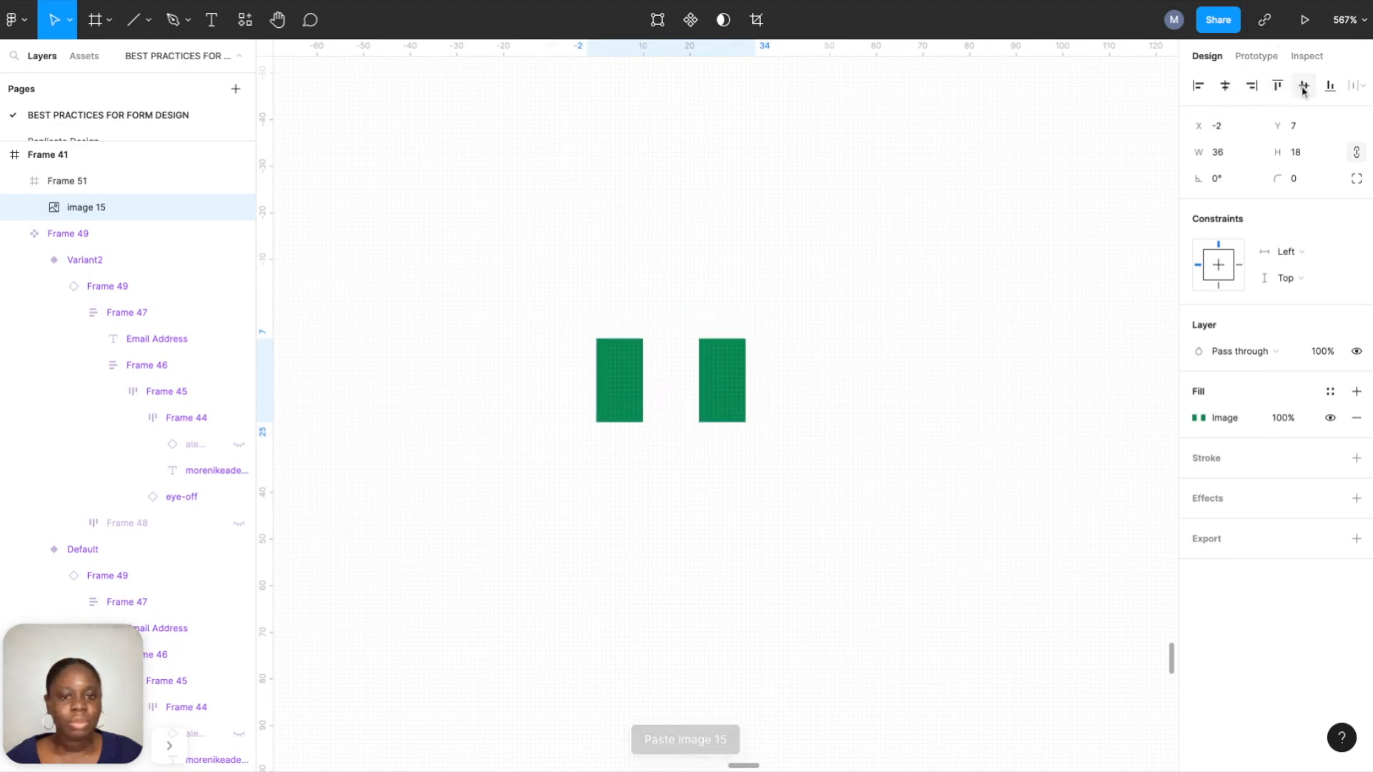
left_click(889, 257)
scroll(803, 415, "up", 3)
scroll(802, 415, "down", 5)
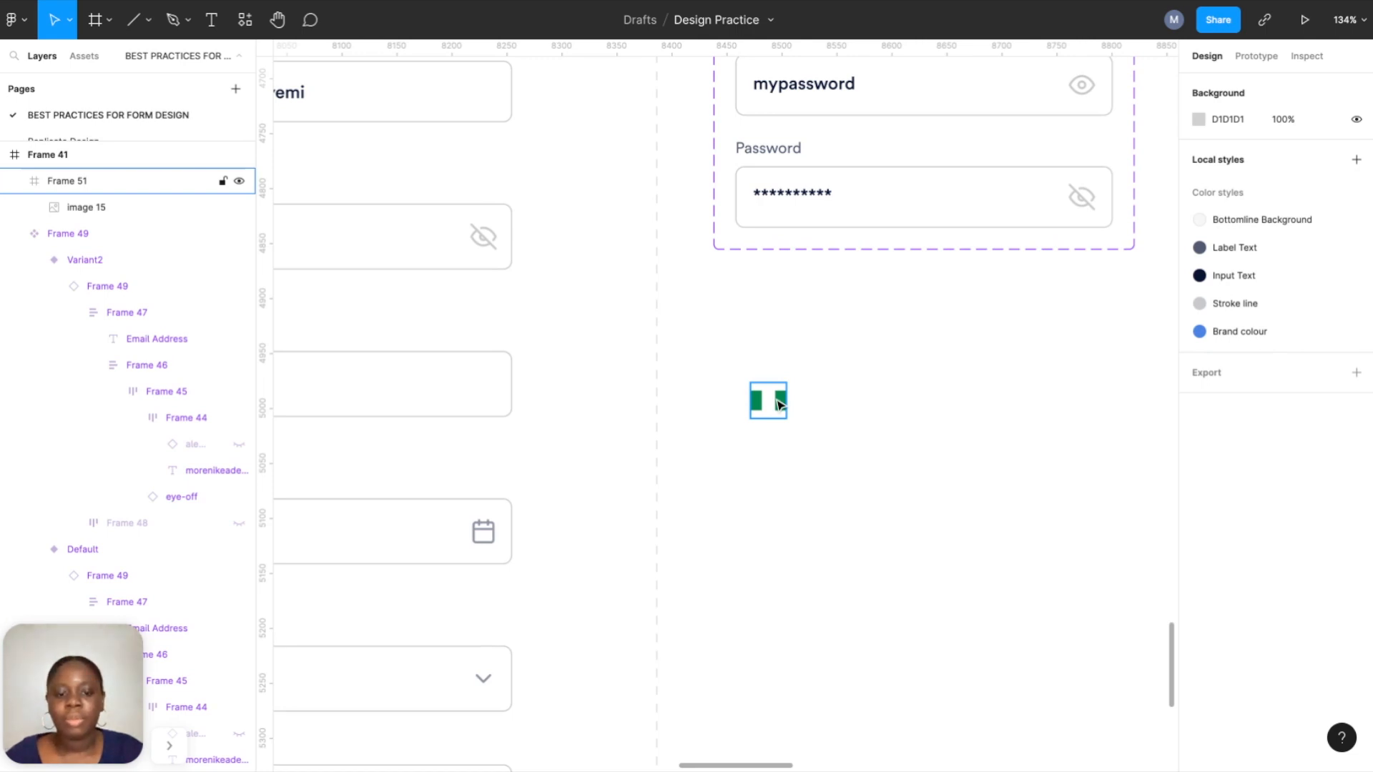
scroll(779, 402, "up", 2)
left_click(768, 401)
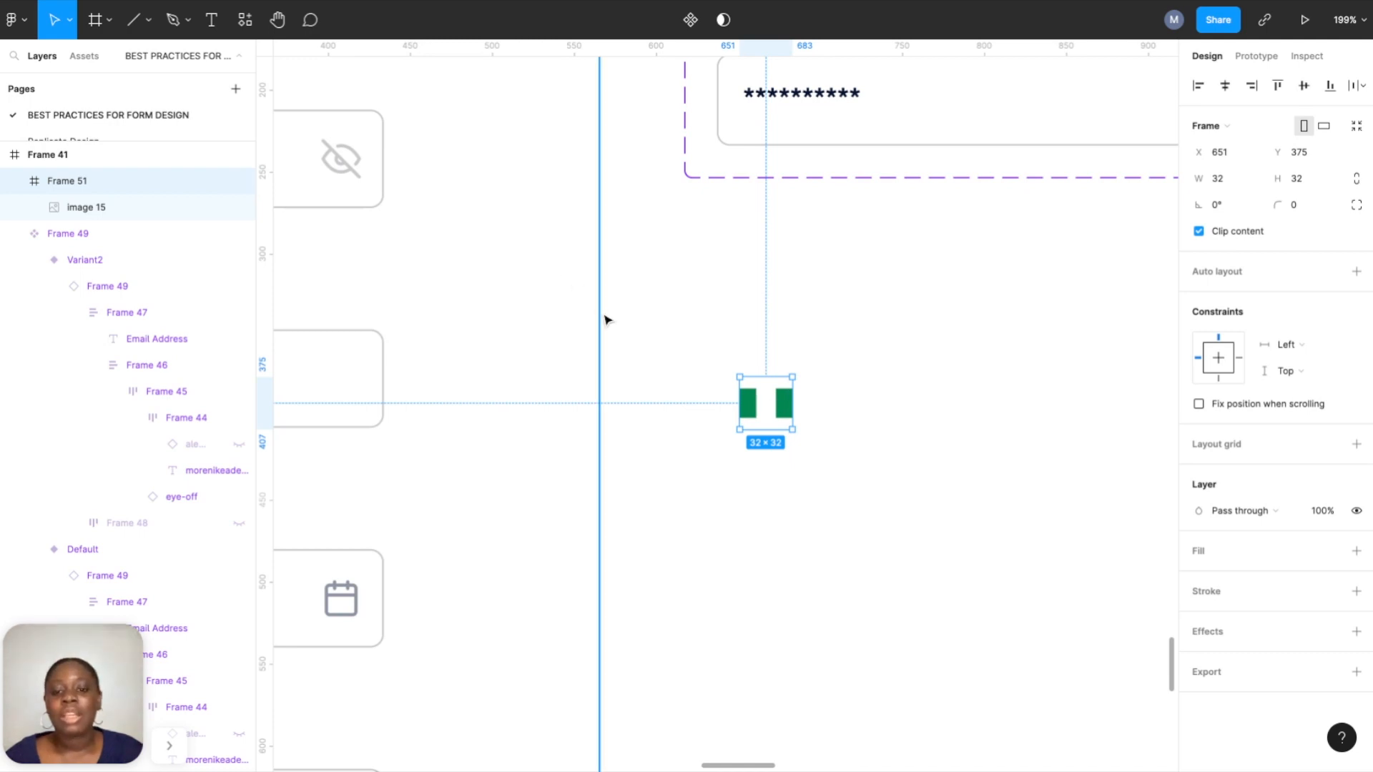
scroll(603, 319, "down", 2)
scroll(603, 319, "down", 1)
scroll(387, 348, "left", 2)
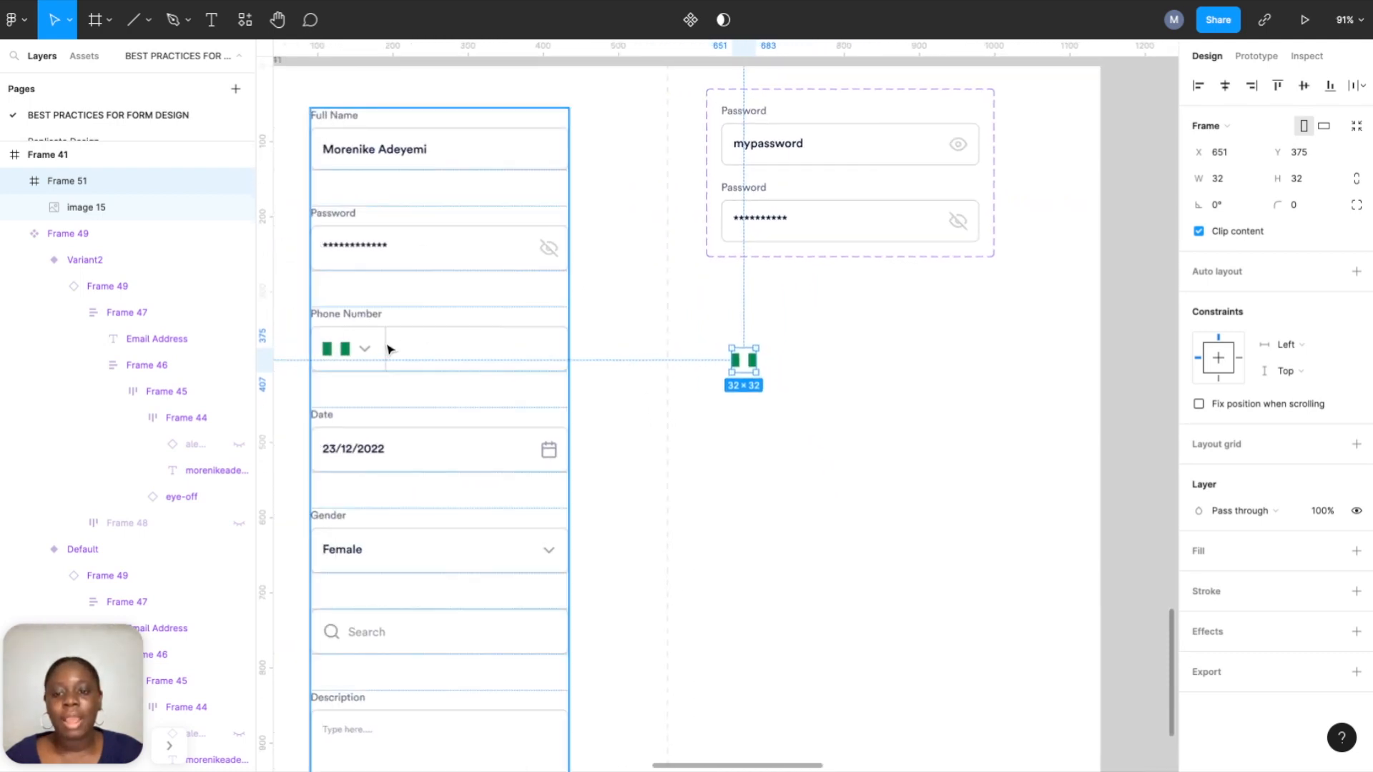
scroll(799, 362, "up", 2)
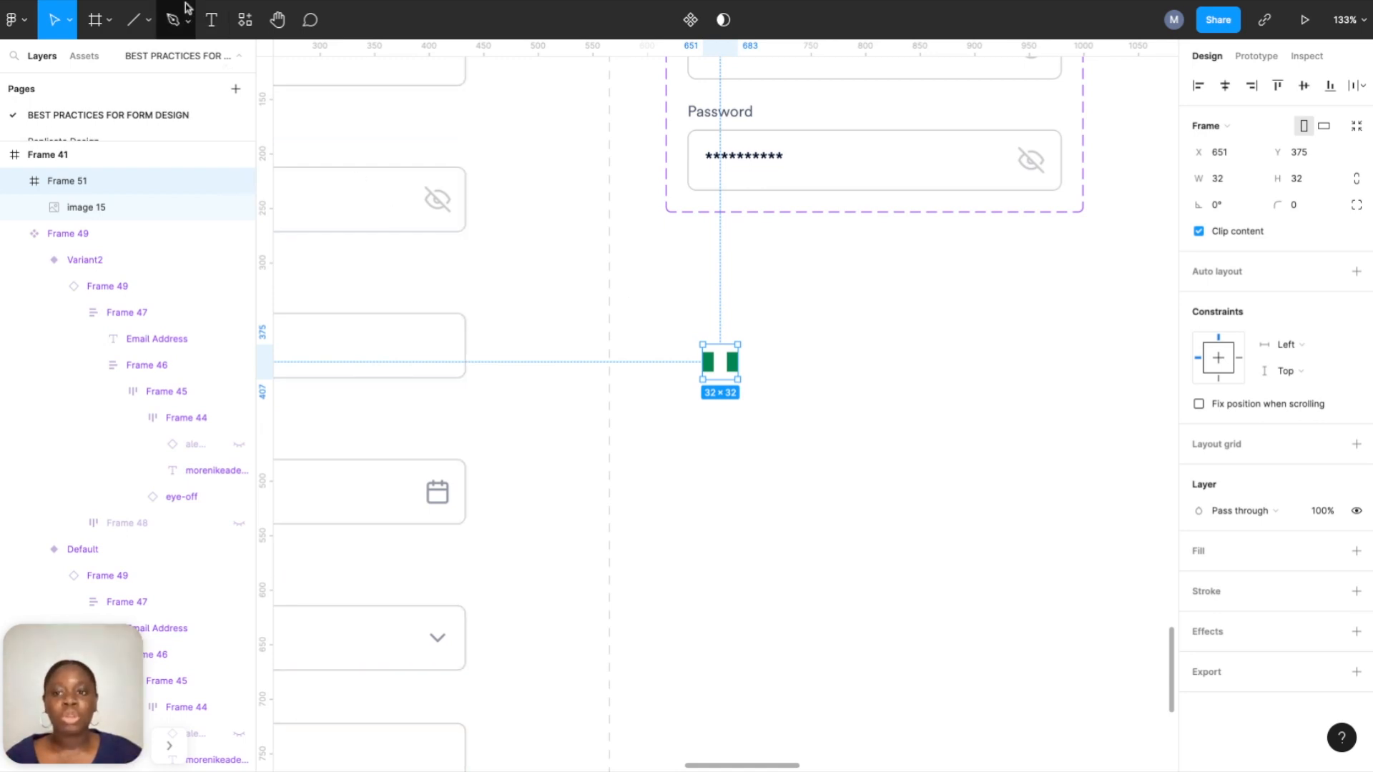
Add a '+234' text label below the flag.
left_click(211, 20)
left_click(705, 465)
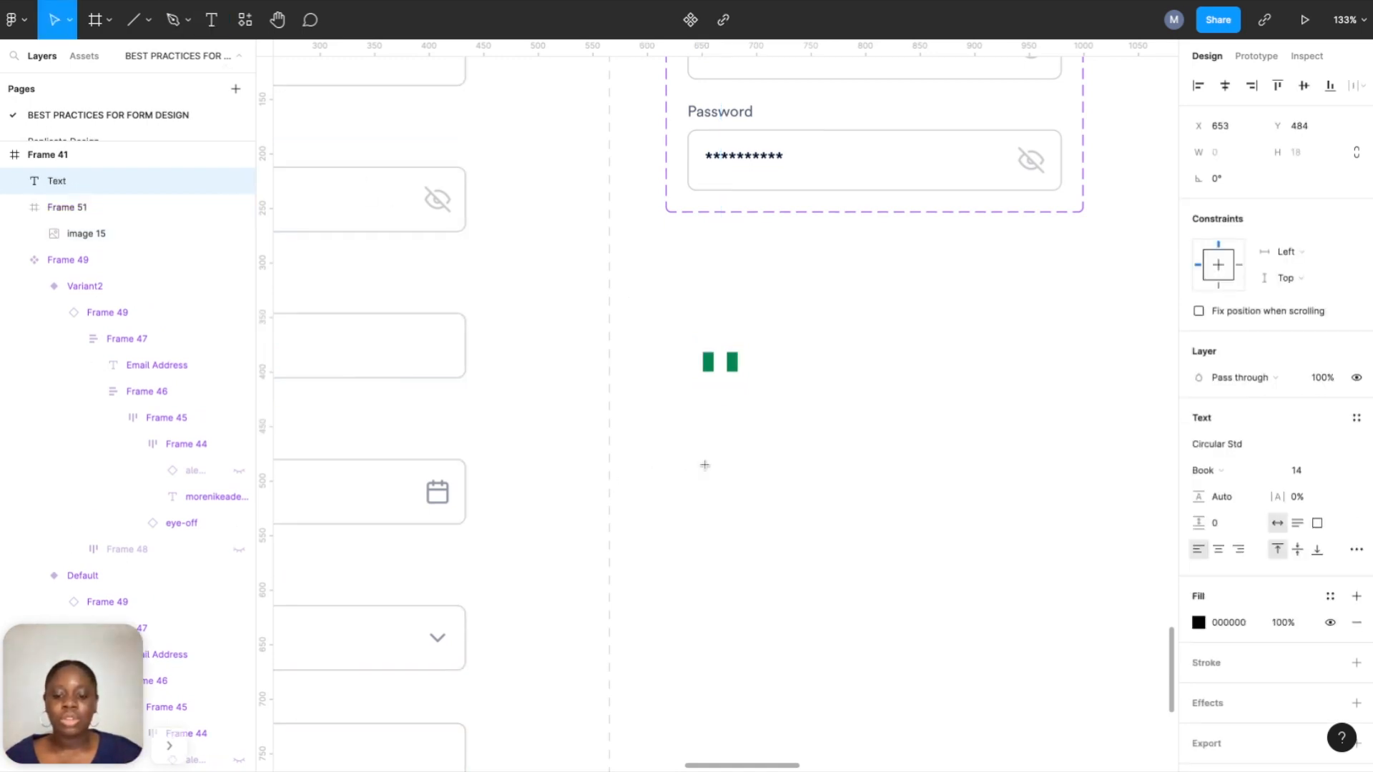
type("+234")
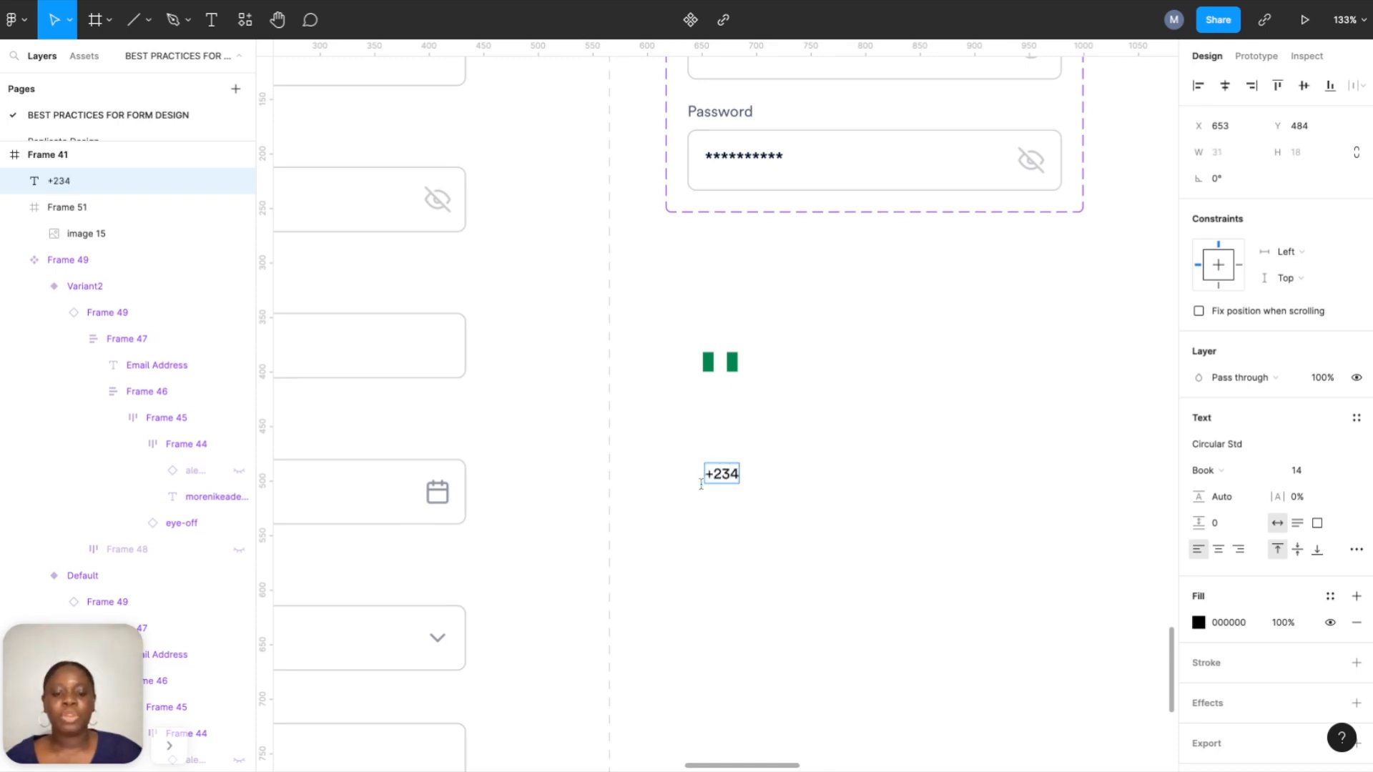
key("Escape")
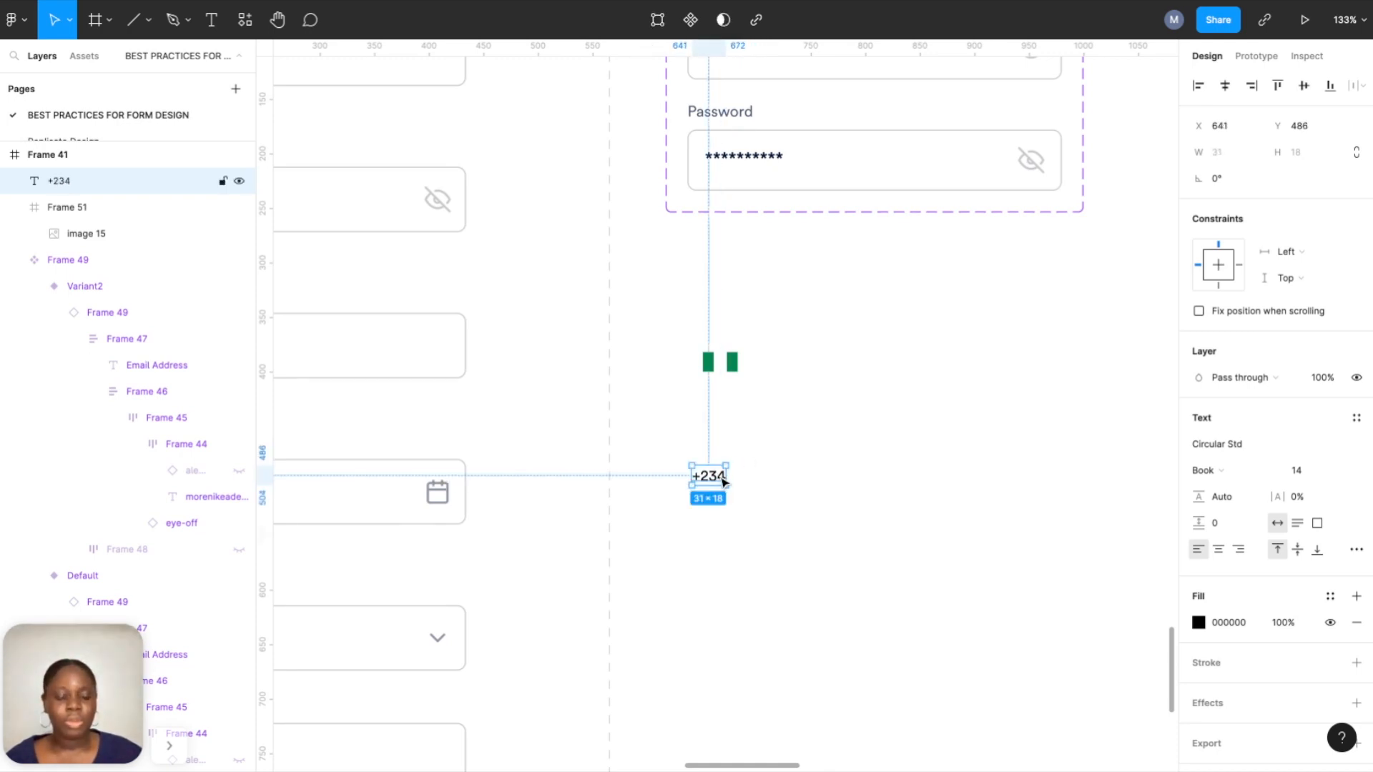
left_click(822, 440)
Place a chevron-down component from Assets beside the flag and a copy below +234.
left_click(99, 54)
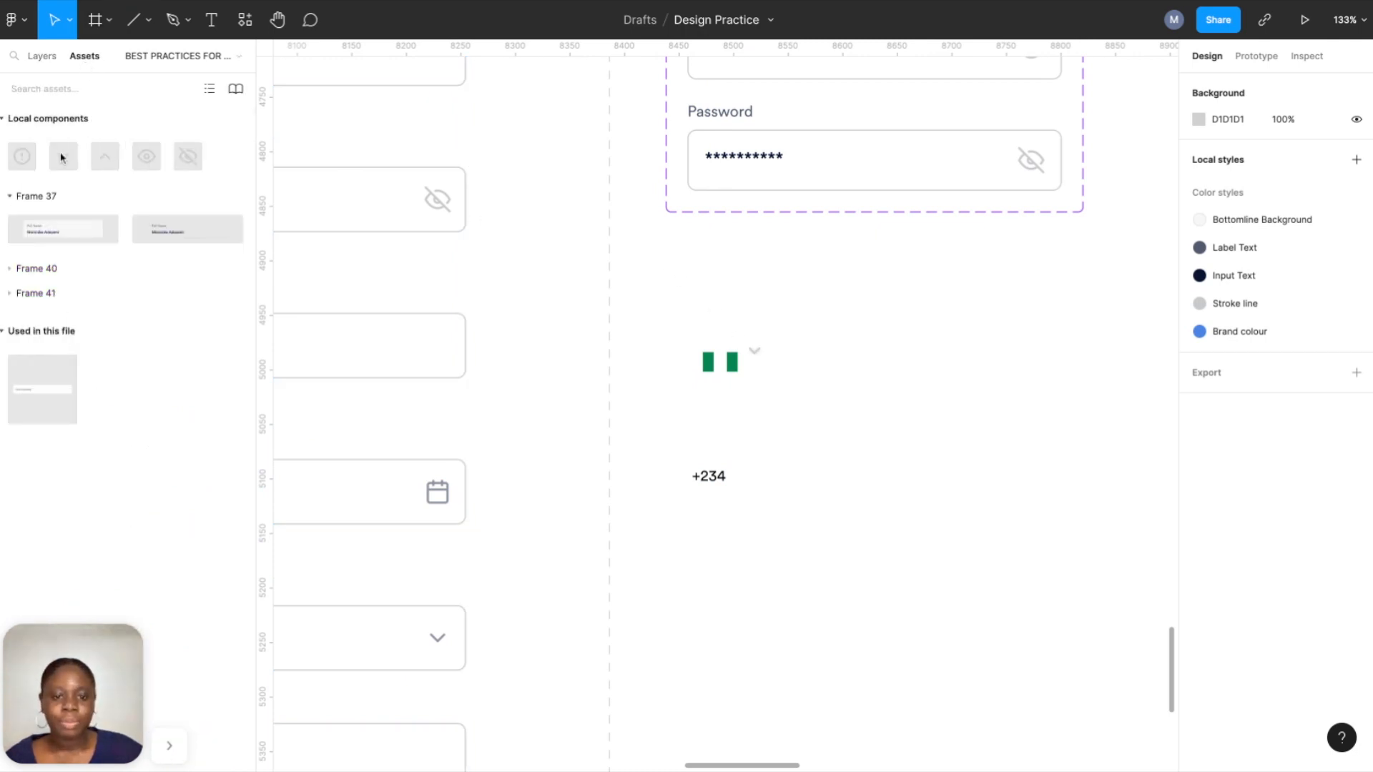
left_click_drag(61, 157, 778, 367)
left_click(729, 361, "shift")
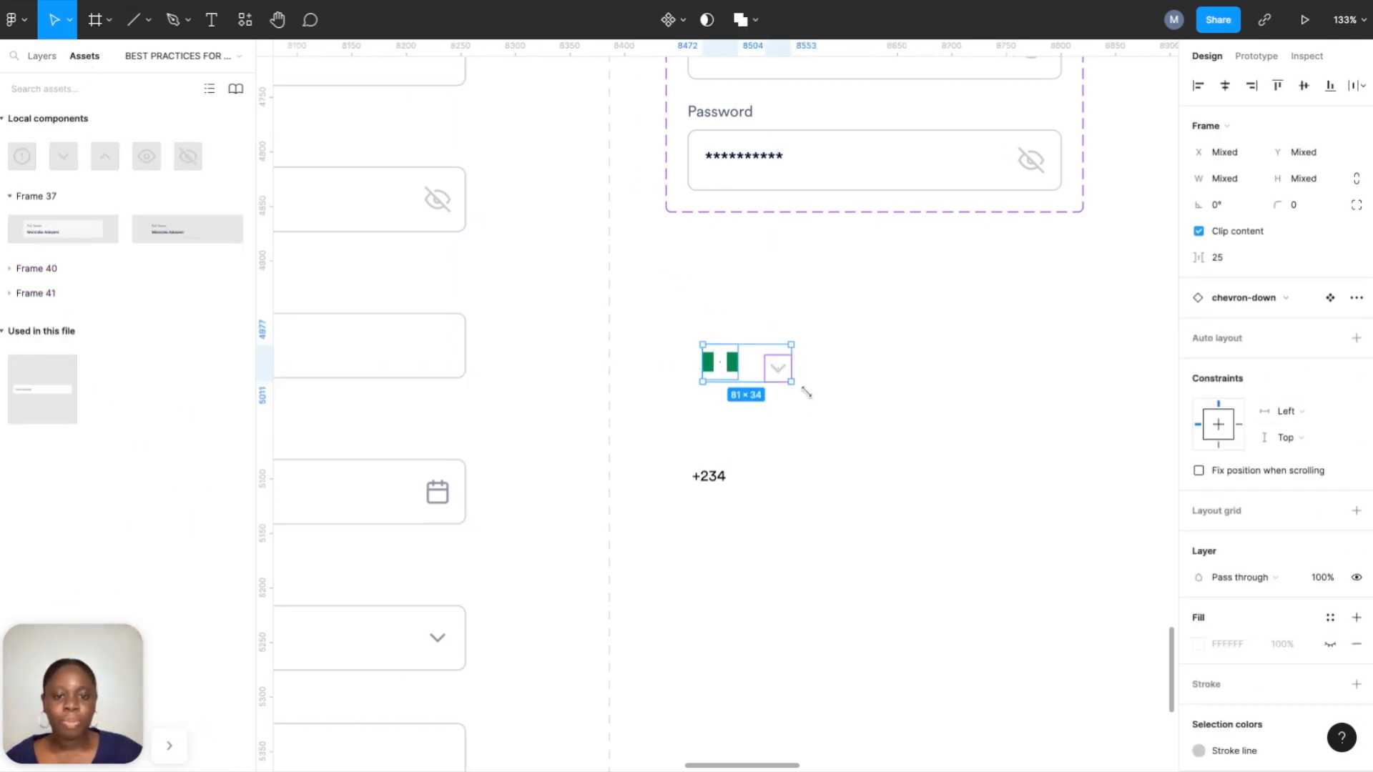
left_click(804, 388)
left_click(779, 371)
left_click_drag(780, 374, 780, 499)
Align the flag and chevron vertically and wrap them in auto layout with spacing 16.
left_click(722, 371)
left_click(778, 375, "shift")
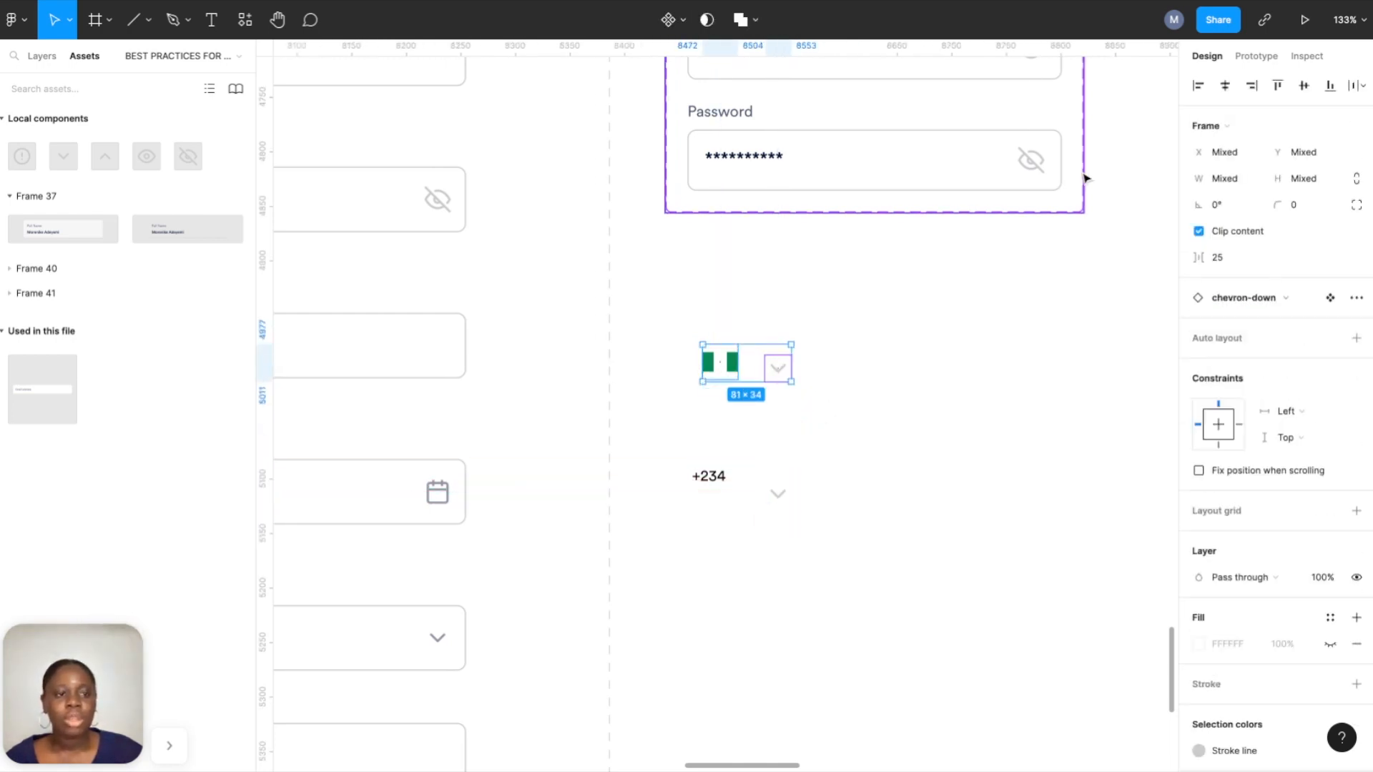
left_click(1304, 85)
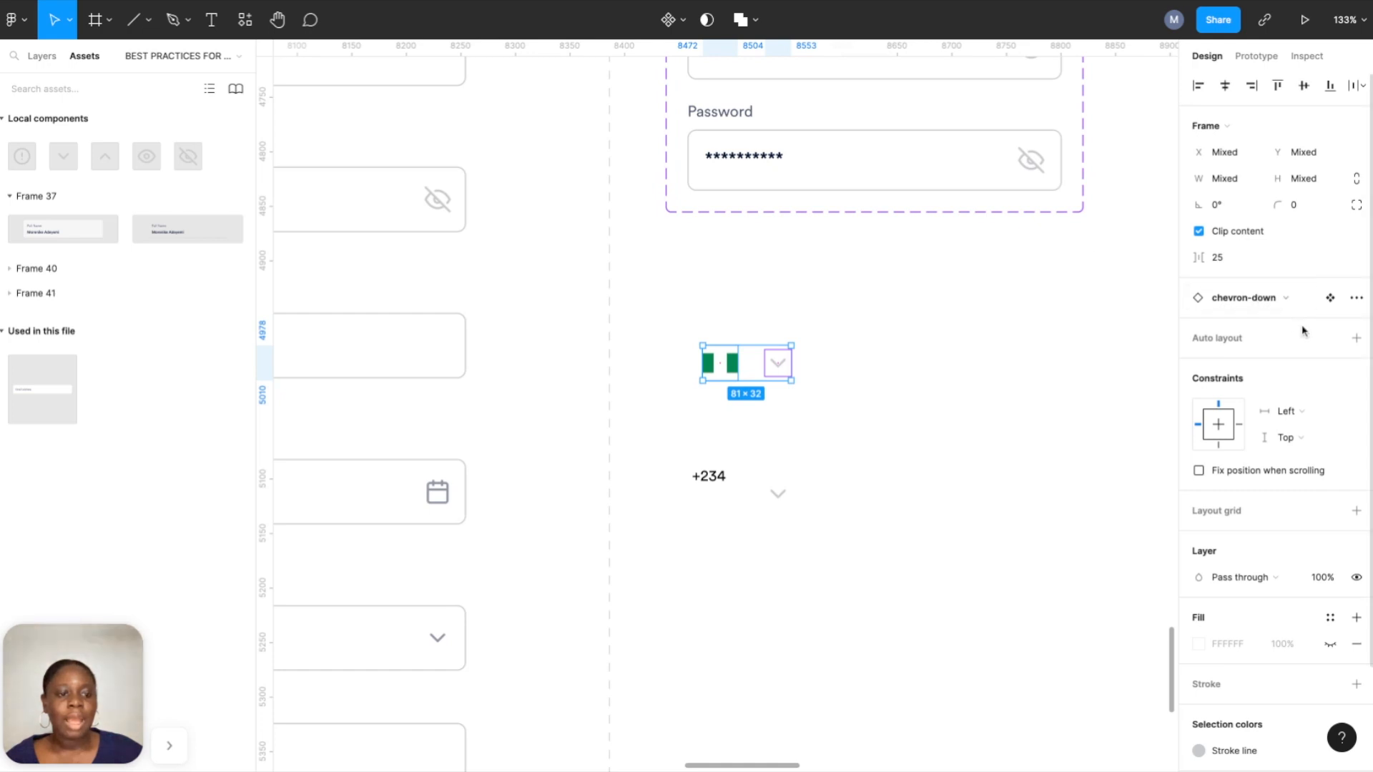
left_click(1353, 339)
left_click(1226, 355)
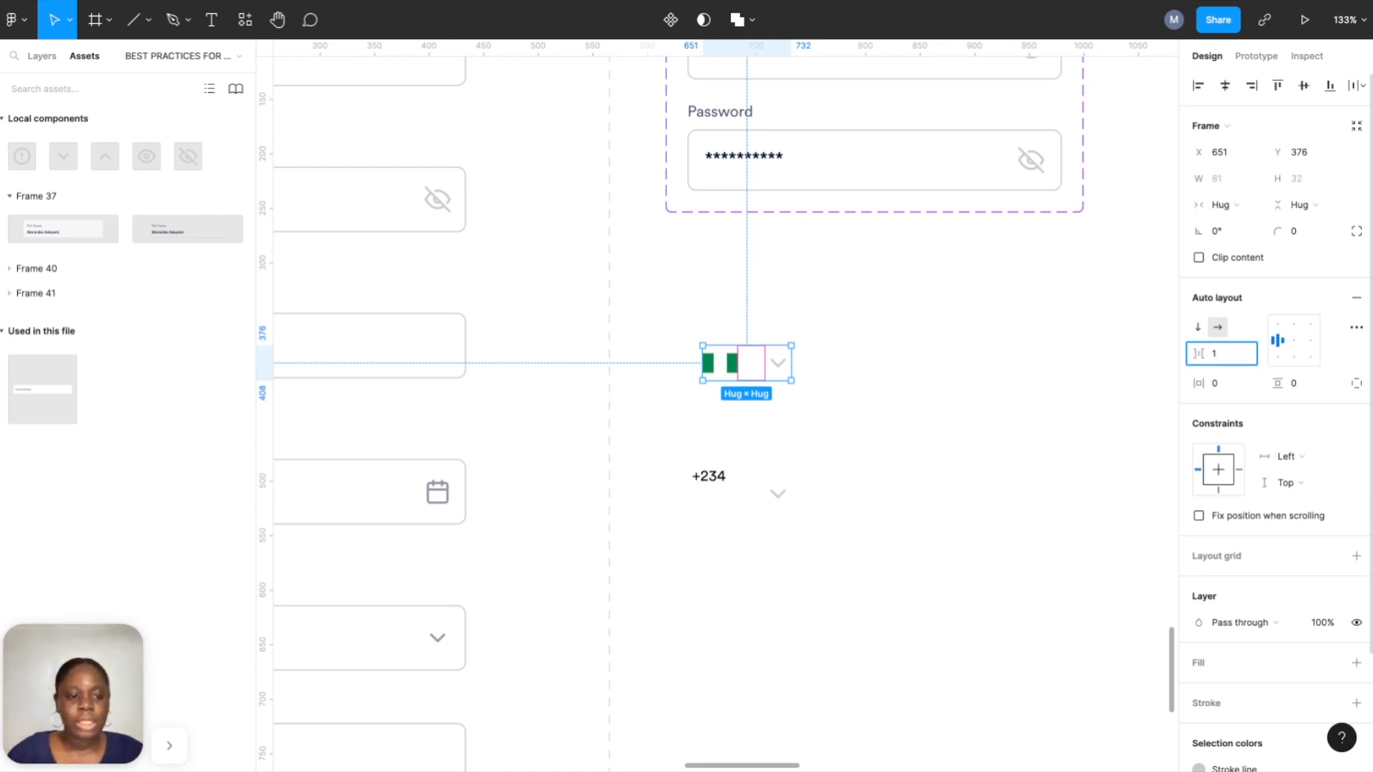
key("Return")
left_click(905, 338)
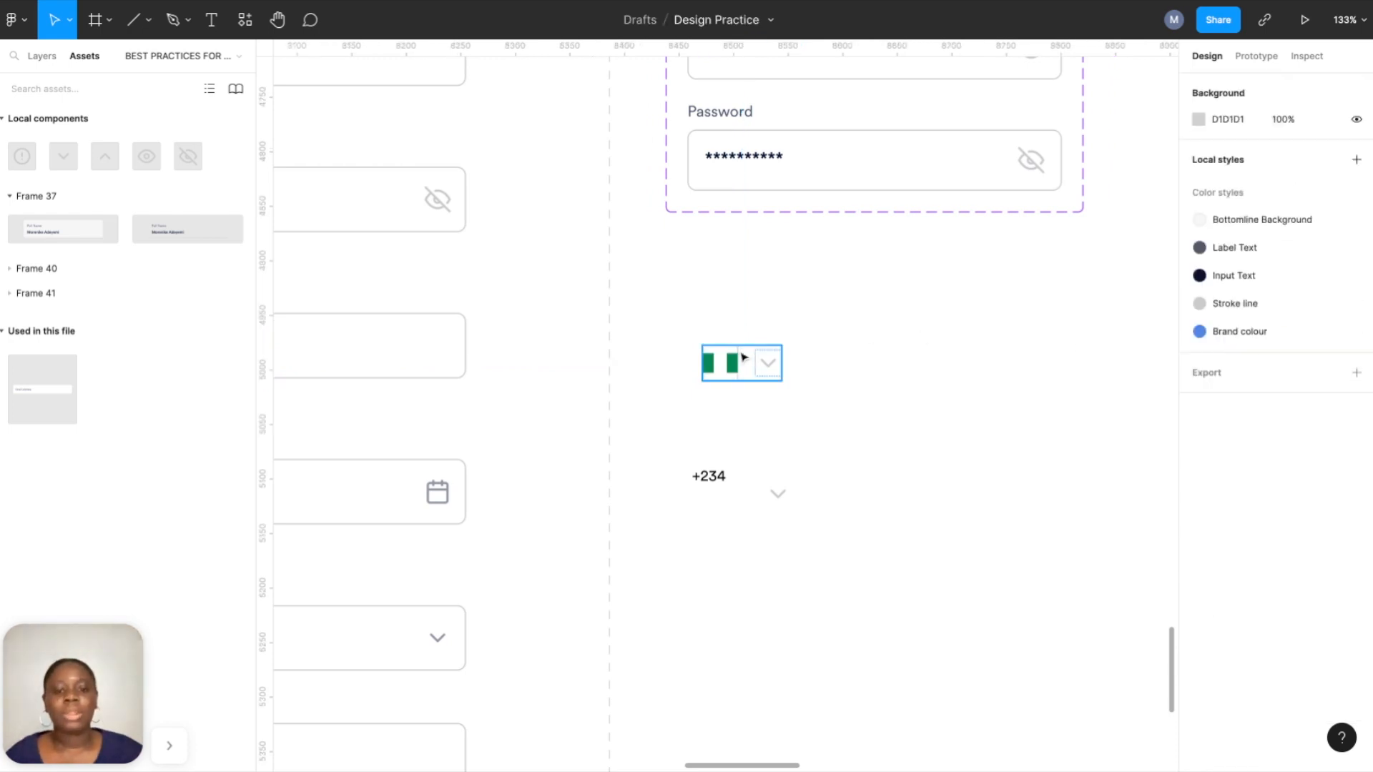
Wrap the flag-and-chevron row in an auto-layout frame with 16 horizontal and vertical padding.
left_click(745, 353)
right_click(736, 361)
left_click(772, 450)
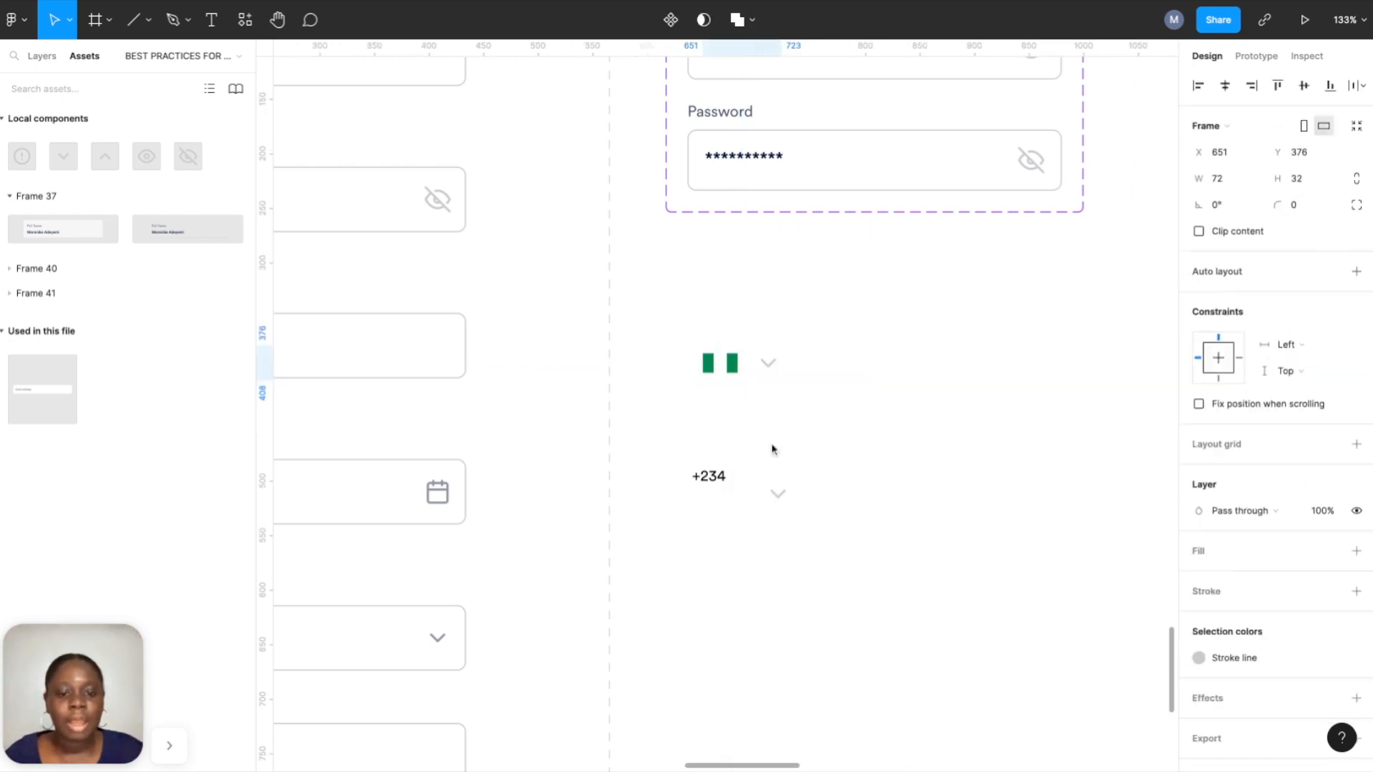
left_click(1357, 271)
left_click(1219, 386)
type("16")
left_click(1298, 384)
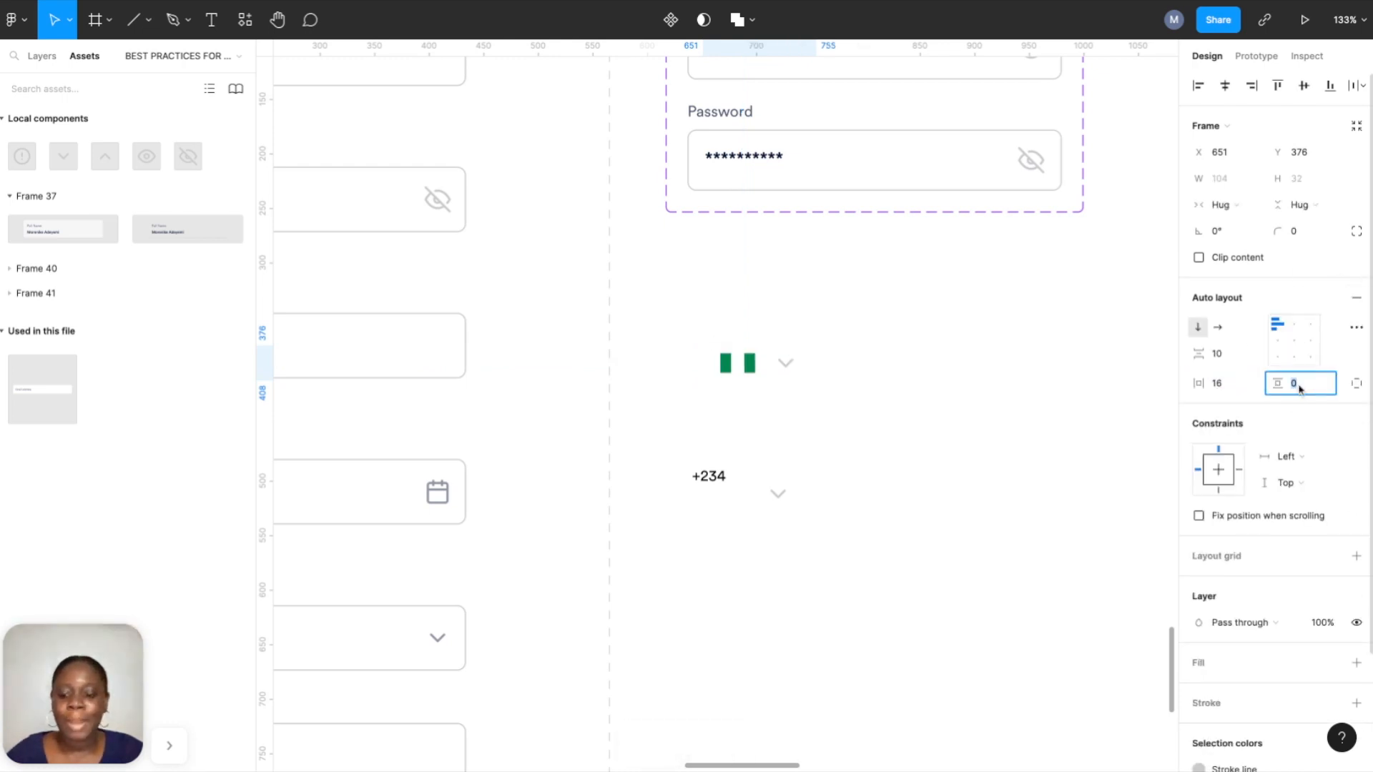
type("16")
key("Return")
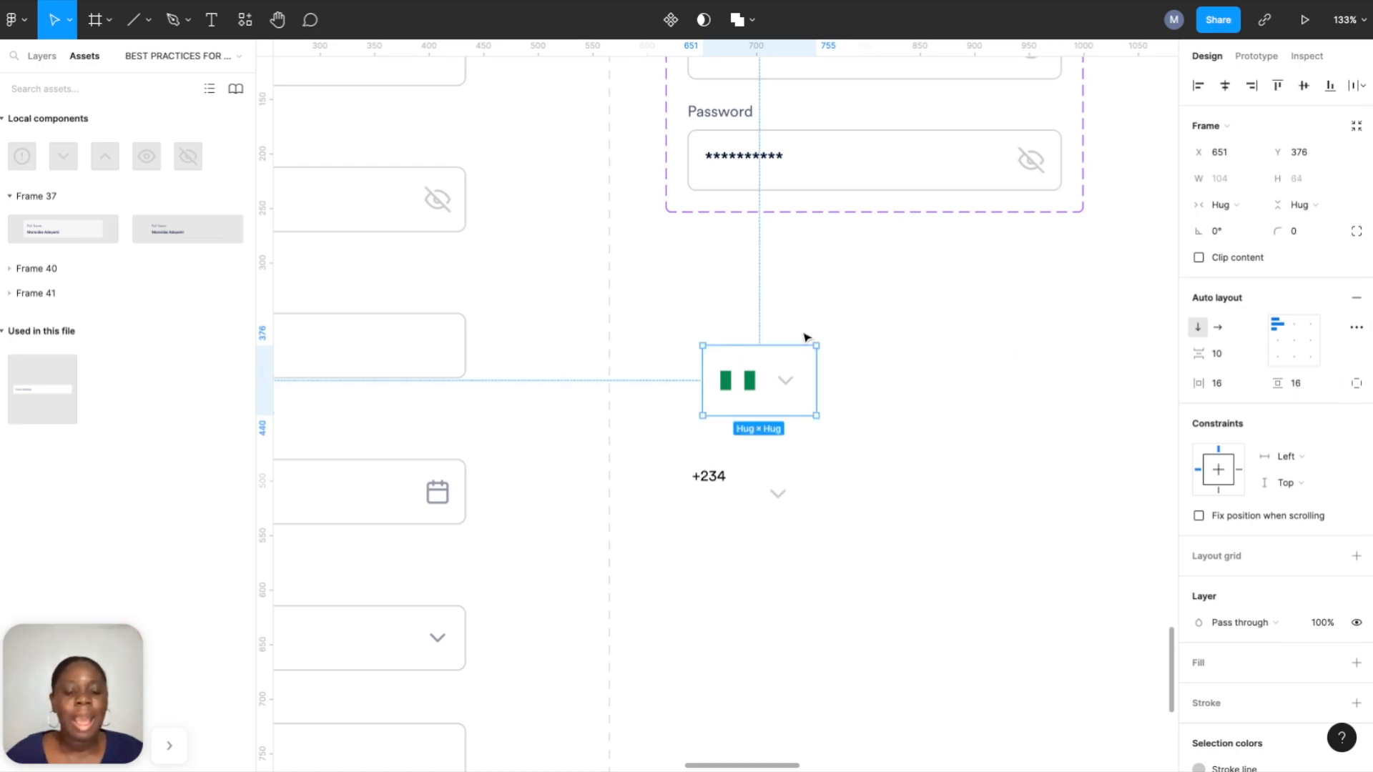
scroll(1233, 561, "down", 4)
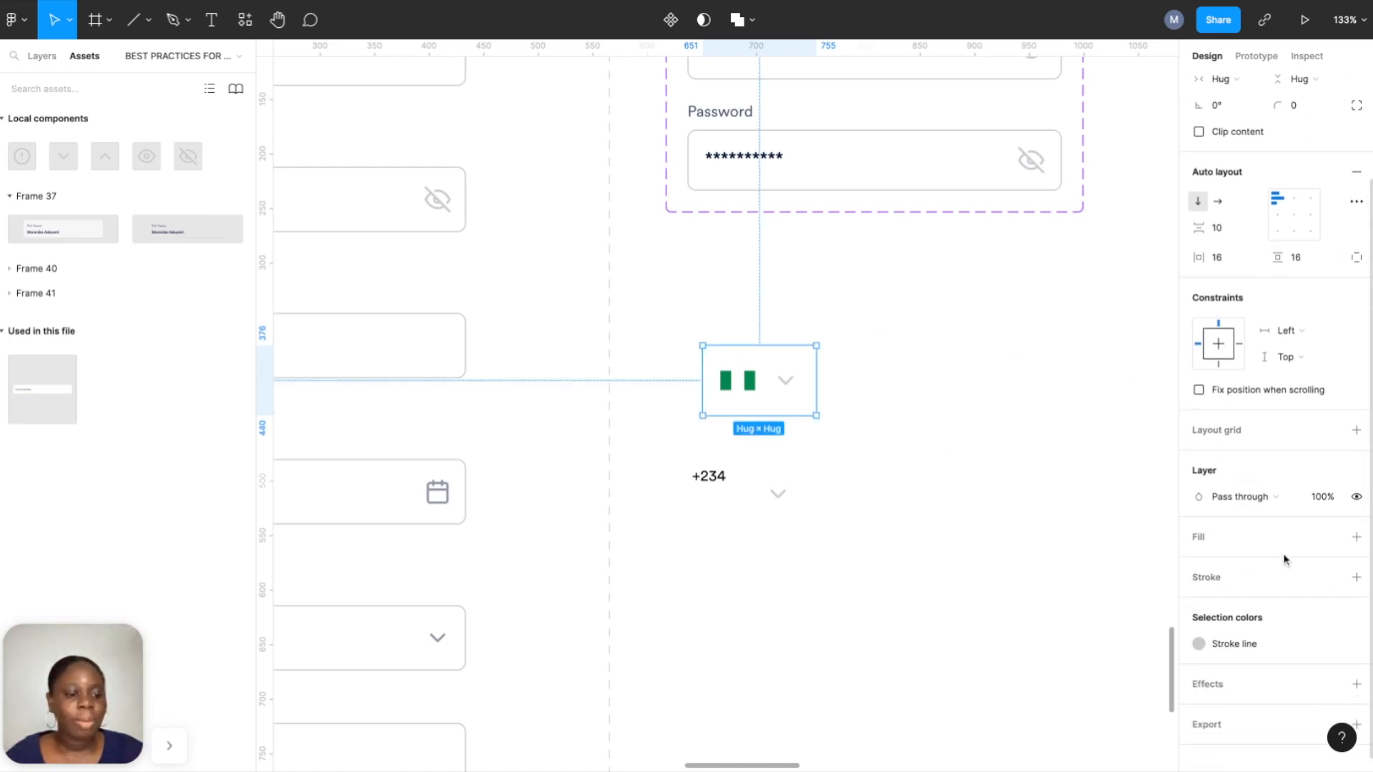
Add a black stroke to the frame, limited to its right side only.
left_click(1357, 578)
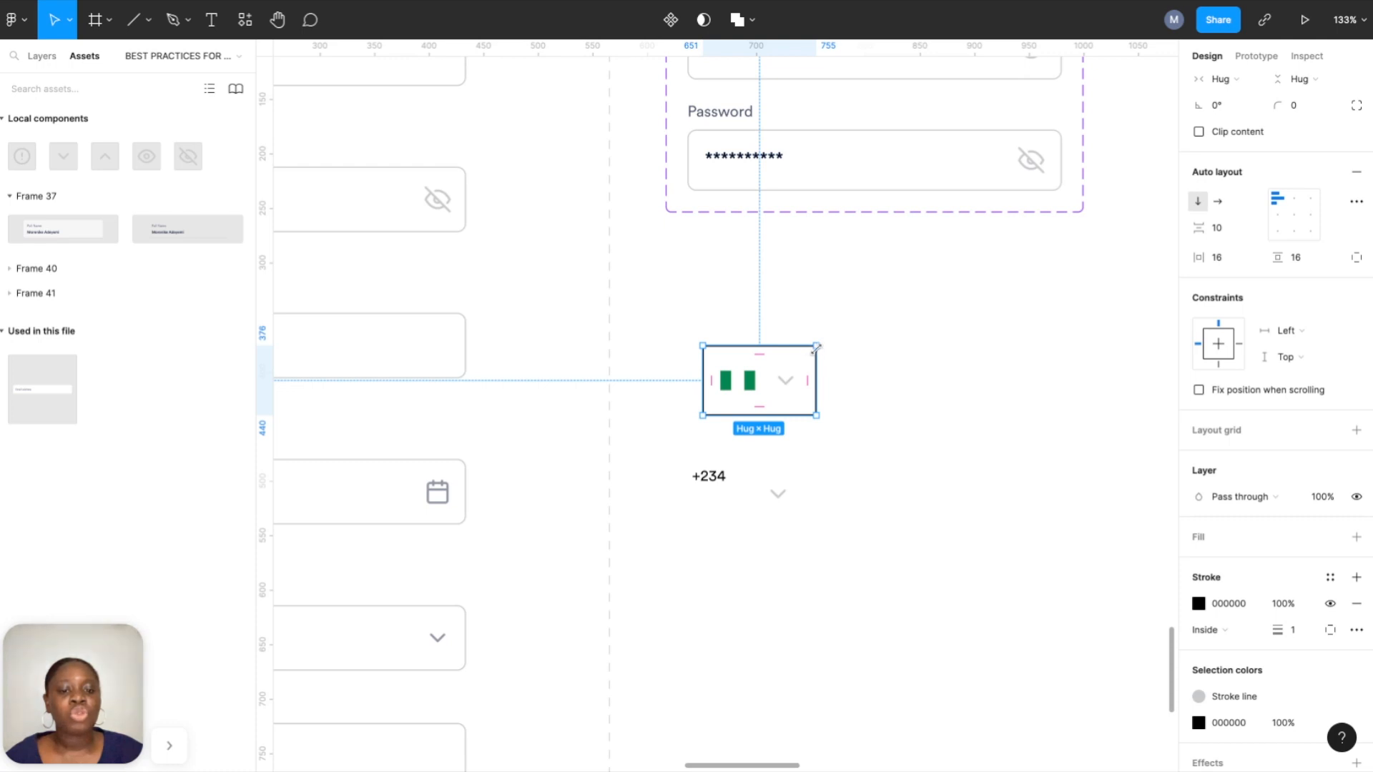
scroll(839, 402, "left", 10)
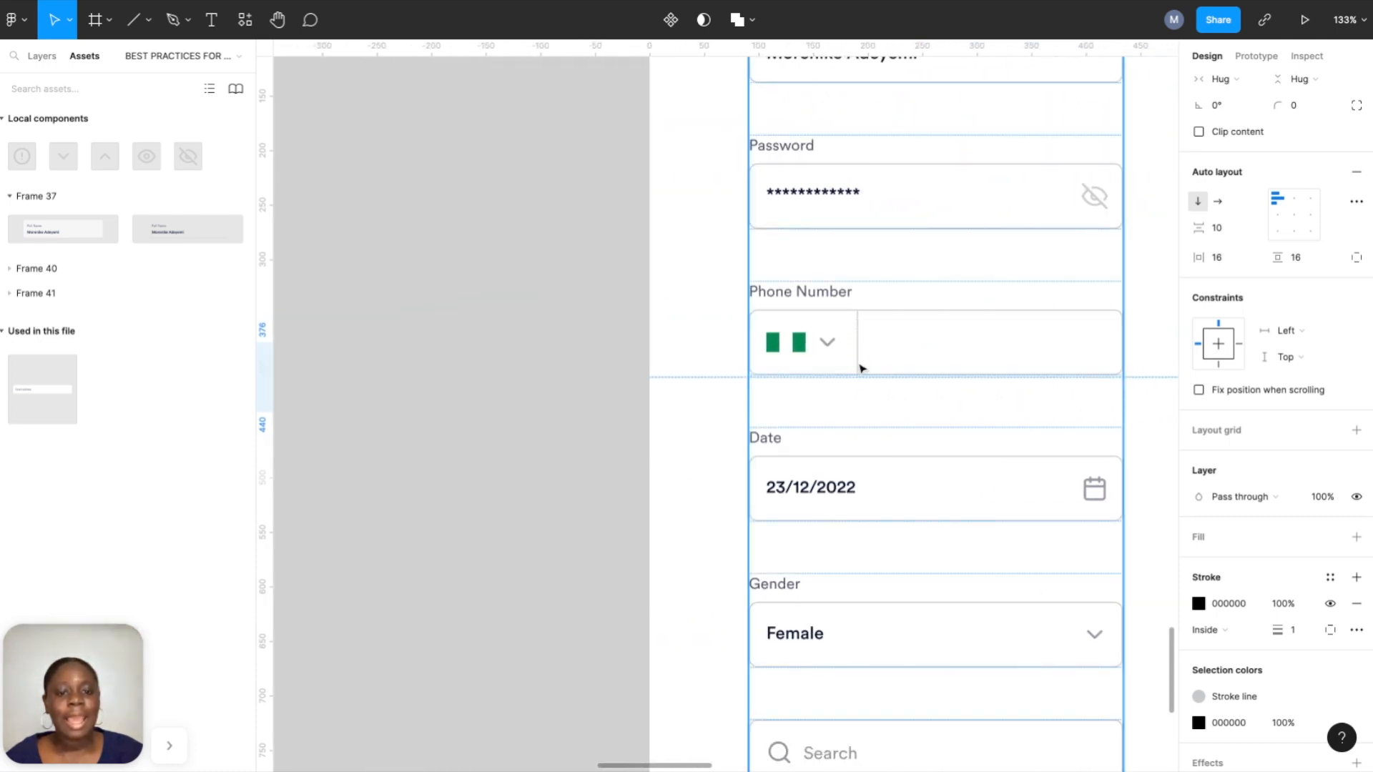
scroll(856, 337, "right", 8)
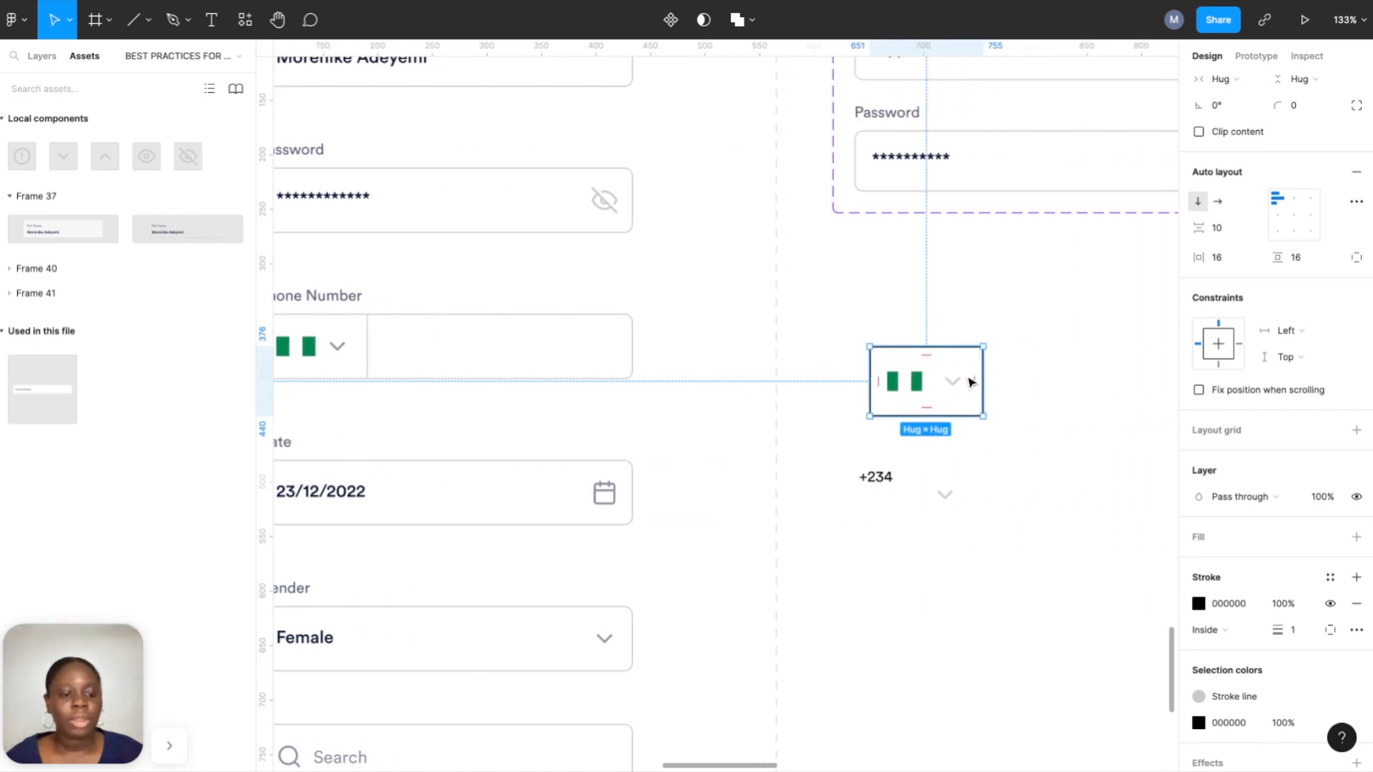
left_click(1330, 630)
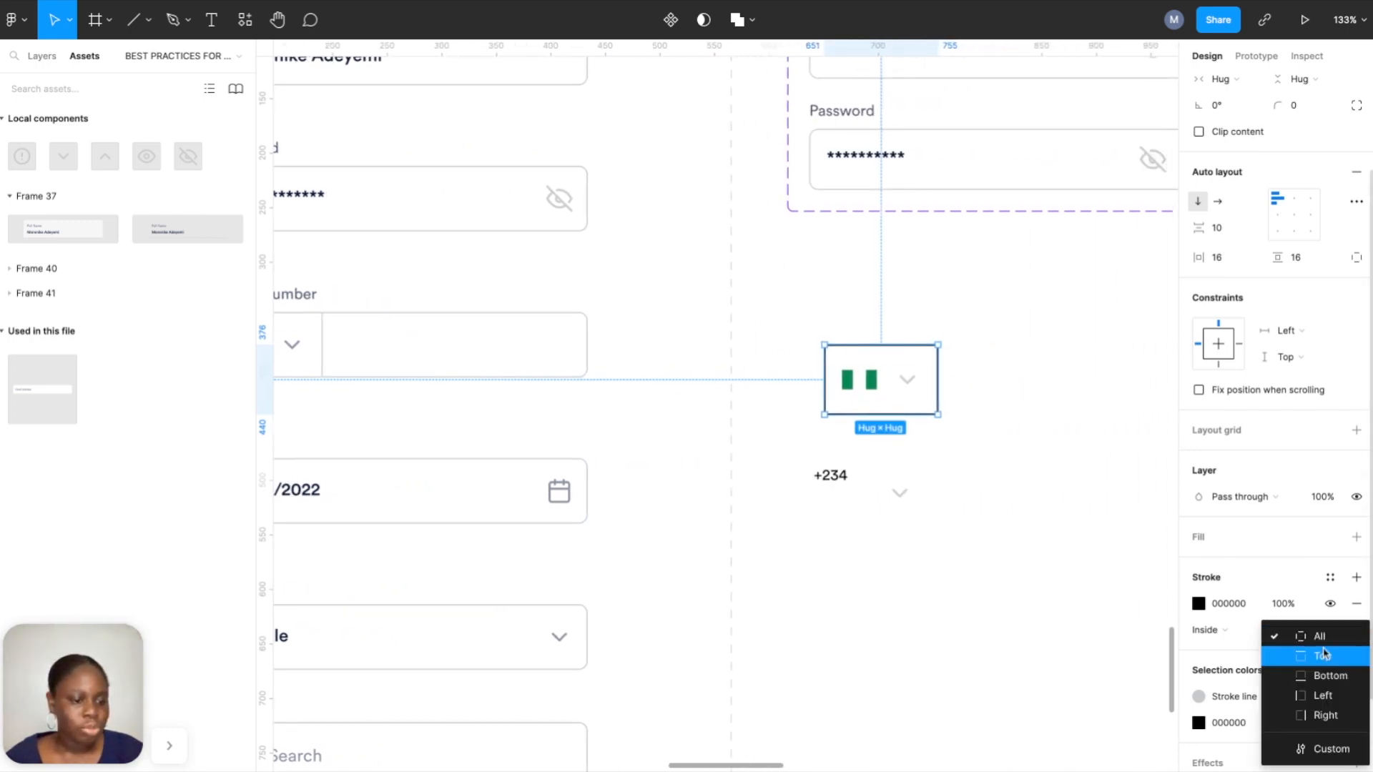
left_click(1336, 715)
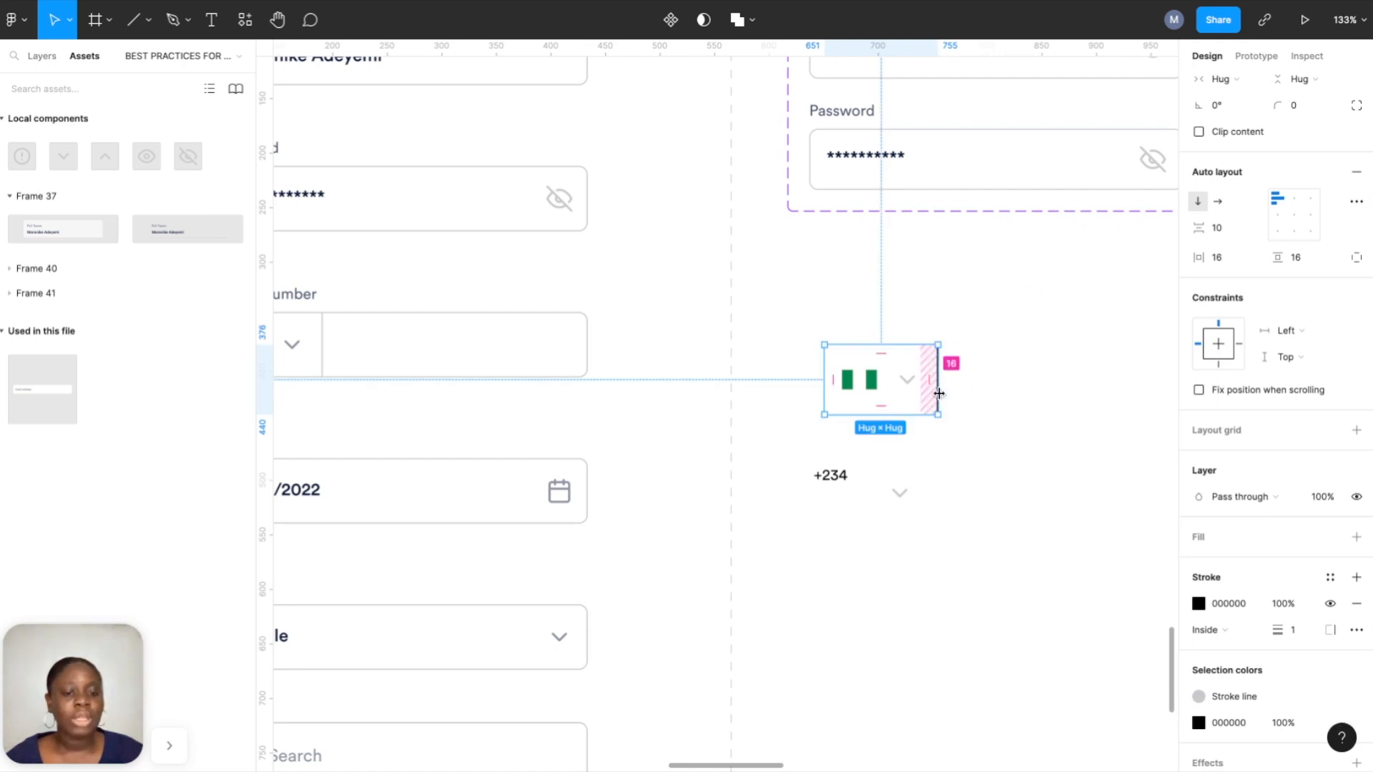
Deselect, then select the flag dropdown component.
left_click(979, 399)
scroll(978, 398, "right", 2)
scroll(978, 399, "down", 1)
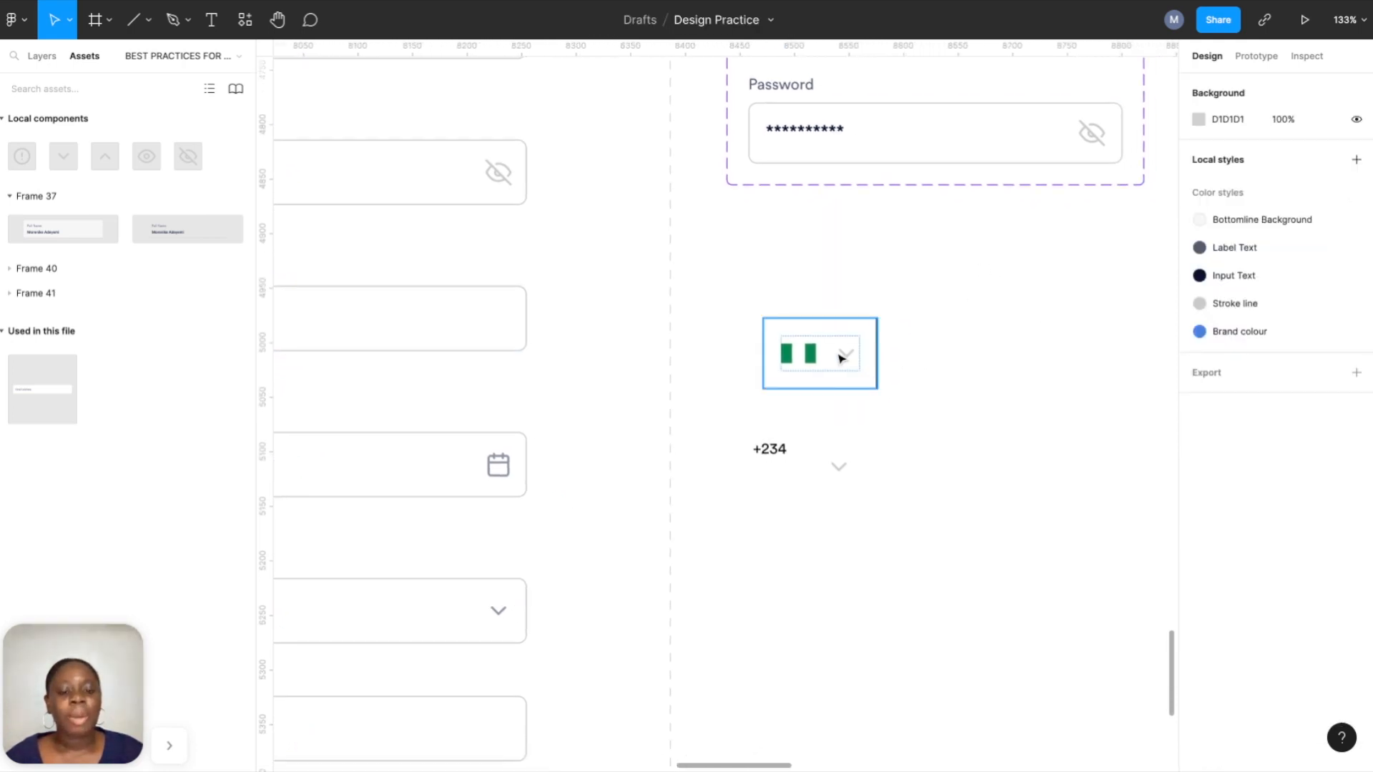
left_click(844, 358)
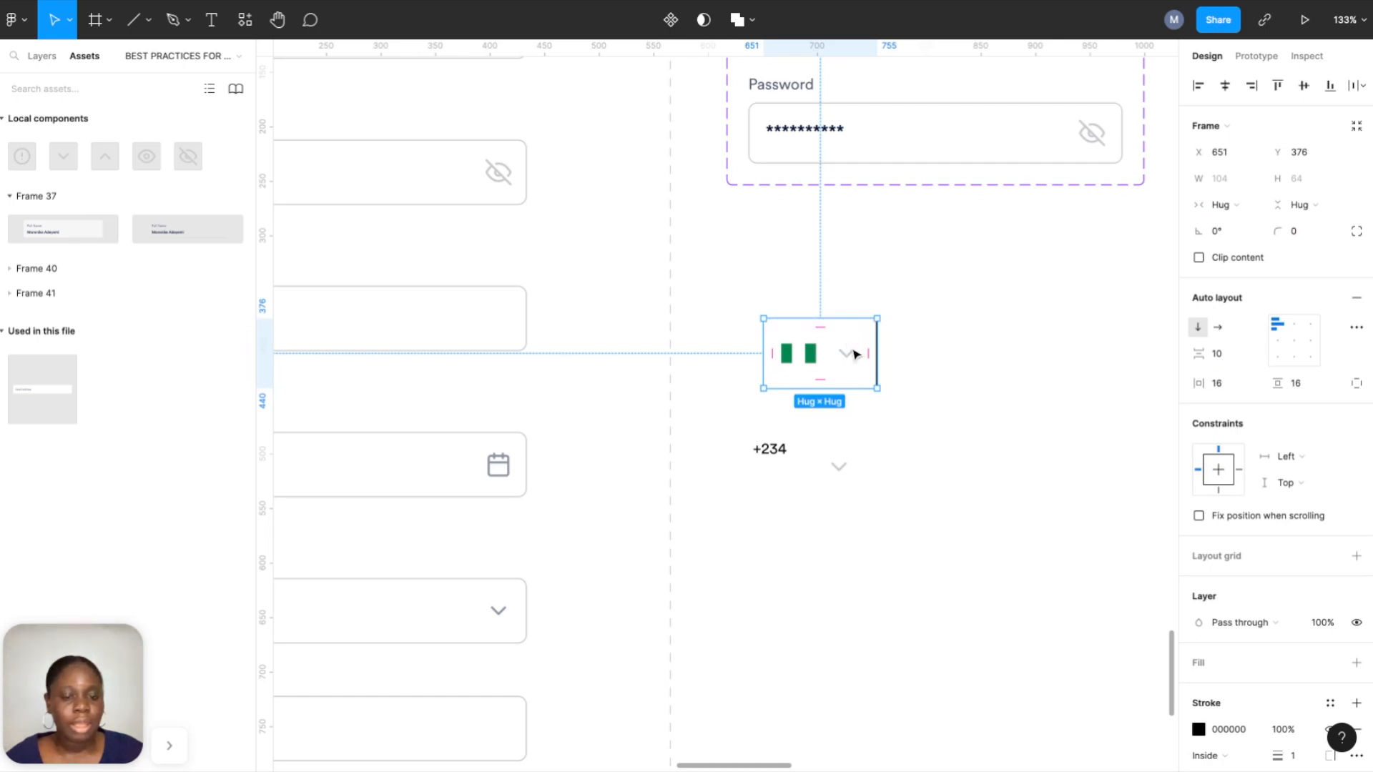
Wrap the flag selector in an auto-layout frame and widen it to full input width.
right_click(856, 353)
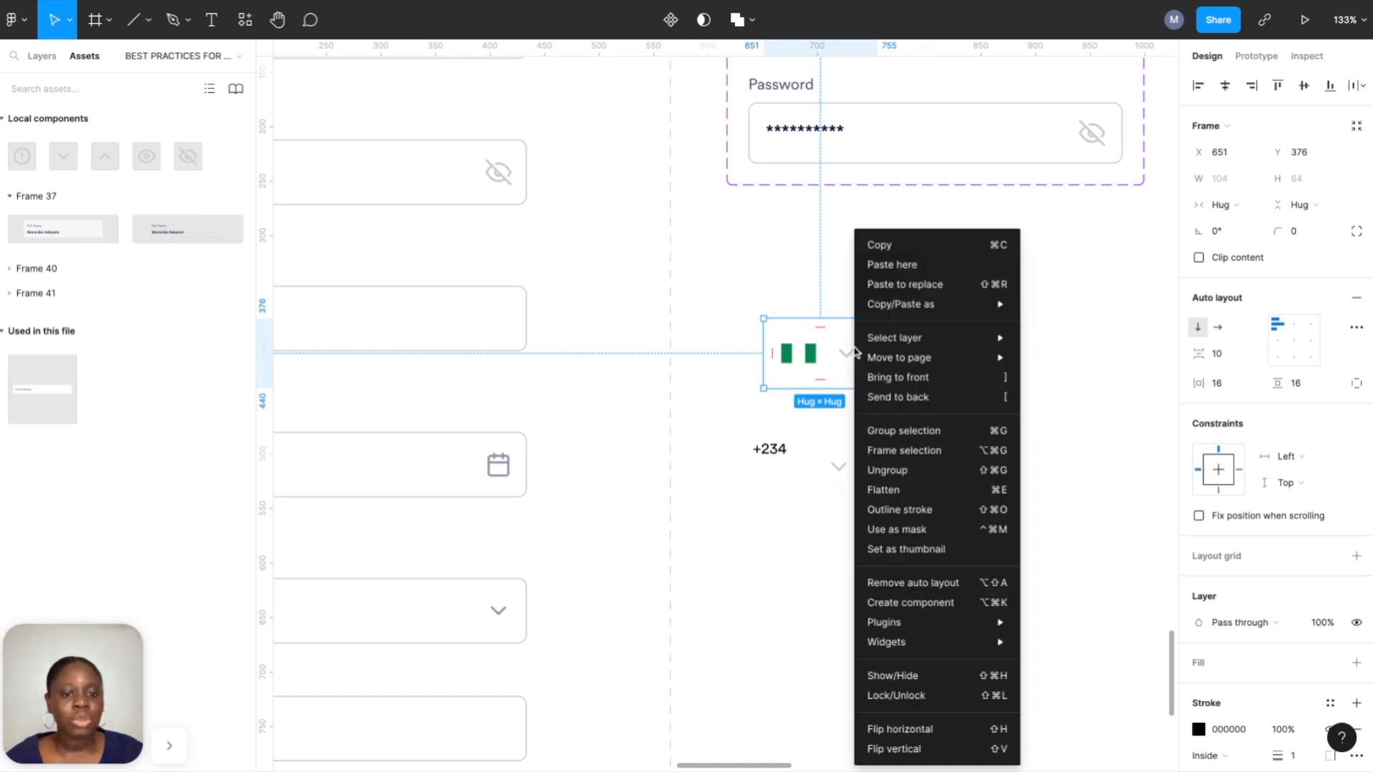
left_click(896, 451)
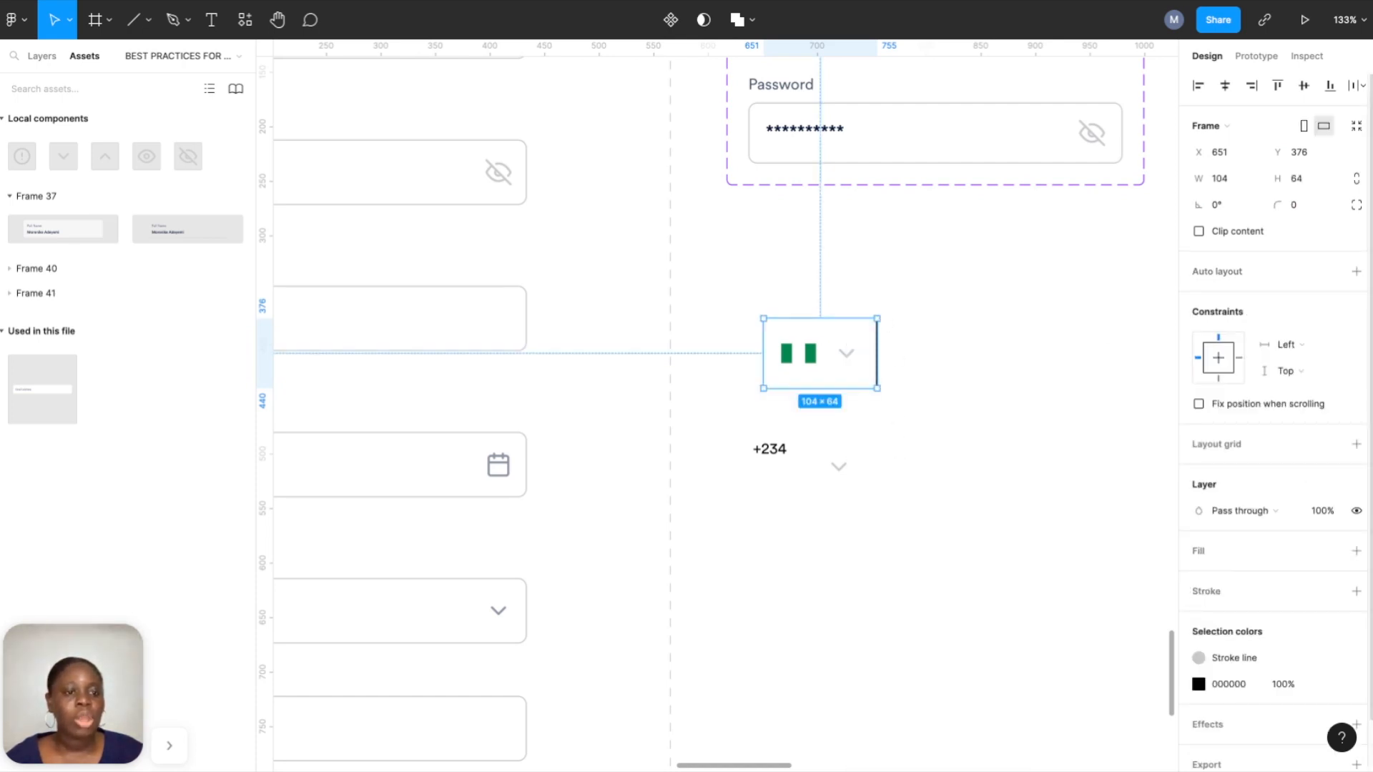
left_click(1357, 273)
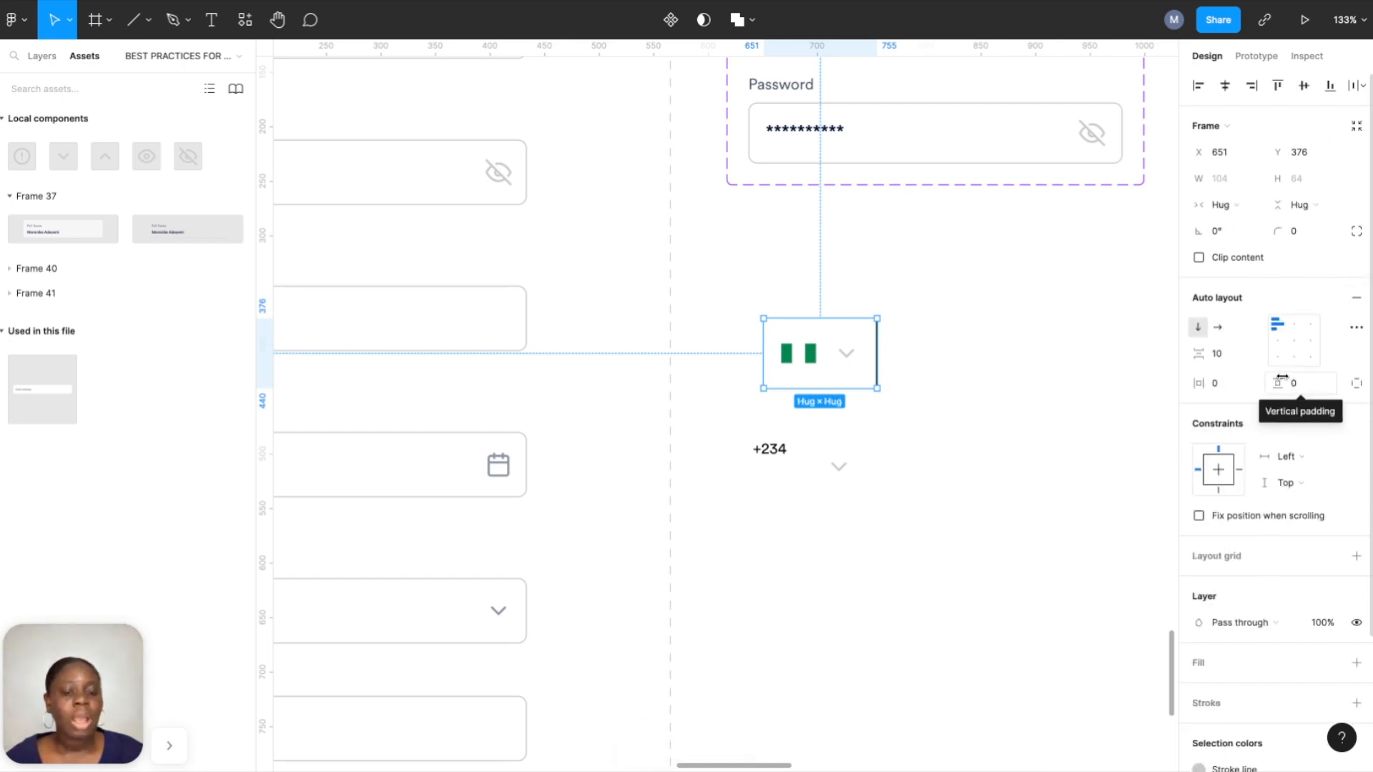
scroll(909, 334, "right", 2)
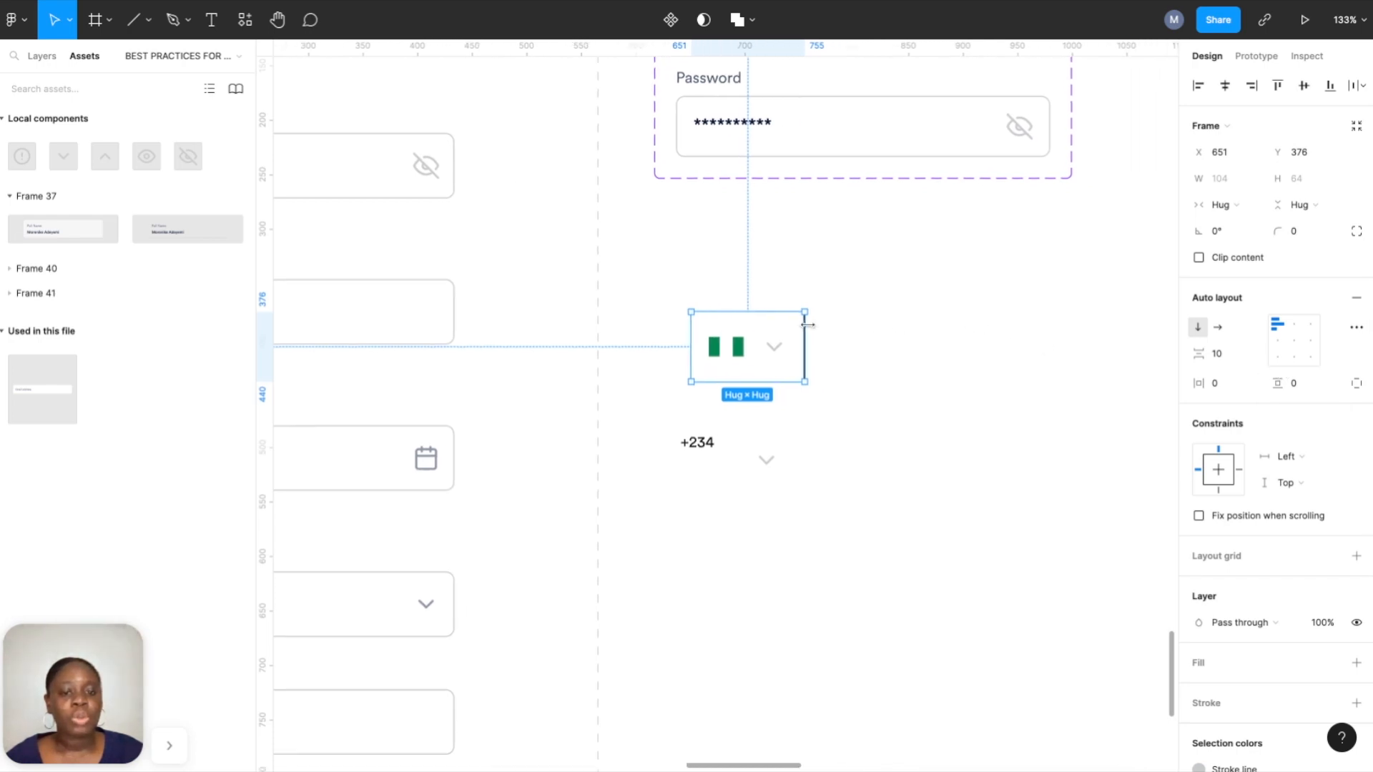
left_click_drag(807, 327, 1050, 327)
Give the input frame a stroke, corner radius 8, and the grey Stroke line colour style.
scroll(1324, 588, "down", 2)
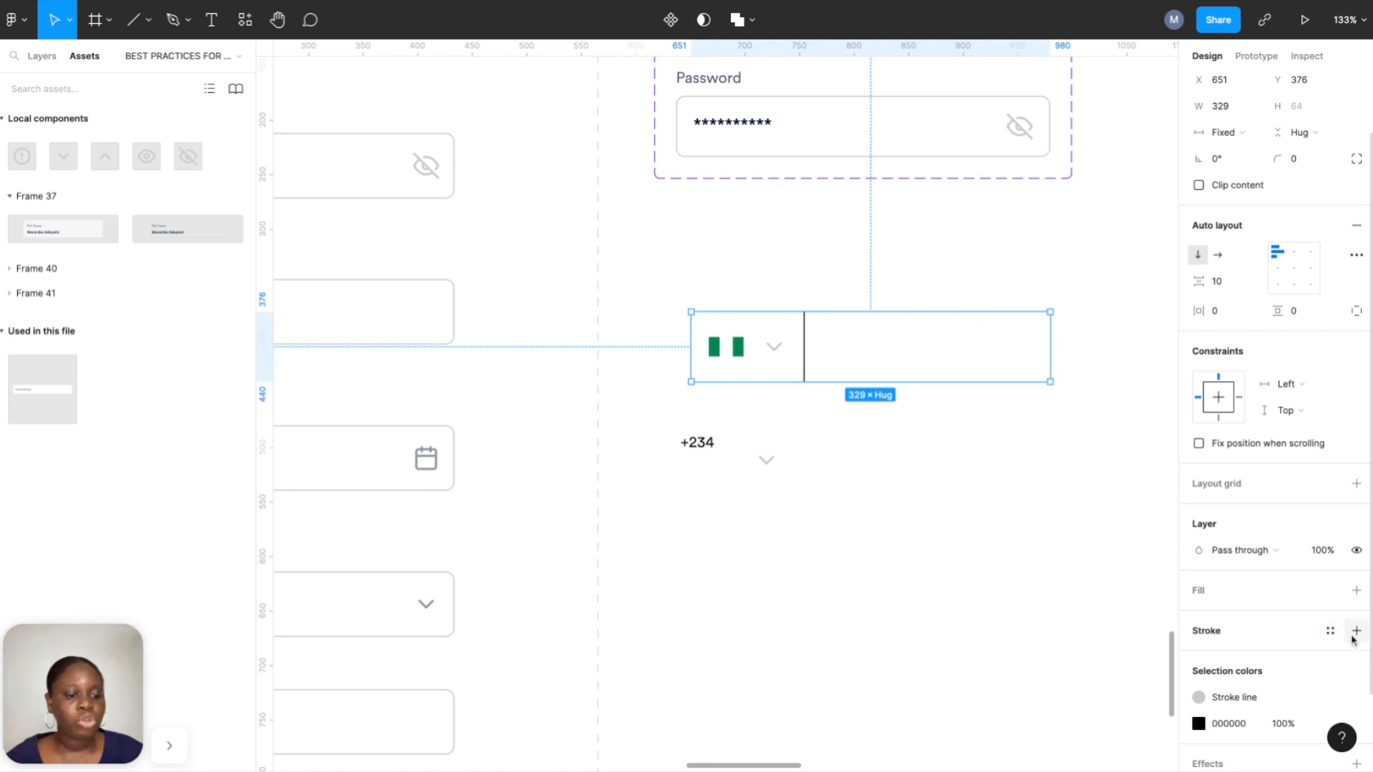
left_click(1363, 633)
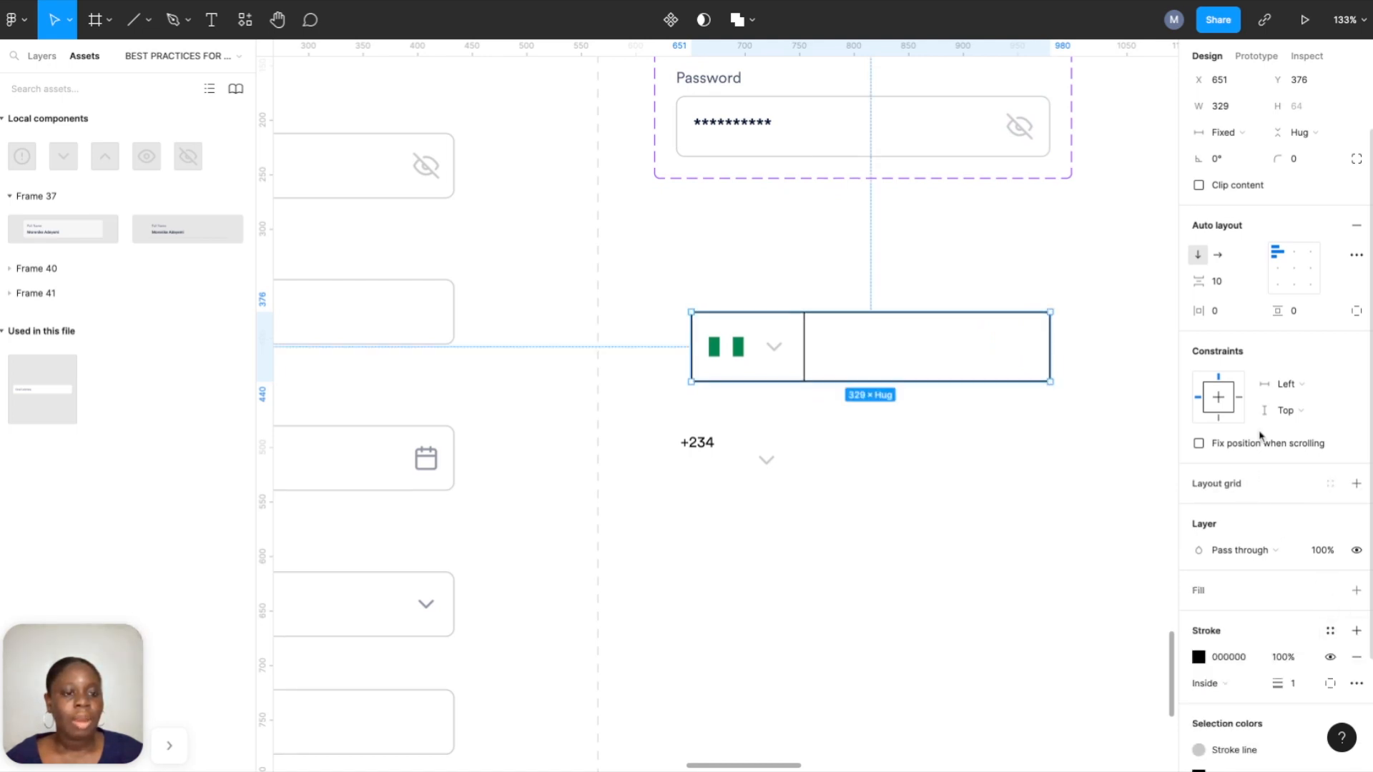
left_click(1302, 159)
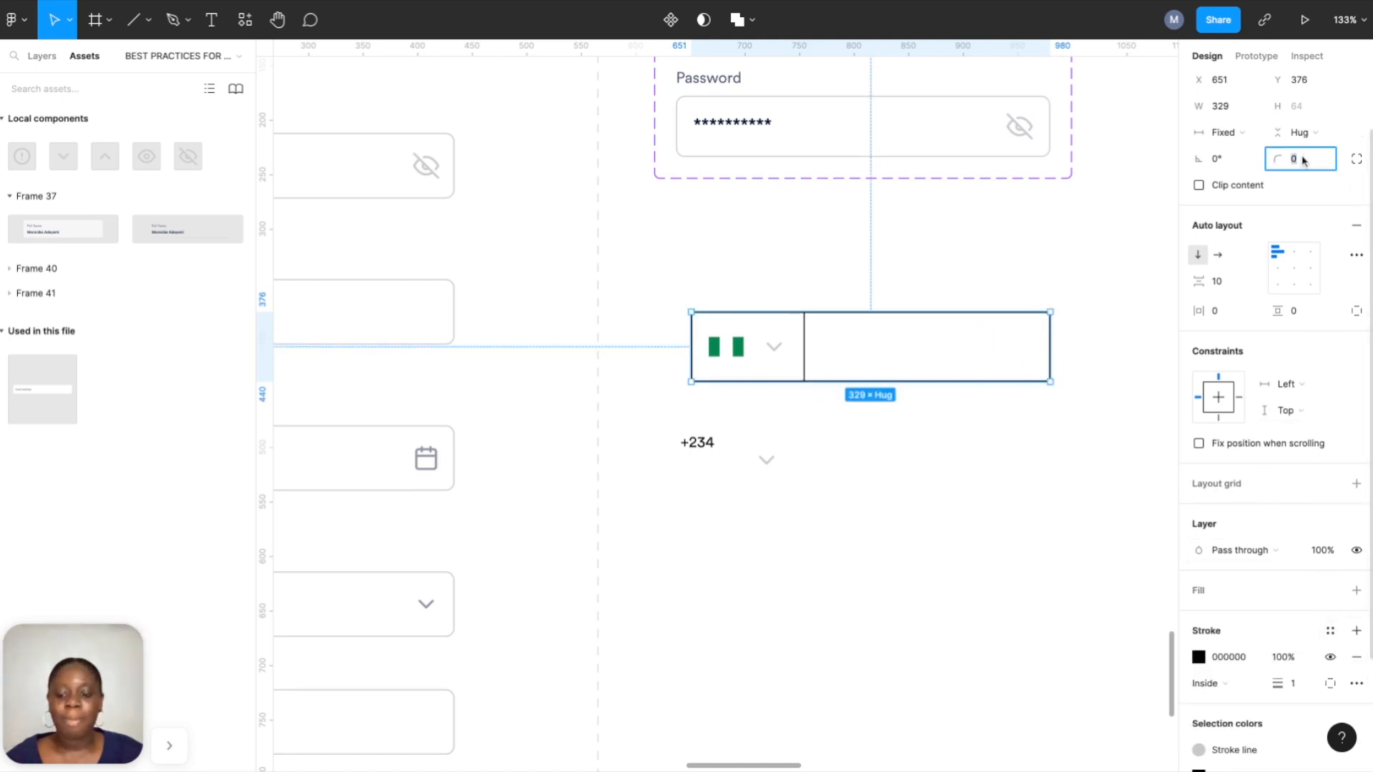
type("1")
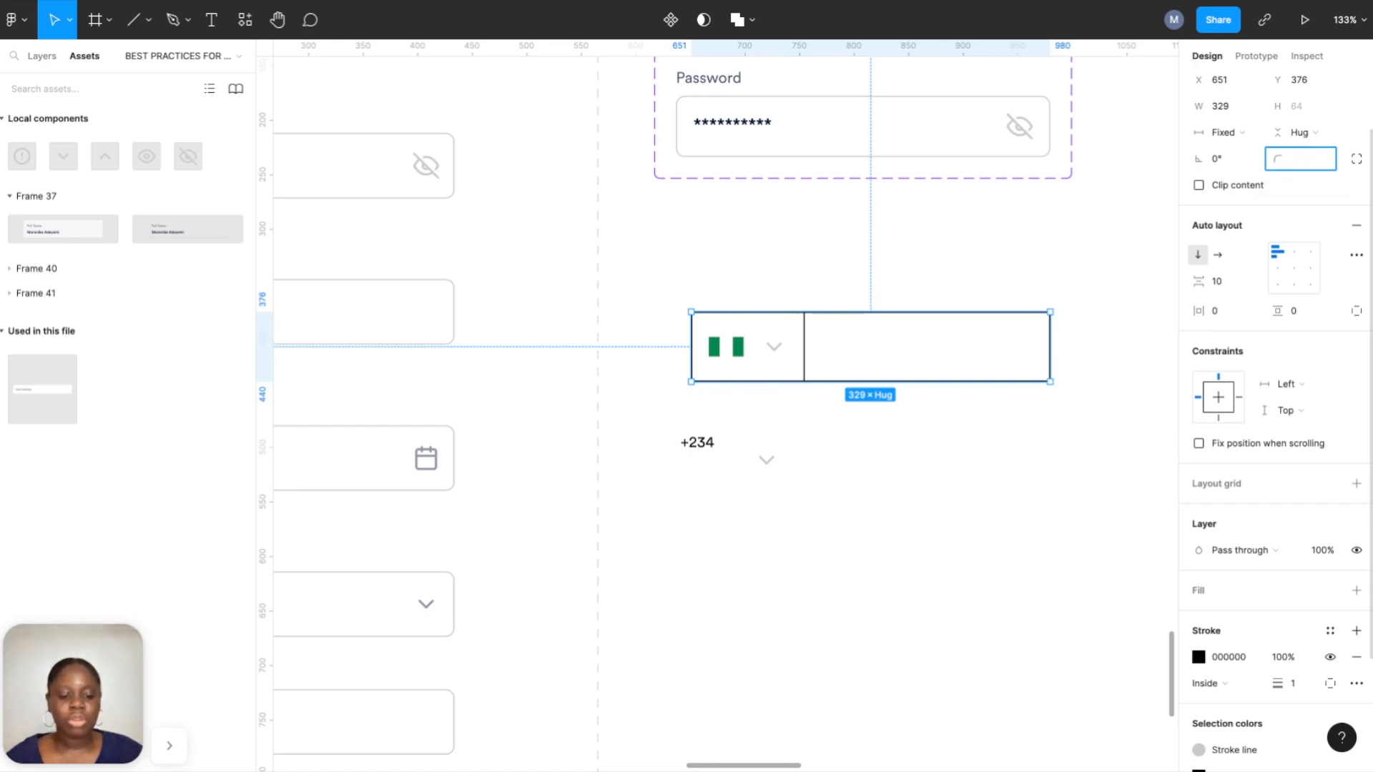
type("8")
key("Return")
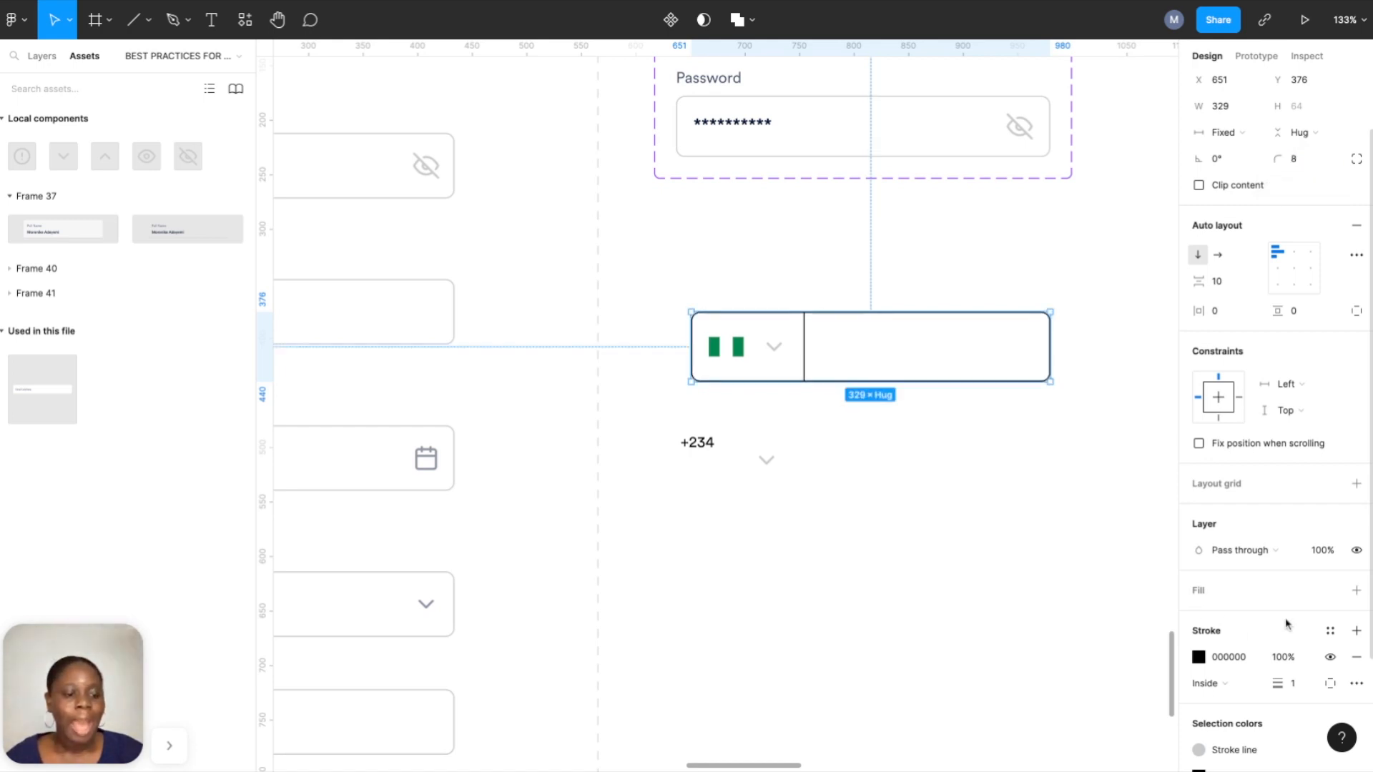
left_click(1330, 631)
left_click(1291, 611)
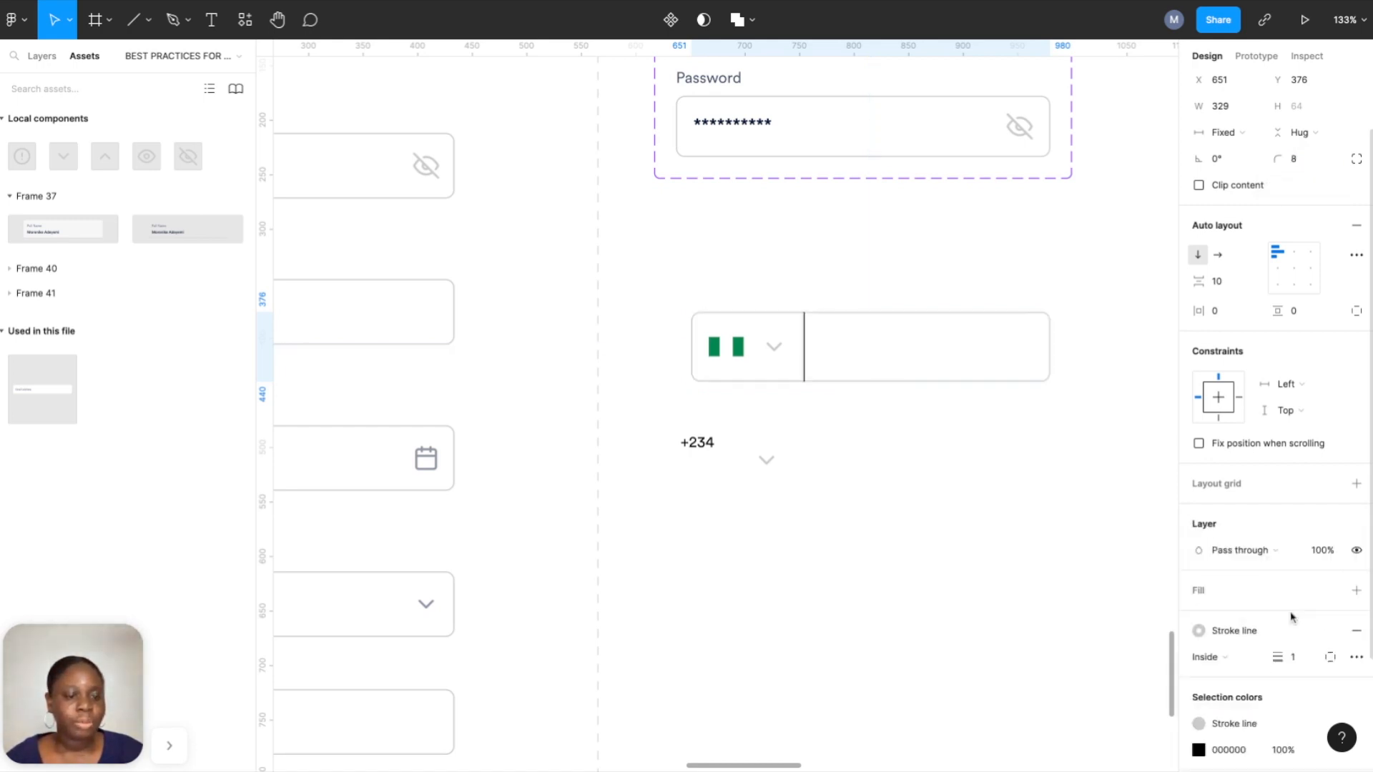
Apply the grey Stroke line colour to the inner flag section's border as well.
left_click(803, 357)
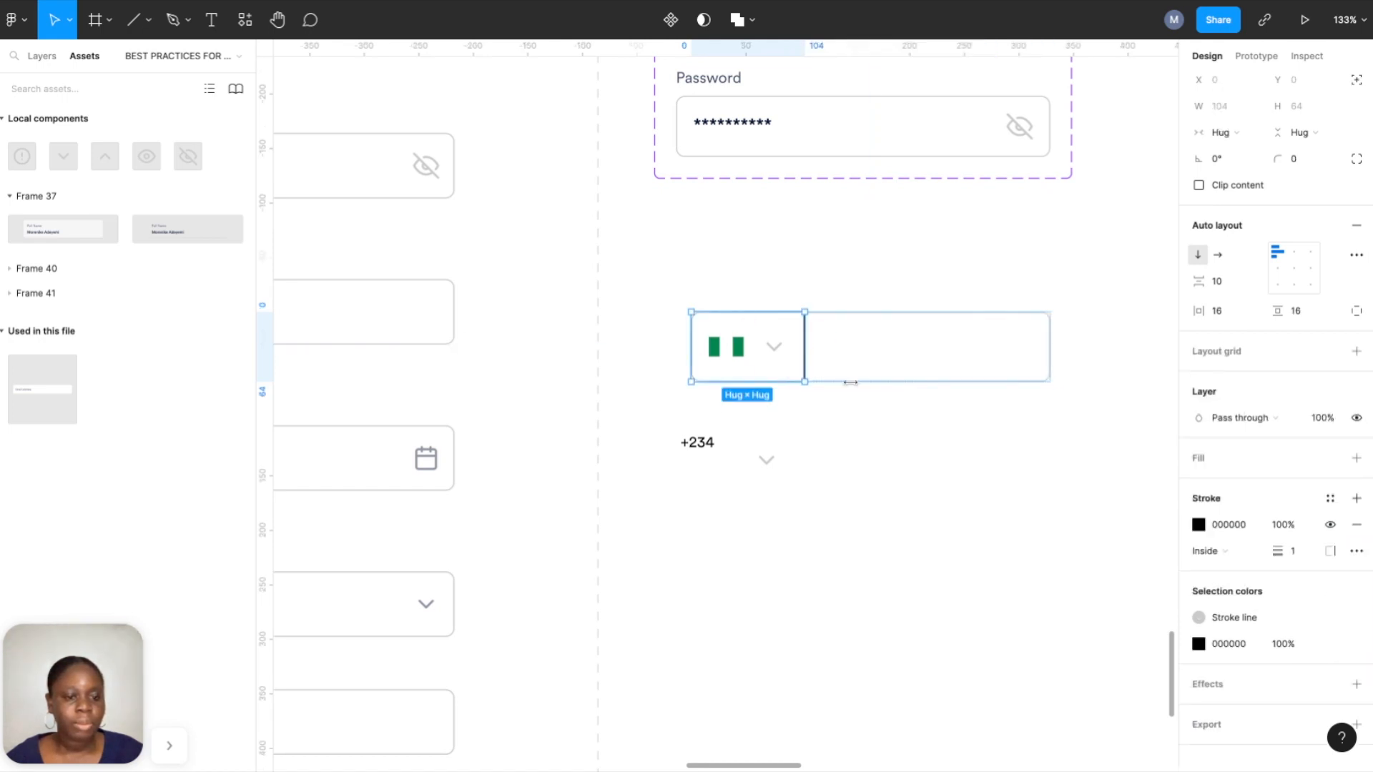
left_click(1330, 498)
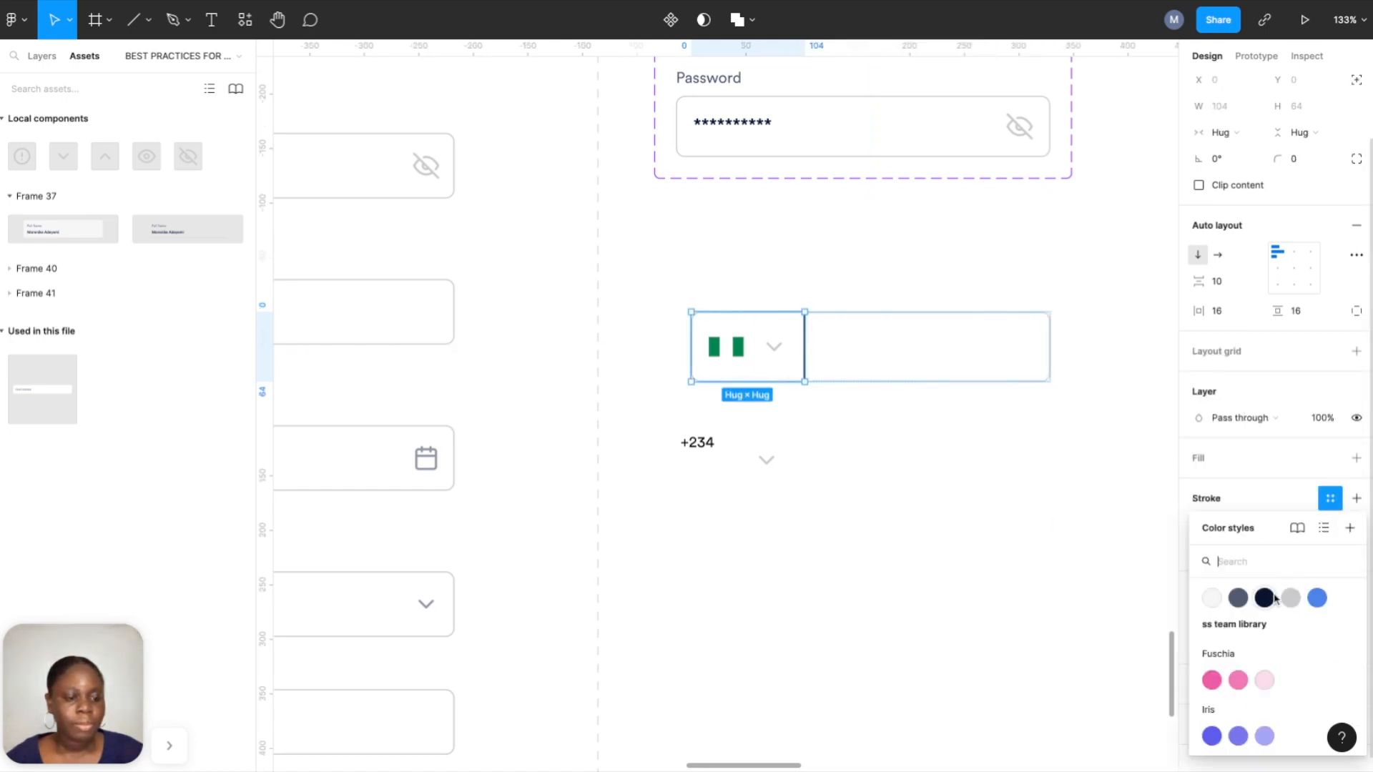
left_click(1290, 600)
left_click(962, 448)
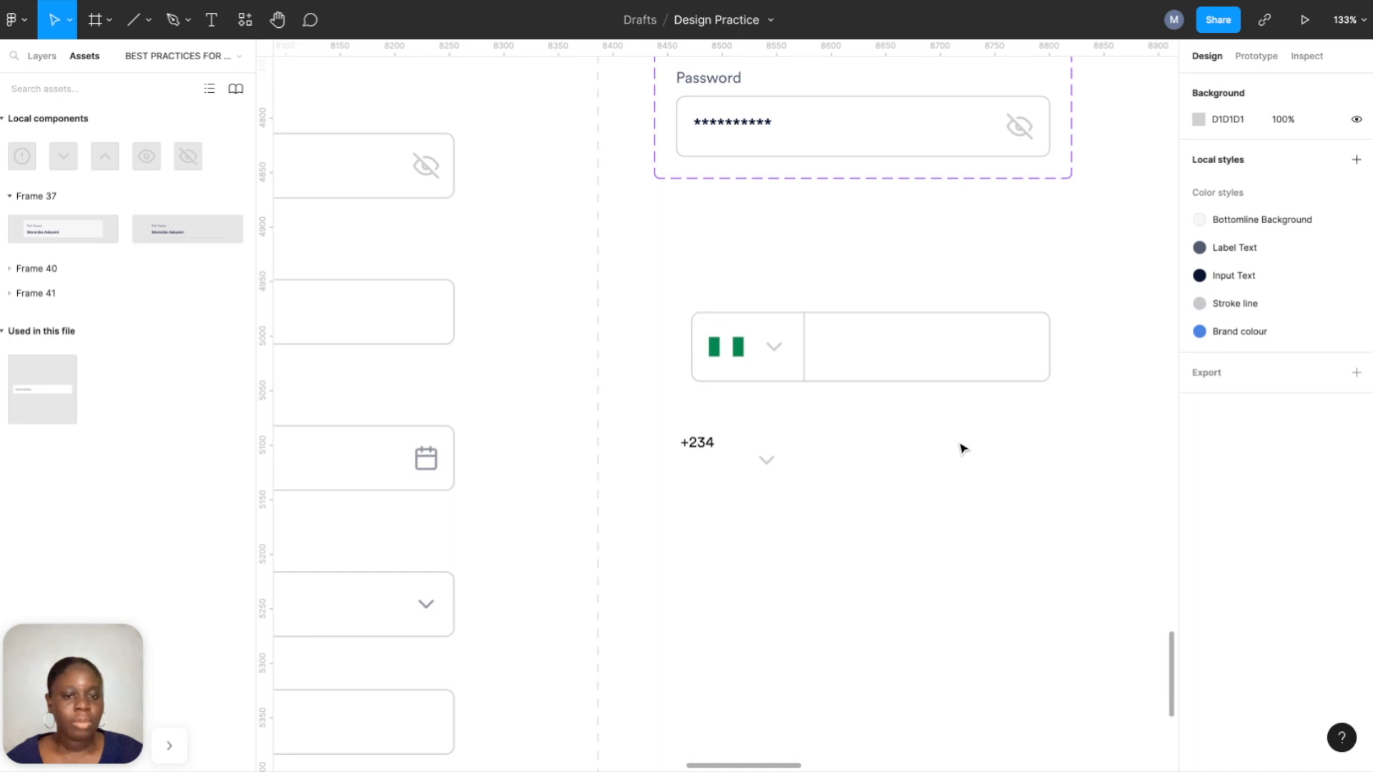
Set the whole phone input frame's width to 342.
left_click(776, 342)
left_click(1228, 180)
type("342")
key("Return")
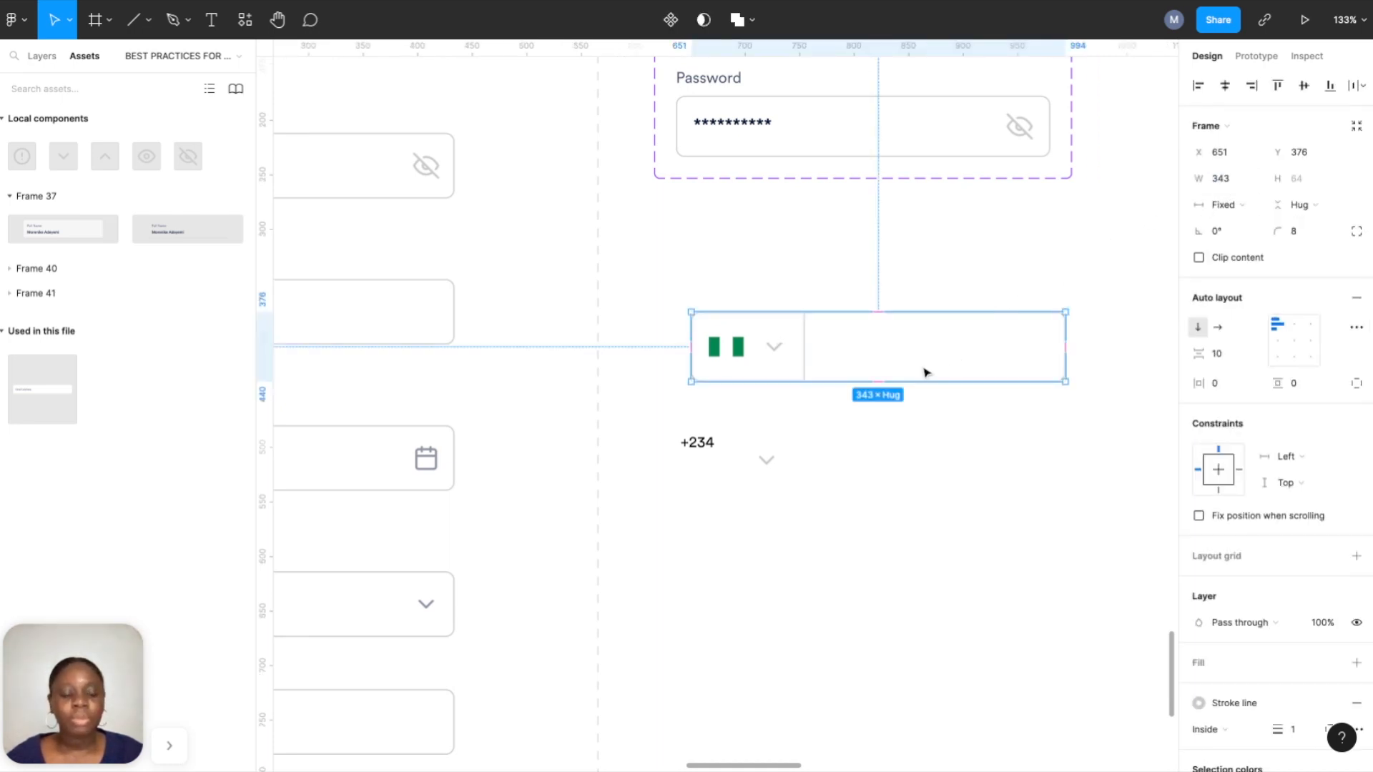
left_click(931, 461)
scroll(931, 461, "down", 1)
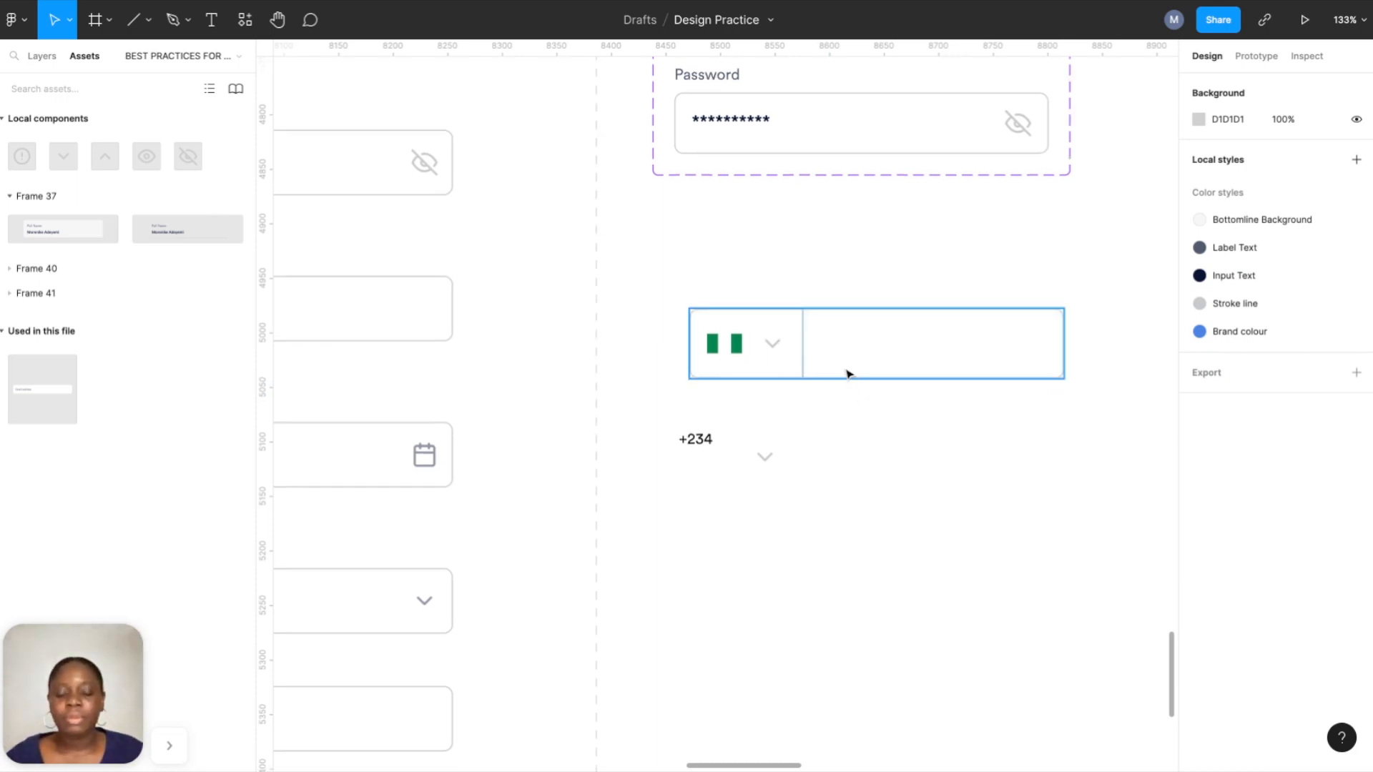
scroll(851, 367, "down", 6)
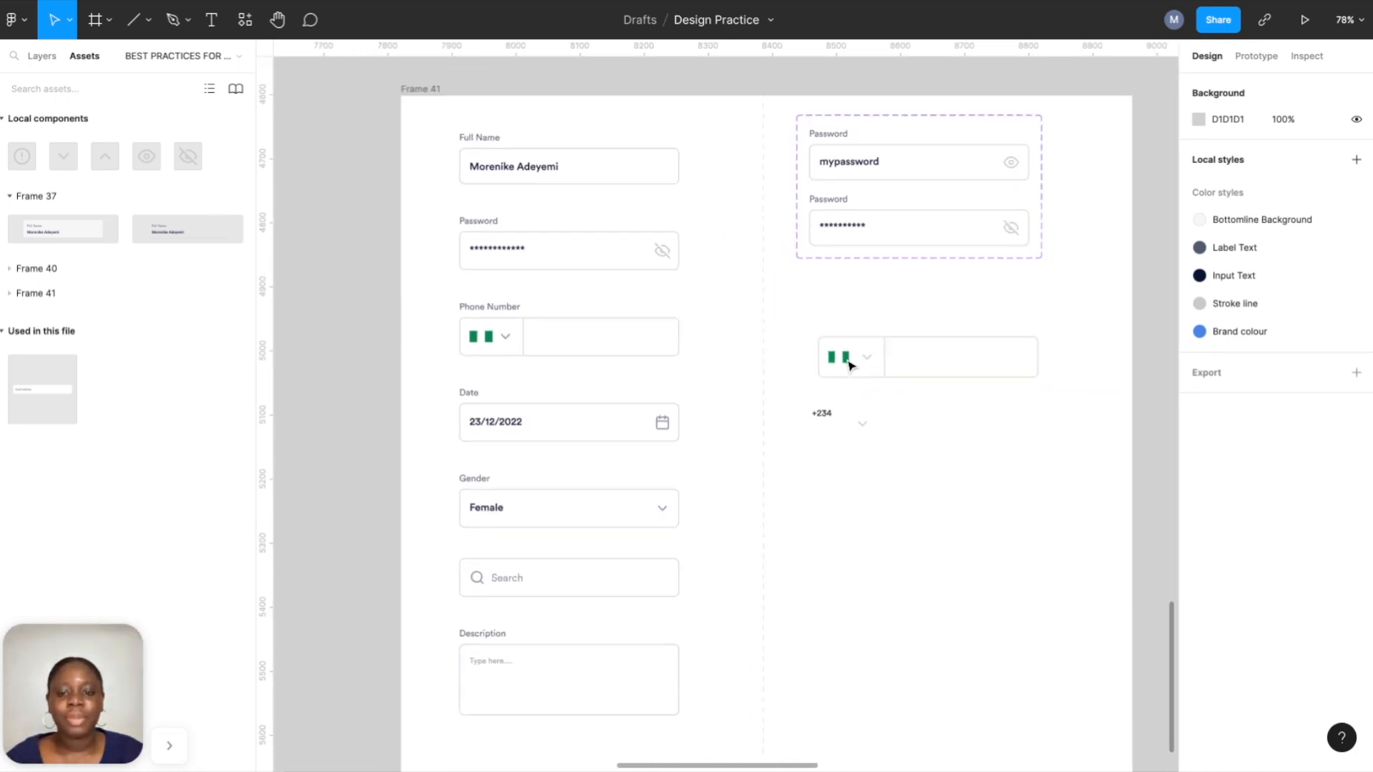
scroll(980, 347, "up", 3)
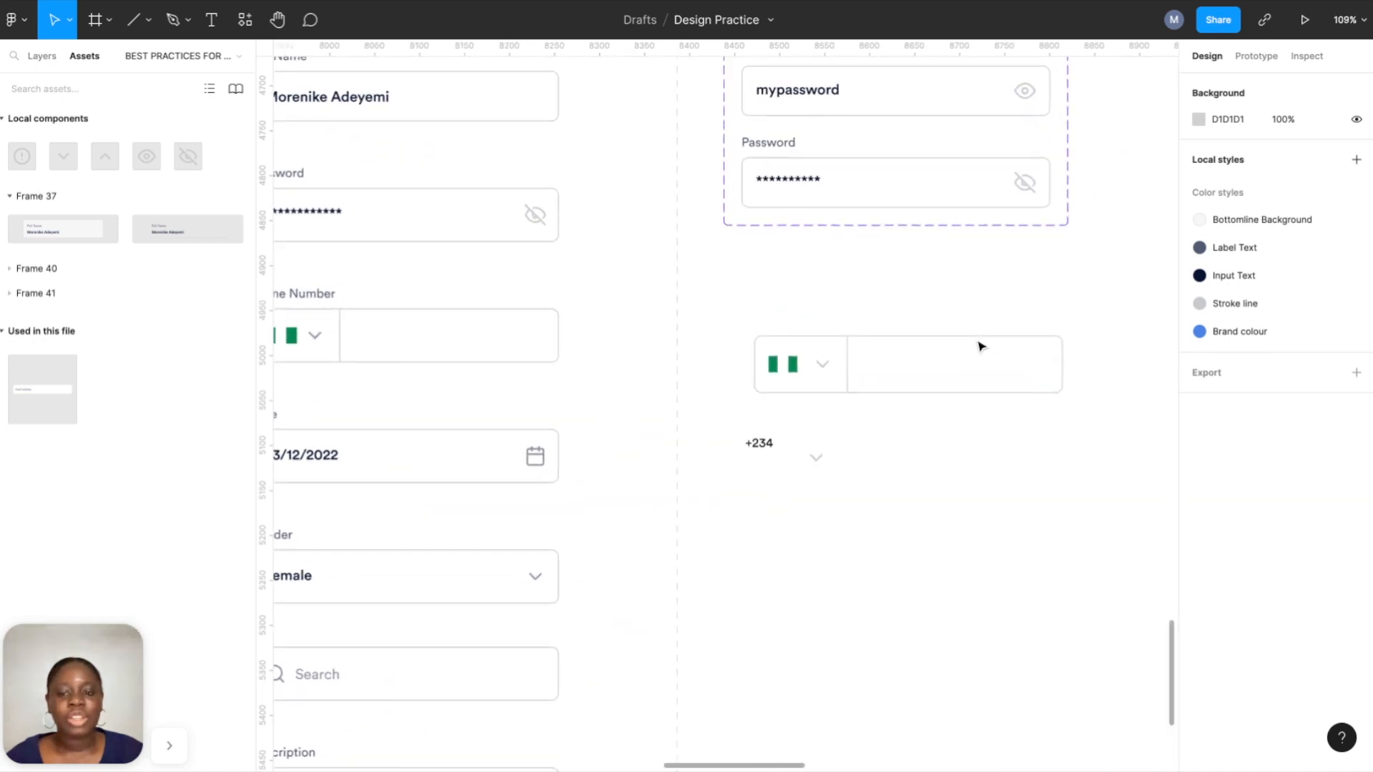
scroll(980, 353, "up", 1)
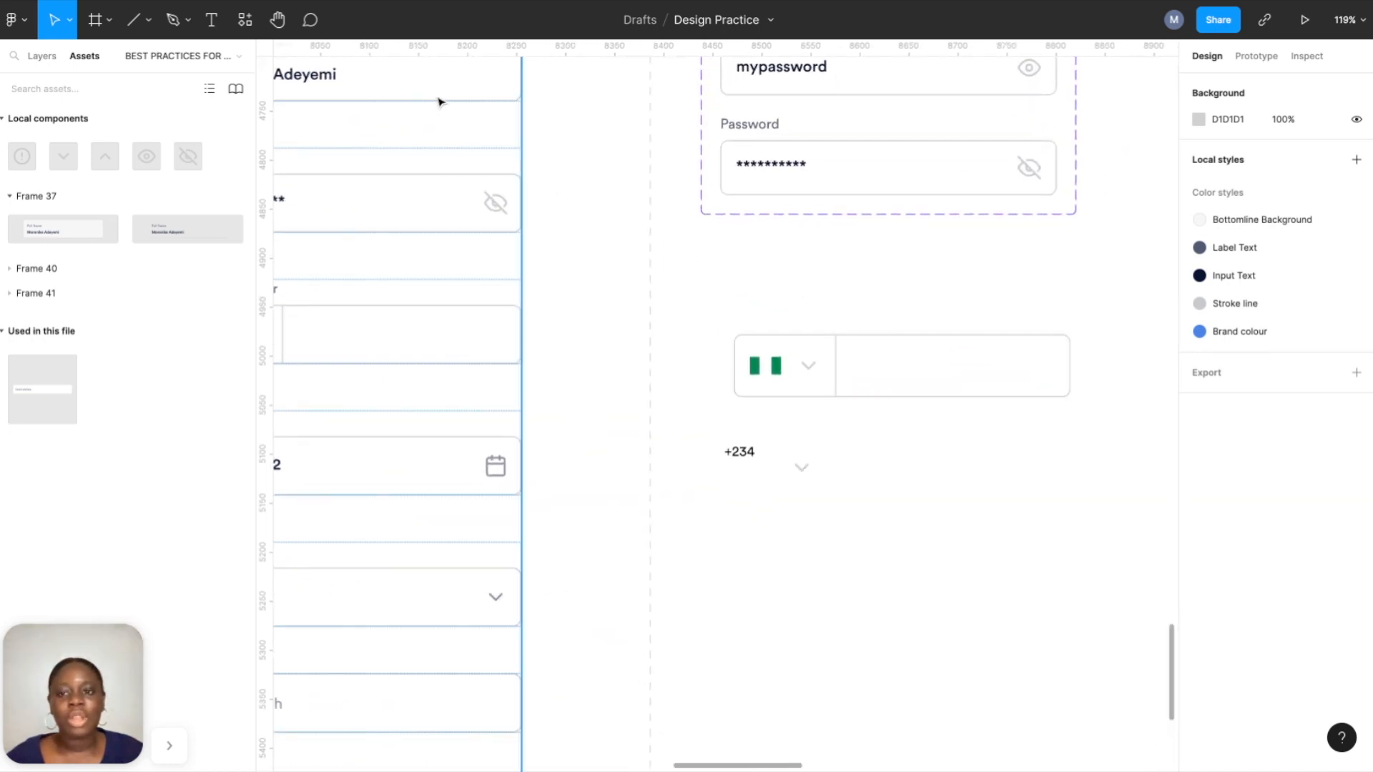
Add a 'Phone Number' text label above the input, coloured with the Label Text style.
left_click(209, 23)
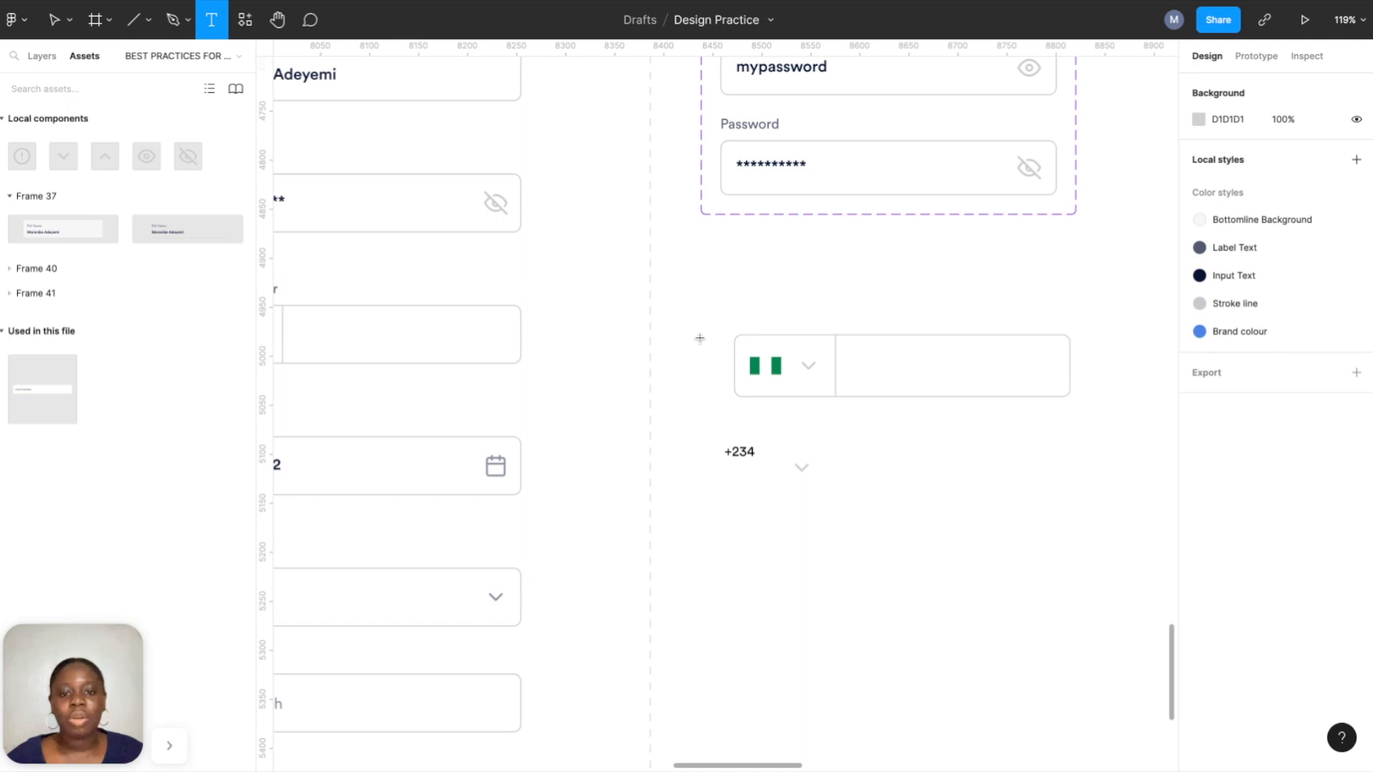
left_click(778, 306)
type("Phone Number")
key("Escape")
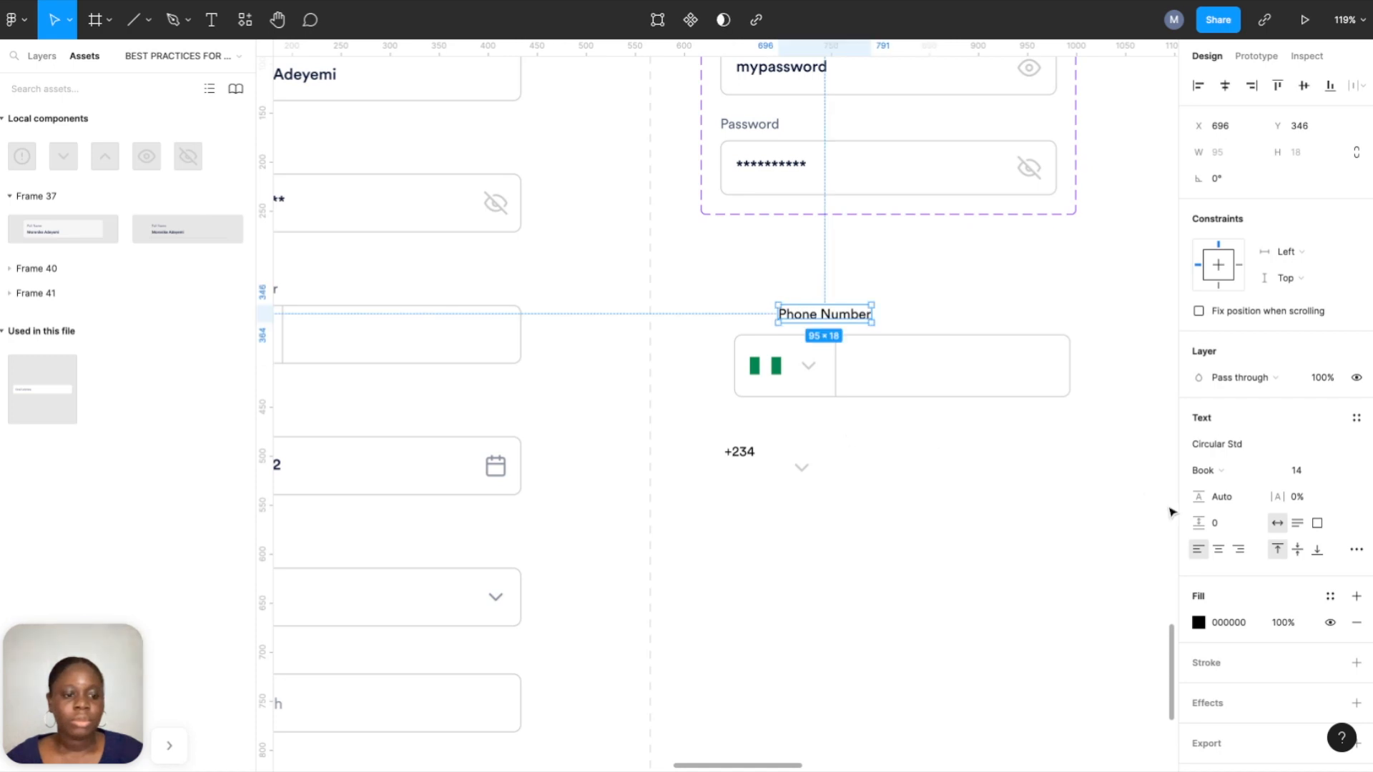
left_click(1330, 596)
left_click(1237, 612)
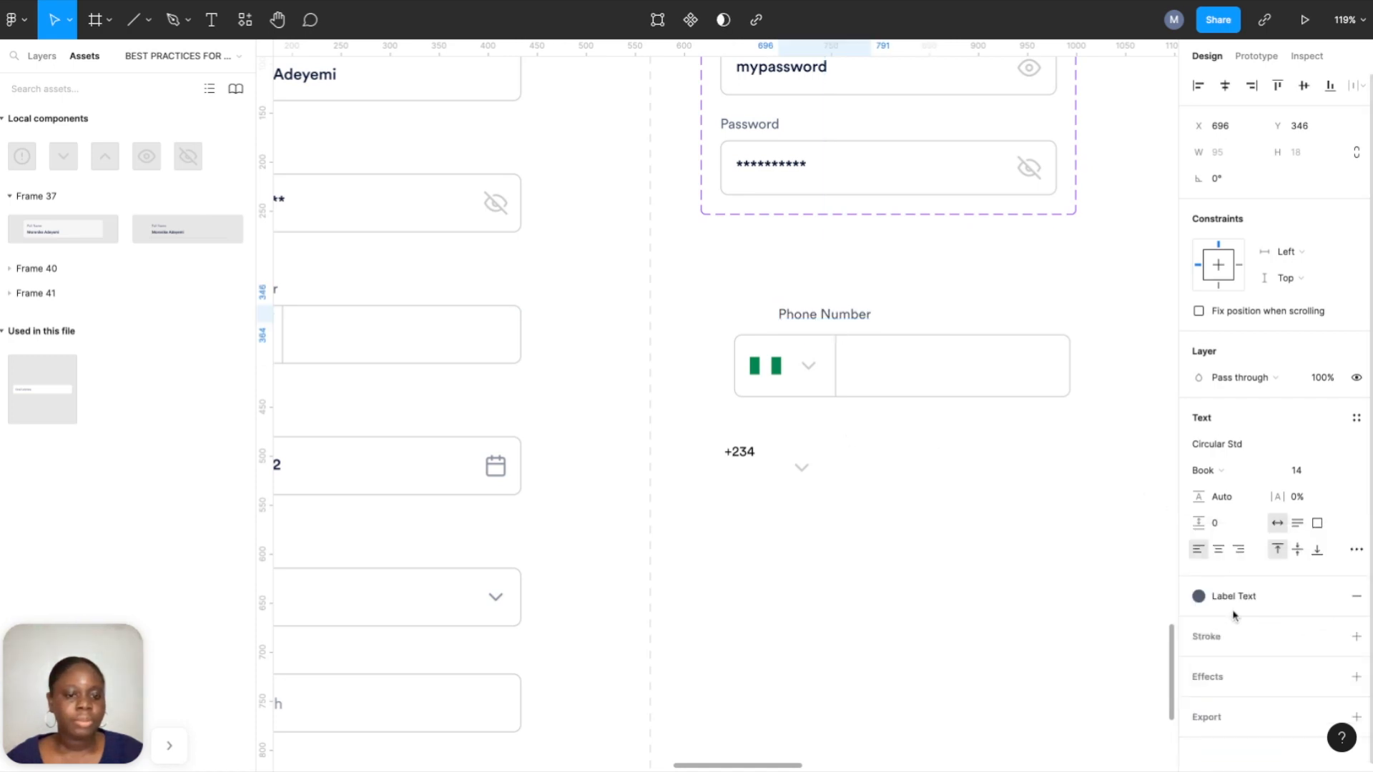
Left-align the label with the phone box and combine them into a vertical auto layout.
left_click(951, 356, "shift")
left_click(1197, 86)
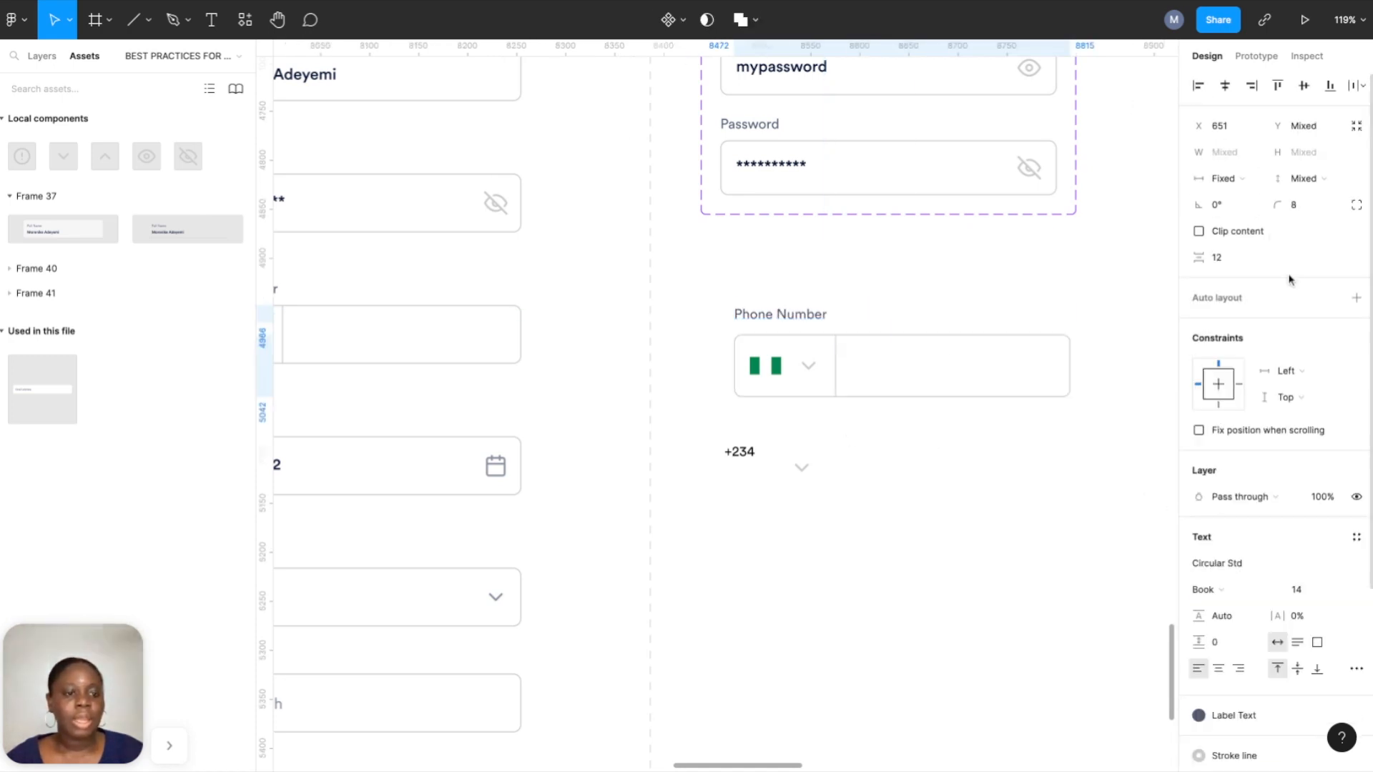
left_click(1357, 298)
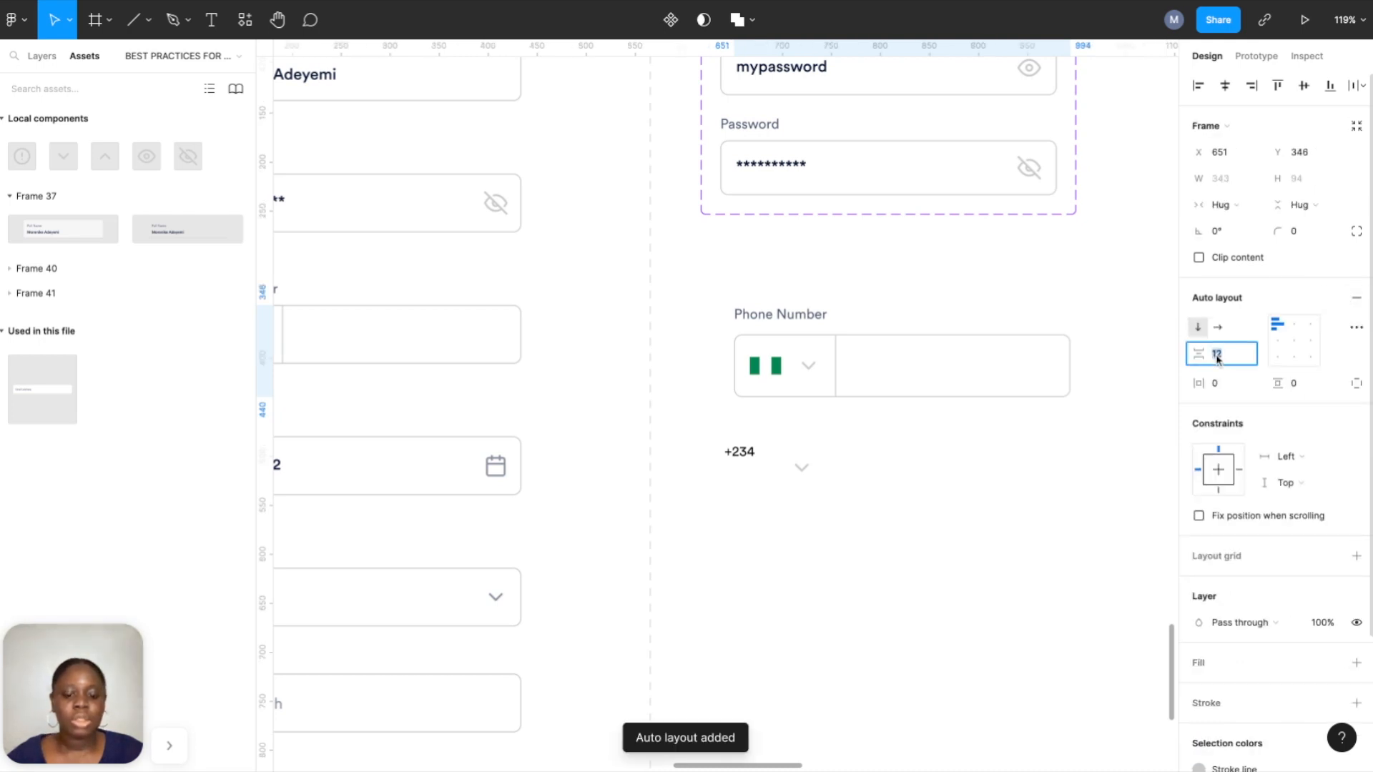
key("8")
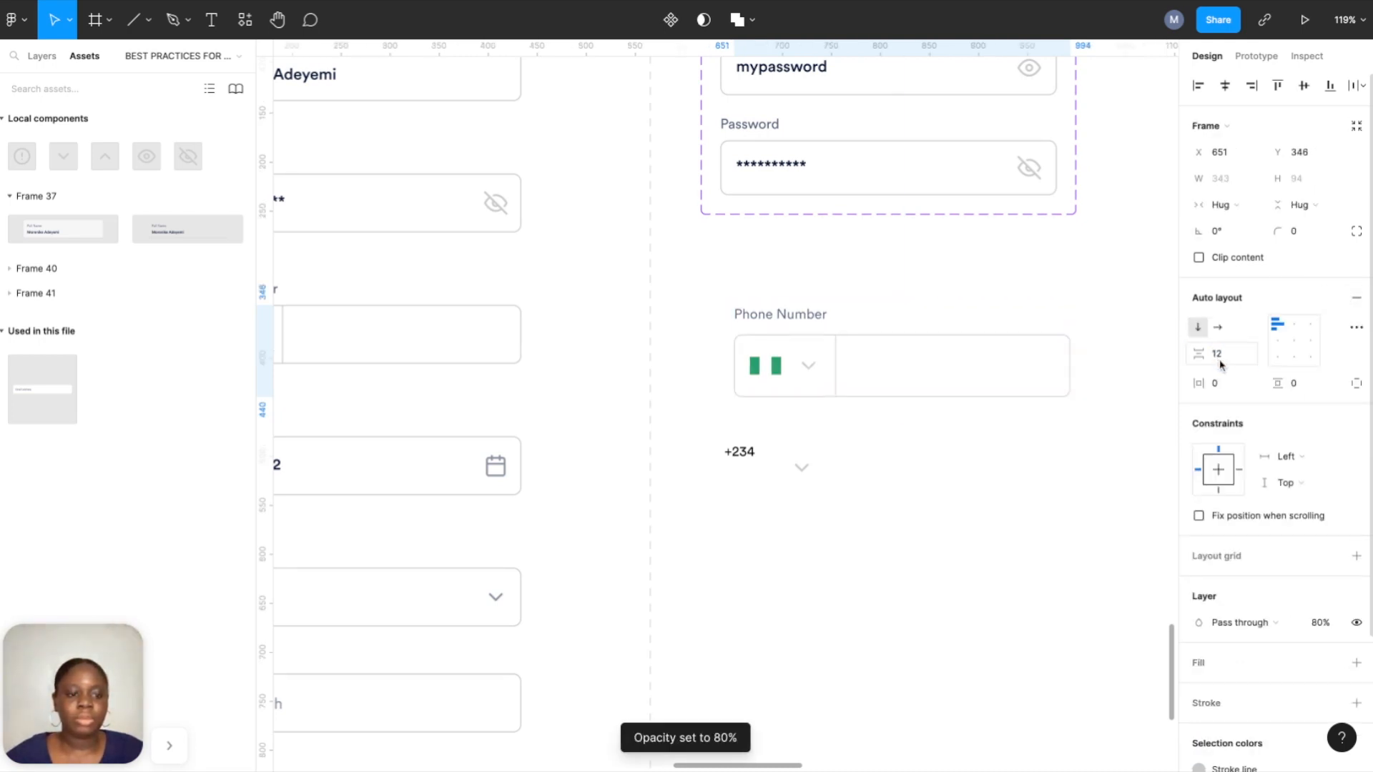
left_click(922, 461)
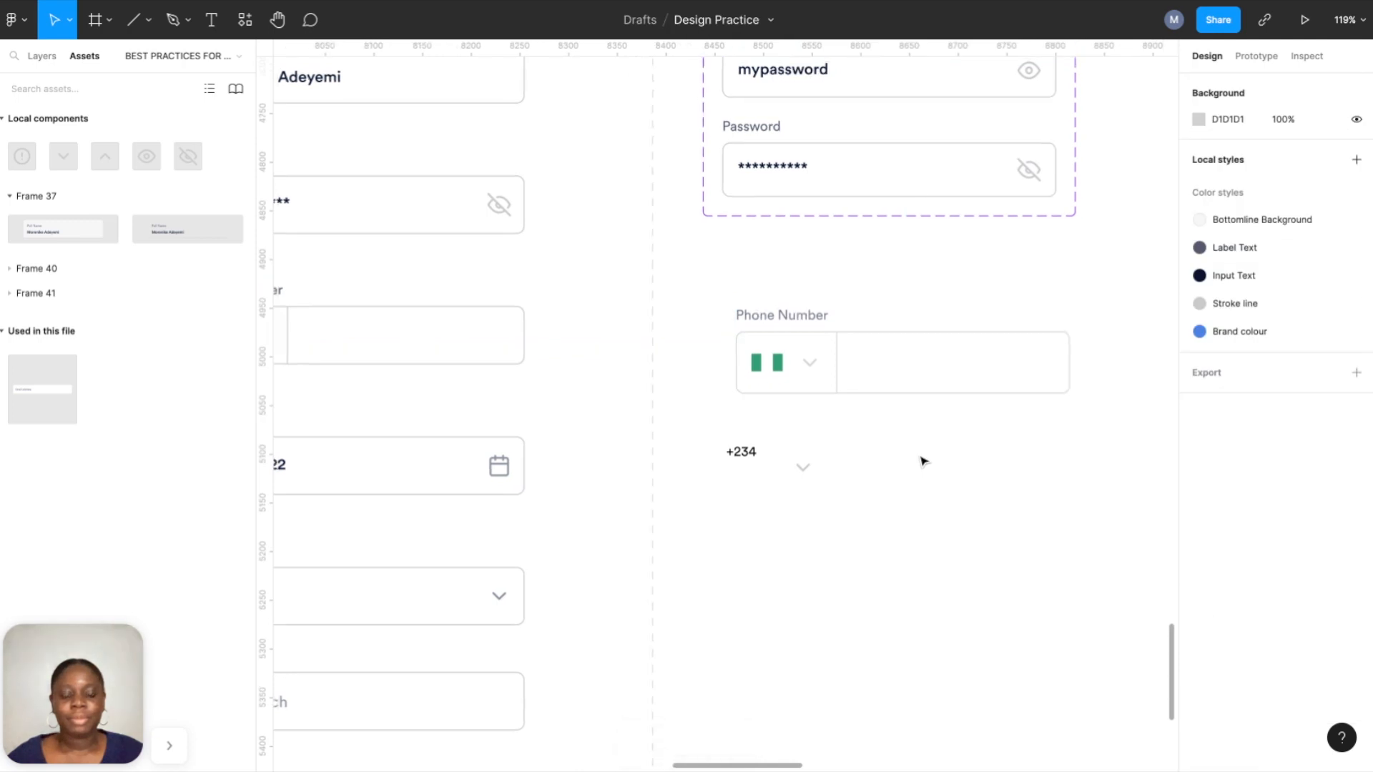
Move the Phone Number field up beneath the password fields.
scroll(923, 462, "down", 3)
mouse_move(865, 403)
left_mouse_down()
mouse_move(846, 374)
mouse_move(864, 404)
left_mouse_up()
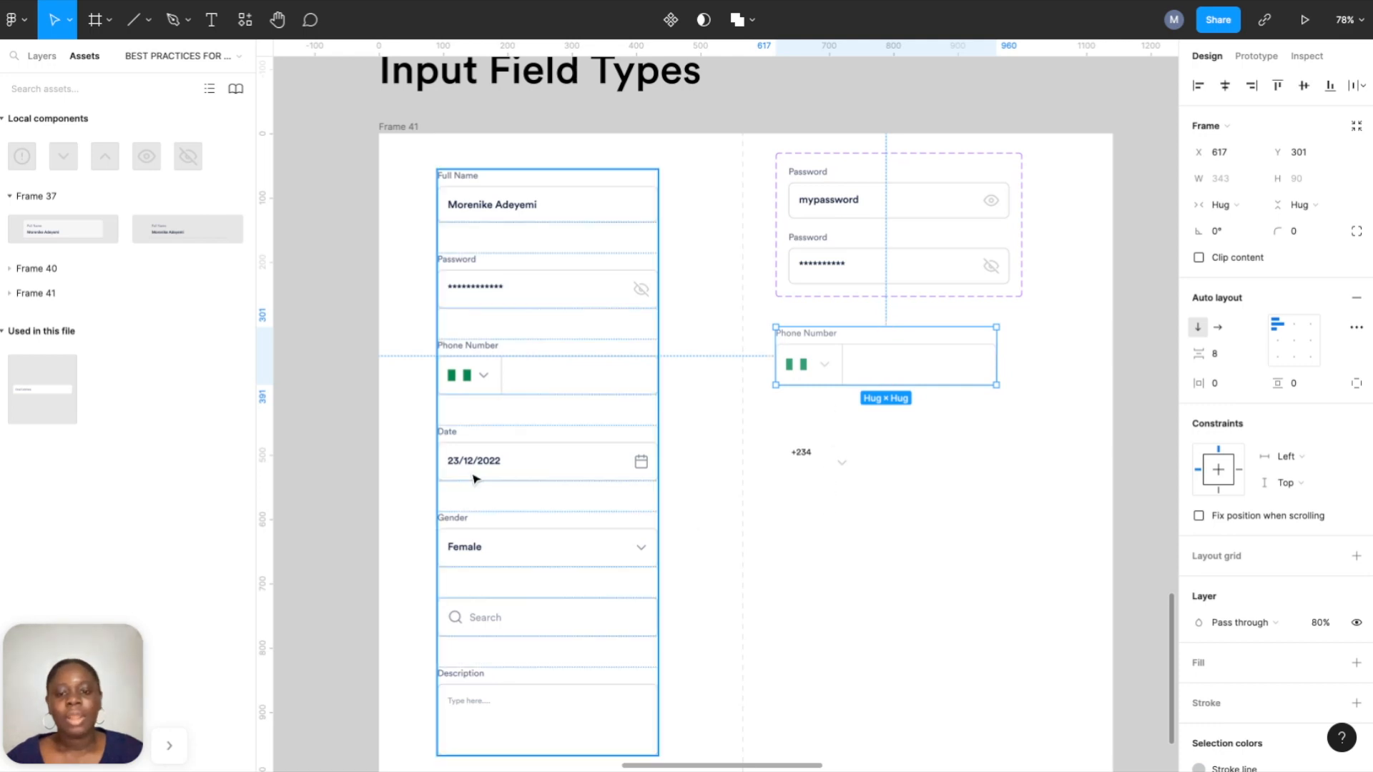
scroll(475, 478, "up", 5)
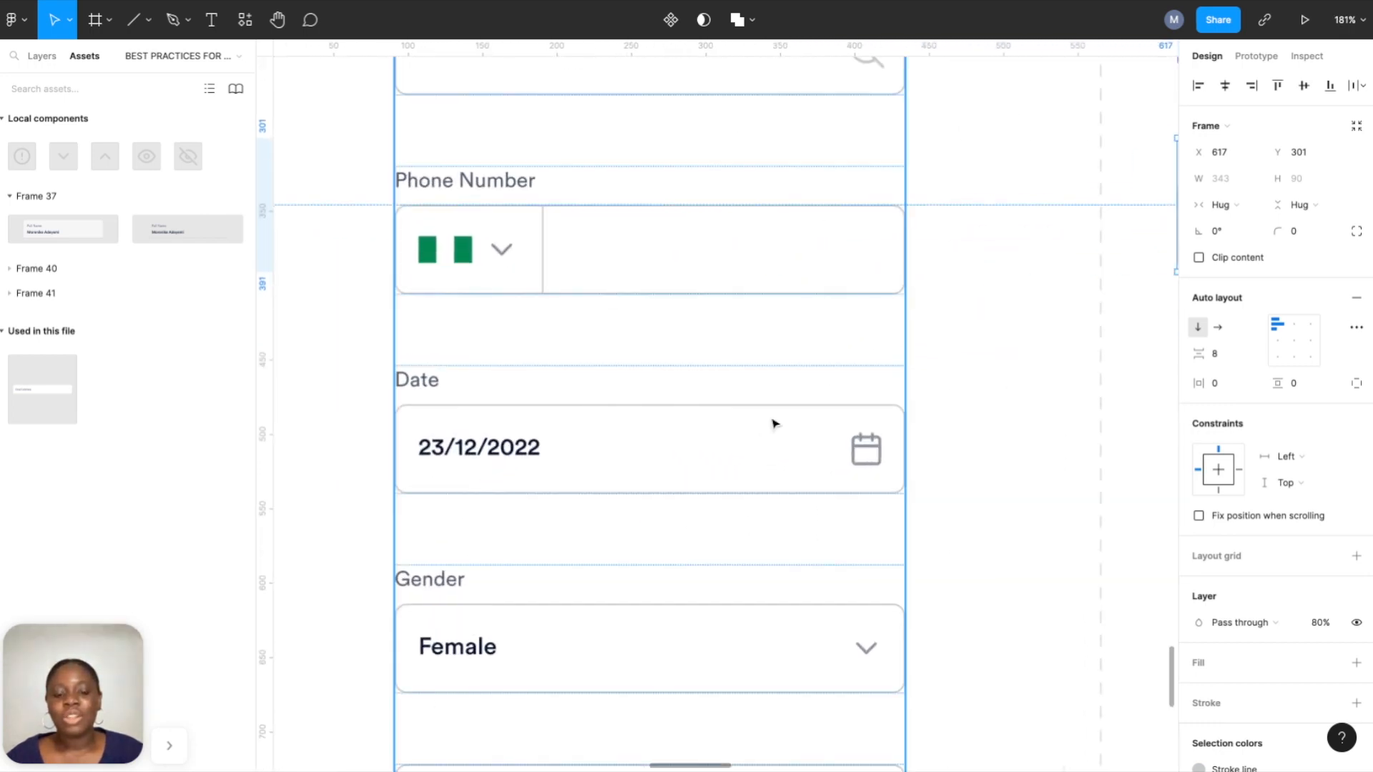
scroll(791, 444, "right", 3)
scroll(789, 447, "down", 3)
scroll(789, 447, "down", 3)
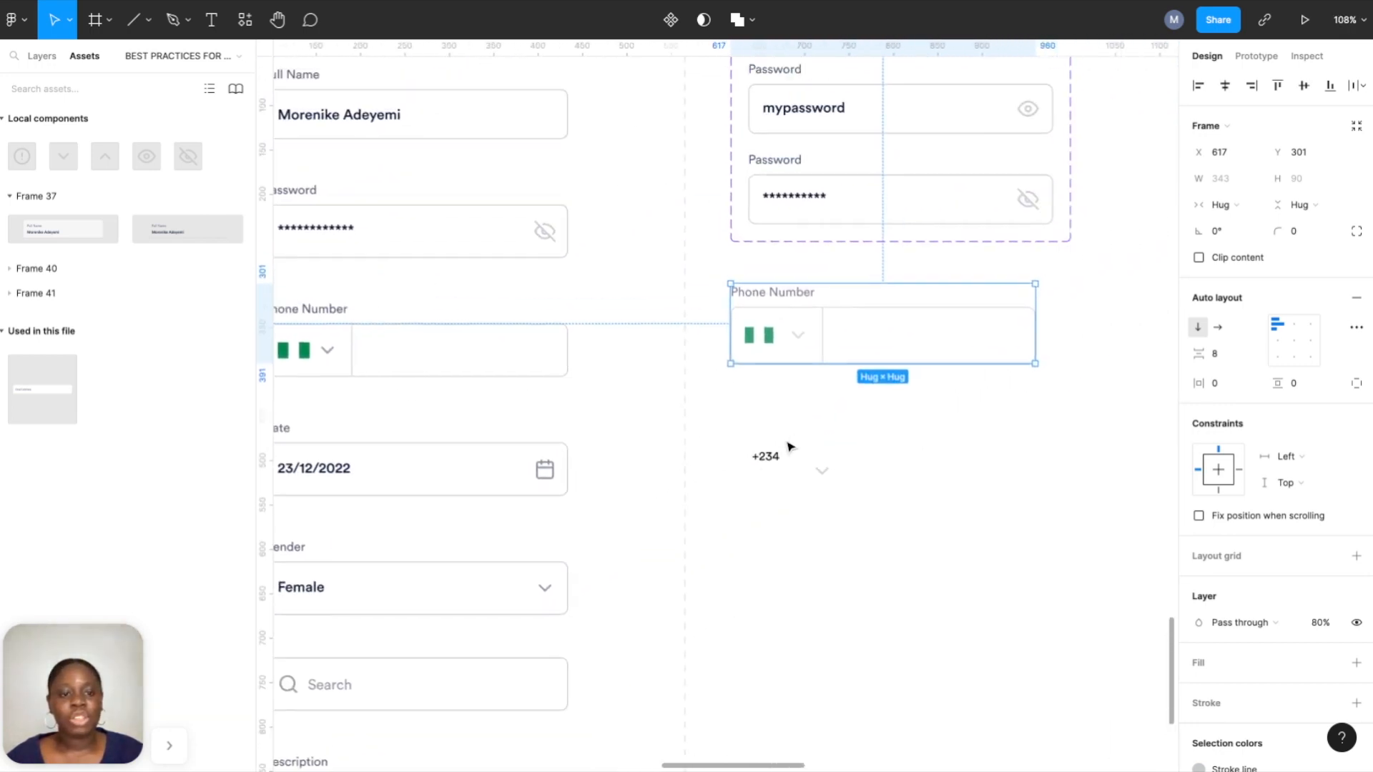
scroll(791, 447, "right", 2)
scroll(791, 447, "up", 1)
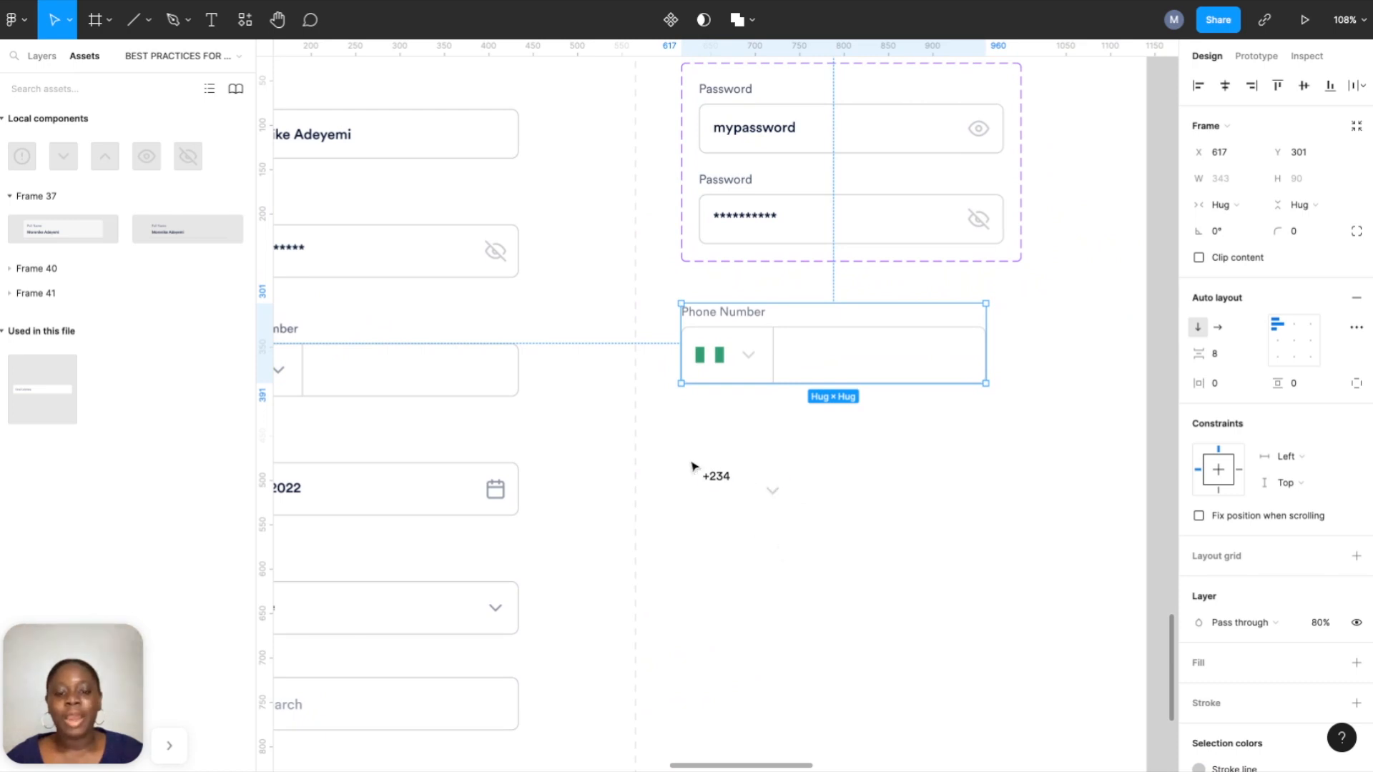
Select the leftover +234 text and chevron and delete them.
left_click_drag(692, 464, 803, 529)
left_click_drag(723, 480, 723, 432)
left_click(790, 508)
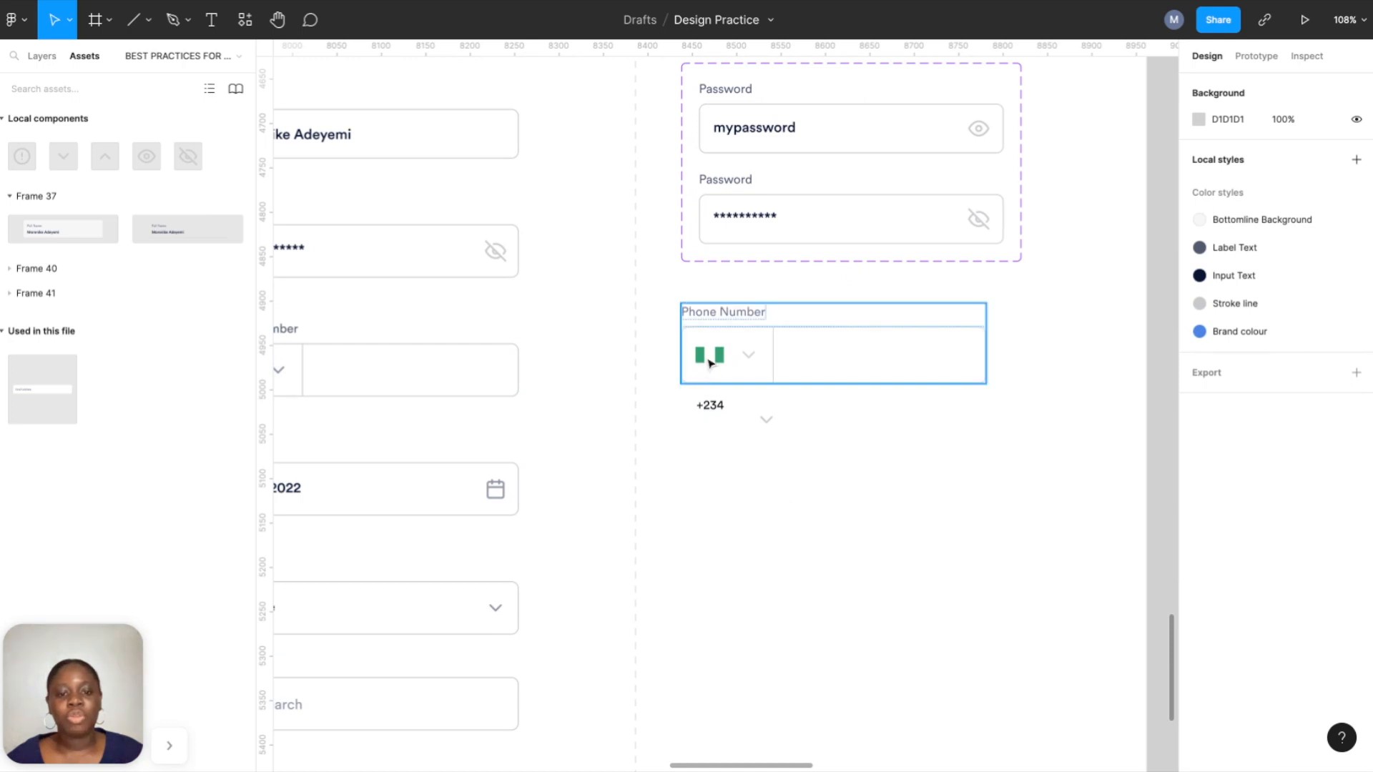
left_click_drag(715, 411, 818, 463)
left_click(686, 403)
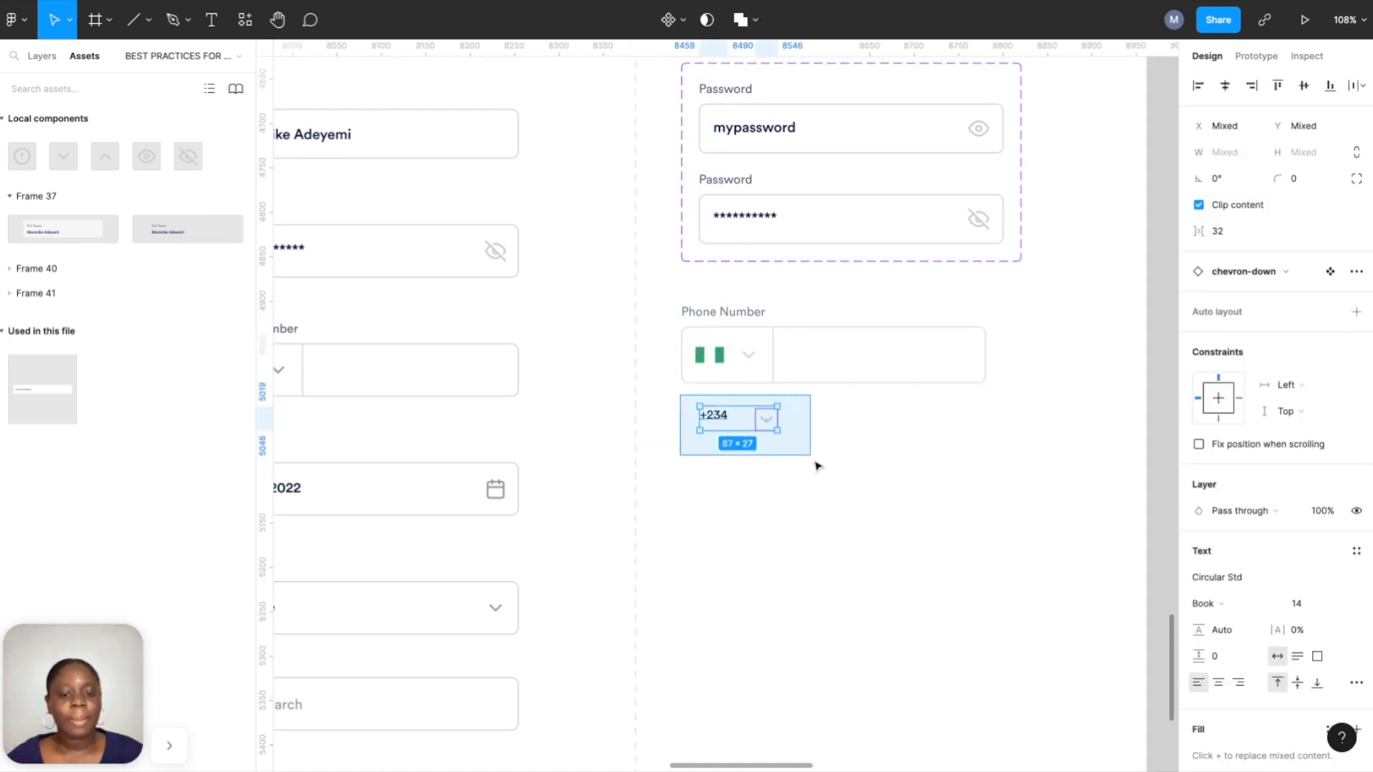
key("Delete")
scroll(715, 447, "left", 5)
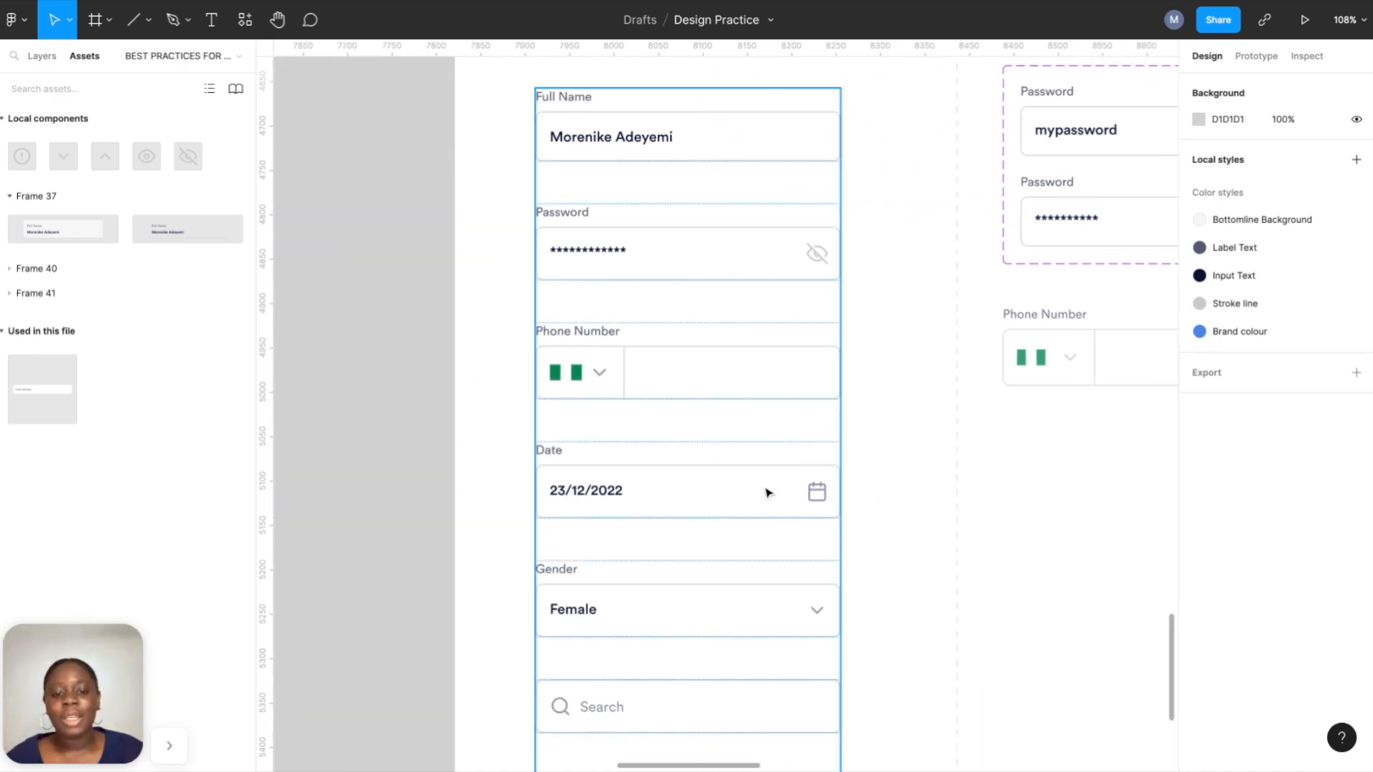
Drill into the password field's eye icon and review its swap instance options.
scroll(767, 496, "down", 3)
scroll(772, 485, "right", 4)
left_click(822, 230)
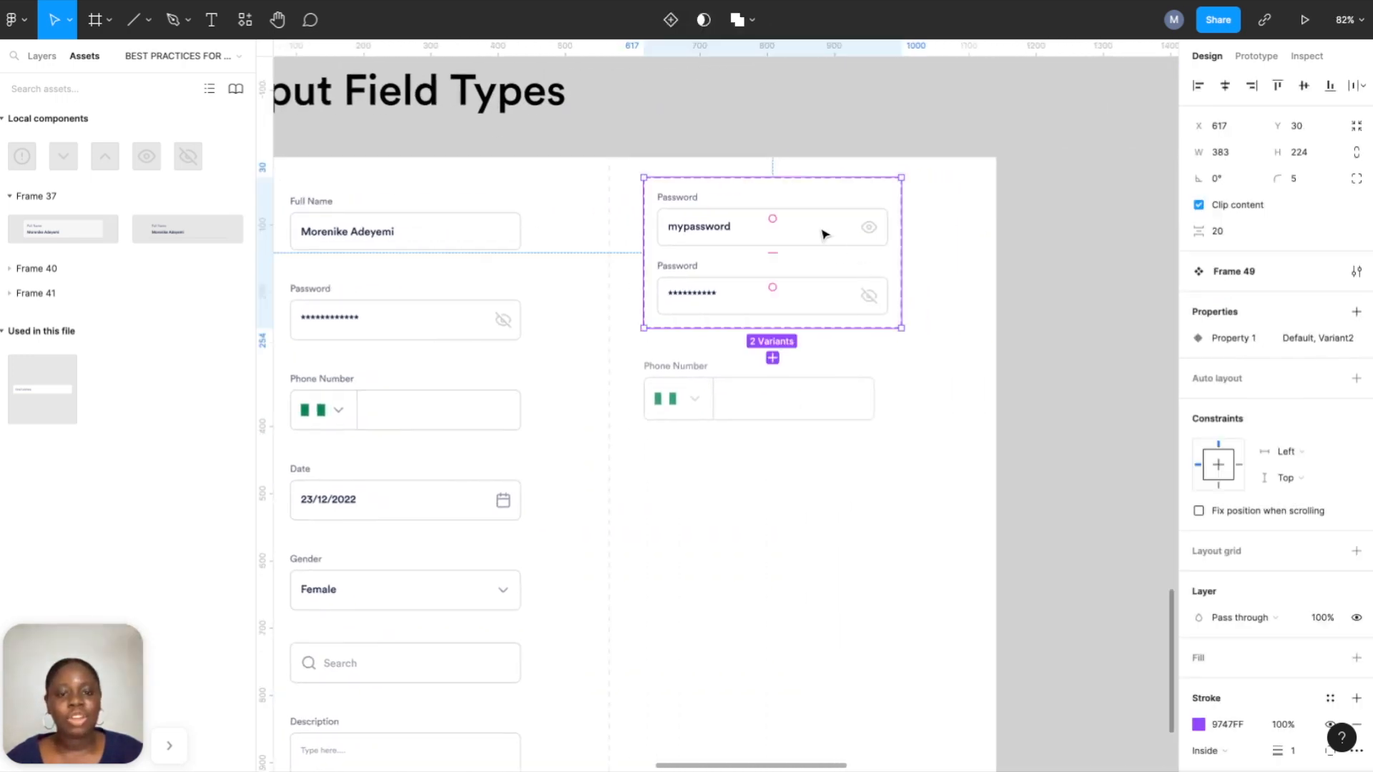
left_click(822, 229)
double_click(870, 234)
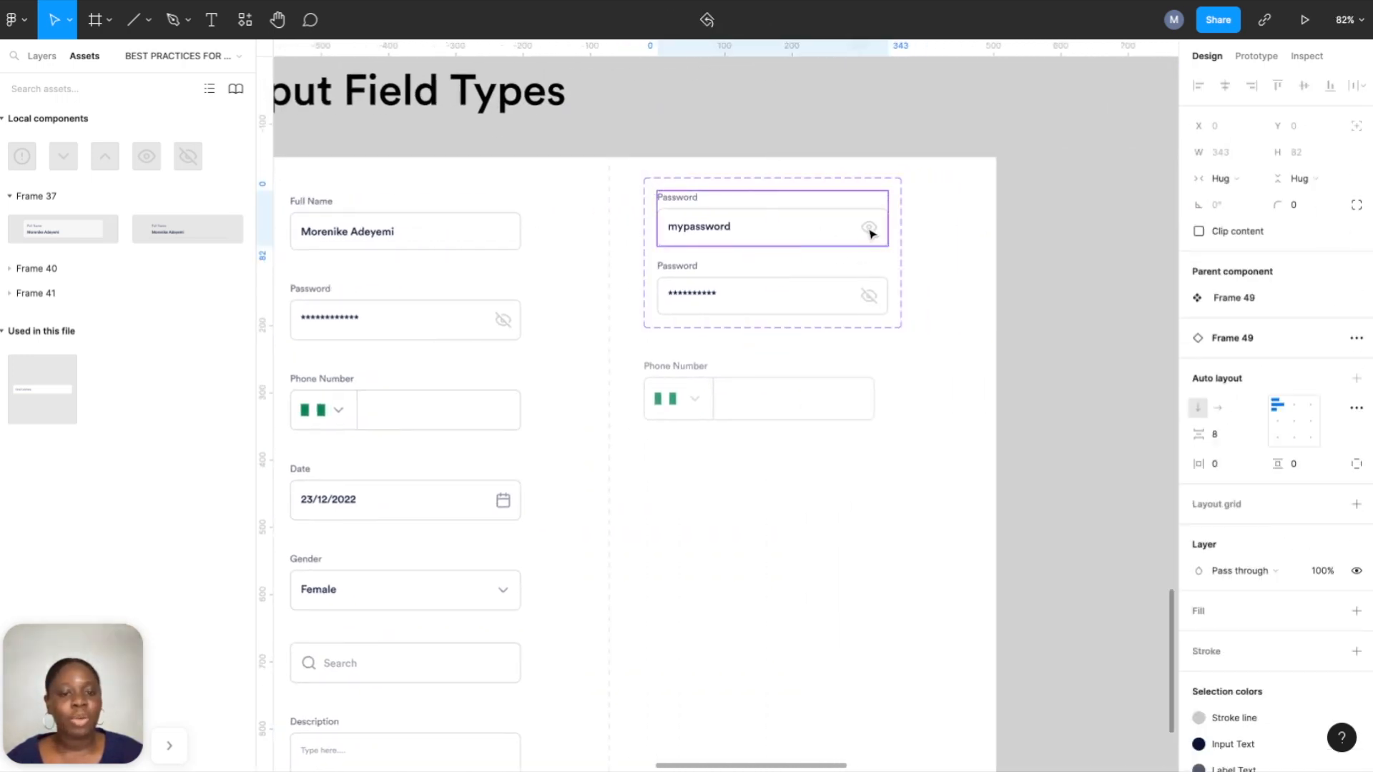
double_click(870, 234)
double_click(870, 233)
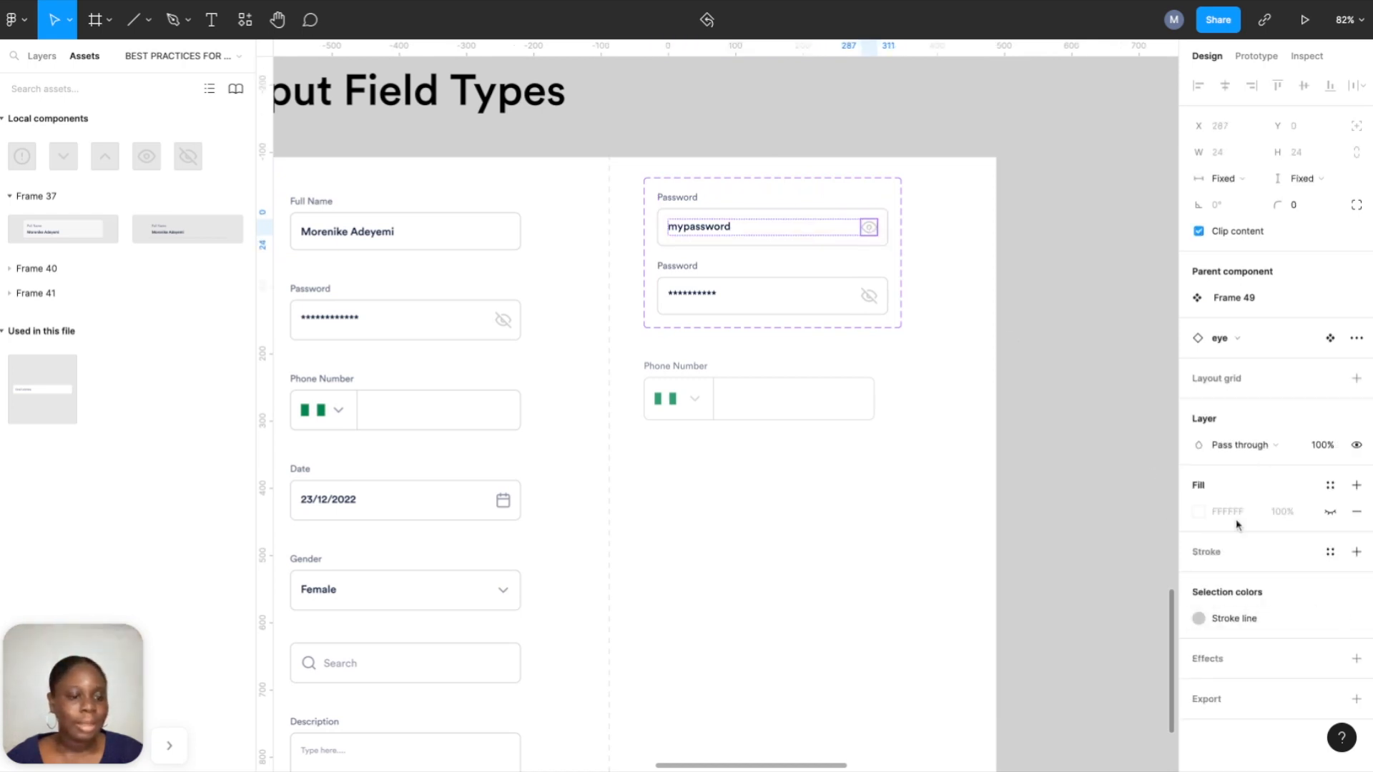
left_click(1225, 341)
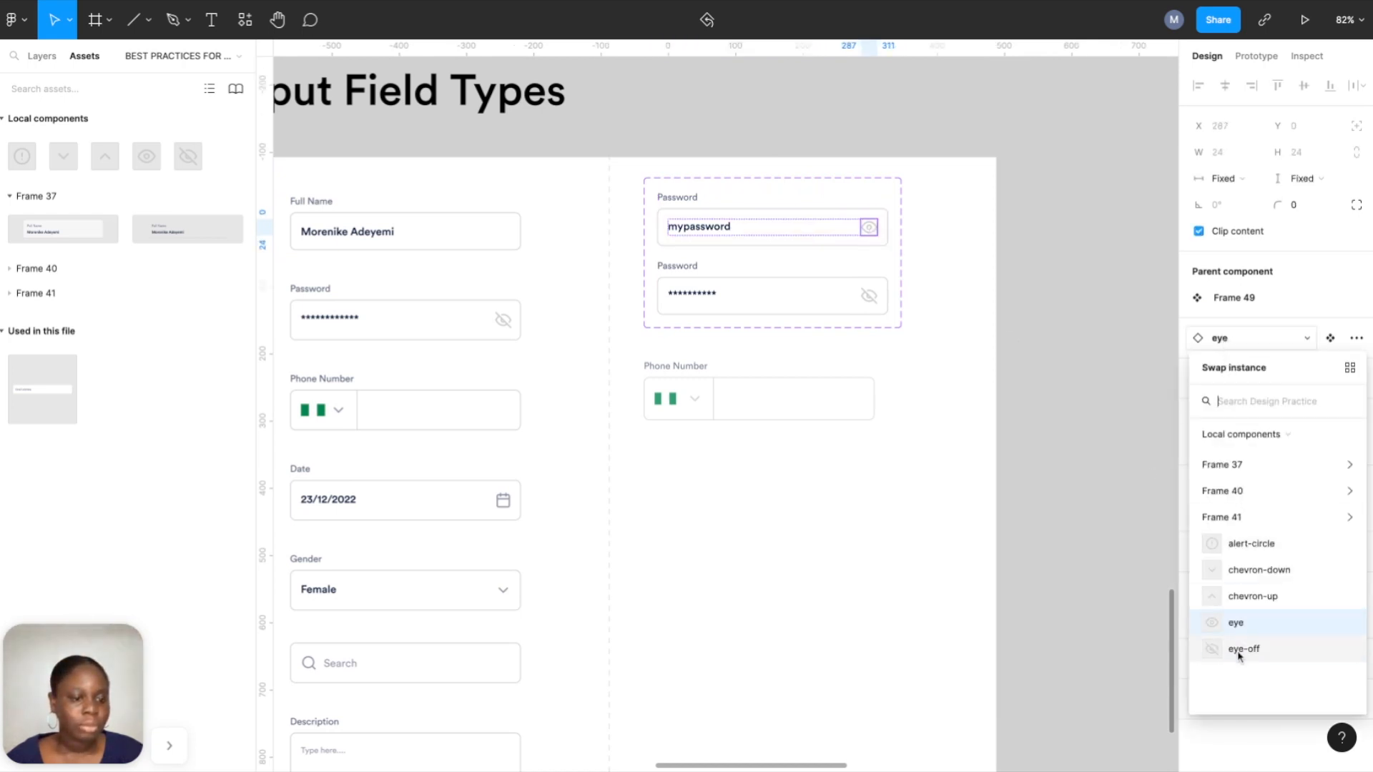
left_click(879, 544)
Show the Layers panel and drill into the date field's calendar icon layer.
left_click(506, 505)
left_click(507, 505)
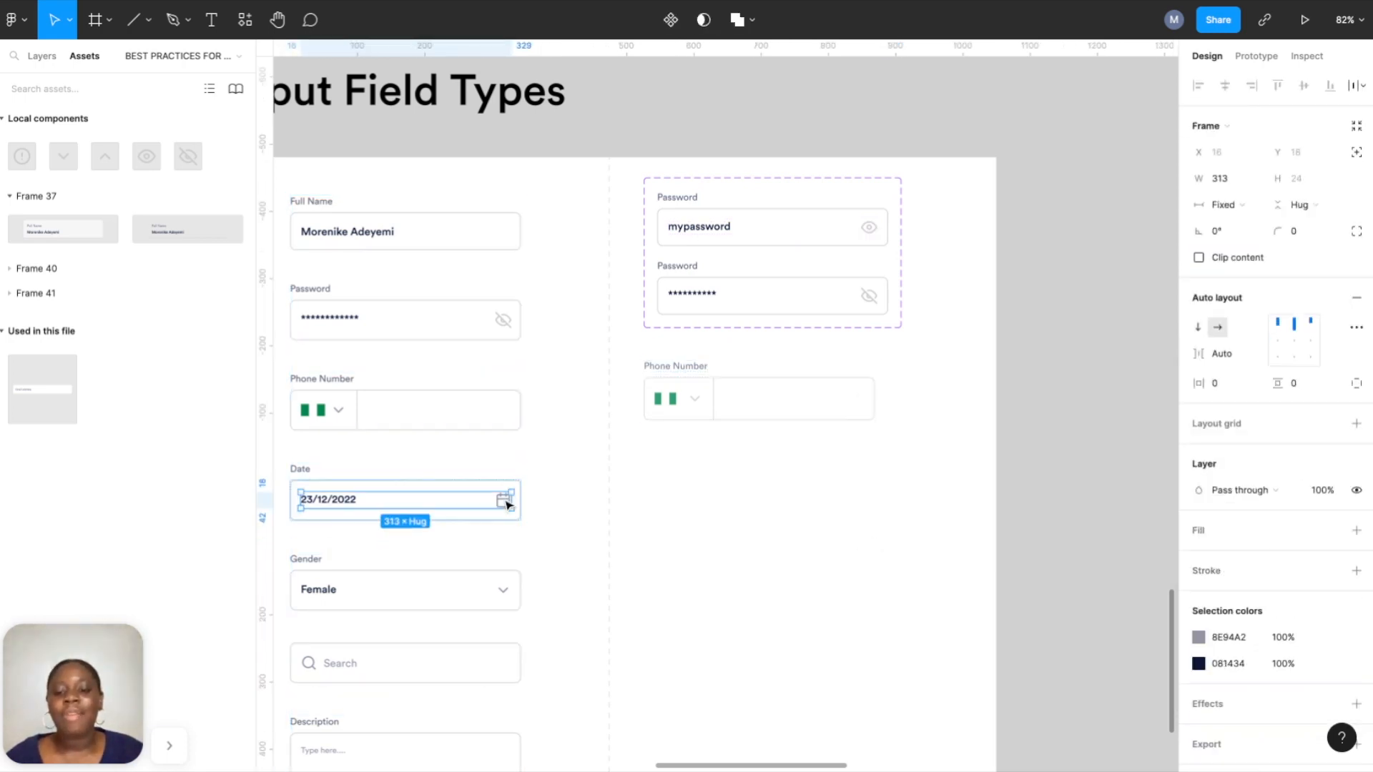
scroll(506, 505, "left", 3)
scroll(582, 522, "up", 5)
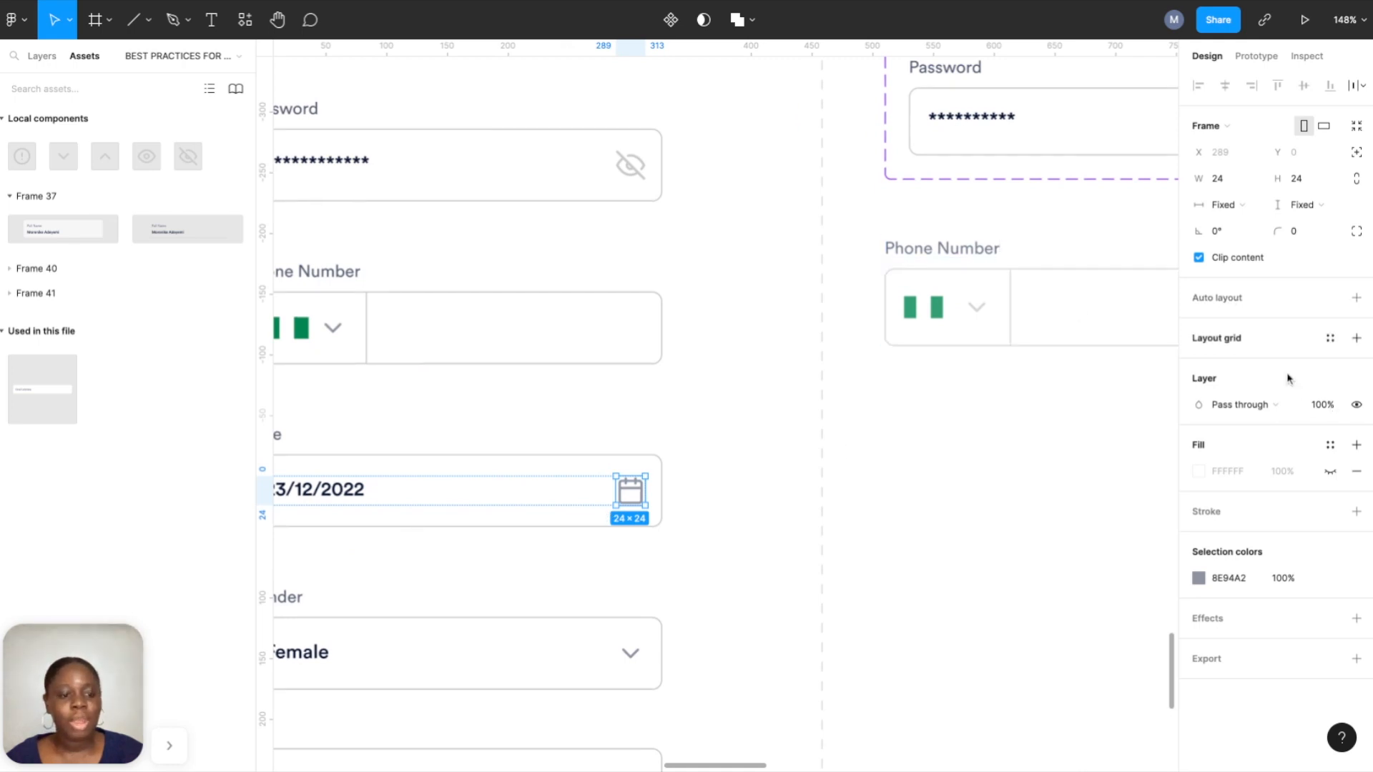
left_click_drag(867, 288, 433, 165)
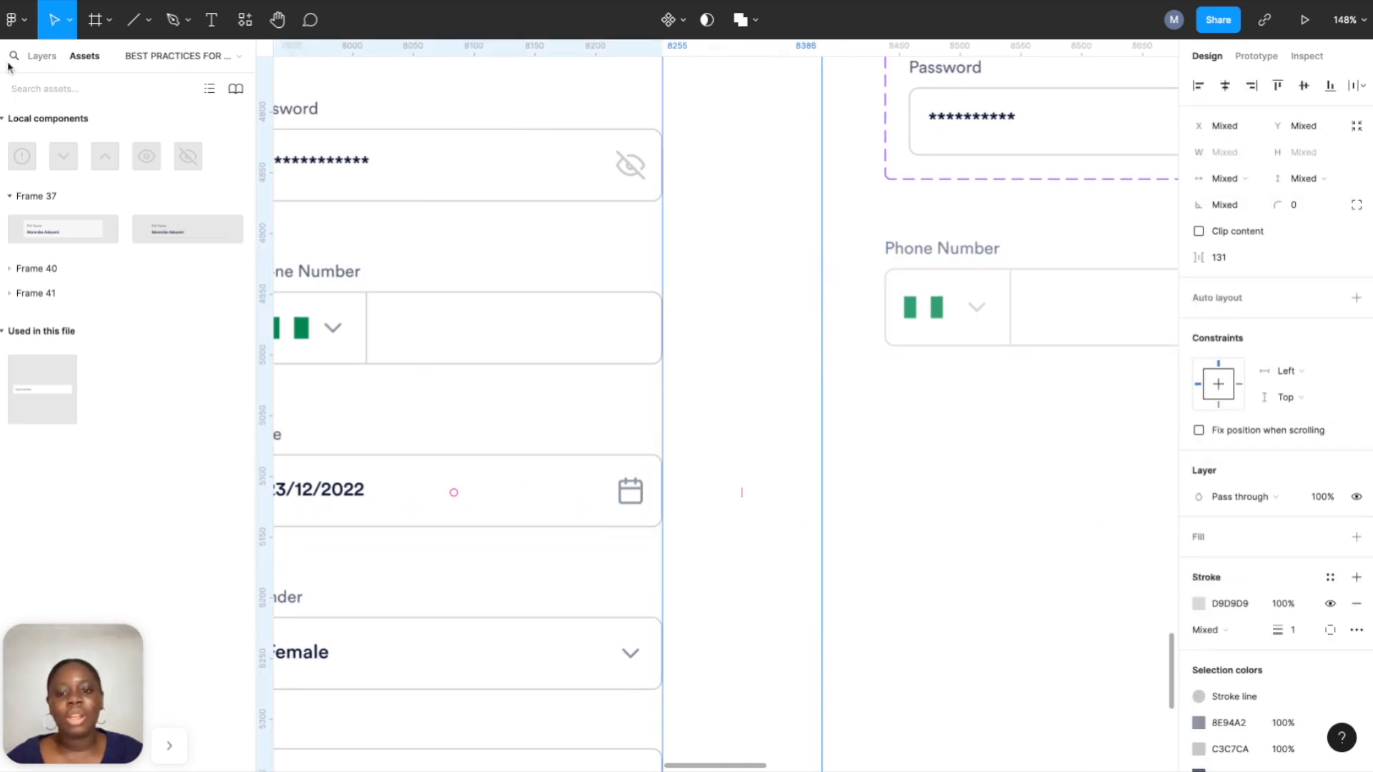
left_click(30, 57)
left_click(620, 498)
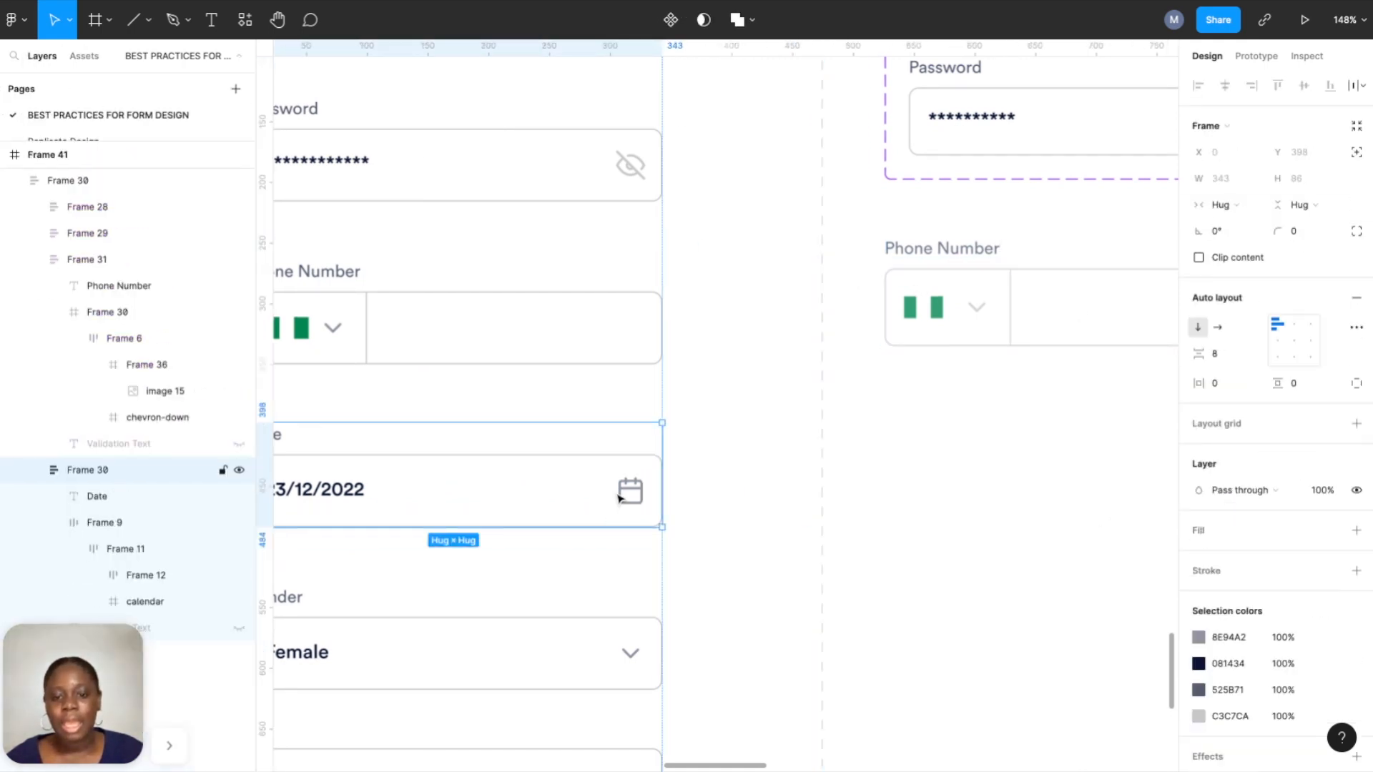
double_click(625, 498)
double_click(629, 497)
scroll(53, 568, "down", 2)
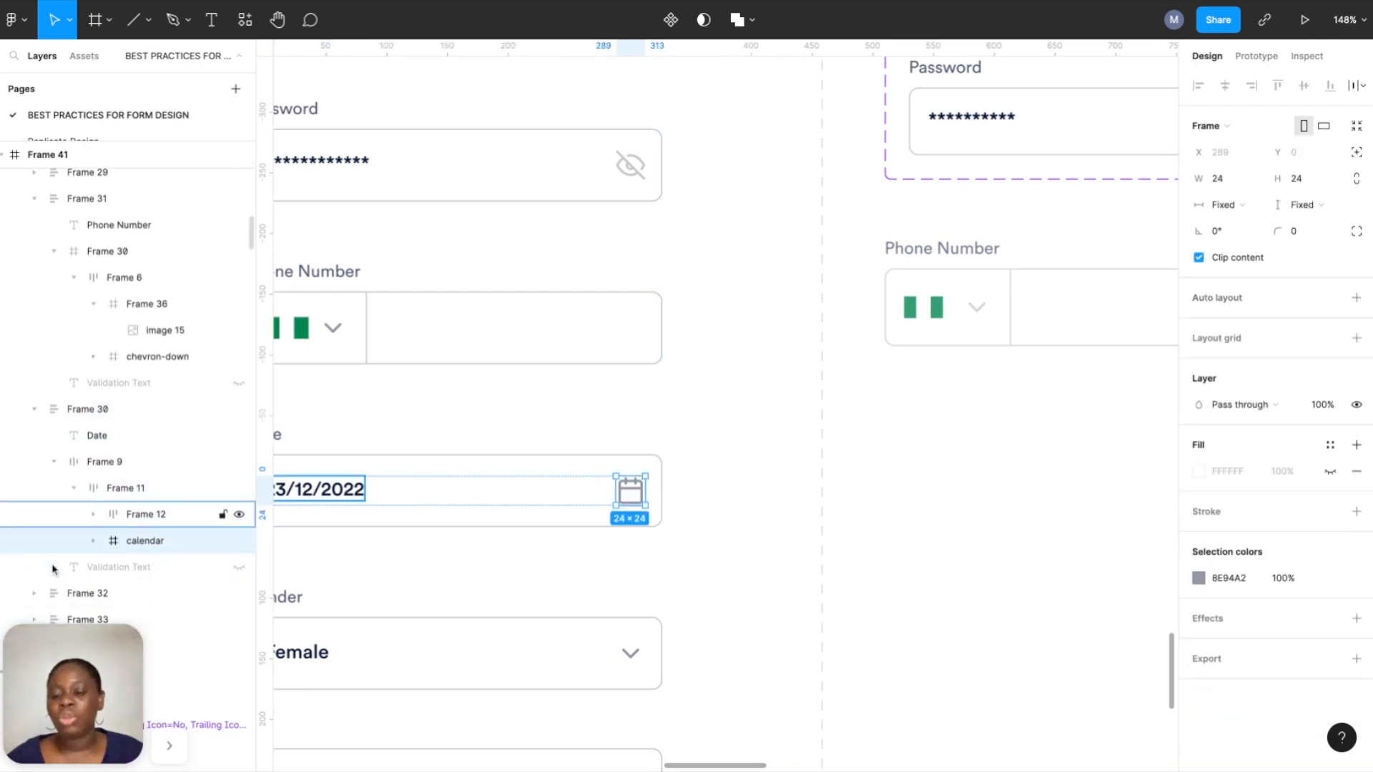
left_click(896, 492)
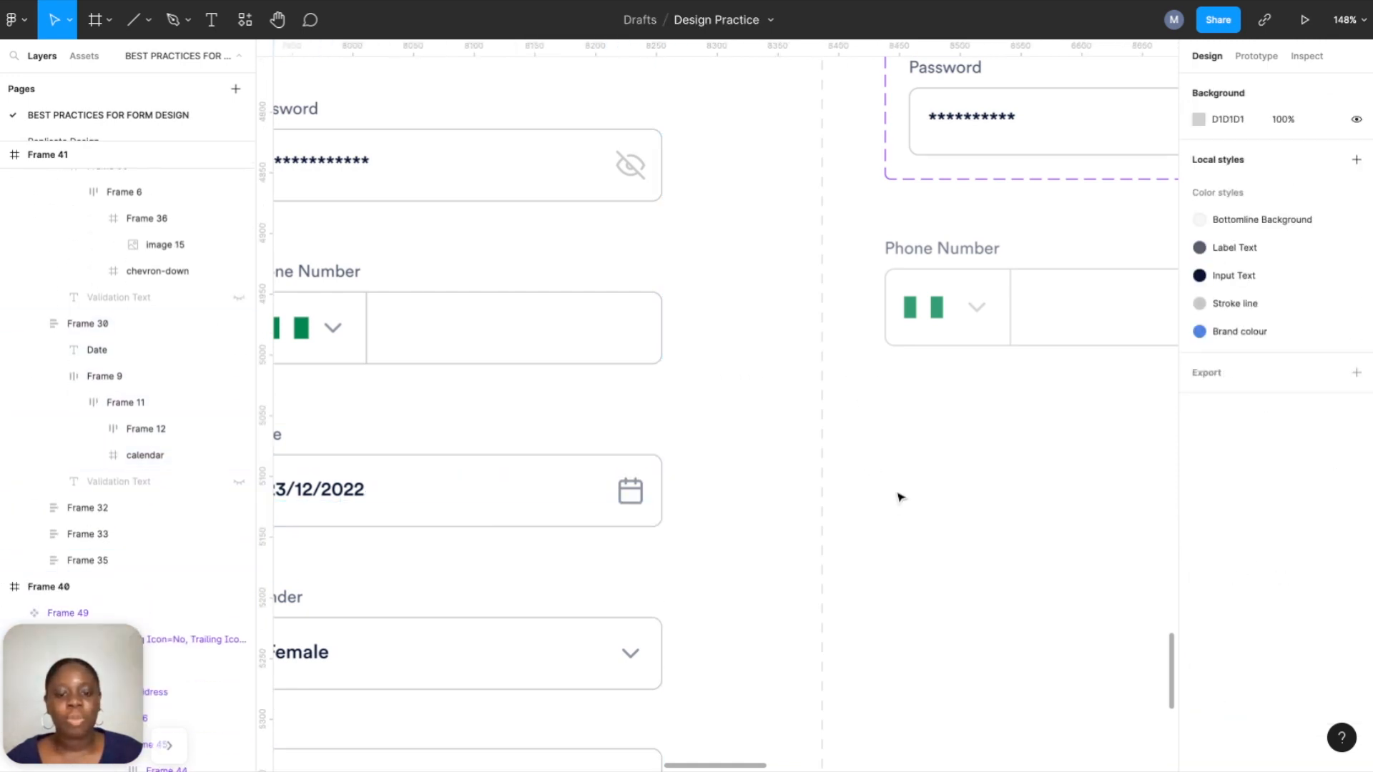
Inspect the Gender dropdown's chevron-down icon.
scroll(898, 499, "down", 3)
scroll(900, 505, "down", 5)
scroll(900, 505, "right", 3)
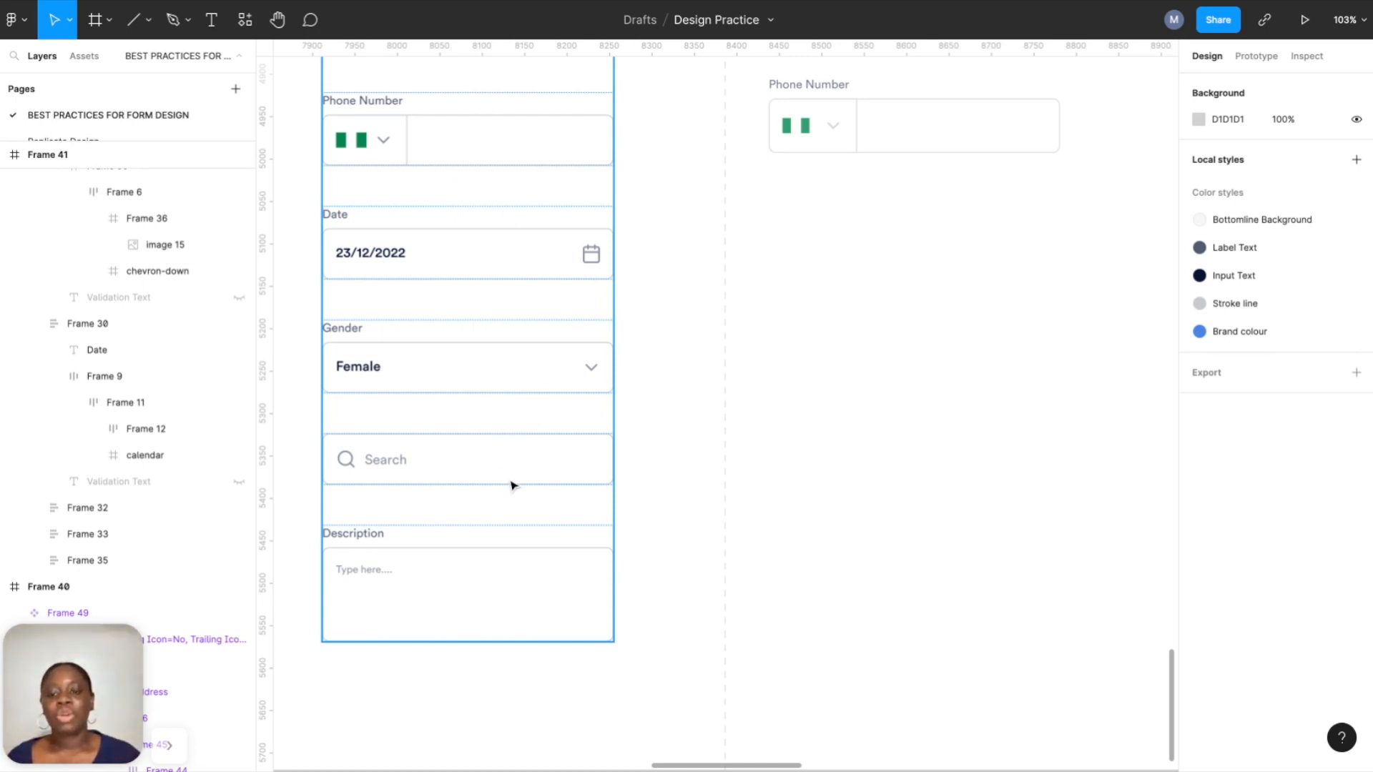
scroll(763, 405, "down", 1)
scroll(1055, 337, "right", 4)
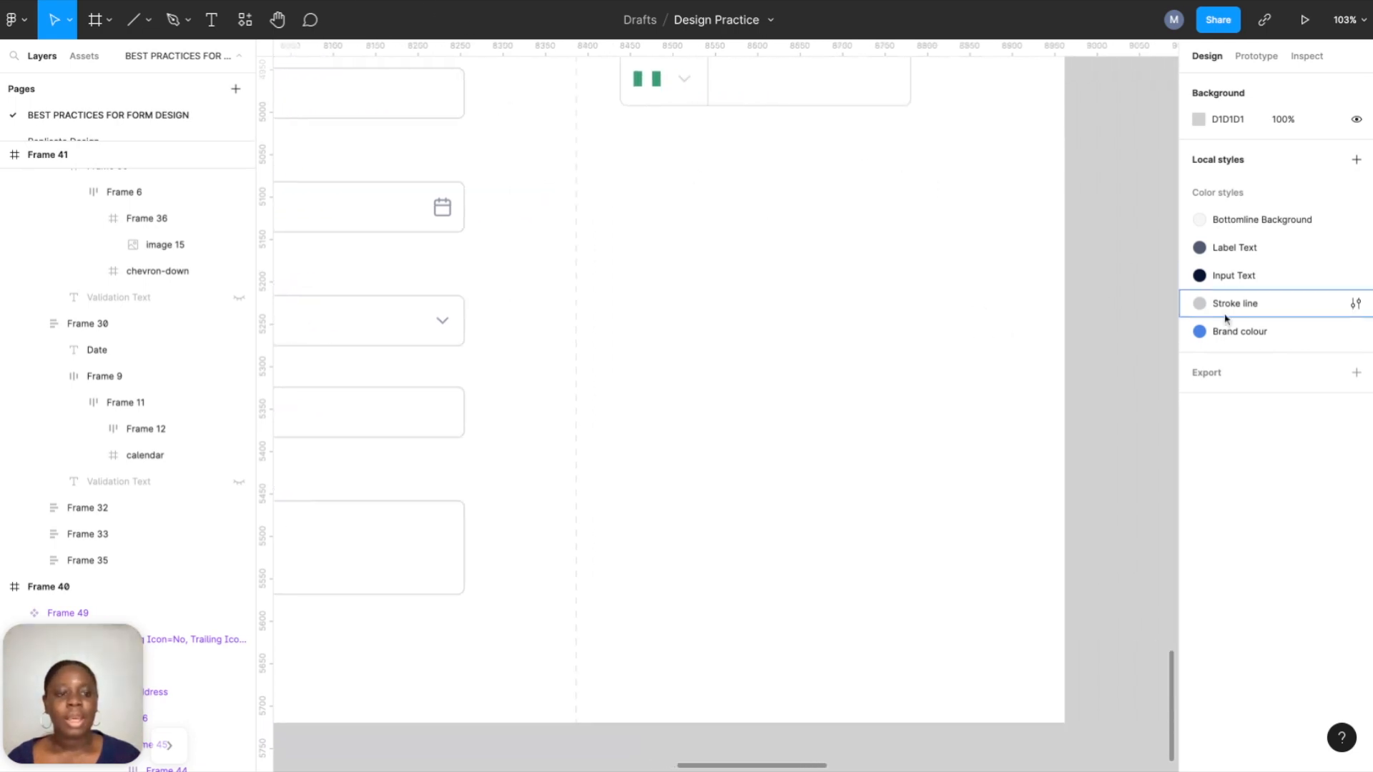
left_click(448, 321)
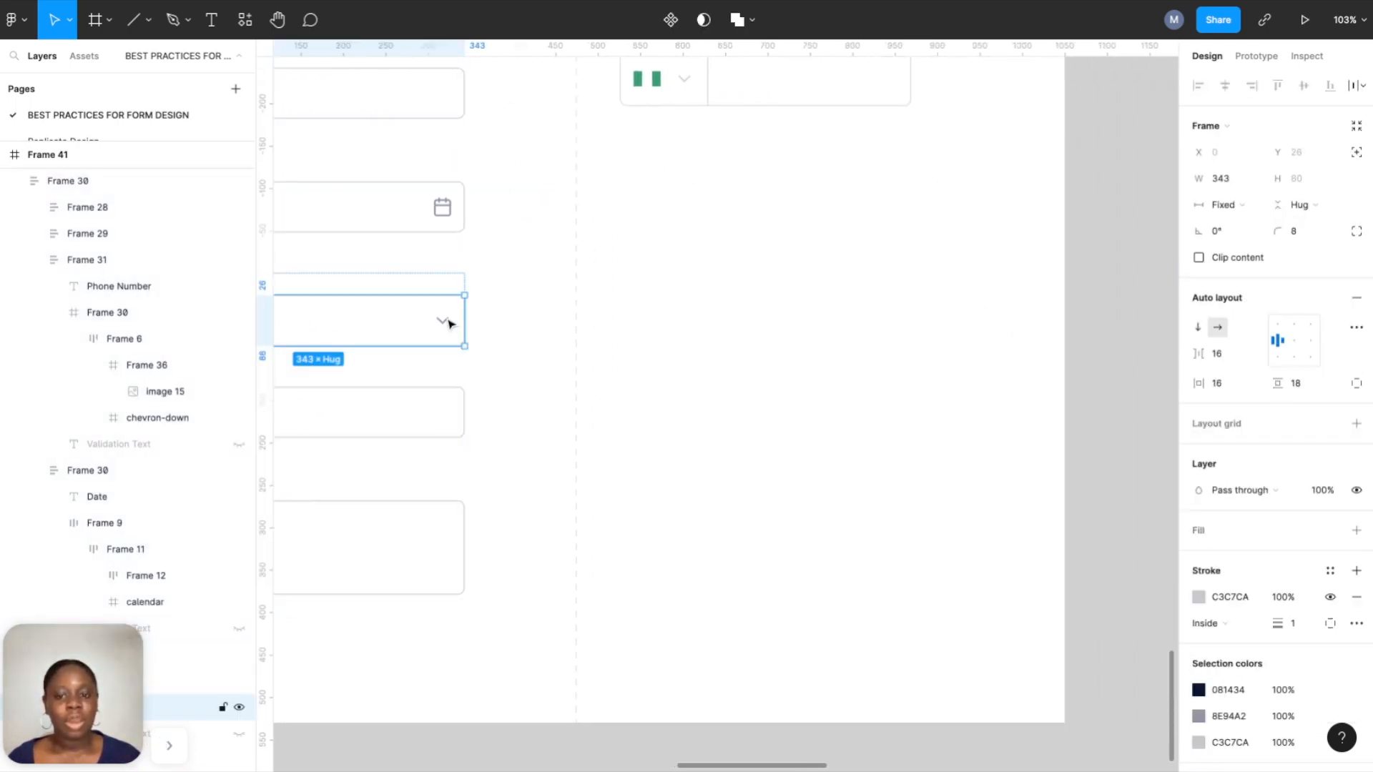
double_click(444, 320)
left_click(751, 358)
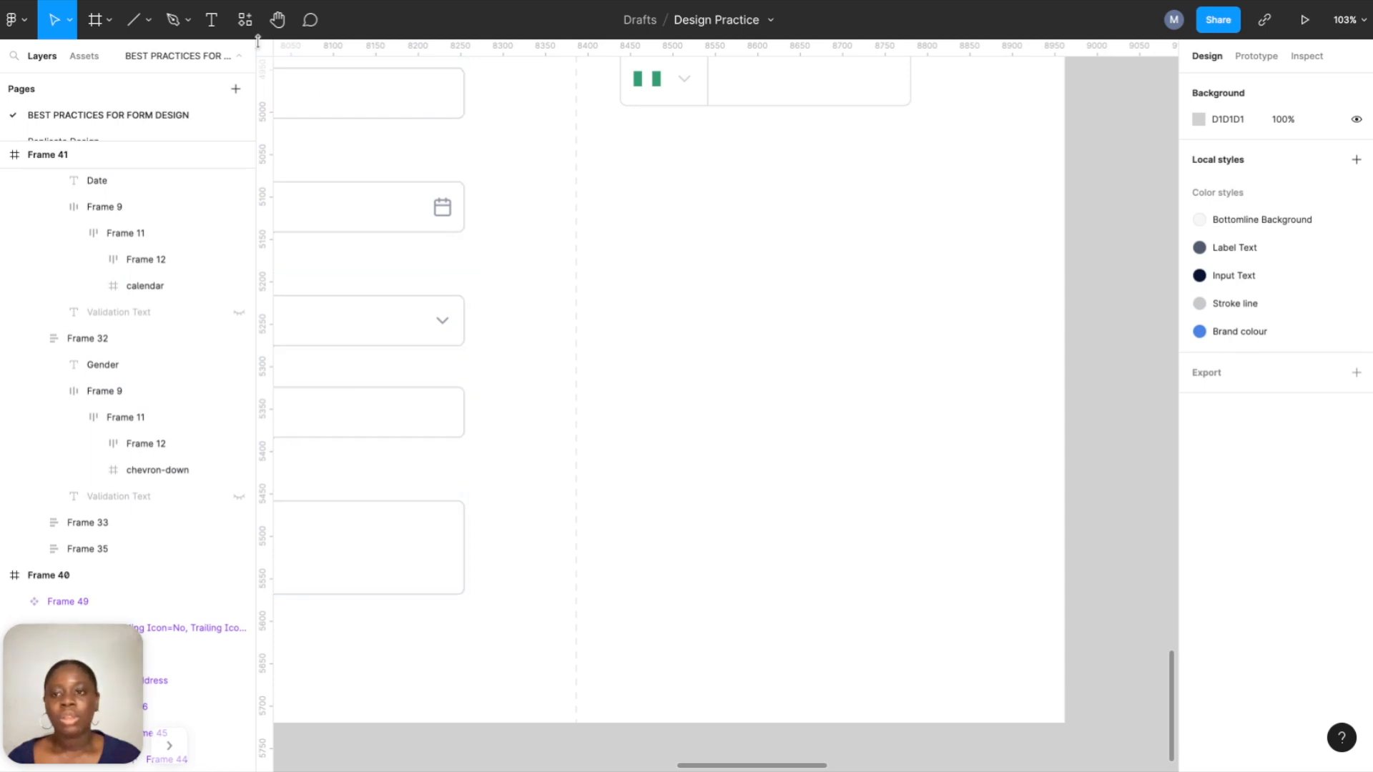
Insert a search icon from the Feather Icons plugin ('sea') and colour it Stroke line.
key("shift+i")
key("Escape")
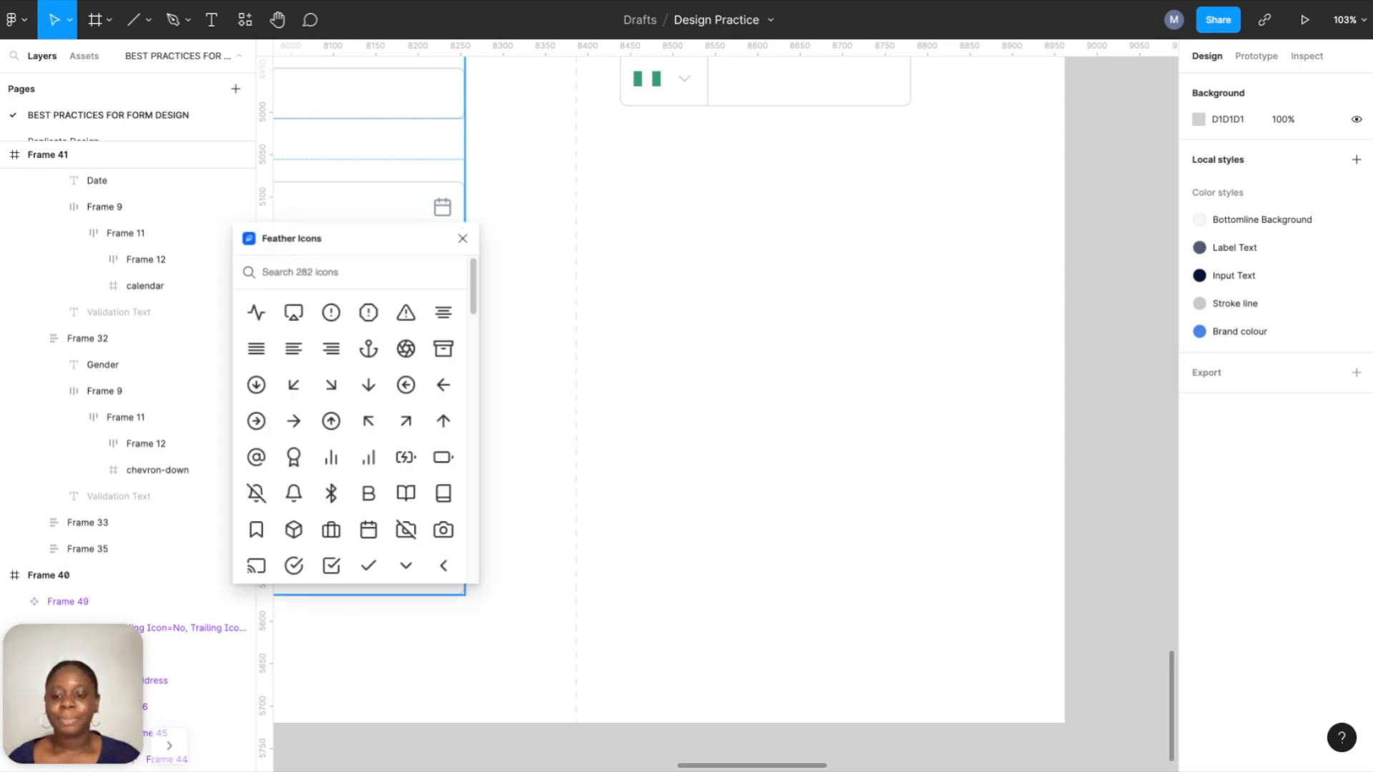
type("sea")
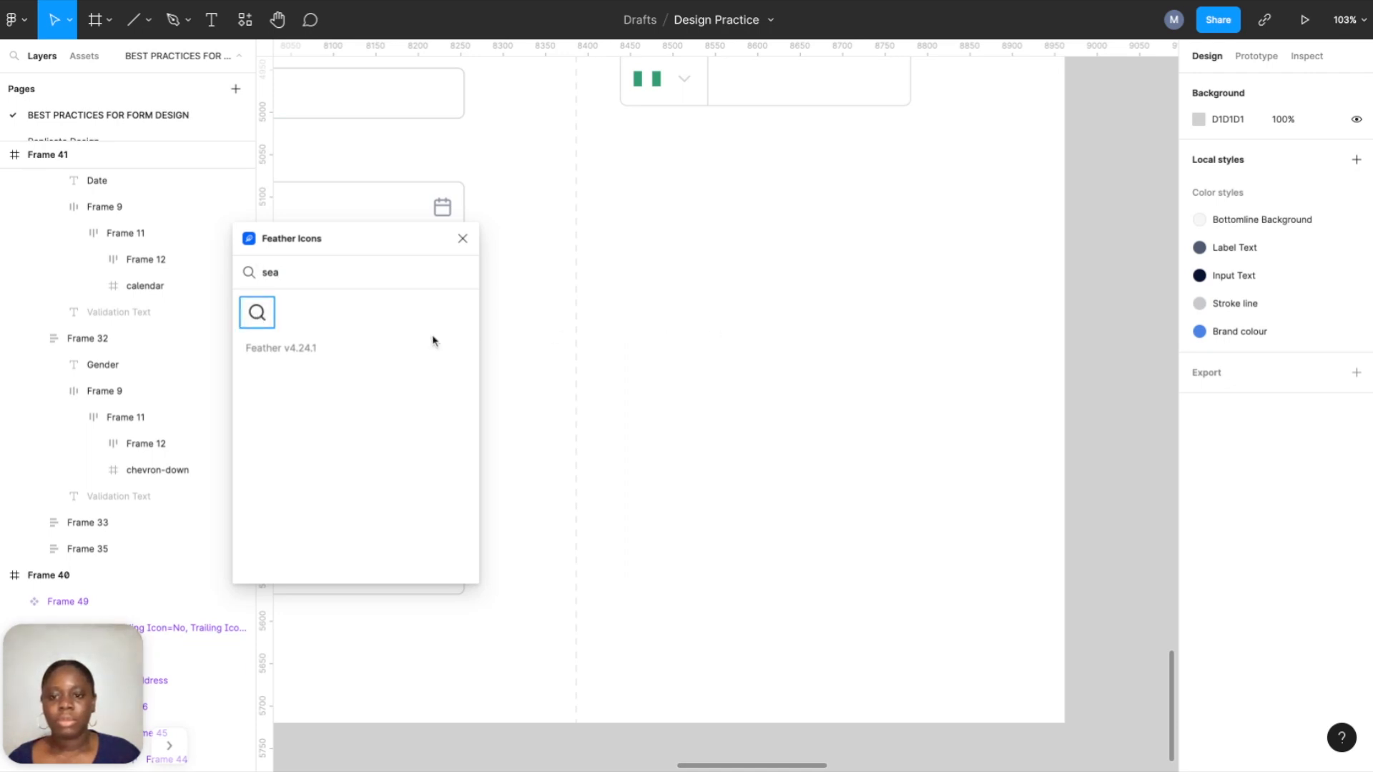
left_click(256, 313)
left_click(463, 238)
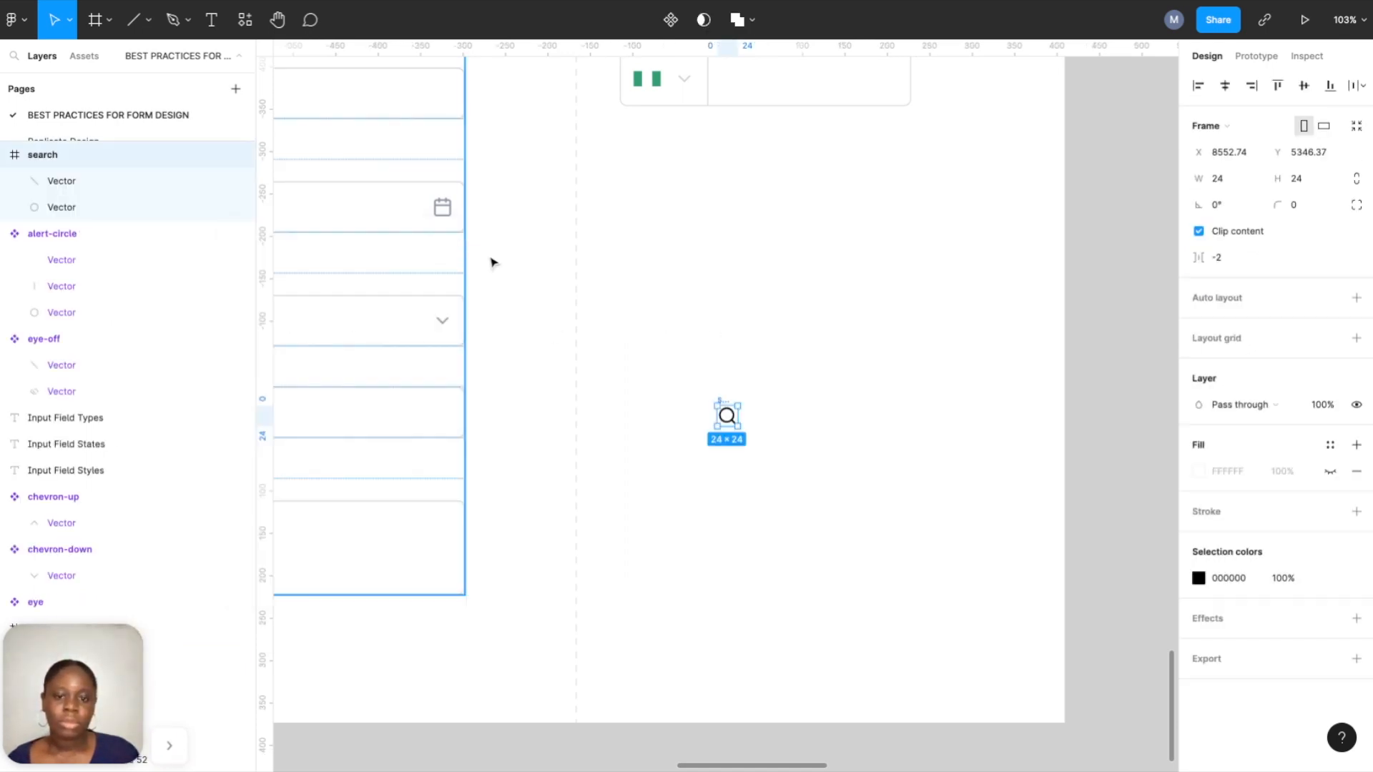
left_click(1330, 579)
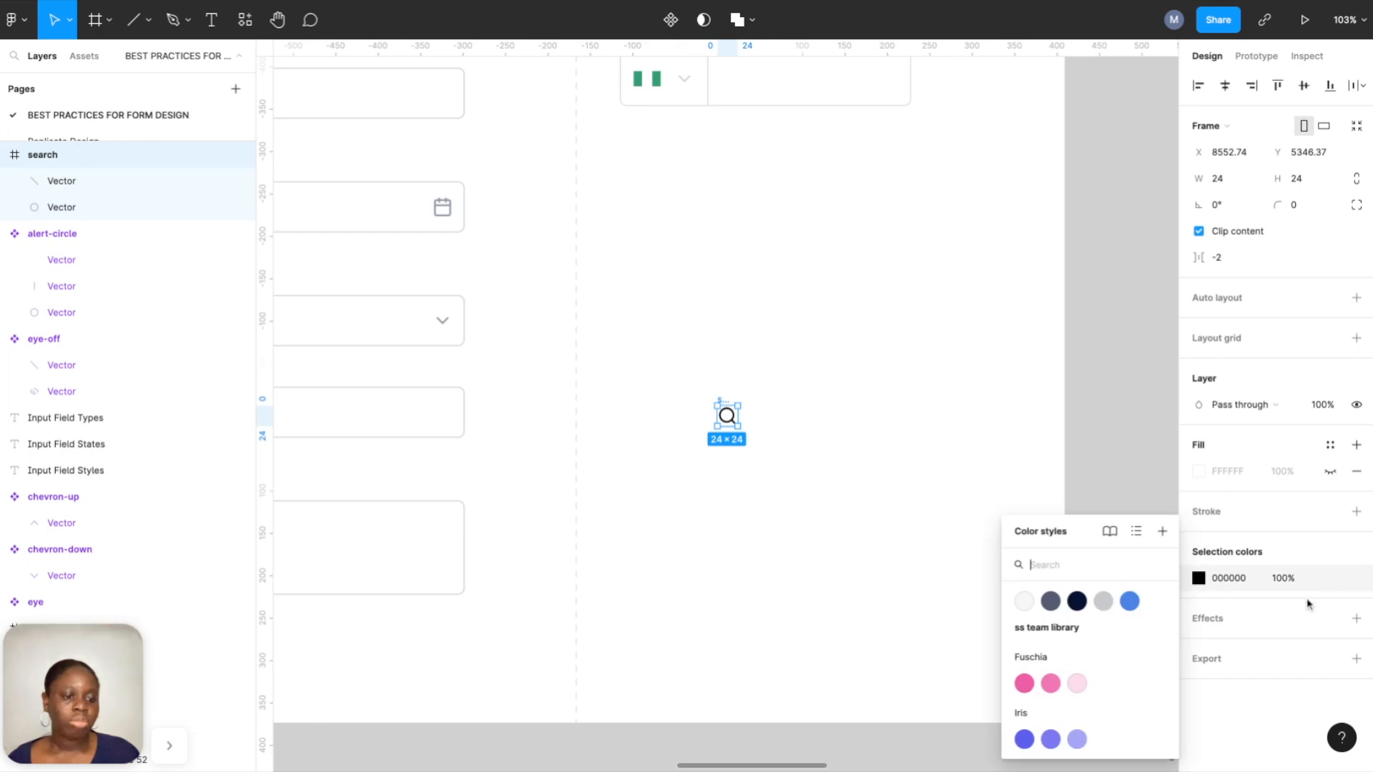
left_click(1099, 604)
Add 'Search' text beside the icon in Stroke line colour, then select icon and text together.
left_click(829, 448)
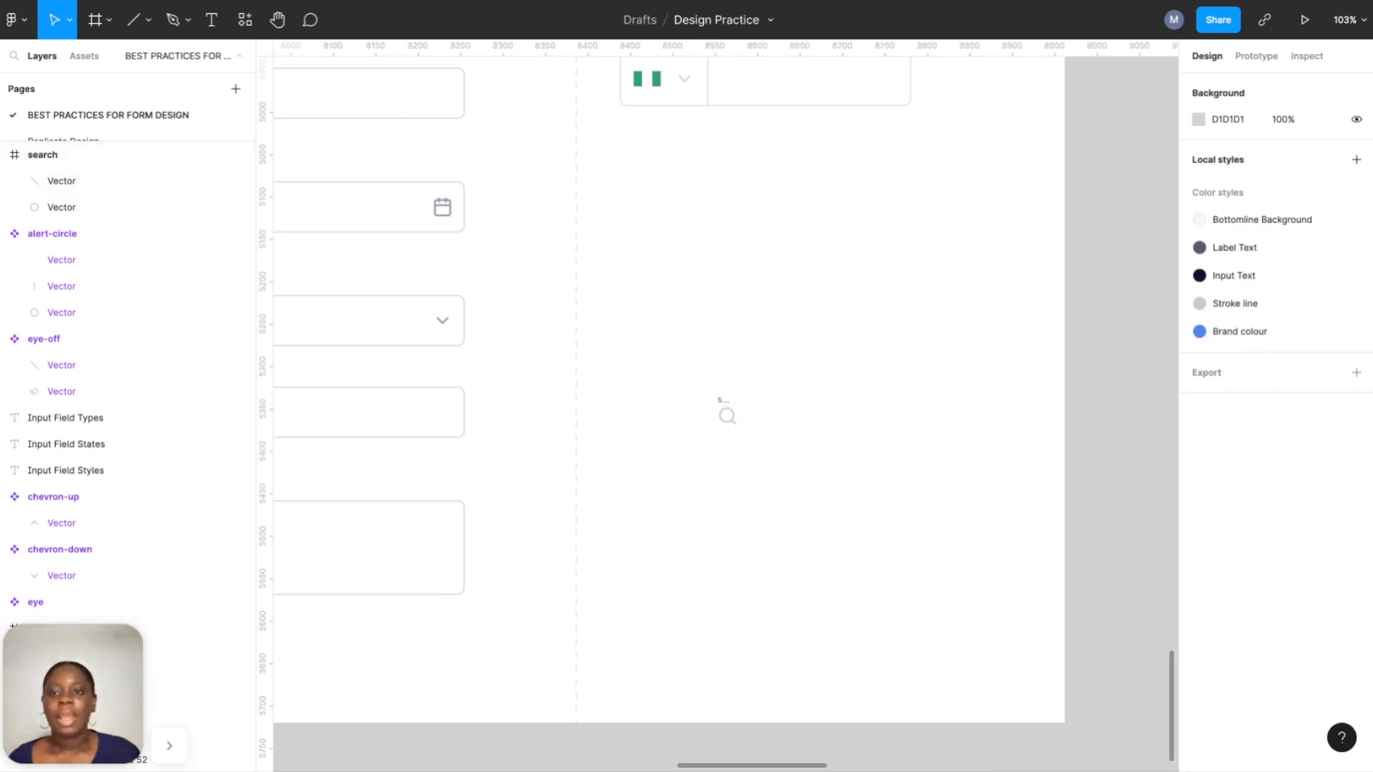
left_click(212, 20)
left_click(763, 406)
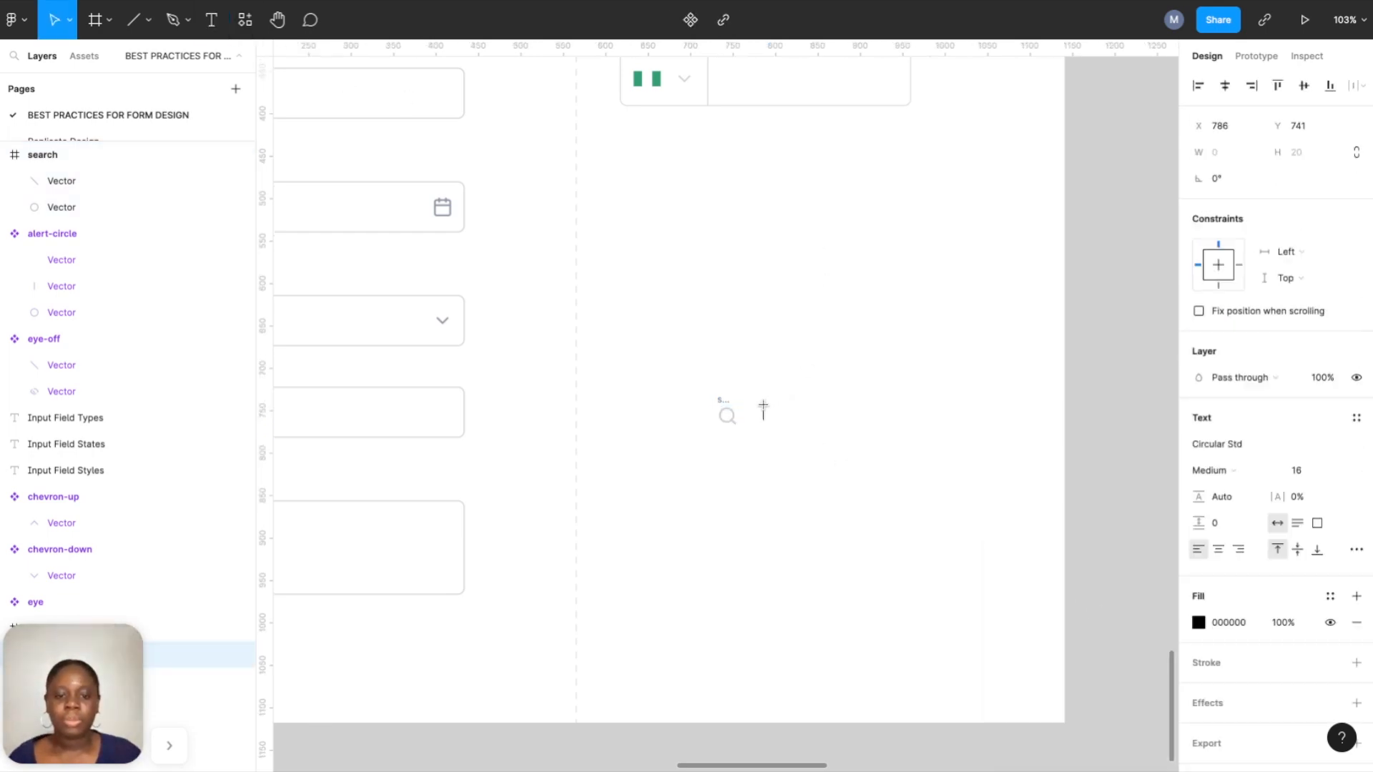
type("Search")
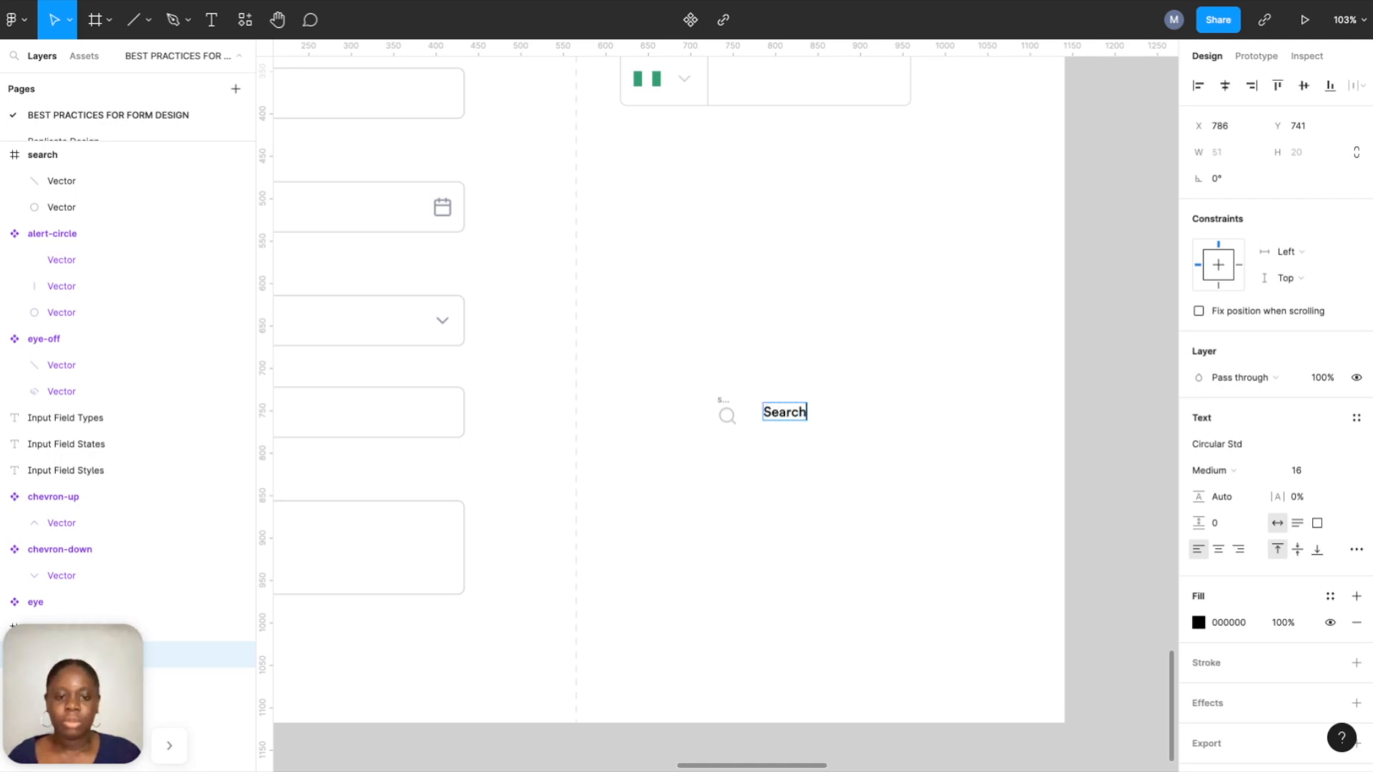
key("Escape")
left_click(1330, 595)
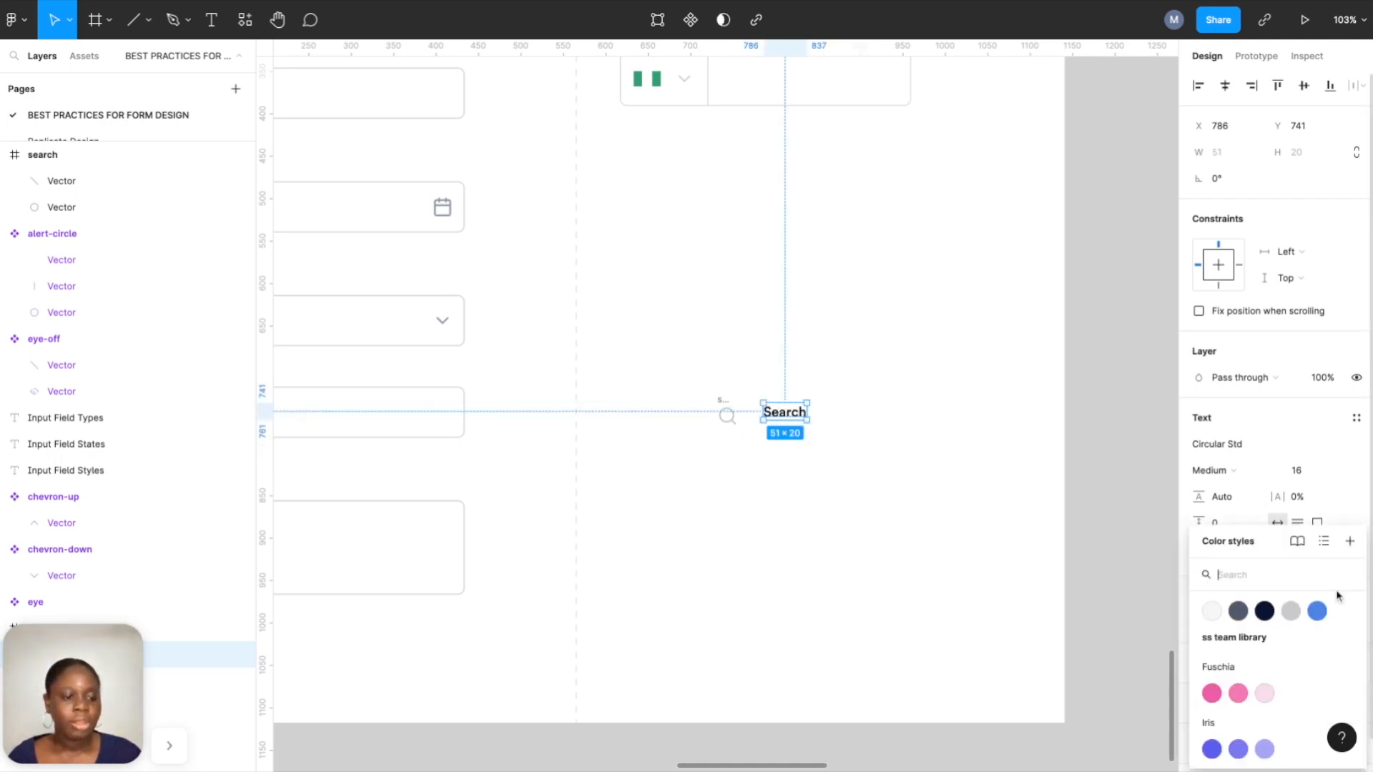
left_click(1299, 608)
left_click_drag(659, 353, 874, 524)
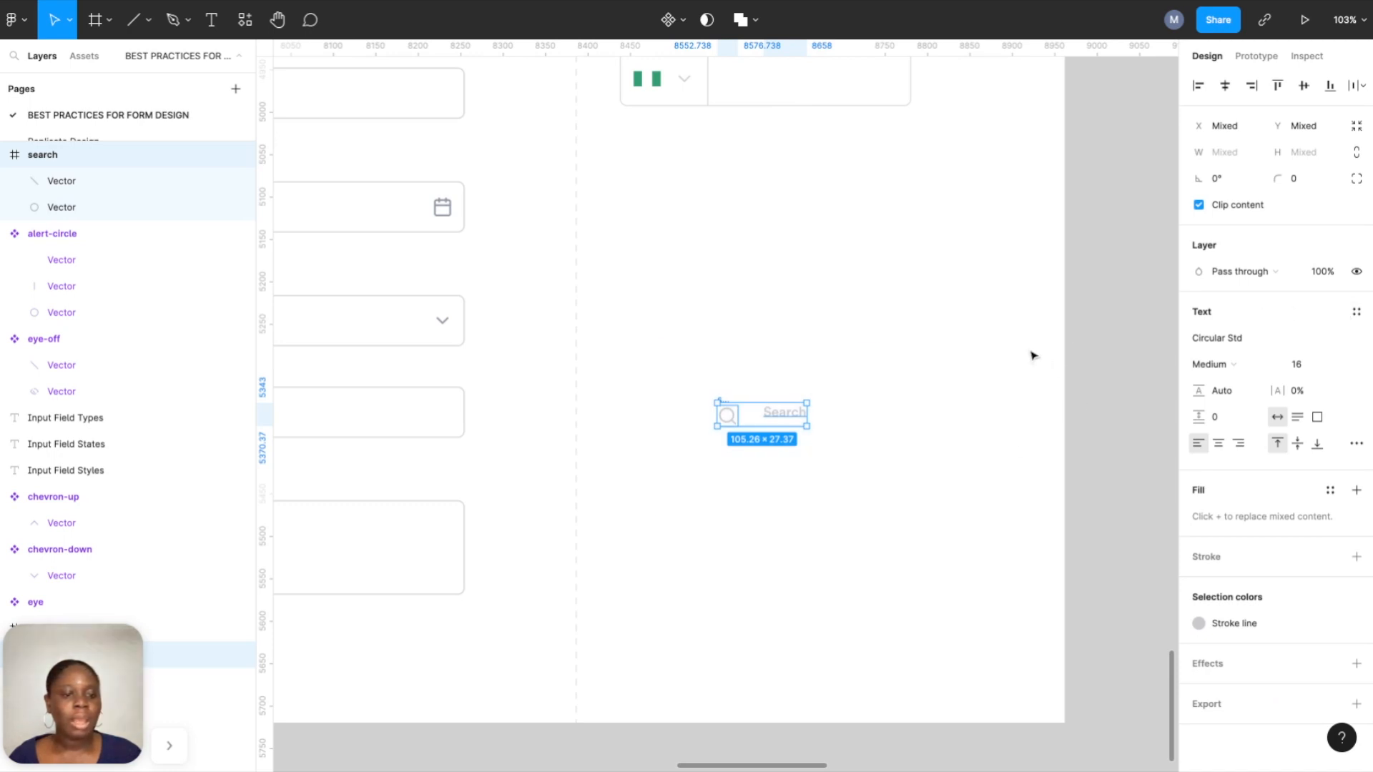
Wrap the icon and Search text in an auto-layout frame with a 16 gap.
right_click(788, 418)
left_click(827, 467)
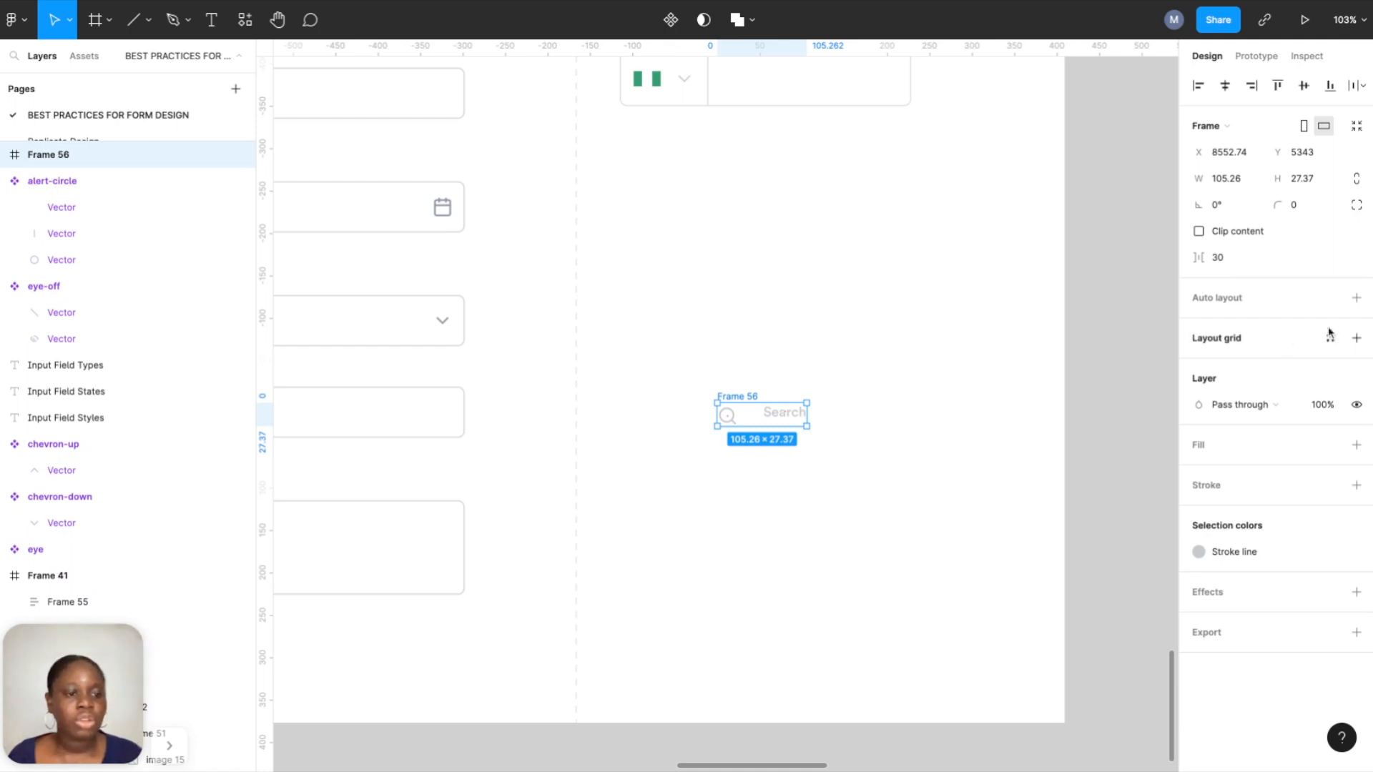
left_click(1356, 298)
left_click(1223, 353)
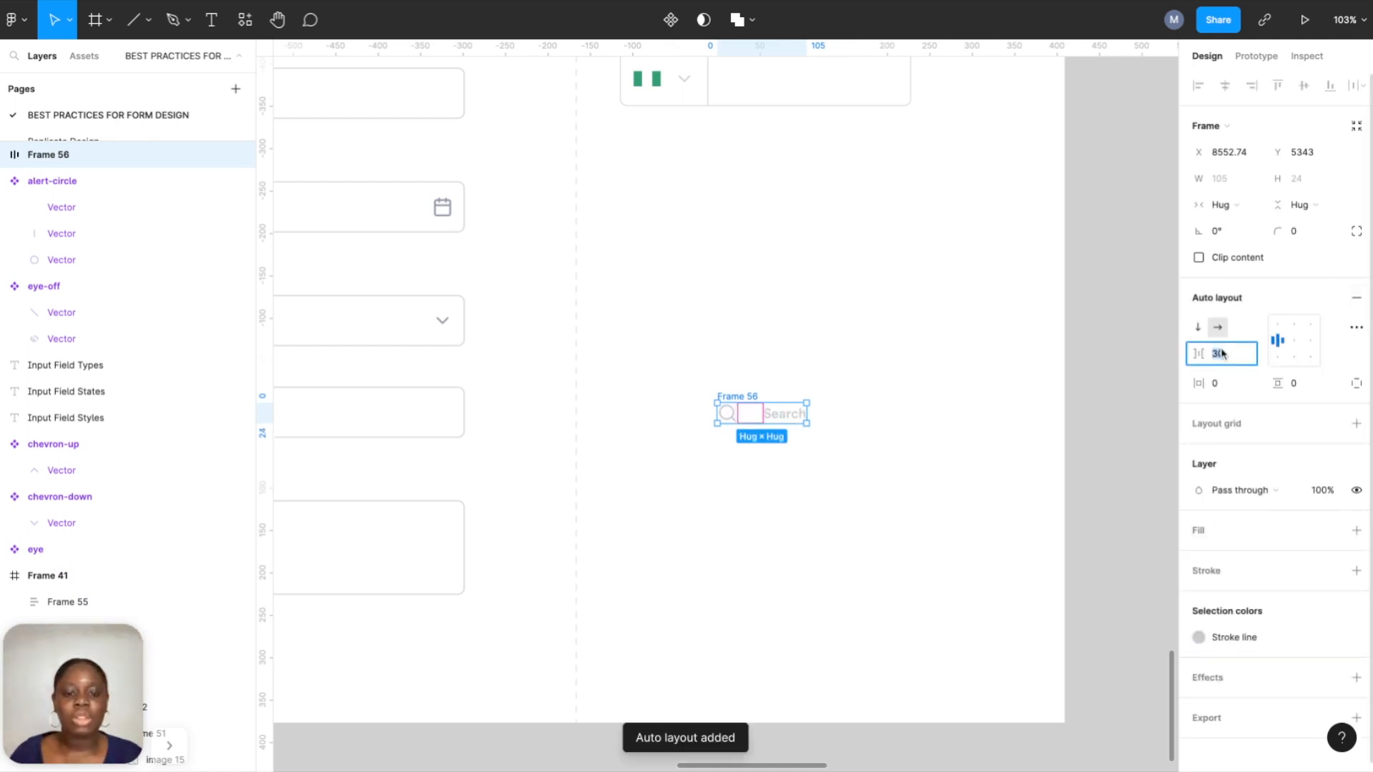
type("16")
key("Return")
Wrap that in an outer auto-layout frame with 16 padding and a 343 width.
right_click(741, 421)
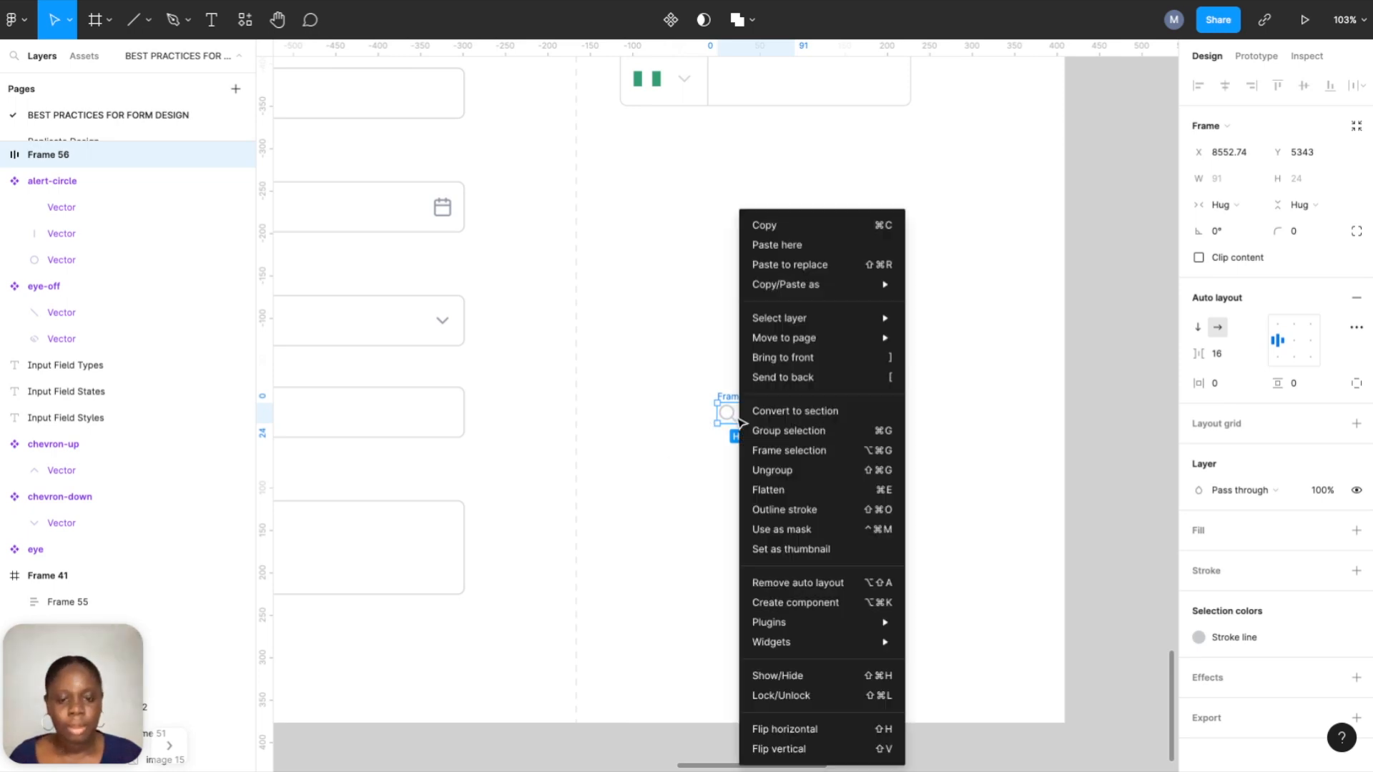
left_click(771, 451)
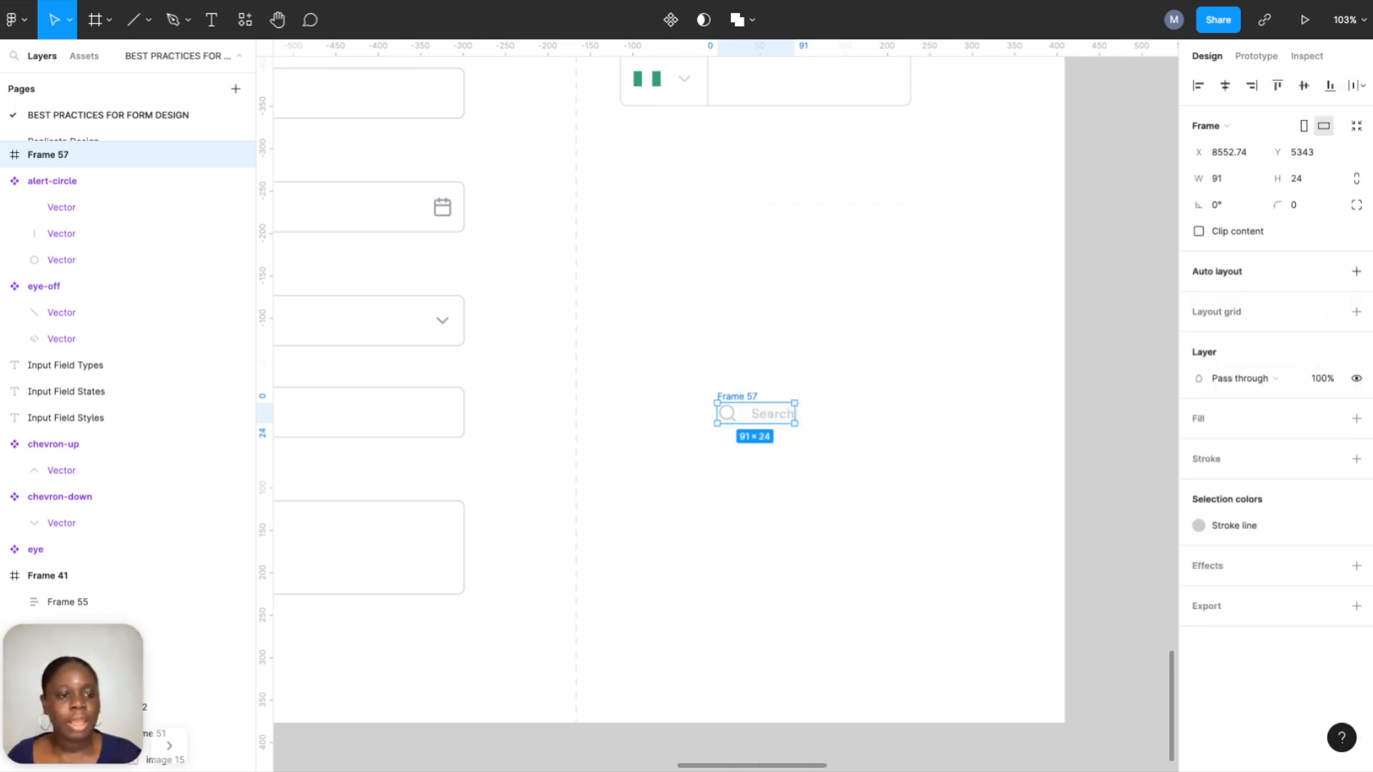
left_click(1356, 271)
left_click(1225, 385)
type("1")
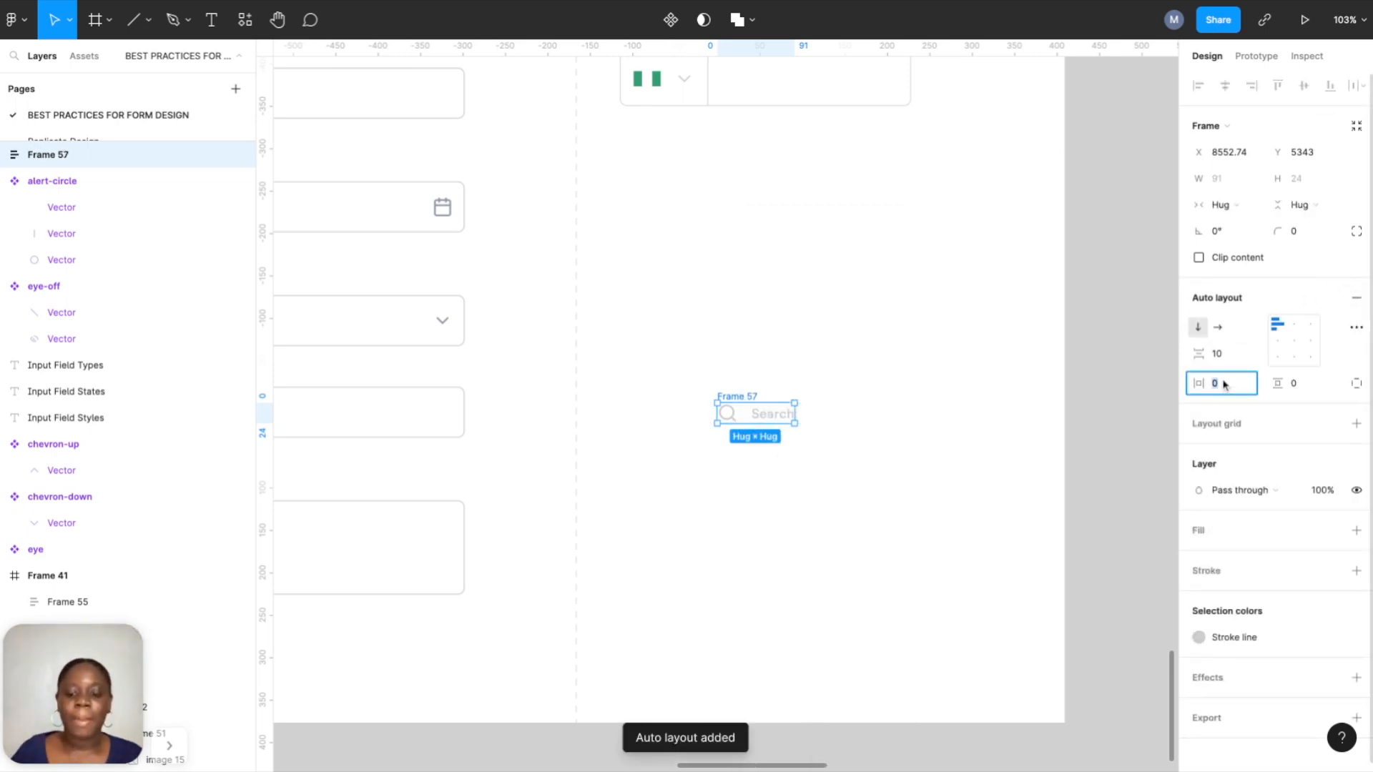
type("6")
left_click(1307, 384)
type("16")
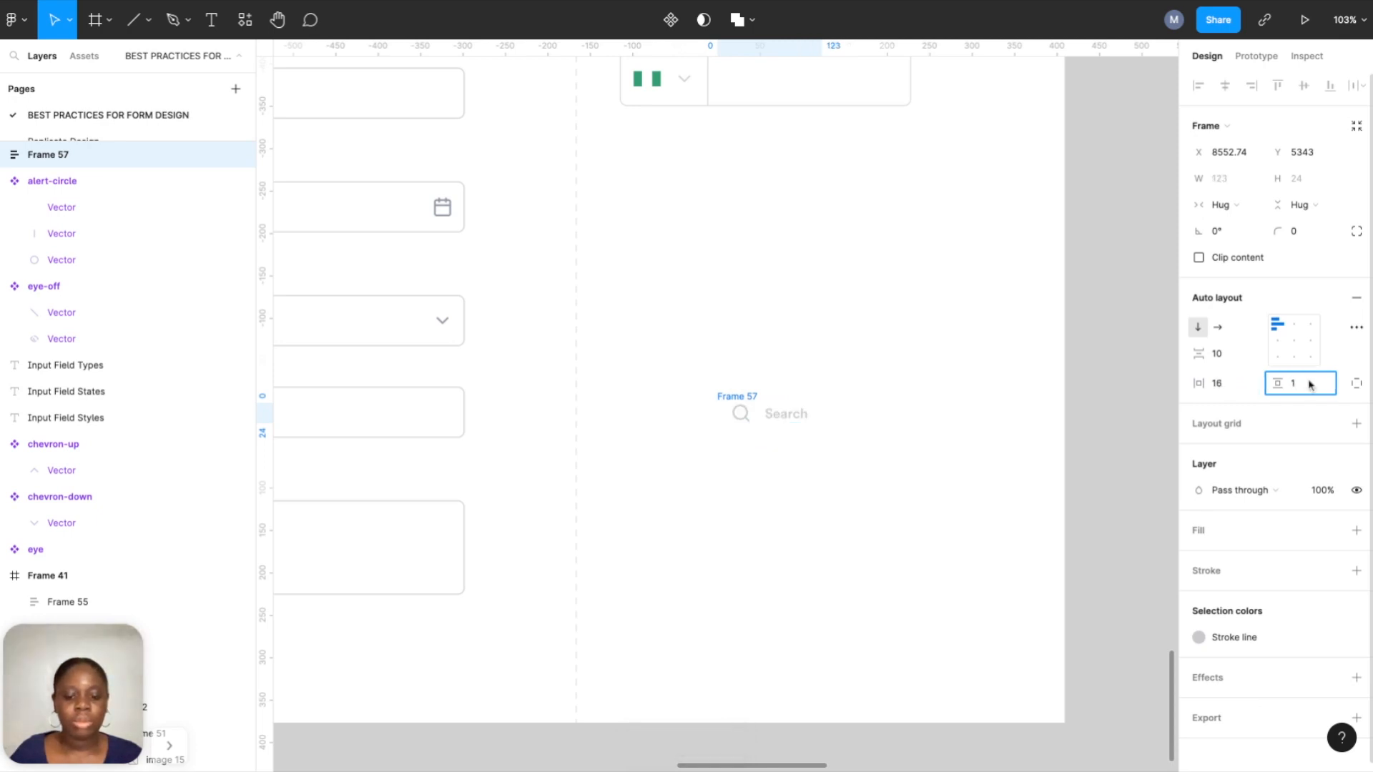
key("Return")
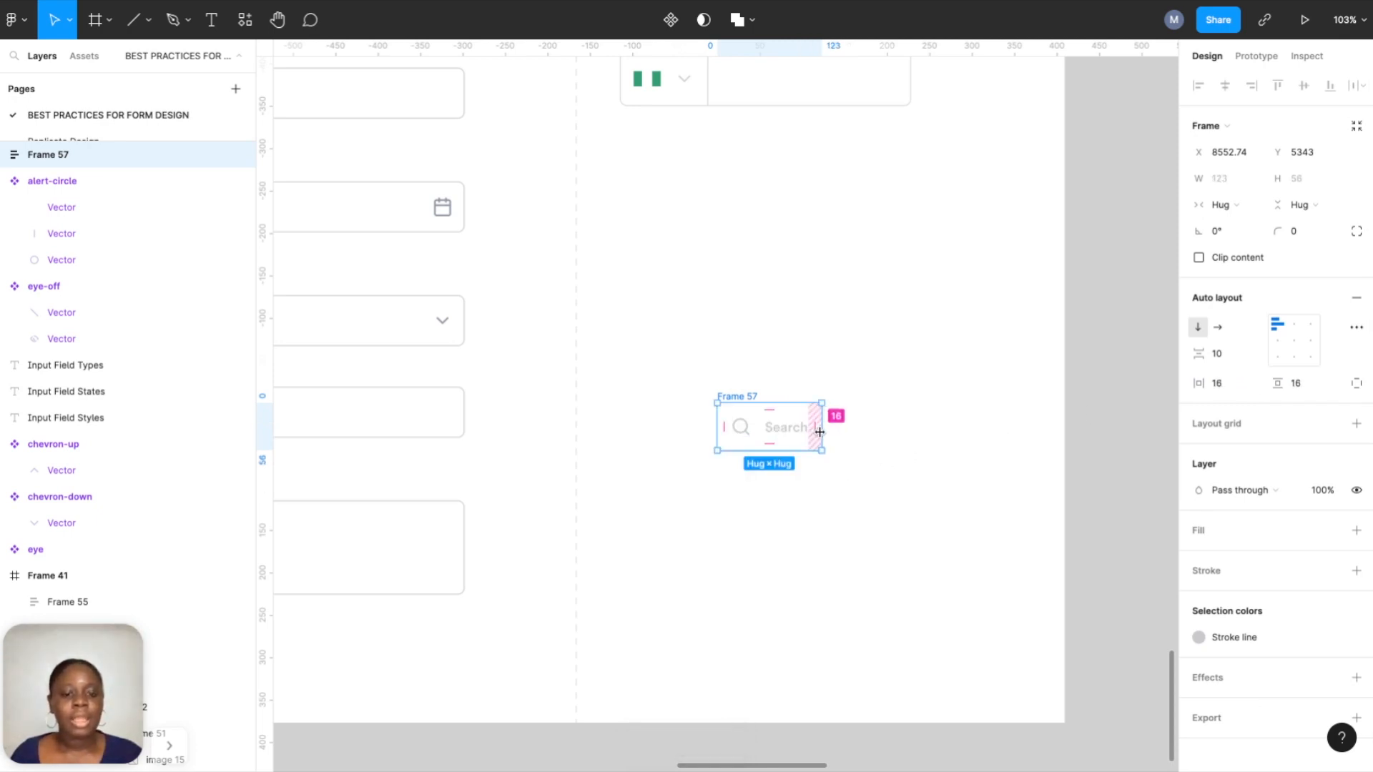
left_click_drag(824, 420, 1024, 422)
left_click(1236, 182)
key("Return")
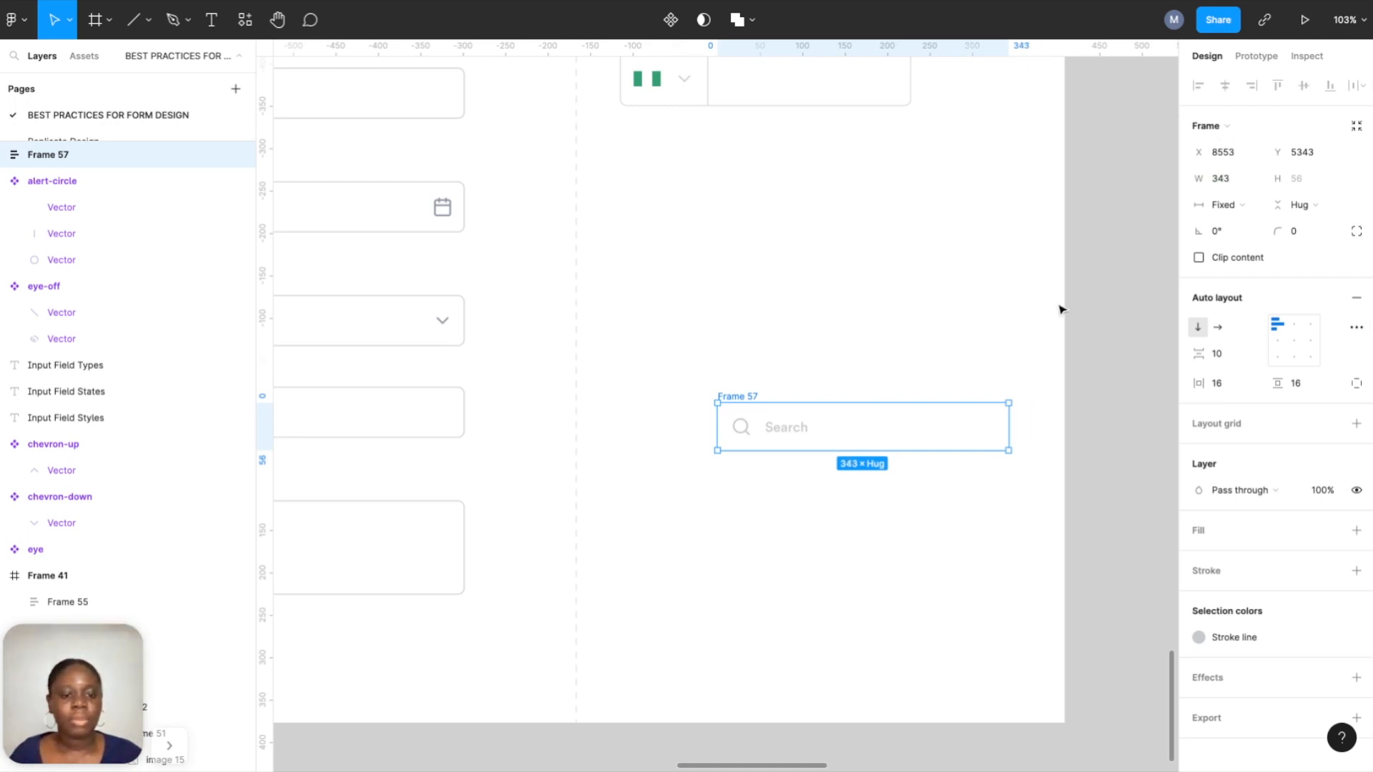
Give the search field a Stroke line colour border and an 8 px corner radius.
left_click(1352, 571)
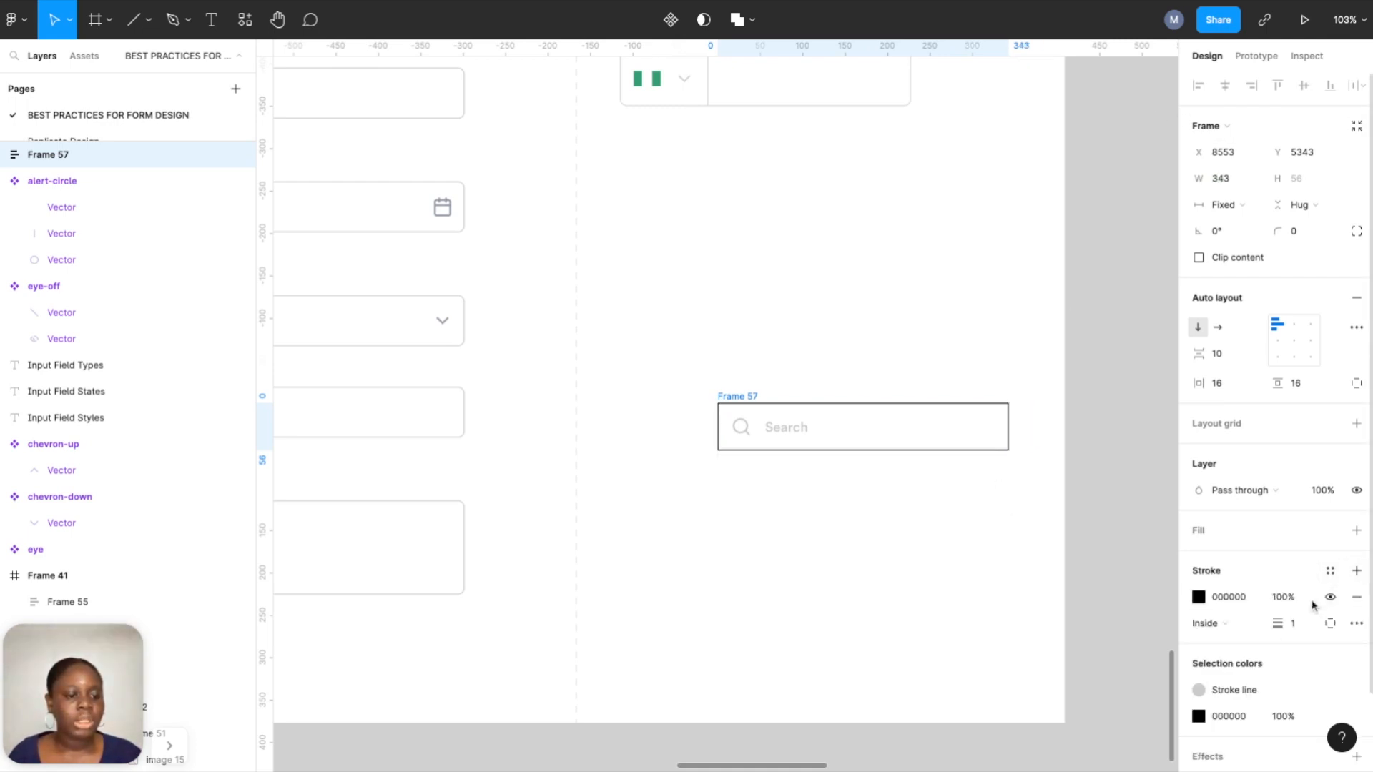
left_click(1330, 571)
left_click(1291, 613)
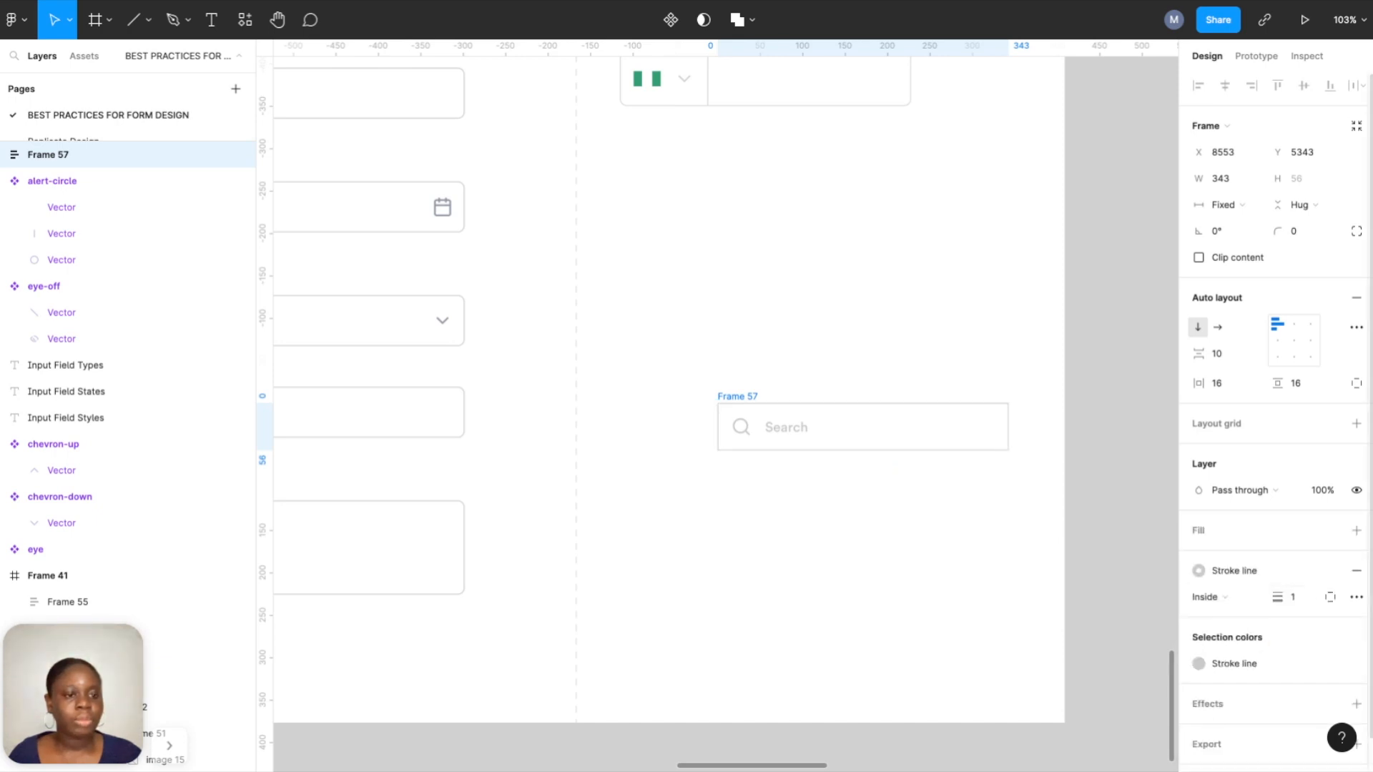
left_click(1301, 232)
type("8")
key("Return")
Move the search field below the Phone Number field and select its Search placeholder text.
left_click(779, 533)
scroll(779, 534, "down", 2)
scroll(778, 534, "down", 2)
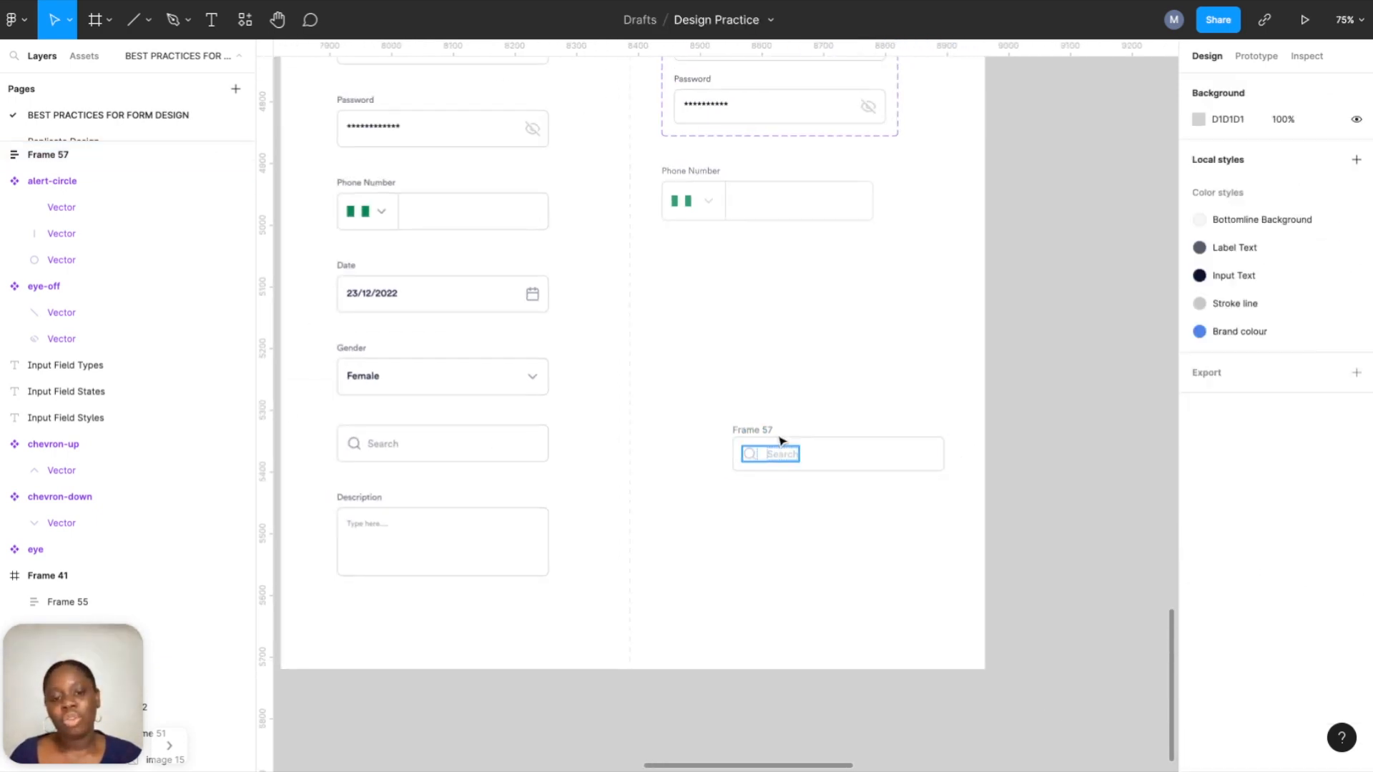
left_click_drag(764, 435, 686, 262)
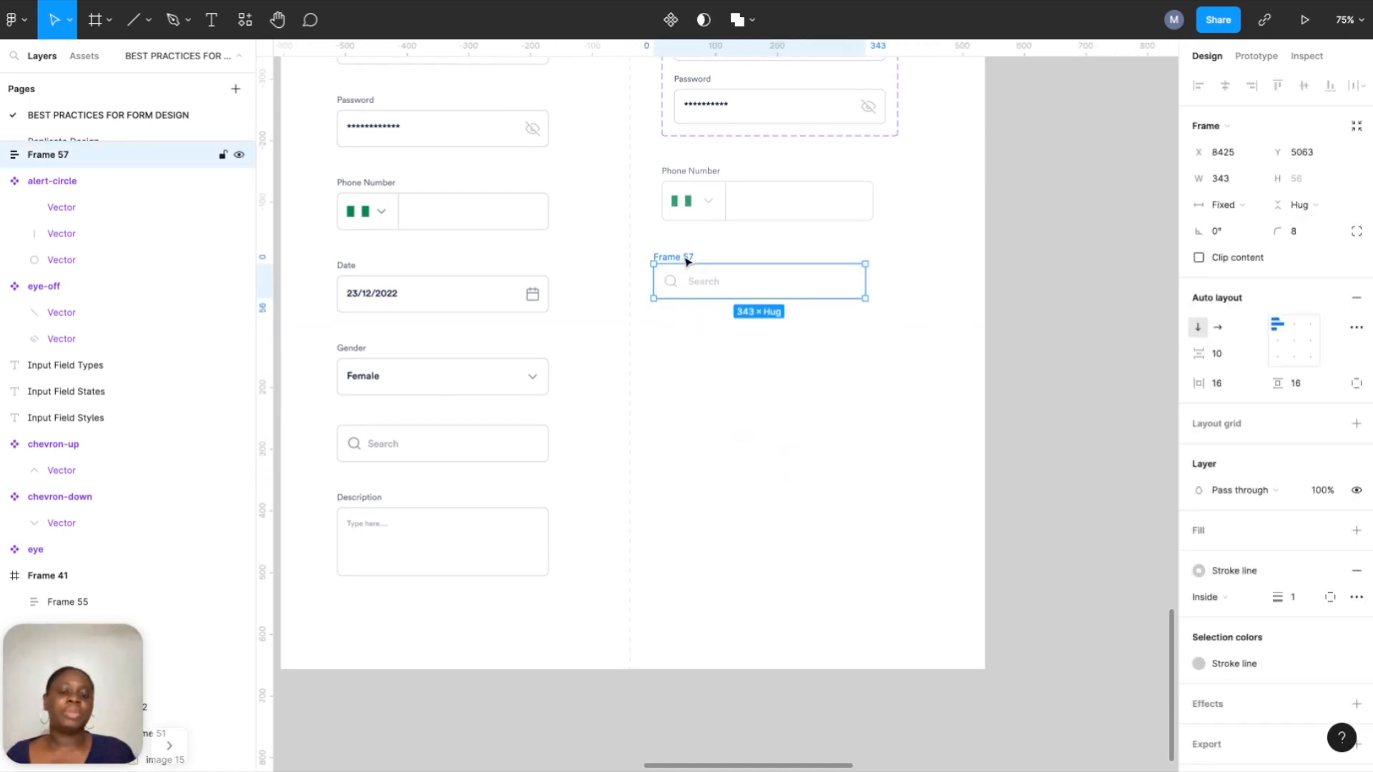
scroll(686, 261, "up", 3)
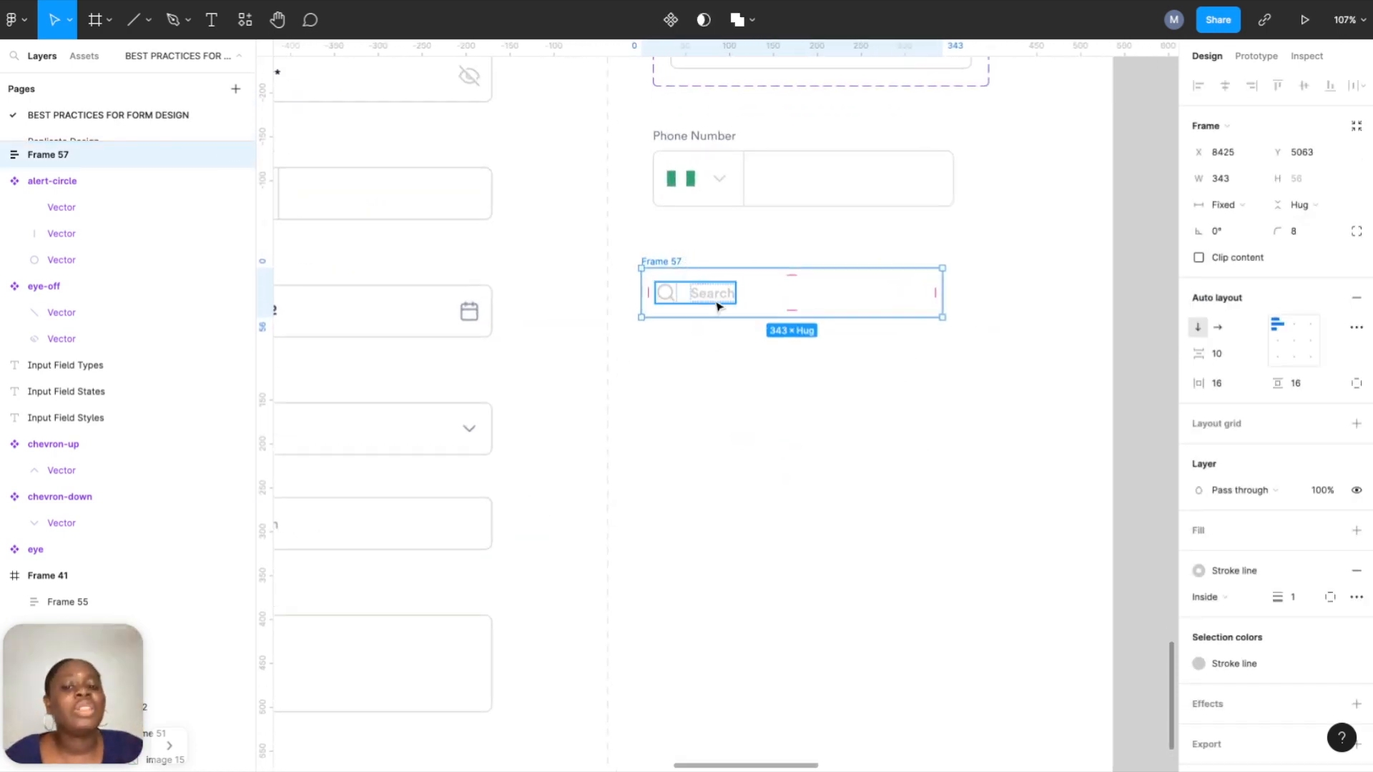
scroll(719, 307, "up", 4)
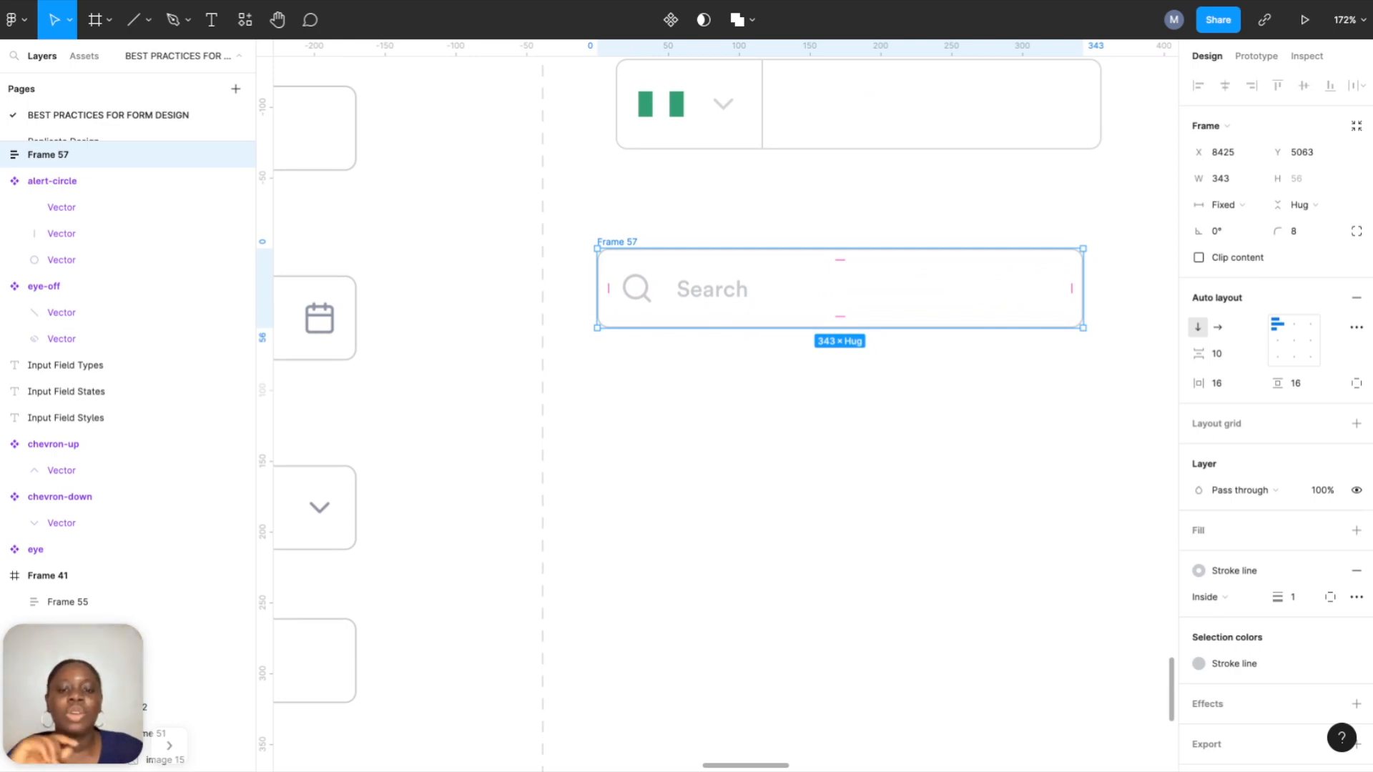
double_click(715, 291)
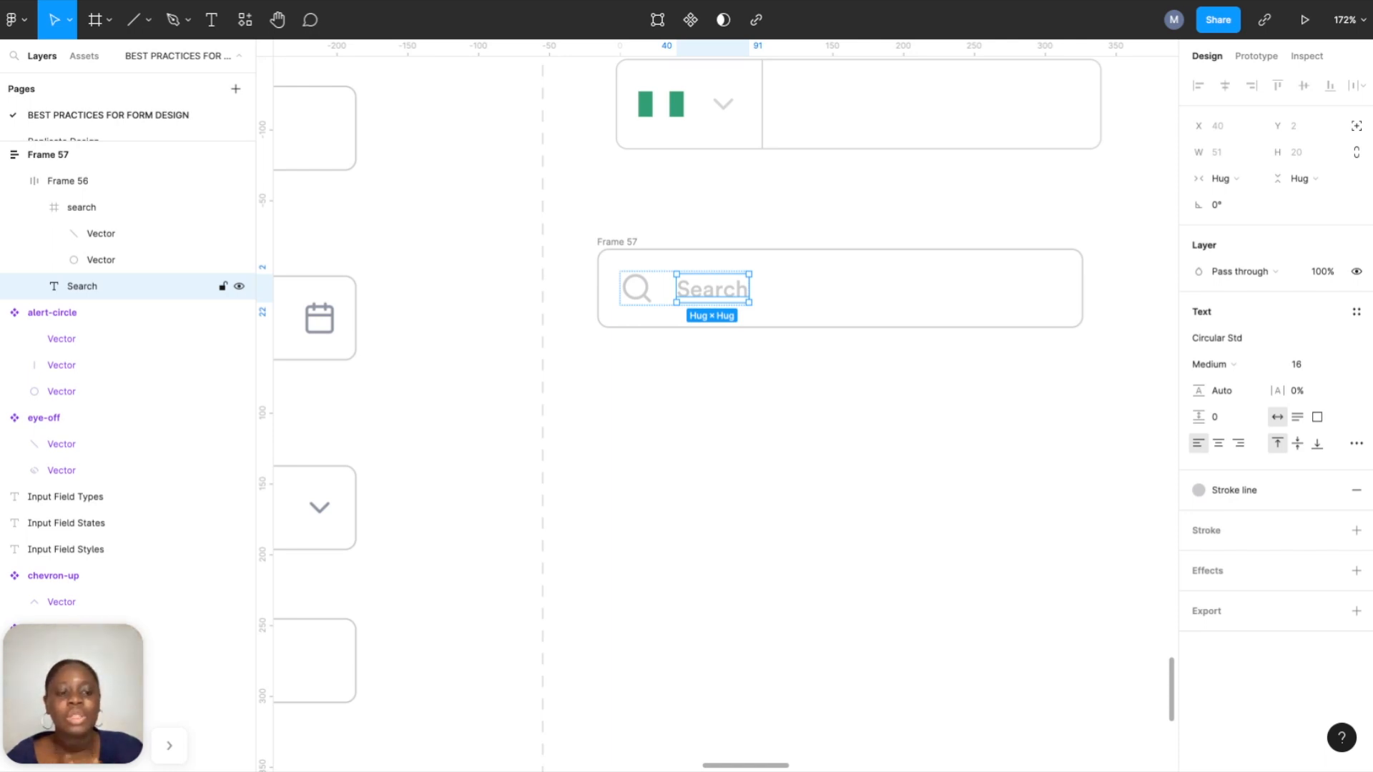
Select the typed-text and caret group inside the focused email field in Input Field States.
scroll(718, 292, "down", 10)
scroll(717, 291, "up", 10)
scroll(717, 292, "right", 5)
scroll(760, 336, "up", 10)
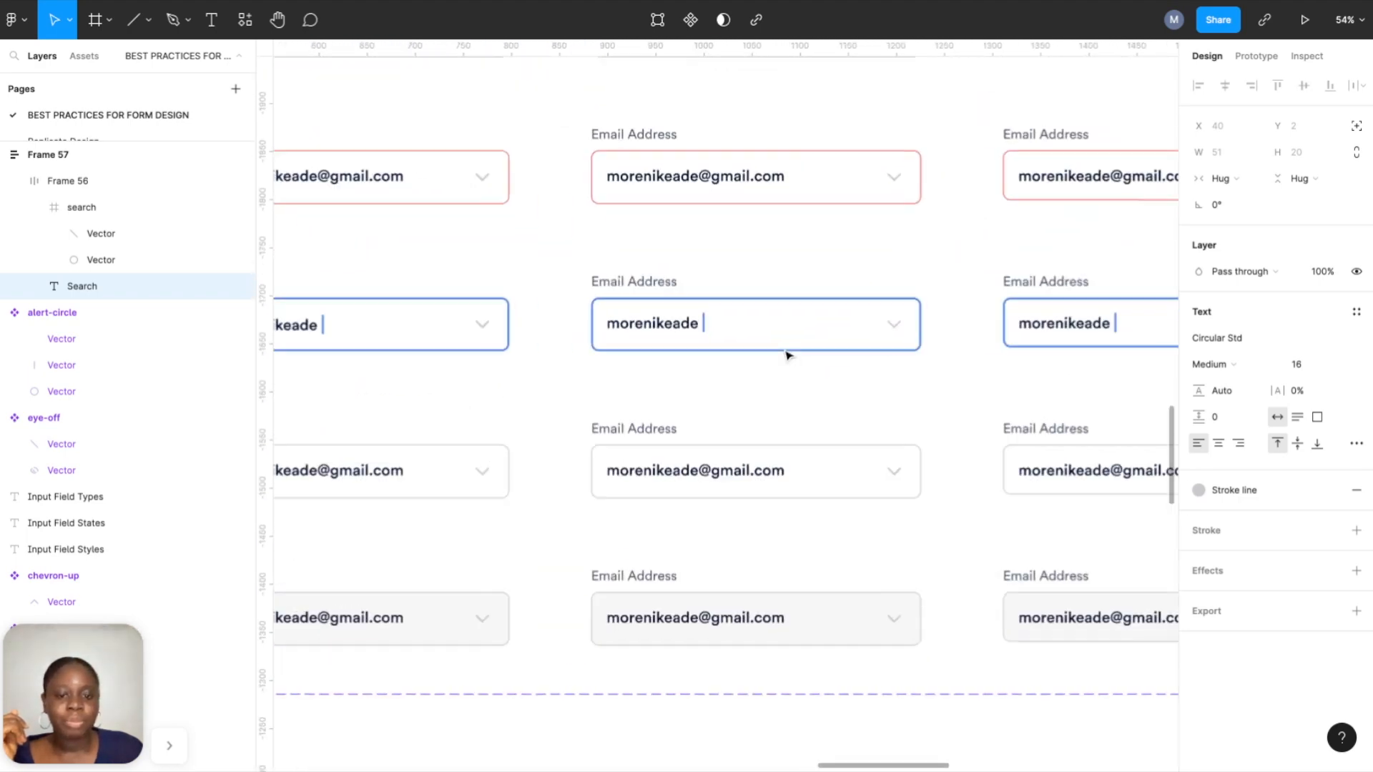
left_click(764, 276)
double_click(621, 312)
double_click(620, 311)
double_click(621, 312)
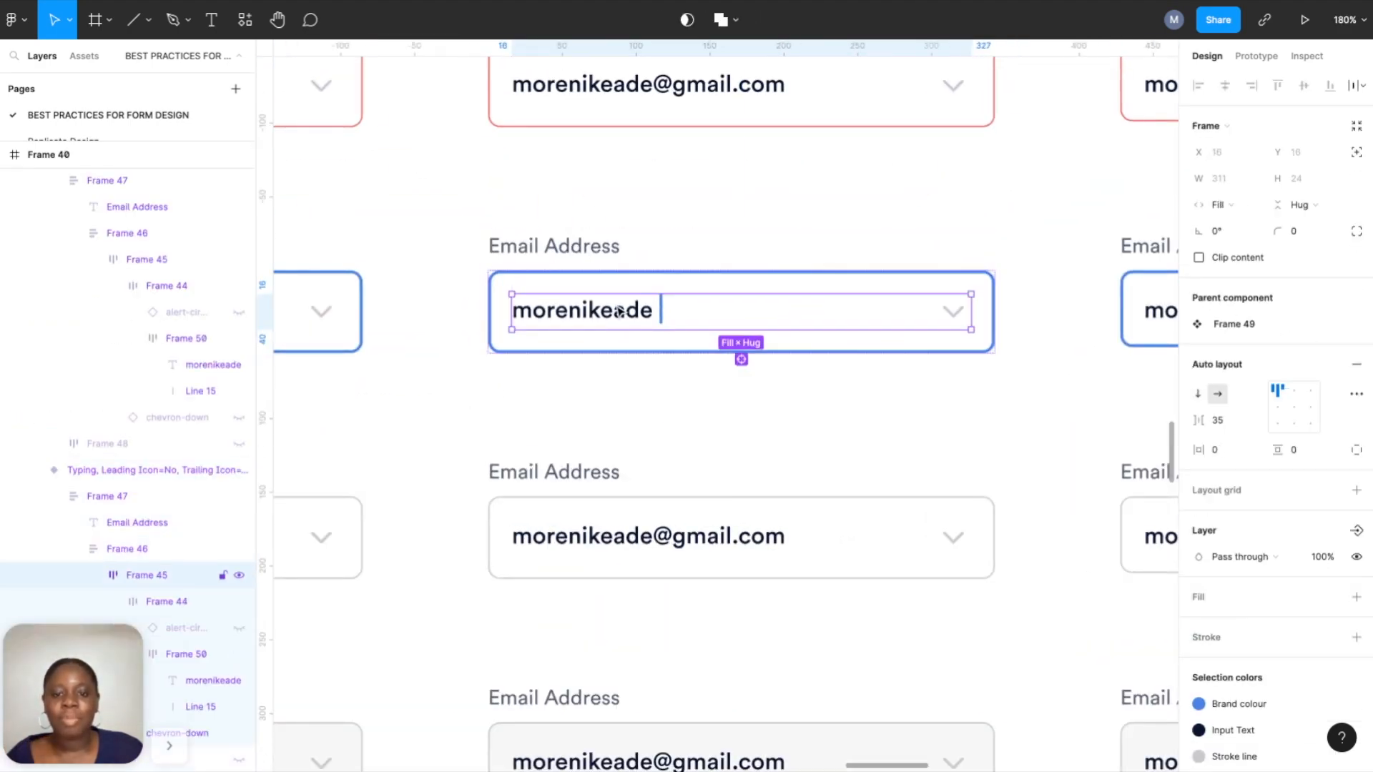
double_click(620, 312)
double_click(621, 312)
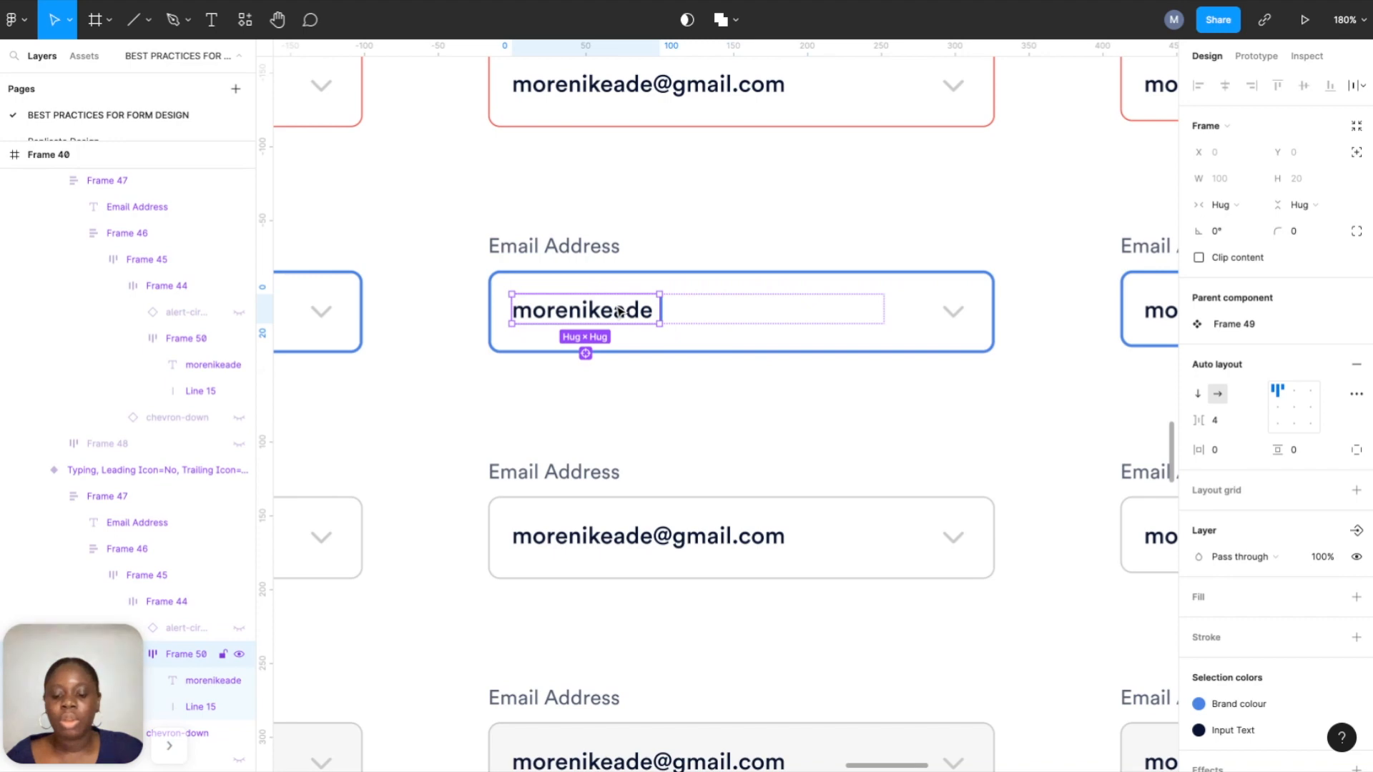
left_click(677, 323)
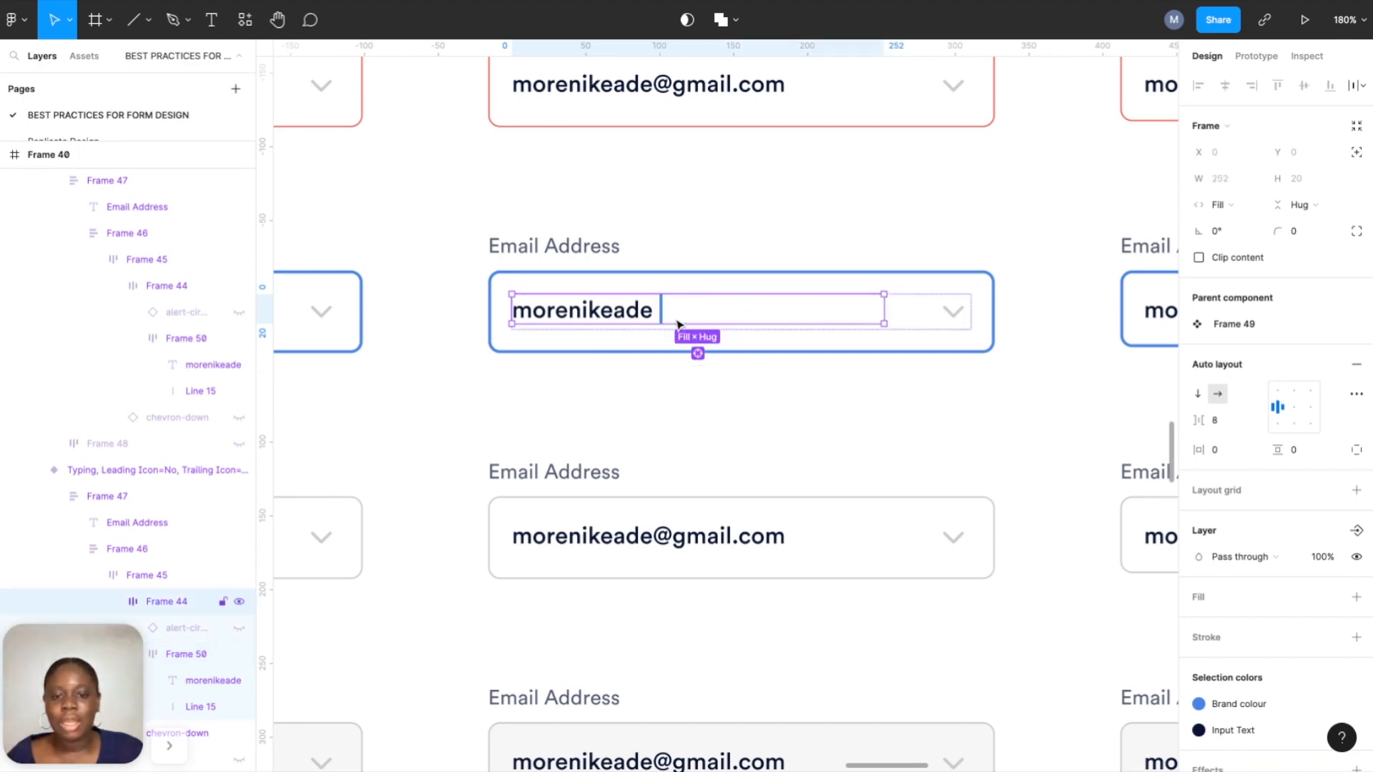
Replace the search field's Search placeholder with the copied typed-text and caret group.
scroll(677, 324, "down", 5)
scroll(678, 325, "down", 5)
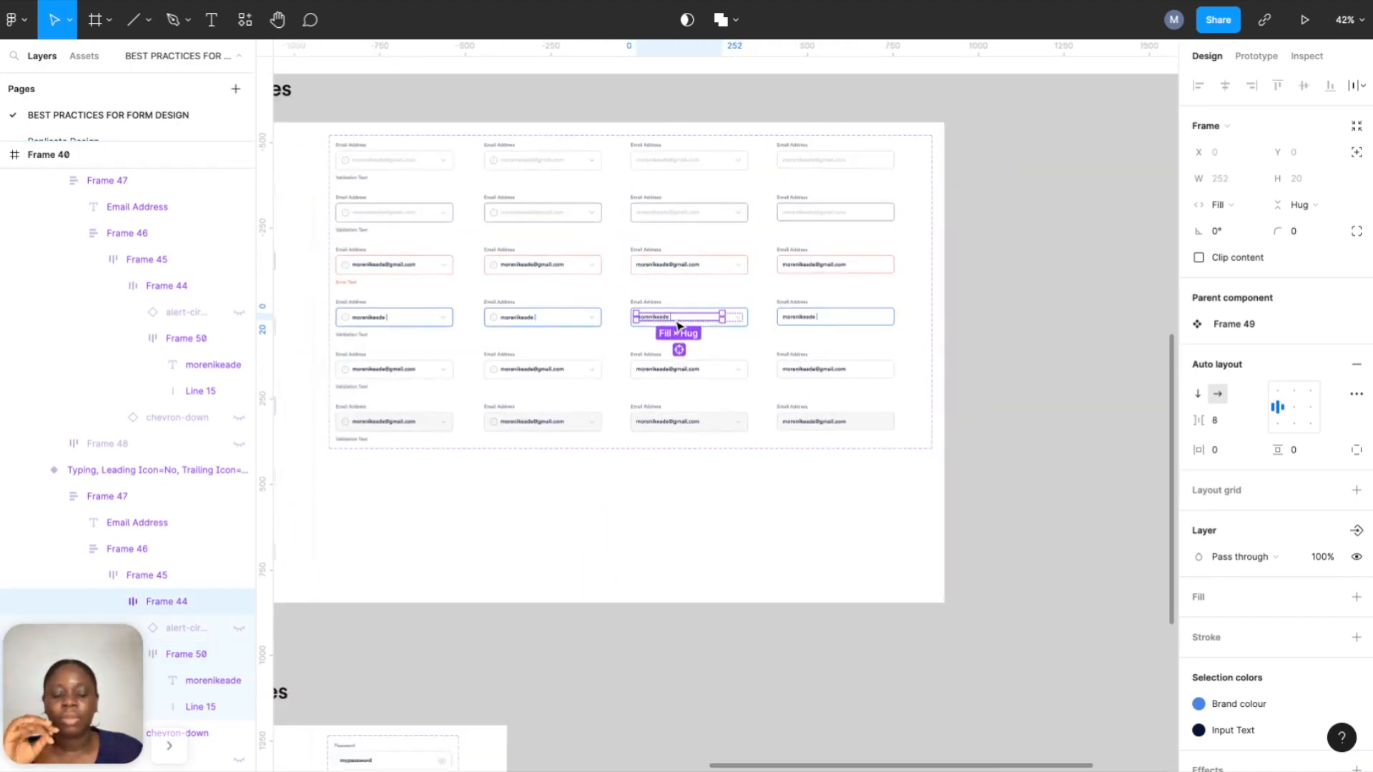
scroll(760, 304, "up", 6)
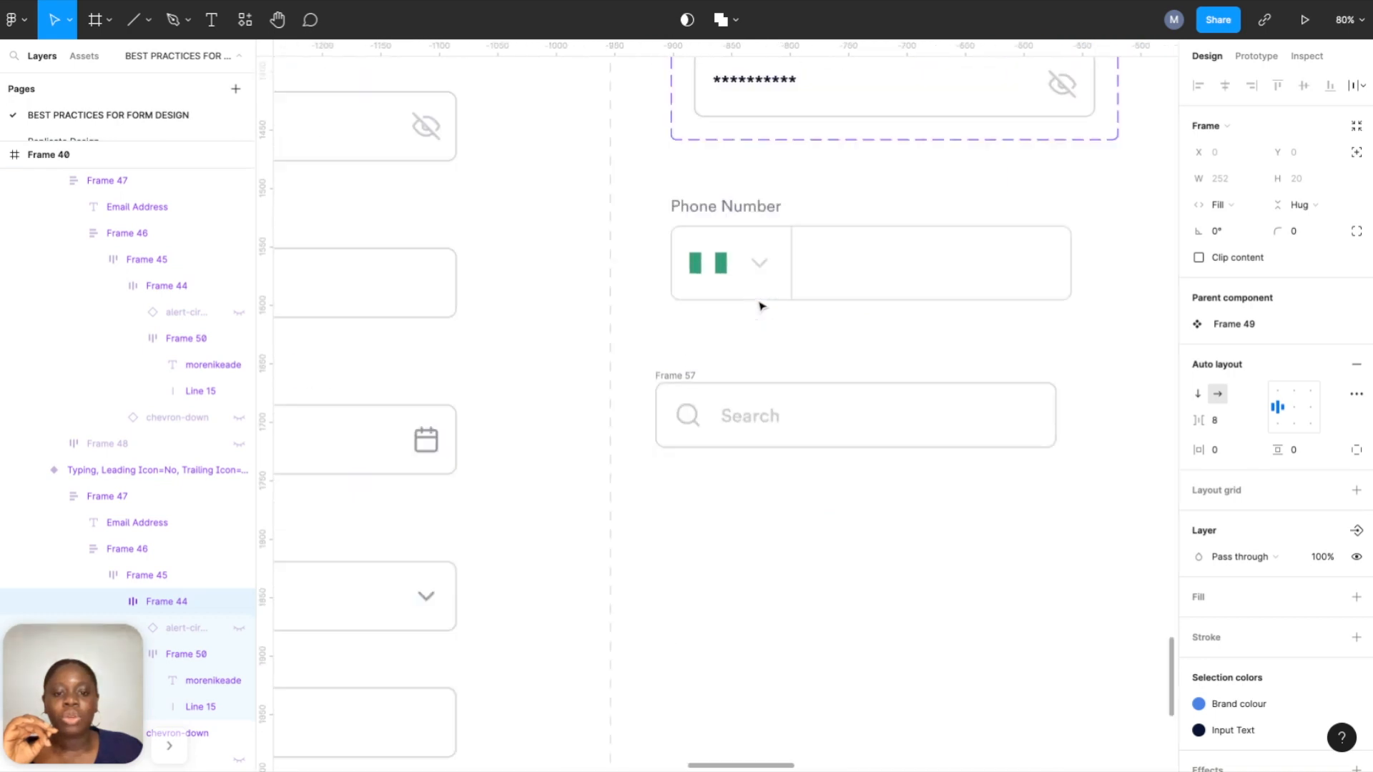
double_click(760, 428)
right_click(759, 428)
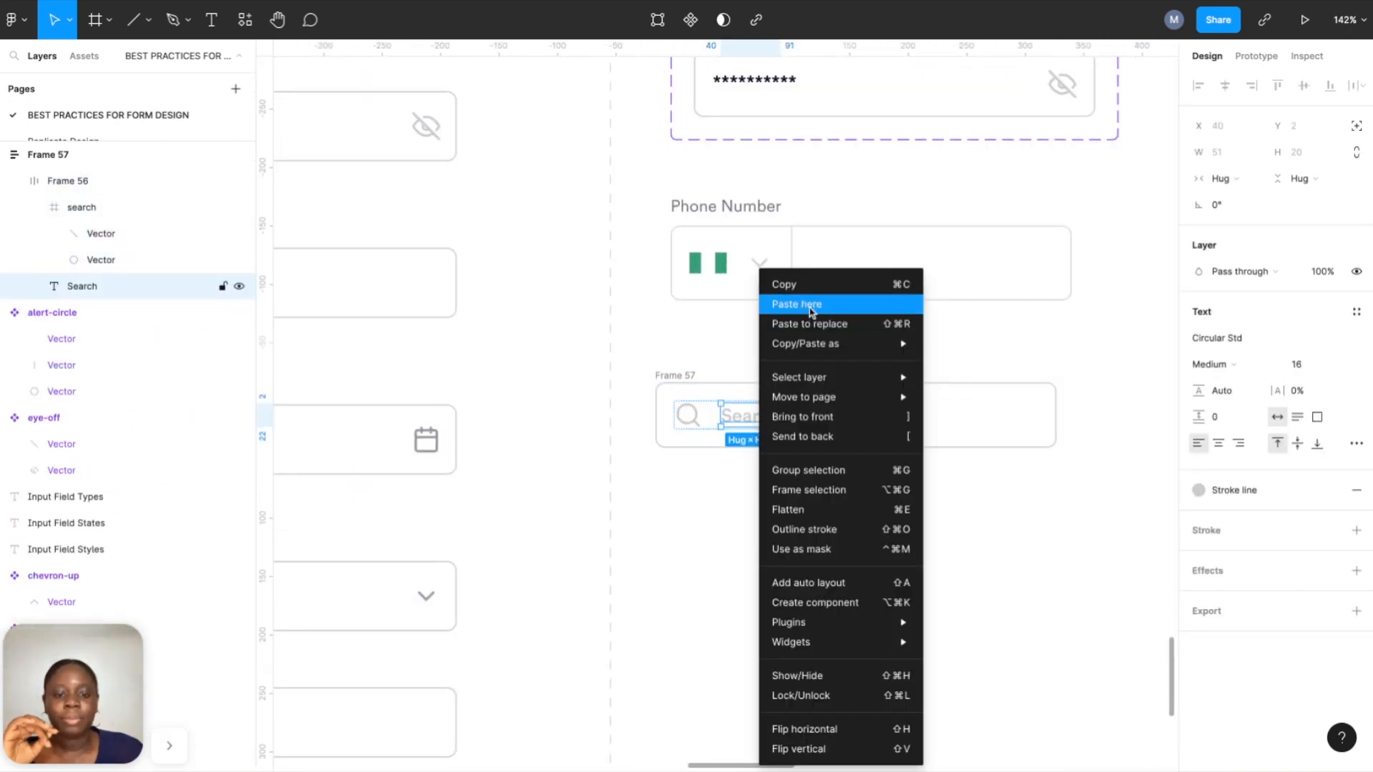
left_click(810, 322)
left_click(827, 487)
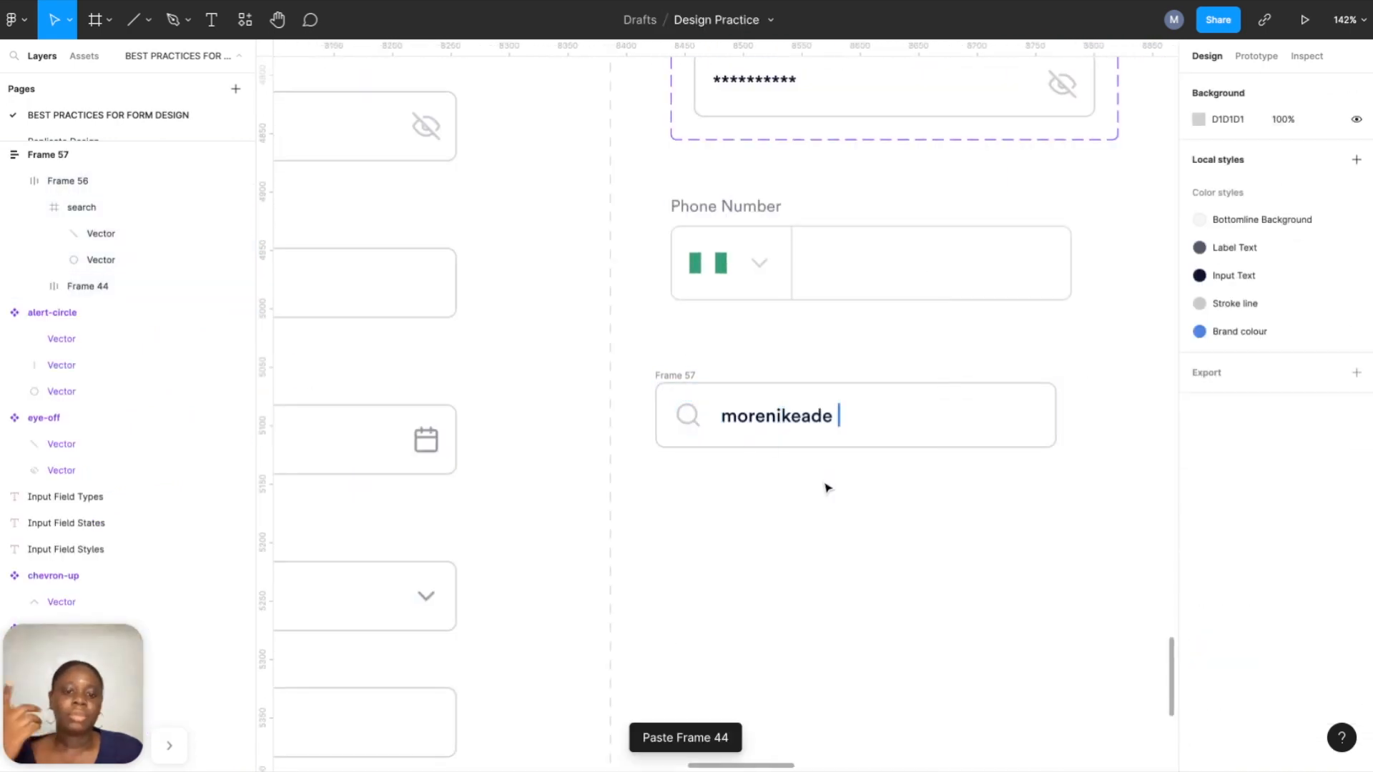
scroll(824, 484, "down", 4)
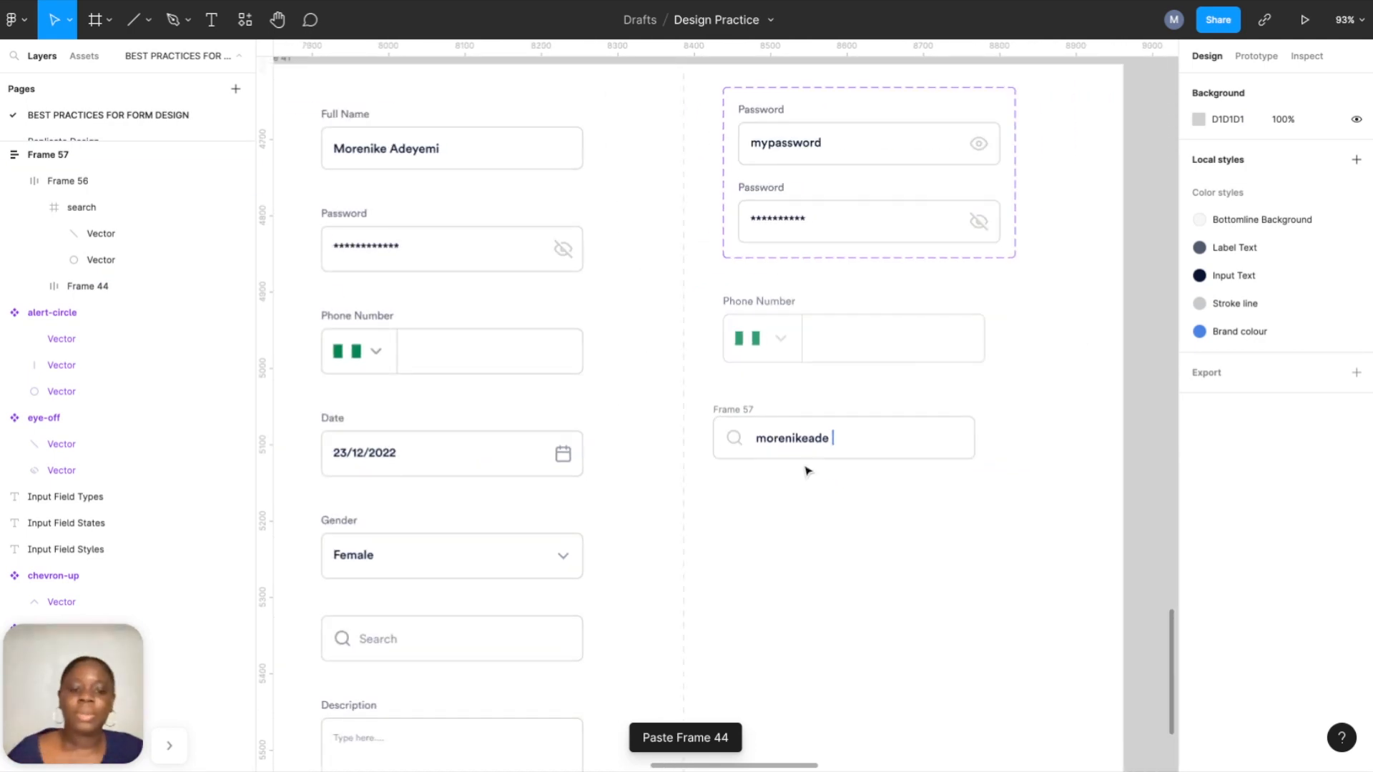
Switch the search field's border colour to the Brand colour style.
left_click(791, 423)
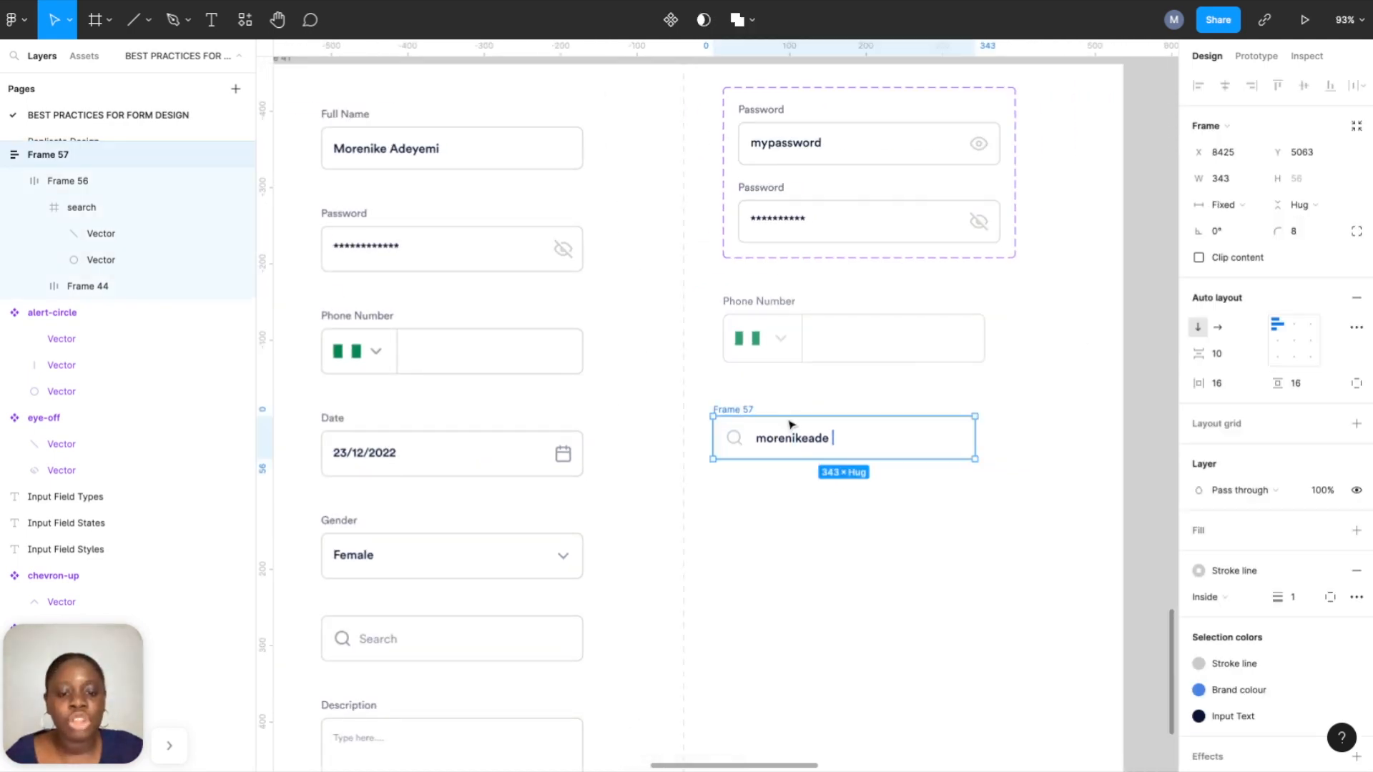
left_click(1257, 572)
left_click(1318, 614)
left_click(1032, 567)
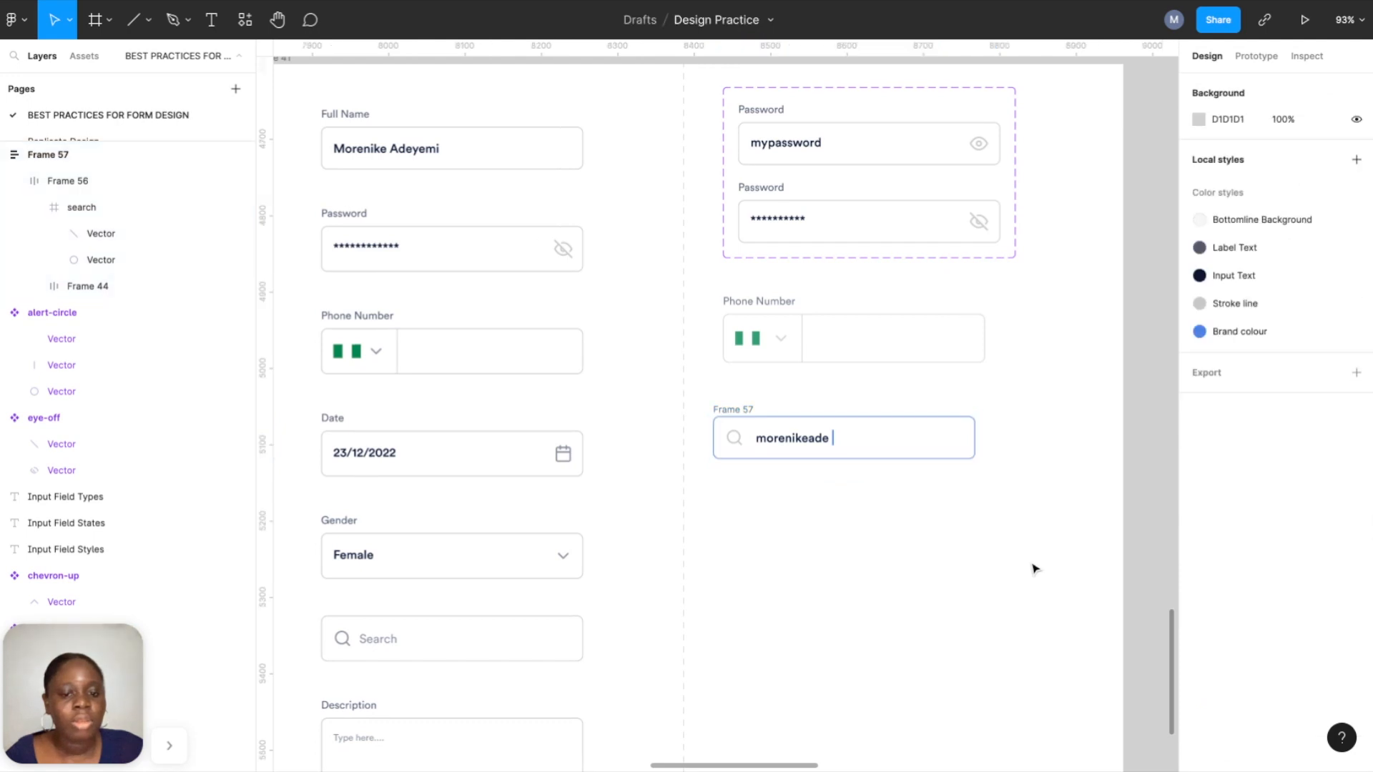
scroll(1033, 568, "up", 4)
scroll(1035, 568, "down", 5)
scroll(1035, 568, "down", 3)
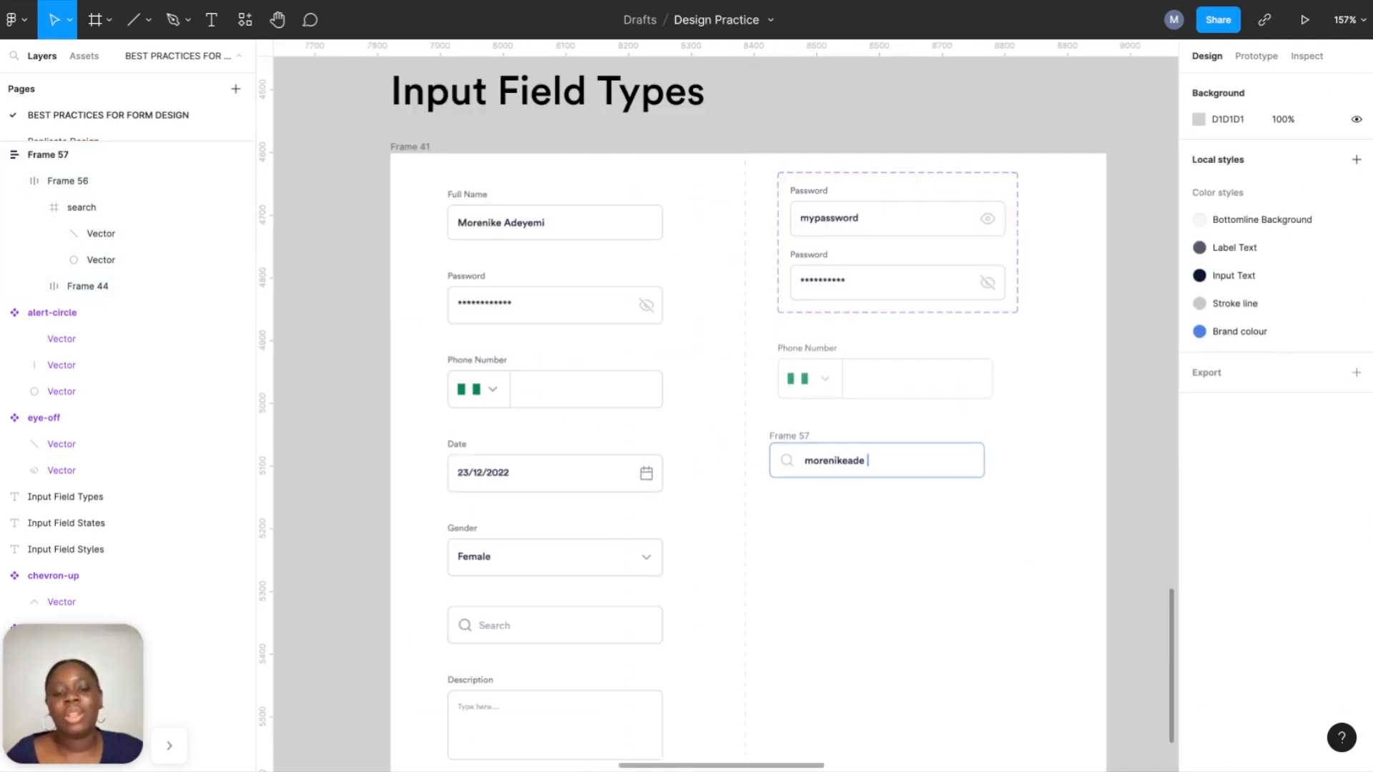
scroll(715, 404, "down", 2)
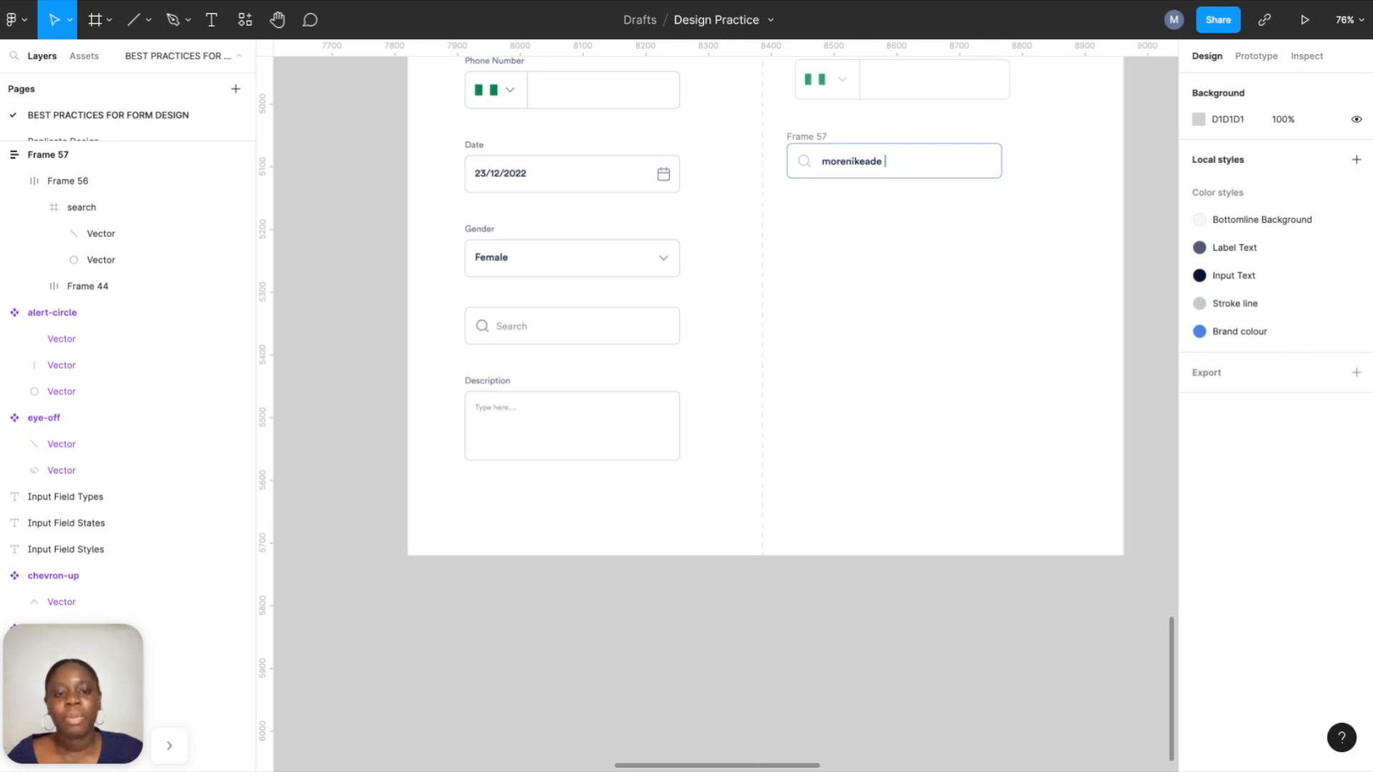
scroll(791, 539, "up", 3)
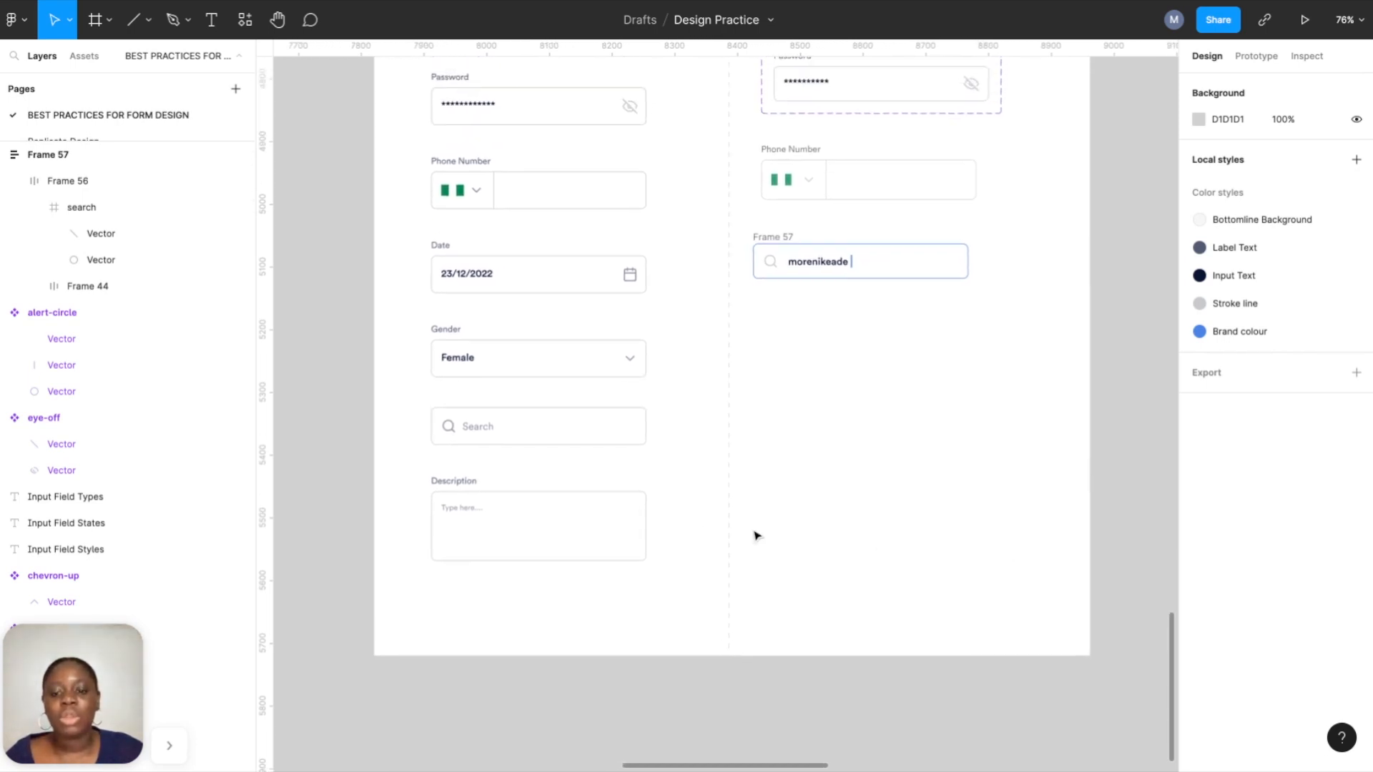
scroll(627, 529, "up", 4)
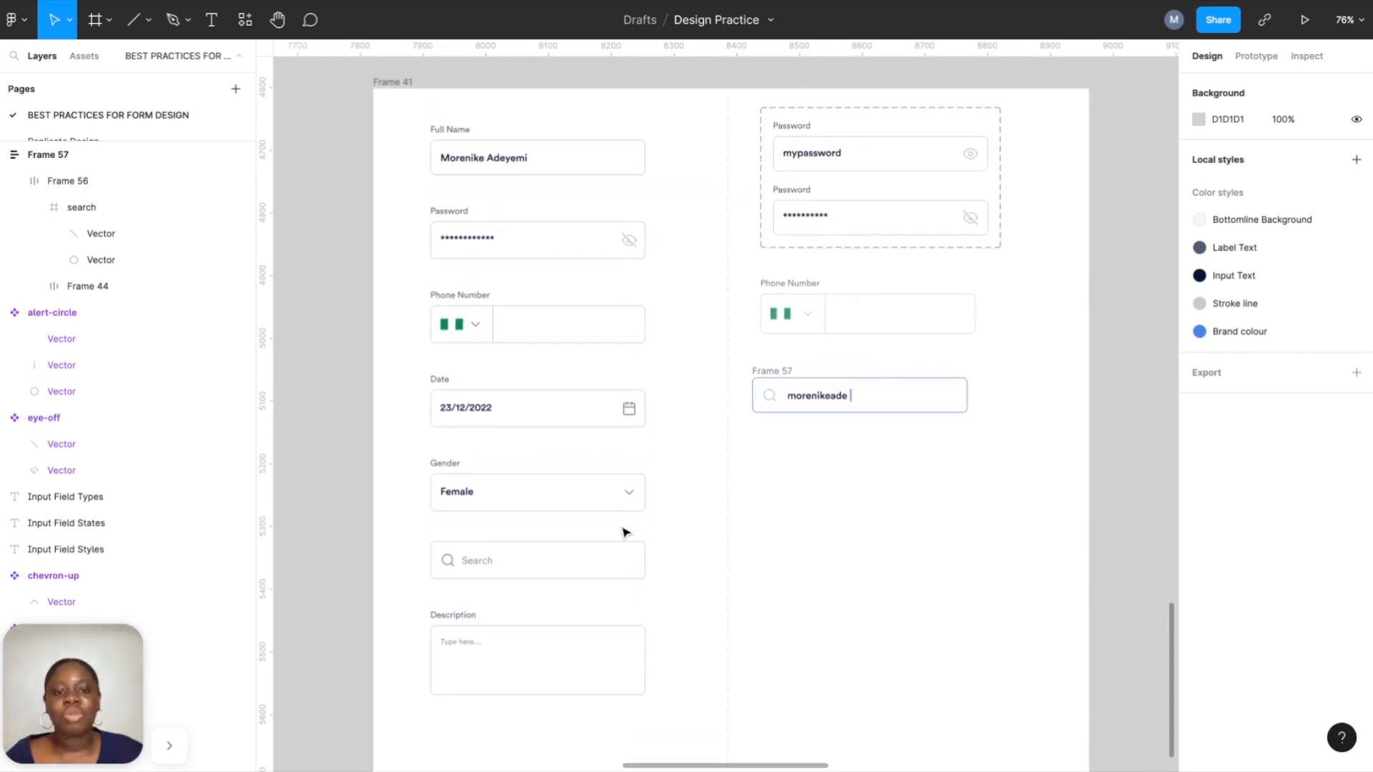
Resize the search field to a fixed 343×136 height.
left_click(787, 359)
left_click_drag(888, 397, 888, 448)
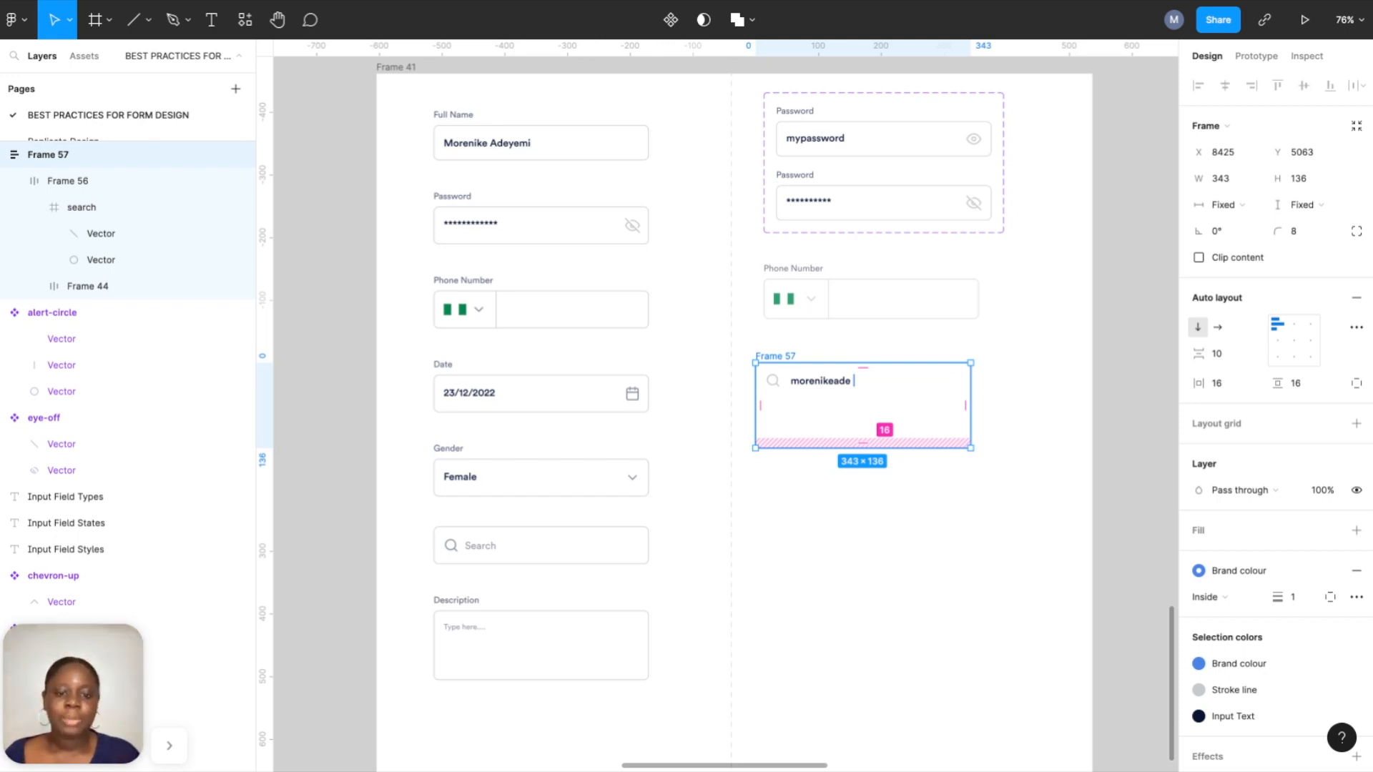
scroll(885, 444, "down", 5)
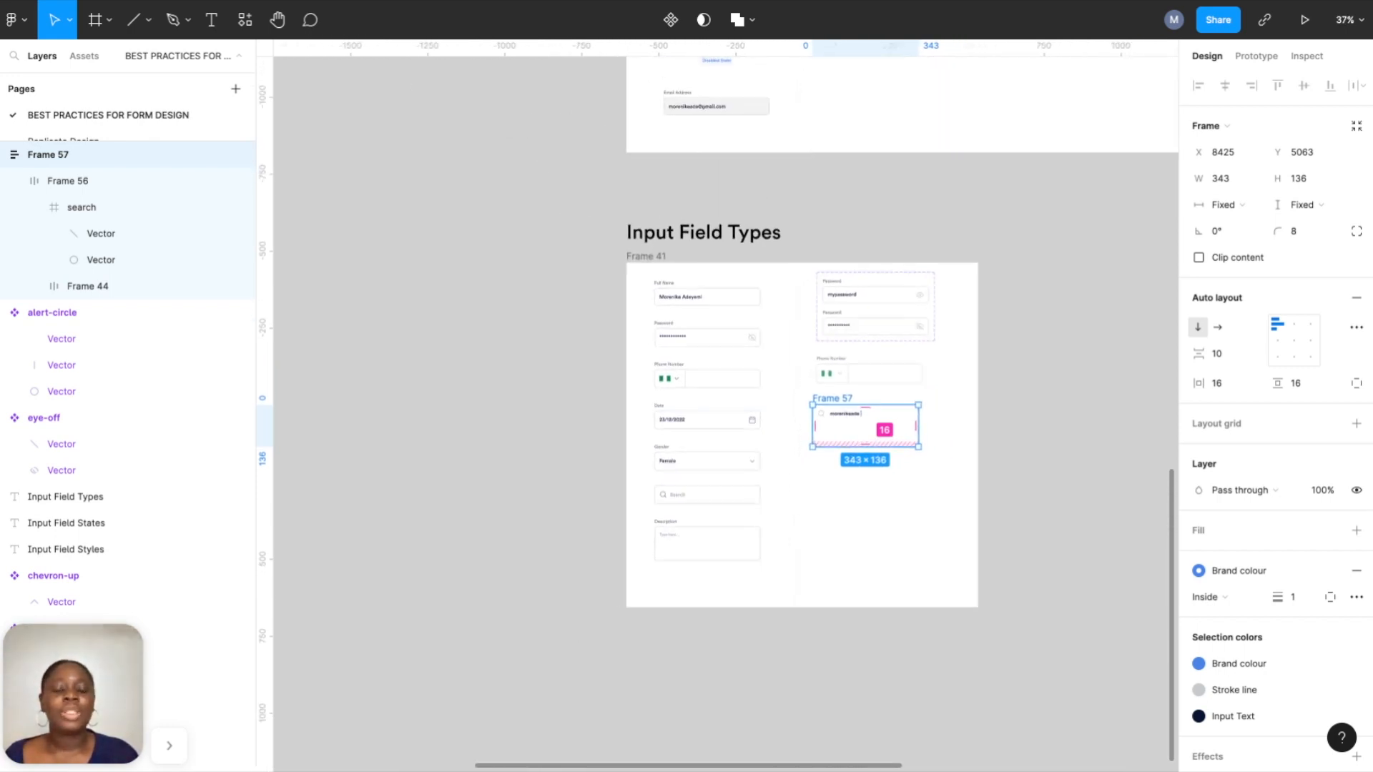
scroll(885, 445, "up", 1)
scroll(826, 512, "up", 15)
scroll(826, 511, "right", 3)
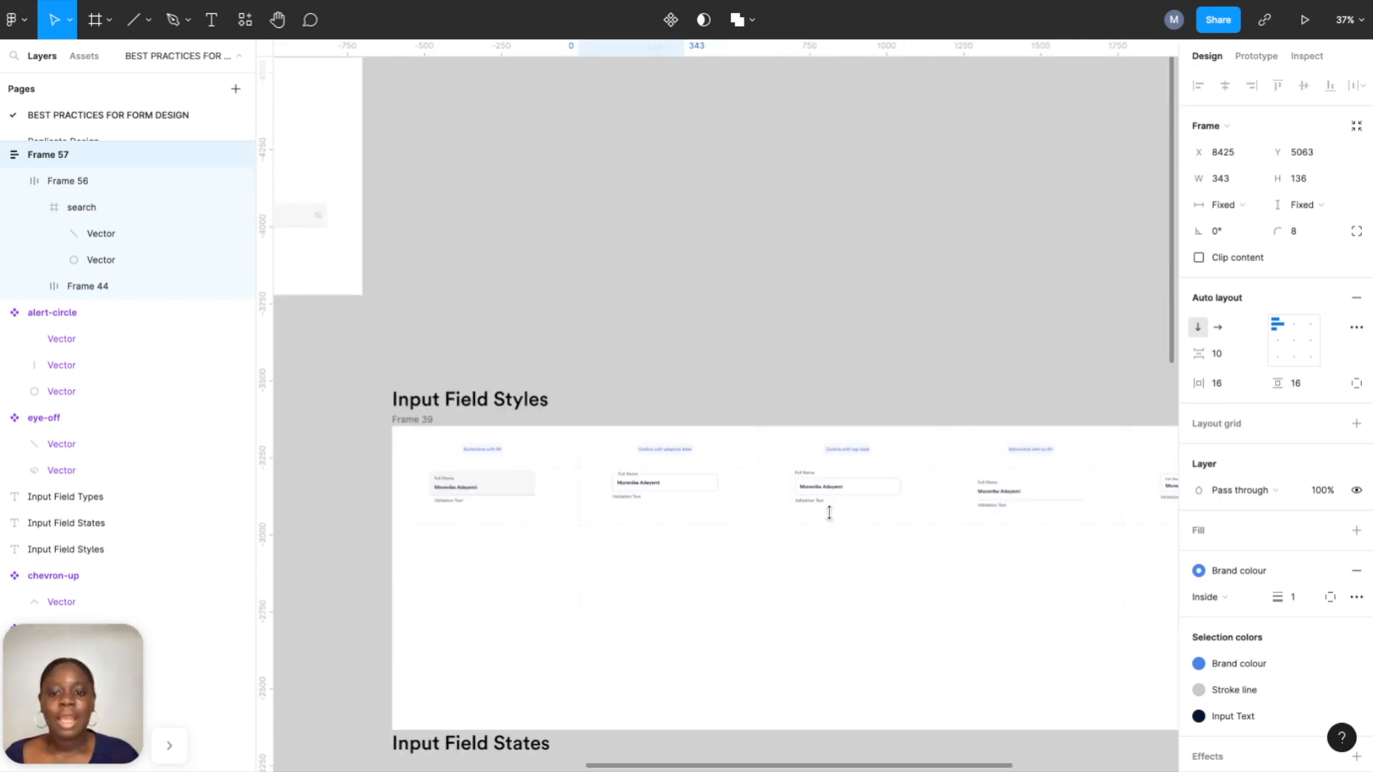
scroll(506, 505, "up", 6)
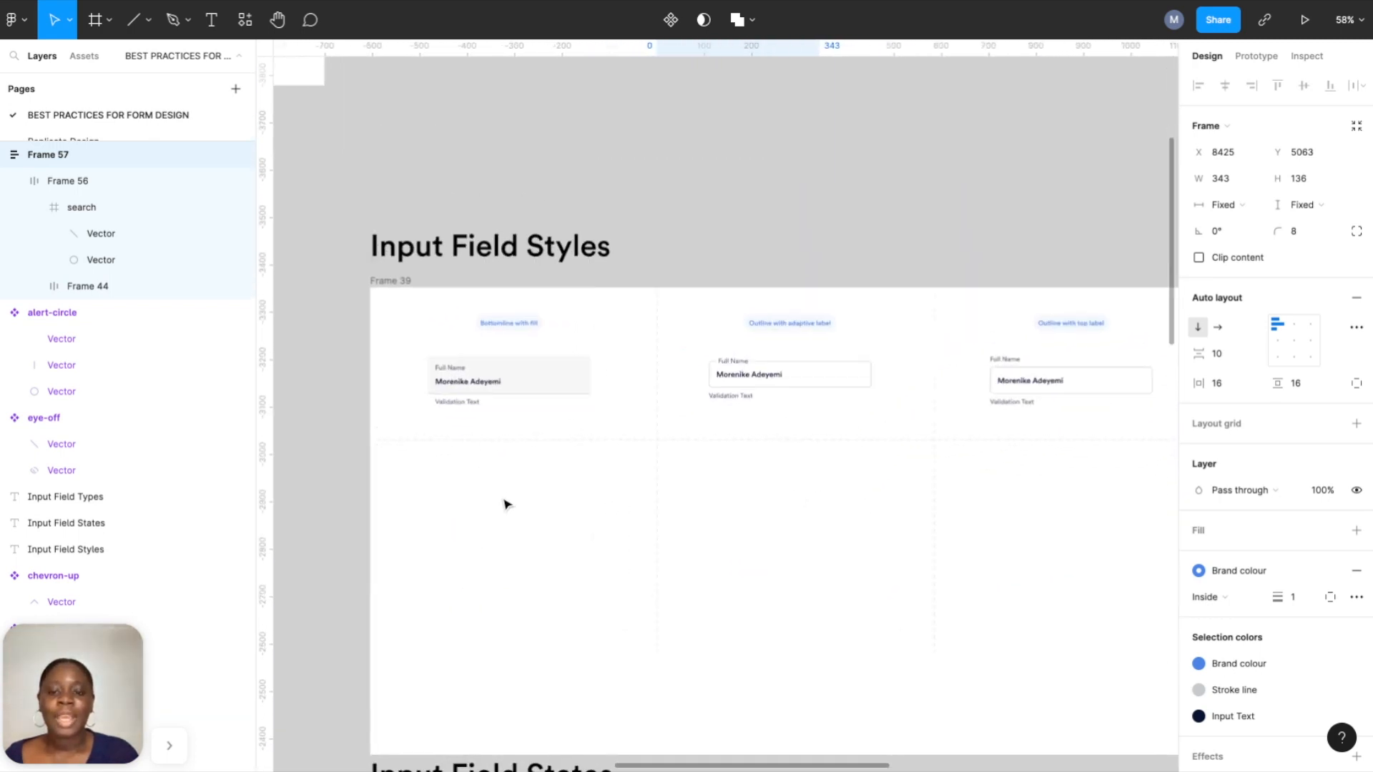
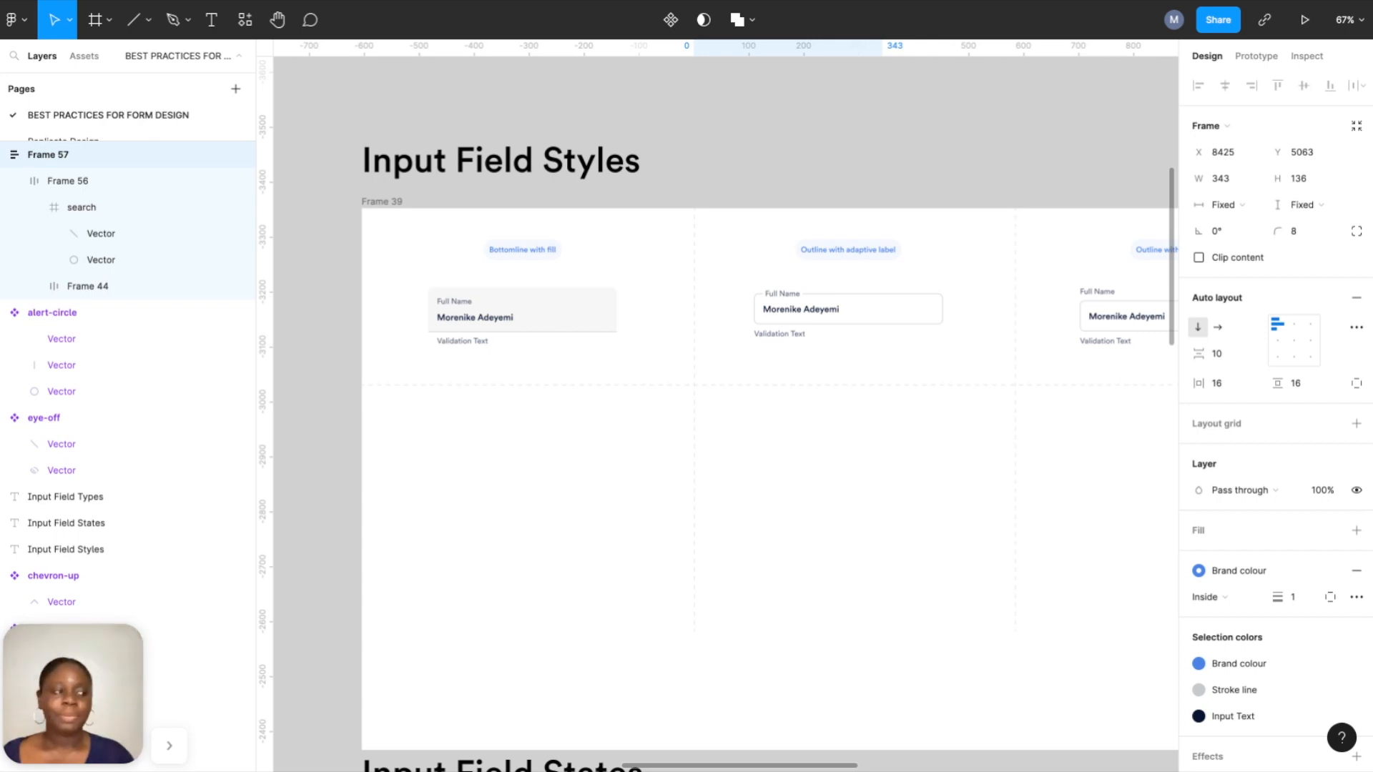
Add a 'Full Name' label in Frame 39 styled Book, size 14, Label Text colour.
scroll(399, 415, "up", 4)
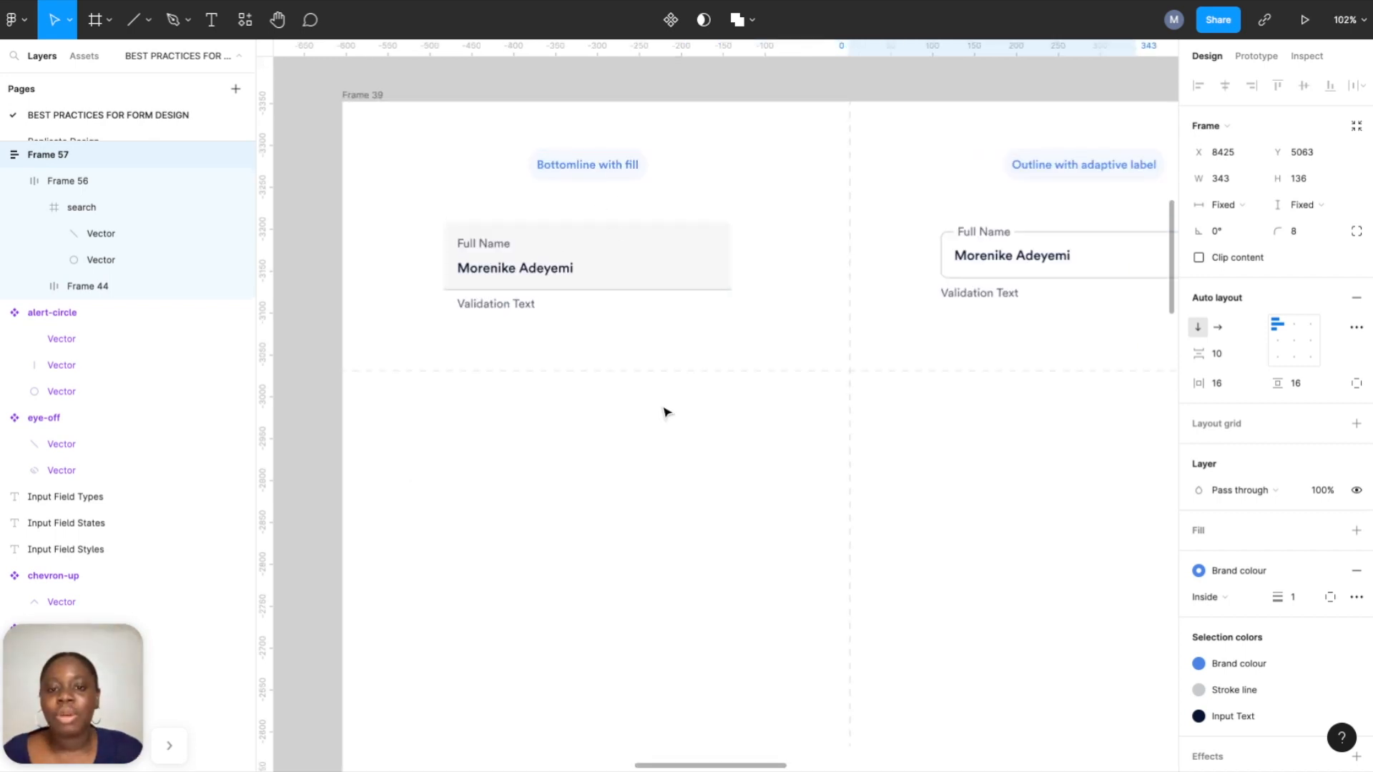
scroll(666, 412, "up", 2)
left_click(208, 26)
left_click(457, 497)
type("F")
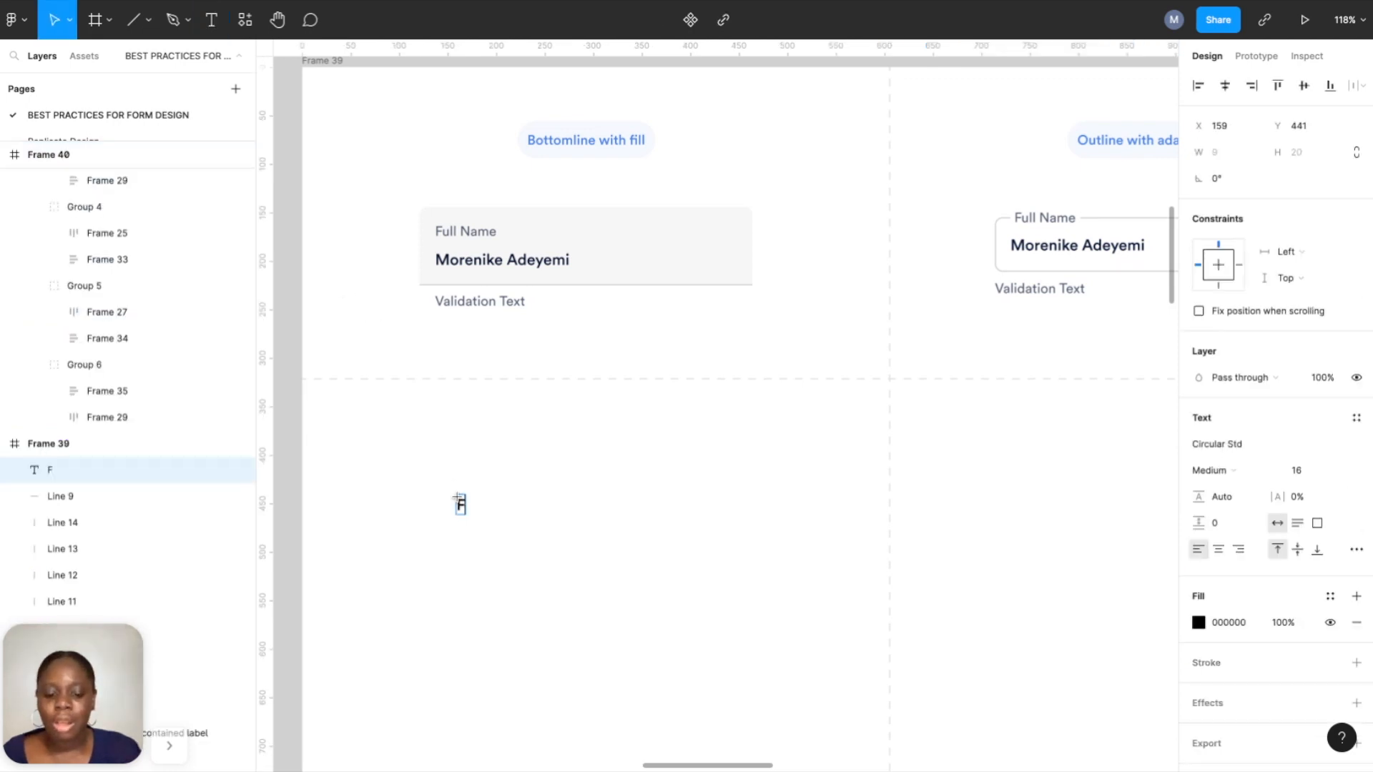
type("ull Name")
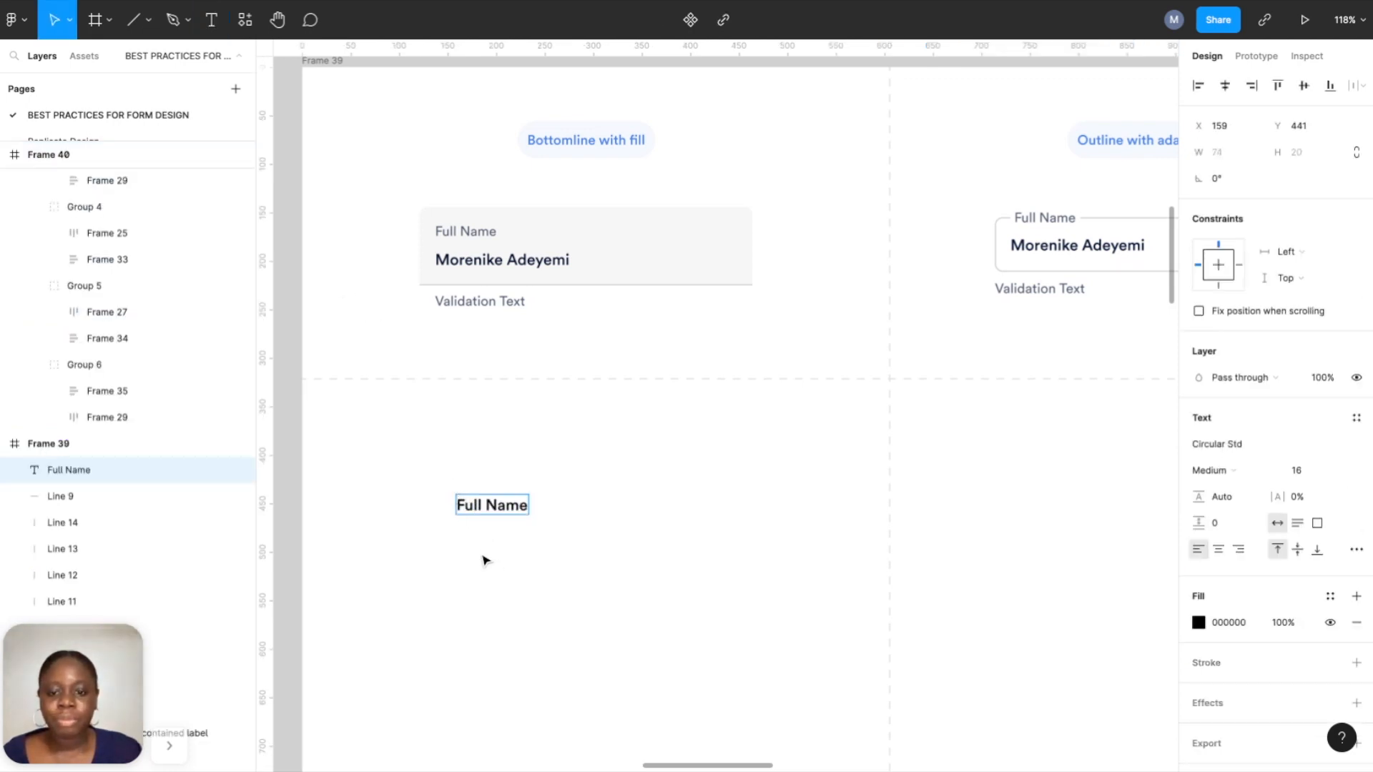
key("Escape")
left_click(1210, 470)
left_click(1216, 453)
left_click(1331, 595)
left_click(1238, 613)
left_click(1336, 474)
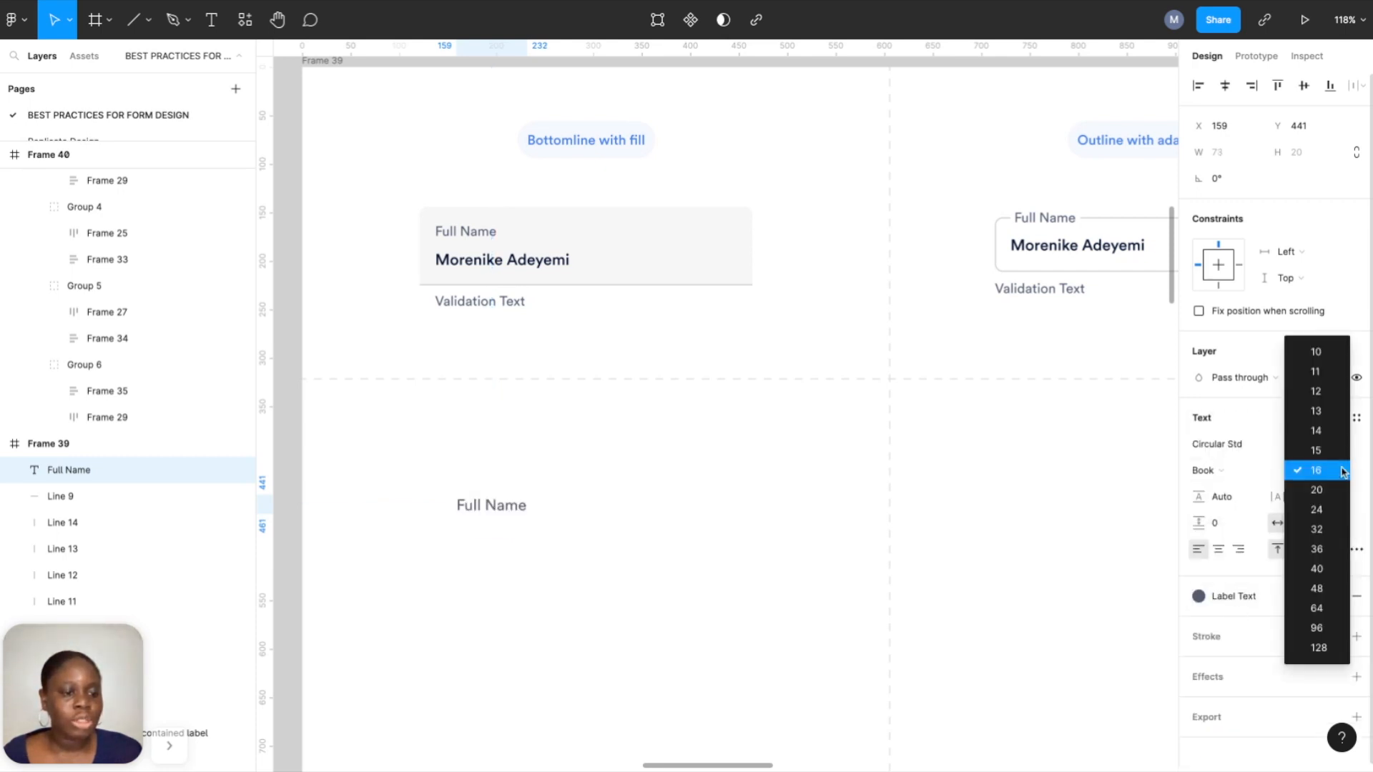
left_click(1316, 432)
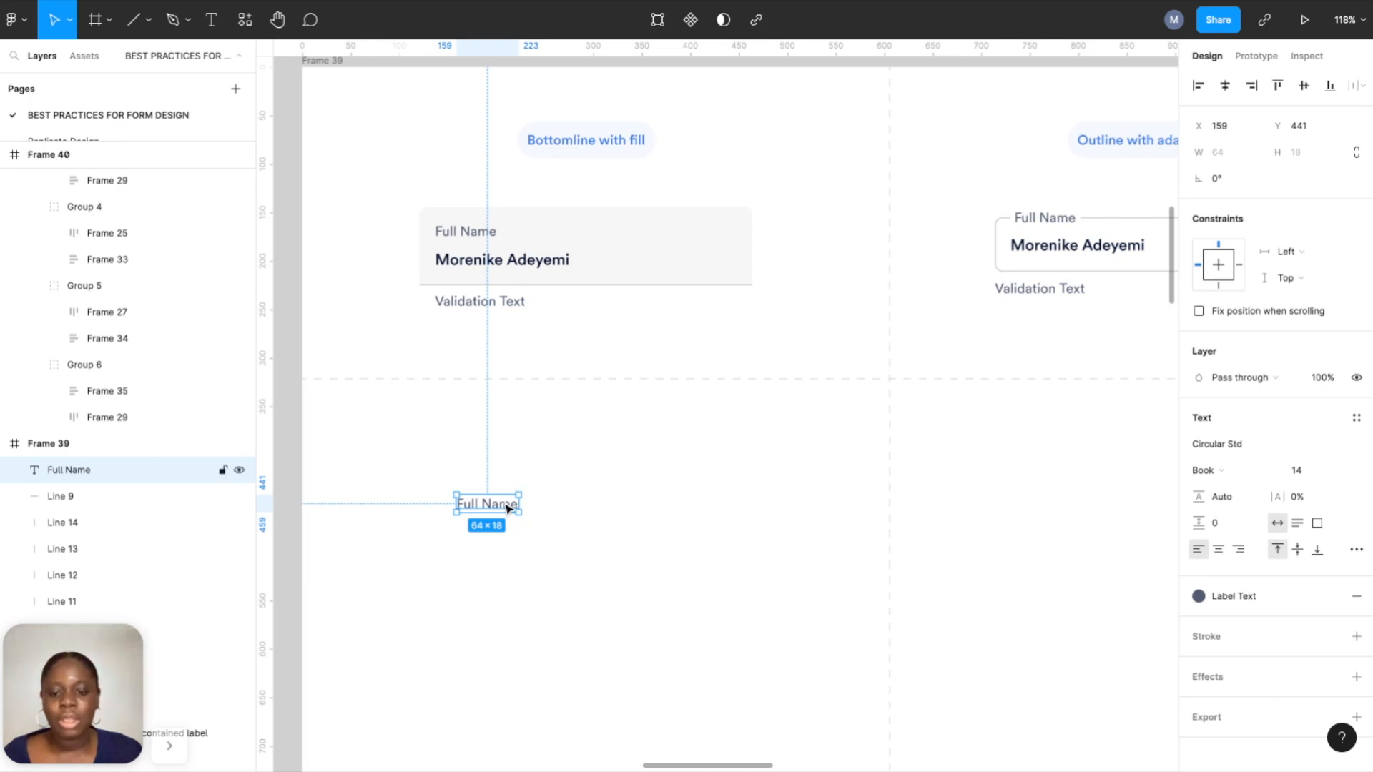
left_click(555, 561)
Add a sample full name text in Medium, size 16, with the Input Text colour style.
left_click(213, 21)
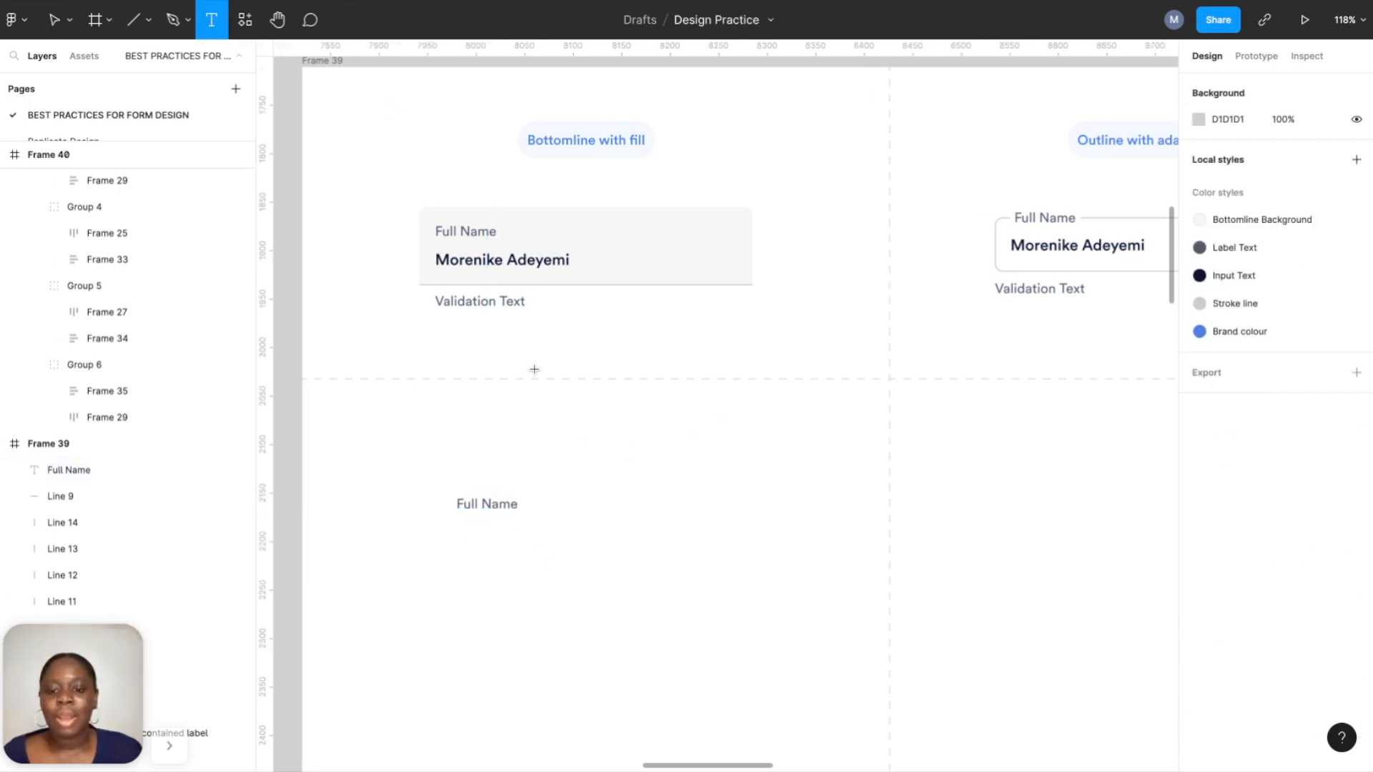
left_click(605, 561)
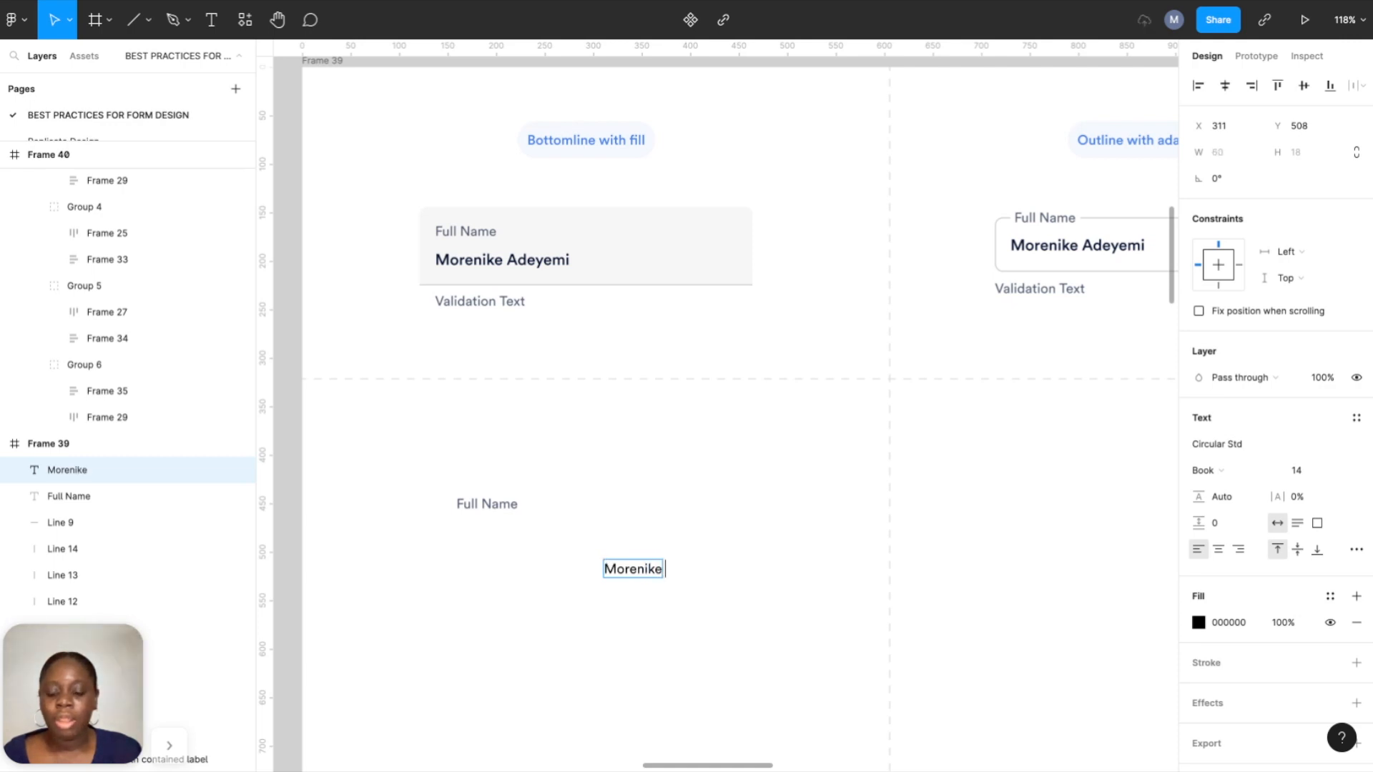
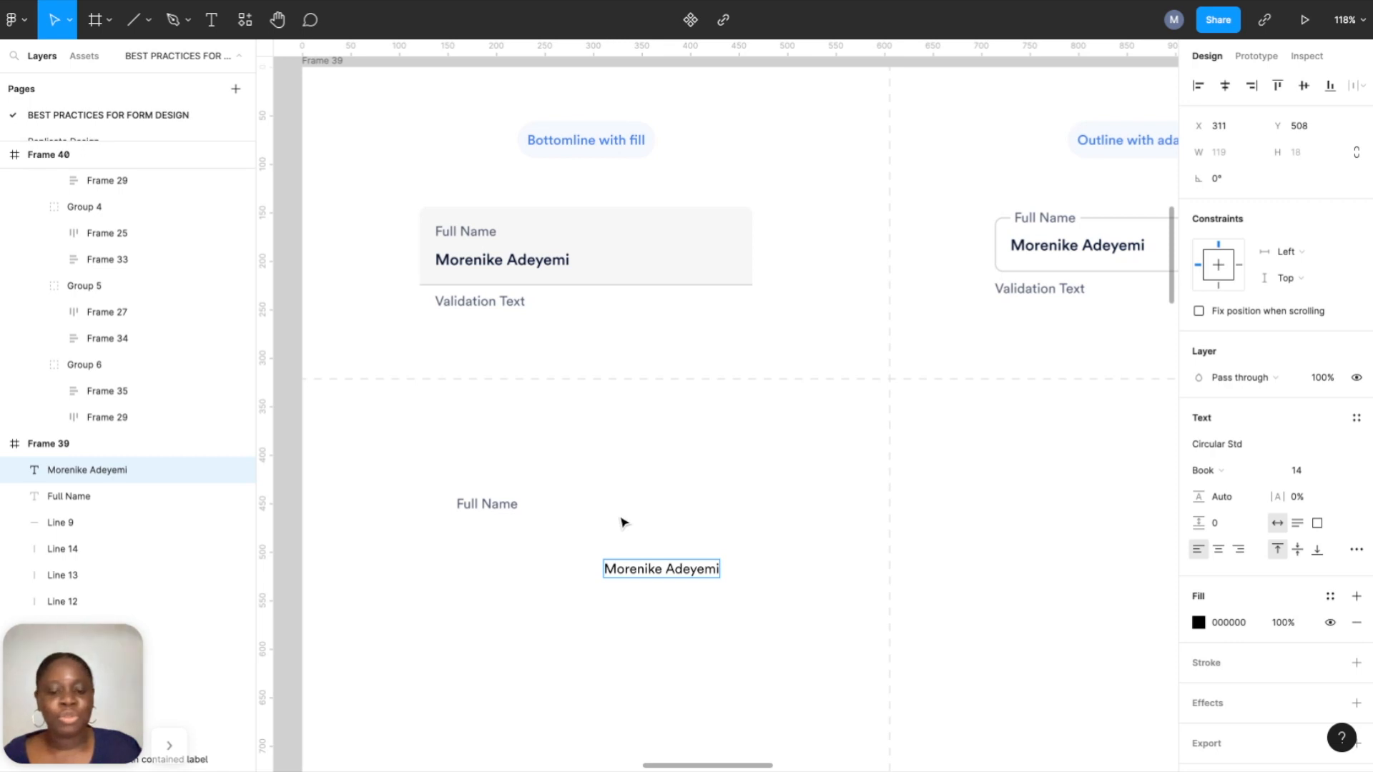
key("Escape")
left_click(1233, 472)
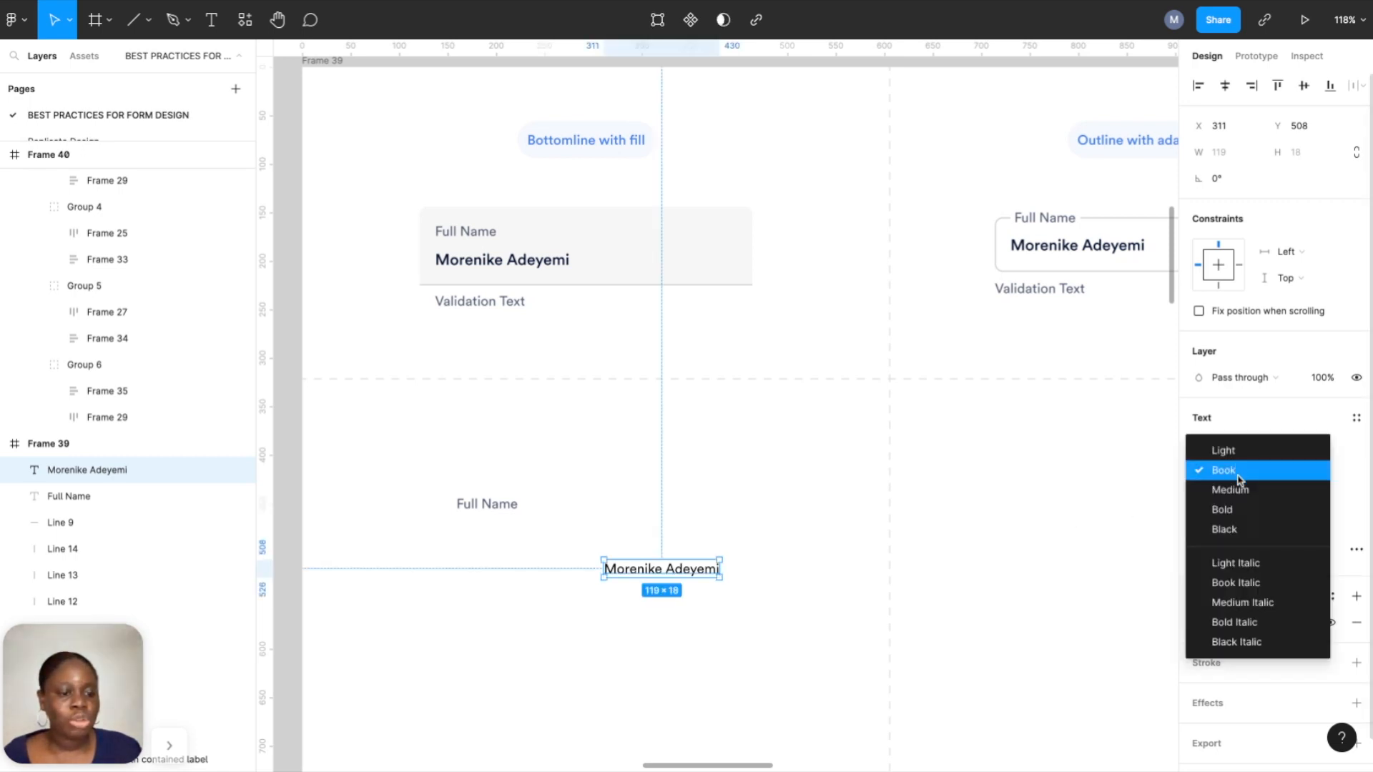
left_click(1230, 489)
left_click(1341, 471)
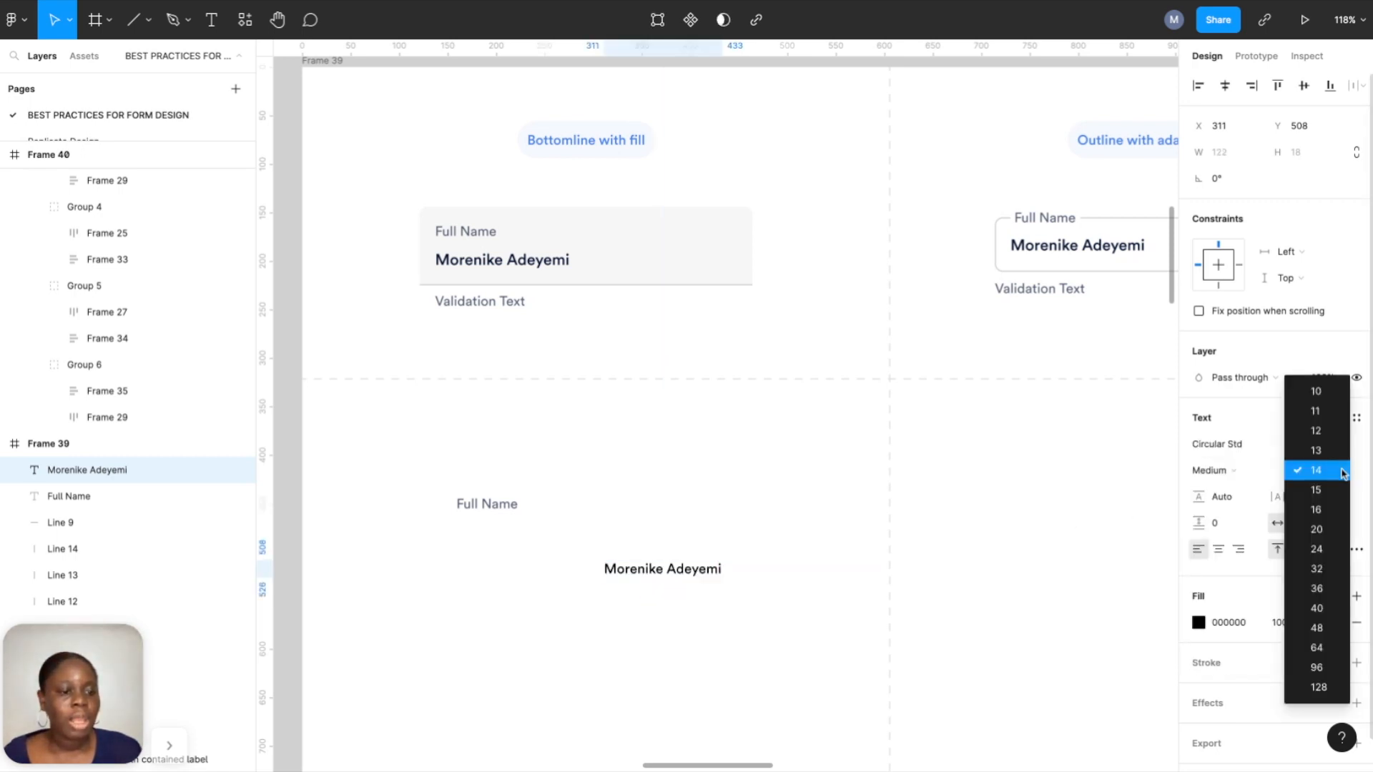
left_click(1332, 507)
left_click(1331, 596)
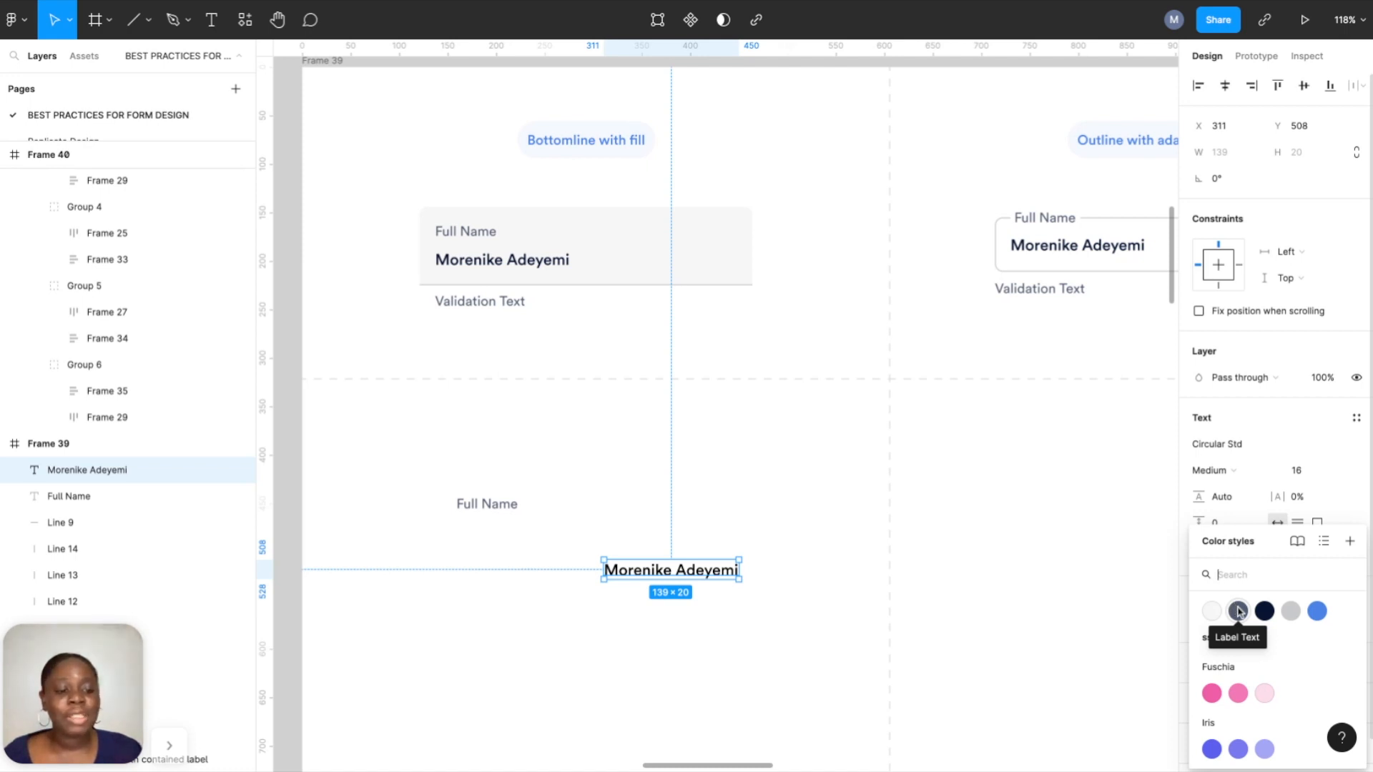
left_click(1265, 611)
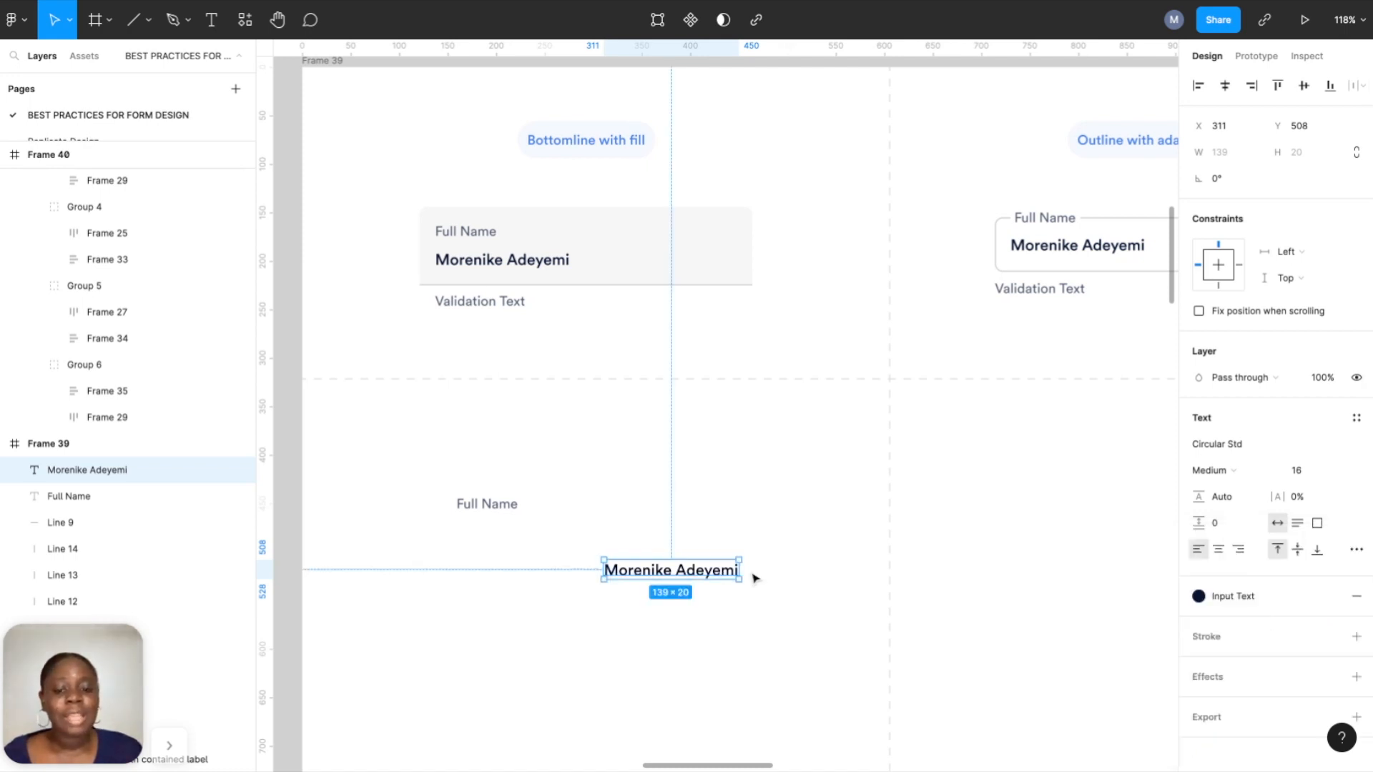
Move the sample name directly under the Full Name label.
left_click(477, 509)
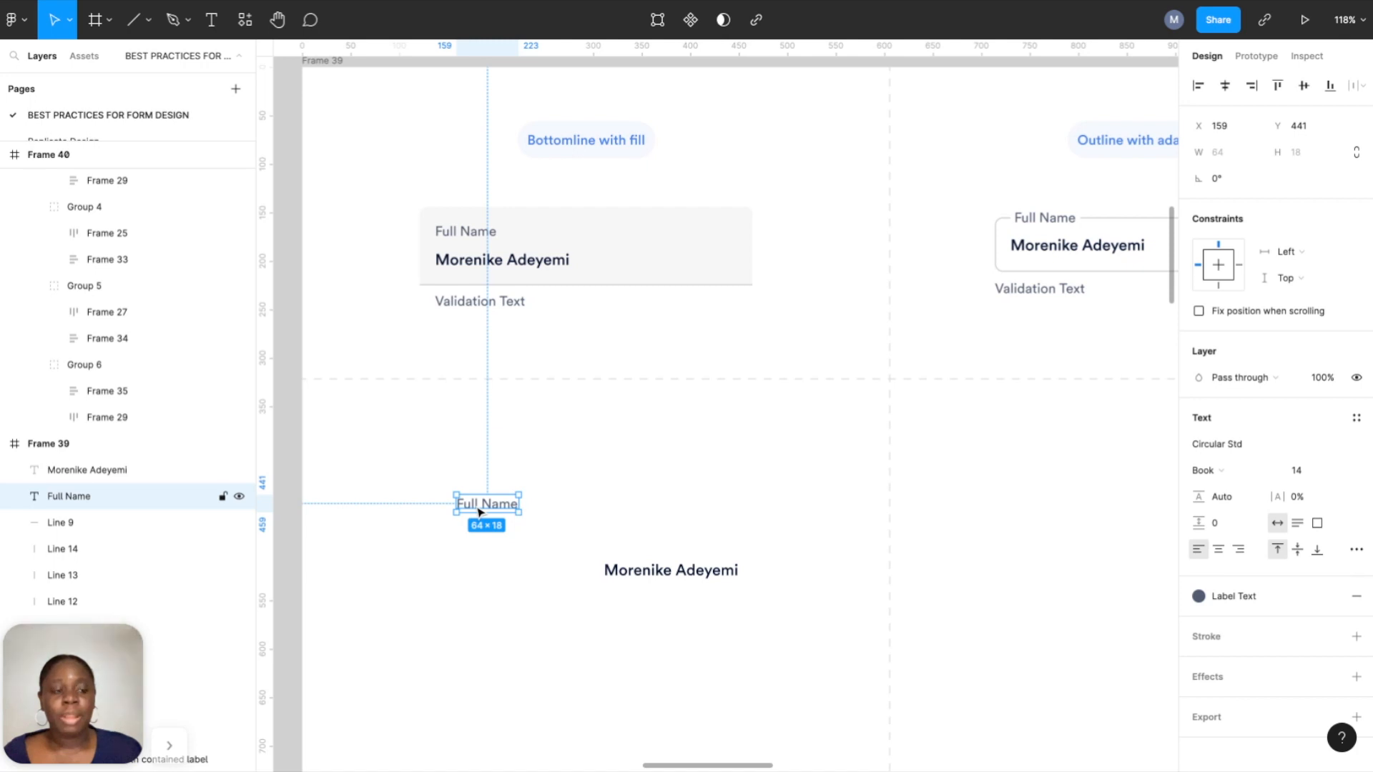
left_click(616, 577)
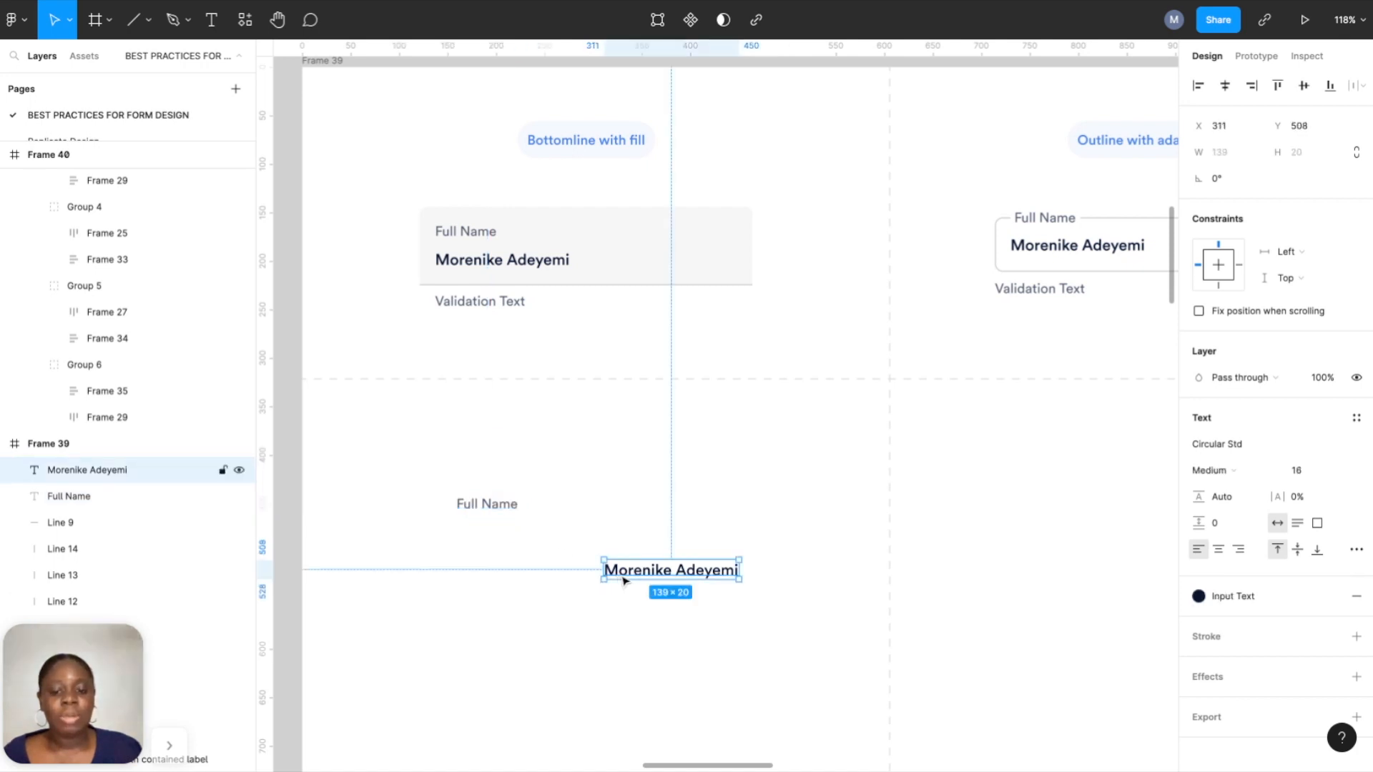
left_click_drag(630, 578, 490, 544)
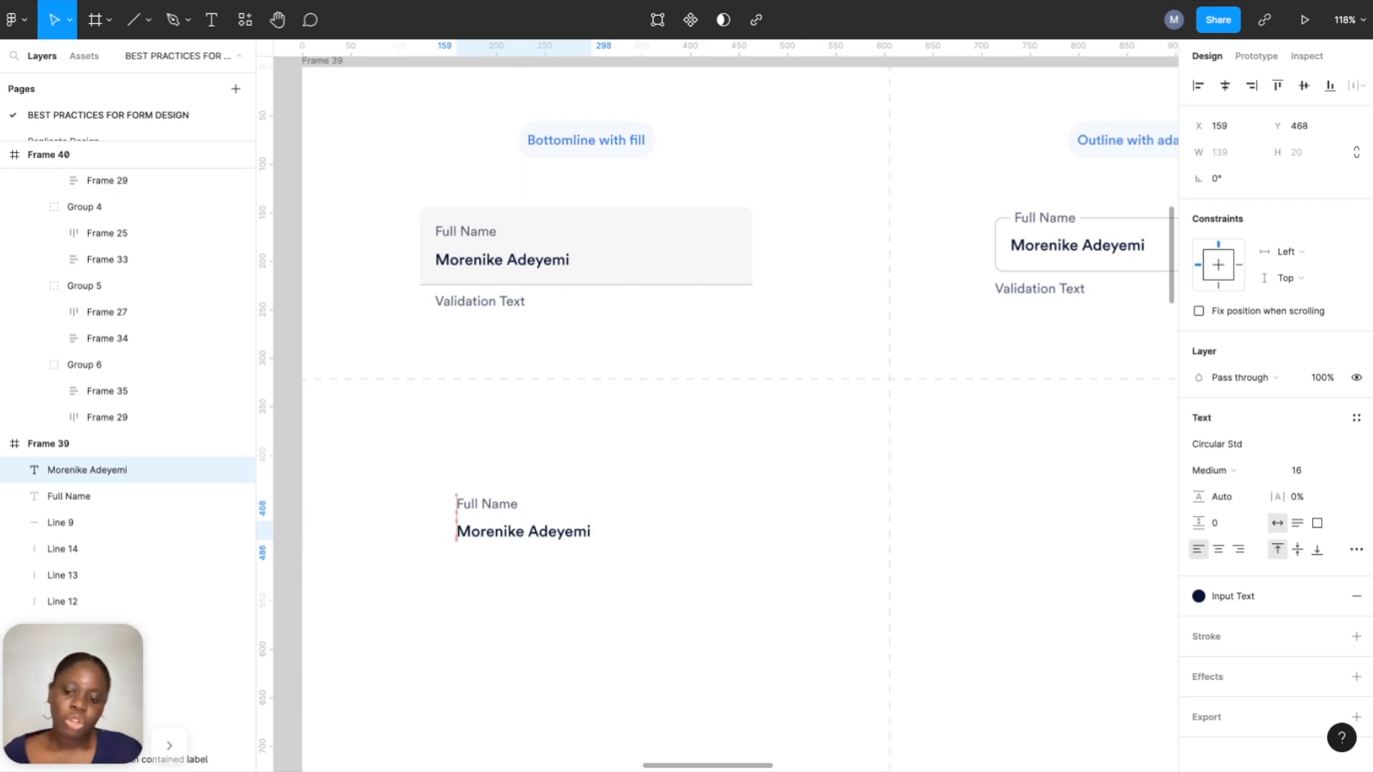
Combine the label and name in auto layout with 8 spacing.
left_click(484, 502, "shift")
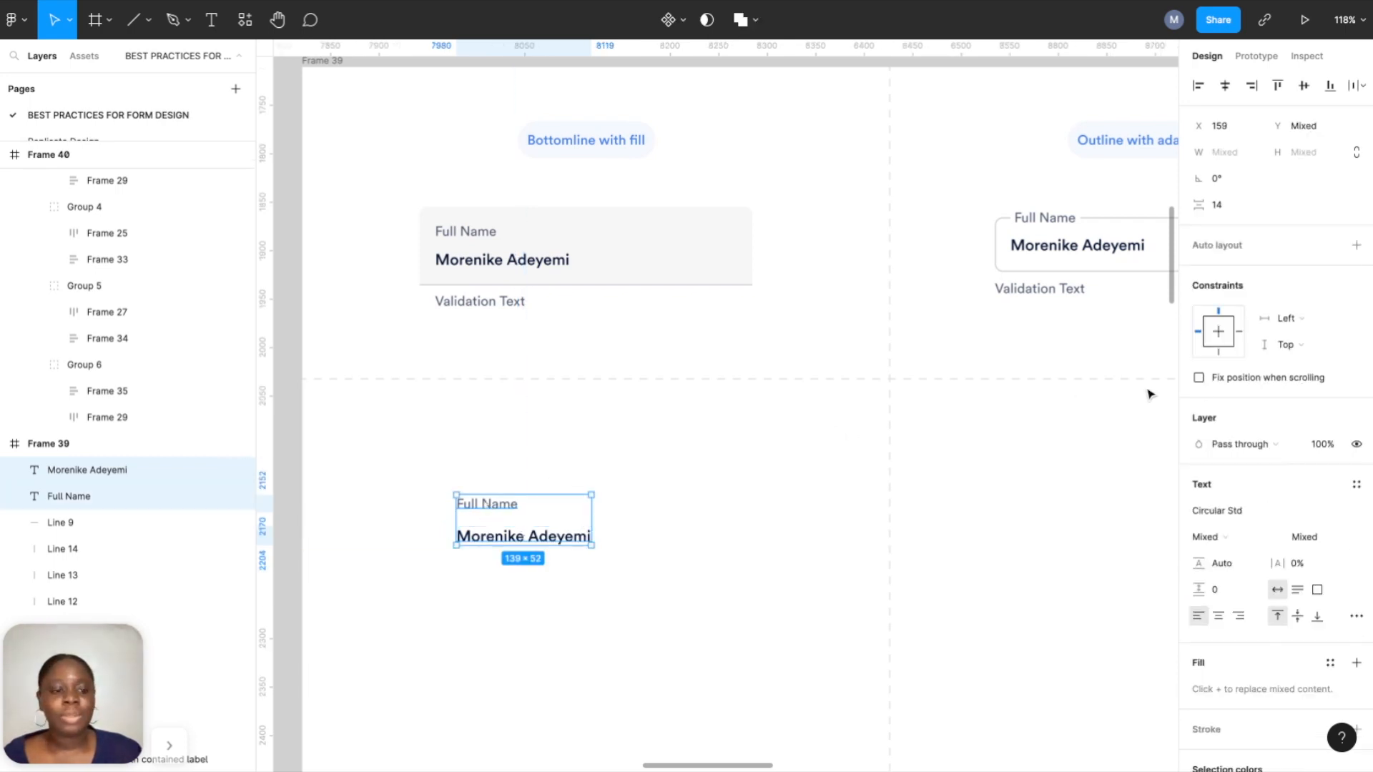
left_click(1357, 246)
left_click(1229, 353)
type("8")
key("Return")
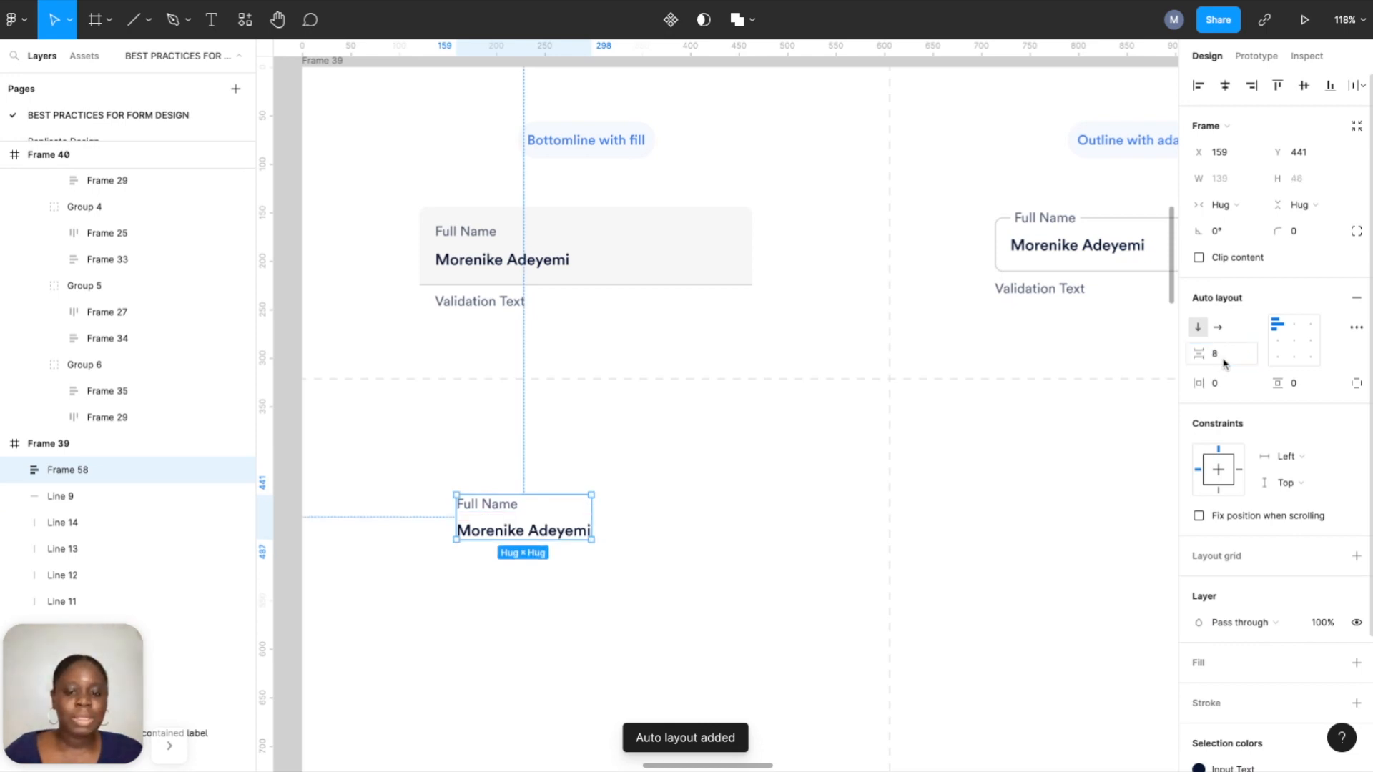
Wrap the group in an outer auto-layout frame with 16 horizontal and vertical padding.
left_click(611, 452)
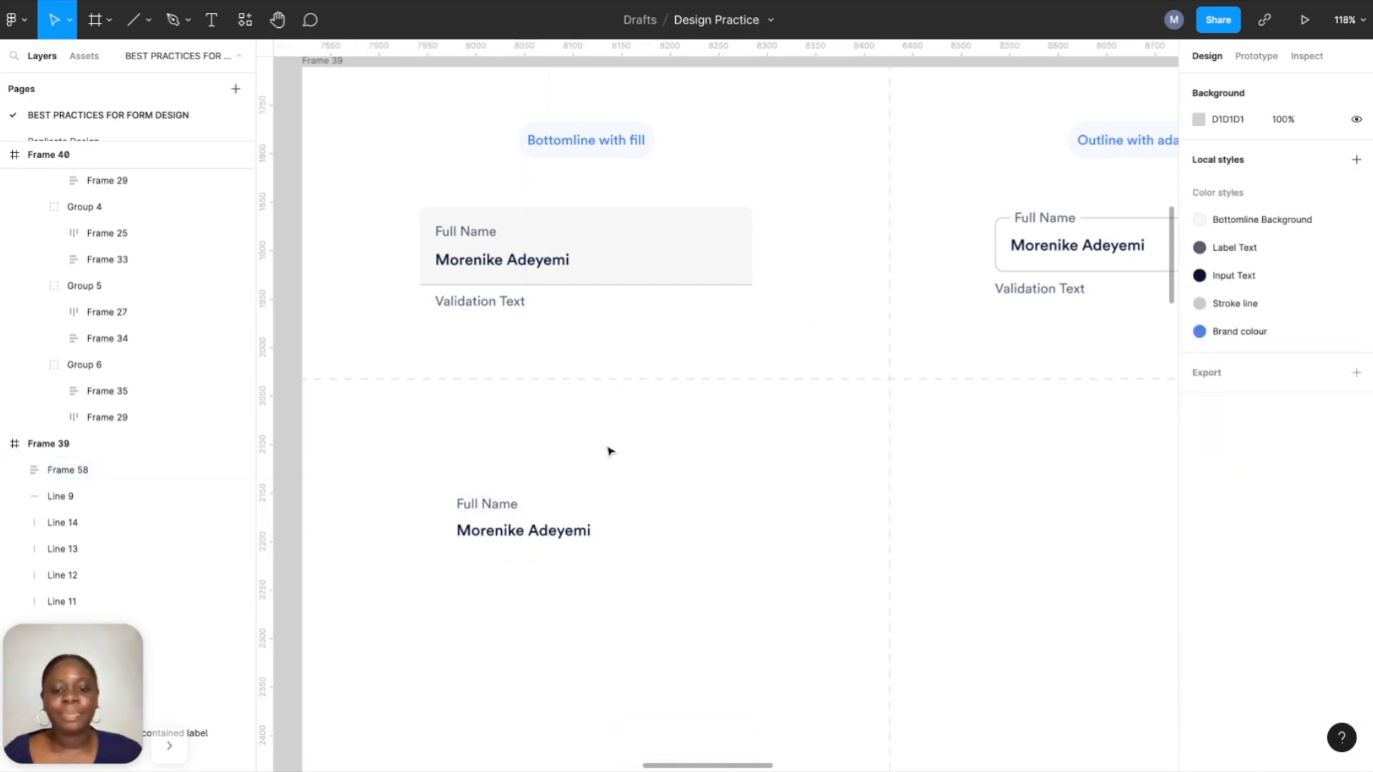
left_click(512, 510)
right_click(510, 512)
left_click(550, 451)
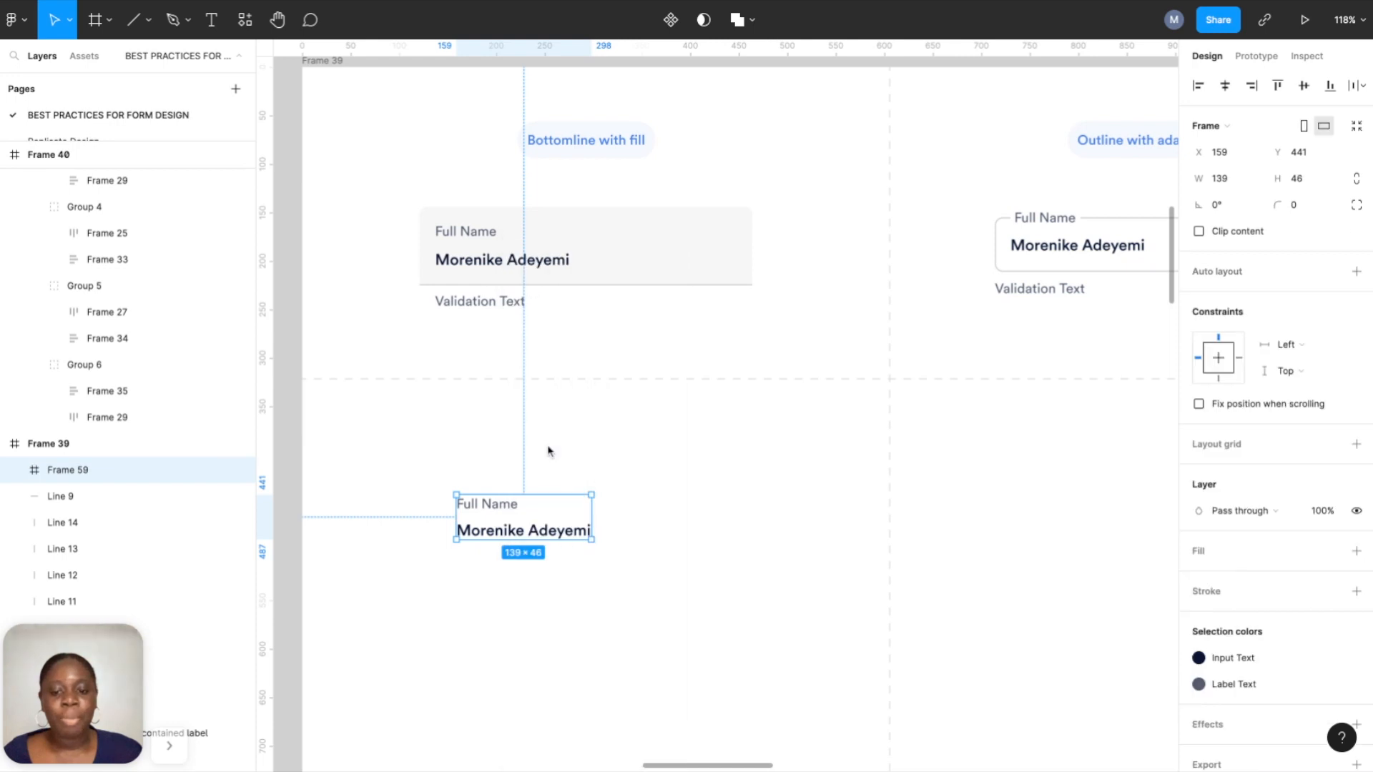
left_click(1357, 272)
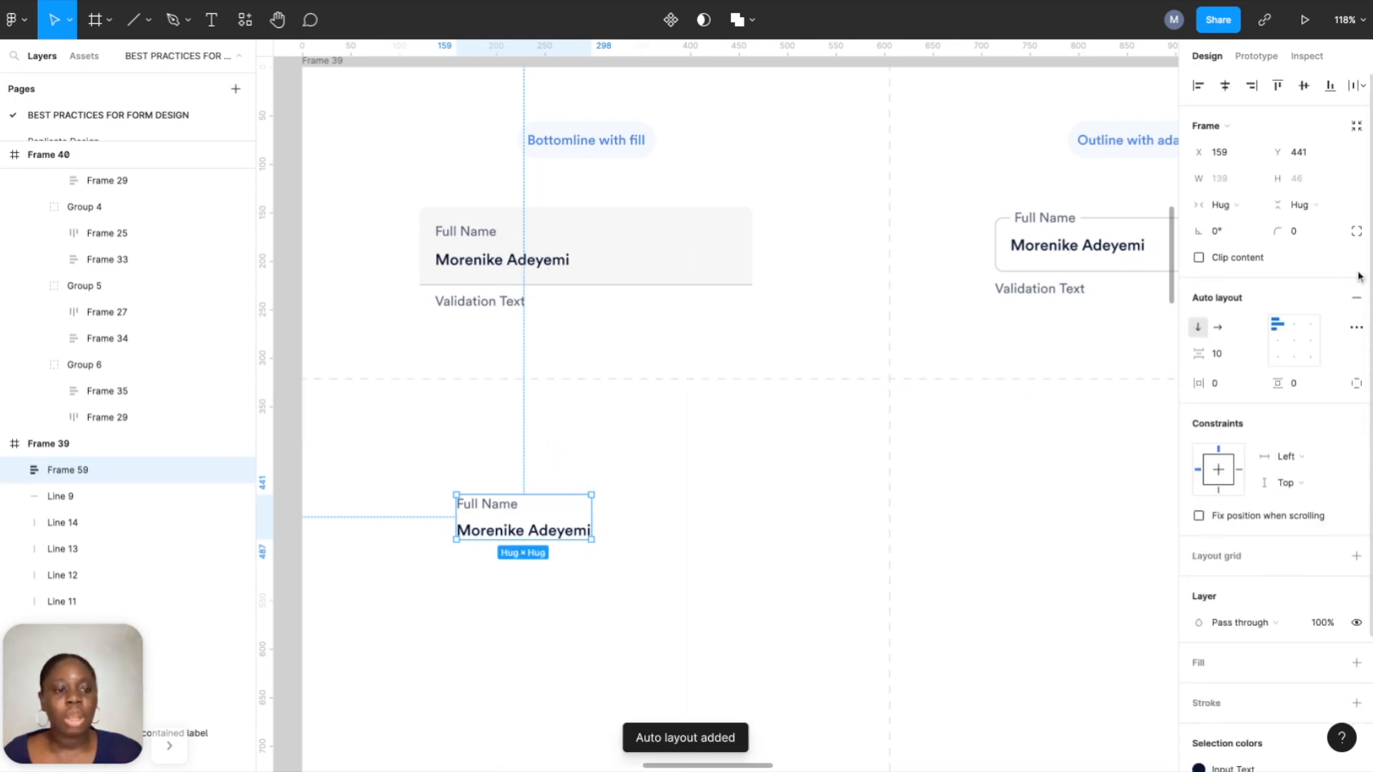
left_click(1223, 388)
type("16")
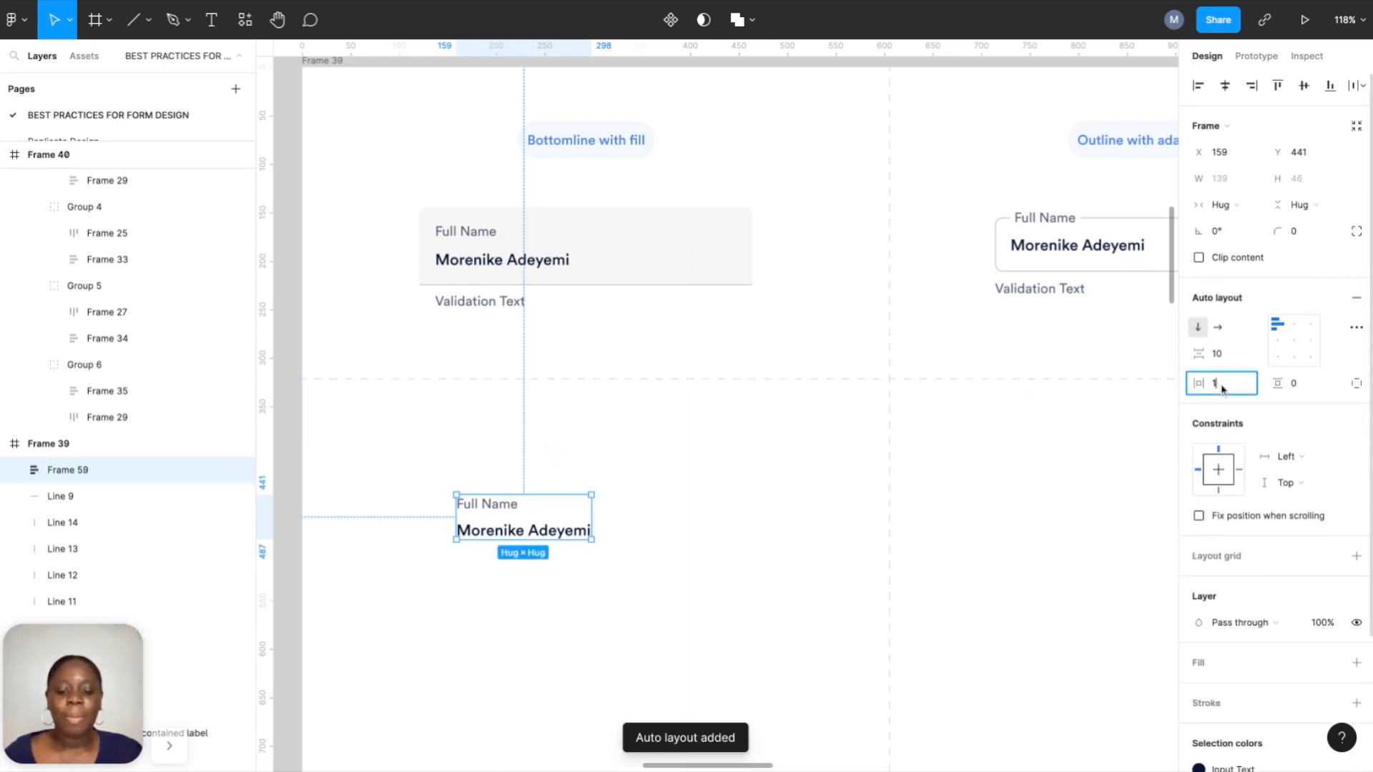
left_click(1306, 384)
type("1")
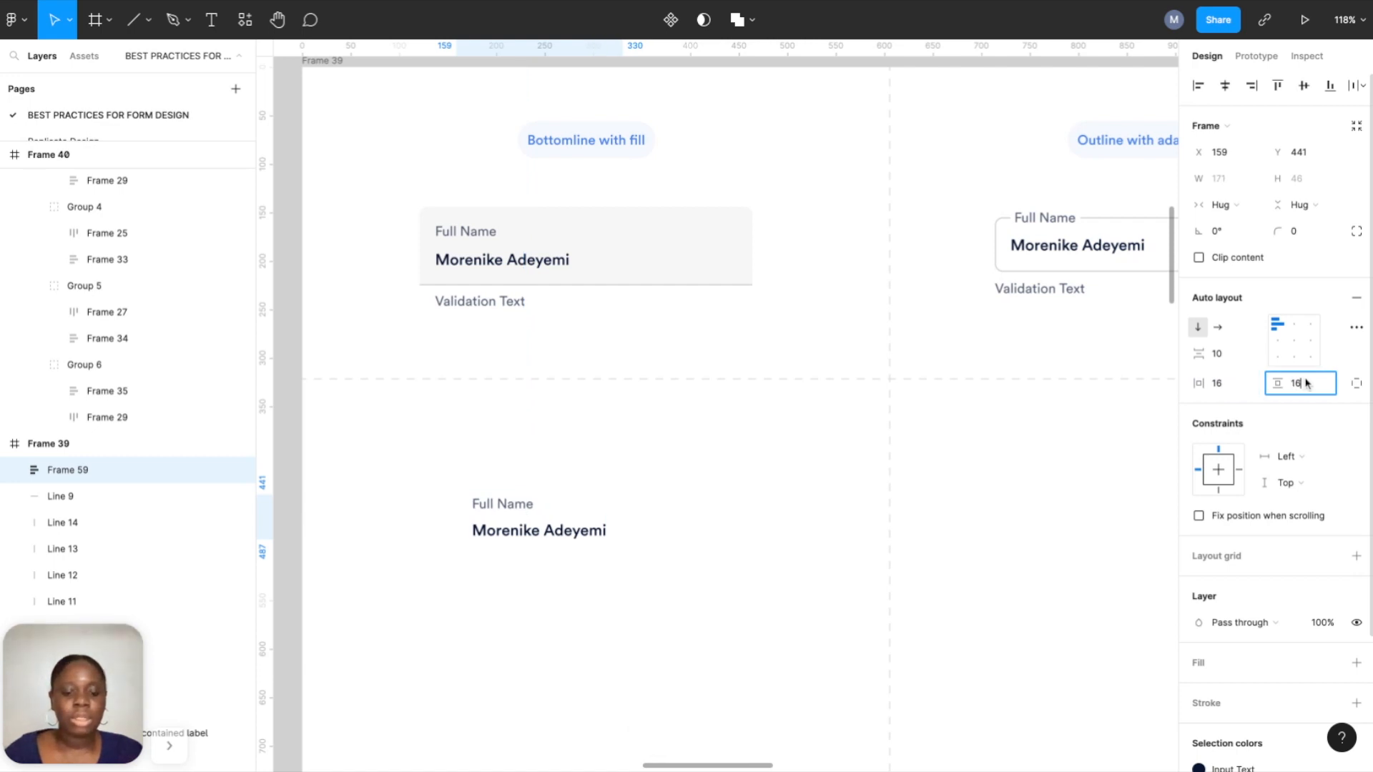
type("6")
key("Return")
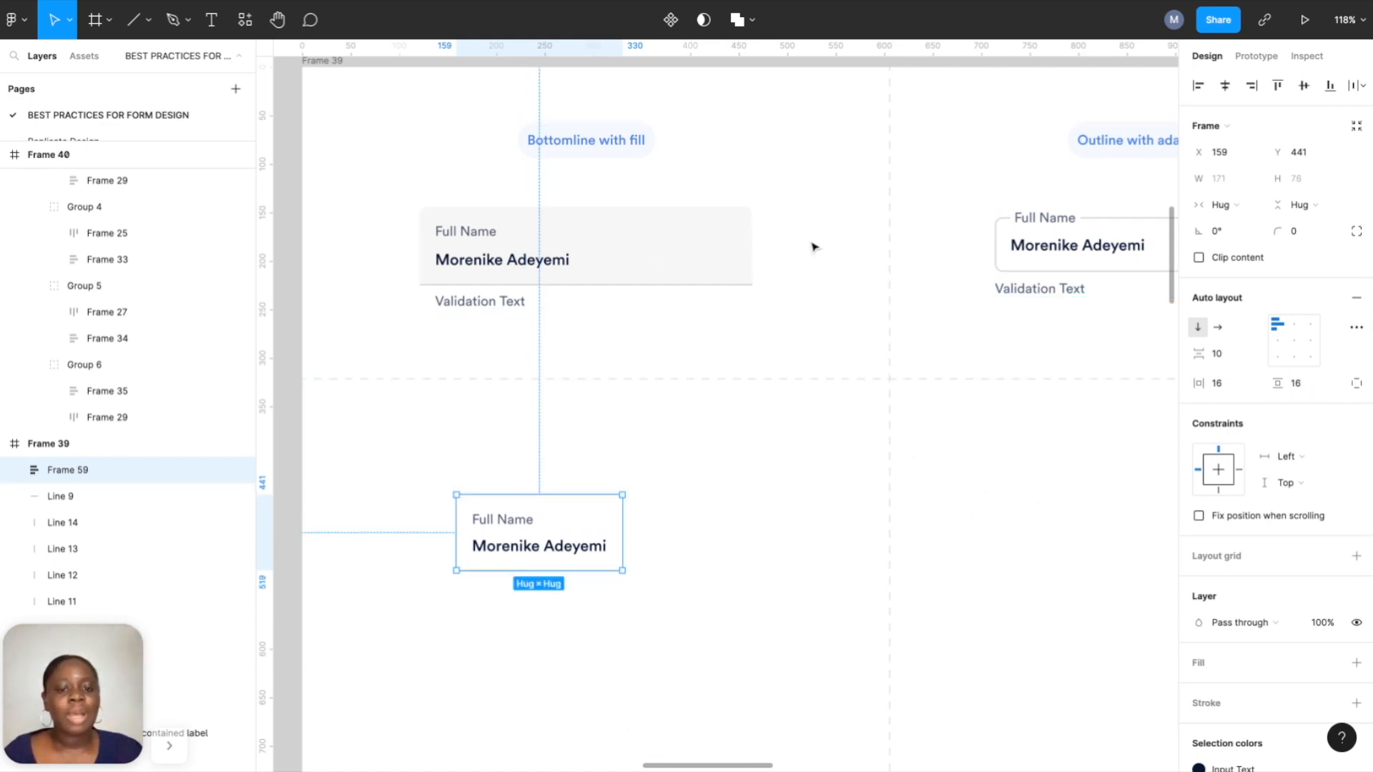
Fill the outer frame with the Bottomline Background colour style.
scroll(1258, 587, "down", 4)
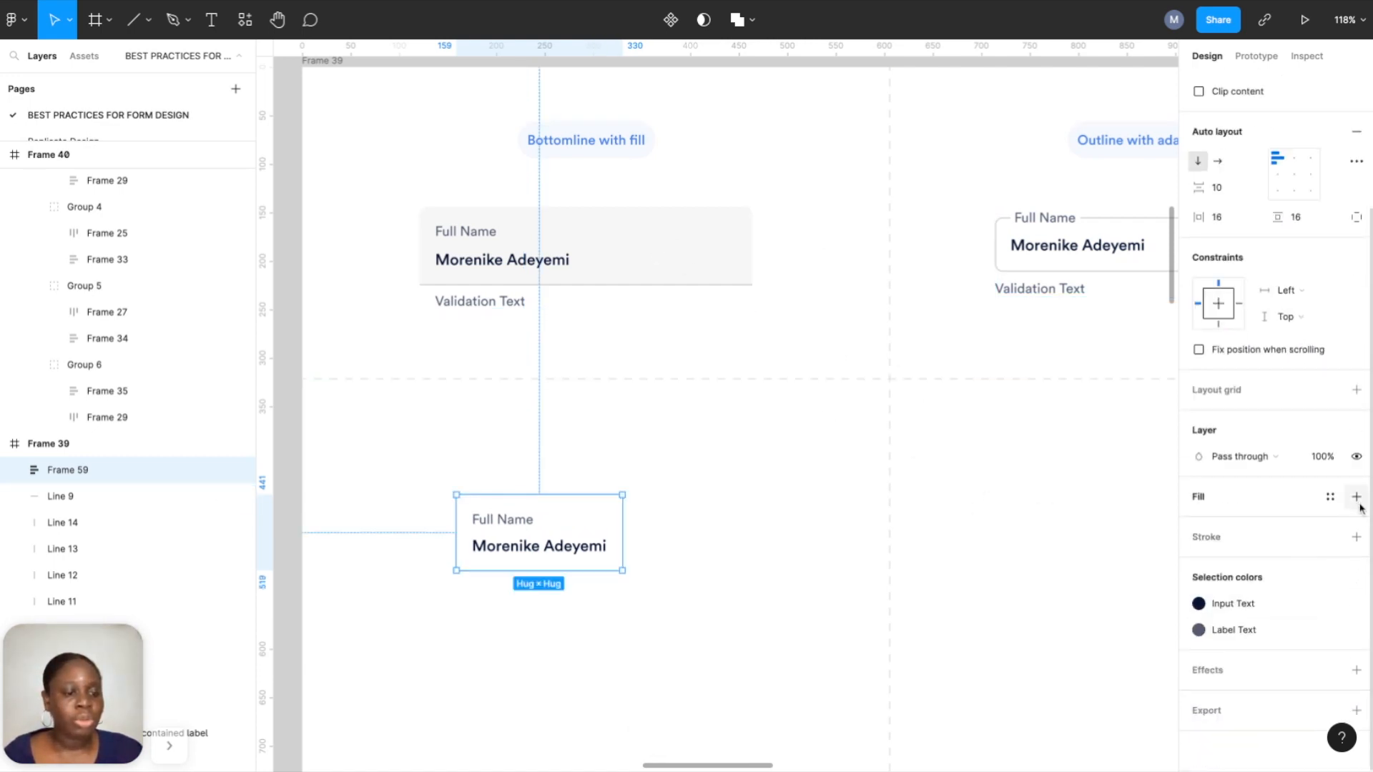
left_click(1357, 498)
left_click(1331, 496)
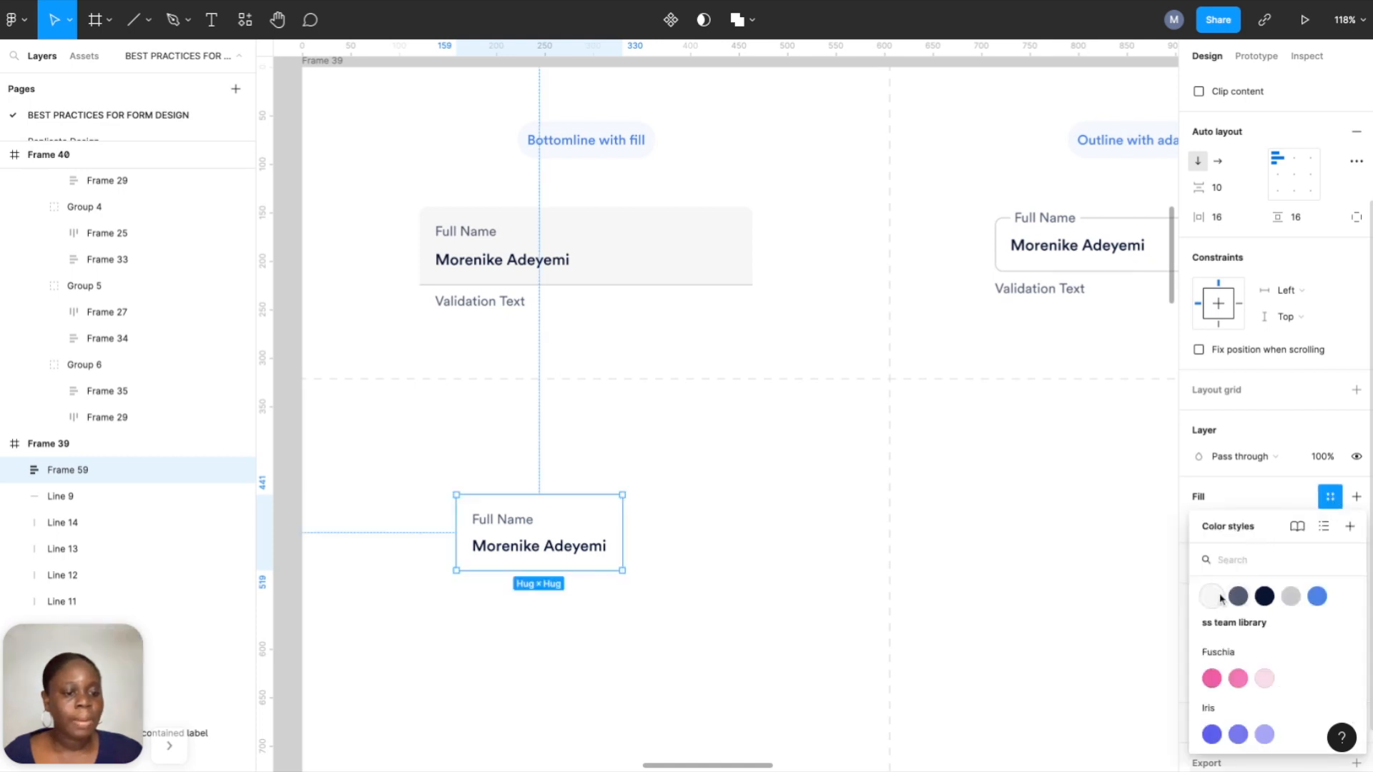
left_click(1211, 596)
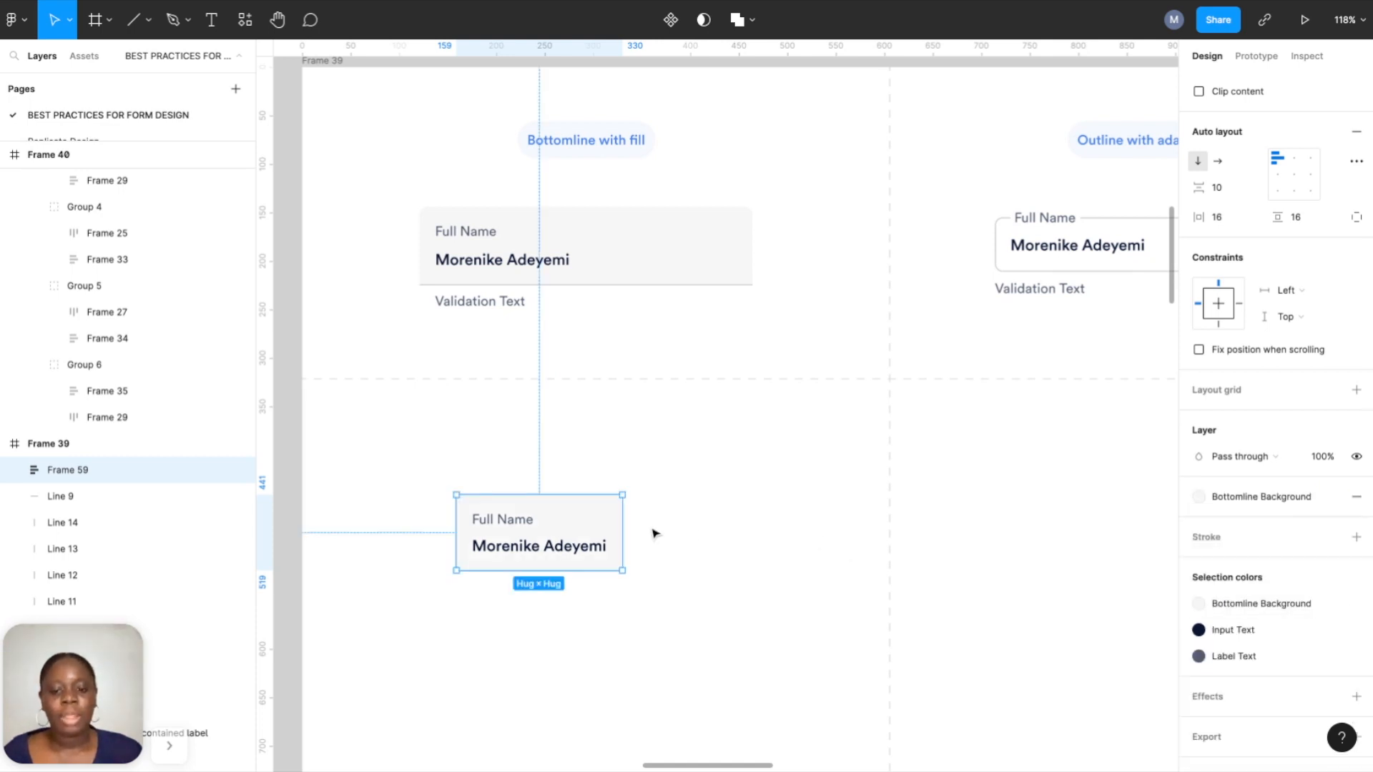
Set the field frame's width to exactly 343.
left_click_drag(627, 523, 798, 523)
scroll(1212, 224, "up", 3)
left_click(1220, 180)
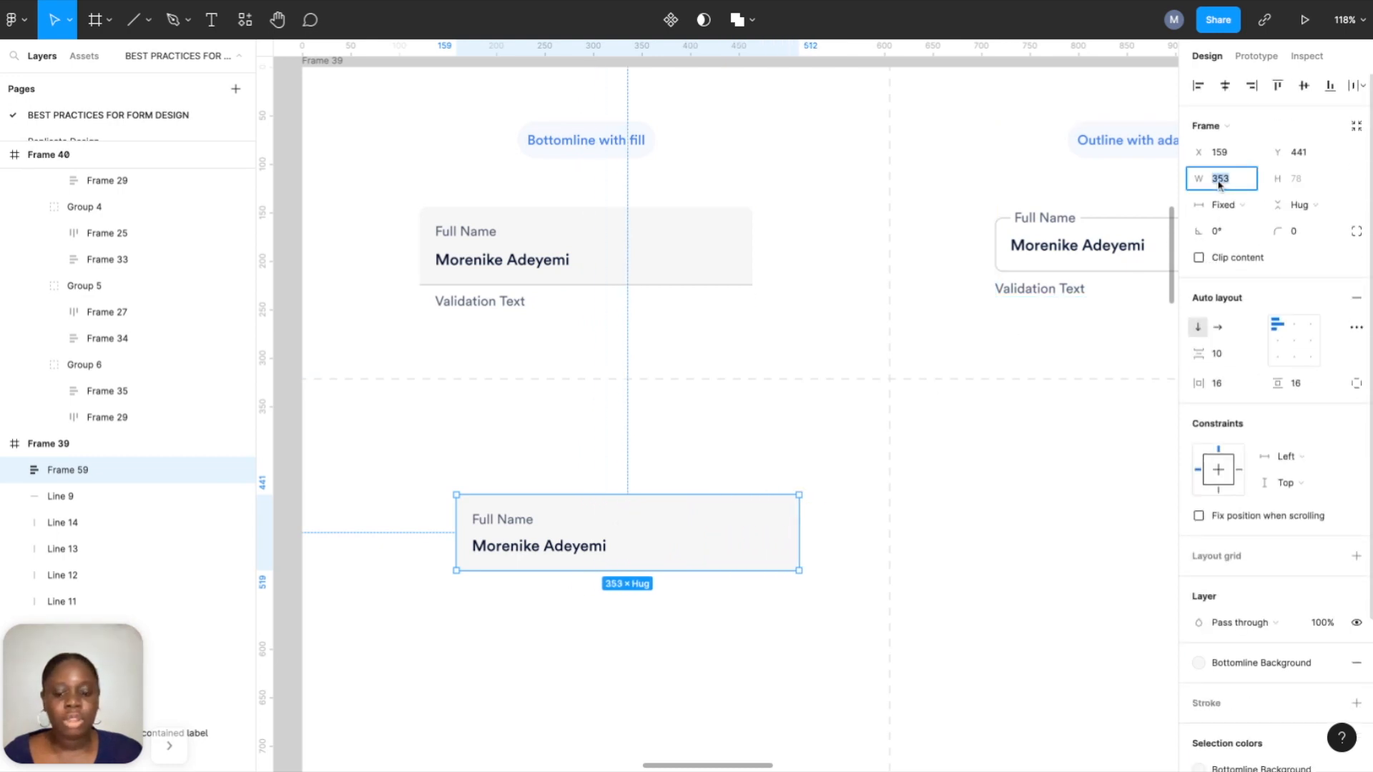
type("343")
key("Return")
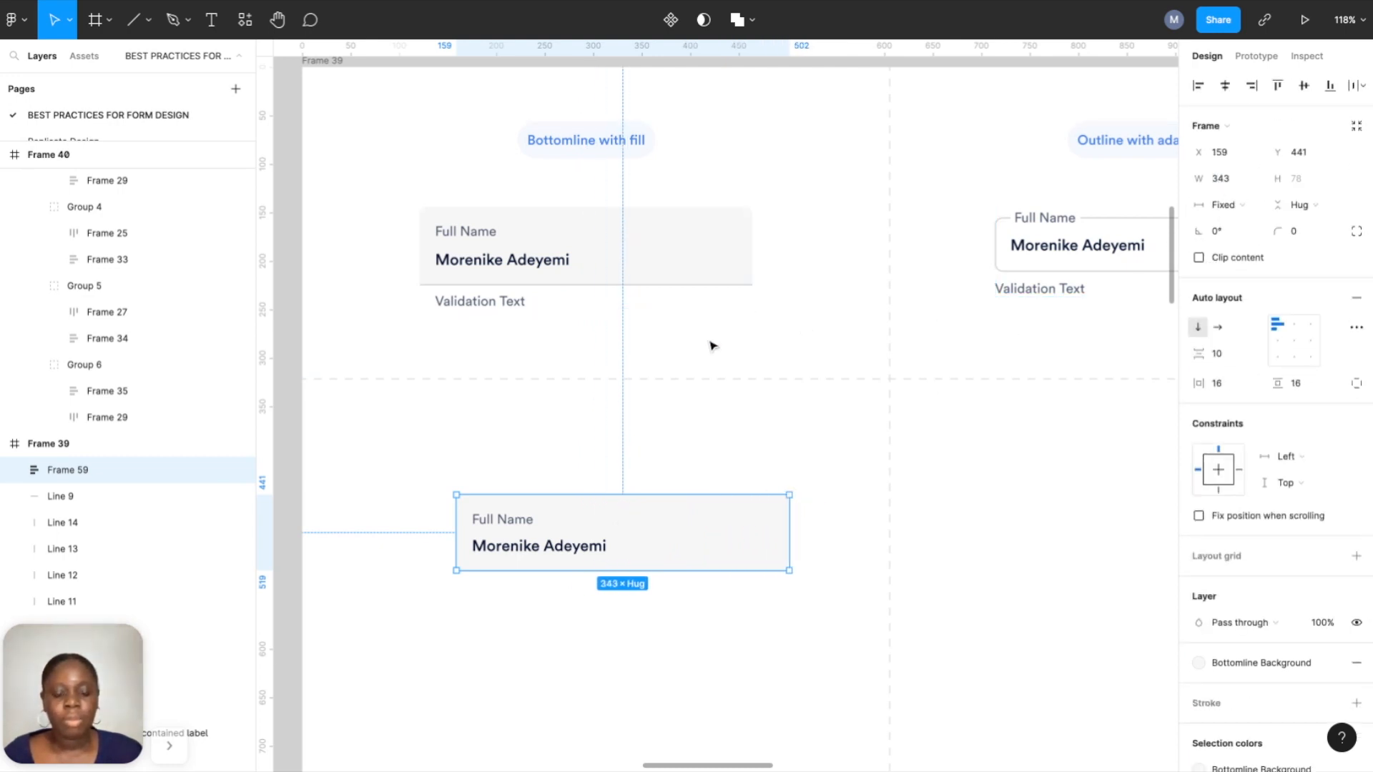
Inspect the top field, then give the lower card a corner radius of 8.
left_click(635, 287)
double_click(637, 286)
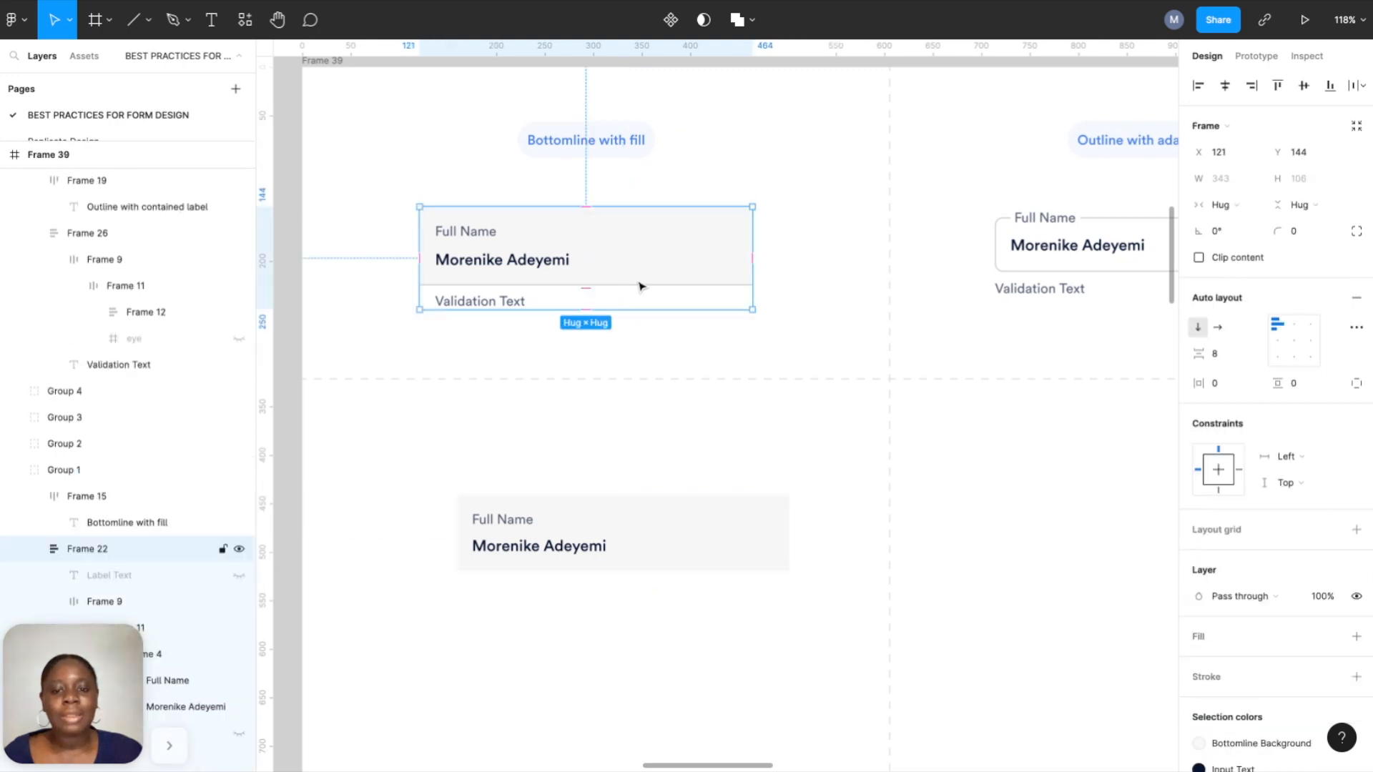
double_click(638, 286)
left_click(664, 570)
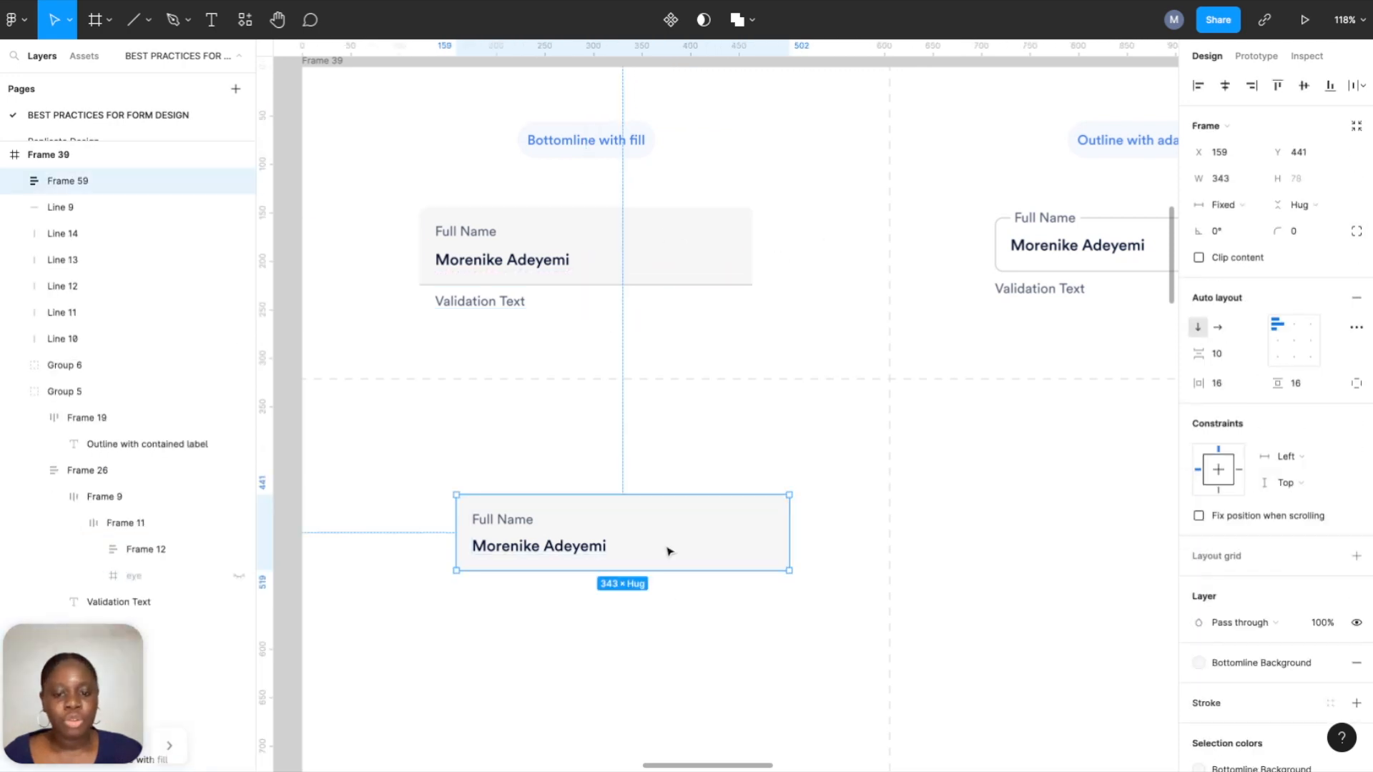
left_click(1357, 231)
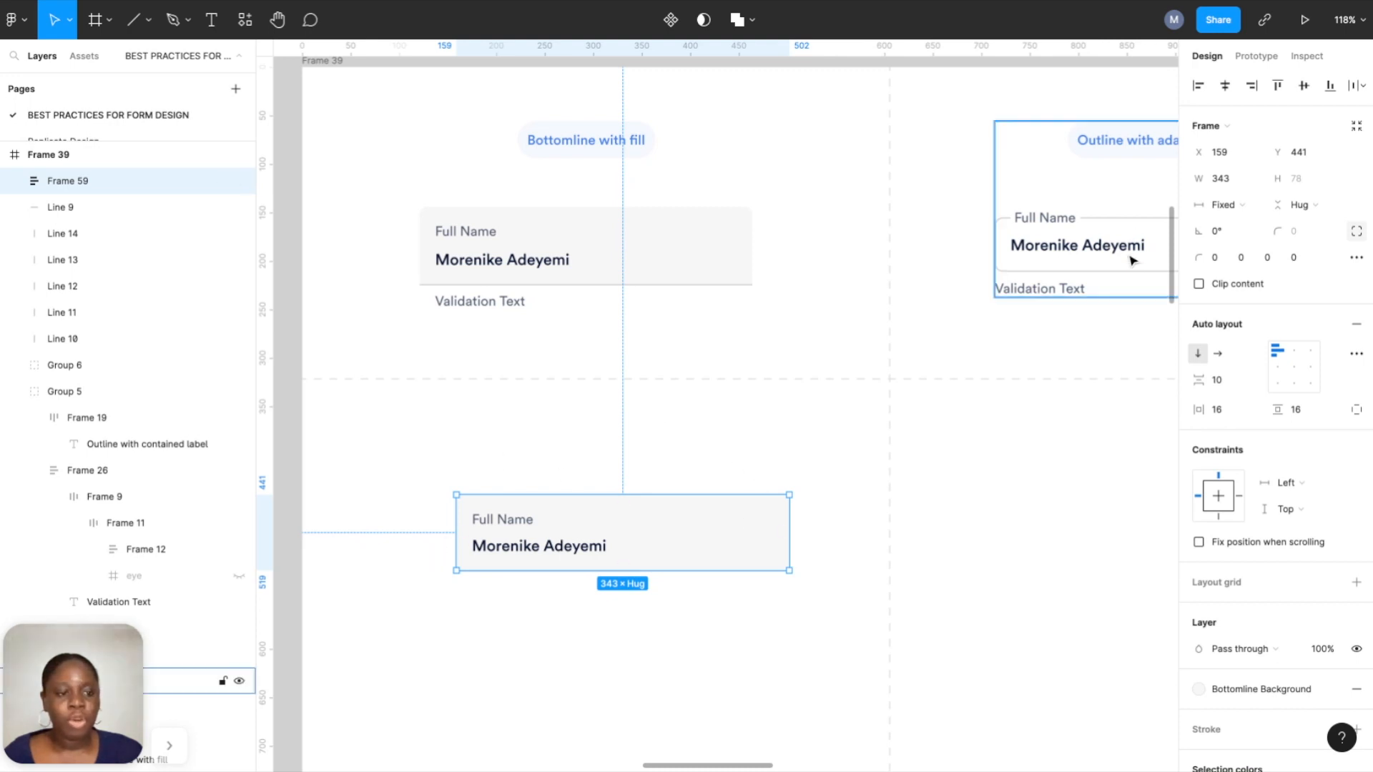
left_click(1357, 231)
left_click(1298, 233)
type("8")
key("Return")
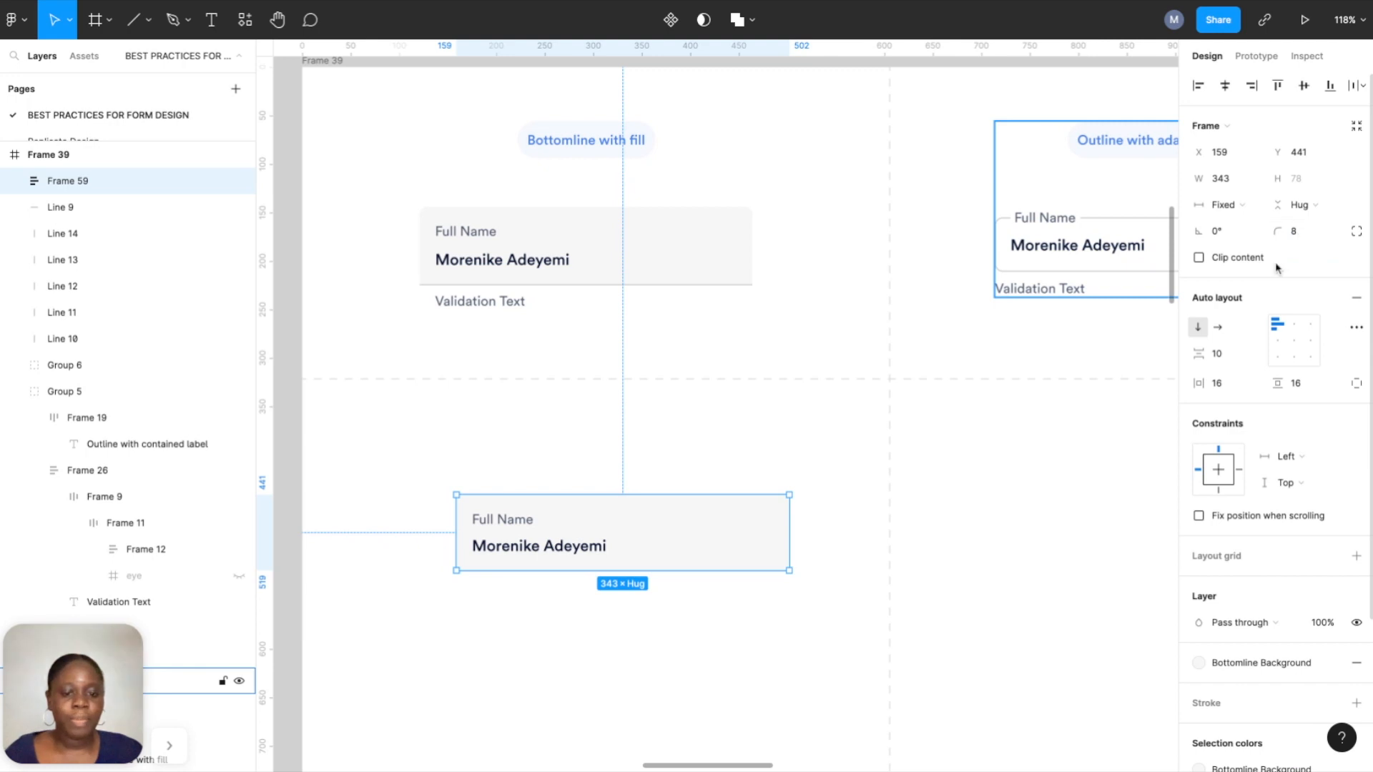
Add a stroke to the card applied to the bottom edge only.
left_click(866, 571)
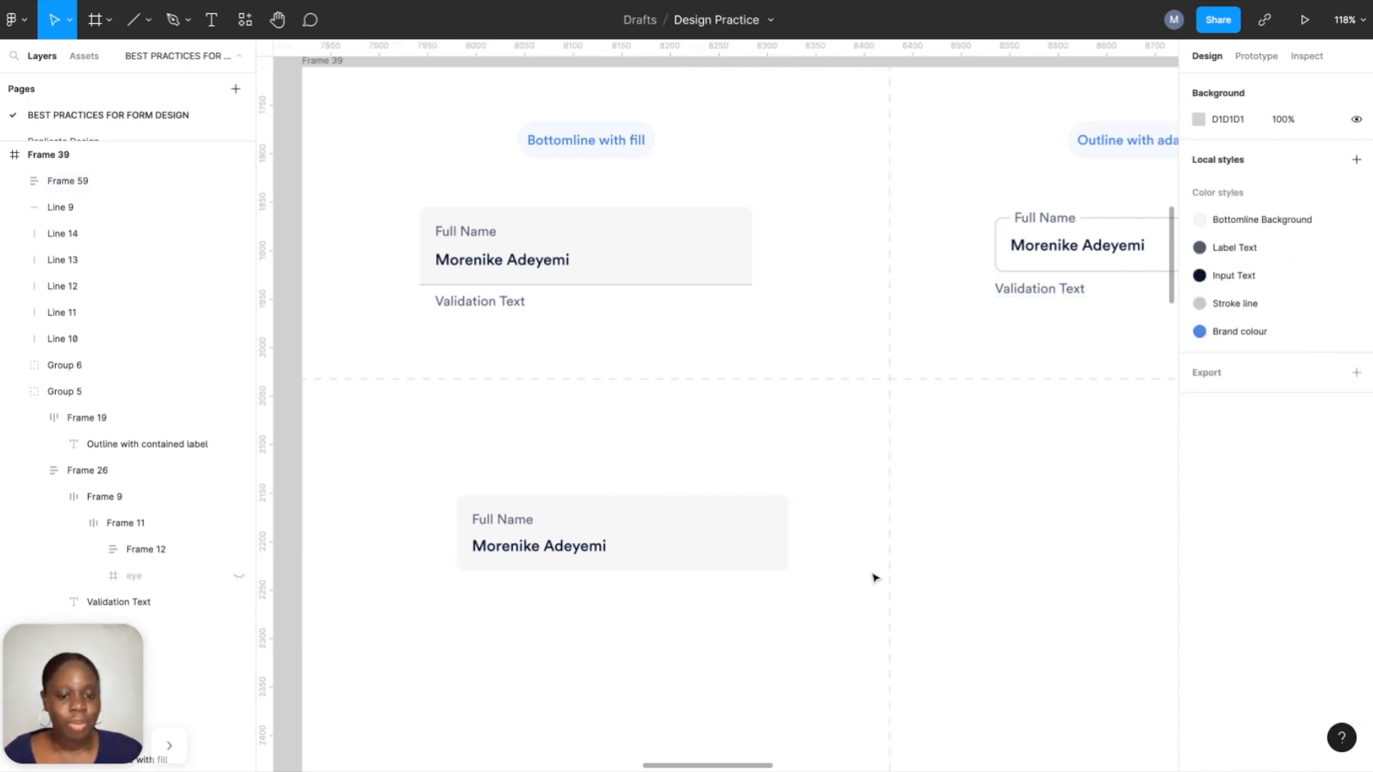
scroll(723, 580, "up", 5)
scroll(723, 581, "left", 3)
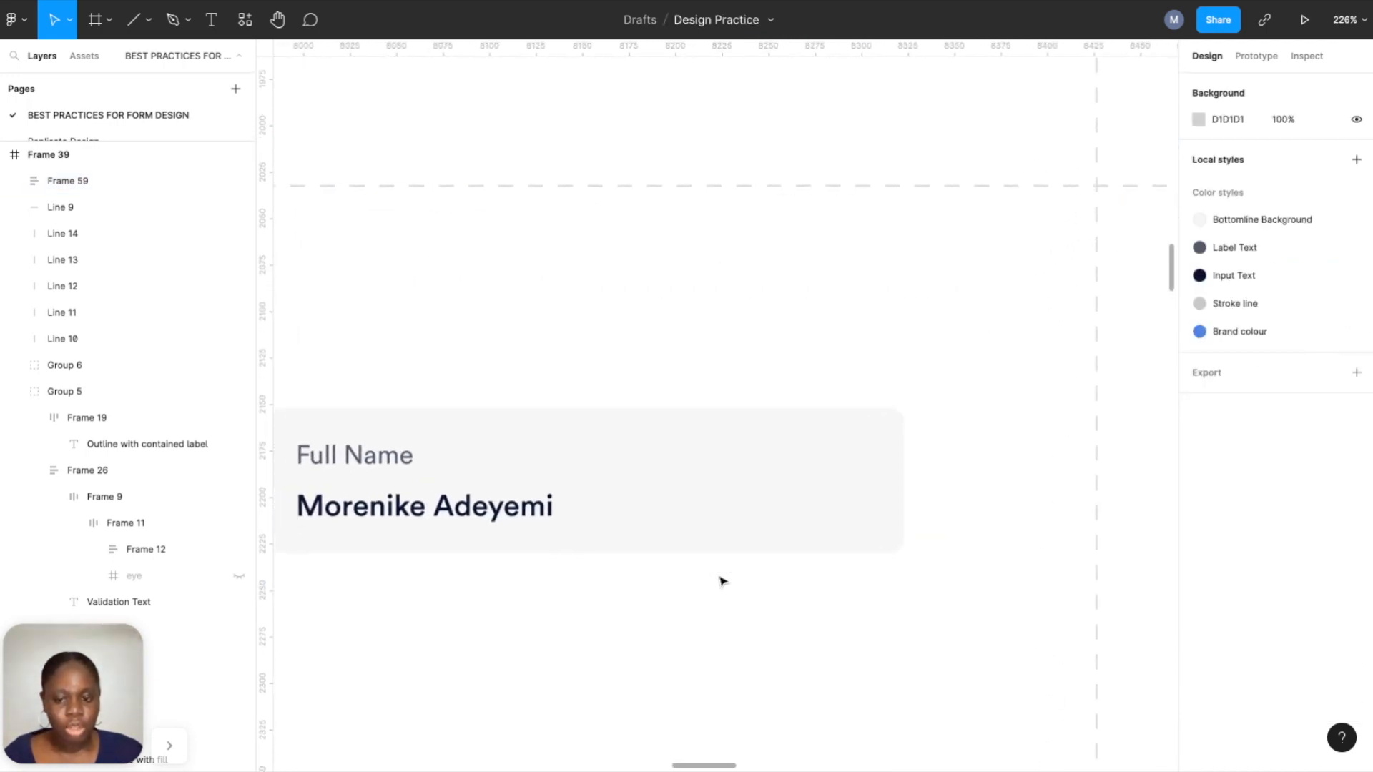
left_click(810, 479)
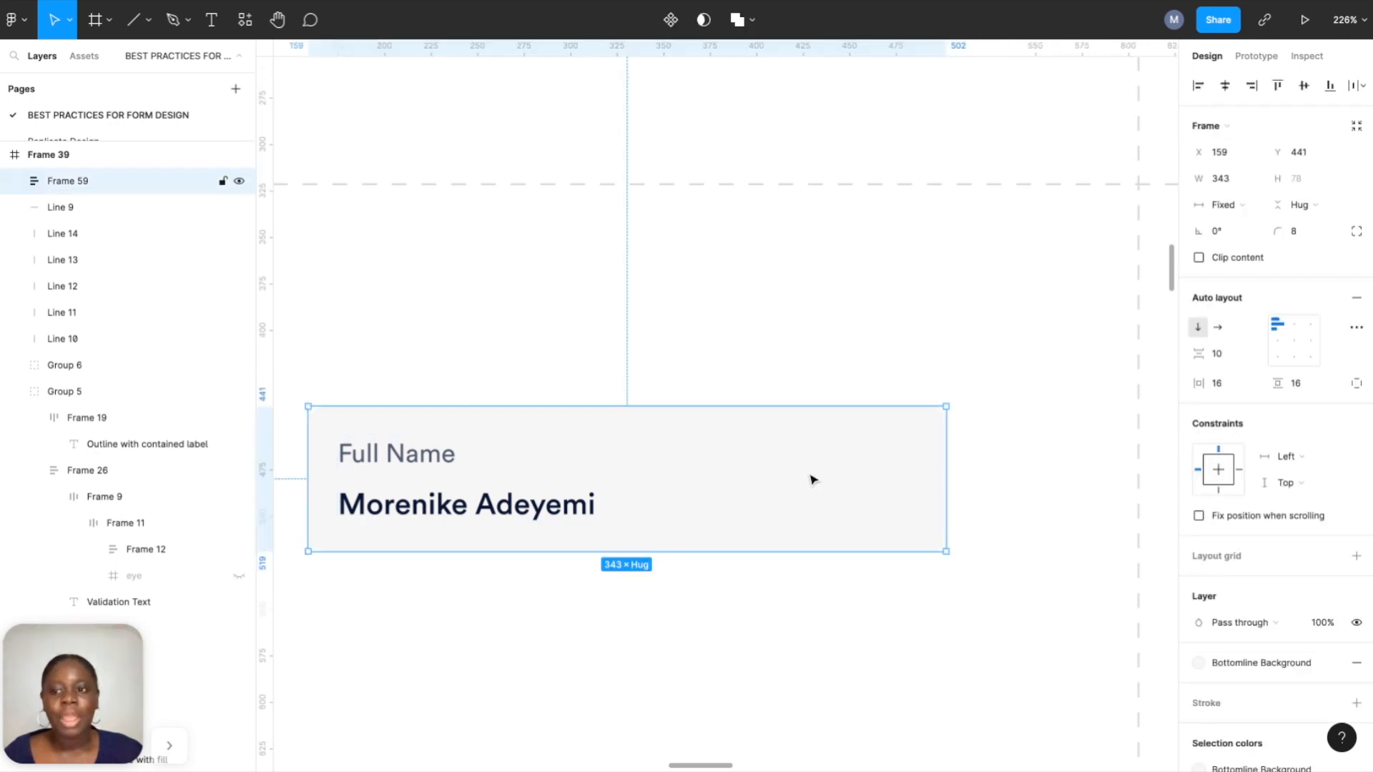
scroll(1282, 576, "down", 2)
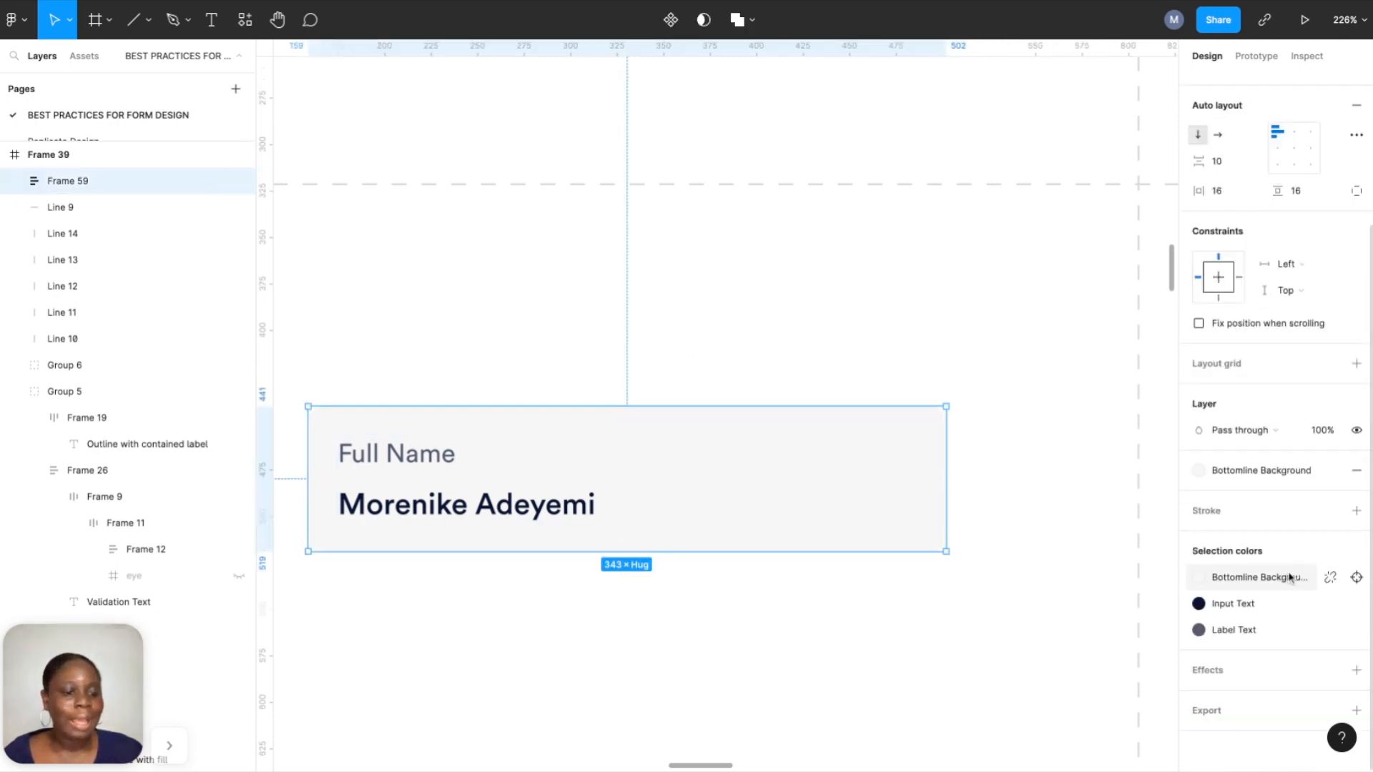
left_click(1357, 511)
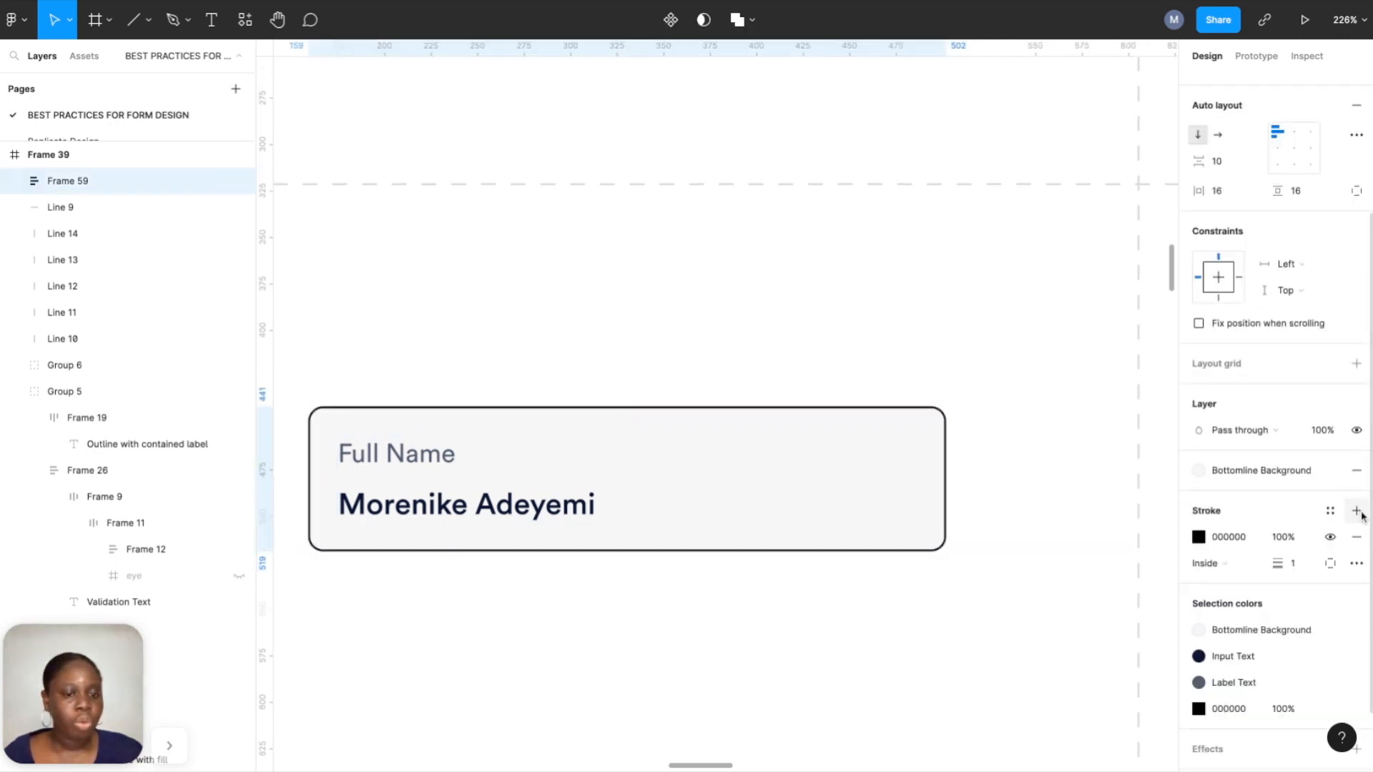
left_click(1331, 564)
left_click(1323, 636)
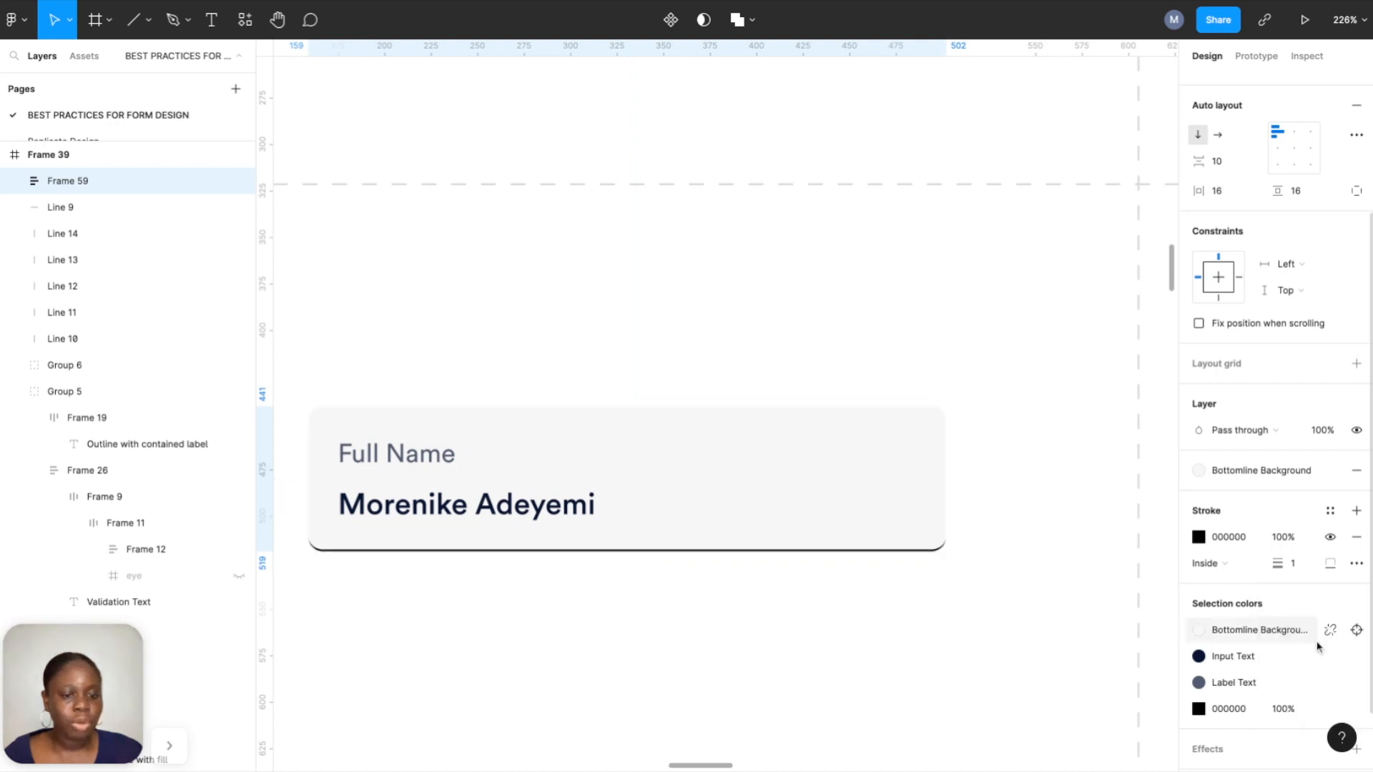
Set the card's bottom-left and bottom-right corner radii to 0.
left_click(956, 624)
scroll(951, 616, "left", 2)
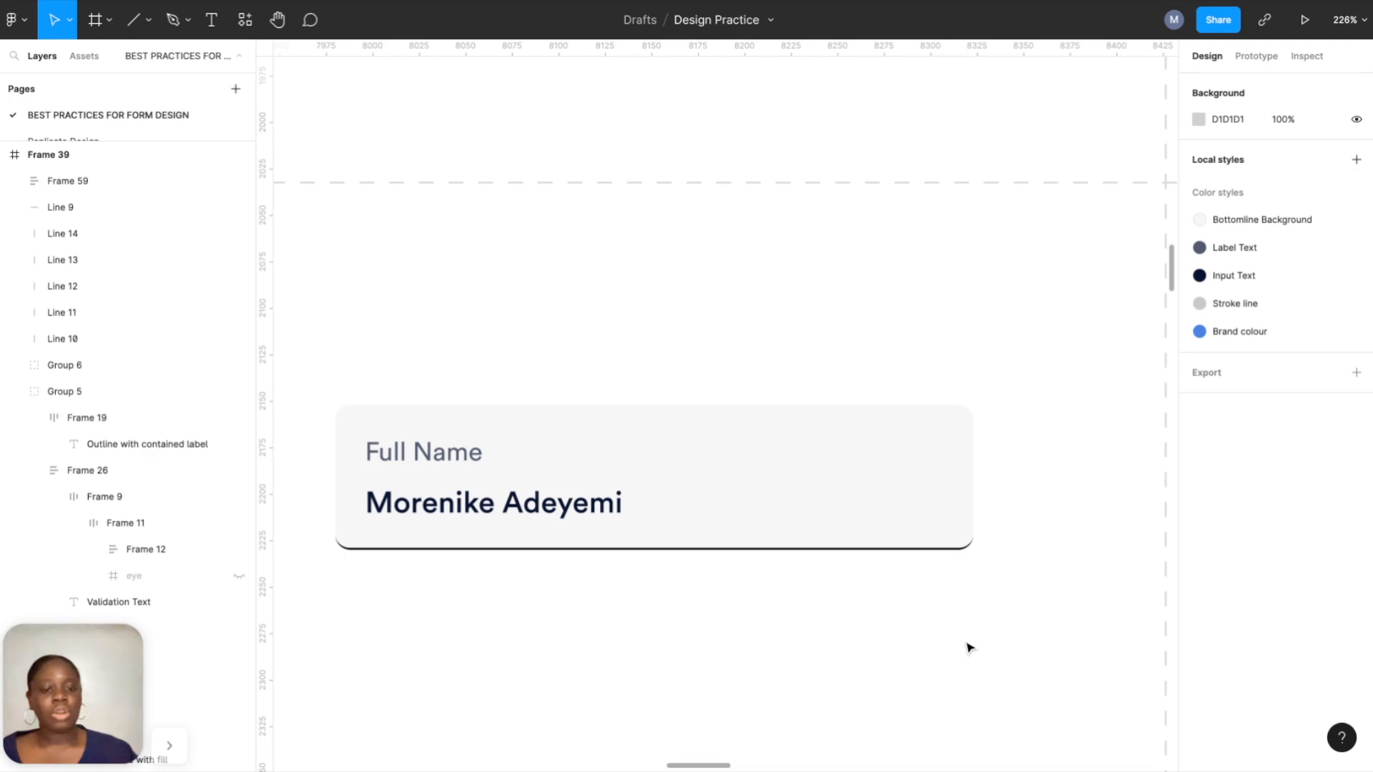
left_click(932, 508)
left_click(1358, 233)
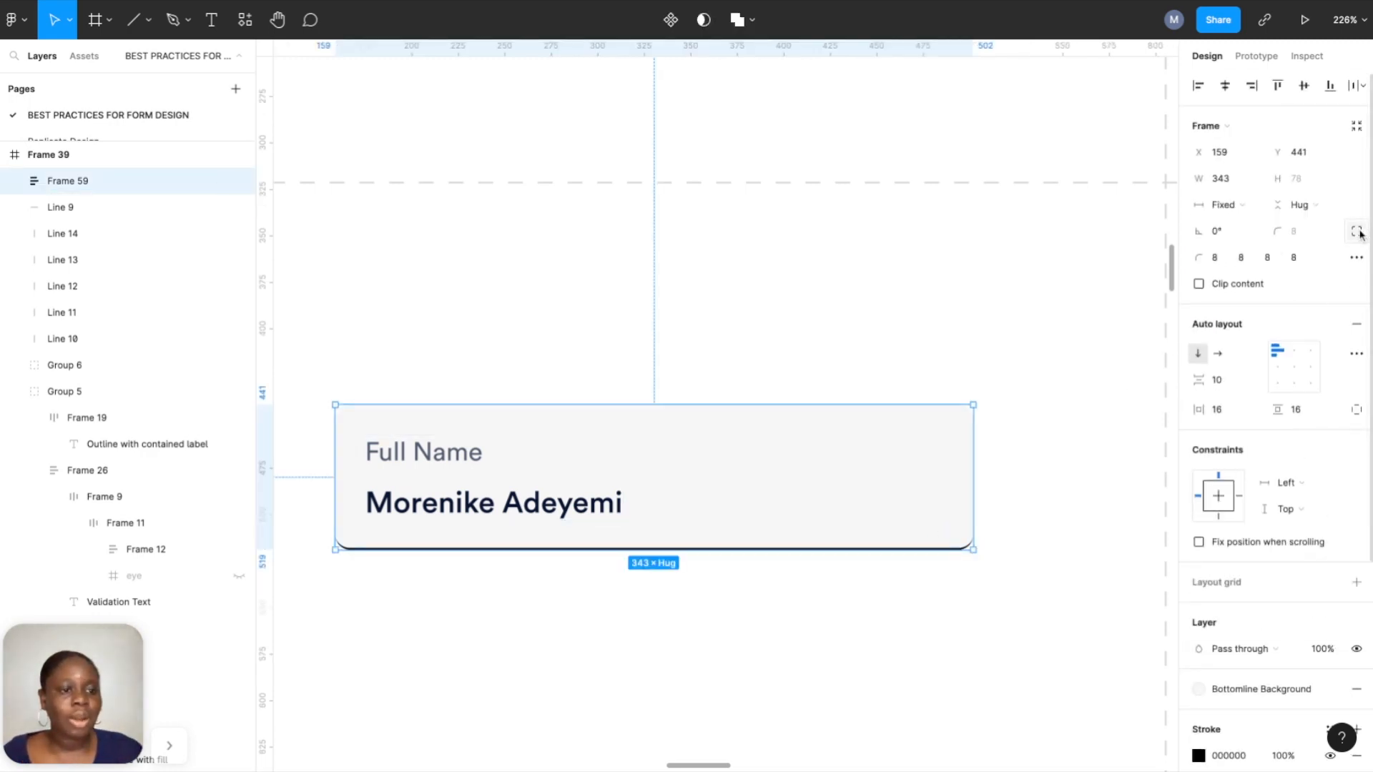
left_click(1294, 260)
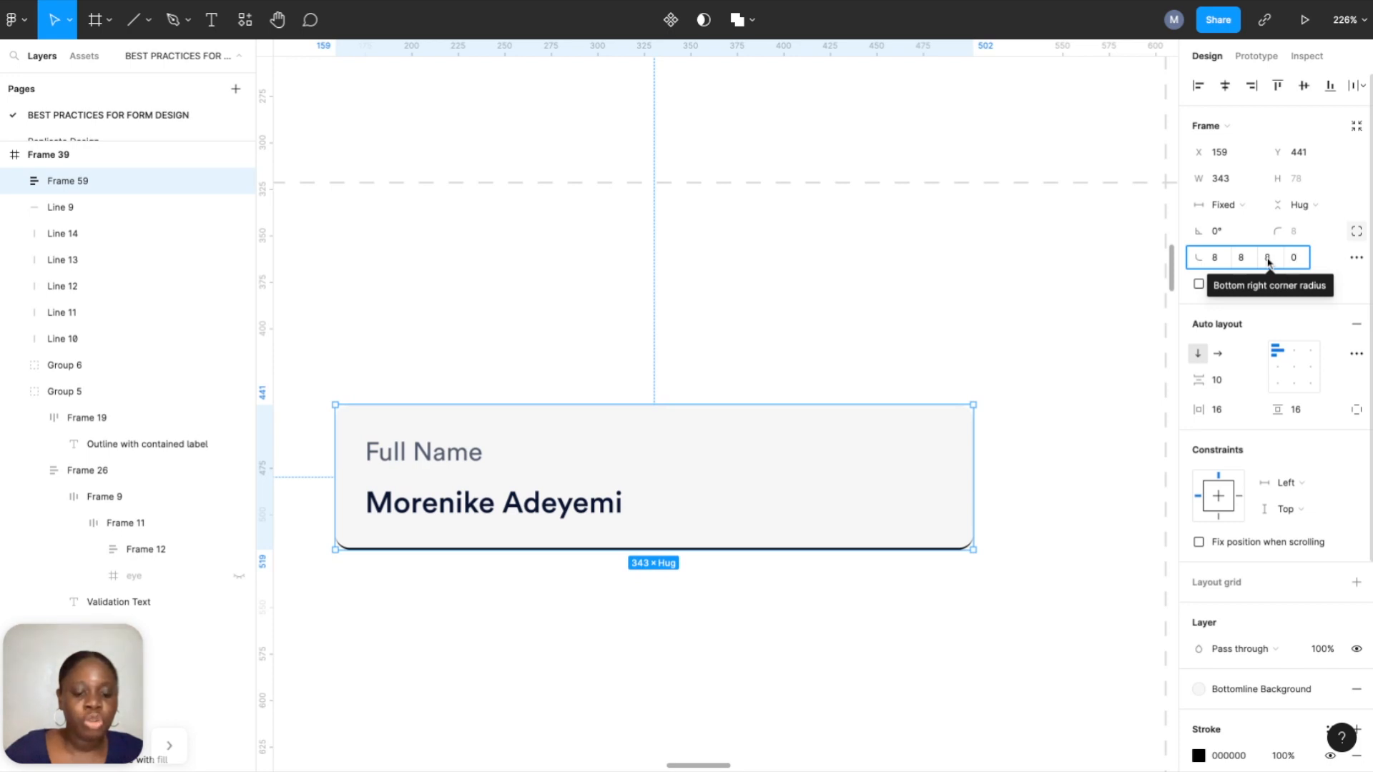
left_click(1268, 262)
type("0")
left_click(1084, 326)
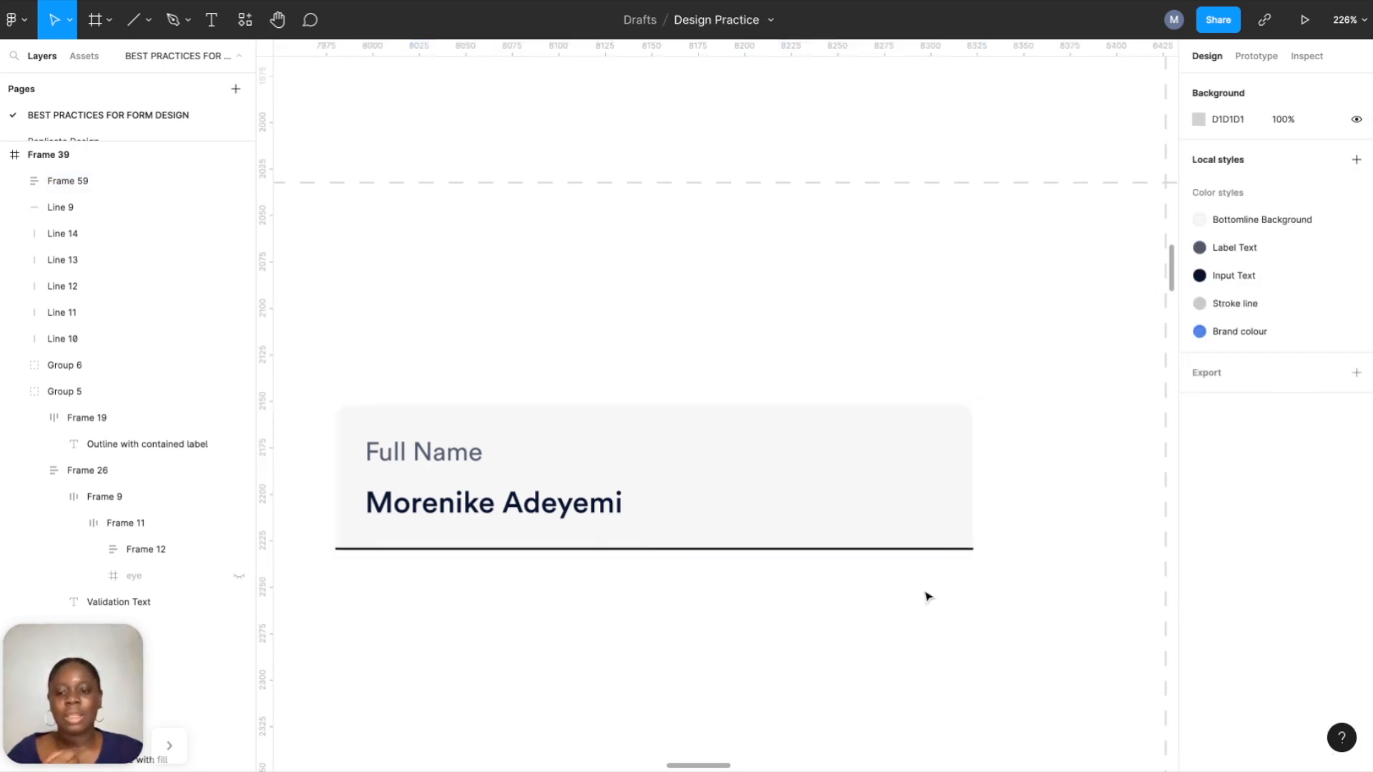
Apply a dark colour style to the card's bottom stroke.
left_click(895, 512)
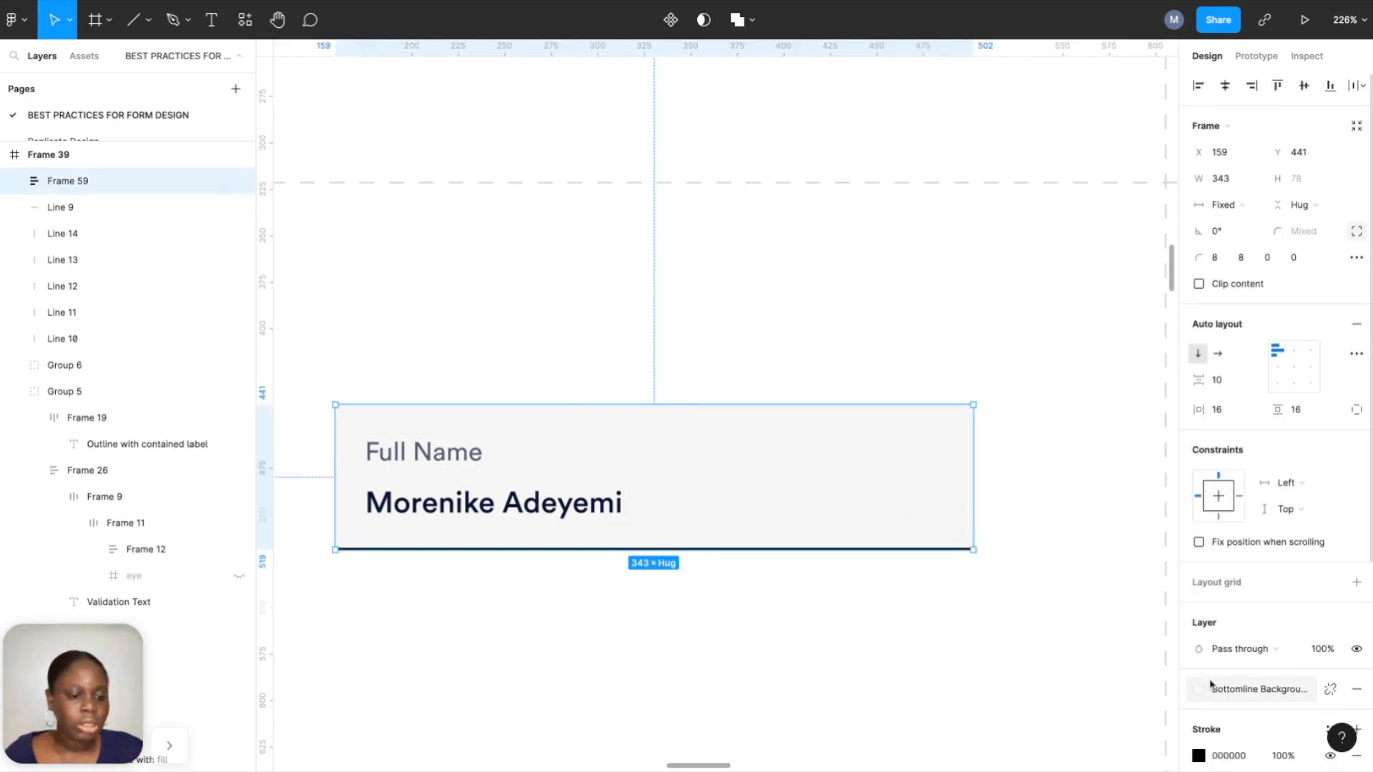
scroll(1301, 496, "down", 4)
left_click(1331, 432)
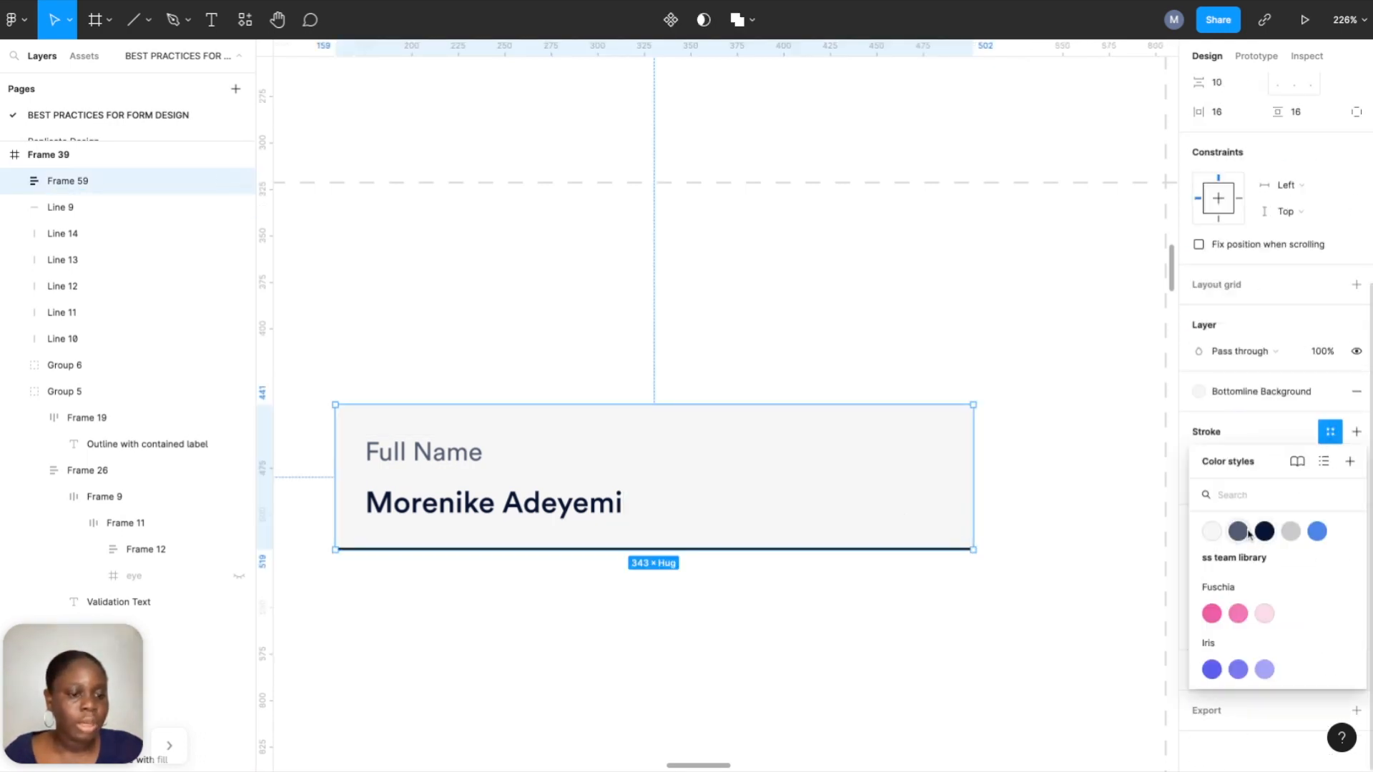
left_click(1264, 537)
left_click(1080, 574)
scroll(1081, 575, "down", 3)
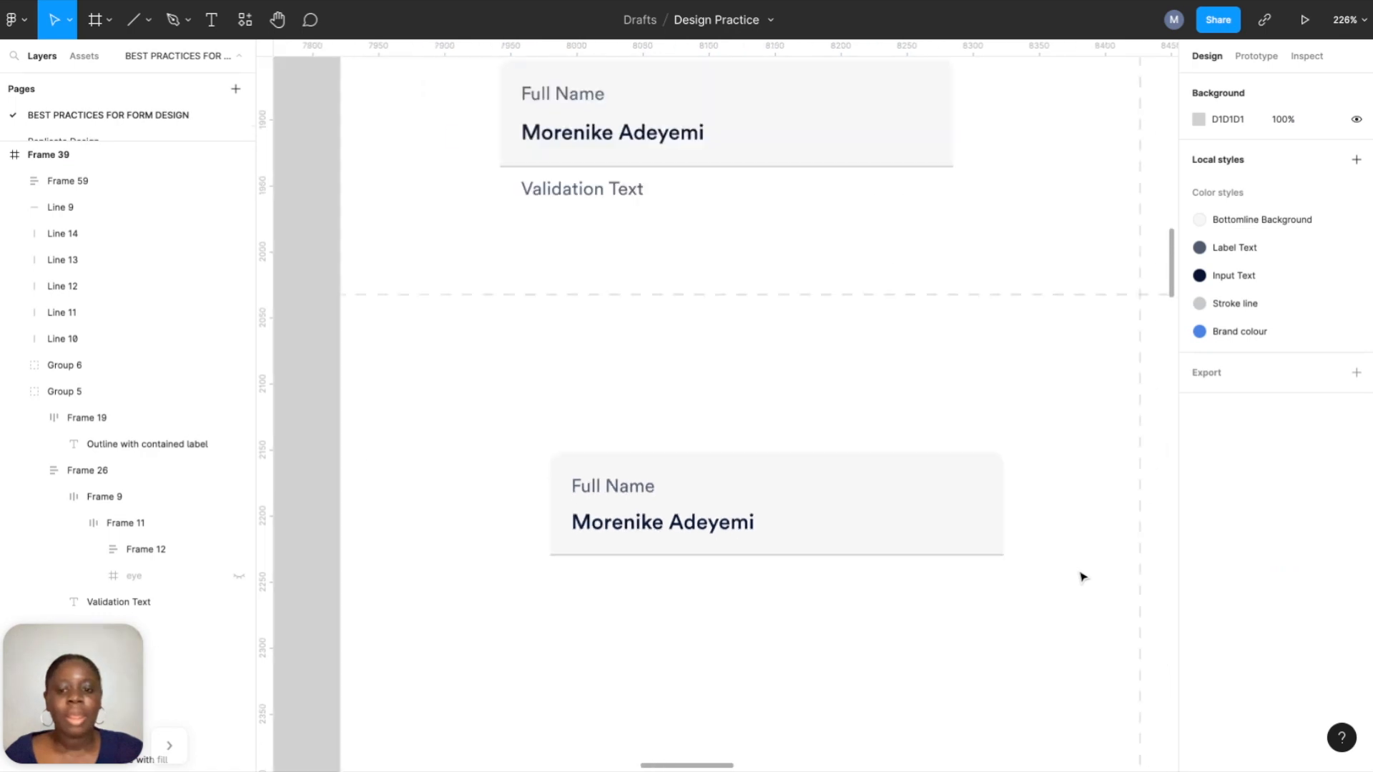
Place a copy of the Full Name text block below the card.
scroll(1088, 605, "right", 3)
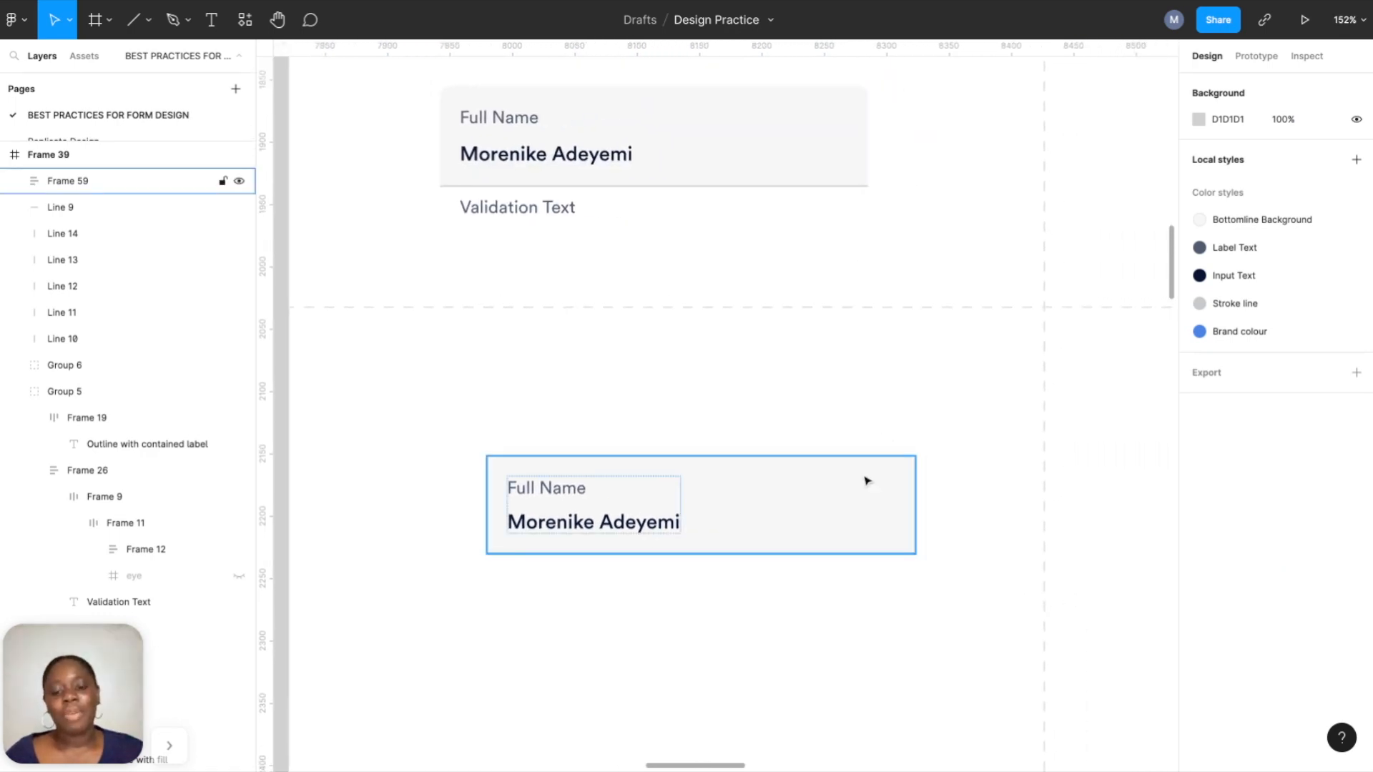
scroll(868, 483, "up", 1)
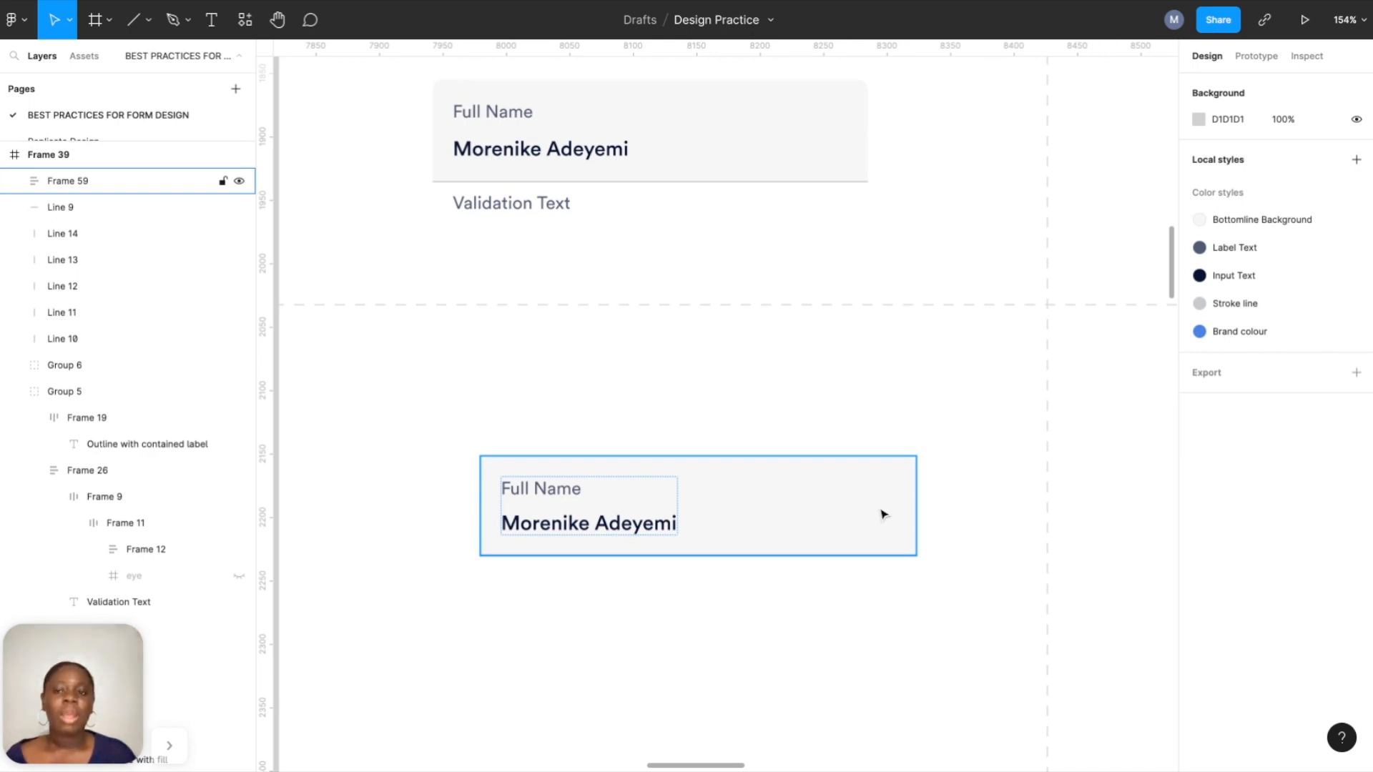
scroll(875, 510, "down", 6)
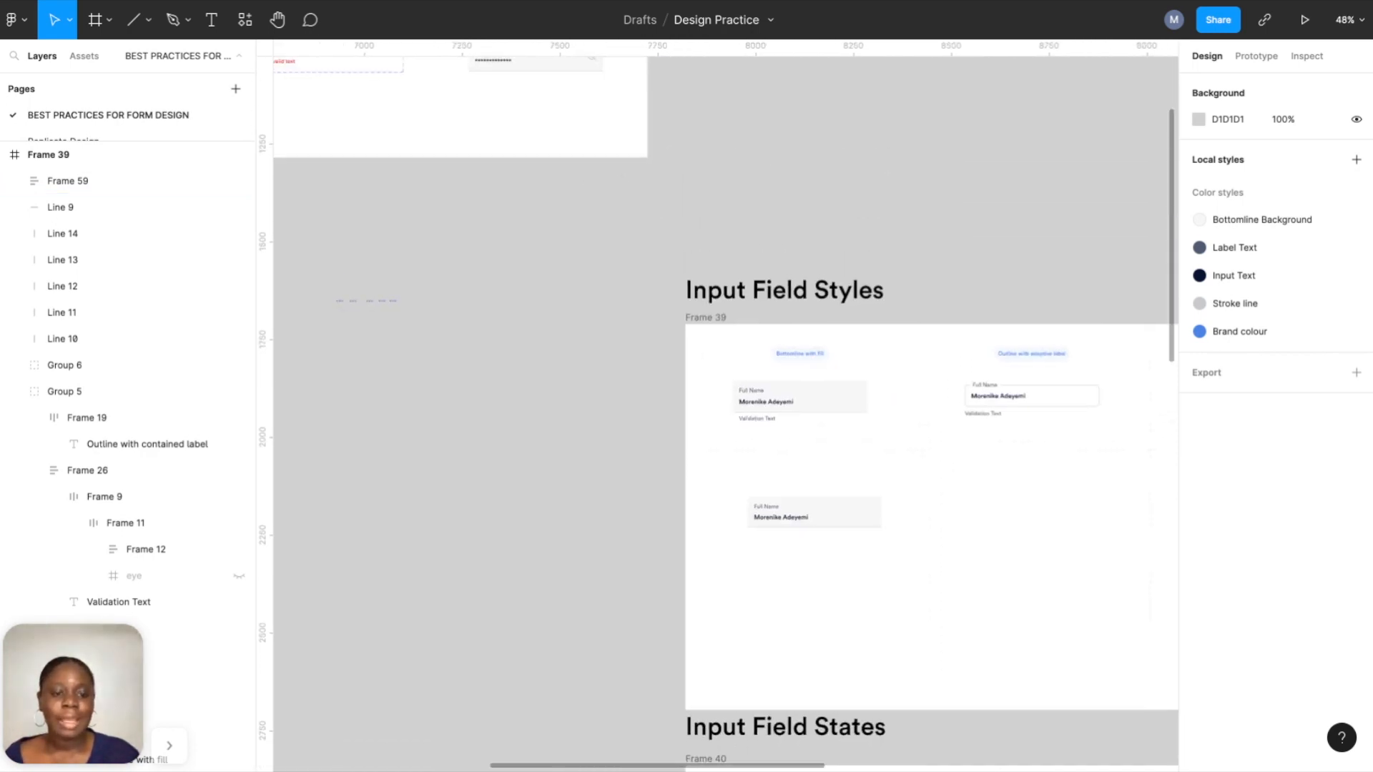
scroll(876, 510, "right", 8)
scroll(876, 510, "down", 5)
scroll(892, 487, "down", 1)
scroll(641, 491, "up", 5)
scroll(641, 491, "left", 1)
scroll(643, 493, "down", 2)
scroll(644, 493, "up", 4)
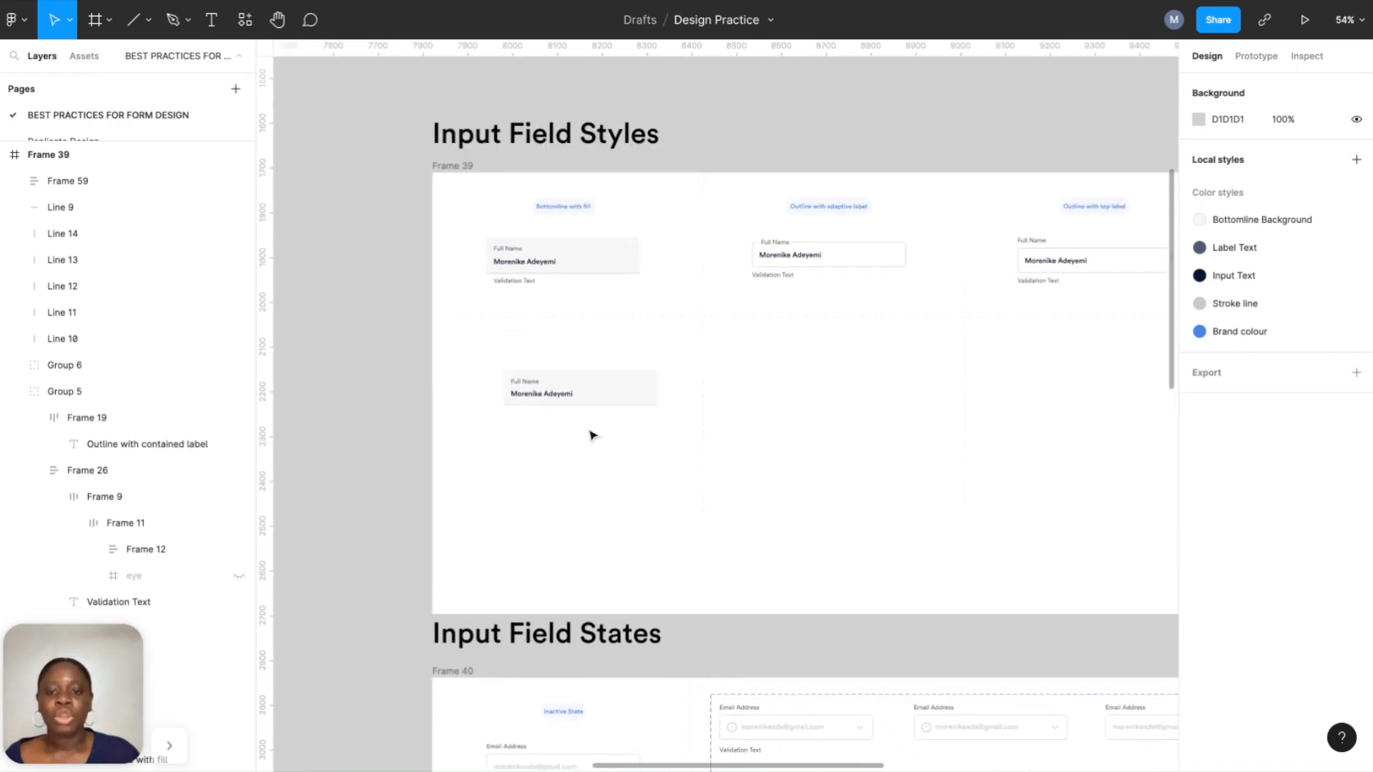
scroll(592, 435, "up", 3)
double_click(500, 363)
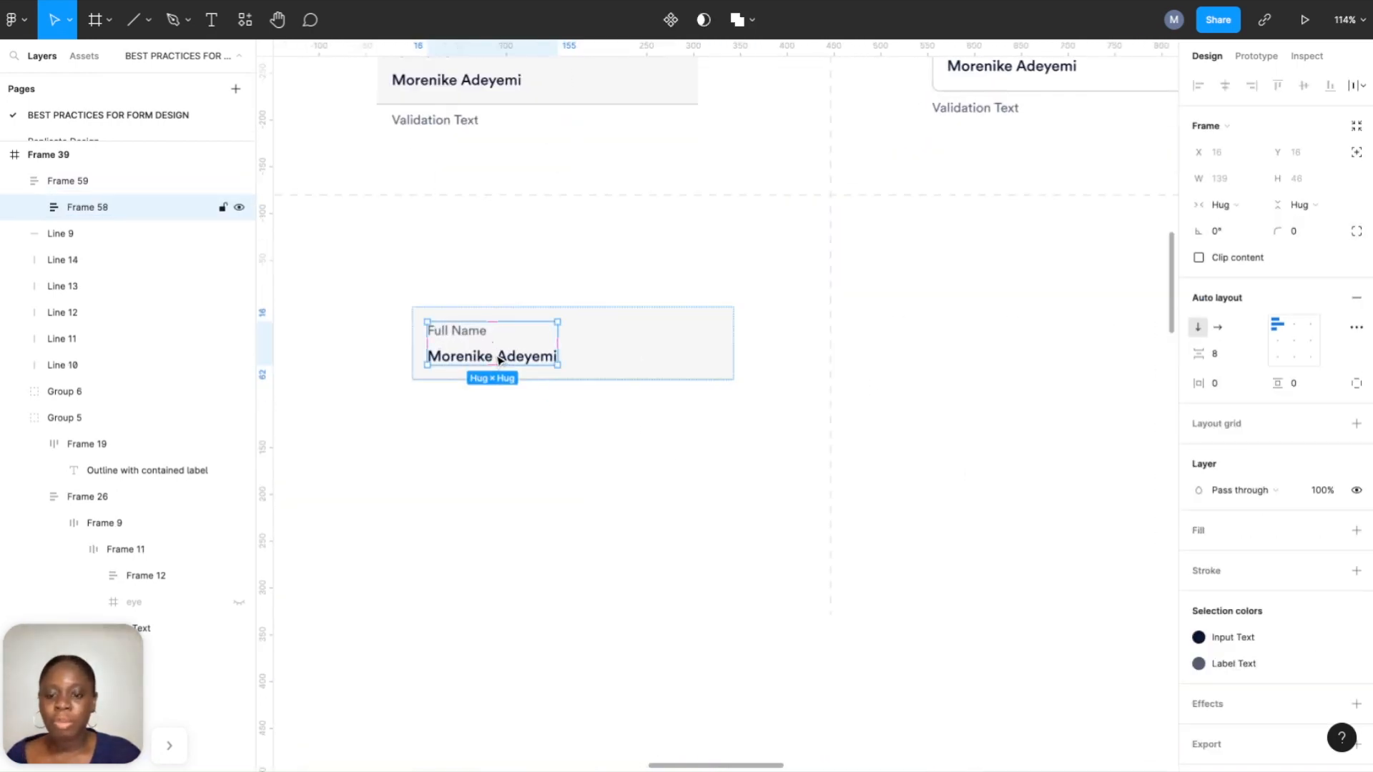
left_click_drag(499, 360, 504, 503)
left_click(662, 465)
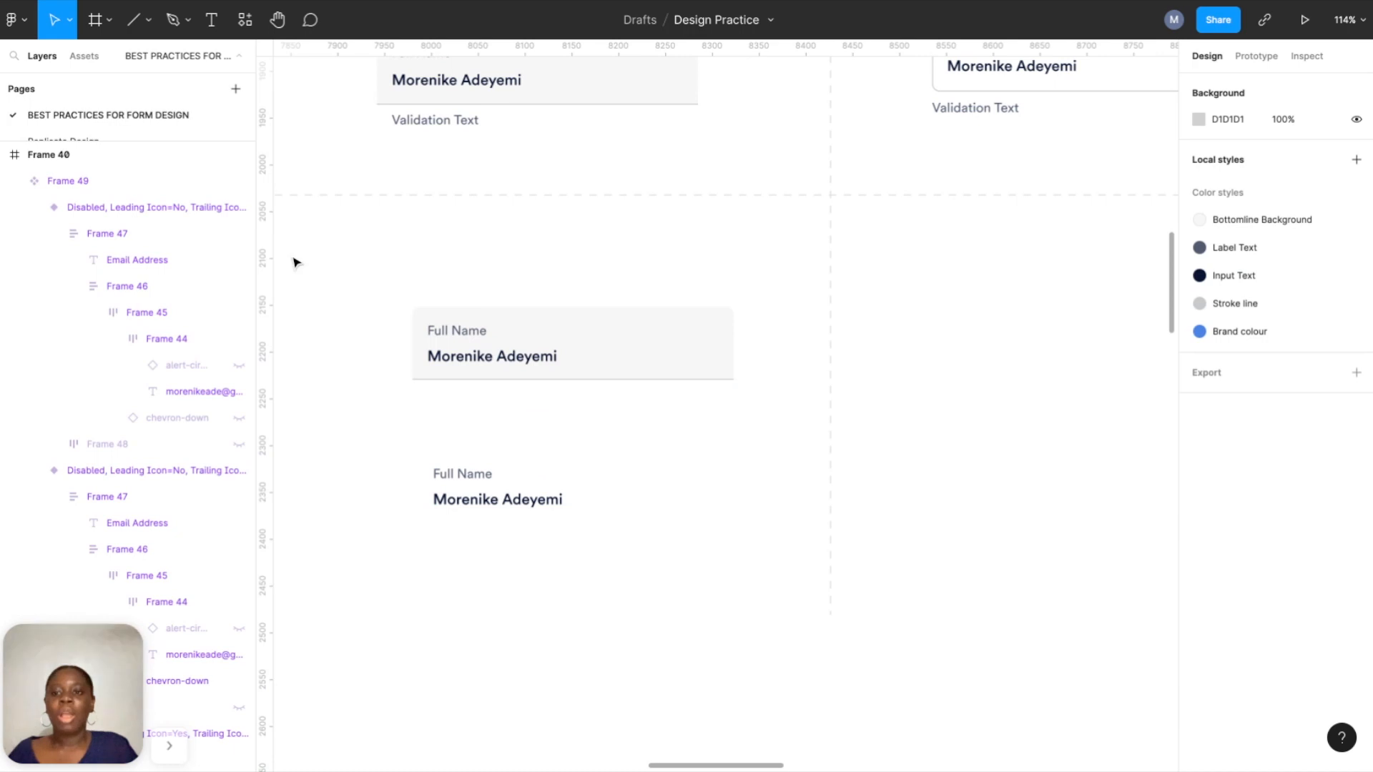
Add a chevron-down icon beside the copy, centre them vertically, and wrap both in auto layout.
left_click(84, 56)
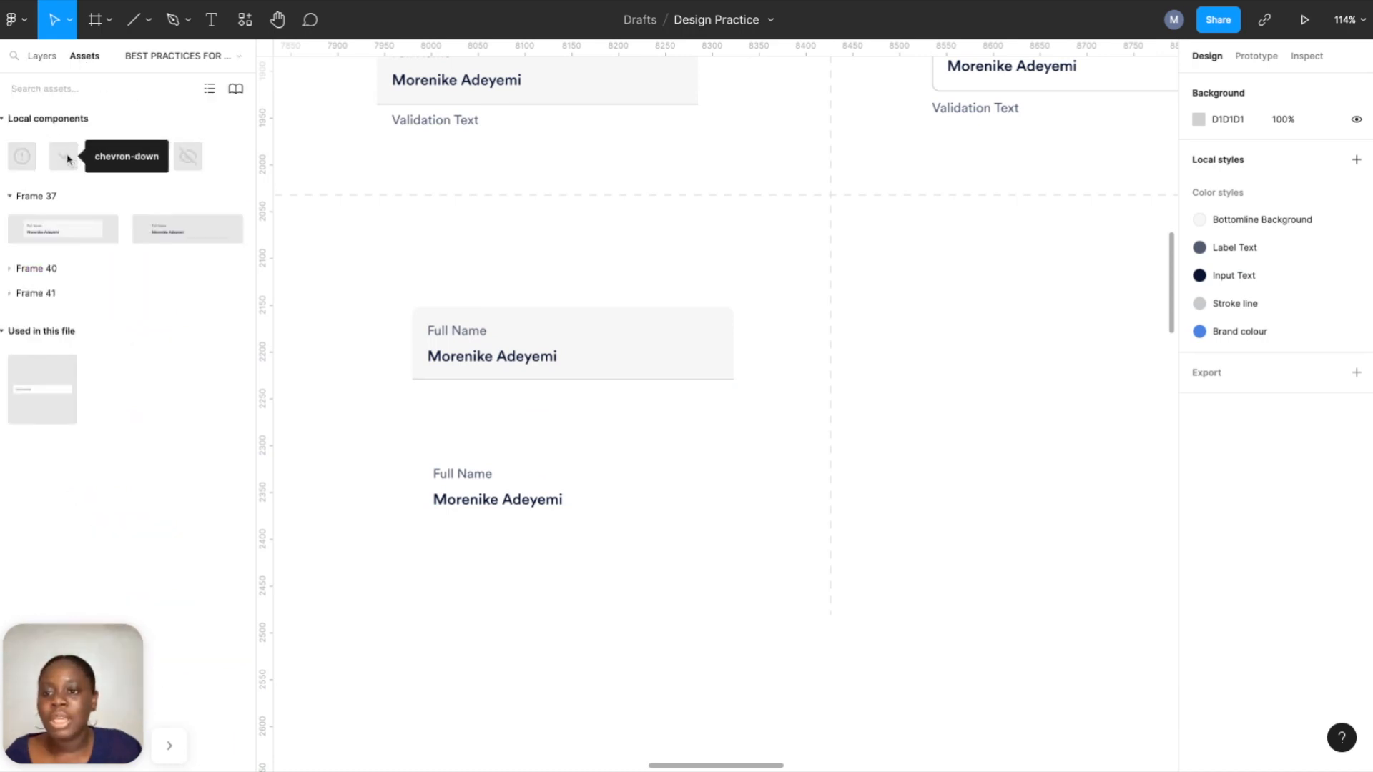
left_click_drag(62, 161, 678, 506)
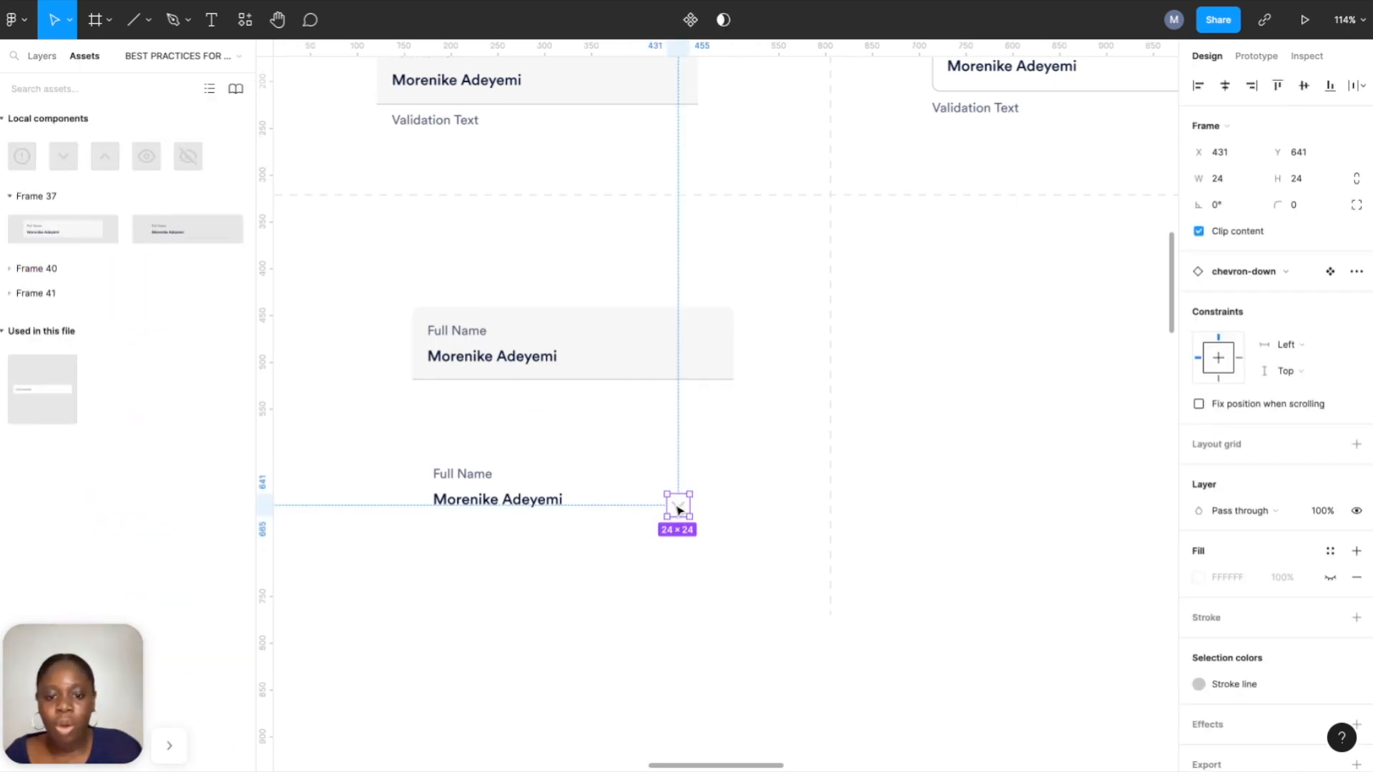
left_click(494, 481, "shift")
left_click(1309, 86)
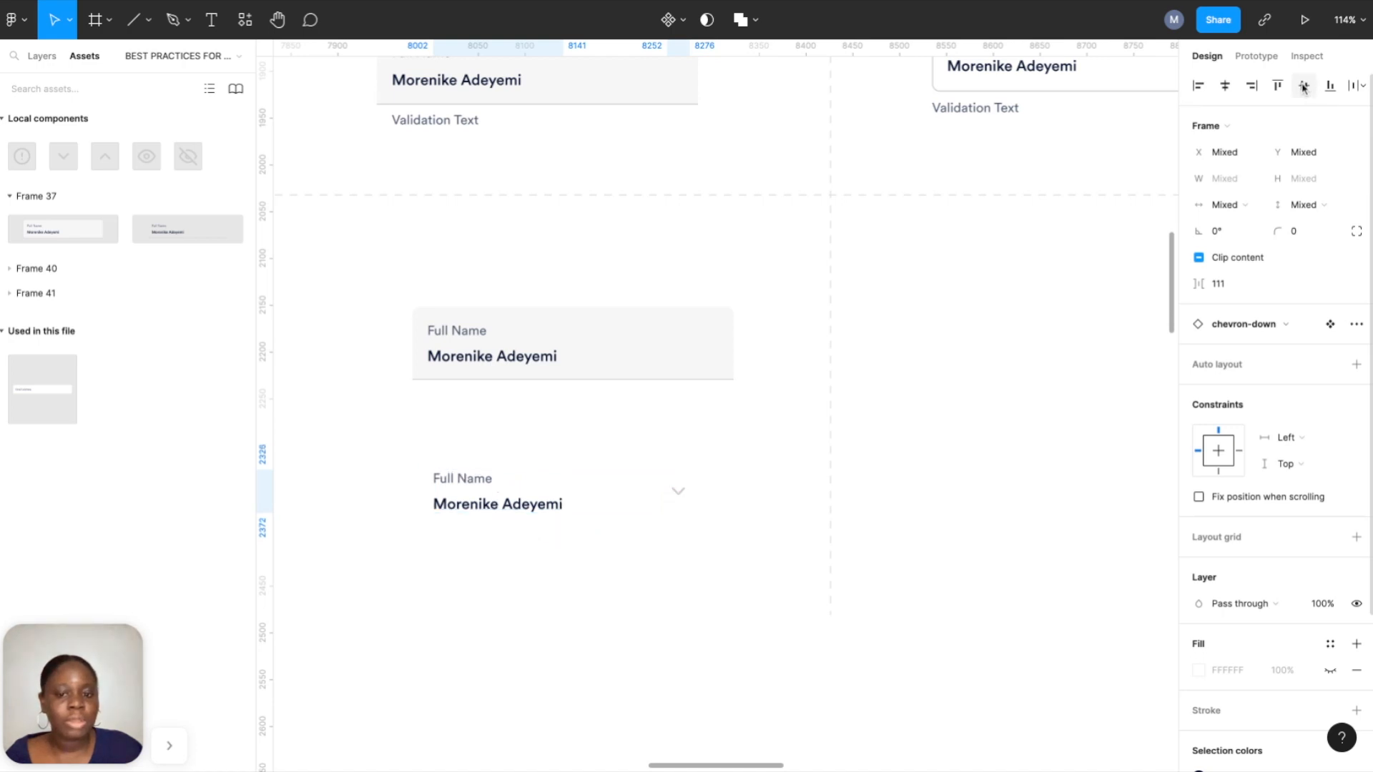
left_click(1357, 365)
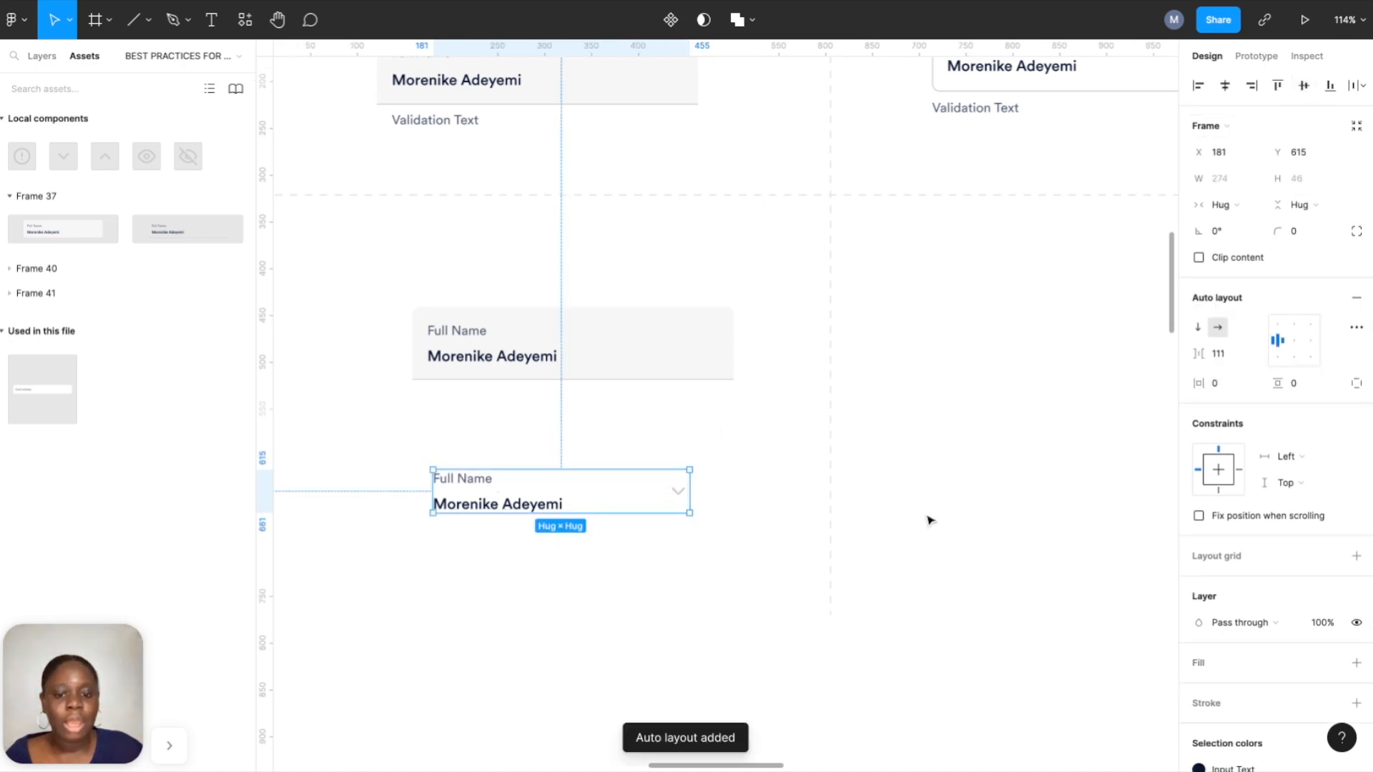
Reapply auto layout to the combined field and fill it with Bottomline Background.
right_click(536, 508)
left_click(564, 459)
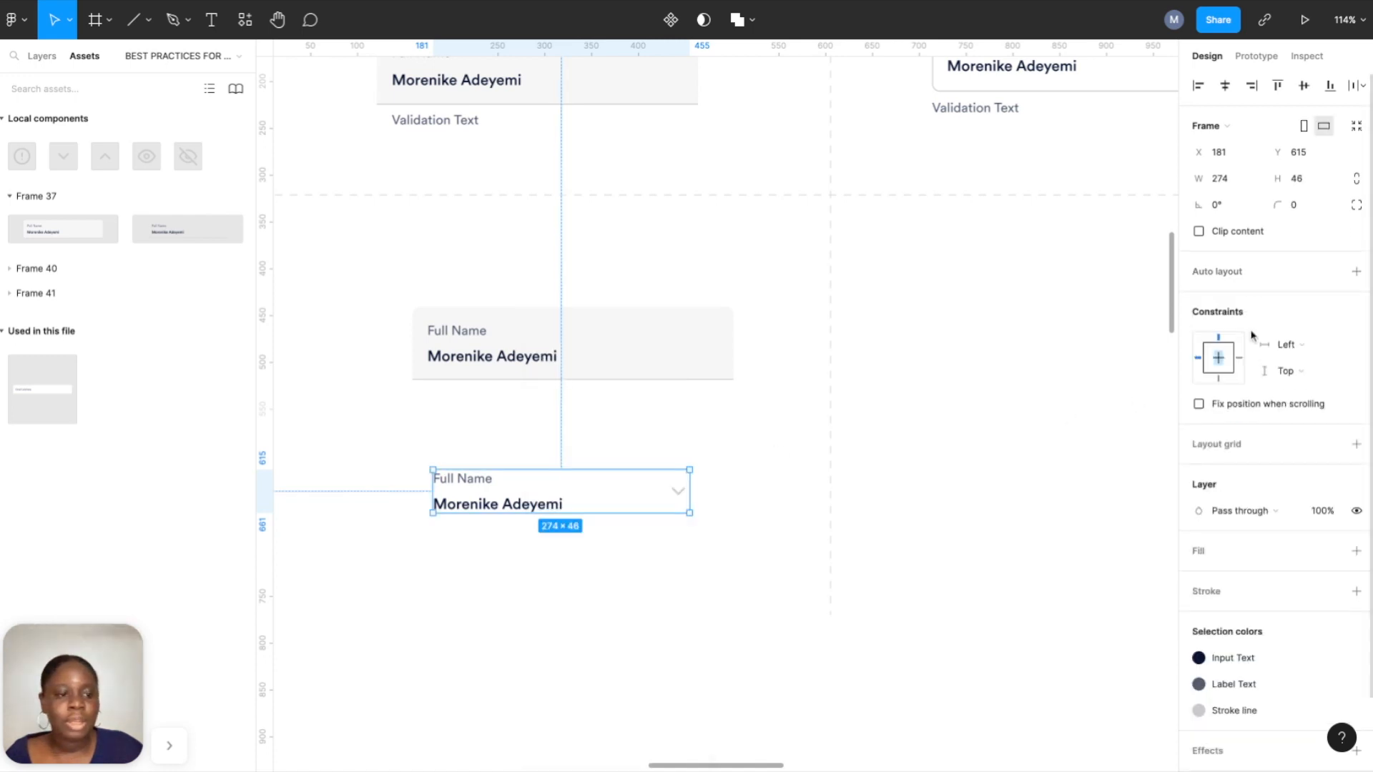
left_click(1356, 271)
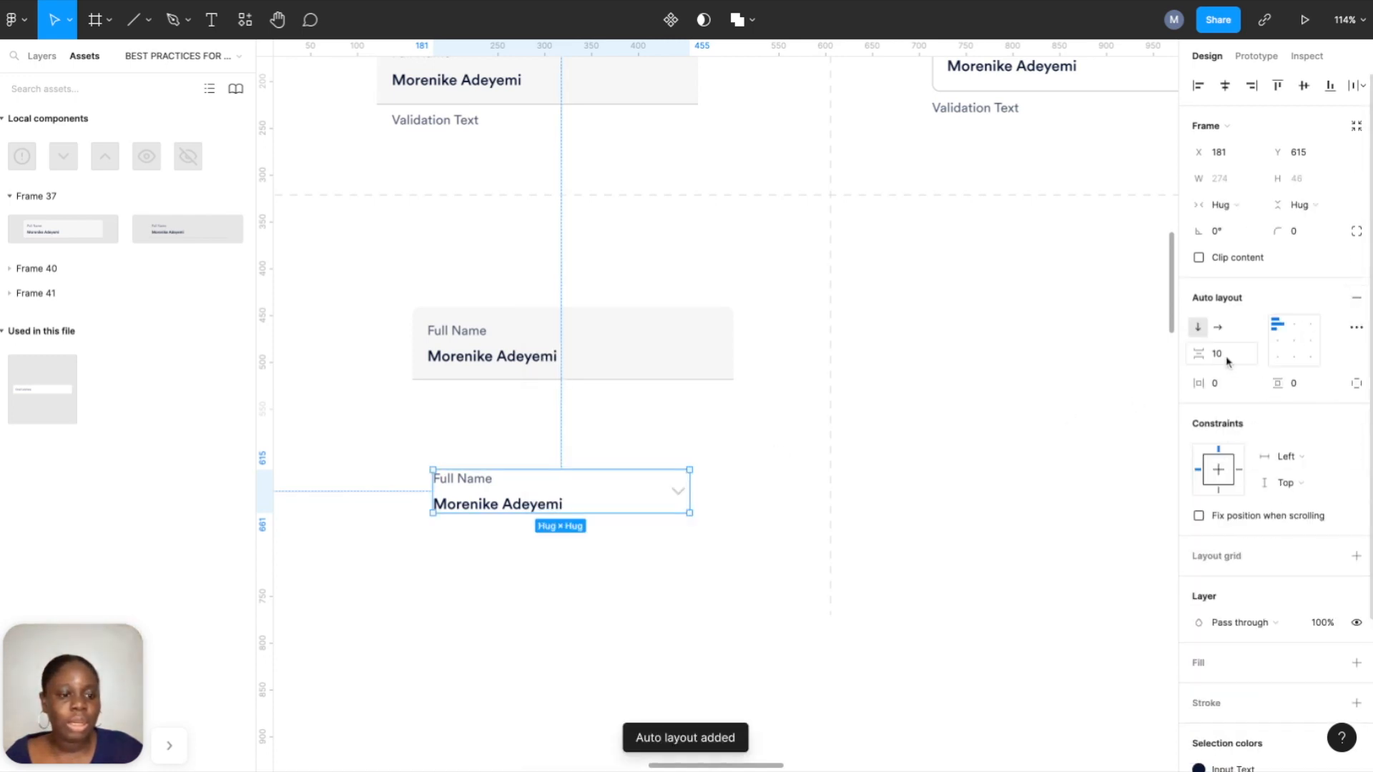
left_click(1357, 663)
left_click(1330, 663)
left_click(1215, 612)
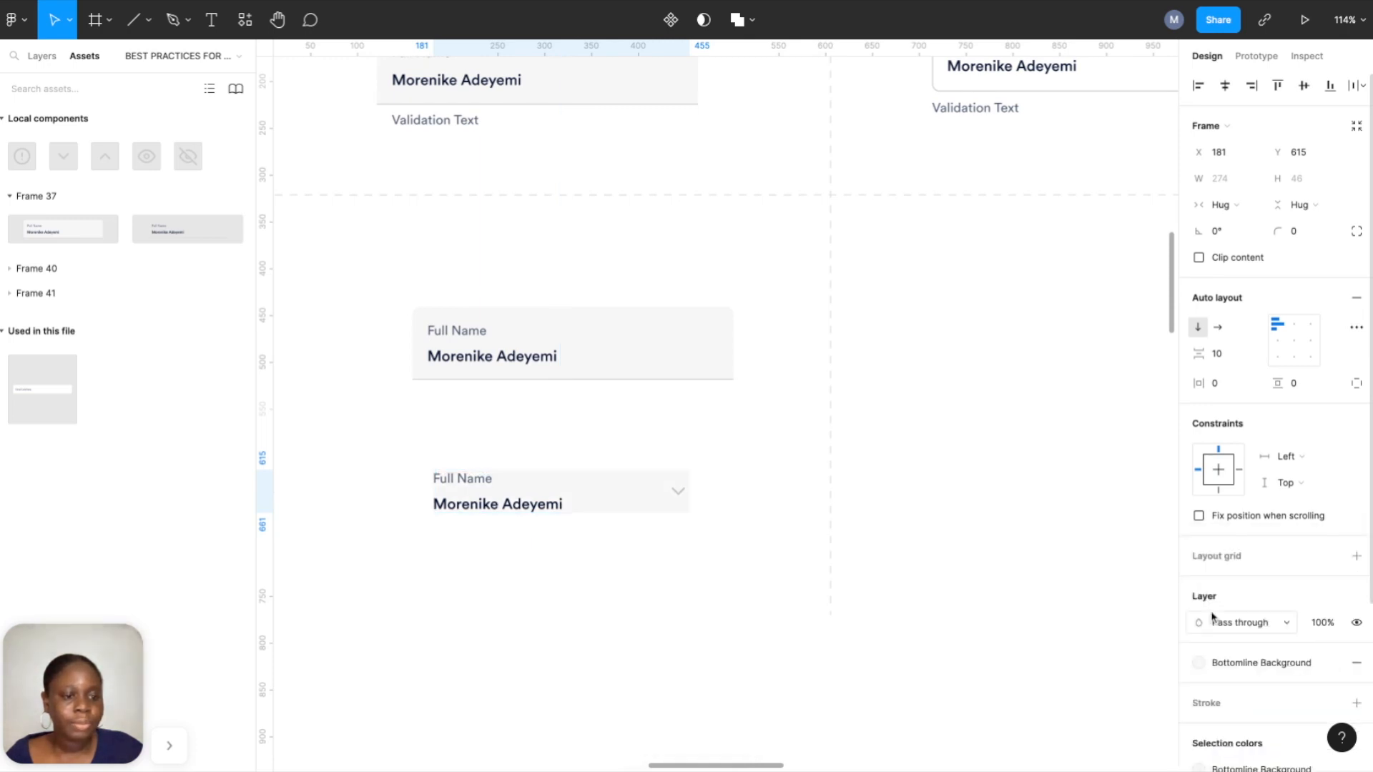
Give the field 16 horizontal and vertical padding and widen it to 390.
left_click(1236, 385)
type("16")
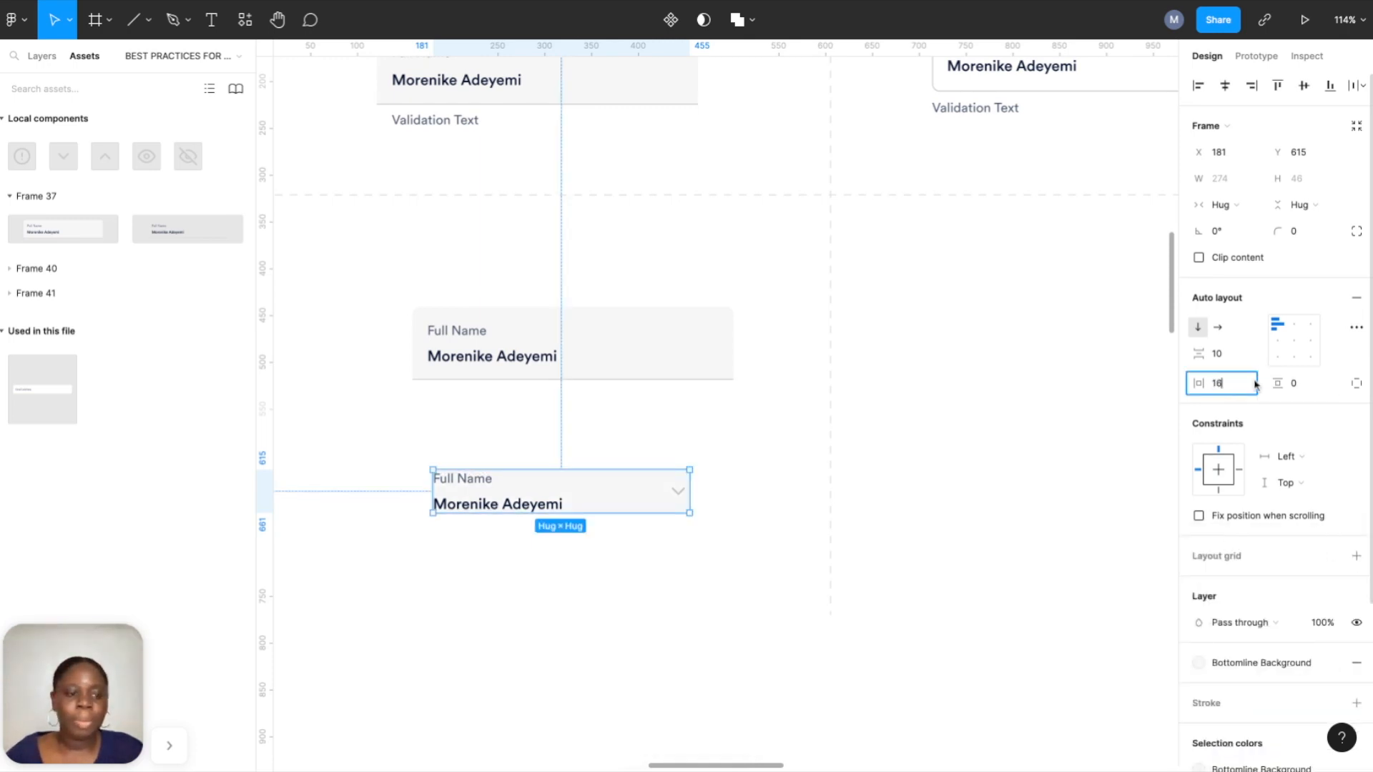
left_click(1298, 384)
type("16")
key("Return")
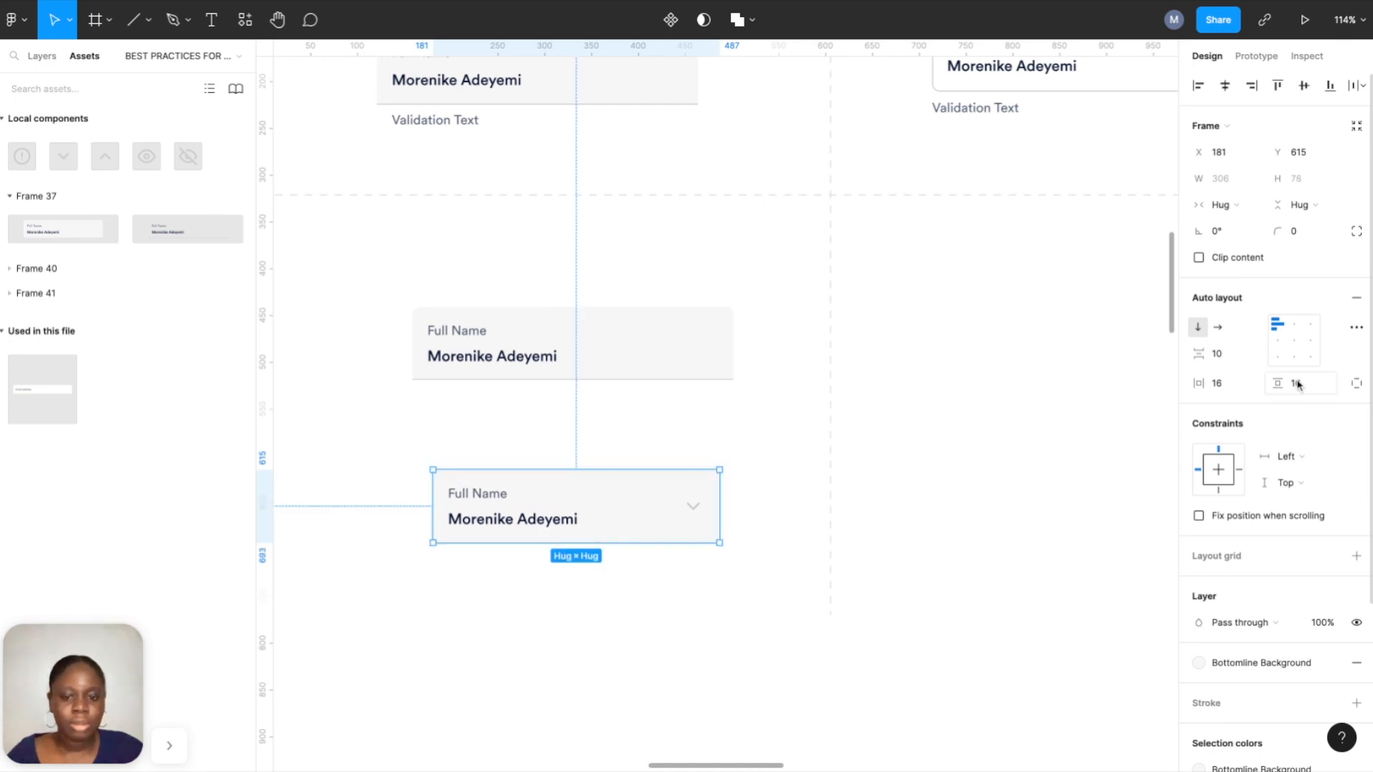
left_click_drag(718, 490, 798, 493)
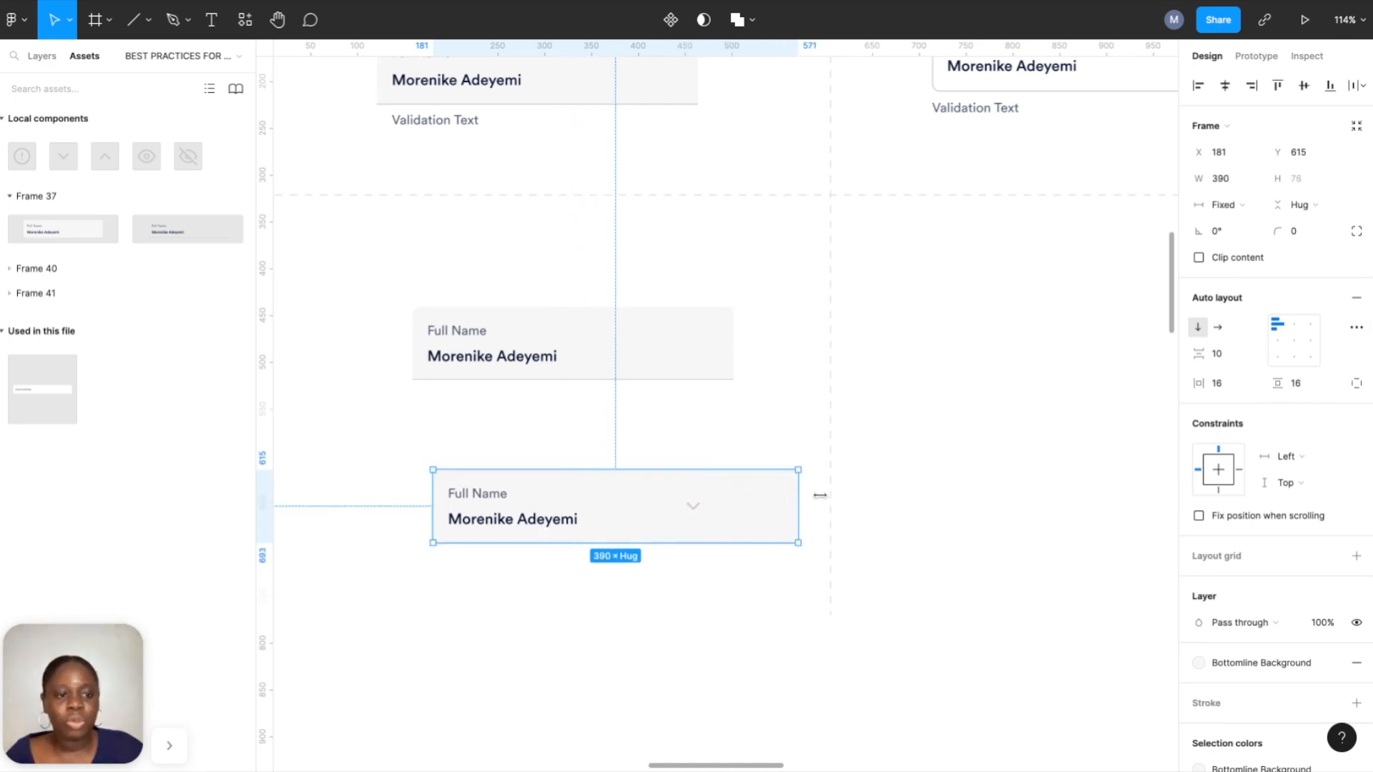
Make the inner contents fill the field width with space-between spacing.
double_click(689, 510)
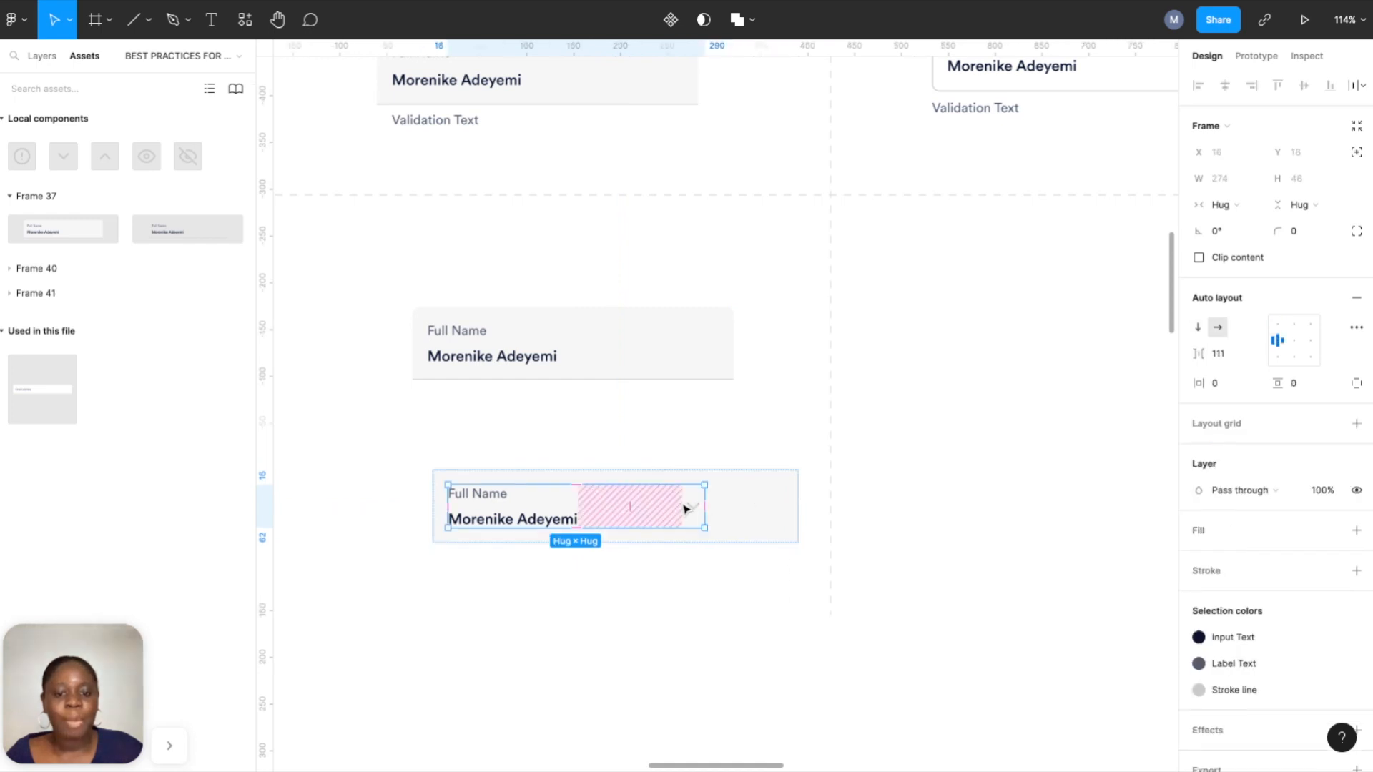
left_click(1230, 206)
left_click(1233, 225)
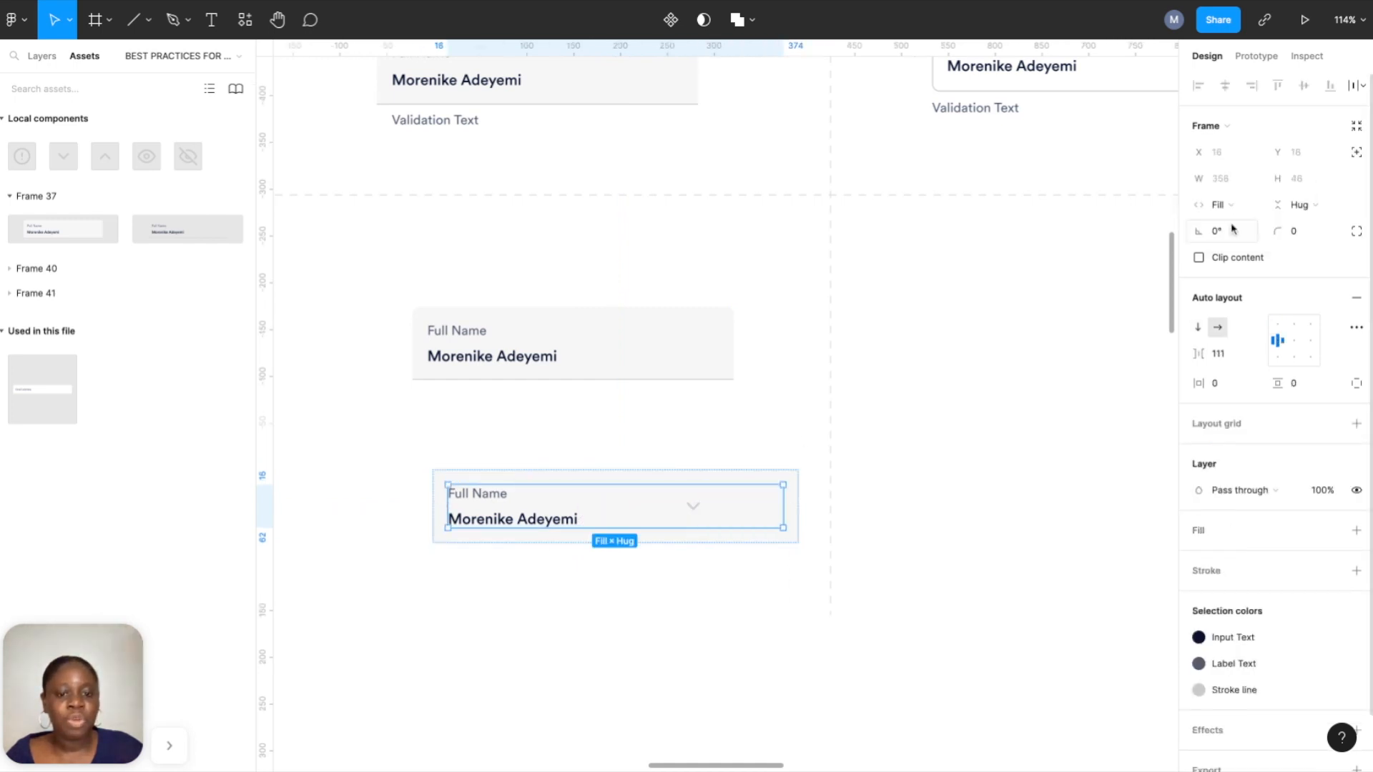
left_click(1357, 328)
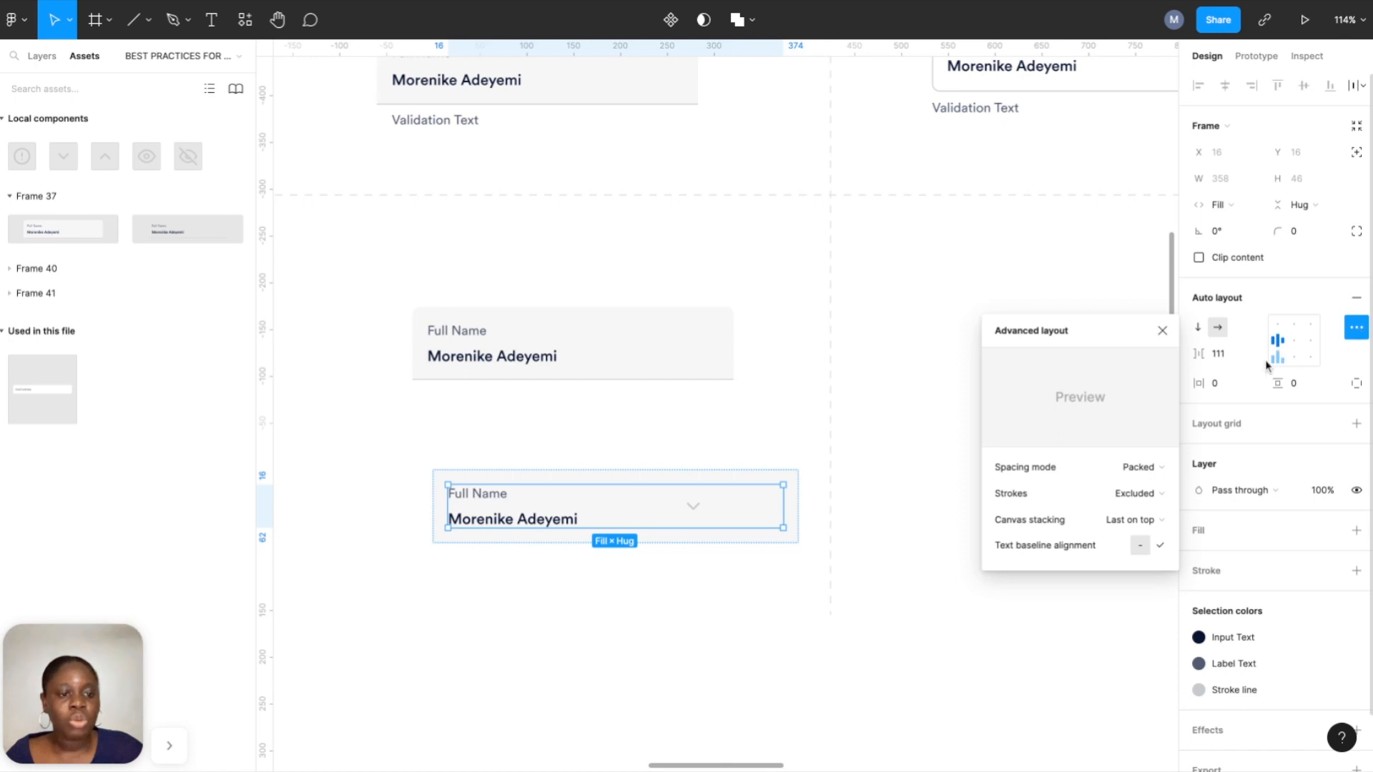
left_click(1143, 476)
left_click(1121, 487)
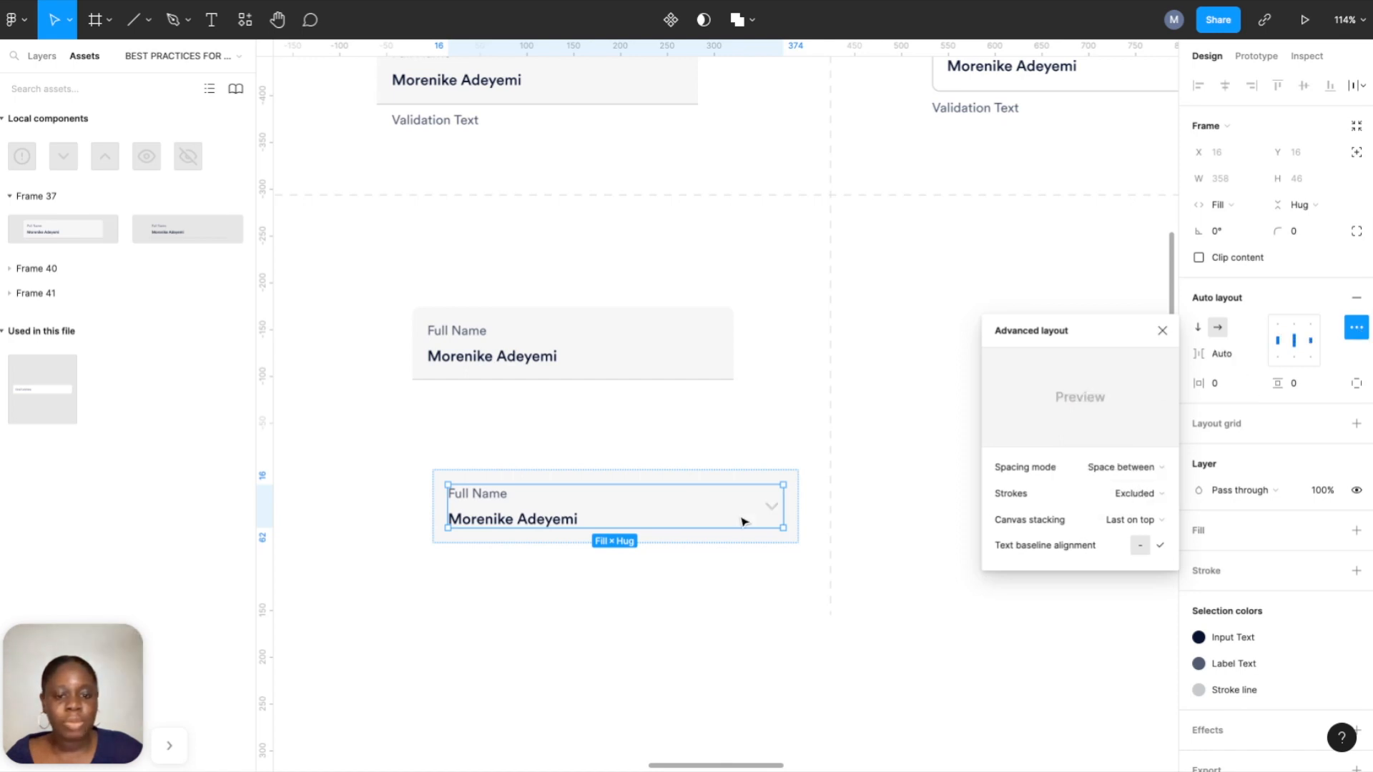
Set the label-and-value text group to fill the available width.
left_click(510, 520)
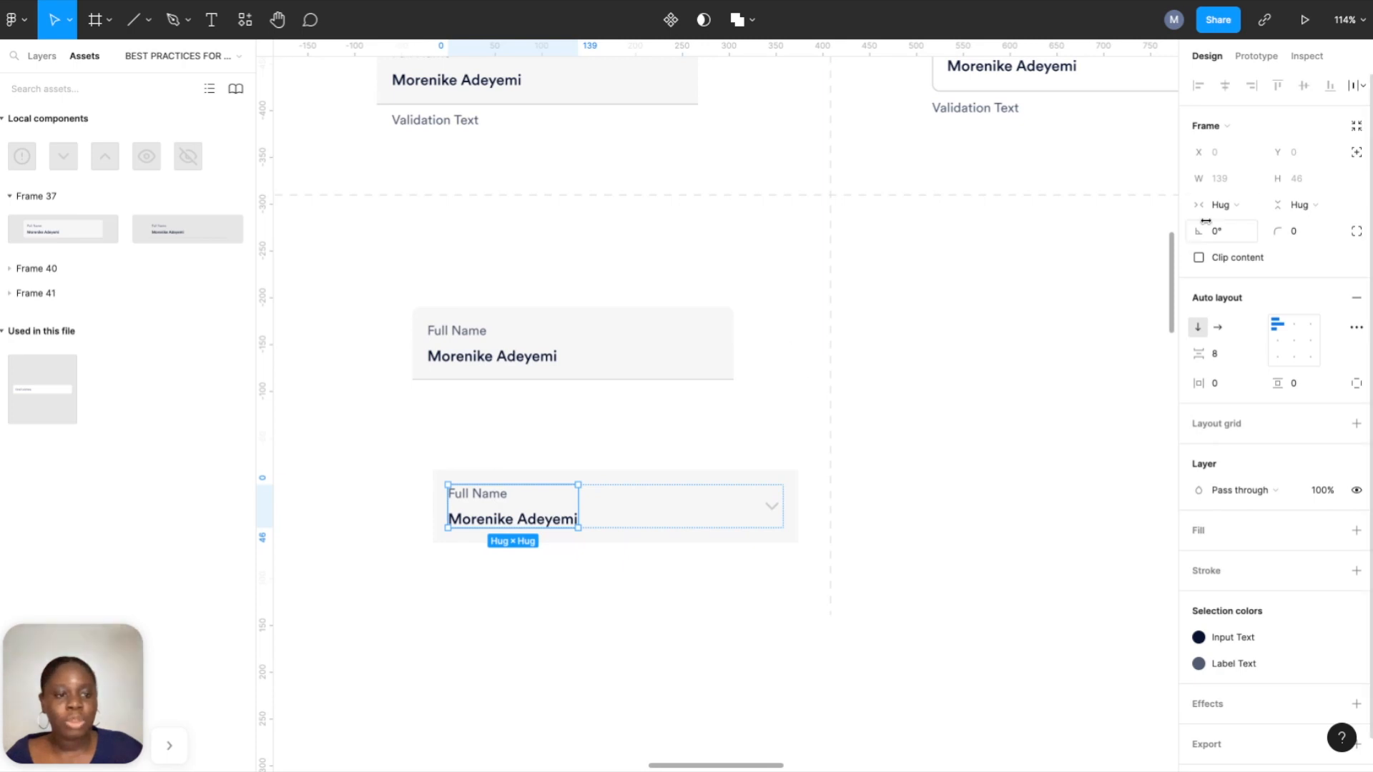
left_click(1220, 205)
left_click(1229, 226)
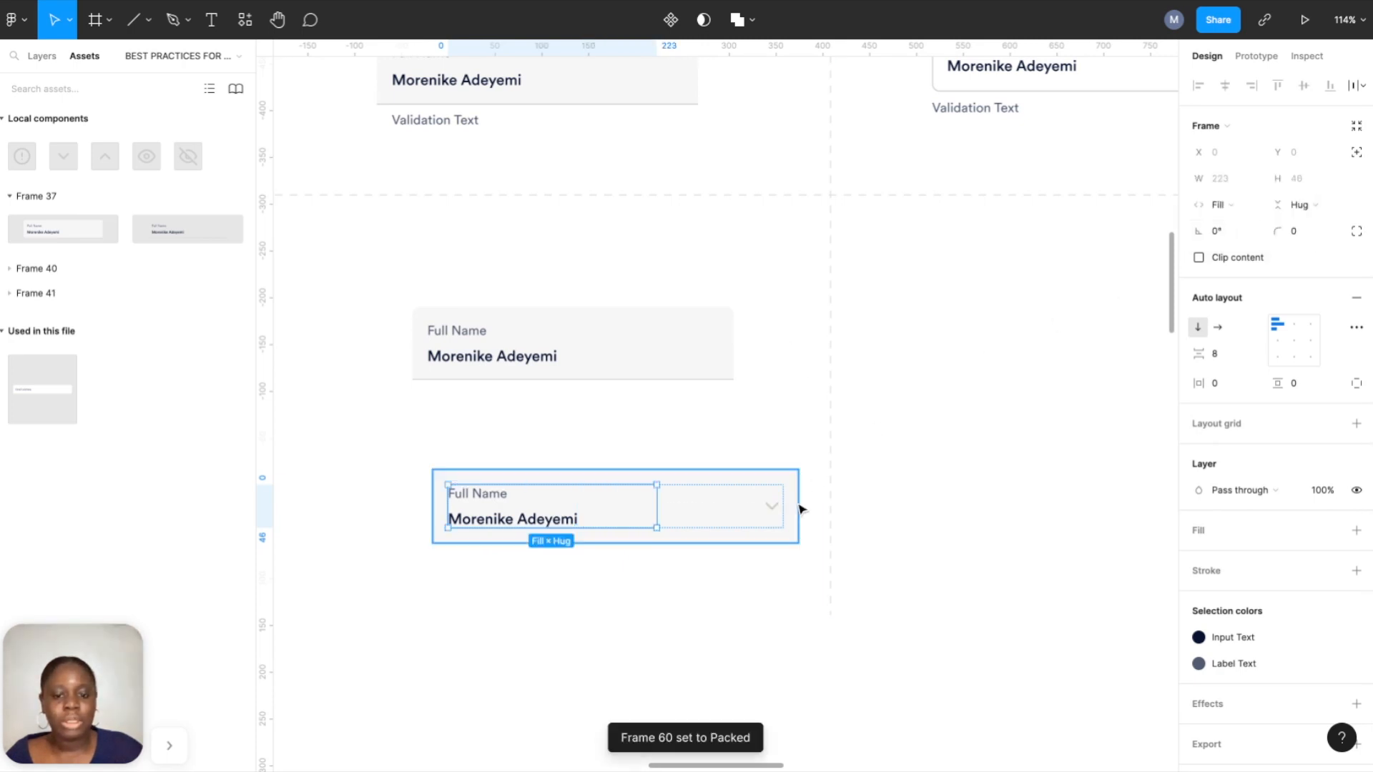
Locate the chevron icon in the layer tree and toggle its visibility off and back on.
left_click(785, 554)
left_click(775, 505)
left_click(775, 506)
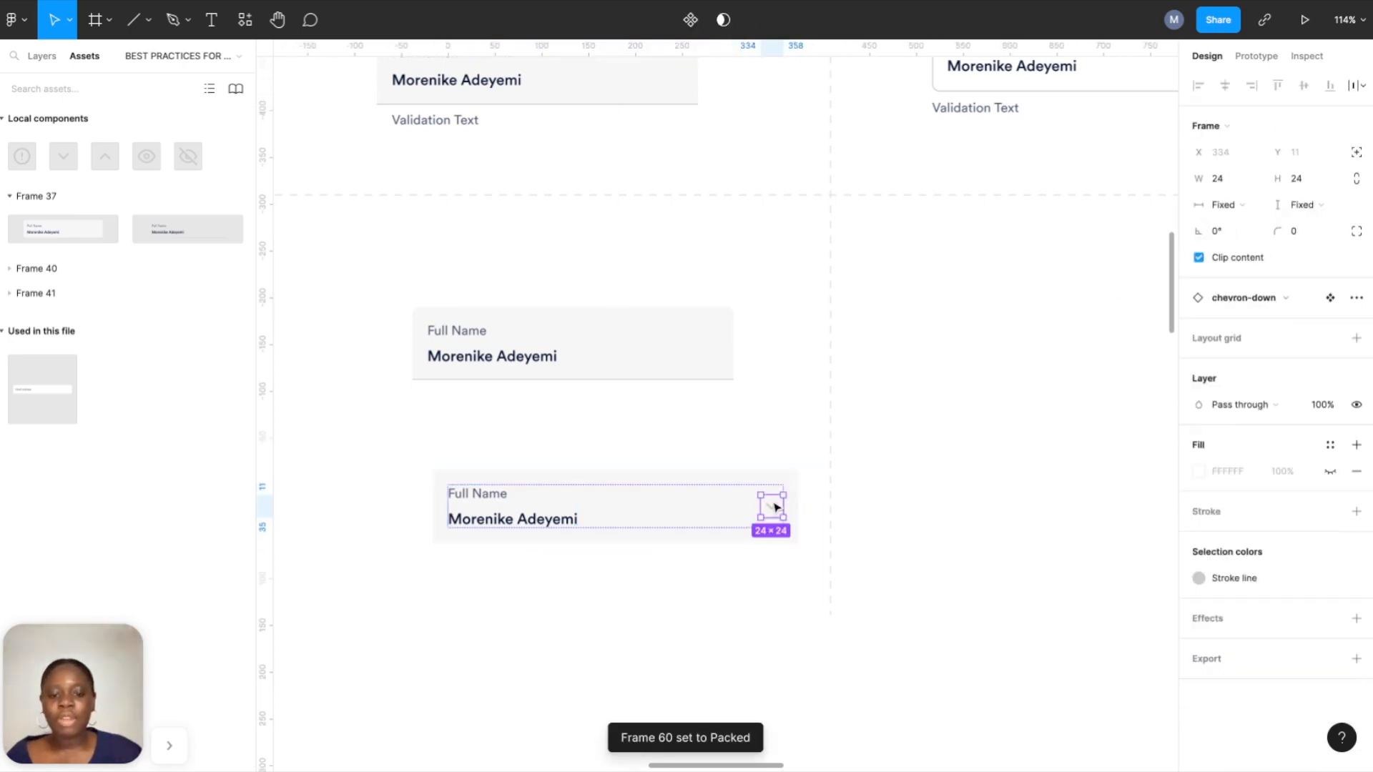
left_click(37, 56)
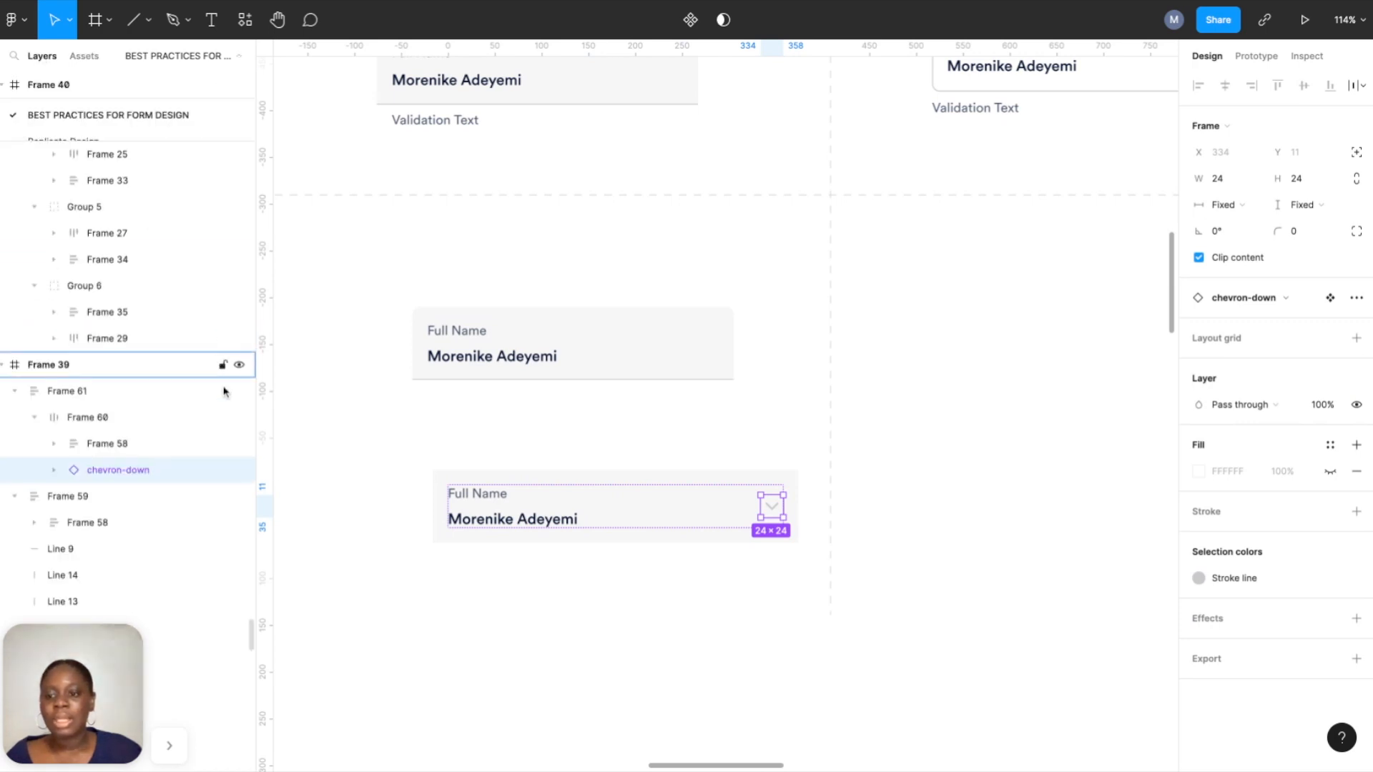
left_click(240, 470)
left_click(242, 472)
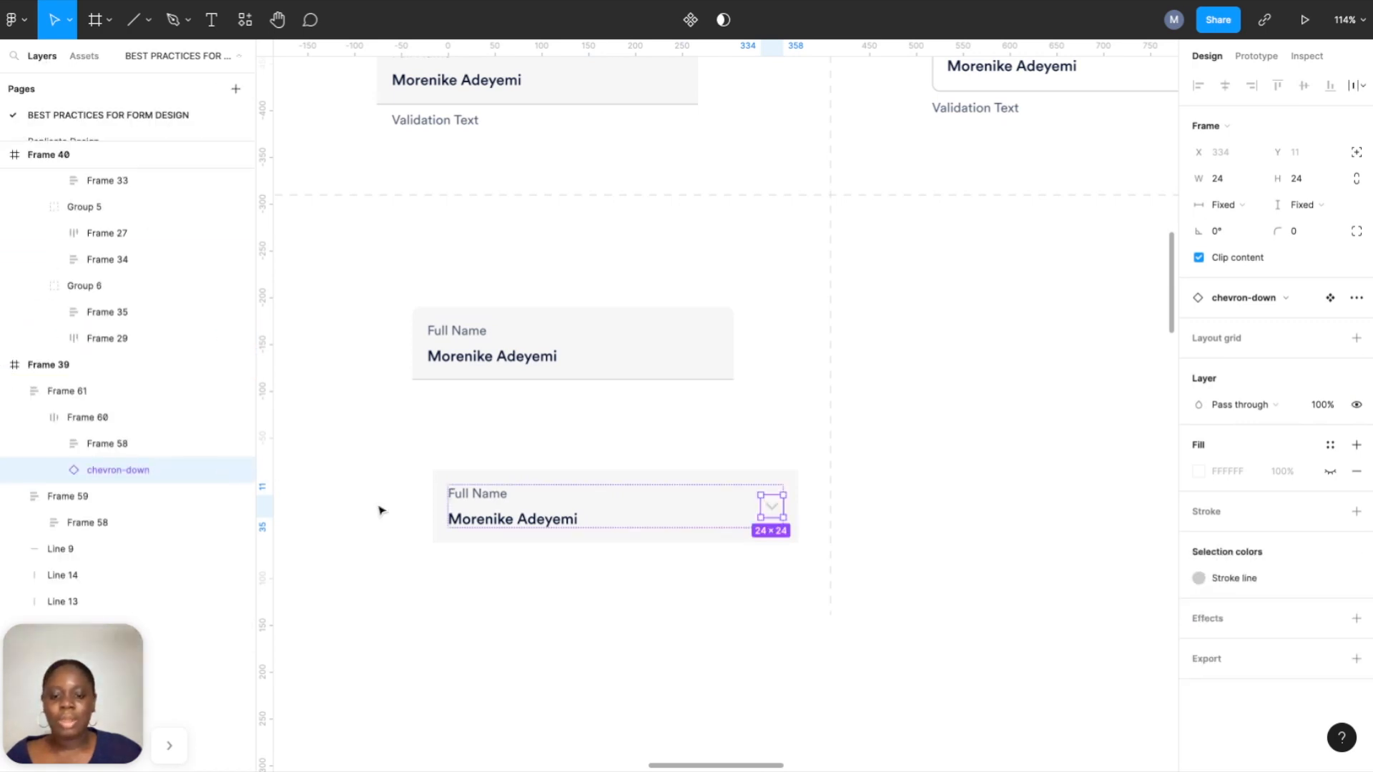
left_click(550, 581)
Duplicate the filled field and place the copy under the 'Bottomline with no fill' example.
scroll(530, 641, "up", 5)
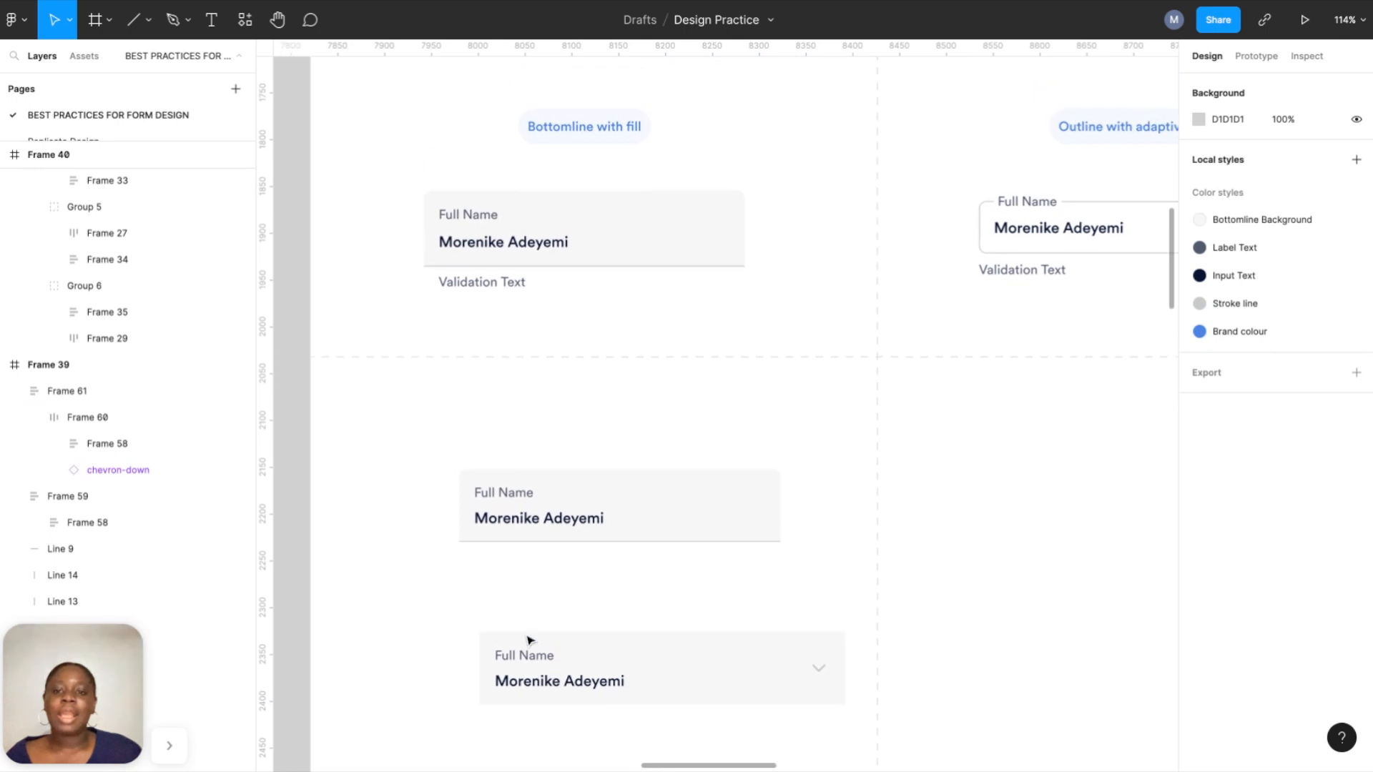
scroll(732, 359, "down", 5)
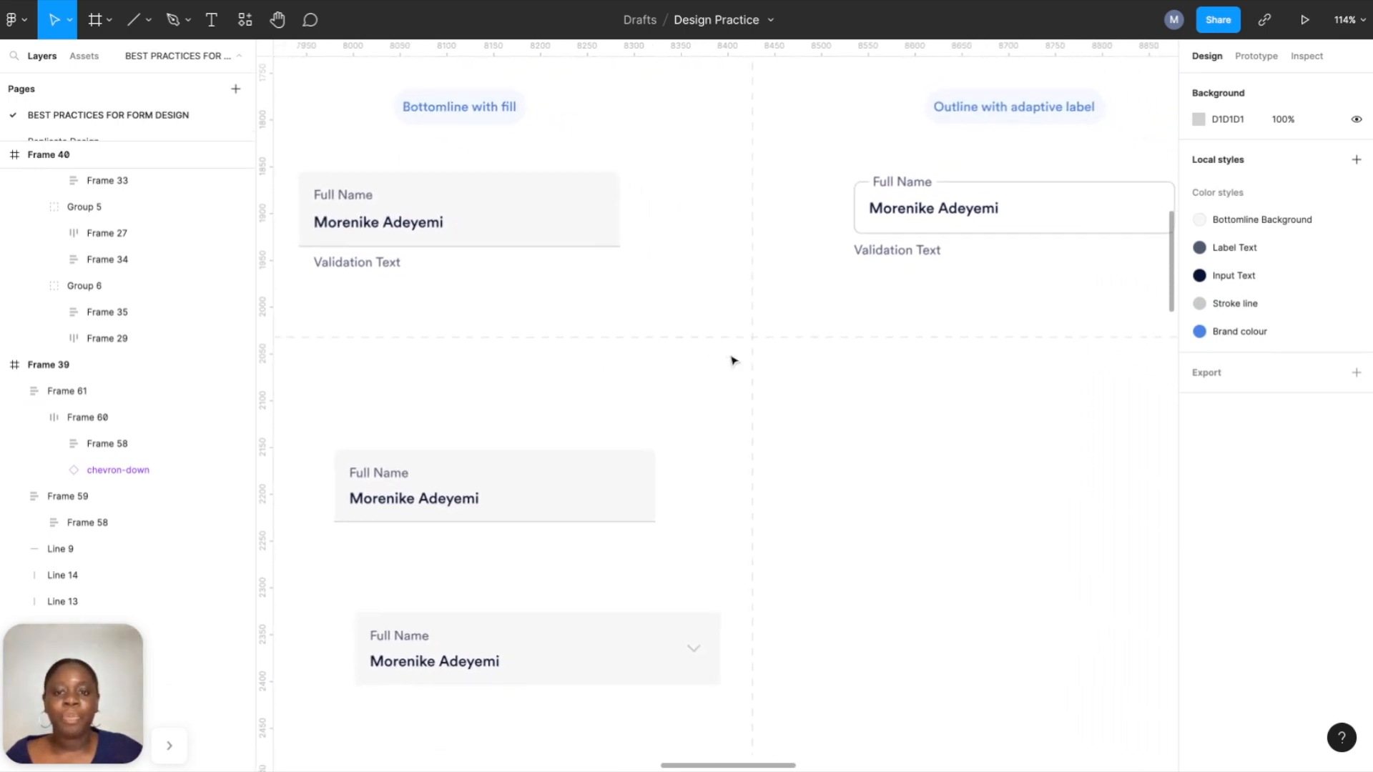
scroll(732, 360, "right", 5)
scroll(732, 360, "left", 3)
scroll(732, 360, "down", 1)
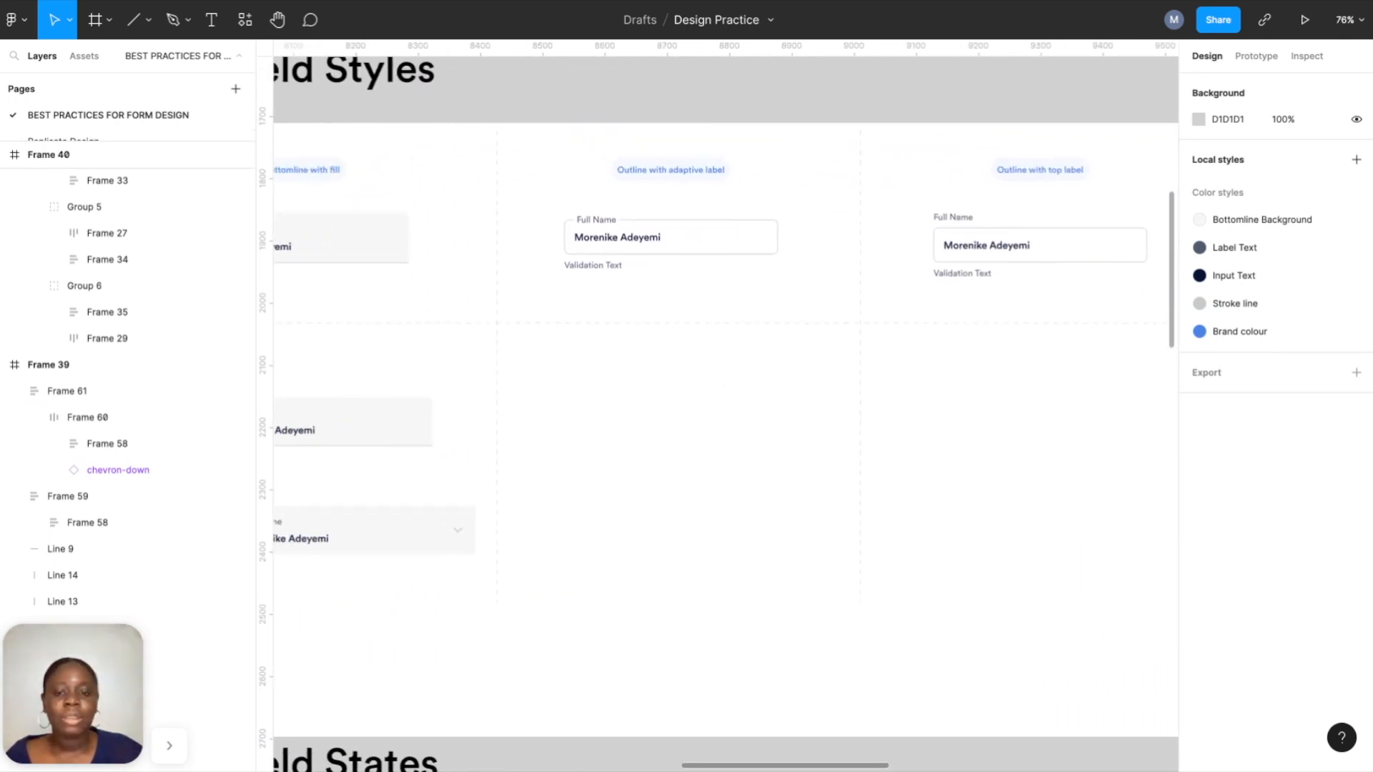
scroll(685, 374, "up", 2)
scroll(685, 374, "down", 3)
scroll(685, 374, "right", 6)
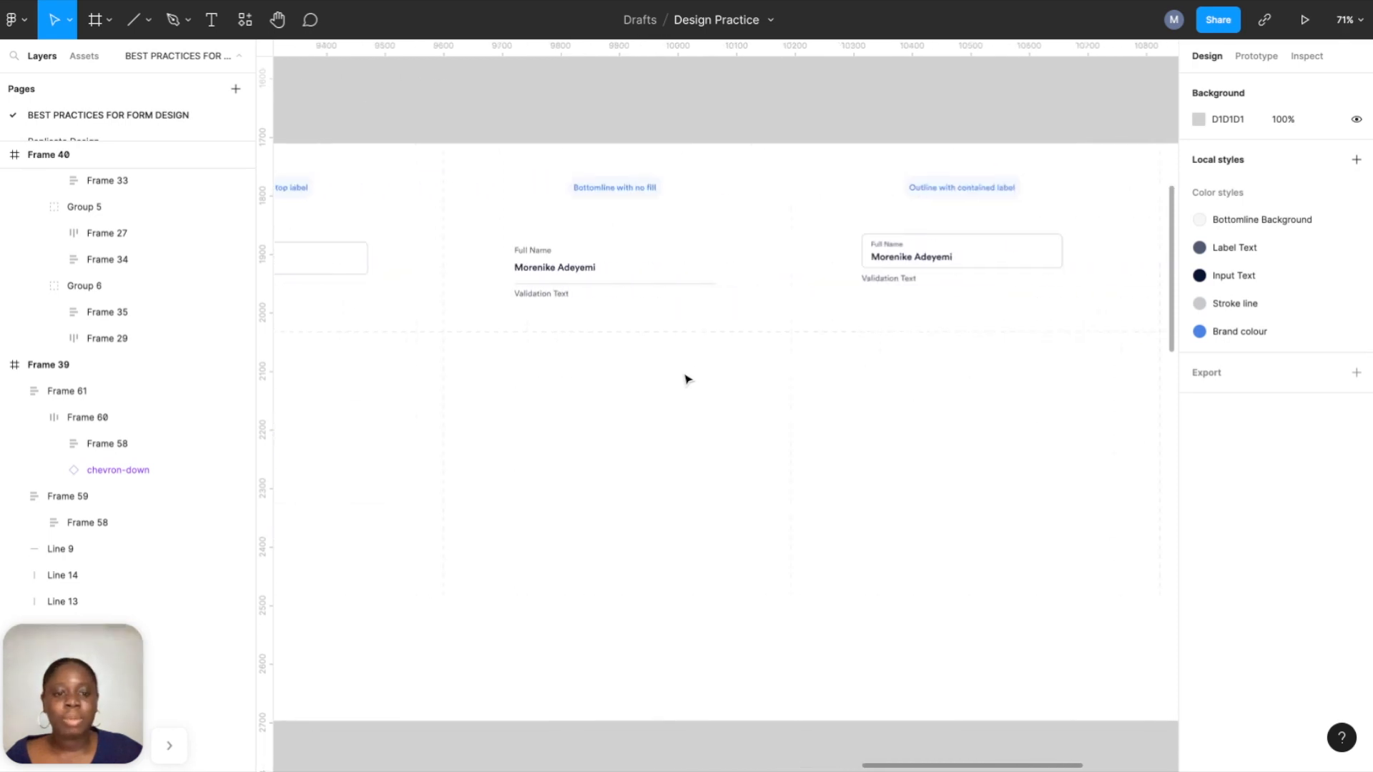
scroll(626, 304, "left", 6)
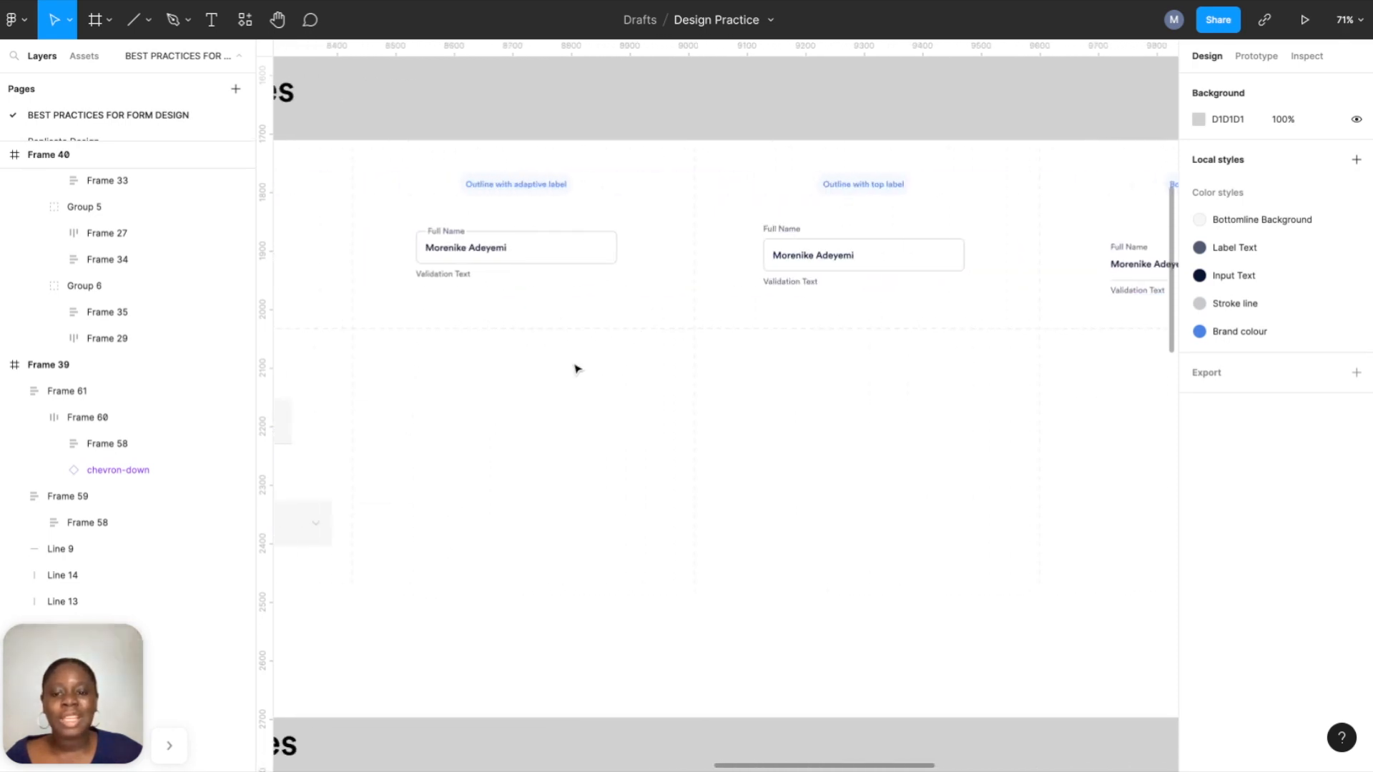
scroll(579, 380, "down", 5)
left_click(401, 405)
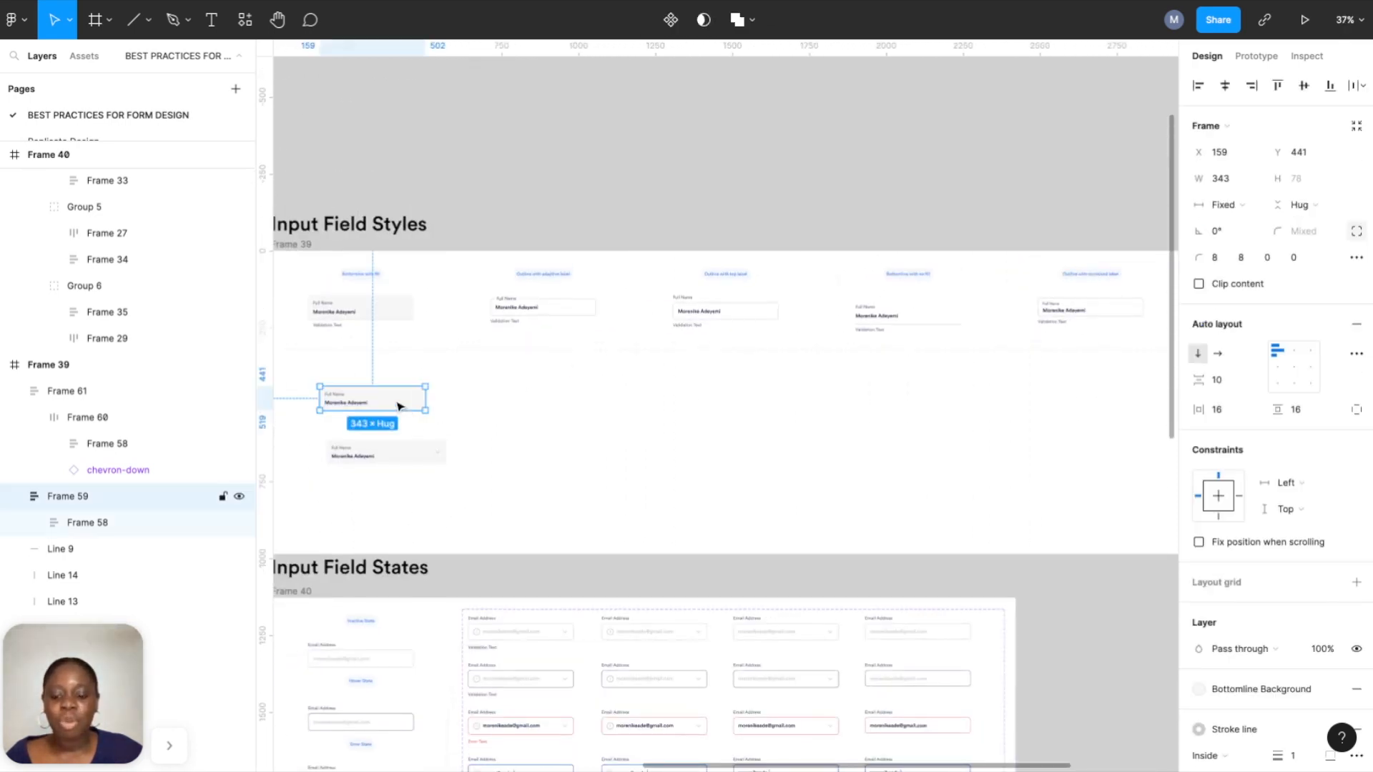
key("ctrl+d")
left_click_drag(601, 401, 953, 405)
Detach the copy's fill style and hide its background fill, leaving only the underline.
scroll(953, 405, "up", 10)
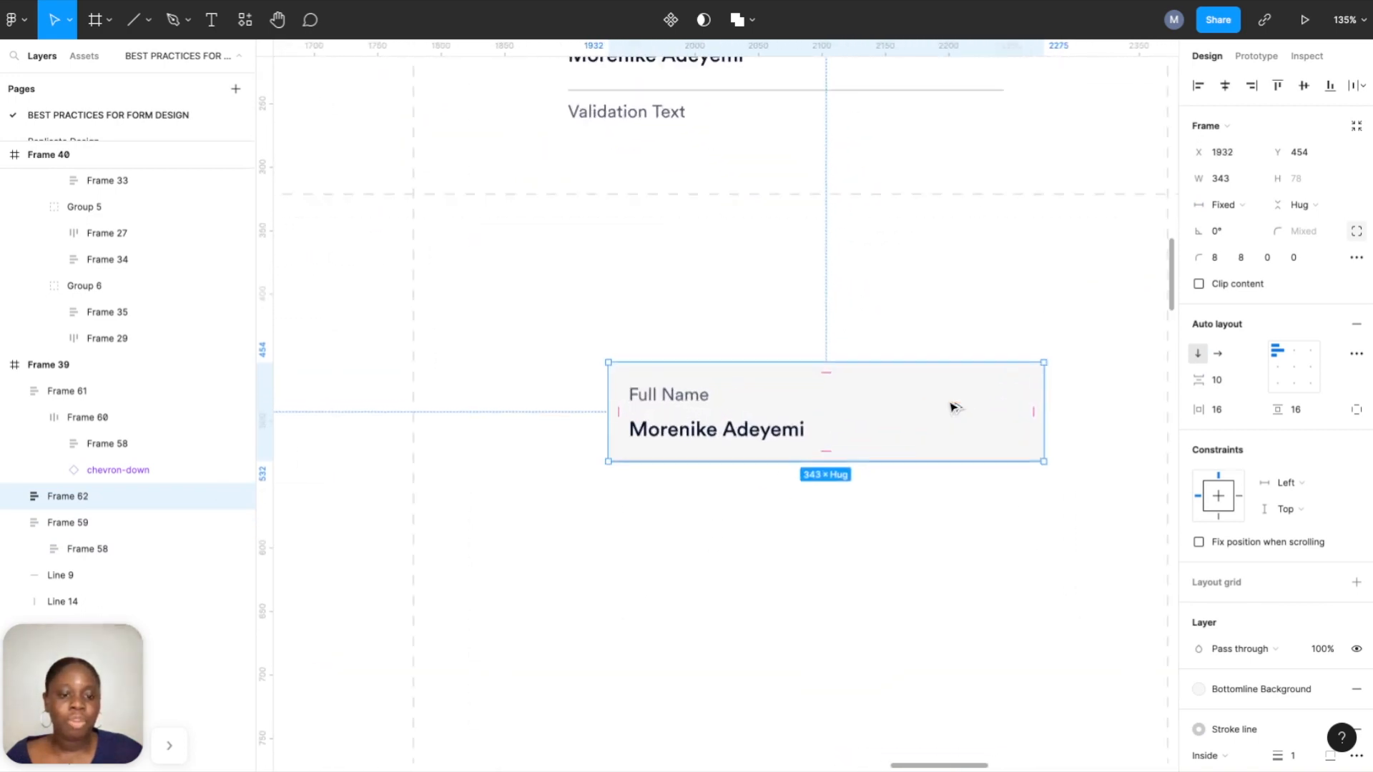
scroll(1011, 469, "up", 6)
scroll(935, 665, "down", 2)
left_click_drag(934, 666, 916, 619)
scroll(1273, 608, "down", 3)
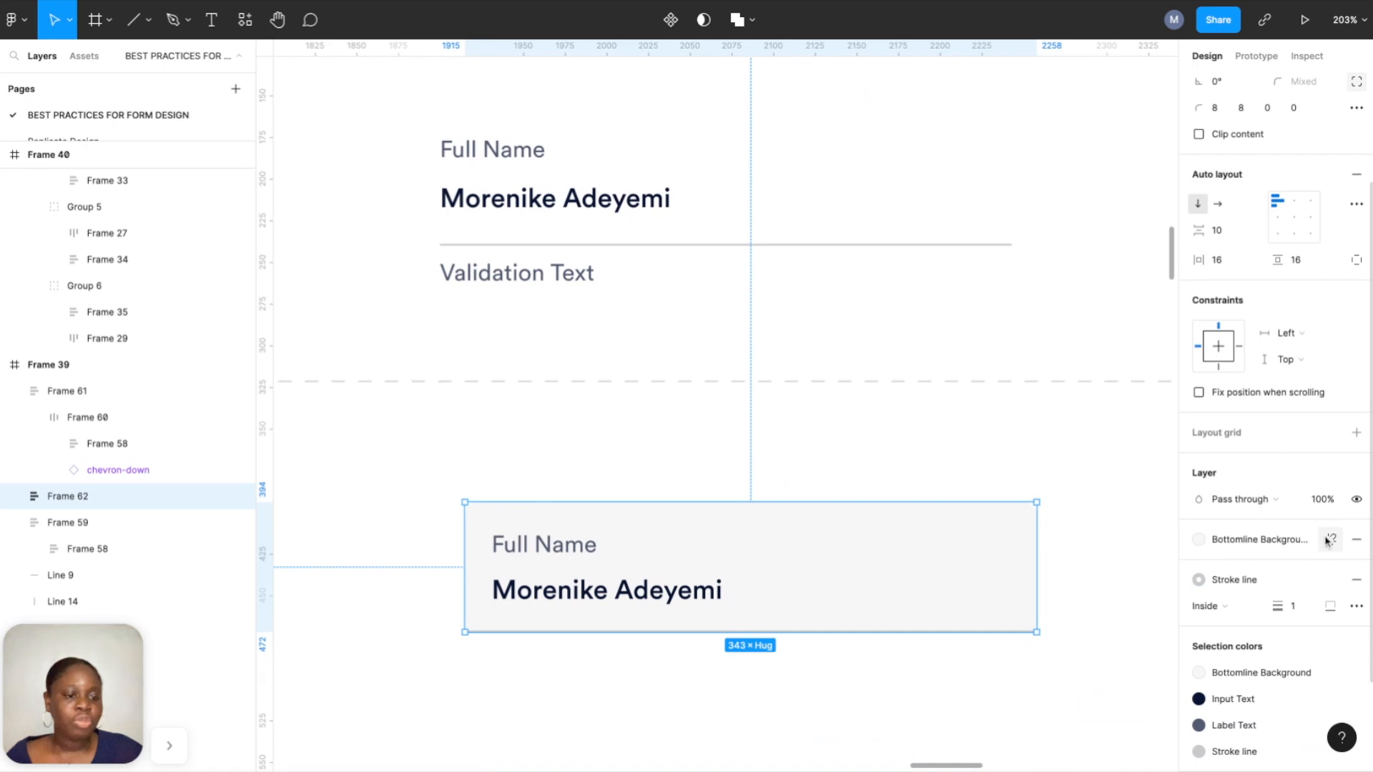
left_click(1332, 540)
left_click(1331, 565)
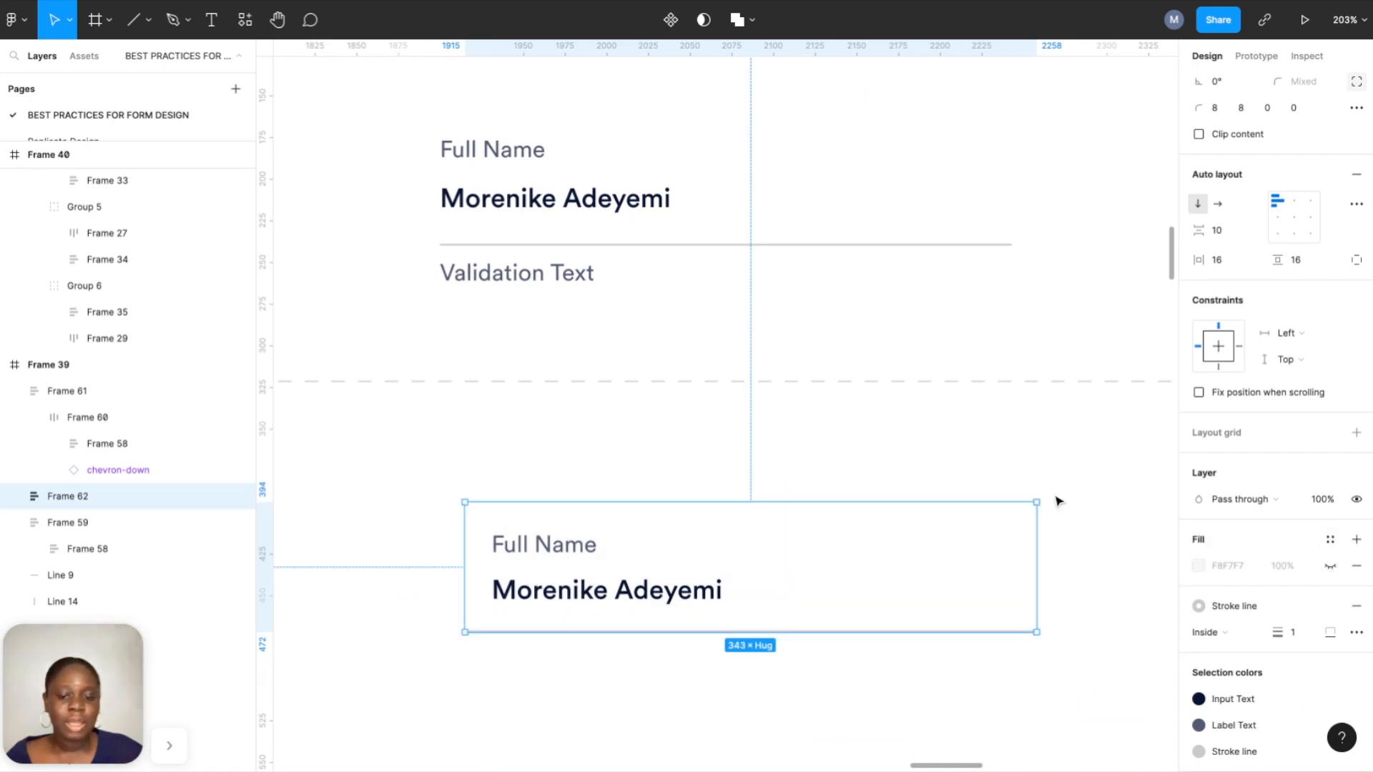
left_click(1050, 493)
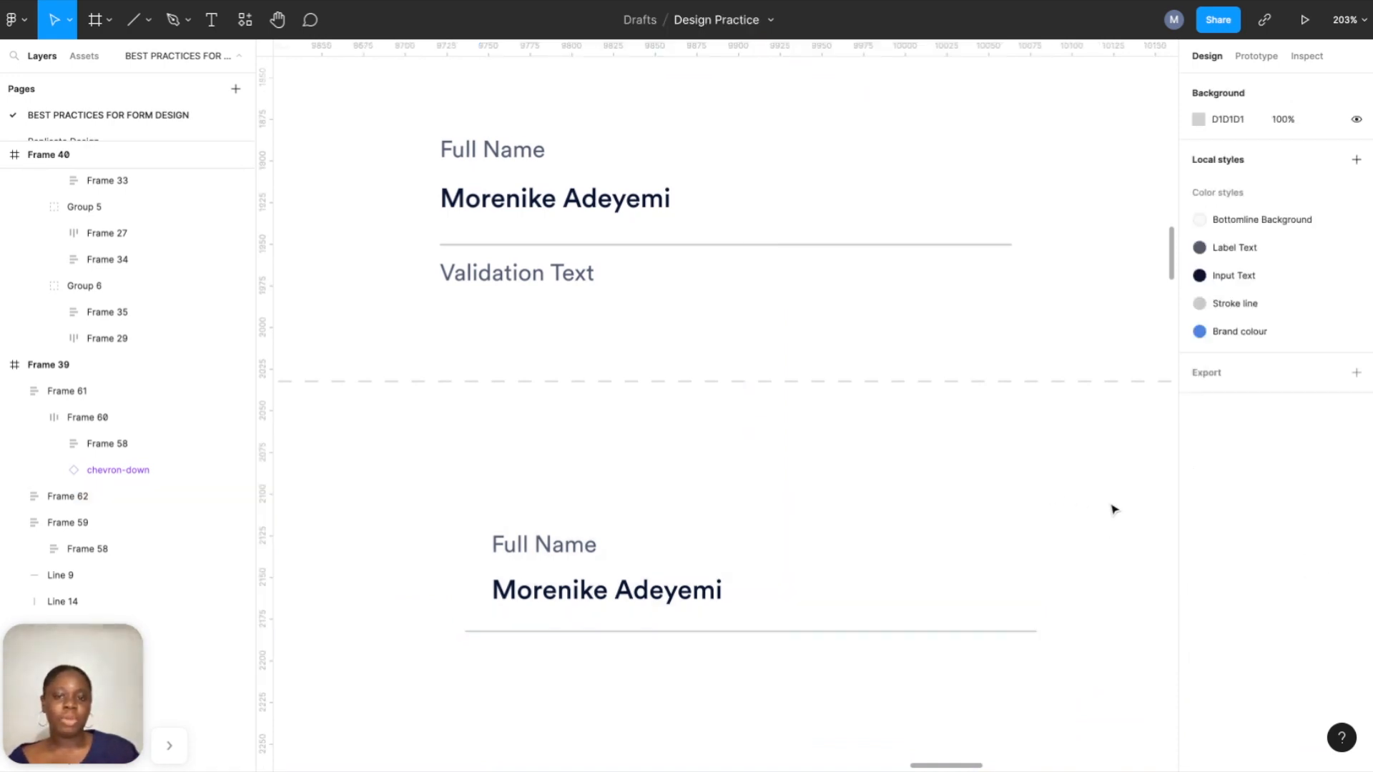
scroll(1112, 510, "down", 5)
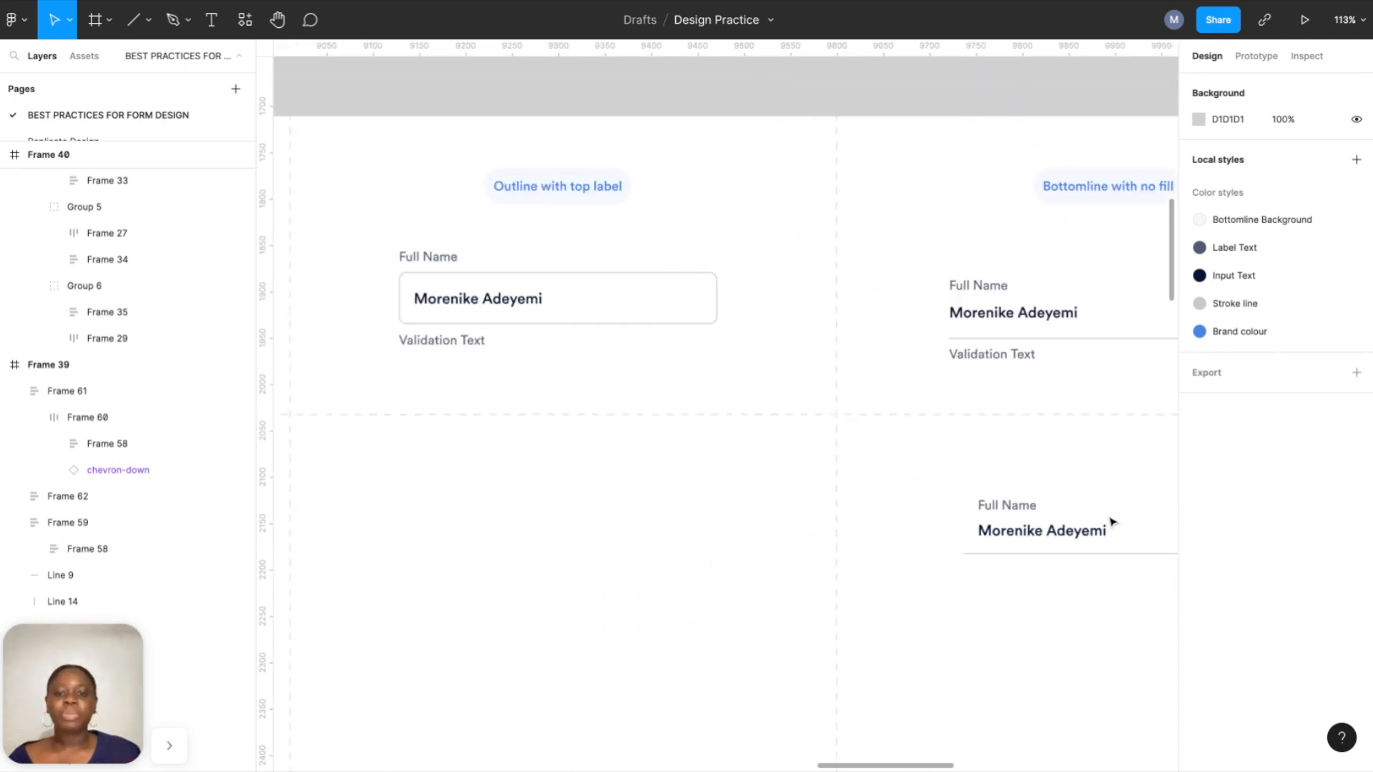
scroll(1112, 522, "down", 2)
scroll(723, 490, "left", 10)
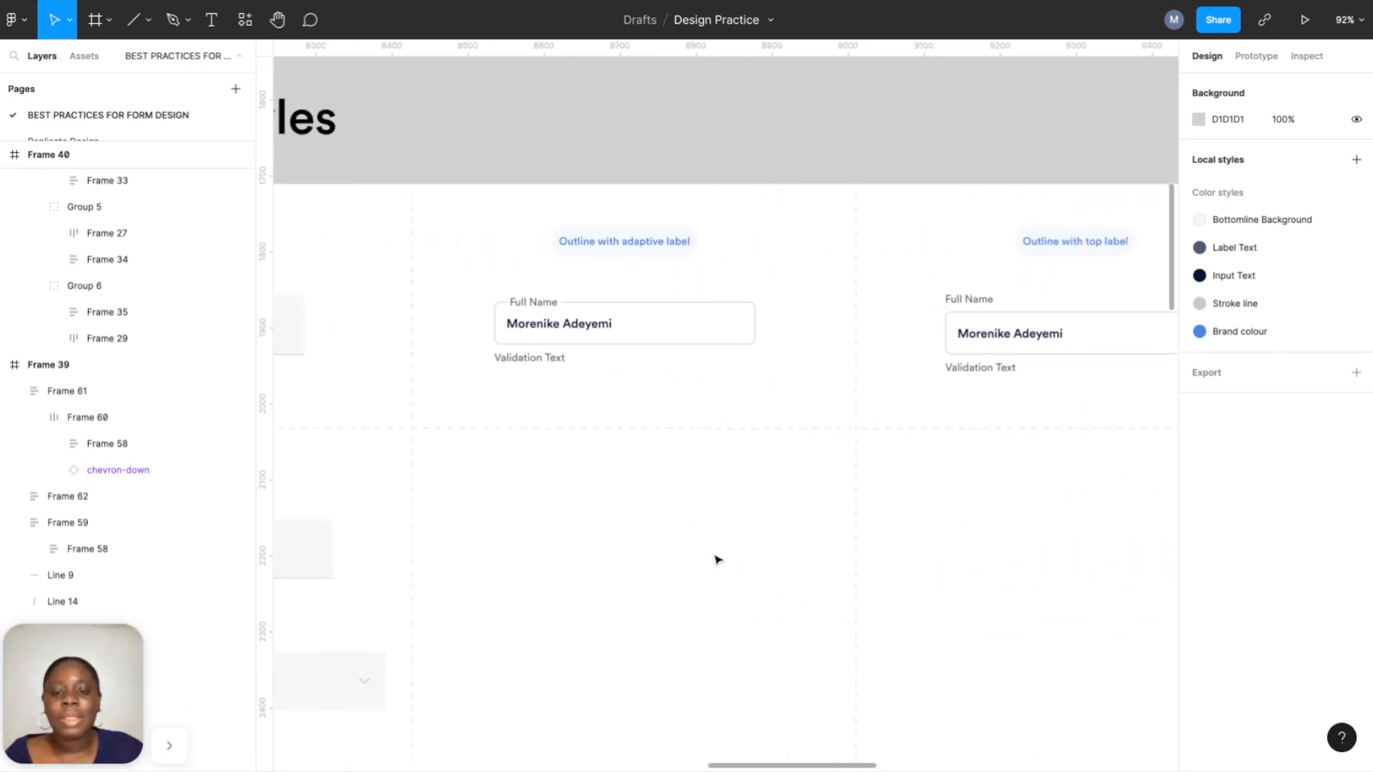
scroll(713, 557, "up", 3)
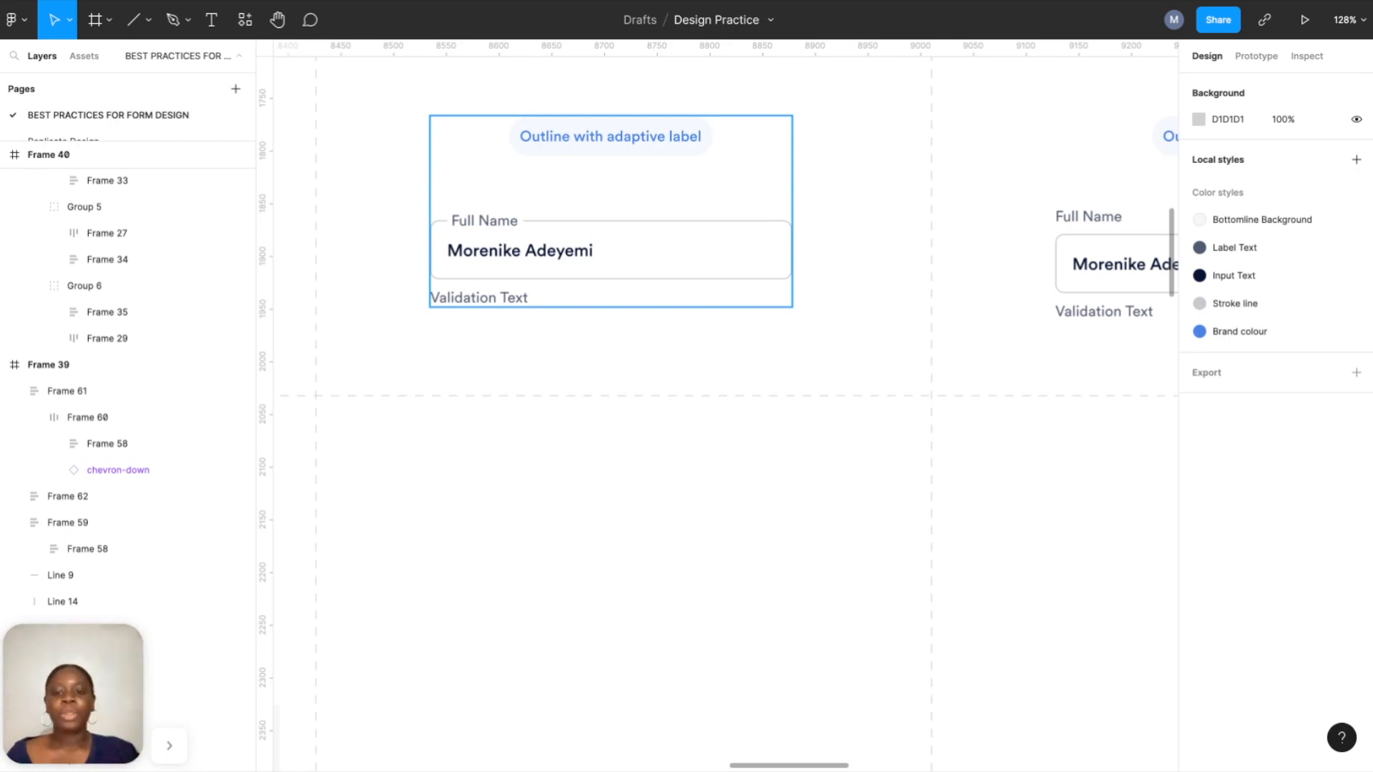
left_click(211, 22)
Add a 'Full Name' text label and set it to size 14, Book weight.
left_click(479, 460)
type("Fu")
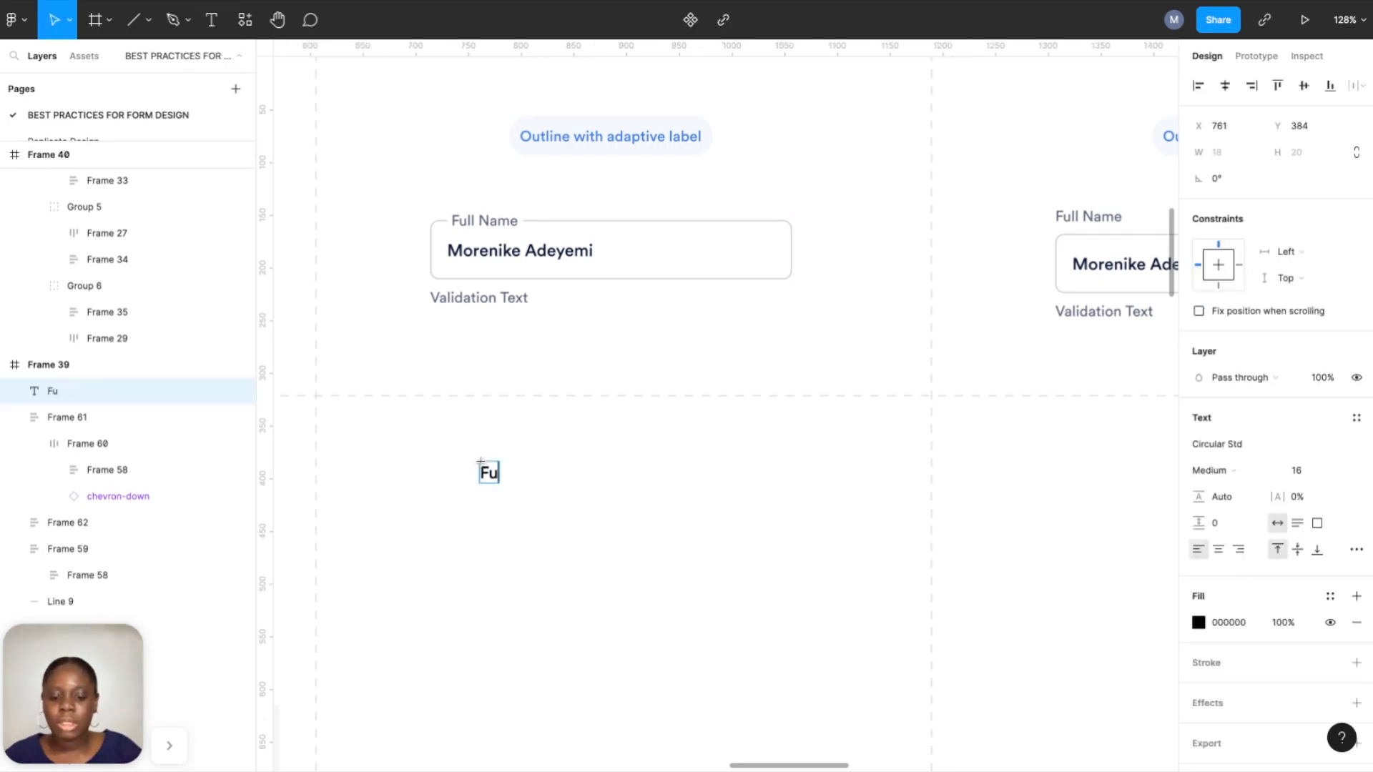
type("ll name")
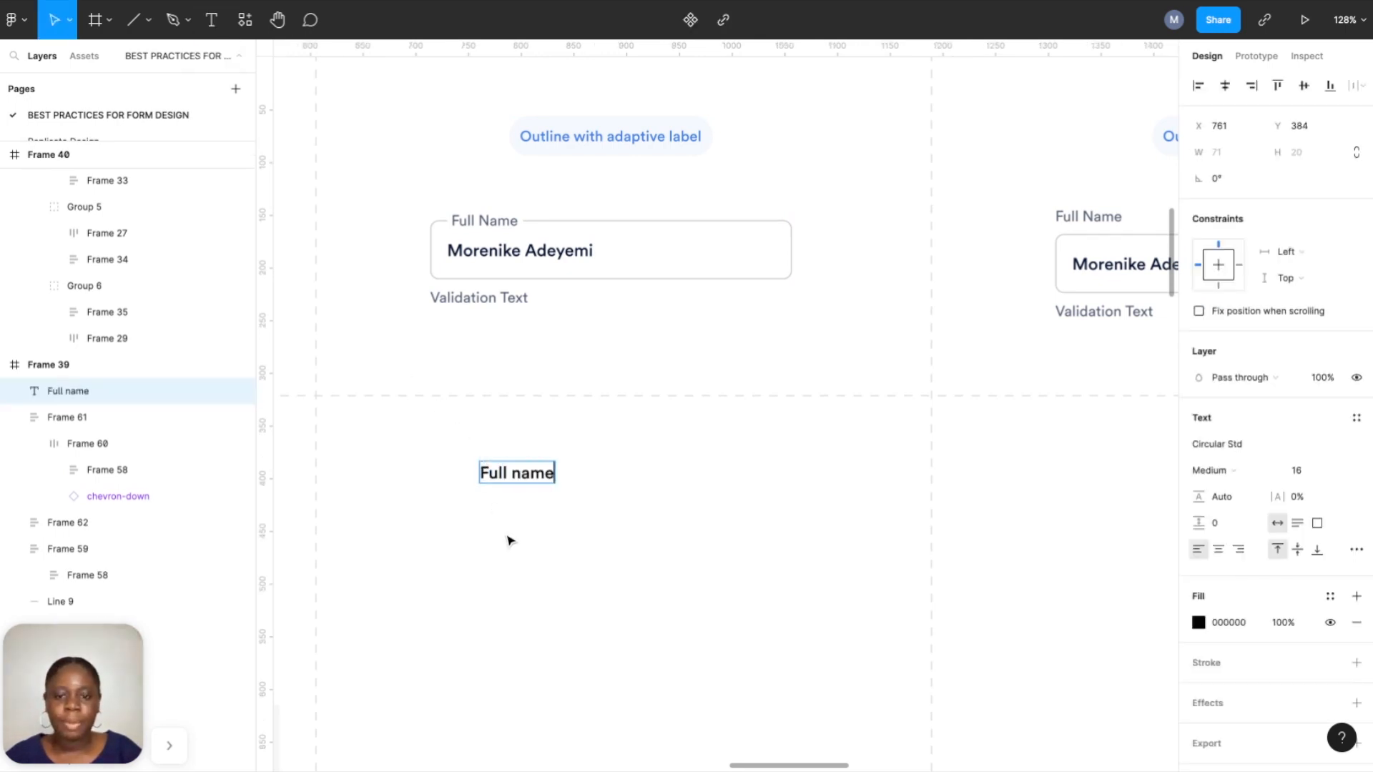
key("Escape")
double_click(525, 473)
left_click(522, 471)
key("shift+Left")
type("N")
key("Escape")
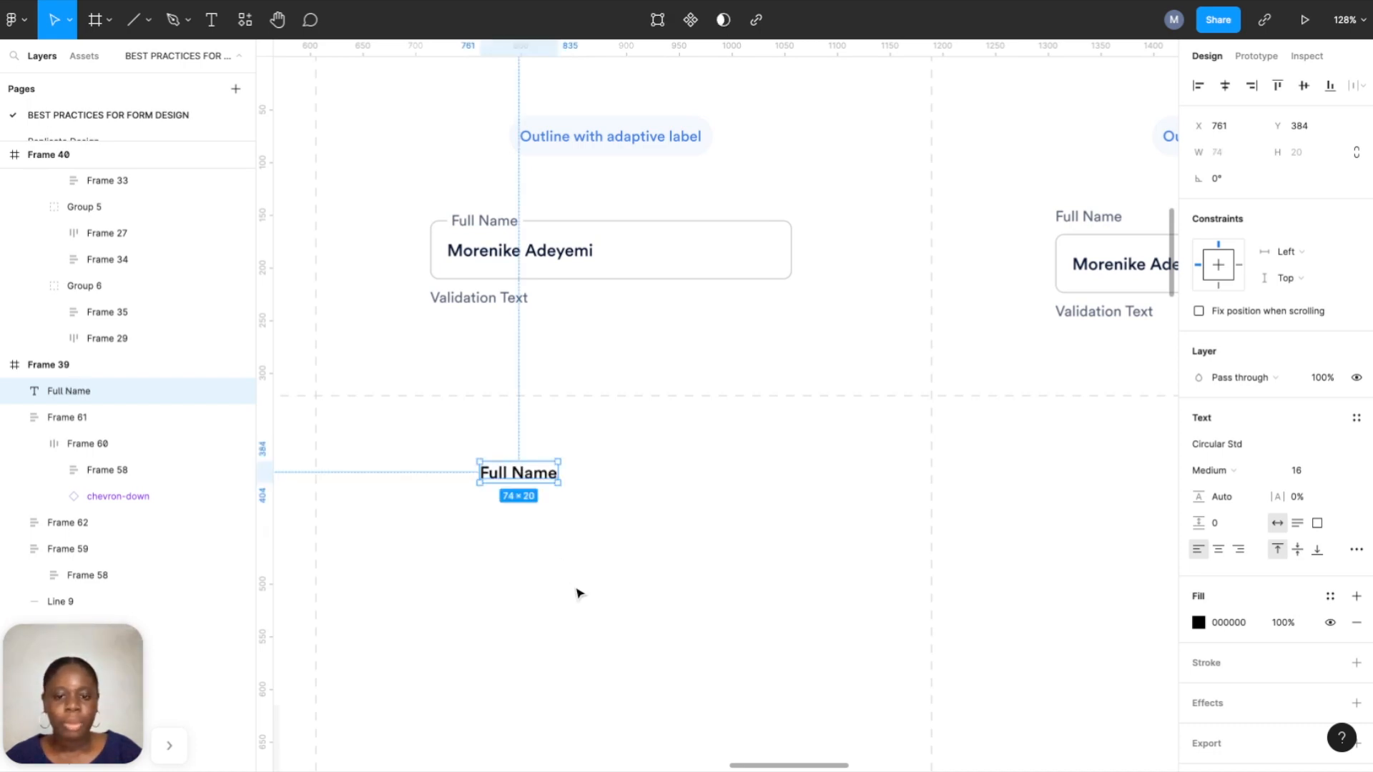
left_click(1339, 471)
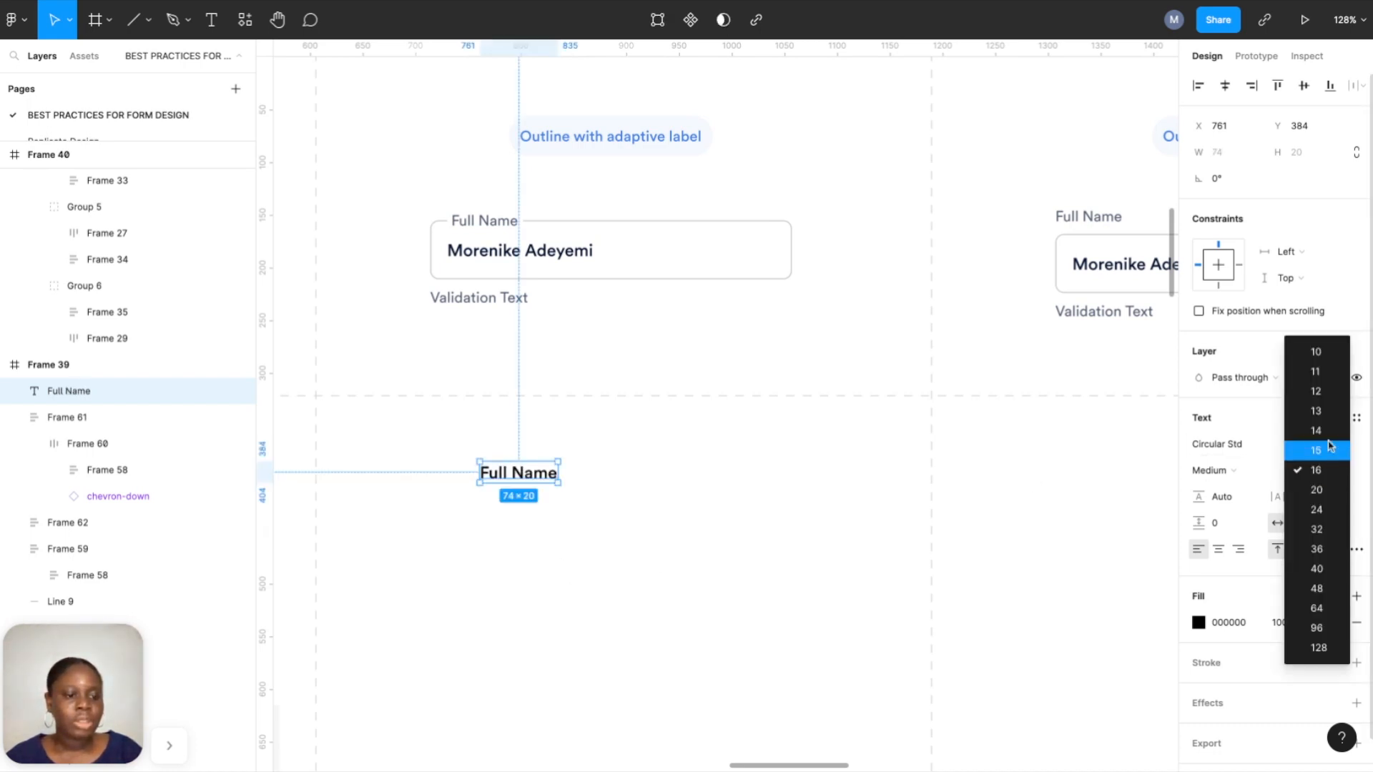
left_click(1332, 442)
left_click(1251, 471)
left_click(1246, 452)
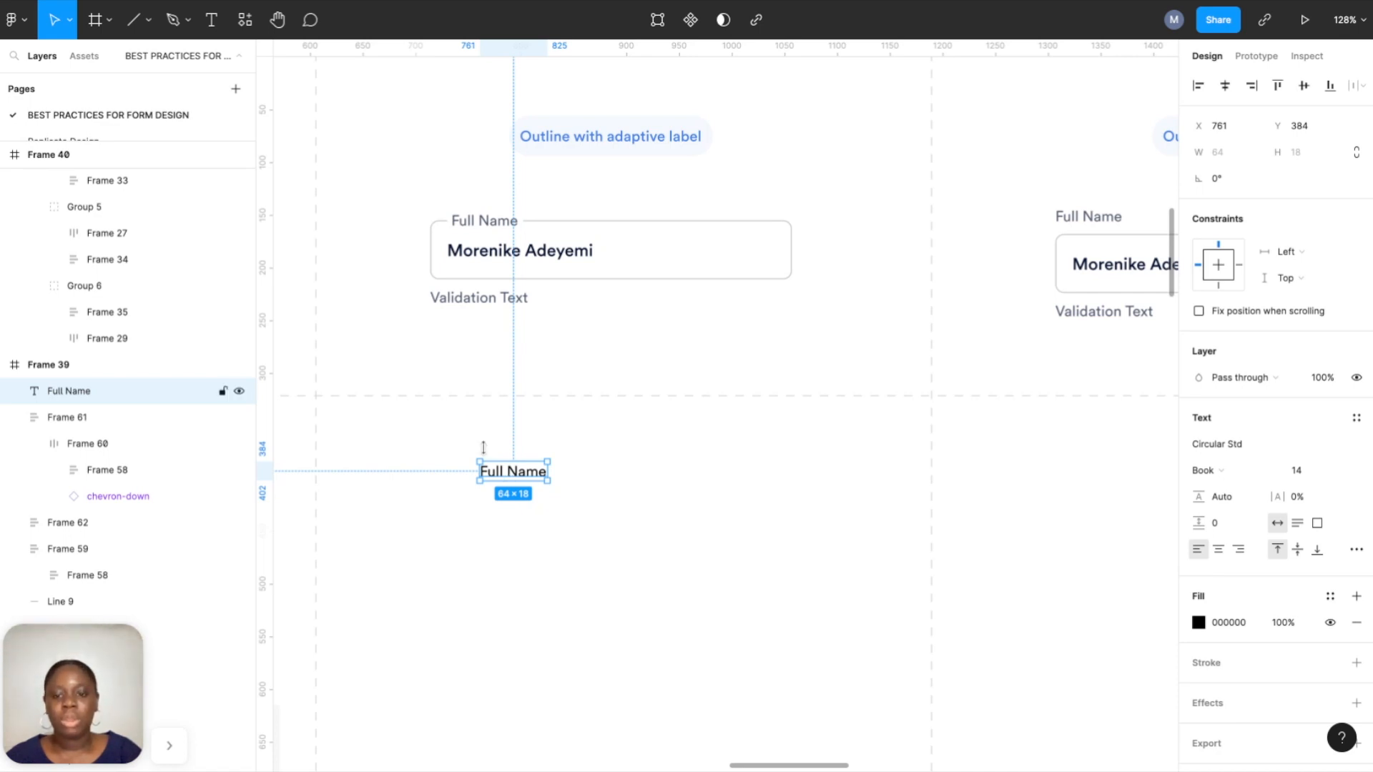
Add a sample full name below the label in Medium 16 with the Input Text colour style.
left_click(211, 29)
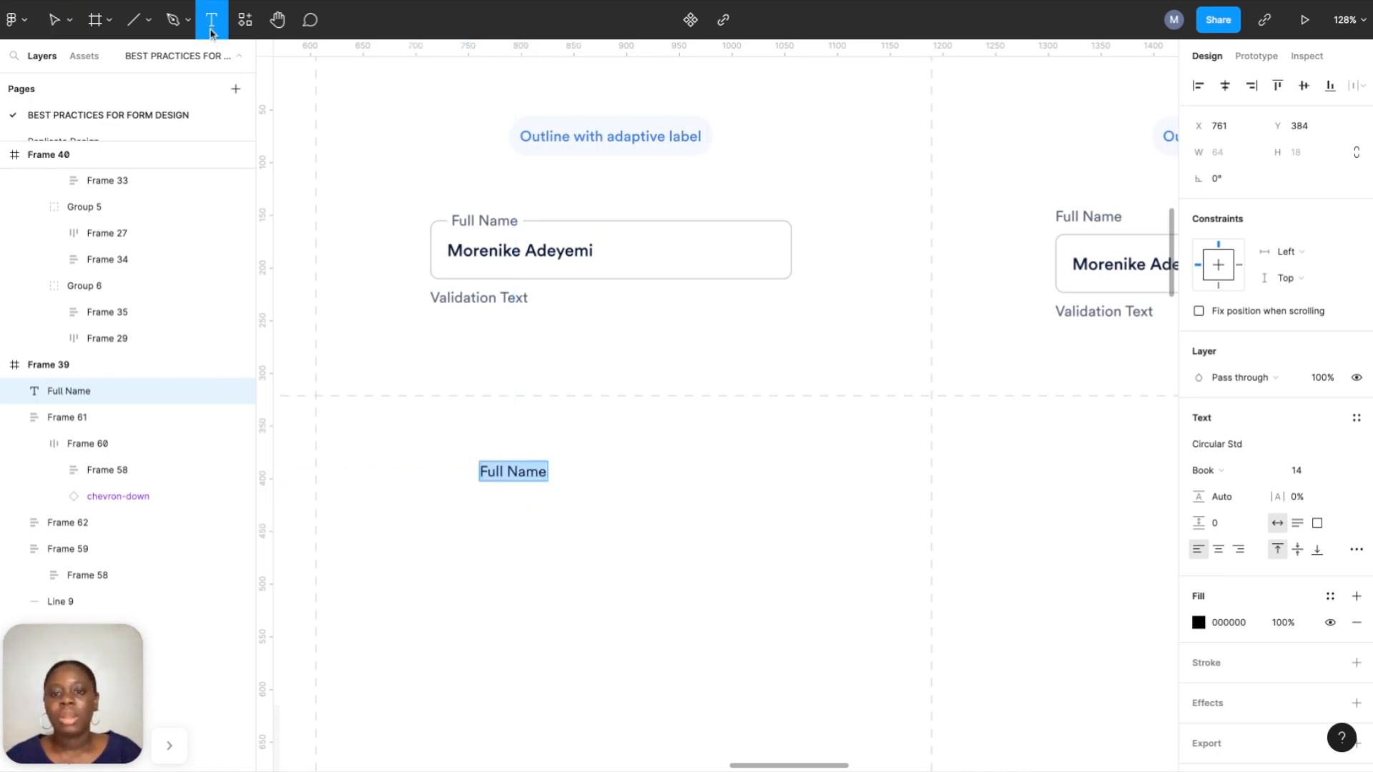
left_click(540, 549)
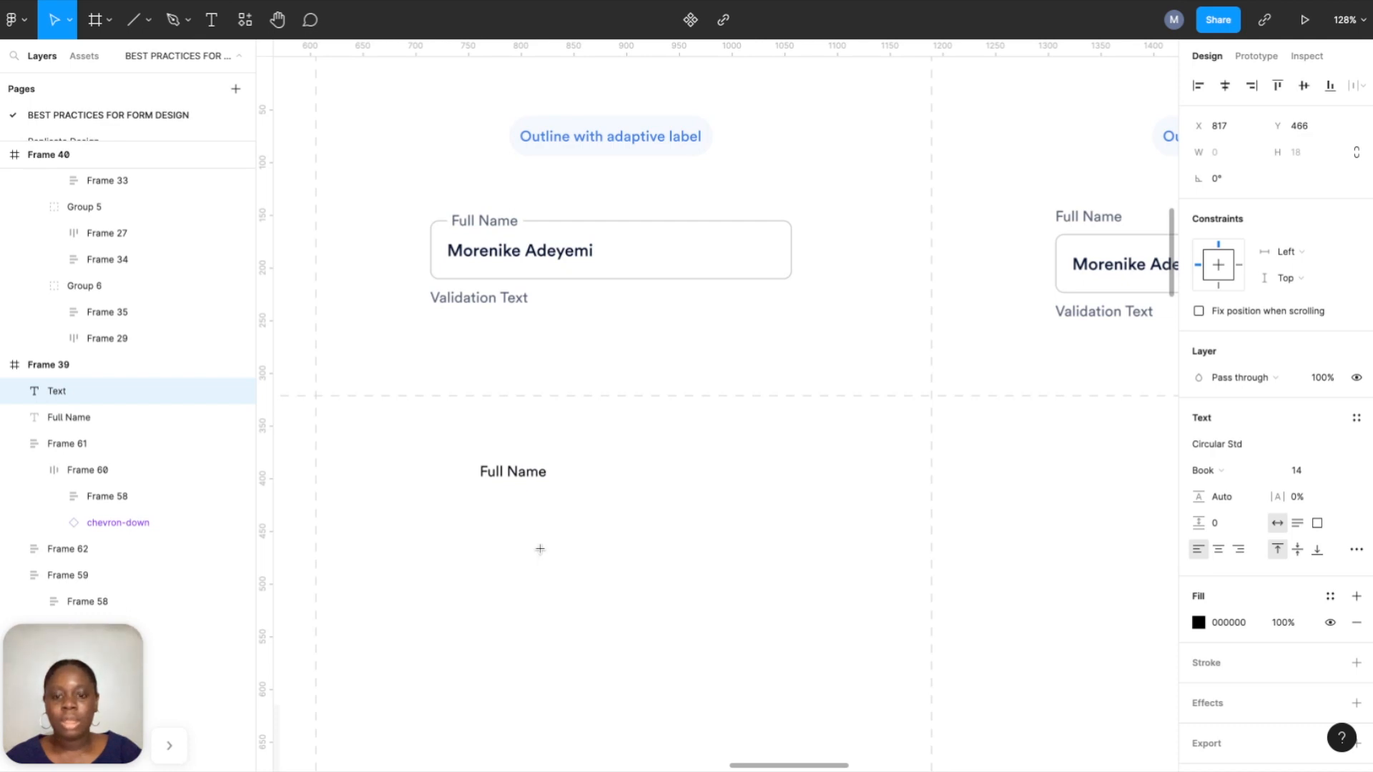
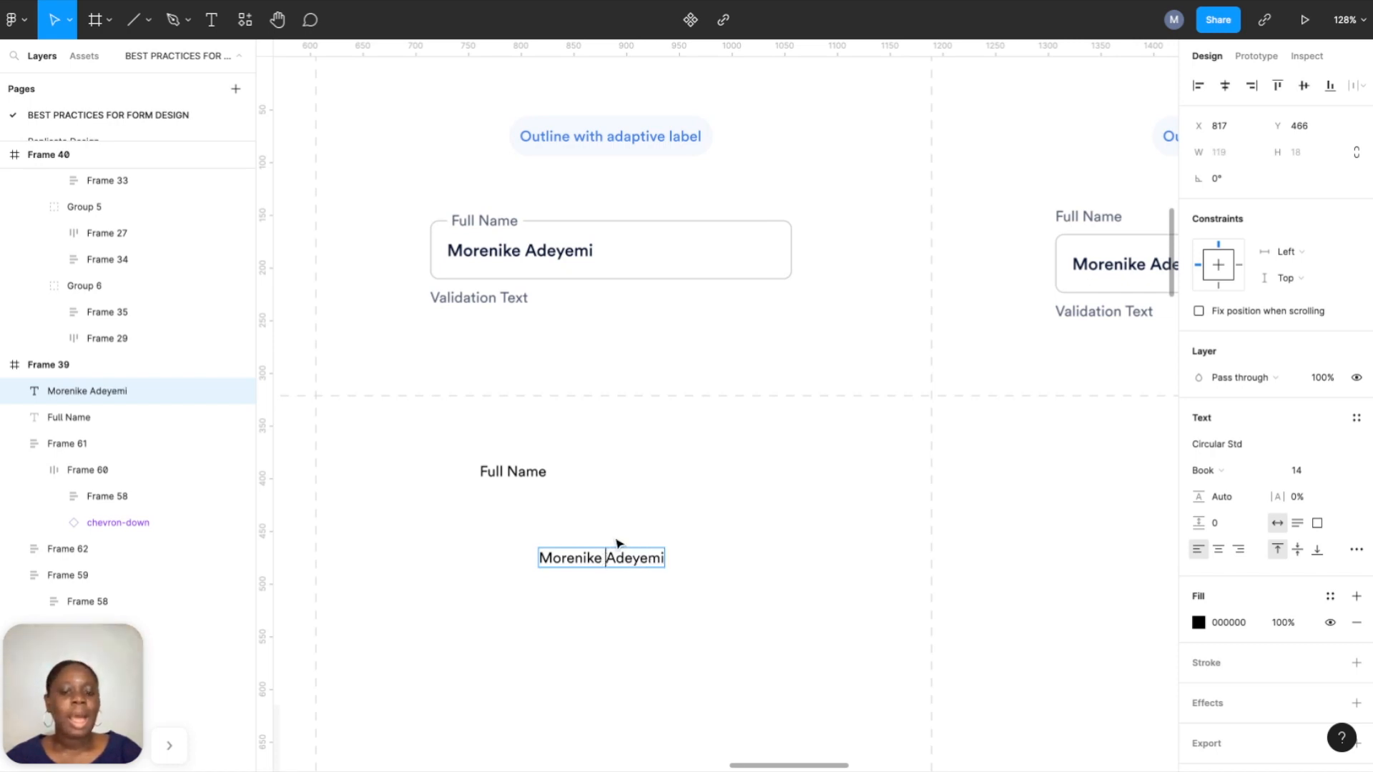
key("Escape")
left_click(1205, 470)
left_click(1229, 489)
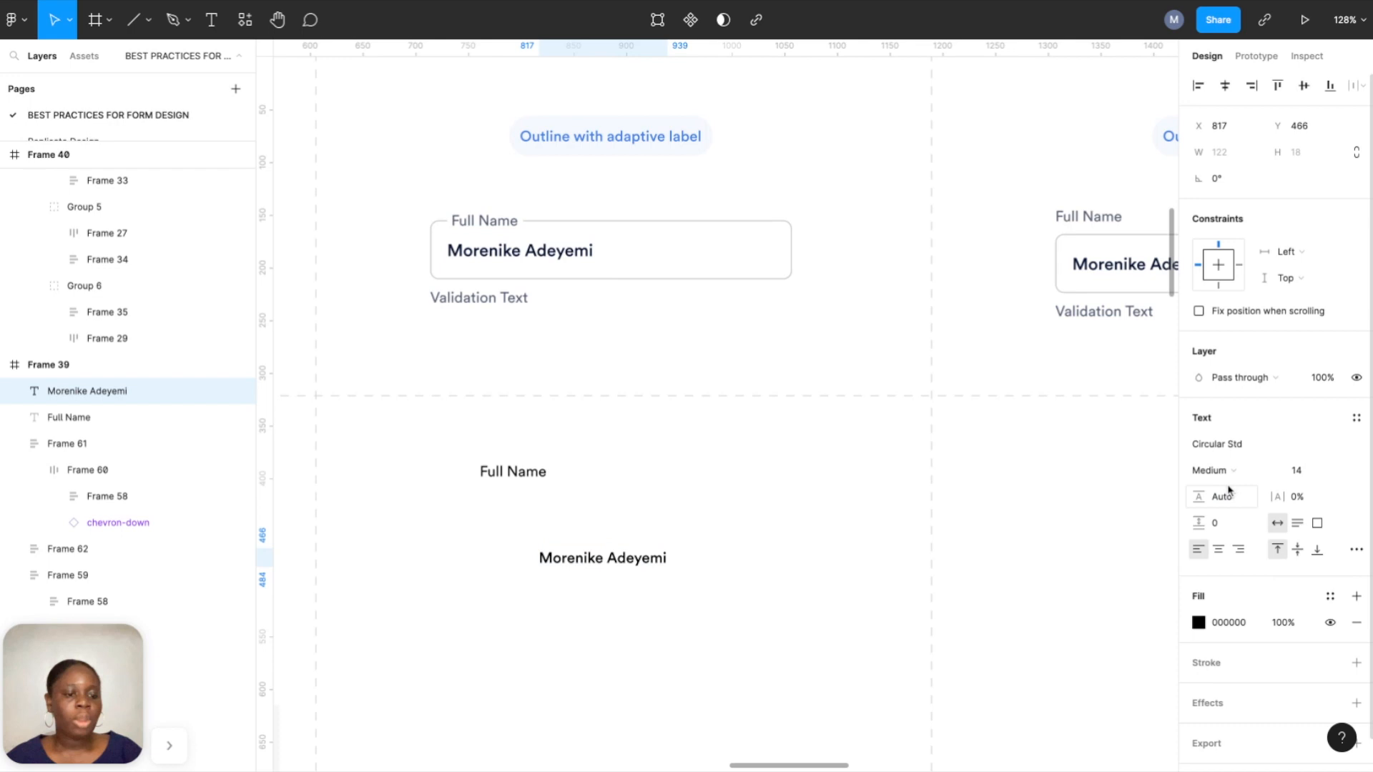
left_click(1341, 470)
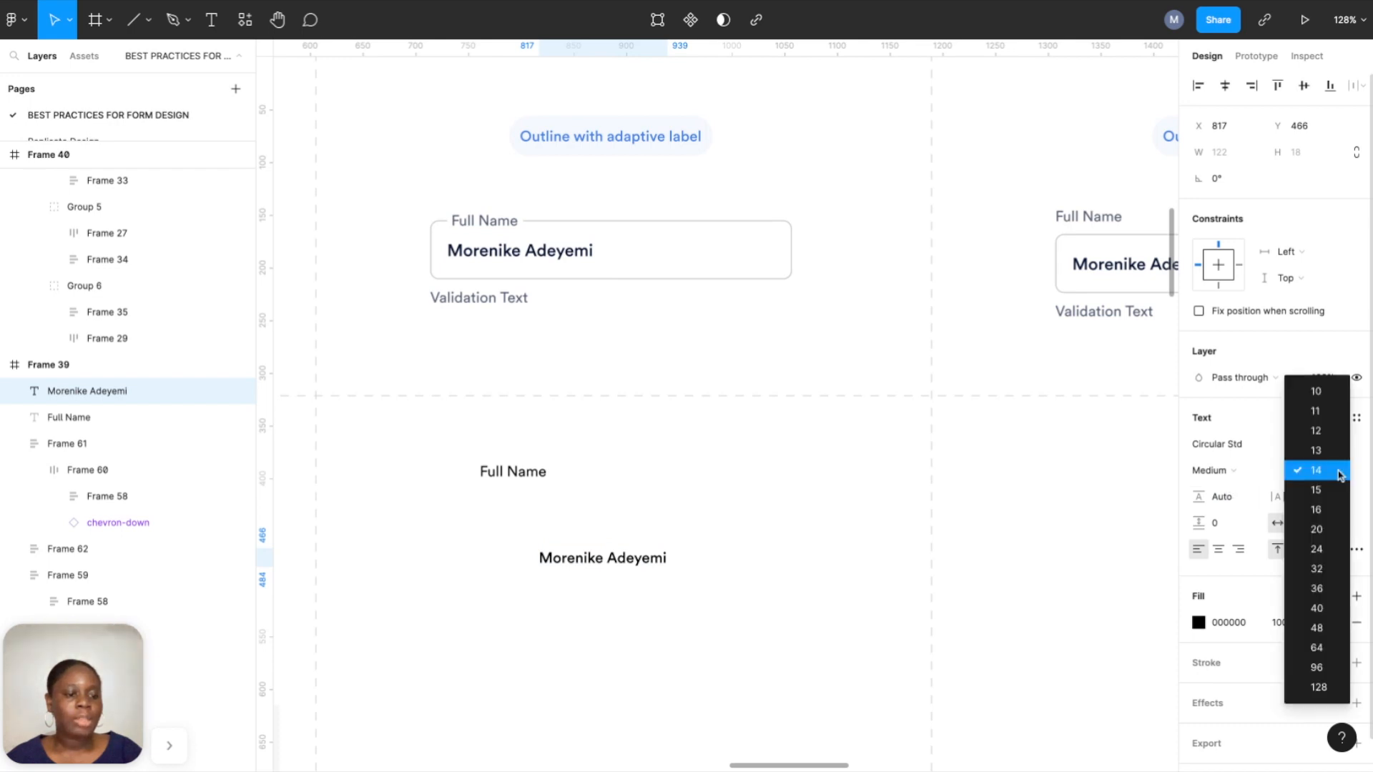
left_click(1330, 510)
left_click(1339, 598)
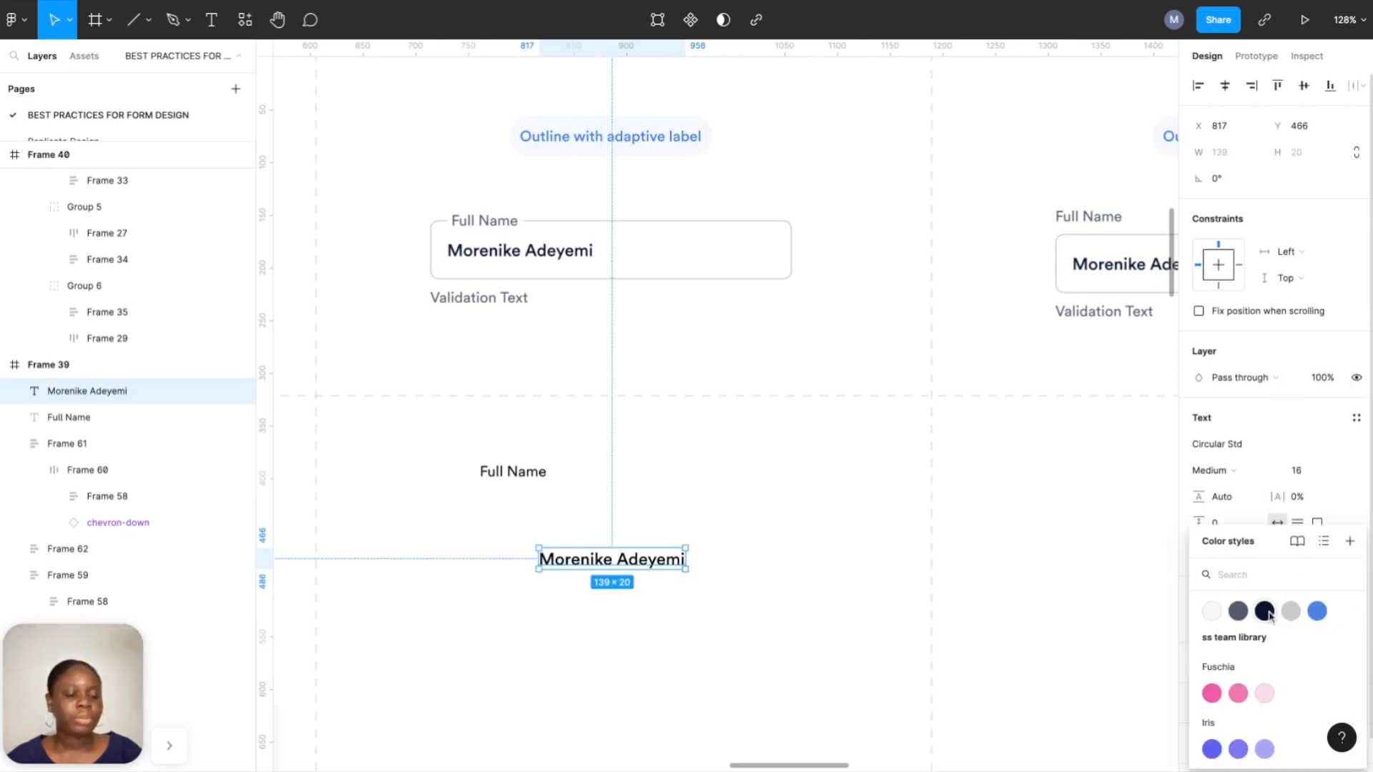
left_click(1265, 610)
left_click(684, 467)
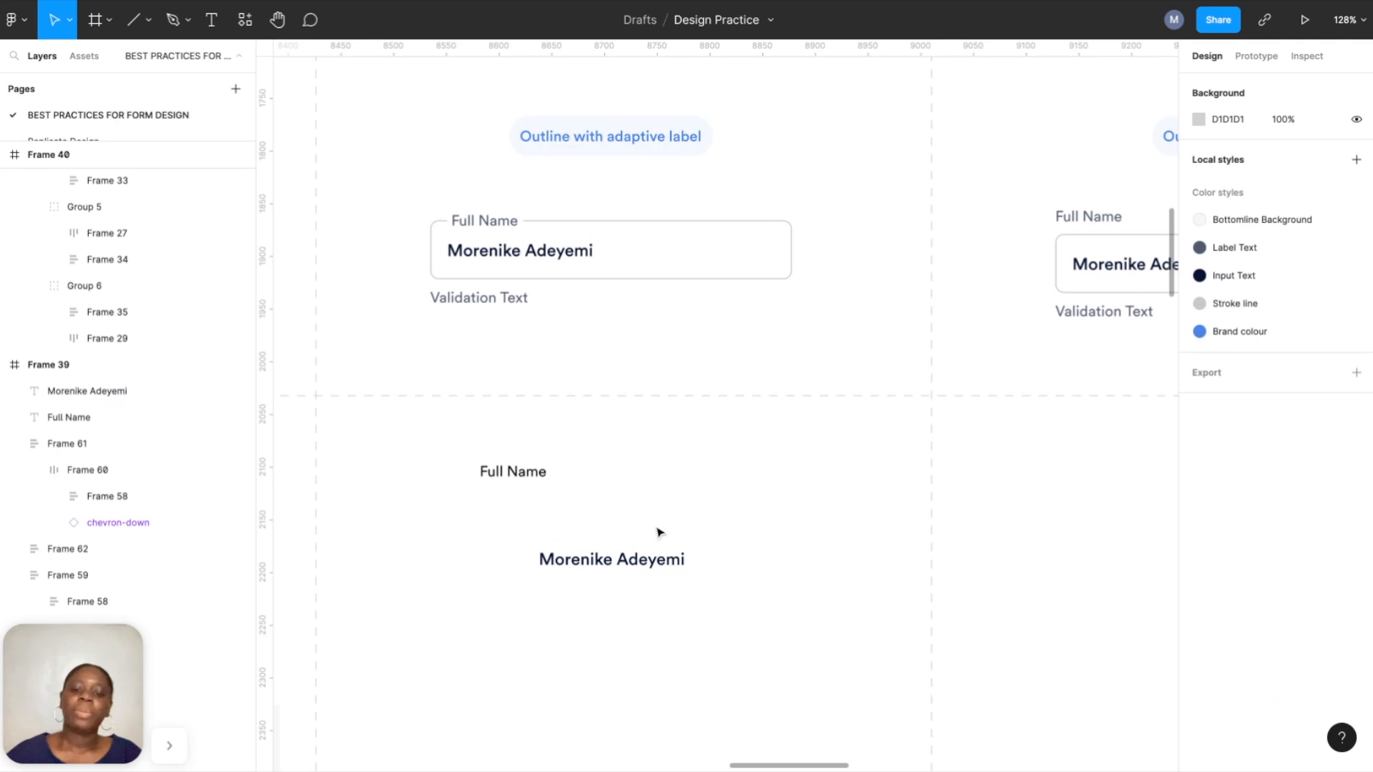
Wrap the sample name in a frame with auto layout and 16 padding.
left_click_drag(646, 563, 645, 574)
right_click(644, 575)
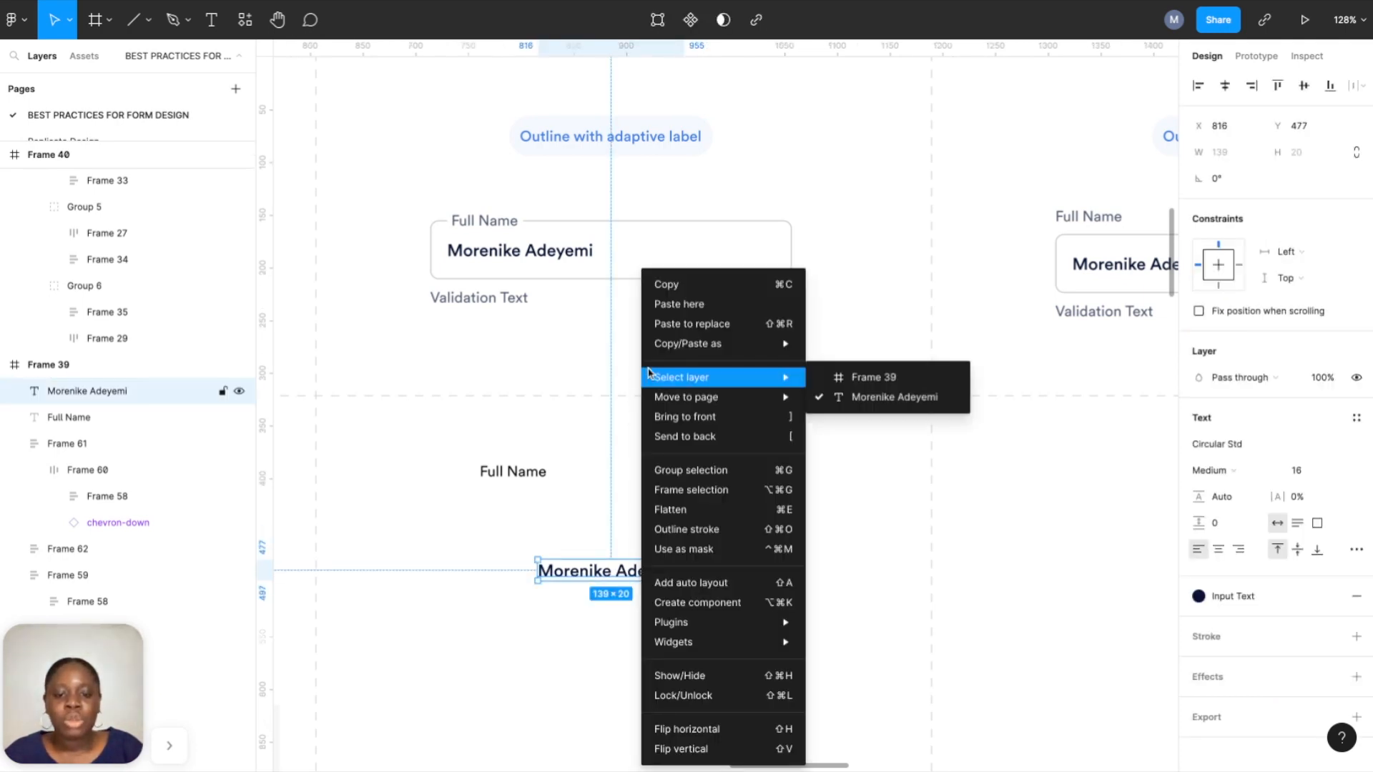
left_click(680, 491)
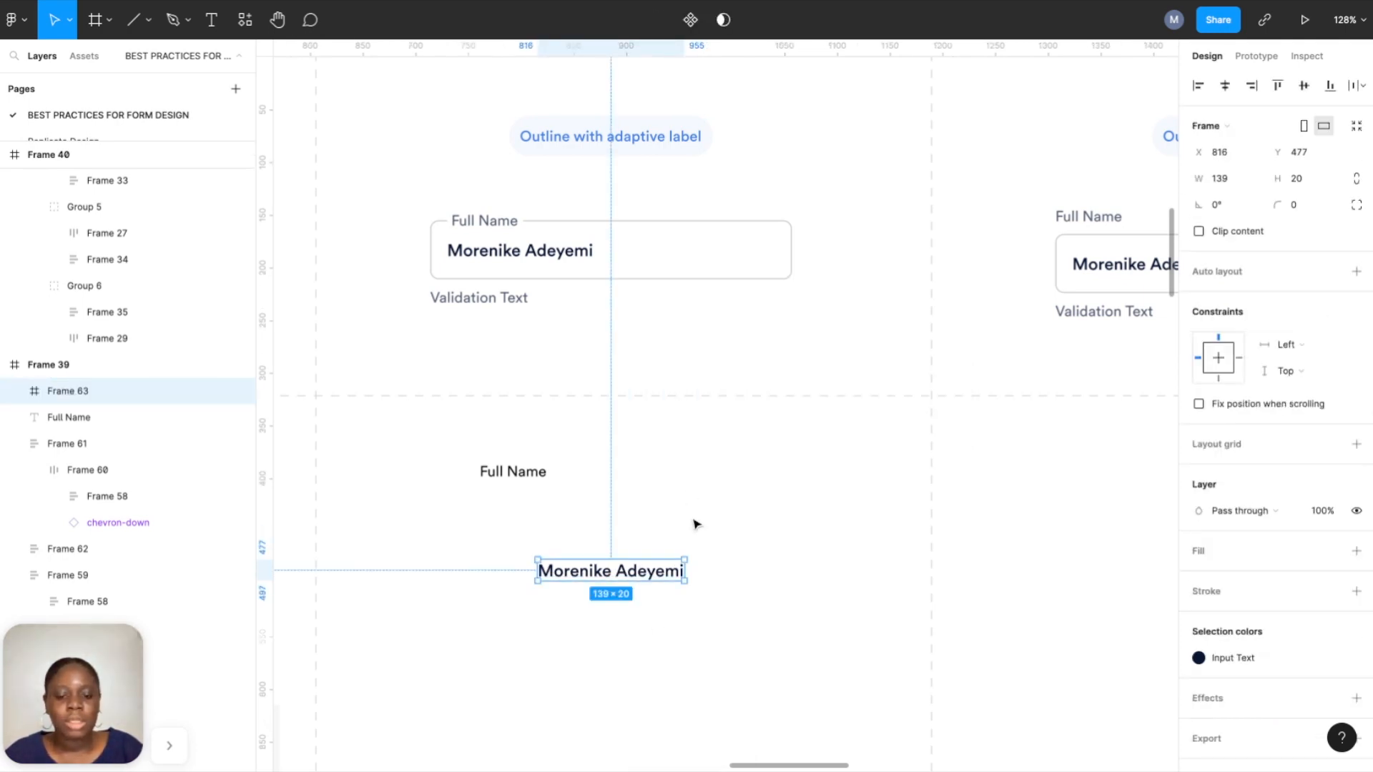
left_click(1357, 271)
left_click(1232, 384)
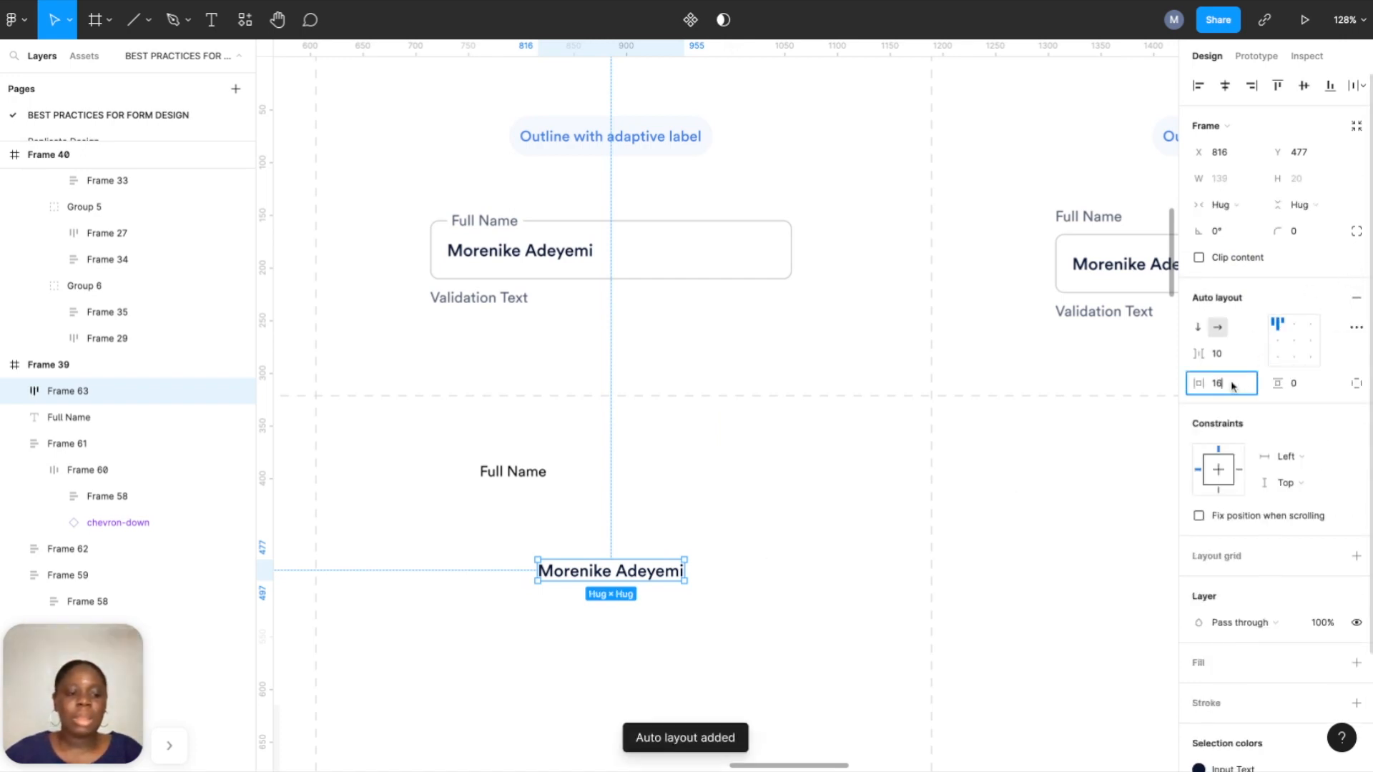
left_click(1305, 388)
type("16")
key("Return")
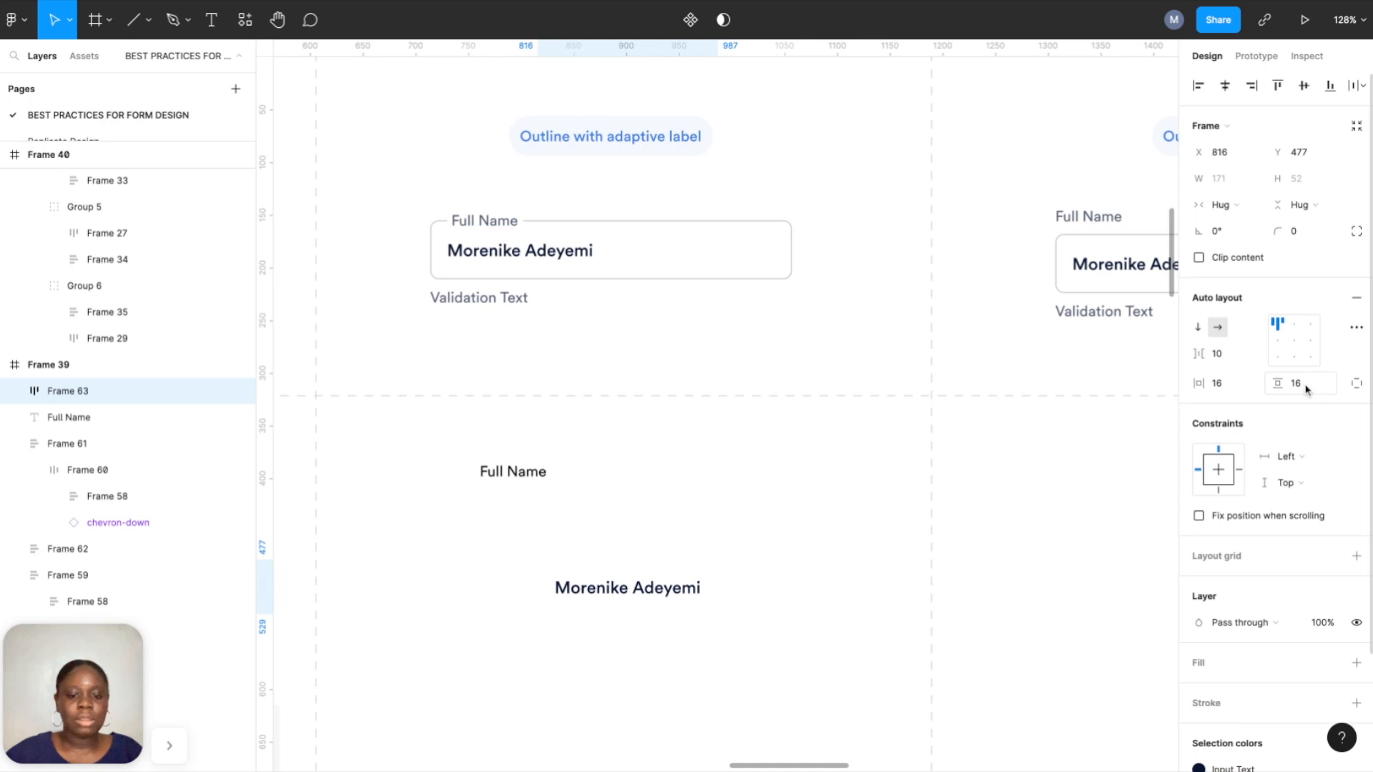
Give the box a Stroke line border, corner radius 8 and width 343.
scroll(1264, 547, "down", 2)
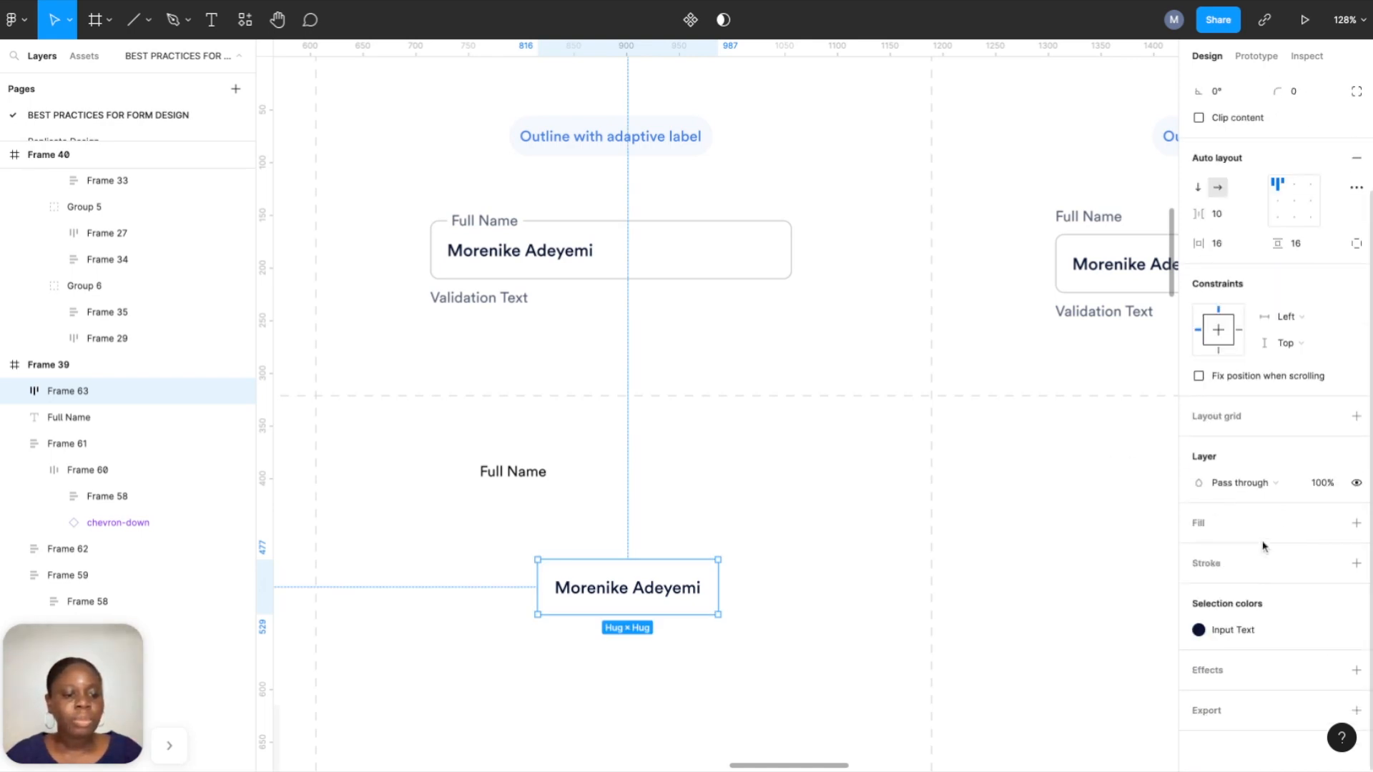
left_click(1351, 560)
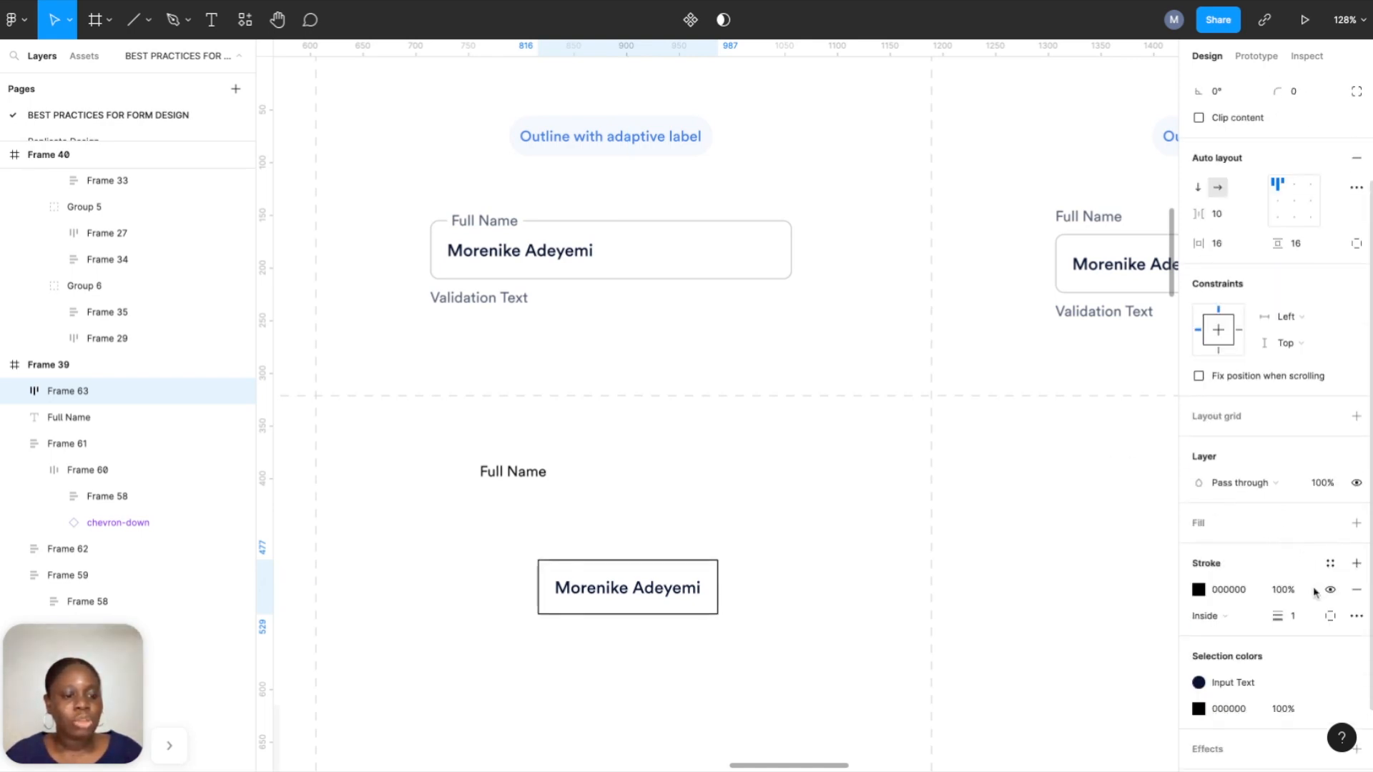
left_click(1331, 566)
left_click(1291, 611)
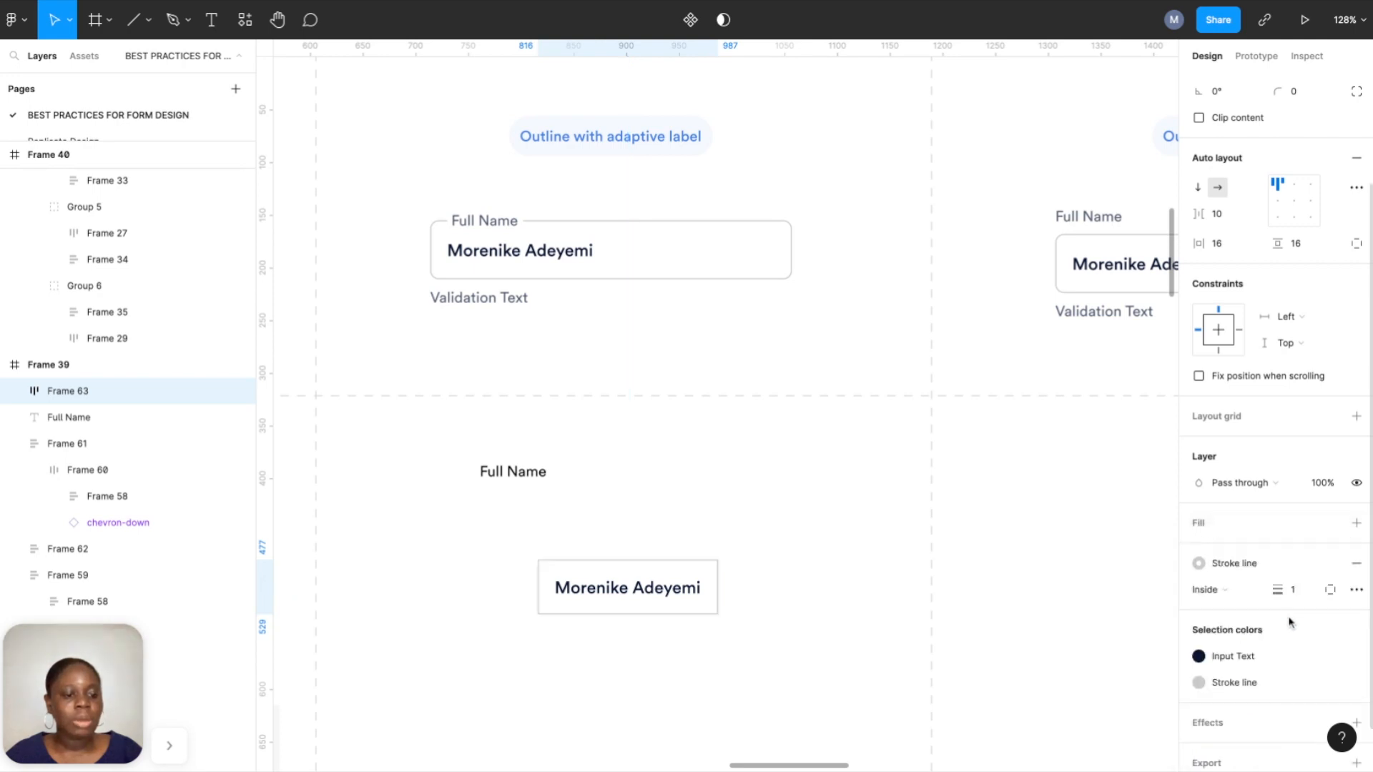
scroll(1319, 493, "up", 3)
left_click(1313, 211)
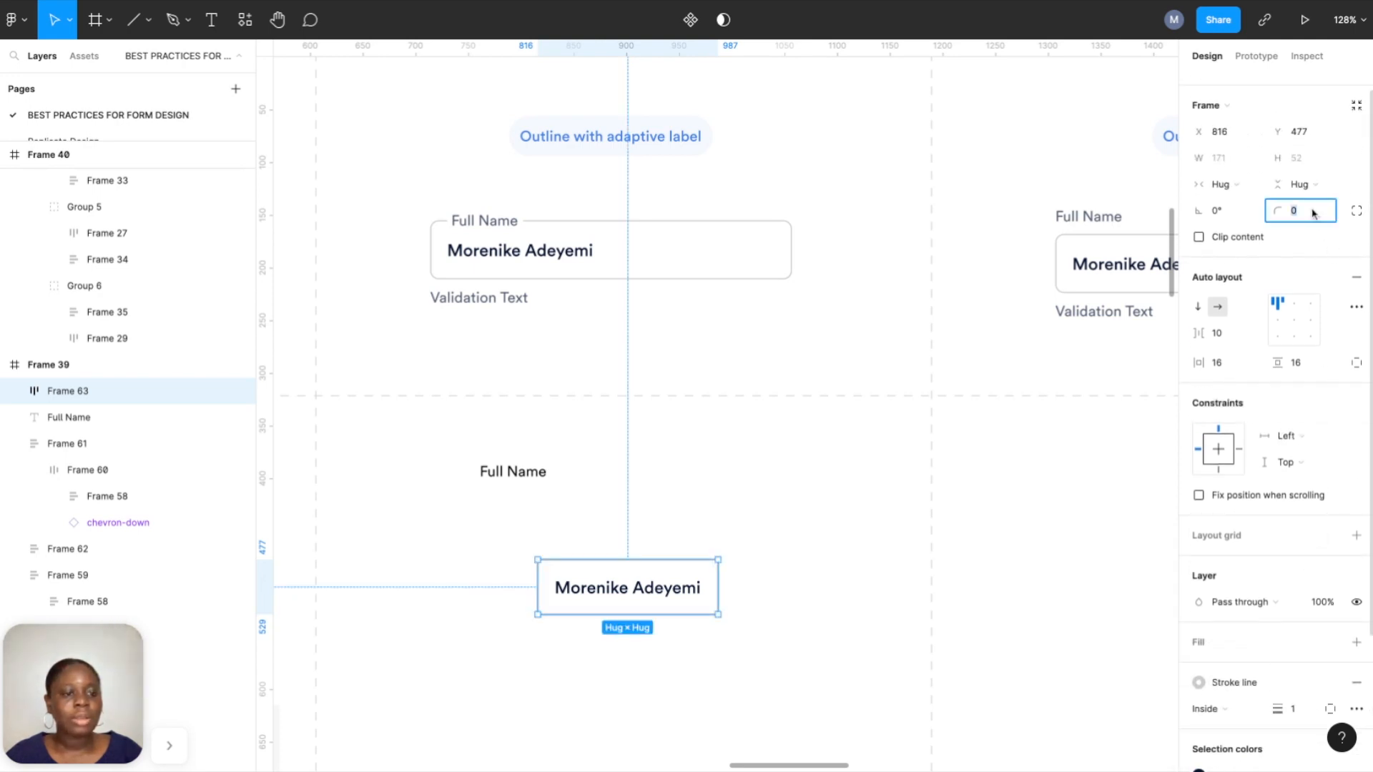
type("8")
key("Return")
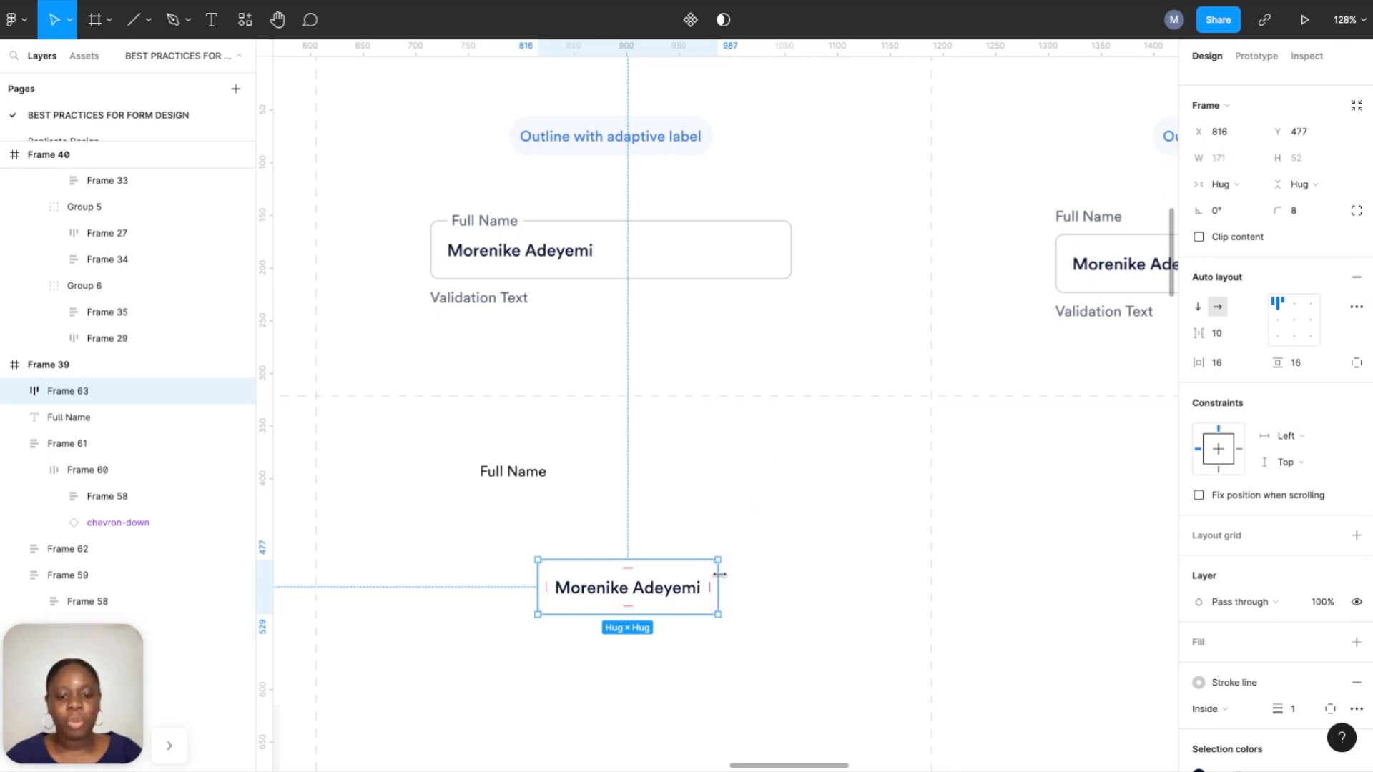
left_click_drag(719, 574, 778, 574)
left_click(1241, 159)
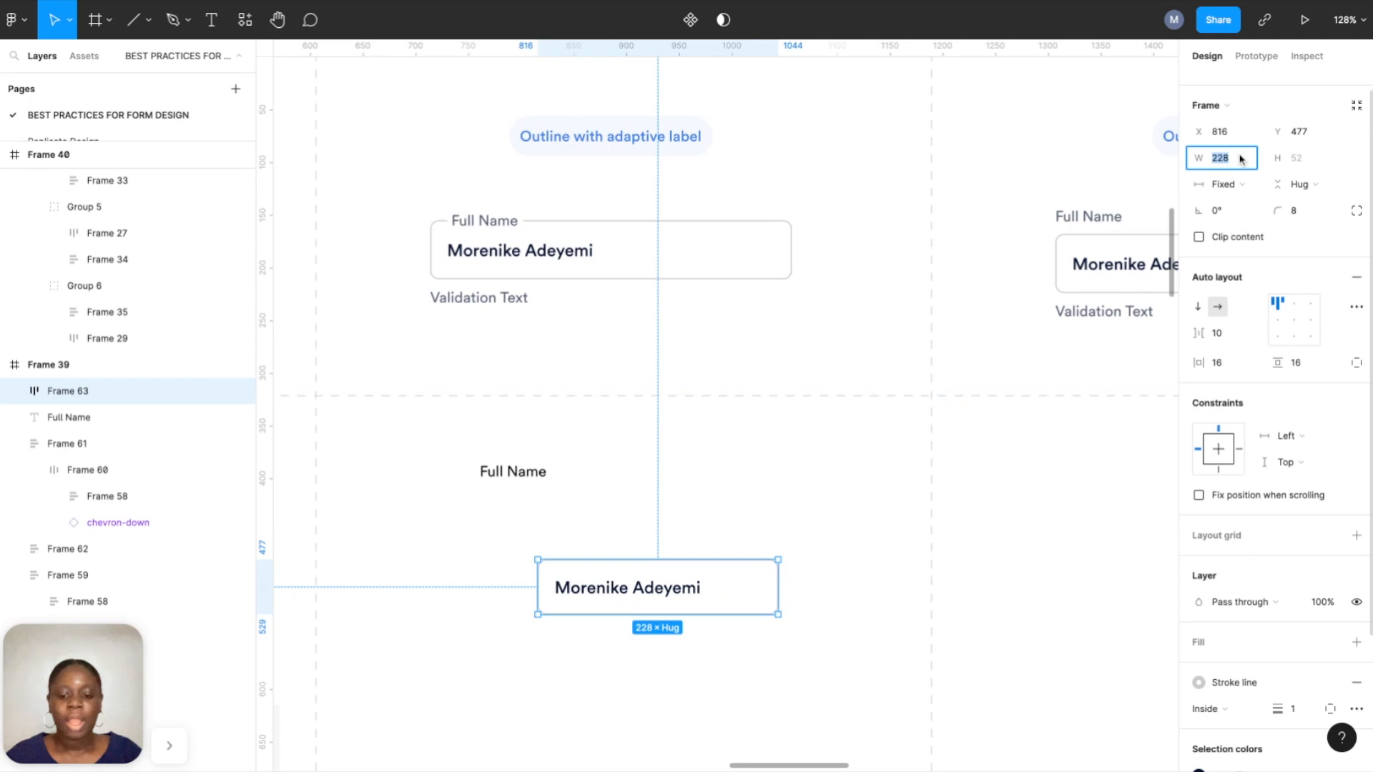
type("343")
key("Return")
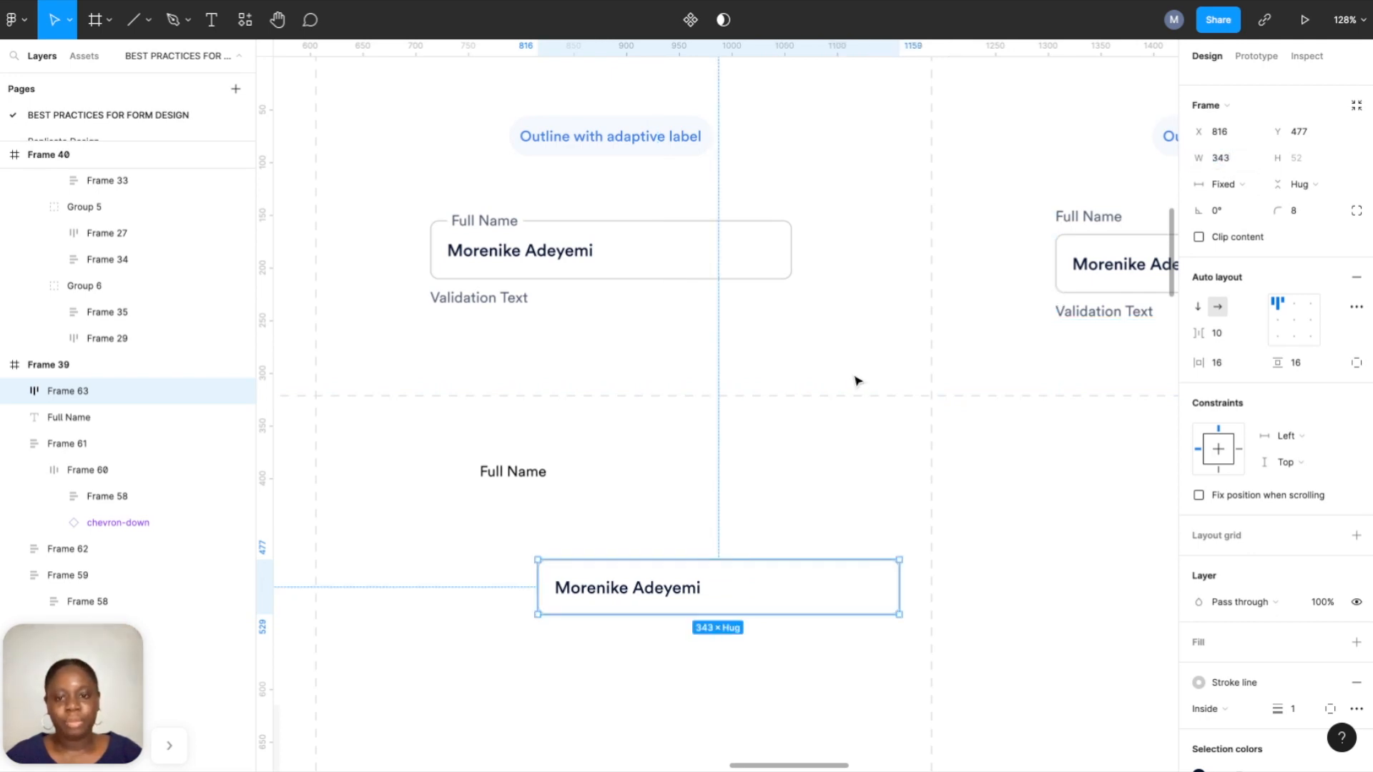
Align the input box under the reference field and move the Full Name label above it.
left_click_drag(657, 580, 545, 598)
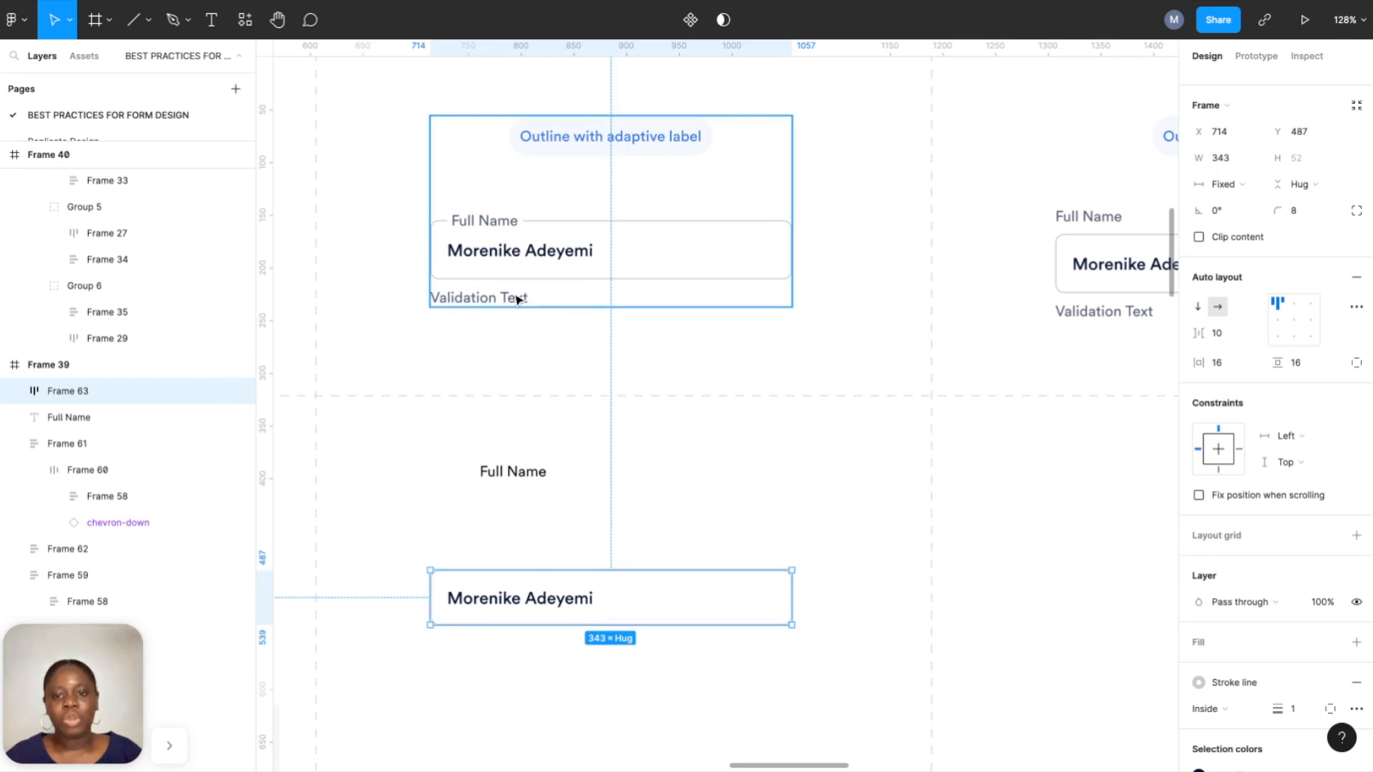
left_click(516, 477)
left_click_drag(515, 477, 499, 527)
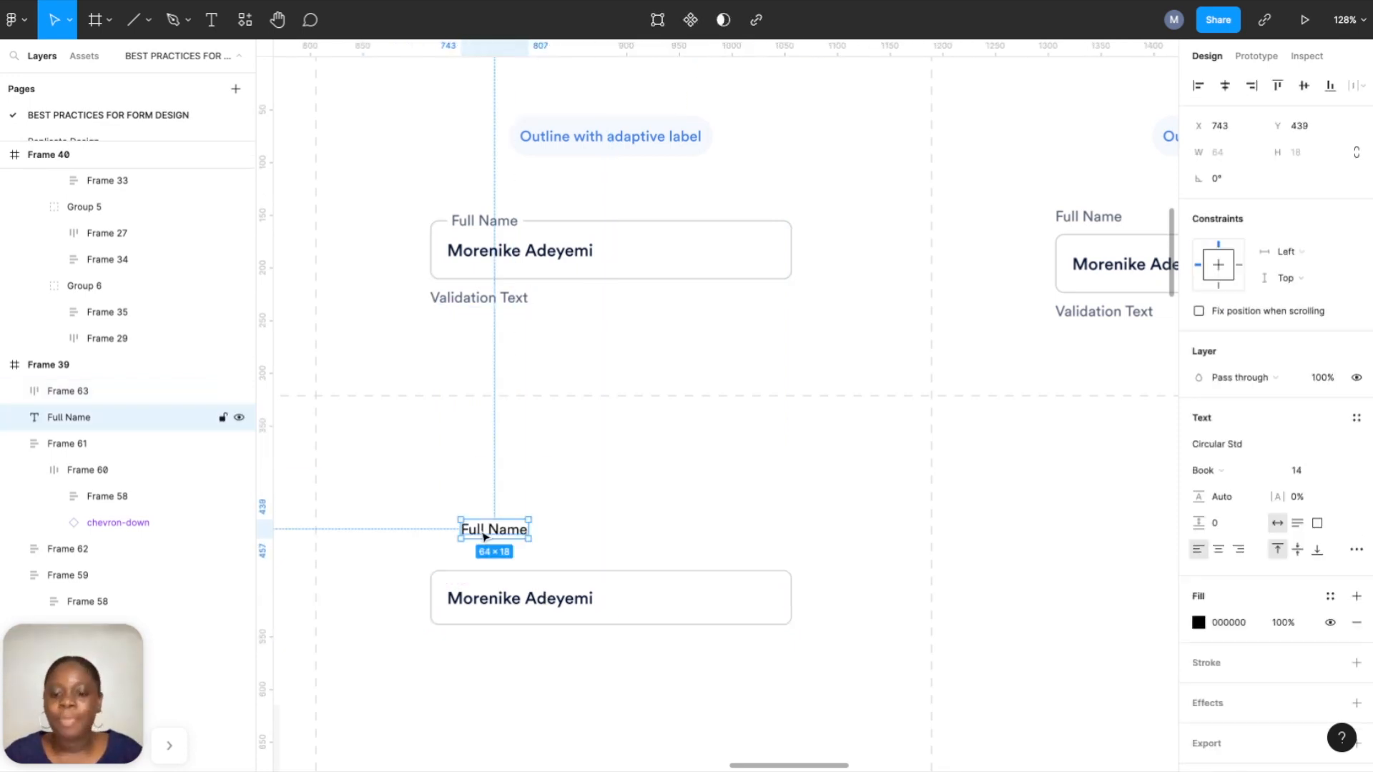
scroll(499, 527, "up", 5)
scroll(512, 479, "down", 3)
scroll(513, 476, "up", 2)
mouse_move(541, 387)
left_mouse_down()
mouse_move(501, 478)
mouse_move(539, 390)
left_mouse_up()
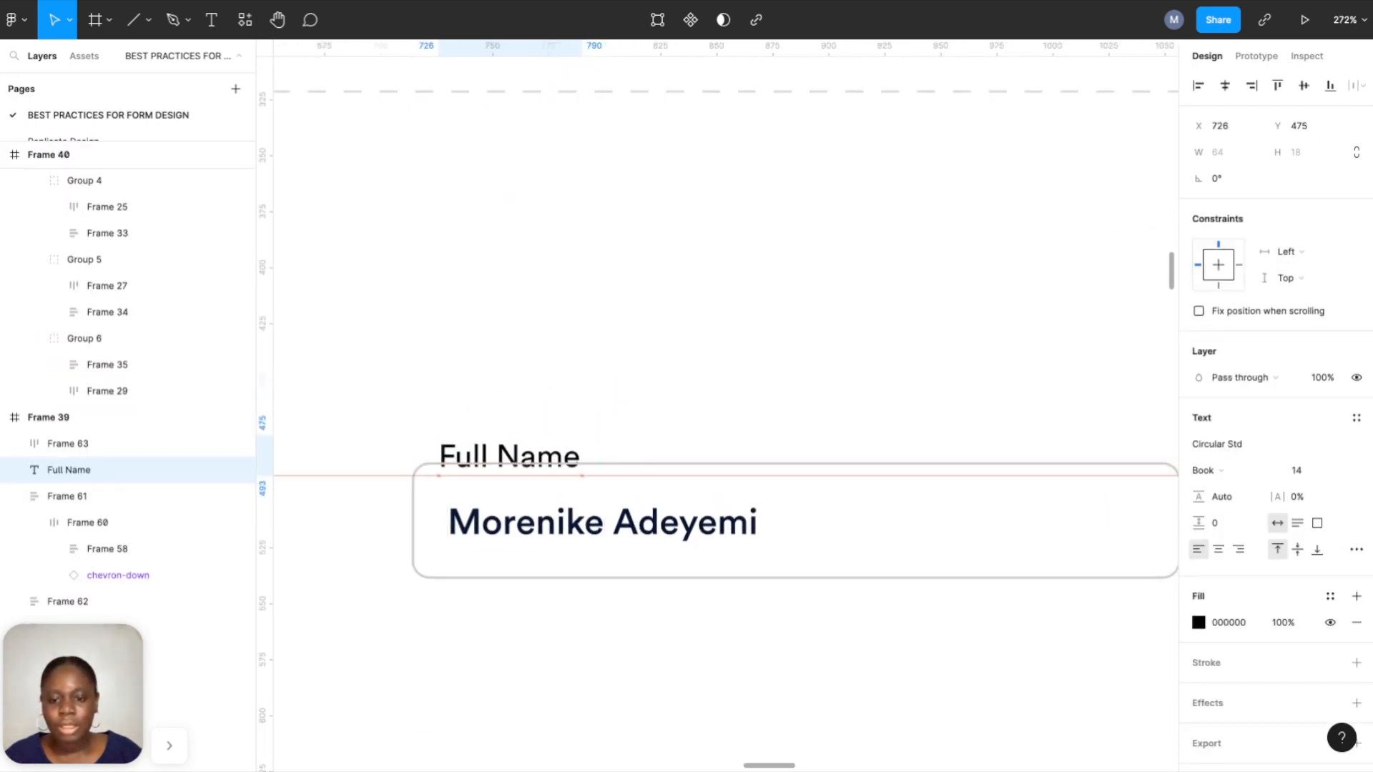
left_click(555, 377)
scroll(537, 564, "up", 5)
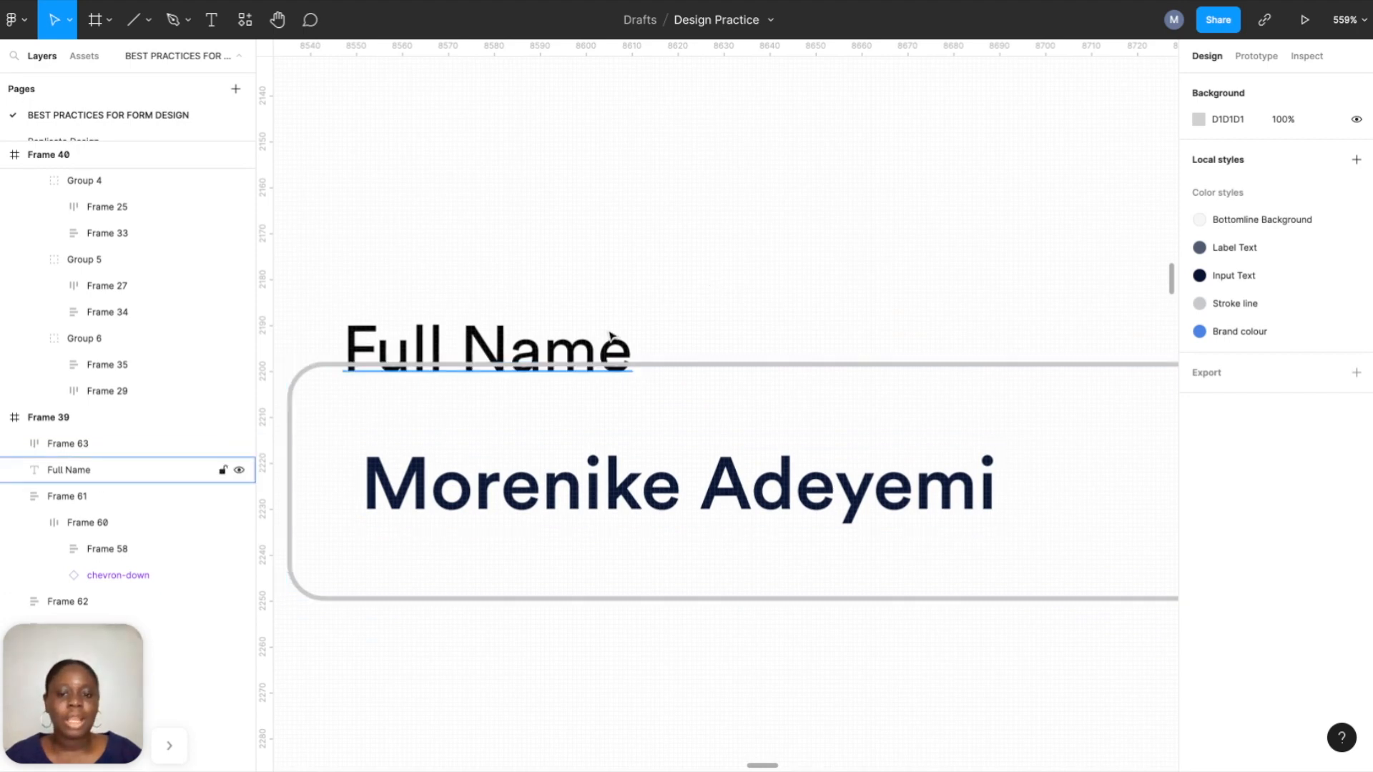
left_click_drag(598, 346, 607, 246)
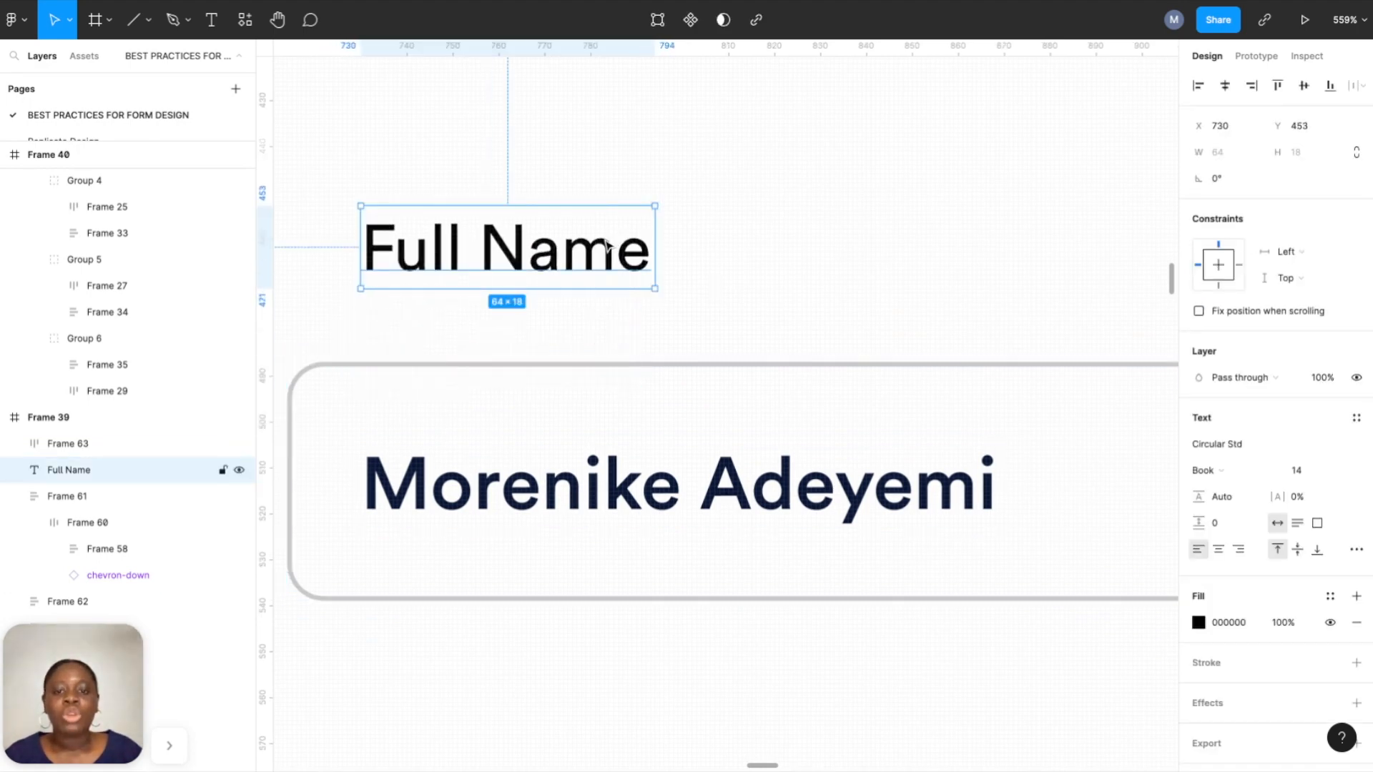
Wrap the Full Name label in a white-filled auto-layout frame with 2 px padding.
right_click(607, 246)
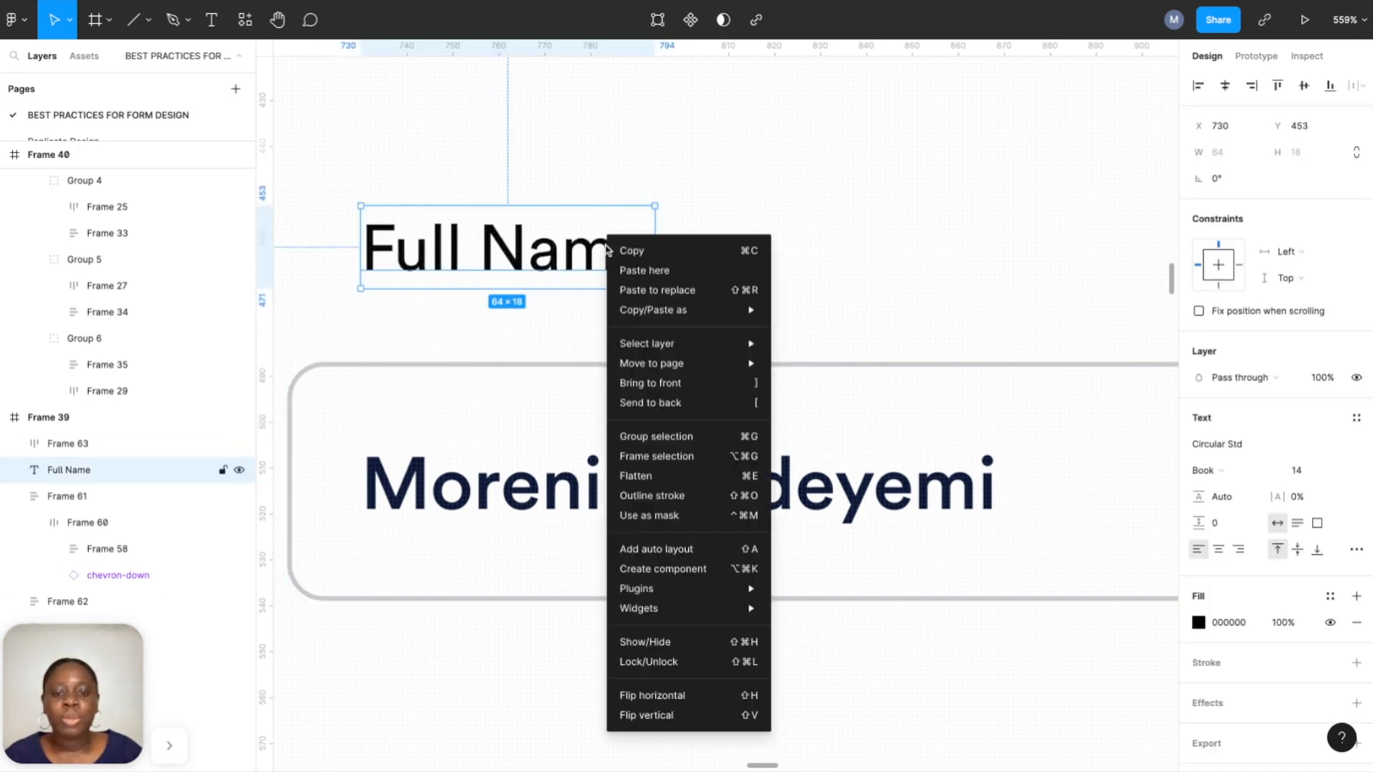
left_click(643, 457)
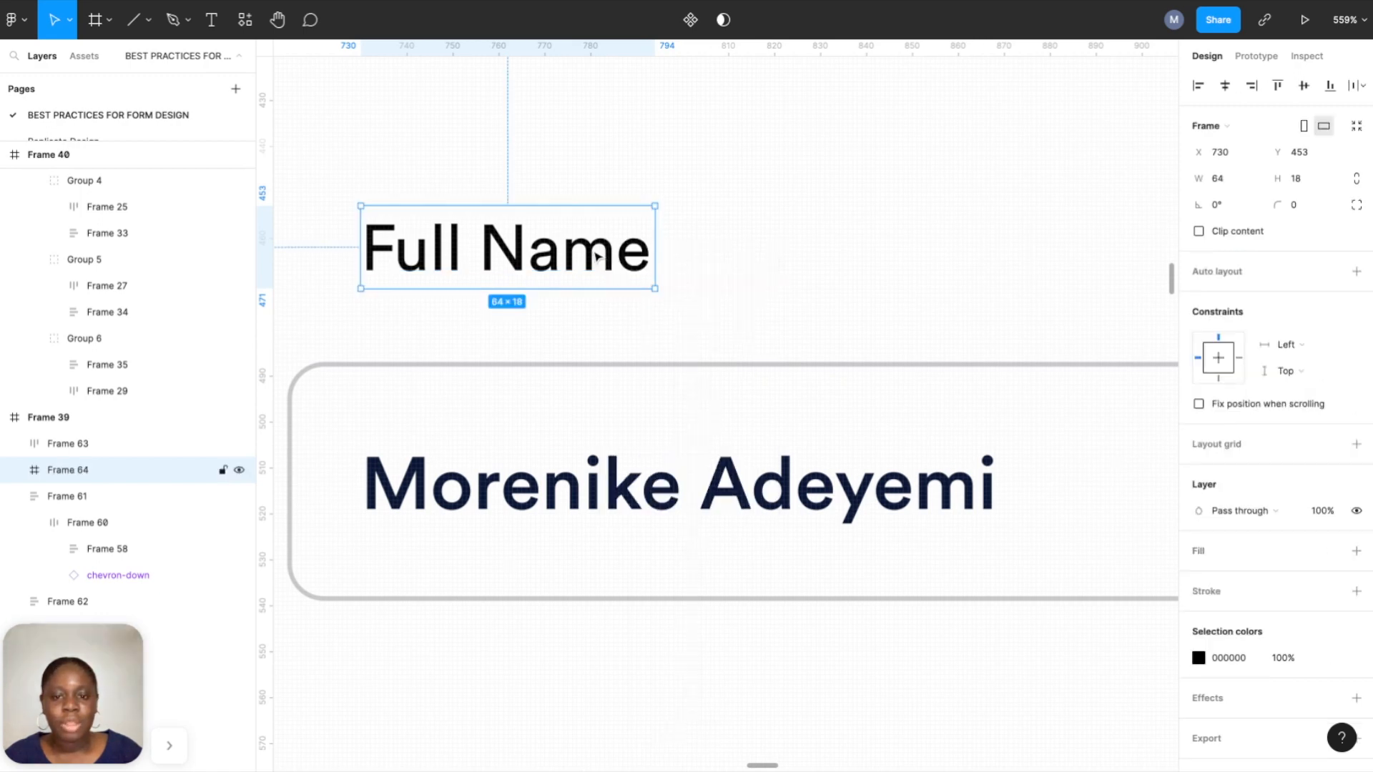
left_click(1357, 551)
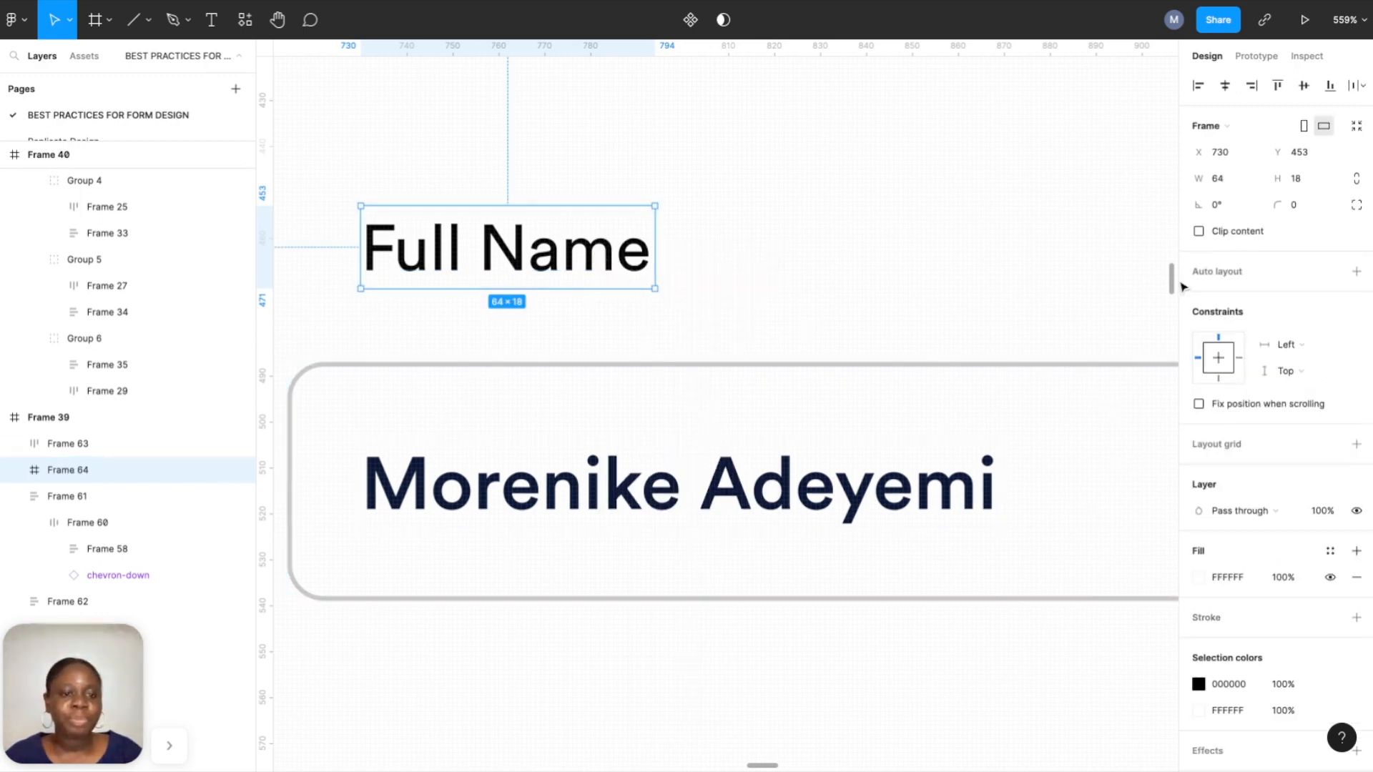
left_click(1356, 271)
left_click(1226, 388)
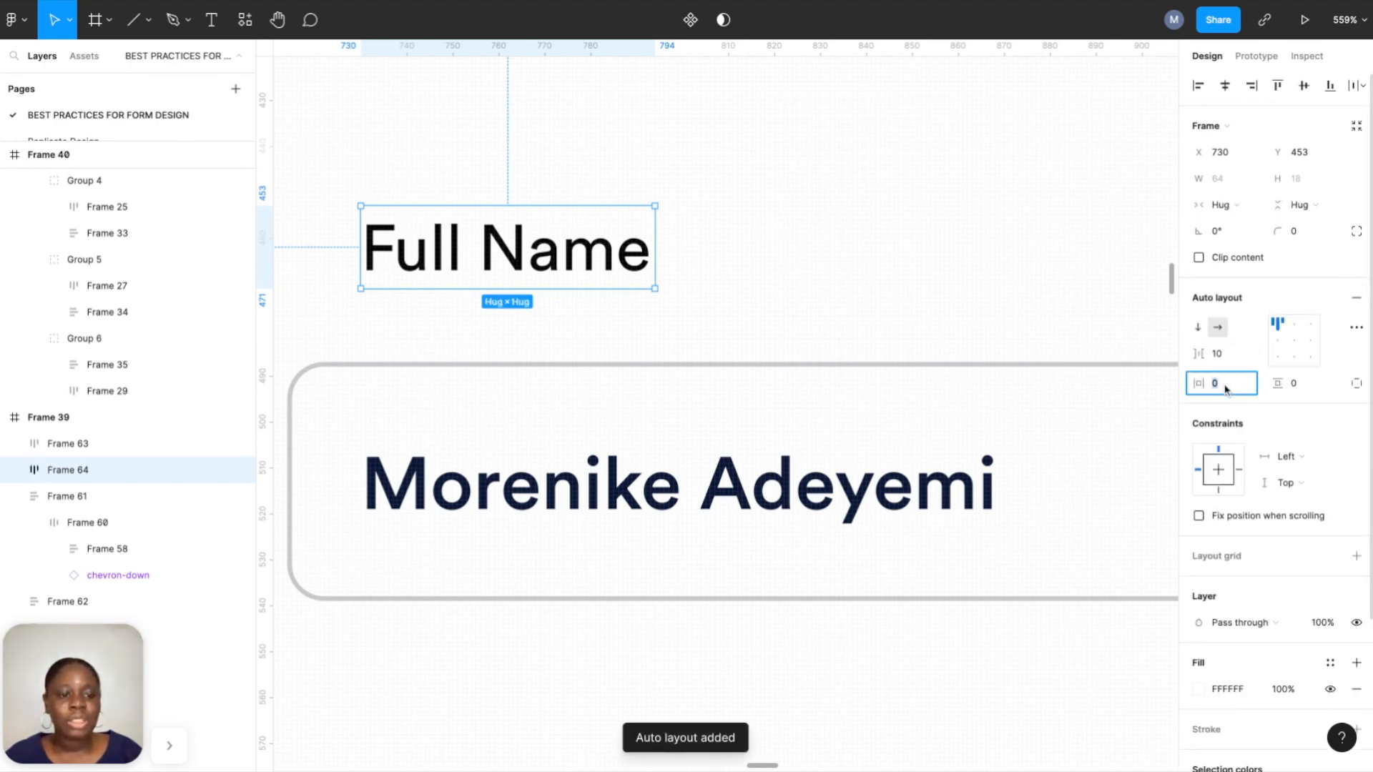
type("2")
left_click(1306, 386)
type("2")
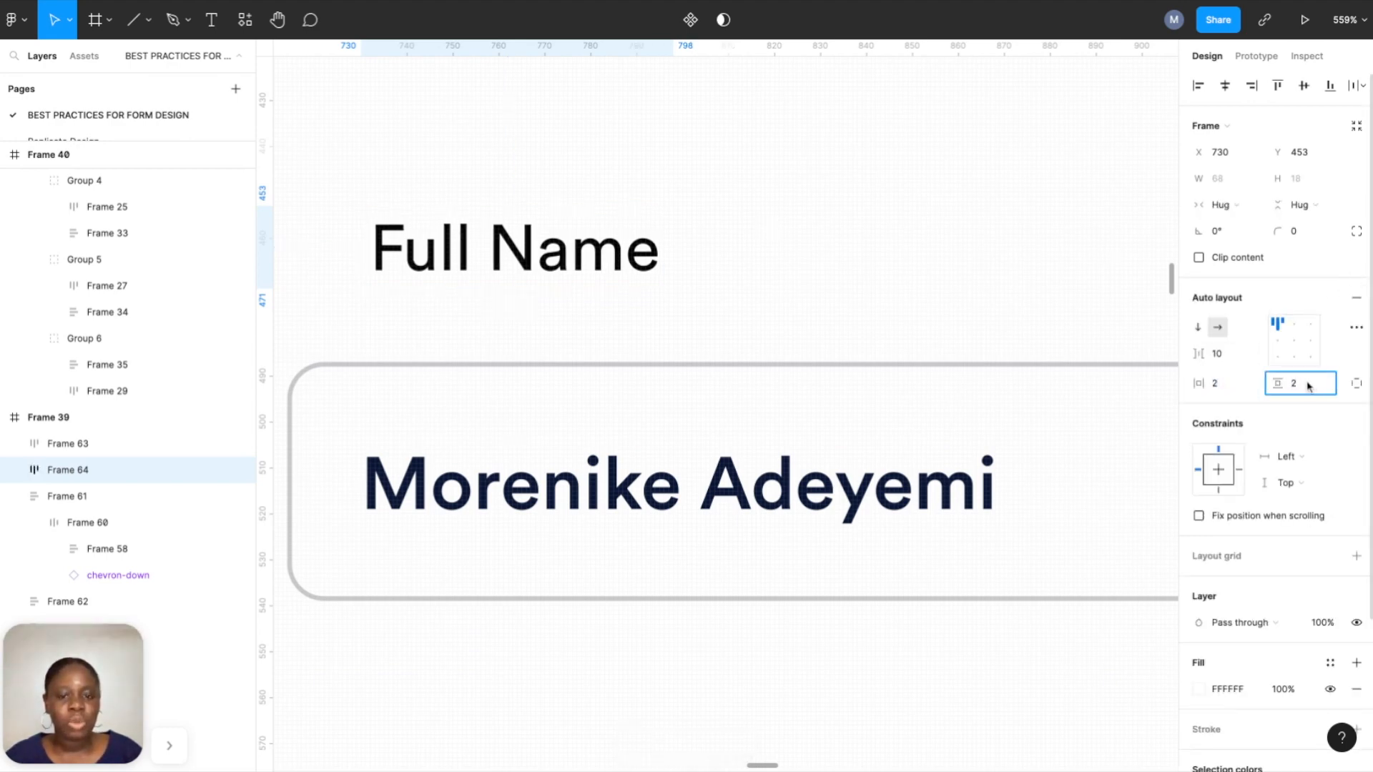
key("Return")
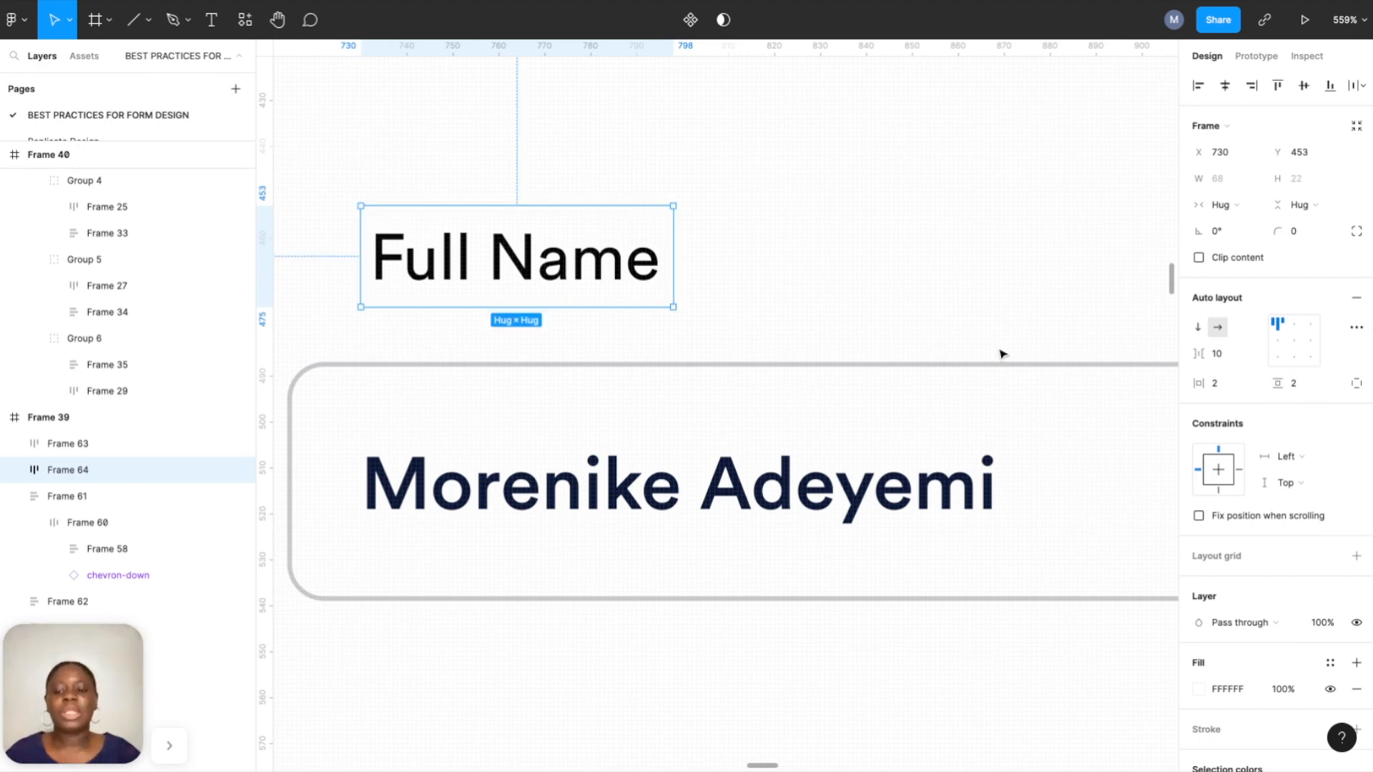
Position the Full Name label on the box and bring it in front of the box.
left_click_drag(585, 271, 539, 359)
key("Down")
key("Down")
key("Right")
key("Up")
key("Up")
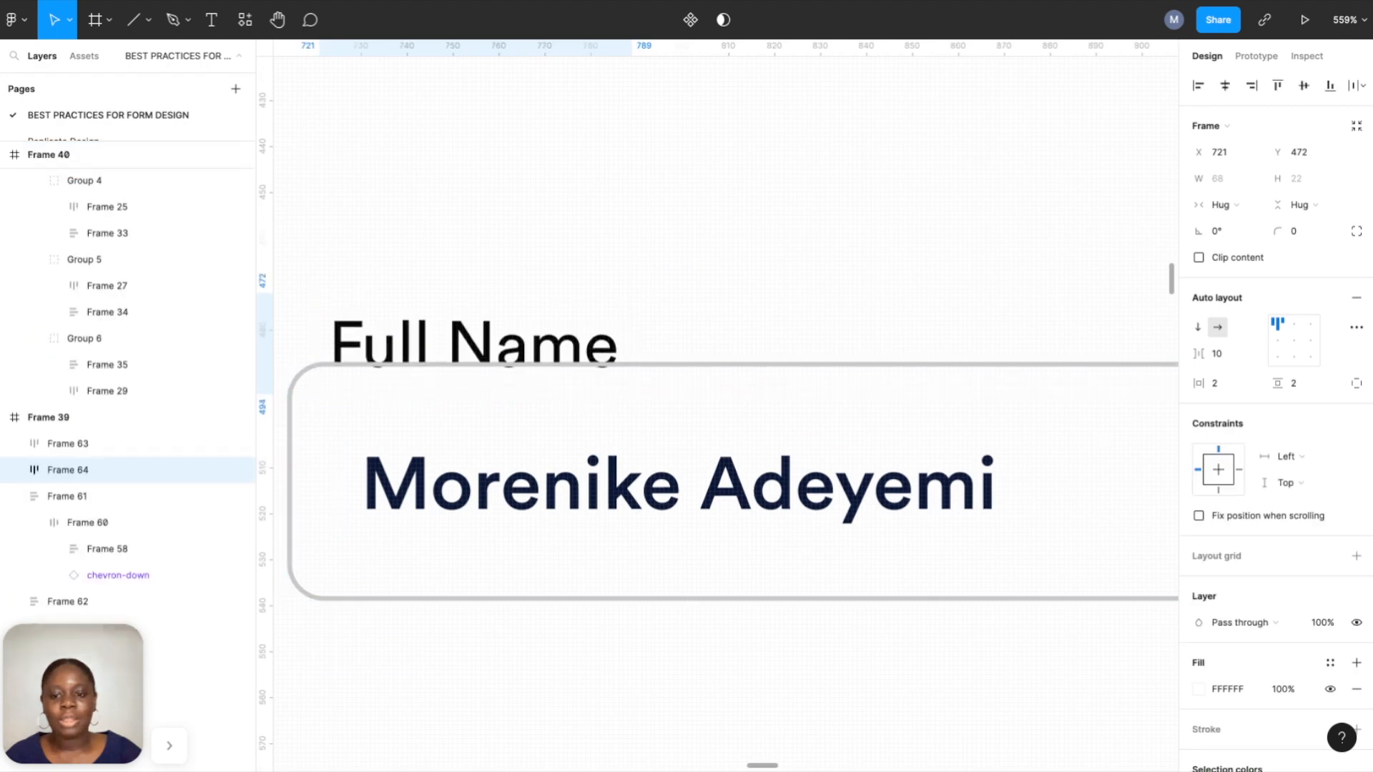
left_click_drag(536, 355, 559, 337)
right_click(558, 336)
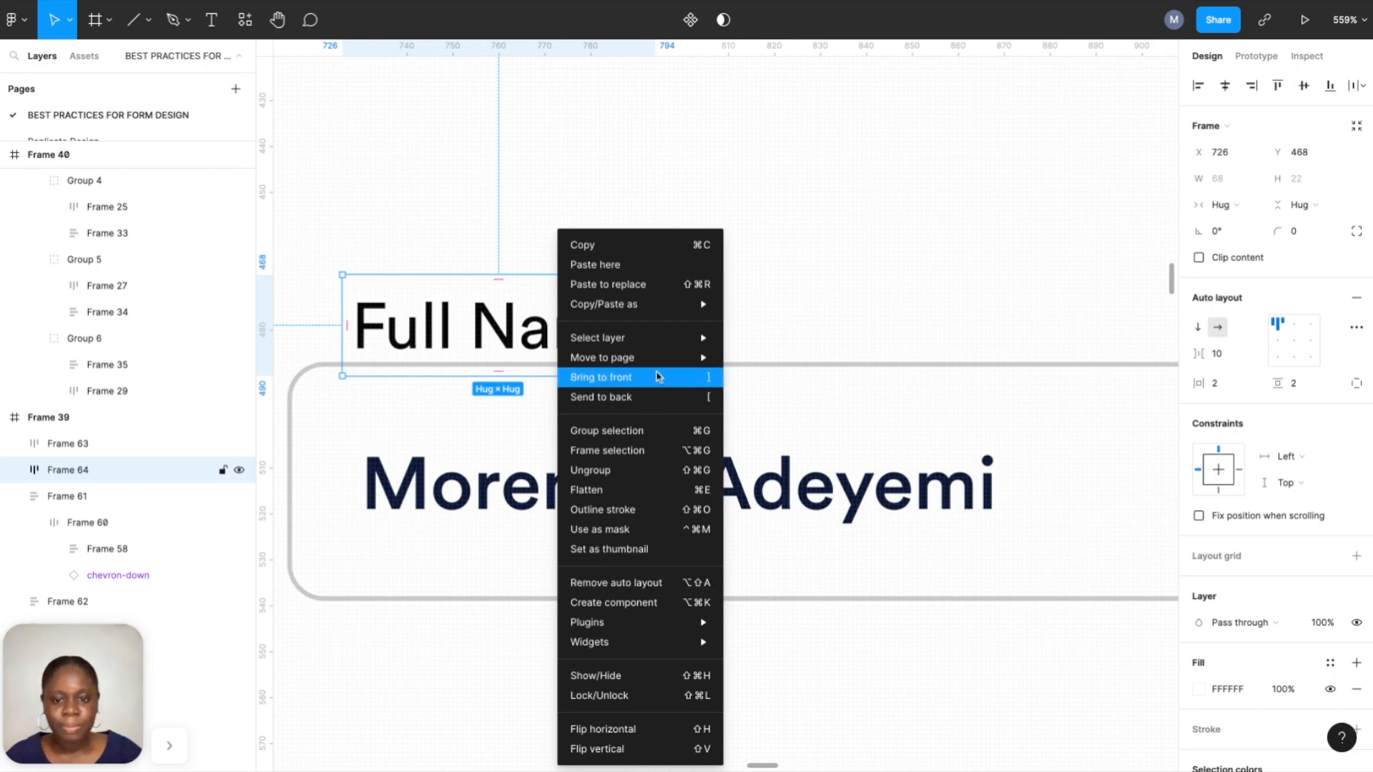
left_click(658, 377)
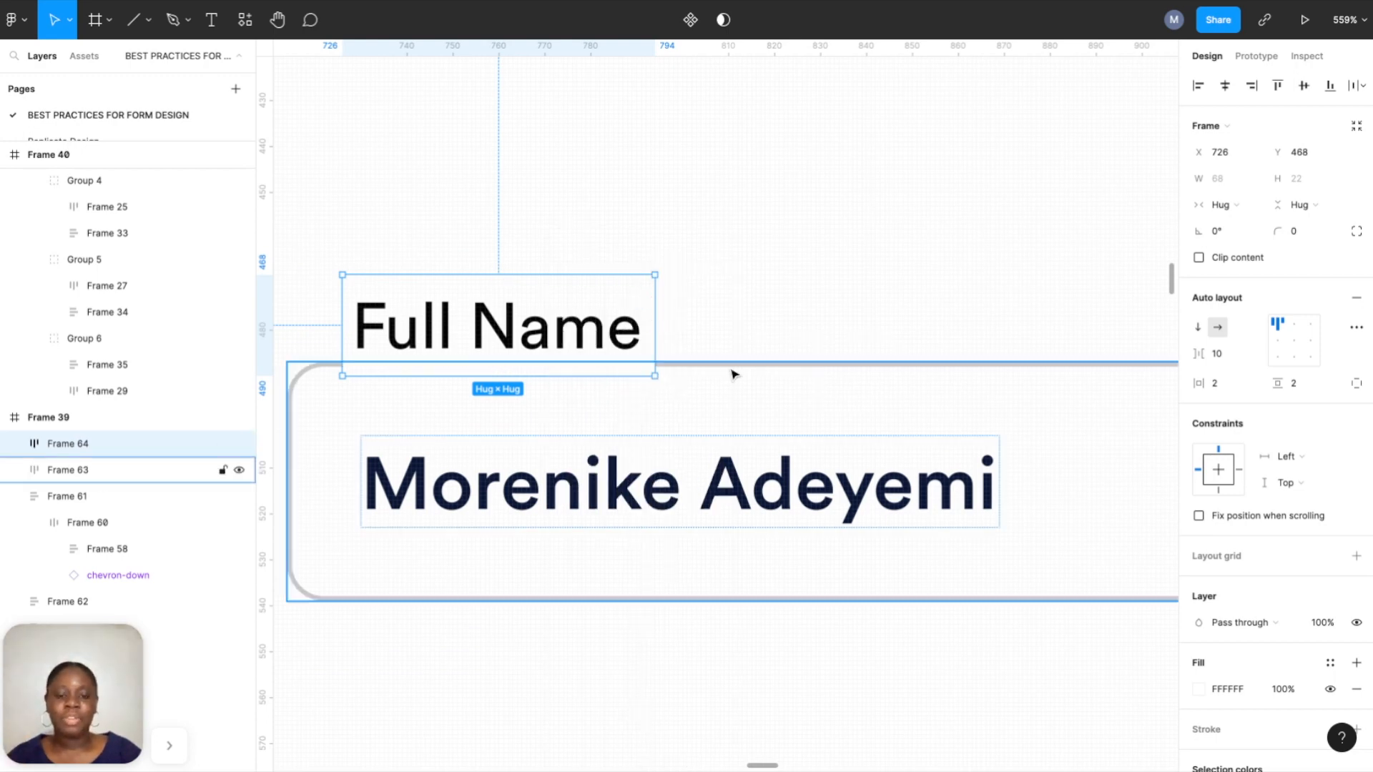
key("Down")
key("Left")
key("Left")
key("Right")
key("Down")
key("Down")
key("Down")
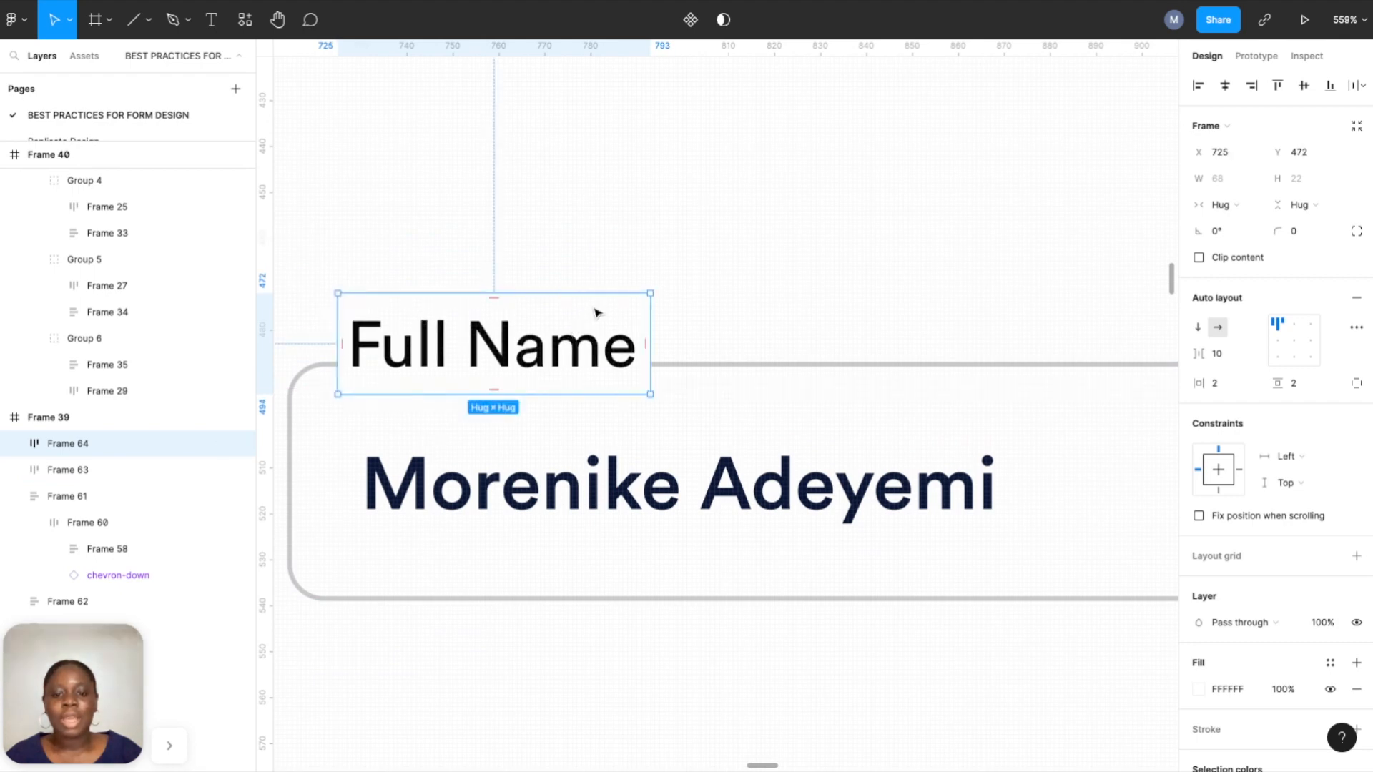
left_click(687, 276)
scroll(687, 276, "down", 5)
scroll(701, 306, "down", 3)
scroll(690, 309, "up", 4)
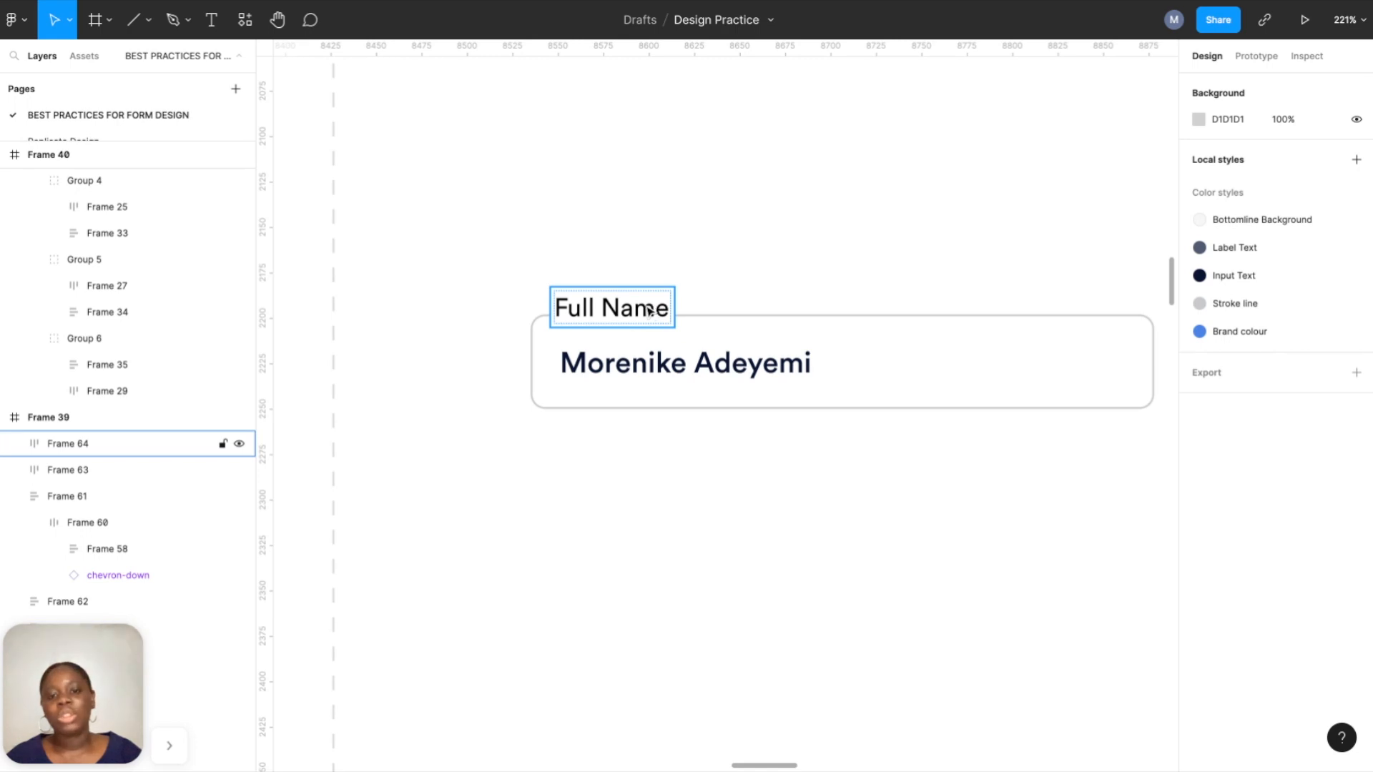
Group label and field in auto layout, making the label absolute on the top border at X 16.
left_click_drag(649, 311, 648, 276)
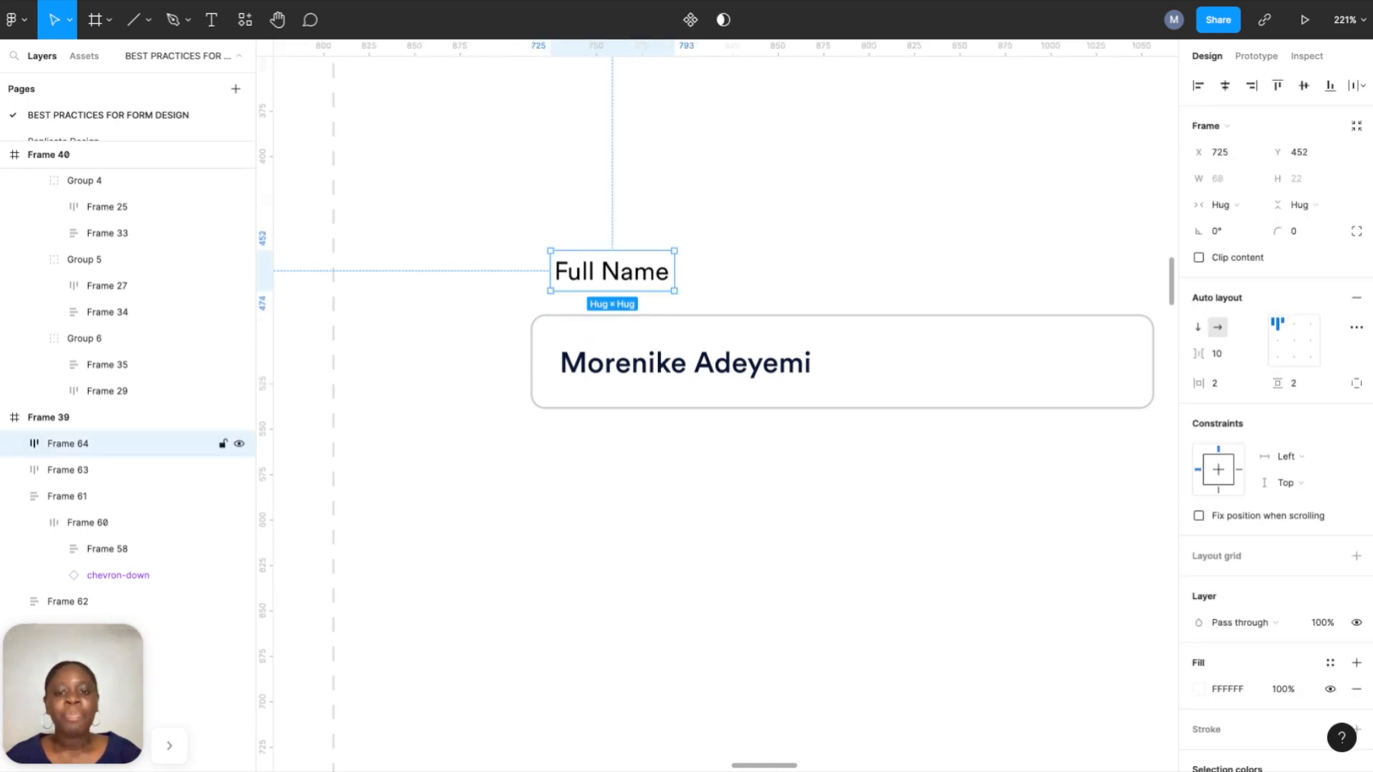
left_click(684, 325, "shift")
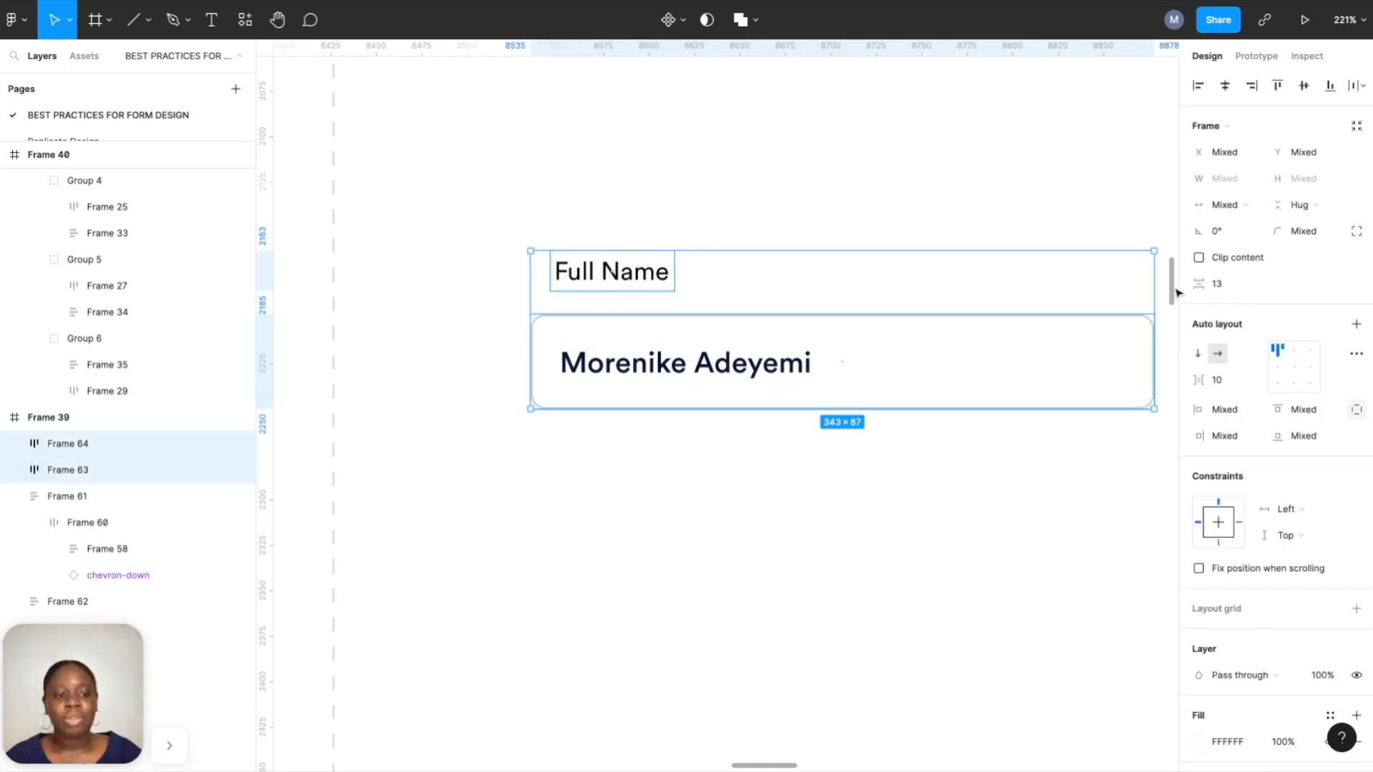
left_click(1357, 324)
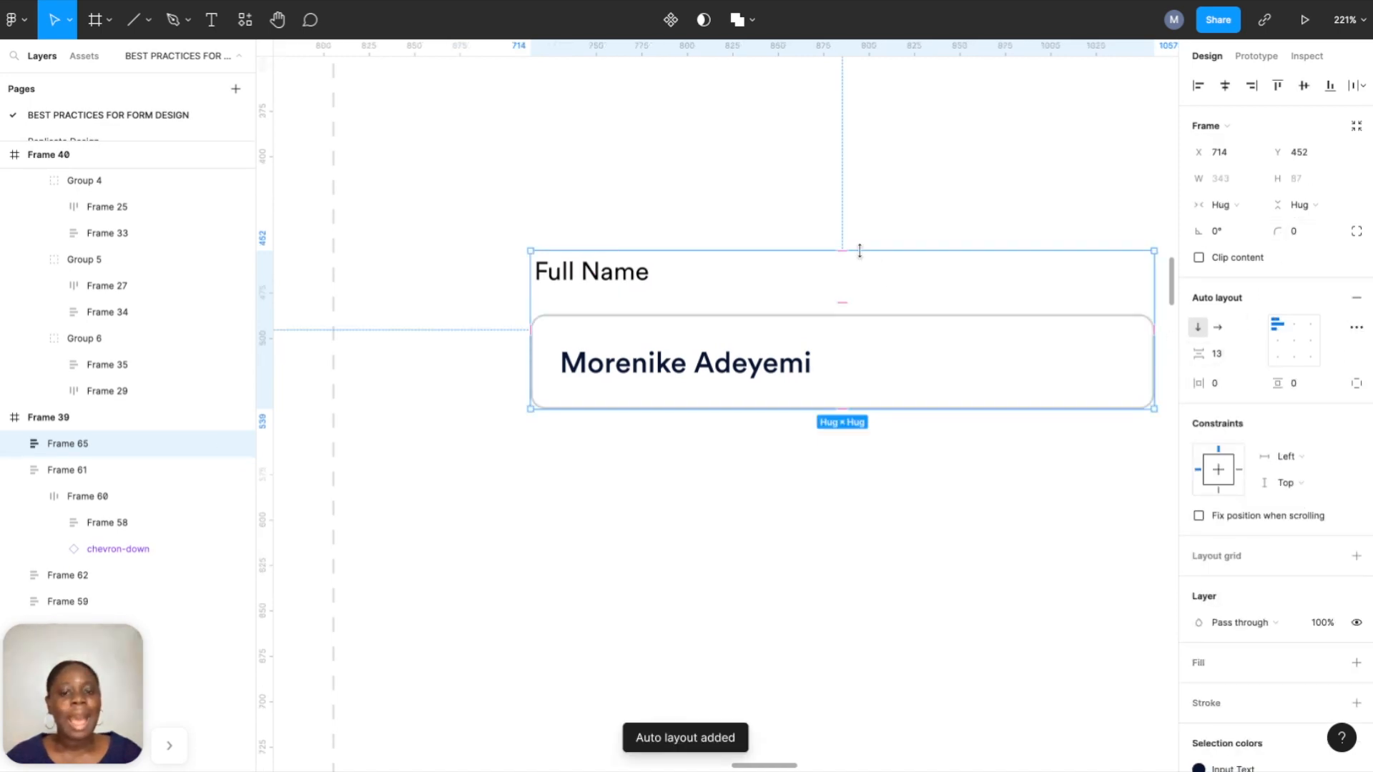
double_click(579, 286)
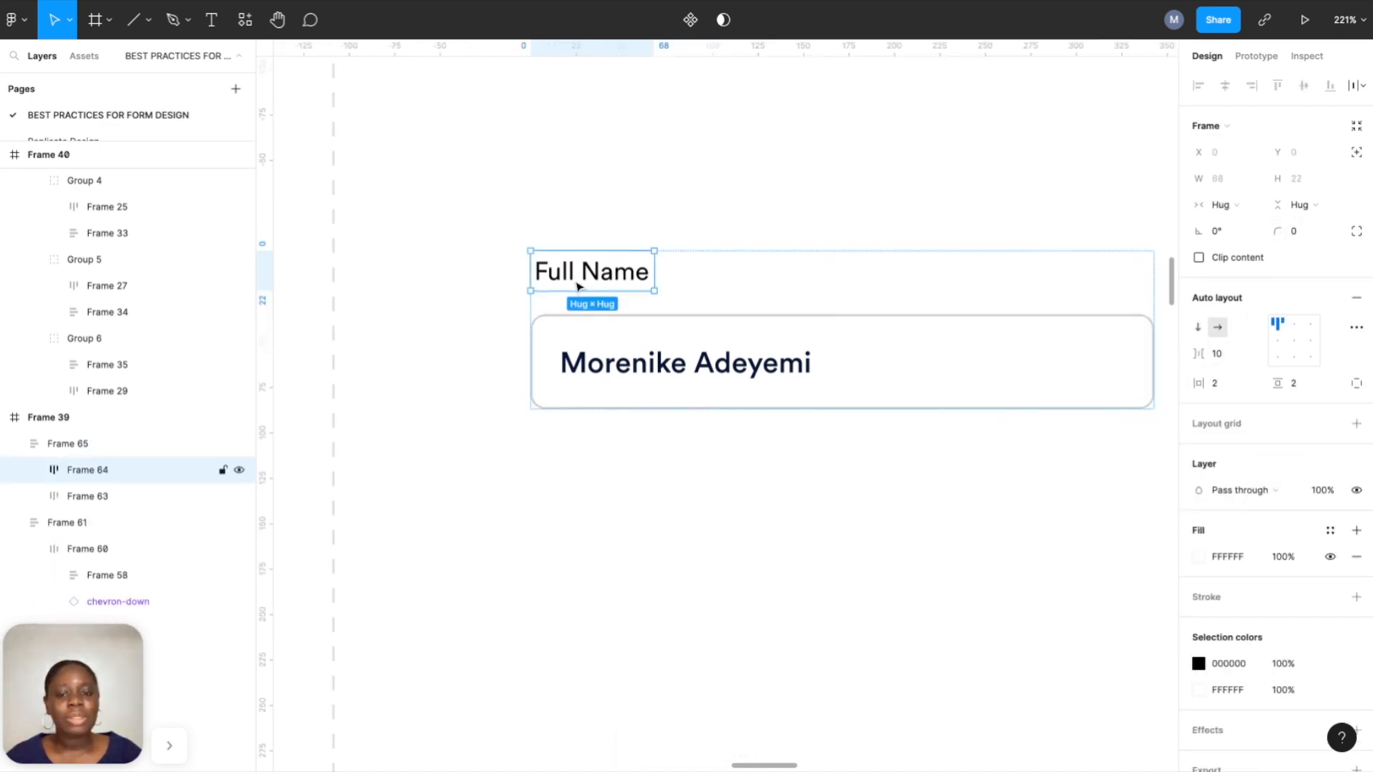
left_click(1357, 153)
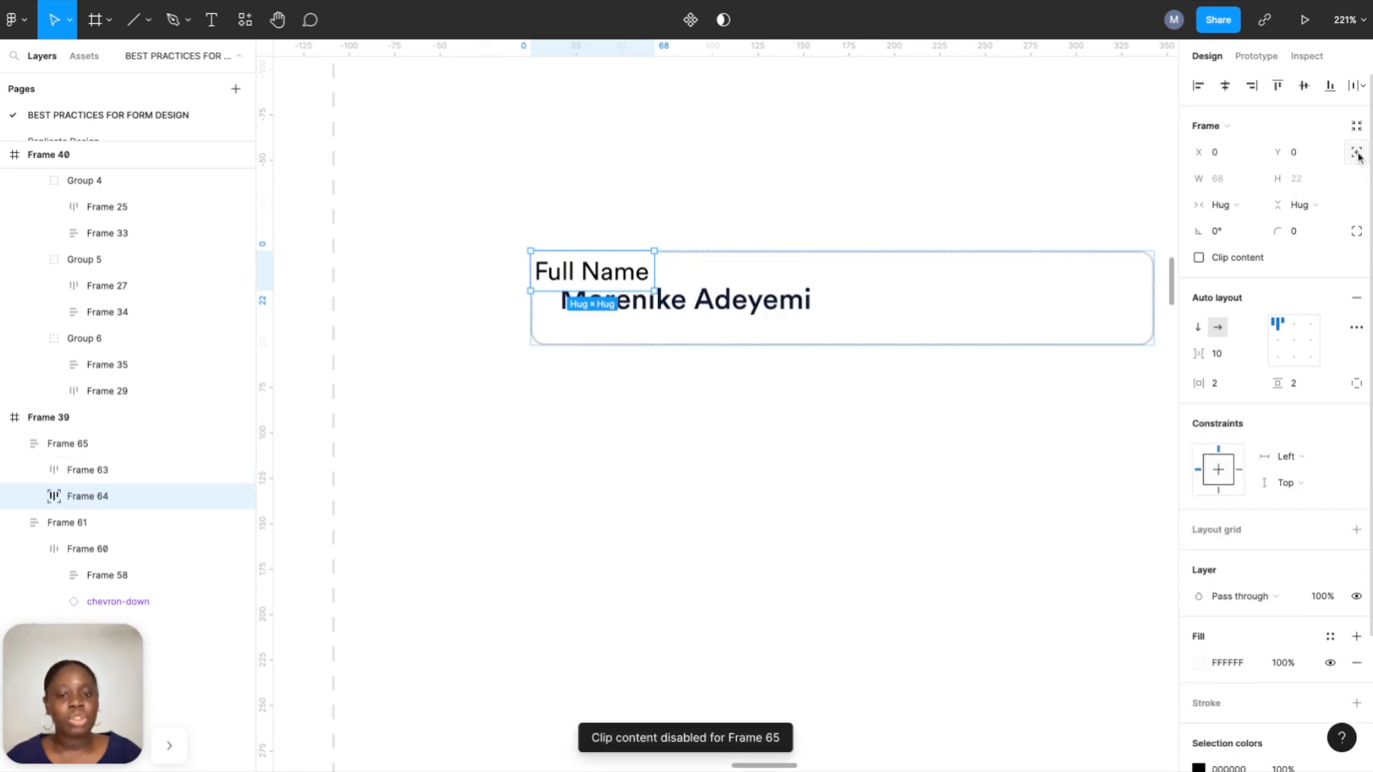
key("Up")
key("Up")
key("Up")
key("Up")
key("Up")
key("Up")
key("Up")
key("Up")
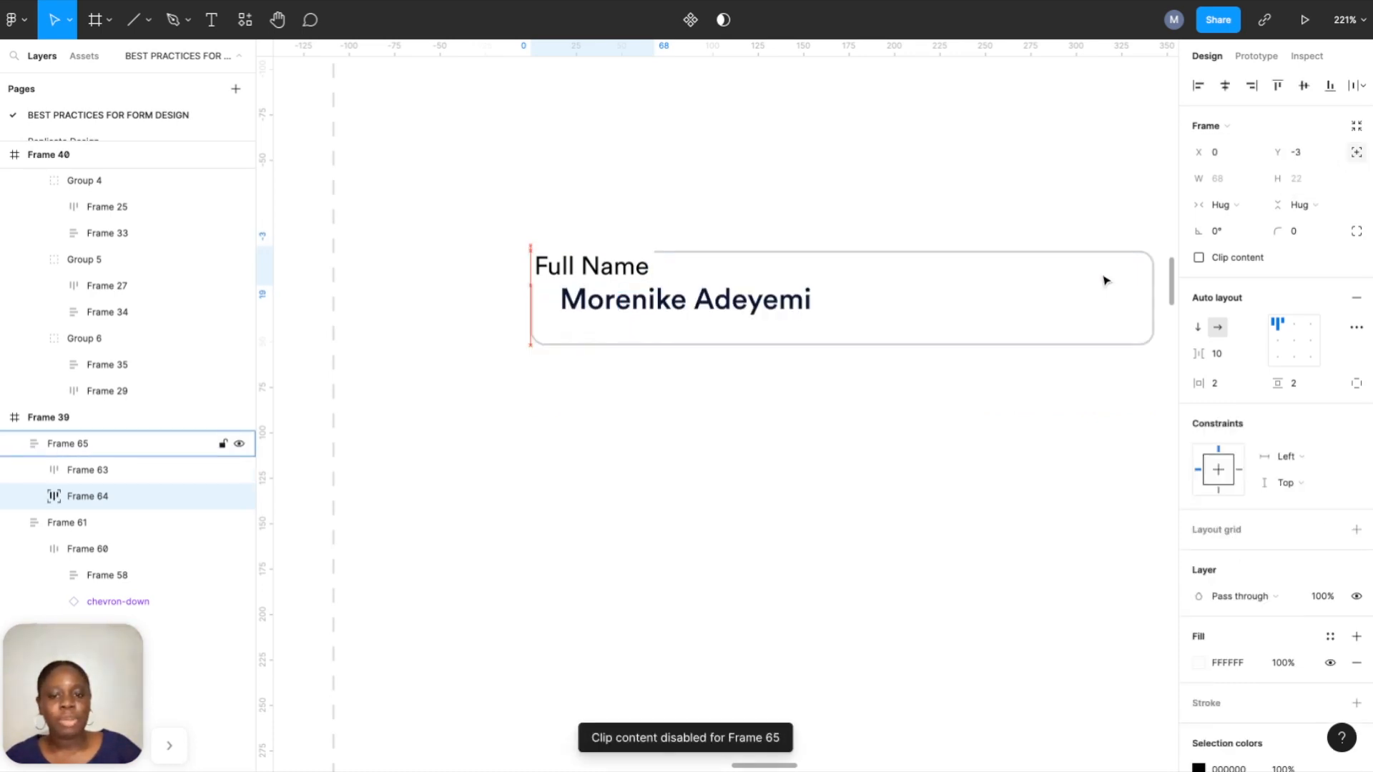
key("Up")
key("Up")
key("Right")
key("Right")
key("Right")
key("Right")
key("Right")
key("Right")
key("Right")
key("Right")
key("Right")
key("Right")
key("Right")
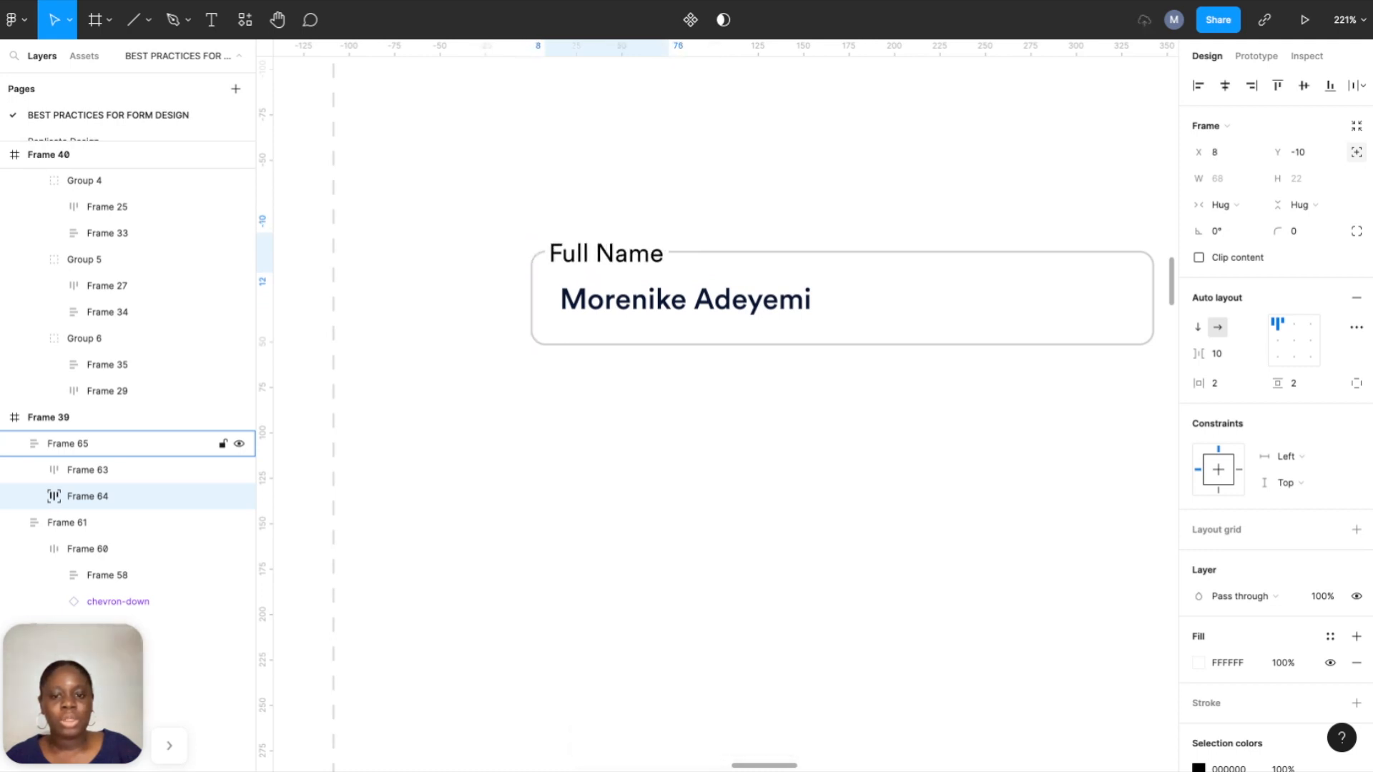
key("Up")
key("Up")
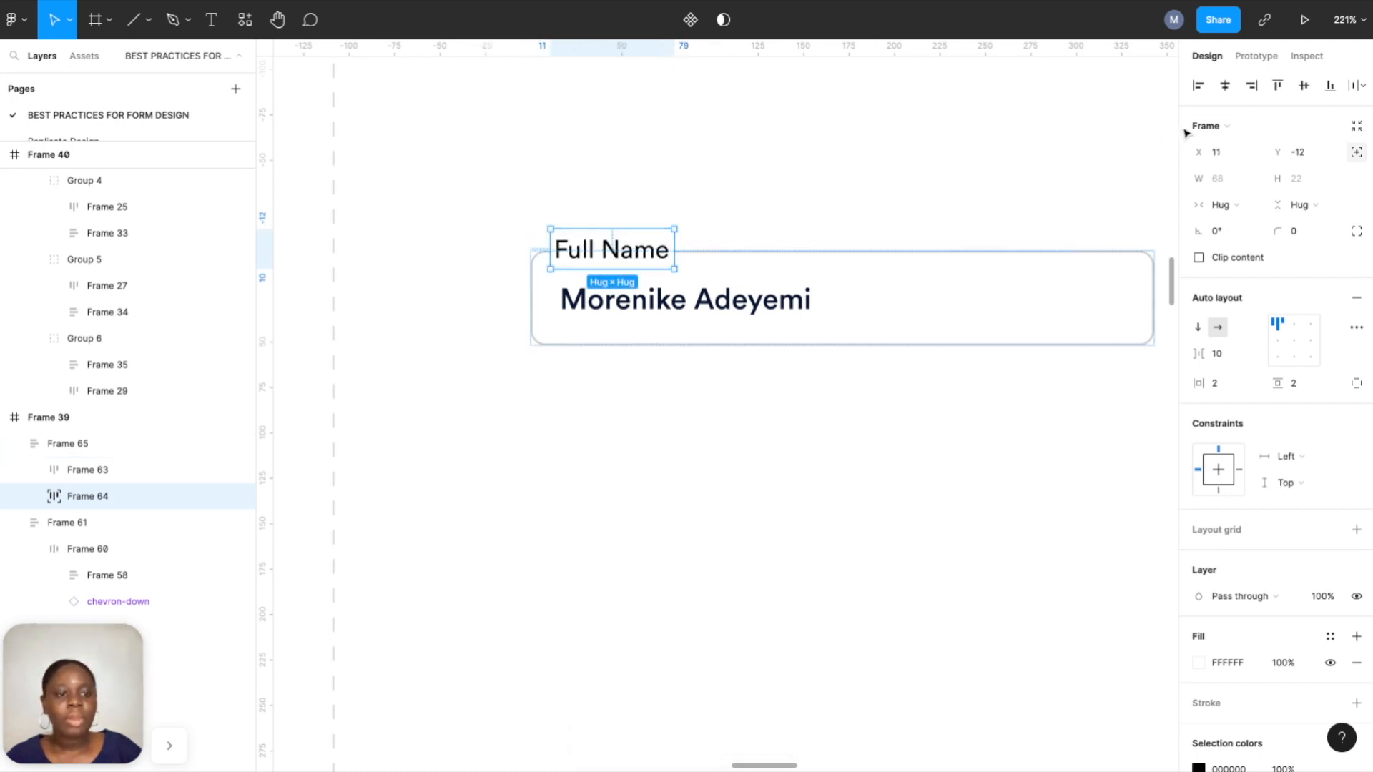
left_click(1237, 153)
type("16")
key("Return")
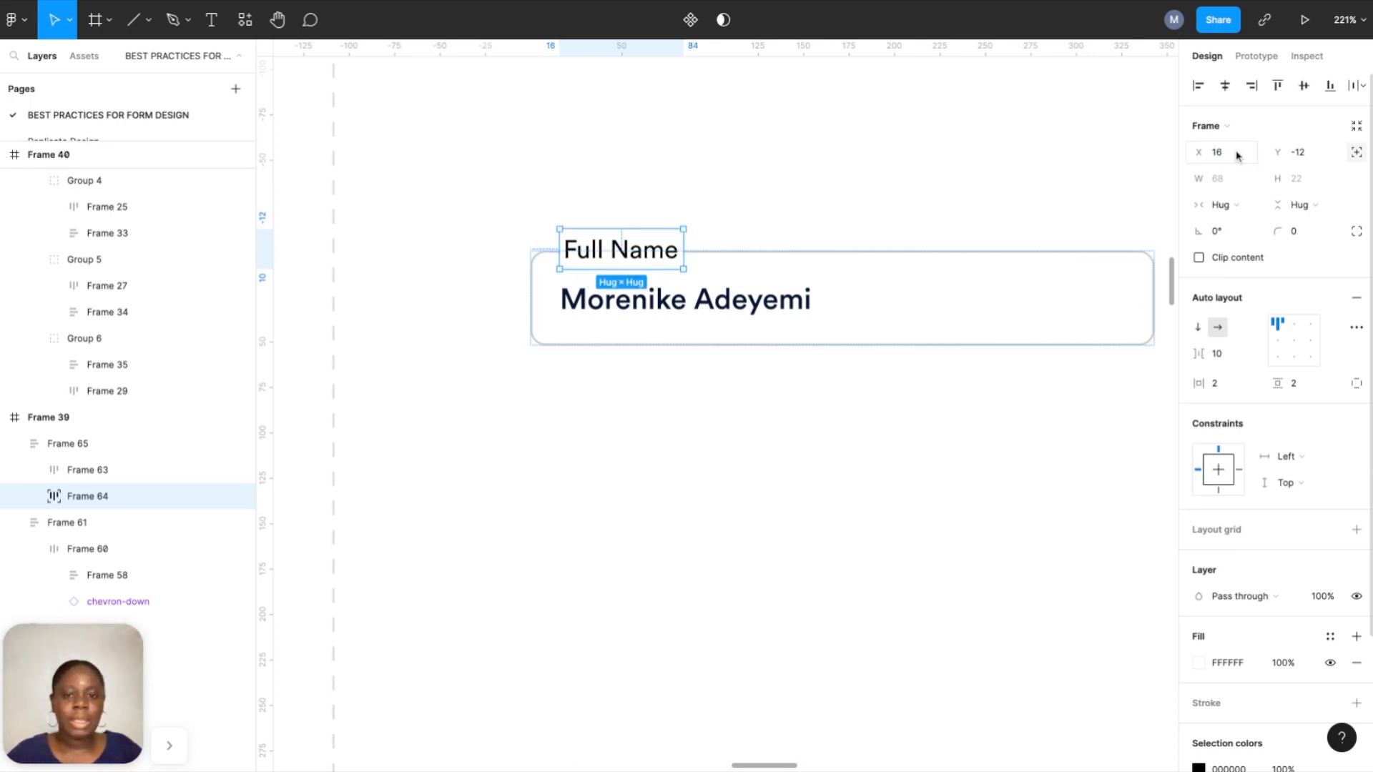
key("Up")
key("Up")
key("Down")
key("Down")
key("Down")
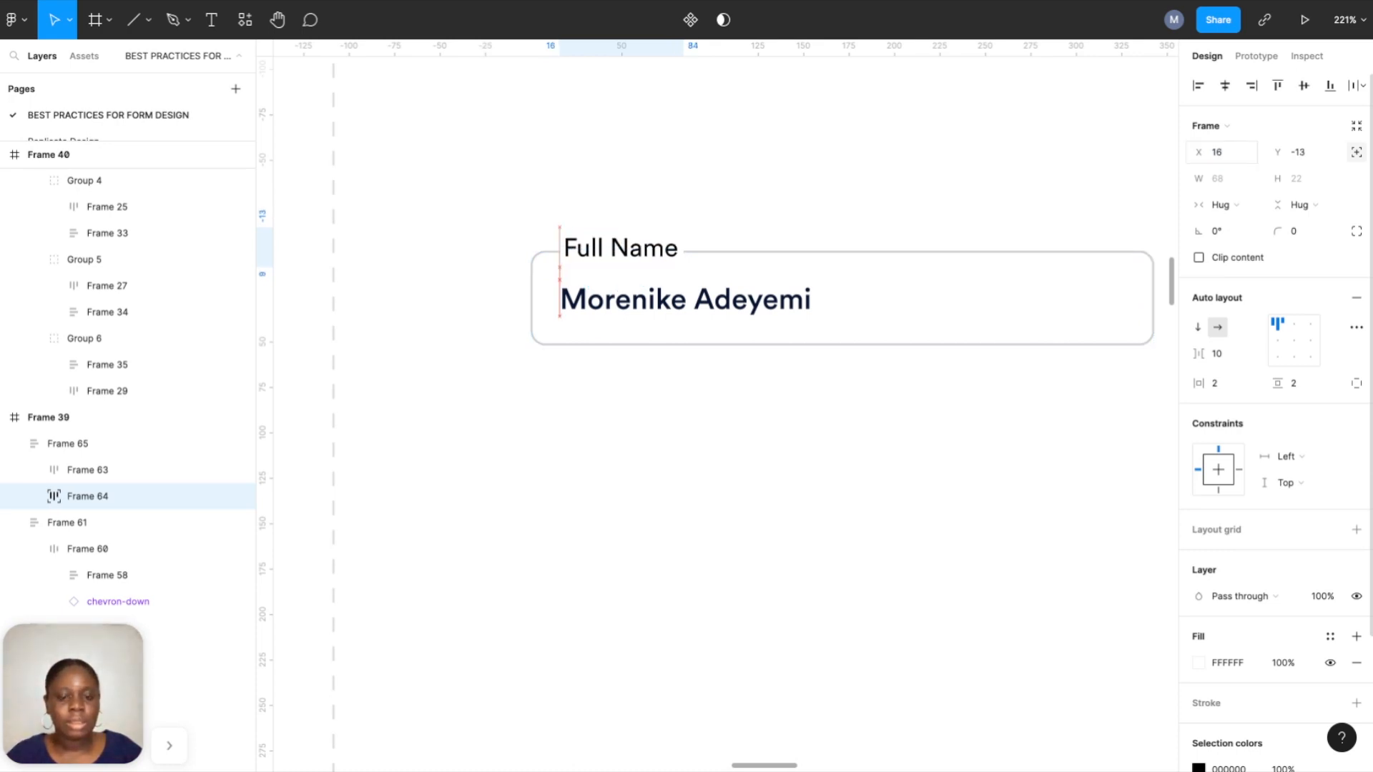
left_click(713, 187)
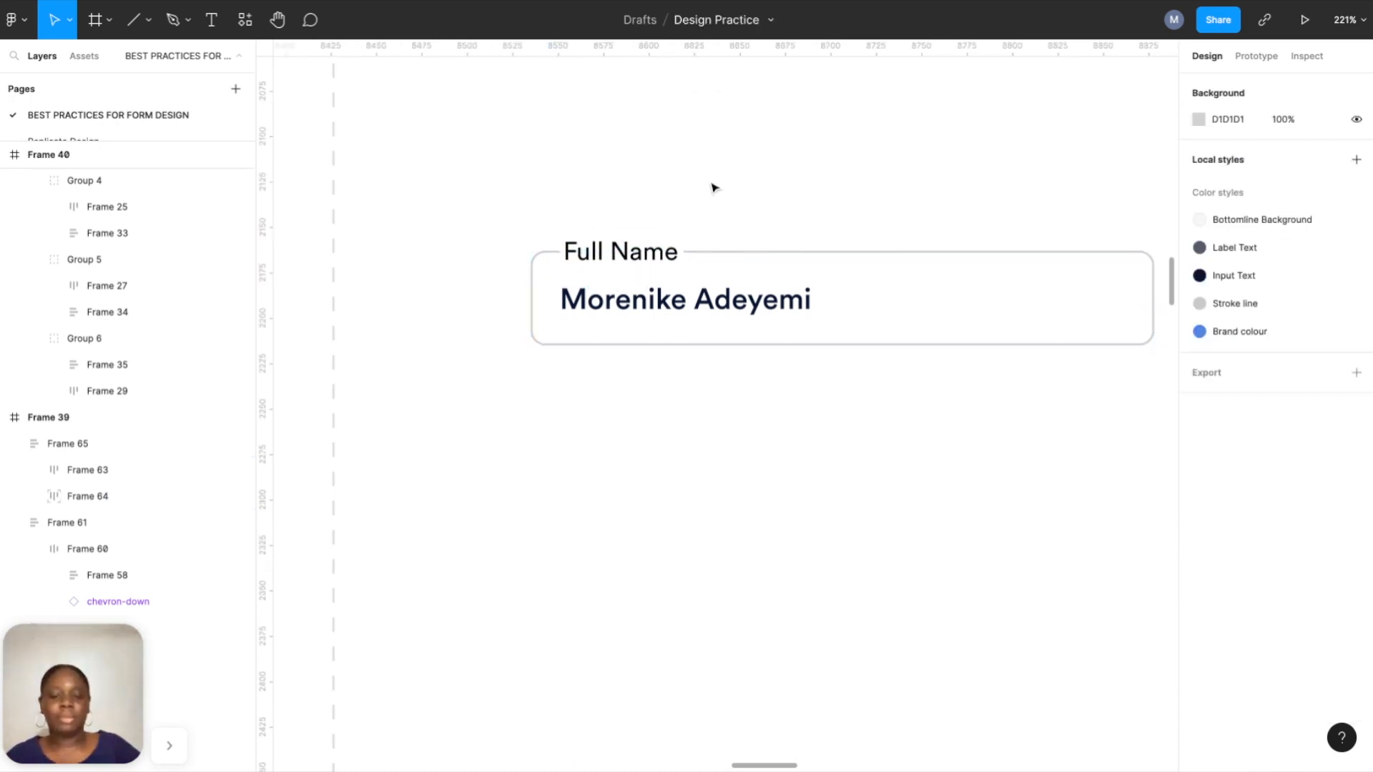
Test editing the Full Name label text, then undo back to 'Full Name'.
double_click(648, 258)
double_click(649, 258)
double_click(646, 259)
type("mddsmcx akscks")
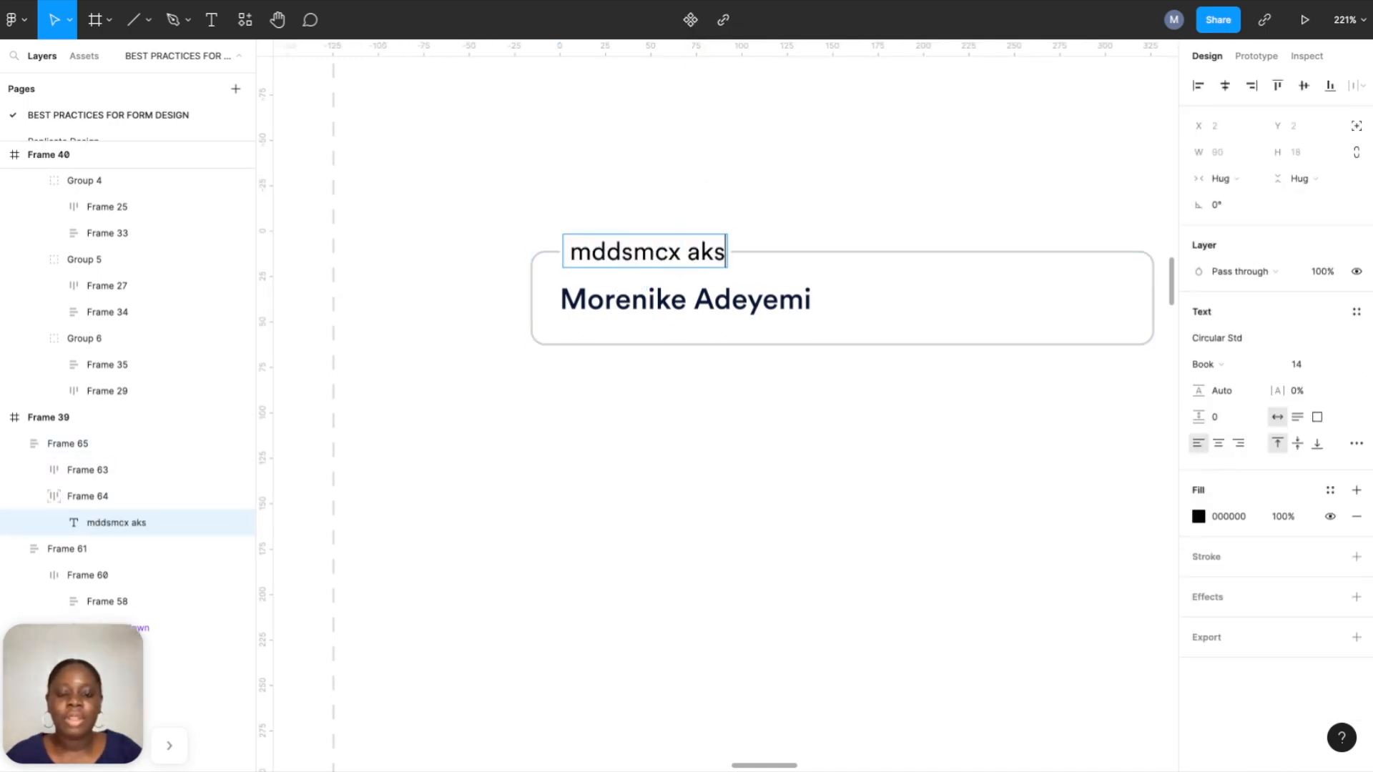
key("ctrl+z")
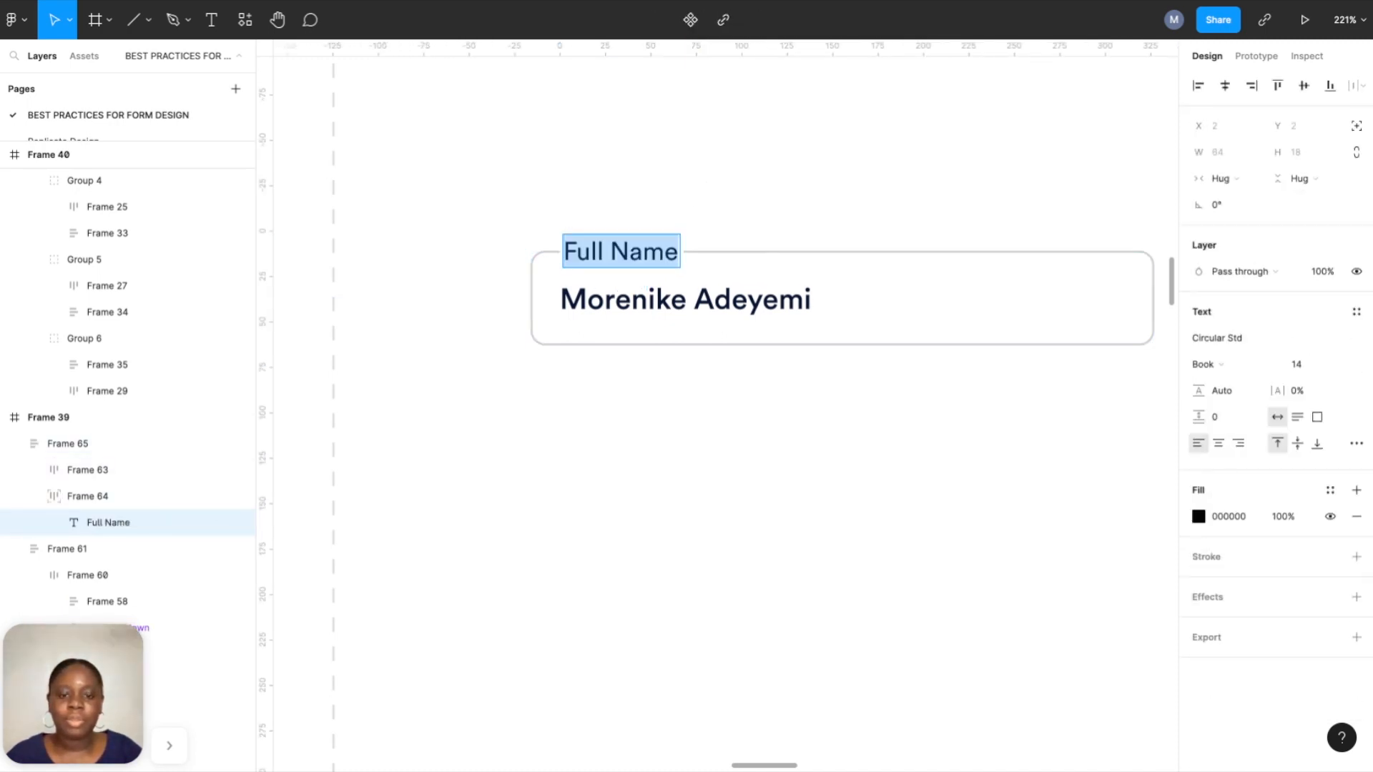
left_click(651, 166)
Pan and zoom across the Input Field Styles board to the 'Outline with contained label' example.
scroll(640, 465, "down", 5)
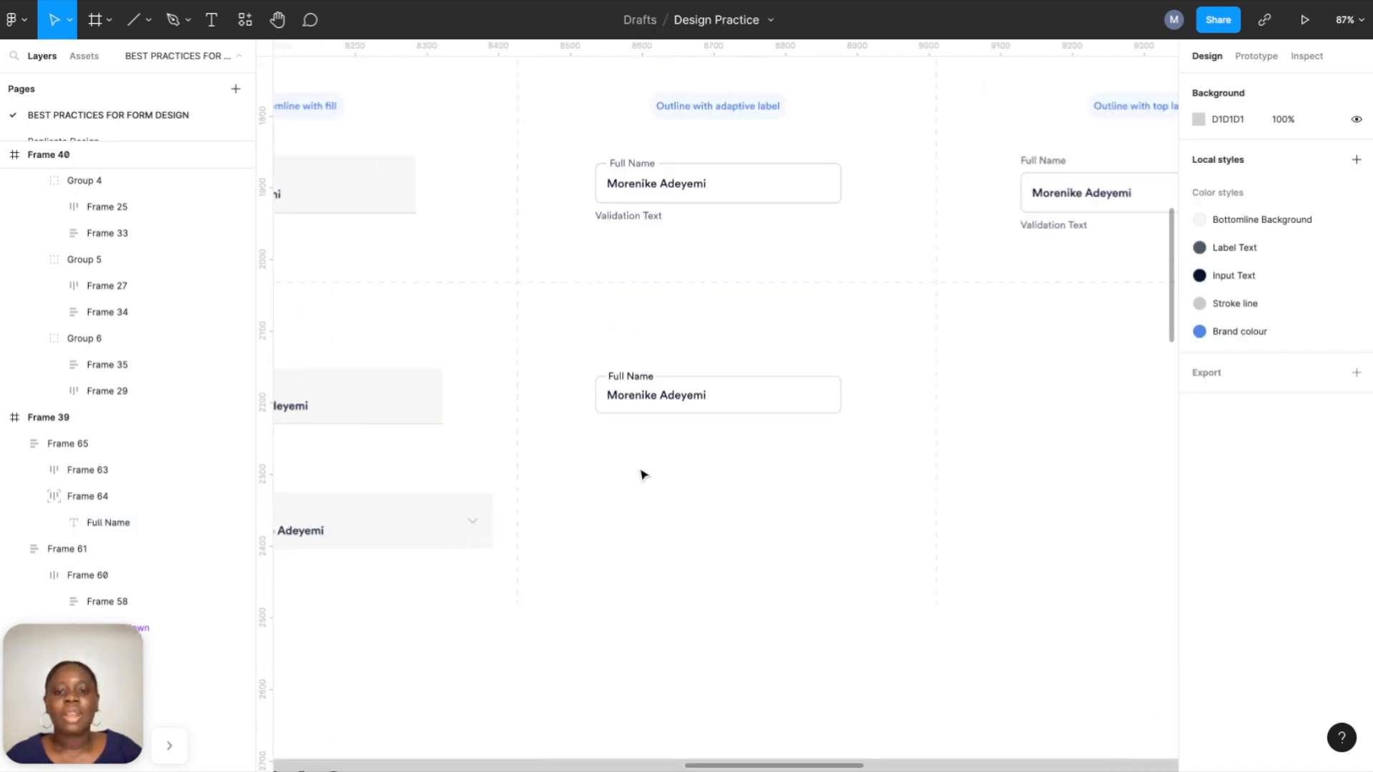
scroll(645, 478, "down", 3)
scroll(645, 477, "up", 4)
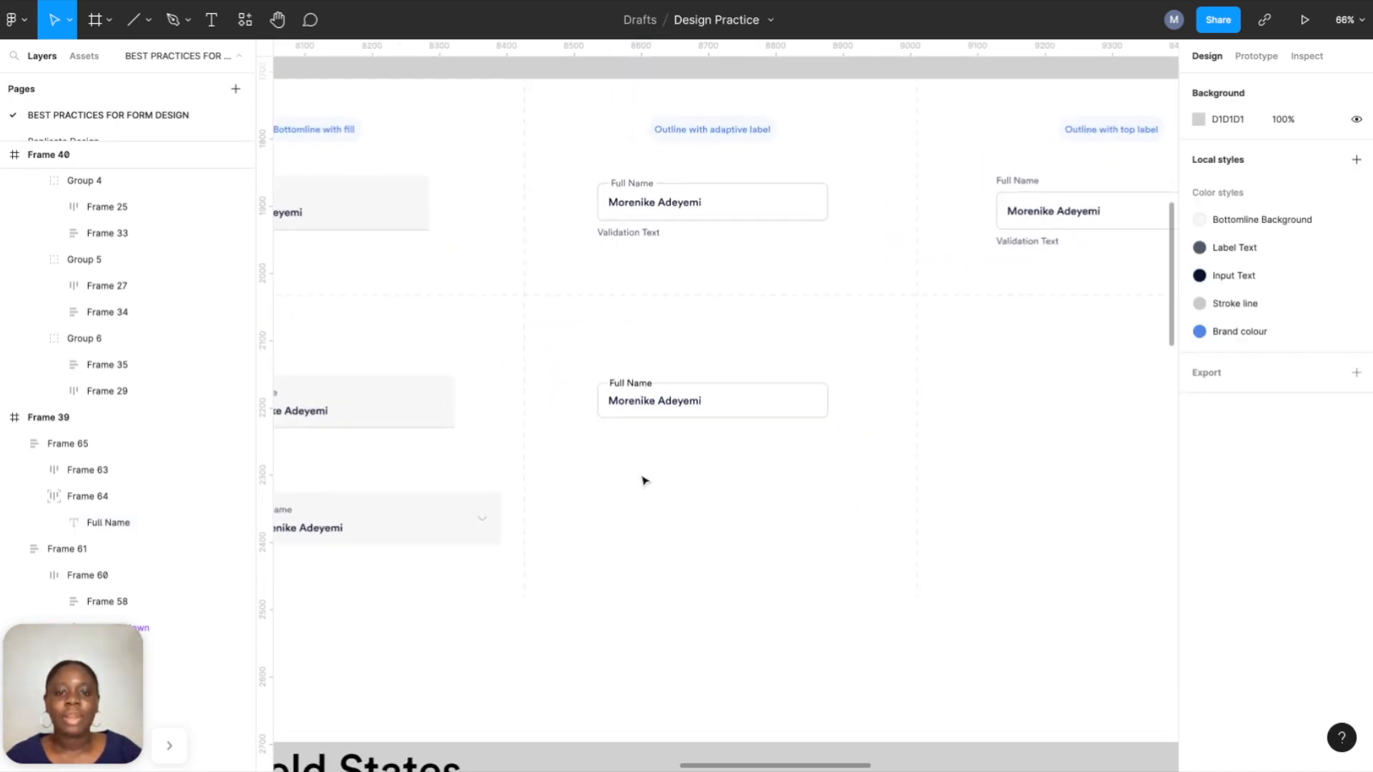
scroll(646, 481, "up", 2)
scroll(645, 481, "up", 2)
scroll(645, 482, "right", 6)
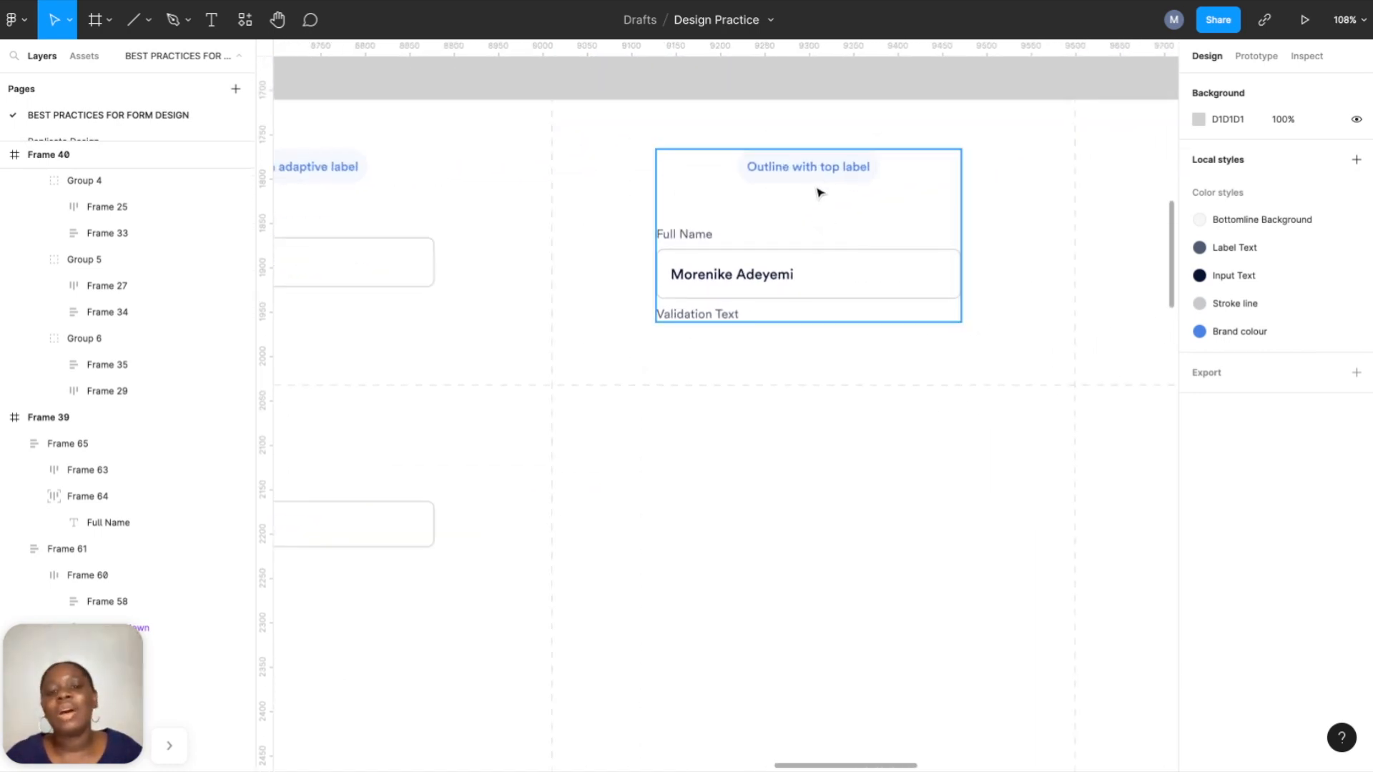
scroll(830, 325, "down", 5)
scroll(812, 444, "down", 1)
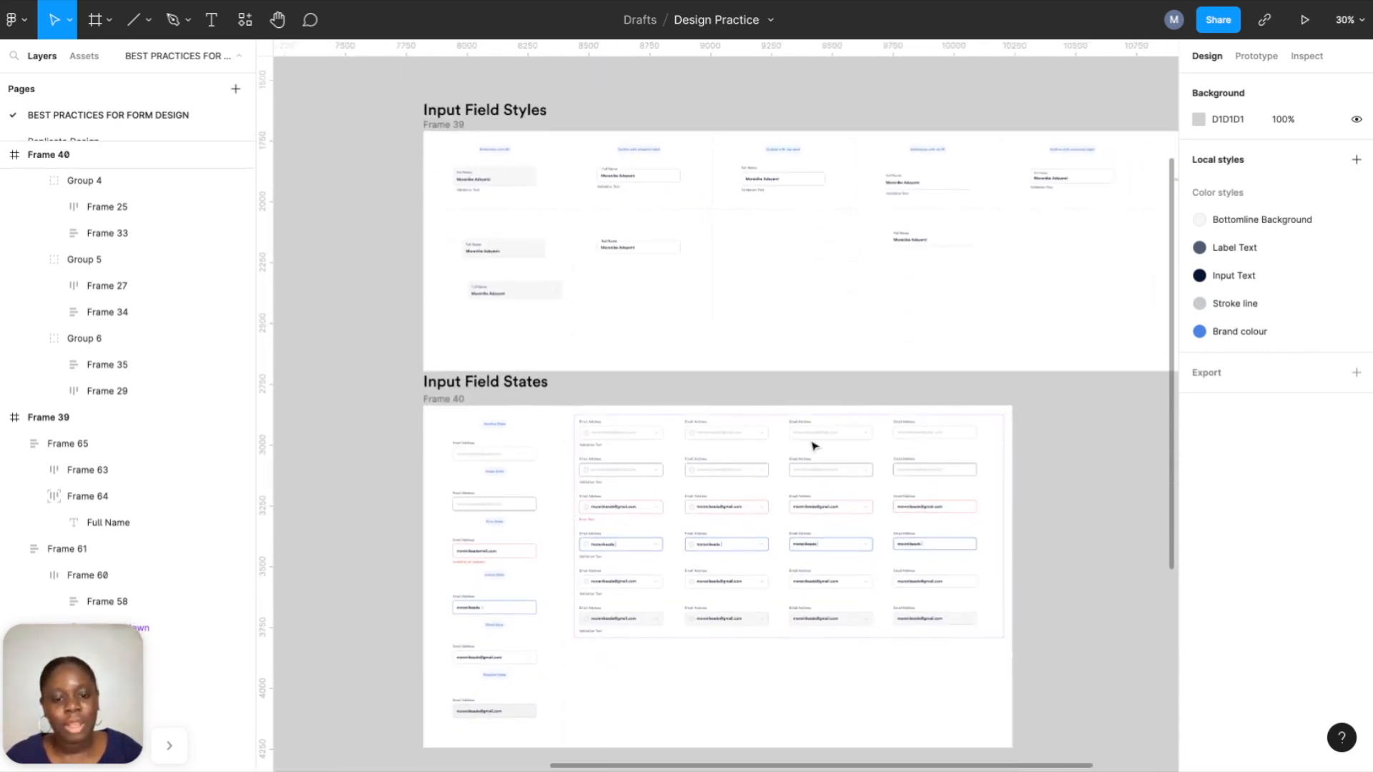
scroll(808, 473, "up", 3)
scroll(978, 390, "up", 6)
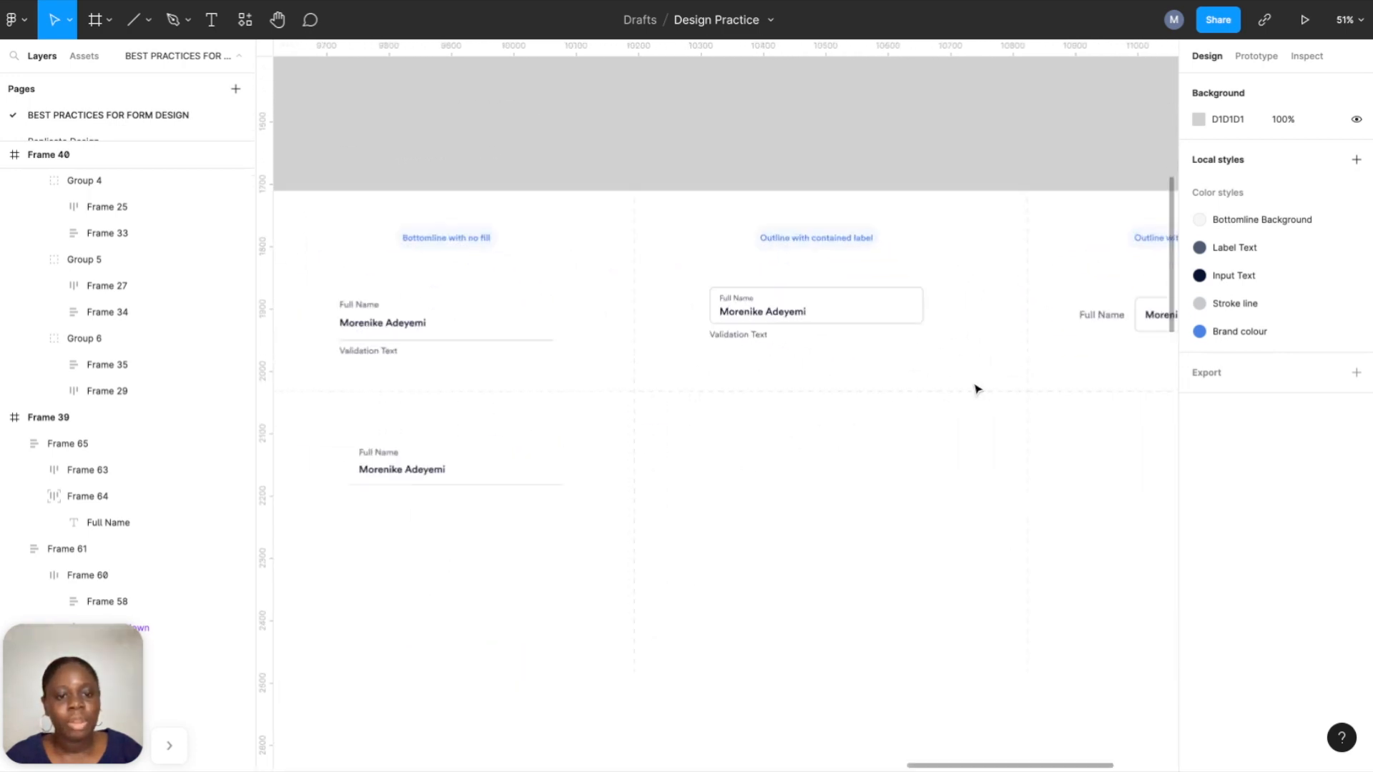
scroll(977, 389, "up", 1)
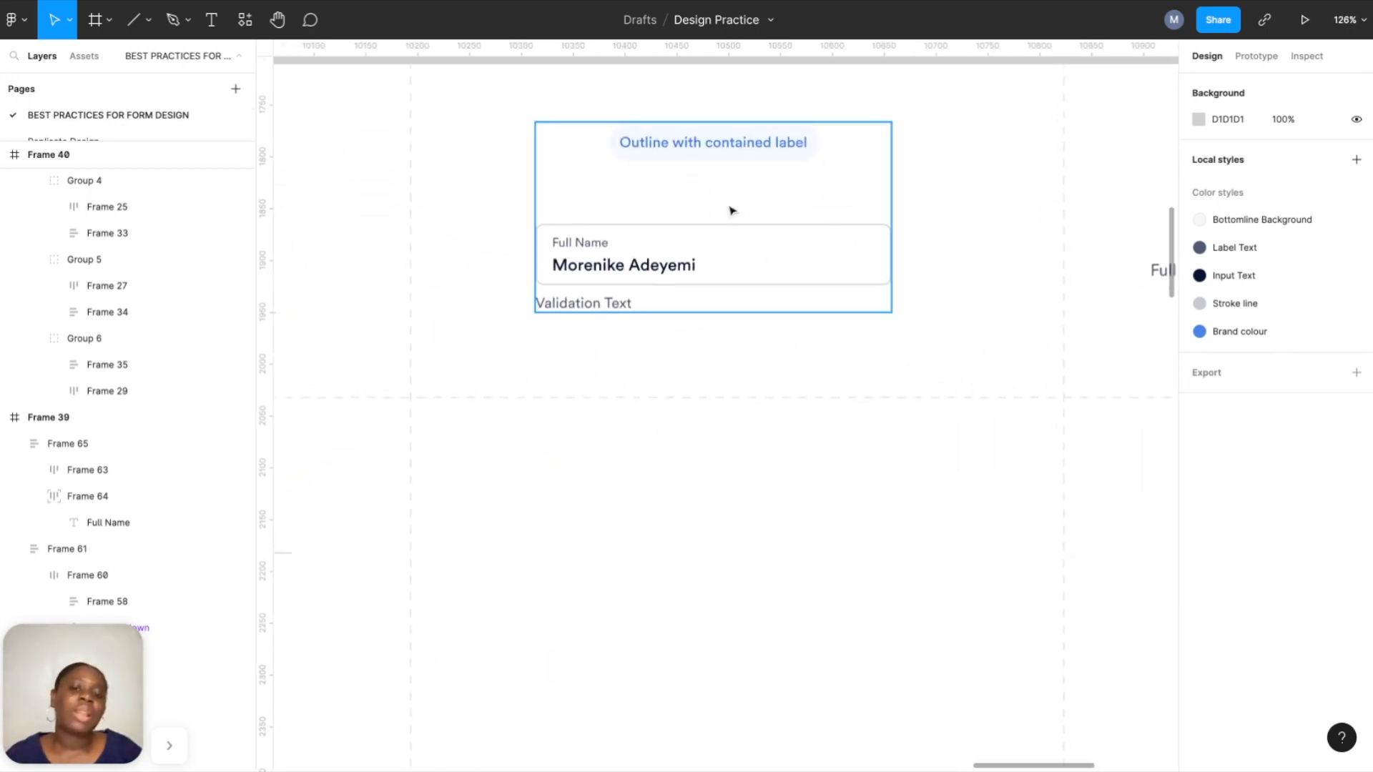
scroll(649, 656, "up", 1)
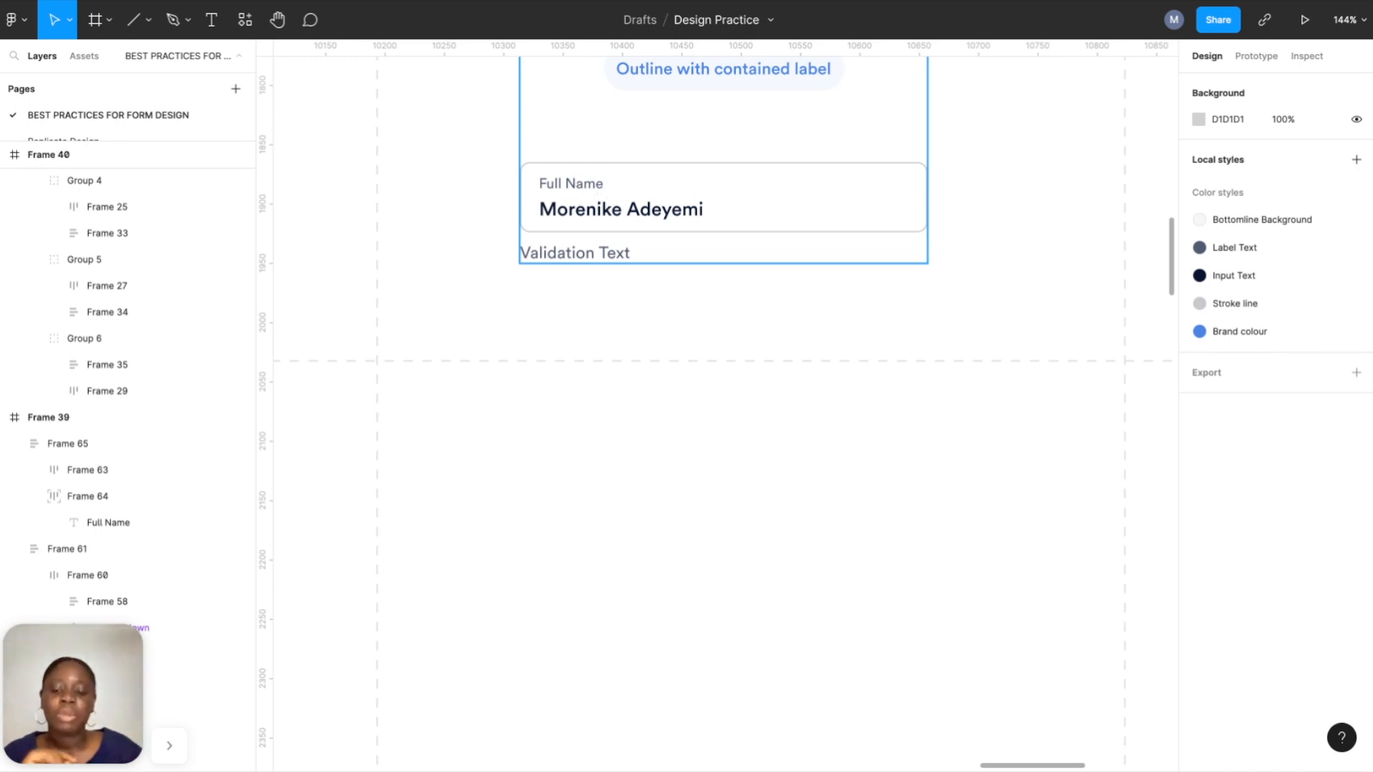
Add a 'Full Name' text label styled with the Label Text colour.
left_click(202, 21)
left_click(582, 393)
type("F")
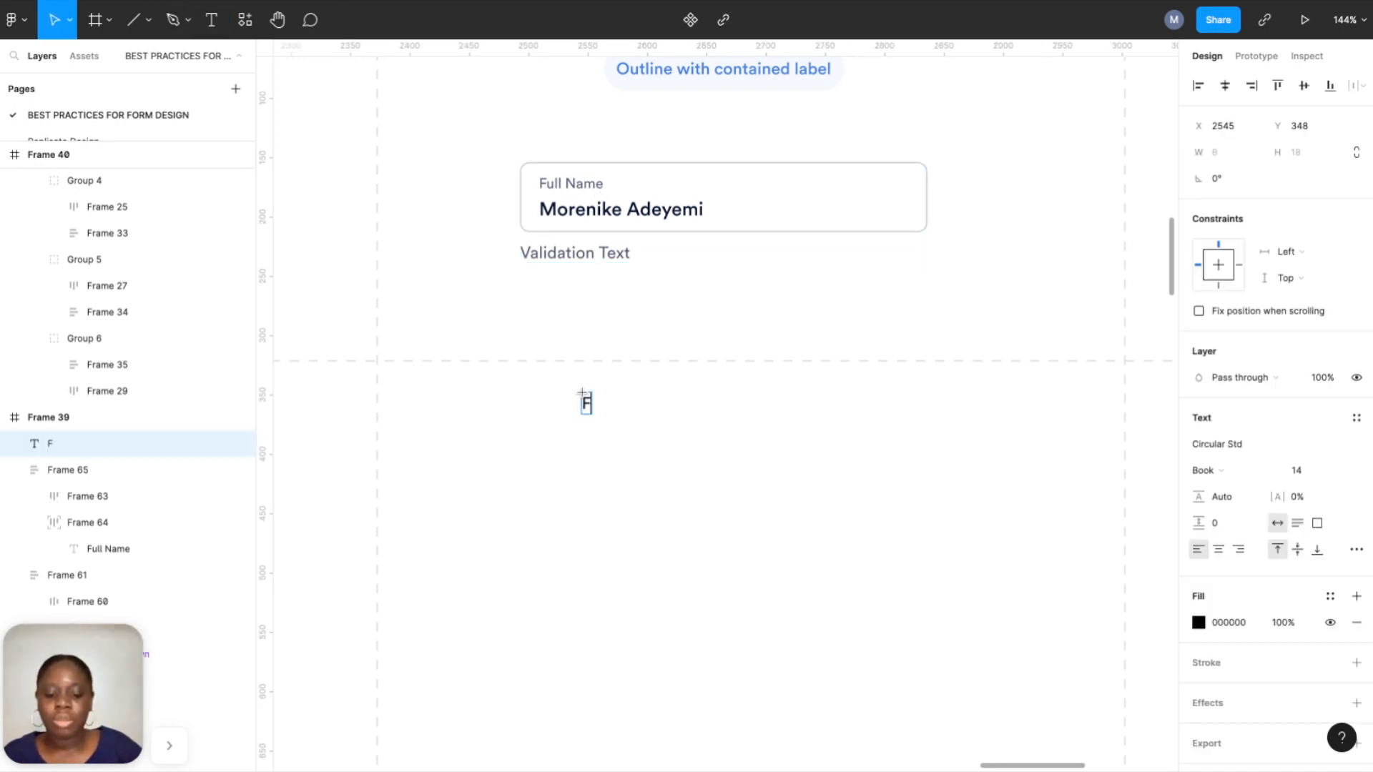
type("ull Name")
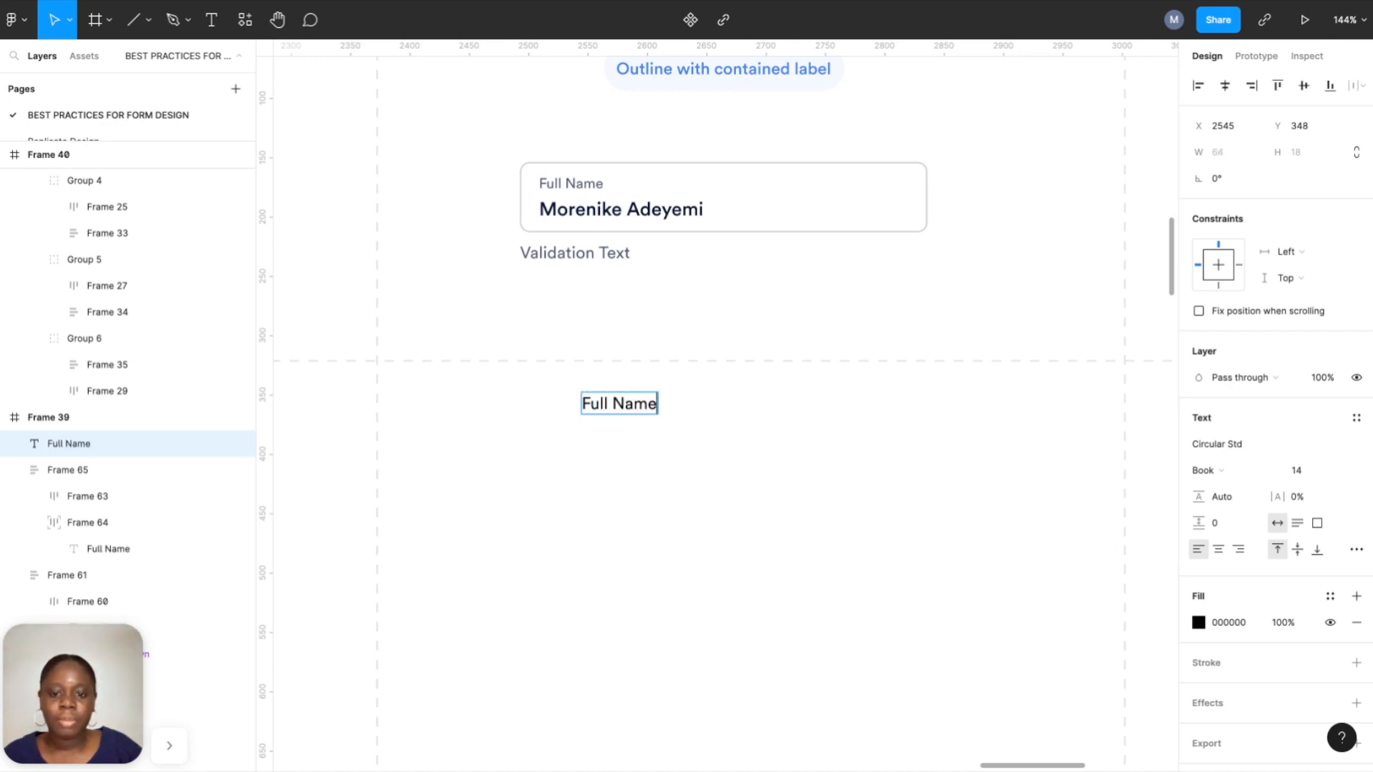
key("Escape")
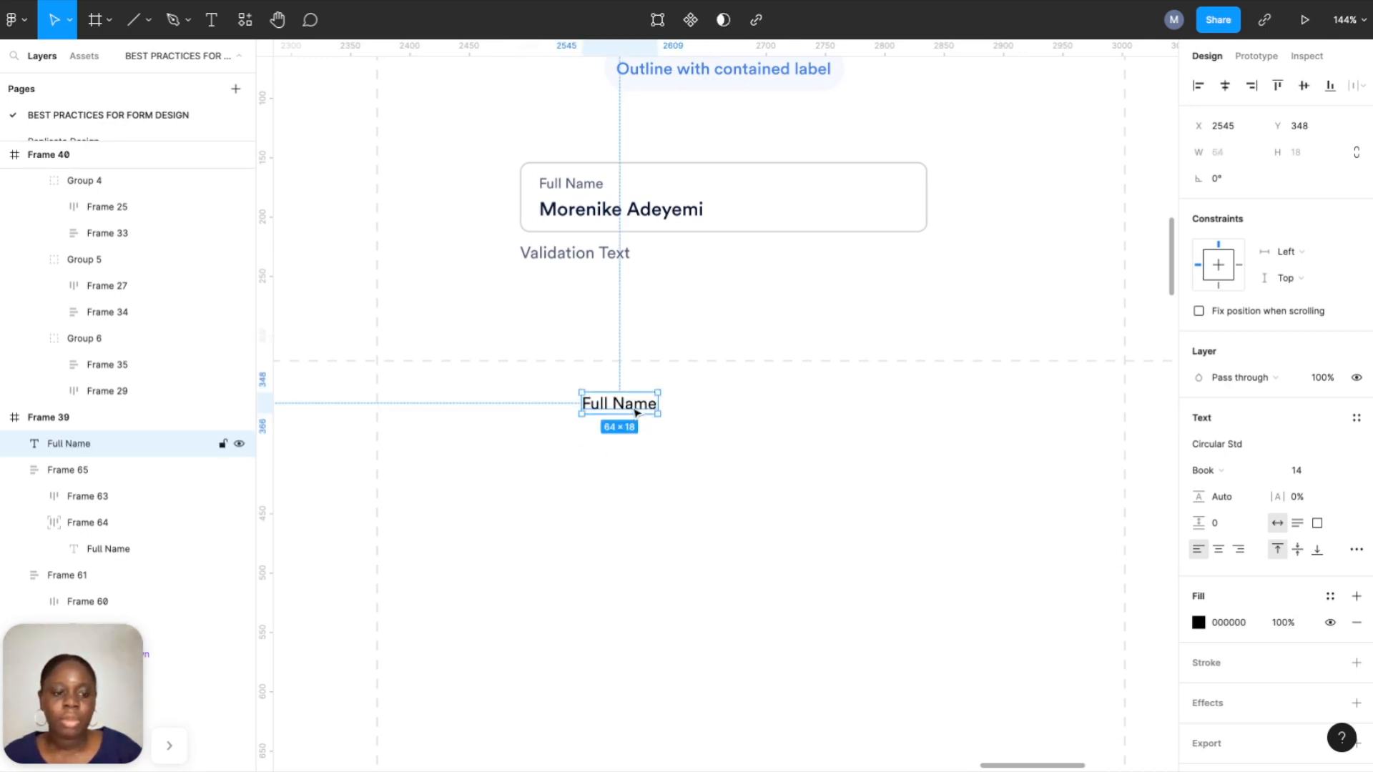
left_click(1330, 596)
left_click(1240, 614)
Duplicate the label just below it and retype the copy as a sample full name.
left_click(654, 404)
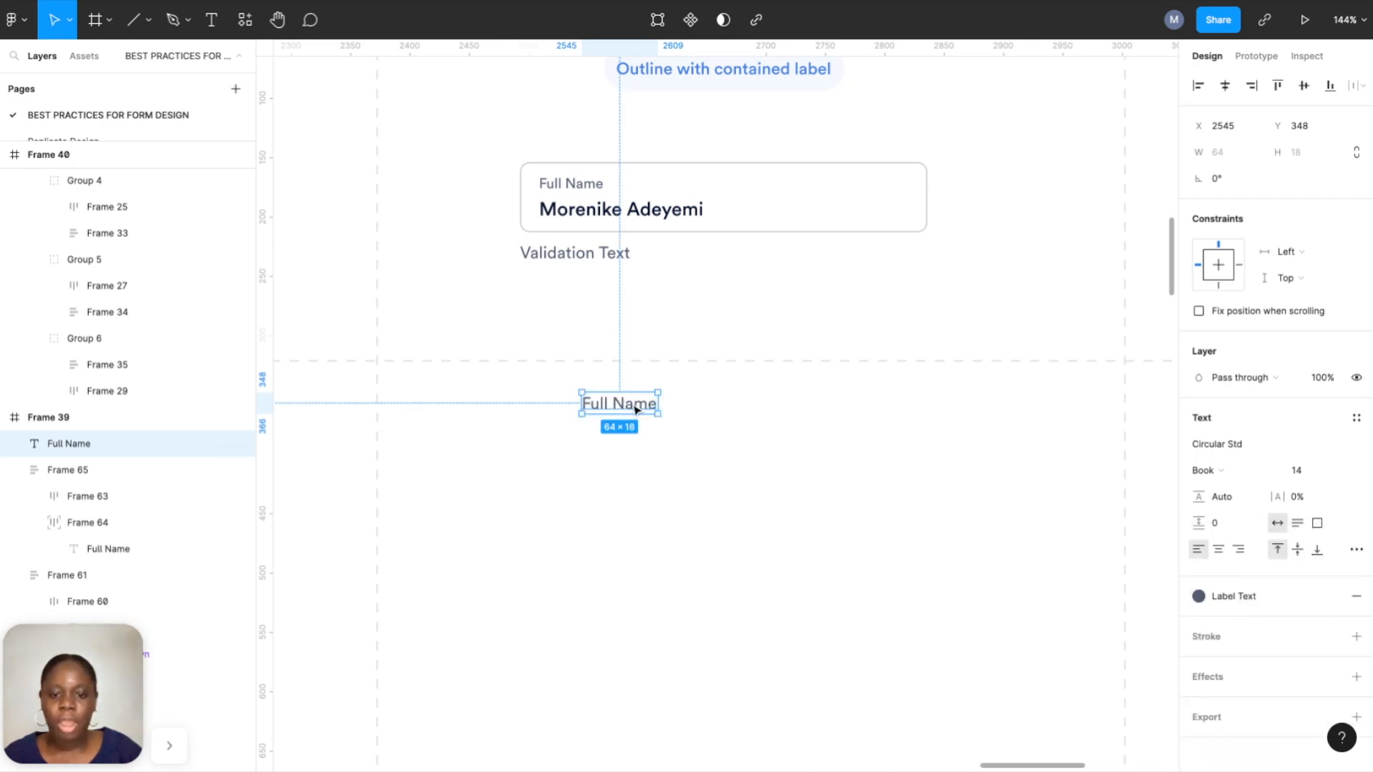
left_click_drag(635, 410, 635, 449, "alt")
double_click(635, 449)
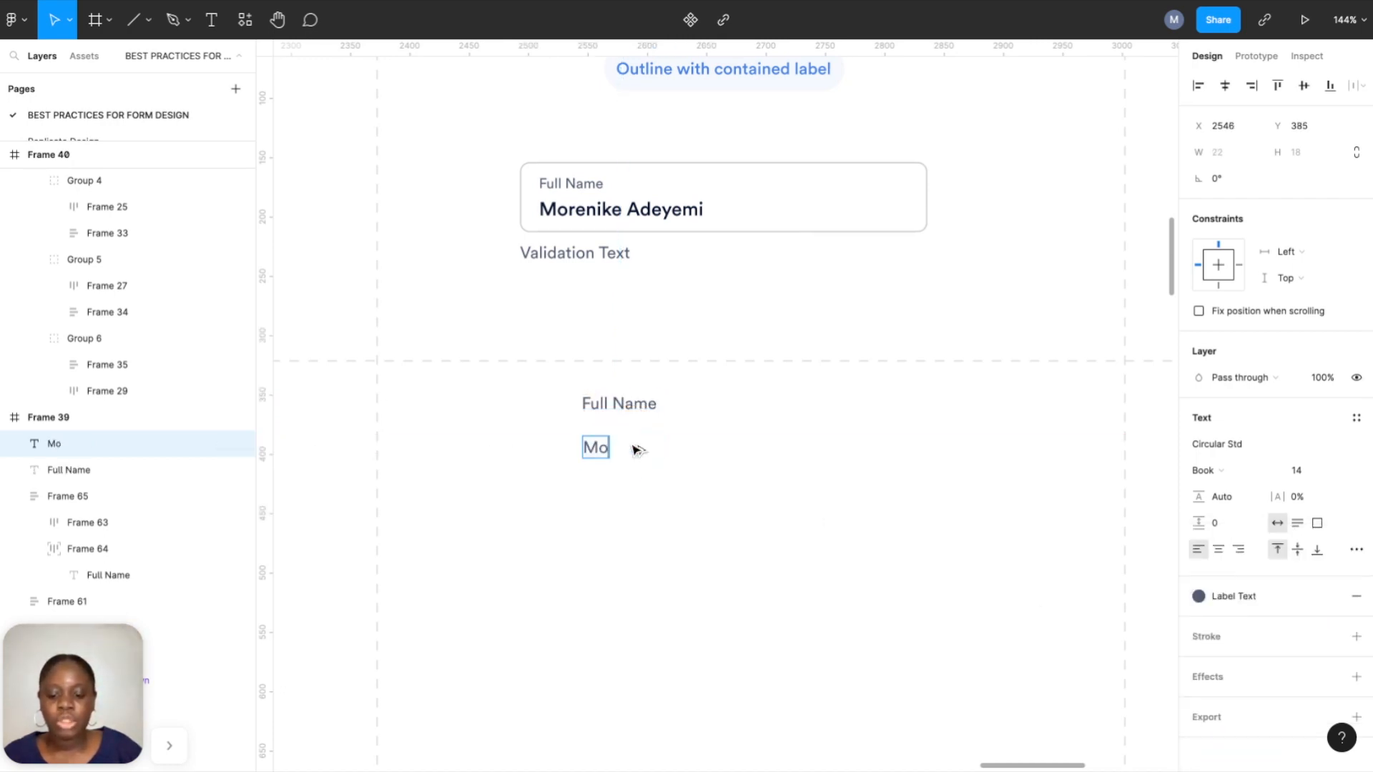
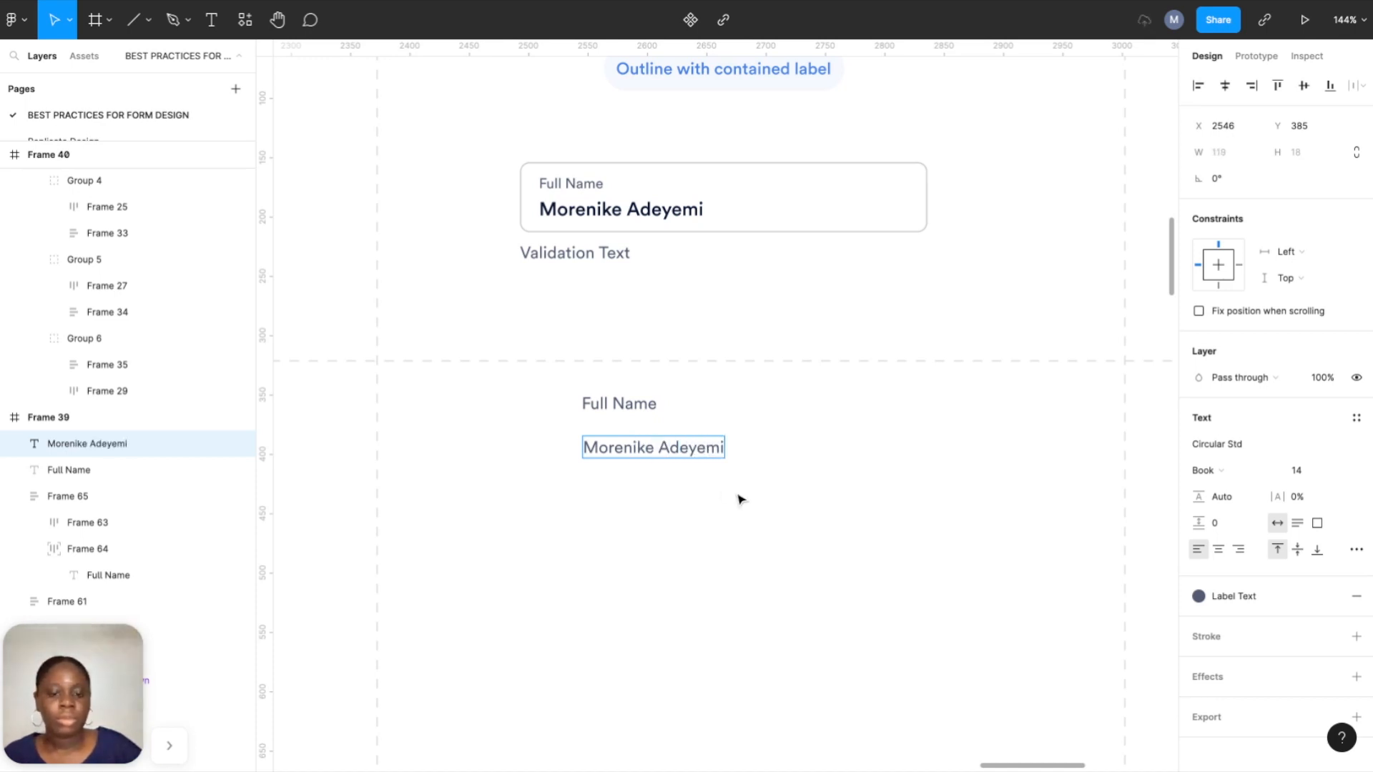
key("Escape")
Make the sample name 16 Medium with Input Text colour, then select both texts.
left_click(1311, 470)
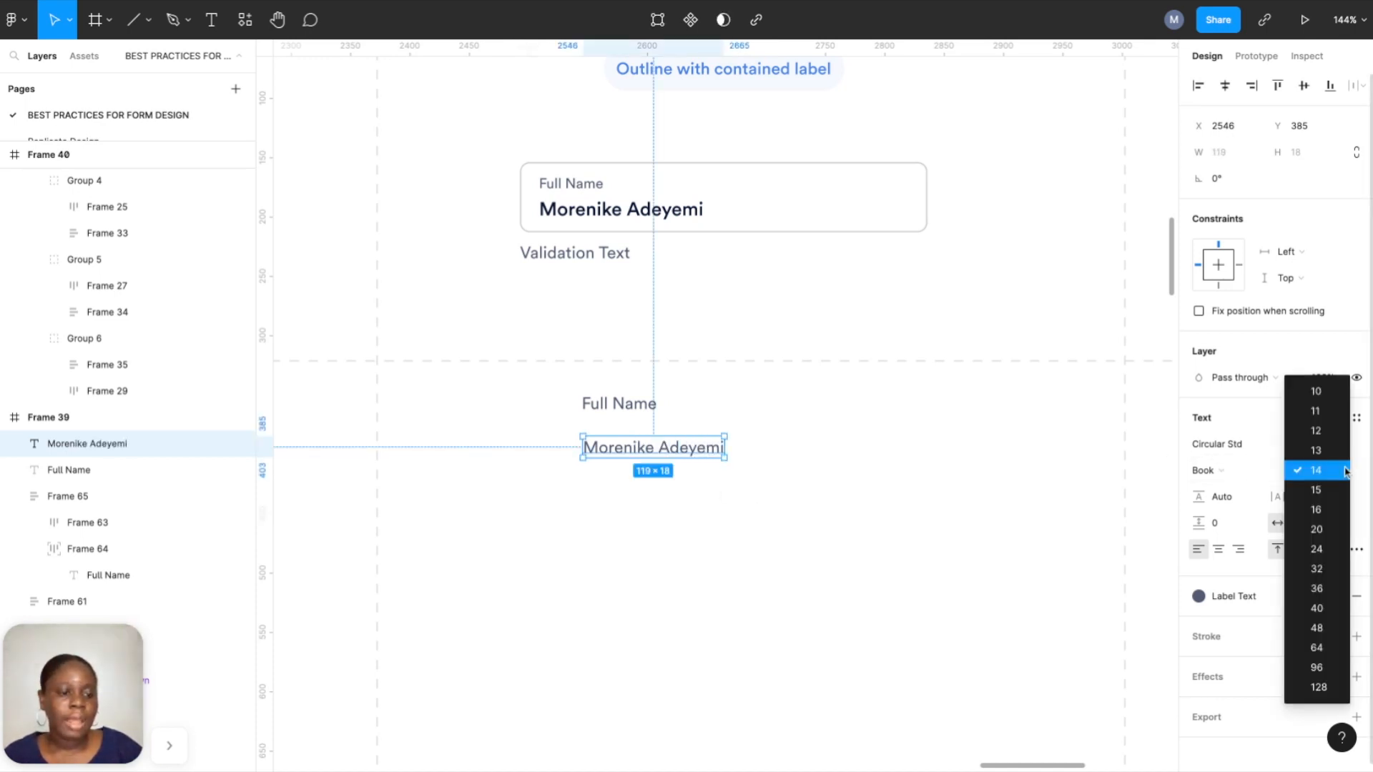
left_click(1326, 509)
left_click(1209, 470)
left_click(1242, 489)
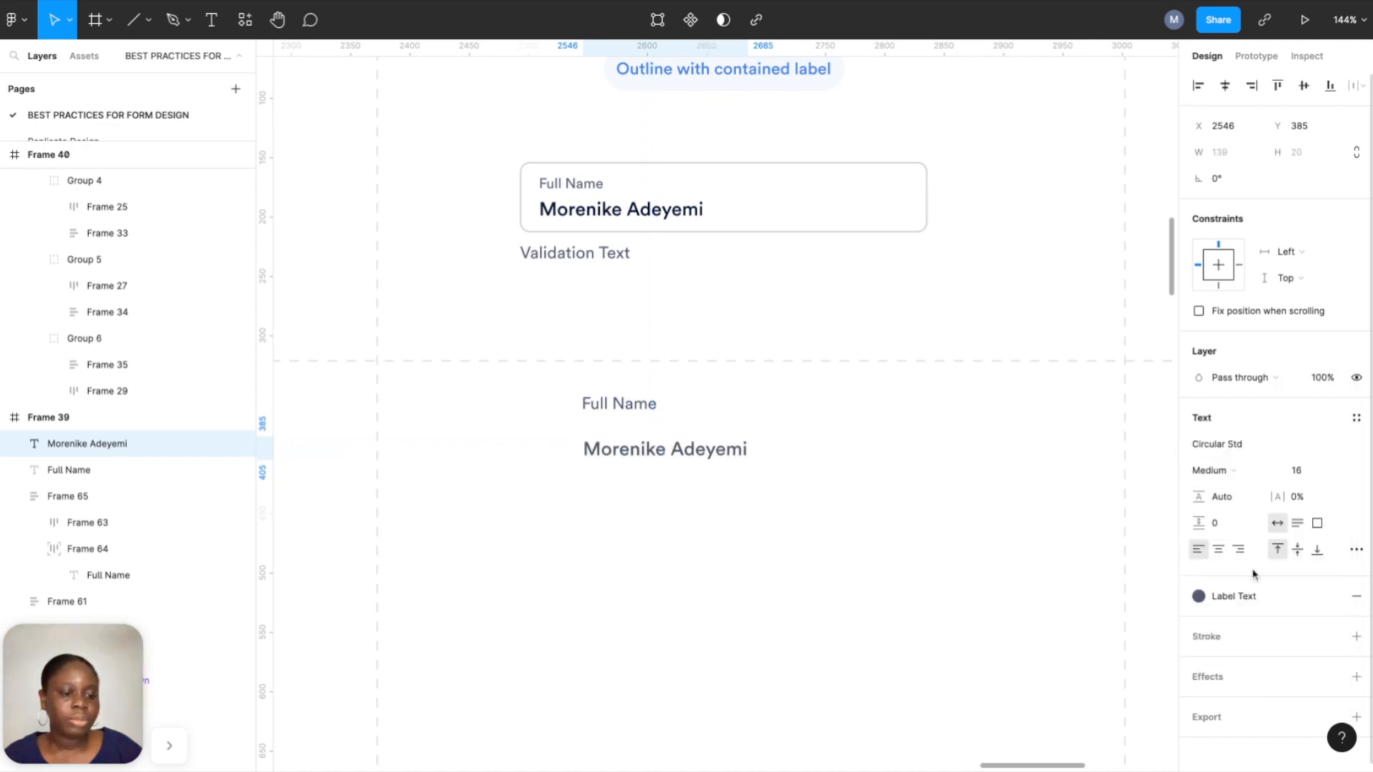
left_click(1254, 601)
left_click(1263, 610)
left_click(906, 489)
left_click(107, 444)
left_click(107, 470, "shift")
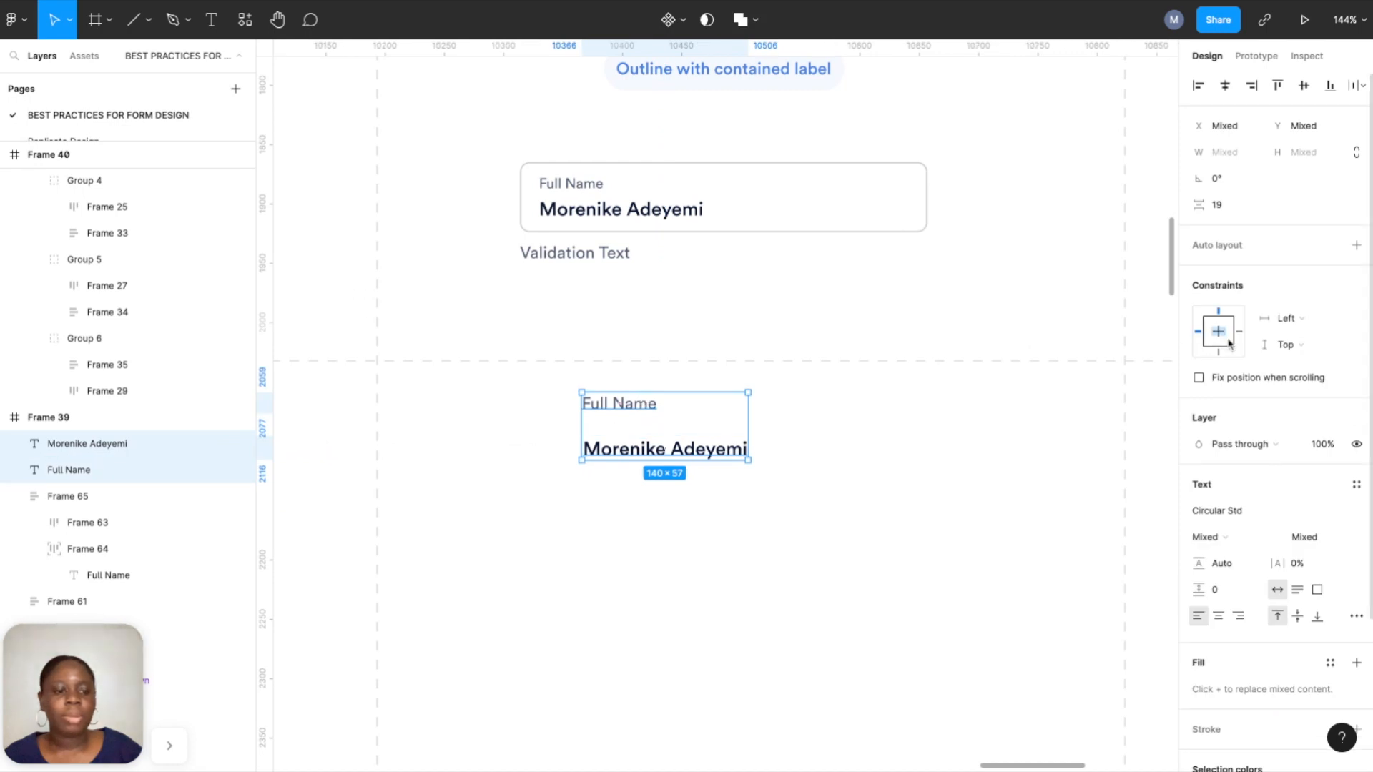
Stack the label and name in a left-aligned auto layout with an 8 gap.
left_click(1356, 245)
left_click(1235, 355)
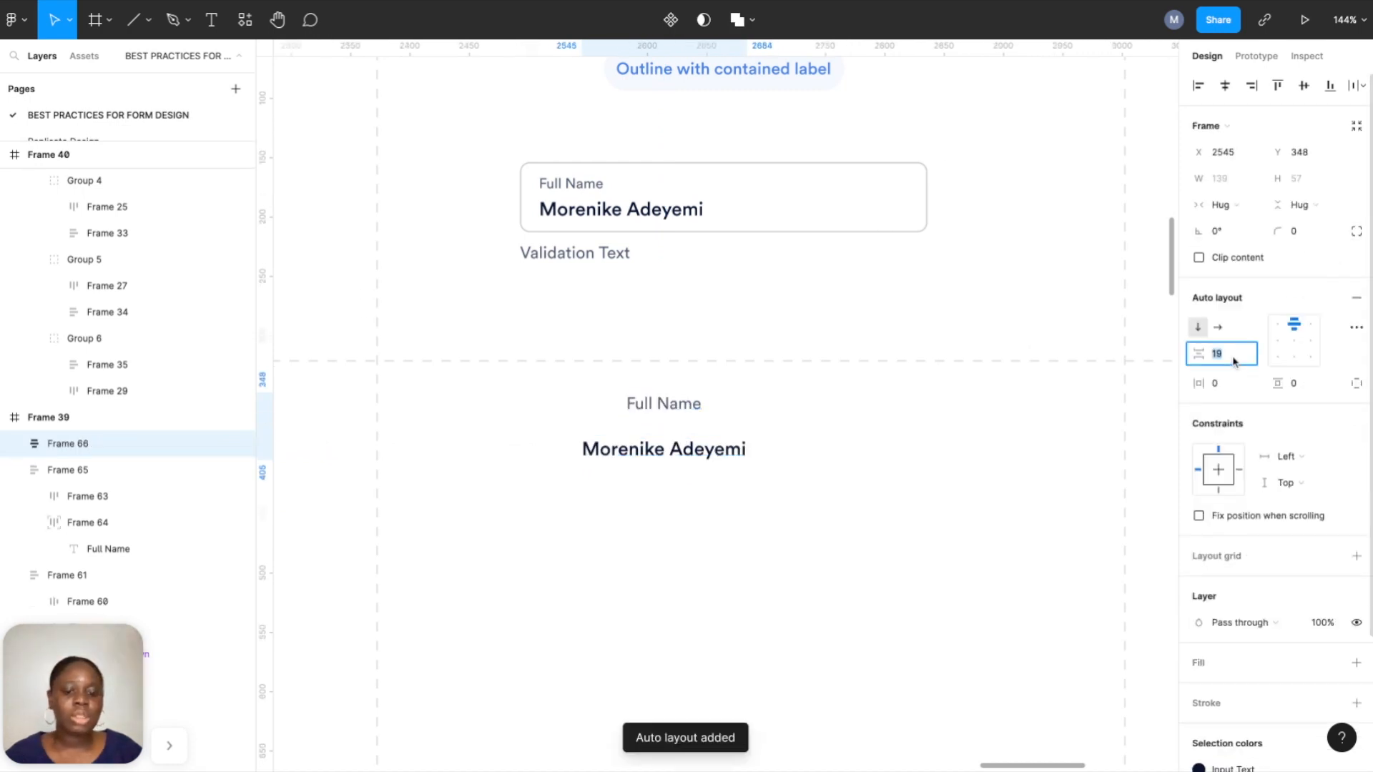
key("Return")
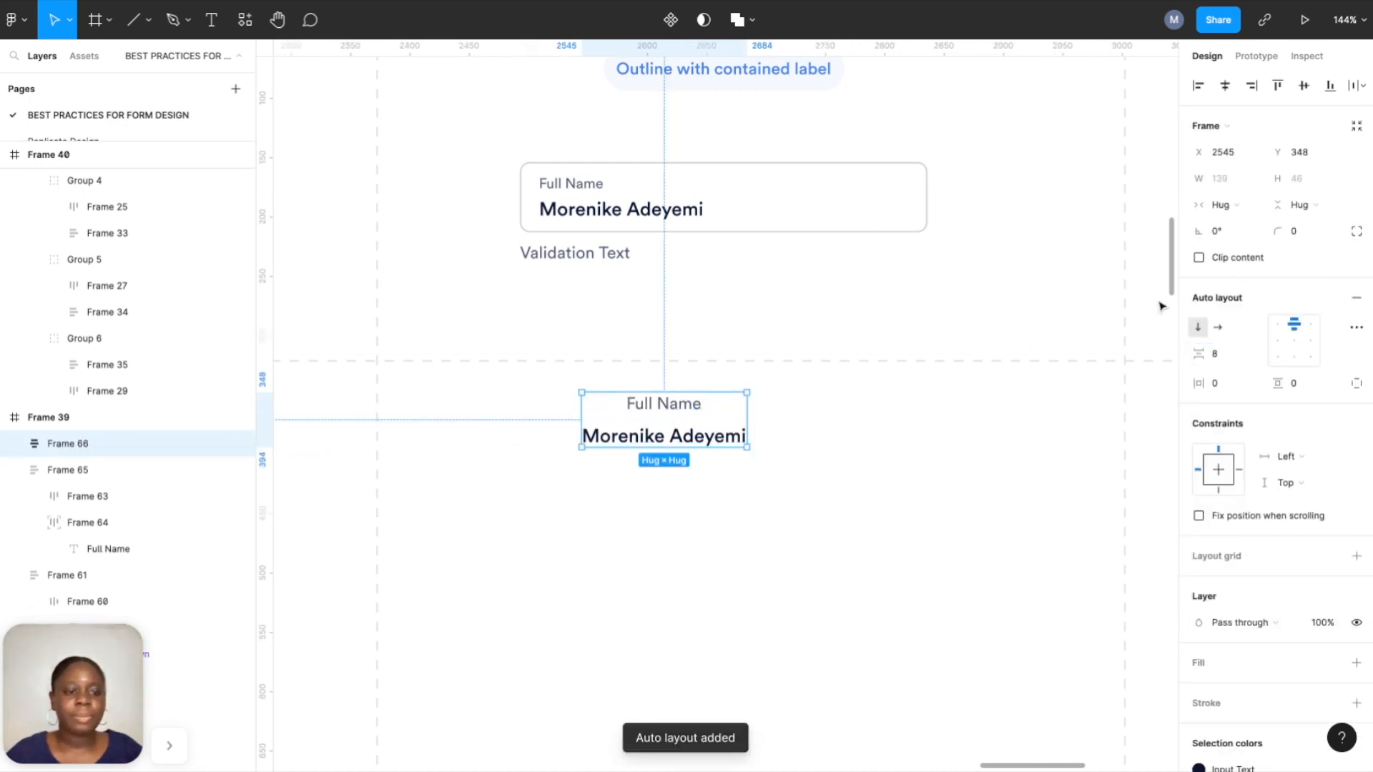
left_click(1283, 325)
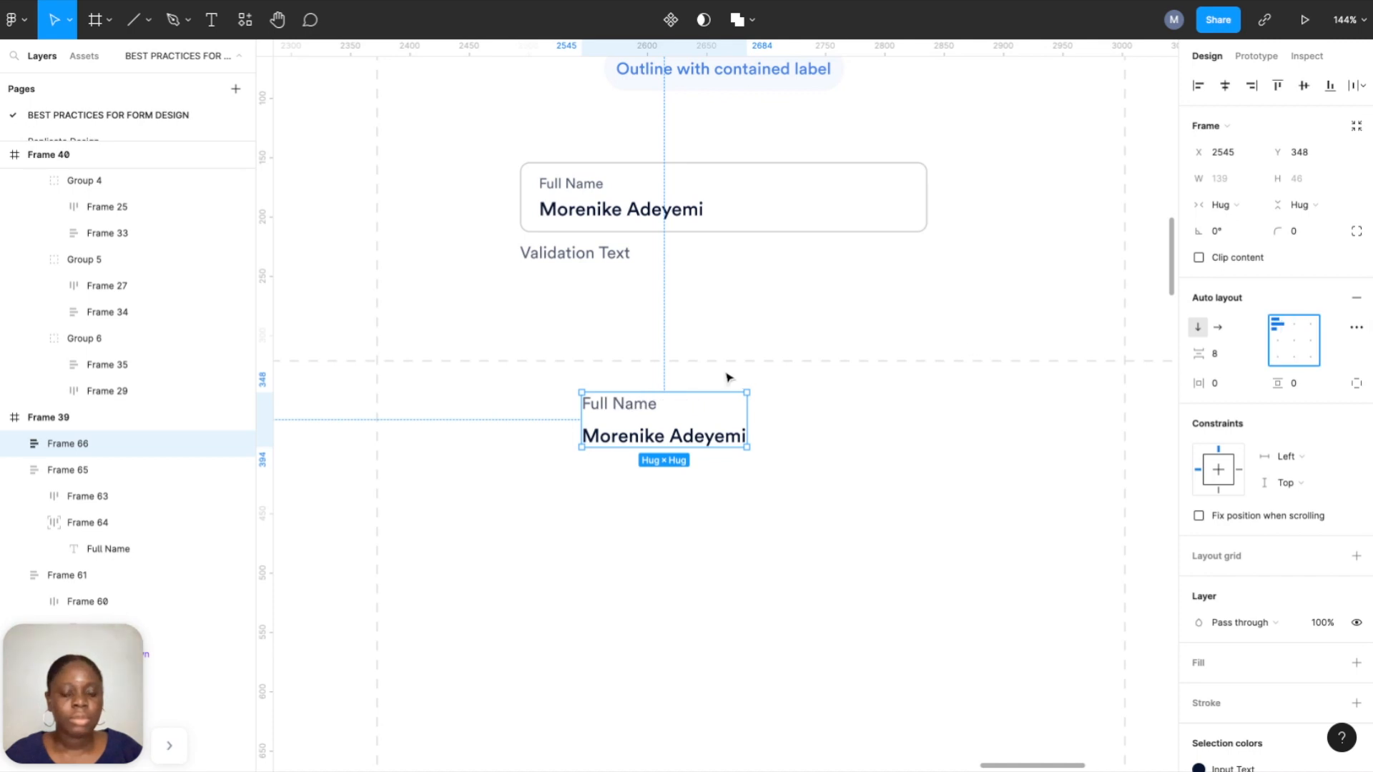
Wrap the text stack in an outer auto-layout frame with 16 horizontal and vertical padding.
right_click(690, 429)
left_click(722, 448)
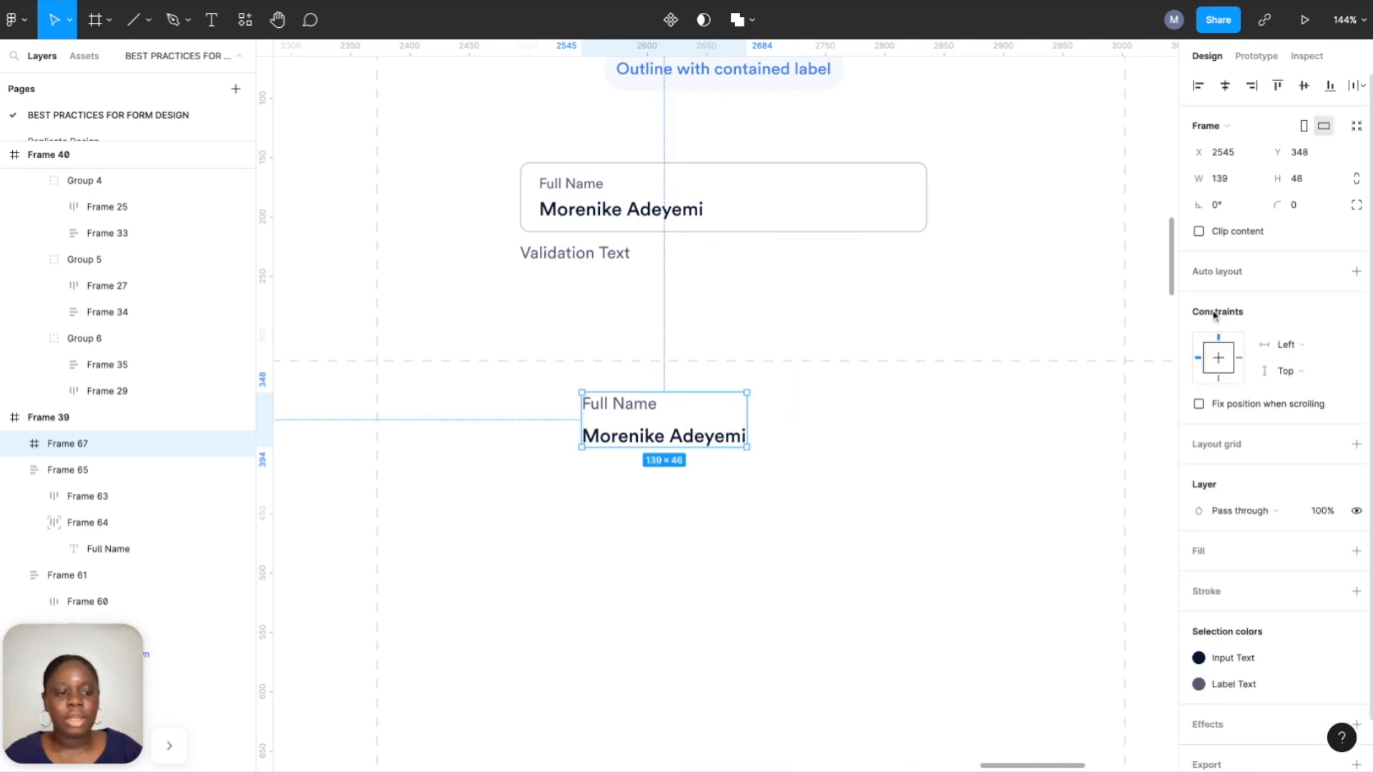
left_click(1358, 273)
left_click(1228, 392)
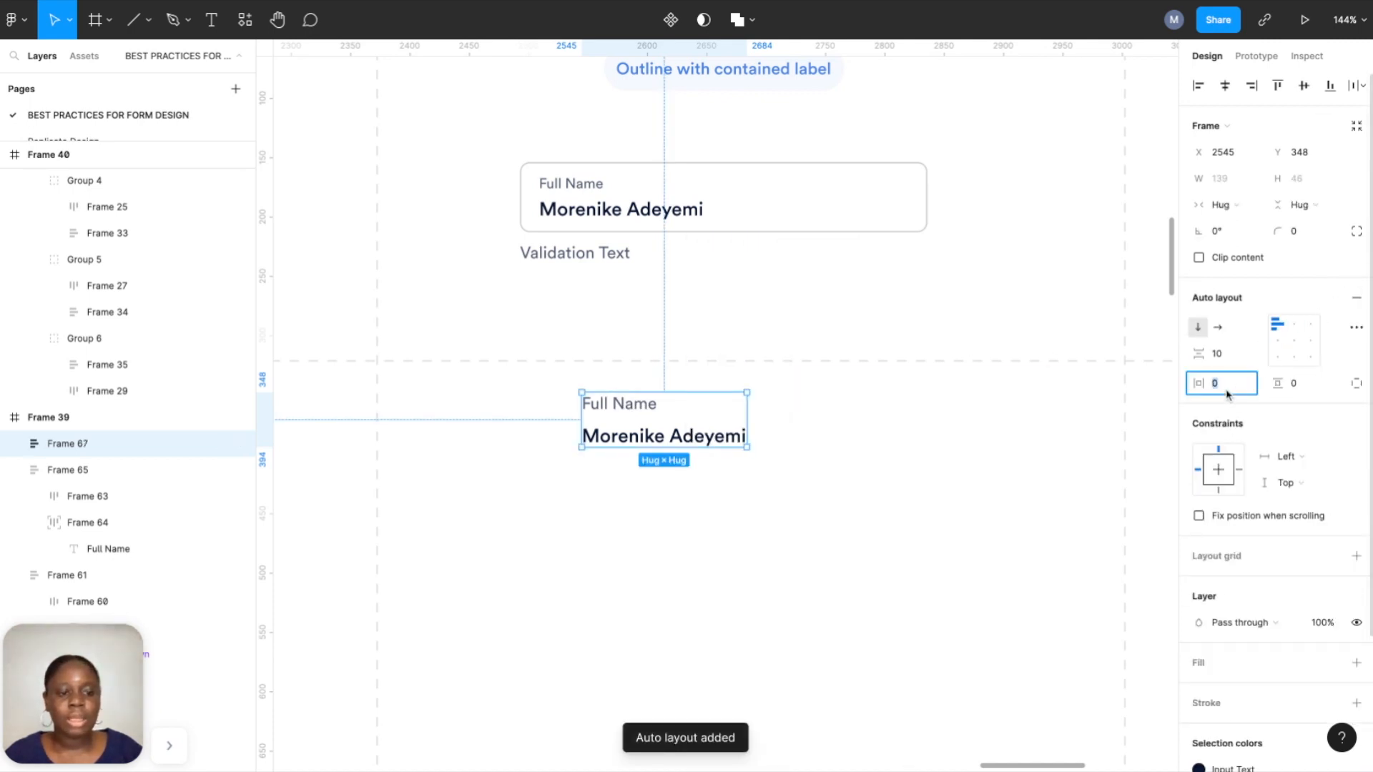
type("16")
left_click(1307, 392)
type("1")
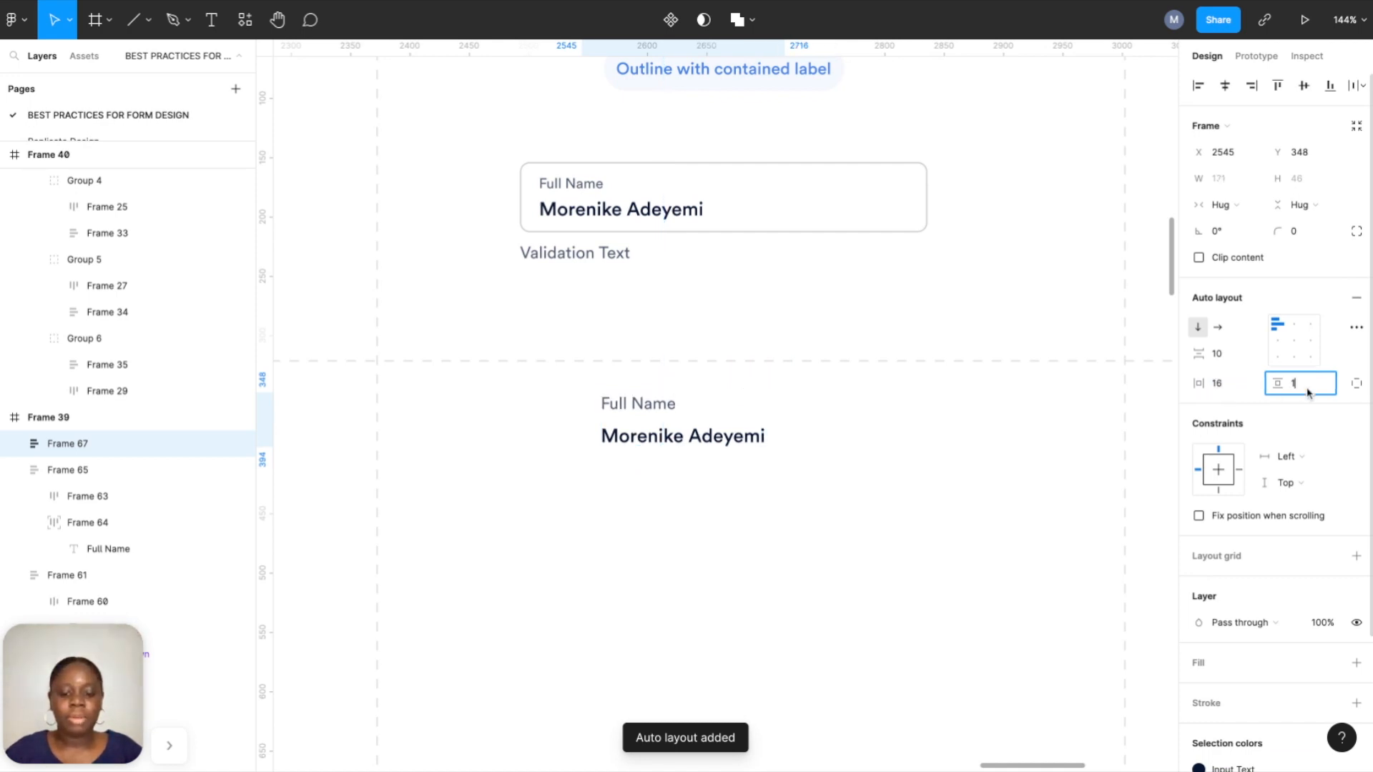
type("6")
key("Return")
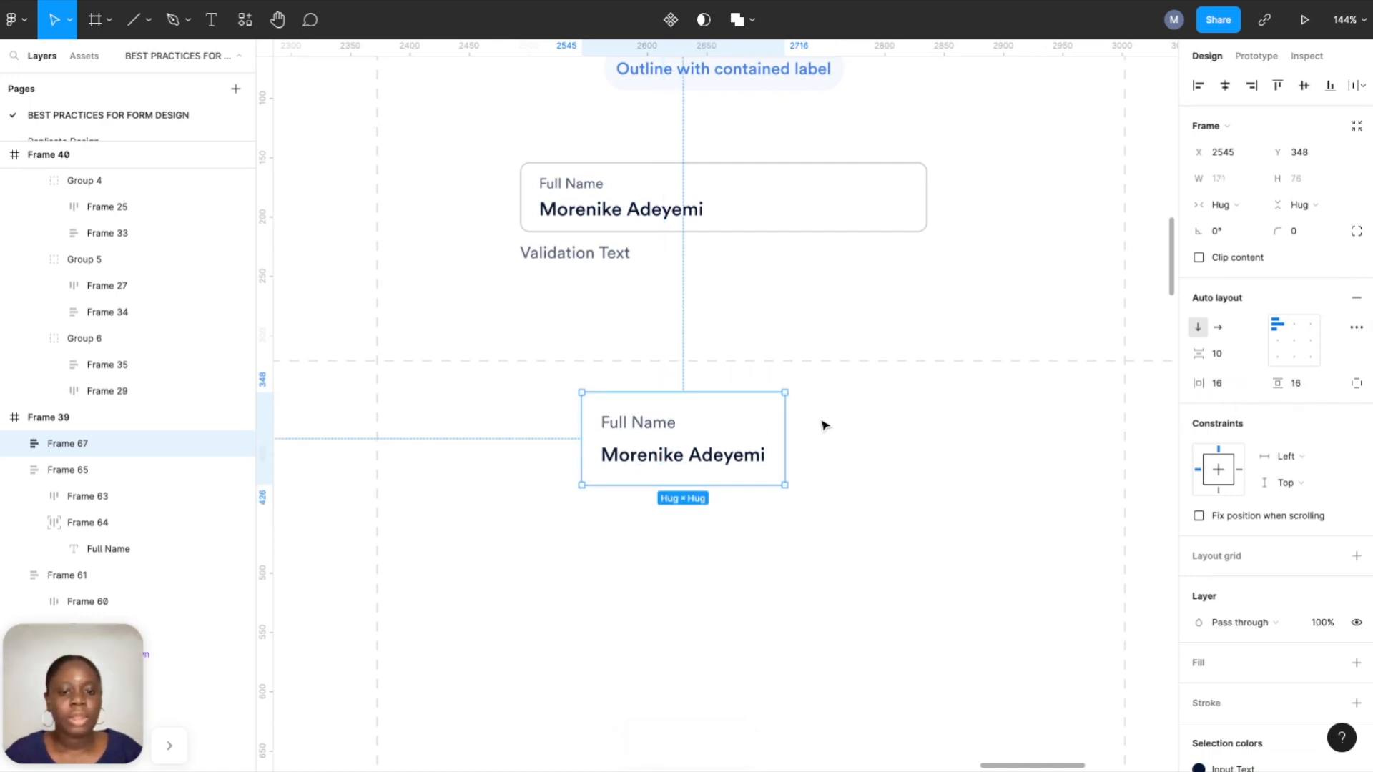
Set the field frame width to 343 and add an outline.
left_click_drag(789, 422, 966, 429)
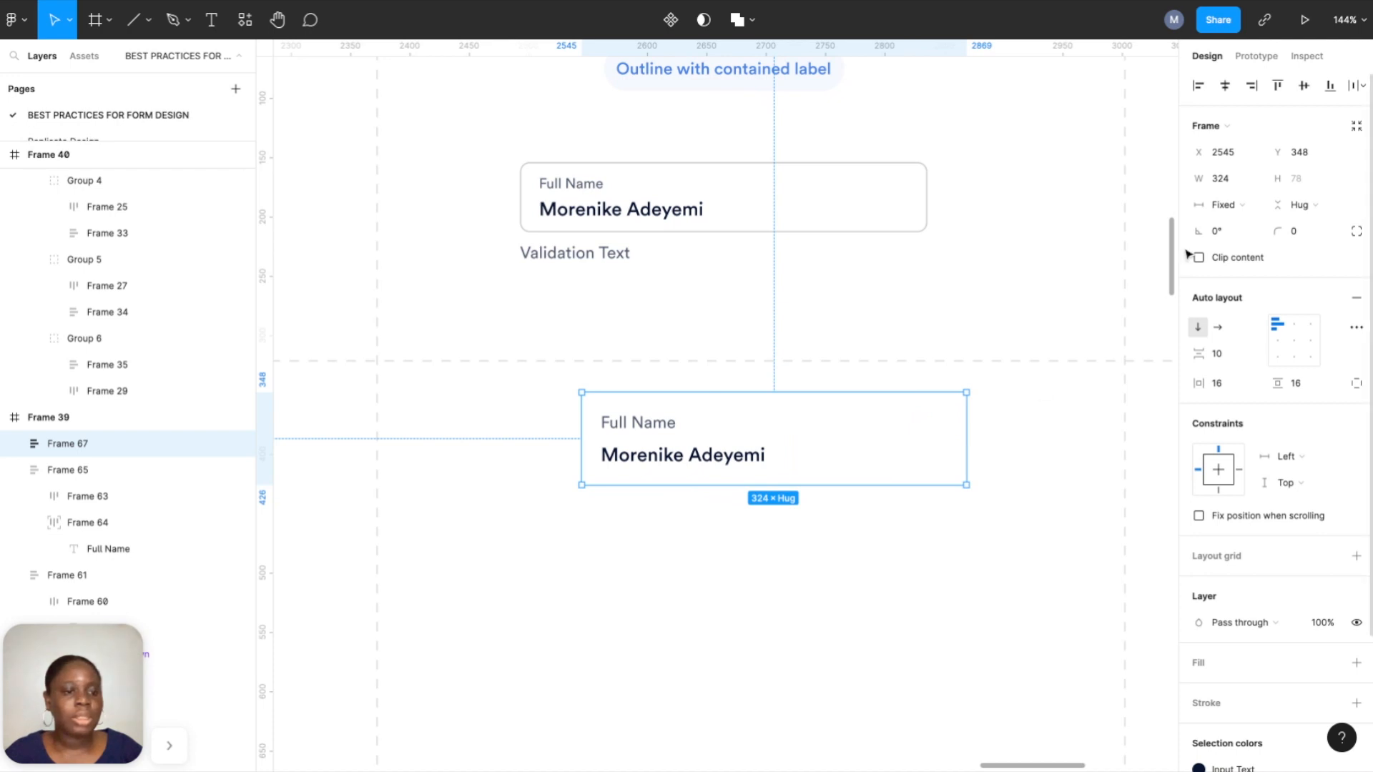
left_click(1232, 190)
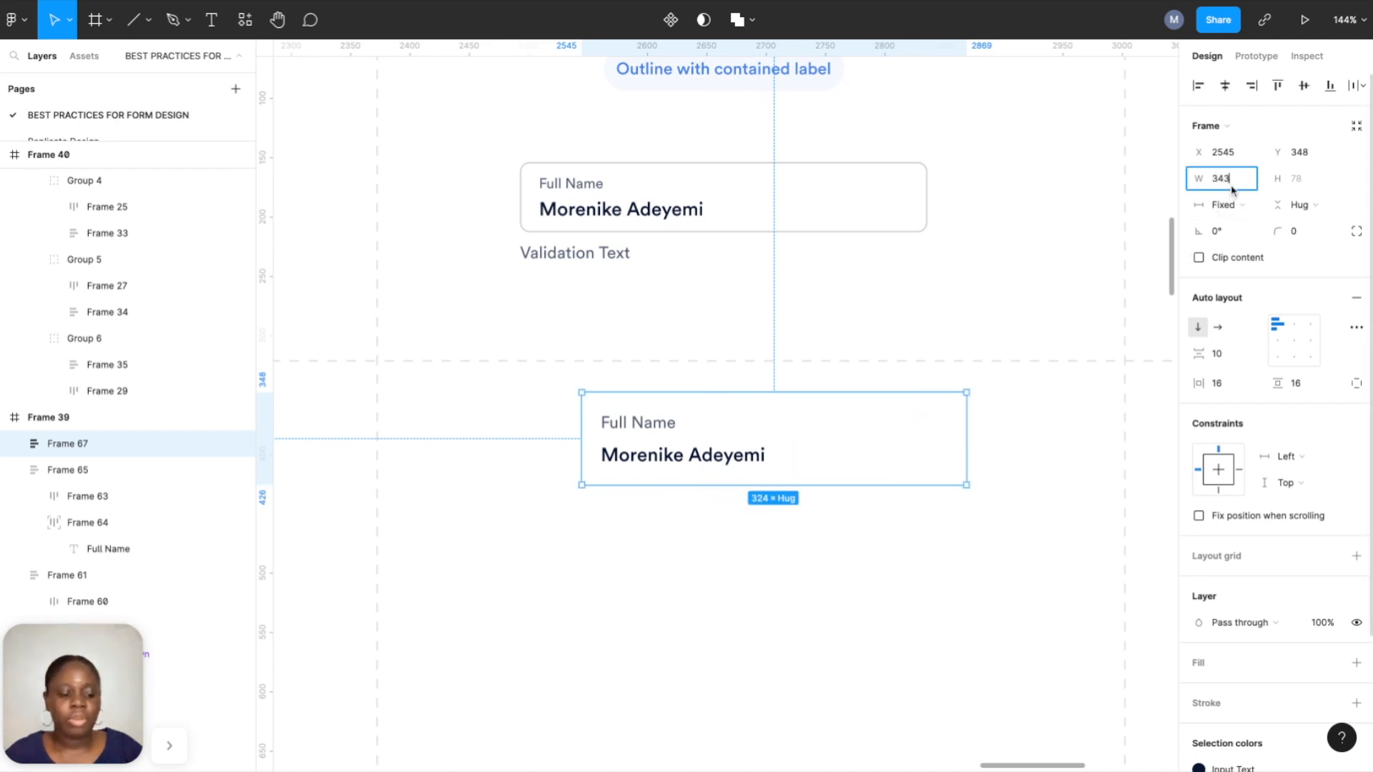
type("343")
key("Return")
scroll(1259, 465, "down", 2)
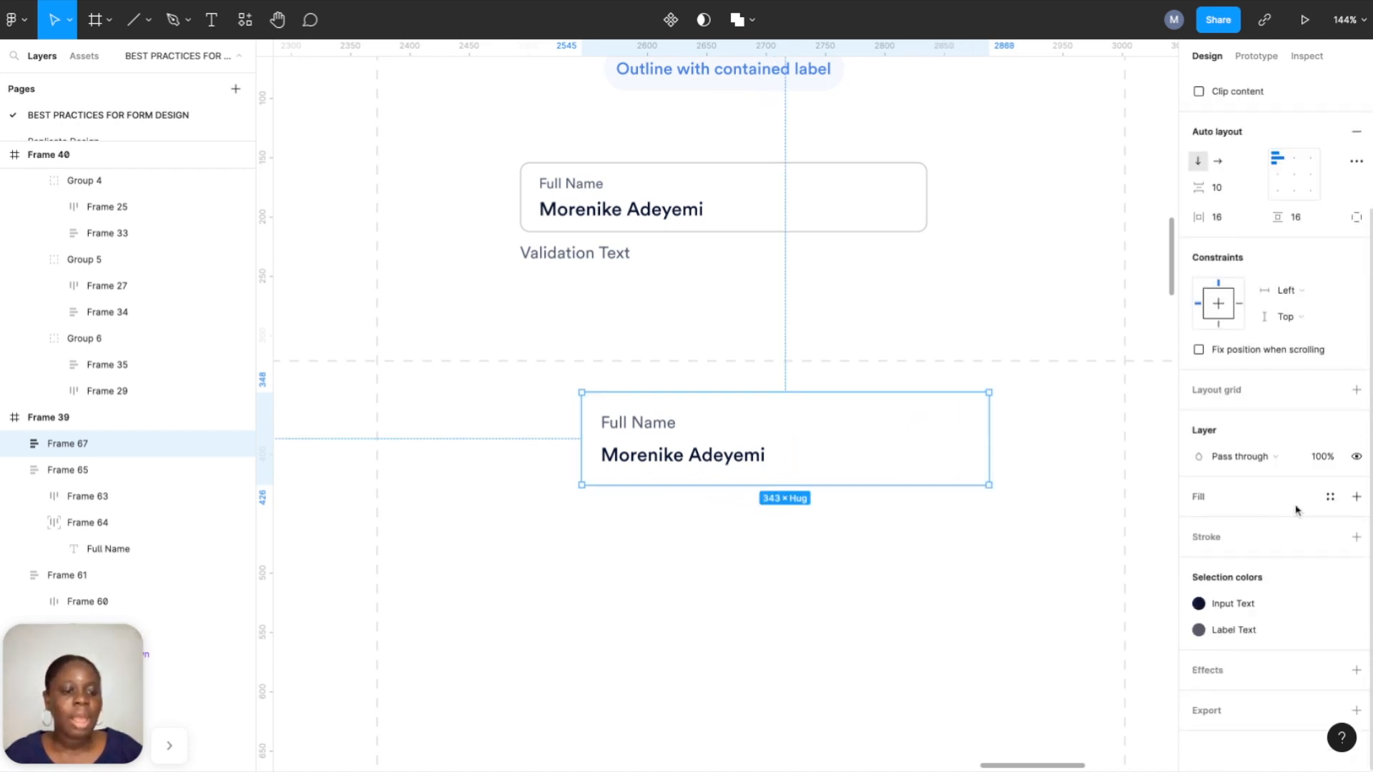
left_click(1357, 538)
scroll(1291, 242, "up", 2)
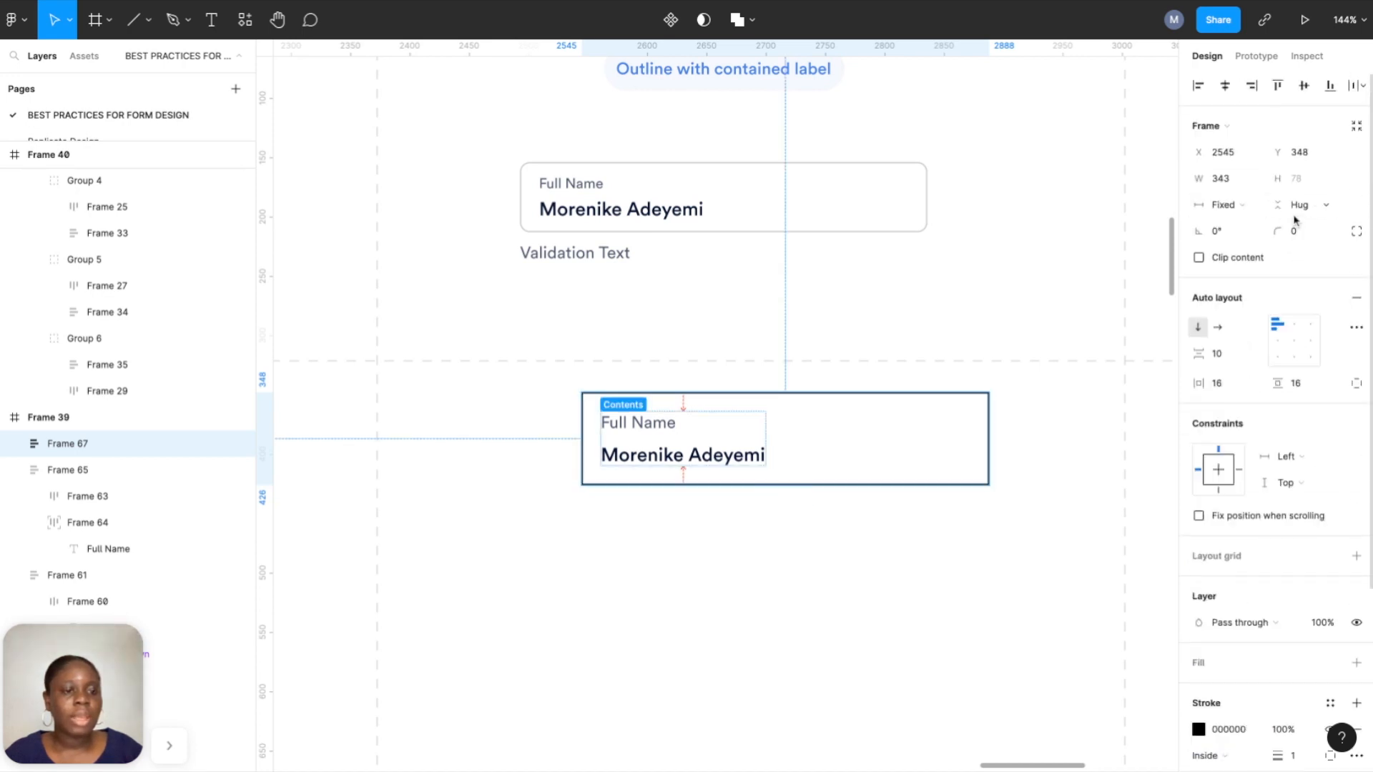
Round the field corners to 8 and give the outline the Stroke line colour.
left_click(1300, 231)
type("8")
key("Return")
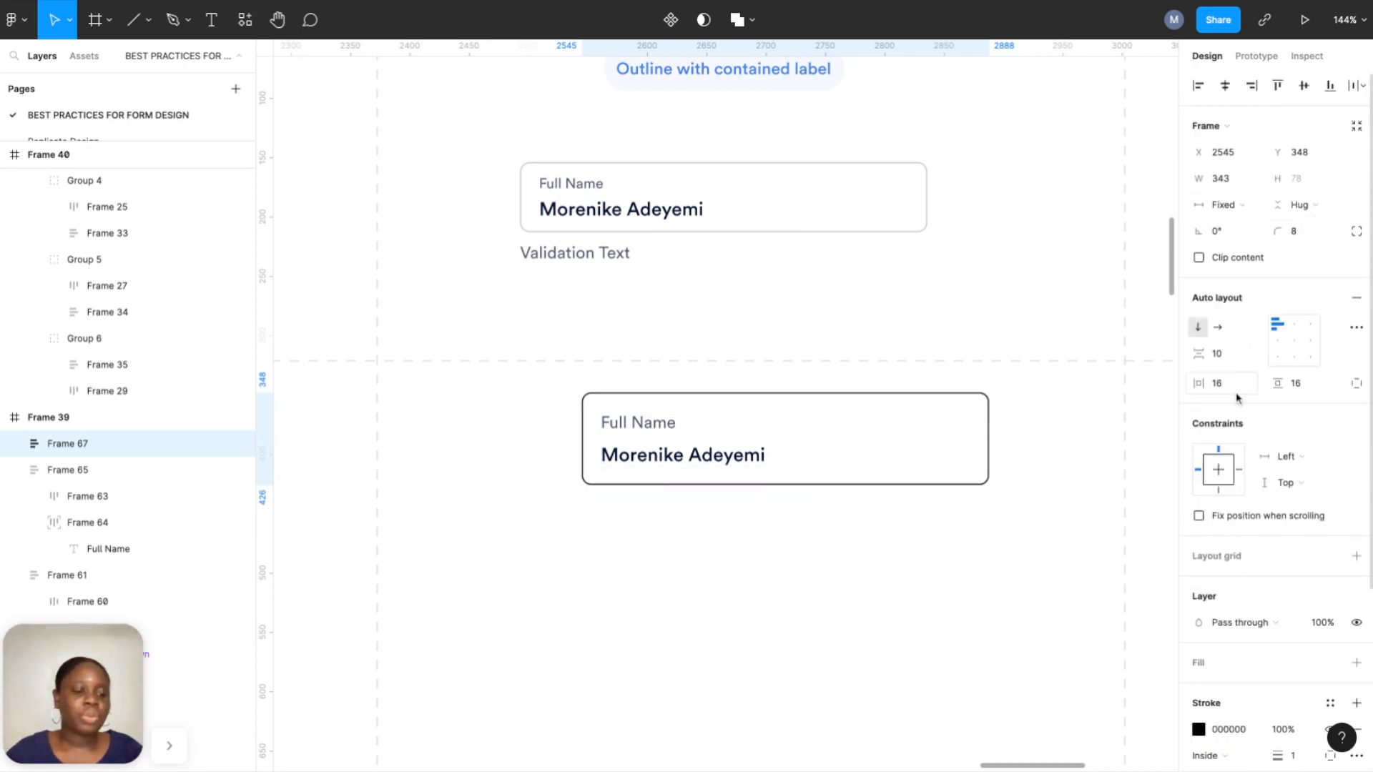
scroll(1227, 485, "down", 3)
left_click(1331, 469)
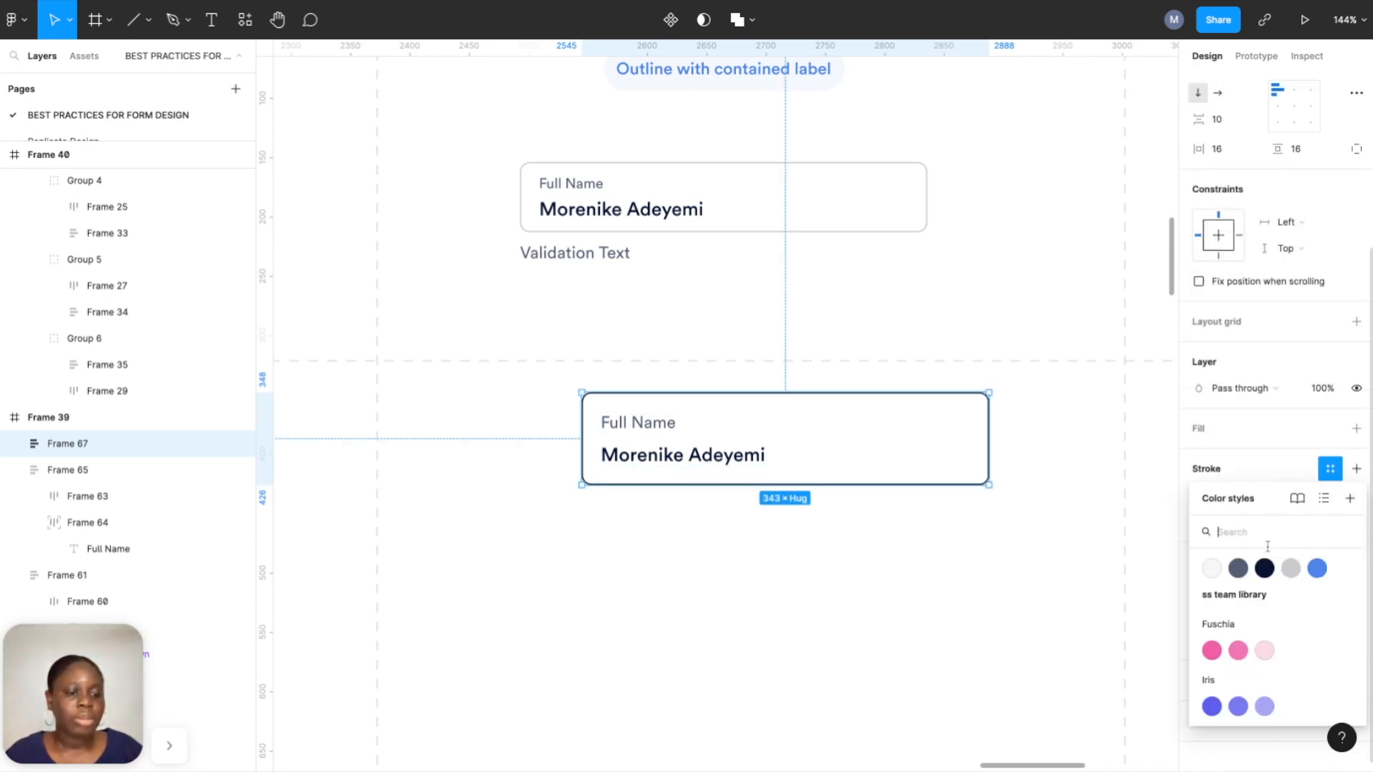
left_click(1289, 570)
Reduce the gap between the Full Name label and sample name to 3.
left_click(966, 603)
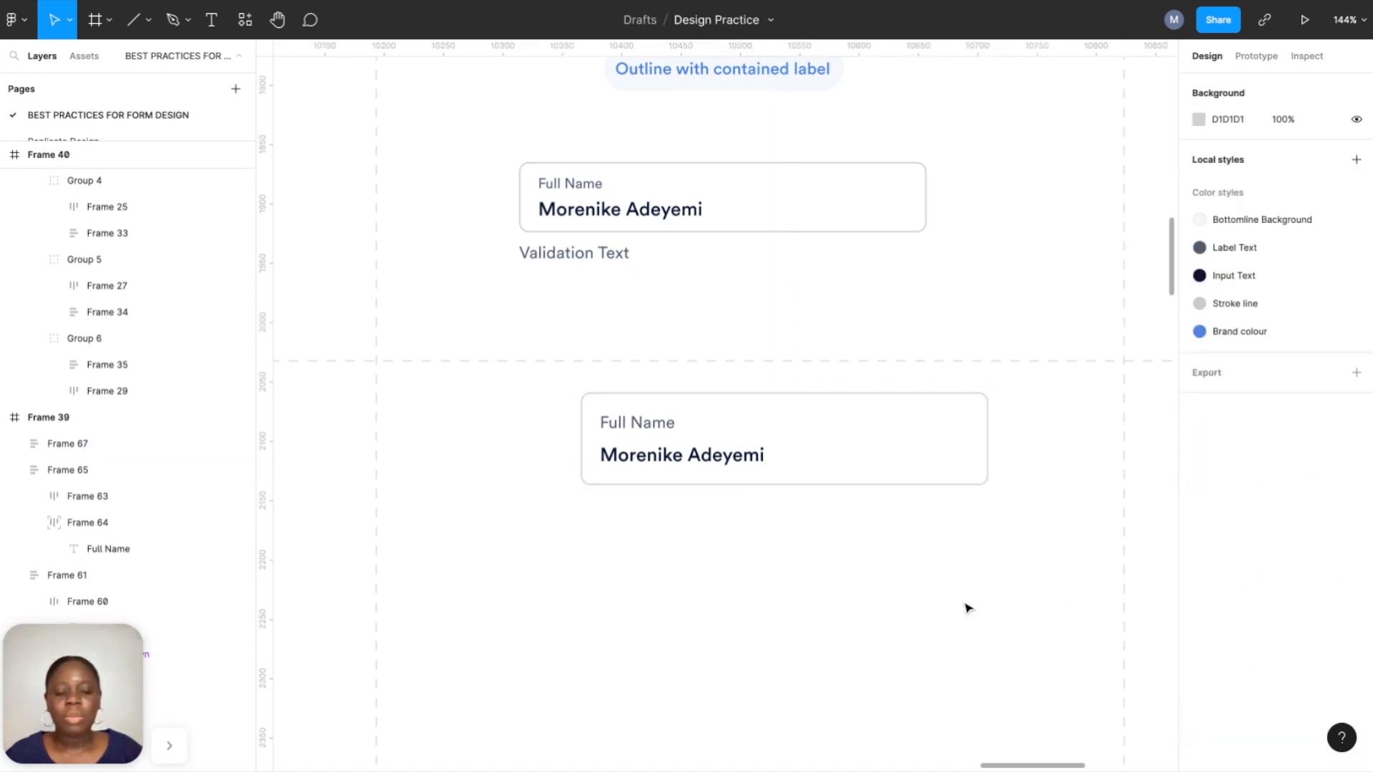
scroll(882, 452, "up", 3)
scroll(797, 555, "down", 5)
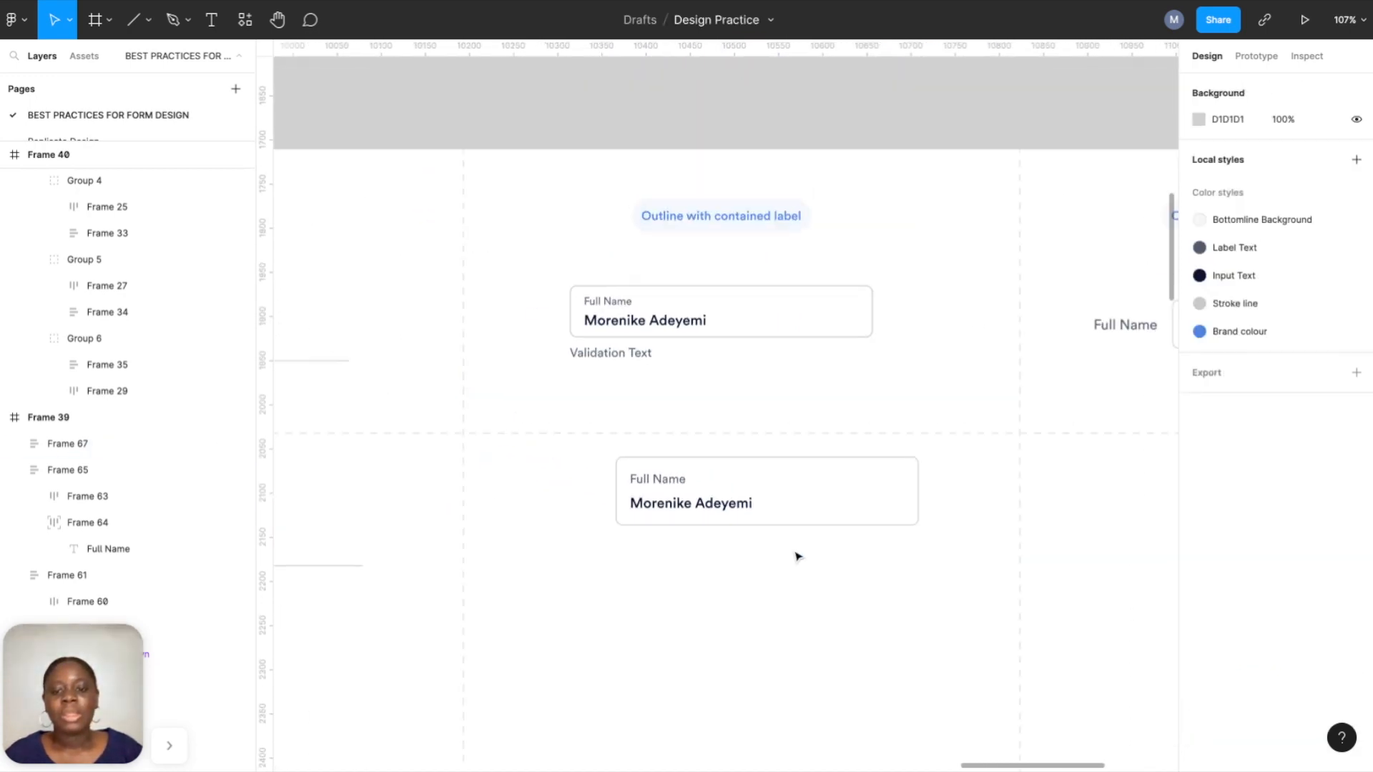
left_click(818, 506)
scroll(818, 505, "up", 4)
left_click(793, 534)
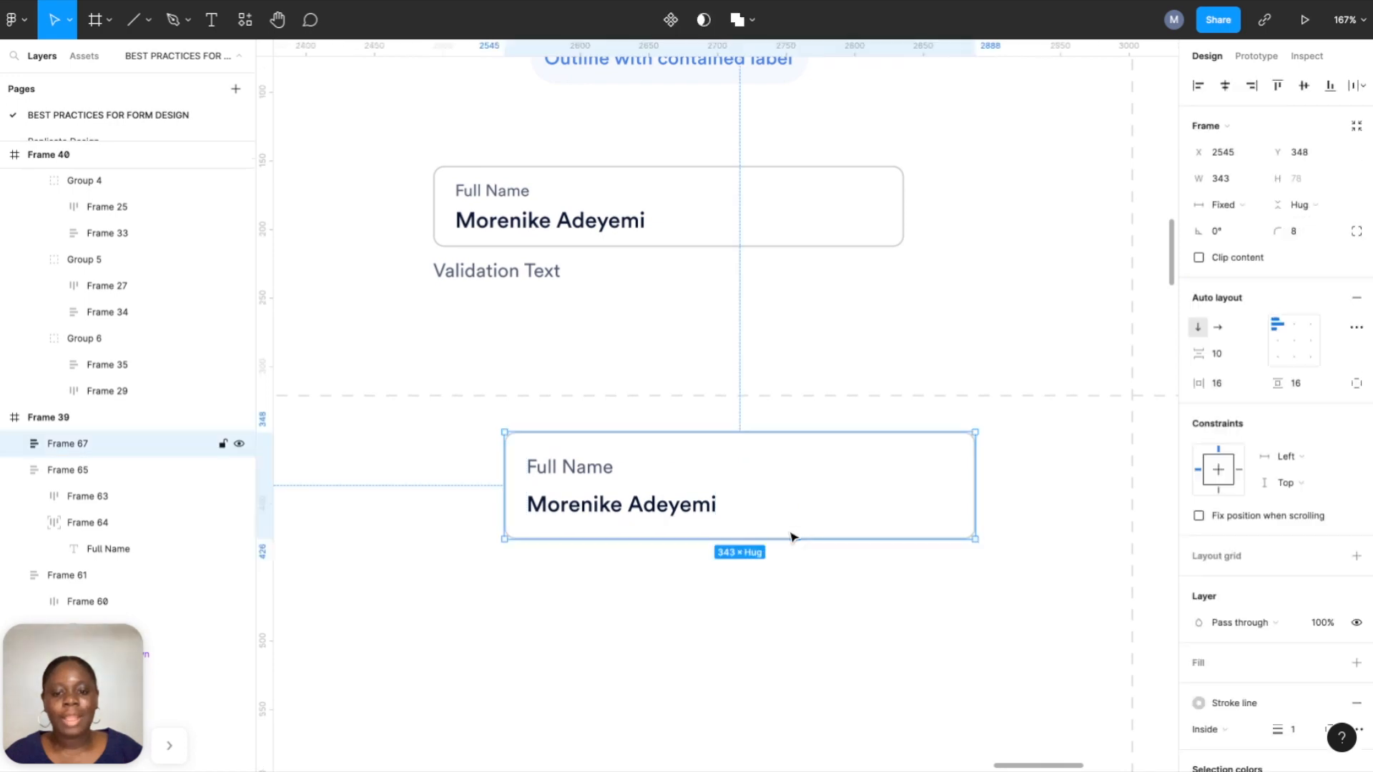
double_click(689, 509)
left_click(1217, 359)
type("2")
key("Return")
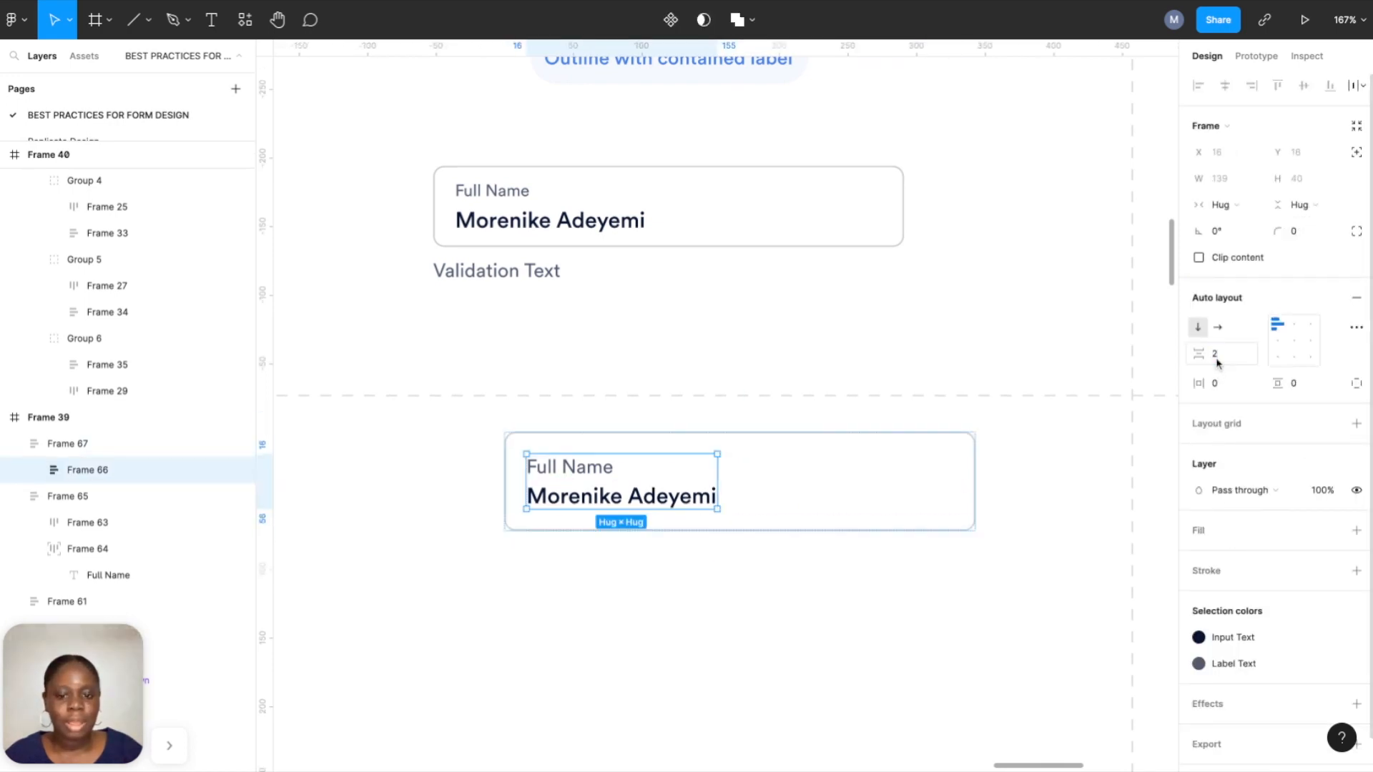
left_click(1217, 355)
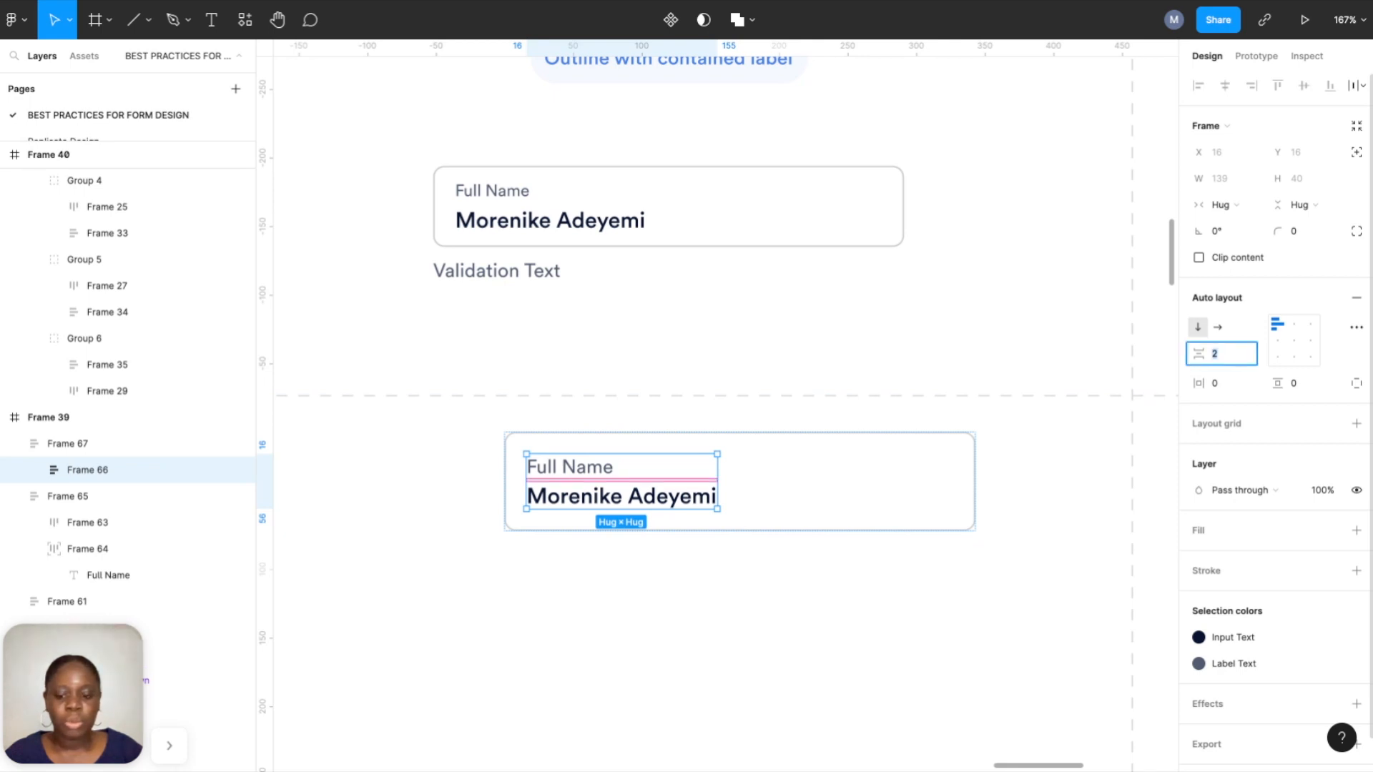
type("3")
key("Return")
Set the field's vertical padding to 8.
left_click(549, 560)
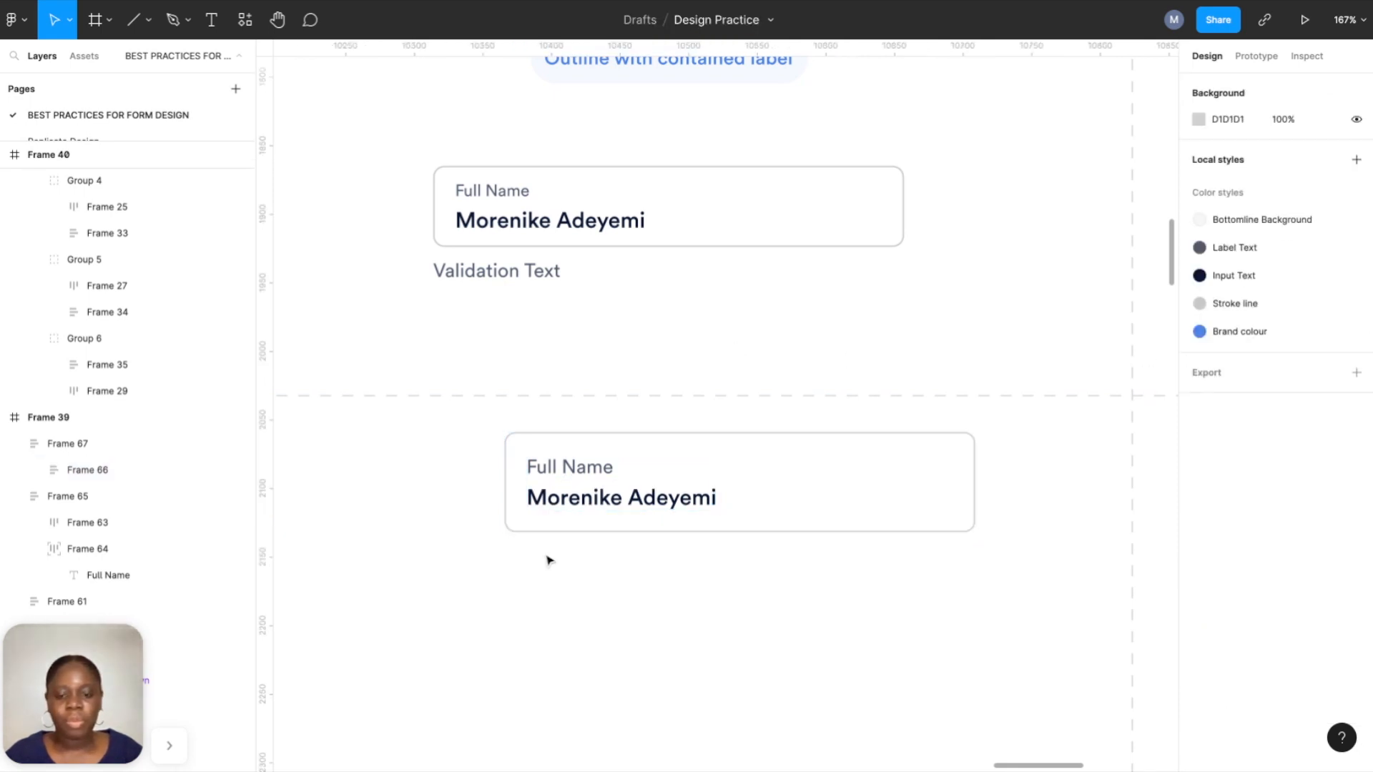
left_click(557, 527)
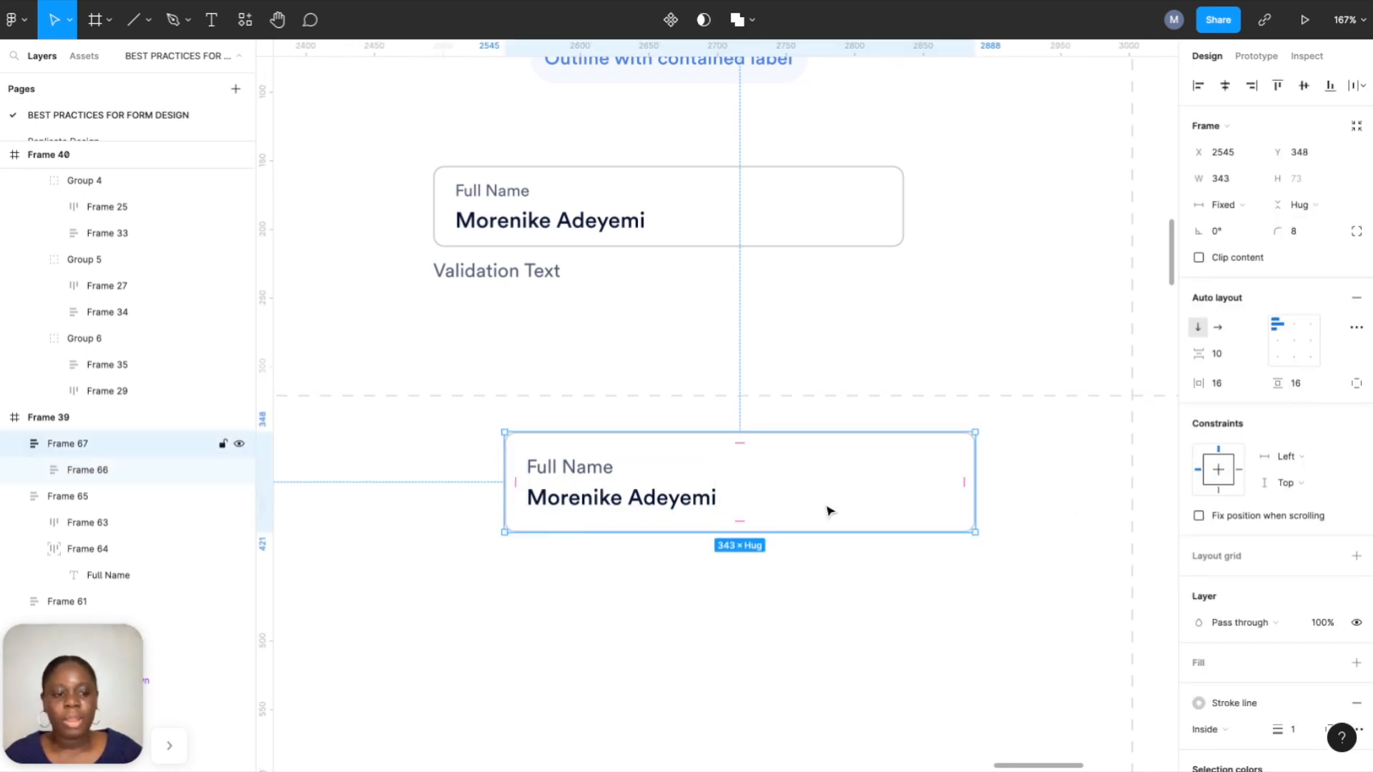
left_click(1306, 392)
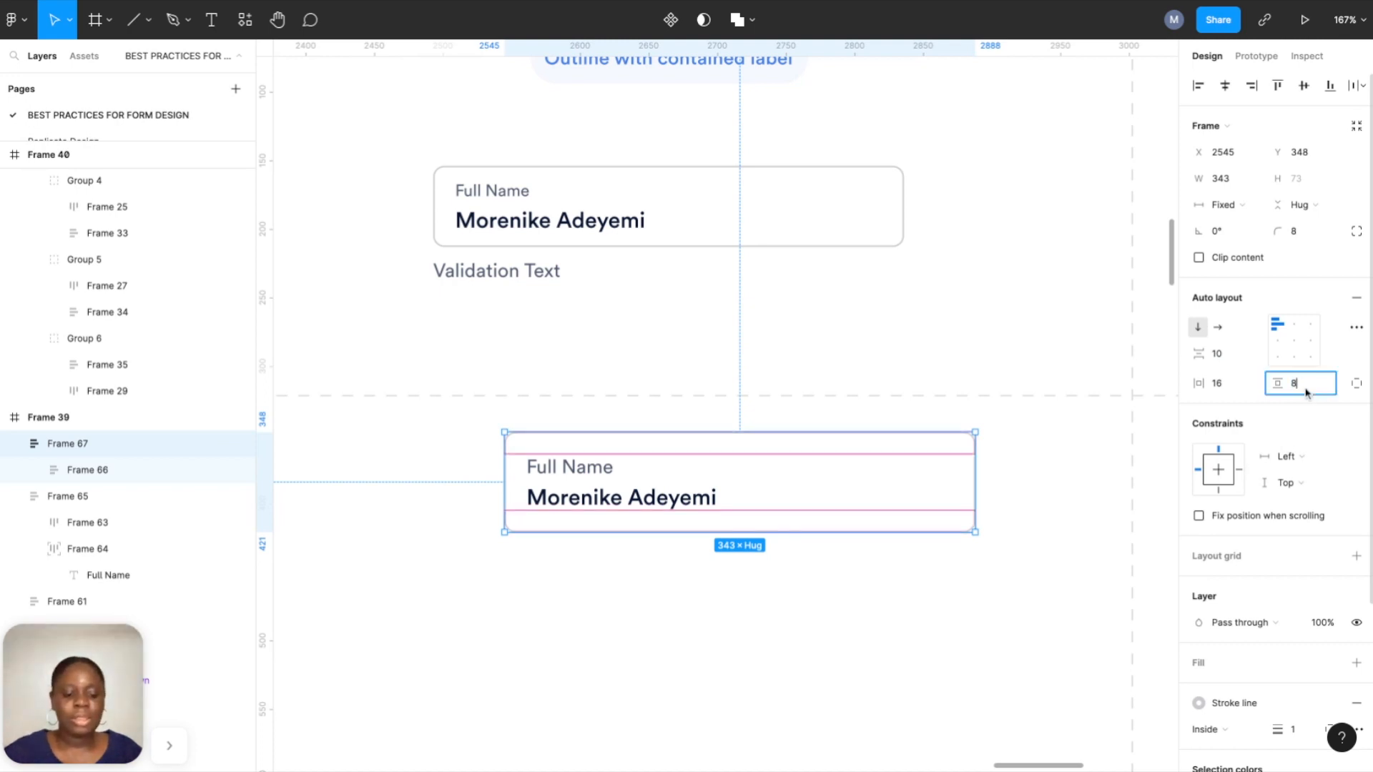
type("8")
key("Return")
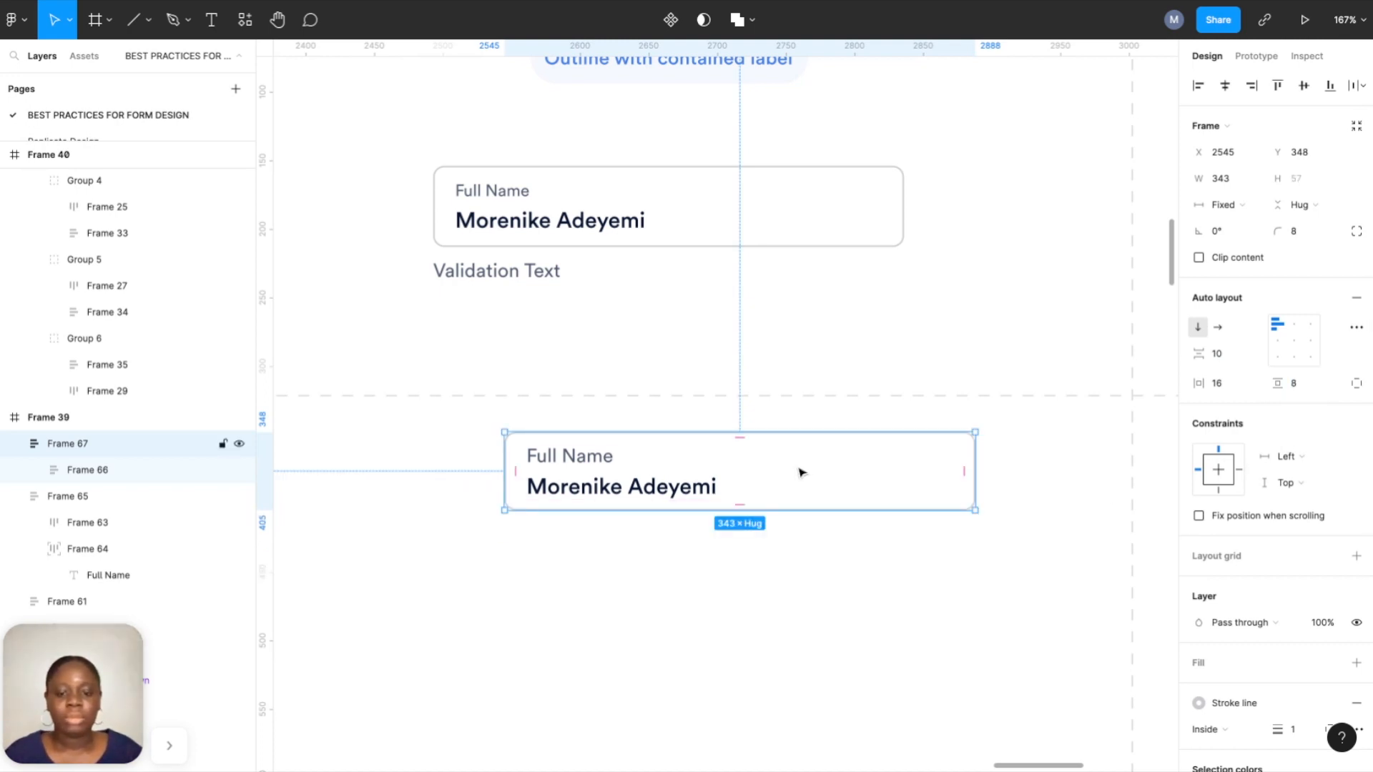
Shrink the Full Name label to size 12 and revisit the field's vertical padding.
left_click(664, 590)
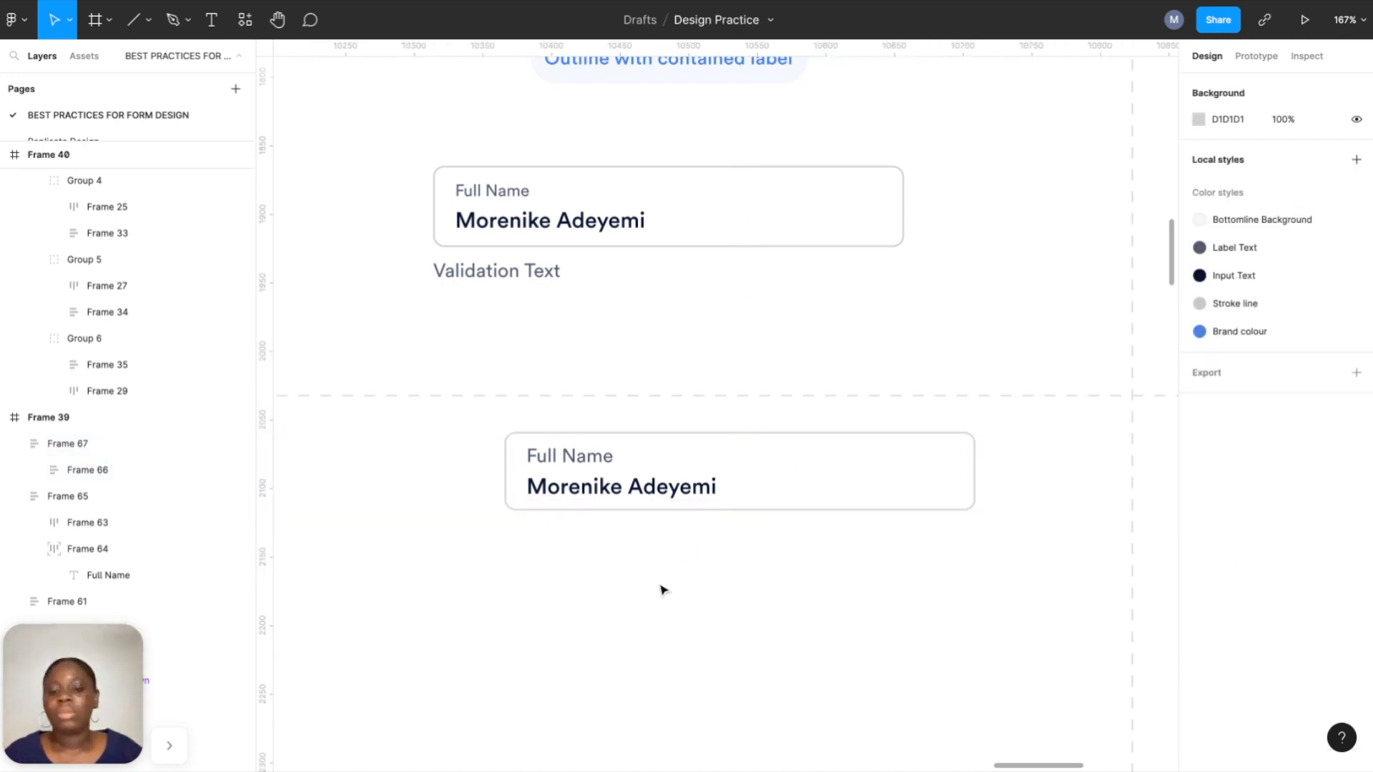
double_click(590, 470)
double_click(590, 470)
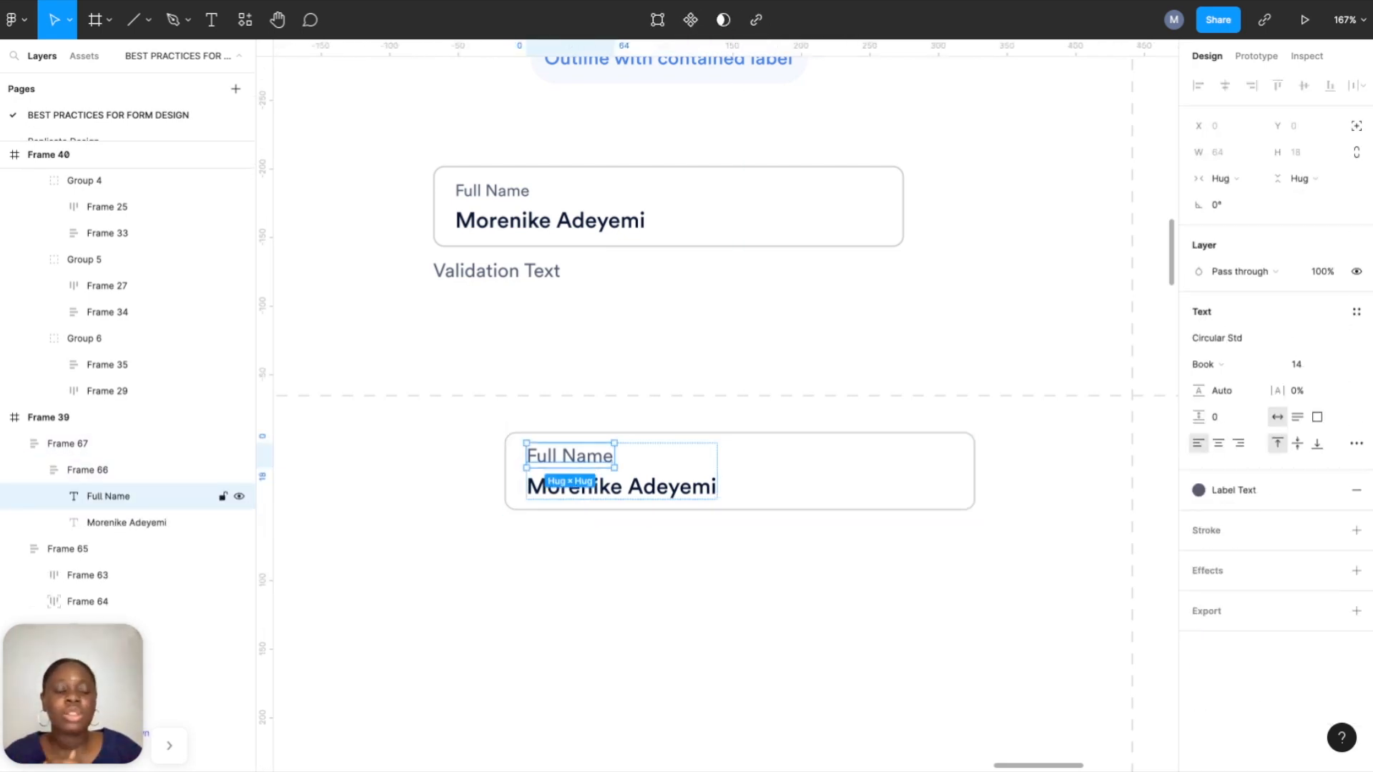
left_click(1349, 369)
left_click(1326, 325)
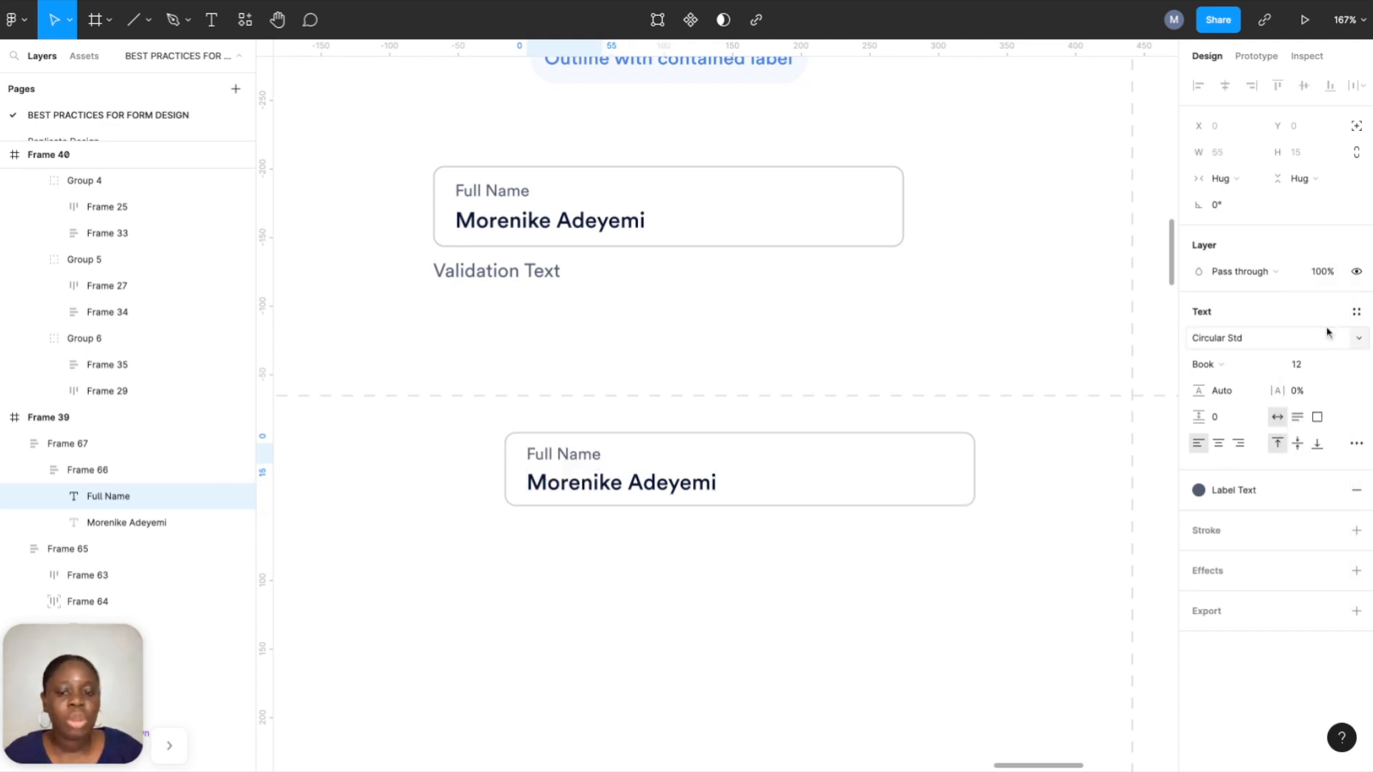
left_click(943, 497)
left_click(1306, 386)
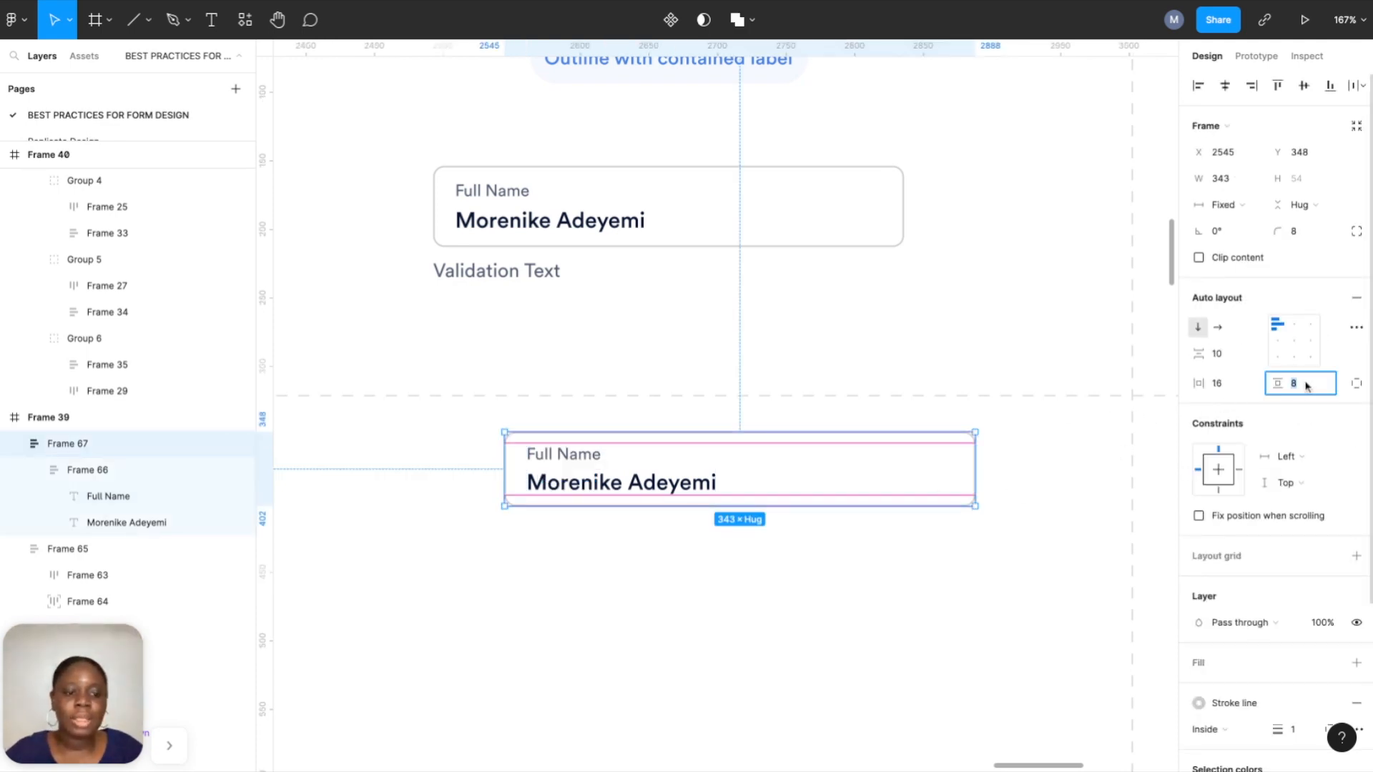
type("16")
left_click(858, 643)
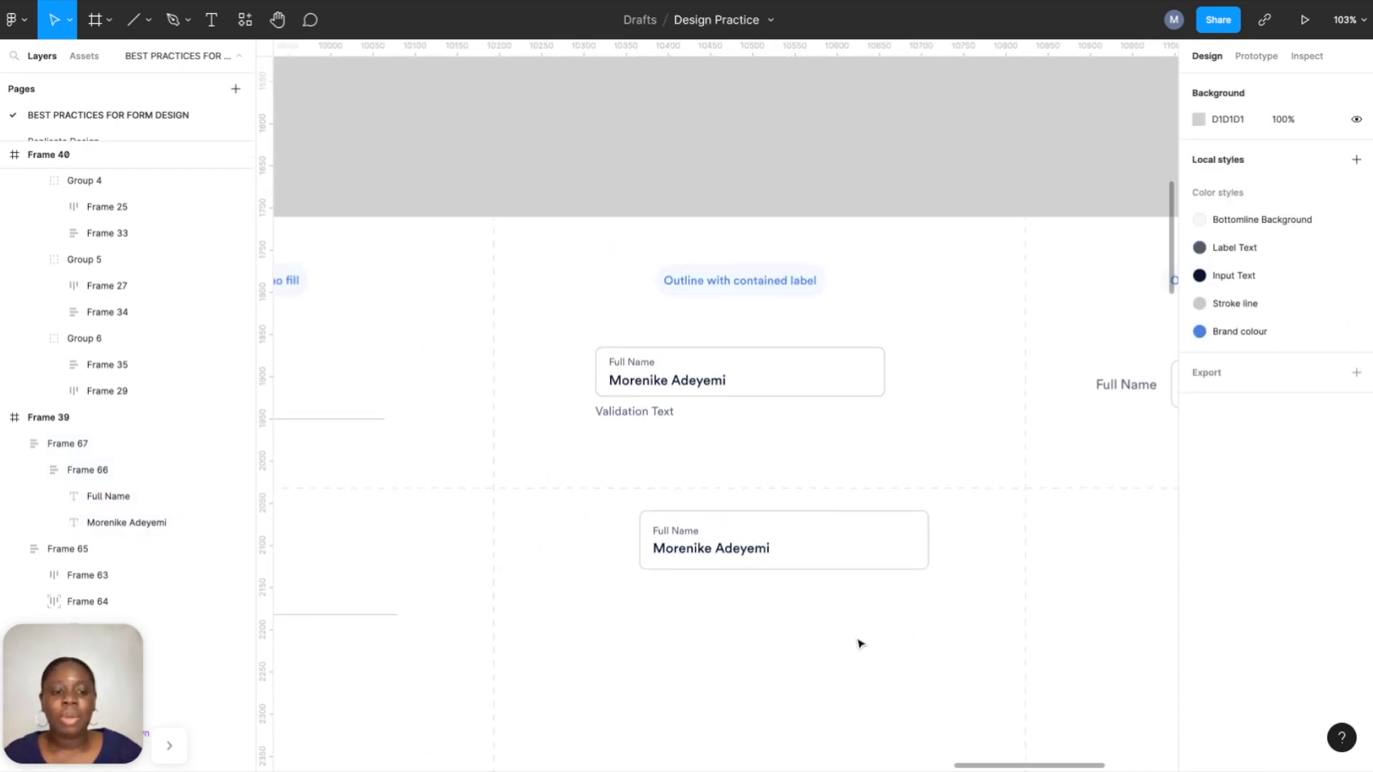
scroll(860, 644, "right", 10)
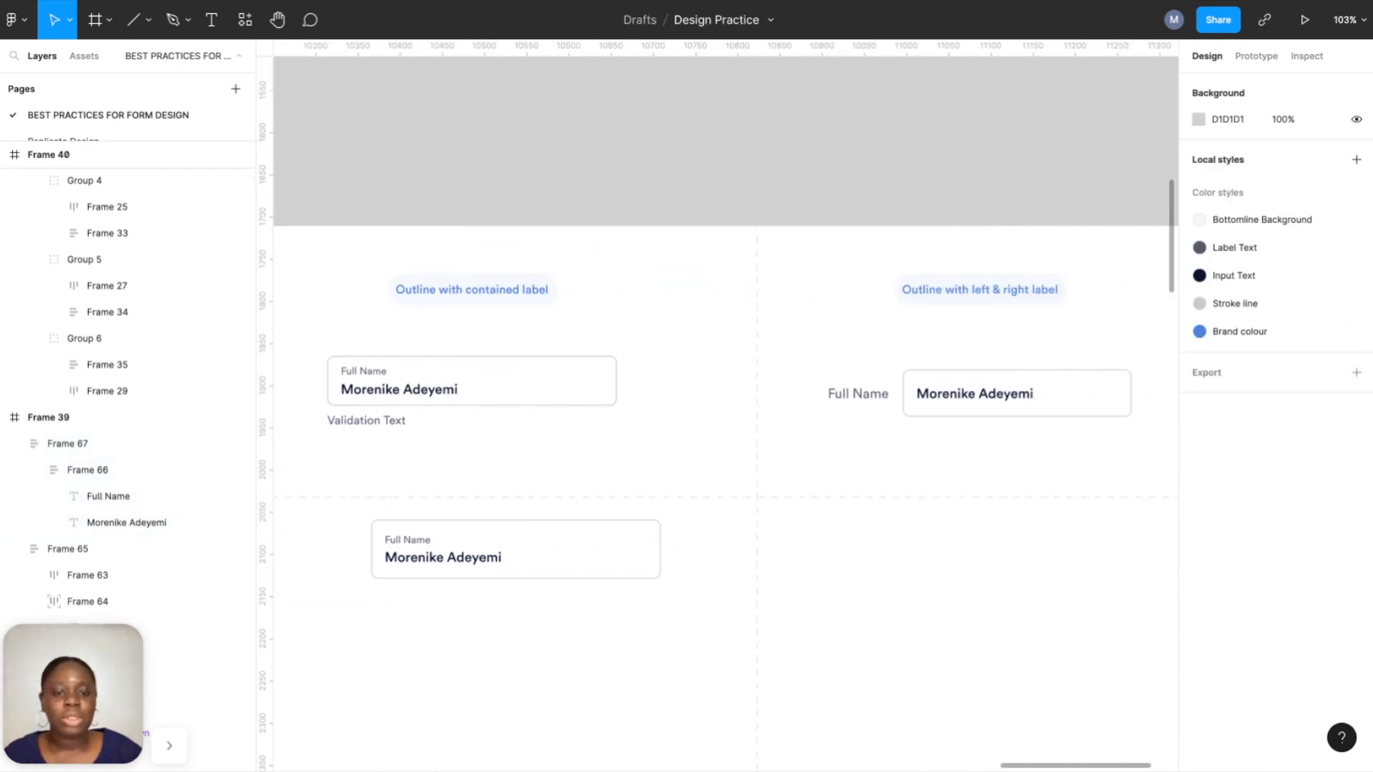
Add a new 'Full Name' text layer on the canvas.
scroll(886, 623, "up", 3)
scroll(885, 621, "right", 2)
scroll(885, 621, "down", 1)
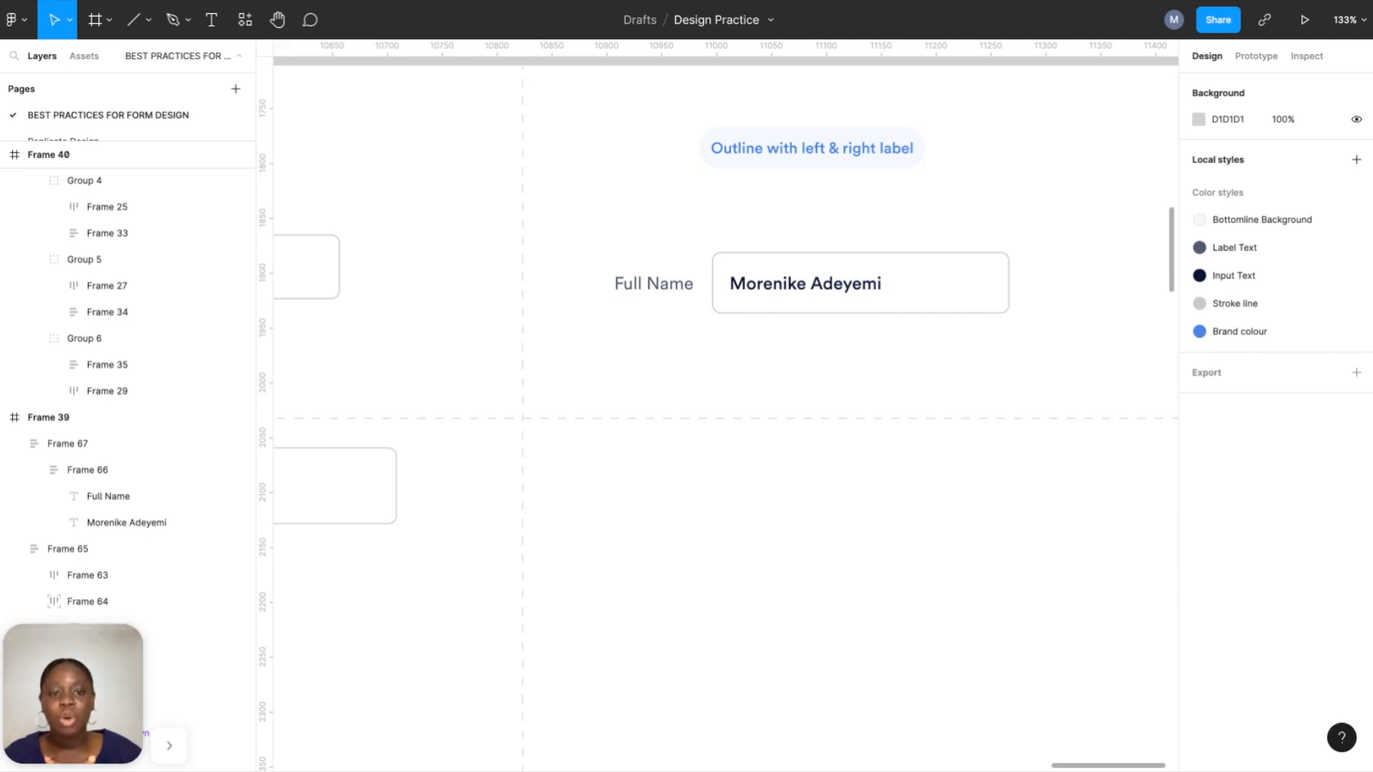
key("t")
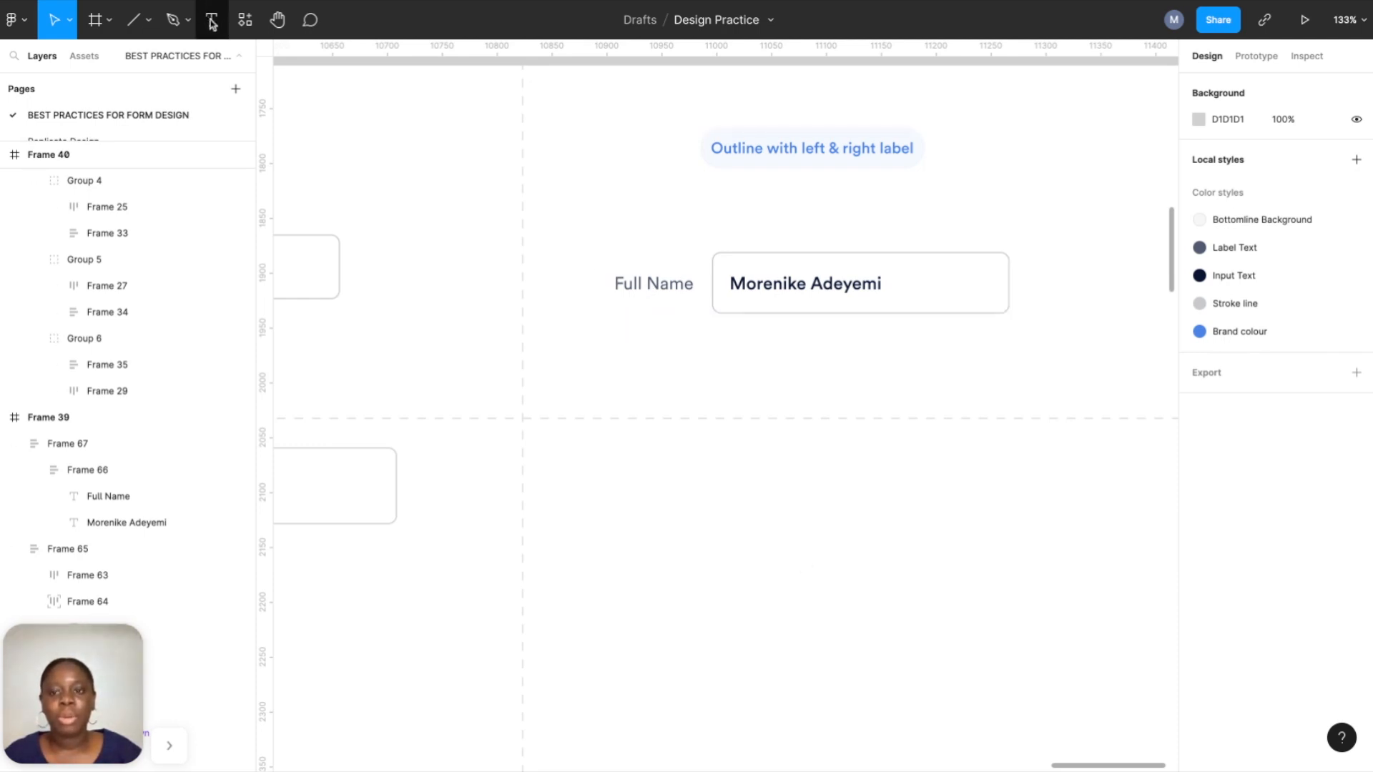
left_click(687, 486)
type("Full Name")
key("Escape")
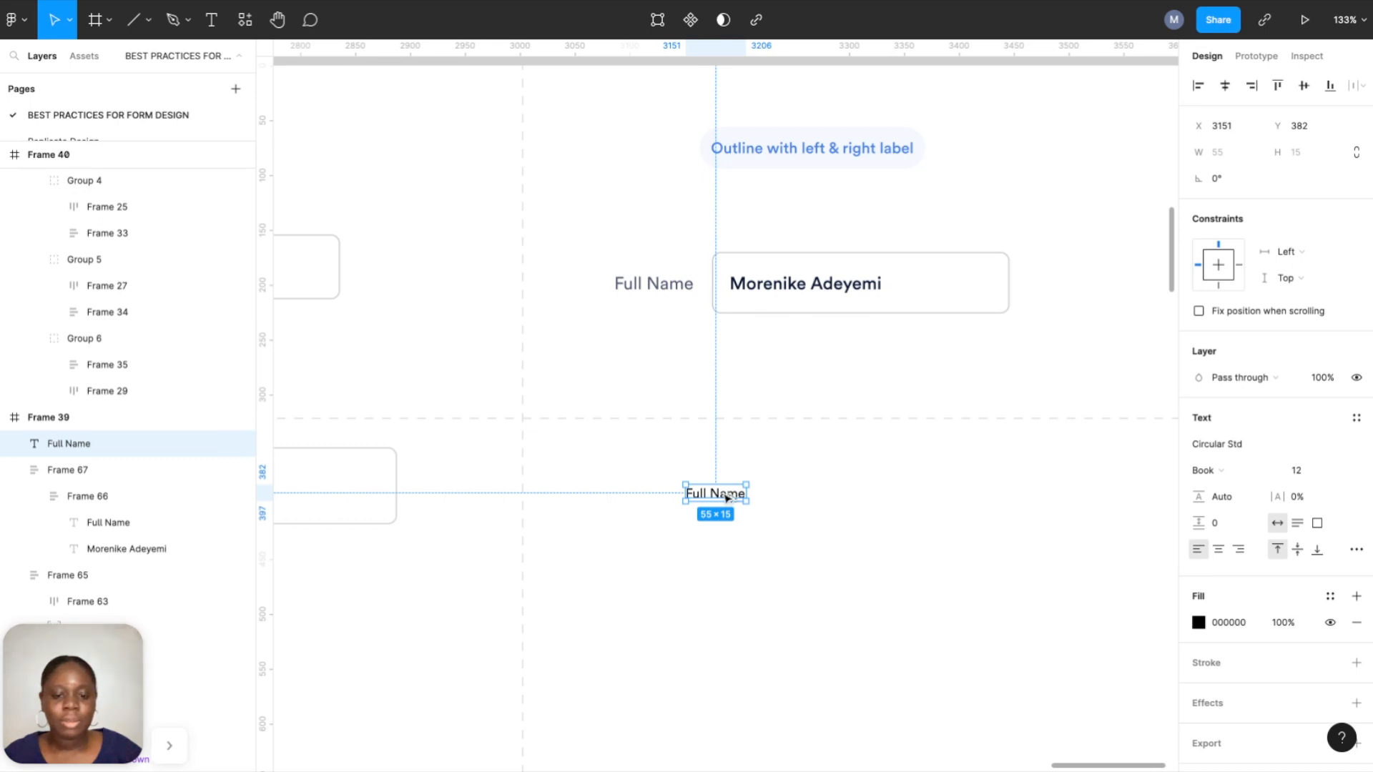
Duplicate it as a sample full name set to 16 Medium with Input Text colour.
left_click_drag(726, 499, 756, 575)
double_click(756, 572)
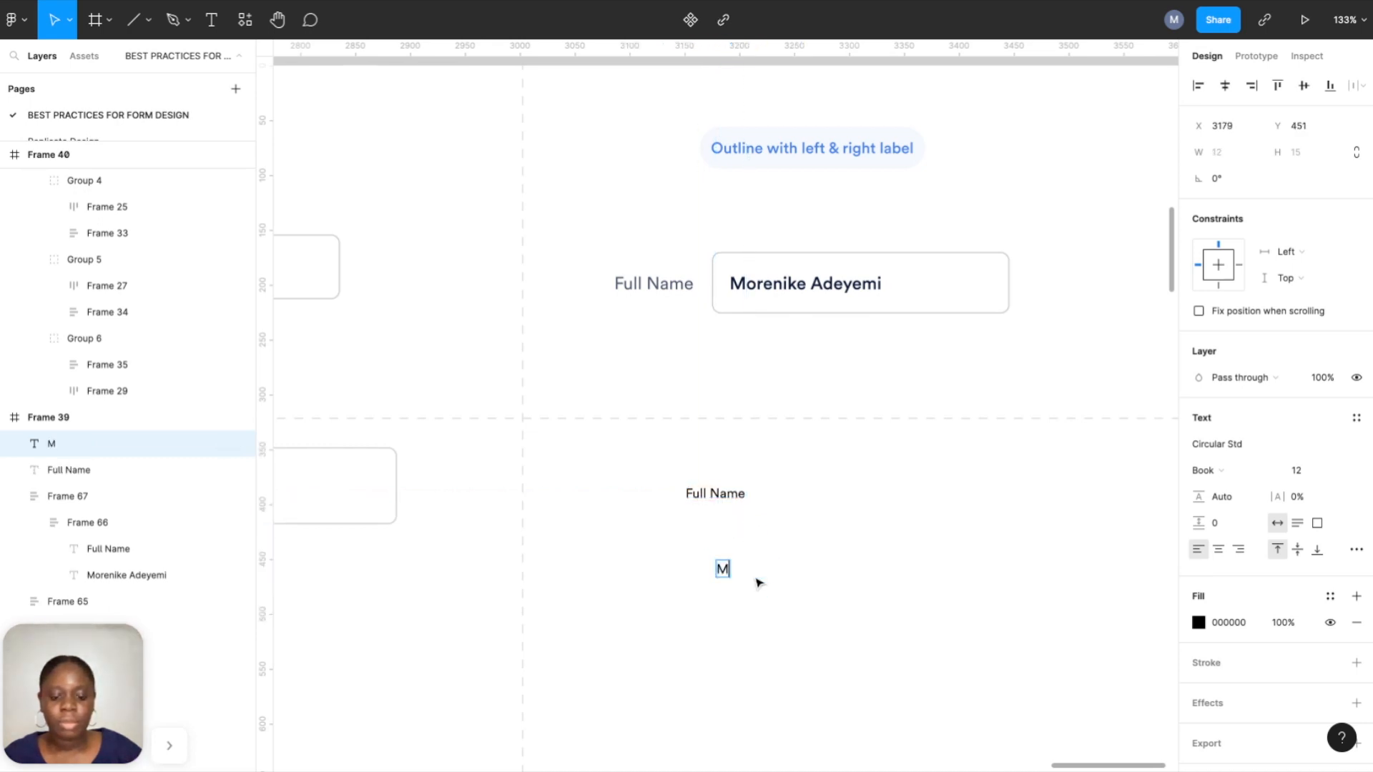
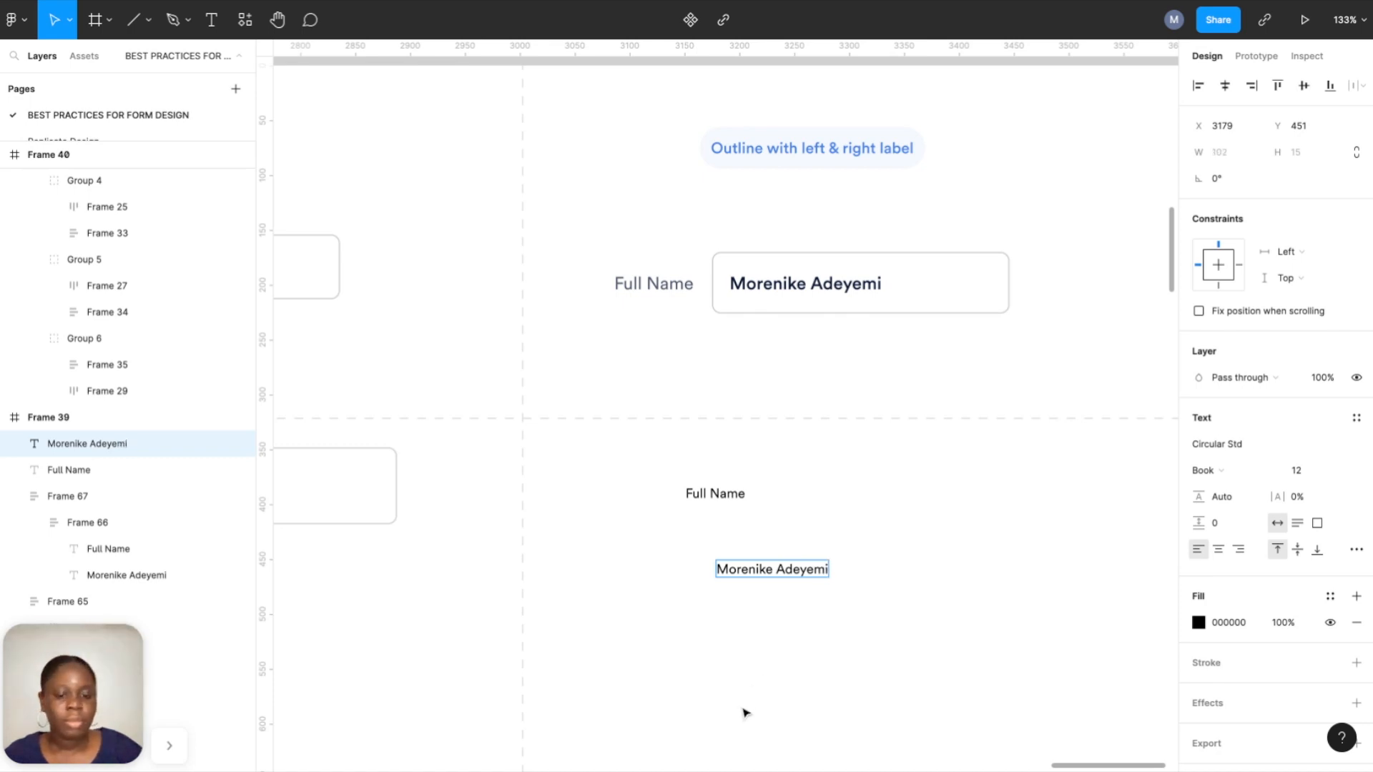
key("Escape")
left_click(1339, 469)
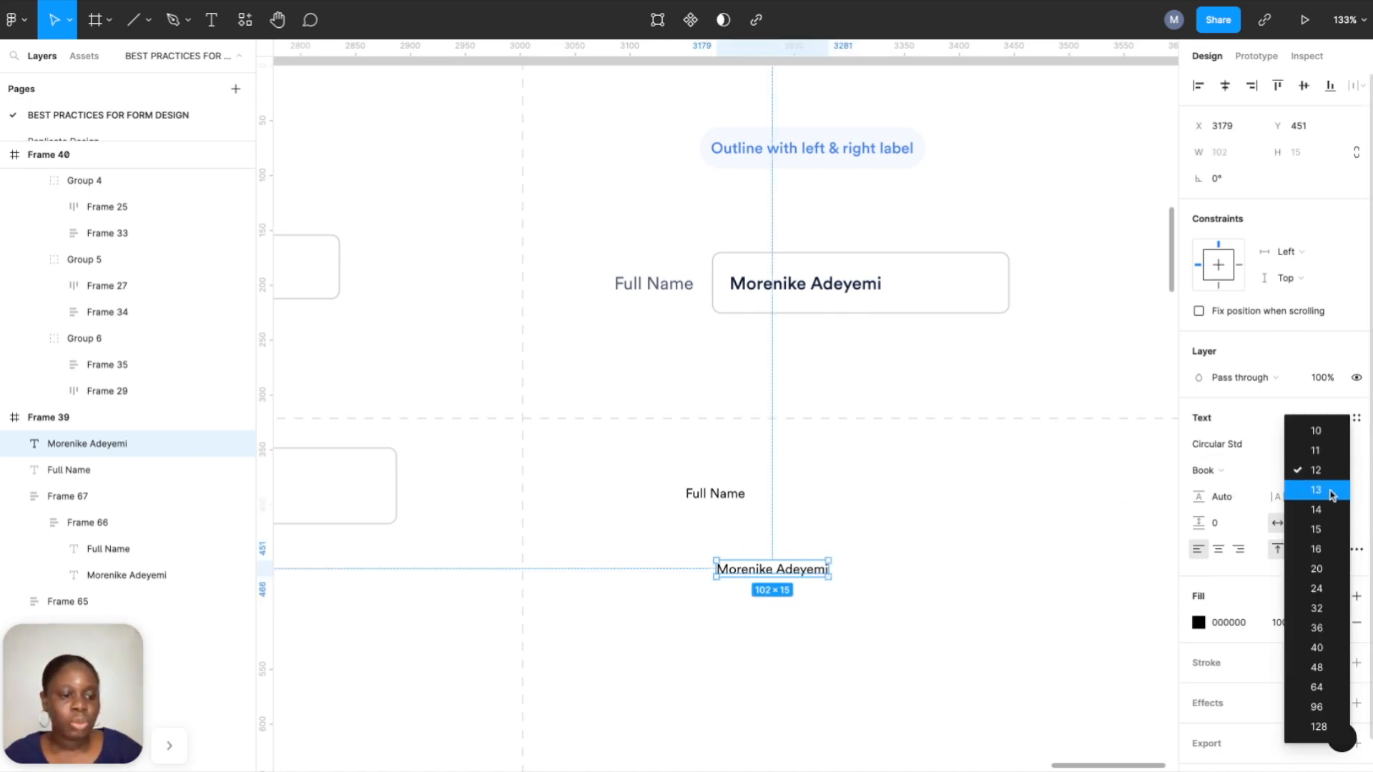
left_click(1315, 529)
left_click(1244, 473)
left_click(1243, 486)
left_click(1331, 596)
left_click(1270, 617)
Make the label 14 with Label Text colour and place it beside the name.
left_click(715, 493)
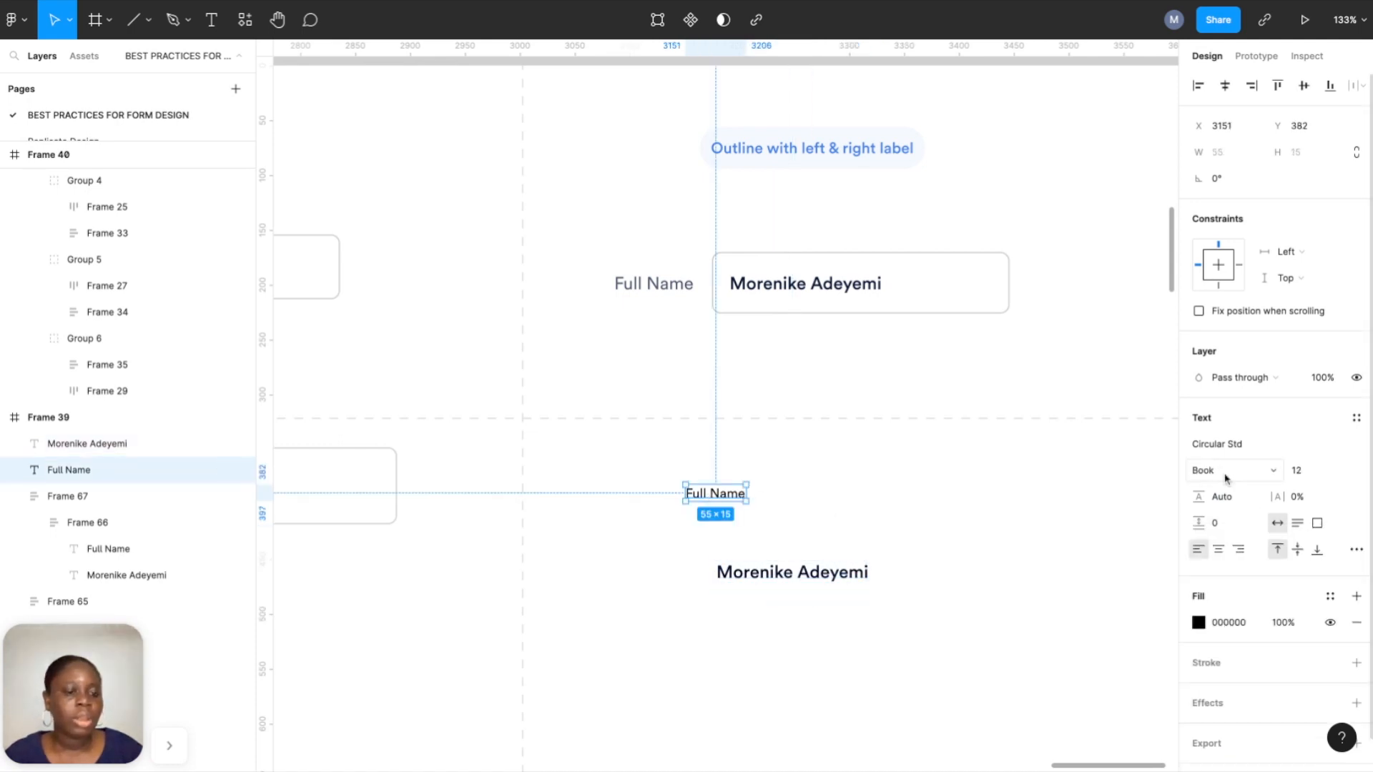
left_click(1336, 470)
left_click(1335, 509)
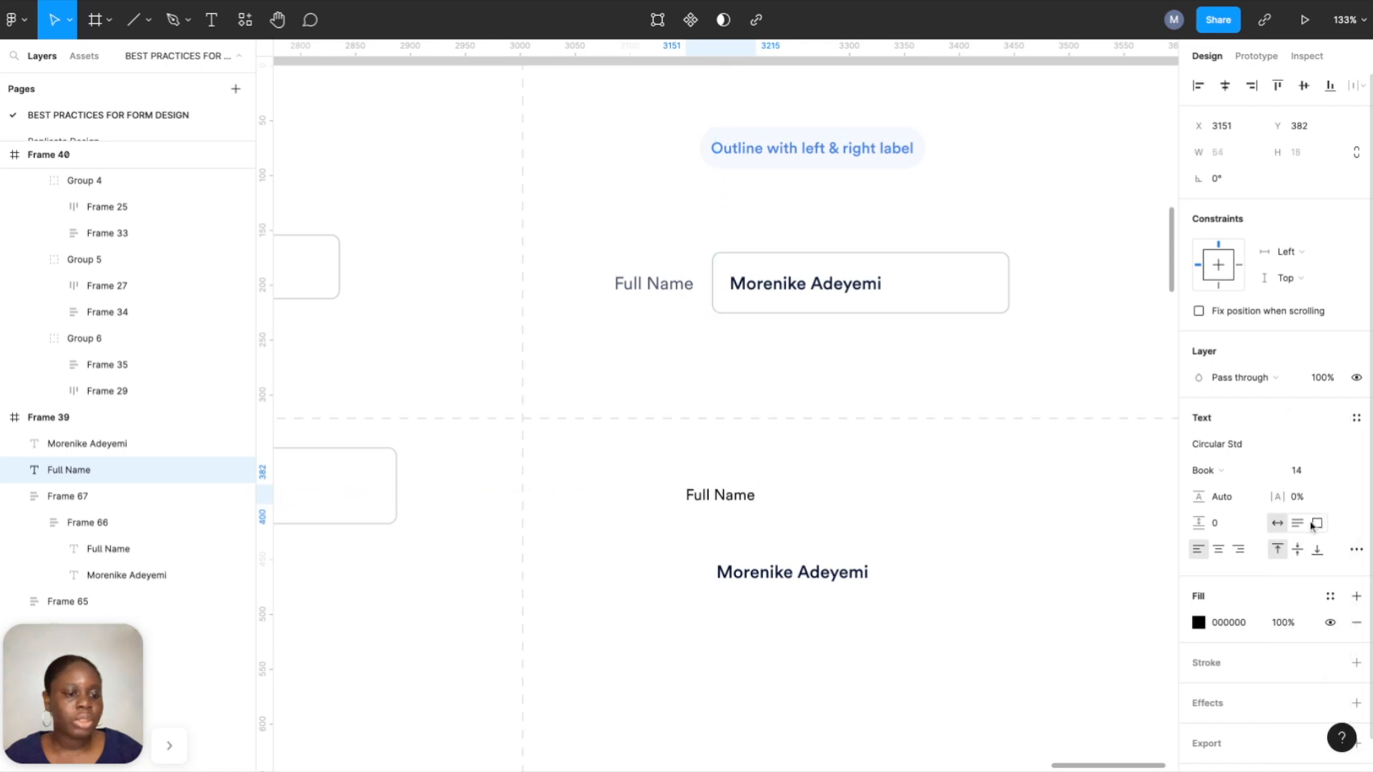
left_click(1327, 598)
left_click(1238, 611)
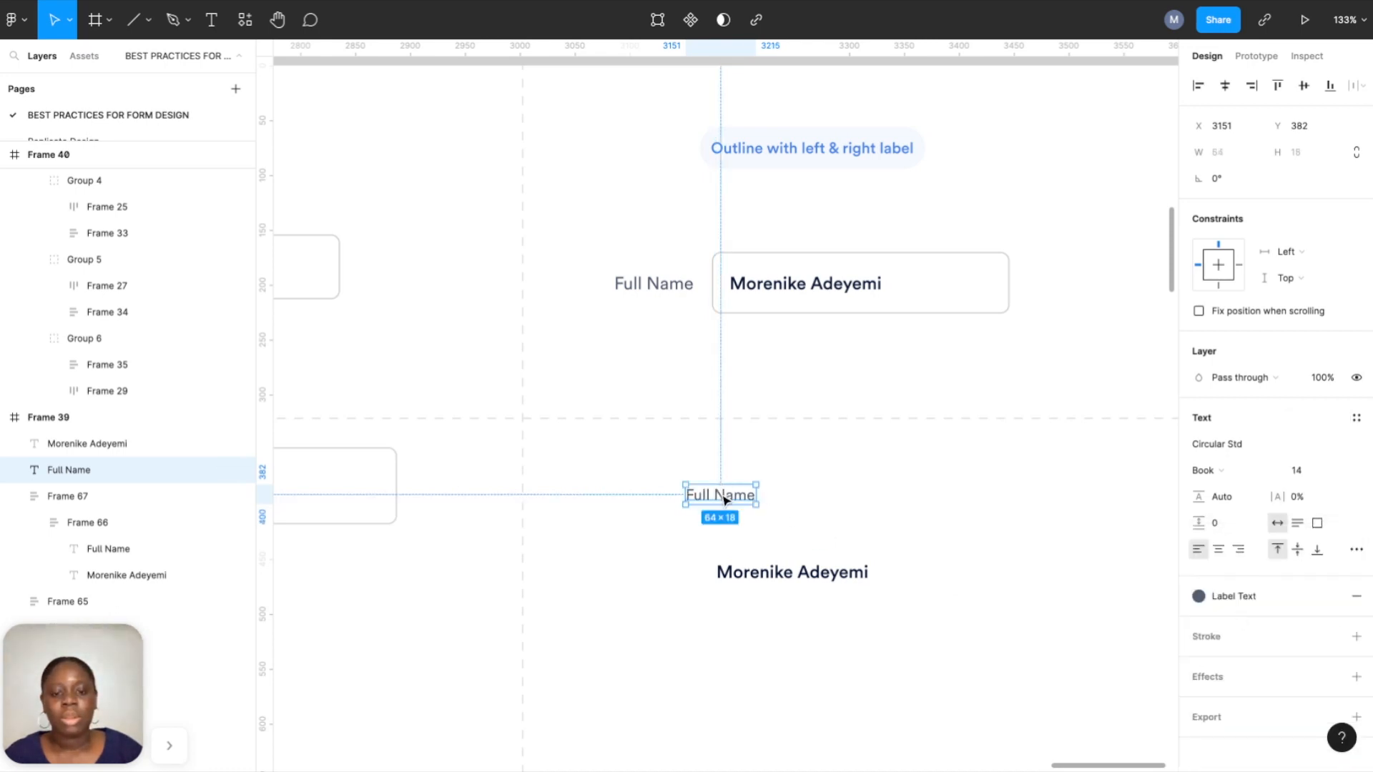
left_click_drag(722, 493, 663, 513)
left_click_drag(742, 578, 786, 524)
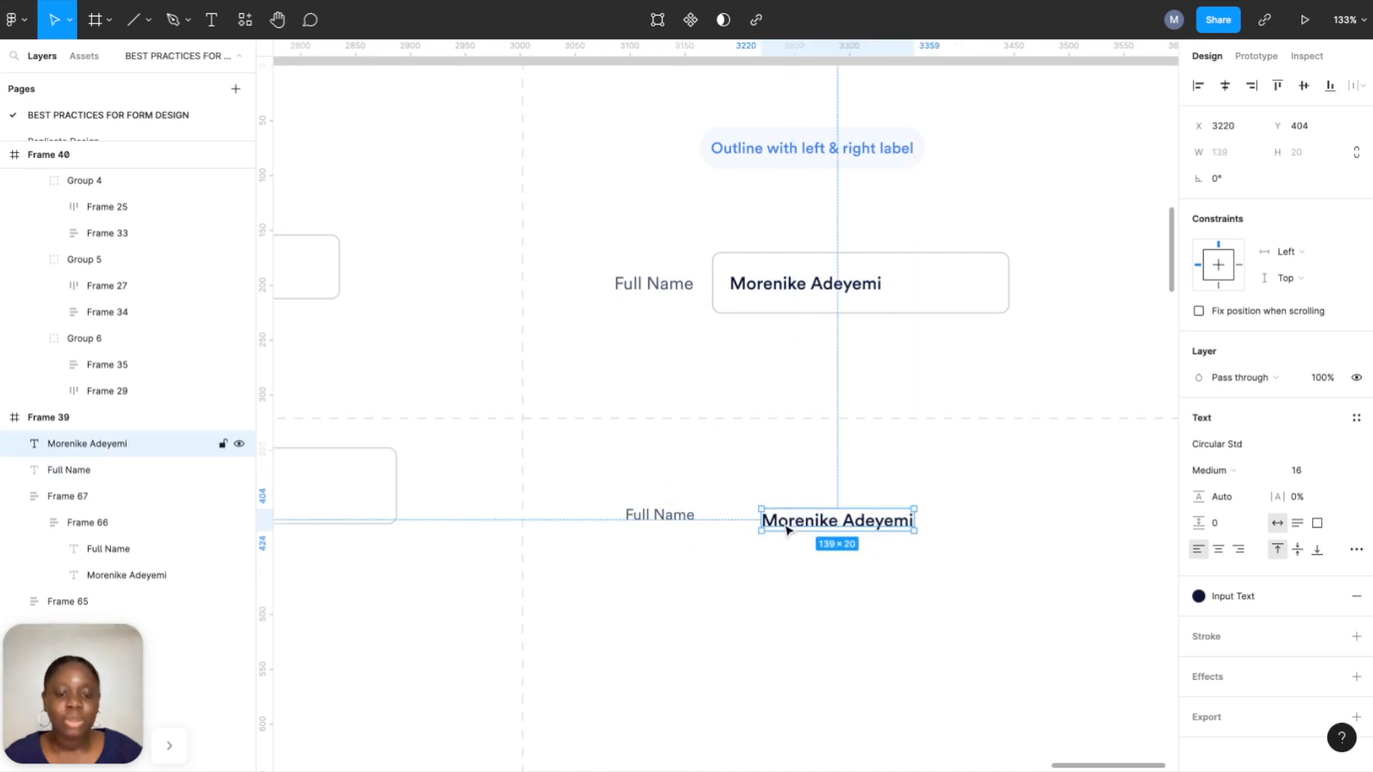
Wrap the sample name in an auto-layout frame with 16 padding.
right_click(788, 526)
left_click(840, 495)
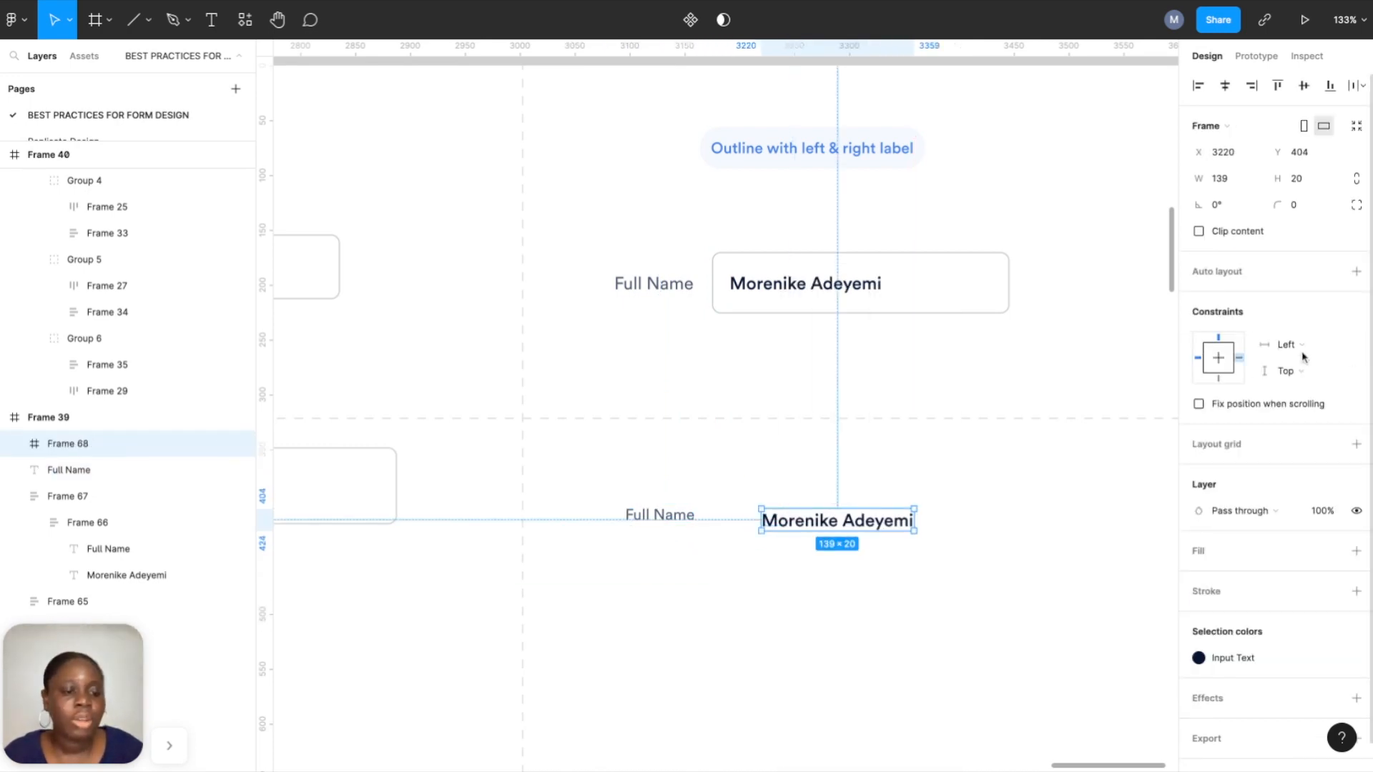
left_click(1357, 279)
left_click(1230, 383)
type("16")
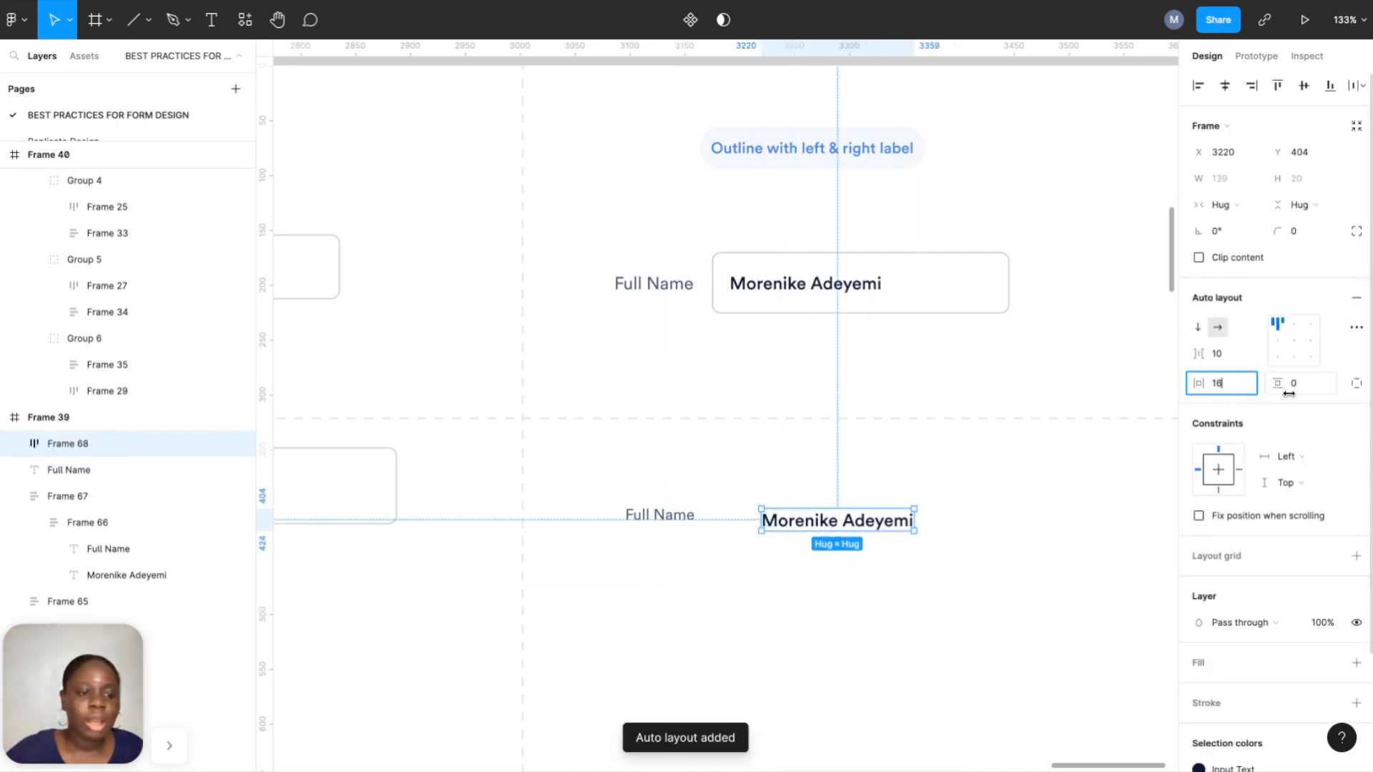
left_click(1296, 393)
type("16")
key("Return")
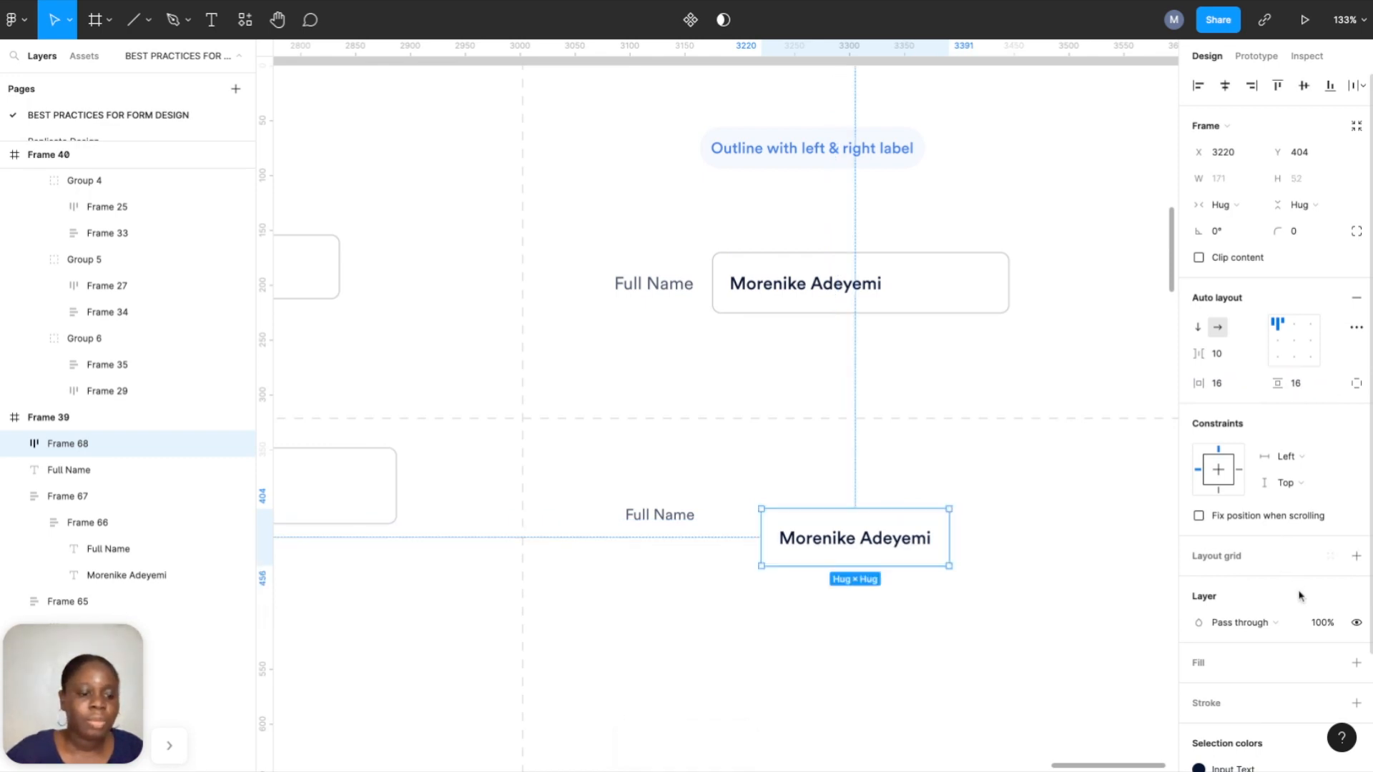
Give the frame a Stroke line outline and an 8 corner radius.
scroll(1300, 597, "down", 2)
left_click(1356, 622)
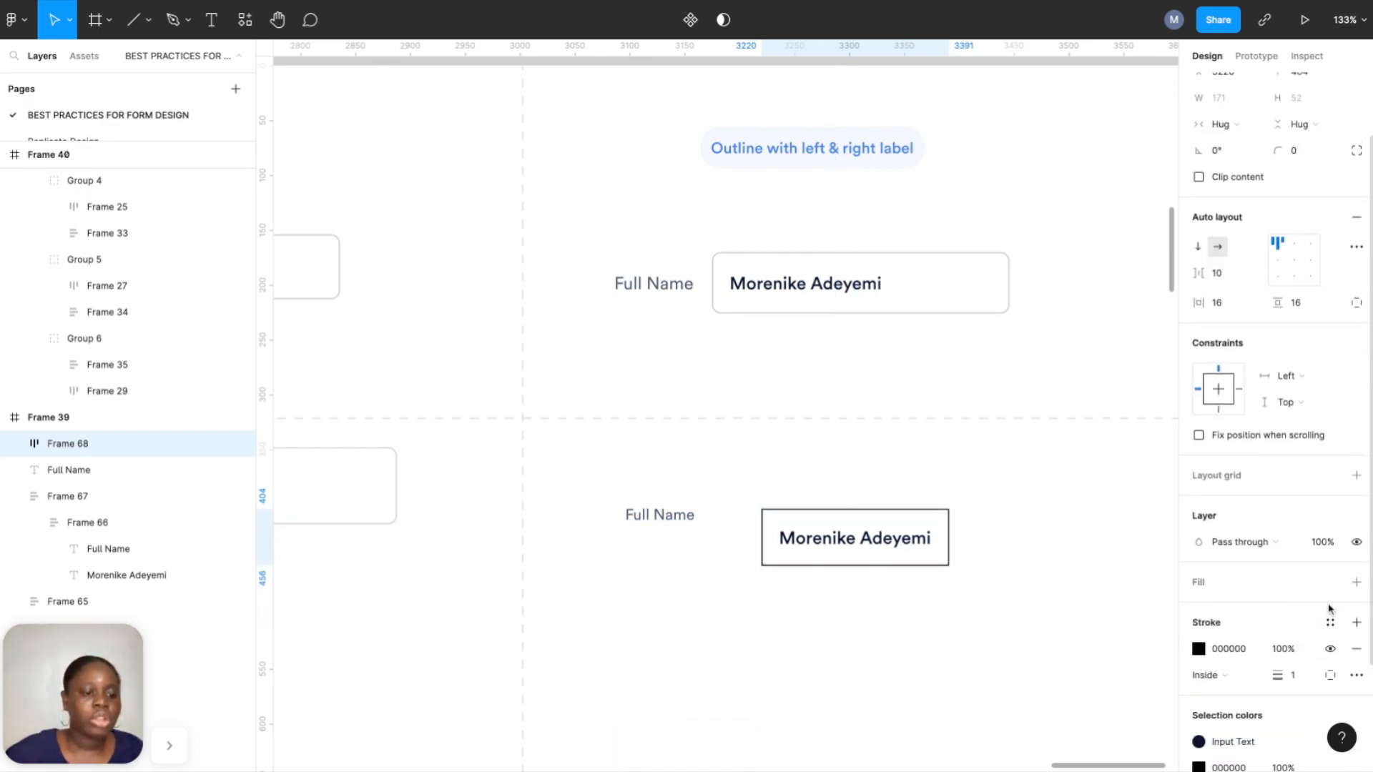
left_click(1330, 620)
left_click(1291, 611)
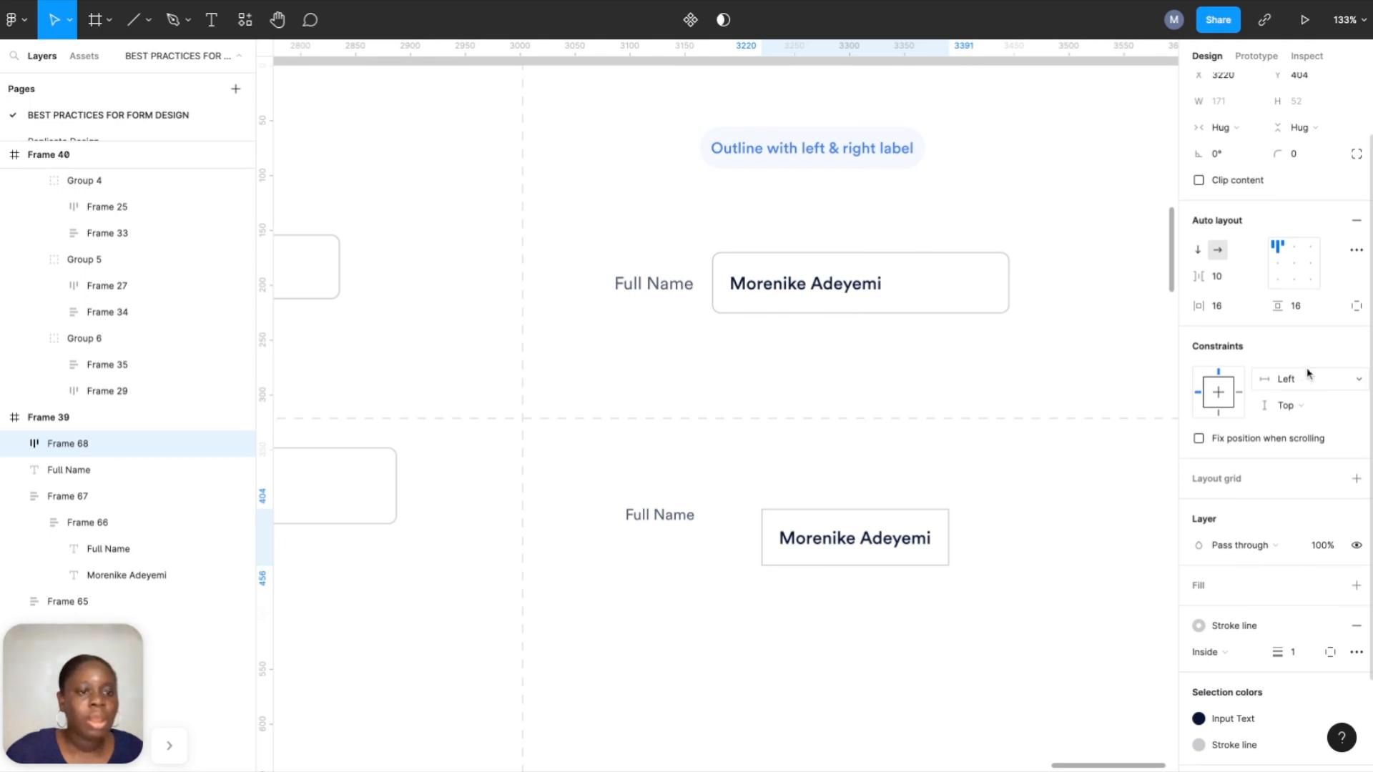
left_click(1302, 154)
type("8")
key("Return")
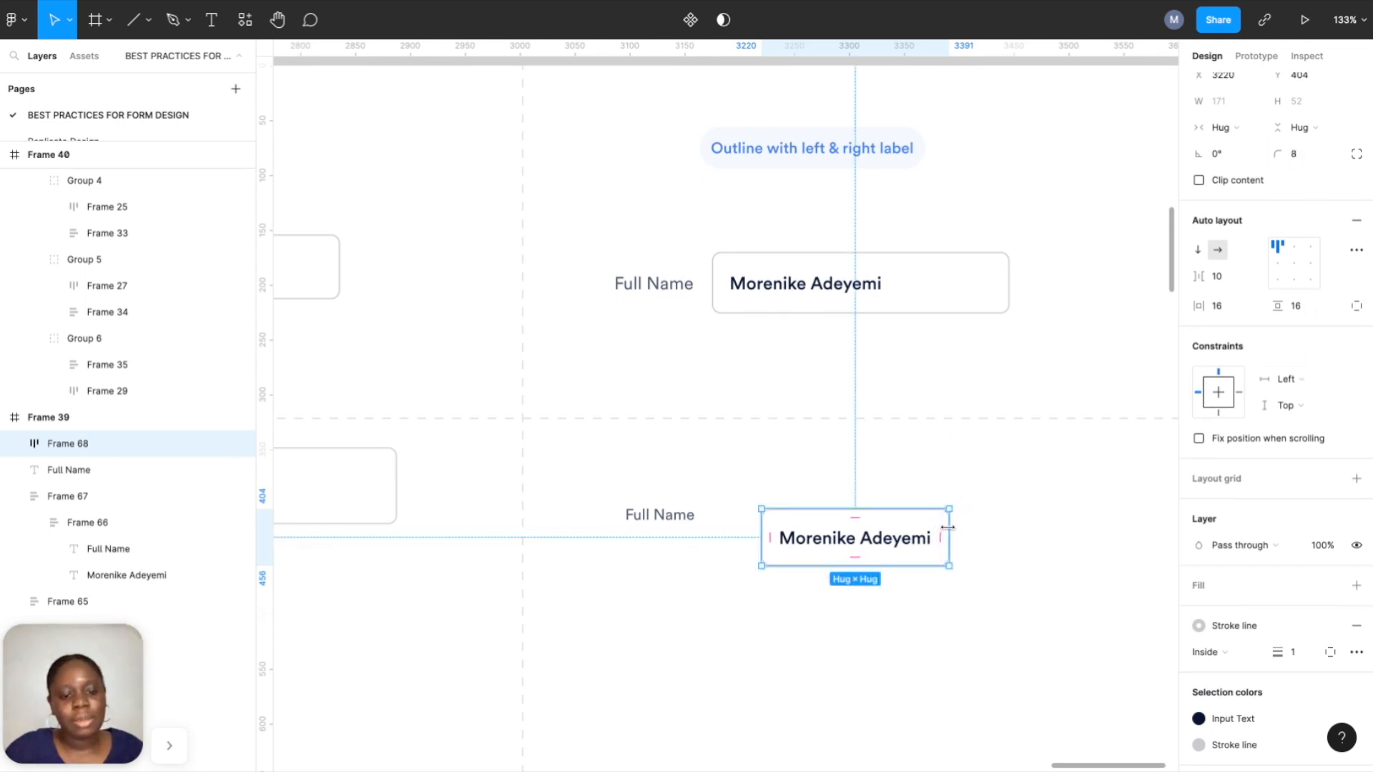
Resize the input box to 265 wide and select it with the Full Name label.
left_click_drag(947, 527, 1074, 527)
left_click(1233, 101)
type("3")
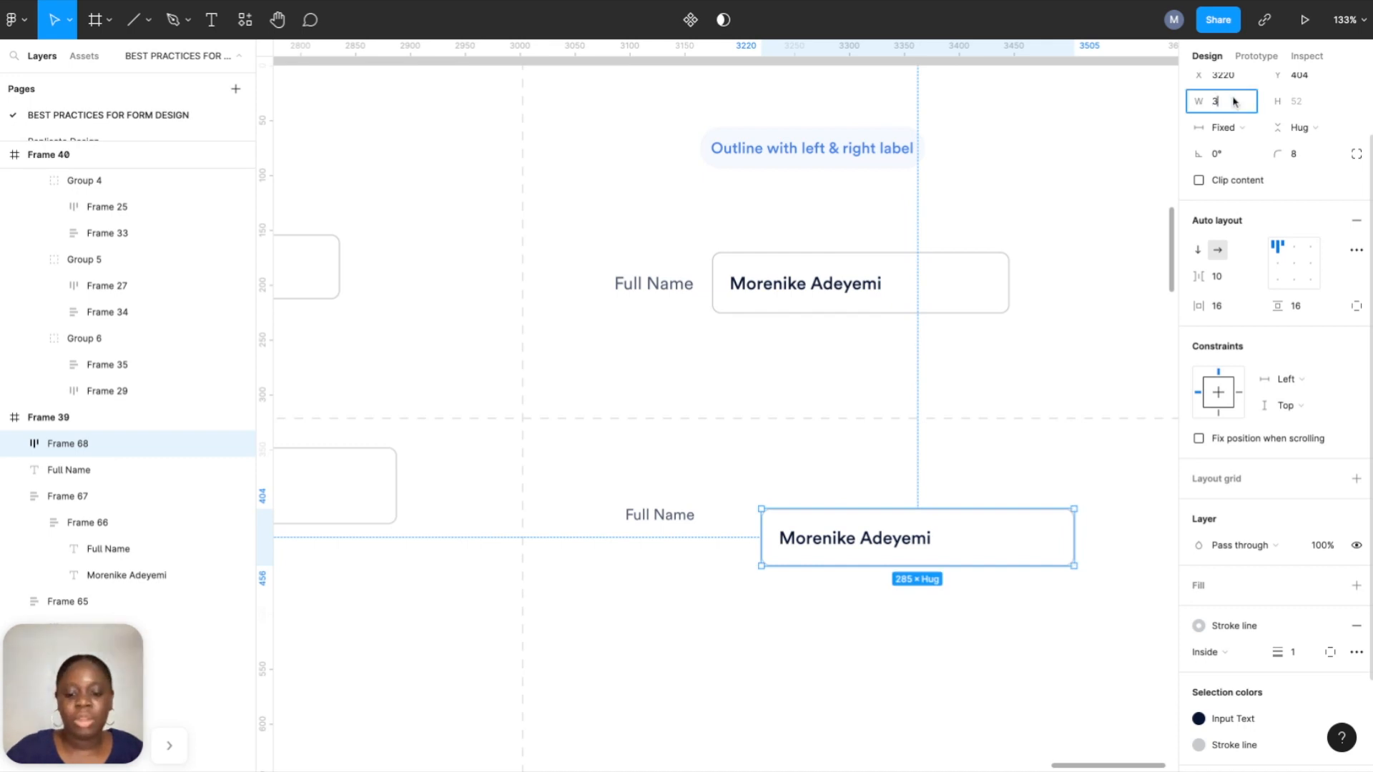
type("43")
key("Return")
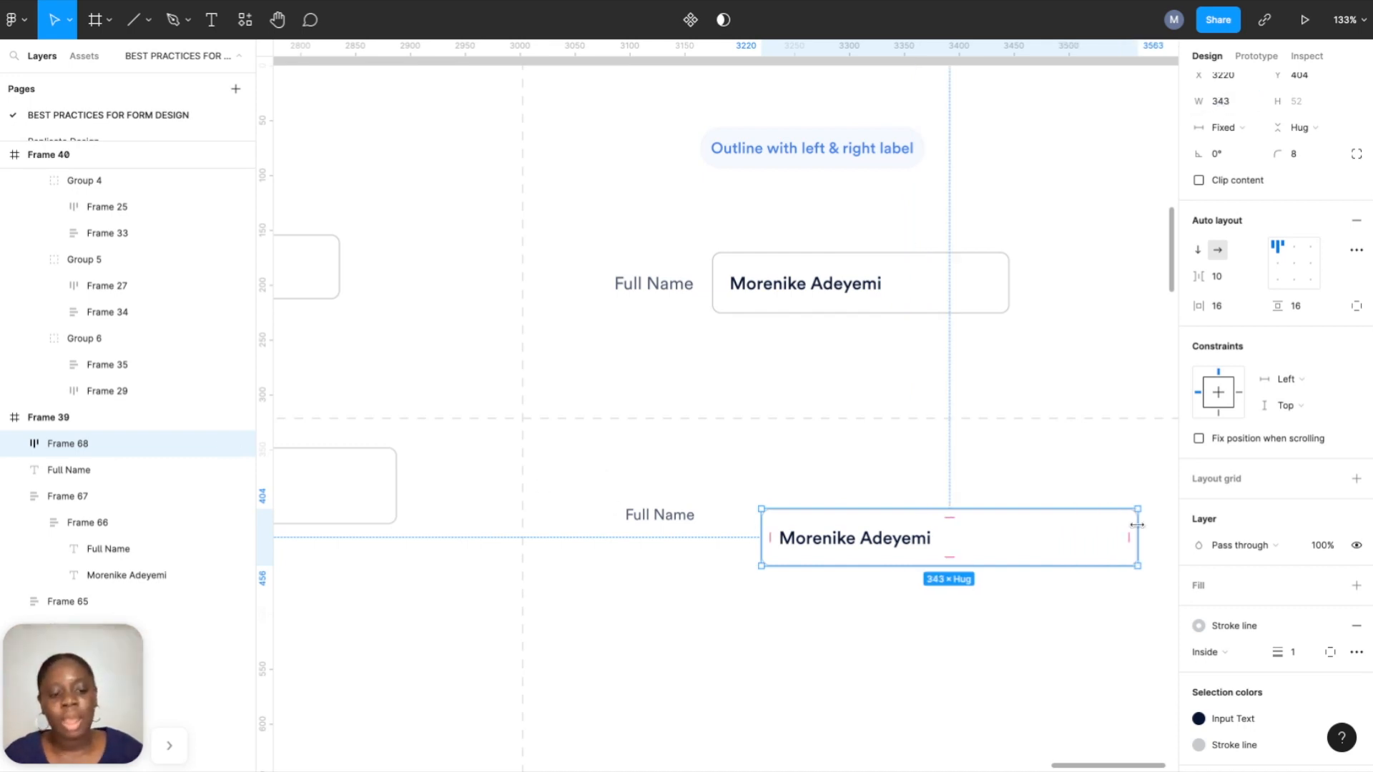
left_click_drag(1138, 527, 1052, 527)
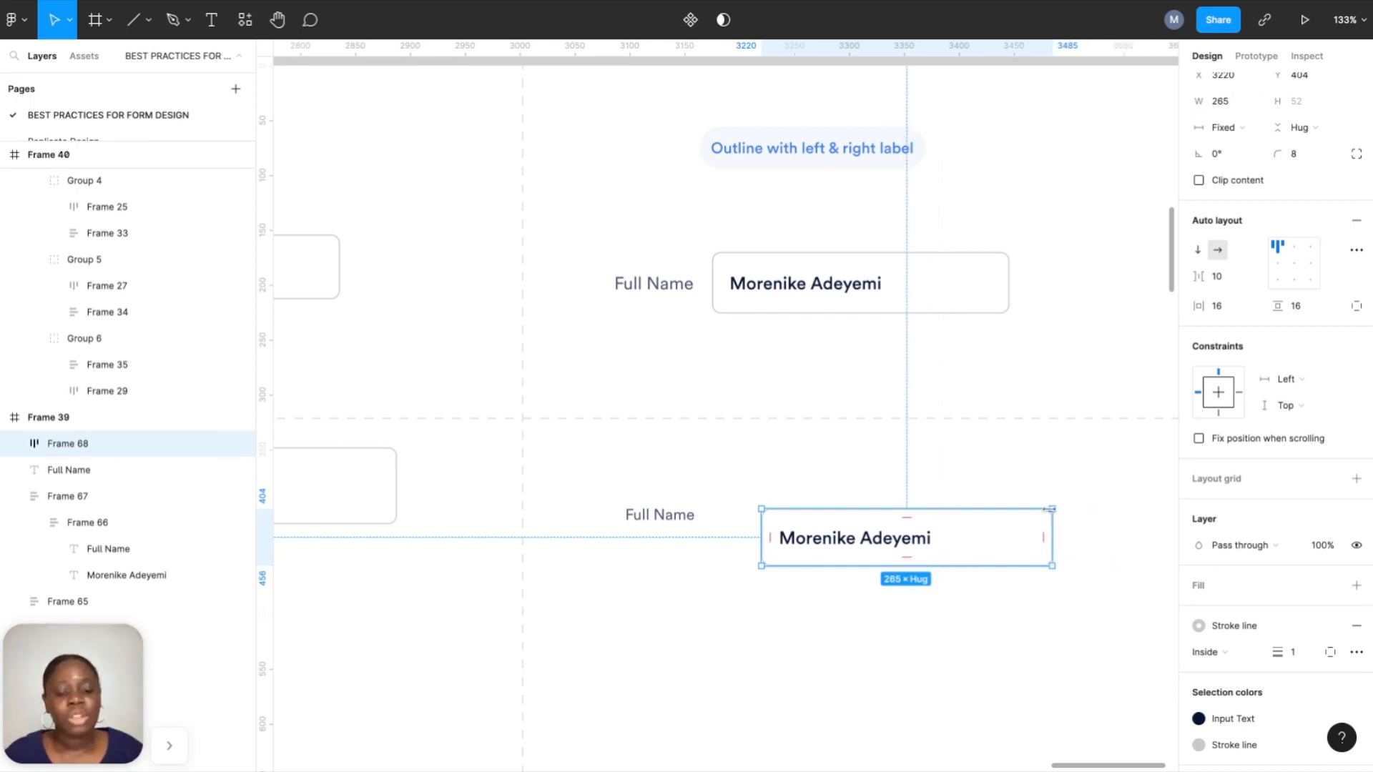
left_click(649, 522, "shift")
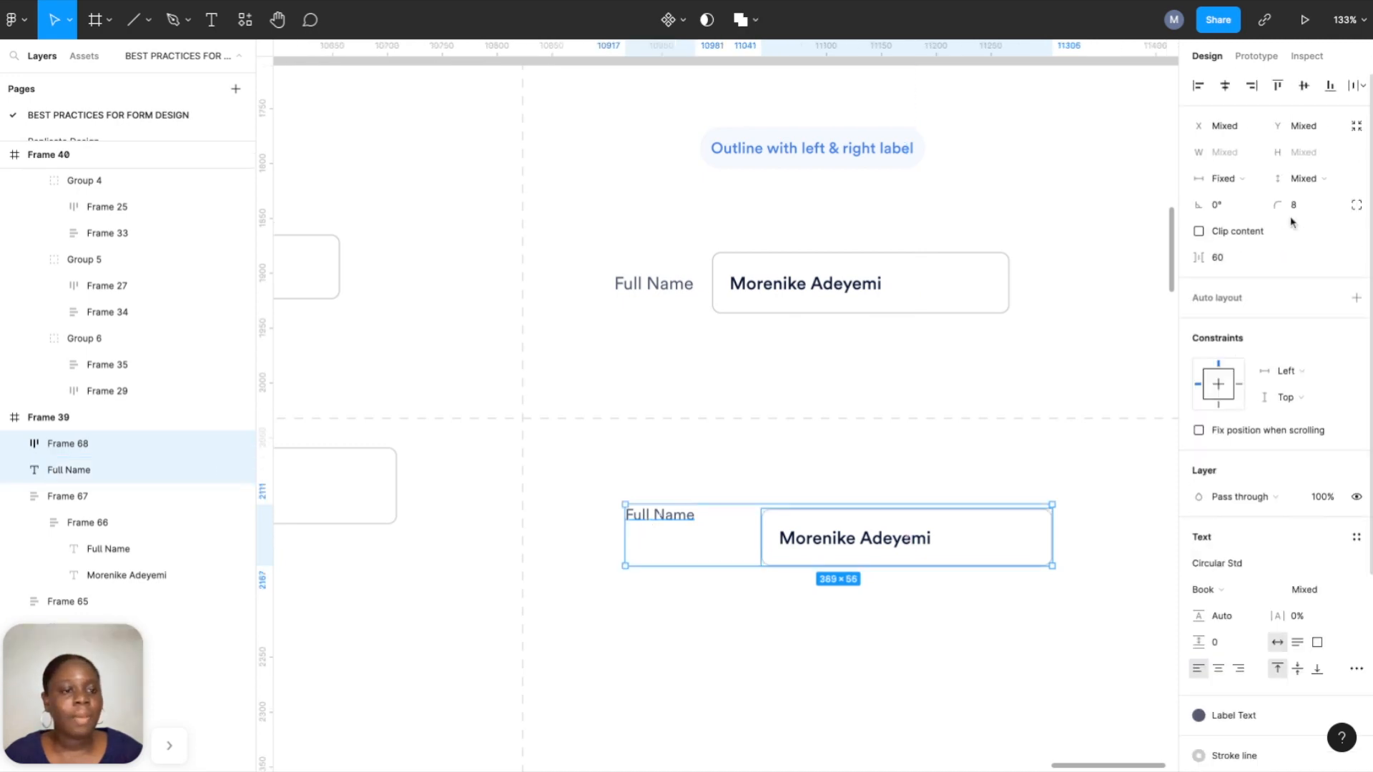
Centre the label against the input box and group them in auto layout with a 24 gap.
left_click(1303, 86)
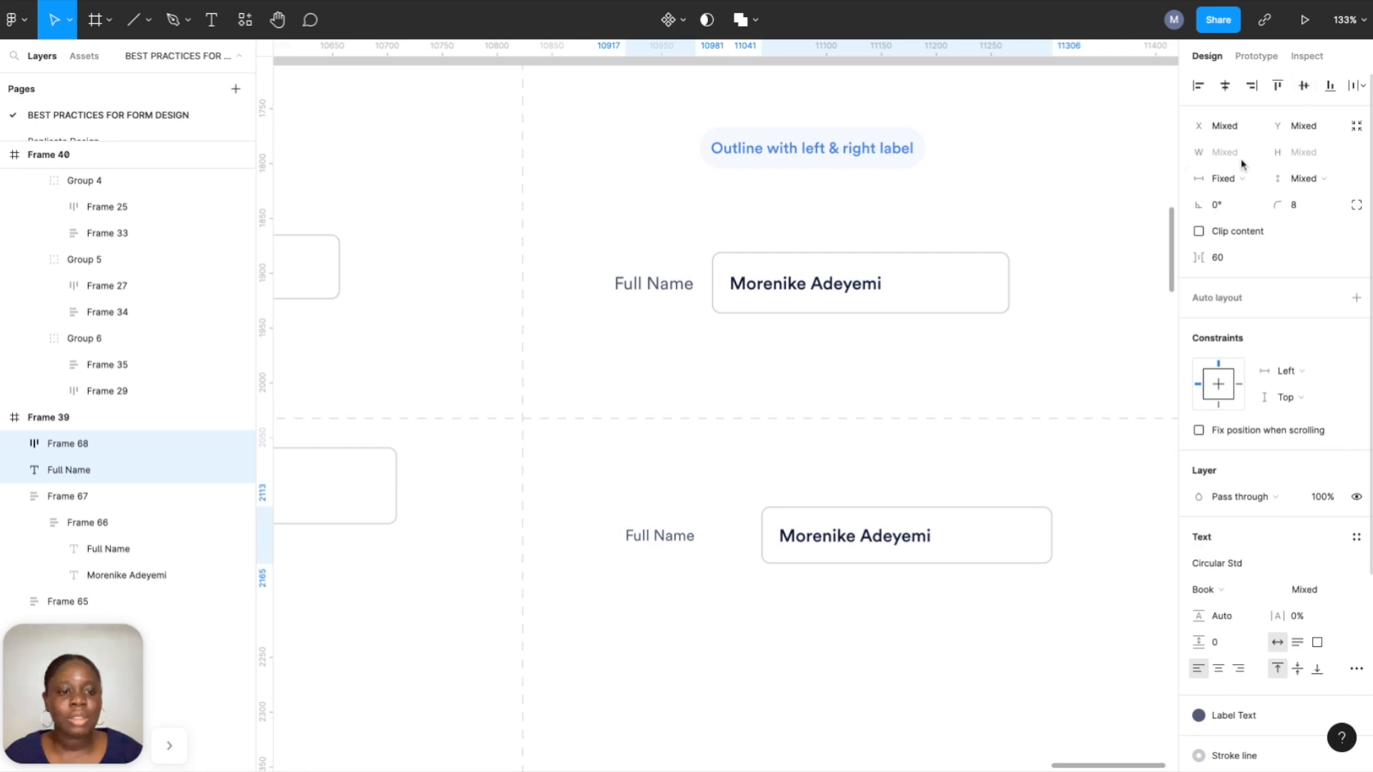
left_click(1357, 297)
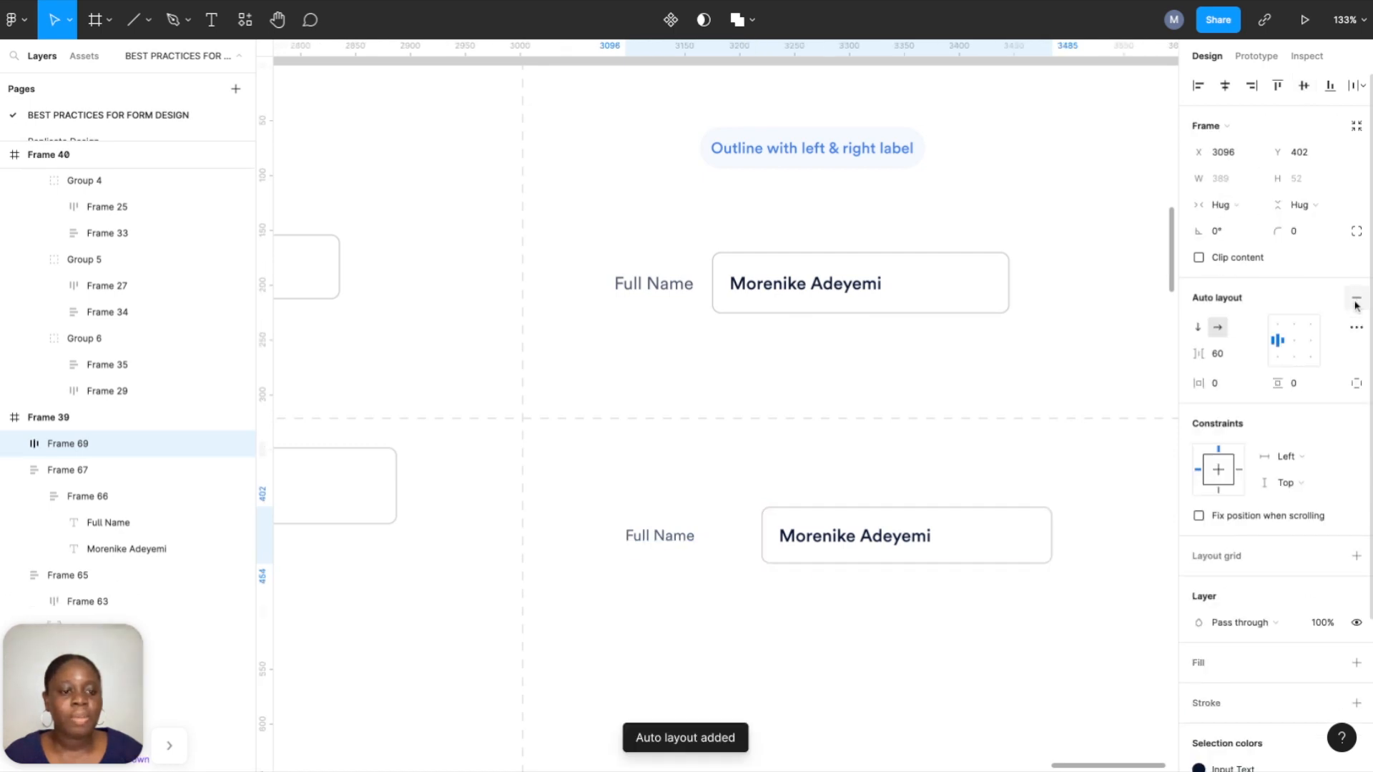
left_click(1227, 356)
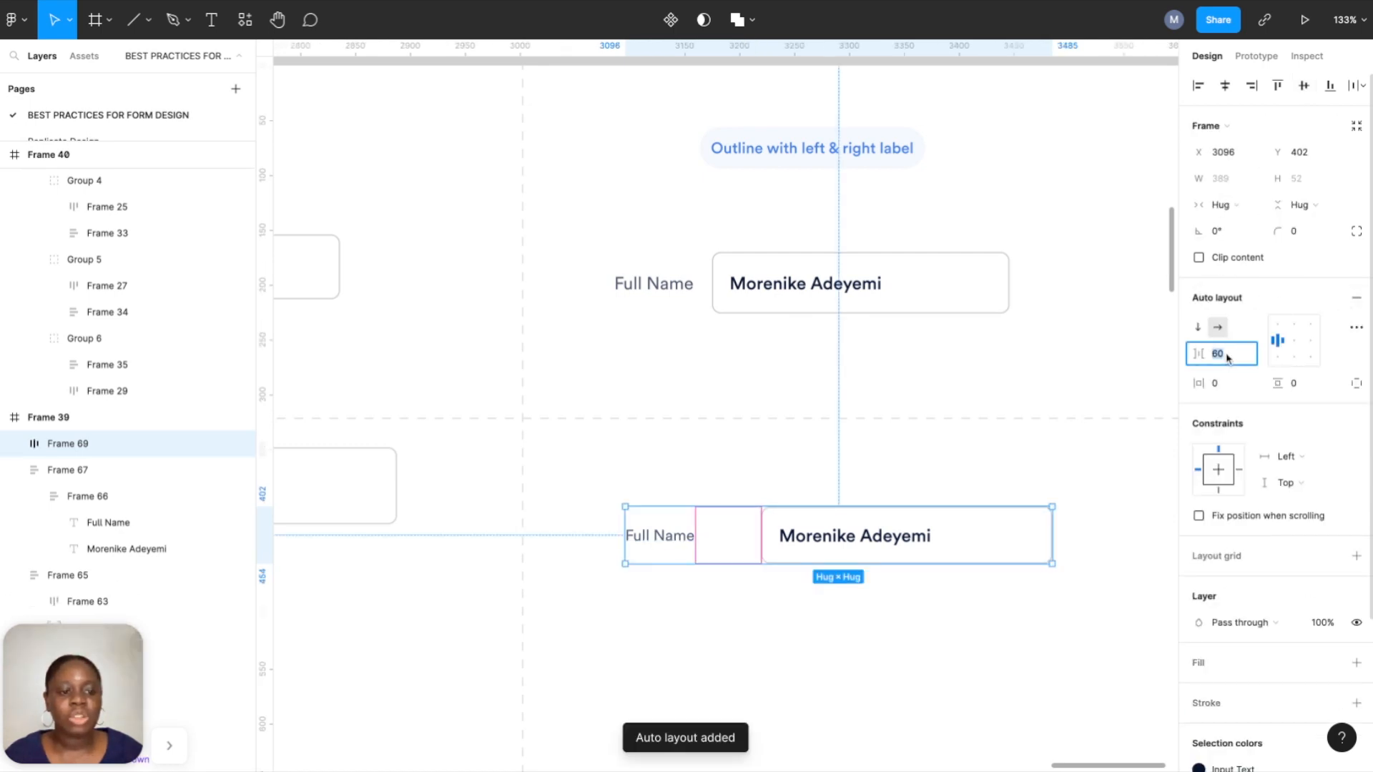
key("Return")
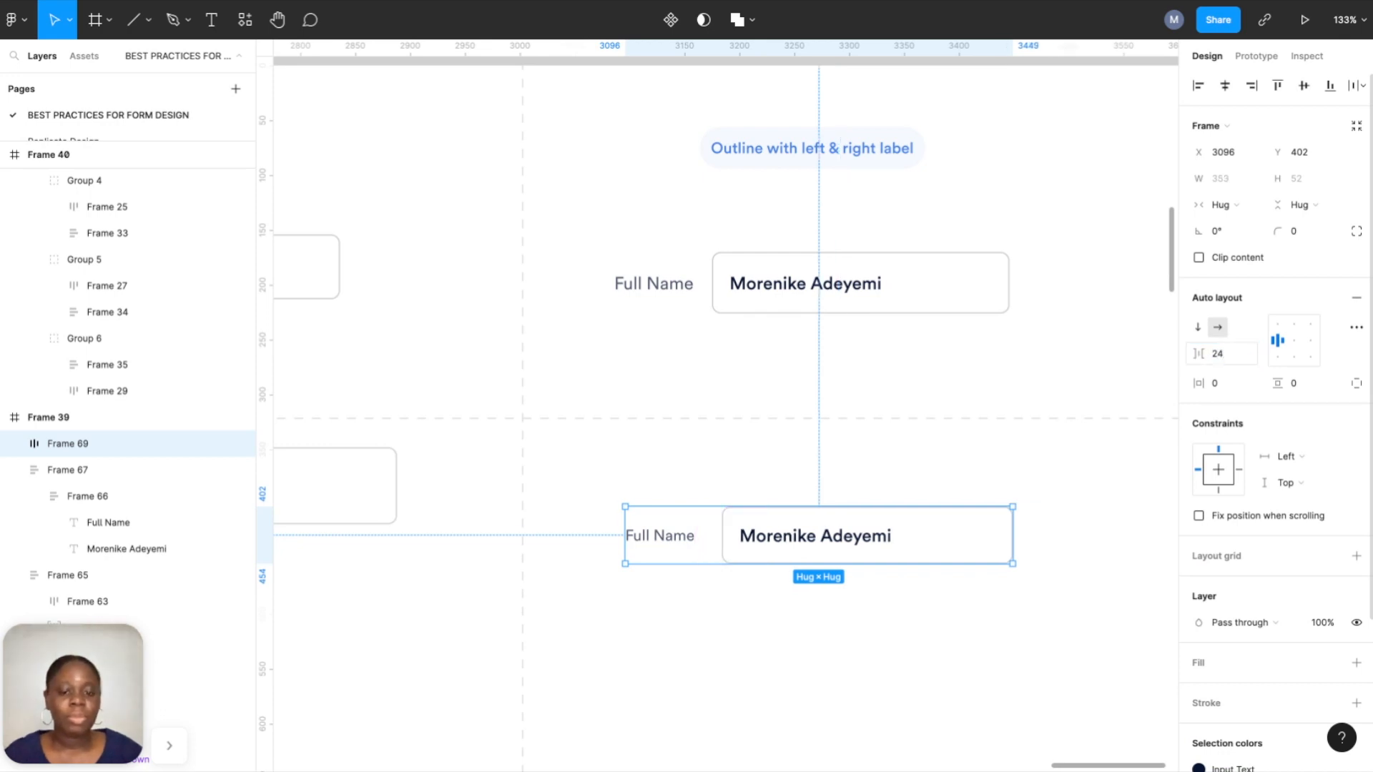
left_click(1057, 497)
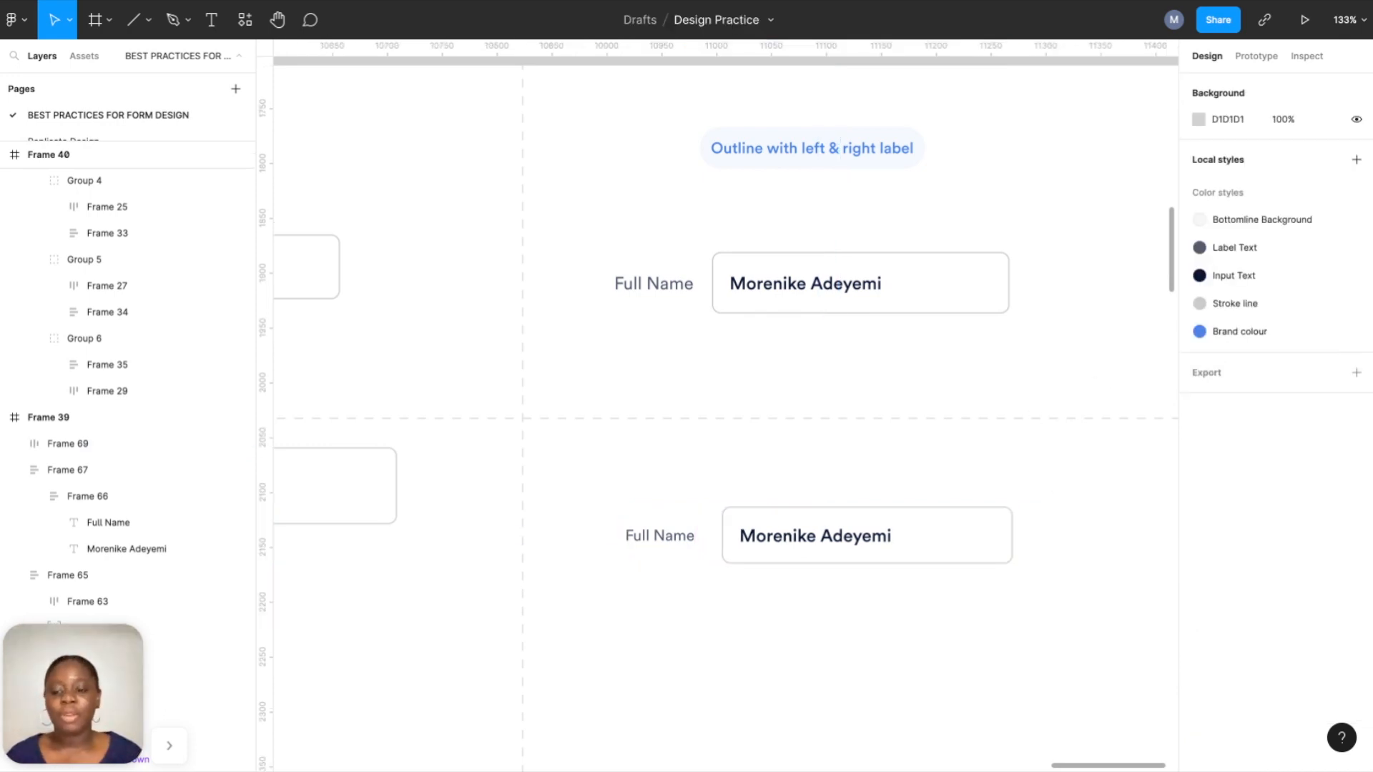
Zoom out over the canvas and pick the Frame tool to show the phone presets.
scroll(995, 533, "down", 3)
scroll(987, 552, "down", 5)
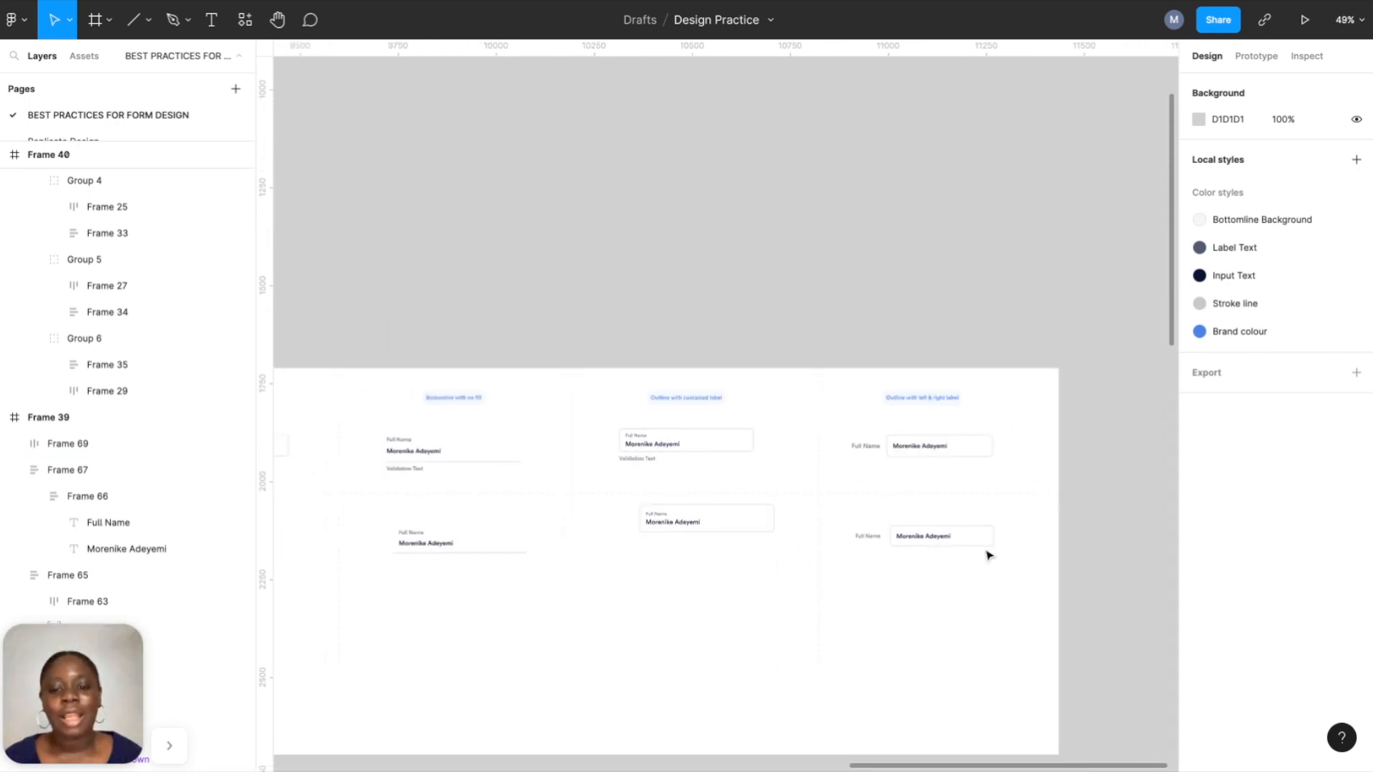
scroll(987, 555, "down", 3)
scroll(944, 590, "right", 2)
scroll(906, 627, "up", 2)
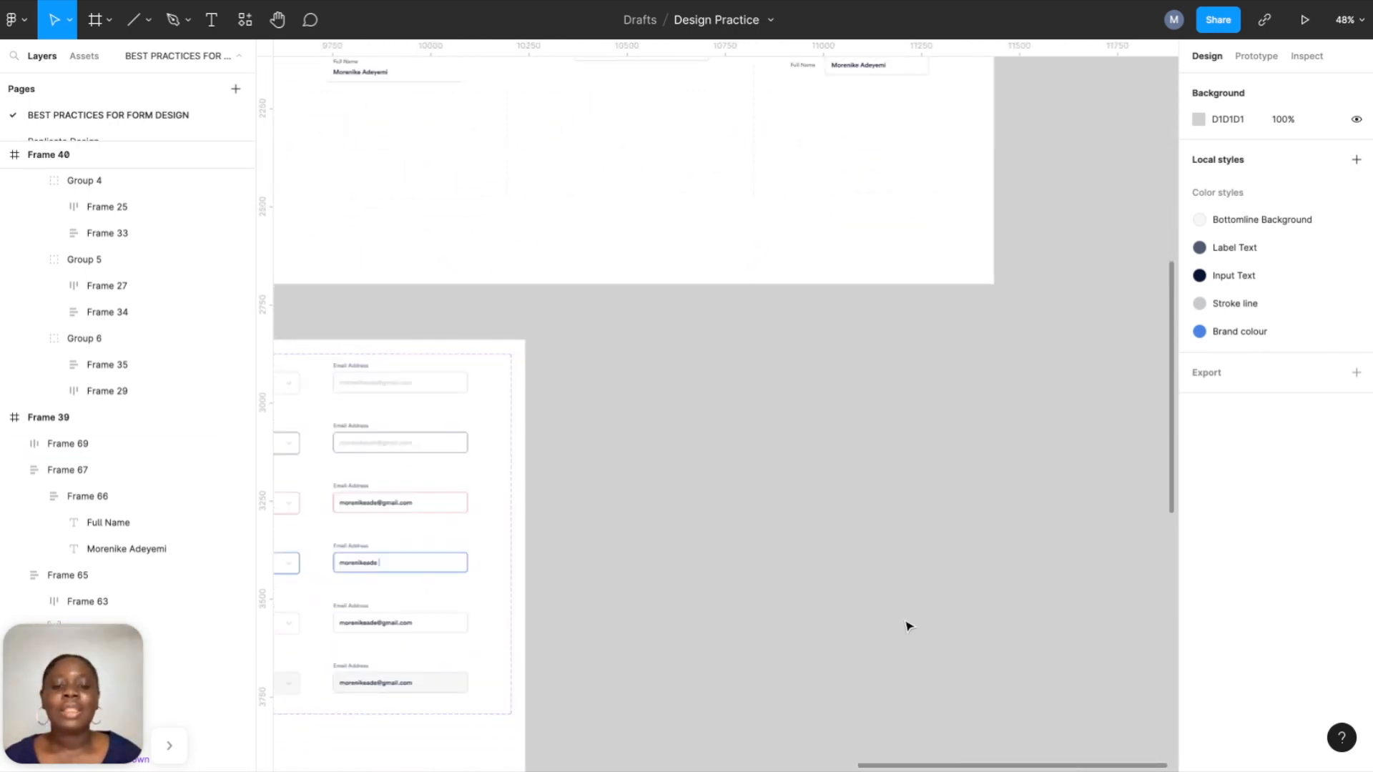
scroll(906, 627, "down", 2)
left_click(96, 22)
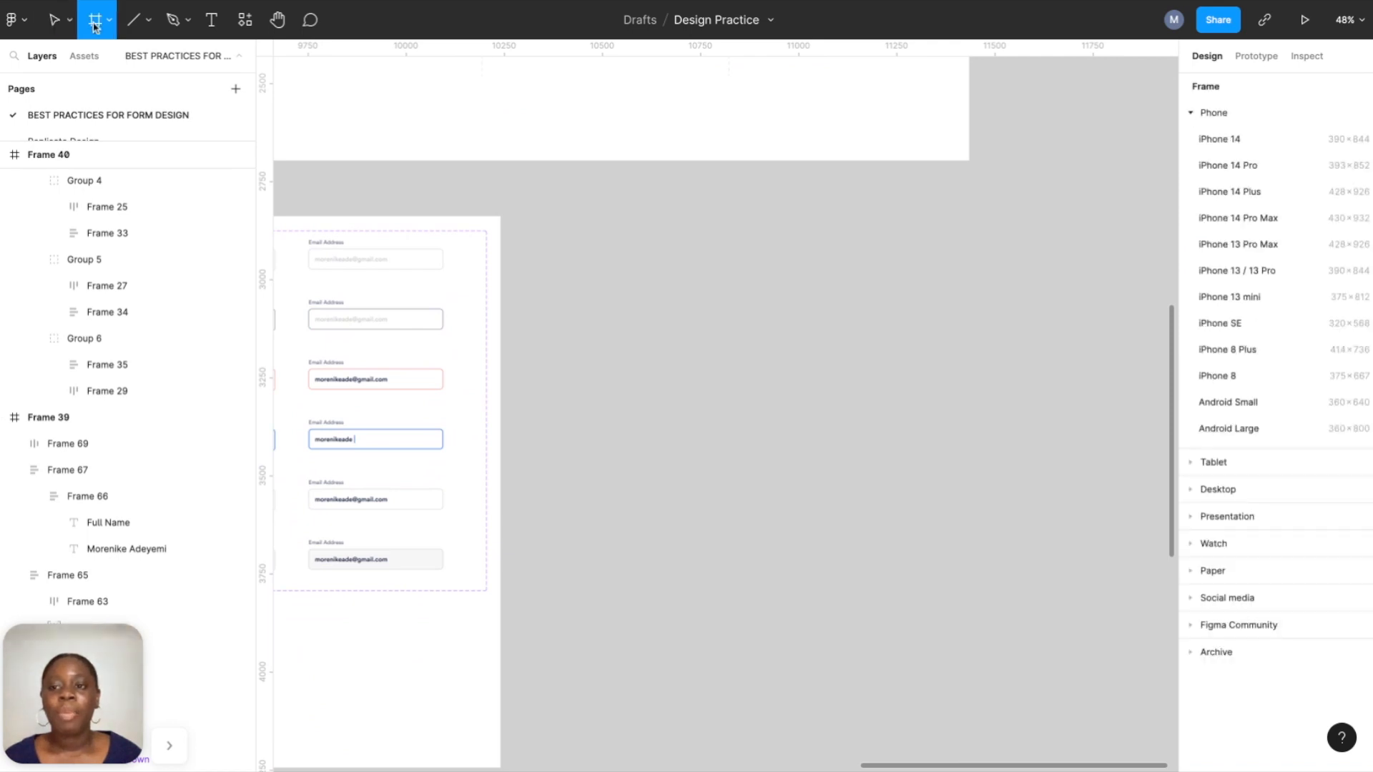
Add an iPhone 14 frame and write a 'Create Account' heading inside it.
left_click(1225, 138)
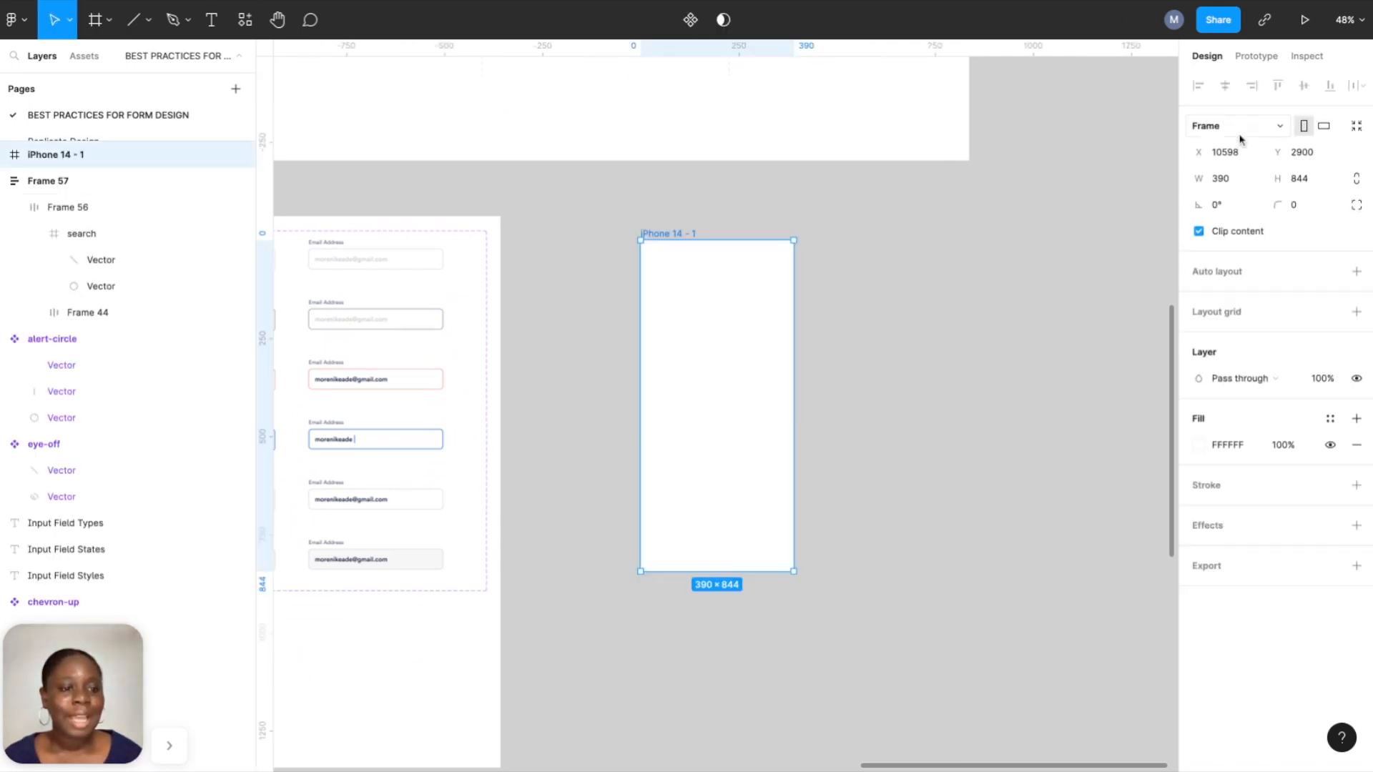
left_click(673, 198)
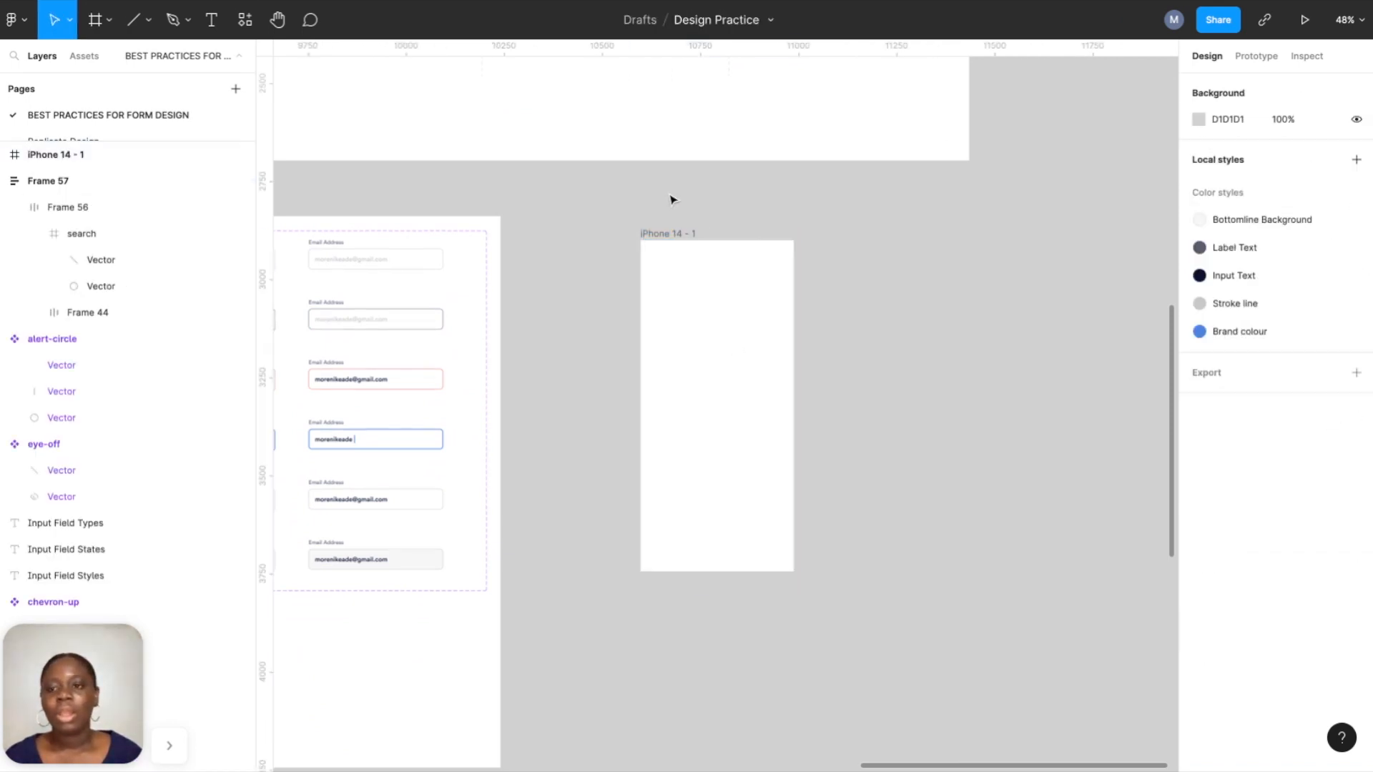
left_click(211, 20)
left_click(689, 274)
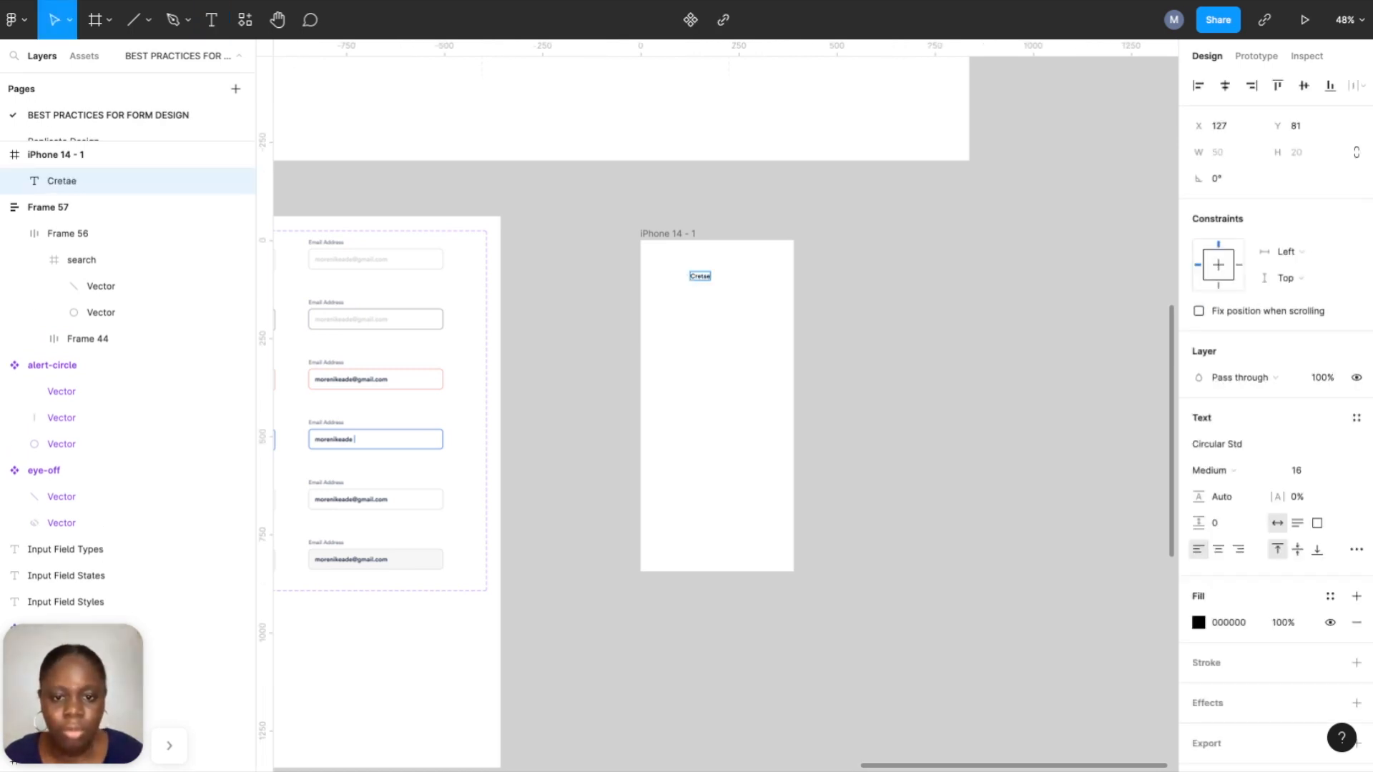
scroll(690, 273, "up", 5)
key("BackSpace")
key("BackSpace")
type("a")
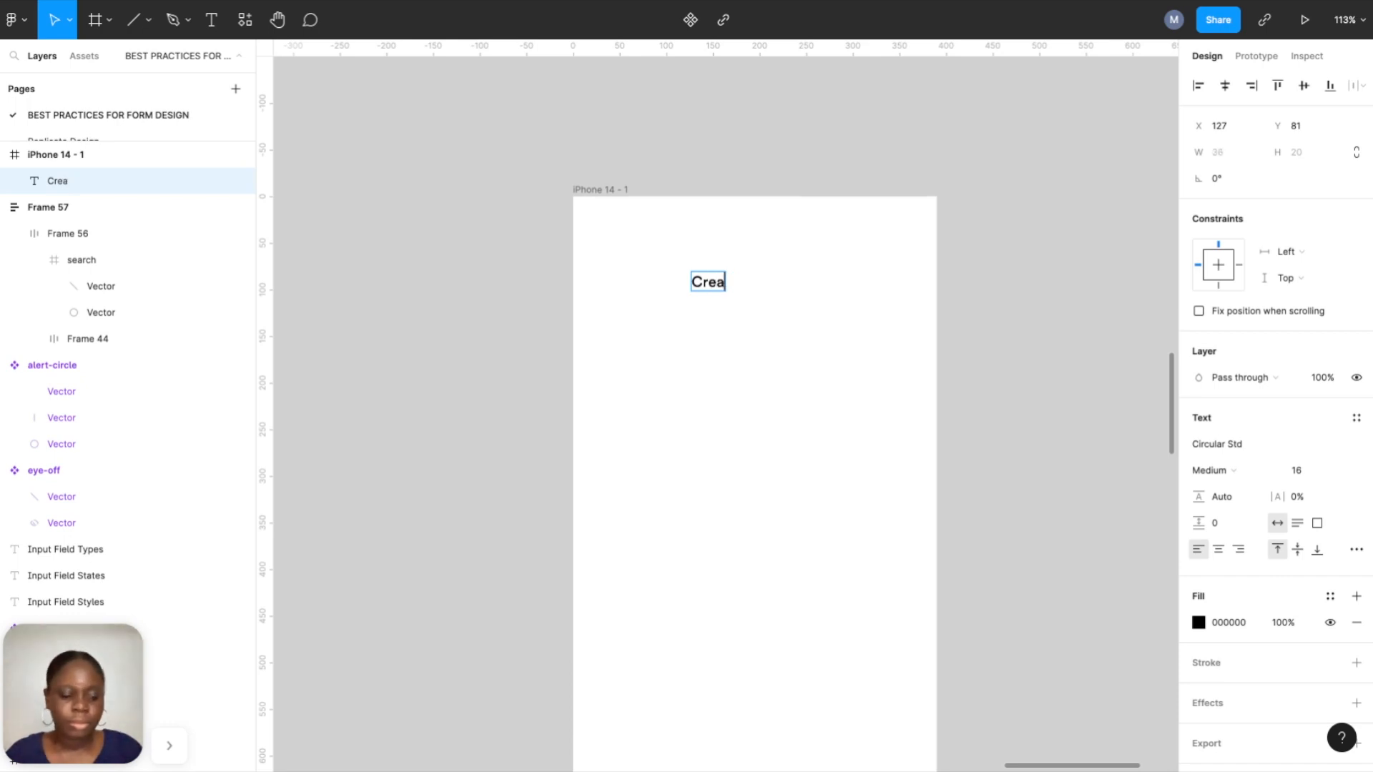
type("te Account")
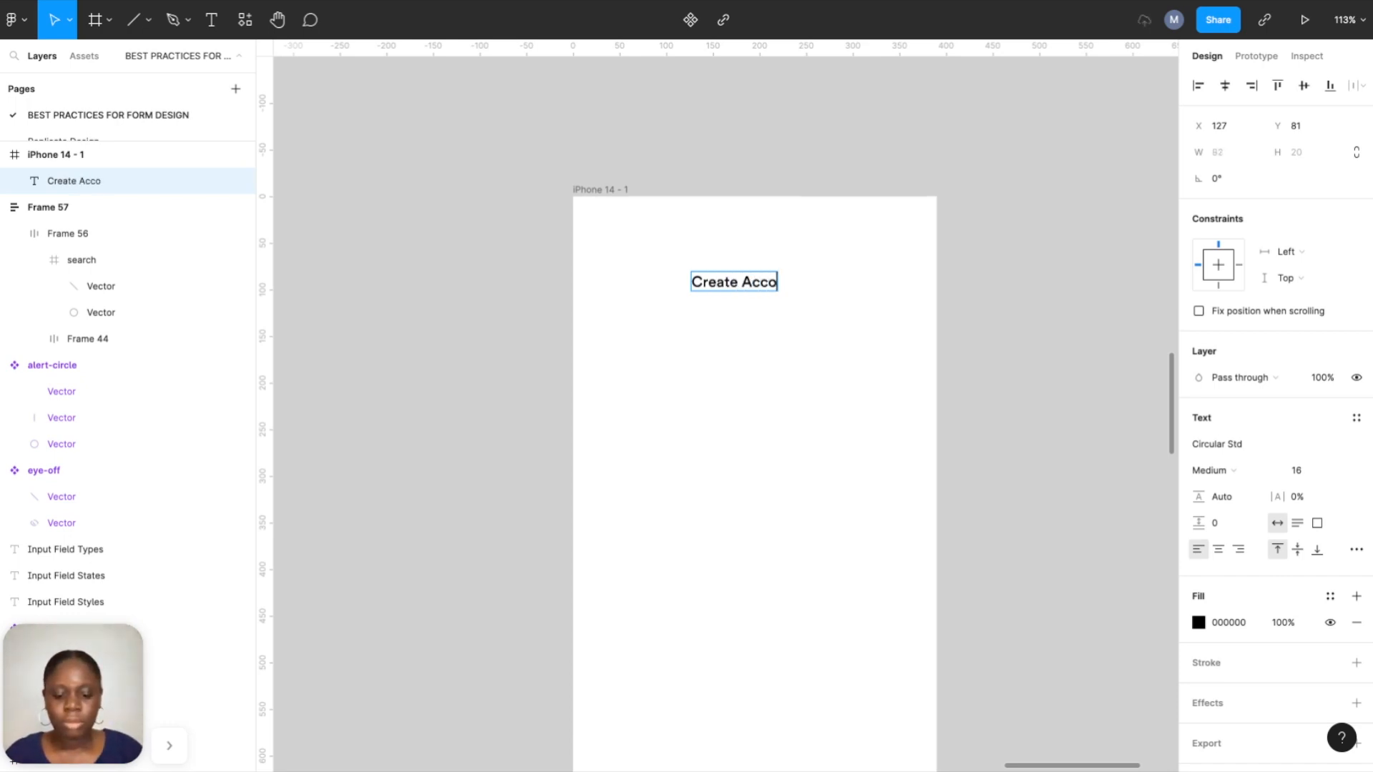
key("Escape")
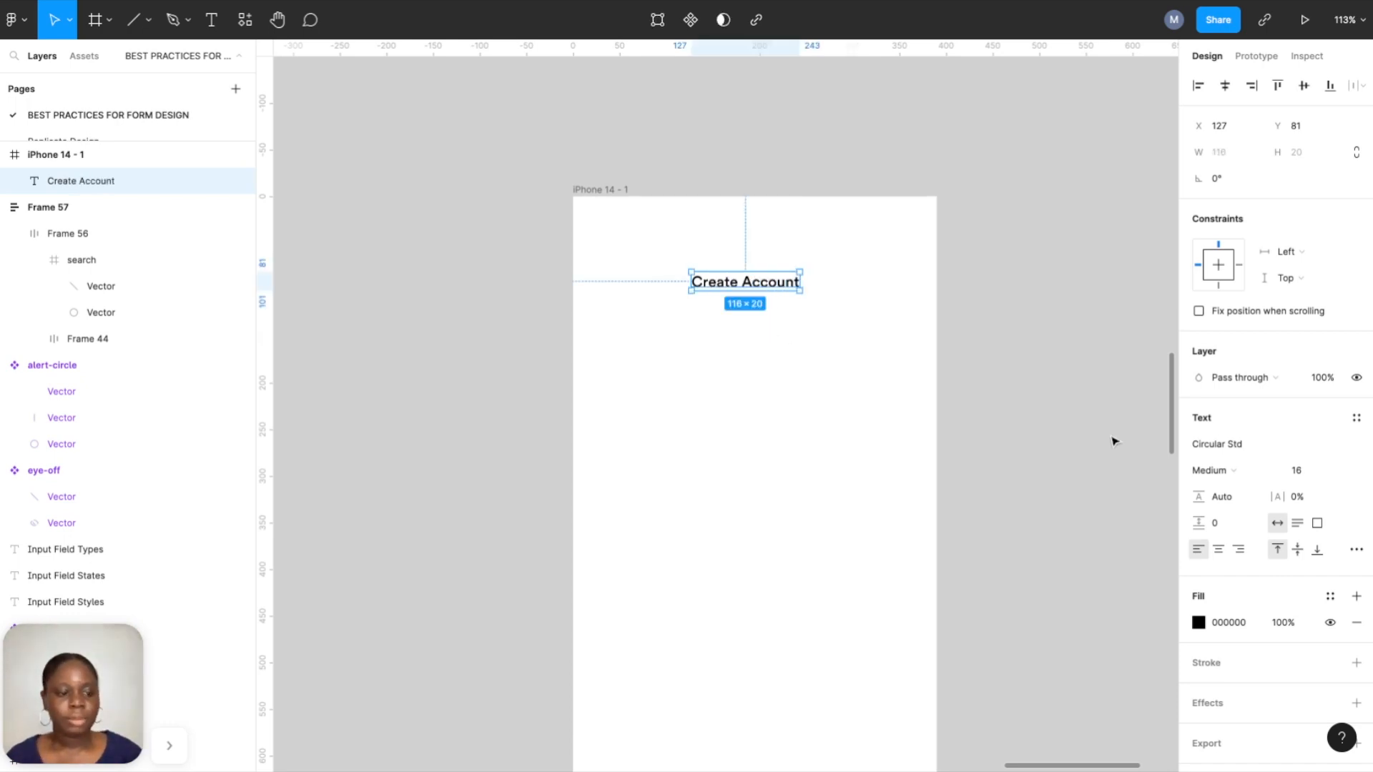
Set the Create Account heading's font size to 24, after briefly trying 32.
left_click(1332, 471)
left_click(1326, 528)
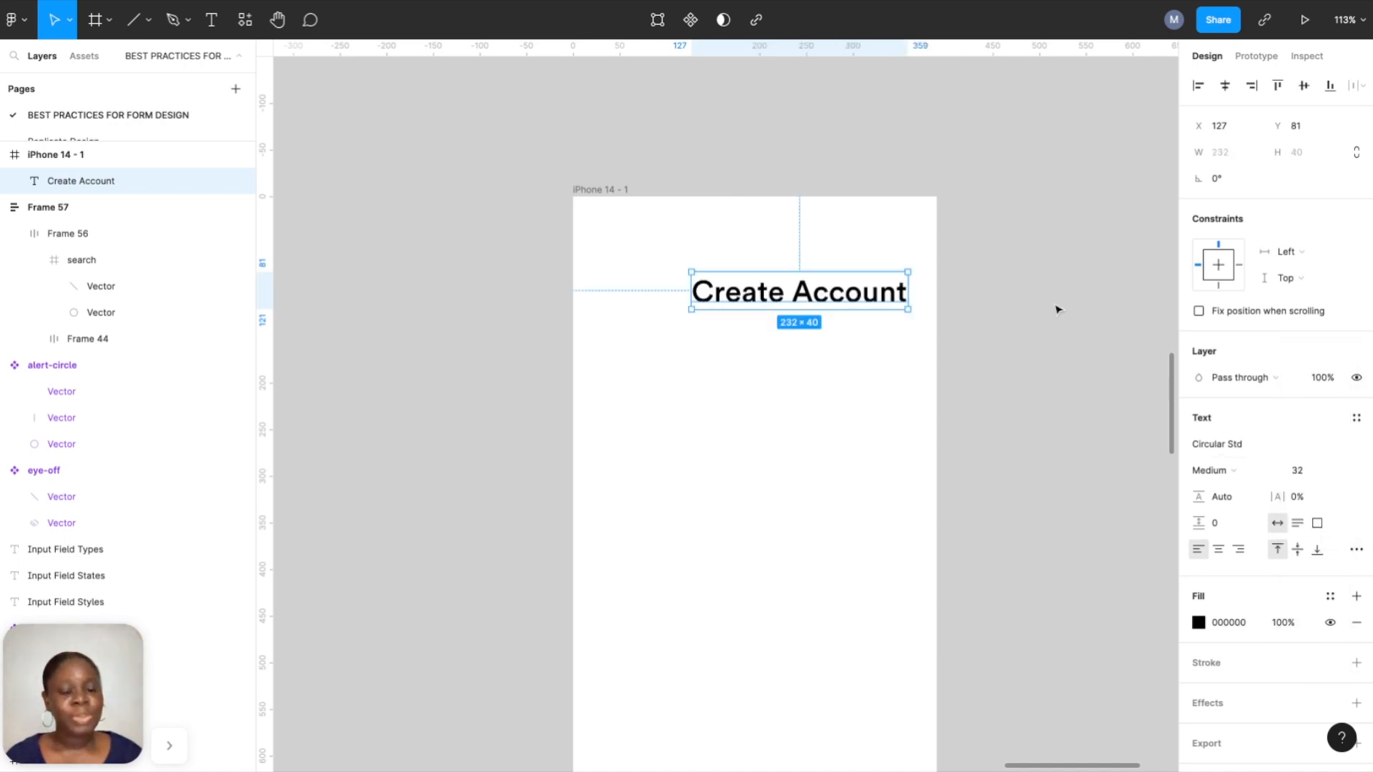
left_click(1332, 479)
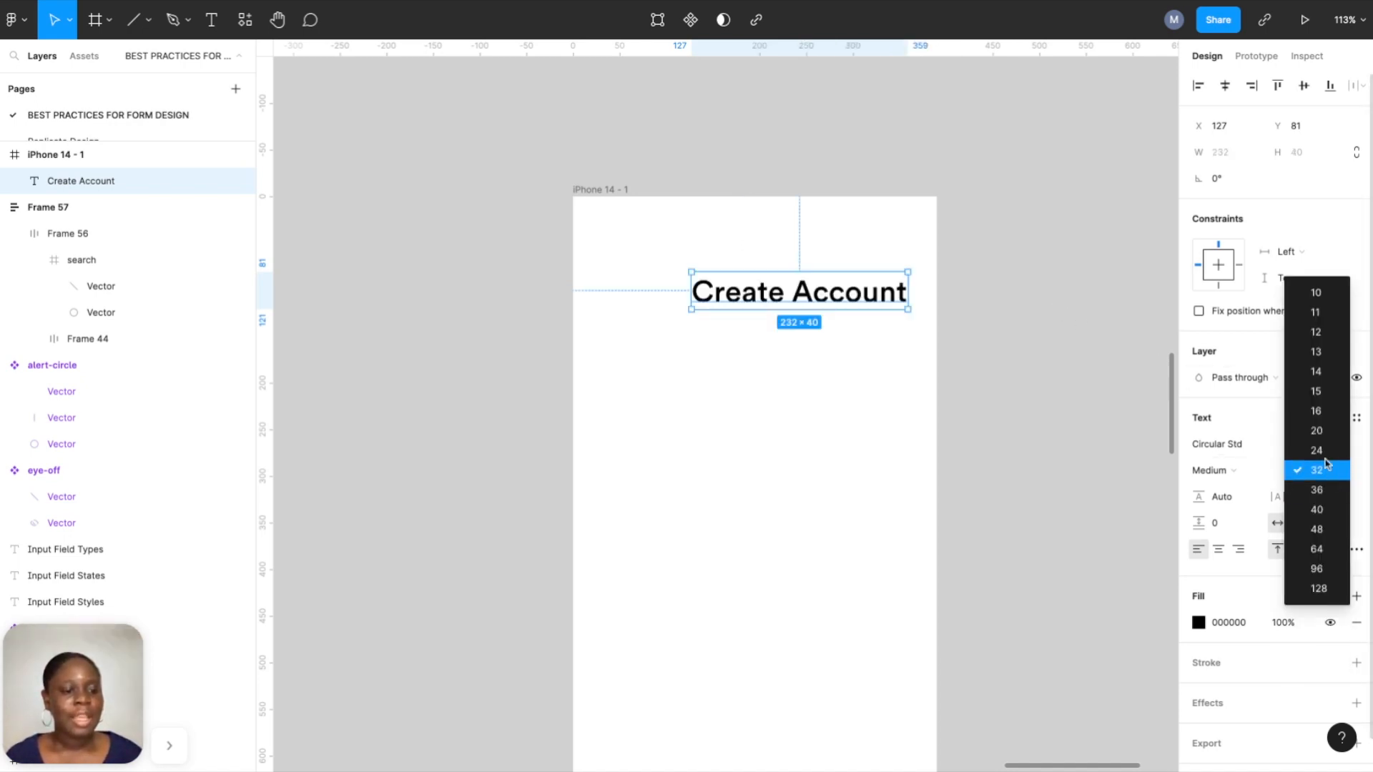
left_click(1326, 450)
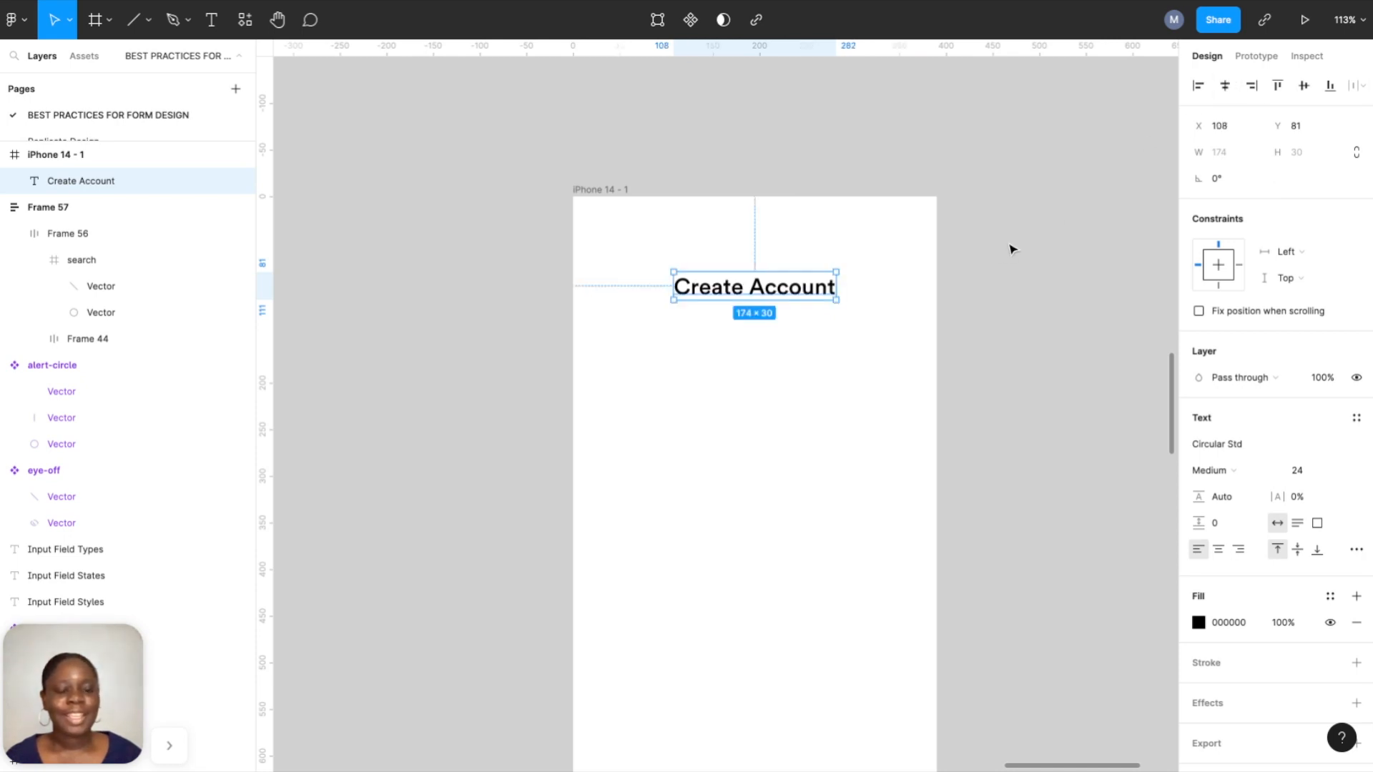
left_click(987, 260)
scroll(983, 279, "down", 2)
scroll(978, 322, "down", 5)
scroll(980, 328, "up", 3)
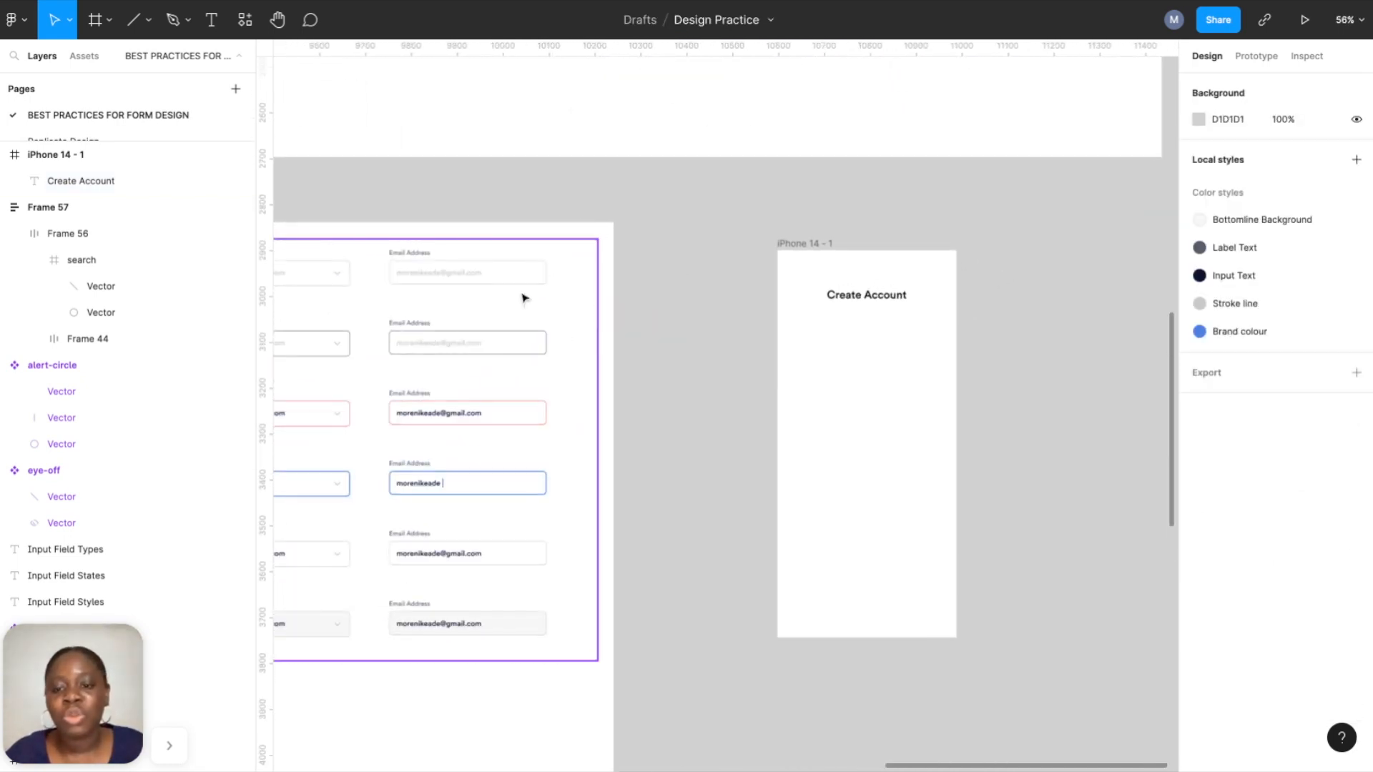
Alt-drag a copy of the Inactive Email Address variant below the heading in the iPhone frame.
left_click(468, 279)
double_click(469, 279)
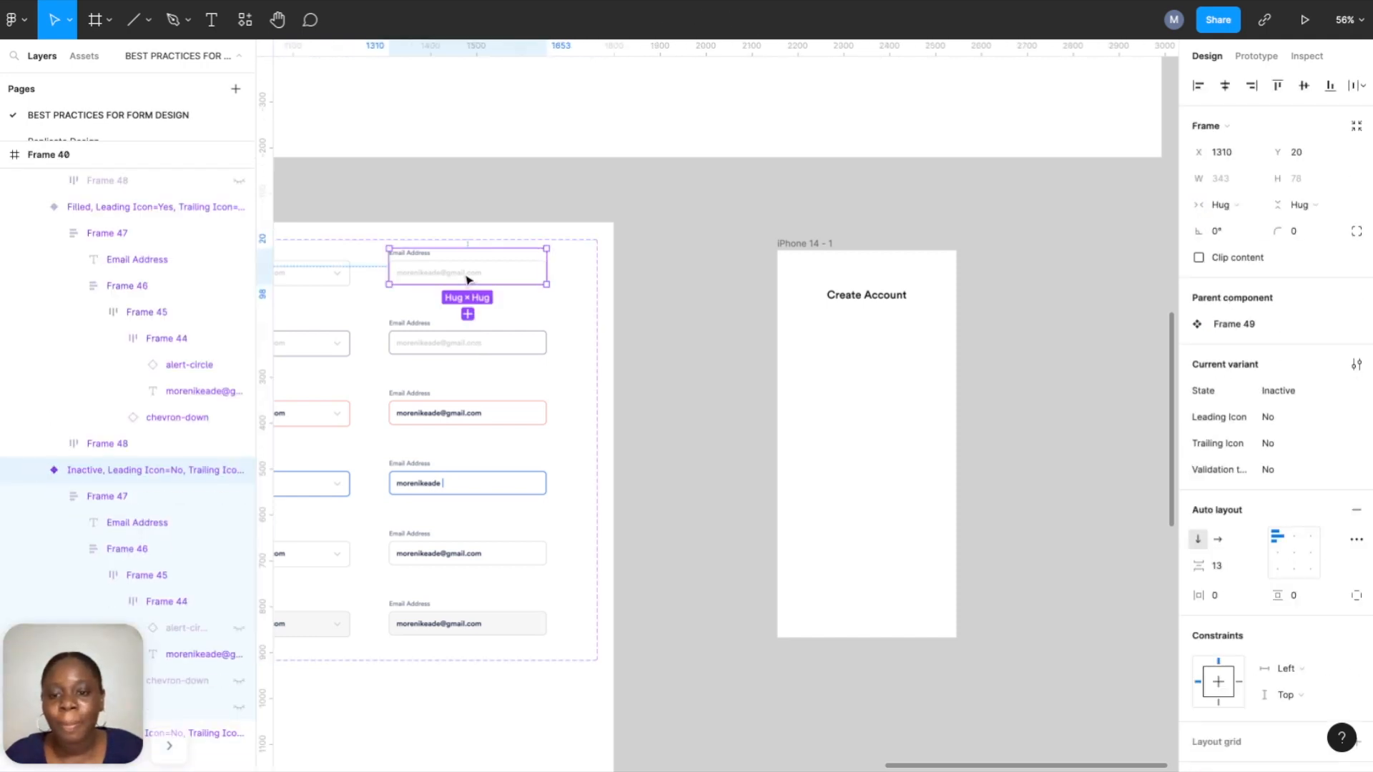
scroll(469, 279, "left", 5)
scroll(469, 279, "right", 6)
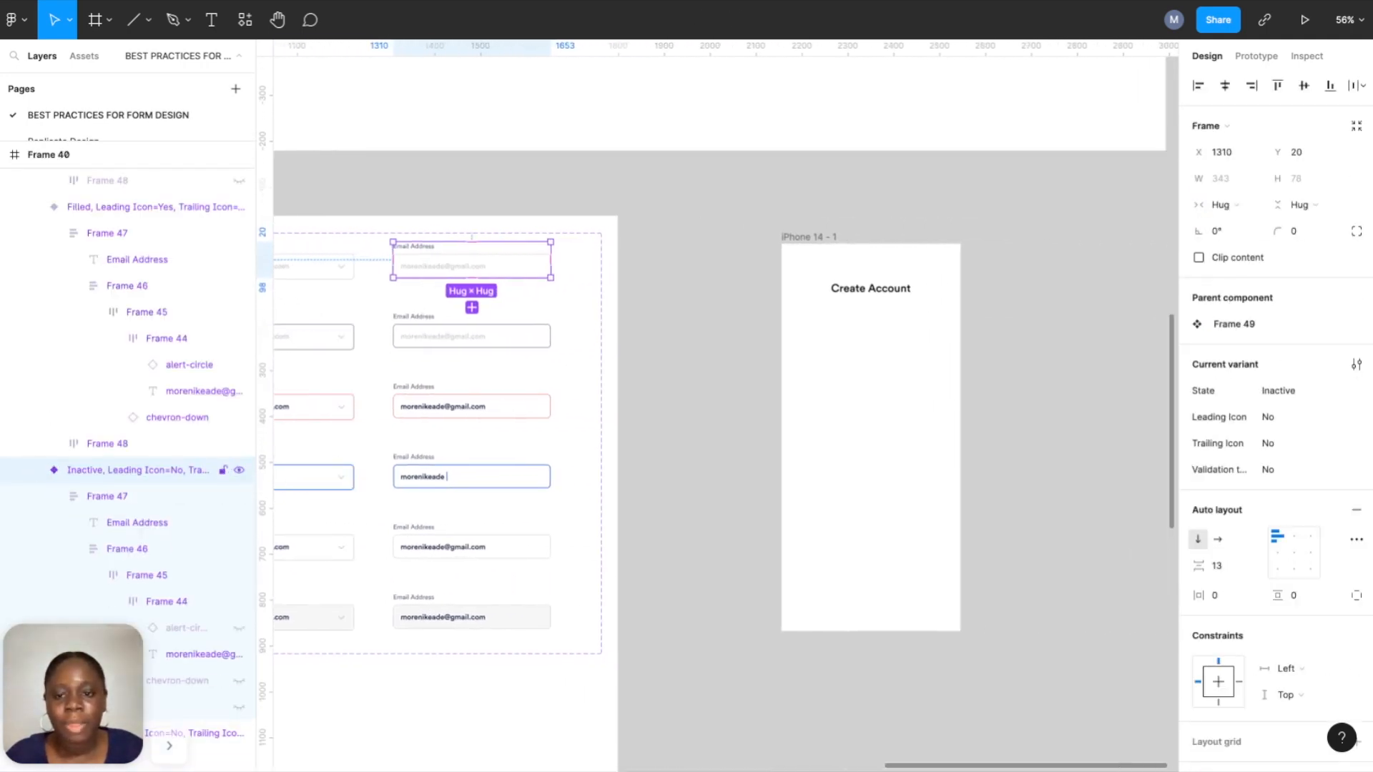
left_click_drag(471, 261, 871, 346)
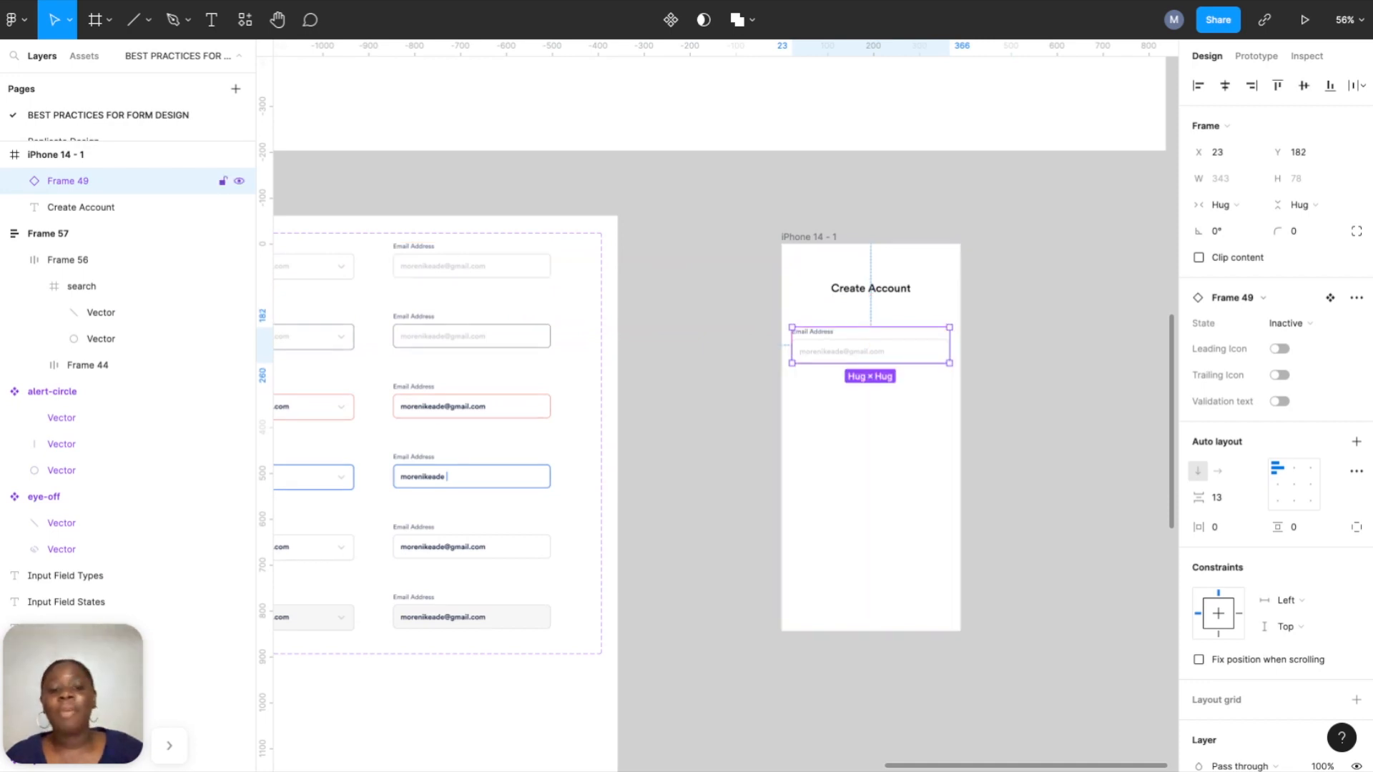
Select the newly placed Email Address field inside the iPhone 14 - 1 frame.
scroll(840, 347, "up", 5)
scroll(840, 347, "right", 3)
scroll(841, 348, "up", 3)
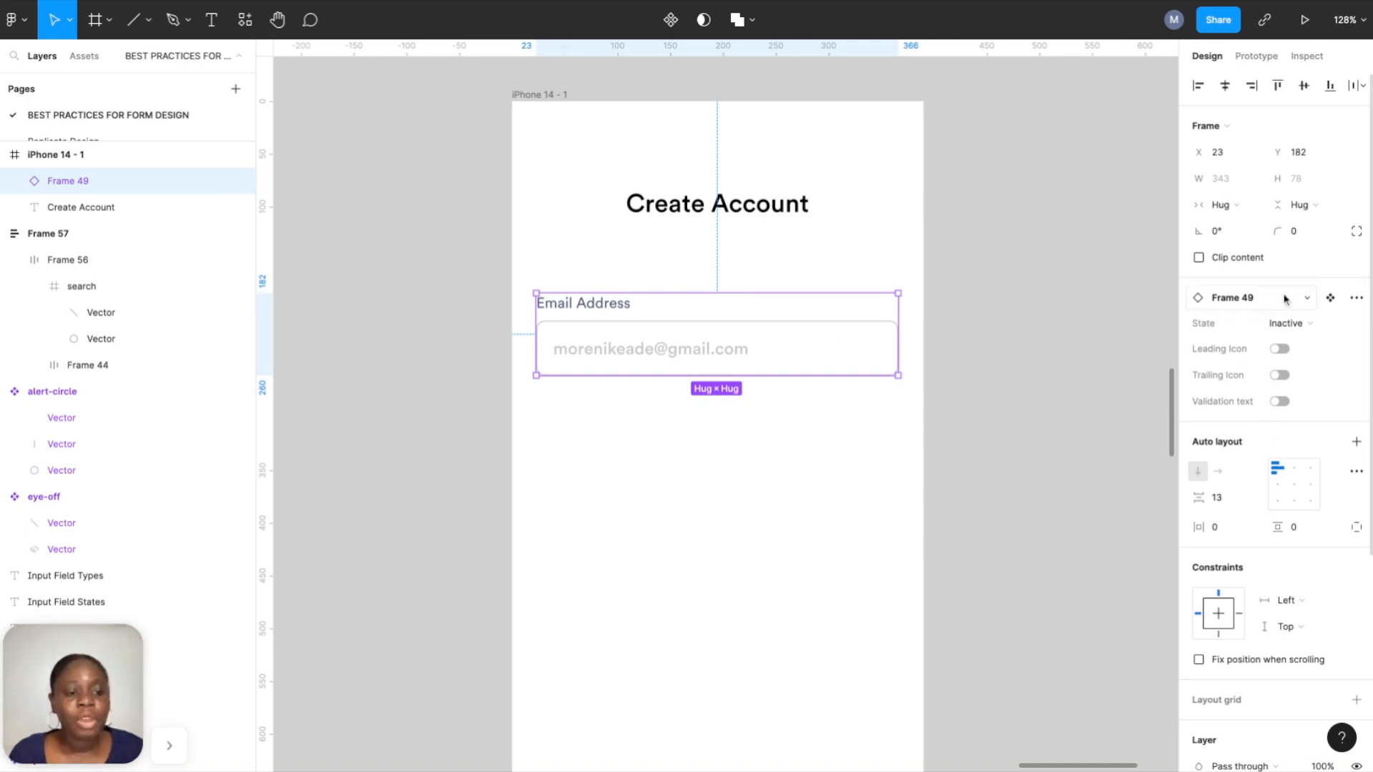
scroll(871, 282, "down", 5)
scroll(861, 281, "left", 5)
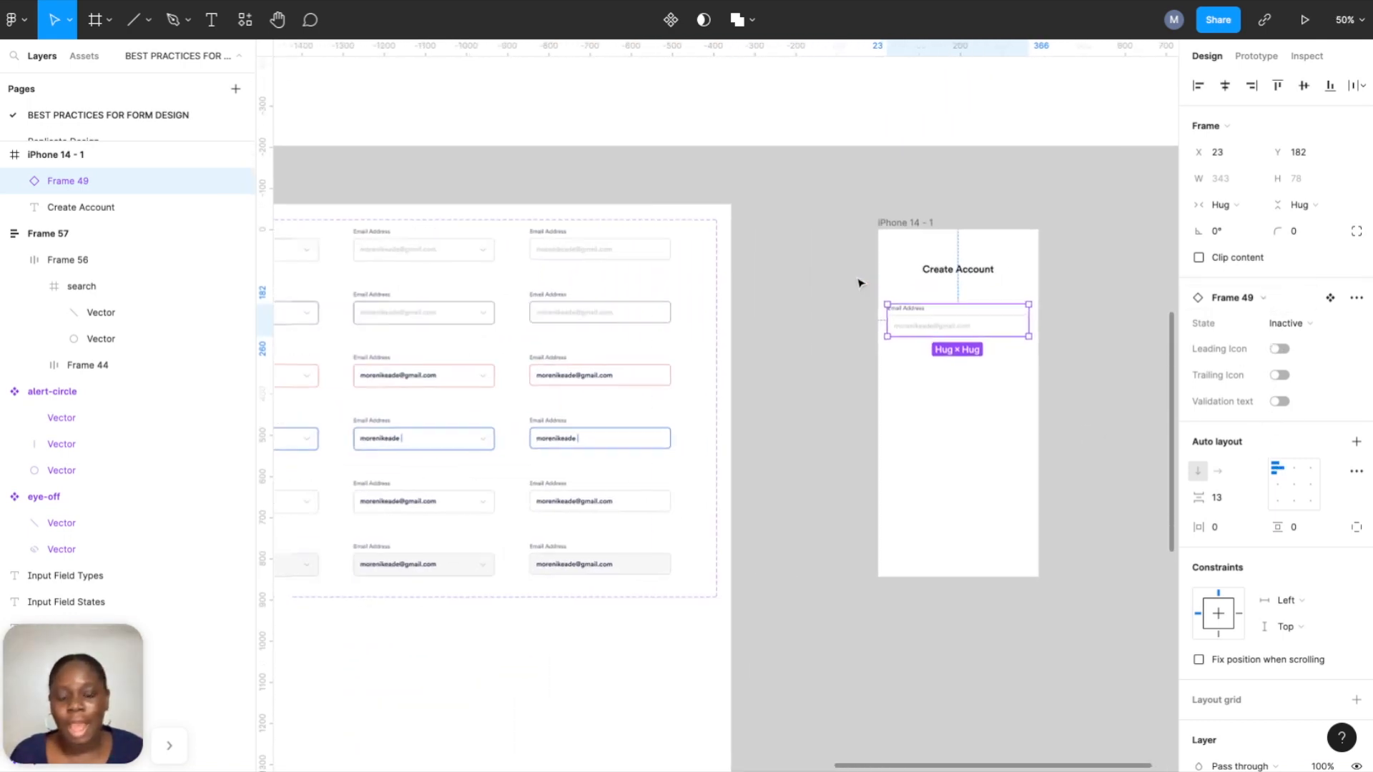
left_click(575, 300)
scroll(574, 298, "left", 4)
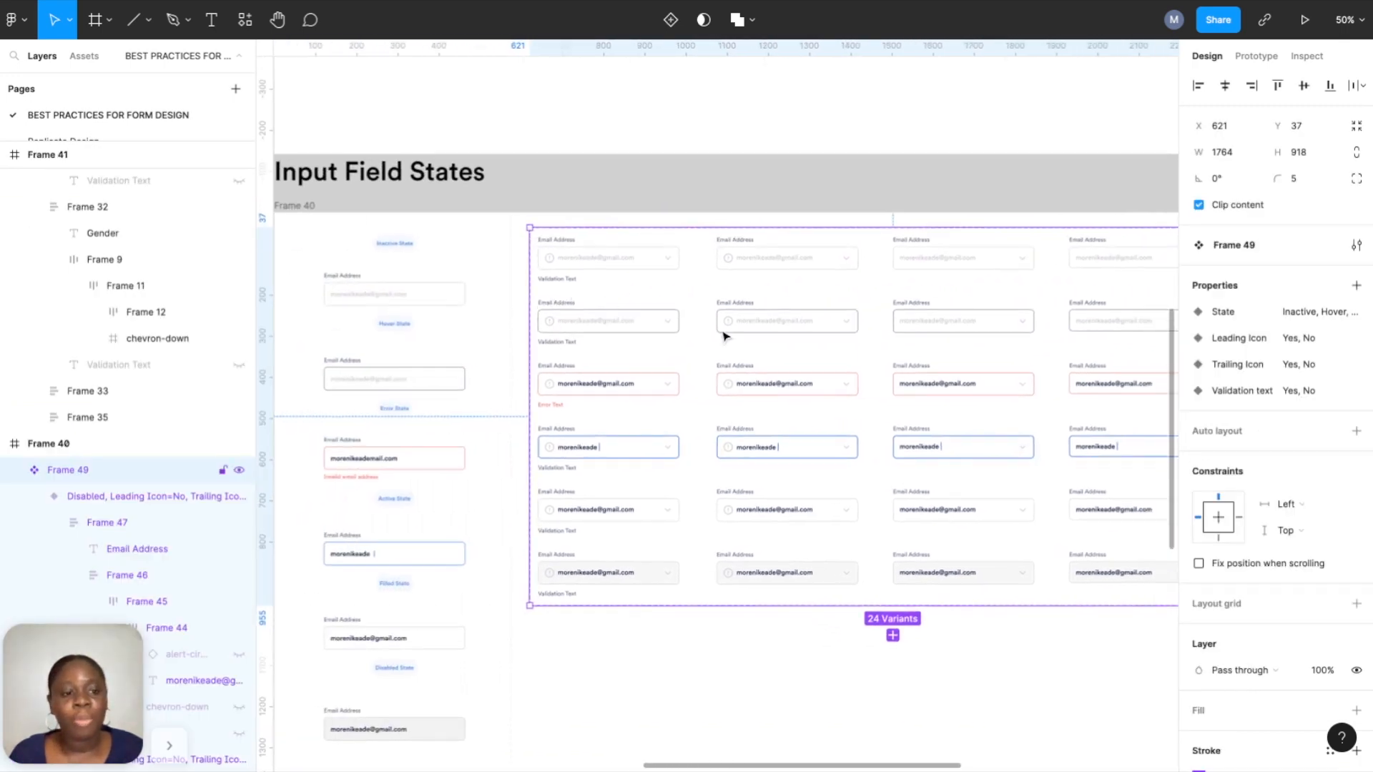
scroll(724, 336, "right", 7)
scroll(726, 339, "right", 4)
scroll(729, 343, "up", 5)
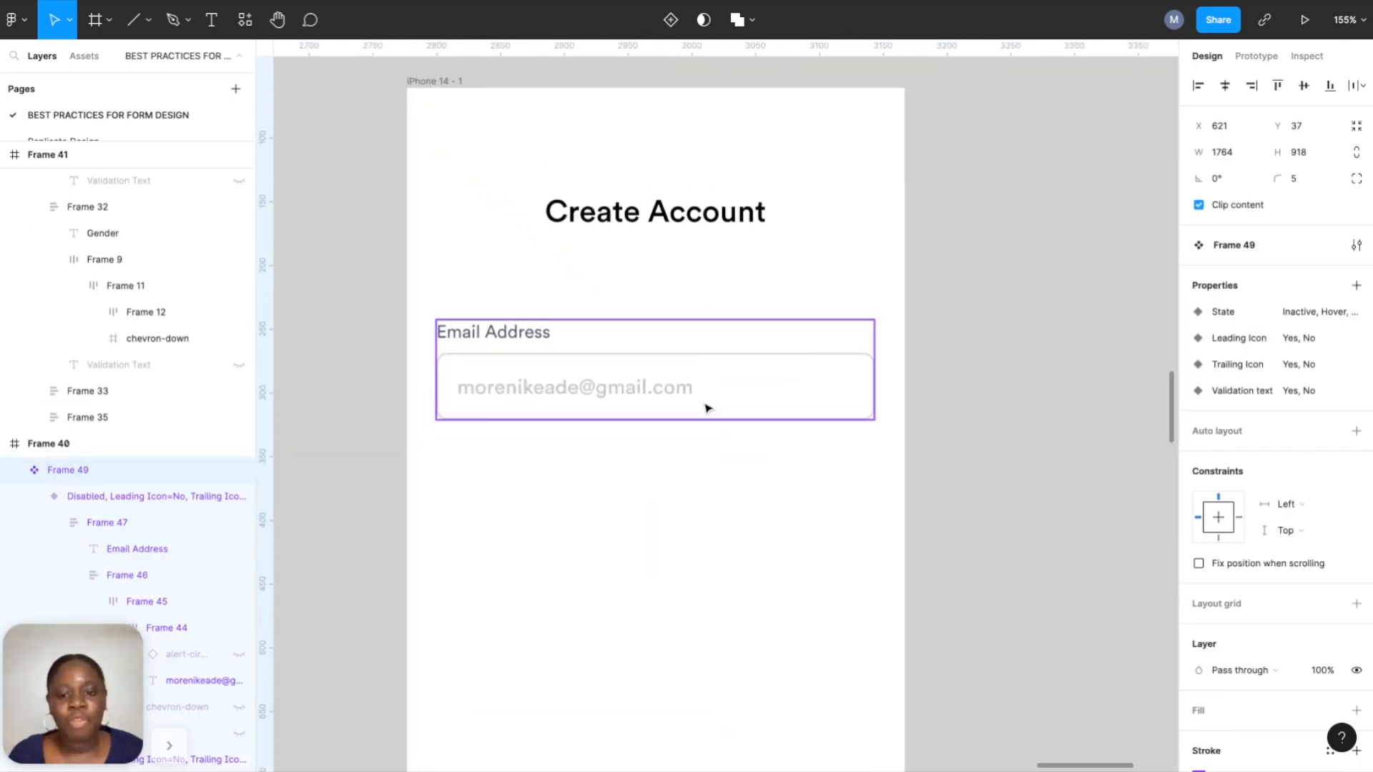
left_click(666, 387)
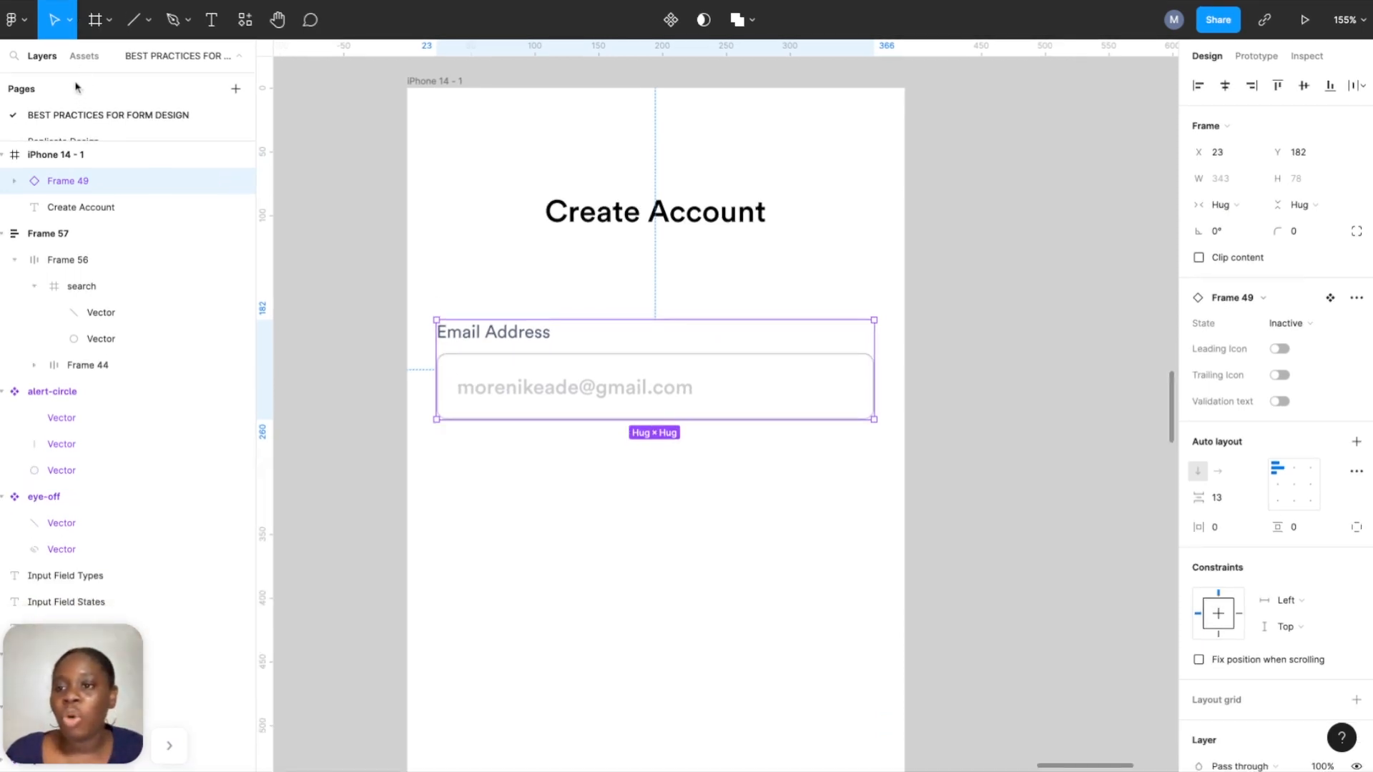
Cycle the email field's State through Error, Typing and Filled, ending on Disabled.
left_click(83, 56)
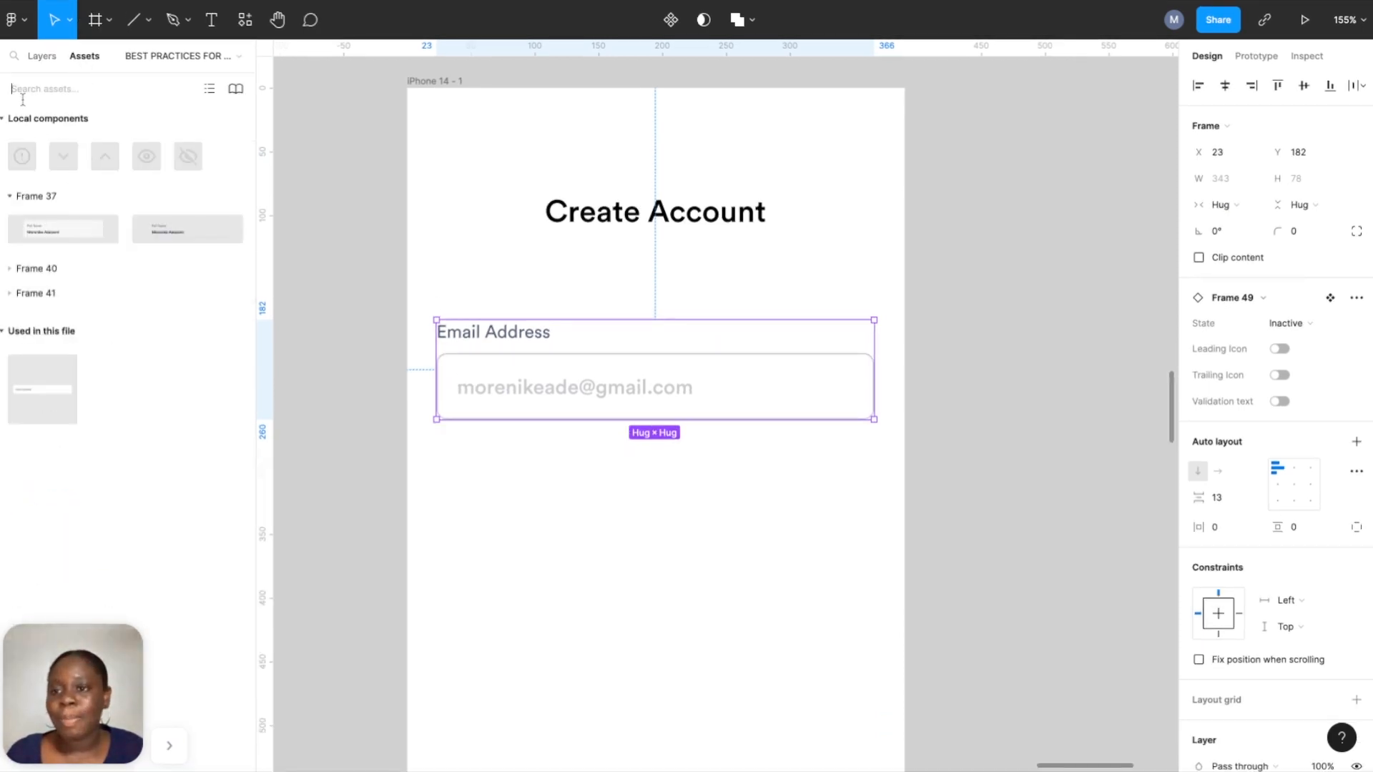
left_click(39, 63)
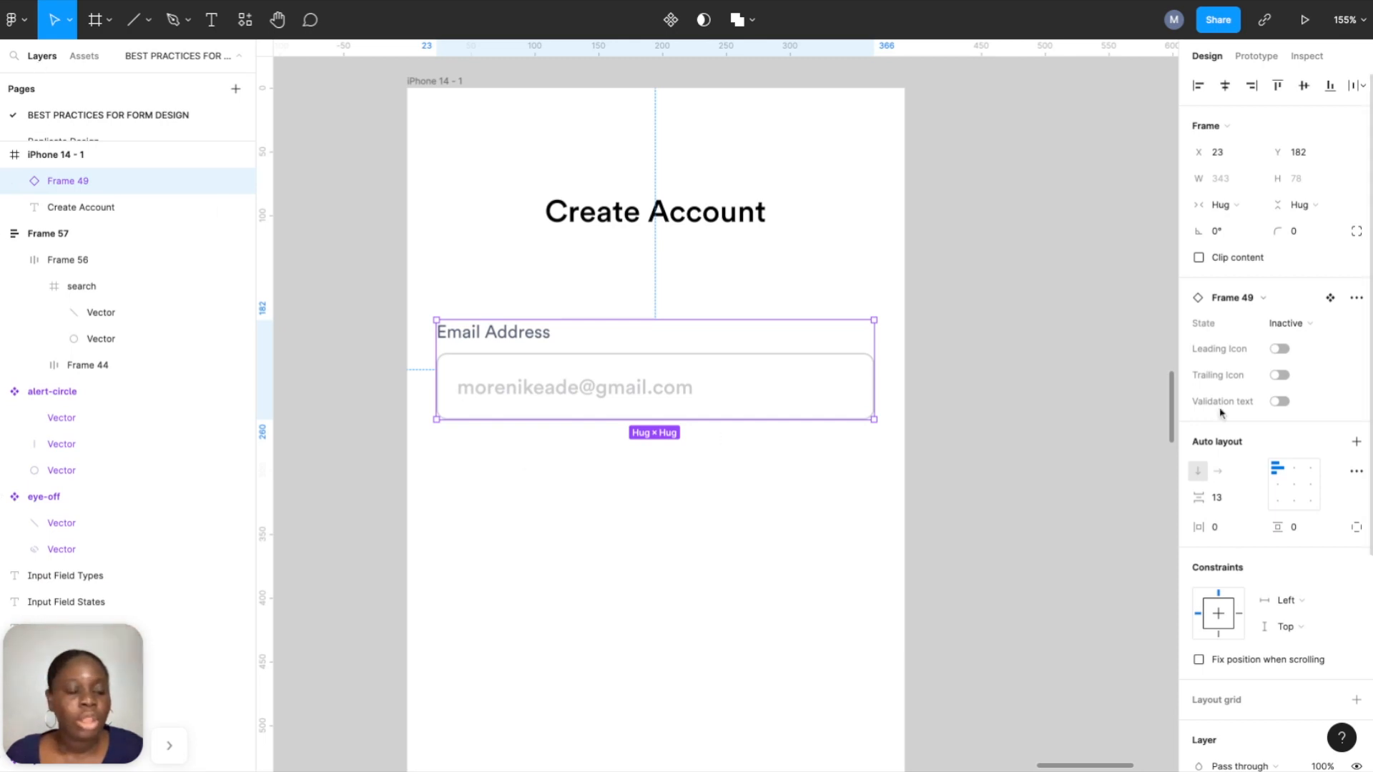
left_click(1298, 325)
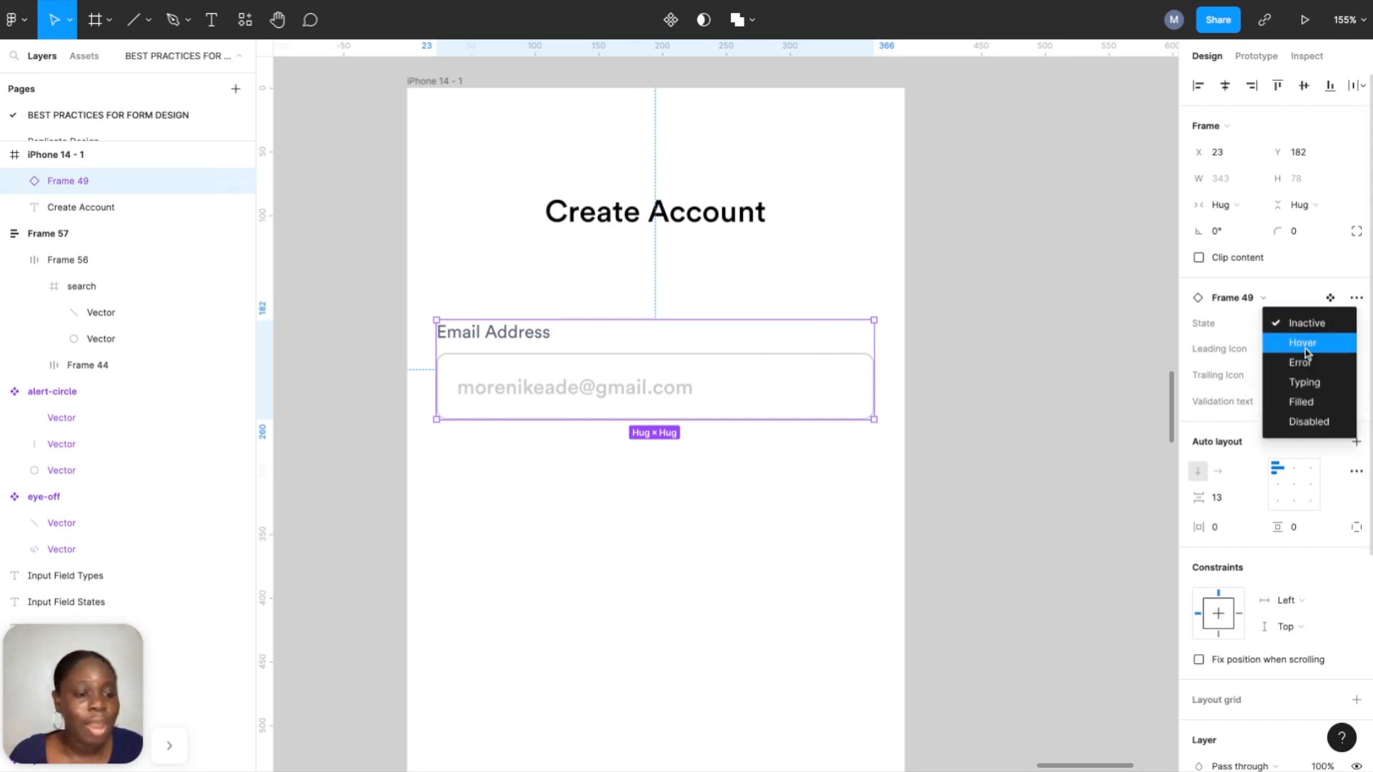
left_click(1303, 363)
left_click(1296, 330)
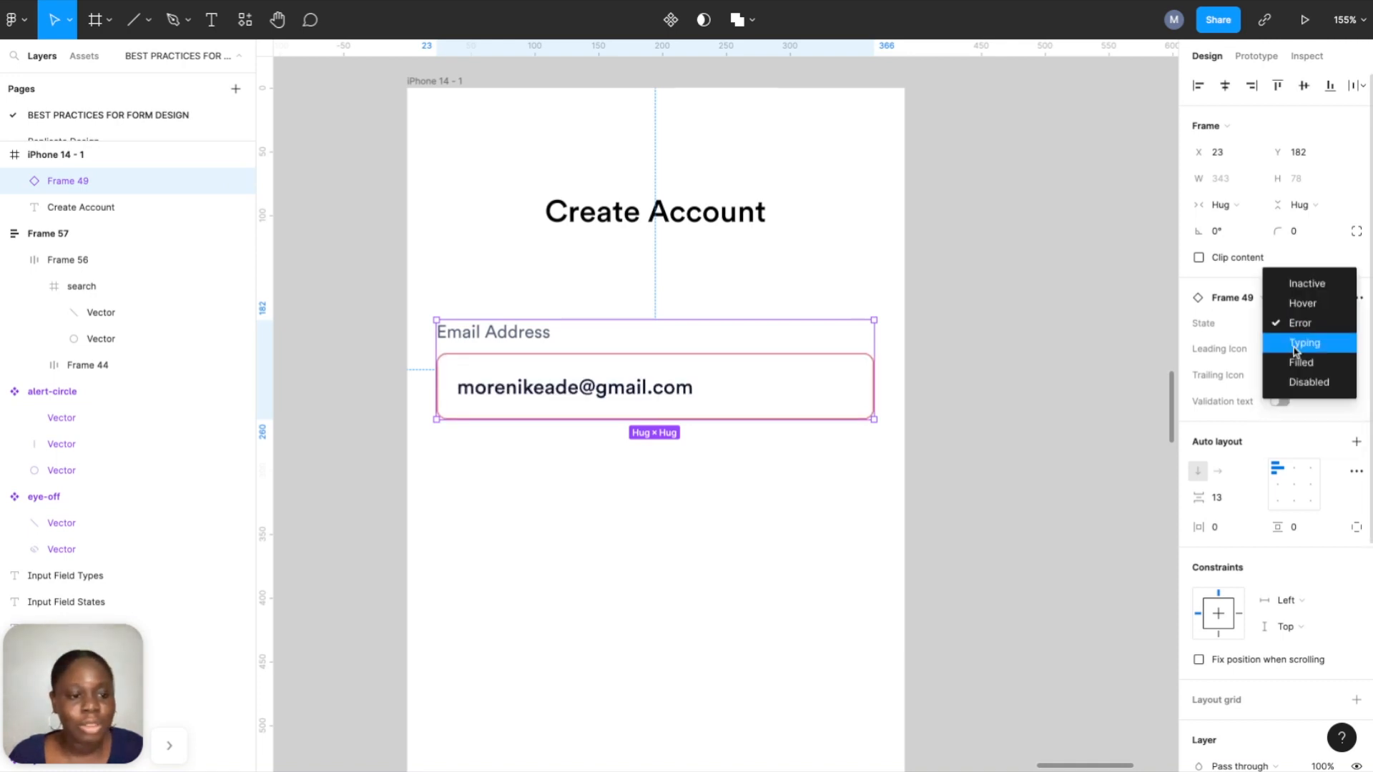
left_click(1293, 350)
left_click(1296, 326)
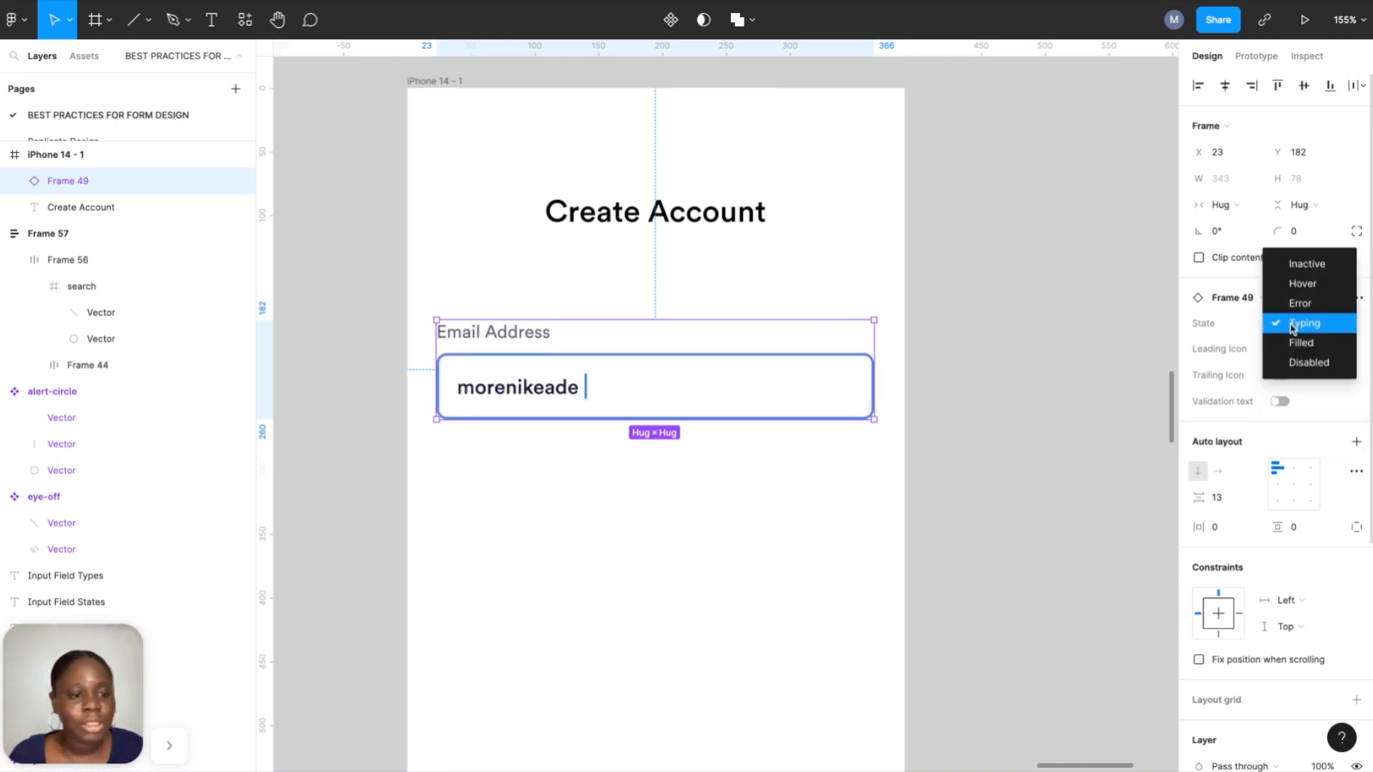
left_click(1294, 350)
left_click(1295, 326)
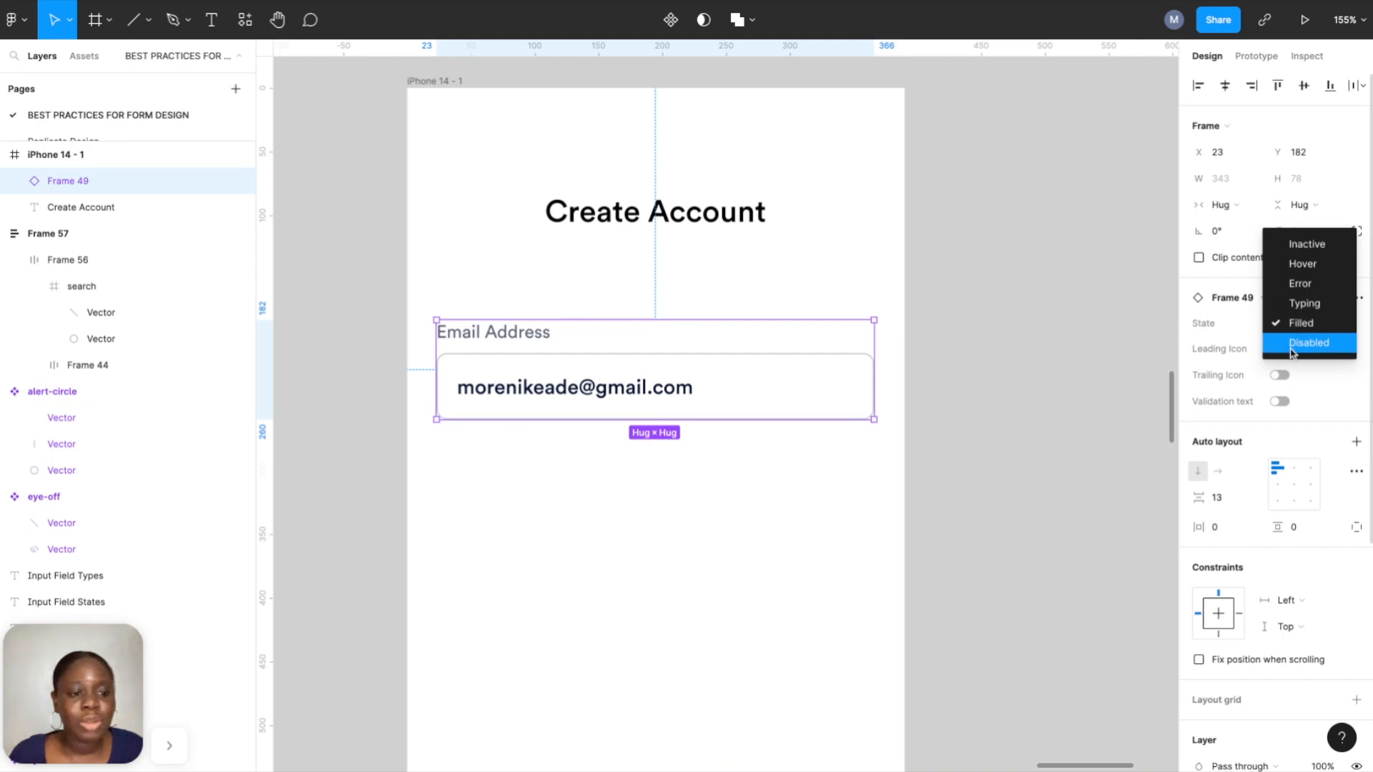
left_click(1290, 347)
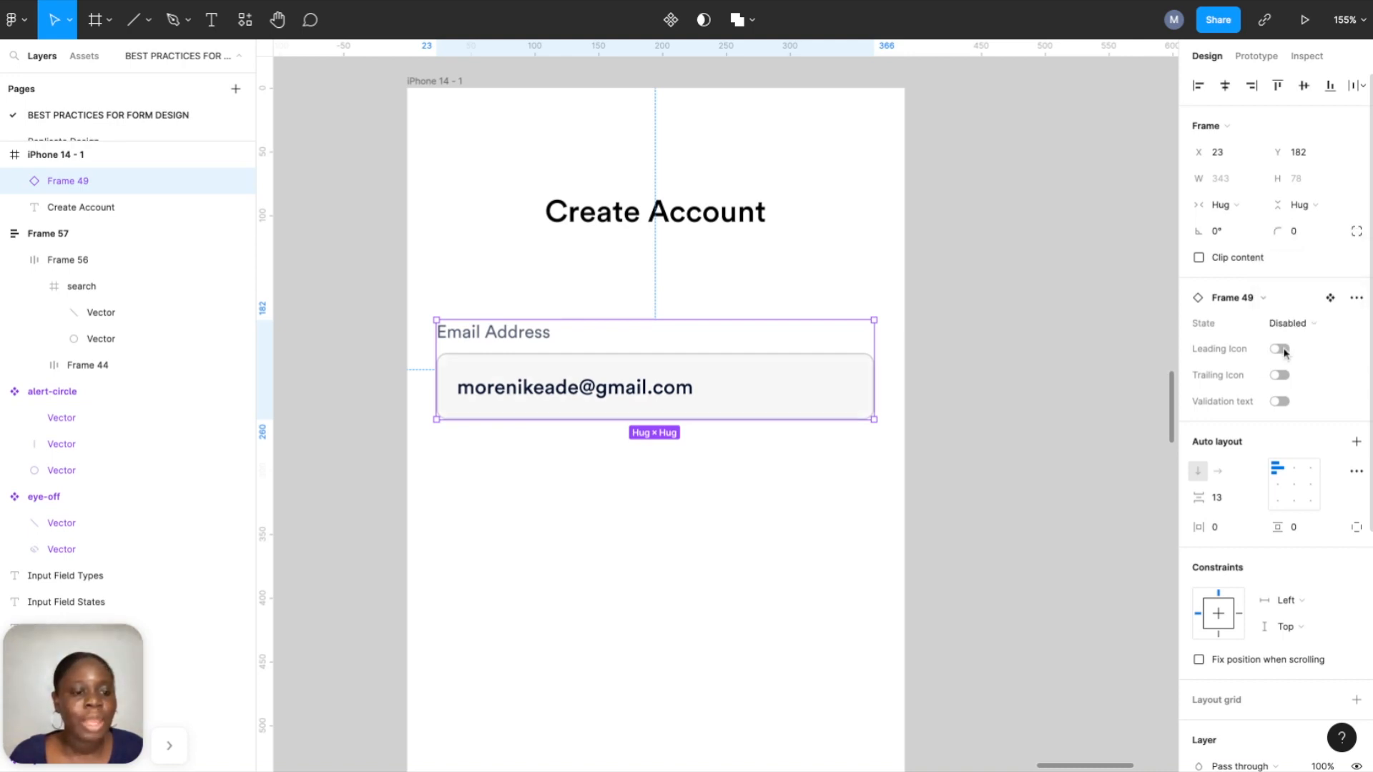
Try the Leading Icon, Trailing Icon and Validation text toggles, leaving them off.
left_click(1280, 349)
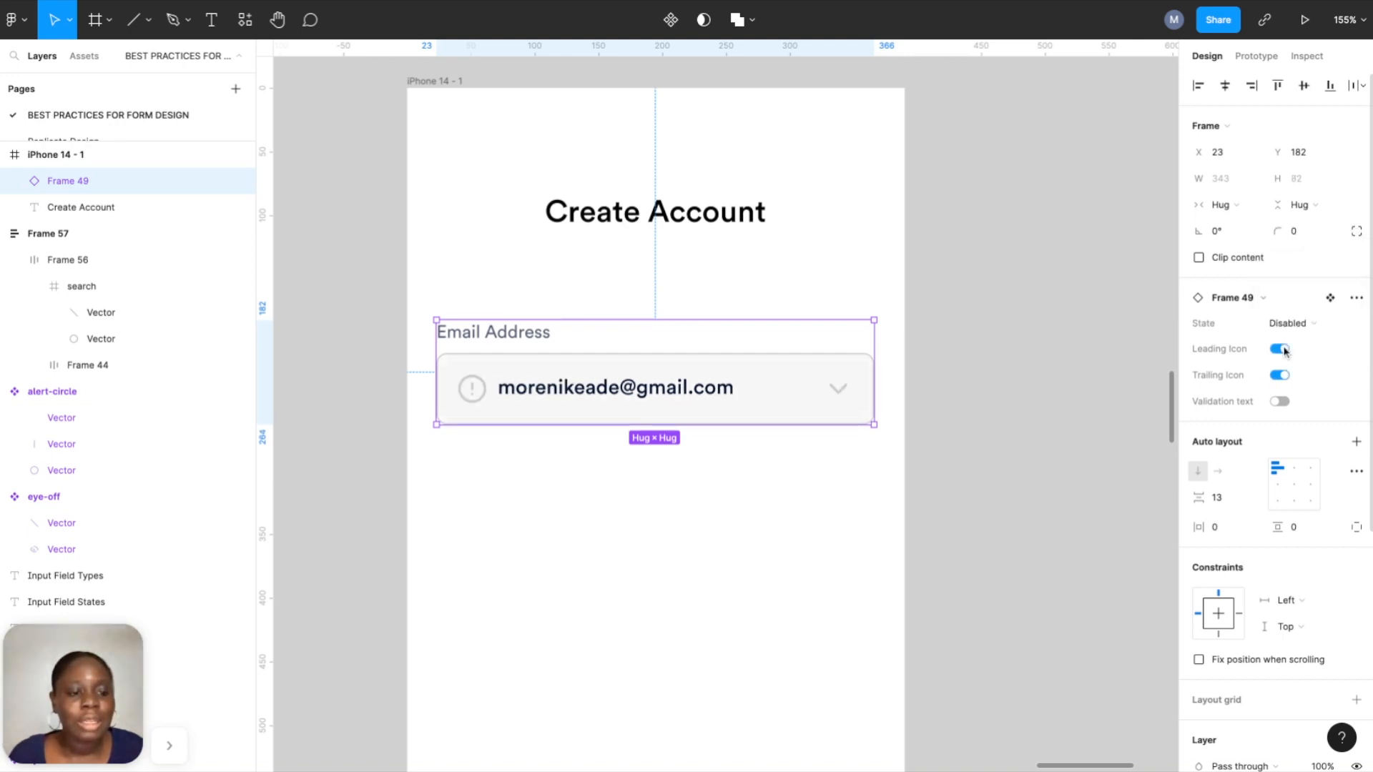
left_click(1282, 350)
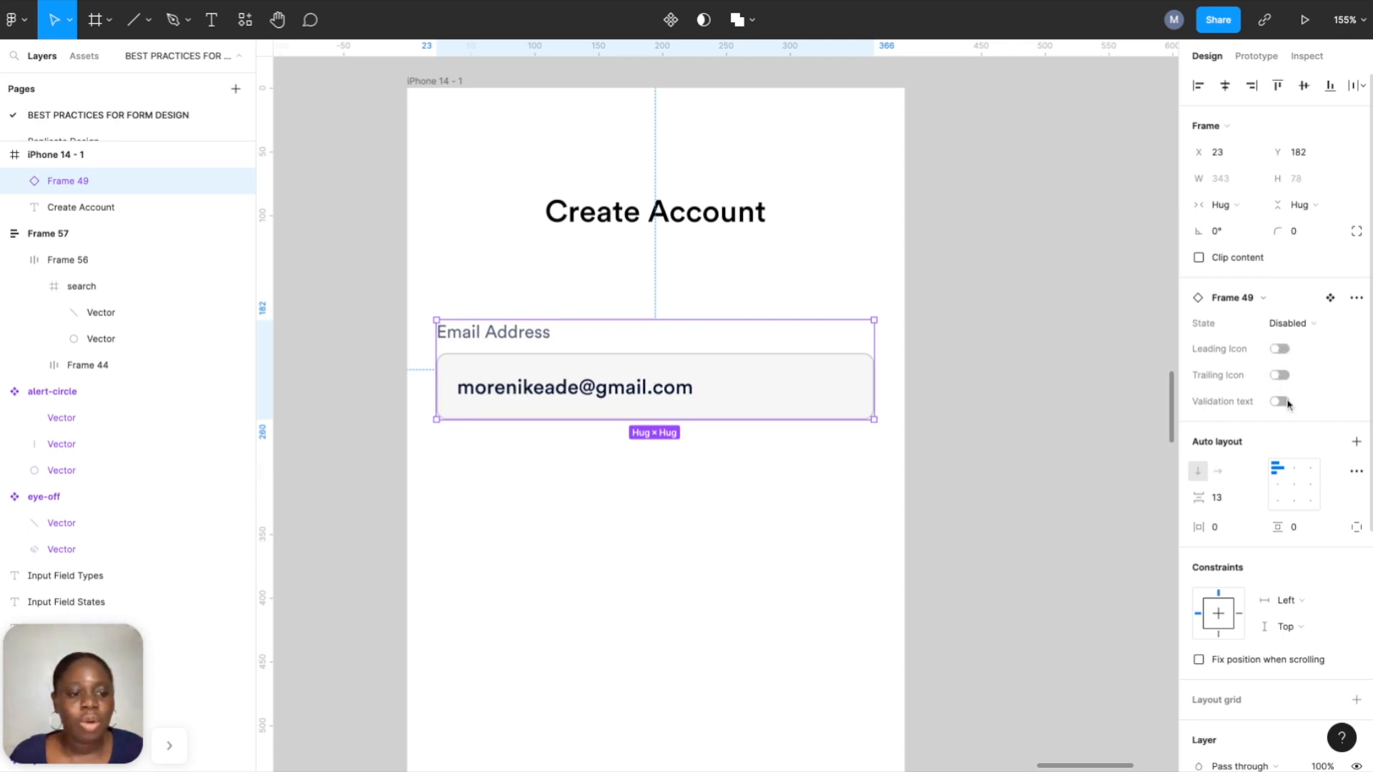
left_click(1284, 403)
left_click(1280, 376)
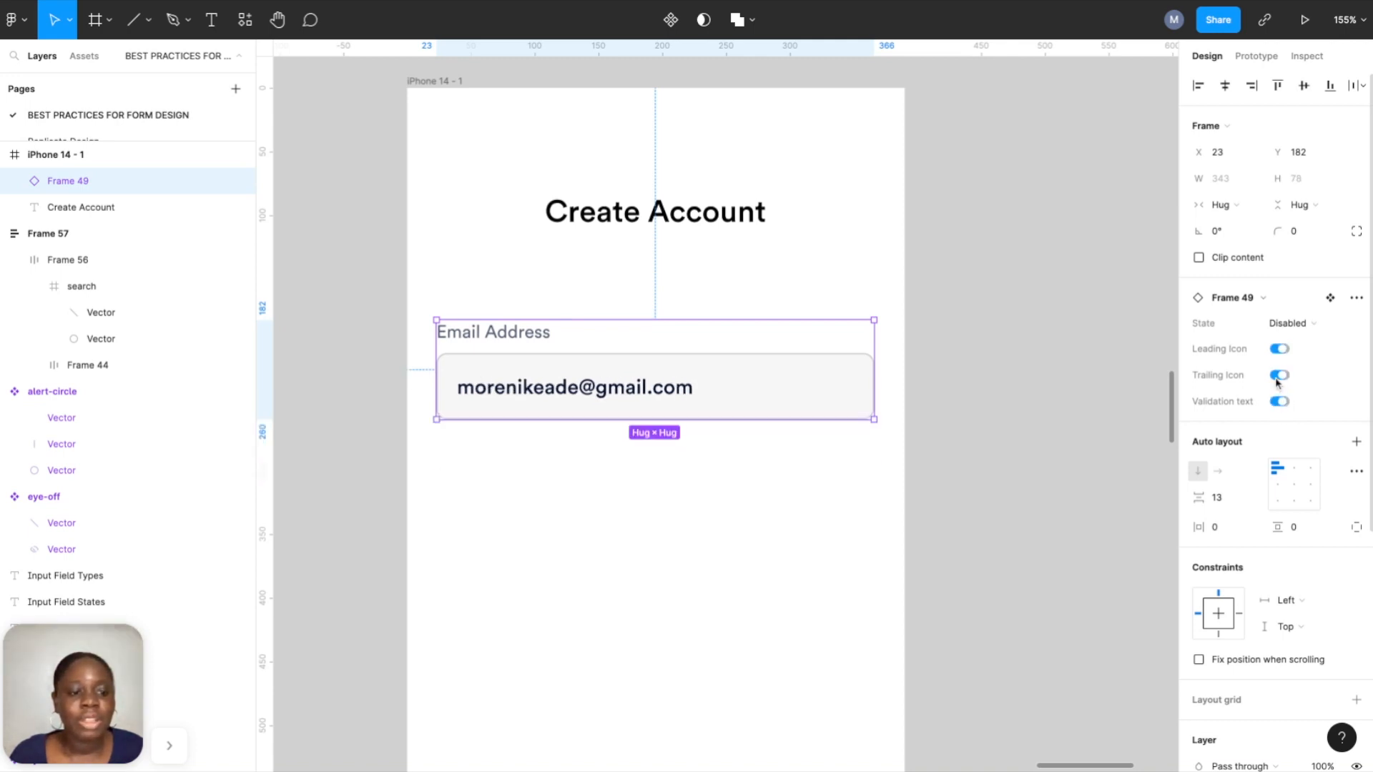
left_click(1291, 403)
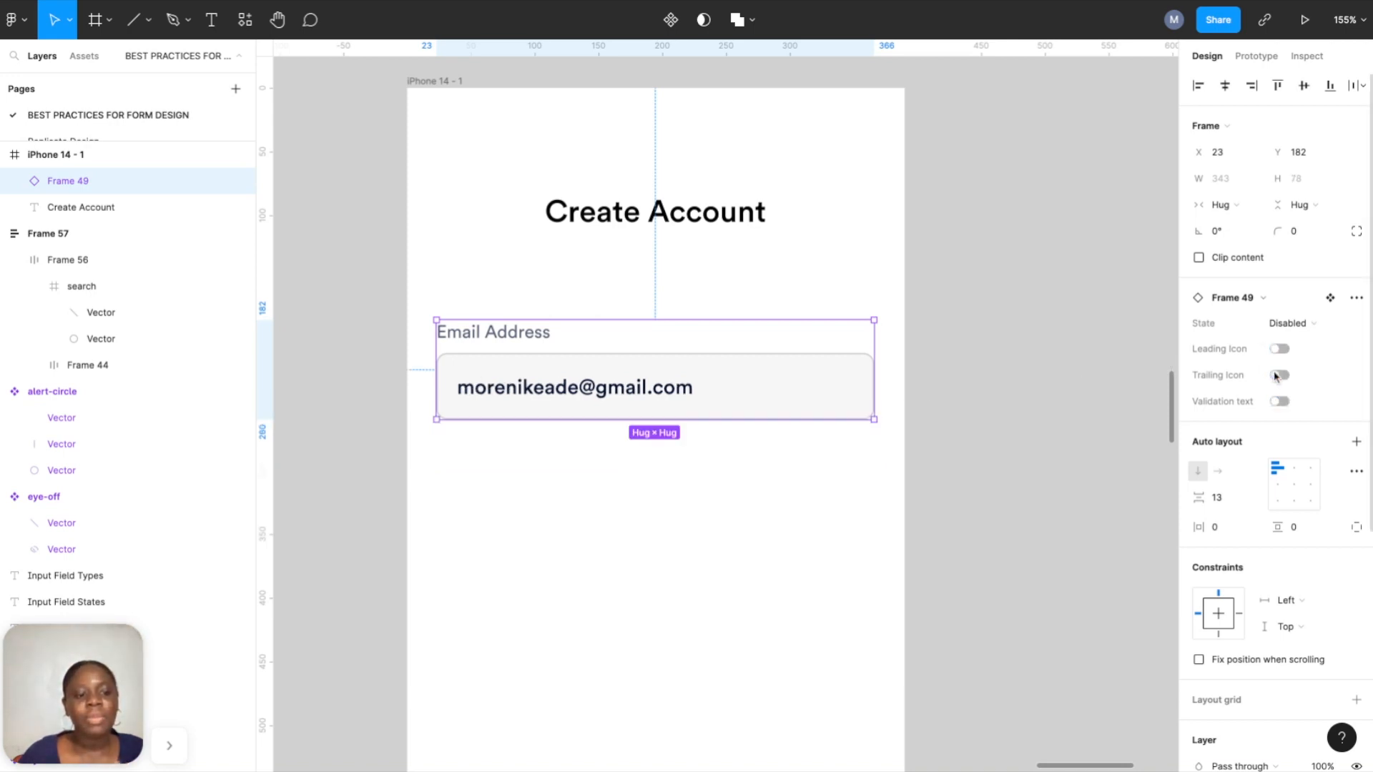
scroll(851, 354, "down", 5)
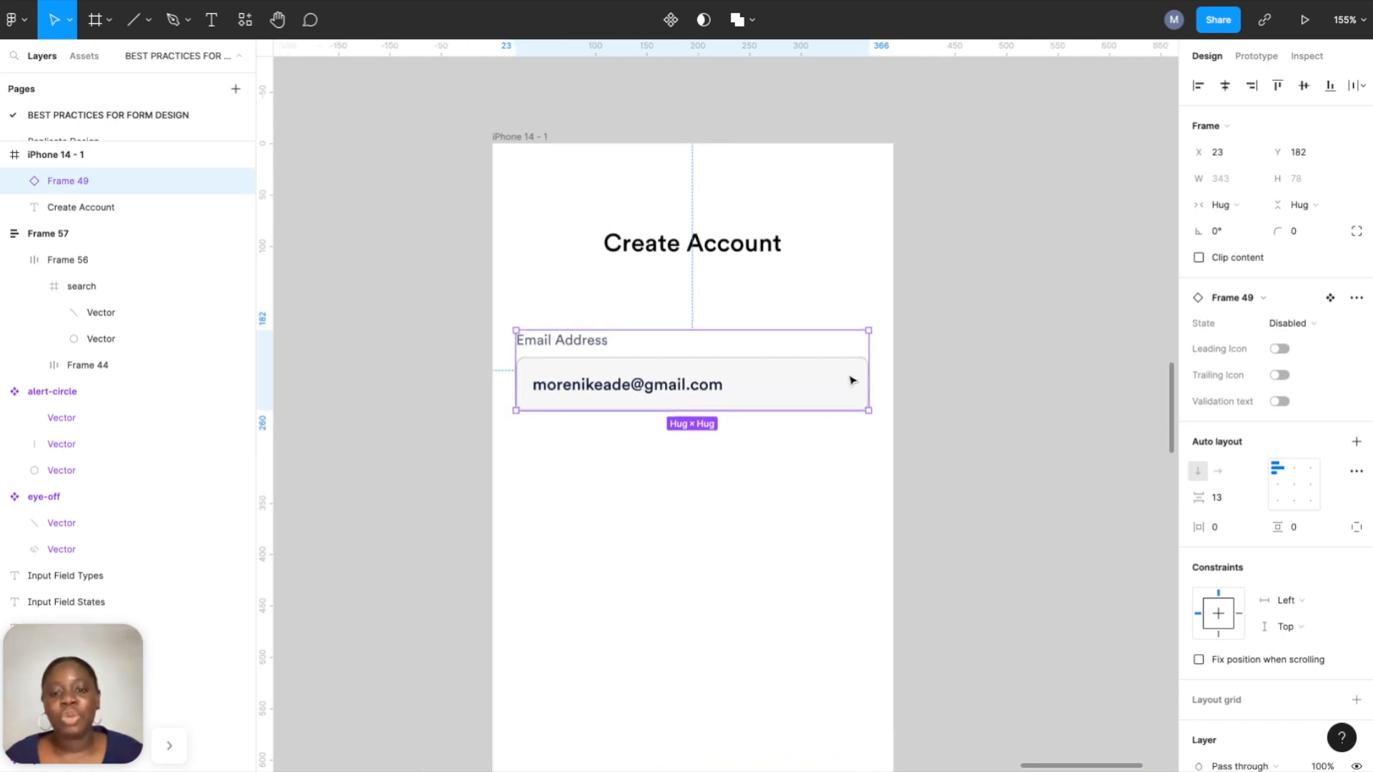
Link the Inactive email variant to the Hover variant with a While hovering trigger.
scroll(570, 316, "left", 5)
scroll(740, 428, "left", 6)
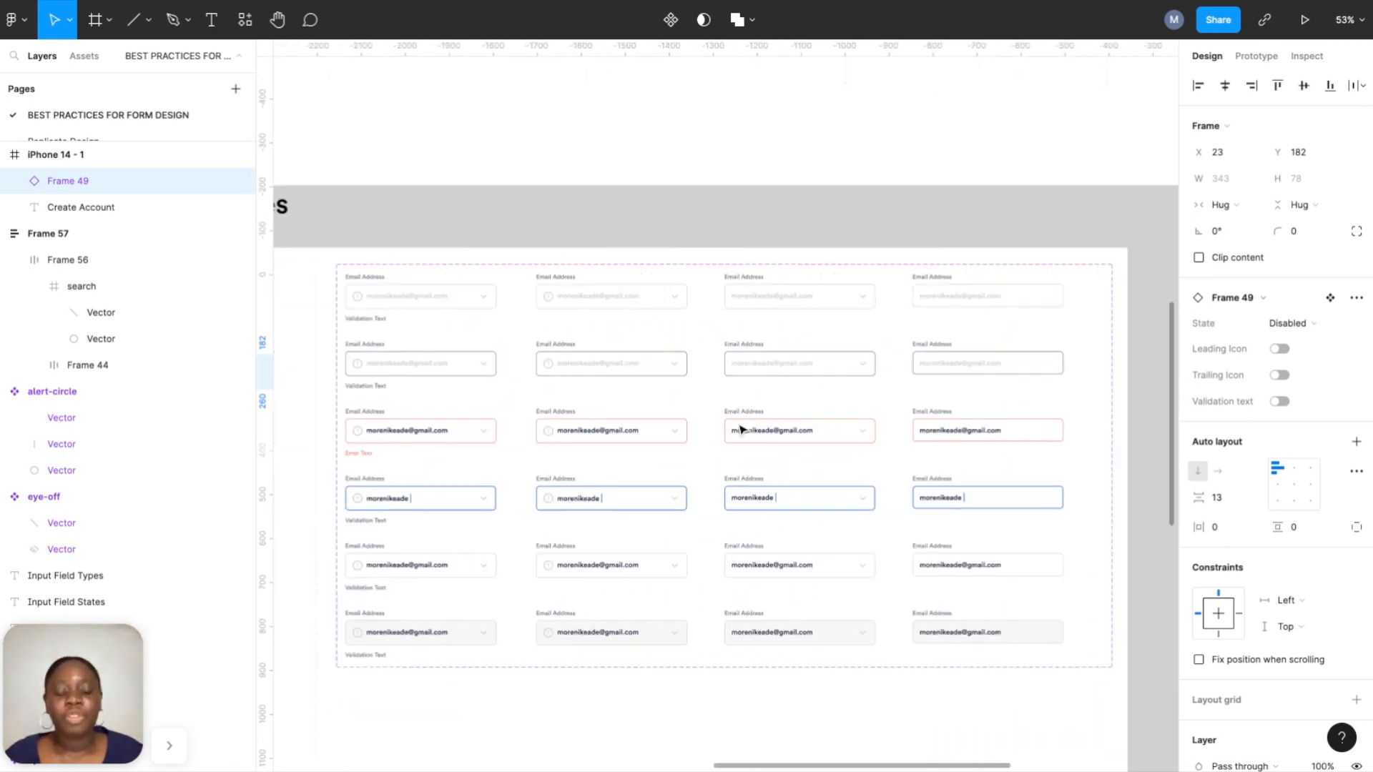
scroll(711, 406, "right", 3)
scroll(786, 408, "right", 2)
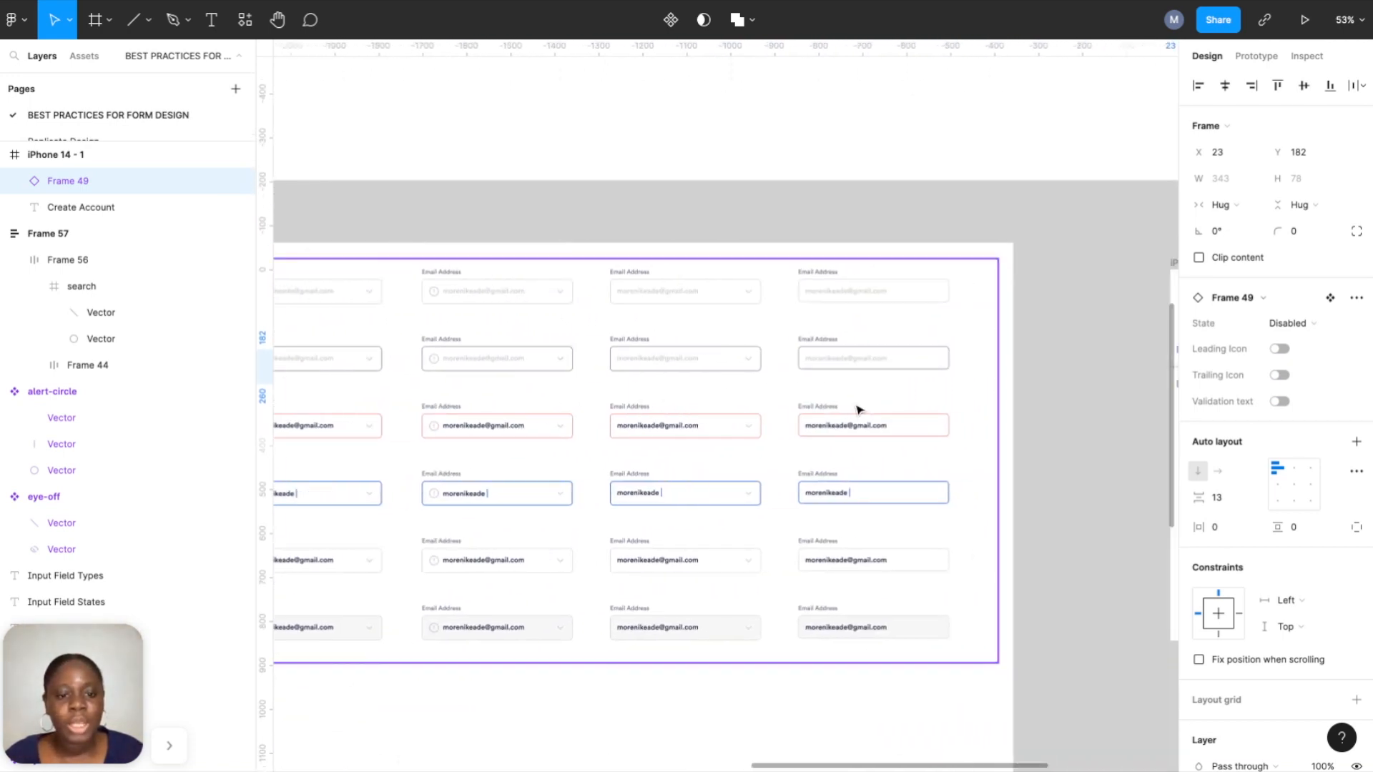
scroll(855, 409, "up", 5)
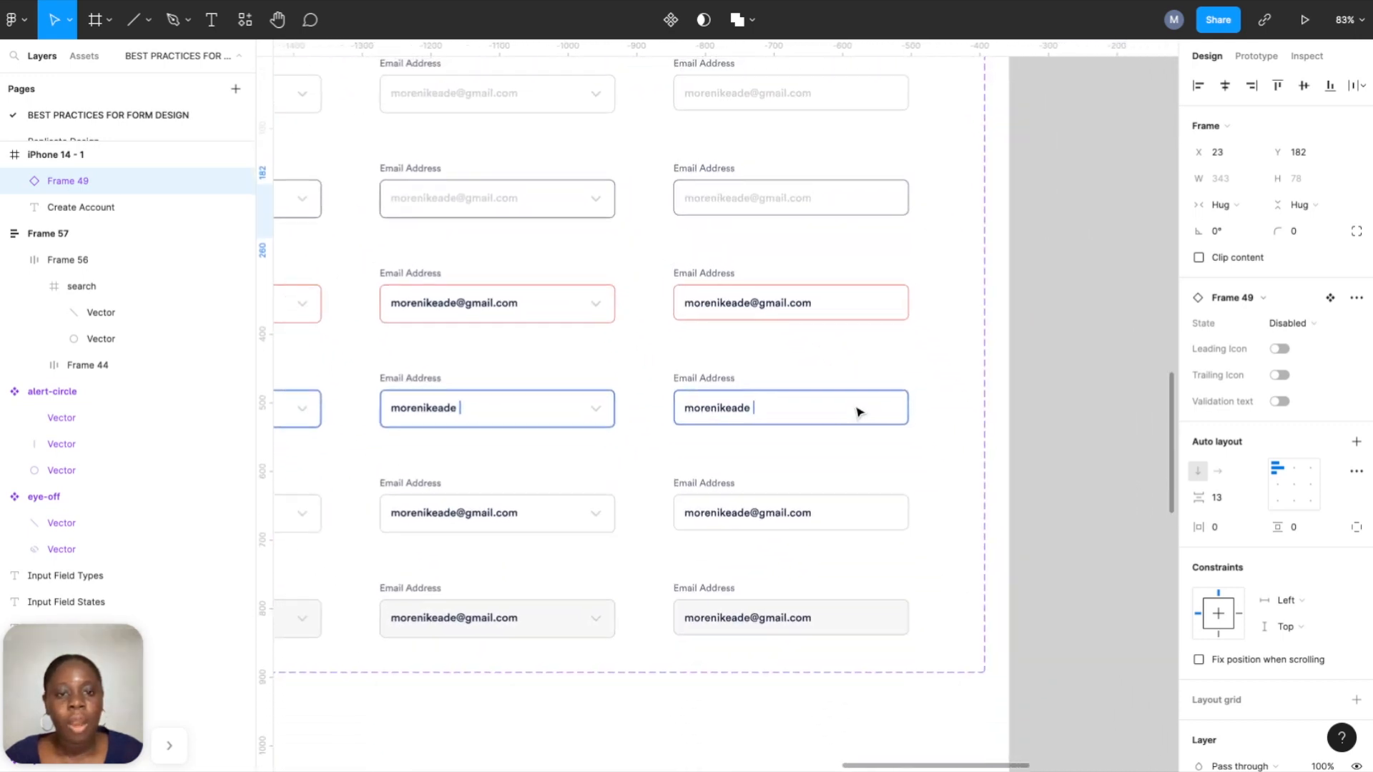
scroll(858, 409, "down", 1)
left_click(1255, 56)
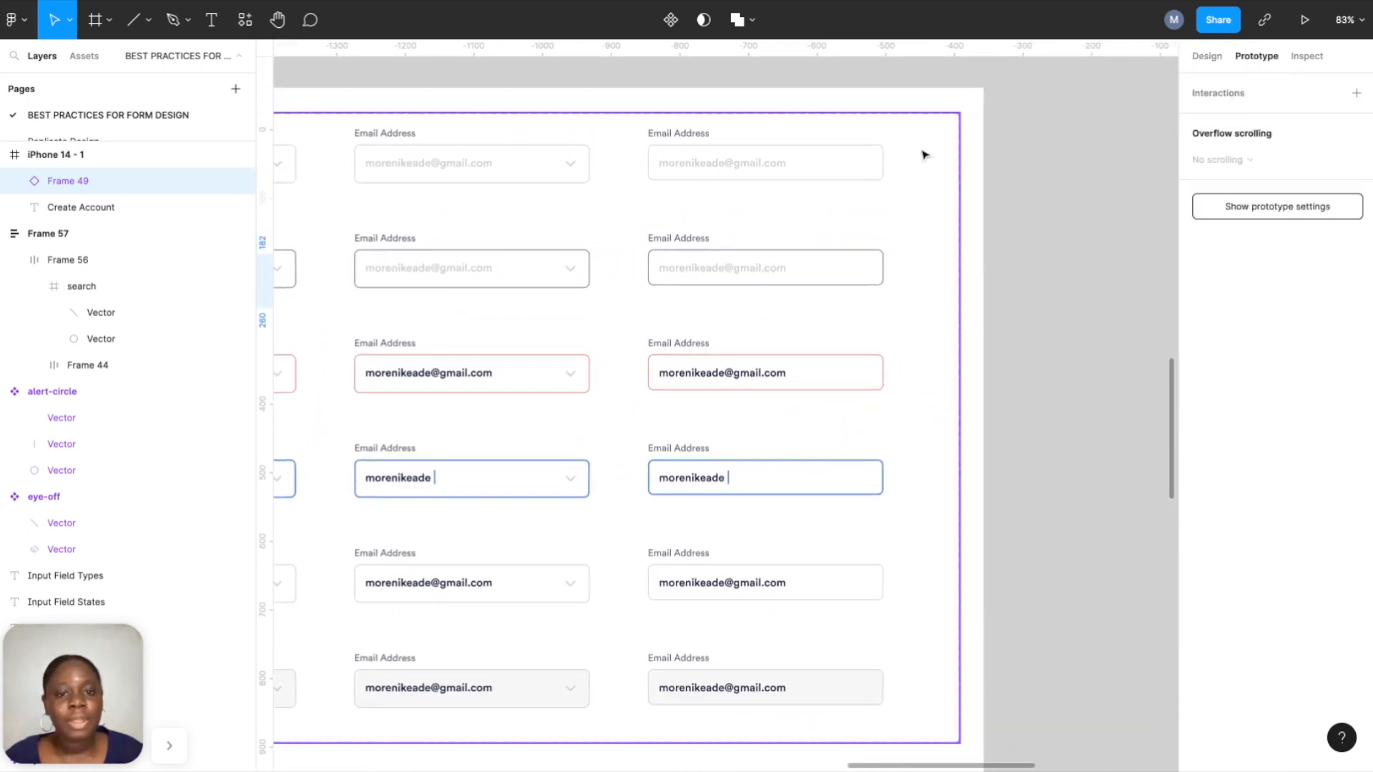
left_click(852, 176)
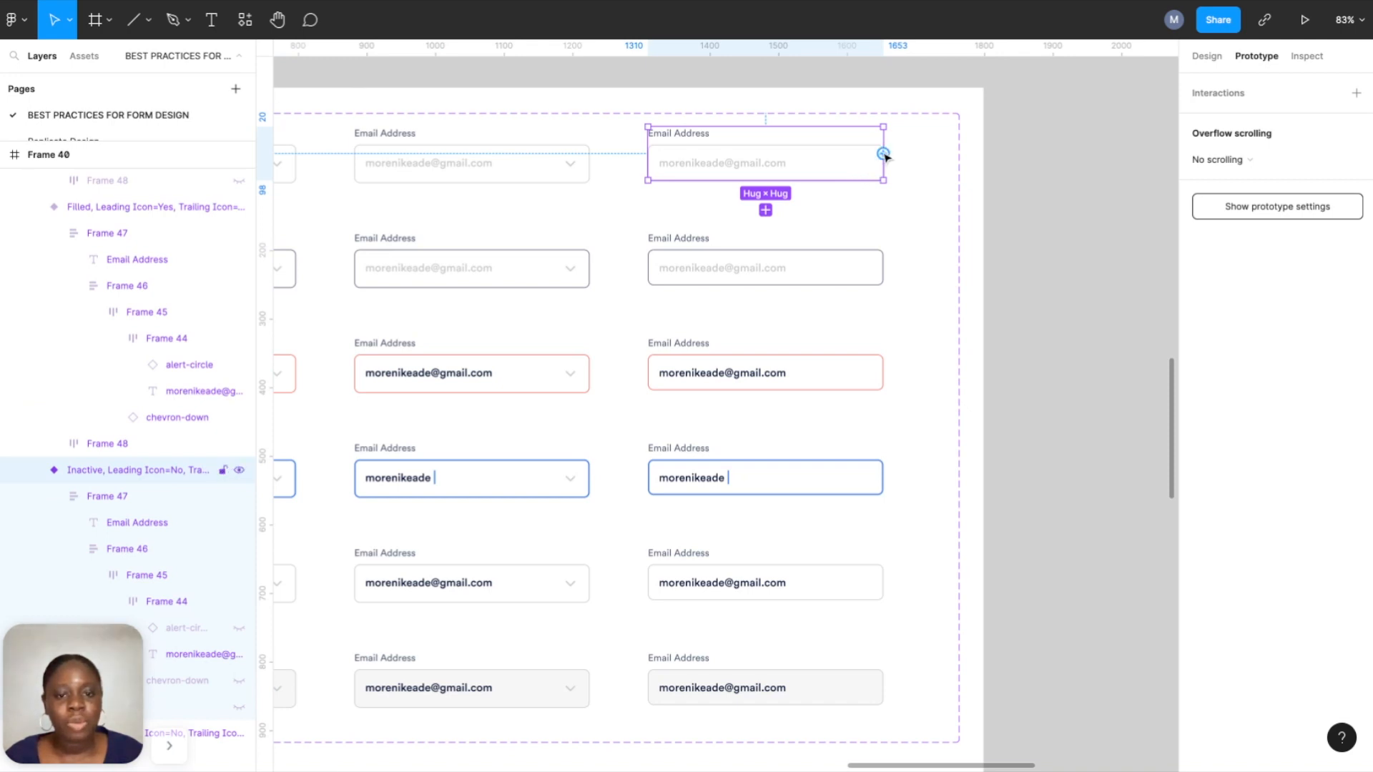
left_click_drag(884, 153, 821, 279)
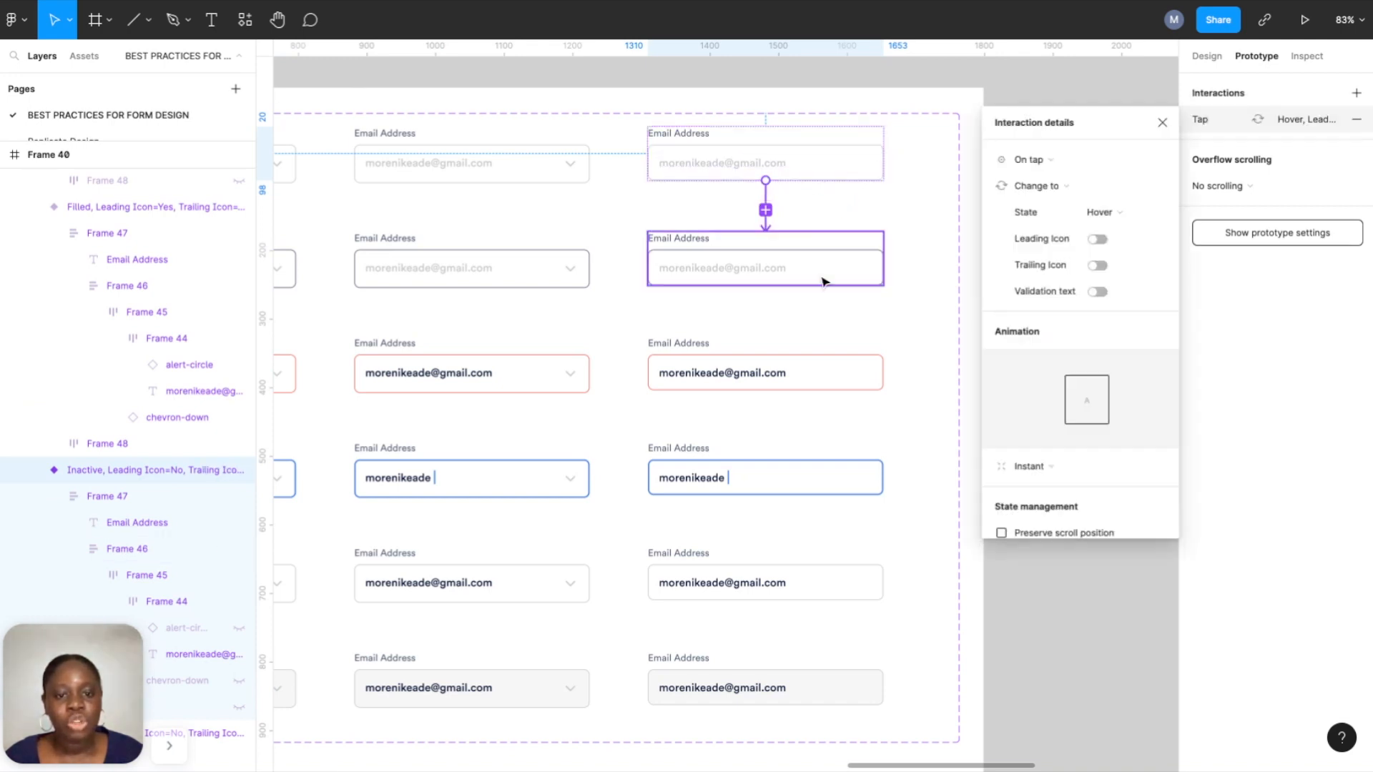
left_click(1041, 163)
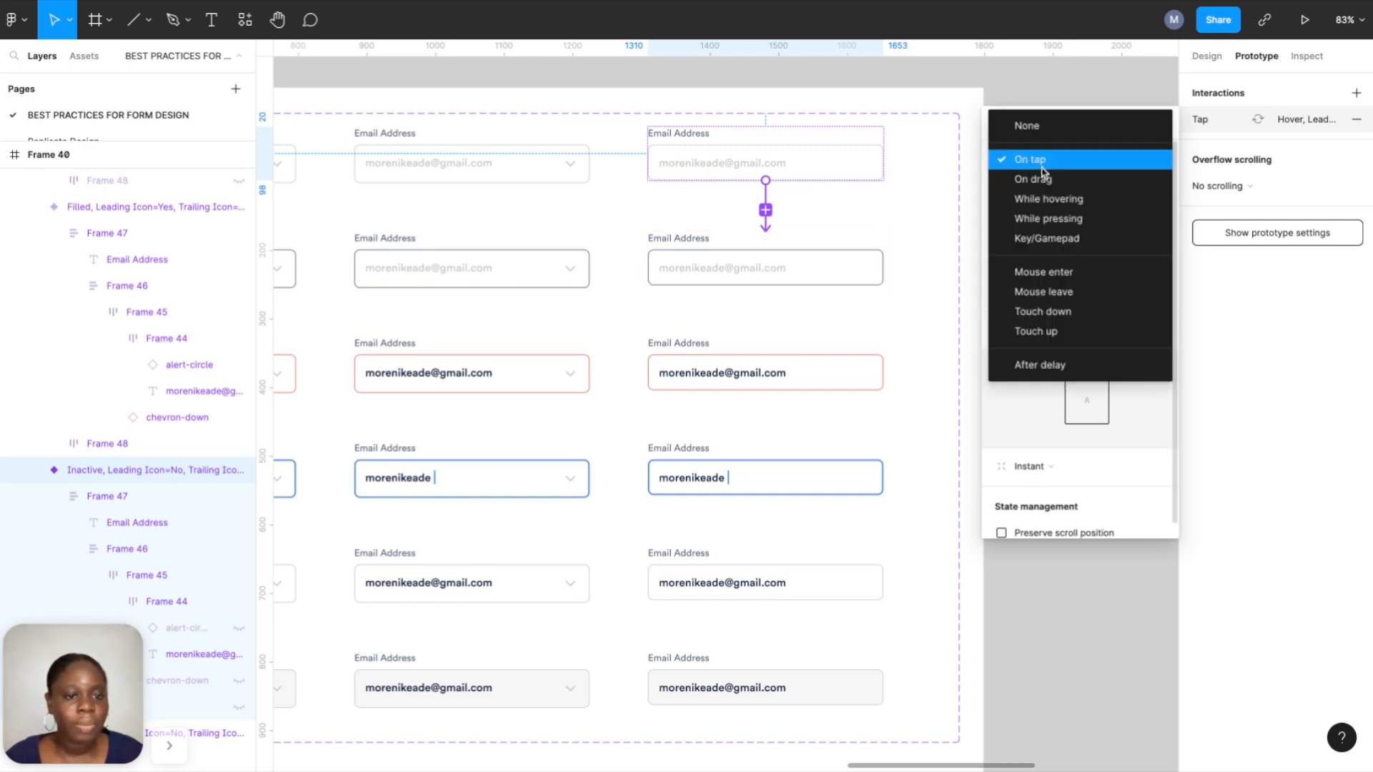
left_click(1047, 200)
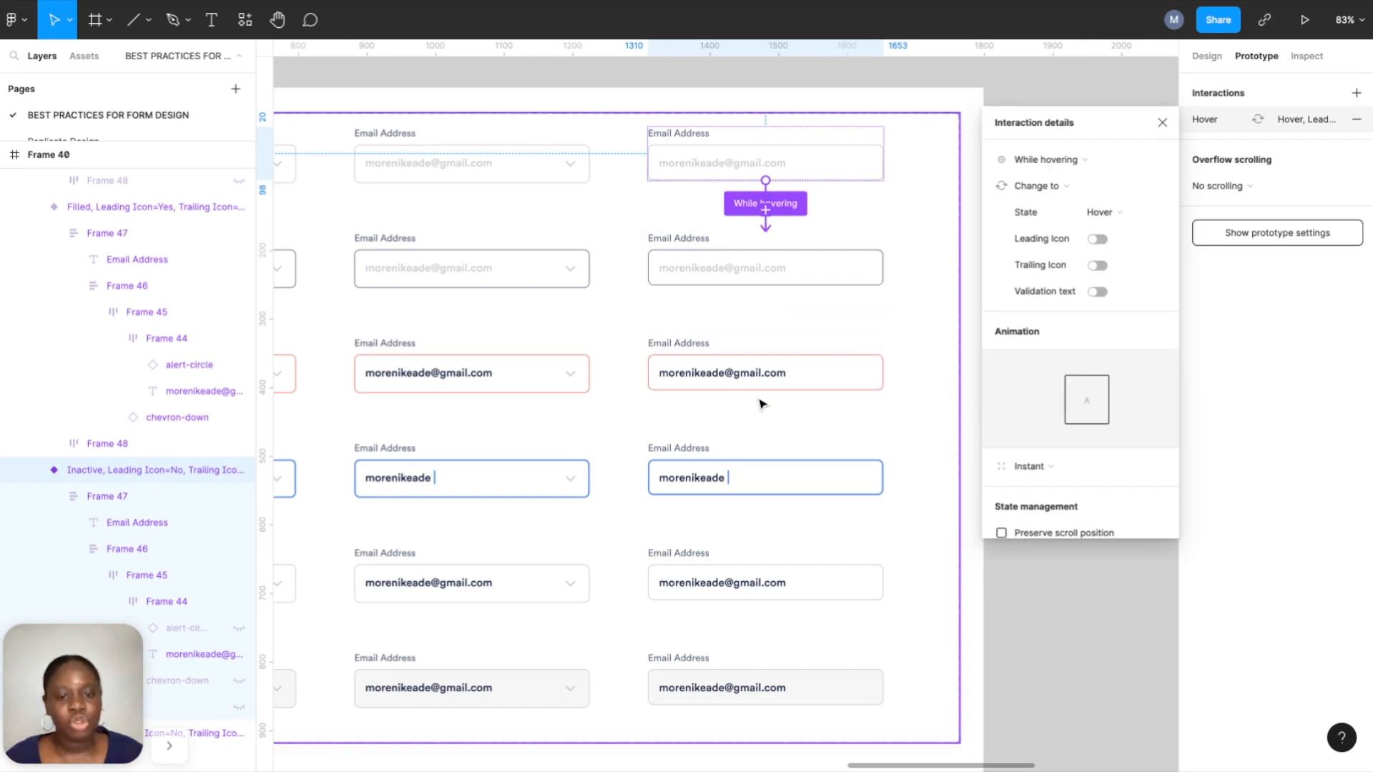
Connect Hover to Typing and Typing to Filled with instant On tap interactions.
left_click(819, 272)
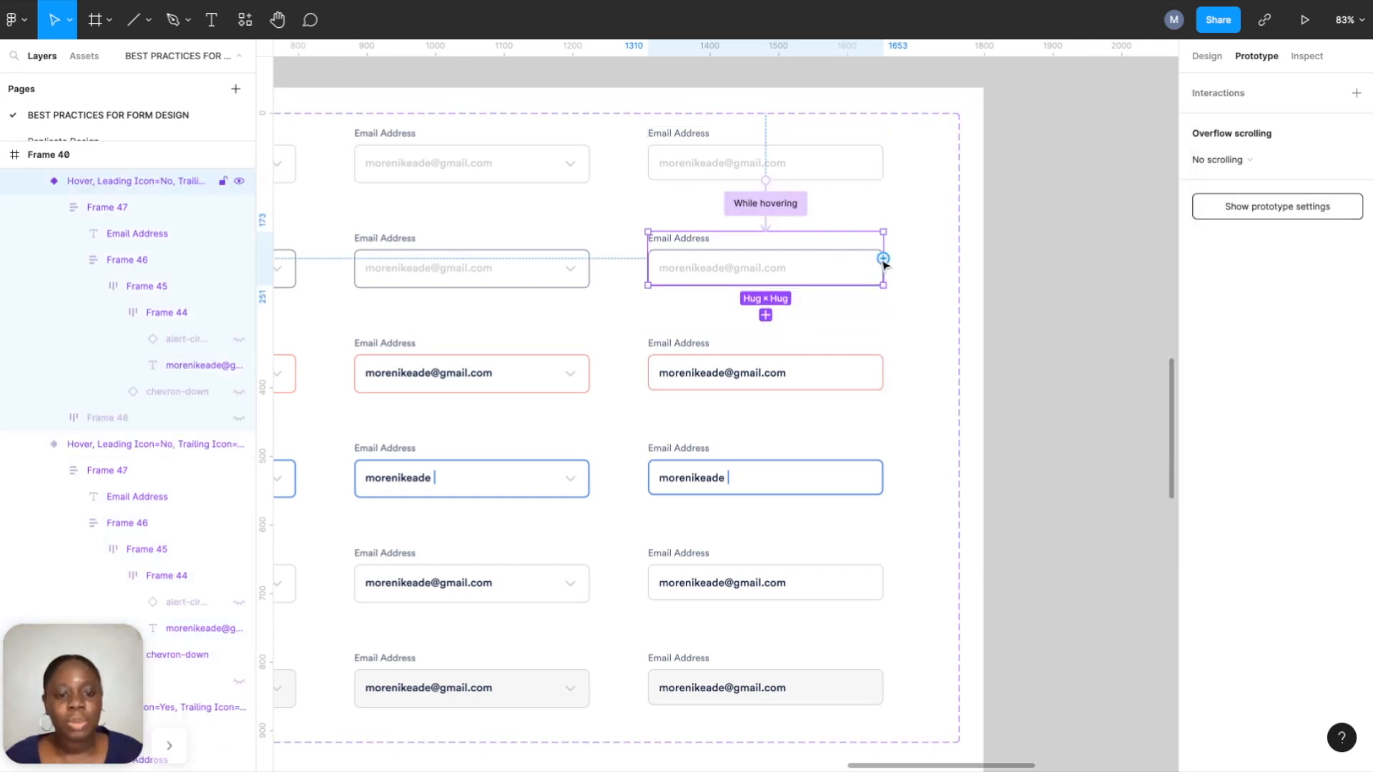
left_click_drag(884, 259, 769, 468)
scroll(832, 449, "down", 3)
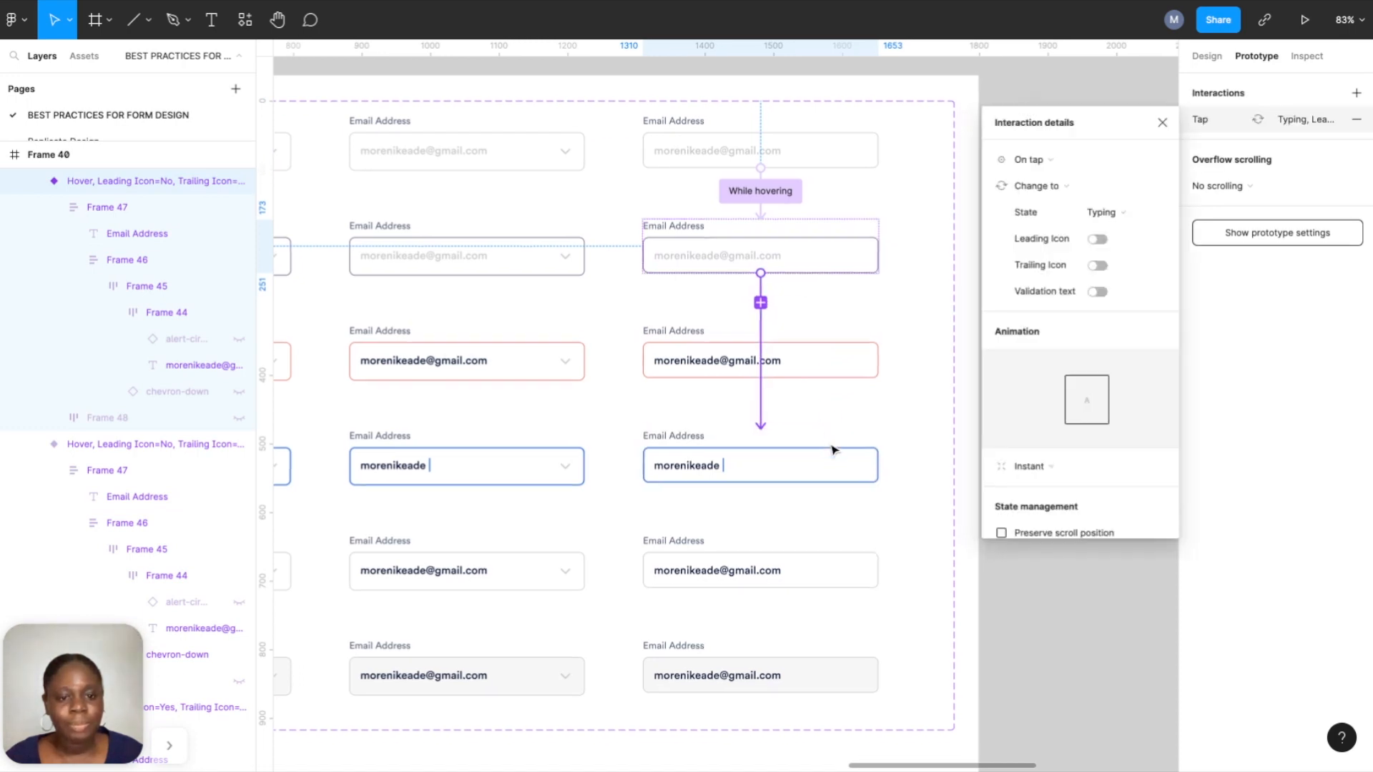
left_click(826, 357)
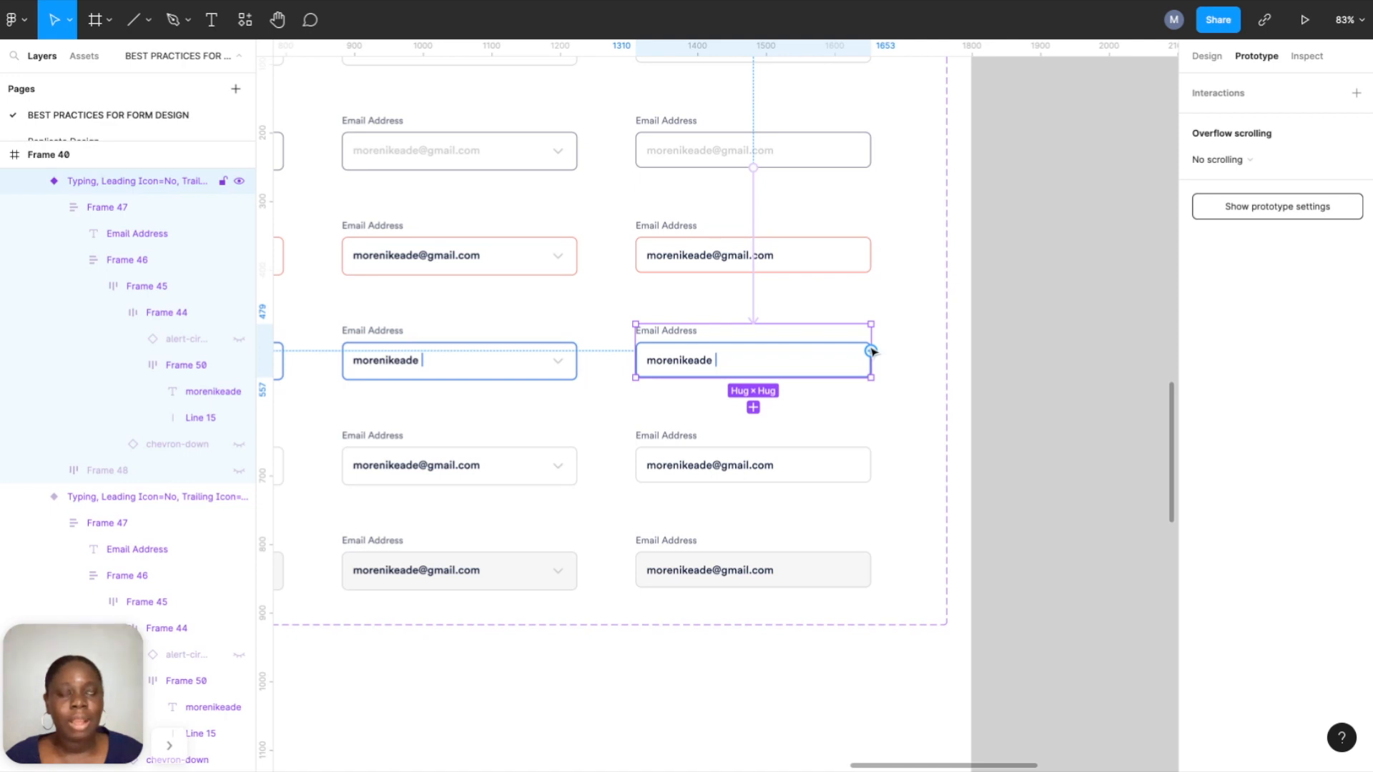
left_click_drag(871, 351, 839, 447)
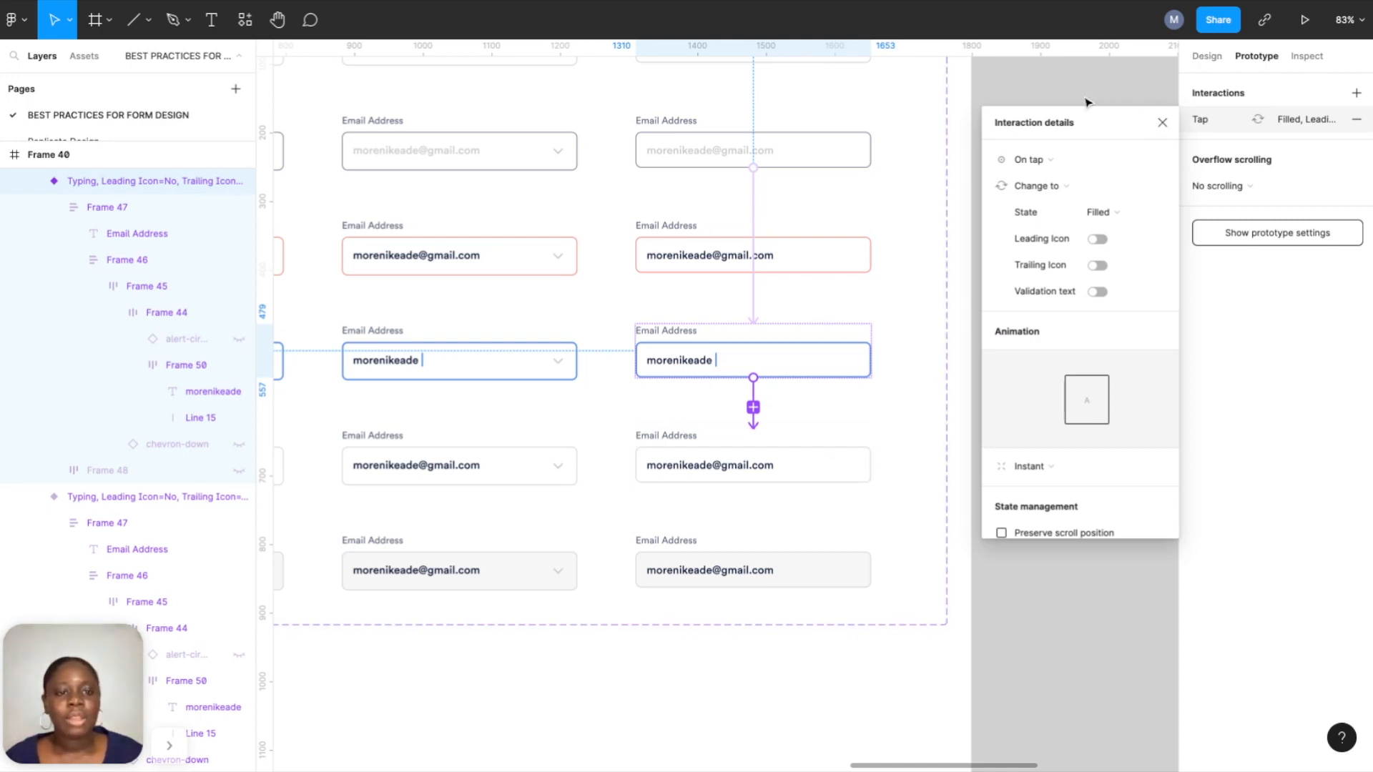
left_click(1160, 124)
scroll(1087, 102, "down", 3)
Delete the existing email field from the phone screen.
scroll(1089, 188, "down", 1)
scroll(1089, 188, "right", 3)
scroll(1088, 187, "up", 1)
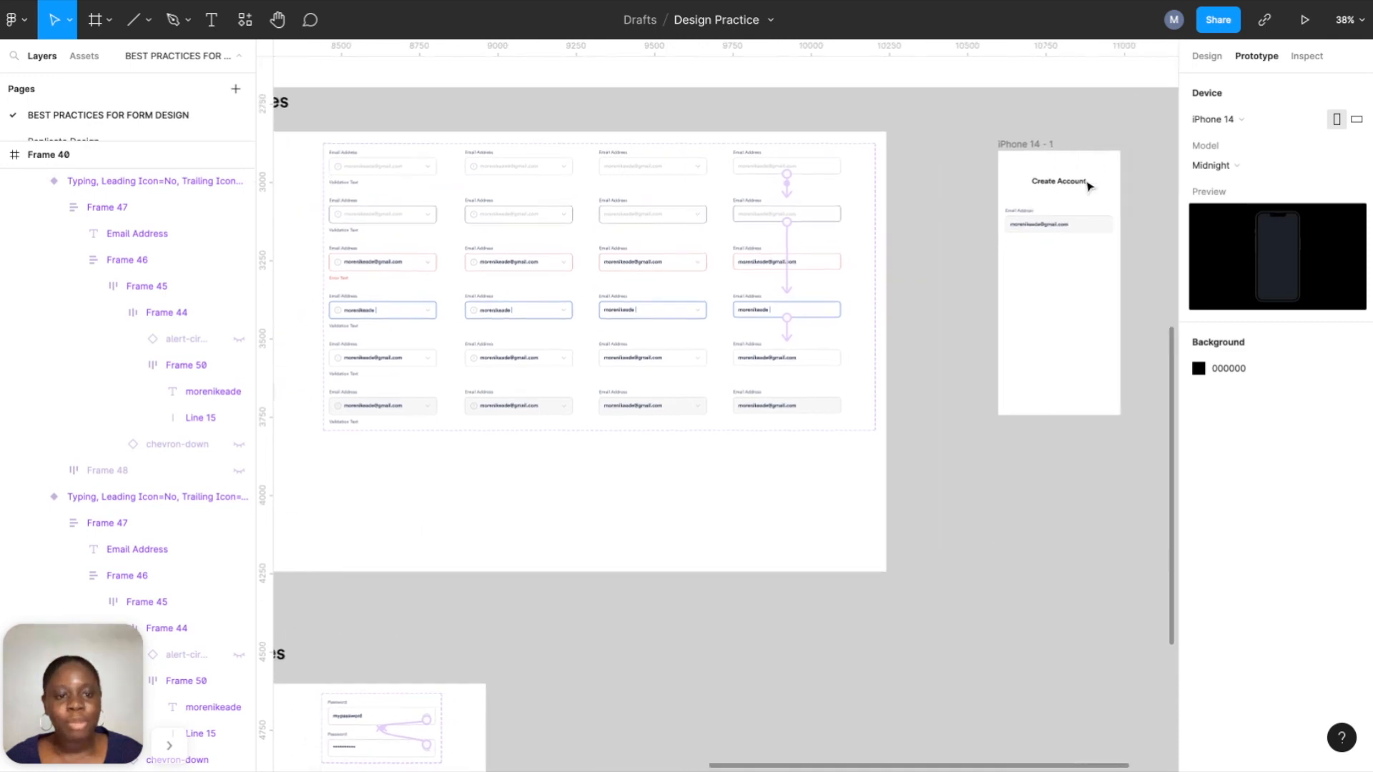
left_click(1064, 229)
key("Delete")
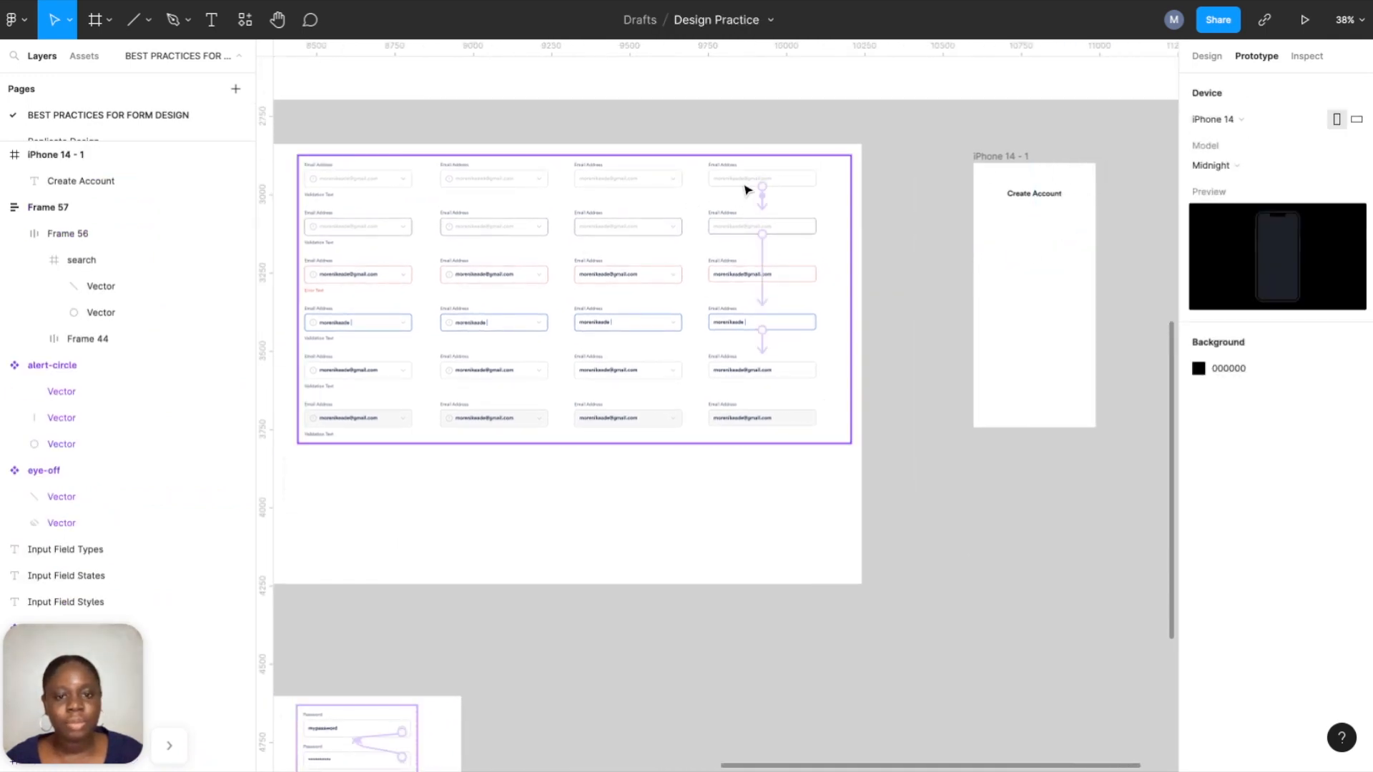
Alt-drag a fresh copy of the Inactive Email Address variant onto the iPhone screen.
left_click(1201, 55)
scroll(1041, 267, "up", 3)
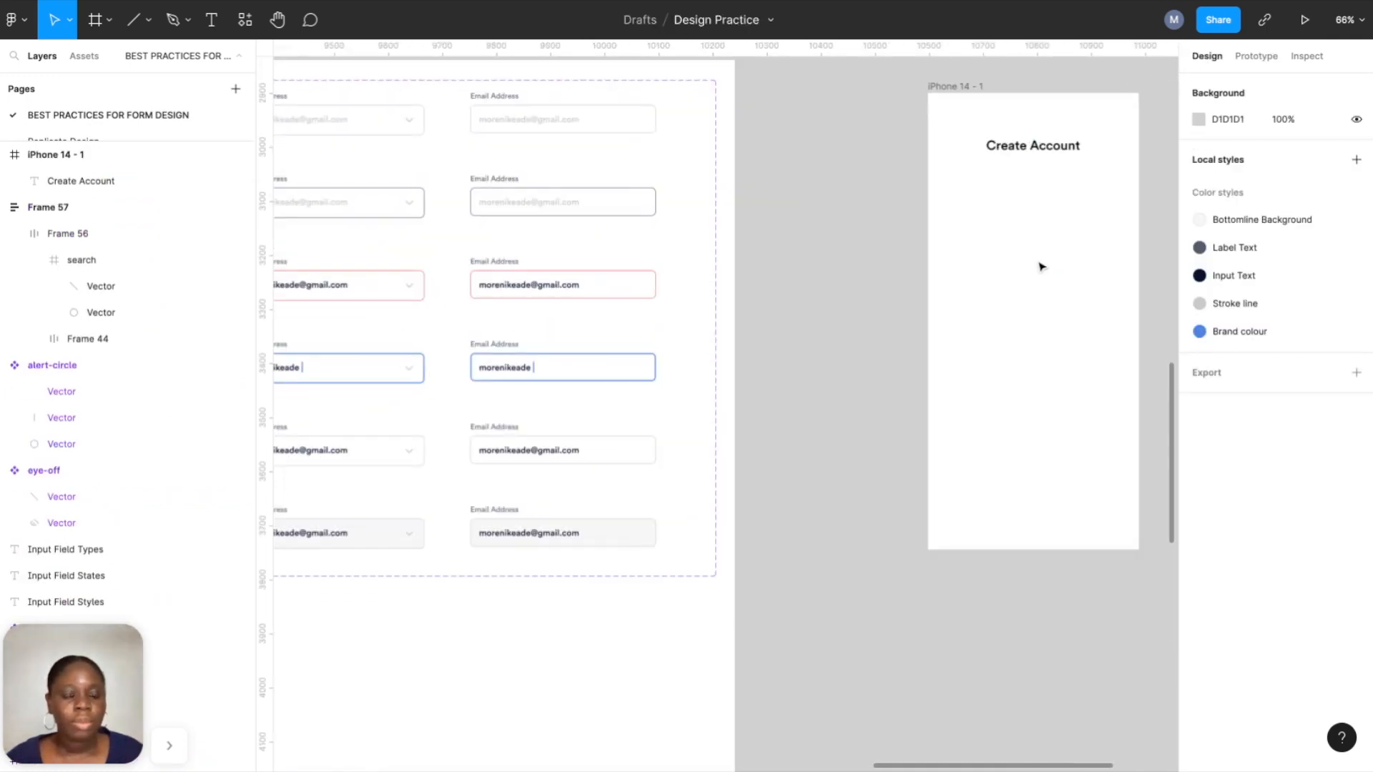
scroll(647, 168, "right", 2)
left_click(494, 149)
left_click_drag(494, 148, 924, 251)
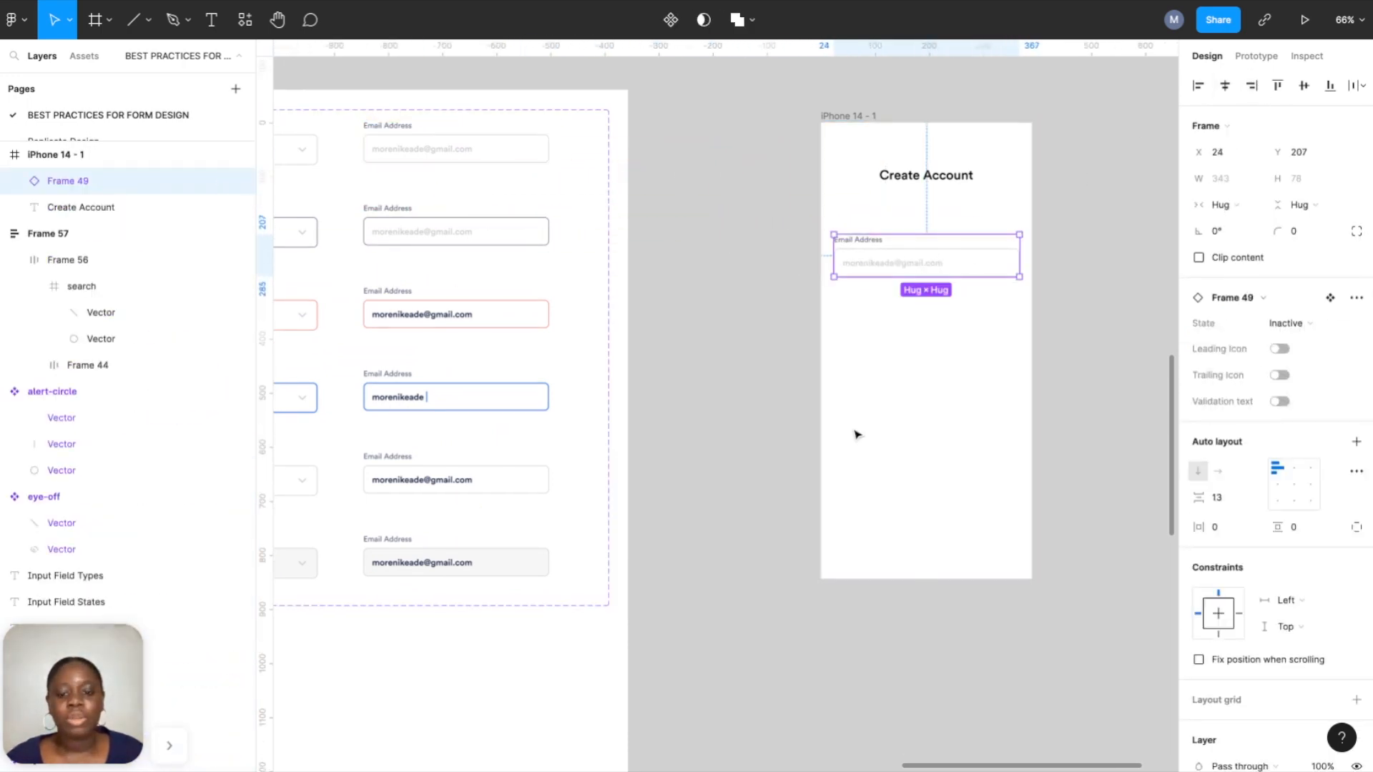
scroll(857, 434, "down", 5)
scroll(855, 429, "down", 3)
scroll(855, 429, "left", 2)
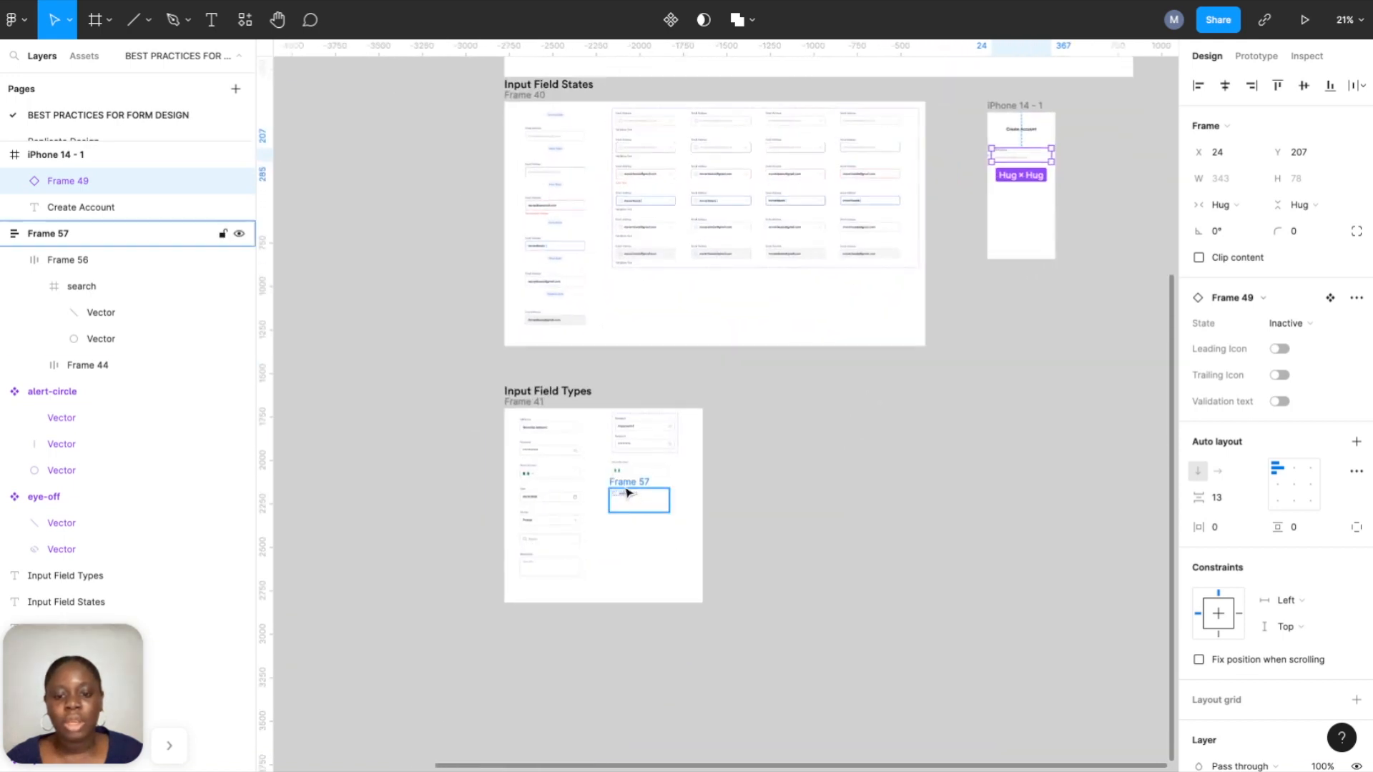
scroll(627, 493, "up", 12)
scroll(803, 432, "right", 3)
scroll(803, 434, "down", 1)
scroll(803, 435, "up", 3)
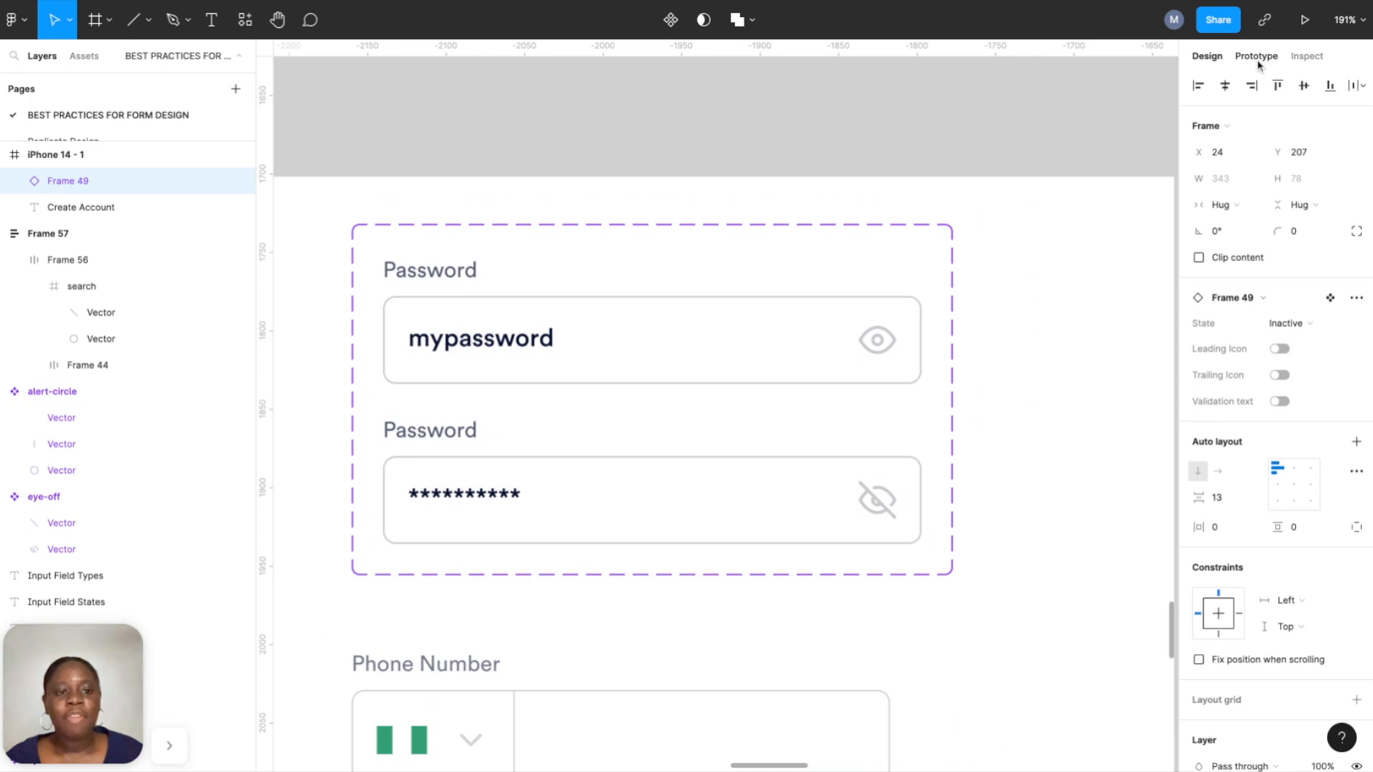
Move the Password component set below Frame 57 and add a third variant.
left_click(1257, 56)
left_click(954, 407)
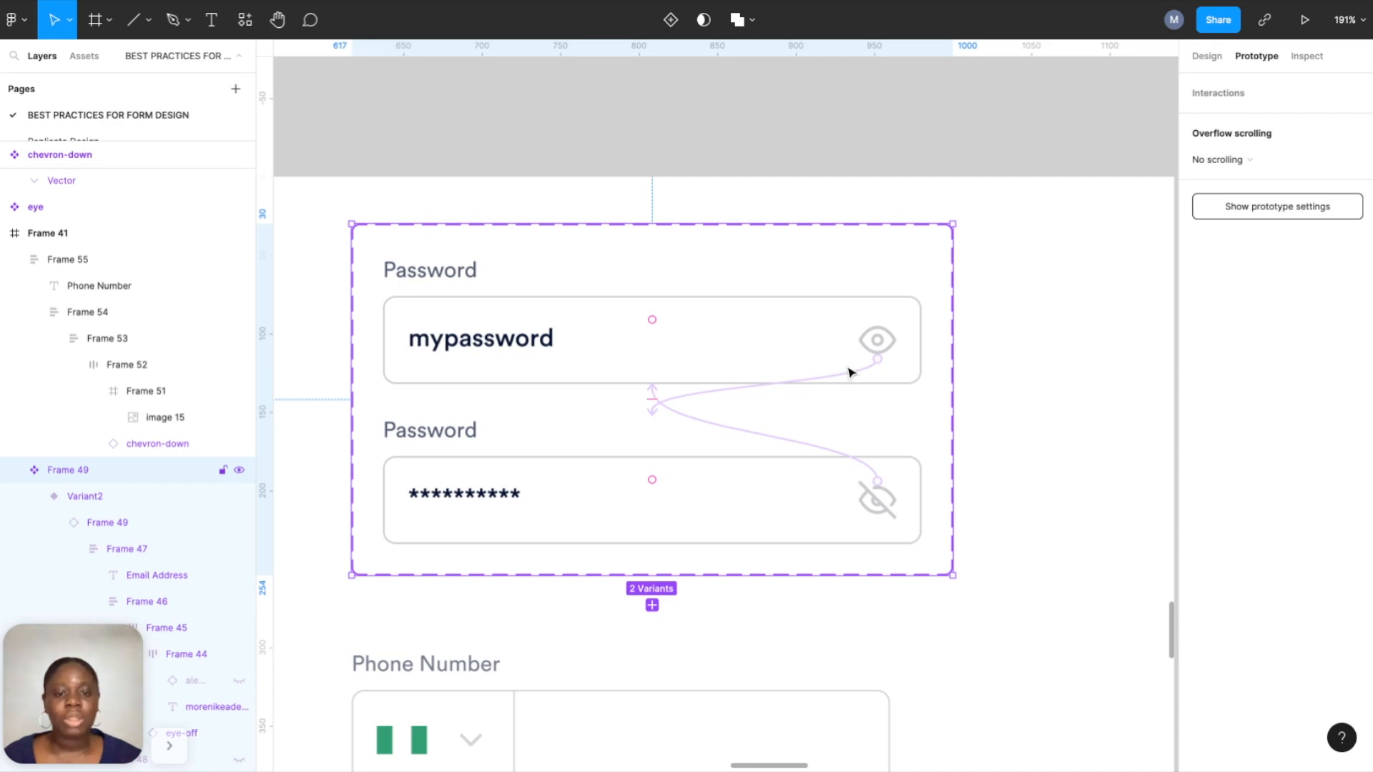
scroll(719, 273, "down", 8)
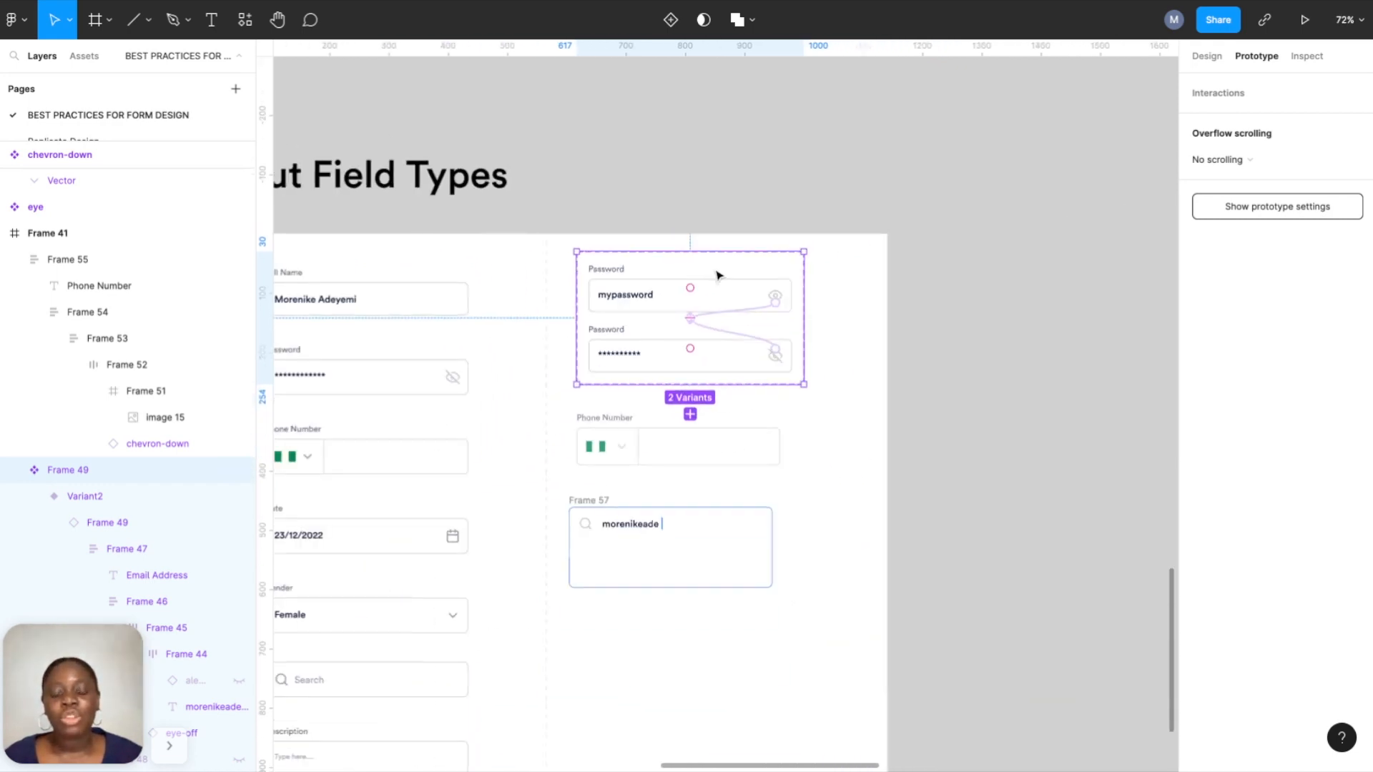
left_click_drag(683, 71, 701, 520)
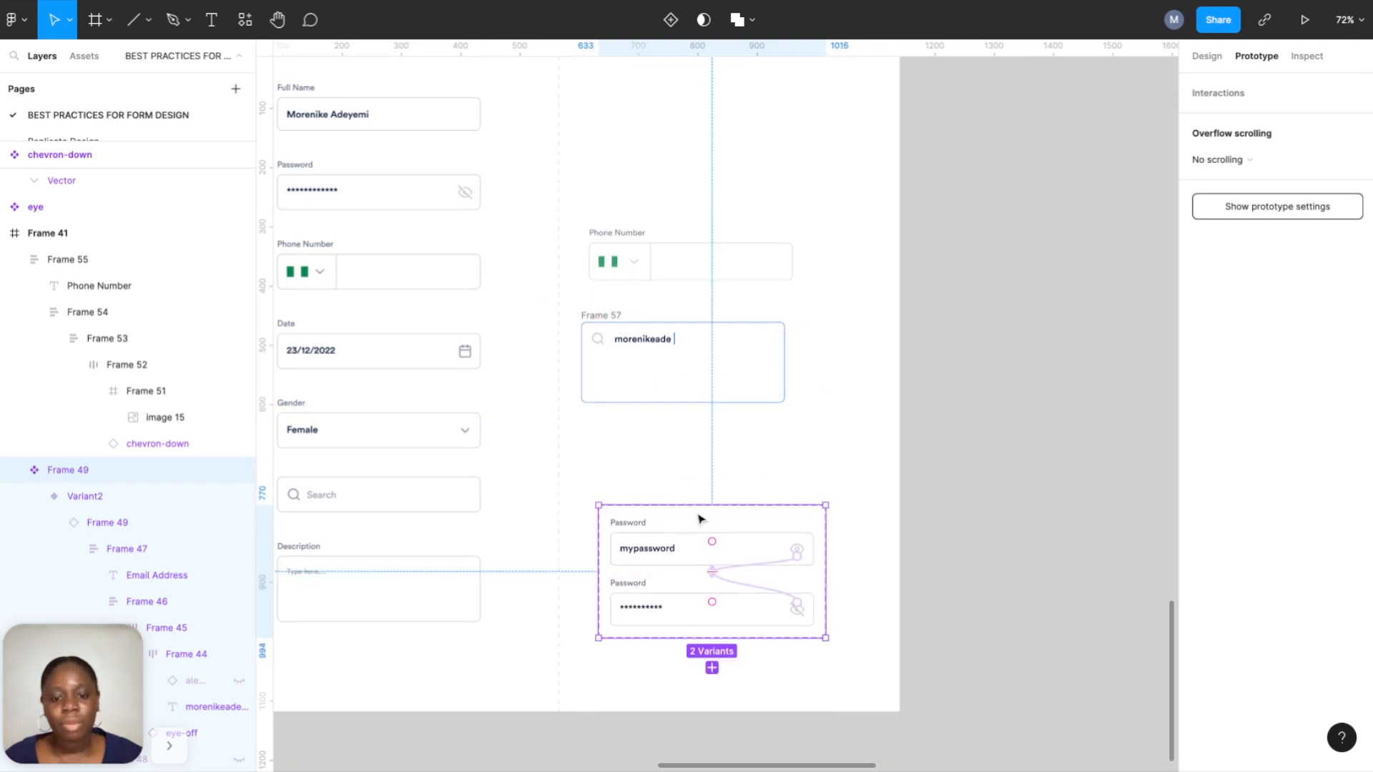
left_click(712, 667)
scroll(714, 613, "down", 2)
scroll(715, 613, "up", 10)
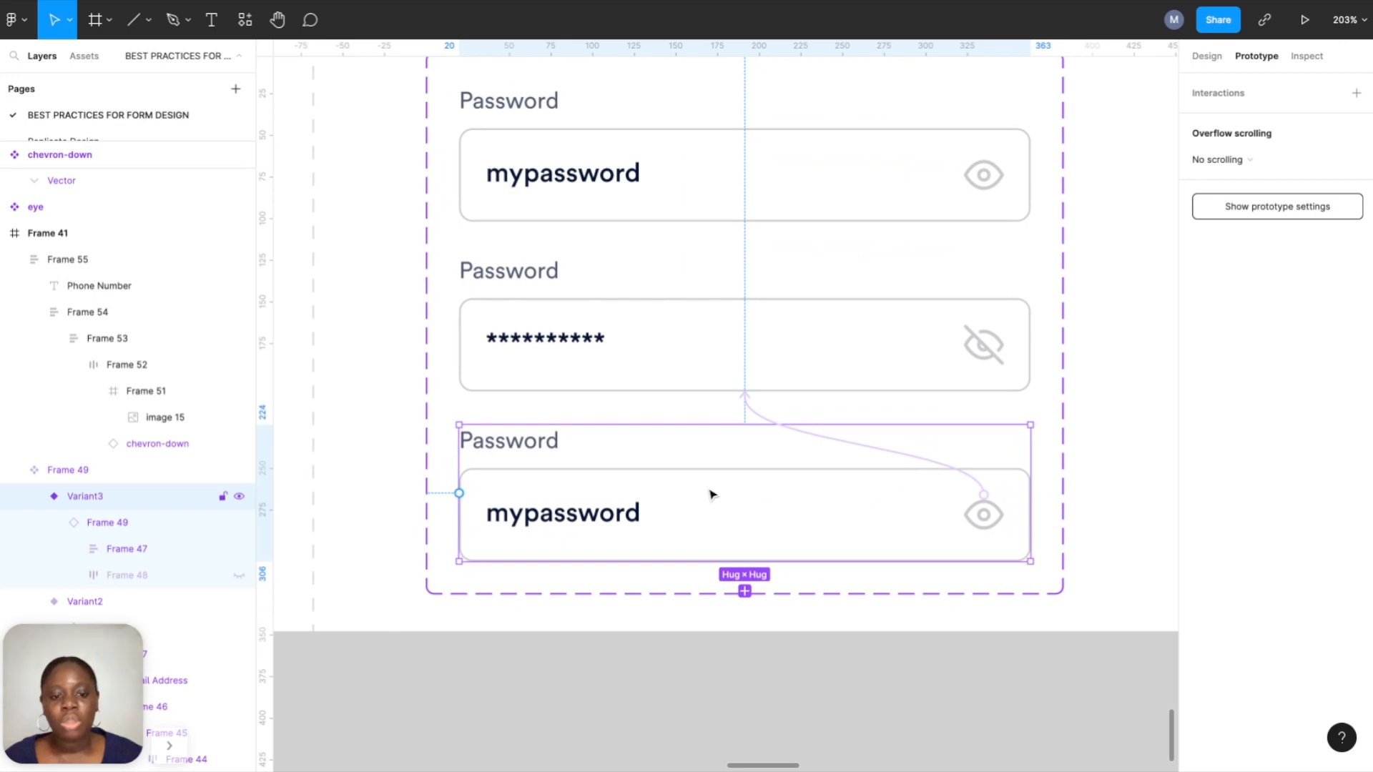
Make the mypassword text in Variant3 light grey as placeholder text.
left_click(1091, 426)
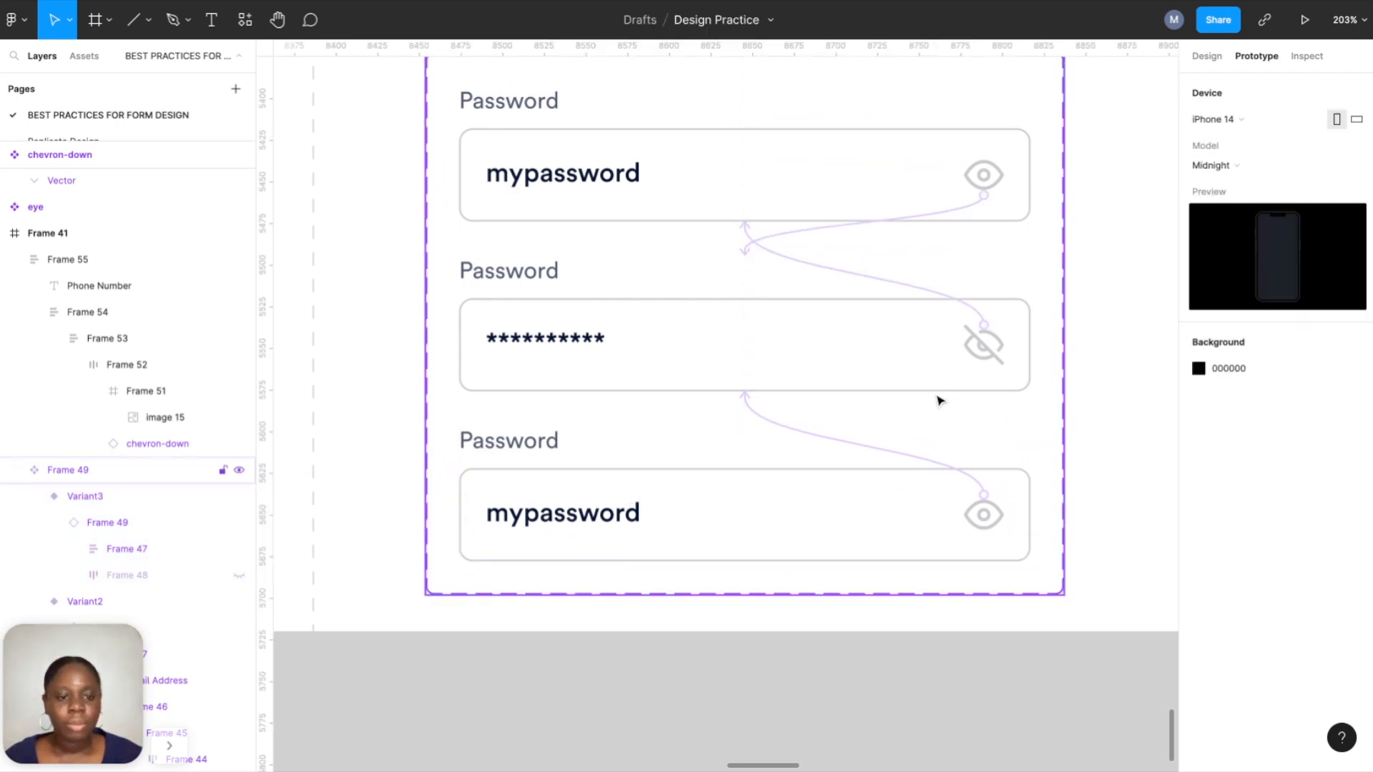
left_click(882, 450)
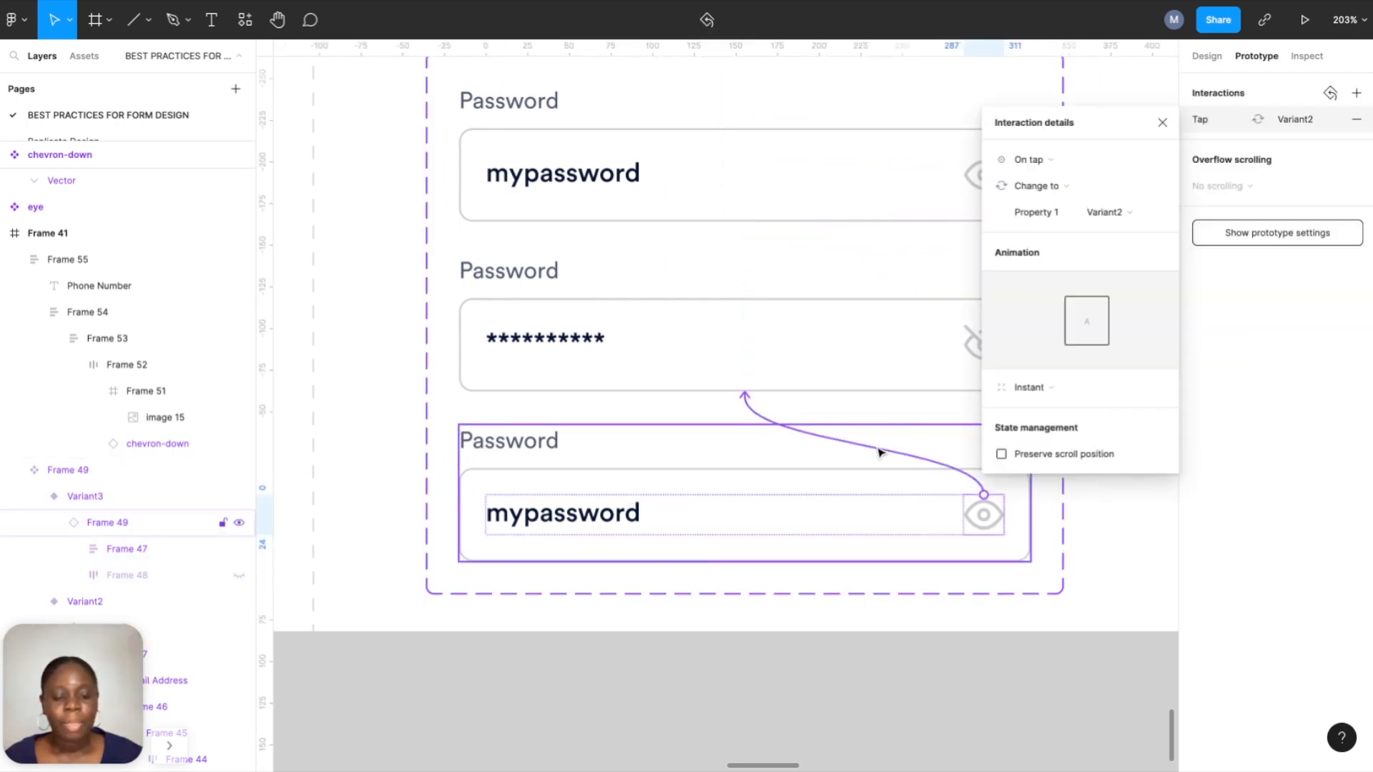
key("Delete")
double_click(610, 518)
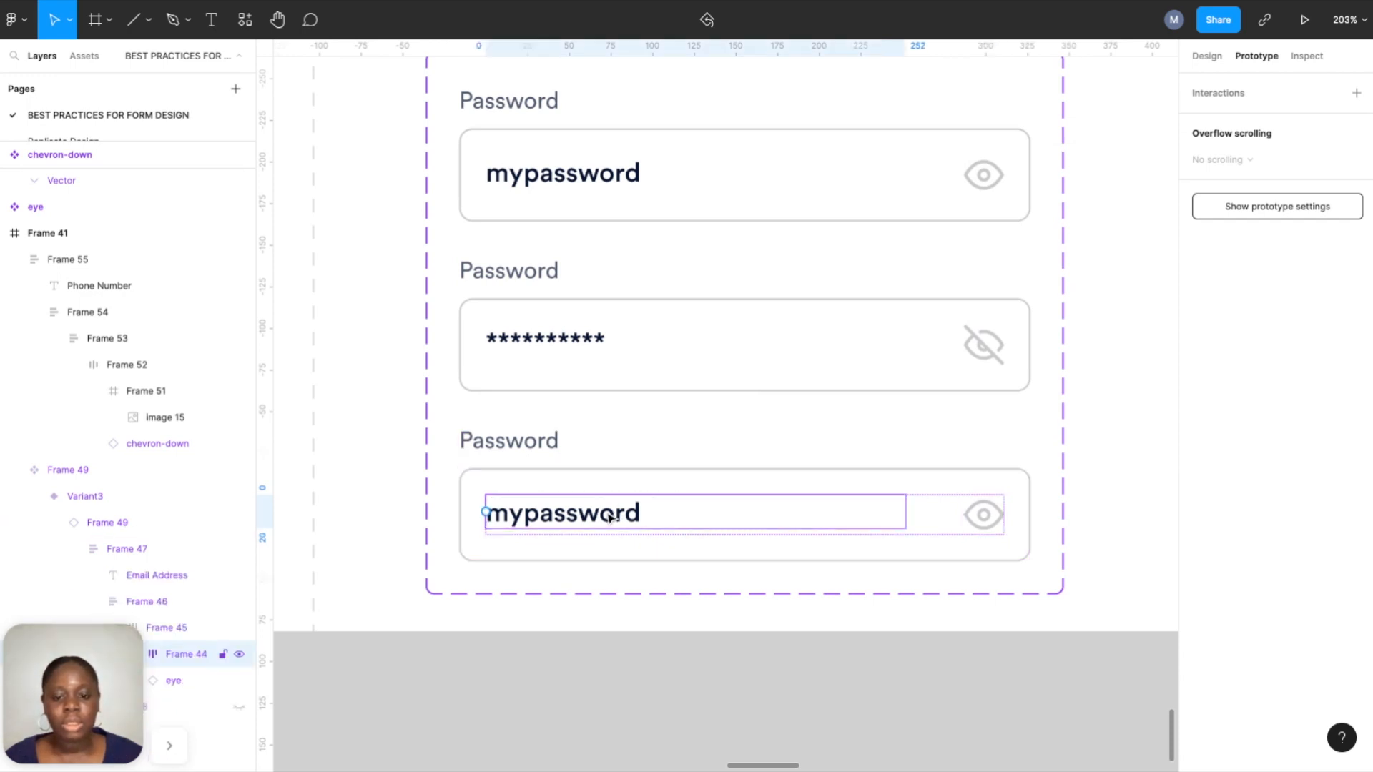
left_click(1208, 56)
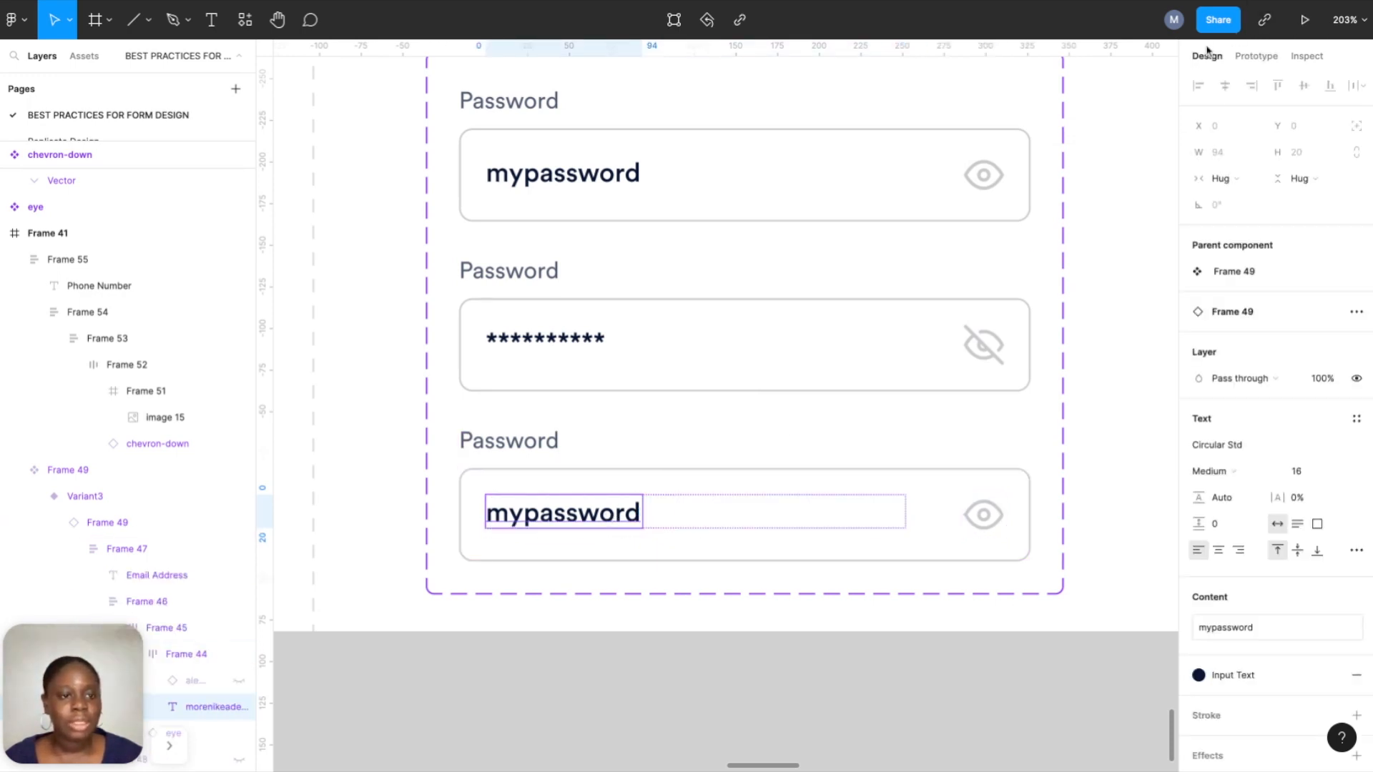
left_click(1238, 673)
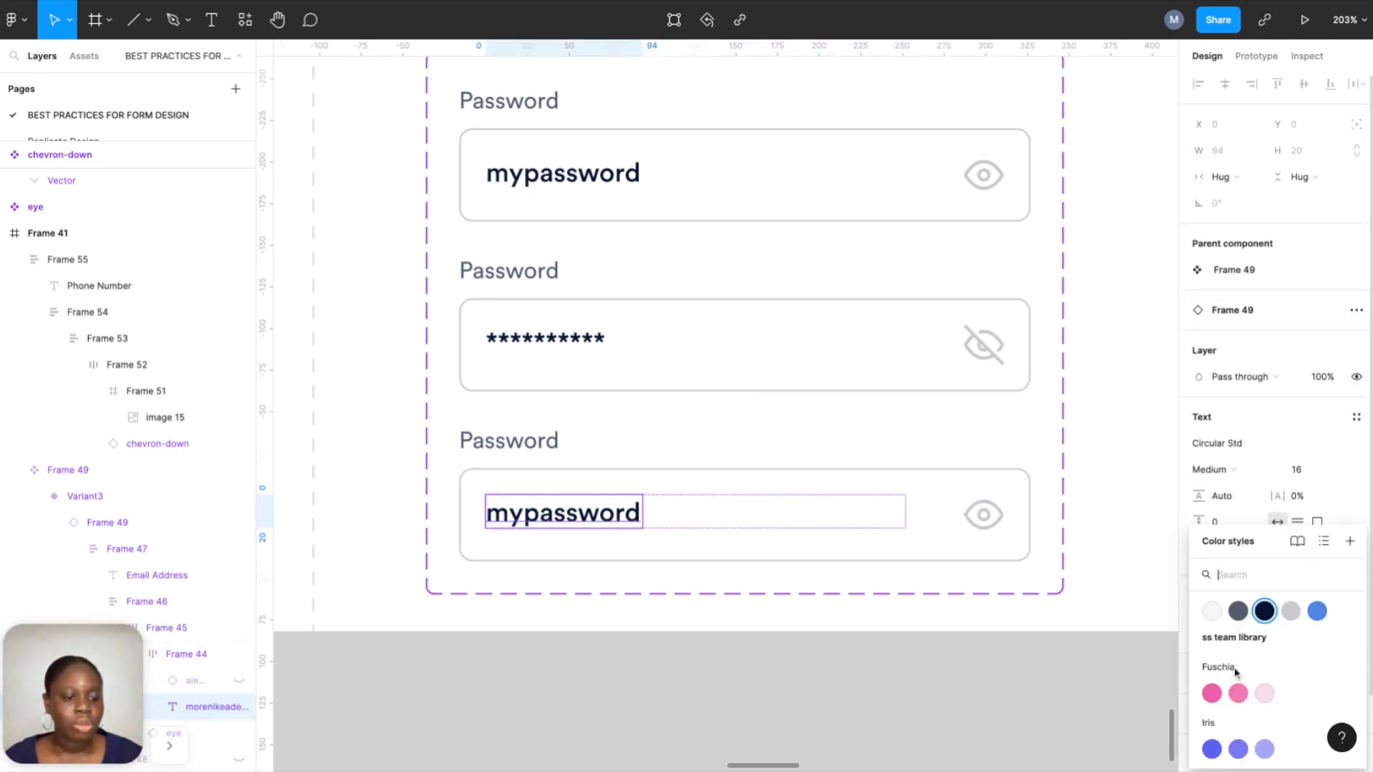
left_click(1296, 612)
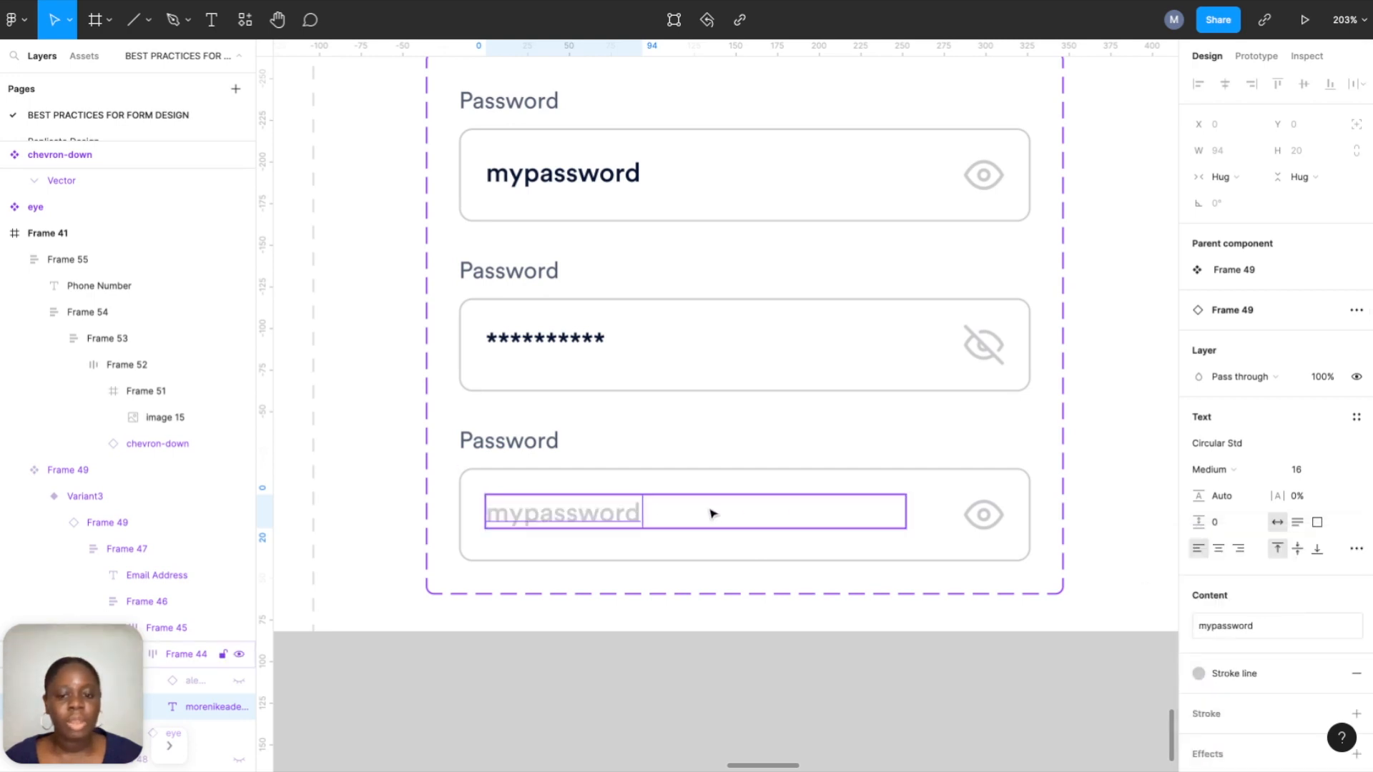
left_click(635, 640)
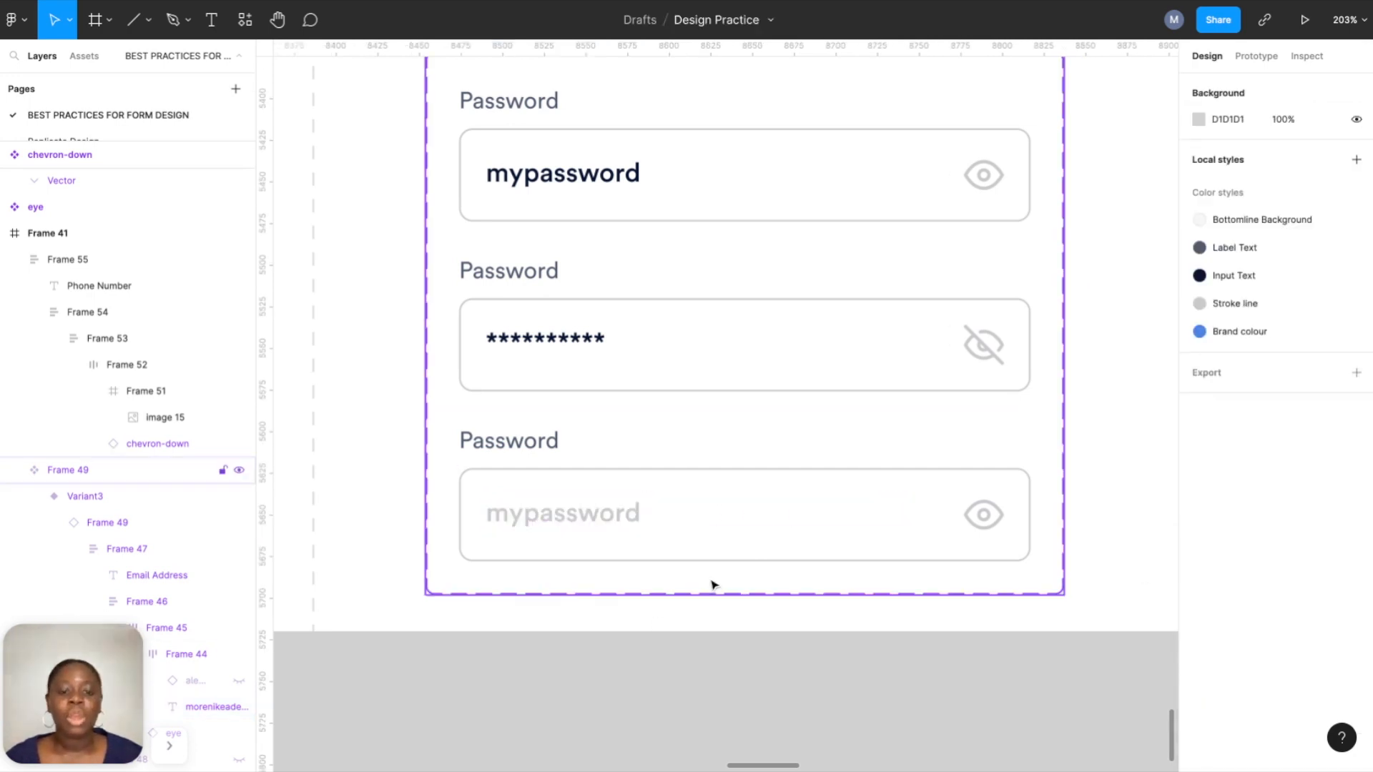
Prototype Variant3 to change to the Default password variant on tap.
scroll(744, 561, "down", 3)
left_click(745, 554)
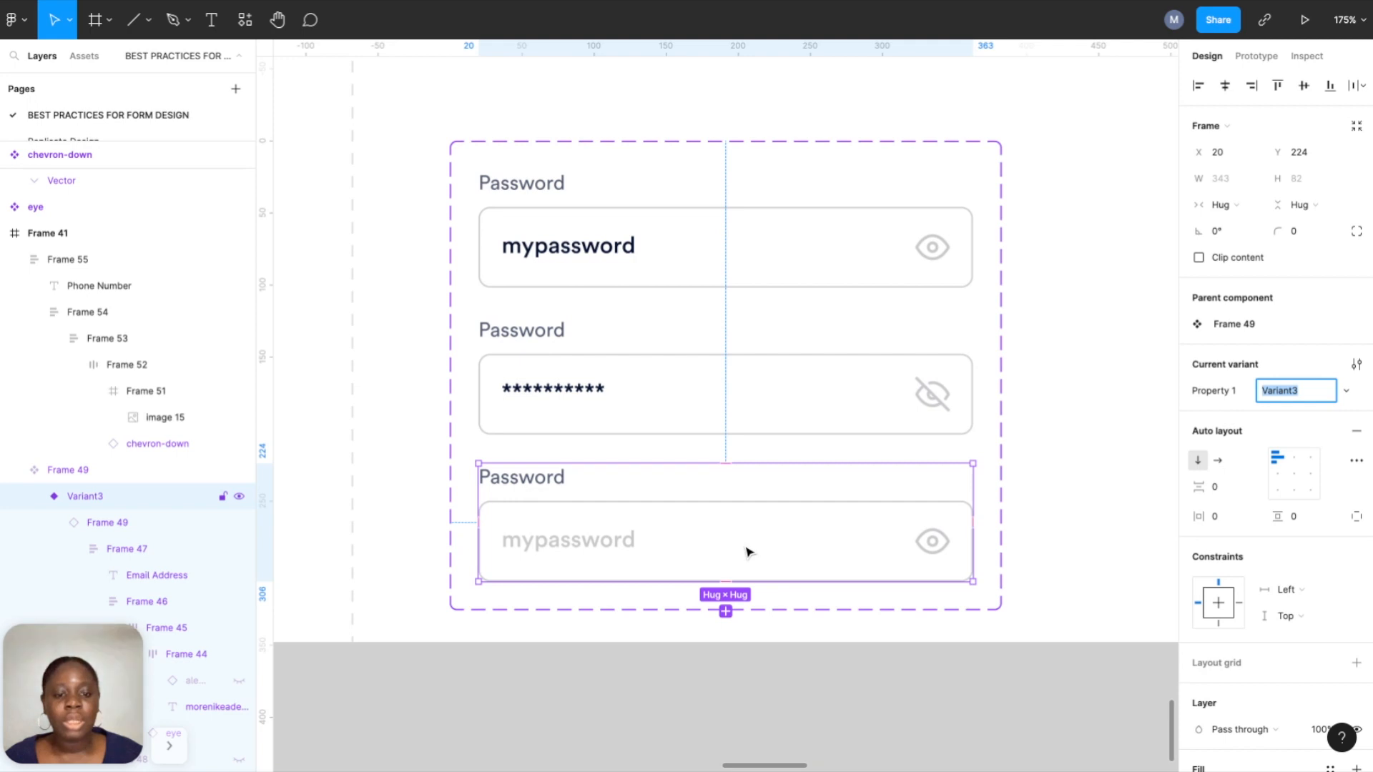
left_click(1257, 57)
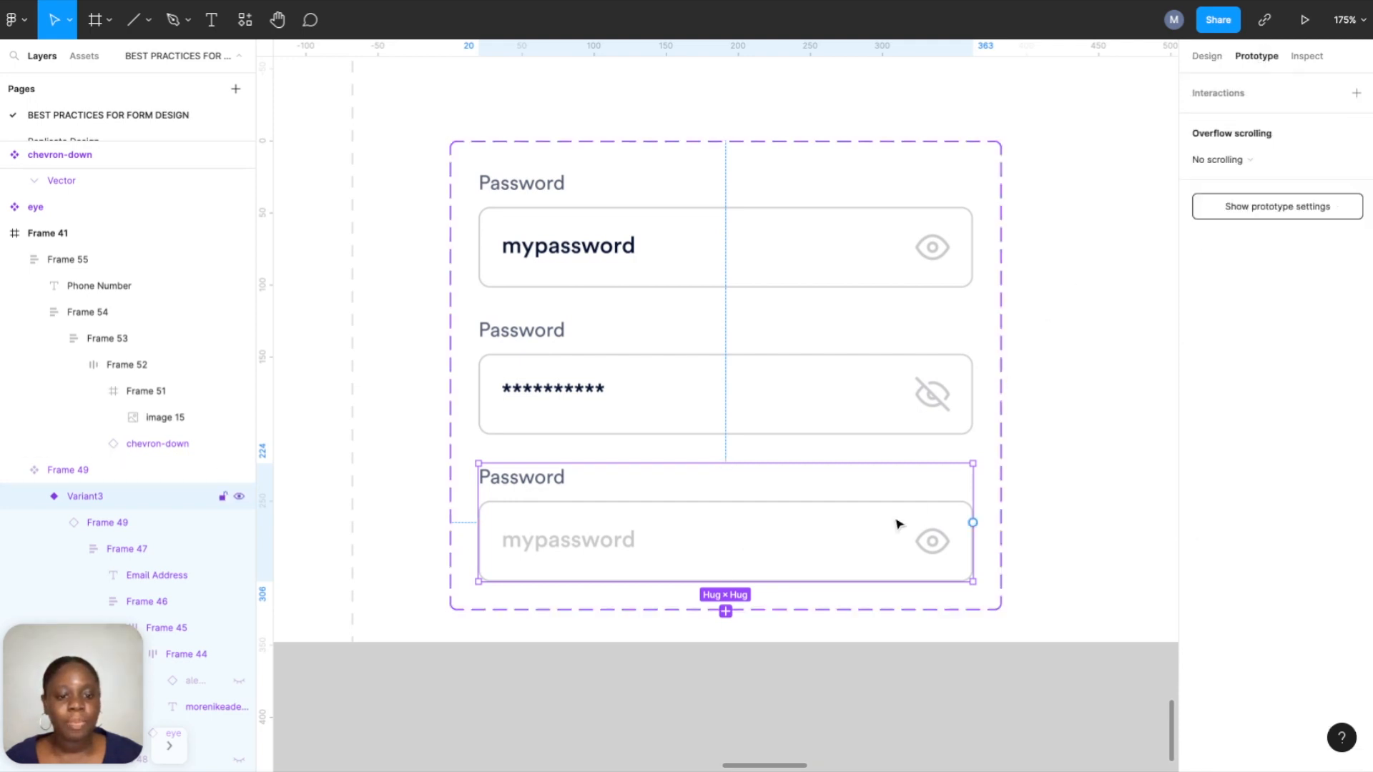
left_click_drag(973, 523, 733, 261)
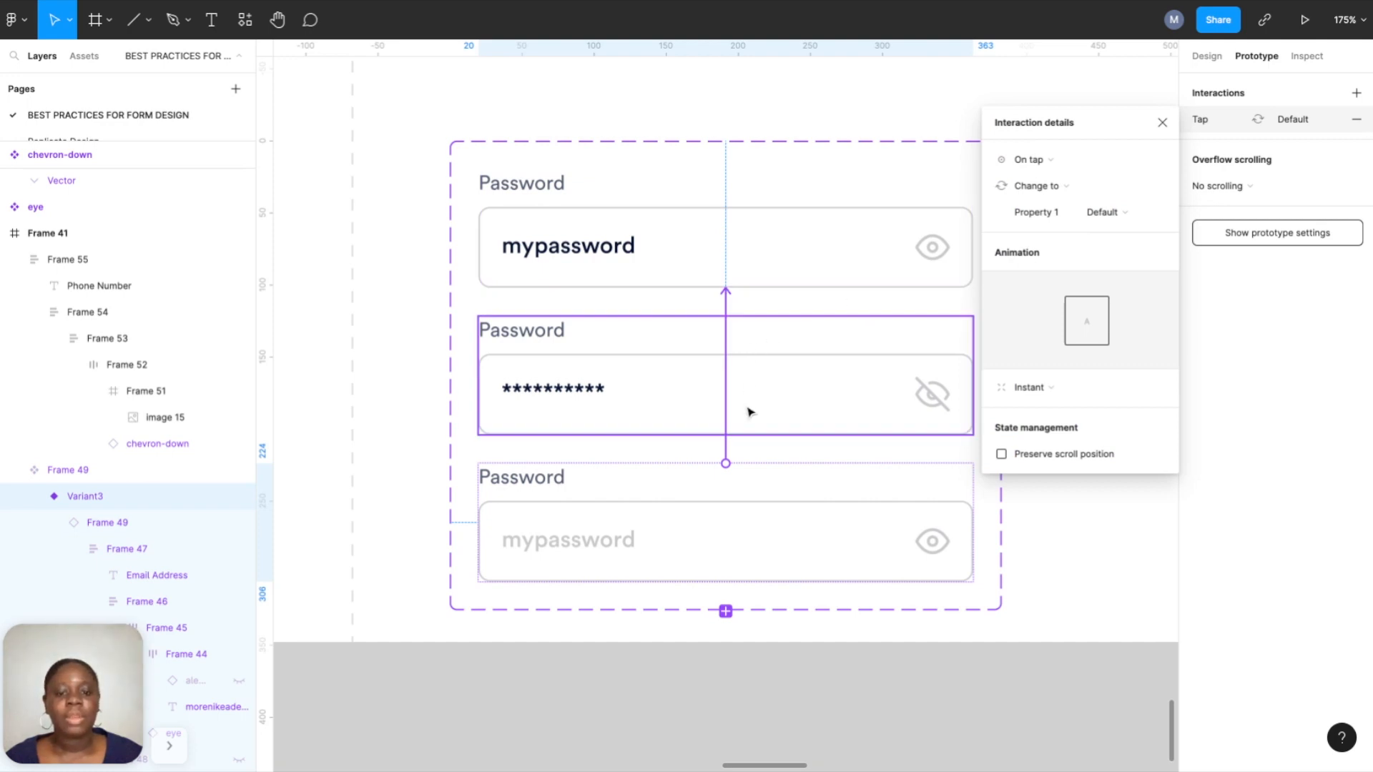
scroll(630, 571, "down", 10)
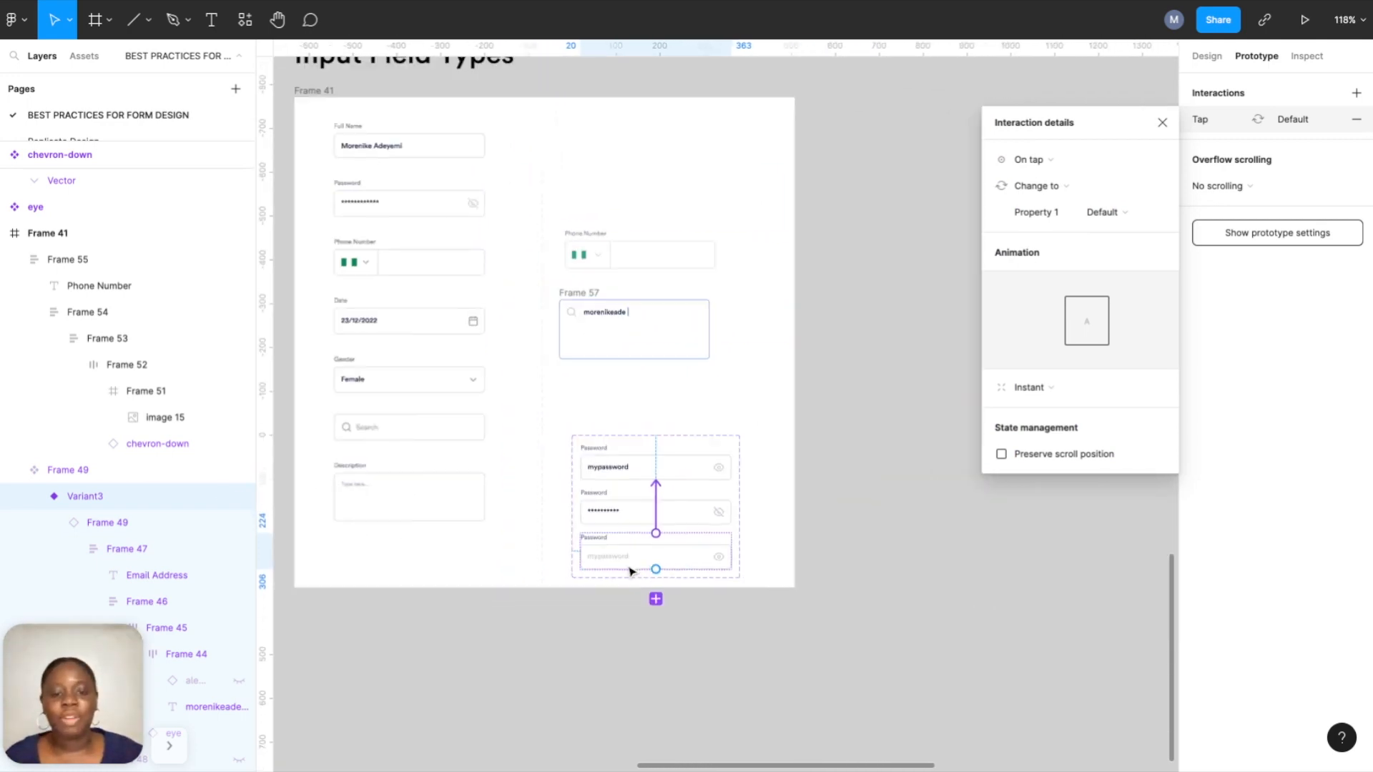
left_click(1208, 56)
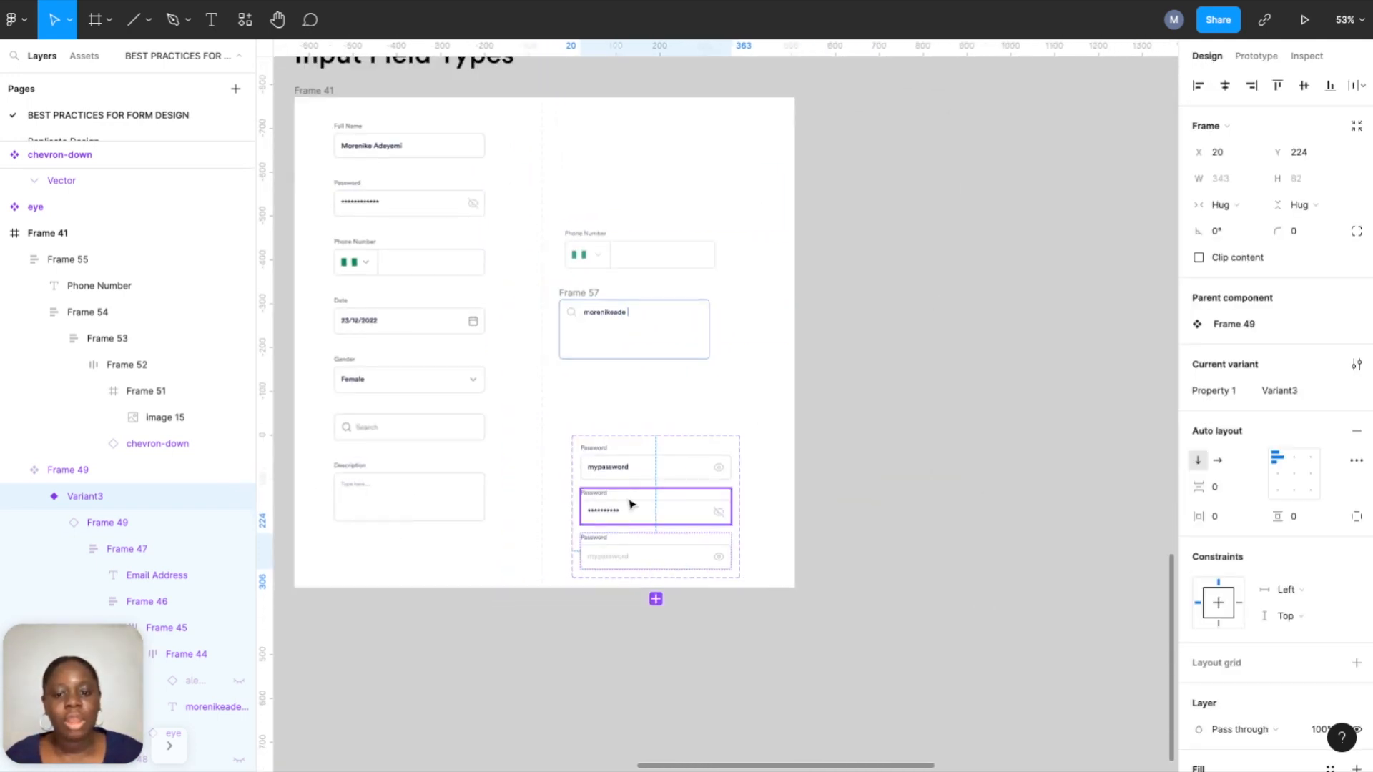
left_click(610, 623)
left_click(618, 569)
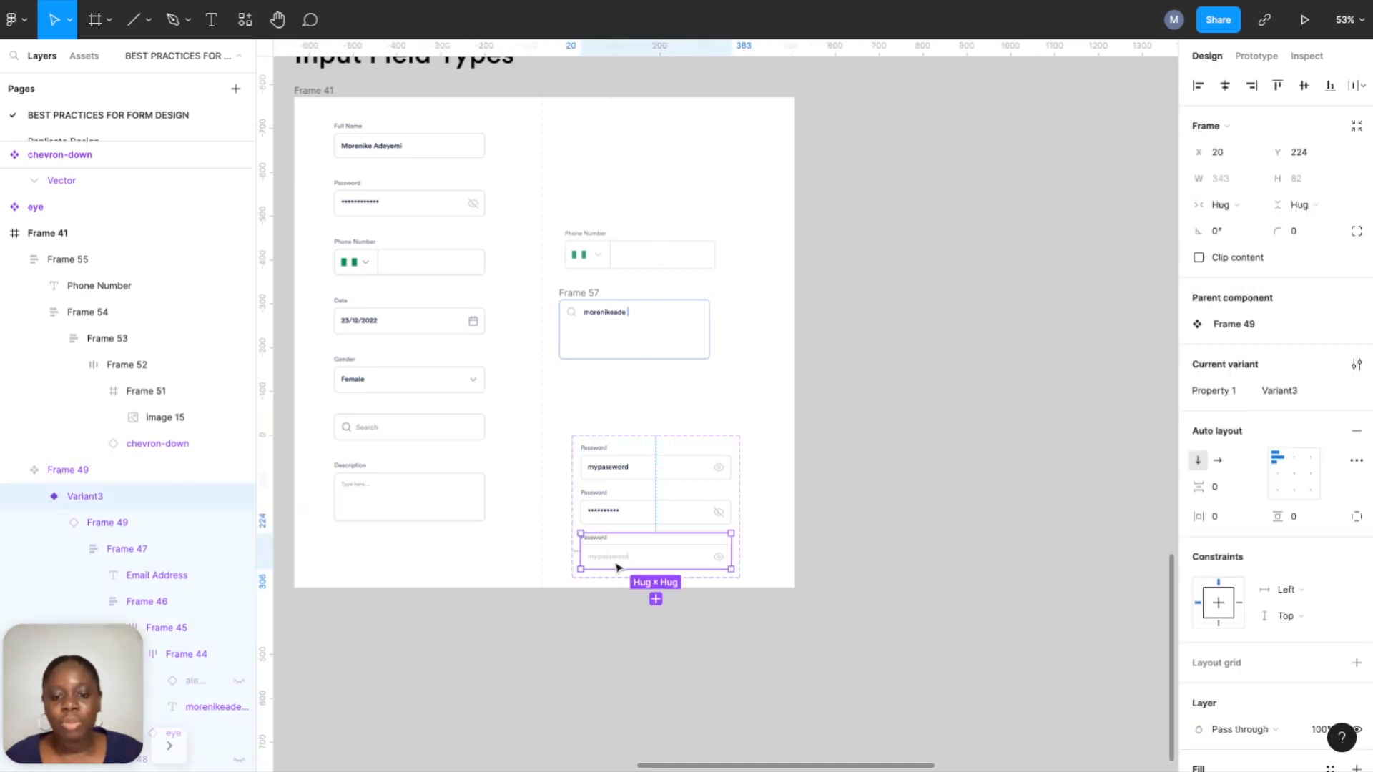
Paste the password field into iPhone 14 - 1 and place it below the email field.
scroll(615, 567, "right", 10)
scroll(616, 568, "up", 10)
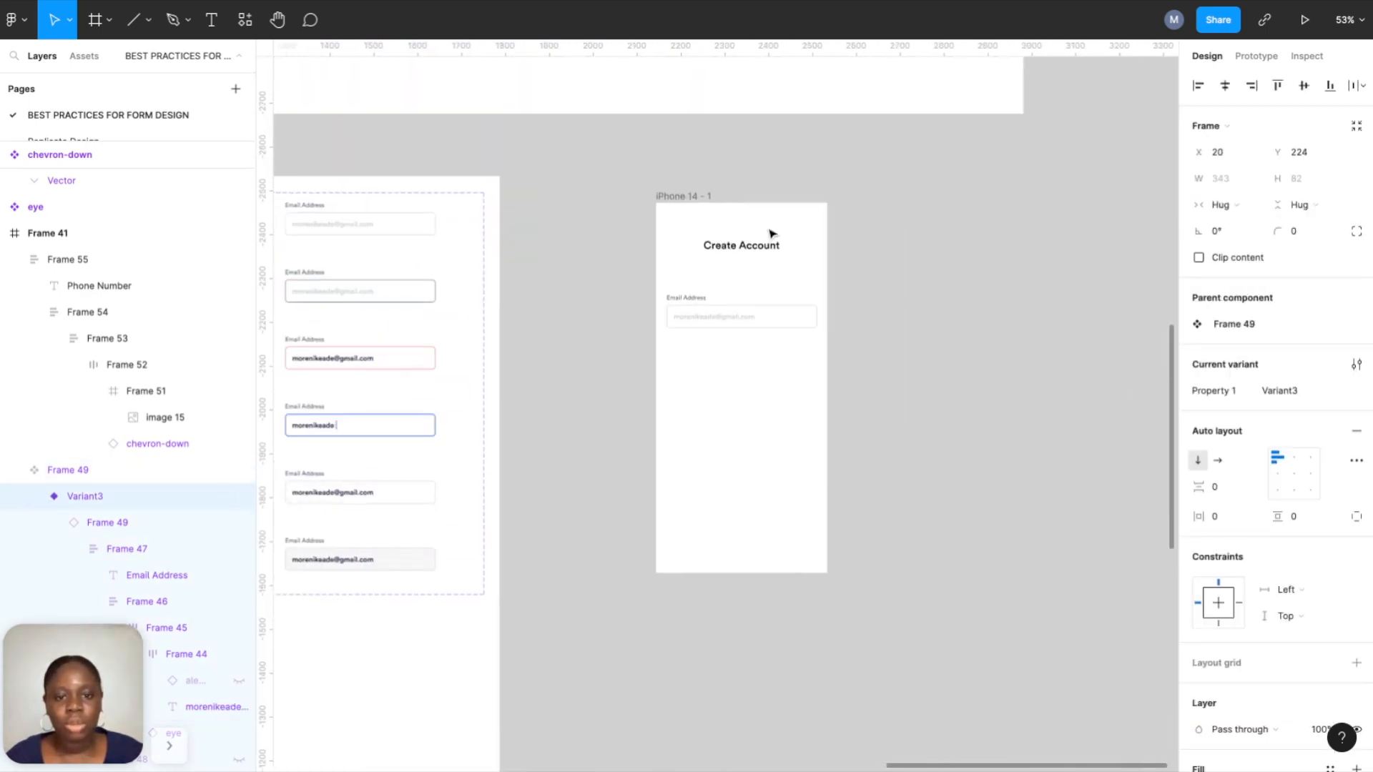
left_click(686, 206)
key("ctrl+v")
scroll(762, 433, "up", 5)
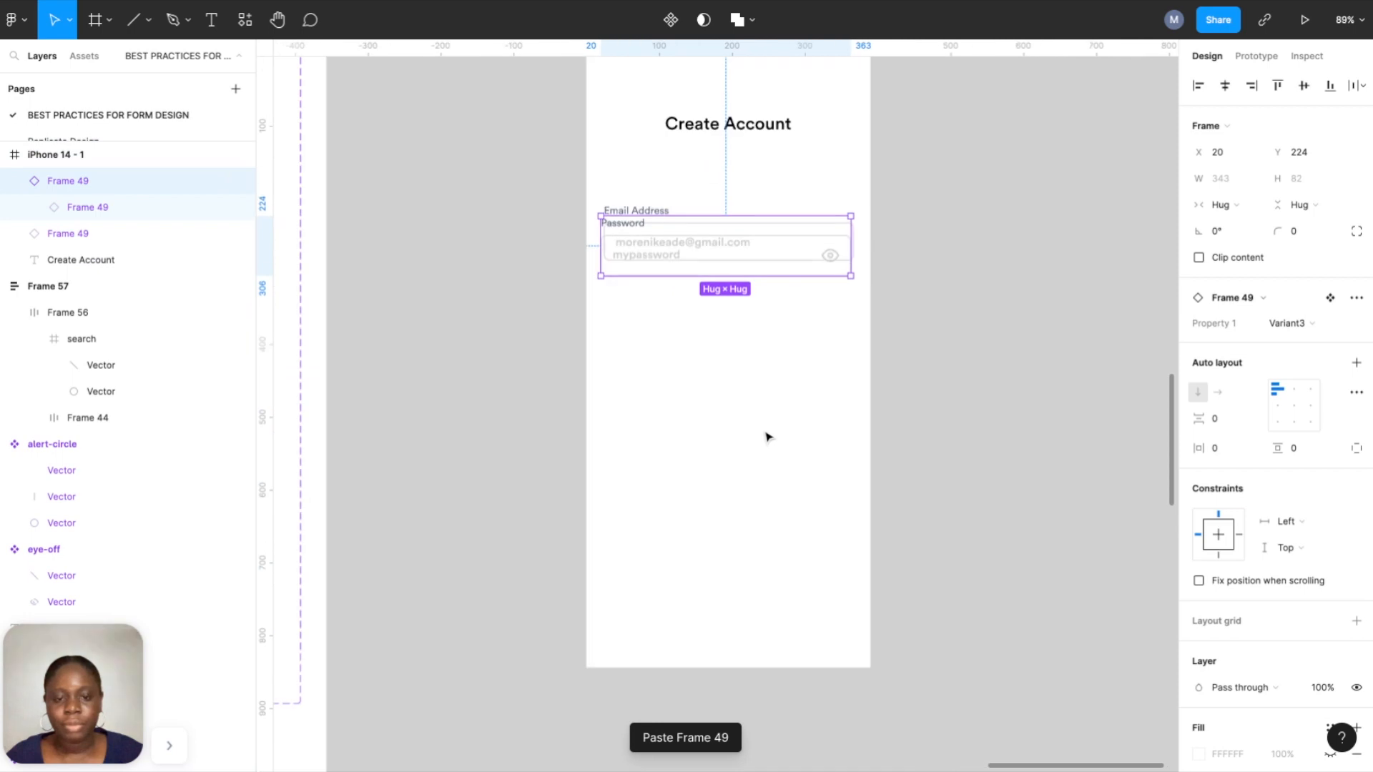
left_click_drag(724, 252, 726, 312)
Align the email and password fields on their horizontal centres.
left_click(729, 254, "shift")
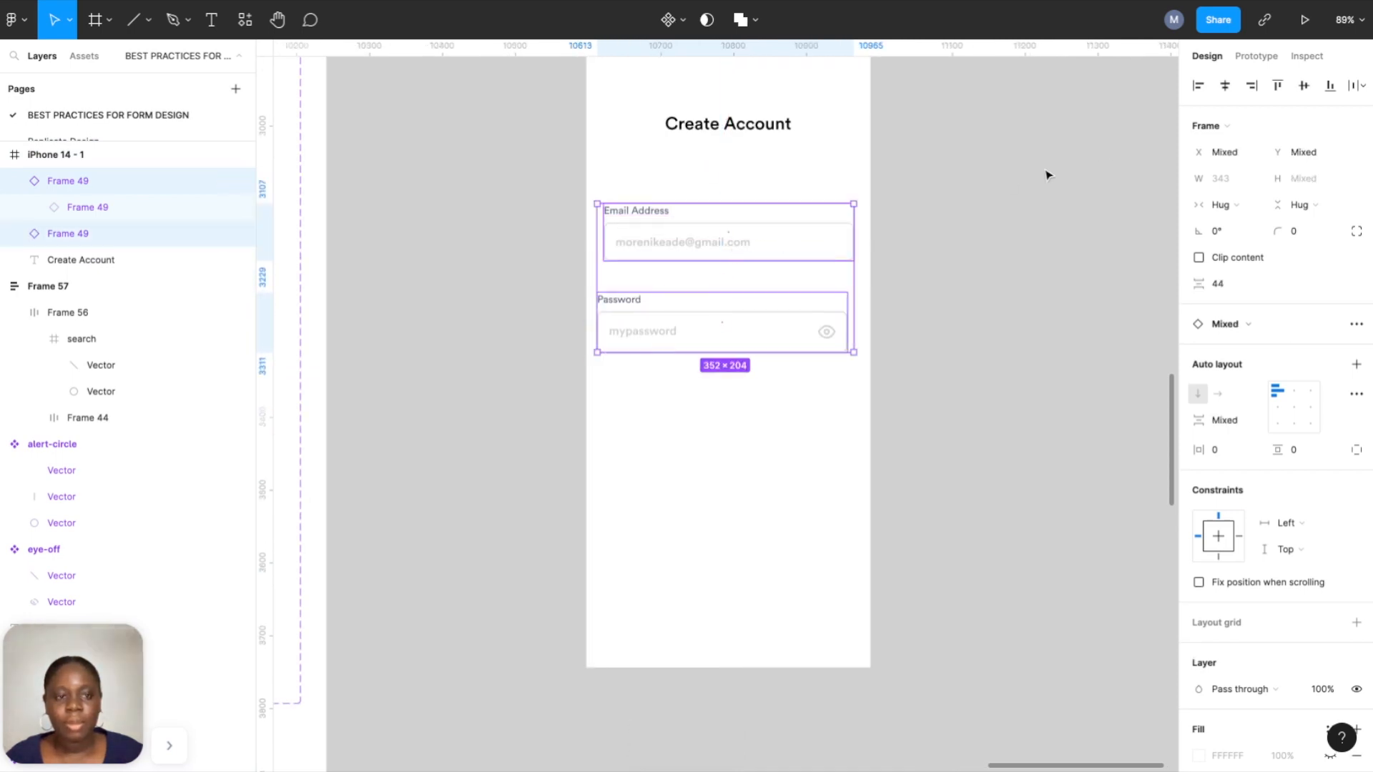
left_click(1226, 86)
left_click(1027, 199)
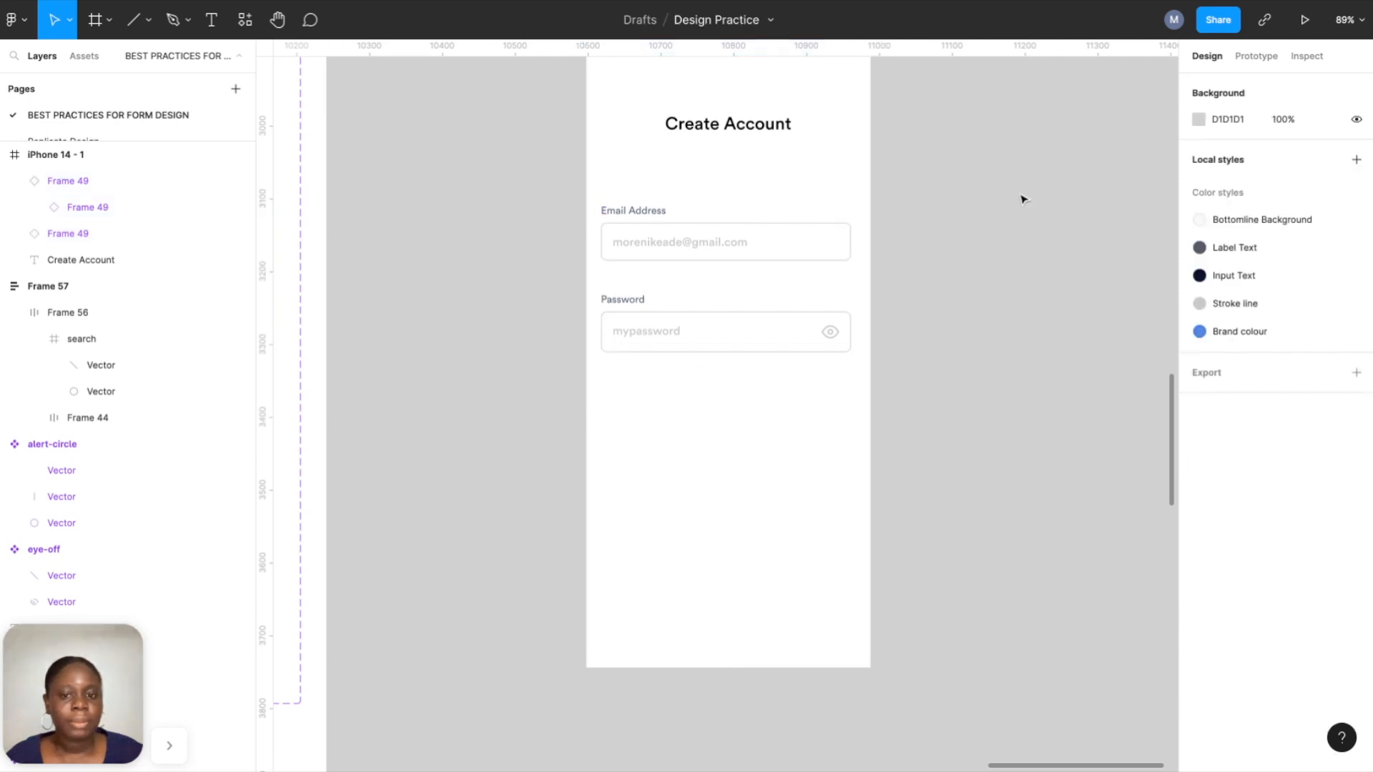
left_click(821, 236)
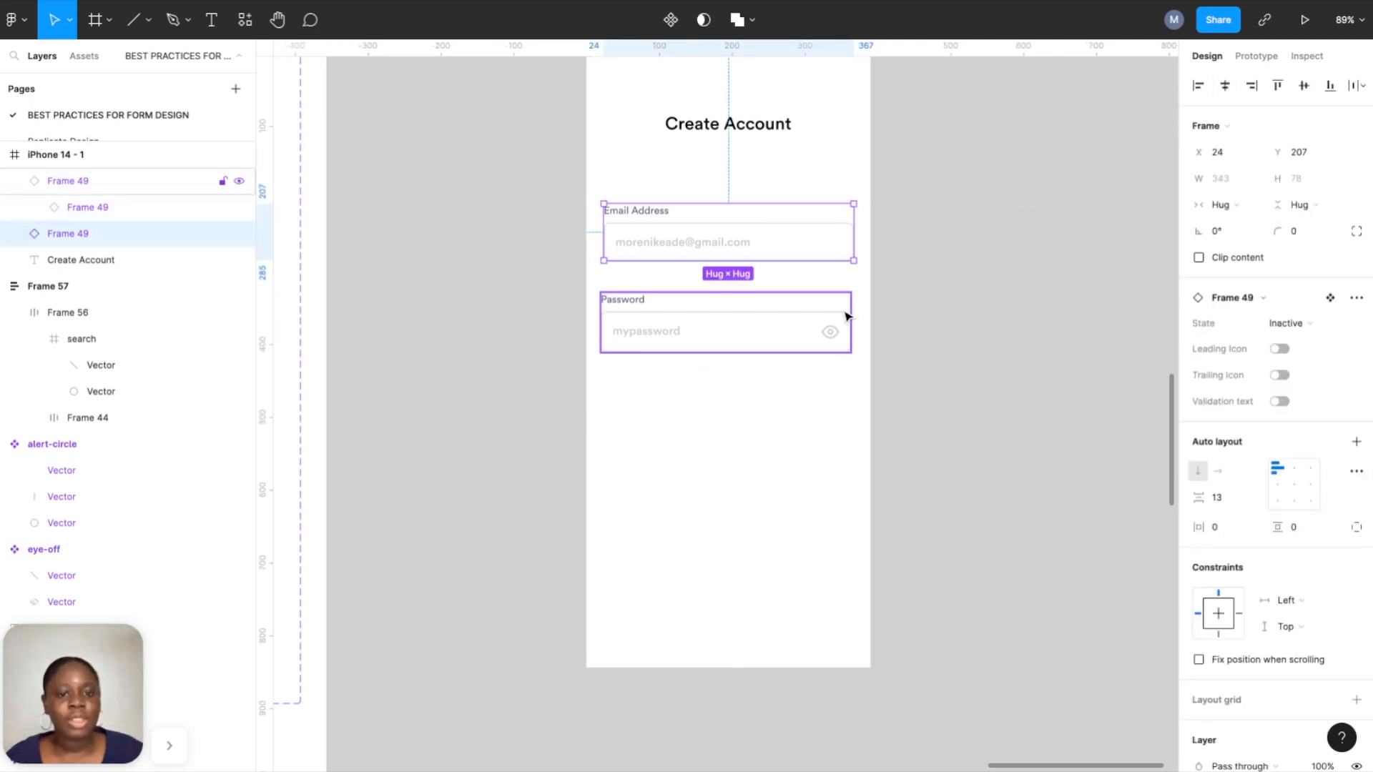
left_click(831, 328)
left_click(1143, 169)
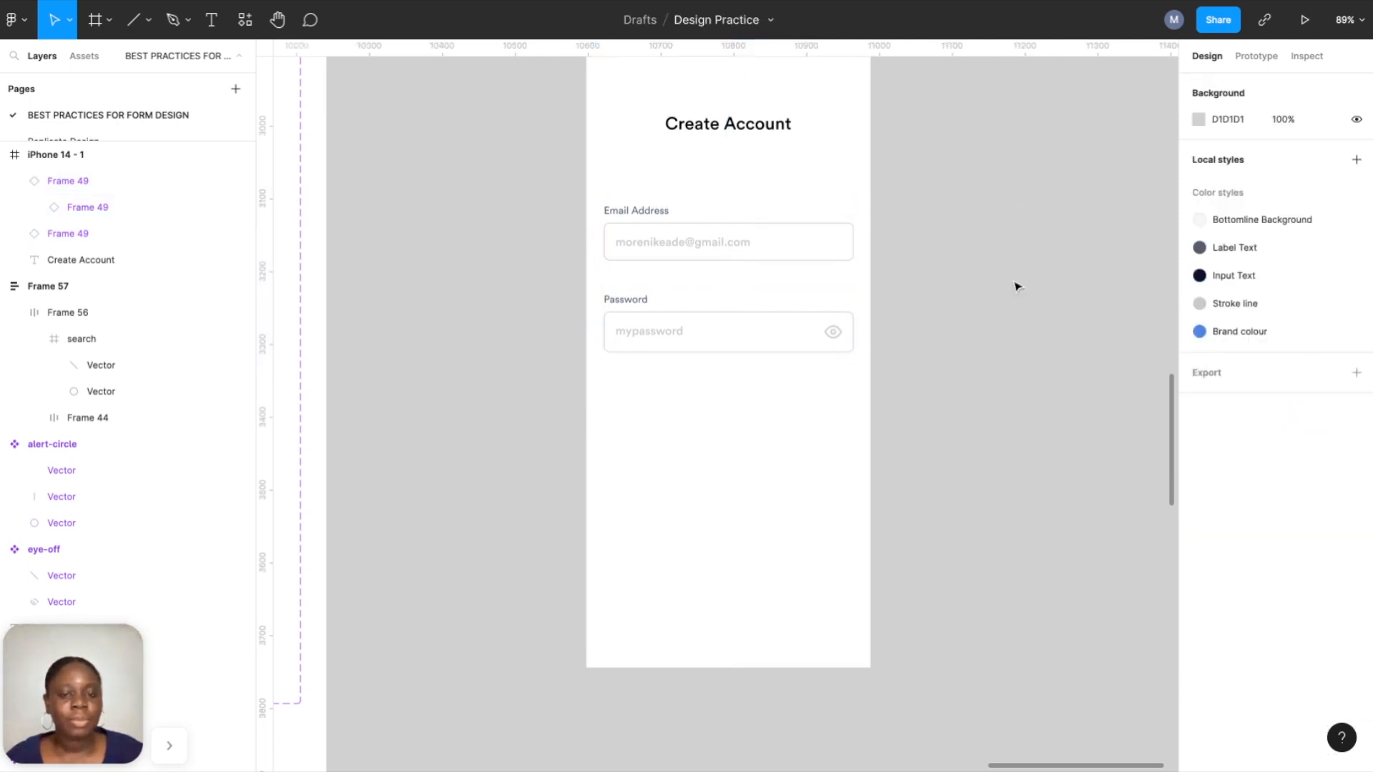
scroll(1018, 285, "up", 3)
left_click(785, 278)
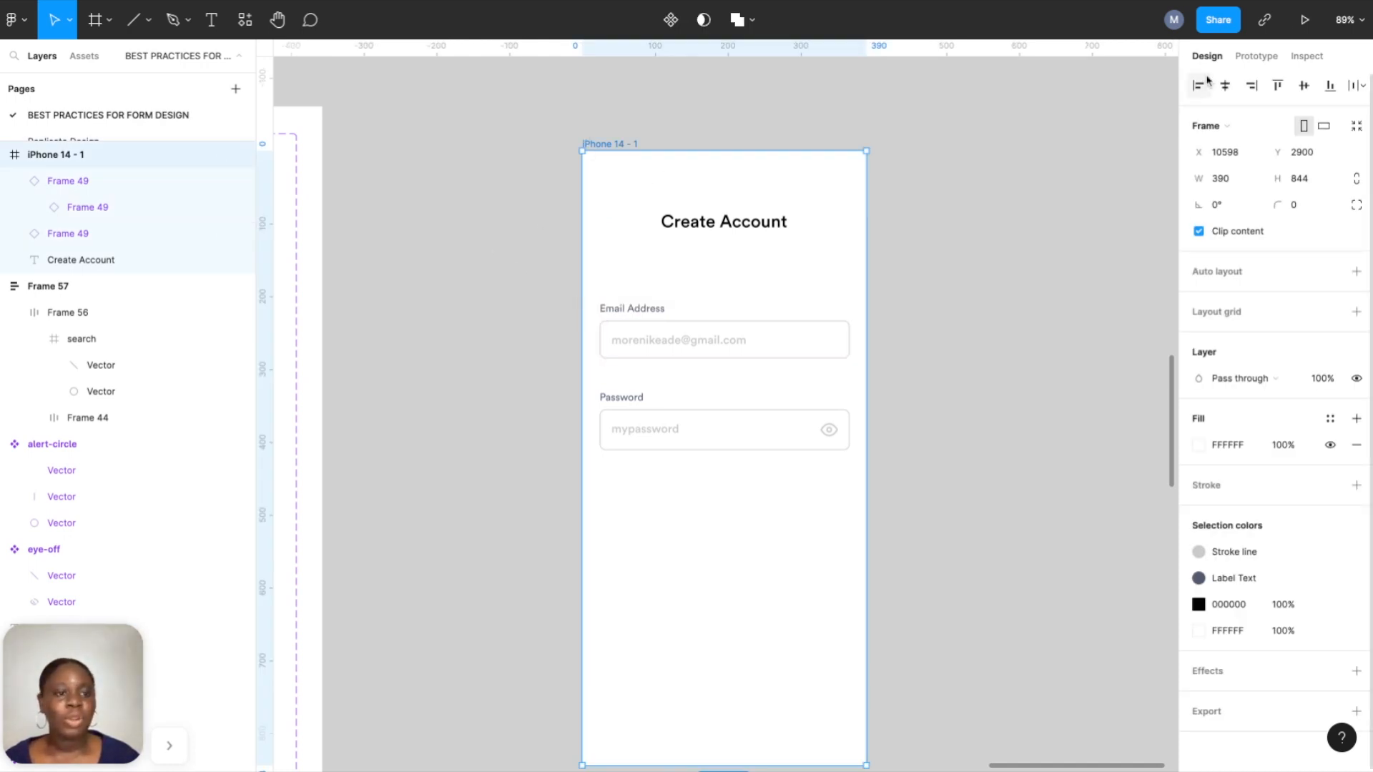
In Present mode, tap the Email field through typing to filled, then fill the Password field.
left_click(1309, 23)
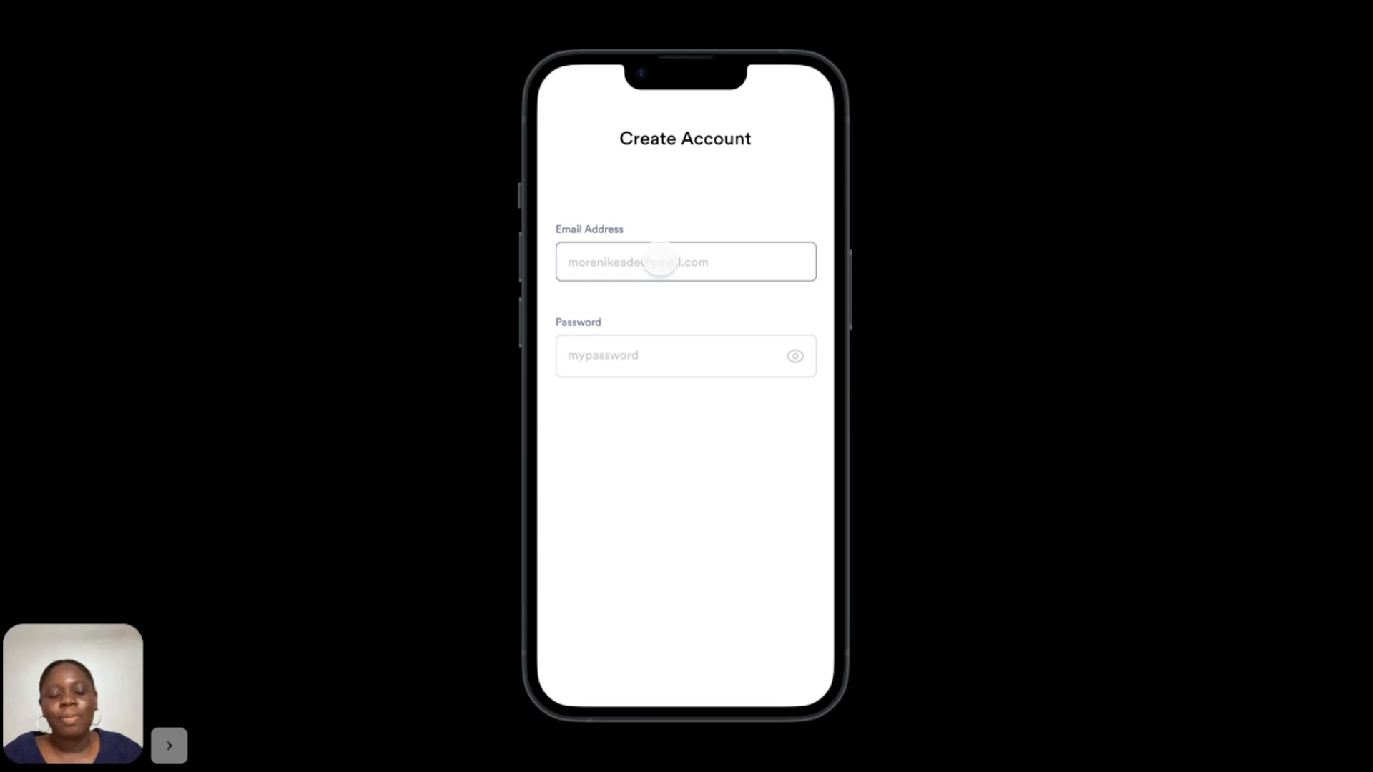
left_click(659, 262)
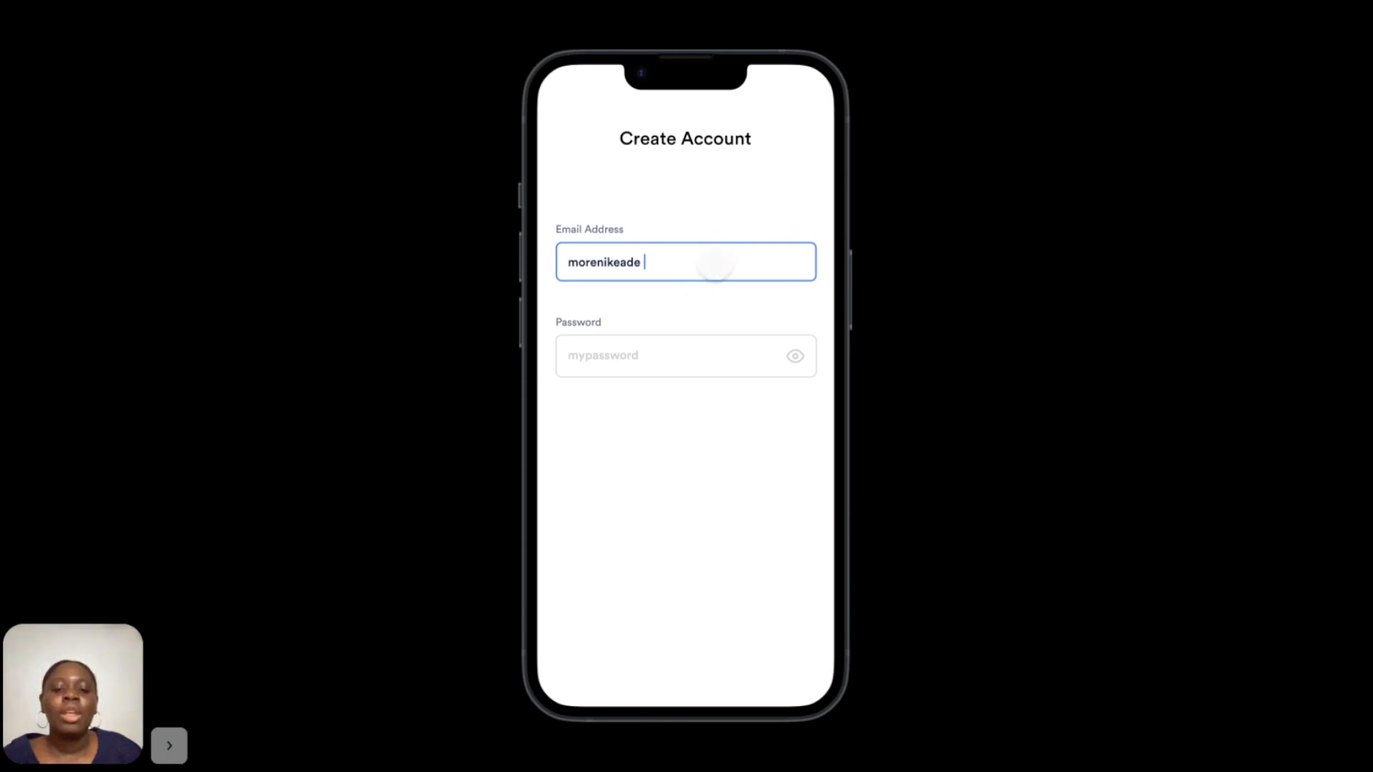
left_click(721, 261)
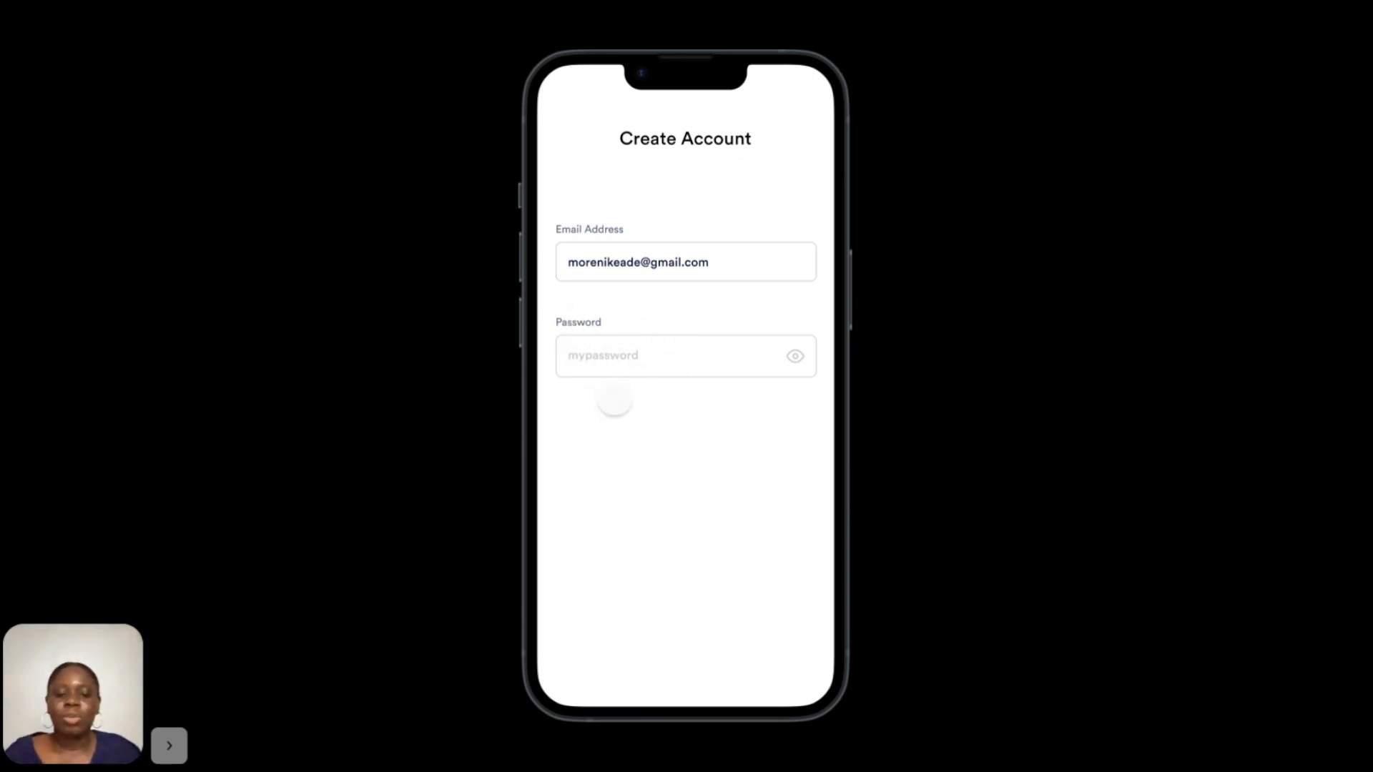
left_click(607, 355)
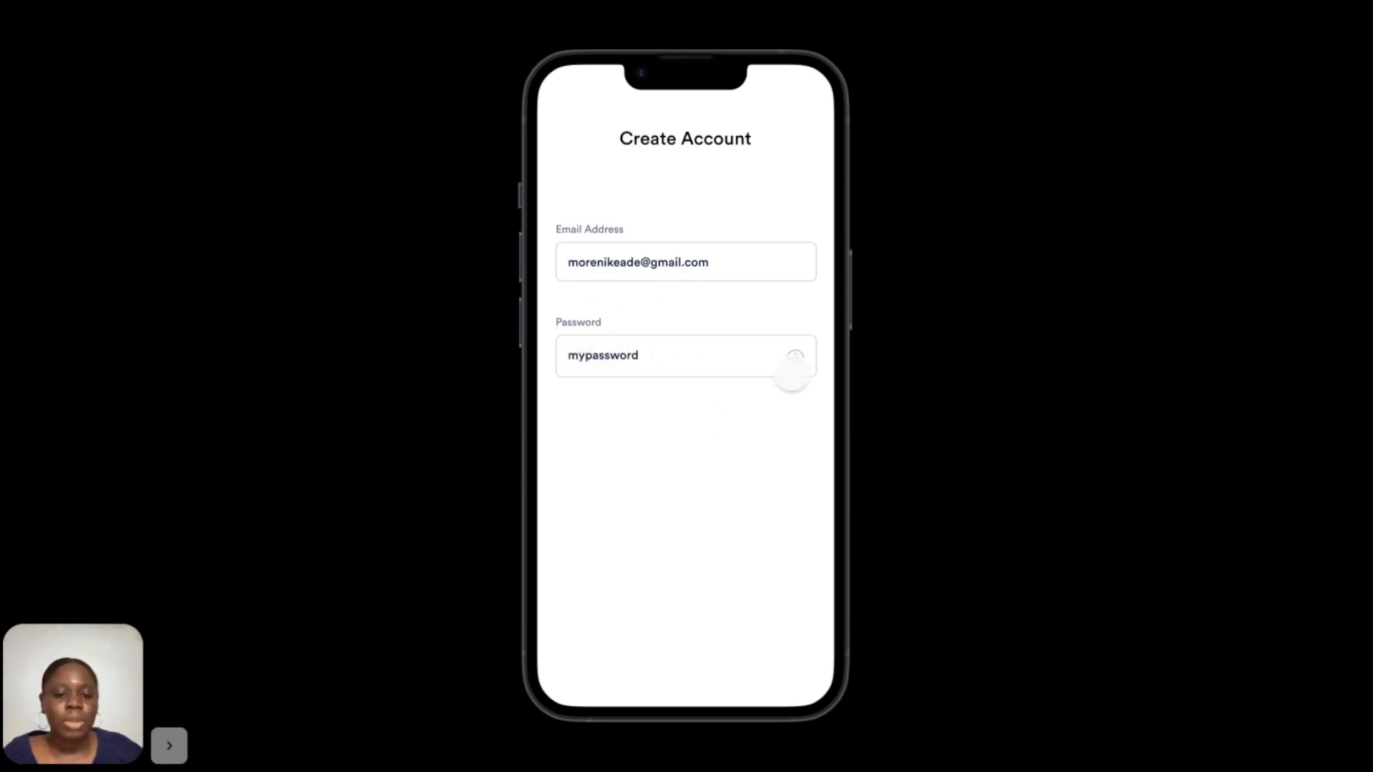
Tap the eye icon repeatedly to hide and reveal the password.
left_click(795, 356)
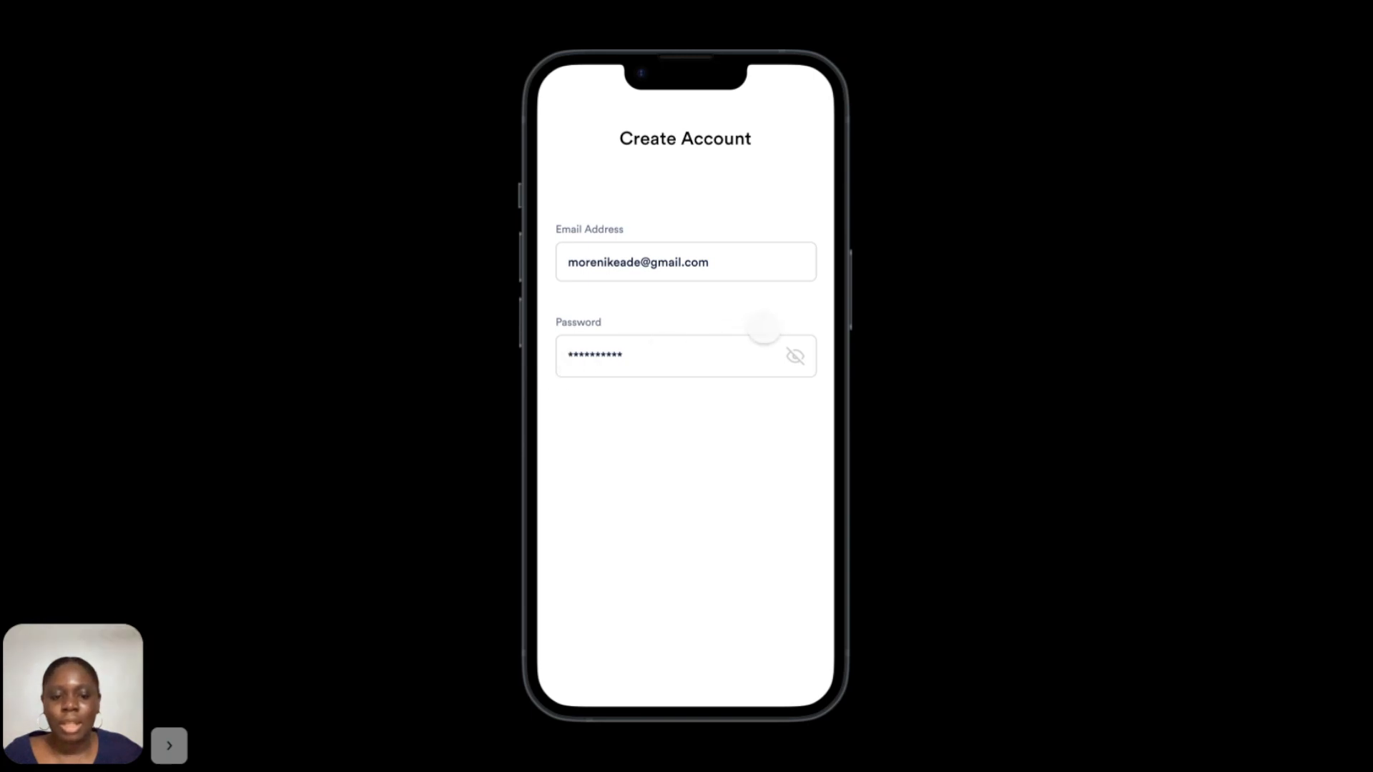
left_click(796, 356)
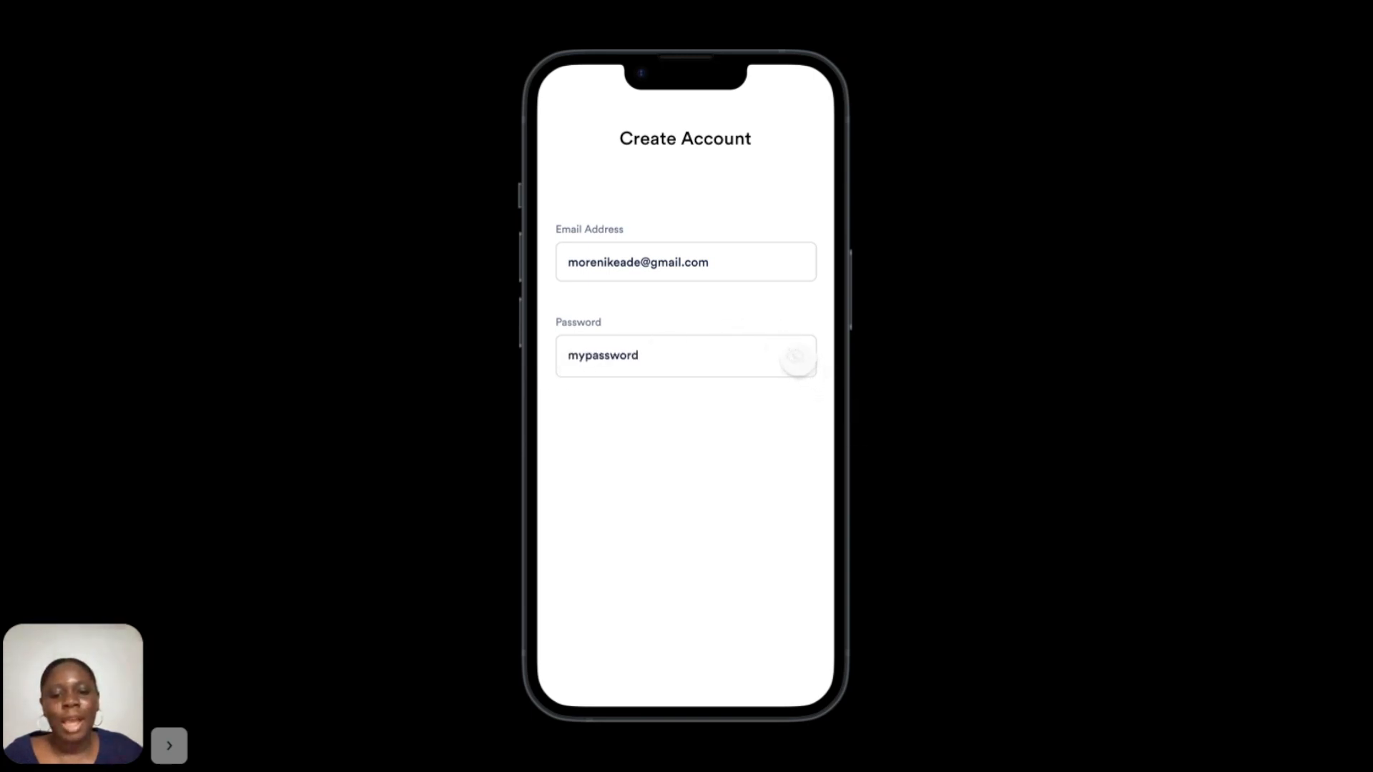
left_click(797, 357)
left_click(796, 357)
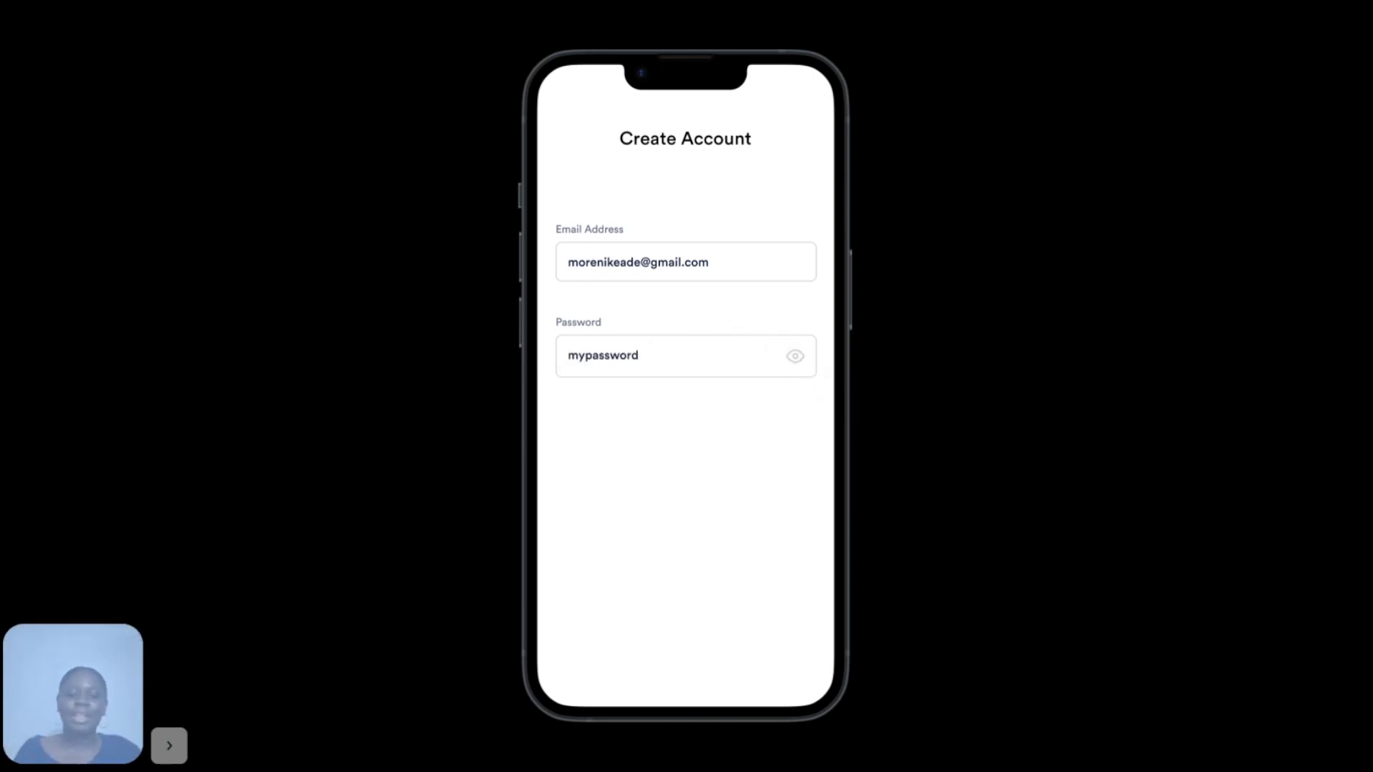
left_click(785, 412)
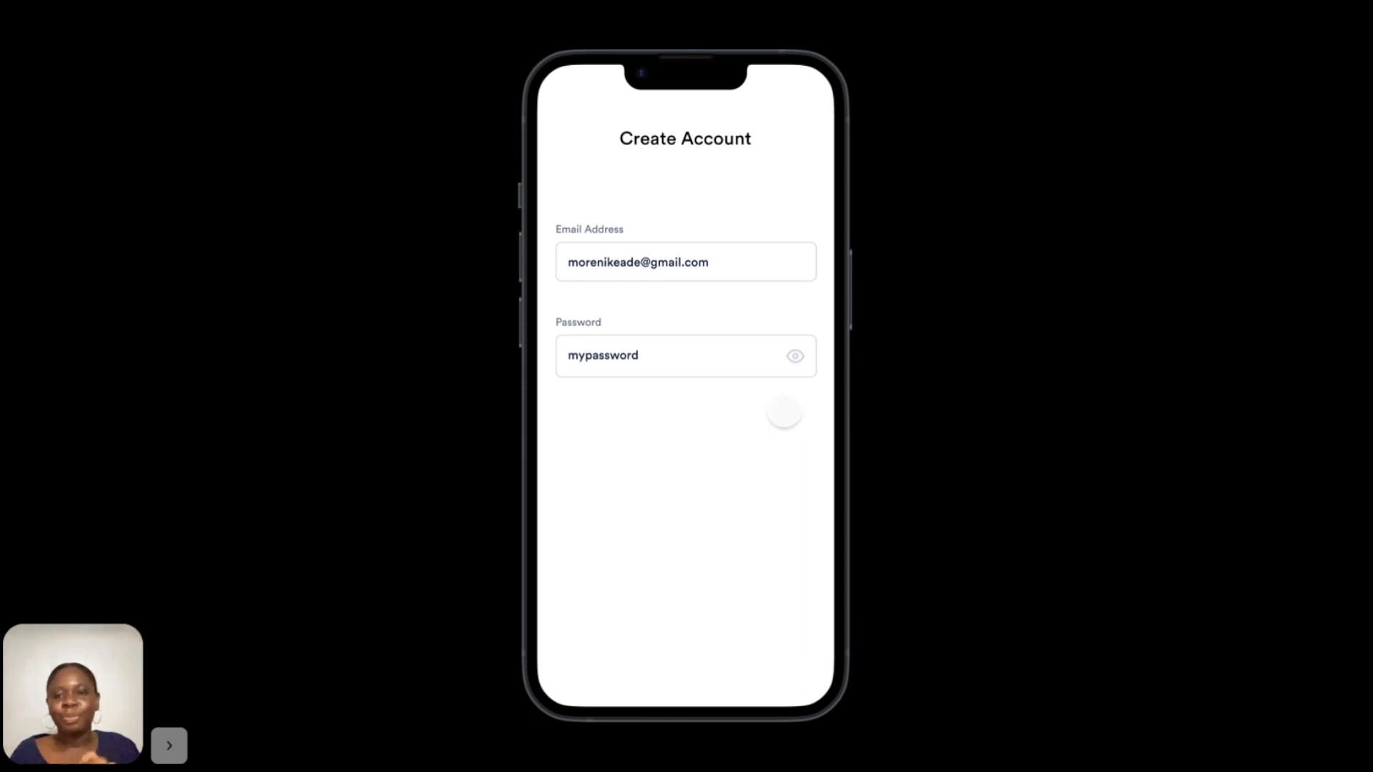